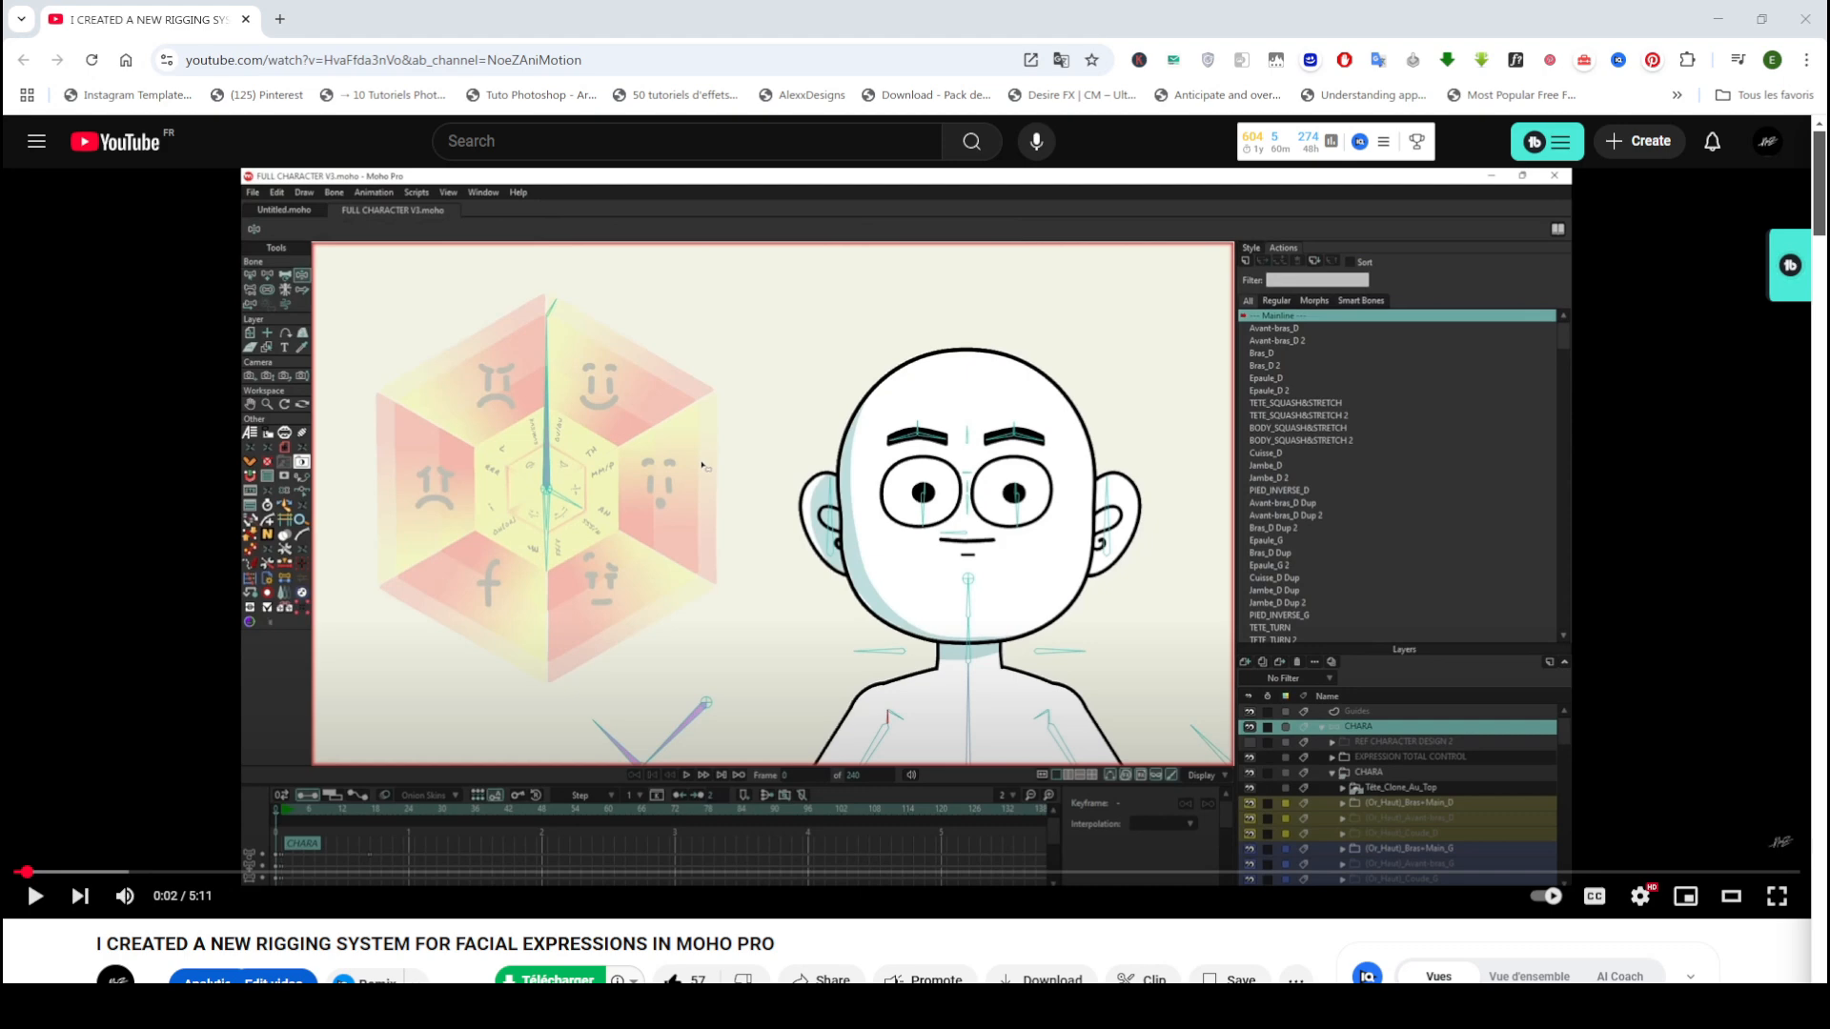
Step: Mute the facial expression rigging video, start playback and skip ahead to about 0:44
mouse_move(125, 897)
left_click_drag(179, 897, 151, 901)
left_click(36, 896)
left_click(264, 873)
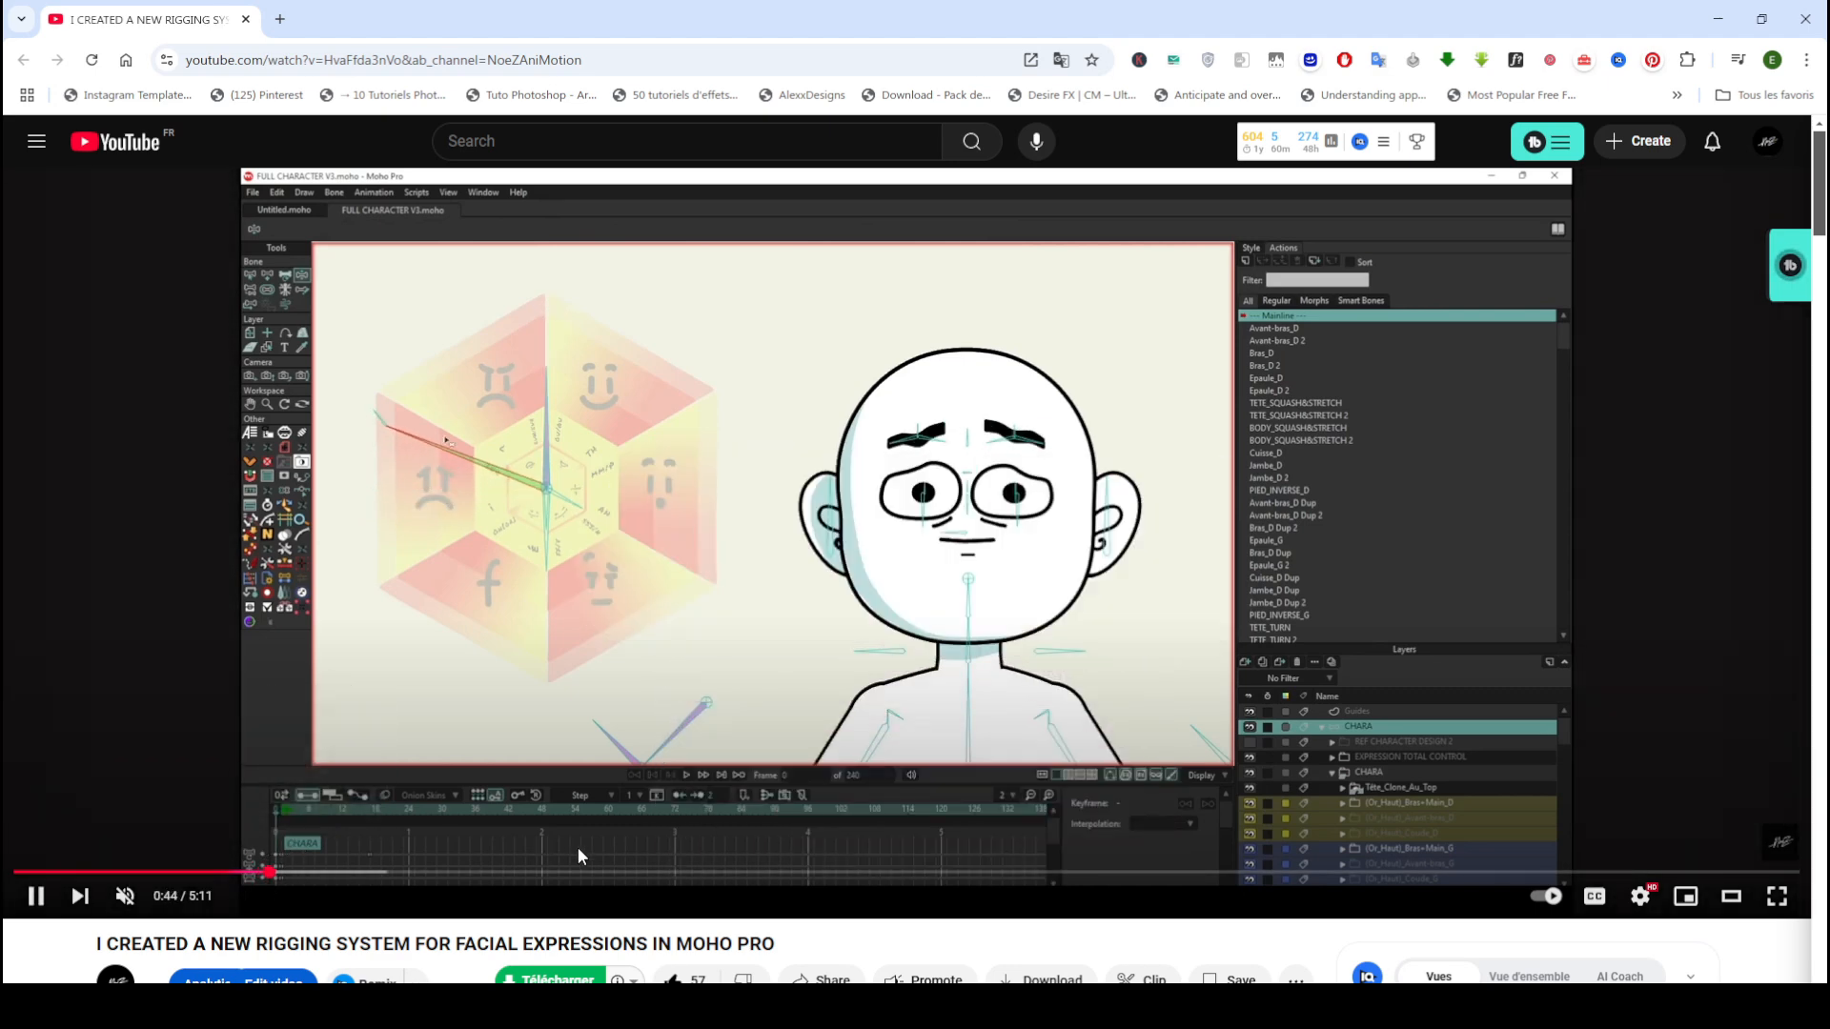
Step: Read the viewer comments below the rigging video and return to the player
scroll(682, 779, "down", 9)
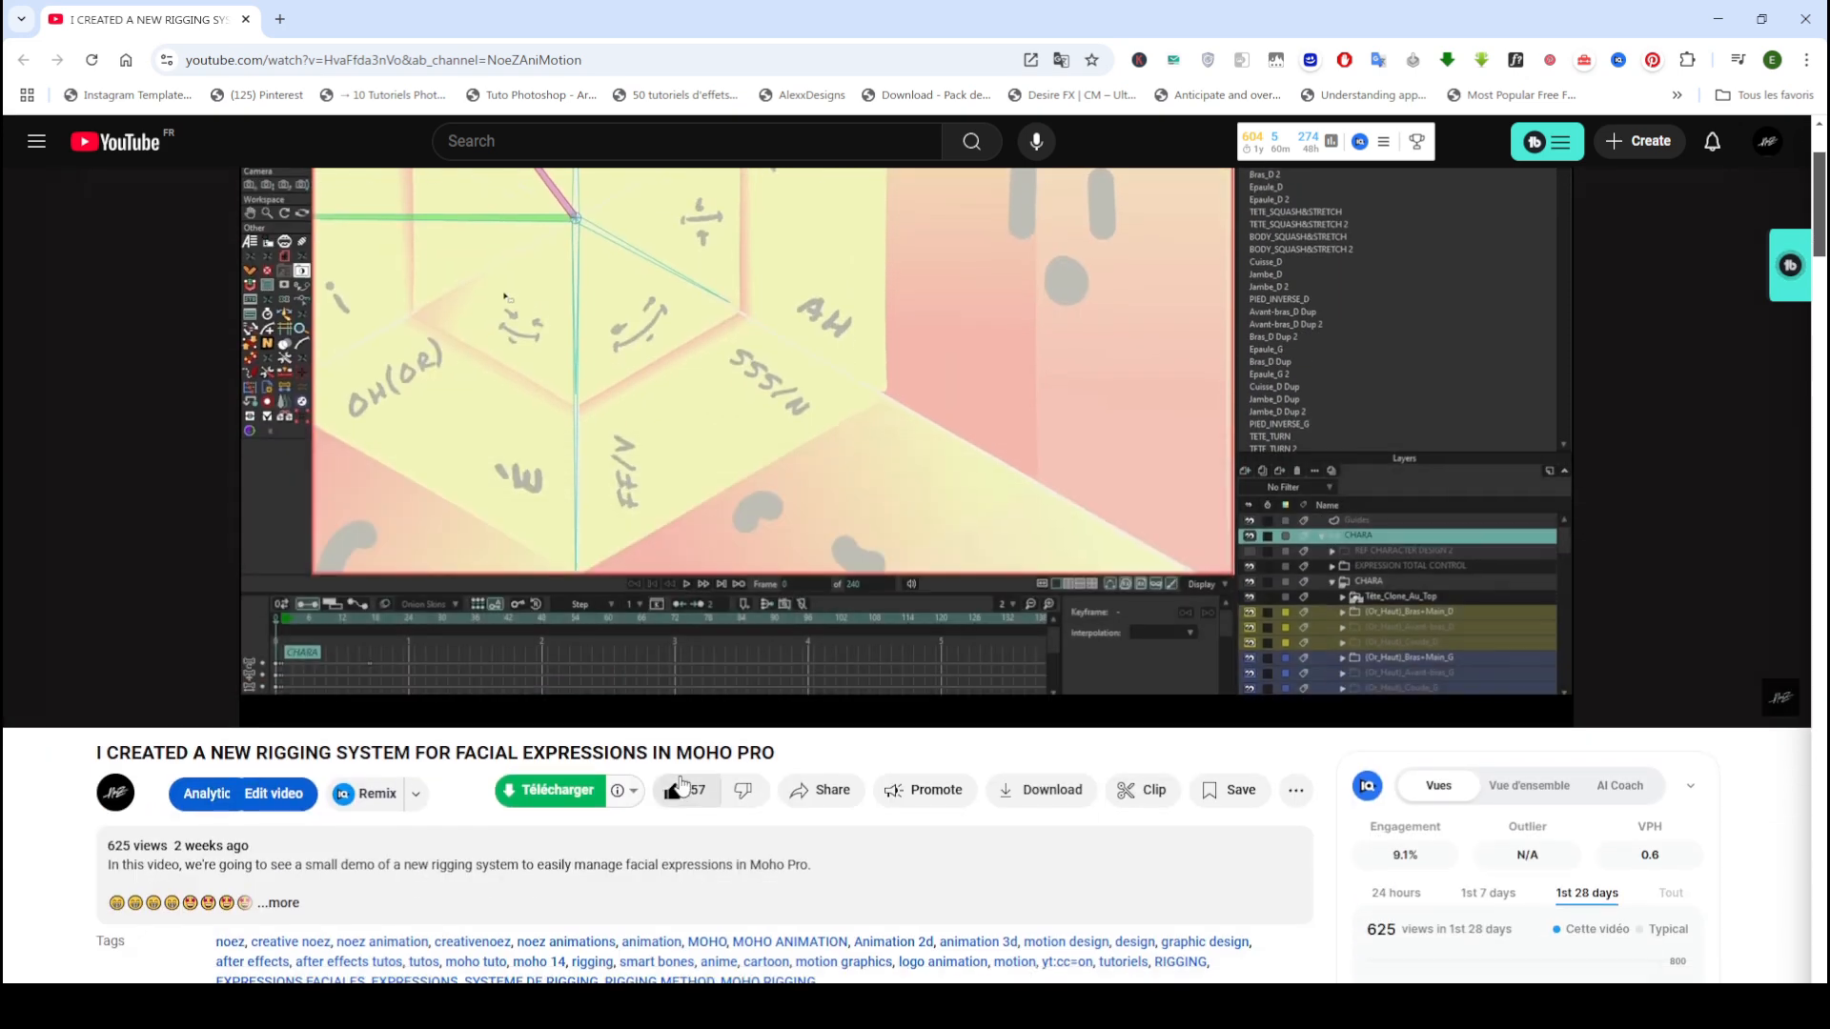
scroll(682, 784, "down", 1)
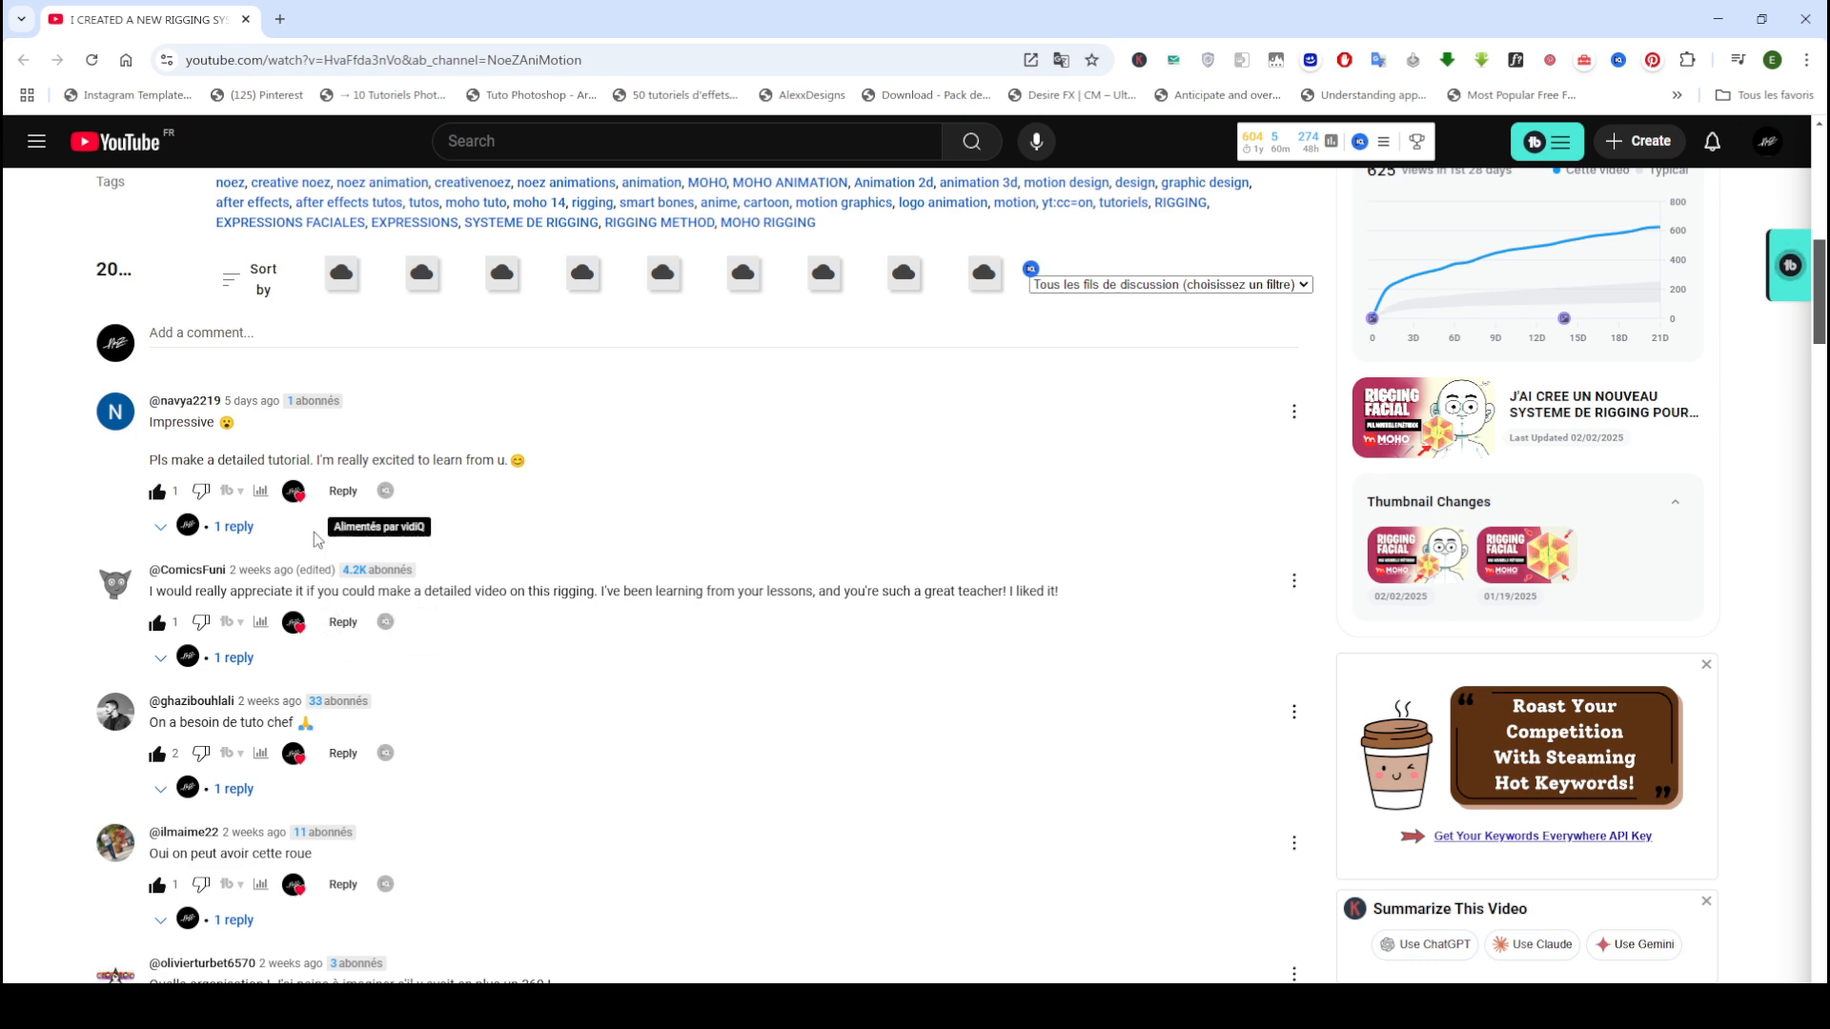
scroll(506, 691, "down", 2)
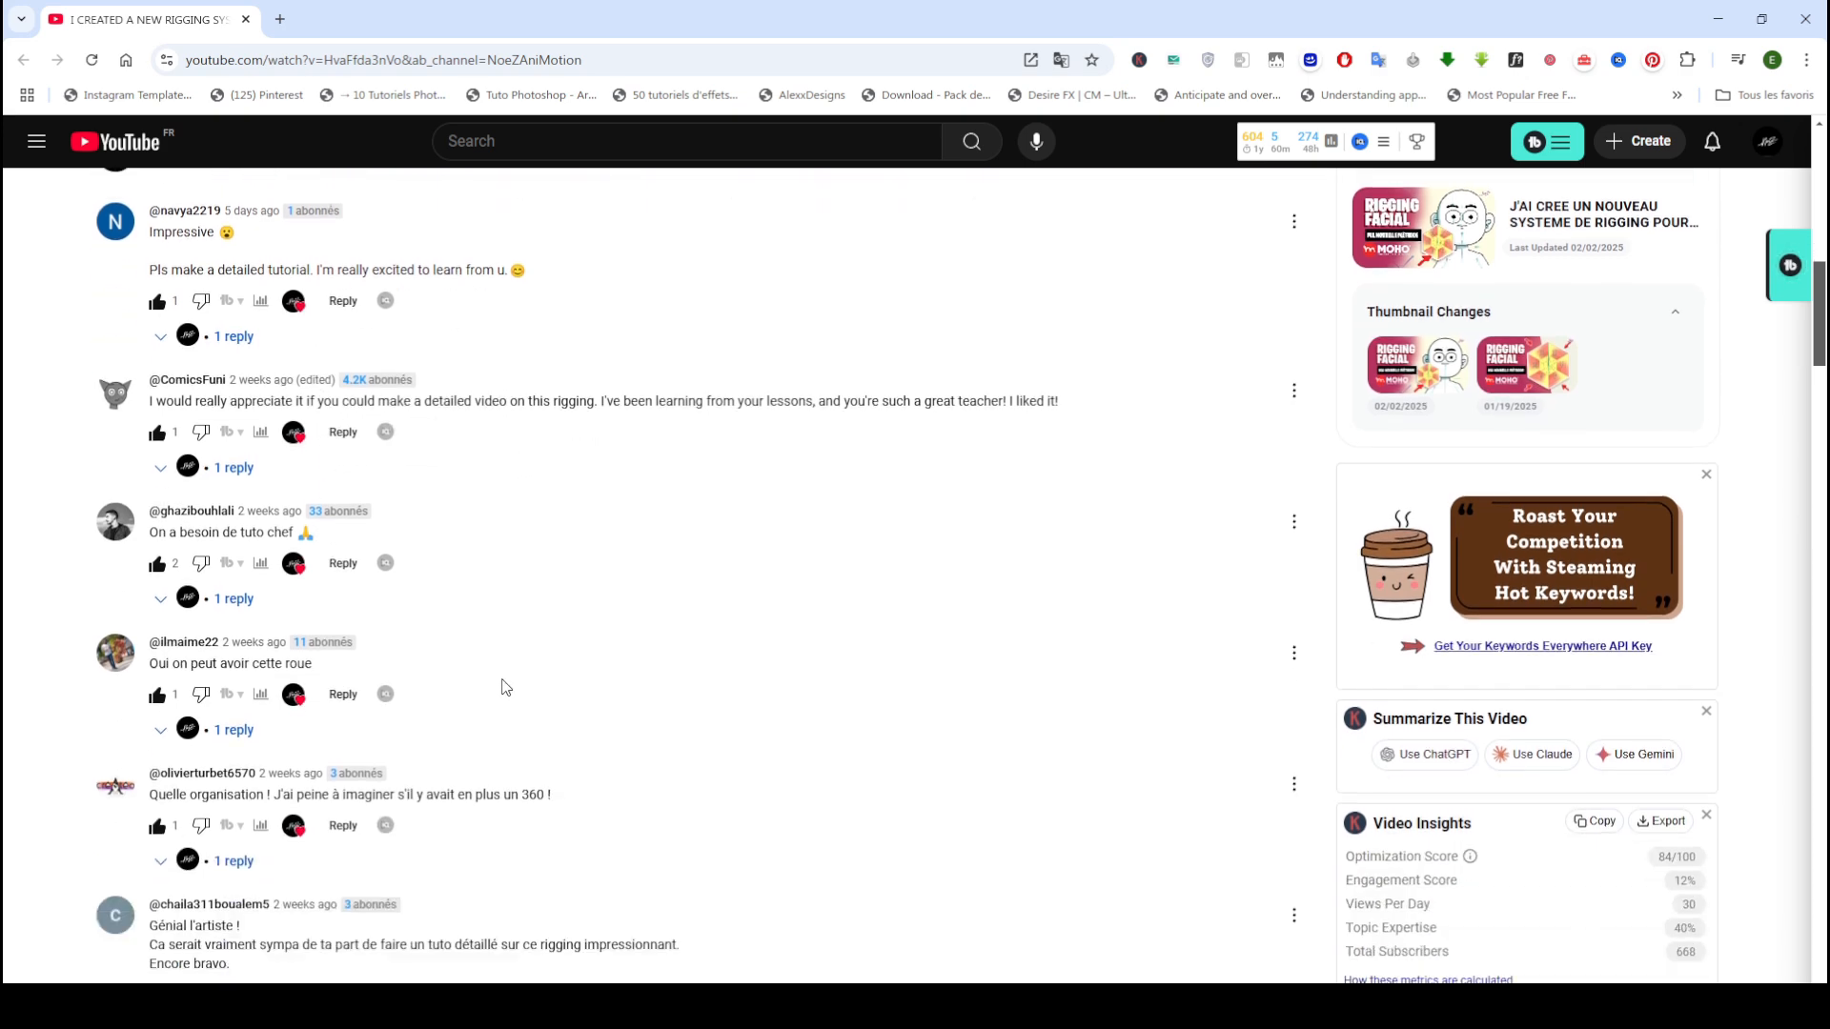
scroll(503, 689, "up", 7)
scroll(518, 648, "up", 5)
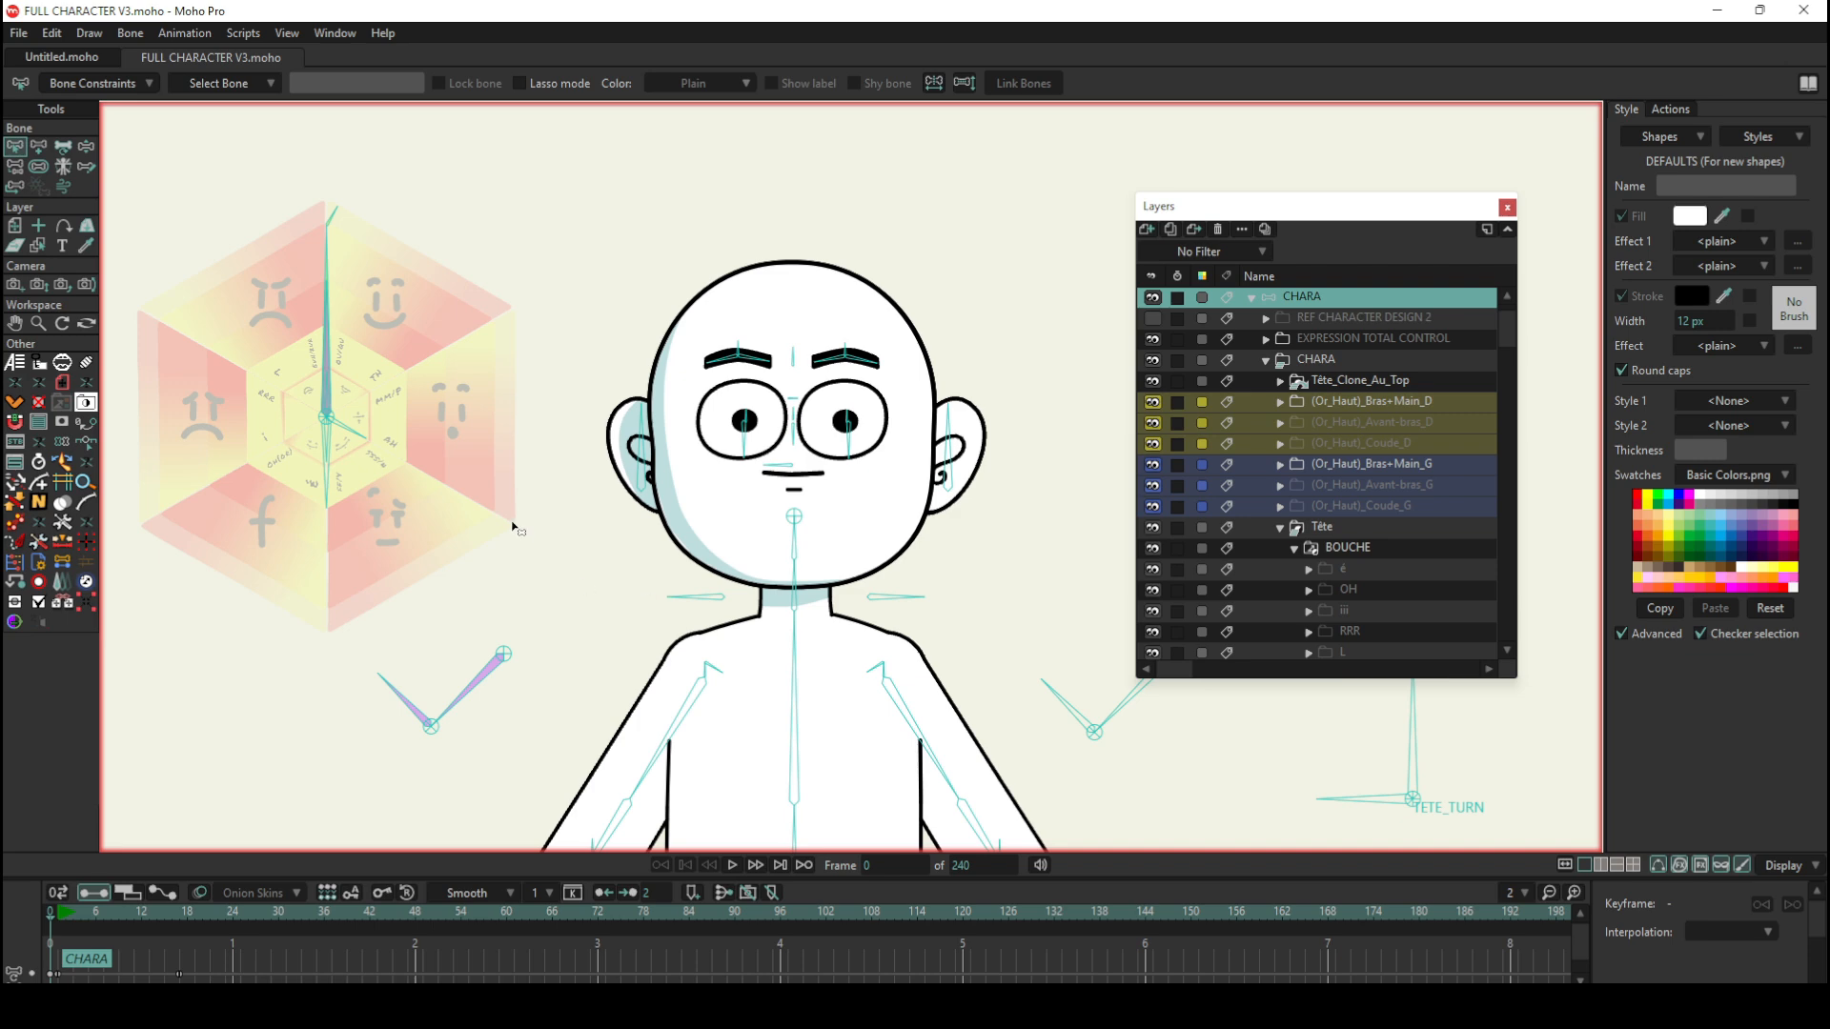
Step: In Moho Pro, examine the hexagonal expression wheel beside the character, including its emotion faces and phoneme labels
scroll(349, 406, "down", 1)
scroll(267, 292, "up", 1)
scroll(168, 305, "up", 1)
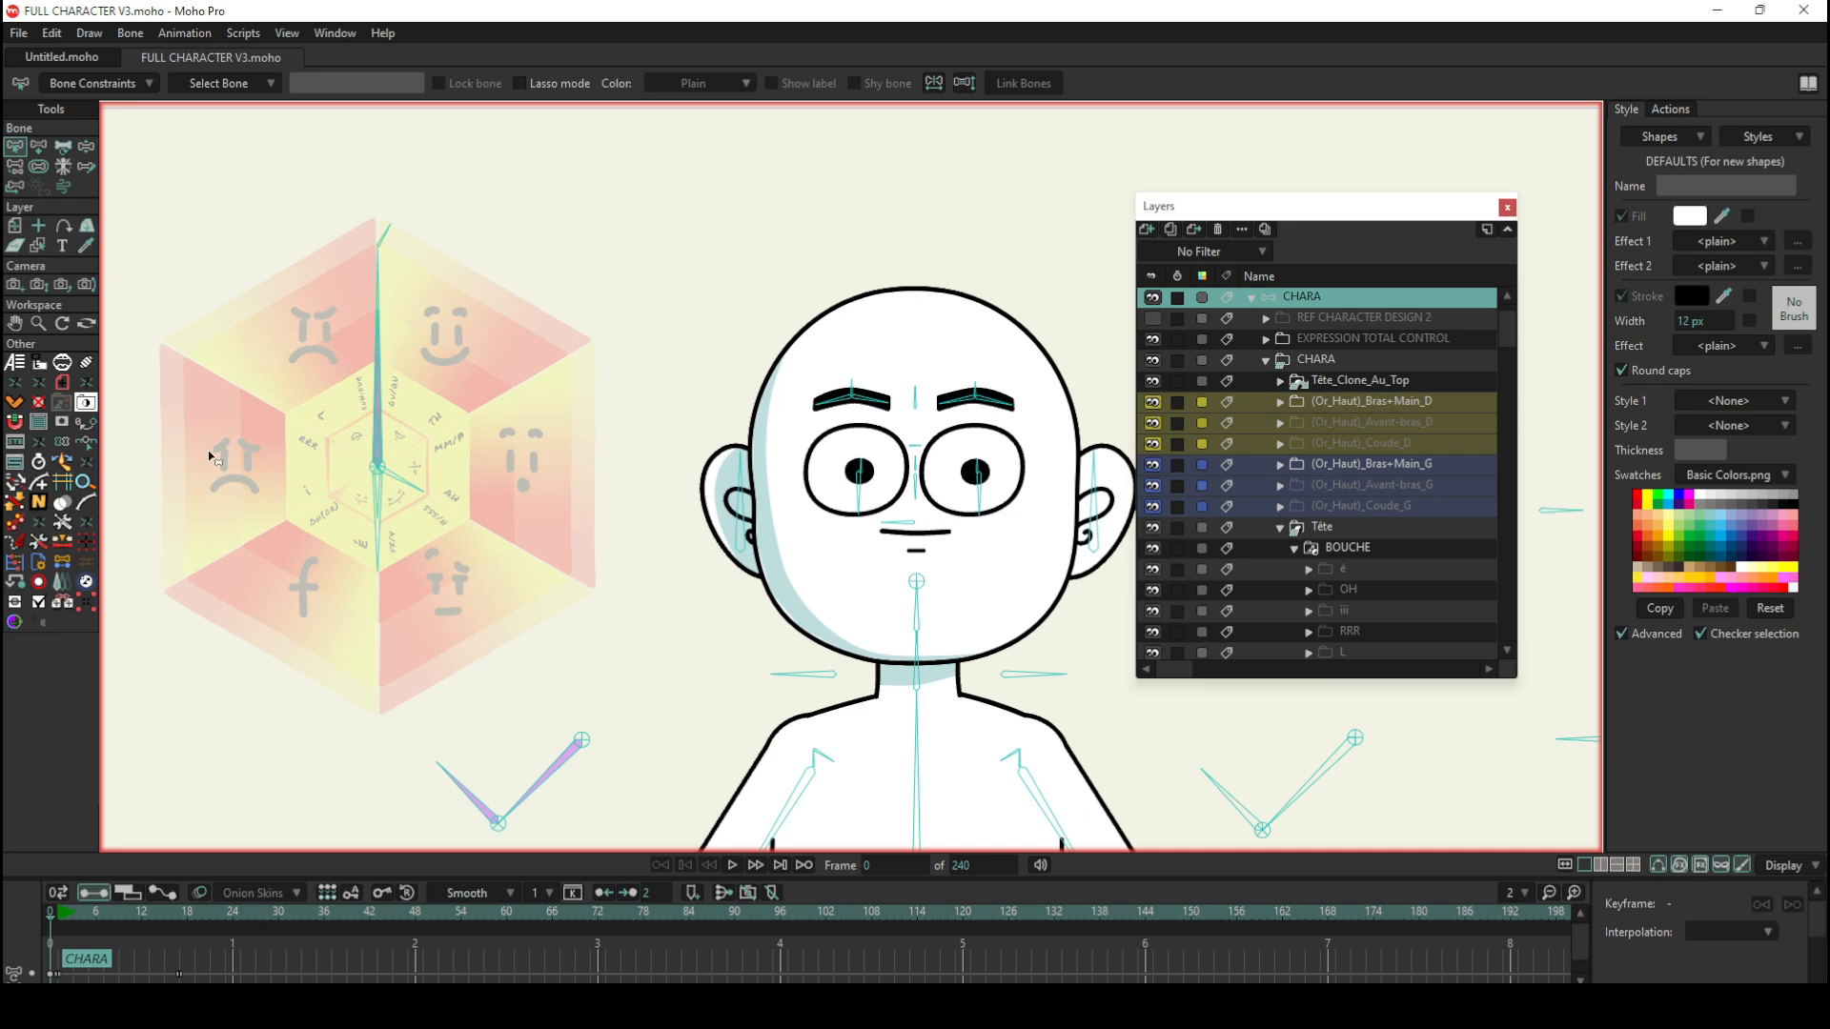
scroll(206, 467, "up", 2)
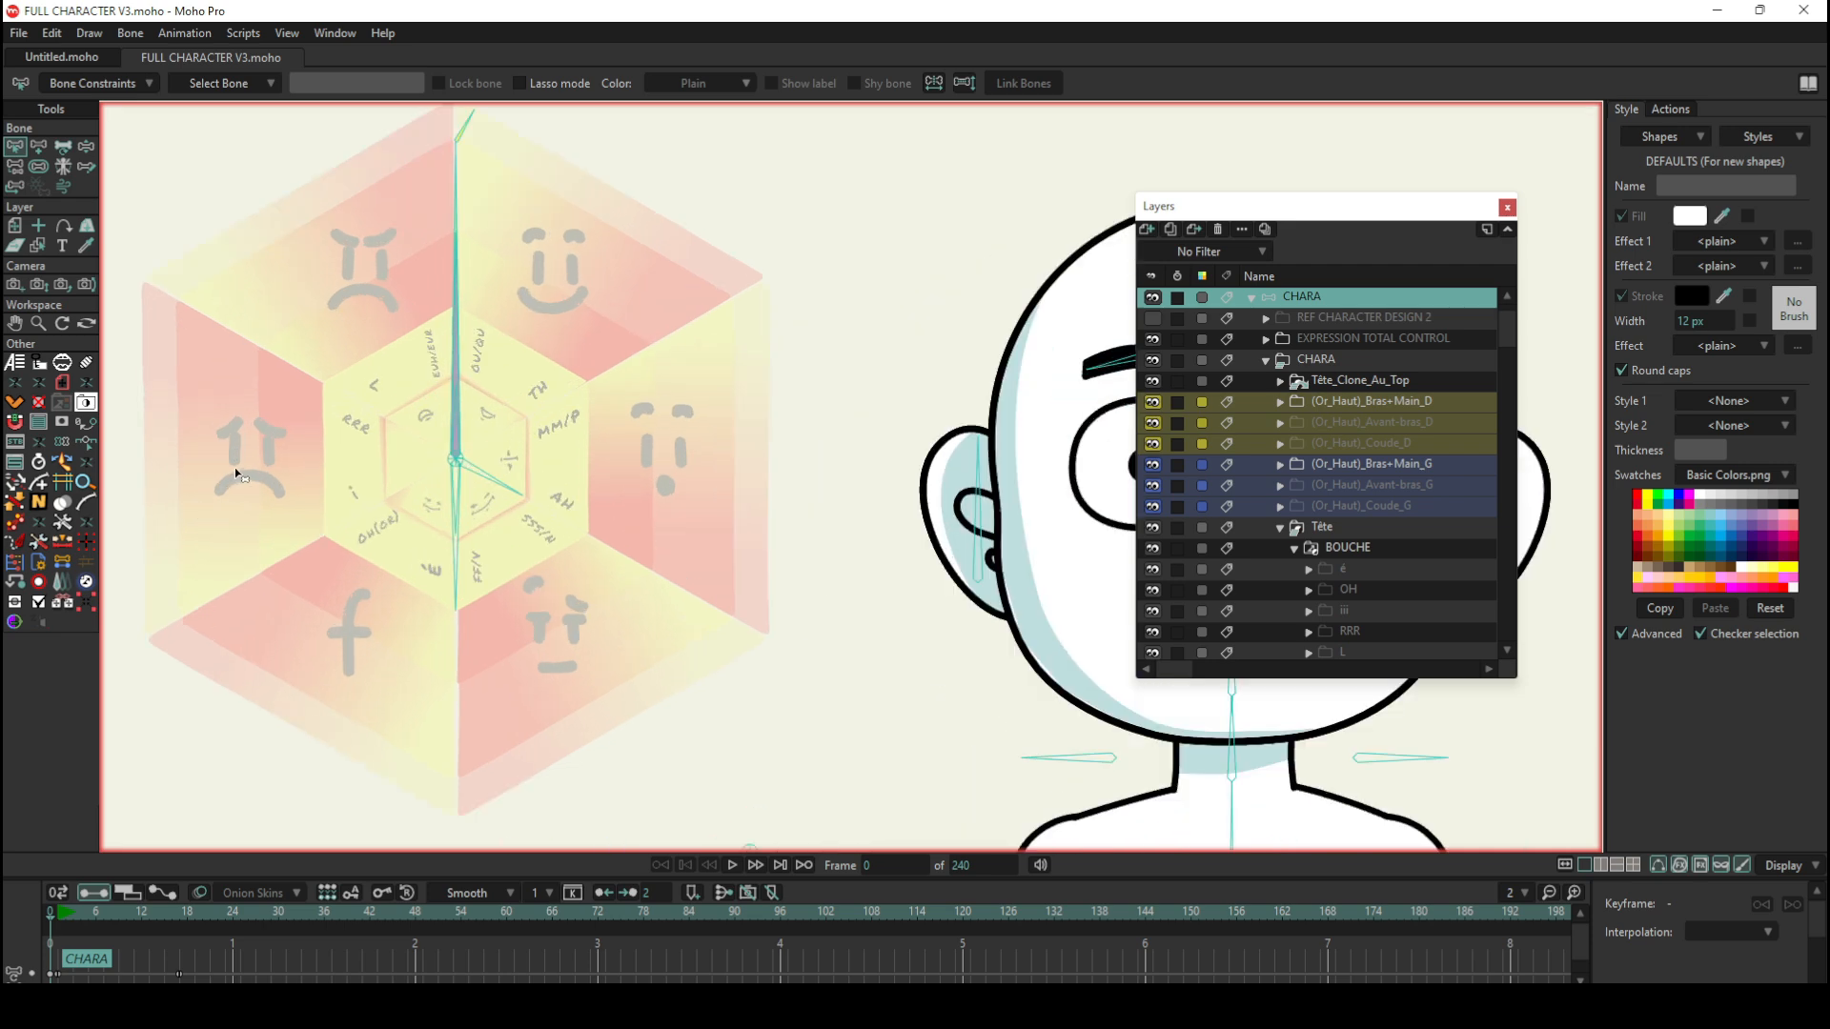
scroll(327, 463, "down", 1)
scroll(204, 425, "up", 2)
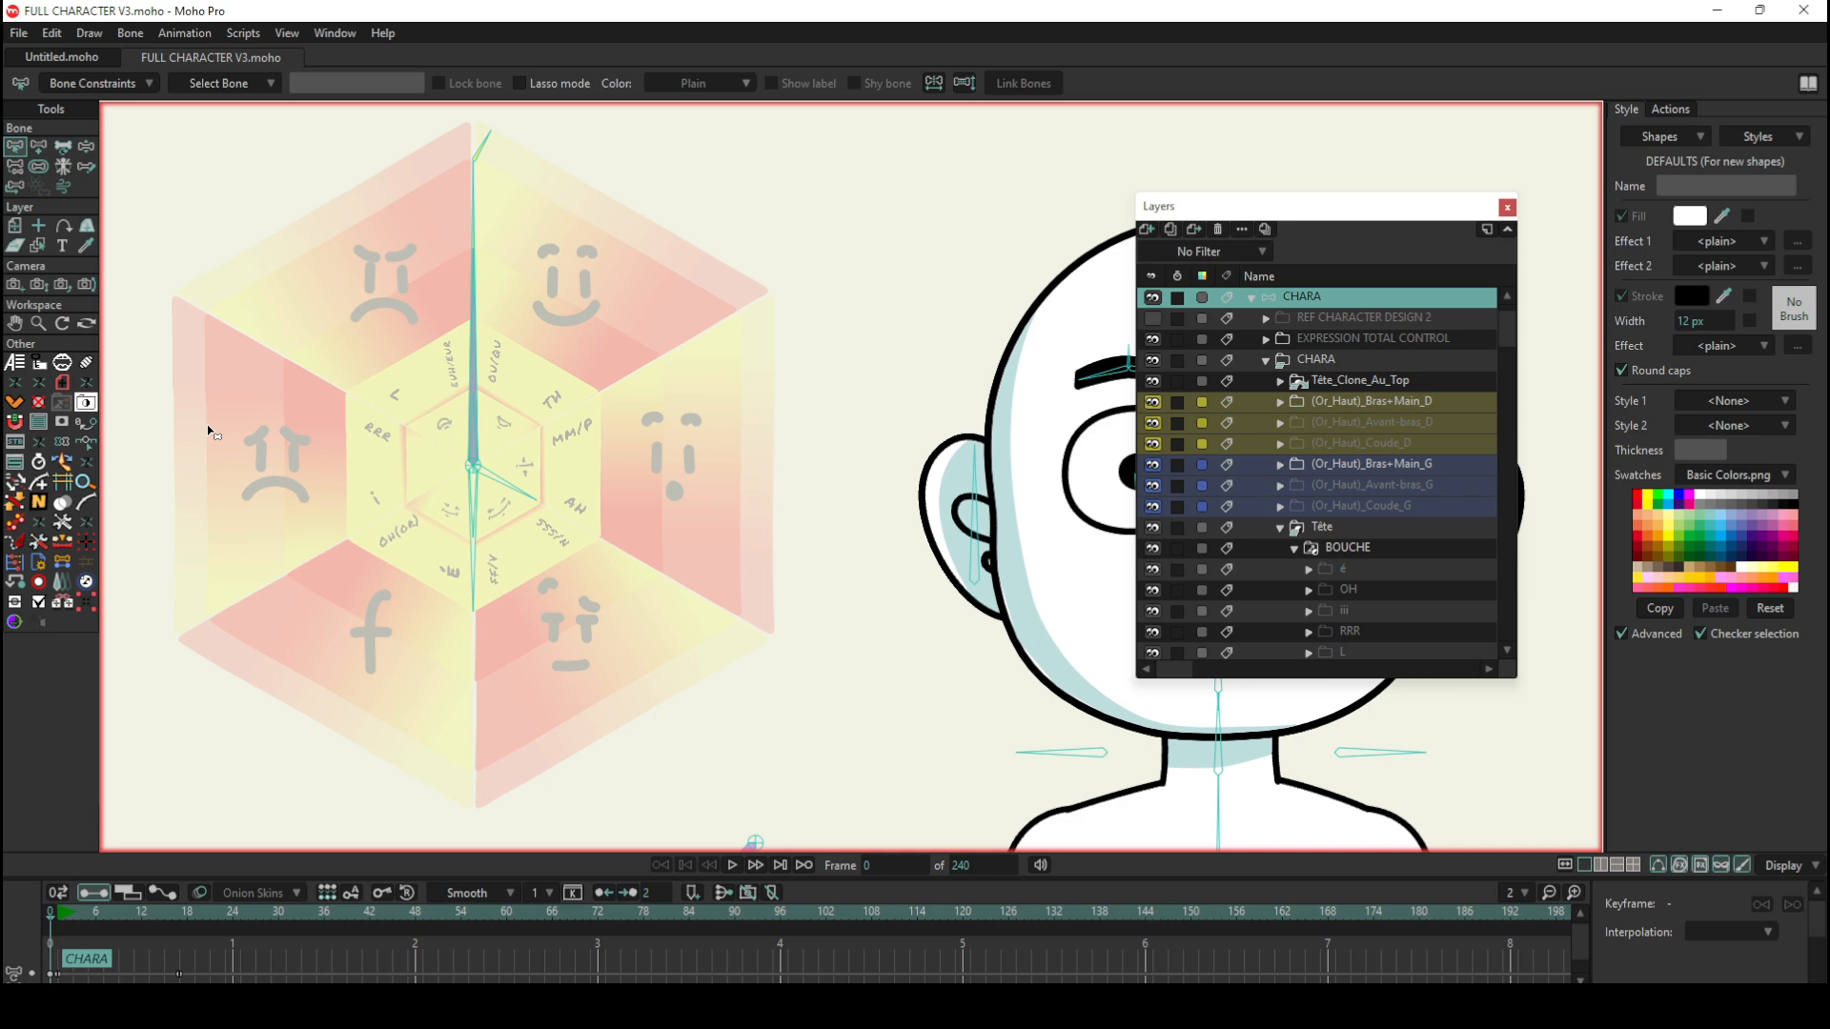
scroll(1390, 396, "up", 1)
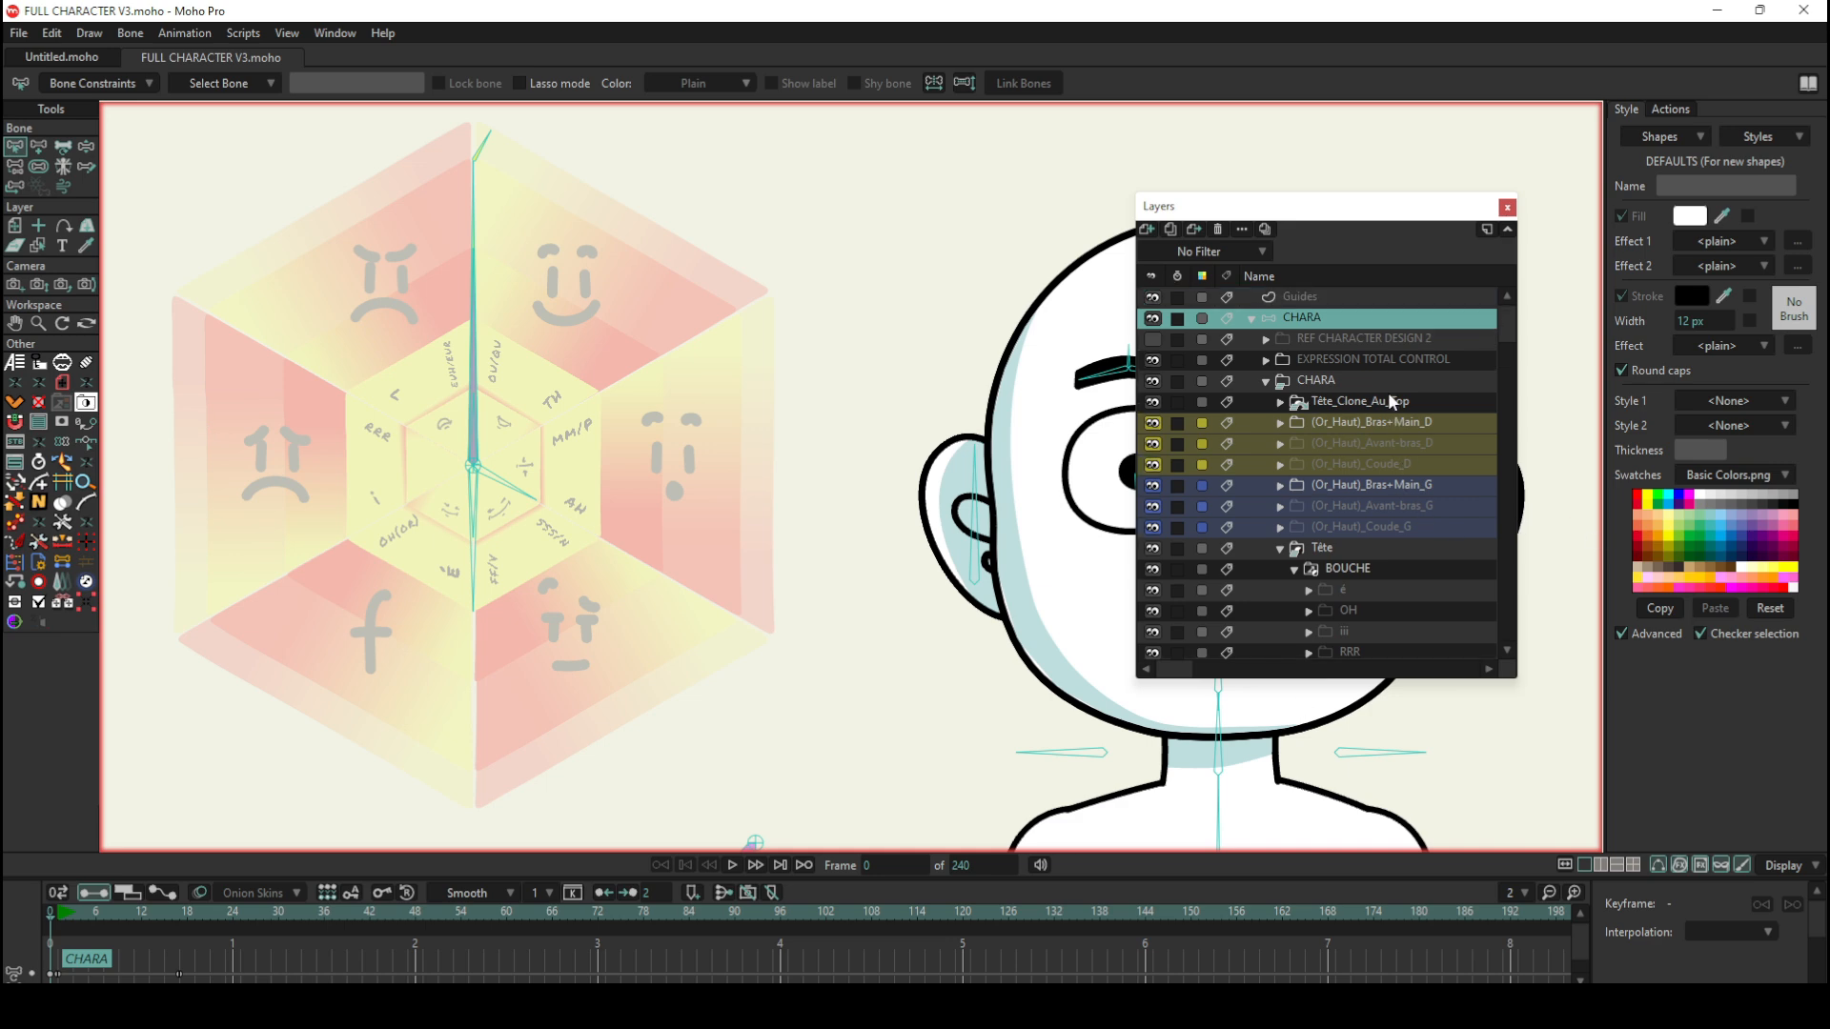
Step: Expand the EXPRESSION TOTAL CONTROL group, select Layer 12 and inspect the wheel artwork it belongs to
left_click(1294, 360)
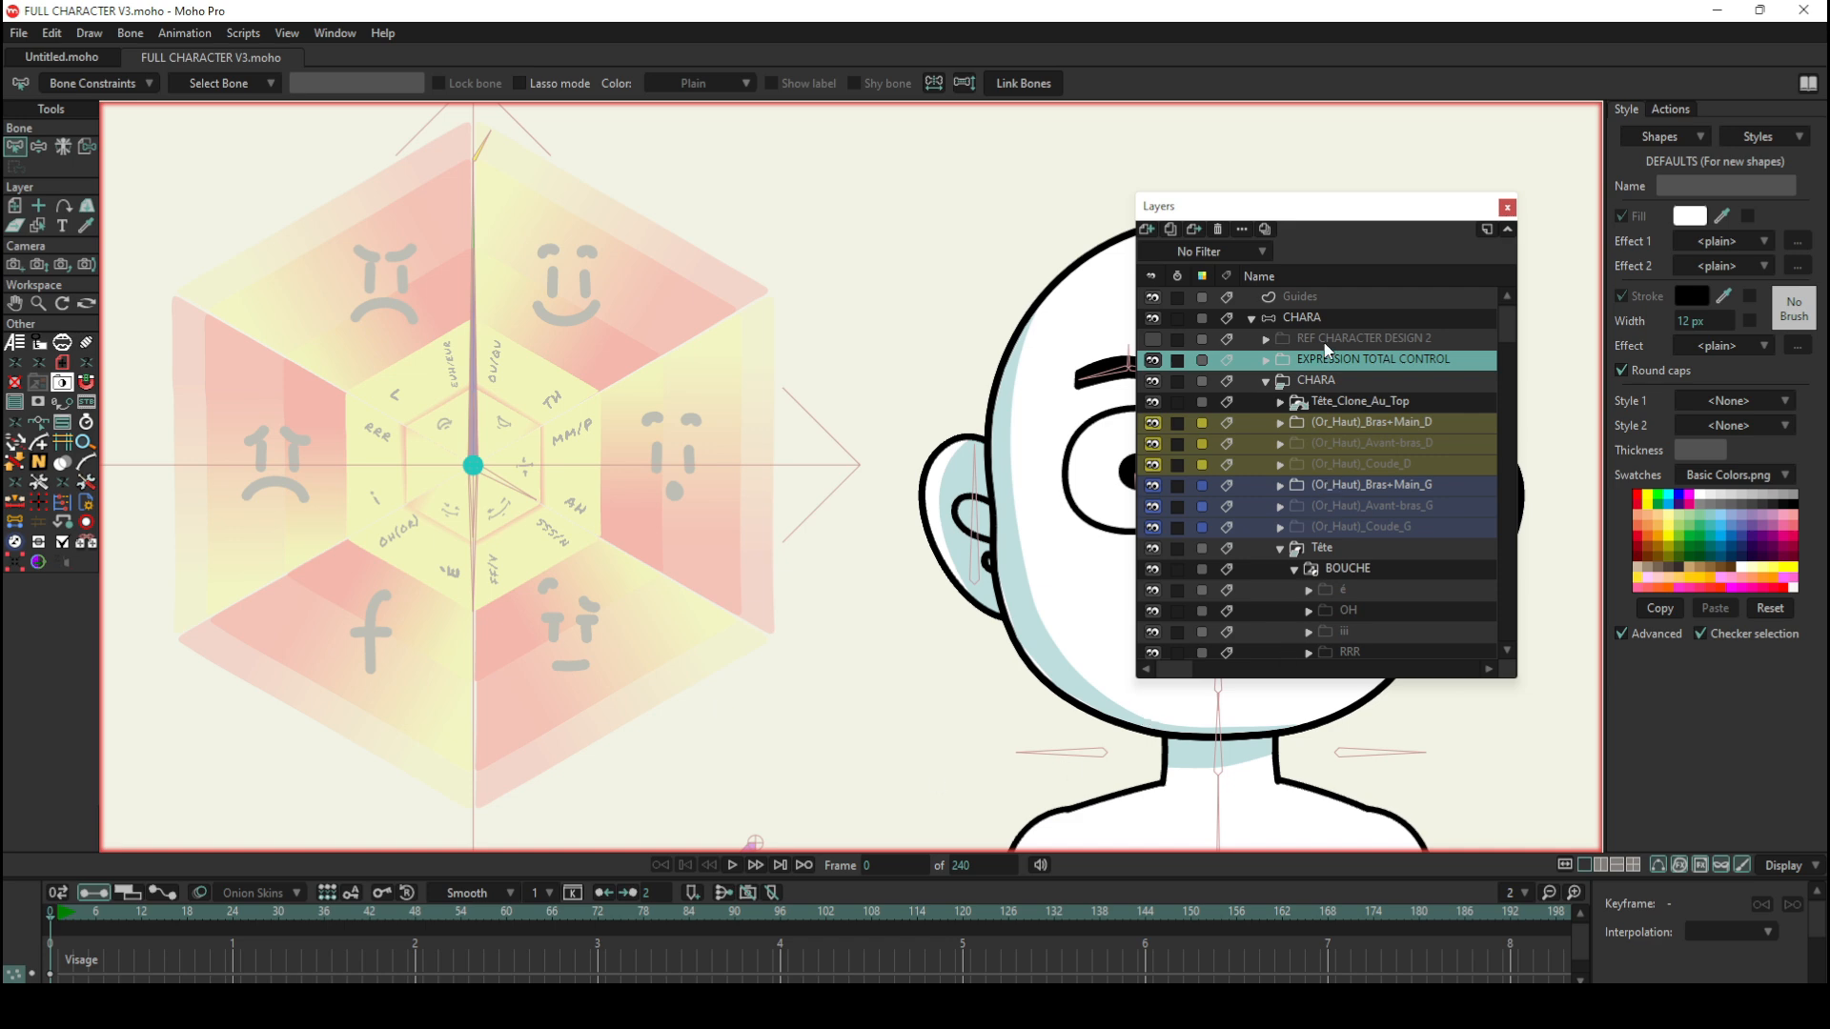
left_click(1266, 359)
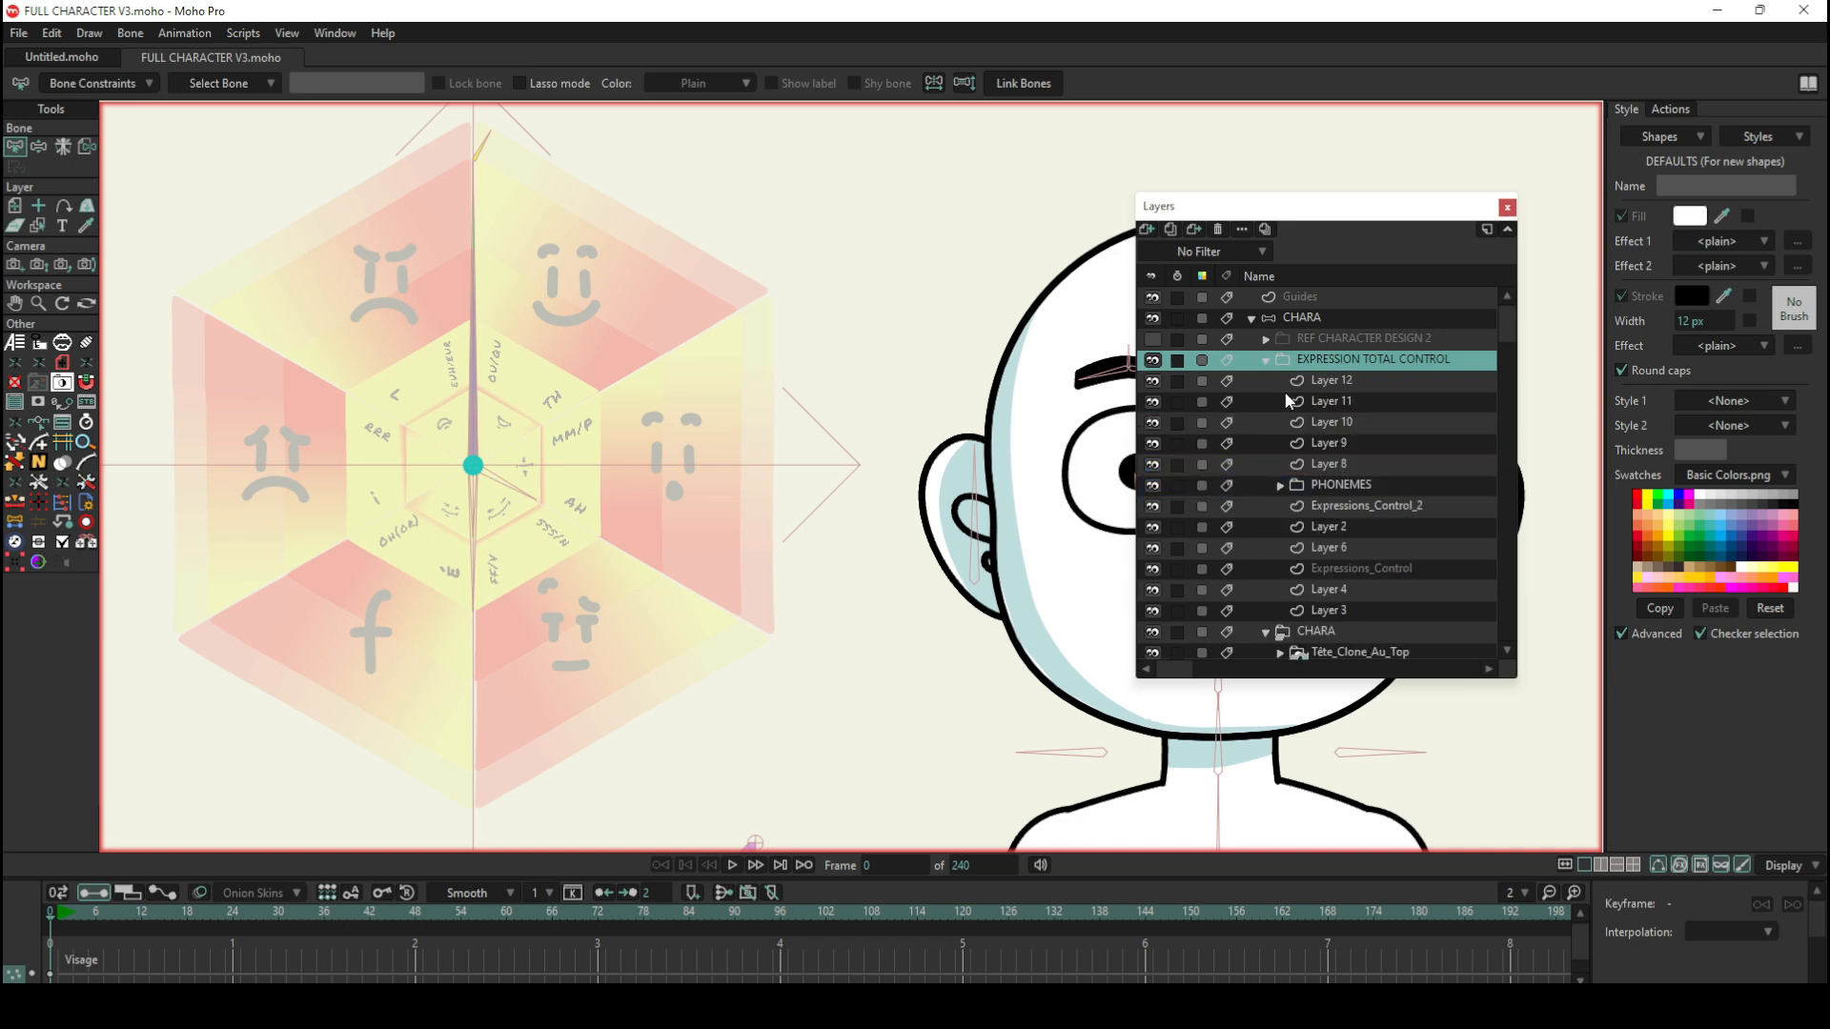
left_click(1335, 384)
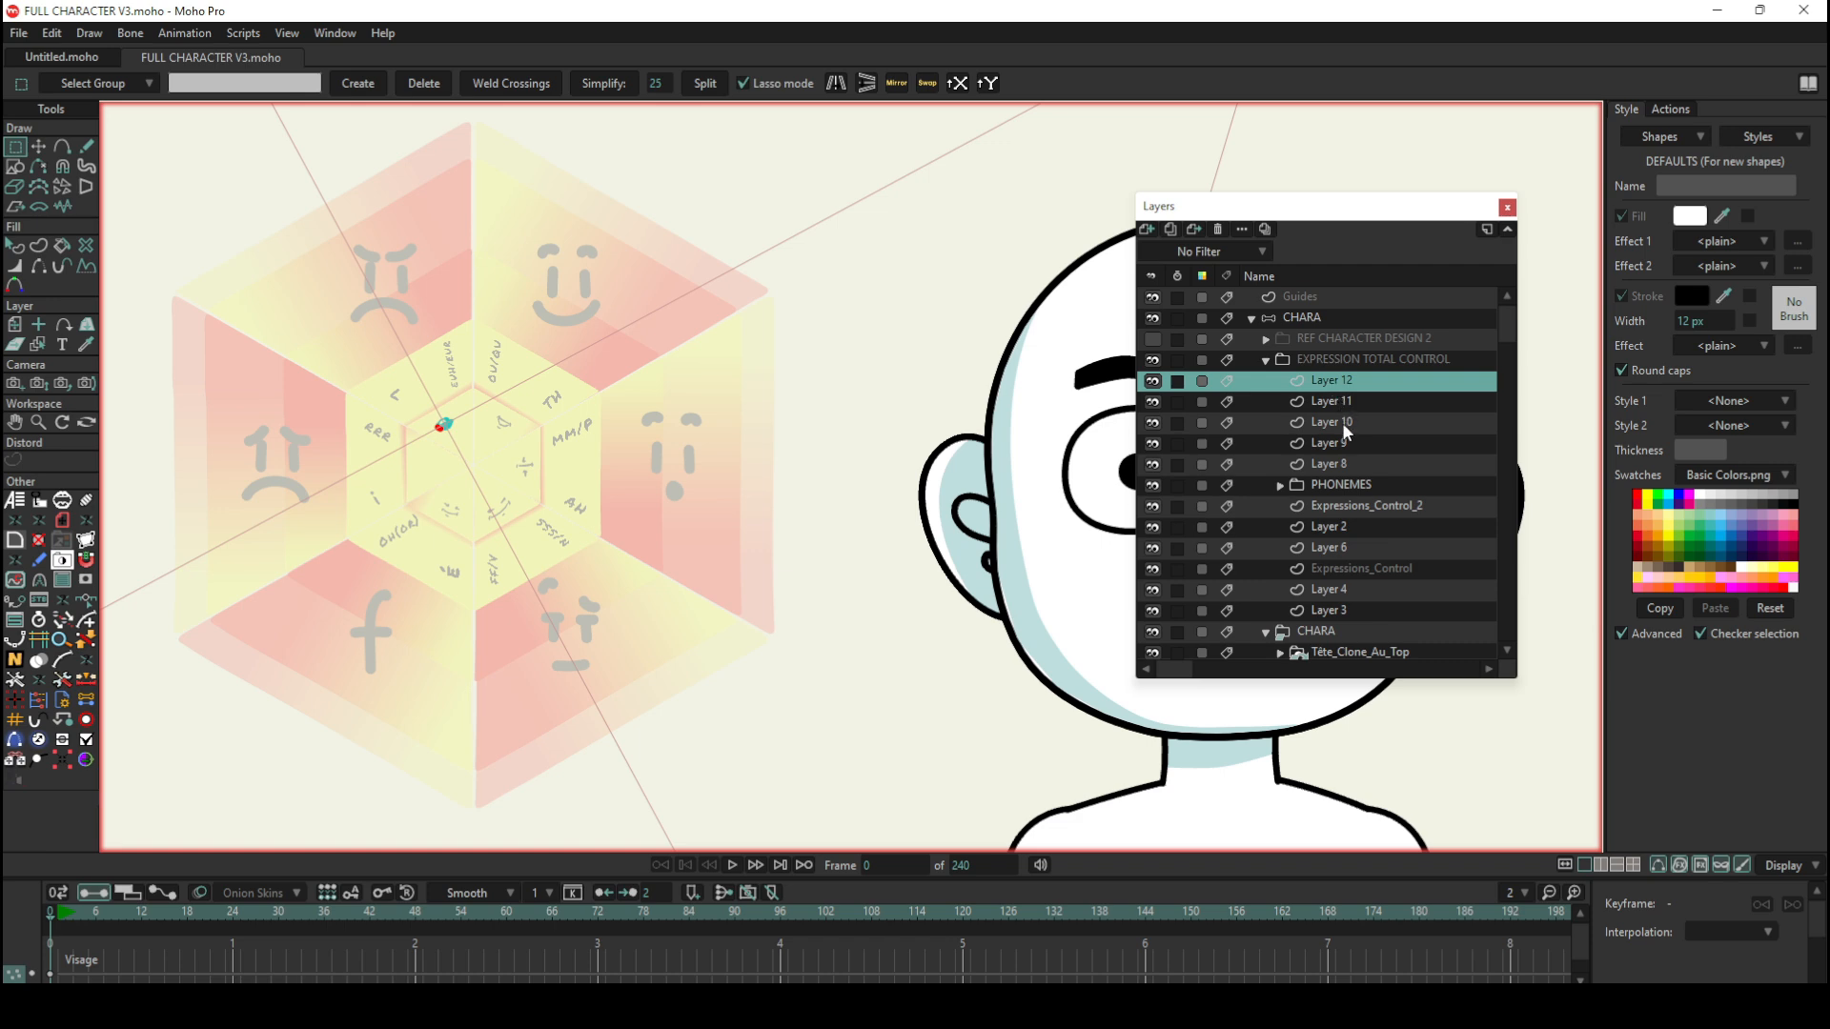
scroll(257, 240, "up", 1)
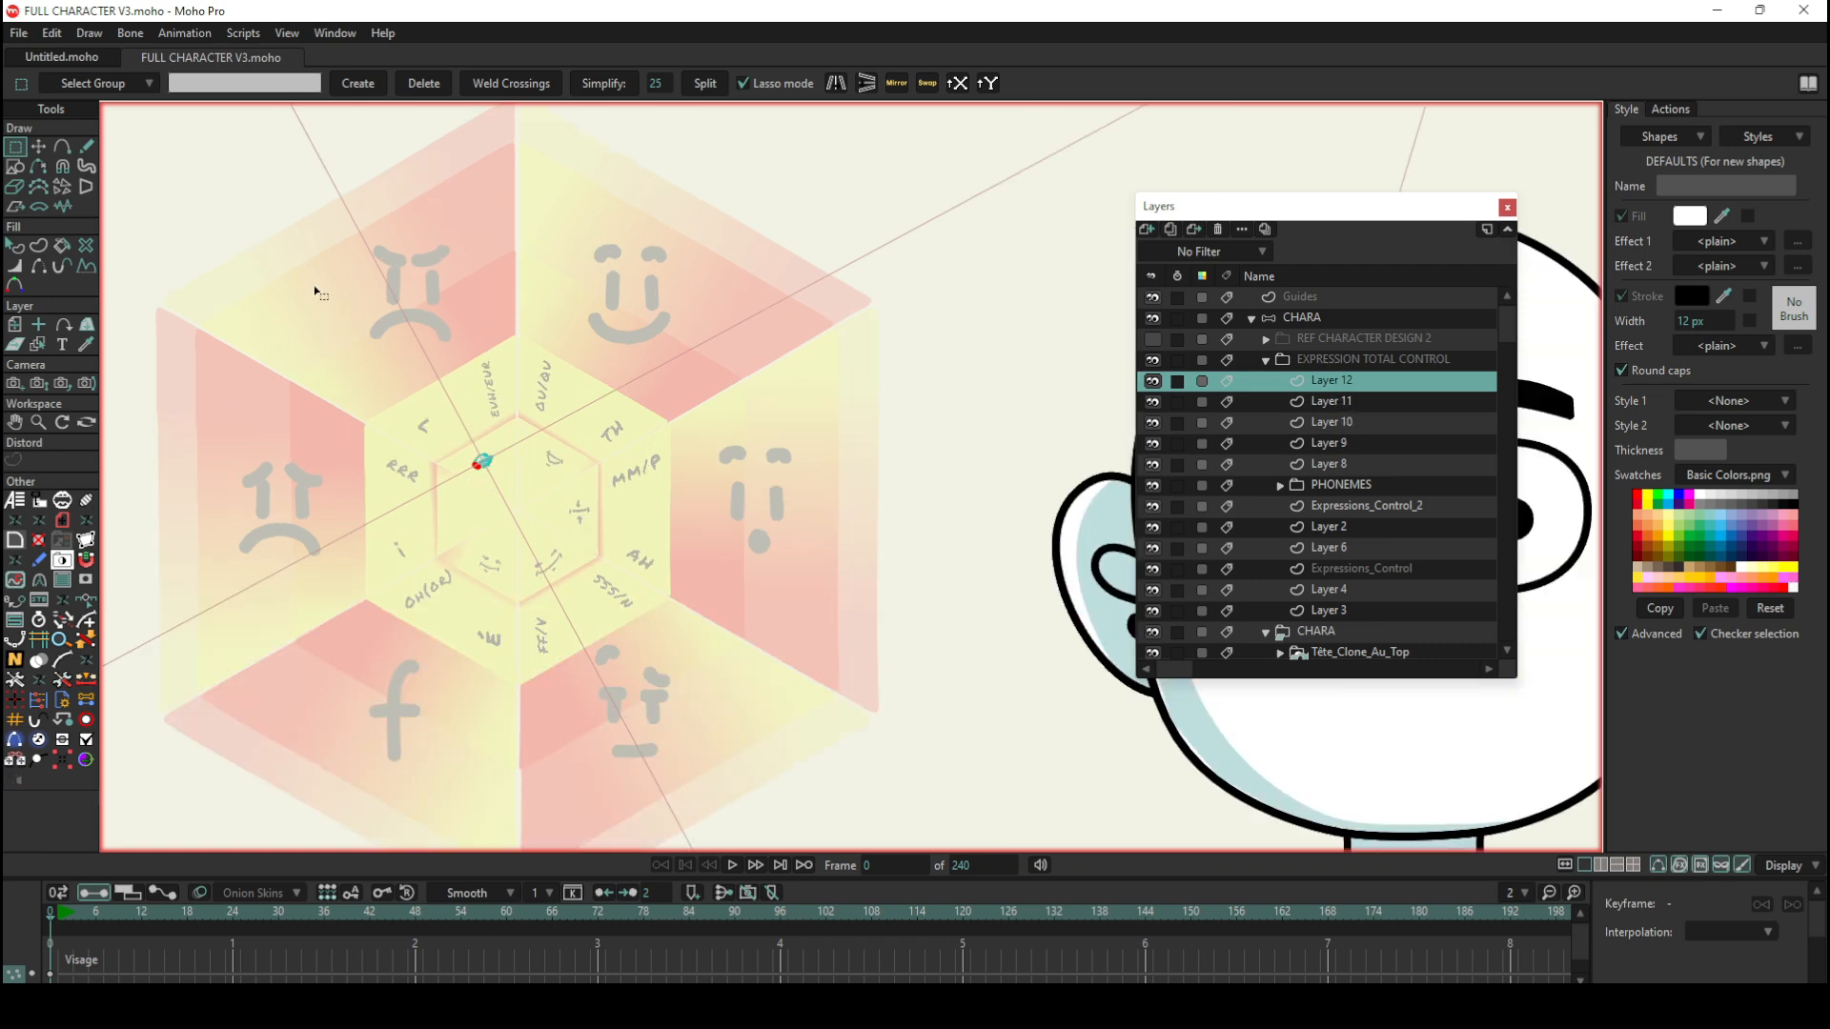
scroll(316, 288, "down", 2)
scroll(290, 303, "up", 4)
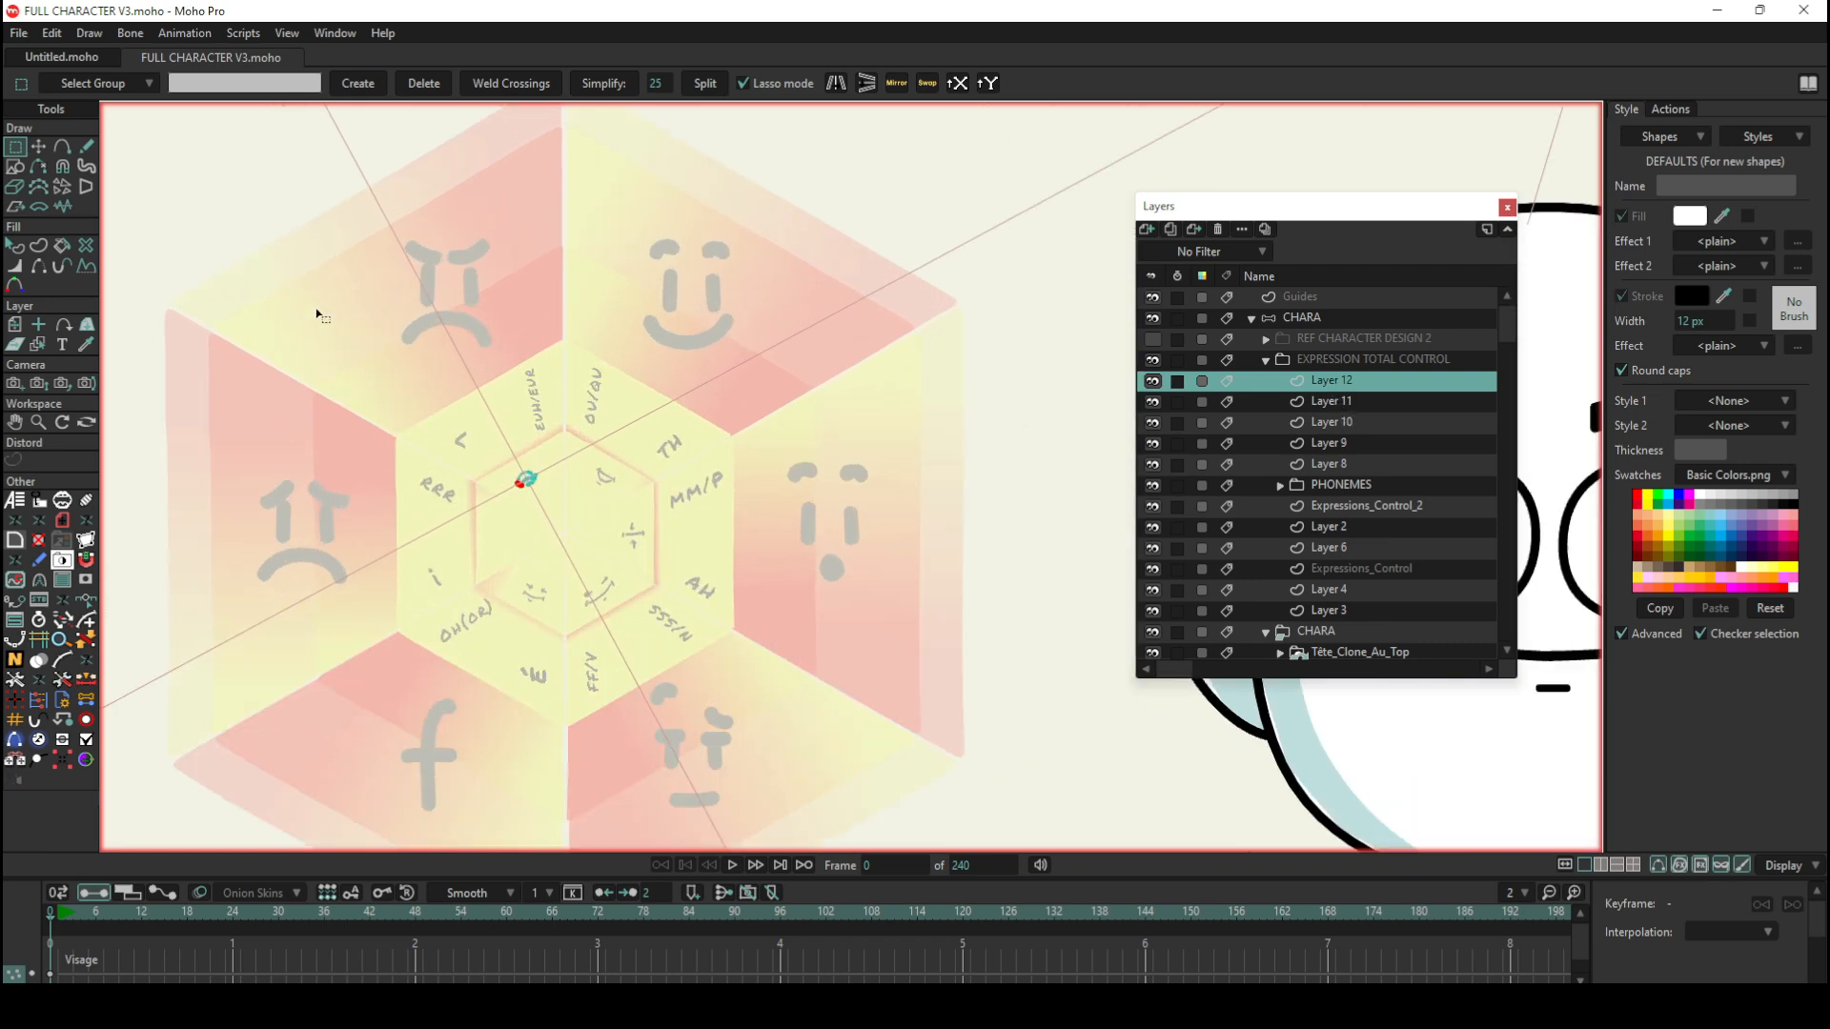
scroll(315, 341, "up", 1)
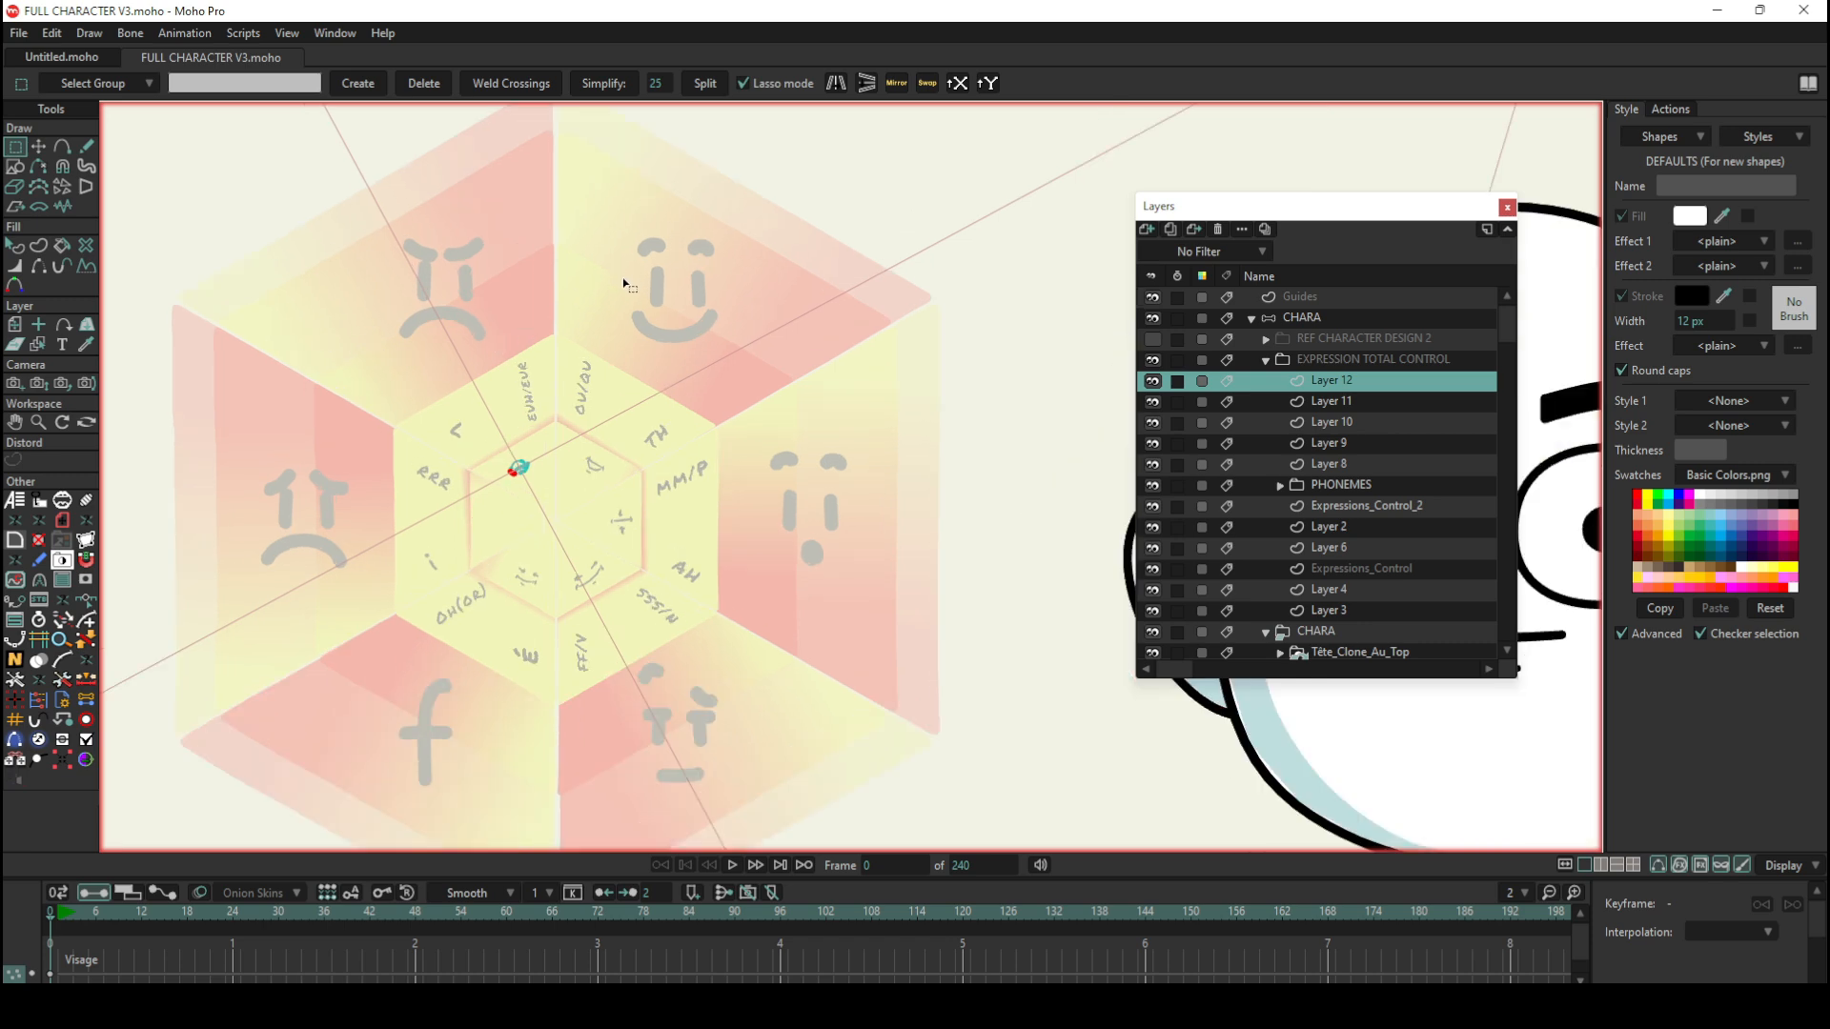
scroll(624, 284, "down", 1)
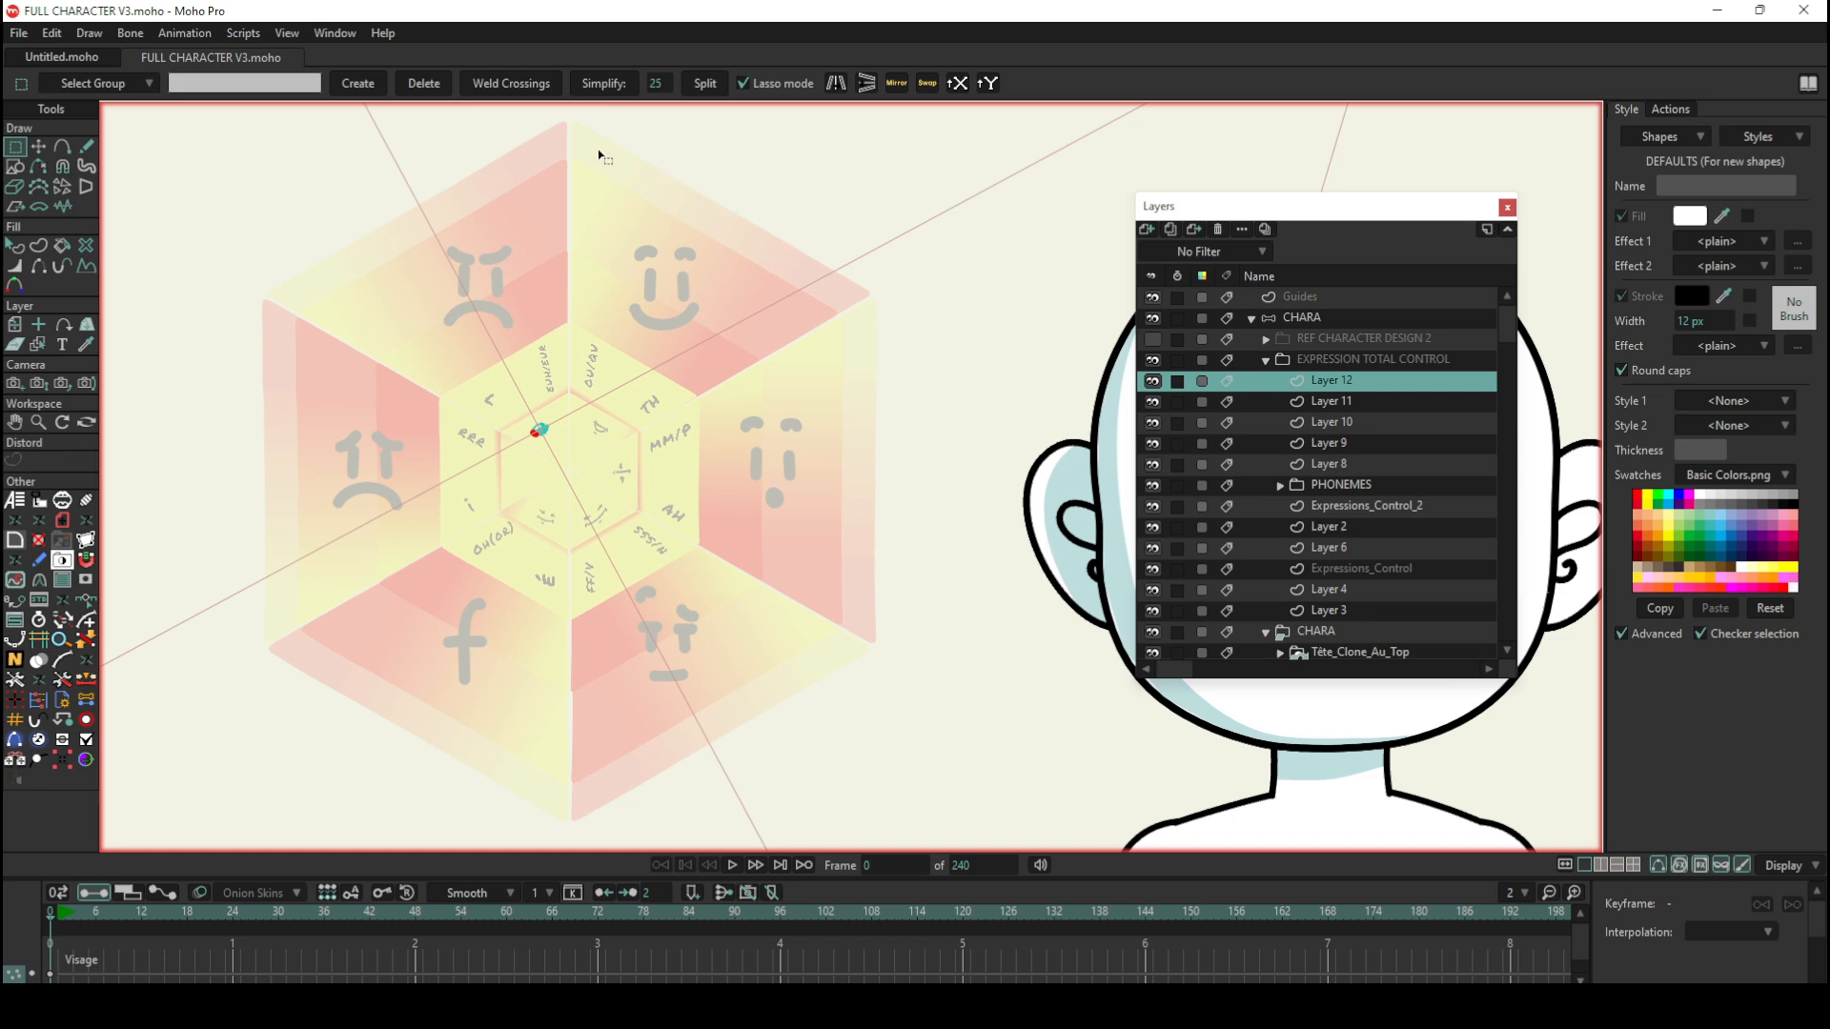
Step: On the CHARA bone layer, test the wheel's long vertical bone with Manipulate Bones to close the eyes, and restore the neutral pose
left_click(1302, 318)
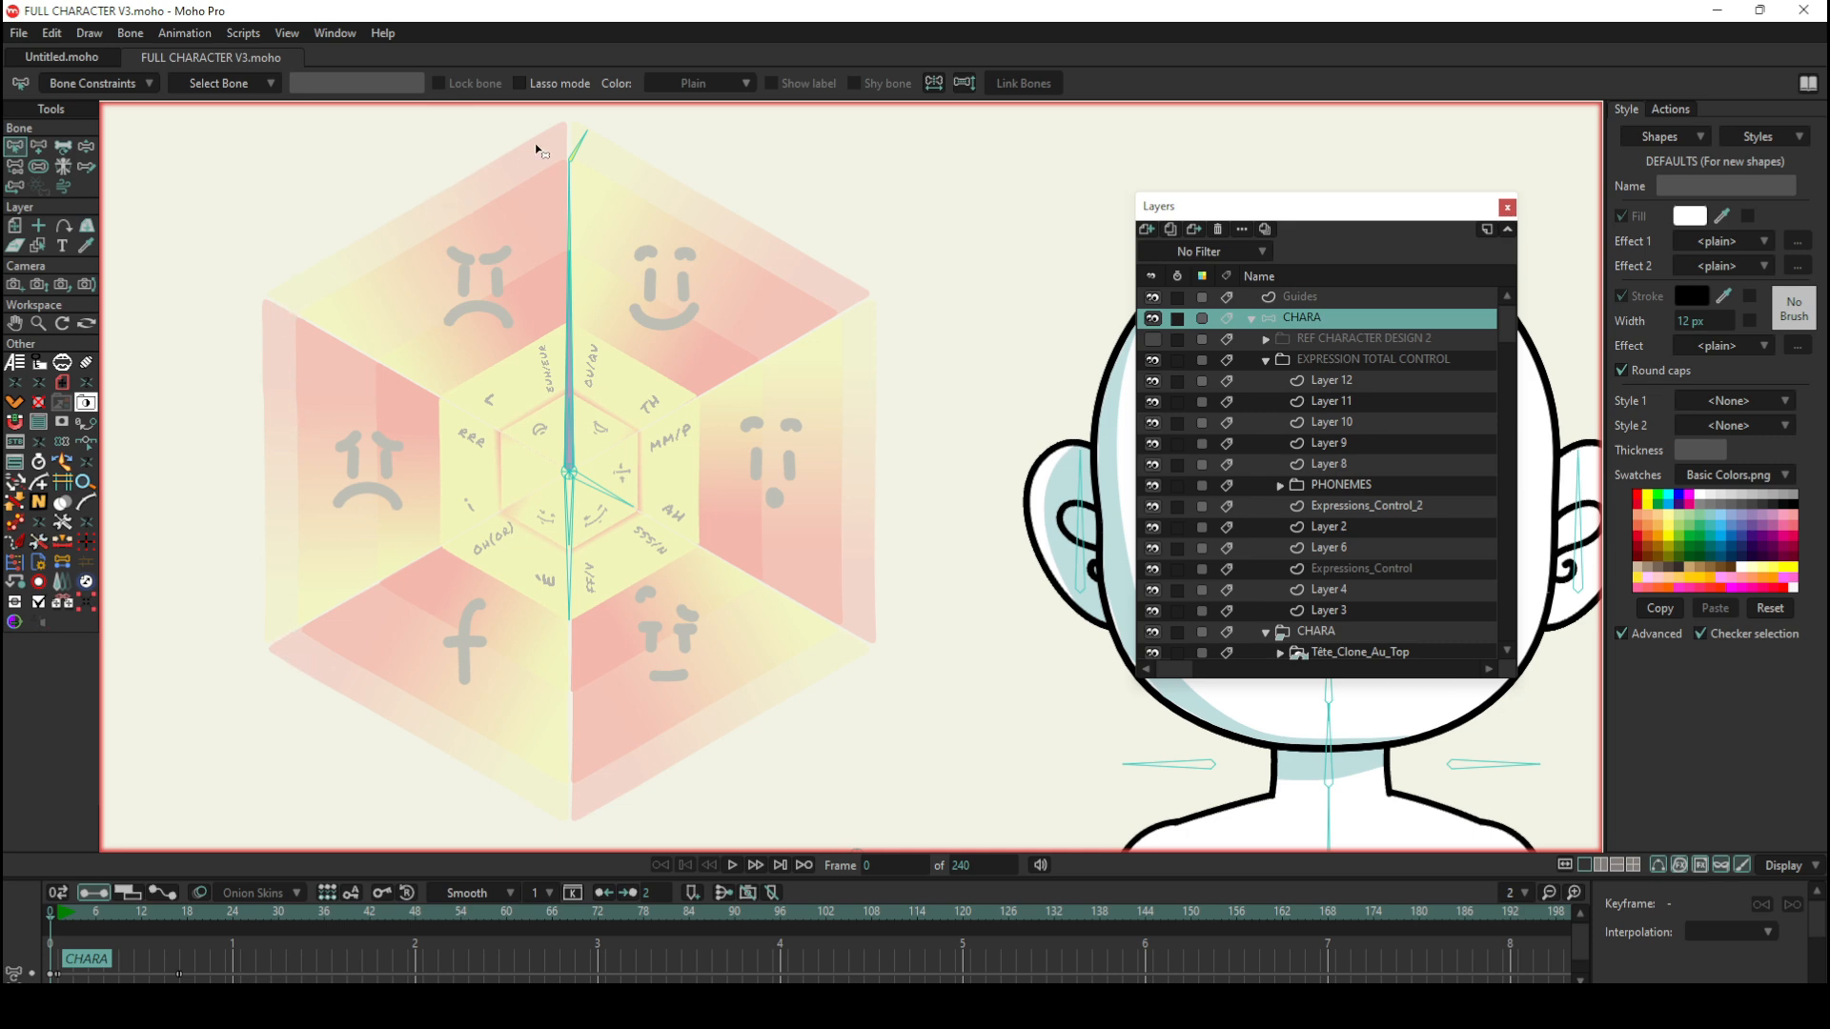
left_click(86, 146)
scroll(801, 394, "down", 5)
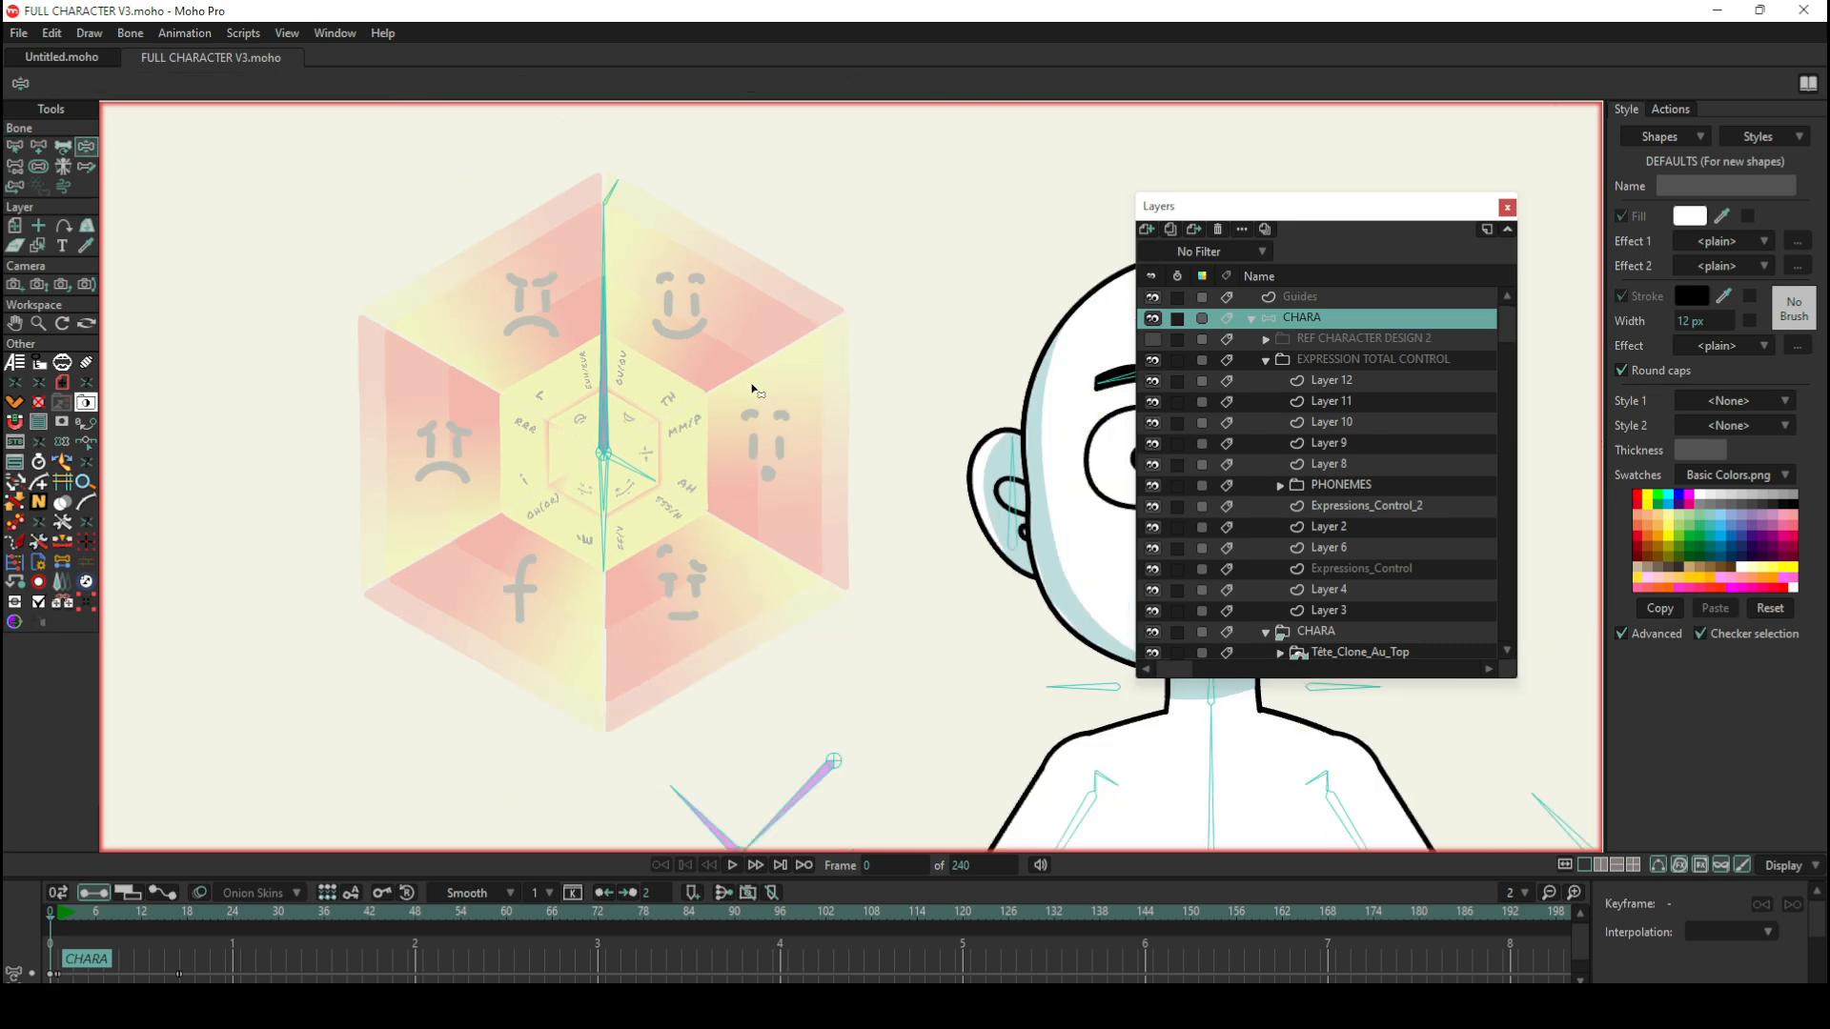
scroll(1014, 435, "up", 4)
mouse_move(458, 244)
left_mouse_down()
mouse_move(562, 294)
mouse_move(600, 274)
mouse_move(572, 253)
mouse_move(618, 286)
mouse_move(596, 255)
mouse_move(624, 329)
mouse_move(607, 275)
mouse_move(443, 234)
left_mouse_up()
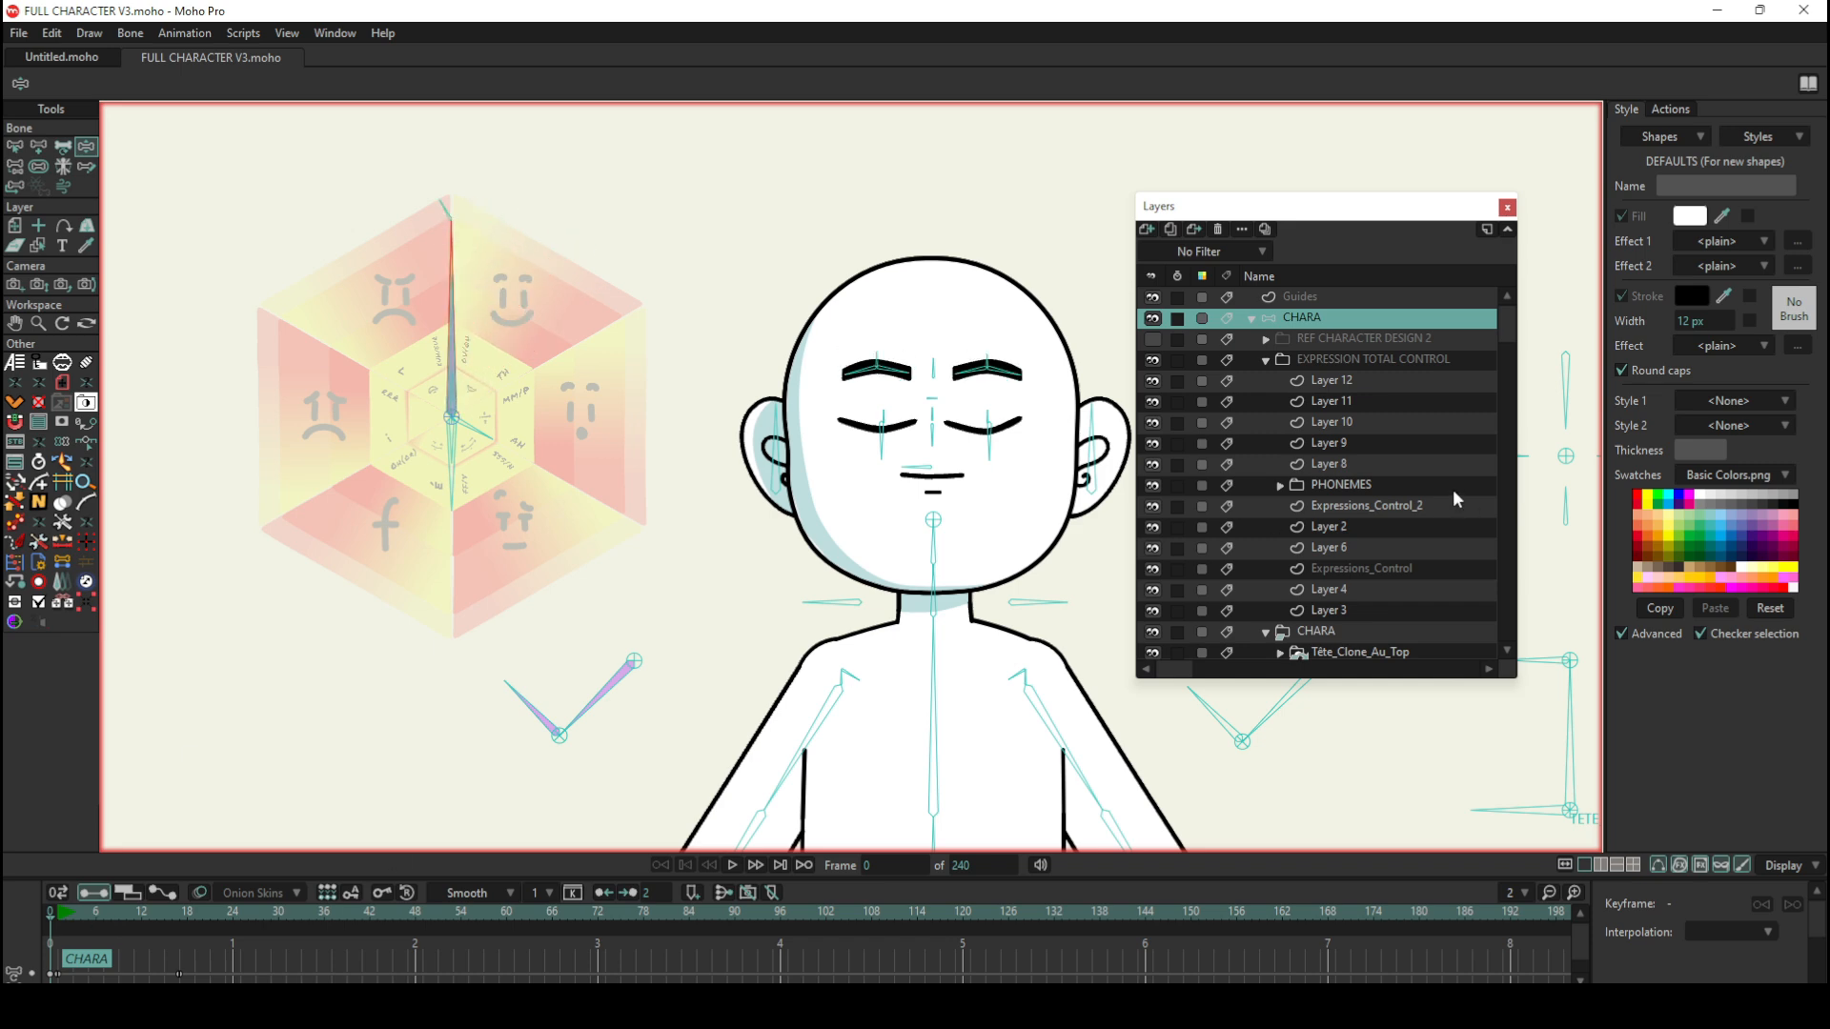
left_click(52, 921)
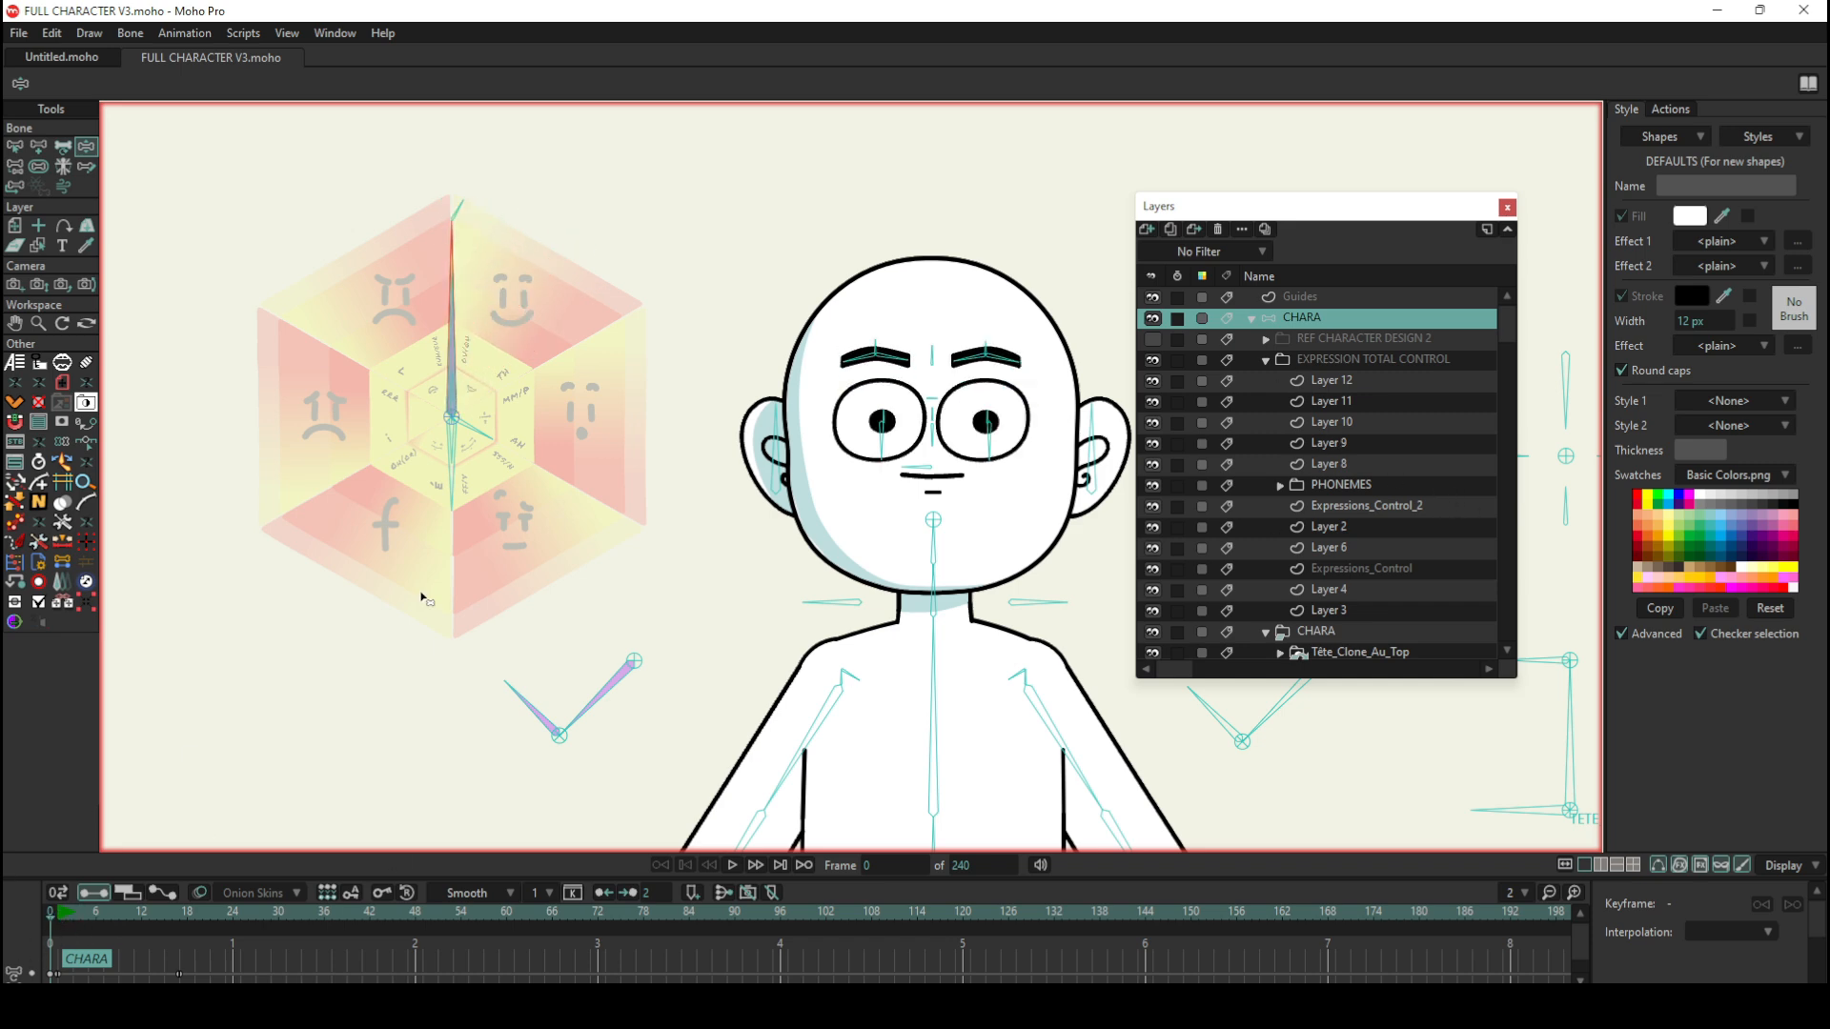
Step: Swing the wheel's long bone towards the smiling face to pose the eyes and brows, and return it to vertical
scroll(464, 247, "up", 2)
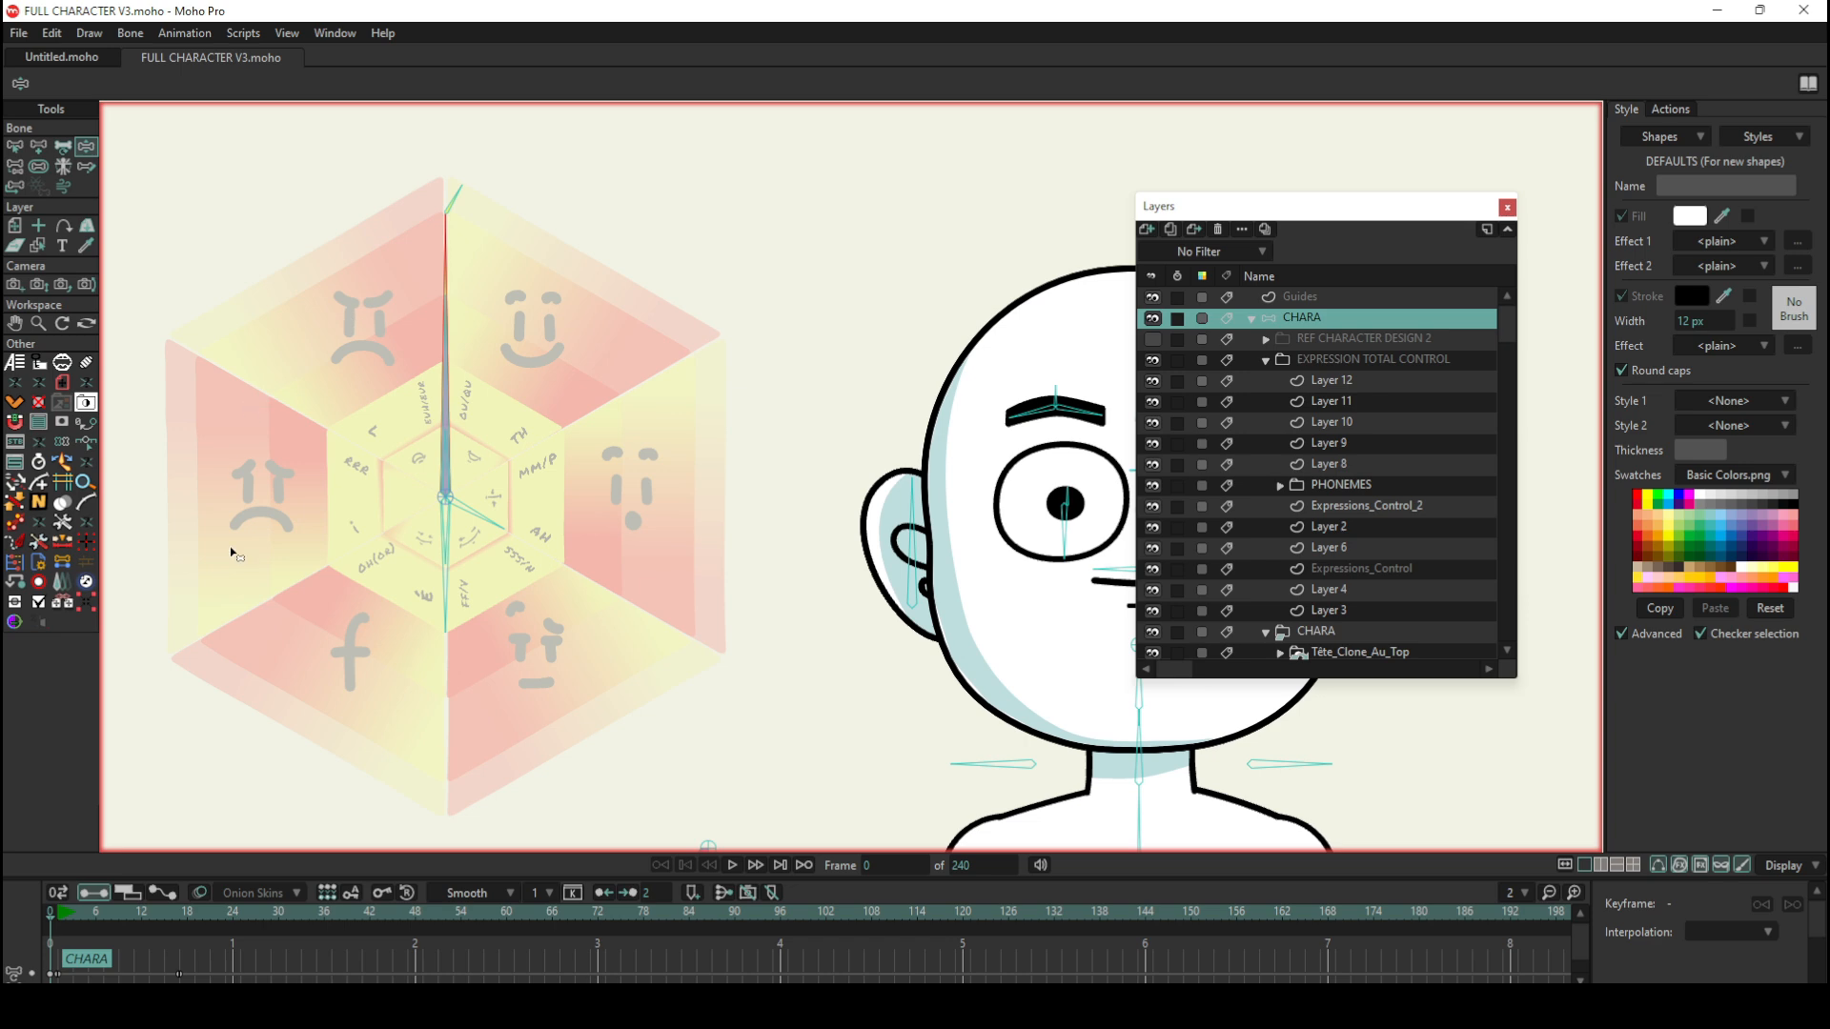
scroll(572, 367, "down", 2)
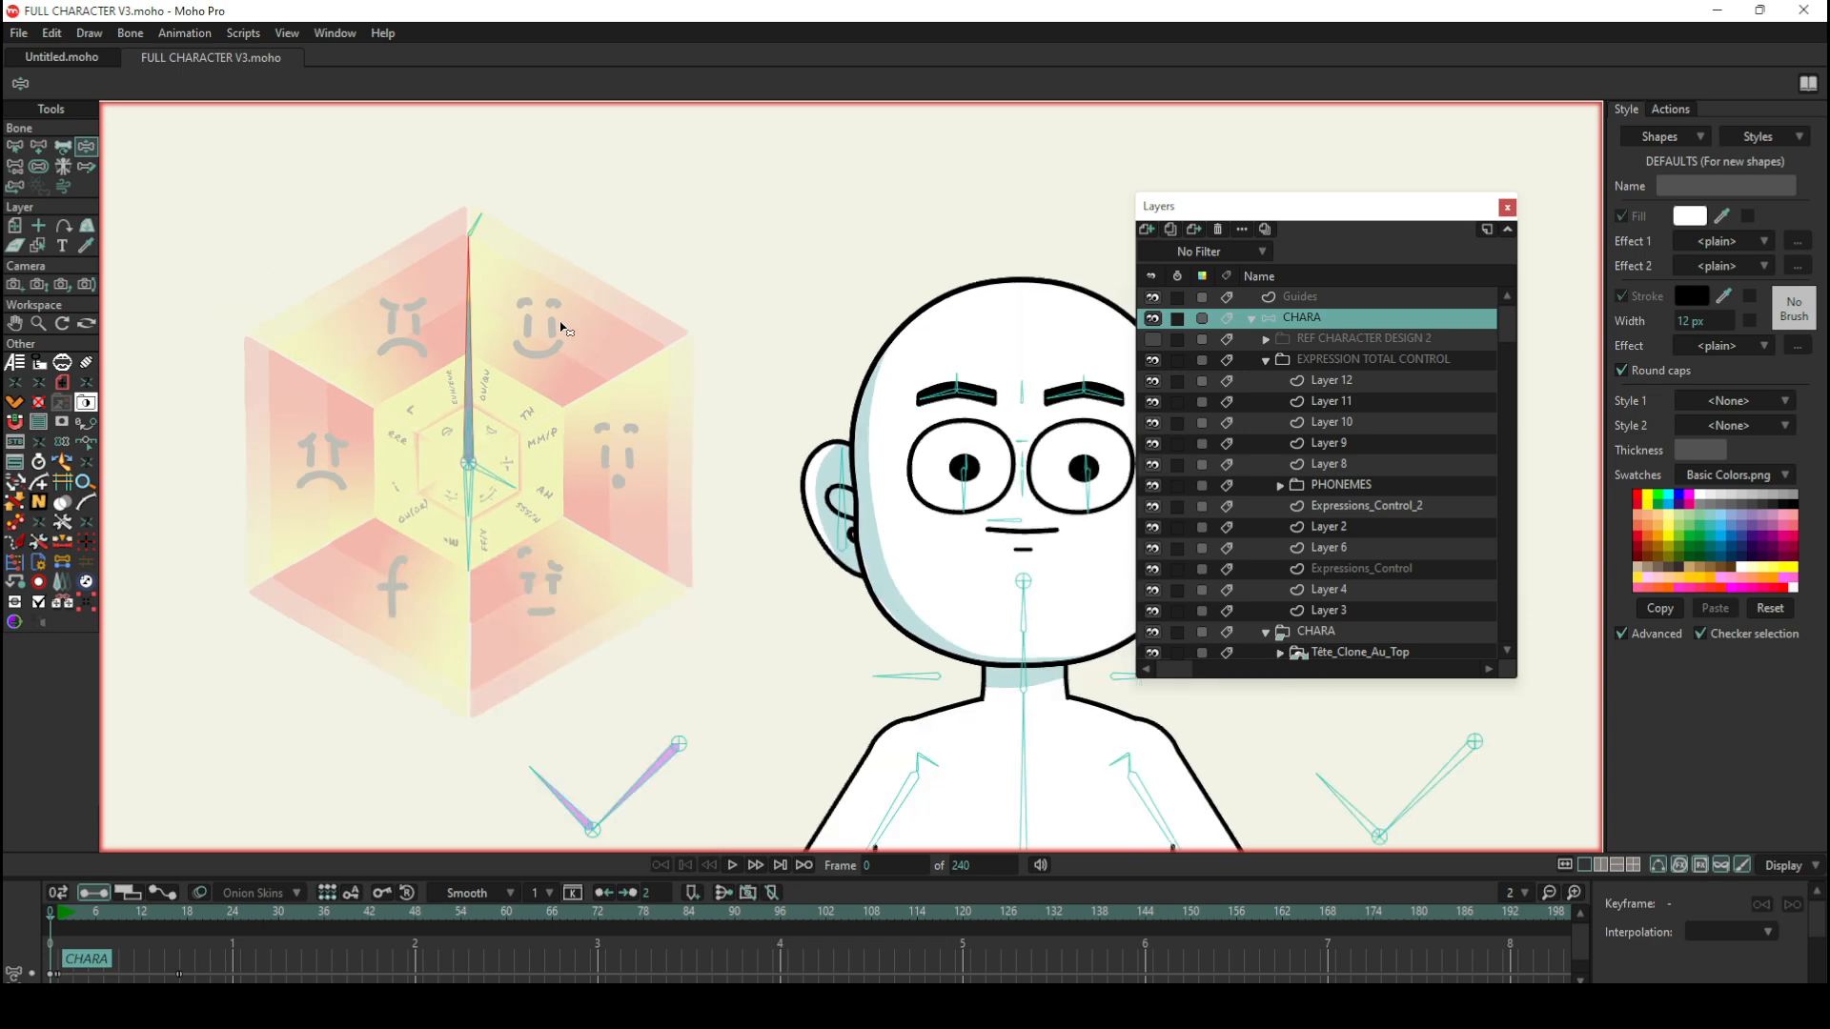
scroll(713, 358, "up", 1)
left_click_drag(467, 281, 499, 291)
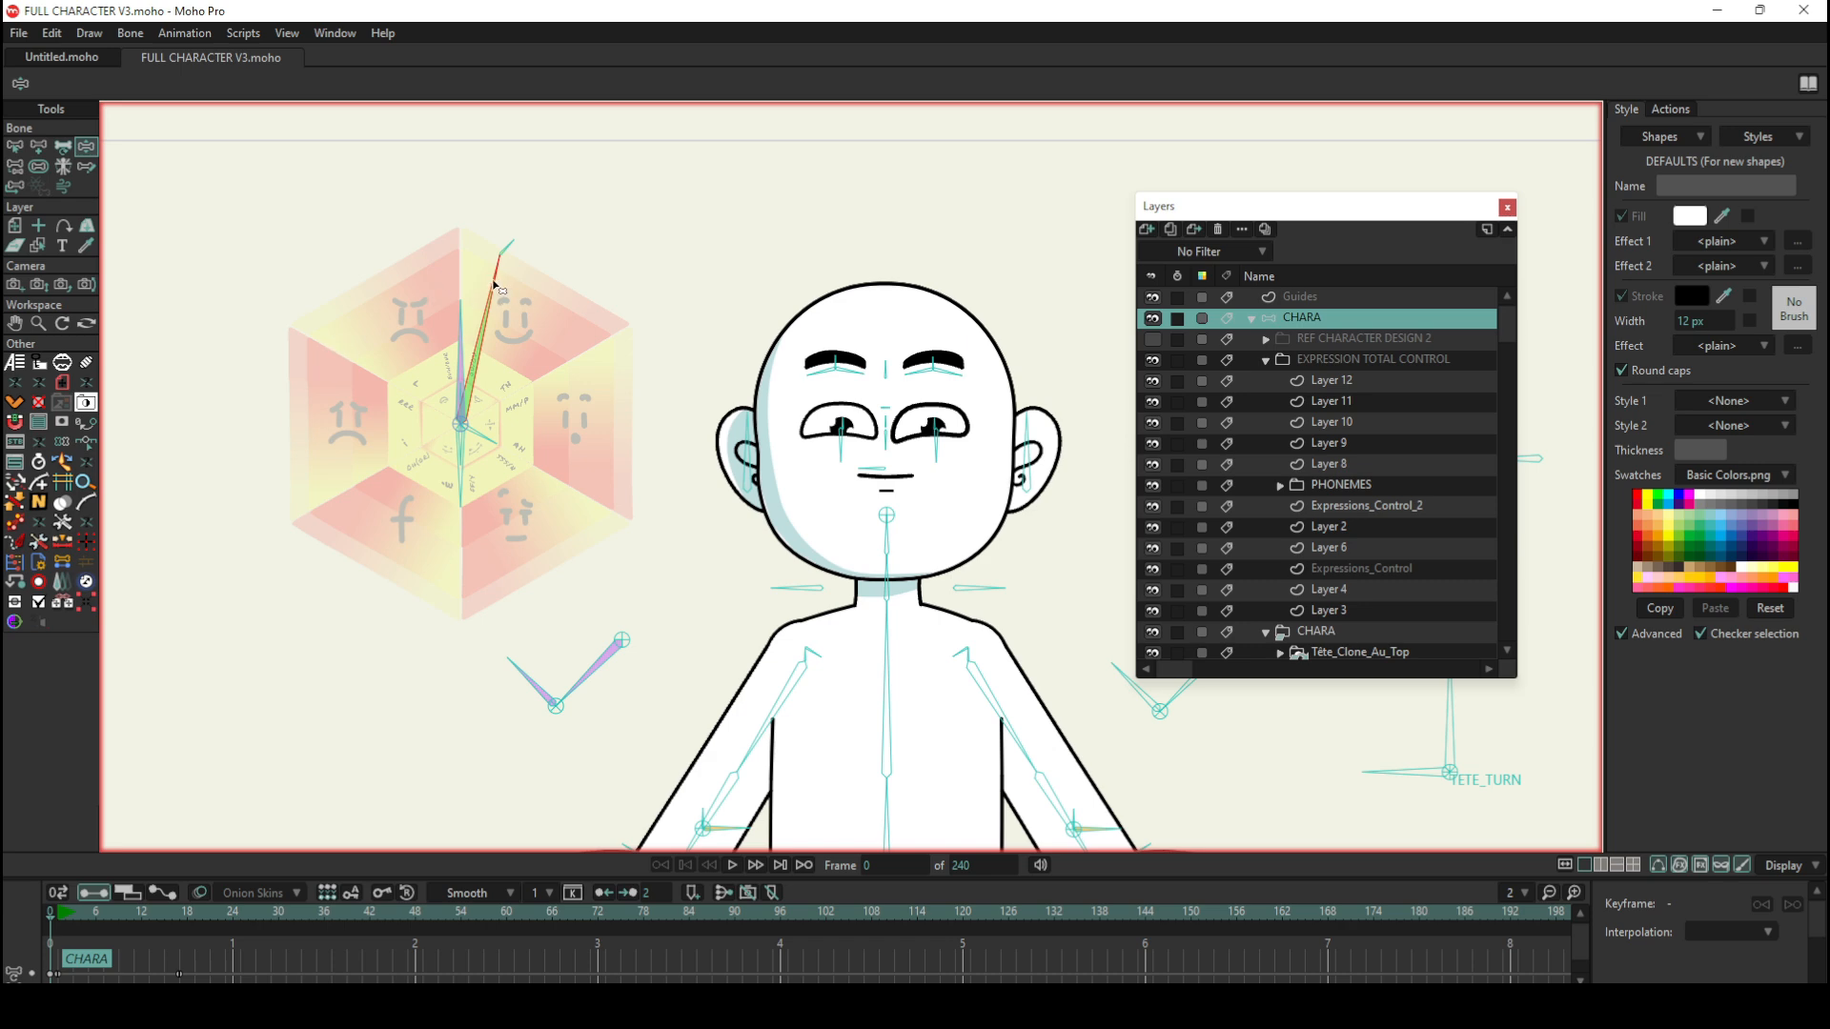
left_click_drag(498, 286, 462, 276)
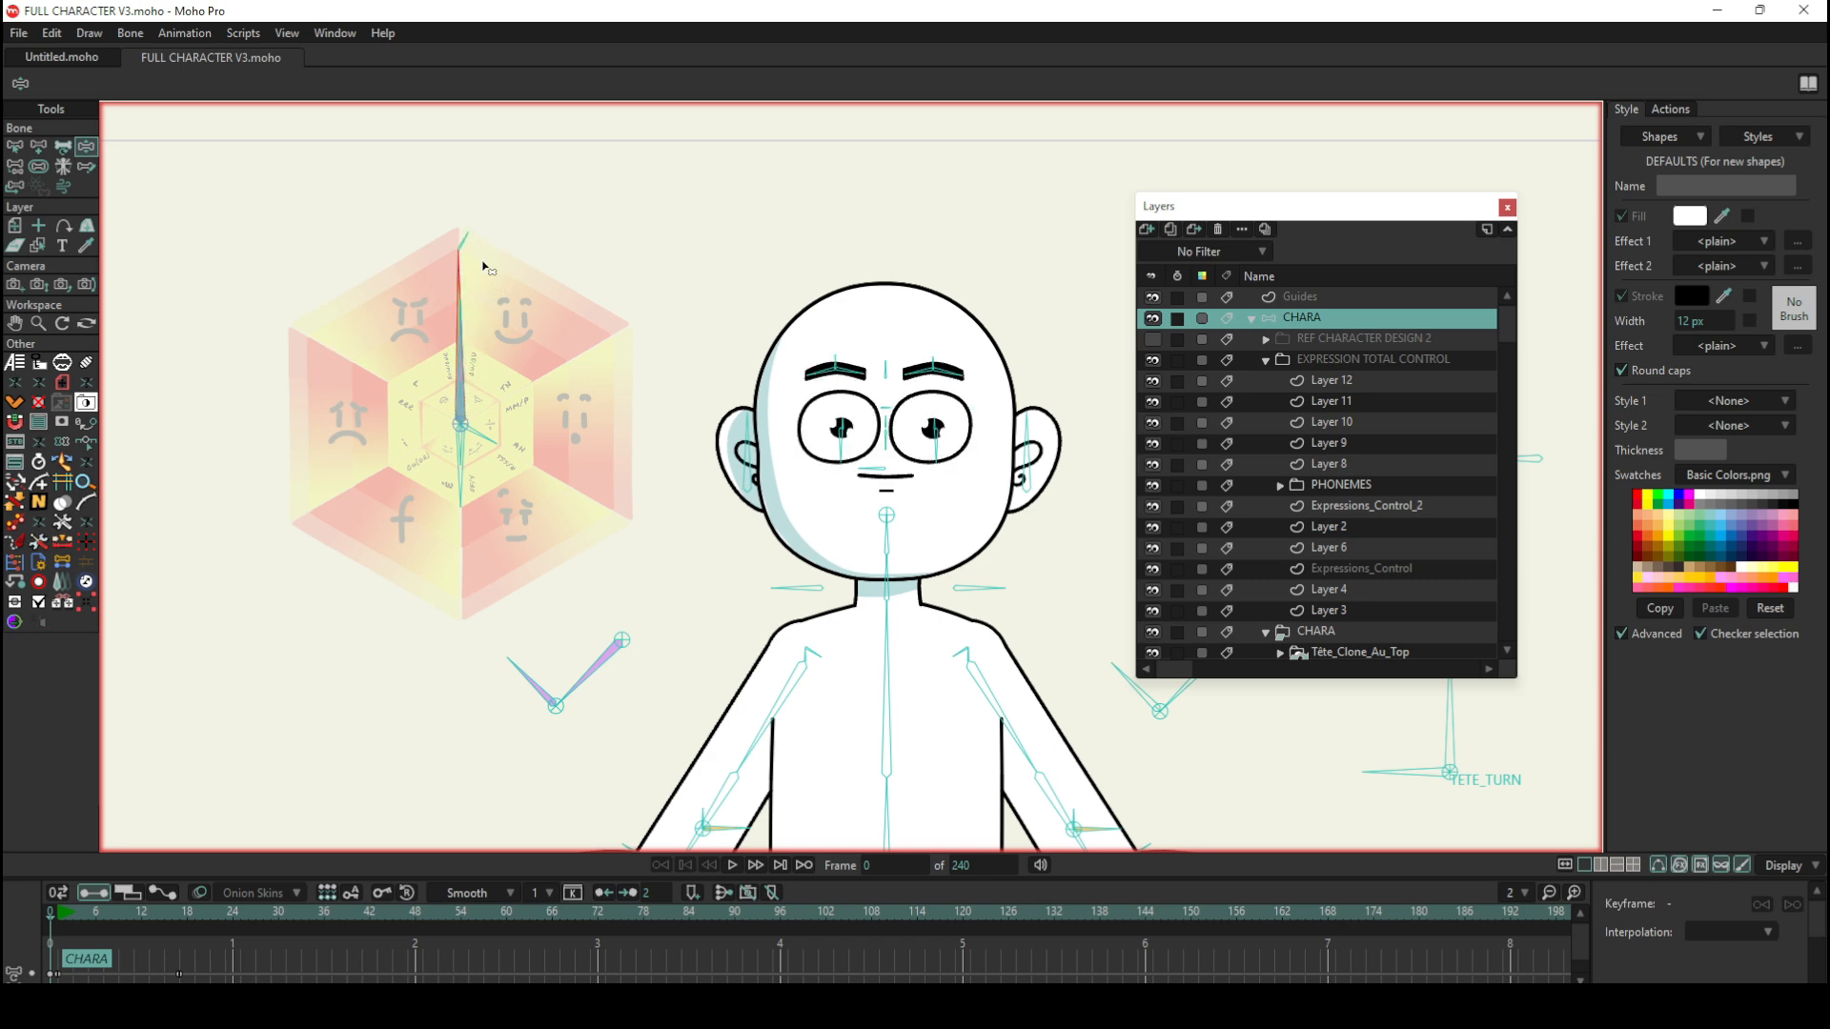
Step: Manipulate the mid-length vertical bone of the wheel to give the character a smiling mouth
scroll(482, 270, "up", 4)
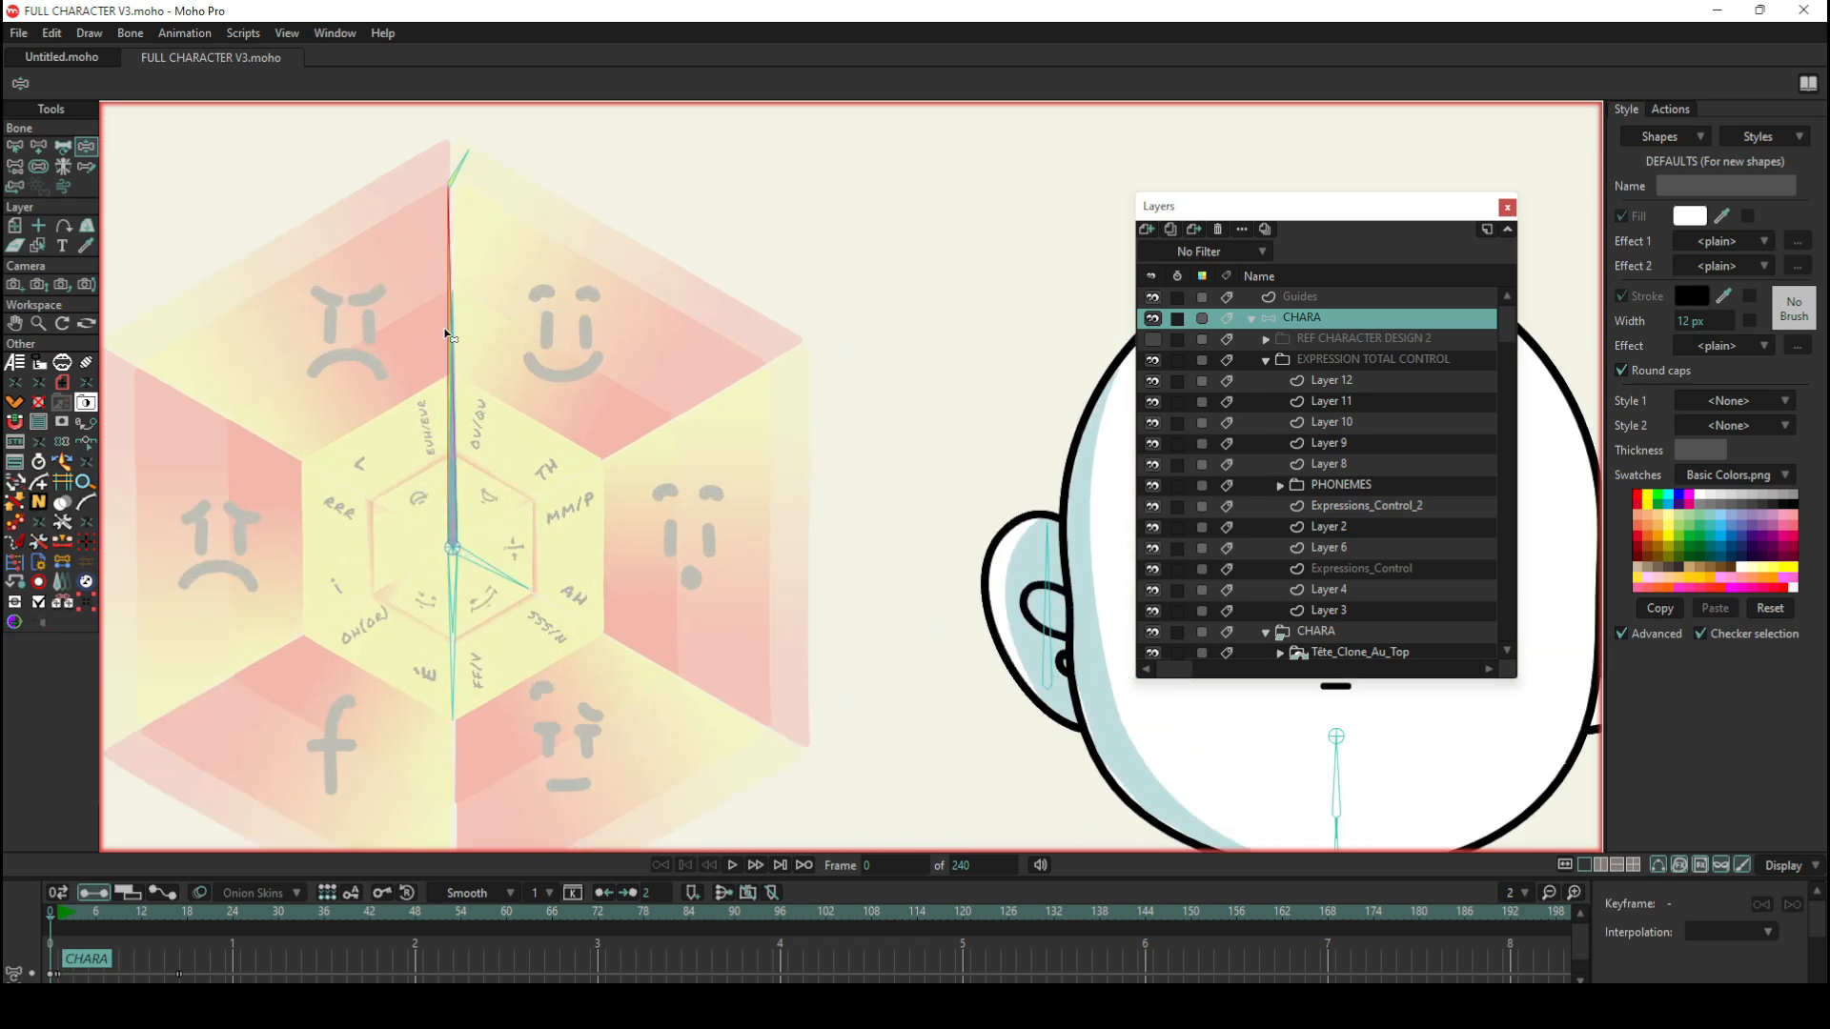
scroll(454, 333, "down", 4)
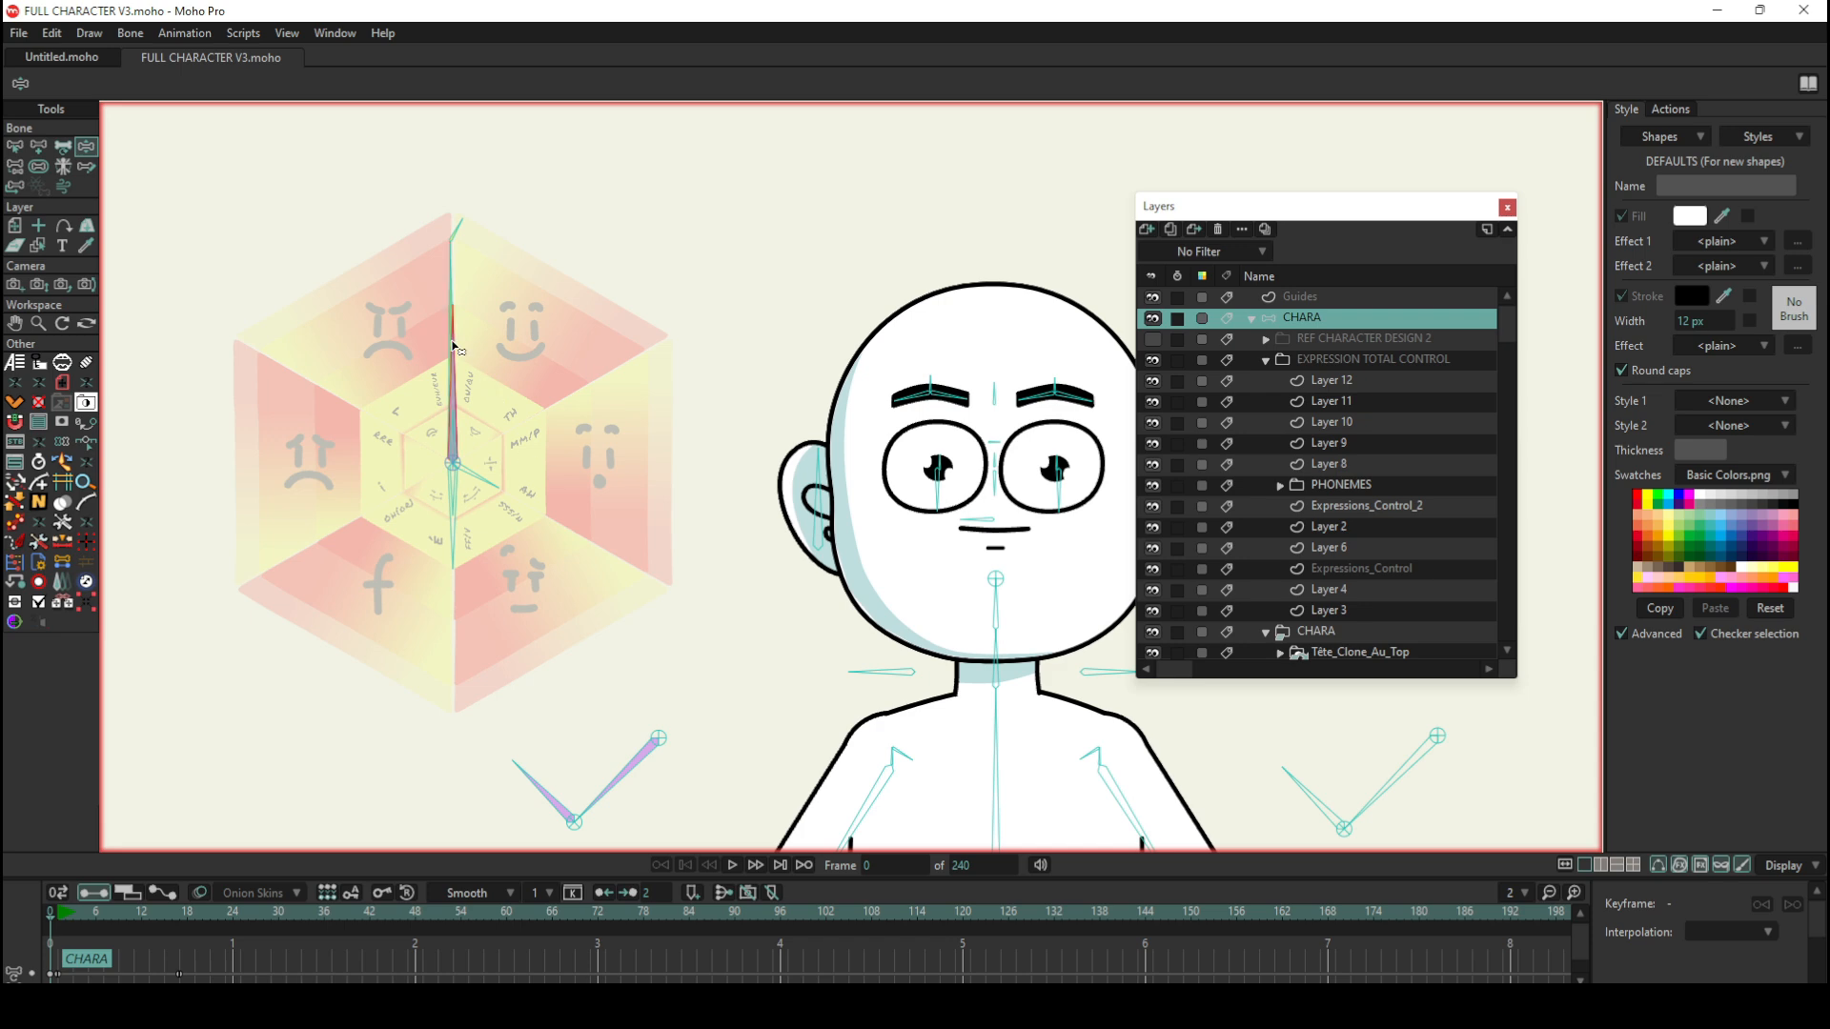
mouse_move(453, 348)
left_mouse_down()
mouse_move(488, 332)
mouse_move(591, 432)
mouse_move(608, 500)
mouse_move(585, 559)
mouse_move(519, 610)
mouse_move(467, 315)
mouse_move(453, 327)
left_mouse_up()
scroll(404, 389, "up", 2)
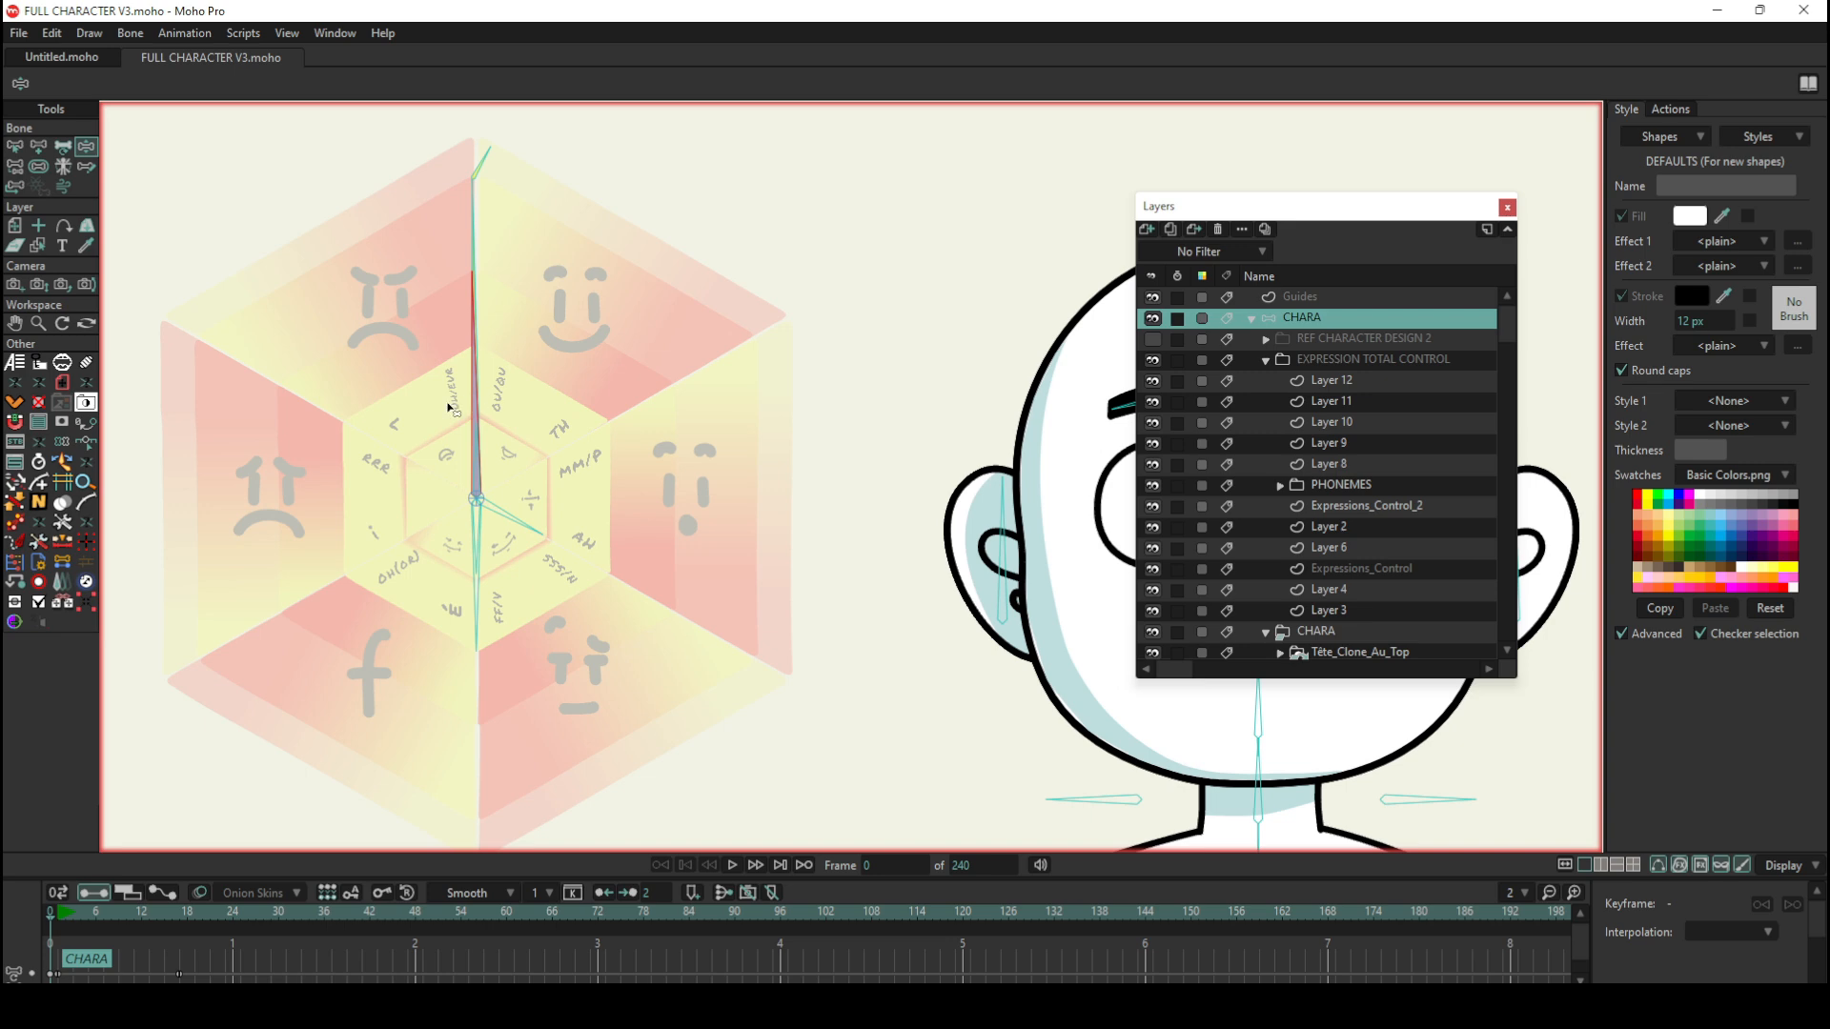
scroll(449, 408, "down", 2)
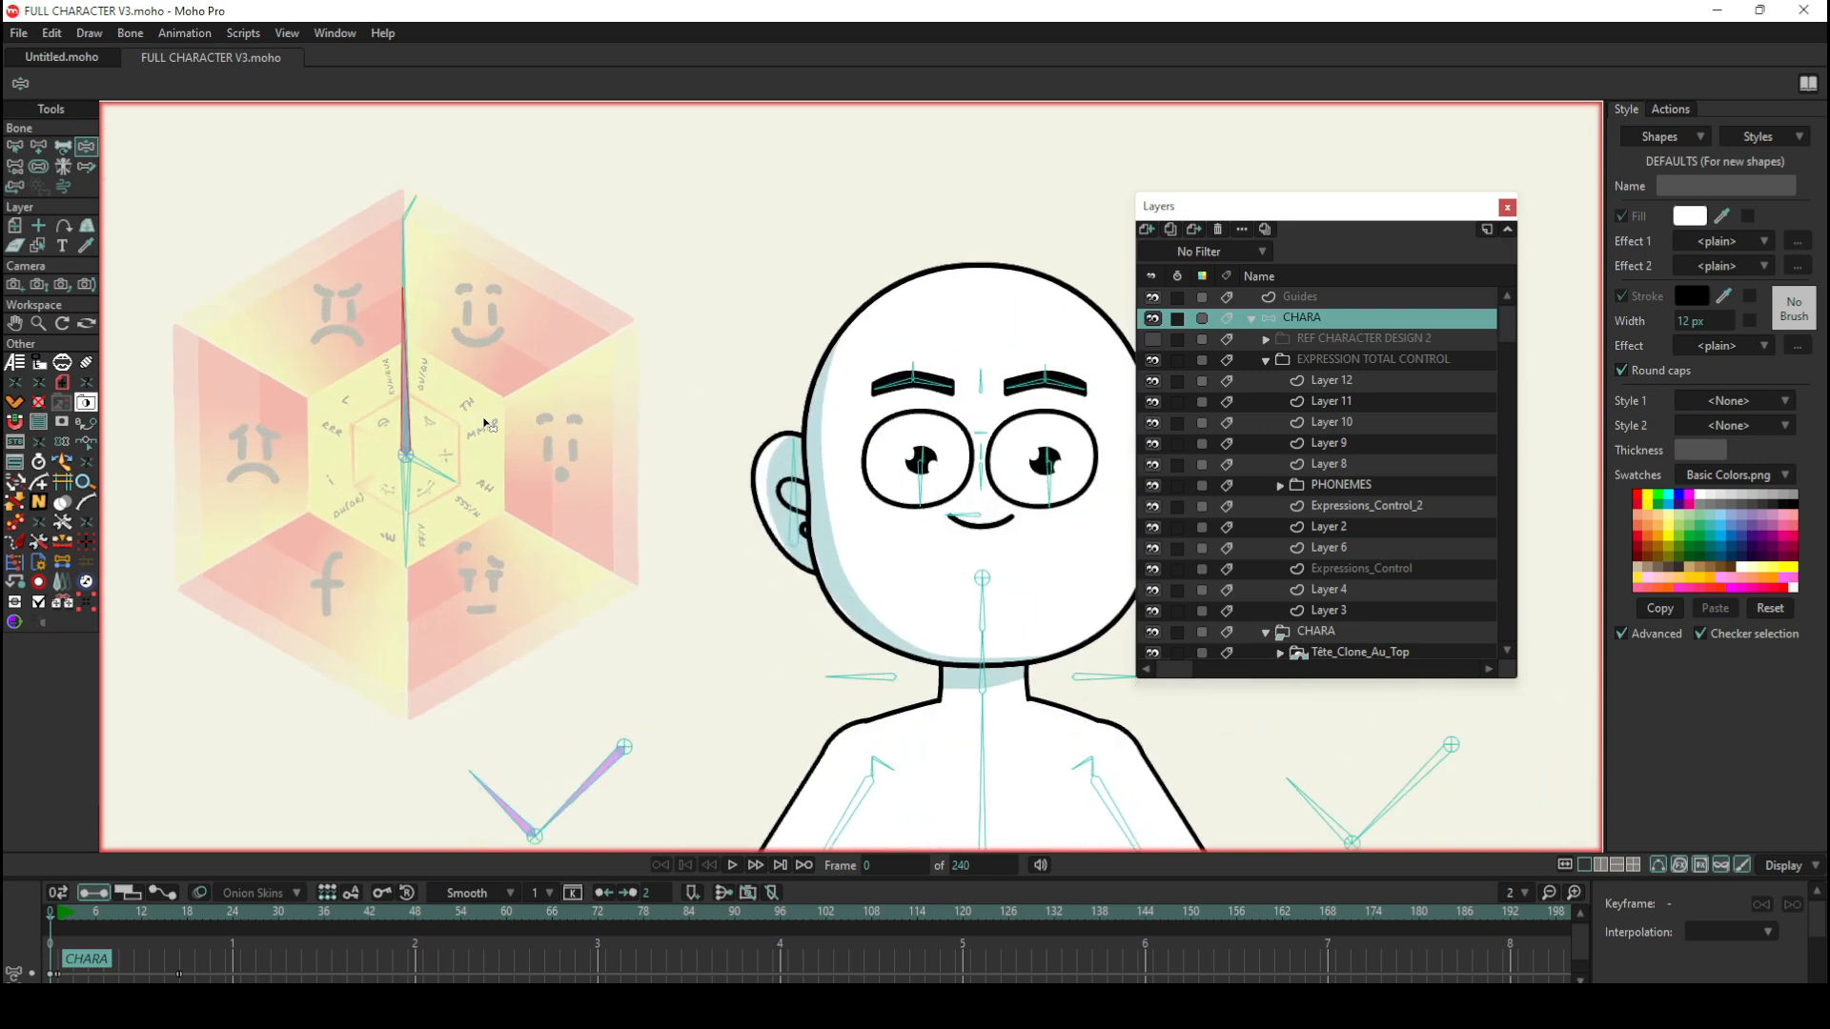
Step: Manipulate the wheel's downward phoneme bone and the small inner hexagon bone to open the smiling mouth
left_click_drag(408, 534, 410, 573)
scroll(416, 444, "up", 2)
scroll(416, 444, "up", 1)
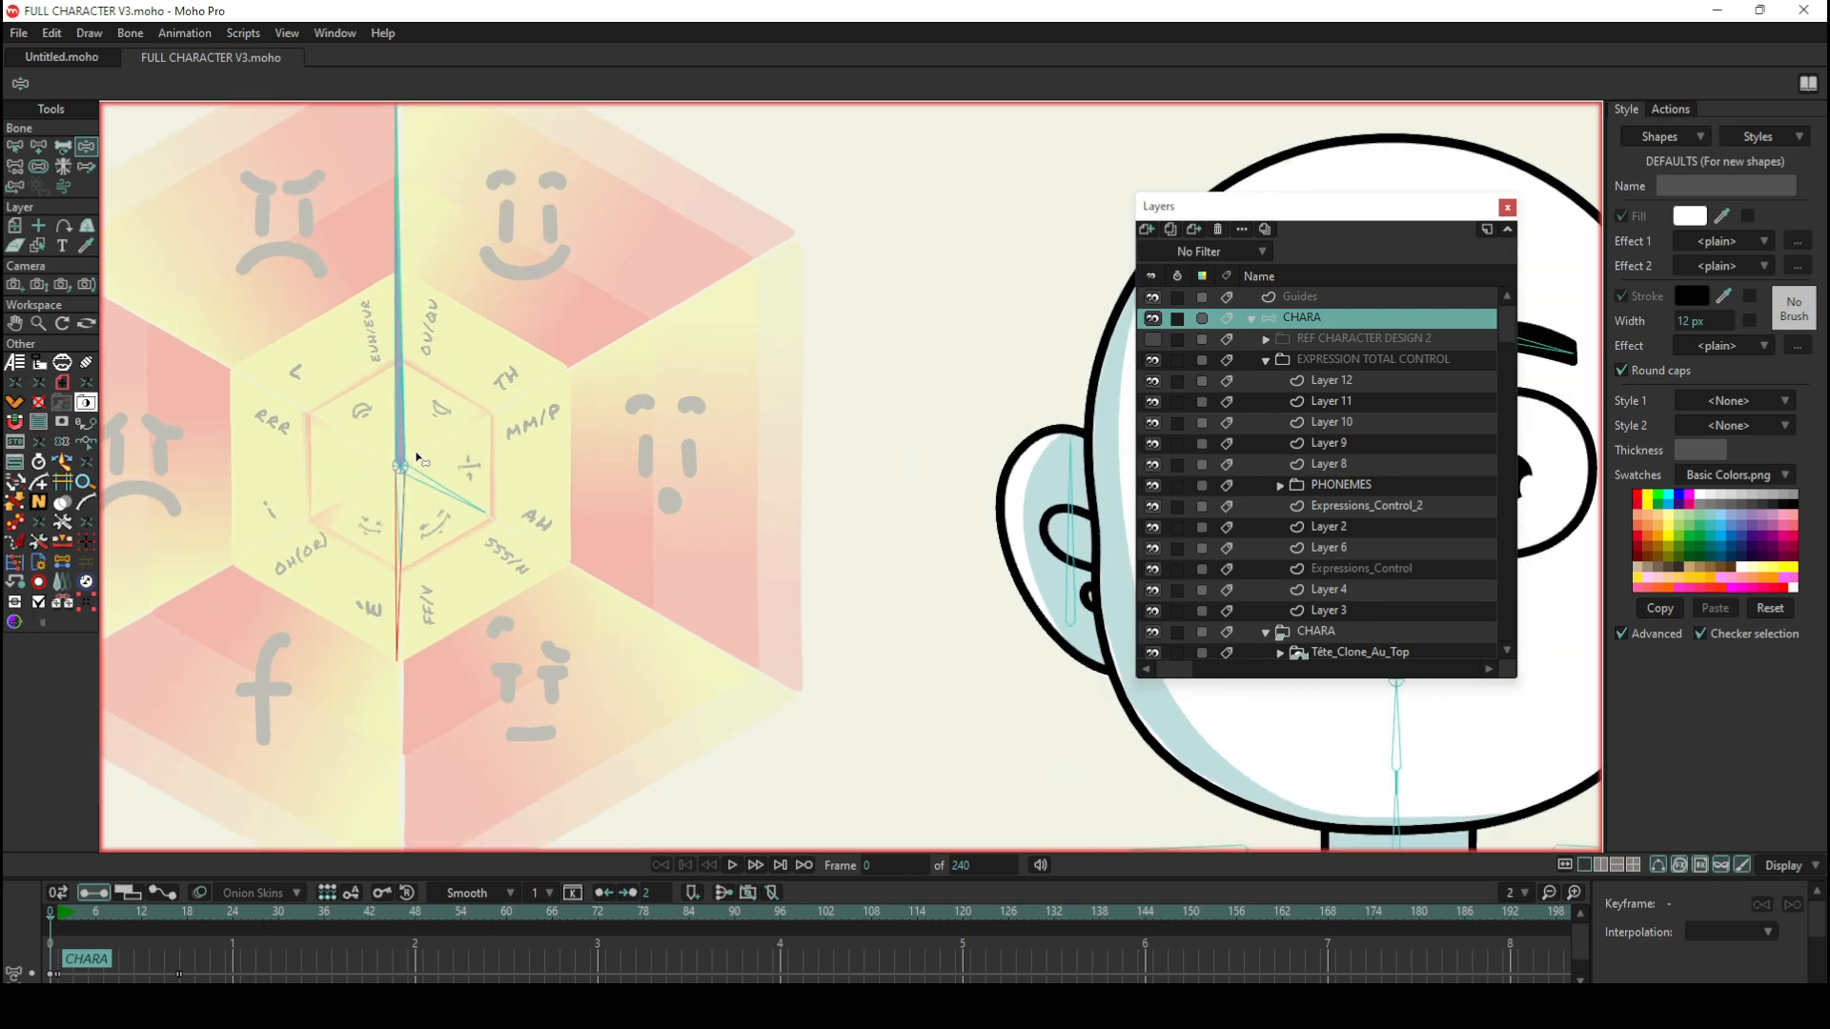
scroll(412, 450, "down", 3)
scroll(539, 460, "up", 2)
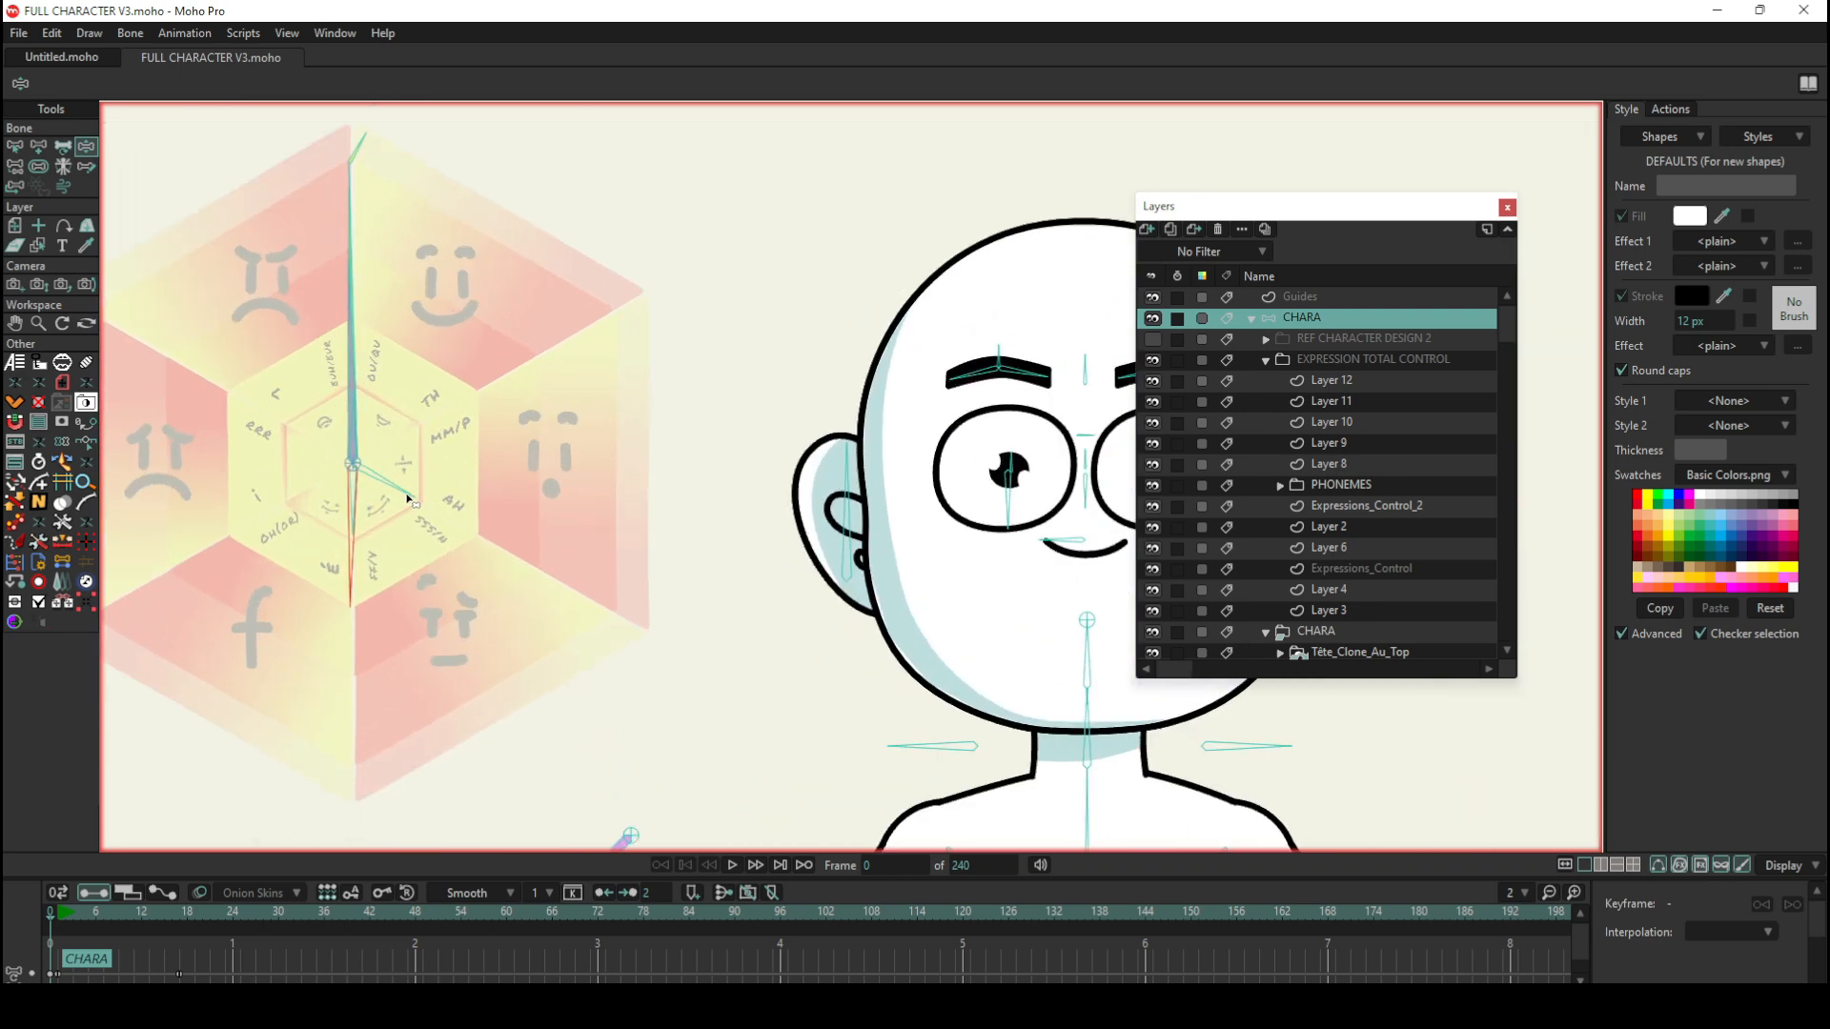
left_click_drag(405, 496, 355, 408)
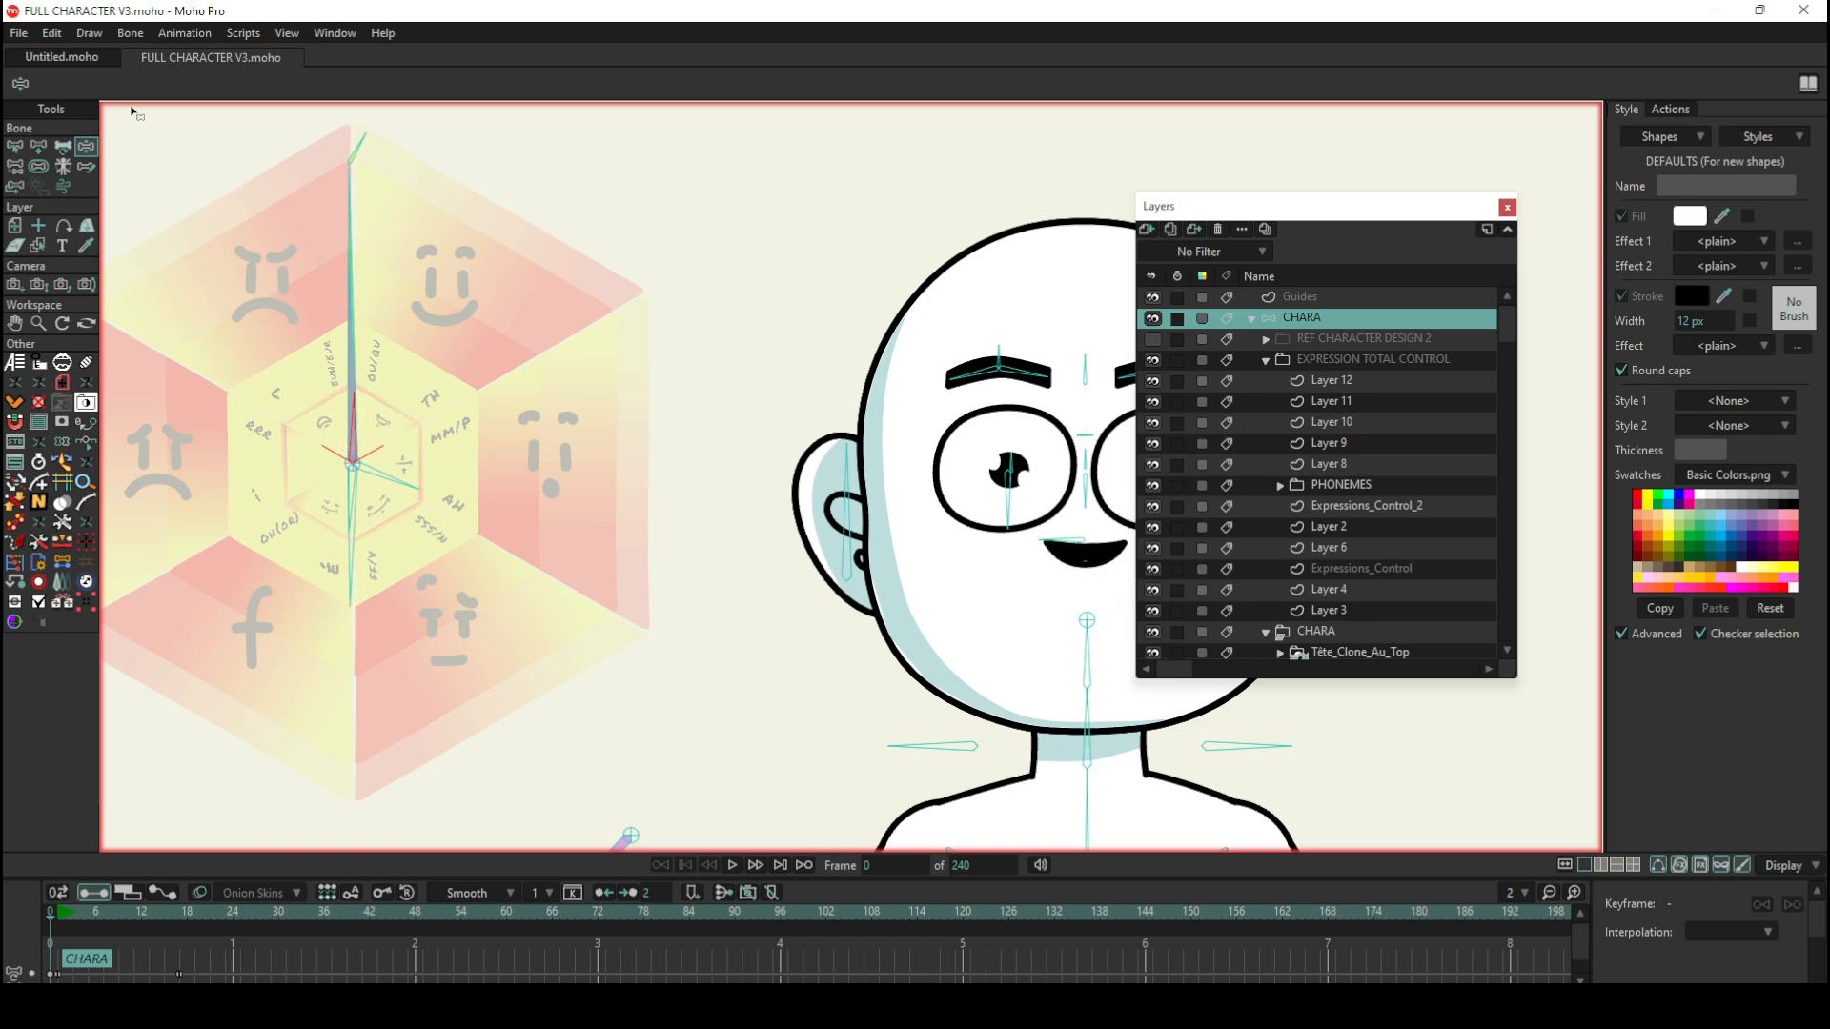
Step: Switch to the Select Bone tool to reset the face to neutral, and examine the wheel's stacked control bones
left_click(15, 147)
scroll(484, 482, "down", 3)
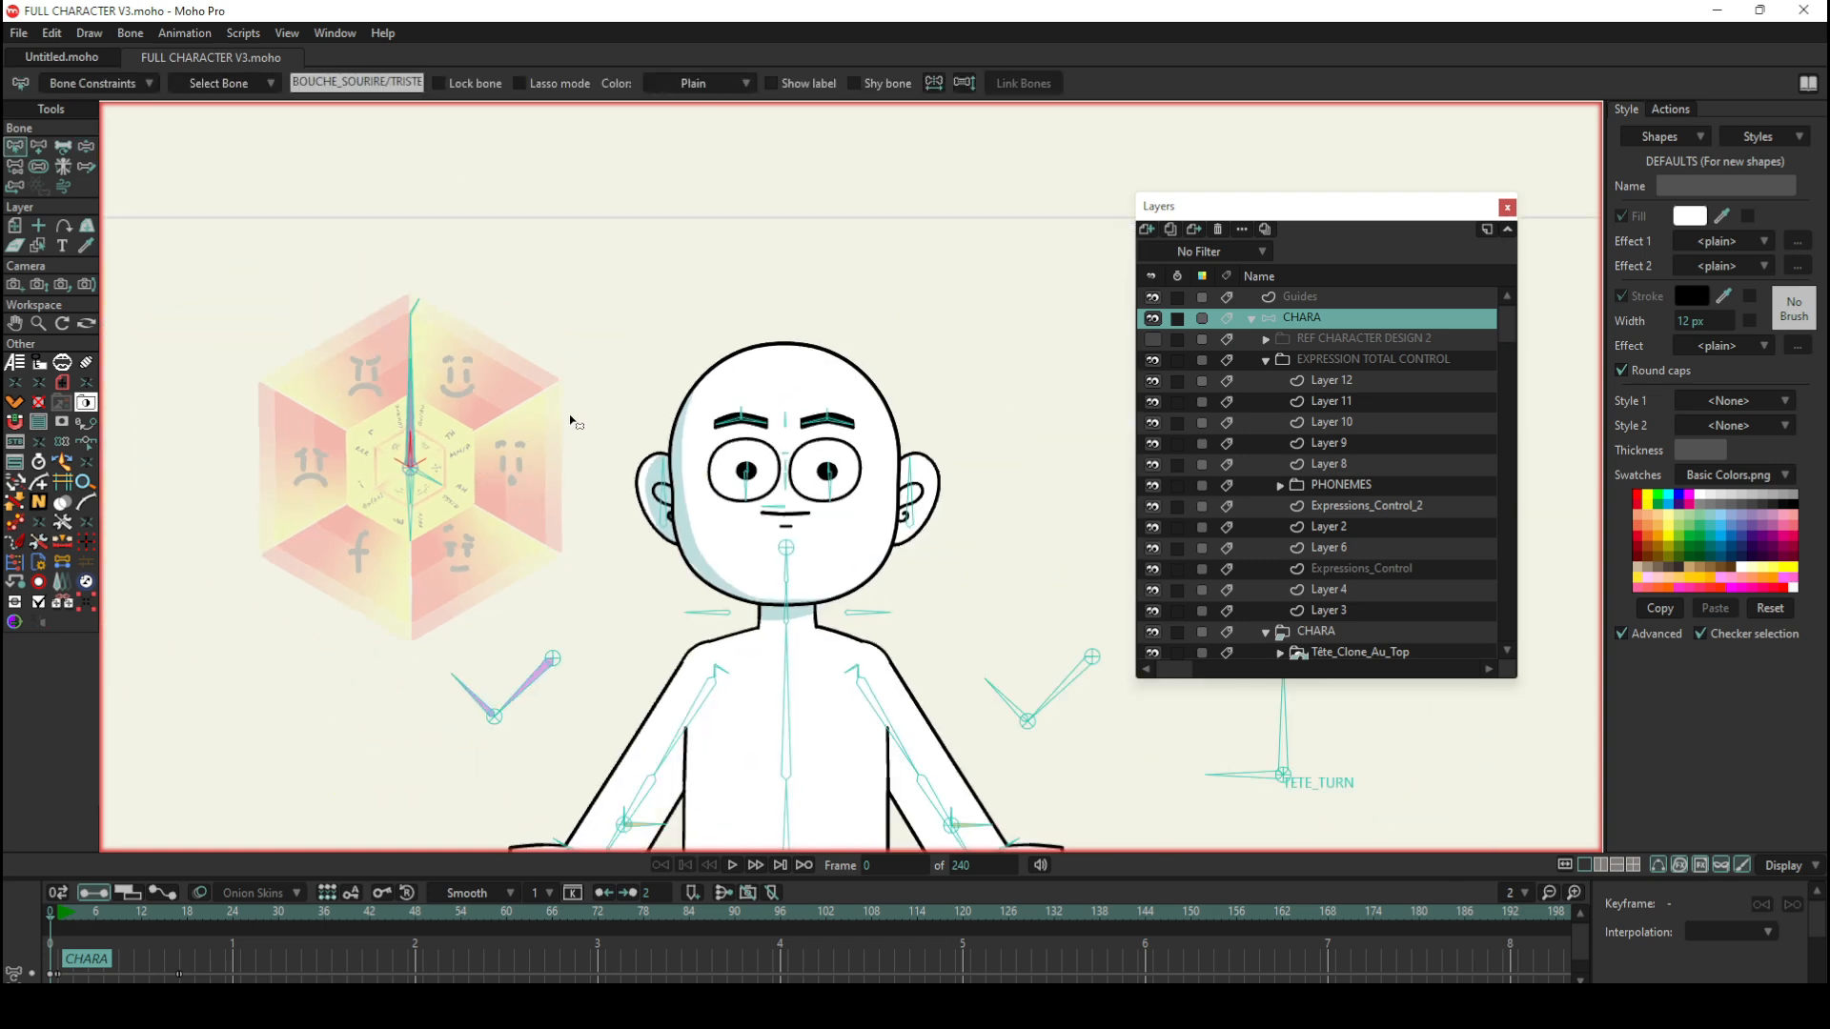
scroll(571, 420, "up", 3)
scroll(526, 416, "down", 1)
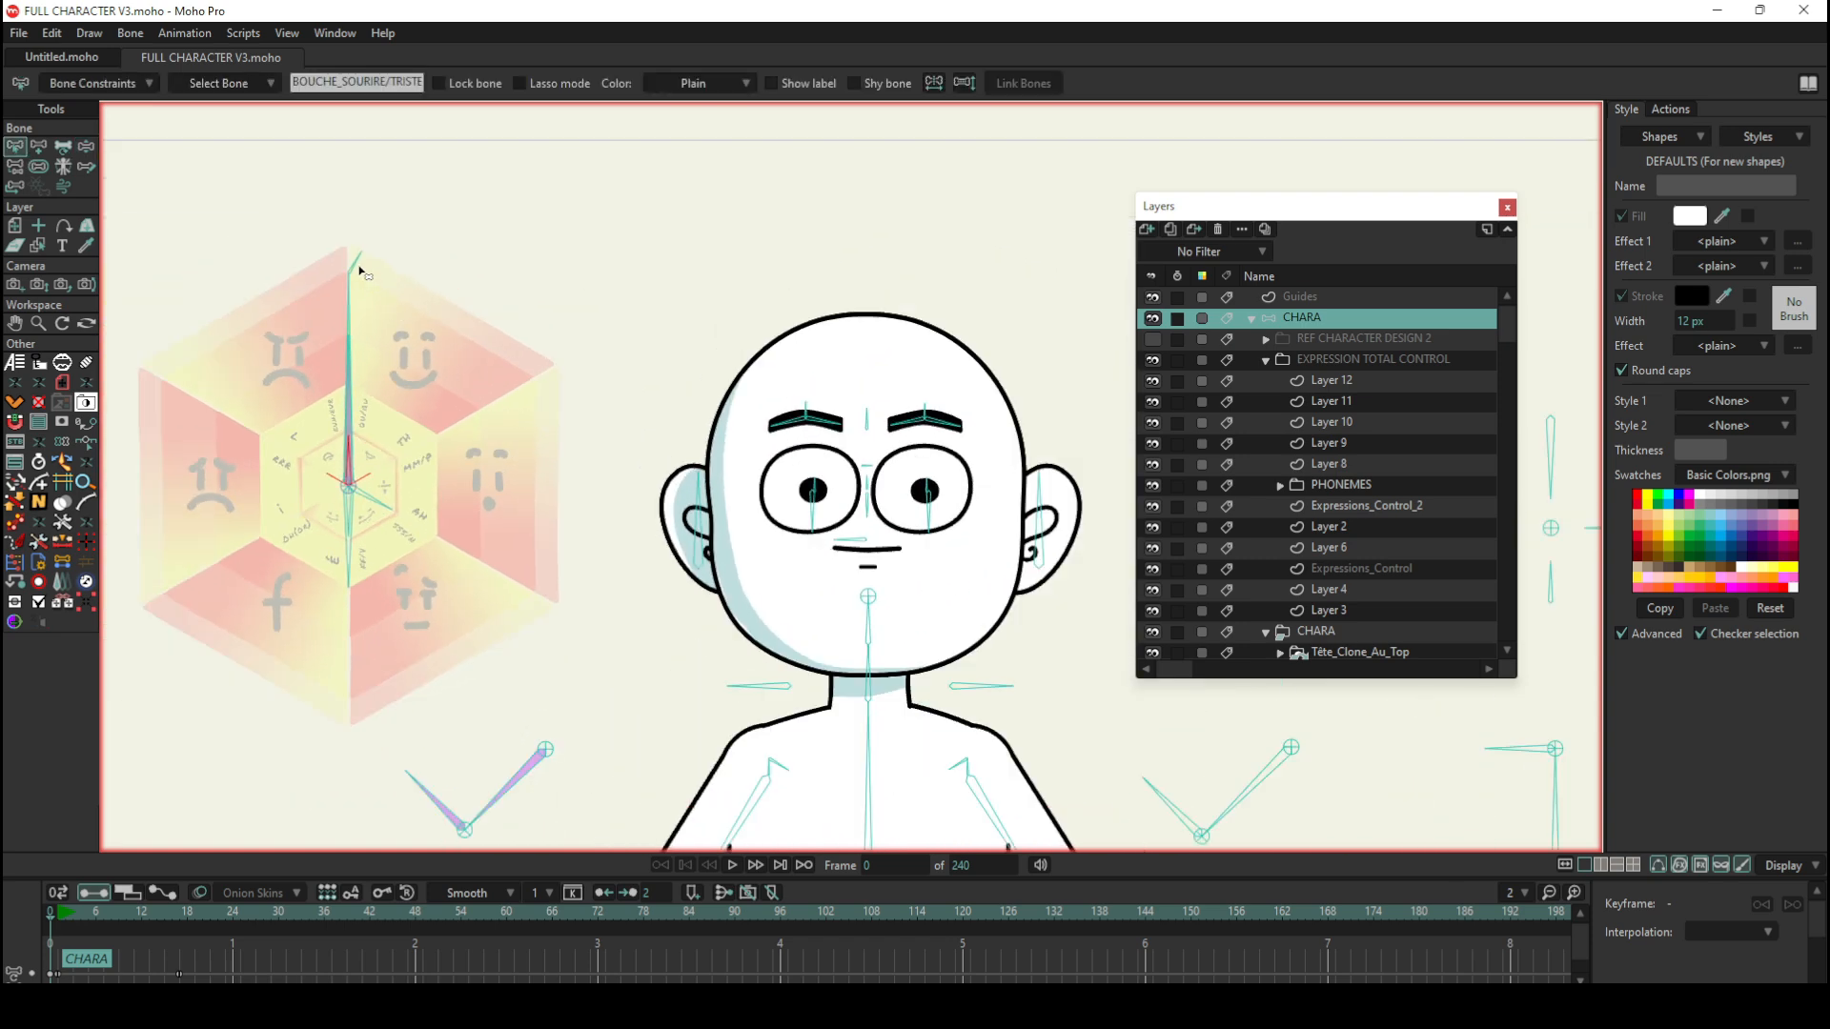
scroll(374, 297, "up", 1)
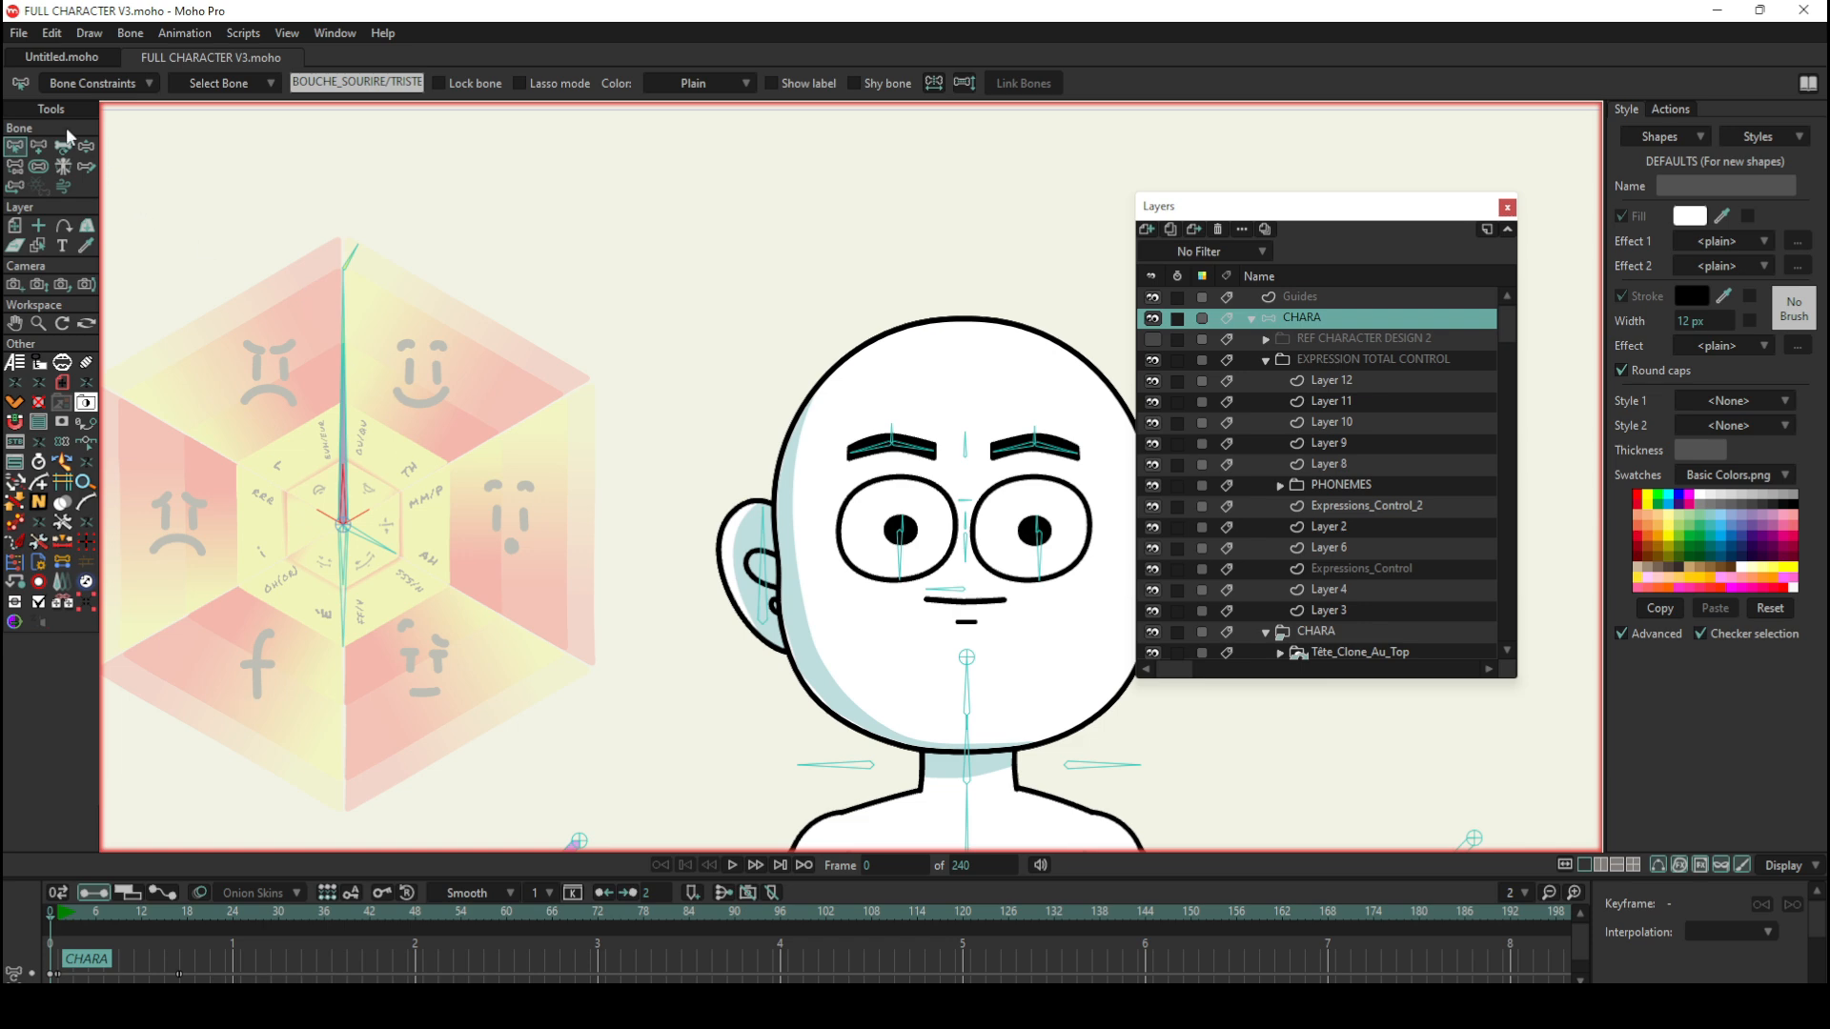
Step: Swing the wheel's long bone towards the surprised face with Manipulate Bones to change the eyes and brows
left_click(85, 146)
mouse_move(343, 314)
left_mouse_down()
mouse_move(508, 719)
mouse_move(277, 735)
mouse_move(205, 634)
mouse_move(253, 688)
mouse_move(560, 396)
mouse_move(344, 329)
left_mouse_up()
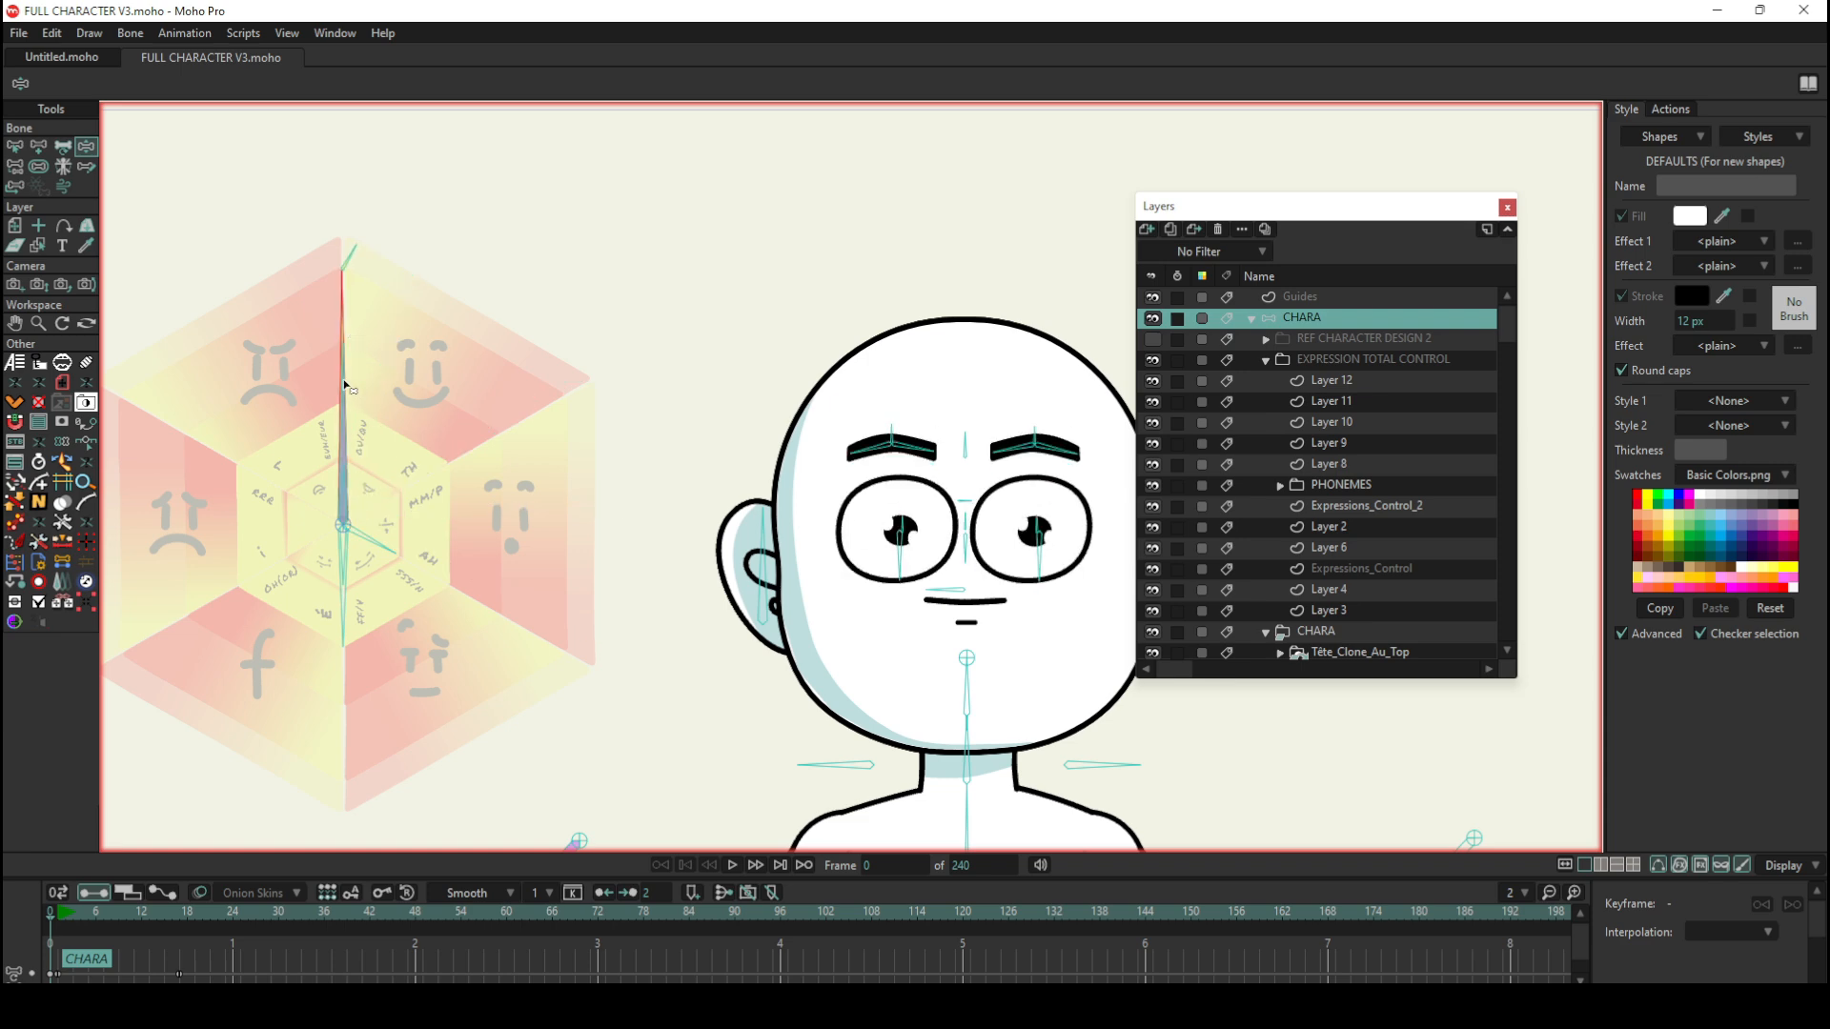
left_click_drag(343, 269, 591, 491)
left_click_drag(548, 582, 546, 600)
Step: Pose a sad face by swinging the mouth bone down past the skeptical face to the surprised sector and the long bone to the sad face
left_click_drag(350, 364, 446, 661)
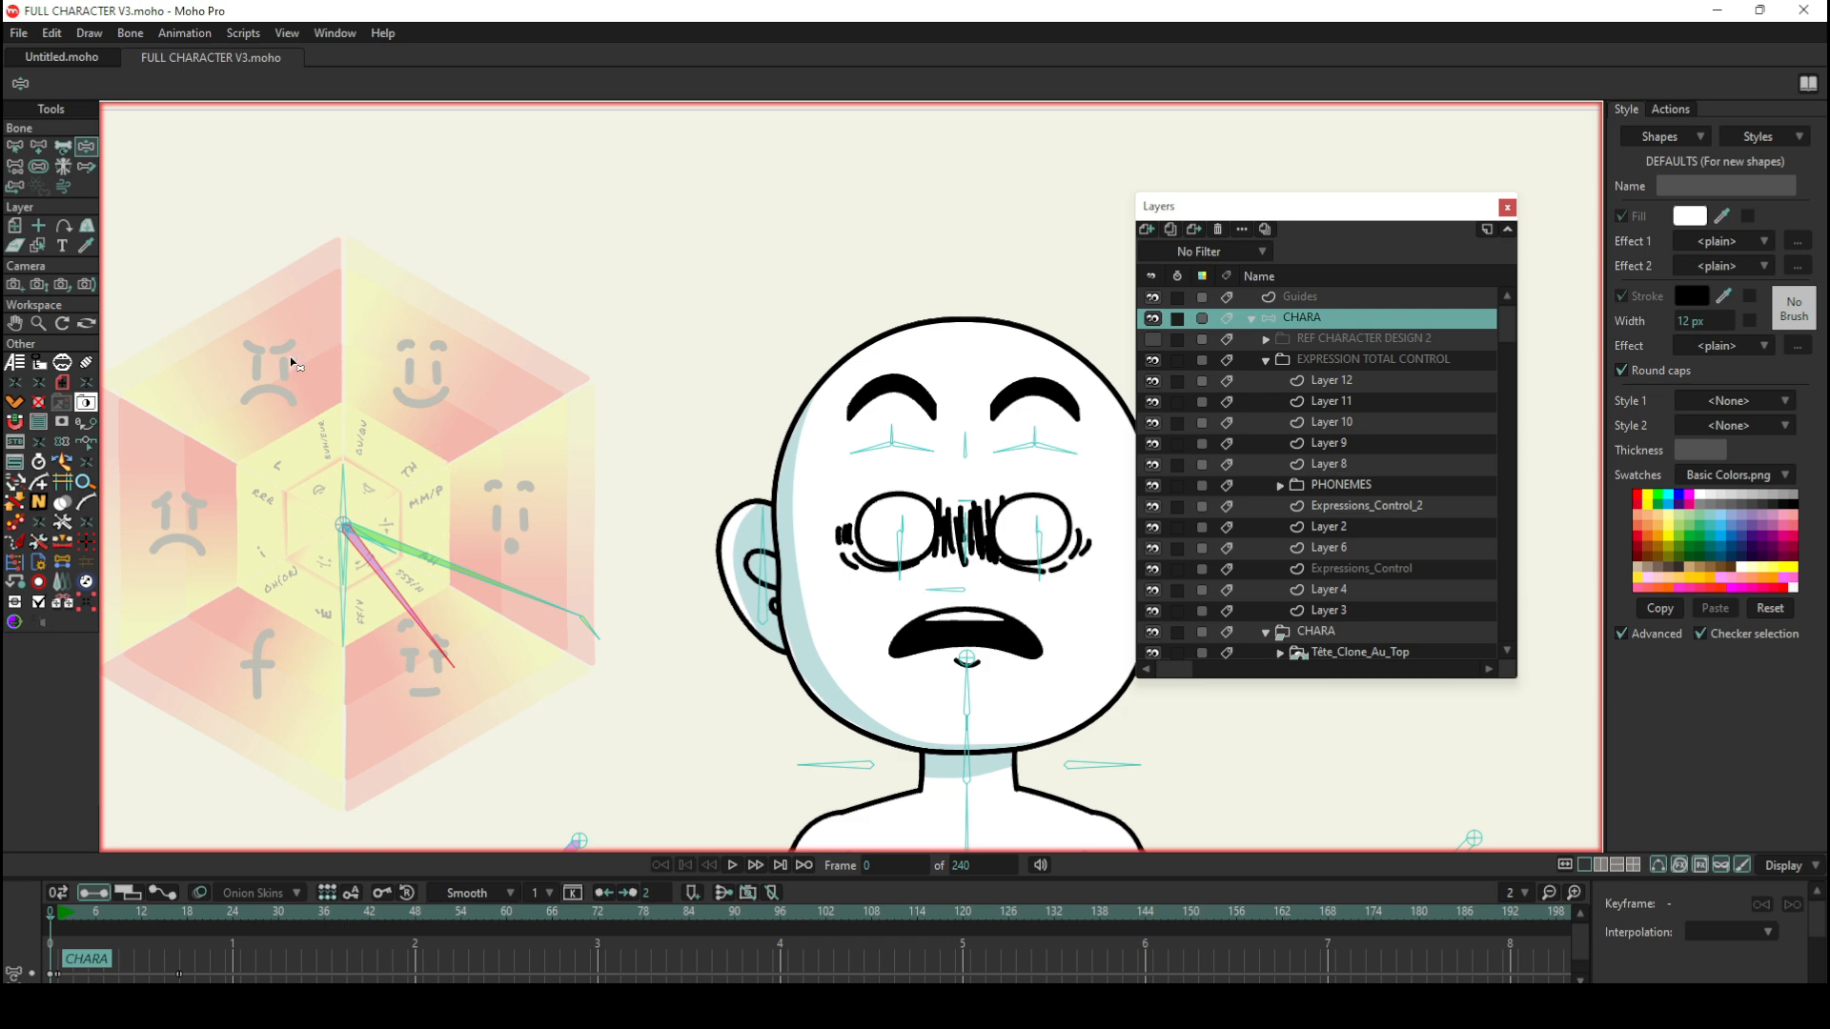
left_click_drag(455, 571, 143, 601)
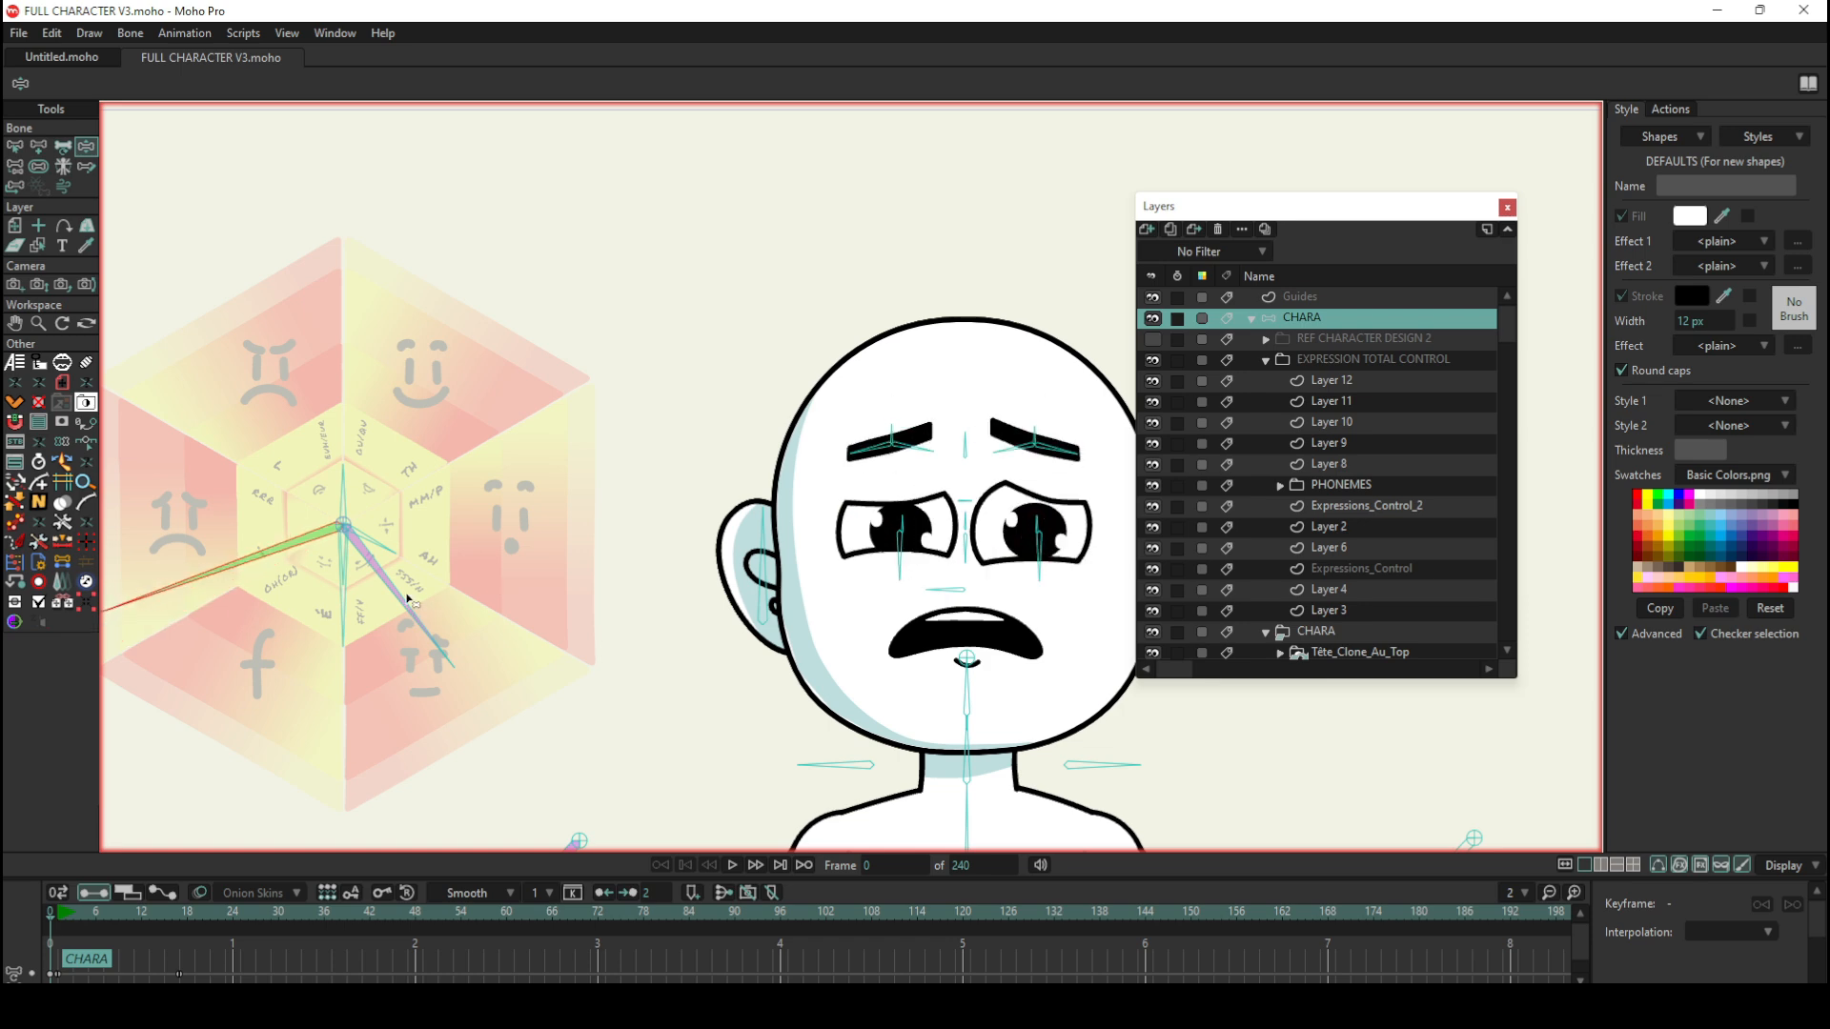
mouse_move(408, 604)
left_mouse_down()
mouse_move(305, 614)
mouse_move(169, 552)
mouse_move(175, 505)
mouse_move(175, 604)
mouse_move(438, 779)
mouse_move(537, 583)
left_mouse_up()
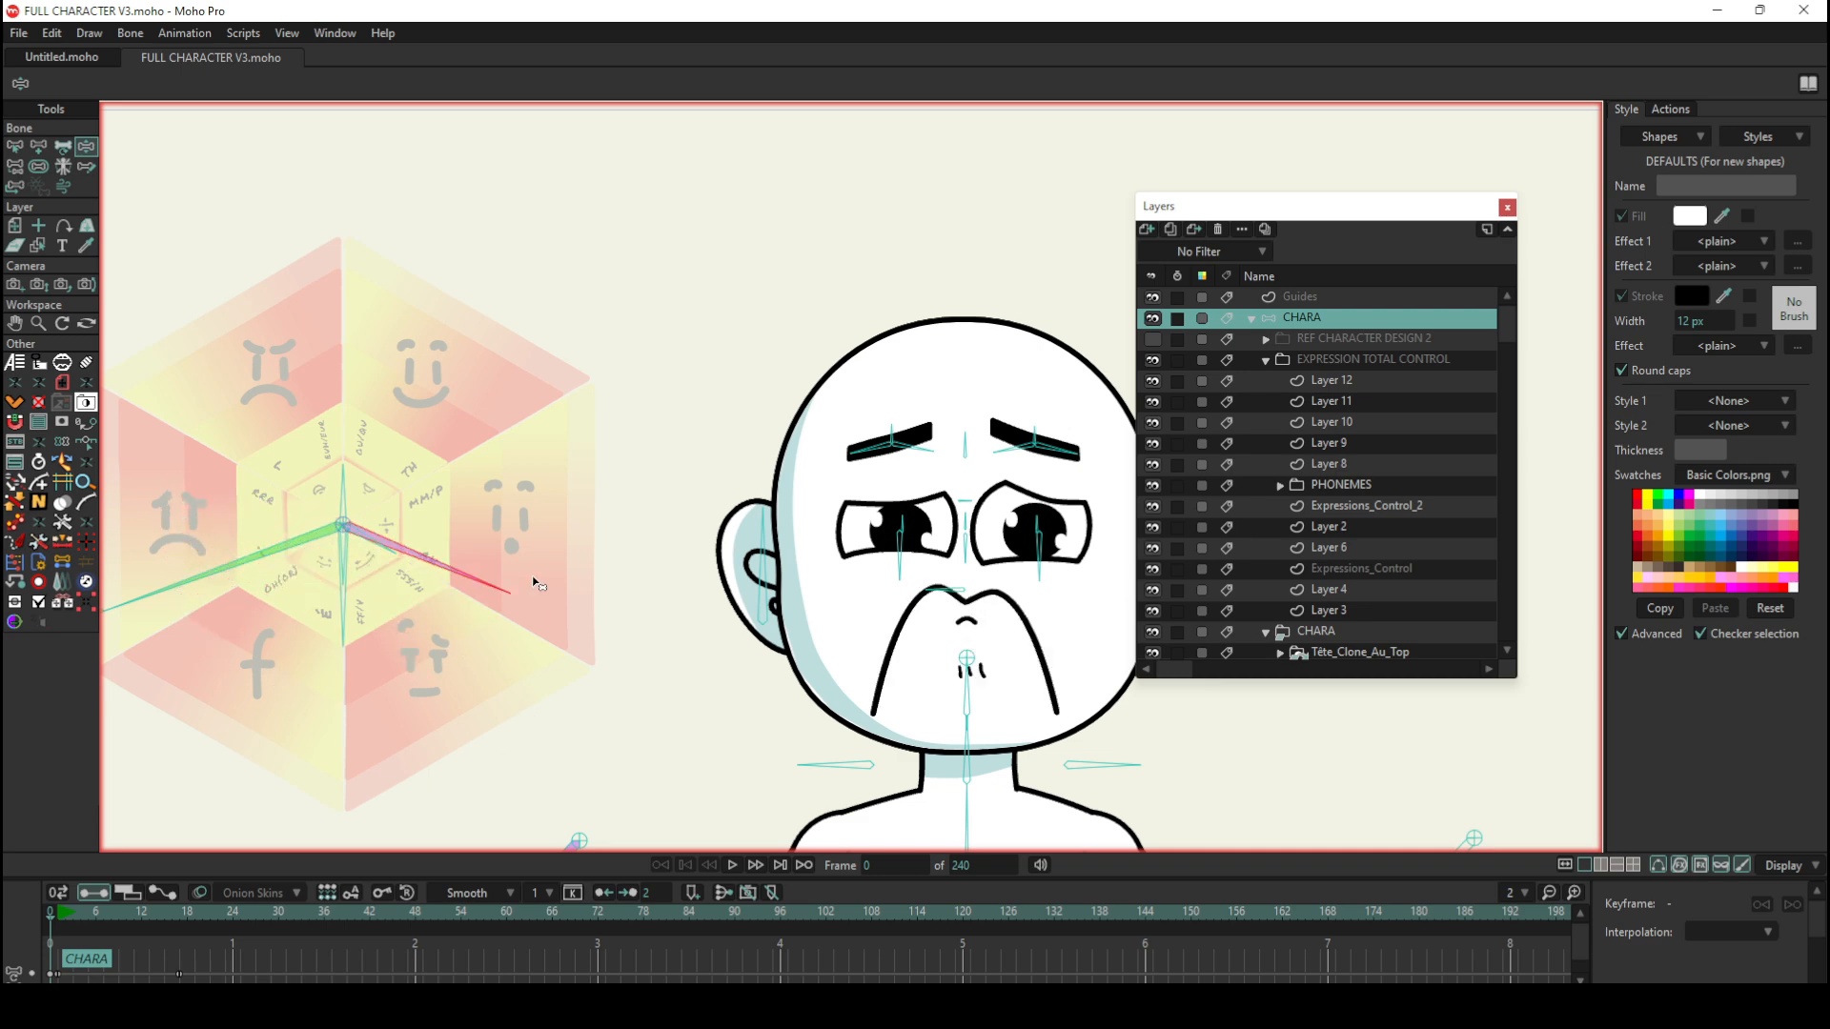
Step: Switch to the Select Bone tool to reset the face to neutral, and examine the wheel's bones up to the small tip bone
left_click(14, 149)
scroll(414, 351, "up", 3)
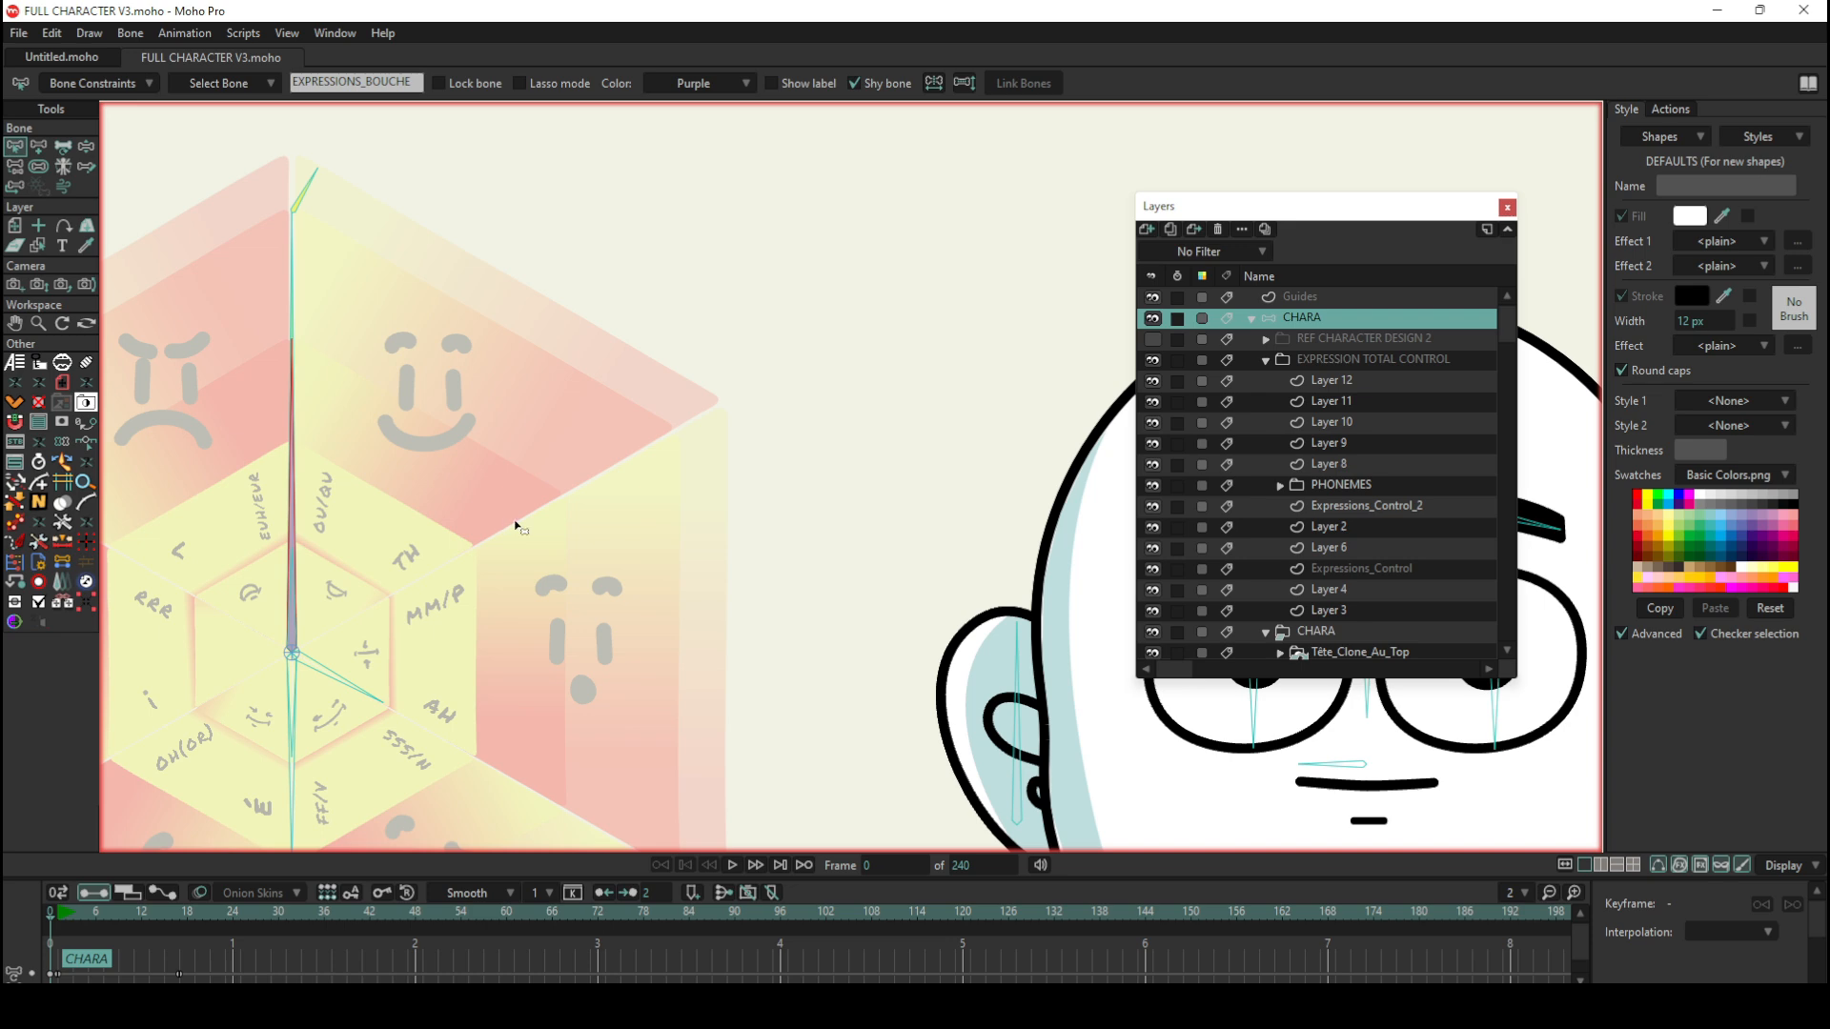
scroll(511, 523, "down", 3)
scroll(467, 439, "up", 3)
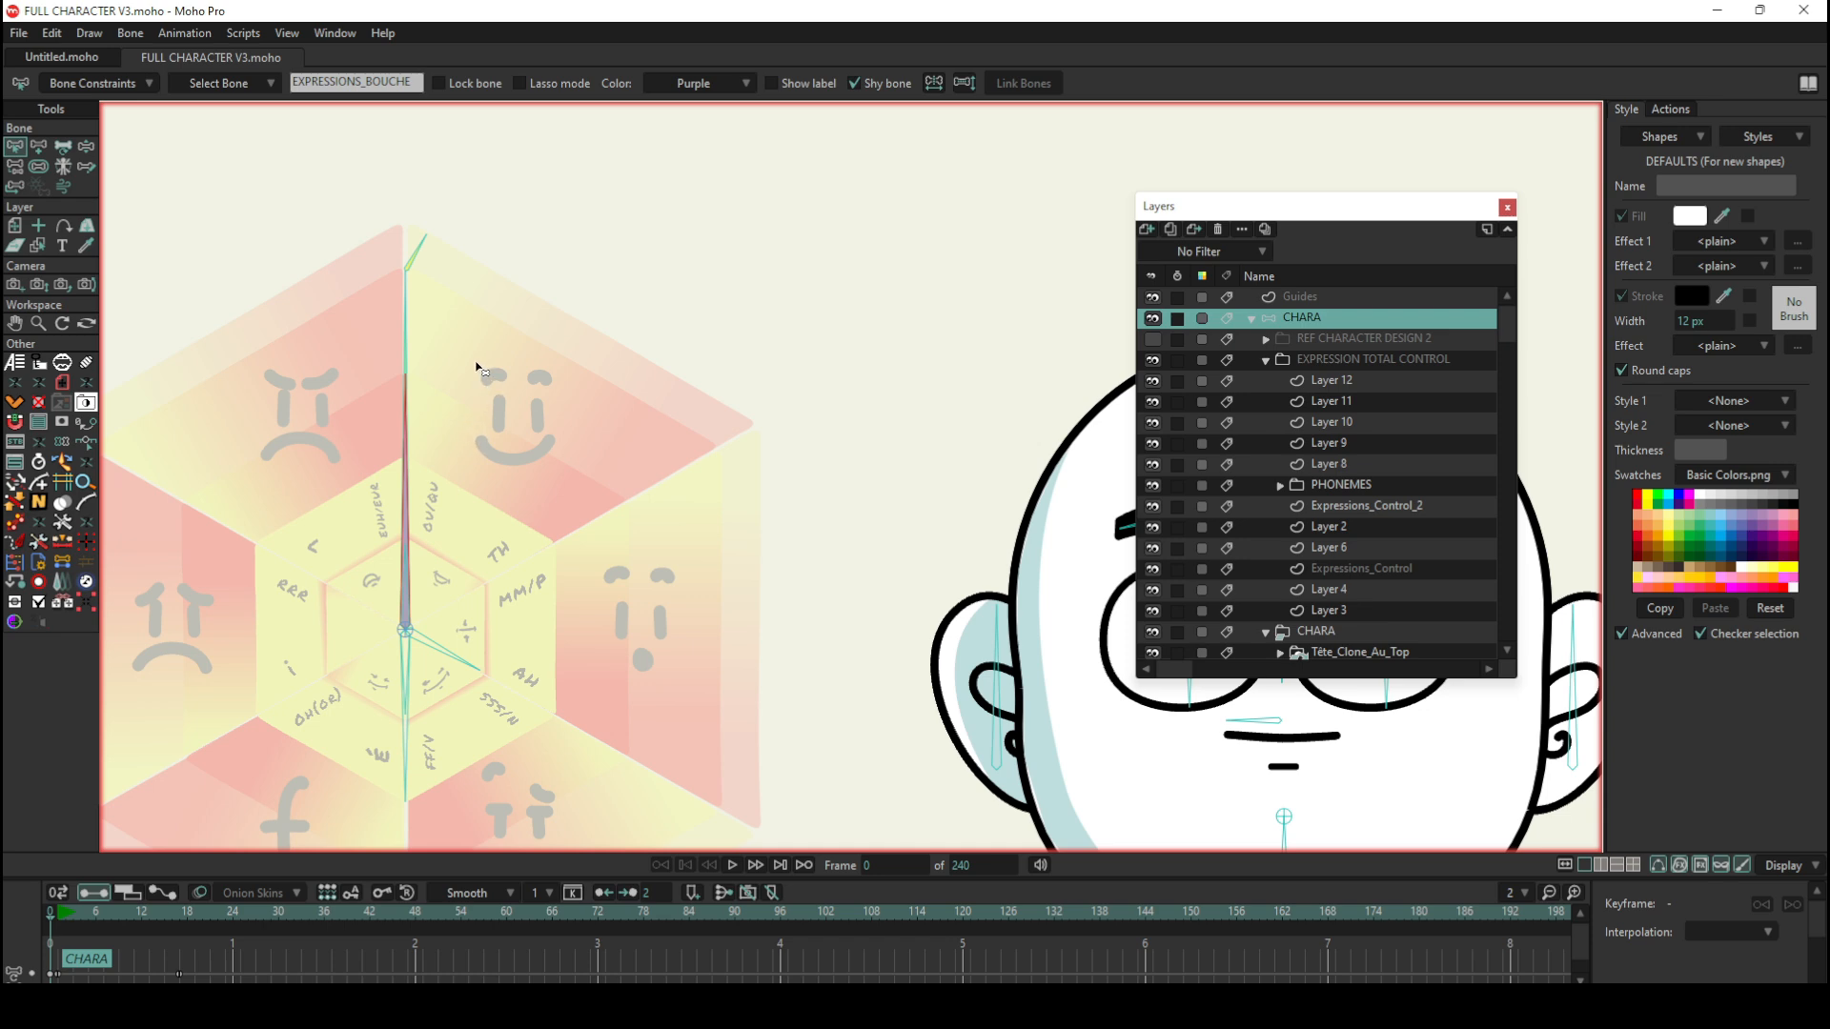
scroll(472, 367, "up", 2)
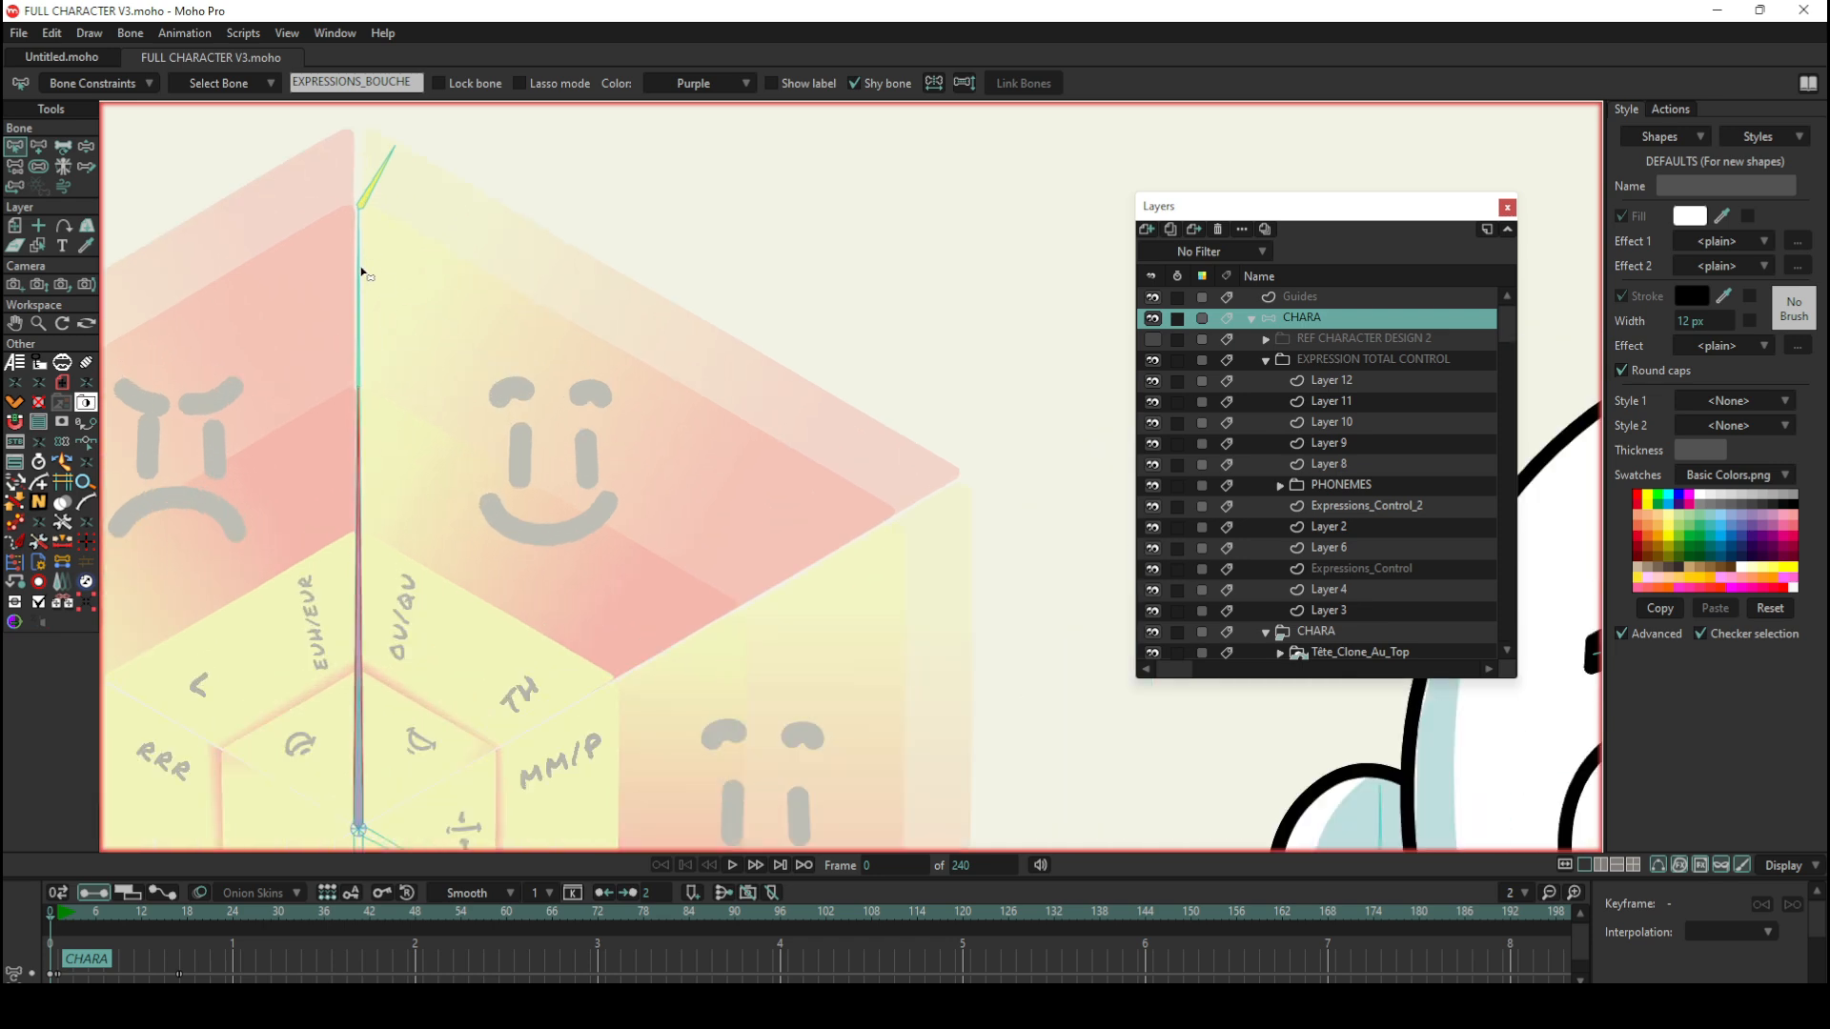
scroll(370, 280, "down", 2)
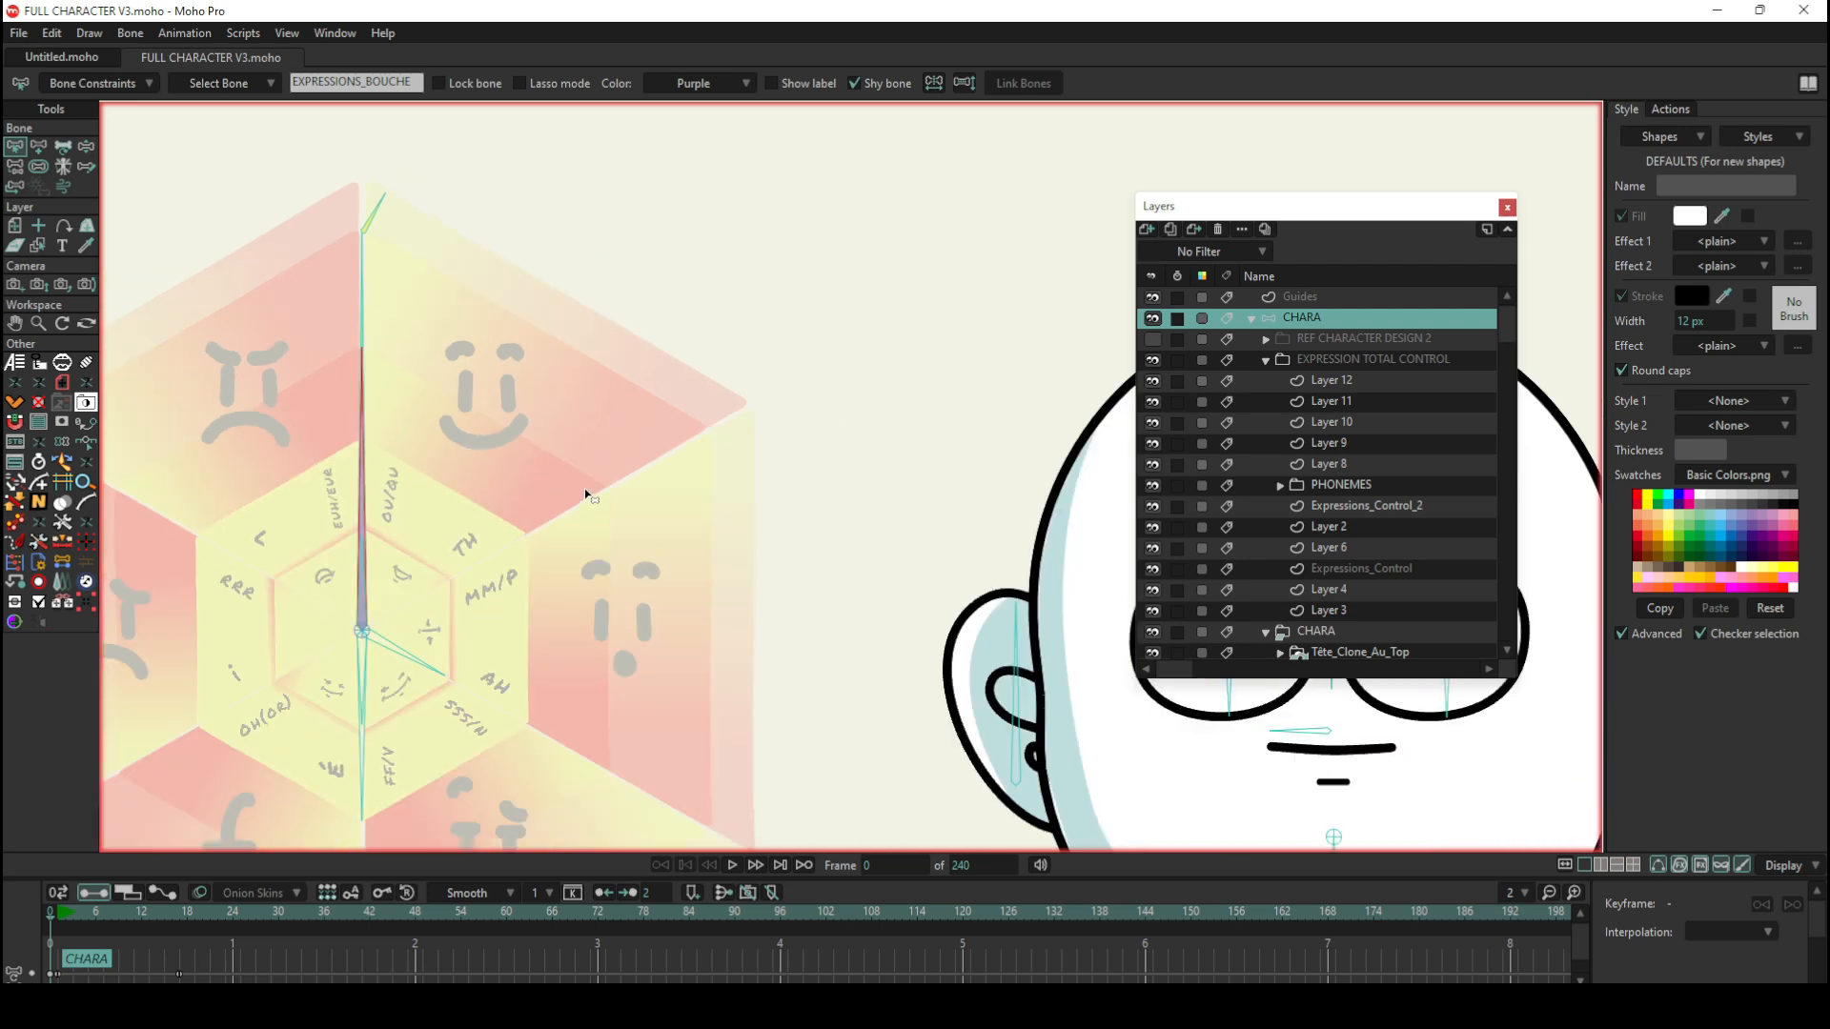
scroll(586, 496, "down", 2)
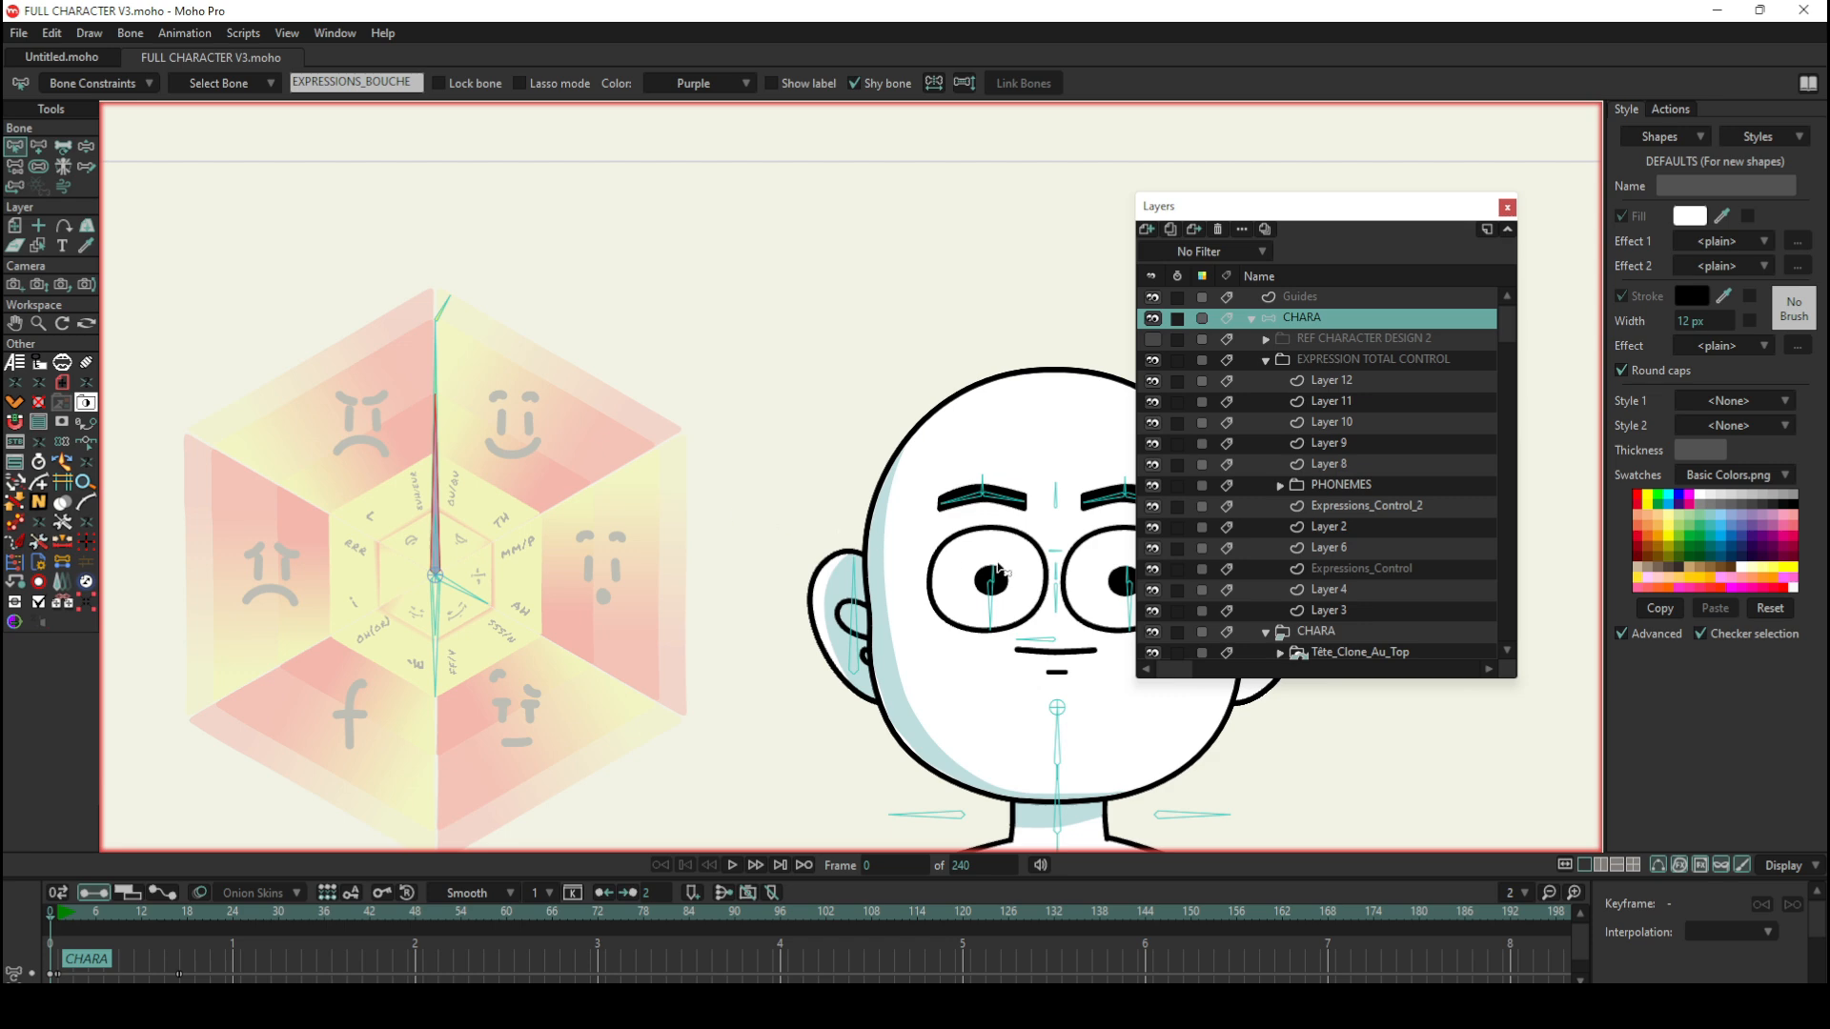
scroll(839, 526, "down", 1)
scroll(840, 524, "up", 3)
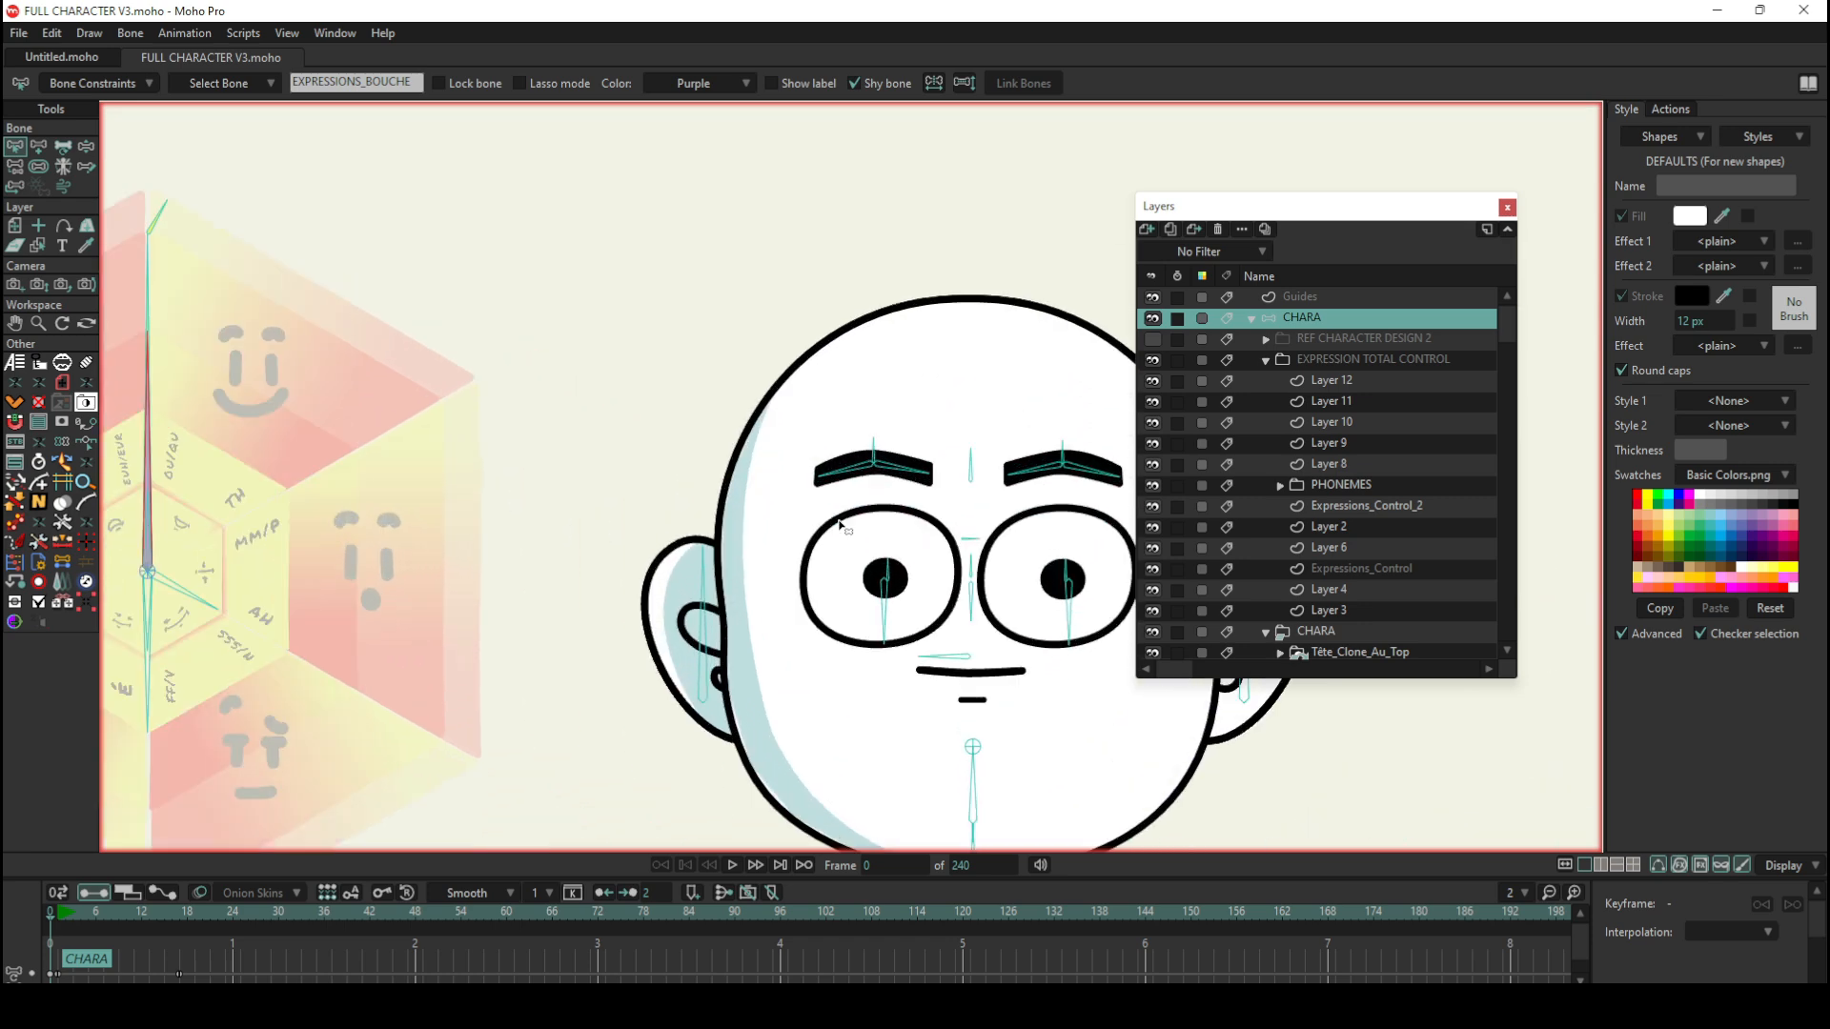
Step: Manipulate the wheel's long bone slightly around vertical, and view its effect on the character's pupils
left_click(86, 146)
mouse_move(150, 286)
left_mouse_down()
mouse_move(278, 339)
mouse_move(308, 367)
mouse_move(241, 332)
mouse_move(390, 442)
mouse_move(418, 486)
mouse_move(400, 420)
mouse_move(436, 501)
mouse_move(343, 372)
mouse_move(177, 257)
mouse_move(168, 273)
left_mouse_up()
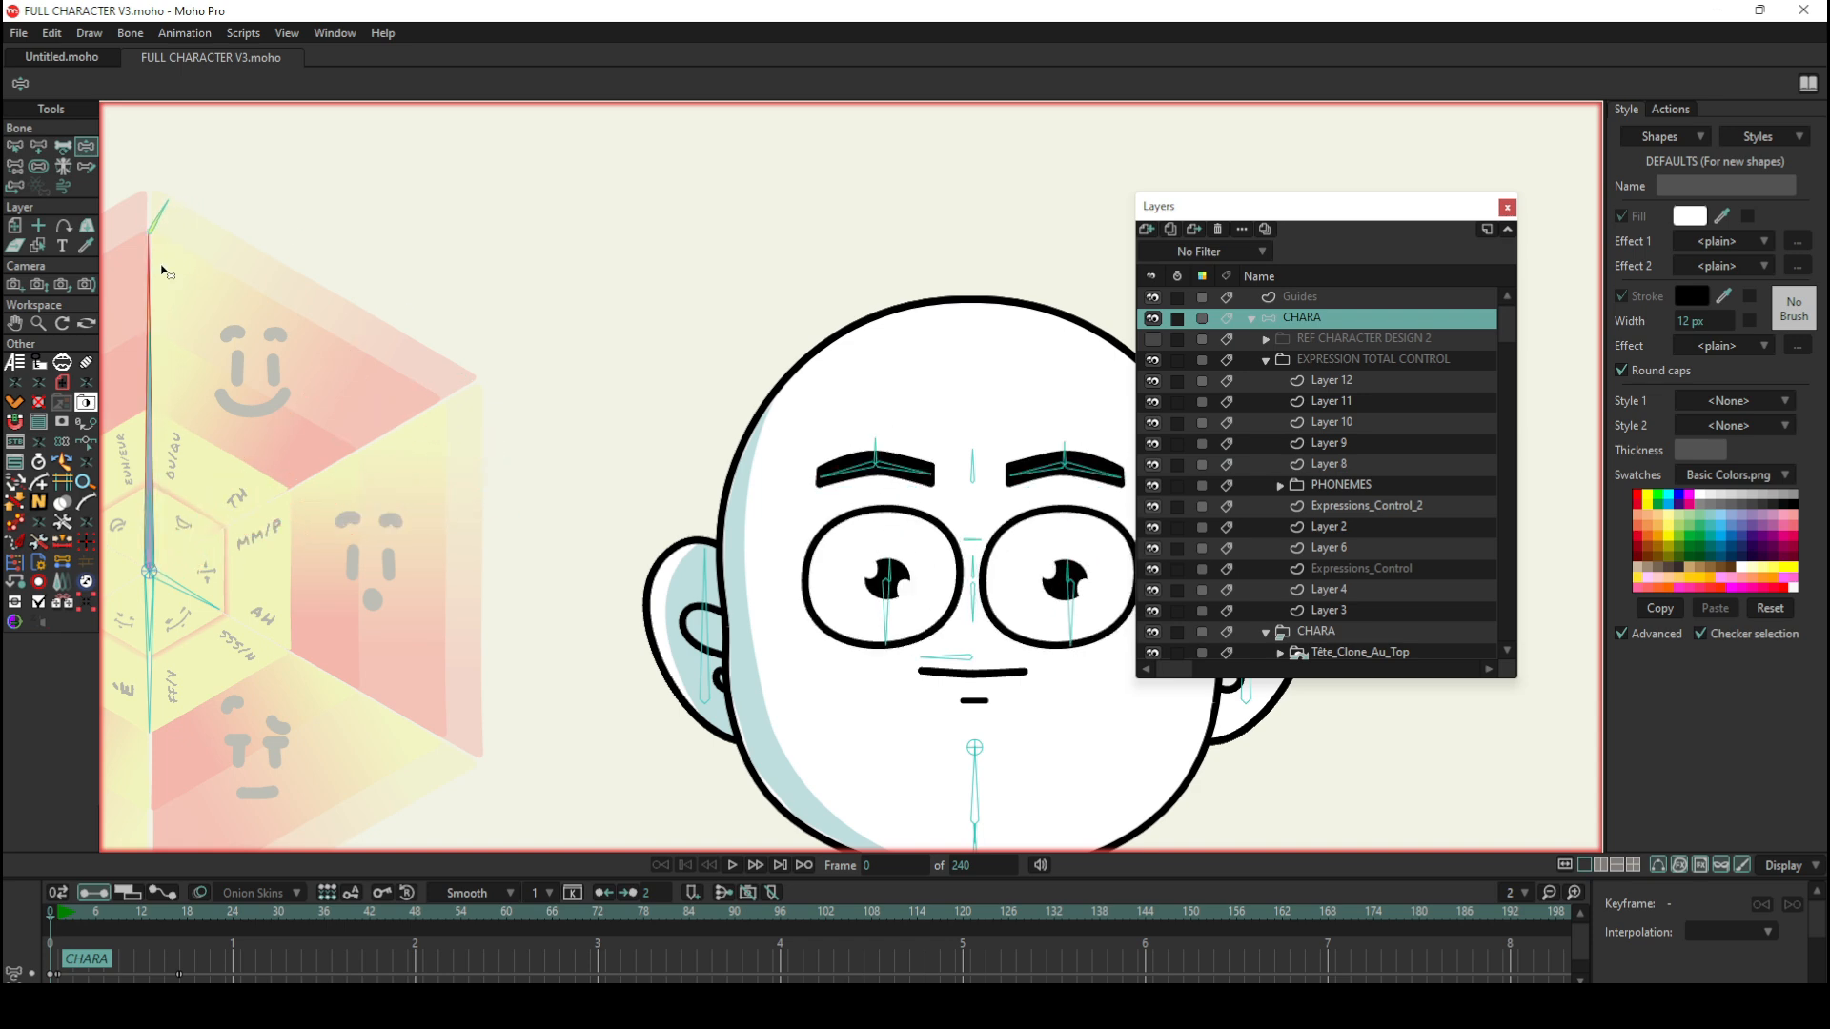
scroll(374, 431, "down", 3)
scroll(190, 471, "up", 4)
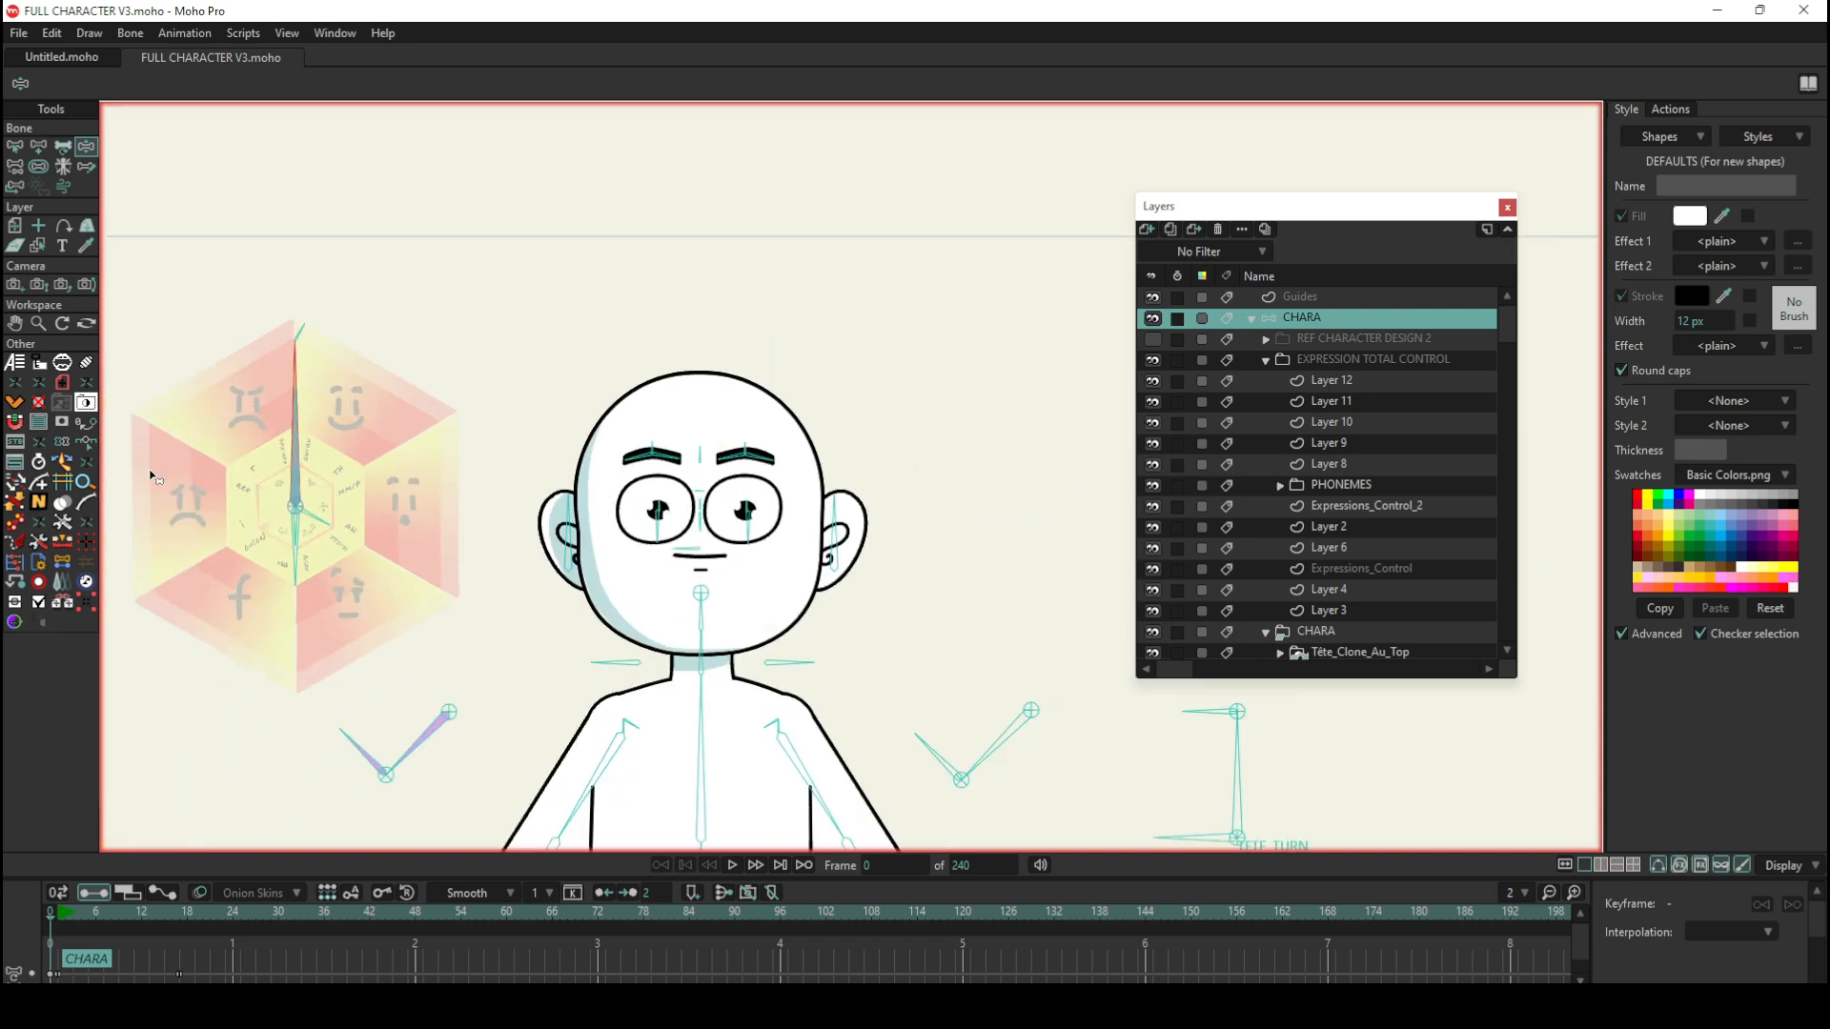
scroll(352, 509, "down", 2)
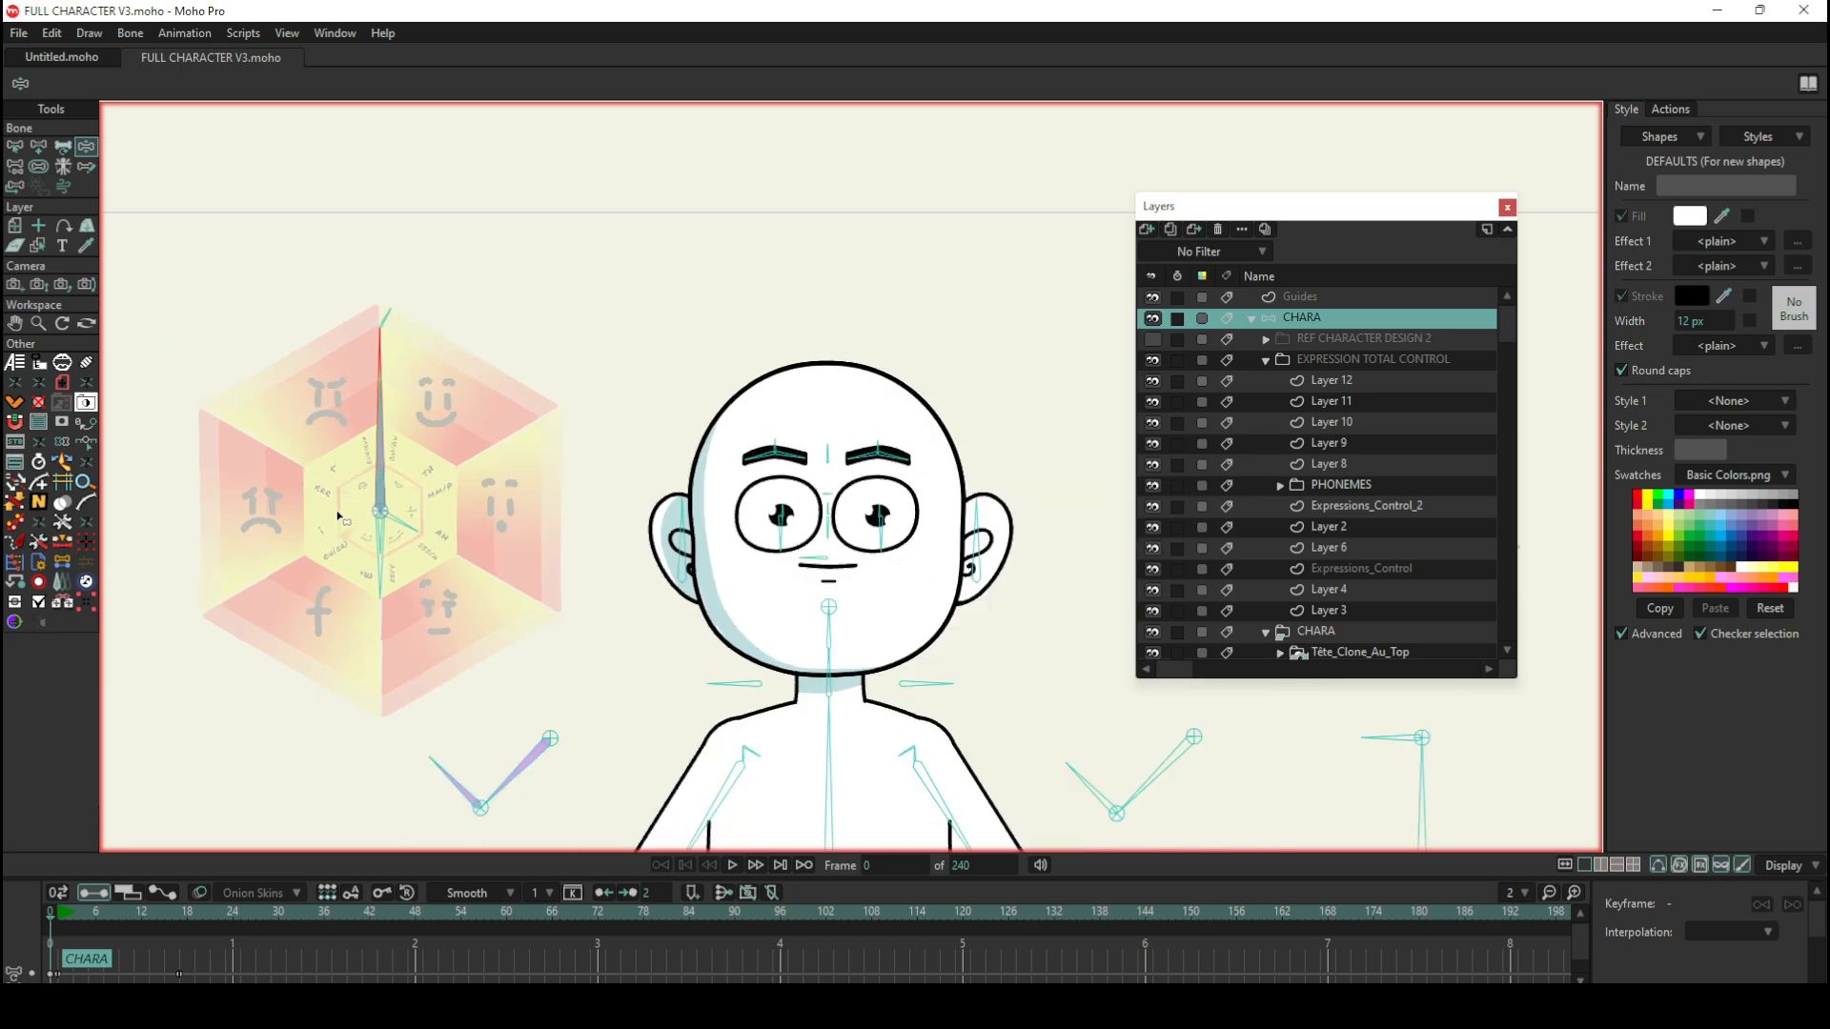
Step: Select the EXPRESSION TOTAL CONTROL group and toggle its visibility off and on
left_click(1323, 359)
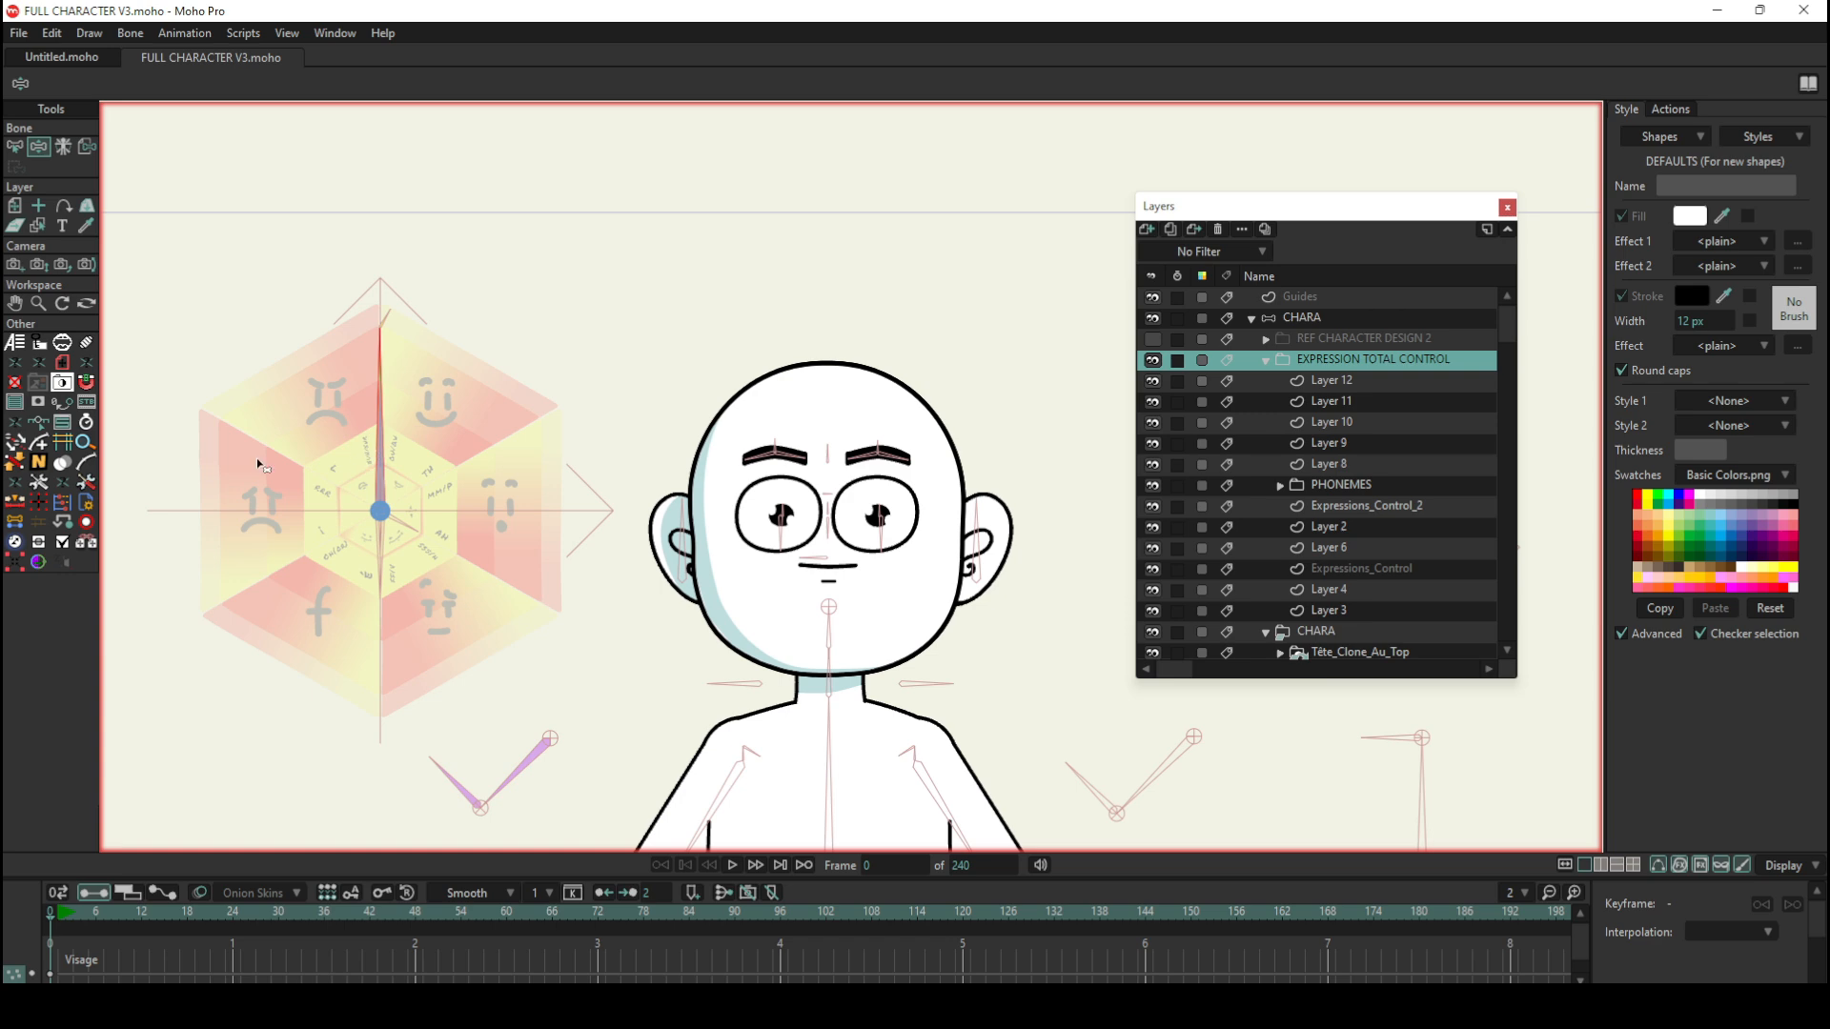
scroll(263, 466, "up", 2)
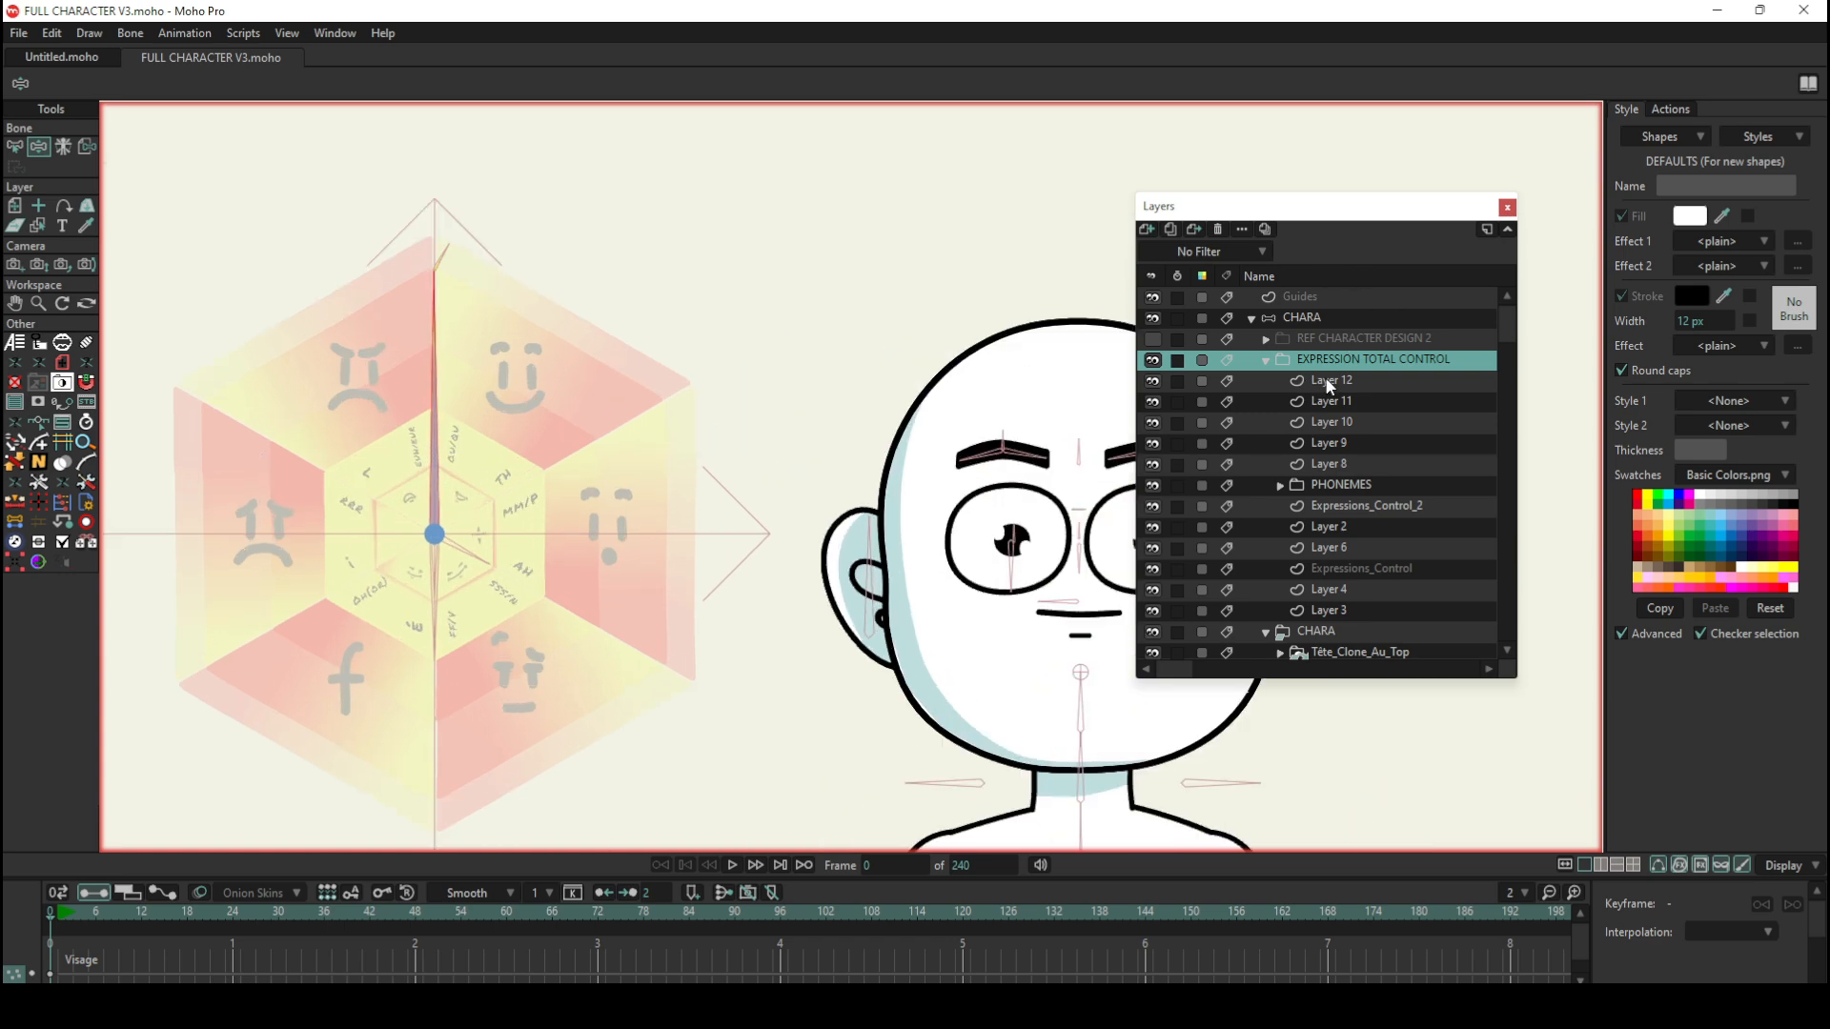
left_click(1156, 363)
left_click(1154, 361)
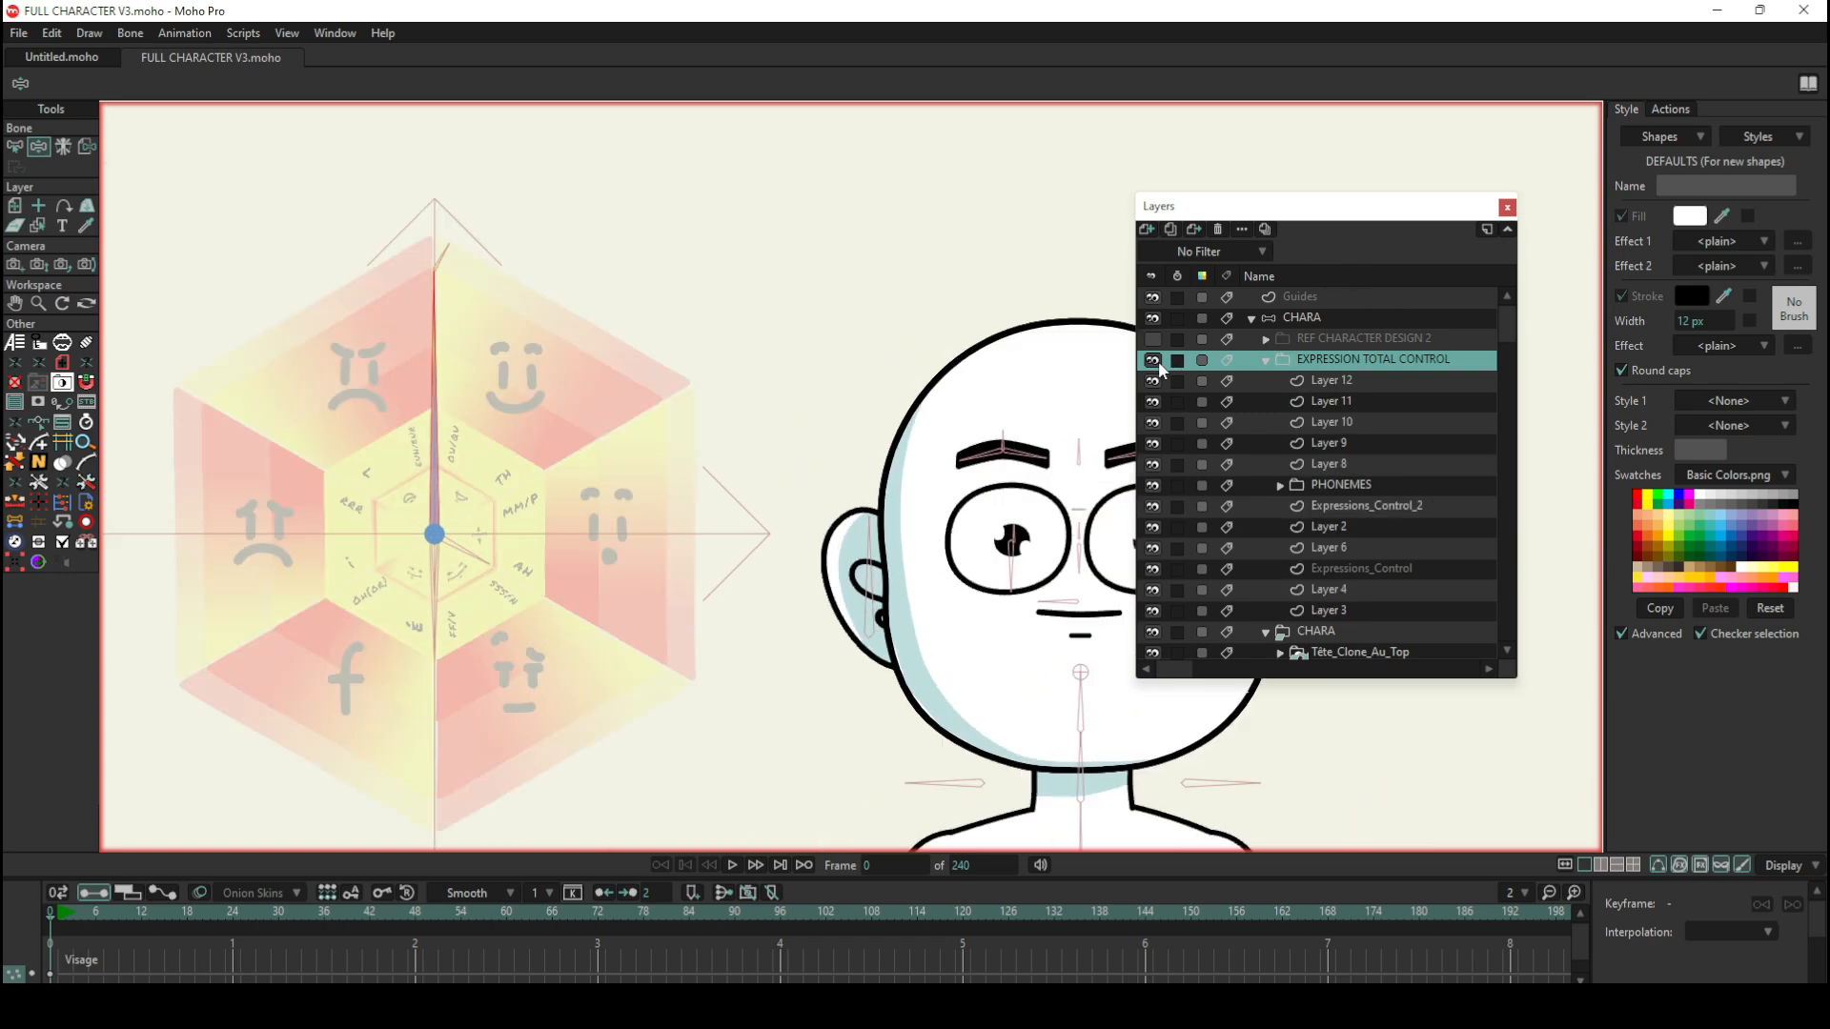
Step: Inspect the wheel's vector layers, including Layer 9, Expressions_Control_2 and Layer 3, and collapse the EXPRESSION TOTAL CONTROL group
left_click(1325, 383)
left_click(1325, 402)
left_click(1333, 446)
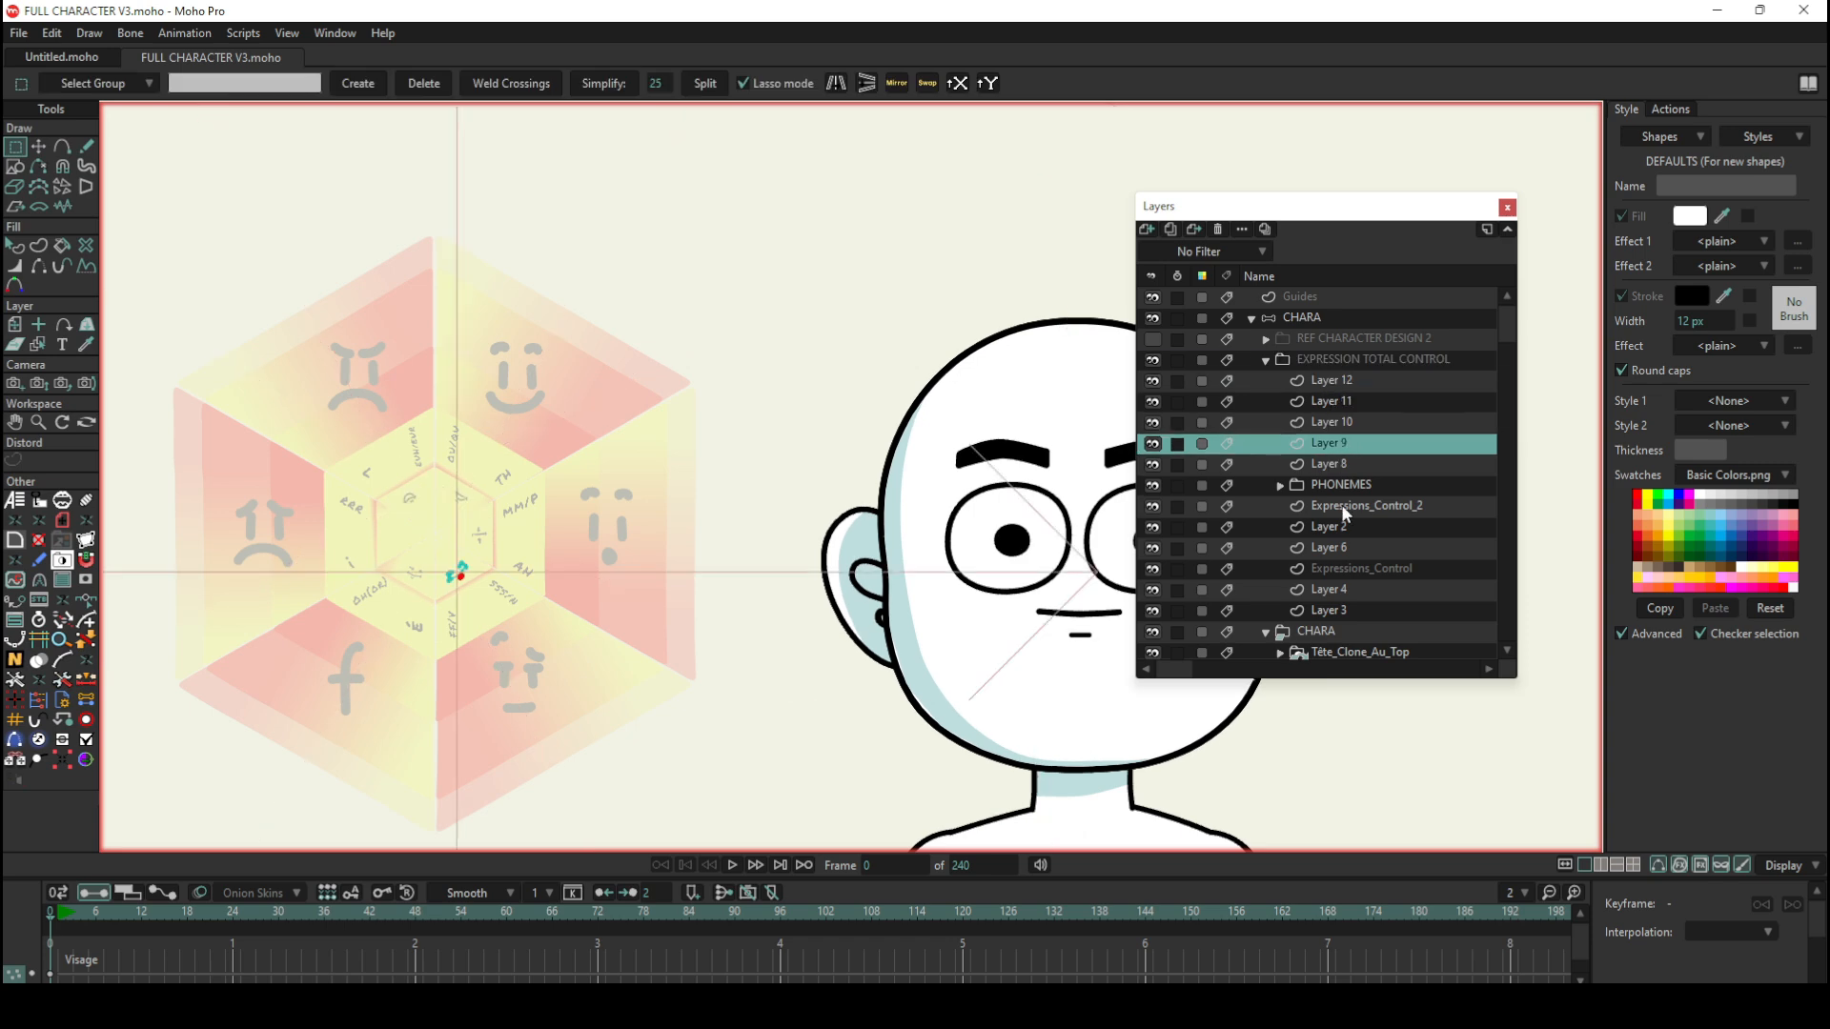
left_click(1344, 509)
left_click(1333, 568)
left_click(1323, 610)
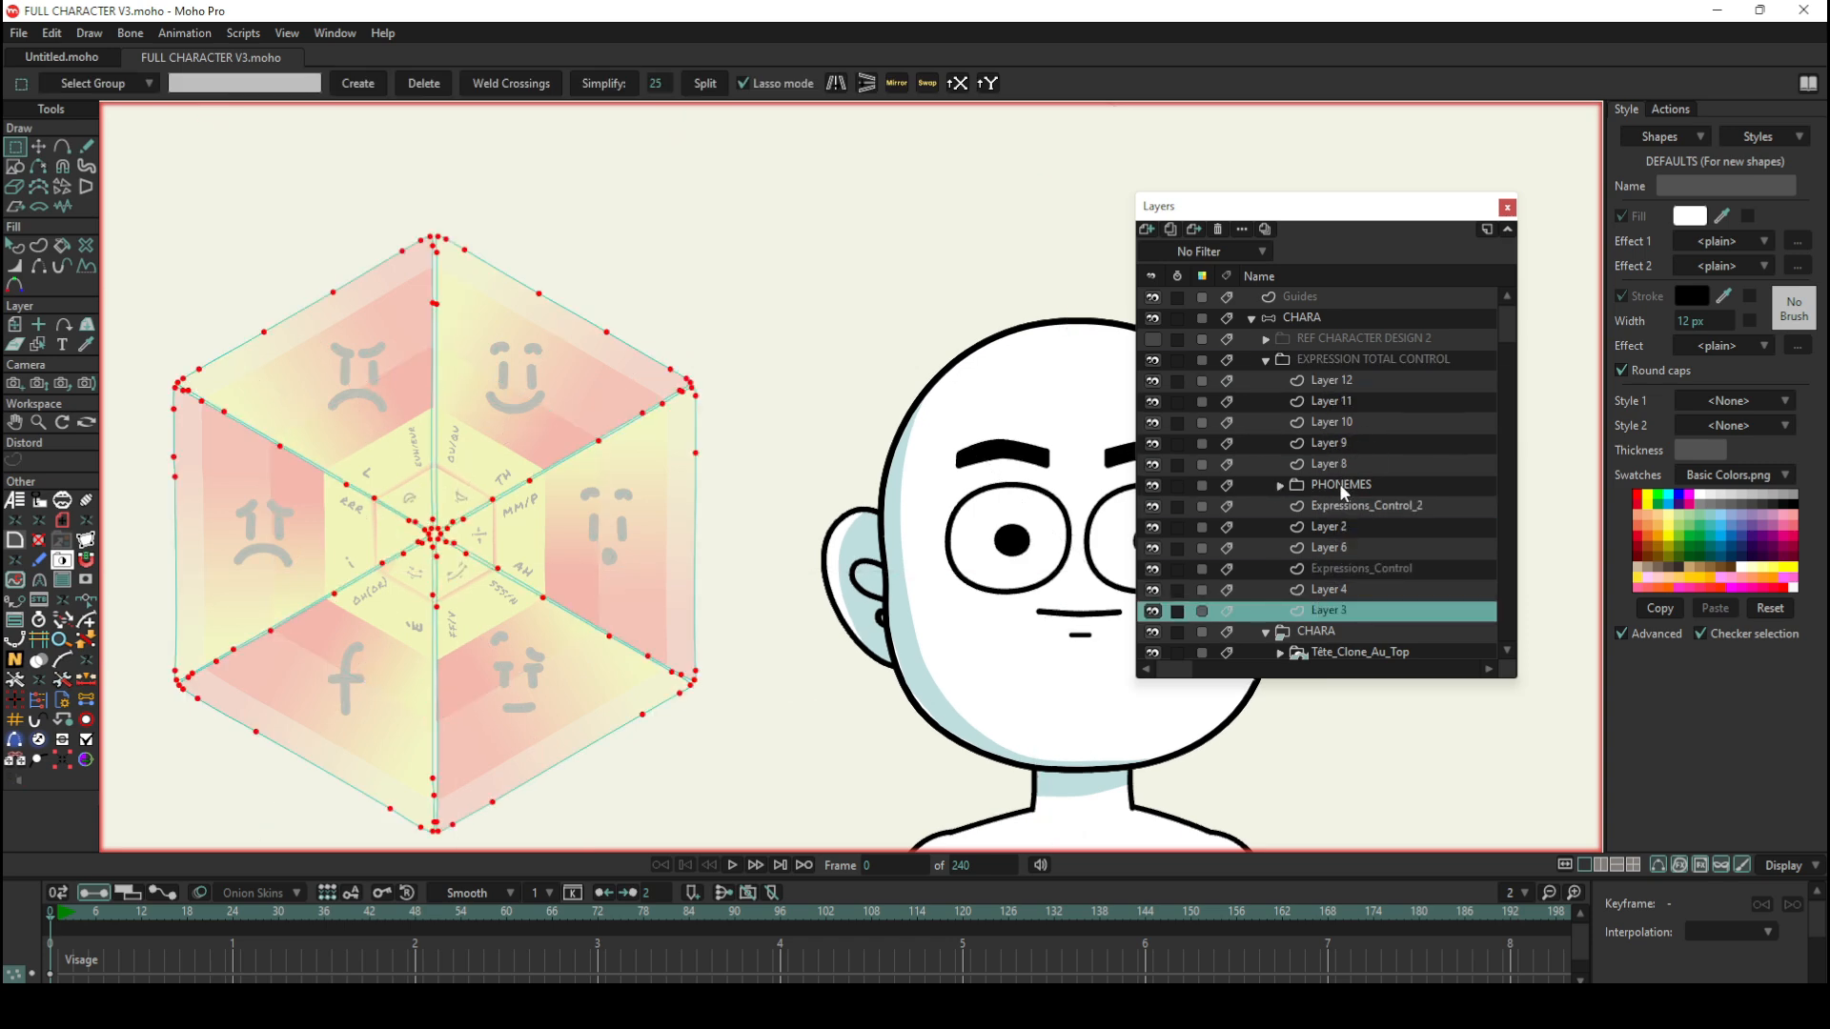
left_click(1267, 370)
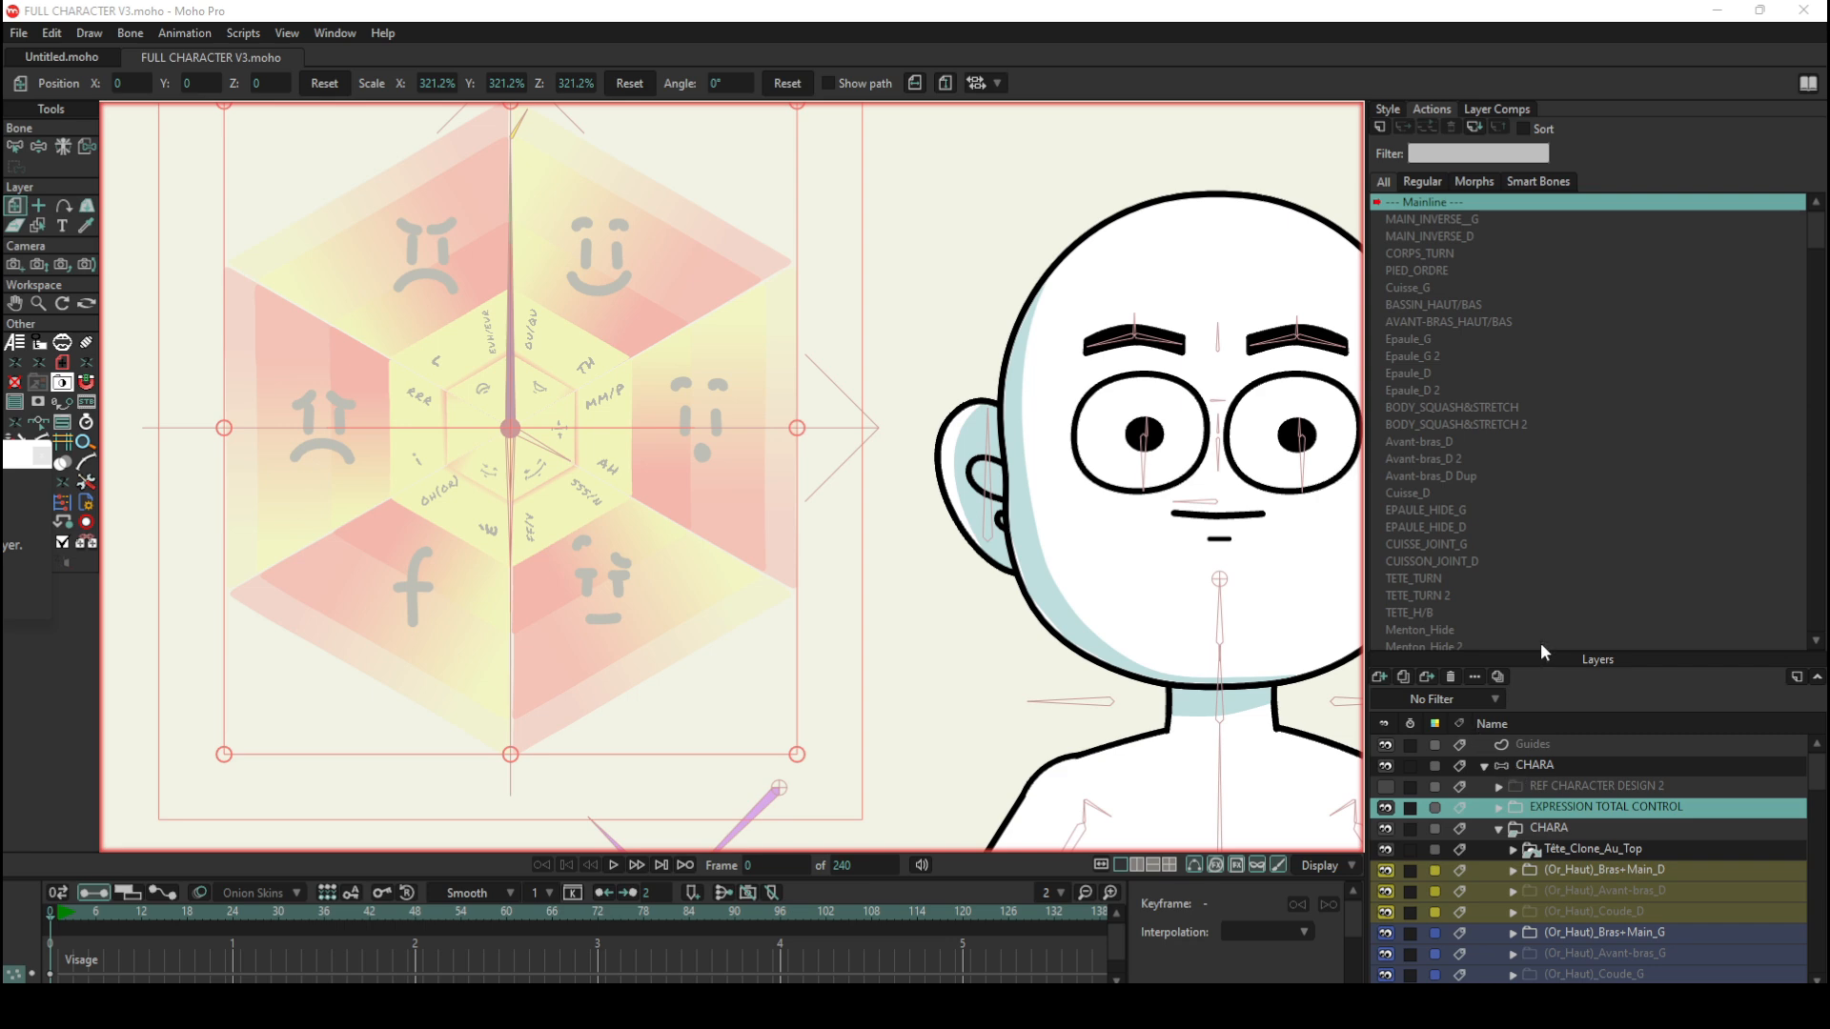
Step: Render the current frame, inspect the full character in the render preview, and close it
scroll(658, 344, "down", 4)
scroll(724, 409, "up", 3)
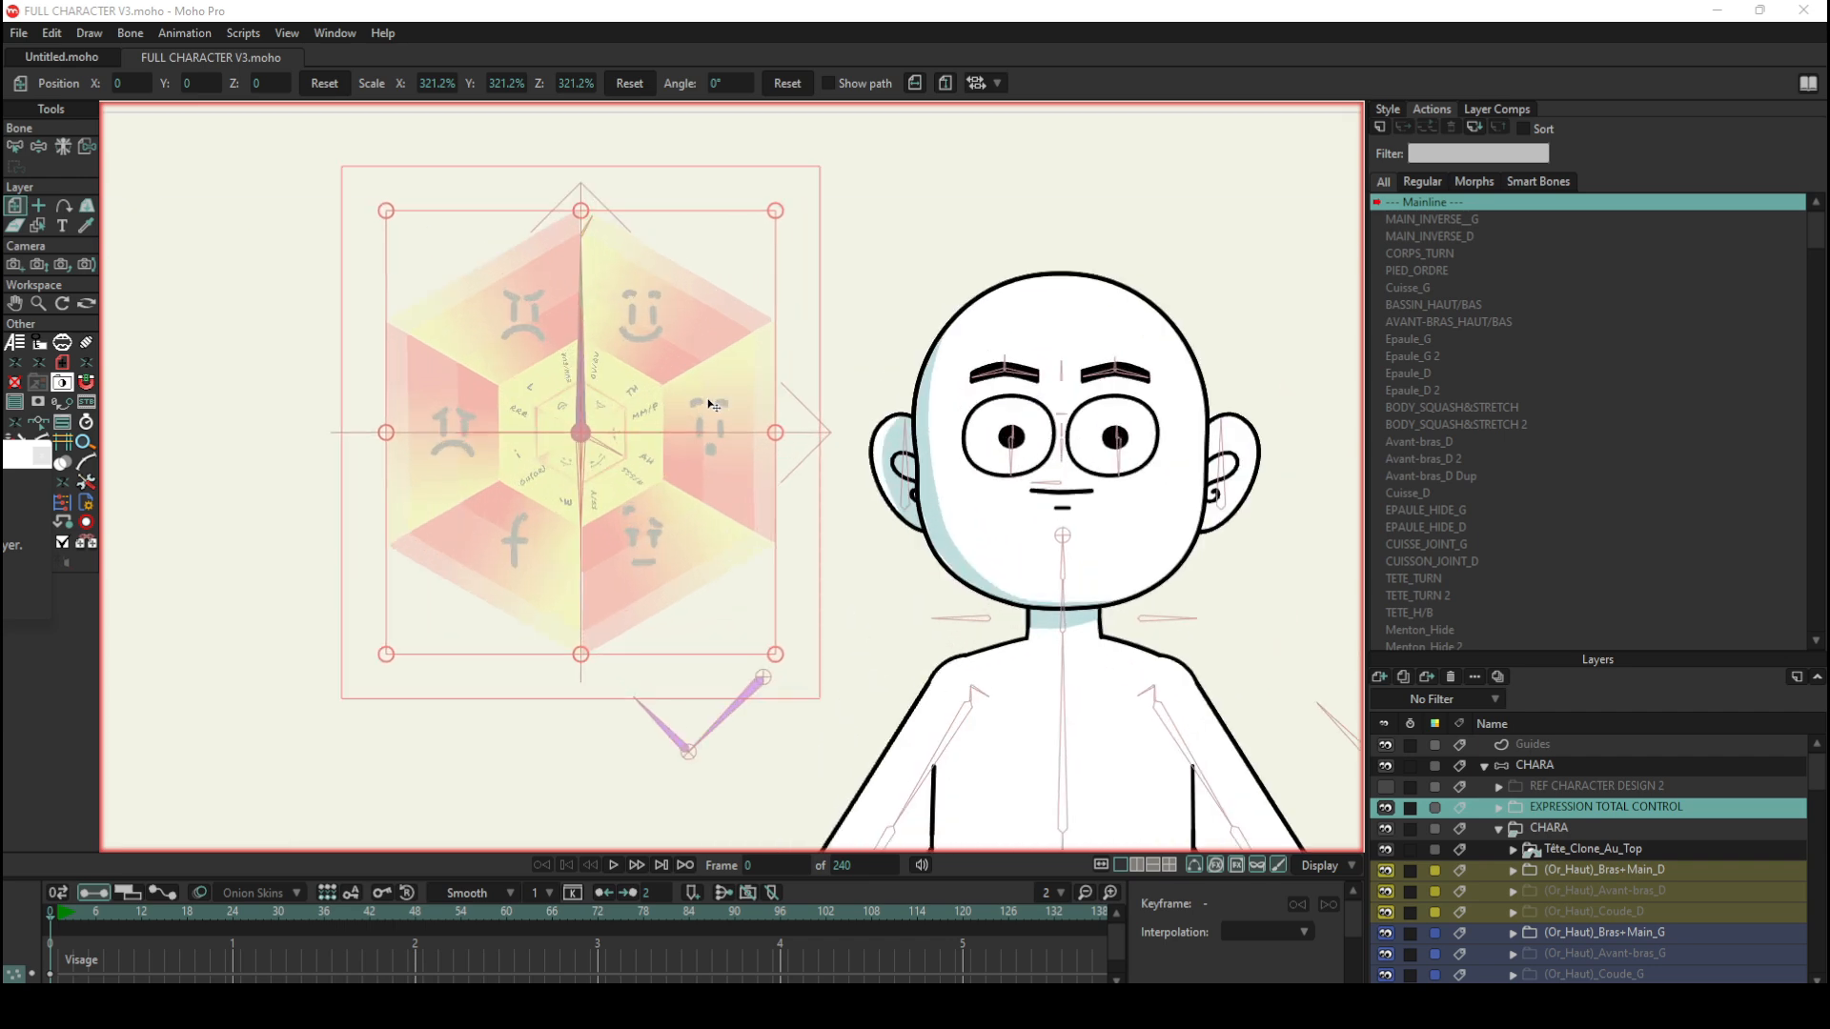
left_click(1062, 94)
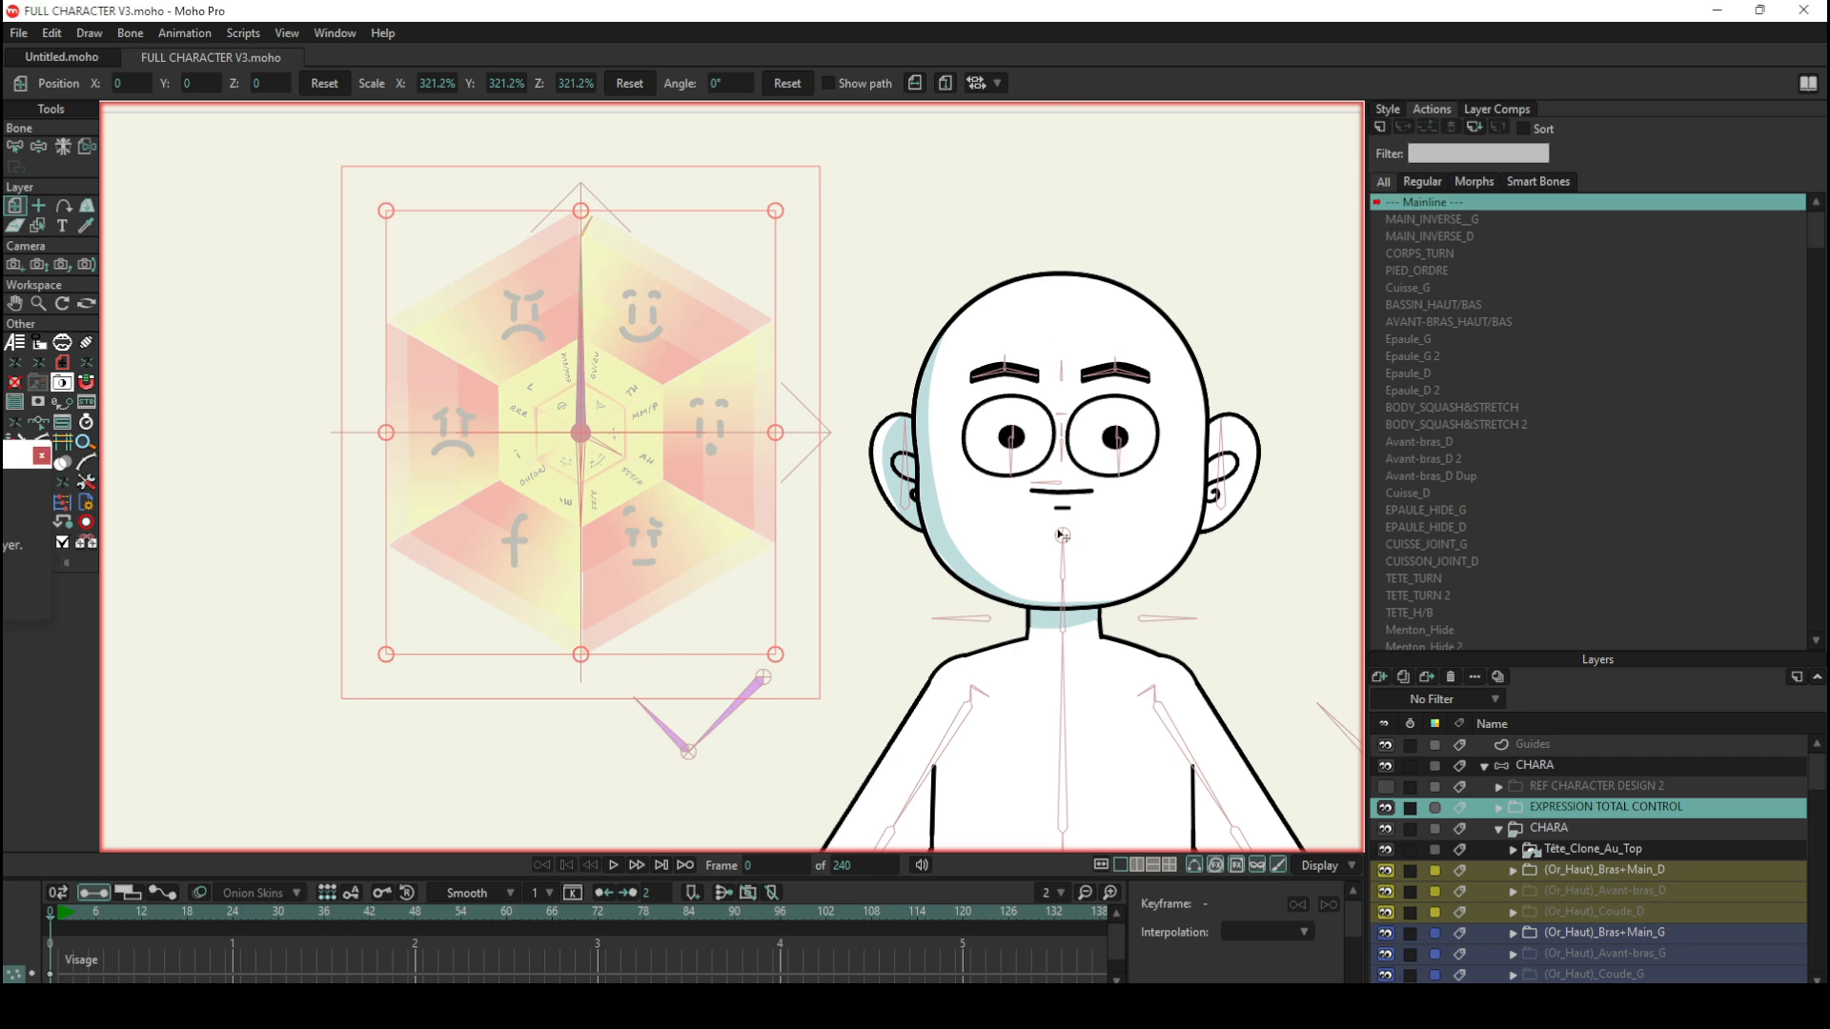
key("ctrl+r")
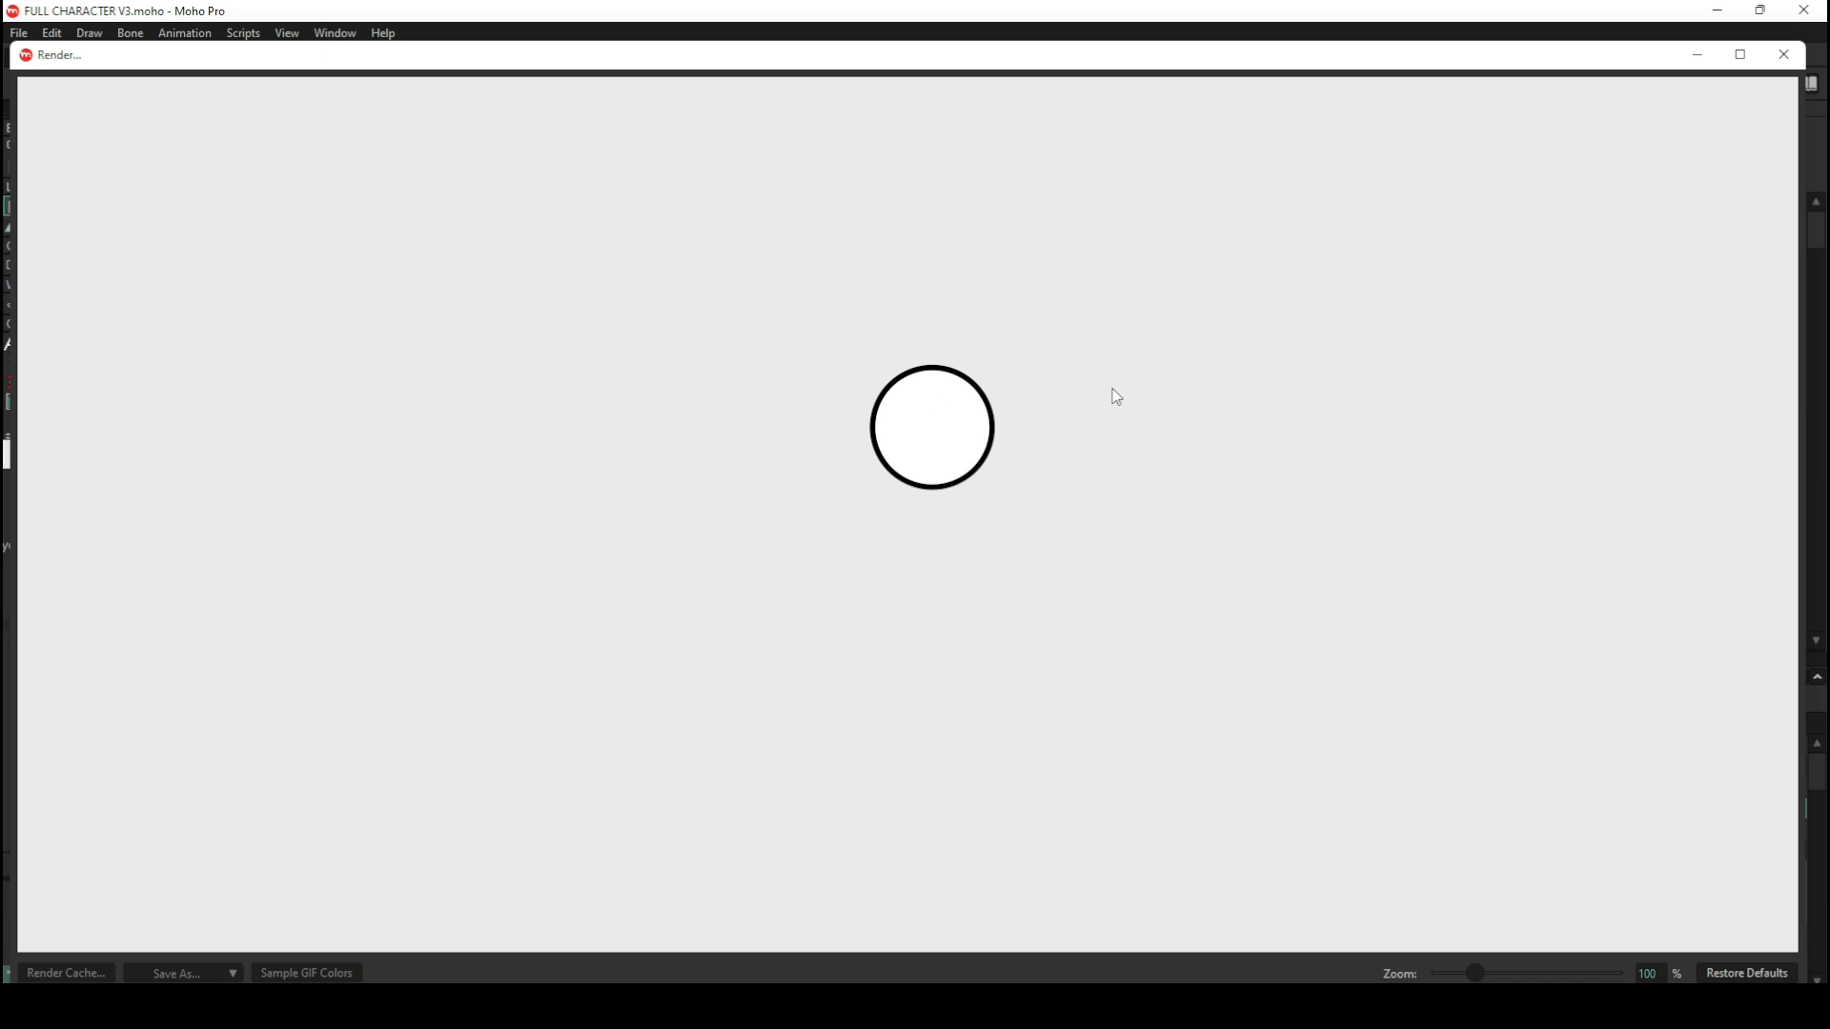
scroll(1110, 408, "down", 6)
scroll(962, 331, "up", 2)
scroll(807, 264, "down", 4)
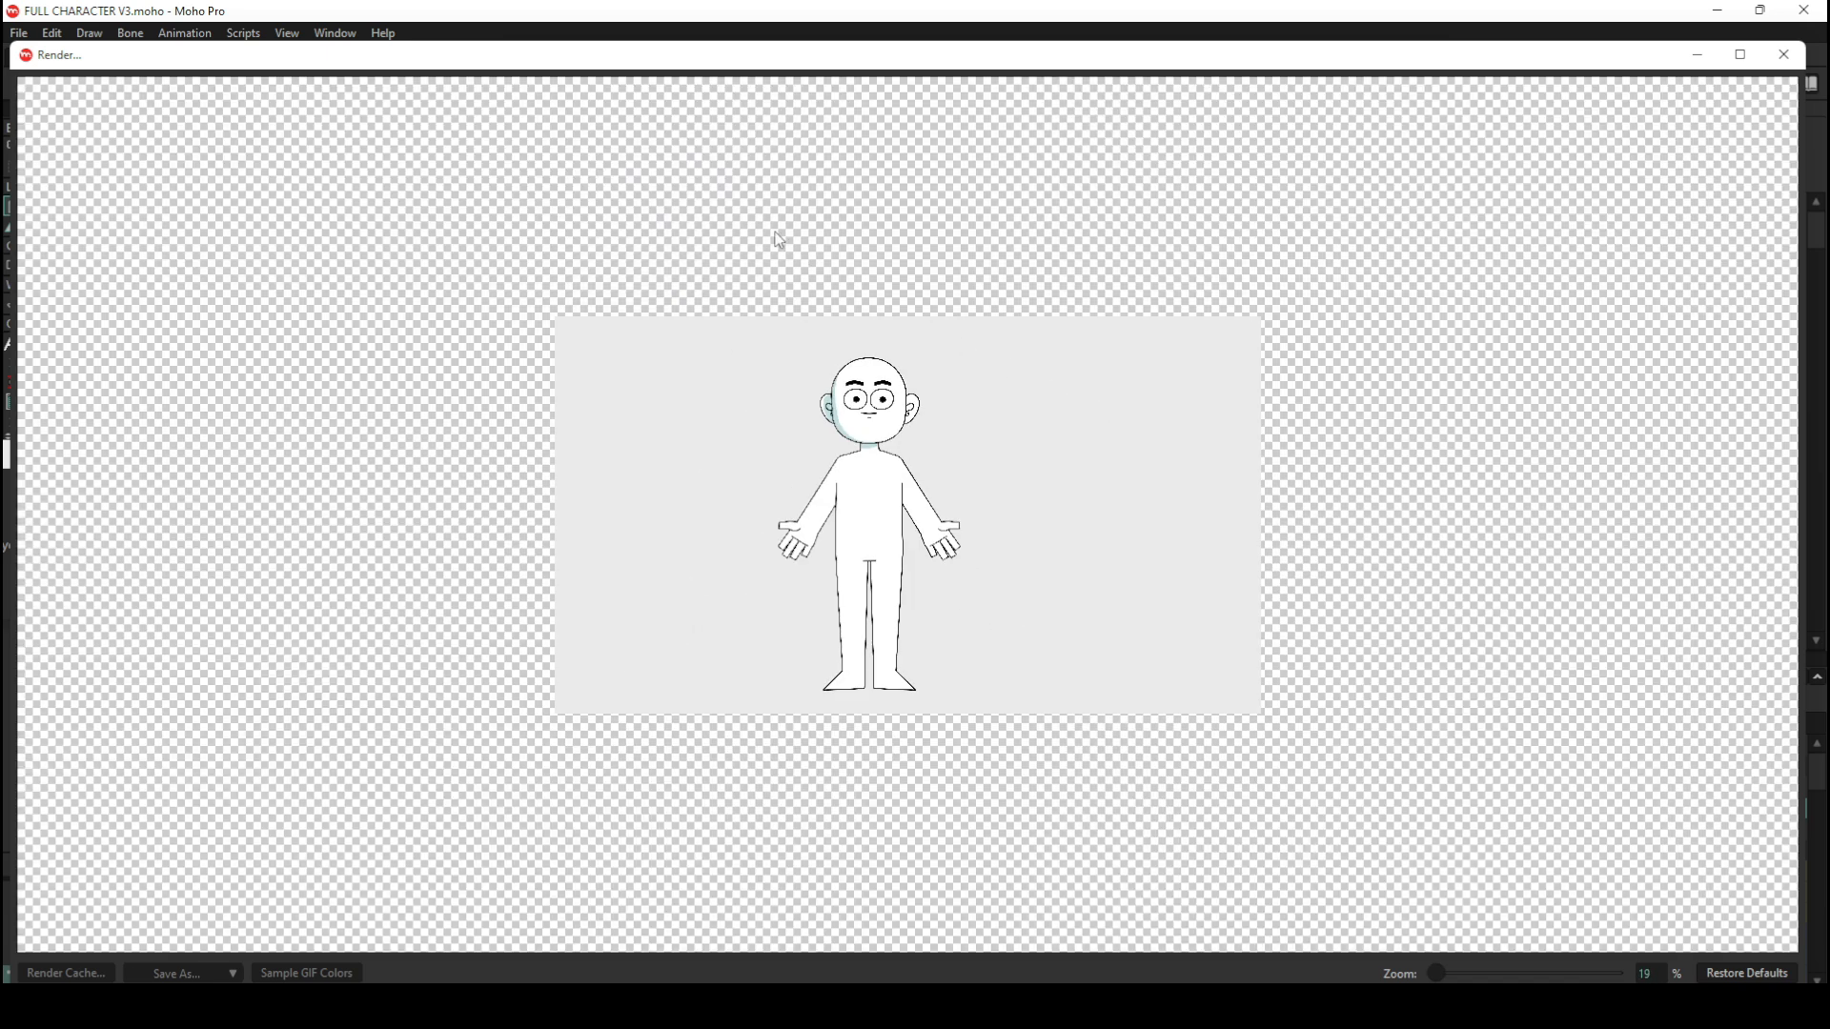
scroll(775, 237, "up", 4)
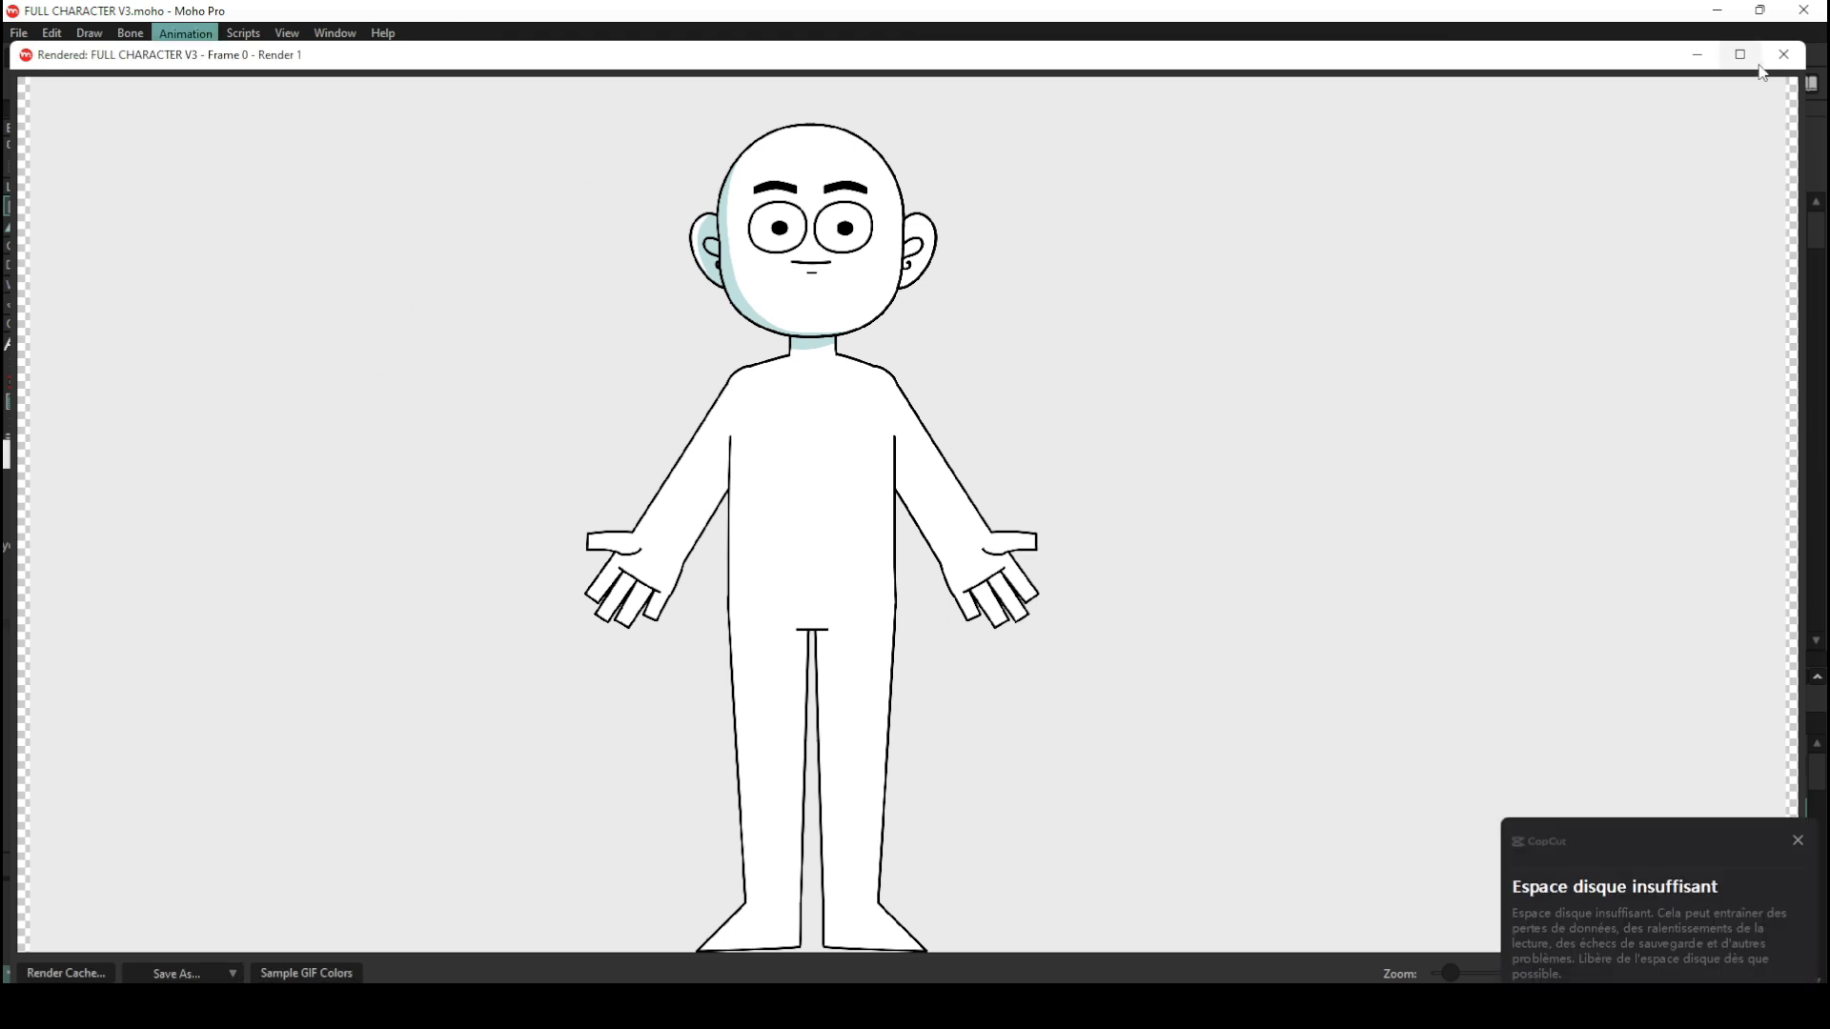
left_click(1797, 843)
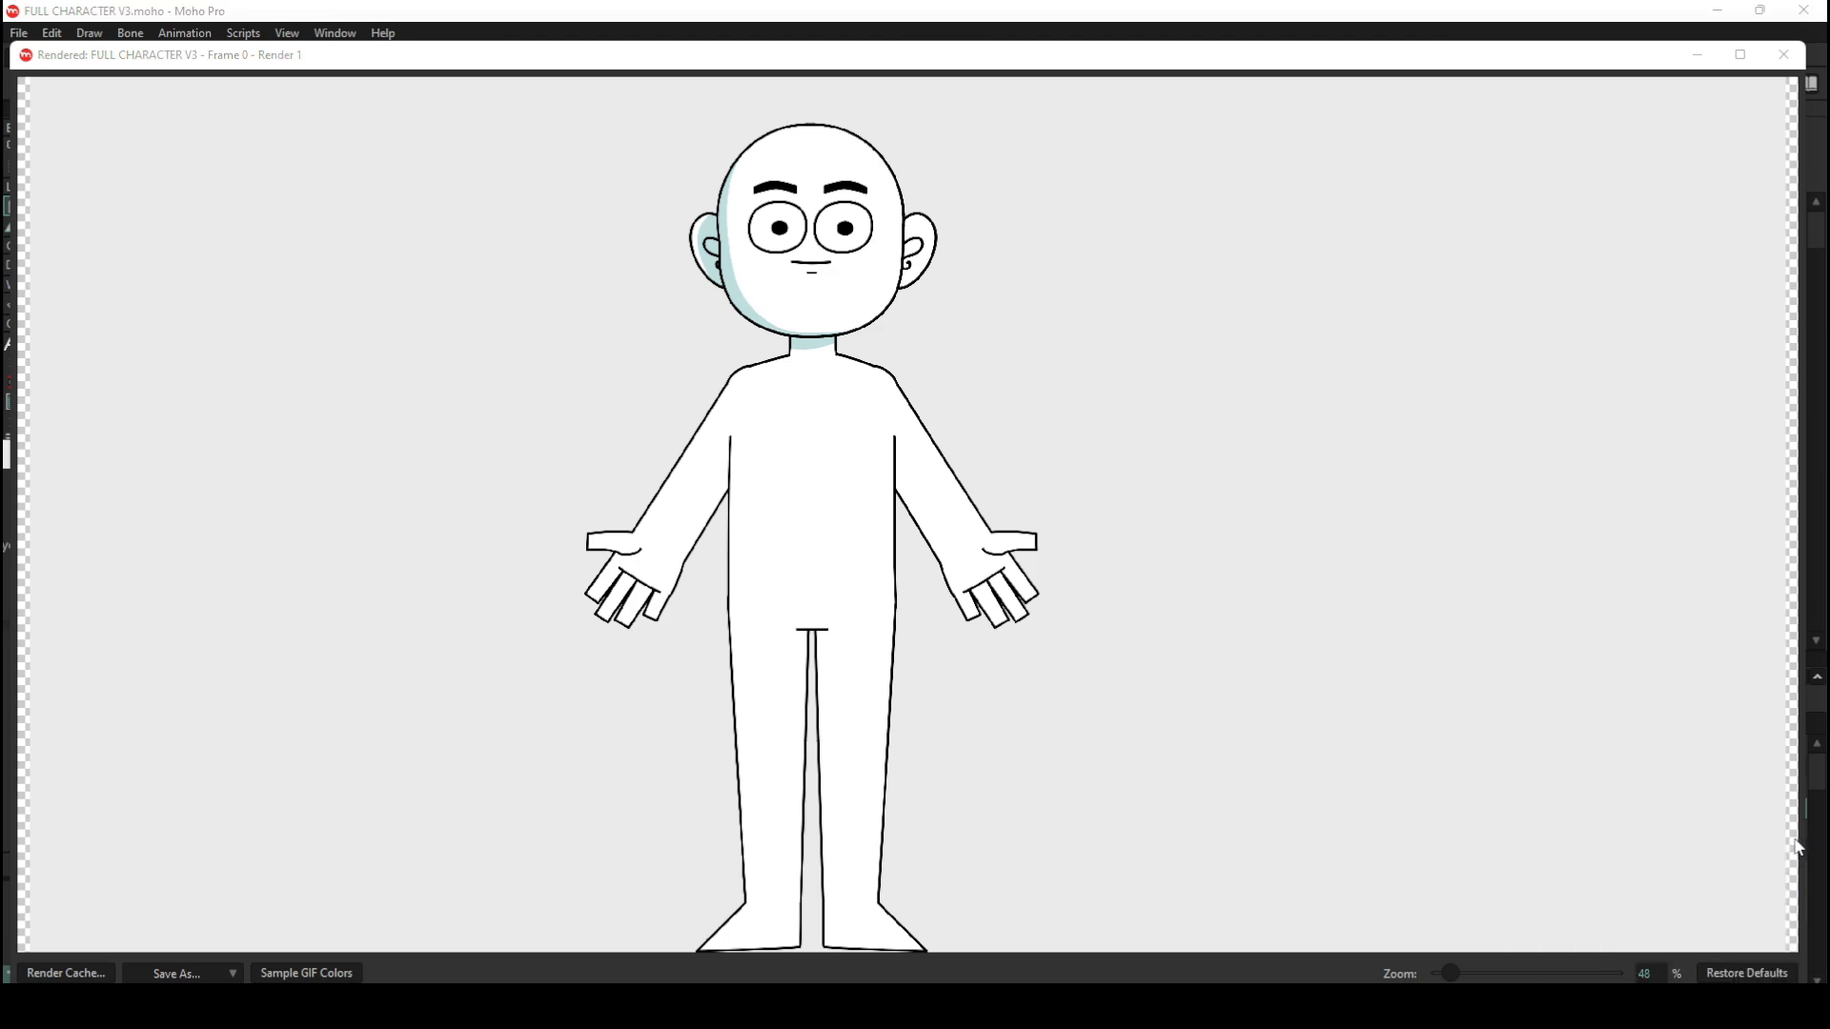
left_click(1783, 57)
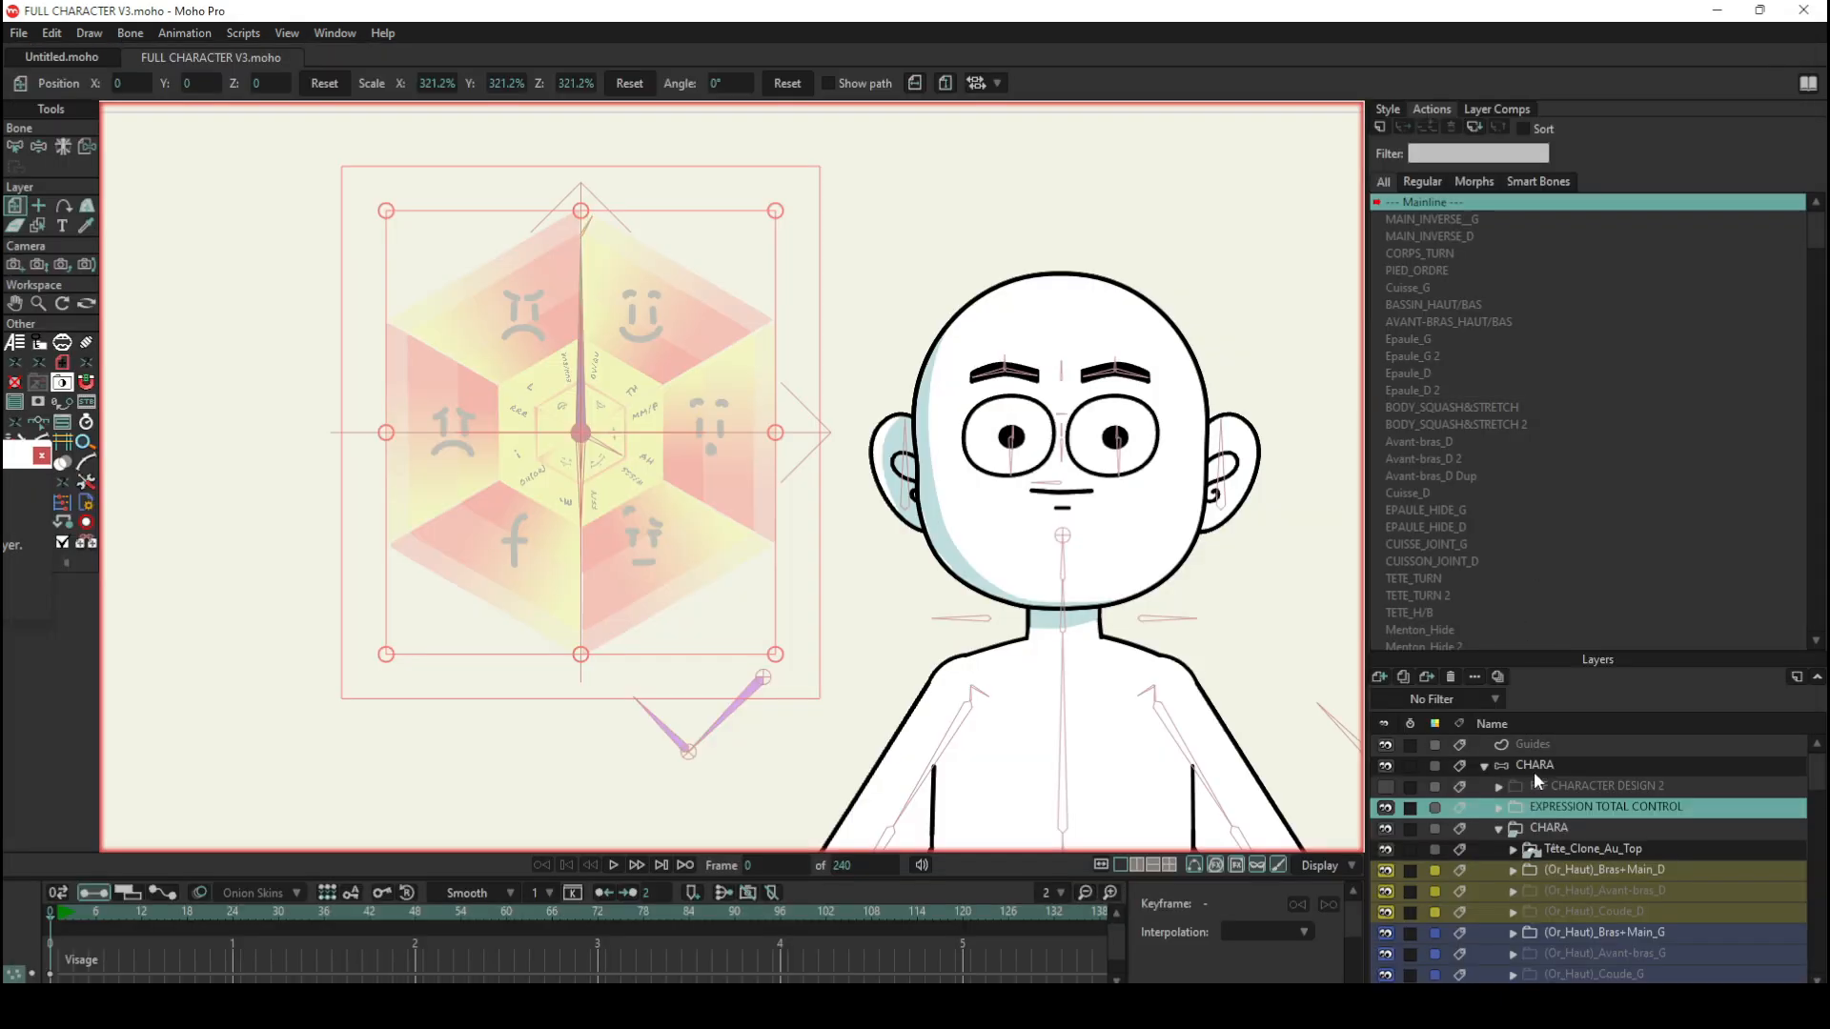
Step: Turn off Don't render for the EXPRESSION TOTAL CONTROL layer and render the frame again
double_click(1546, 808)
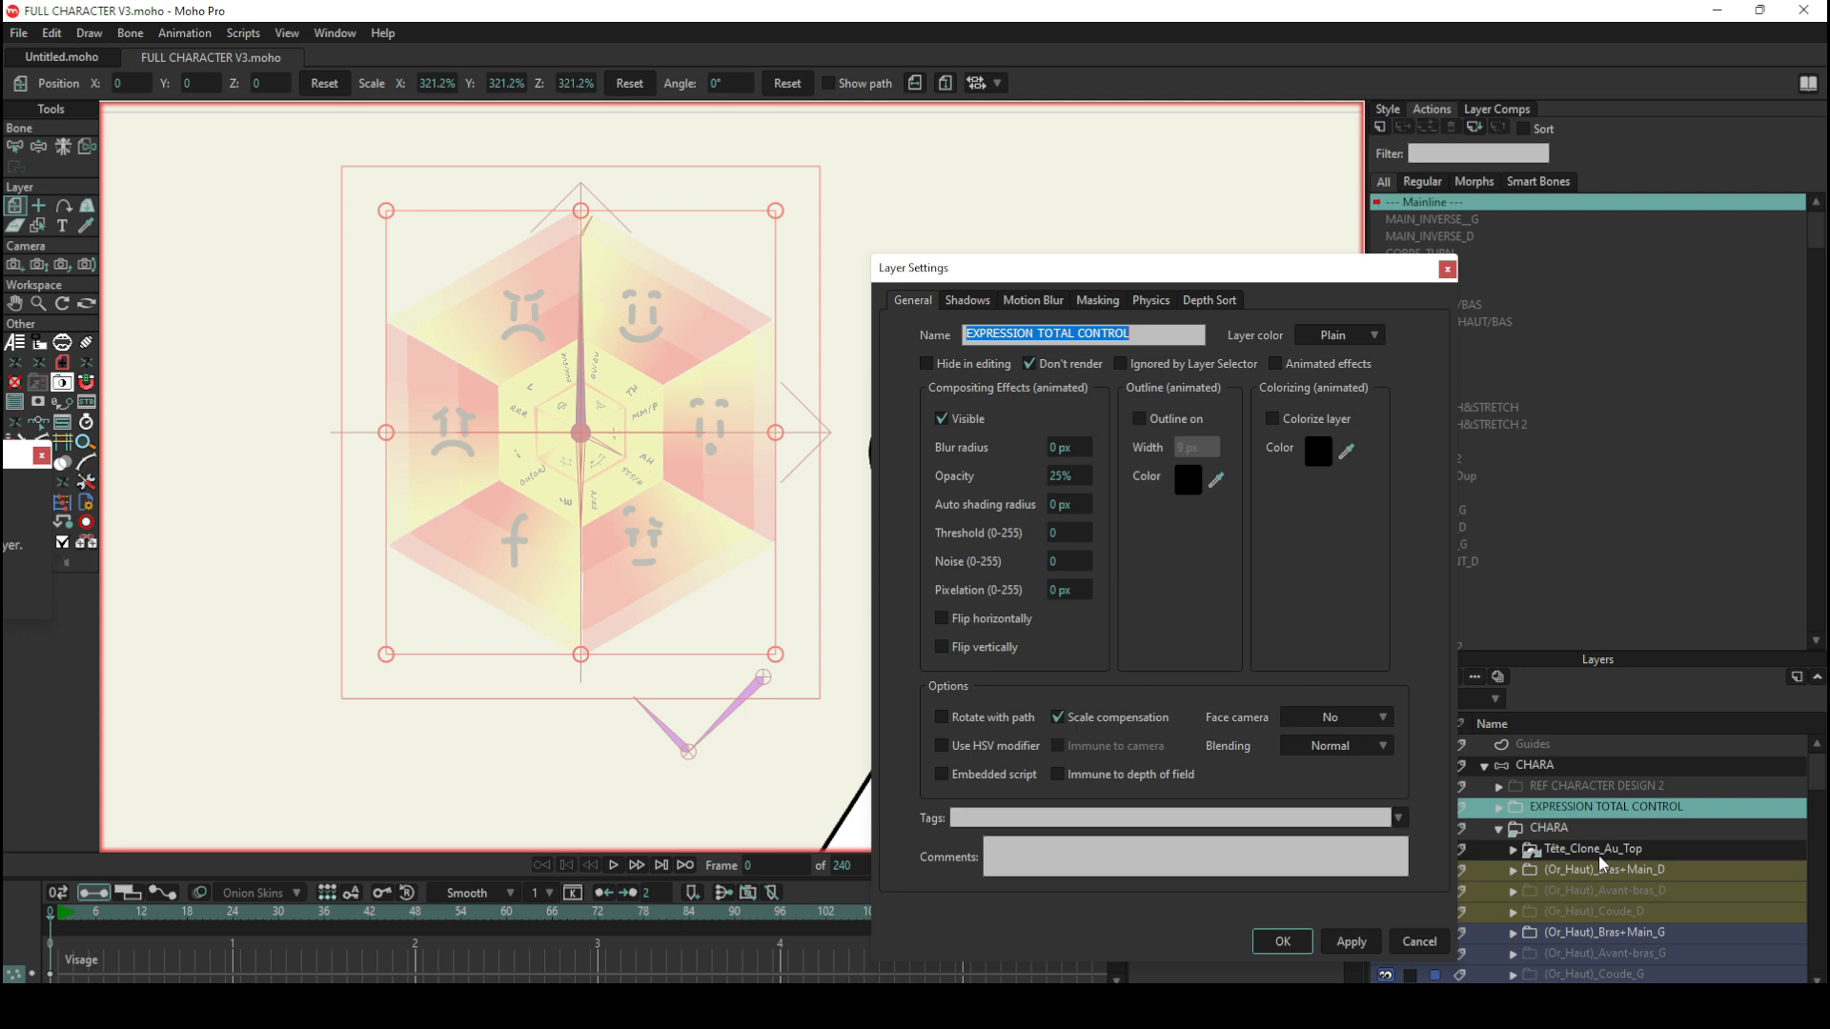
left_click(1028, 364)
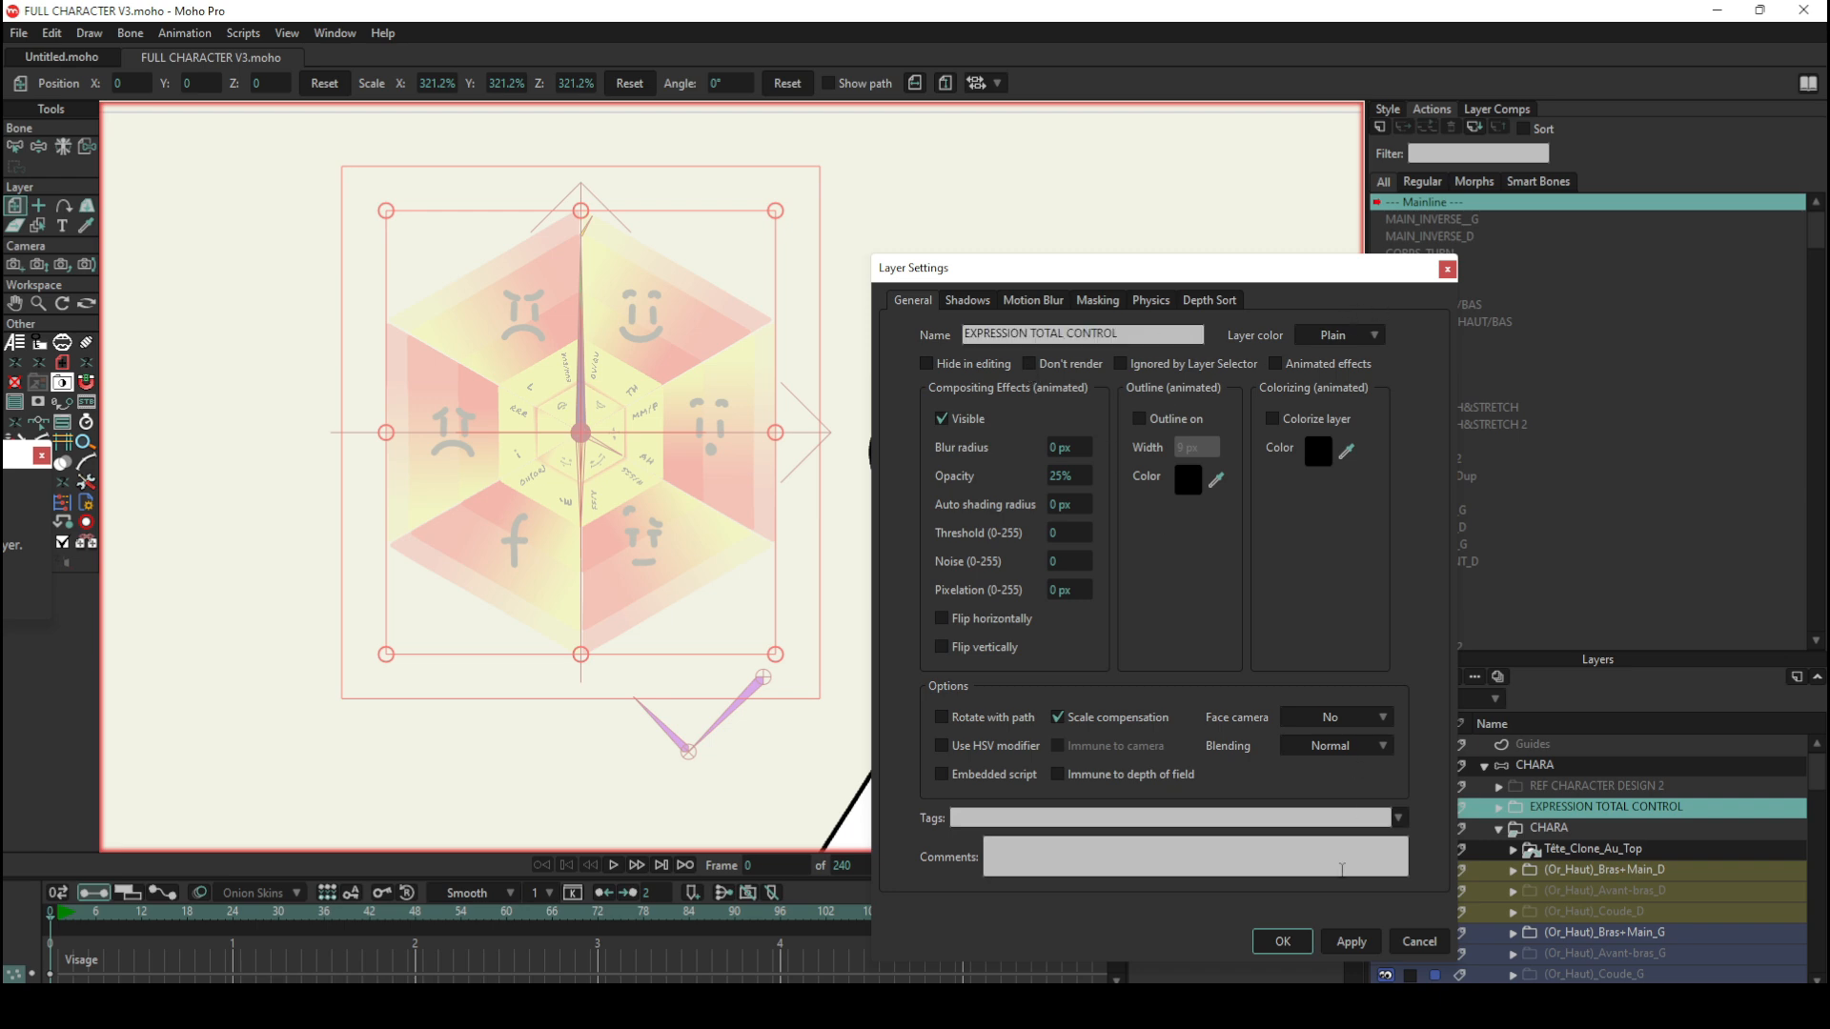
left_click(1280, 943)
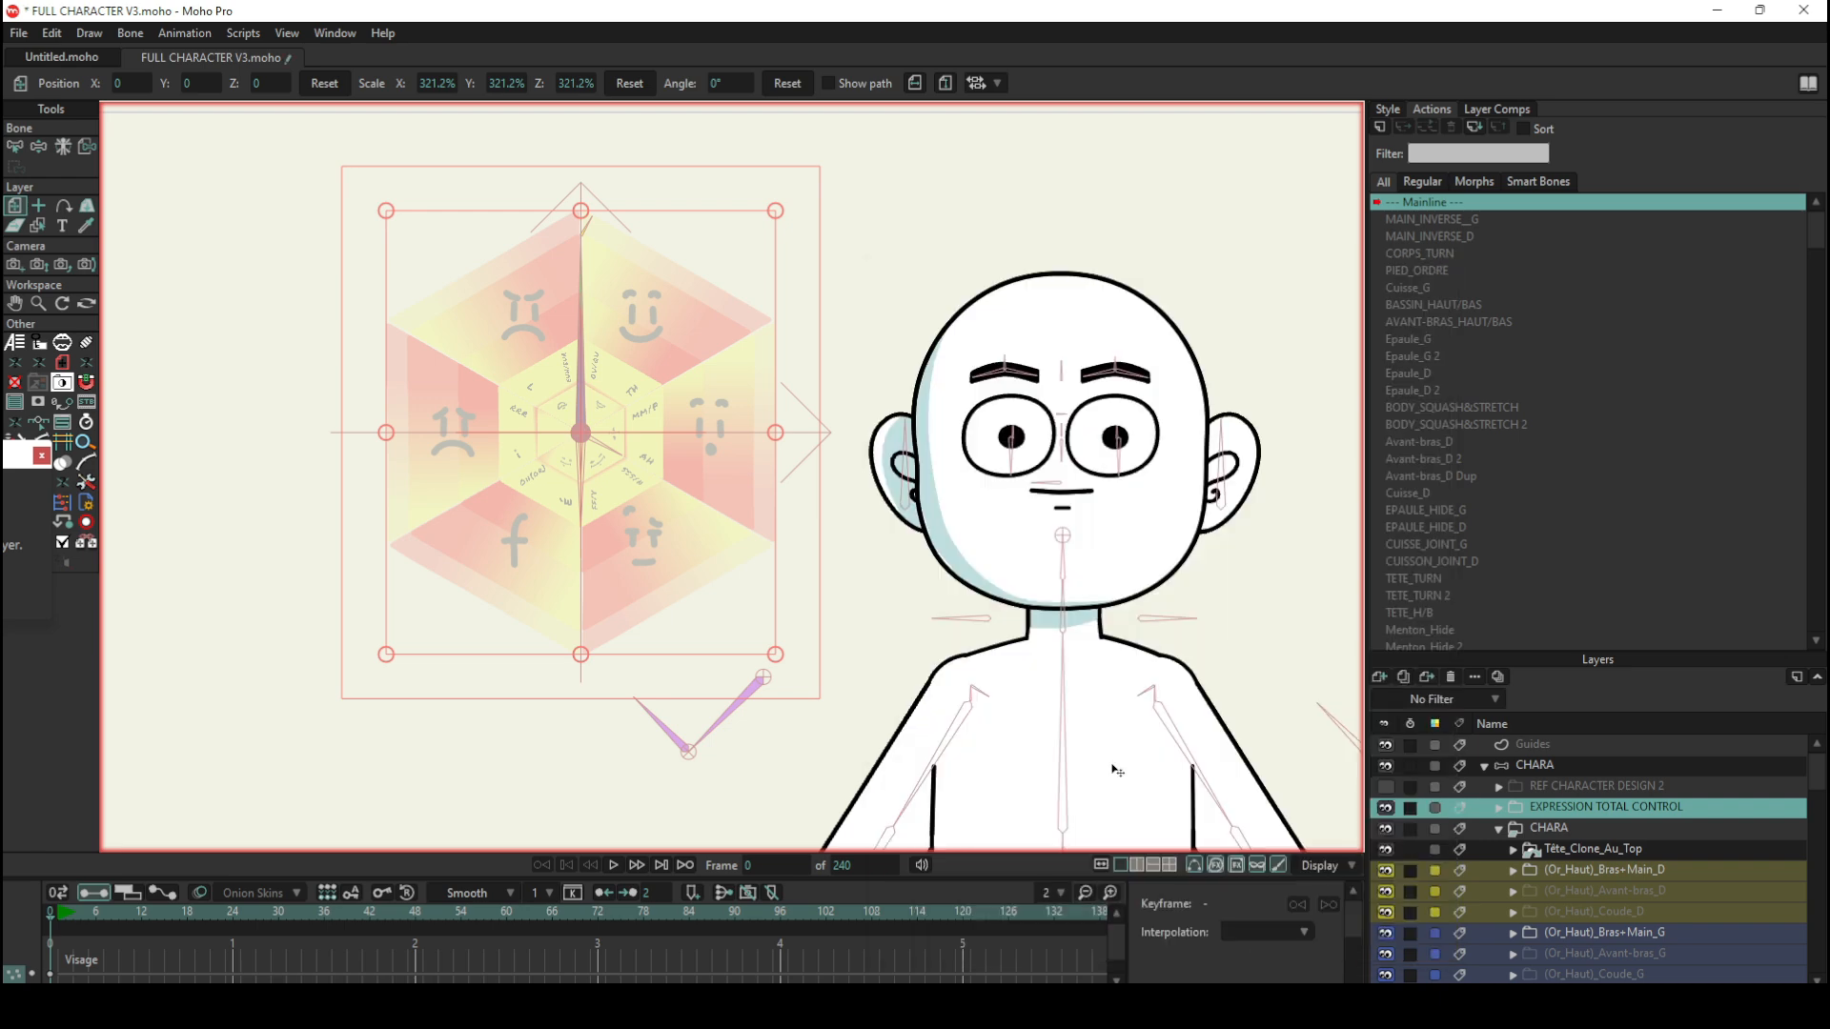
key("ctrl+r")
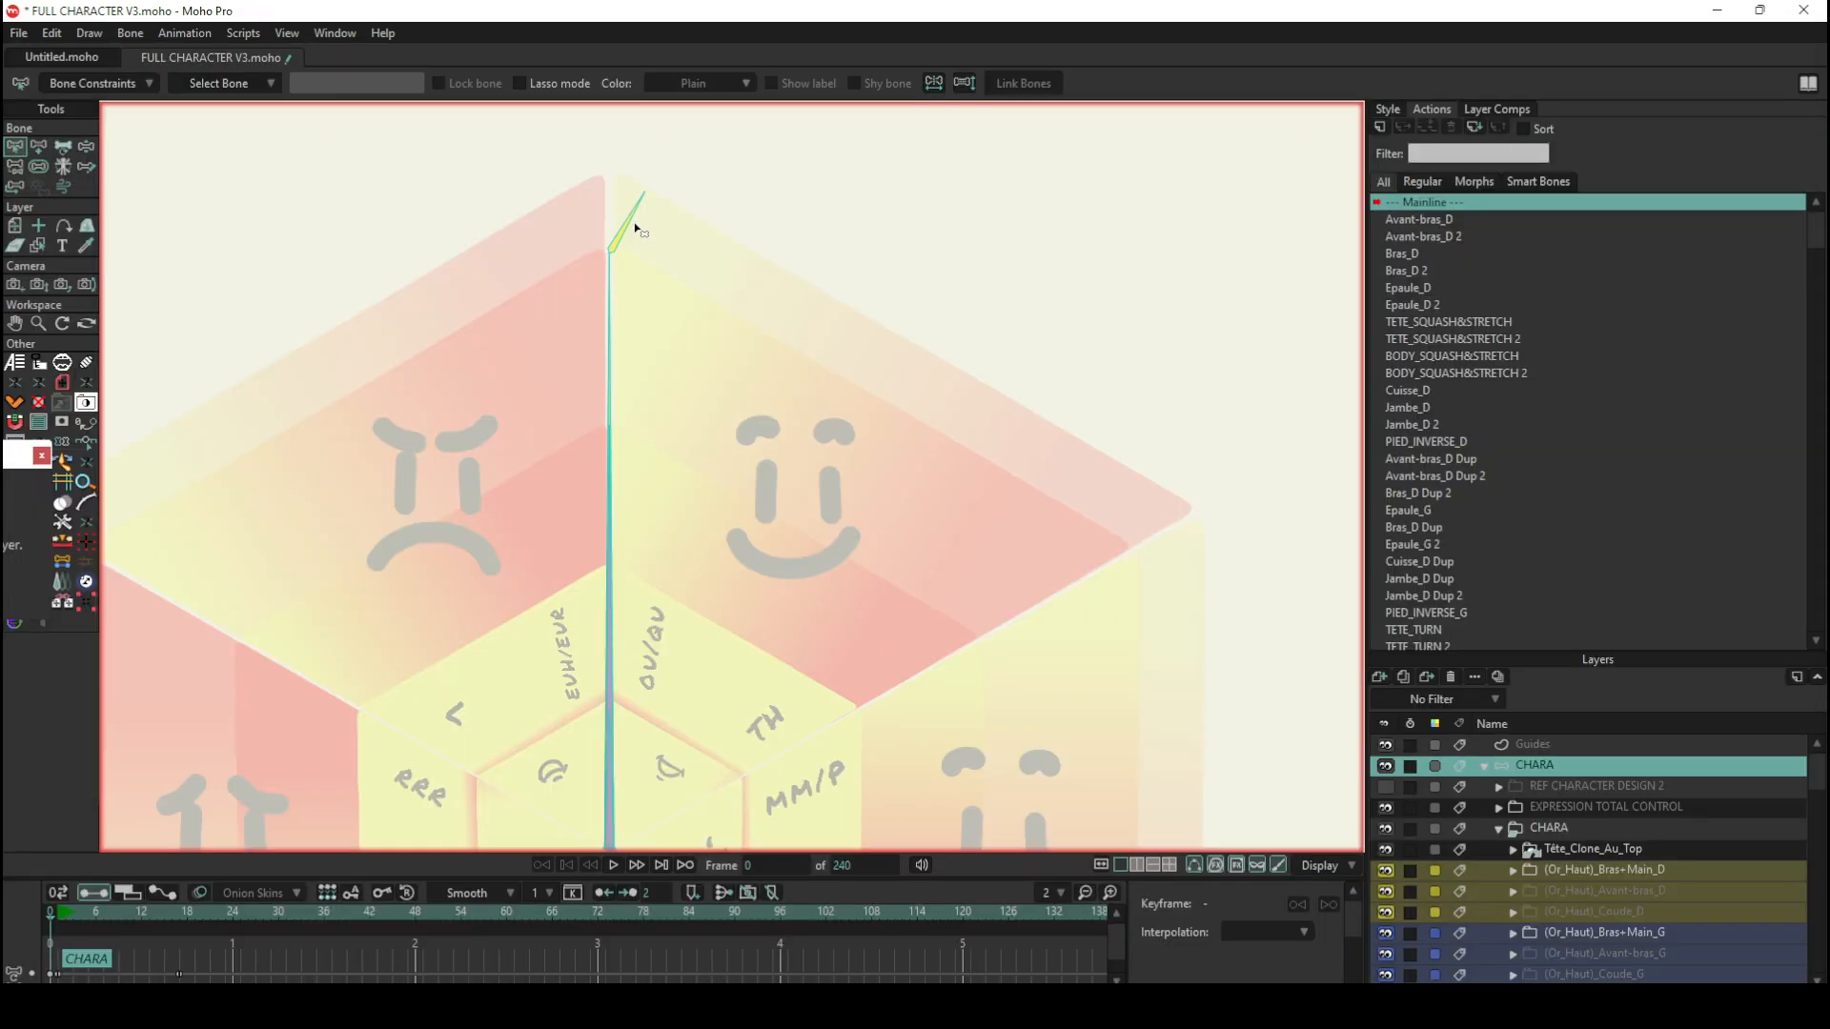
left_click(633, 220)
Step: Examine the bone constraints of the BLINK bone at the tip of the wheel
left_click(137, 82)
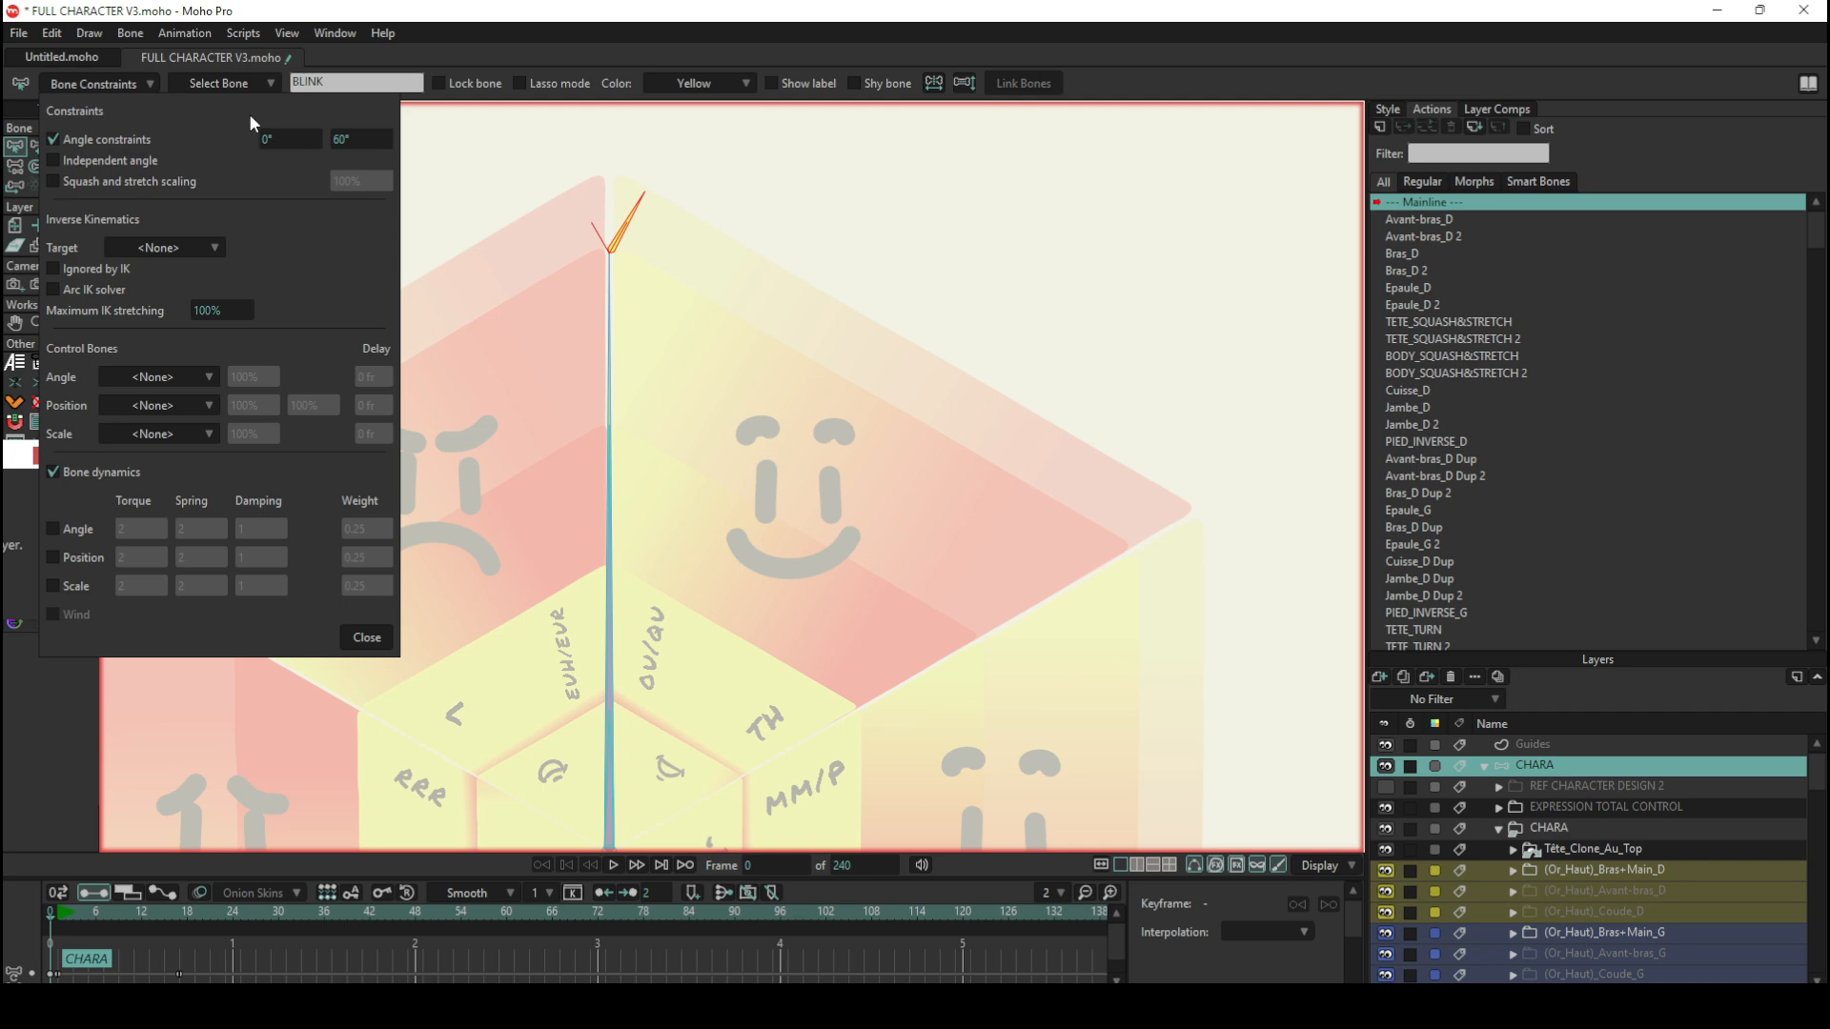
left_click(142, 84)
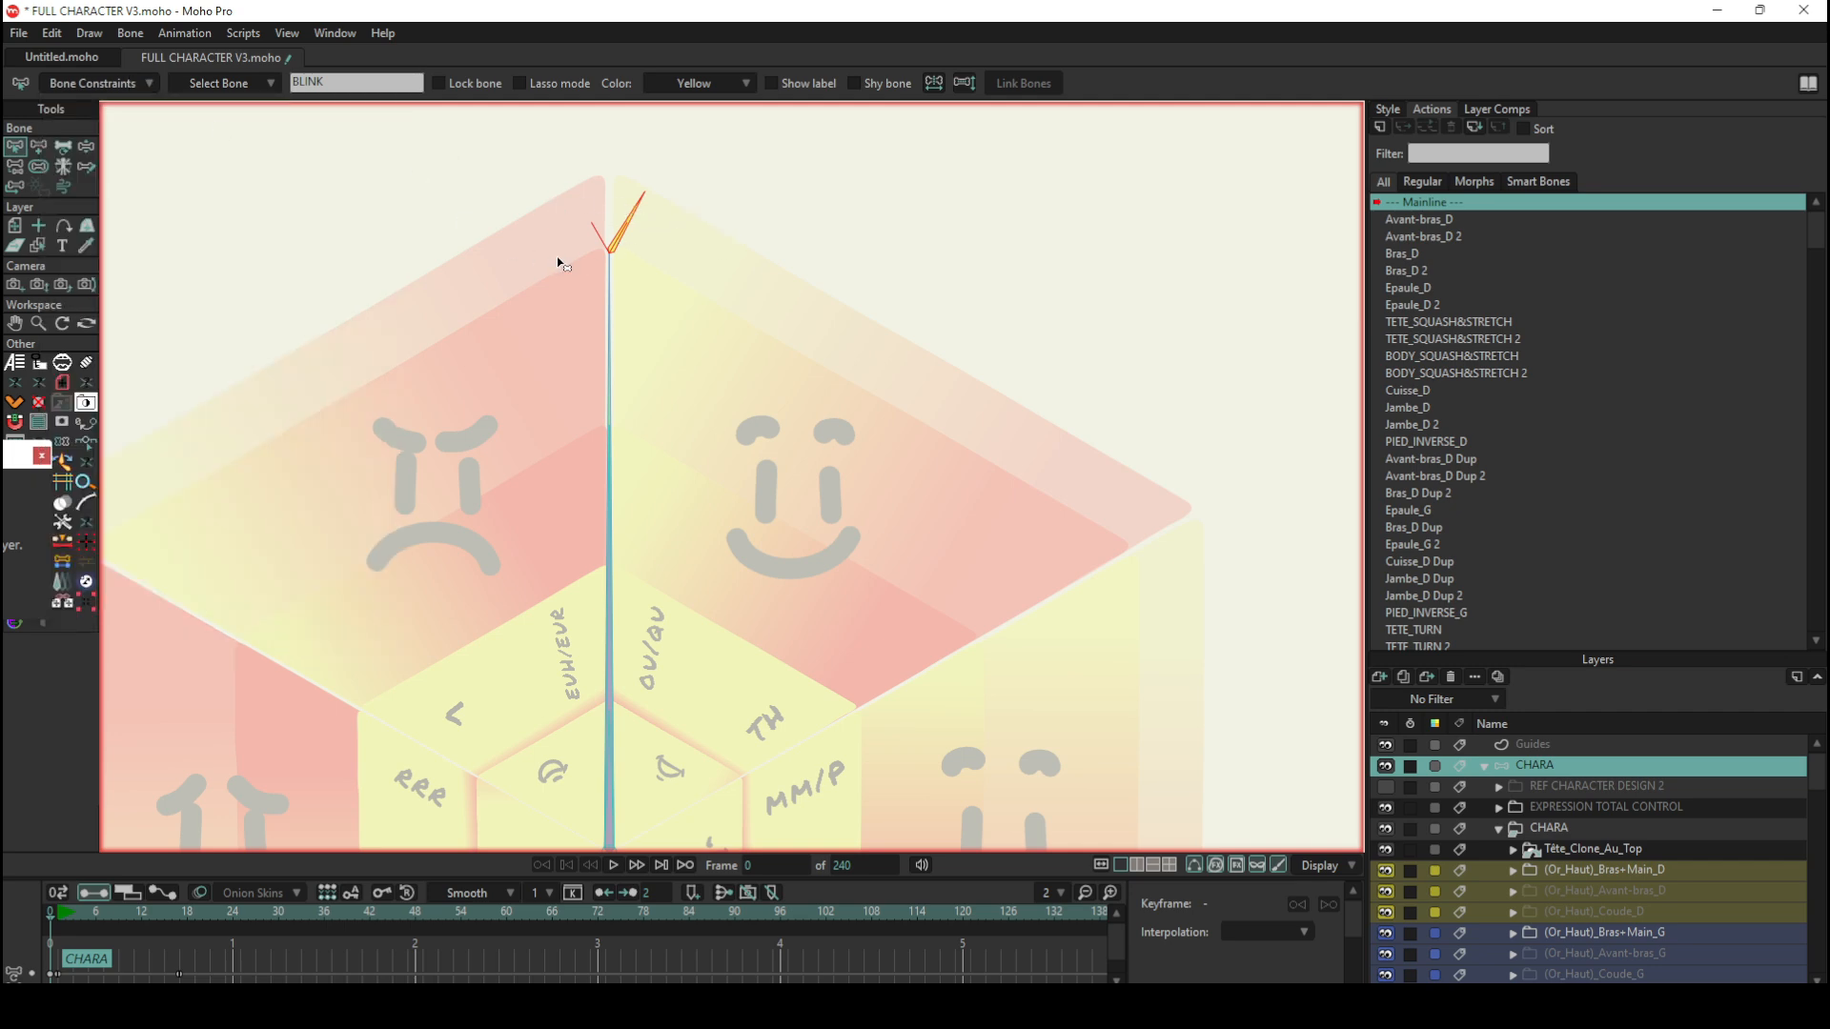
scroll(557, 256, "down", 5)
scroll(564, 265, "up", 3)
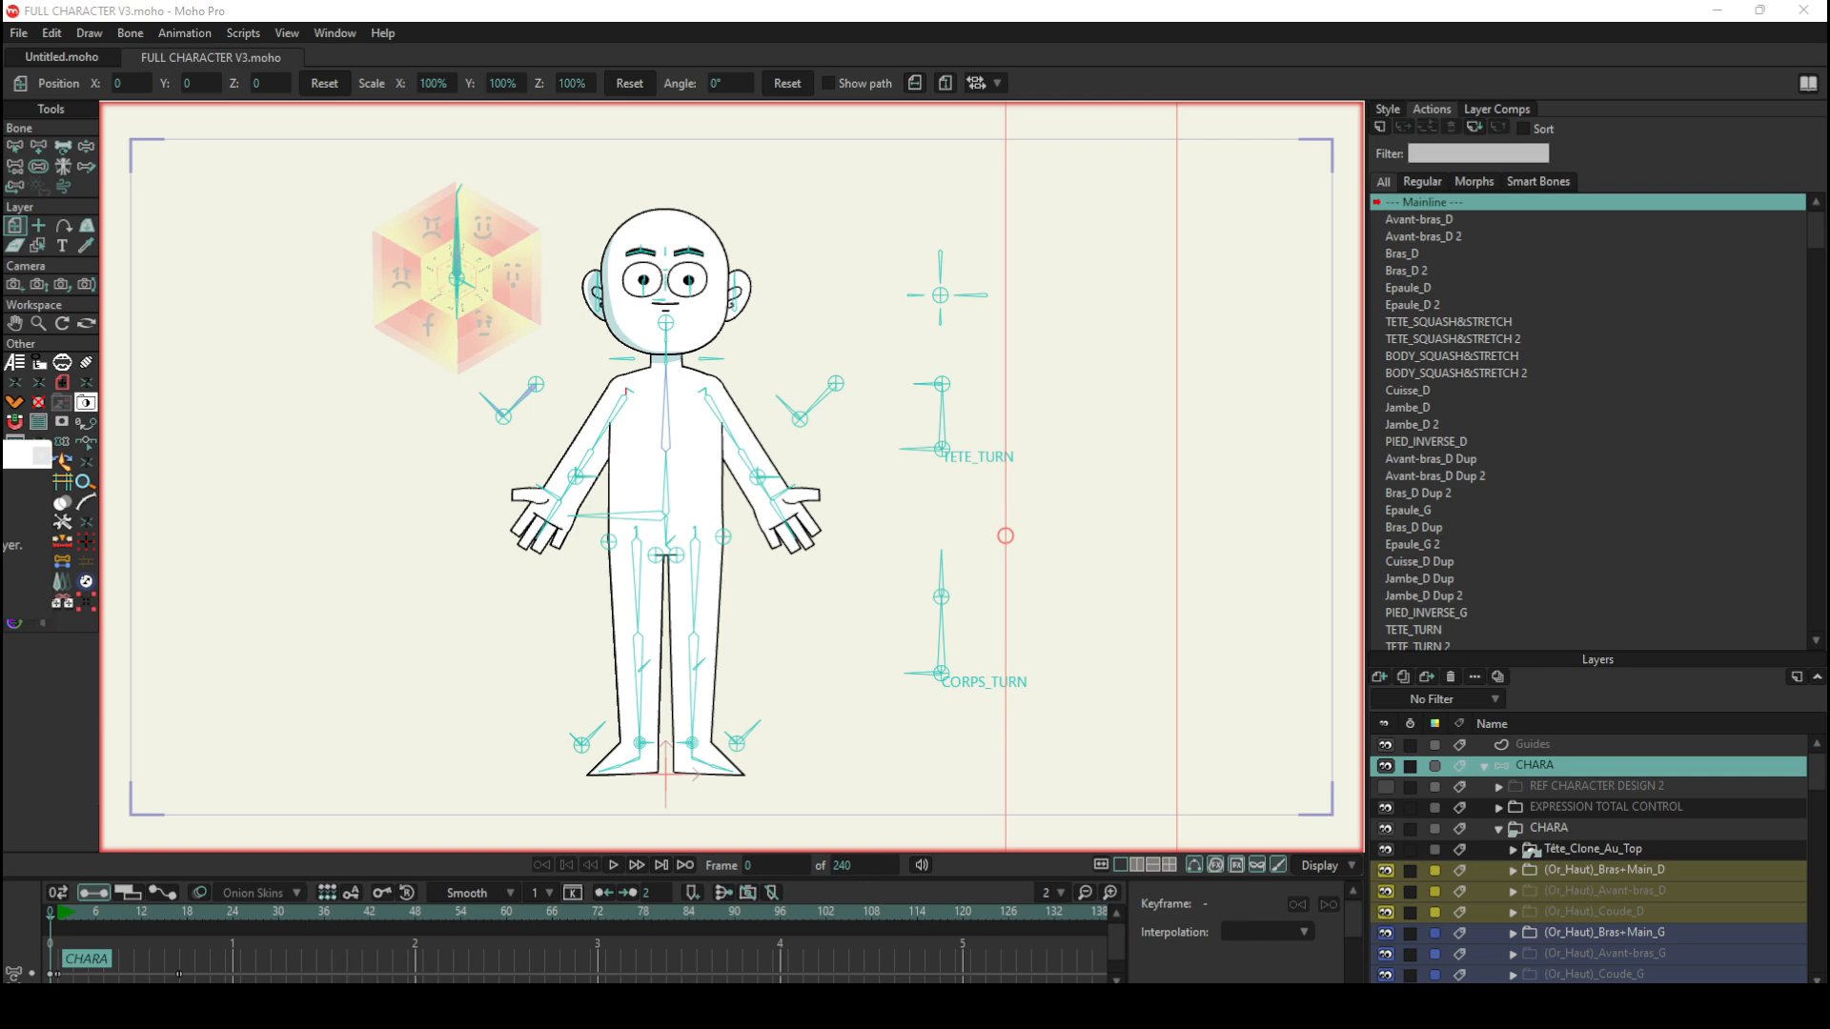
Step: Swing the wheel's long bone slightly towards the angry face with Manipulate Bones to give the character an angry look
left_click(557, 154)
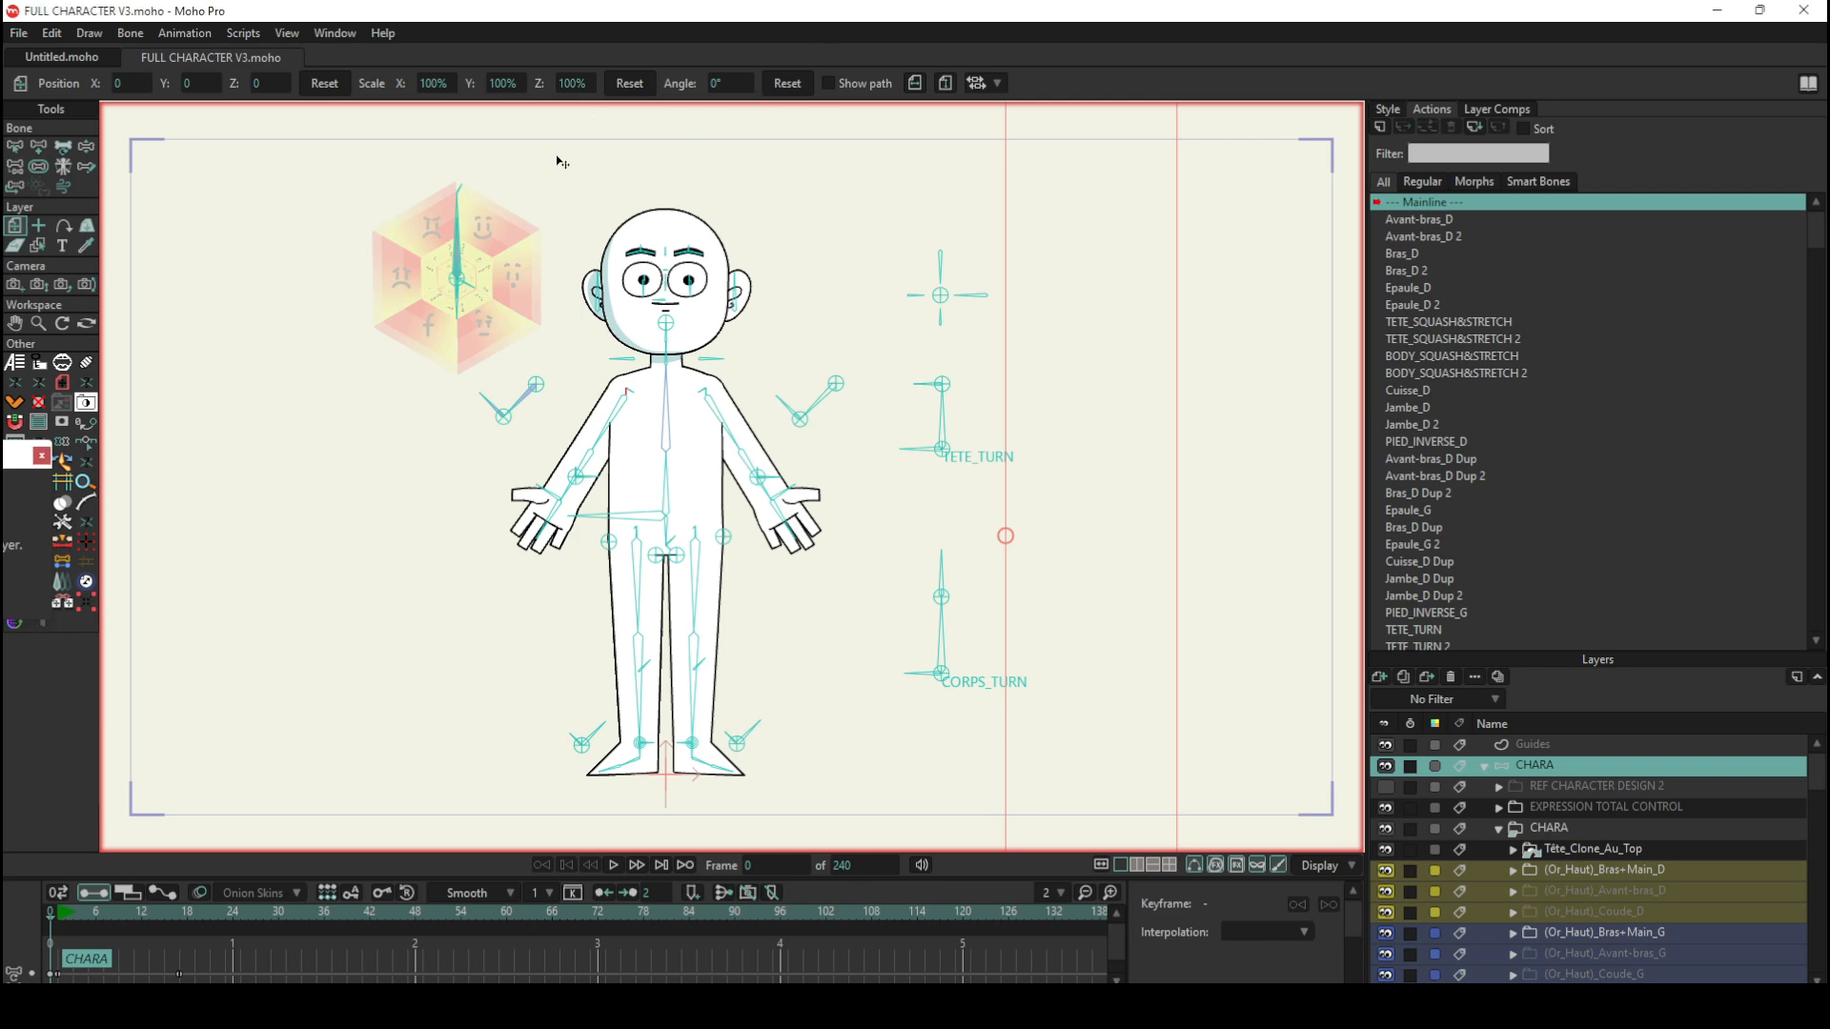
scroll(539, 194, "up", 4)
left_click(86, 146)
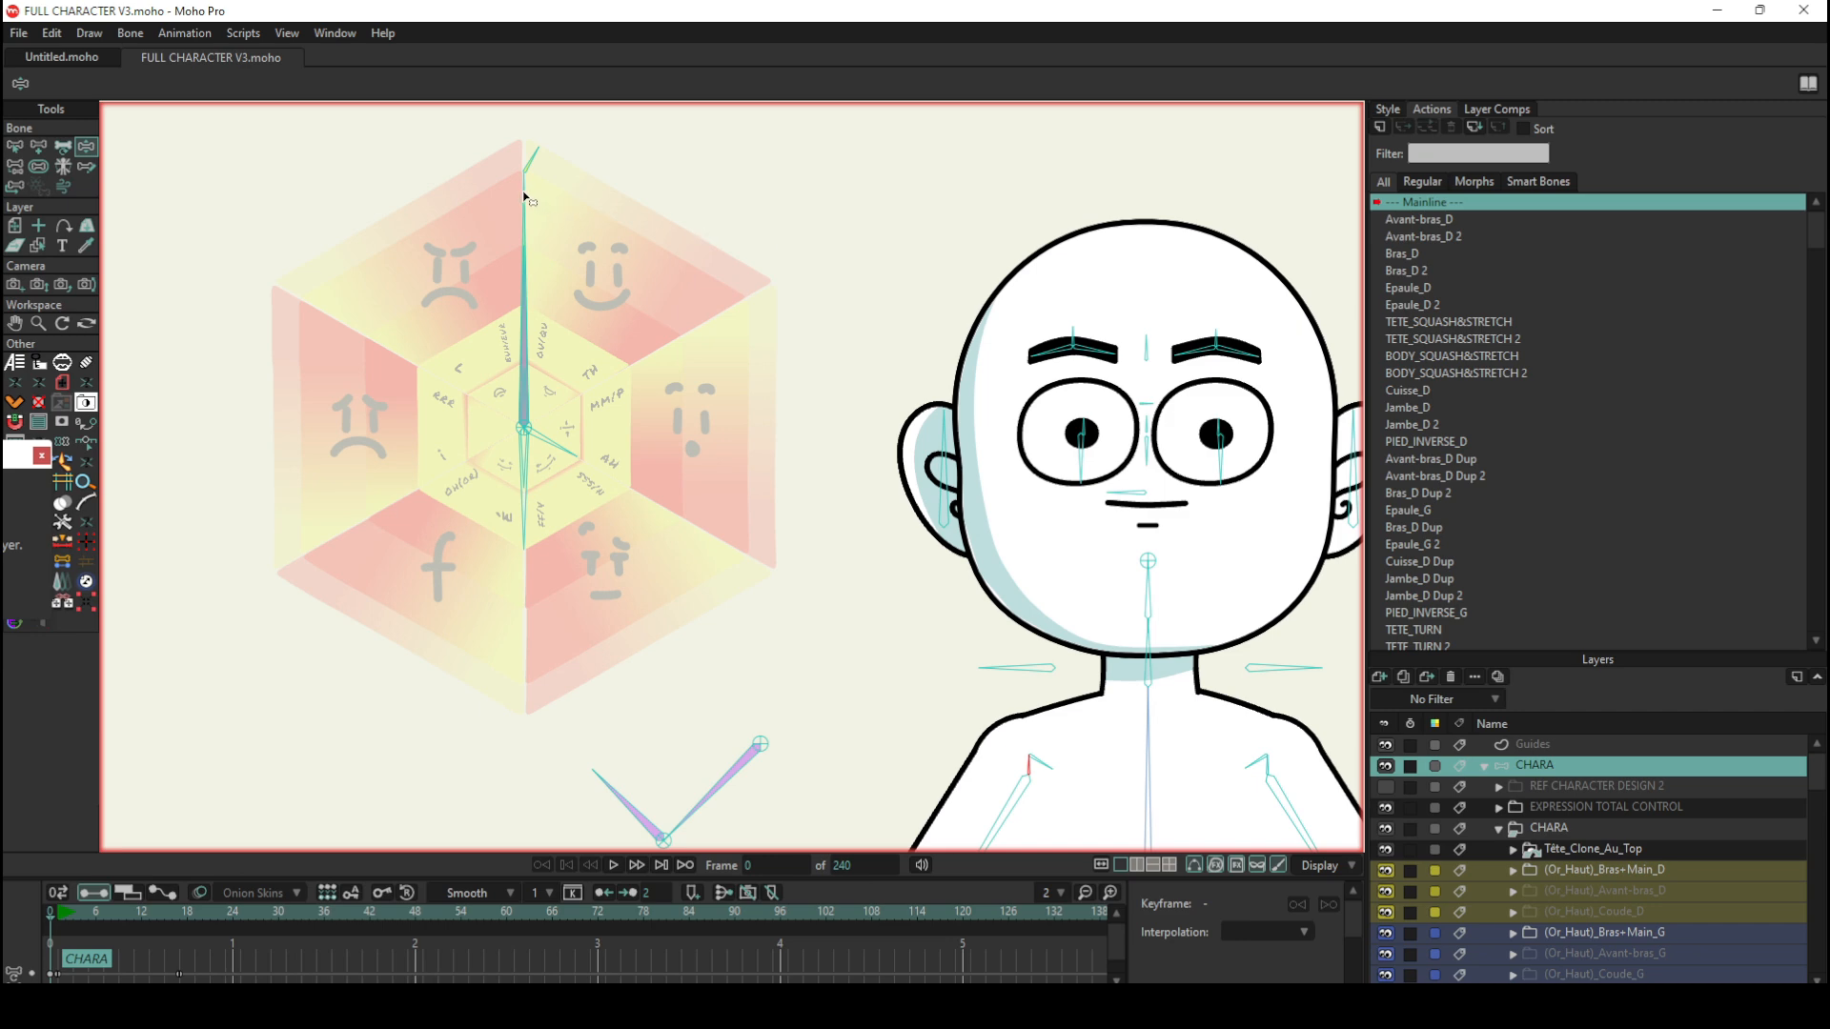
left_click_drag(524, 197, 518, 233)
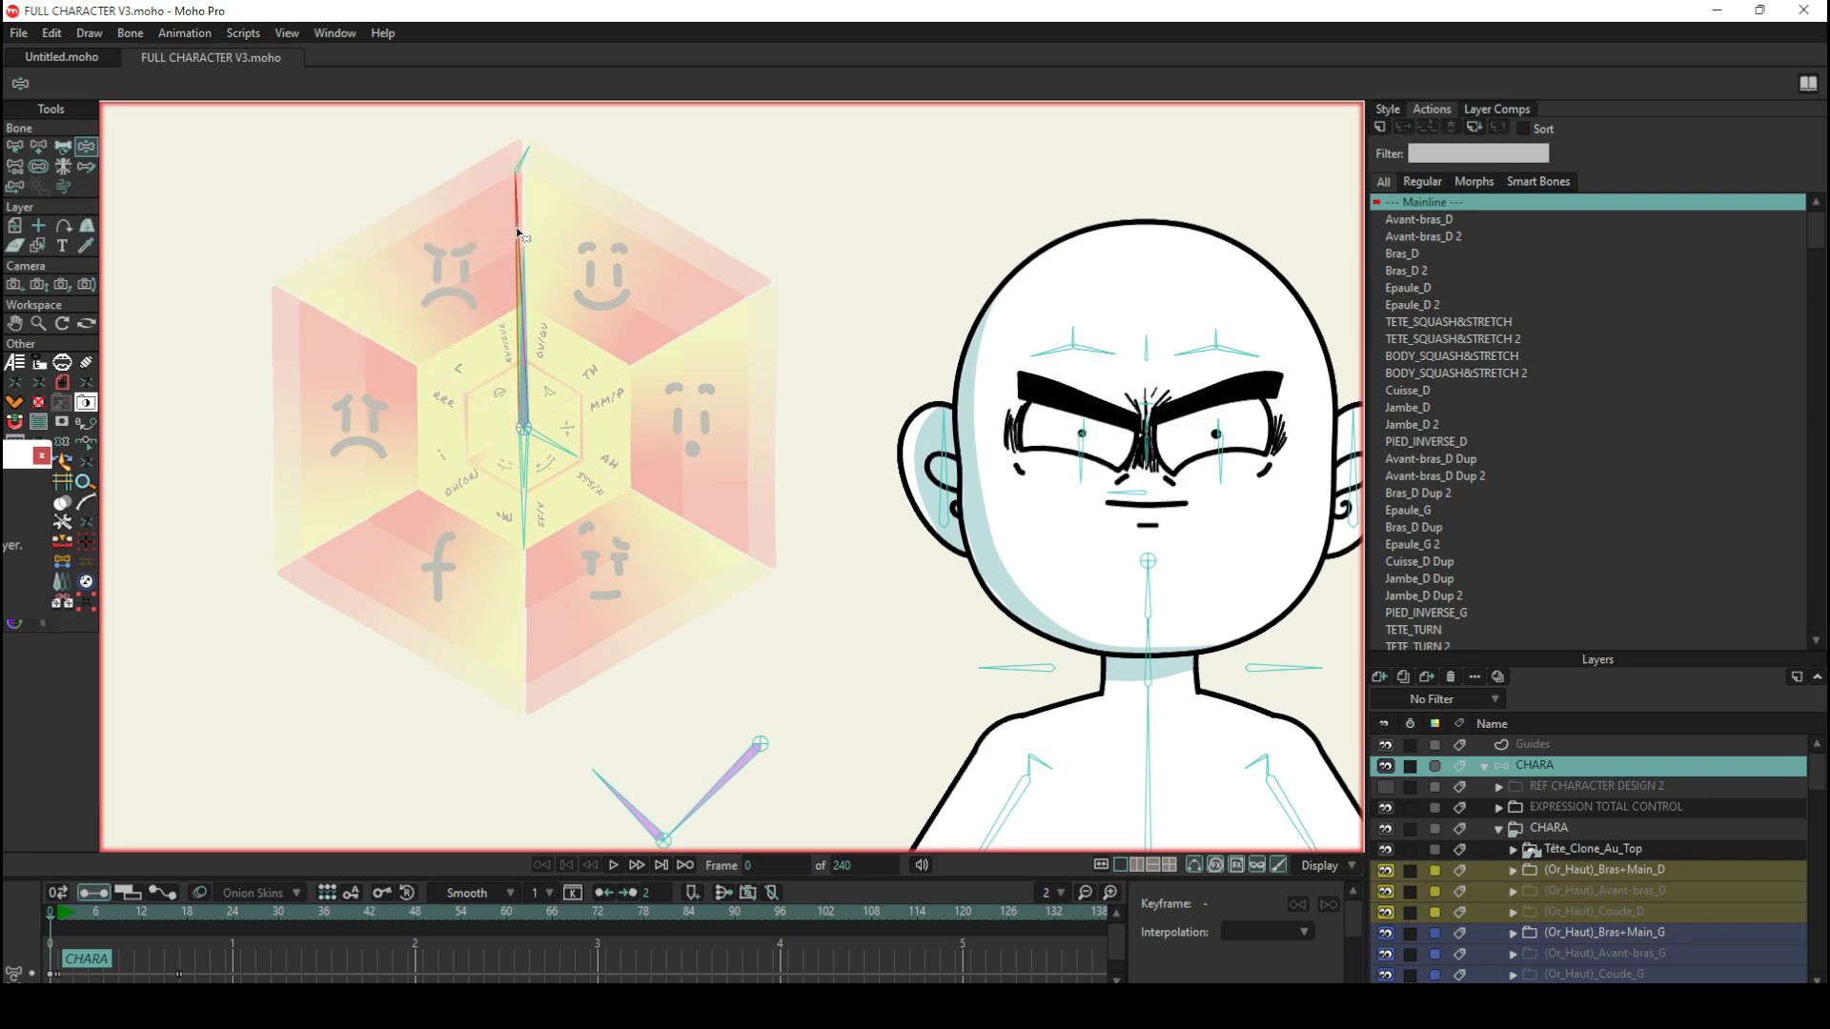
Step: Sweep the wheel's long bone around the expression faces with Manipulate Bones, ending slightly on the happy side of the wheel's vertical
left_click_drag(517, 234, 373, 312)
left_click_drag(398, 458, 517, 181)
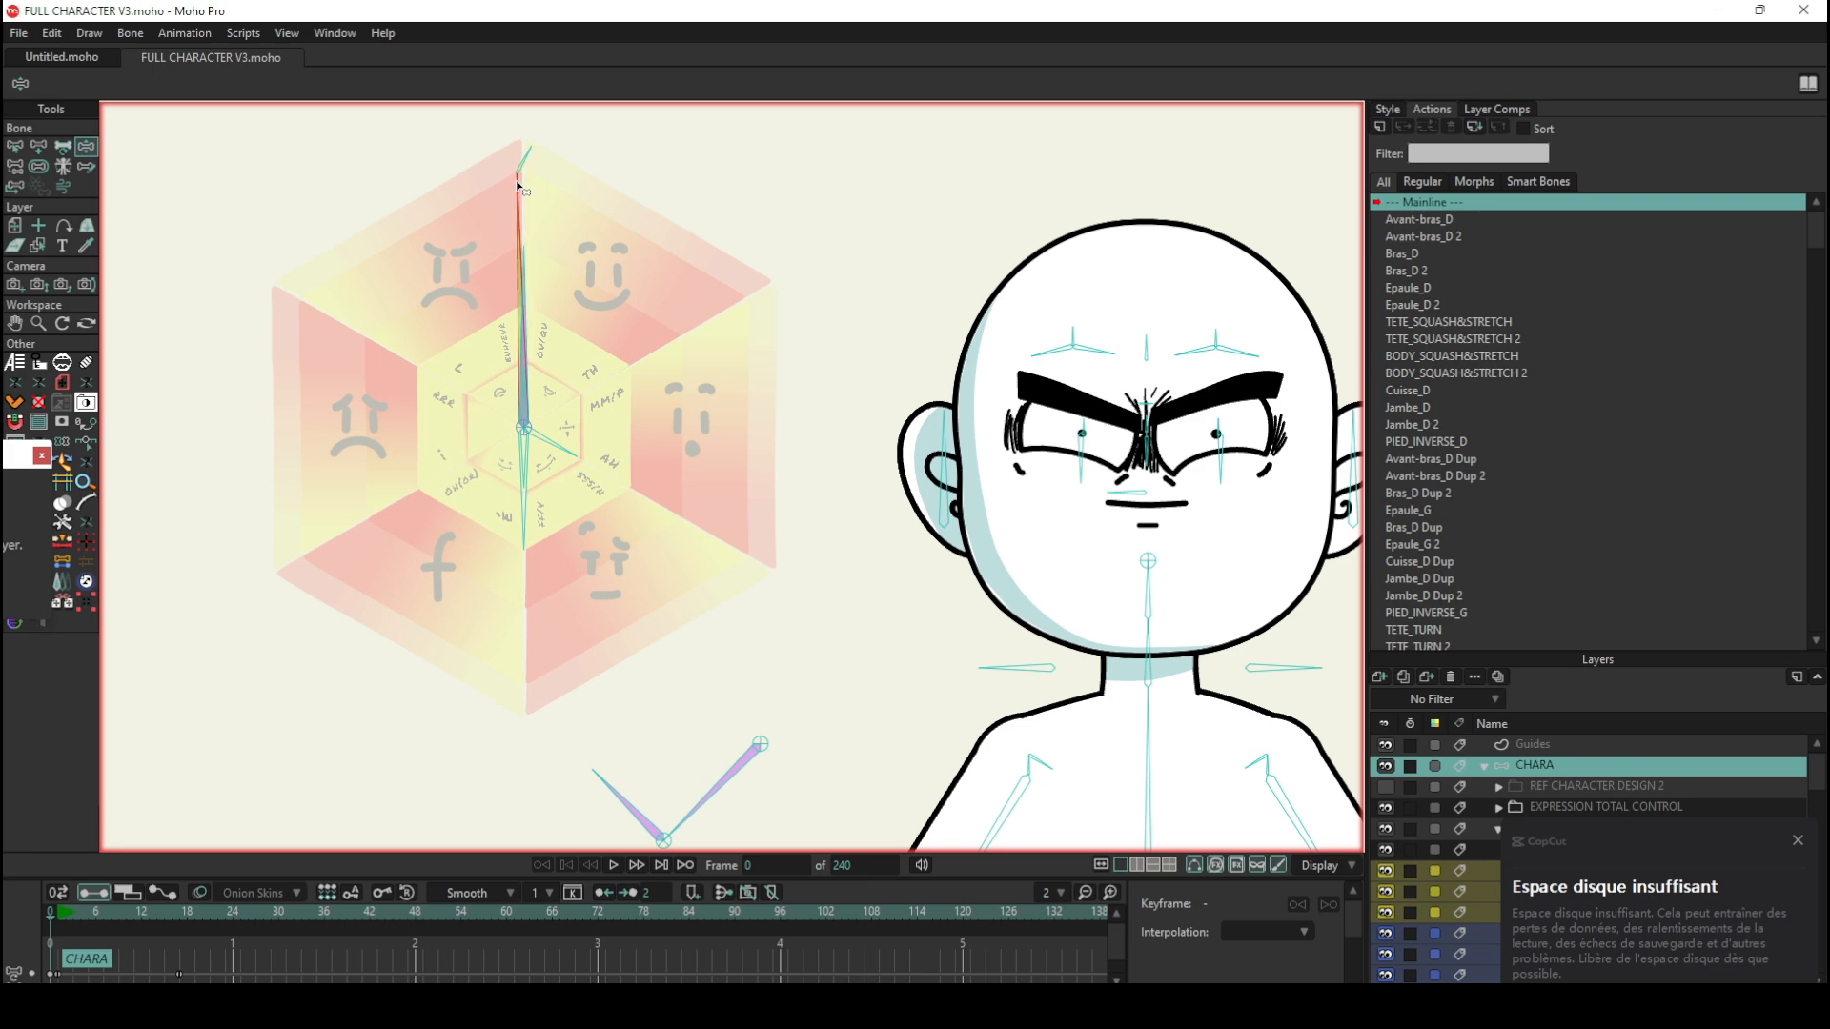
left_click_drag(517, 180, 710, 614)
left_click_drag(780, 470, 525, 211)
left_click_drag(524, 209, 523, 204)
left_click_drag(523, 200, 653, 178)
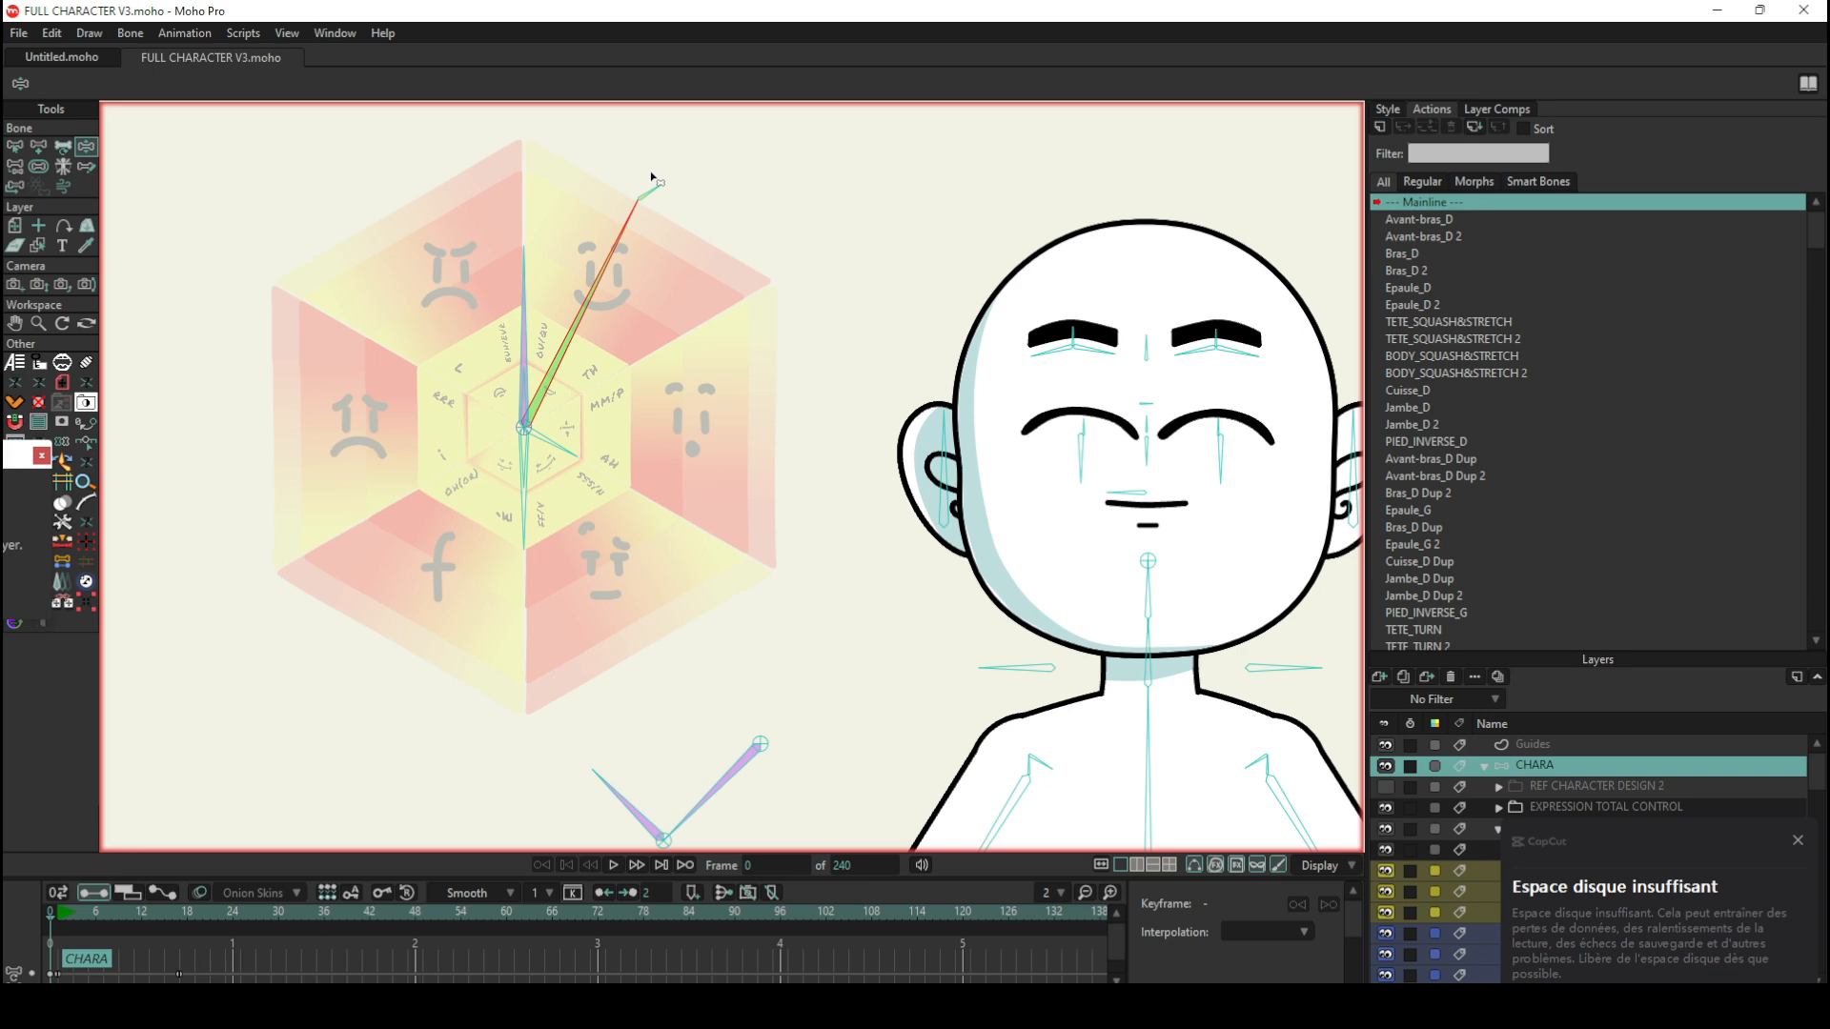
left_click_drag(653, 178, 539, 176)
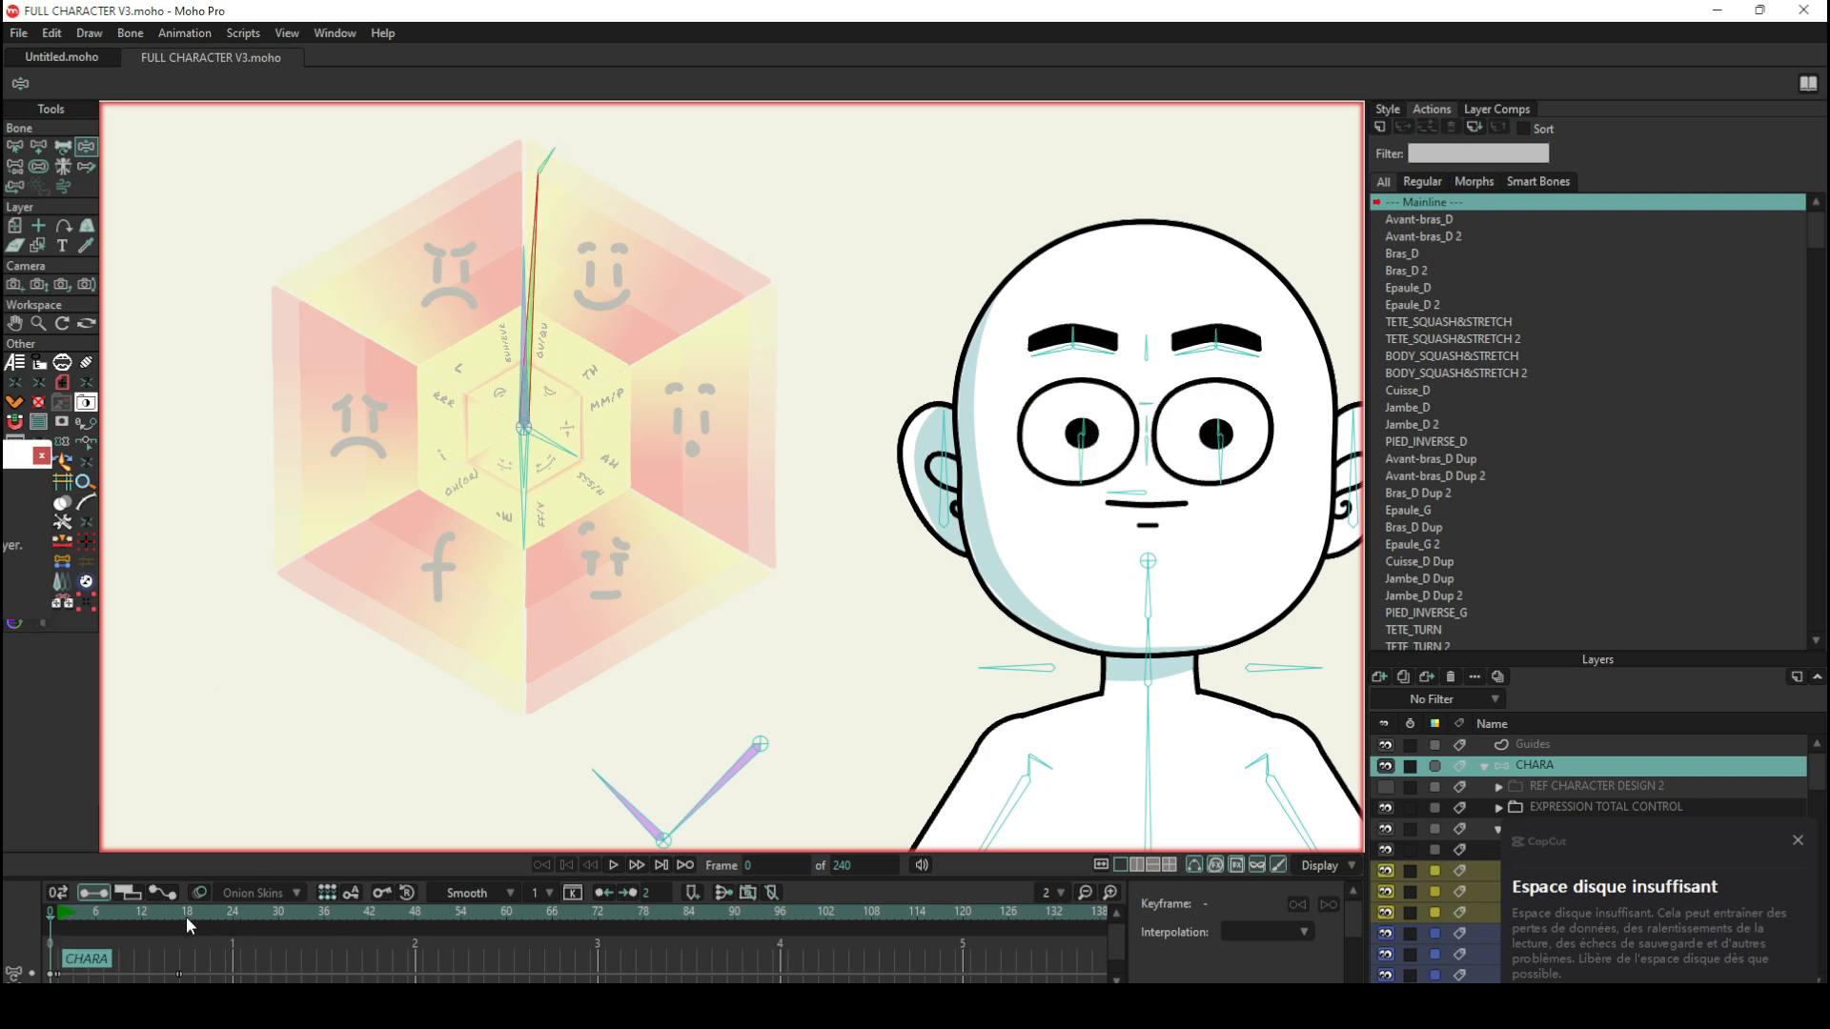
Step: Pose the wheel's long bone slightly towards the happy face at frame 26 and onto the sad face at frame 37
left_click_drag(186, 917, 248, 913)
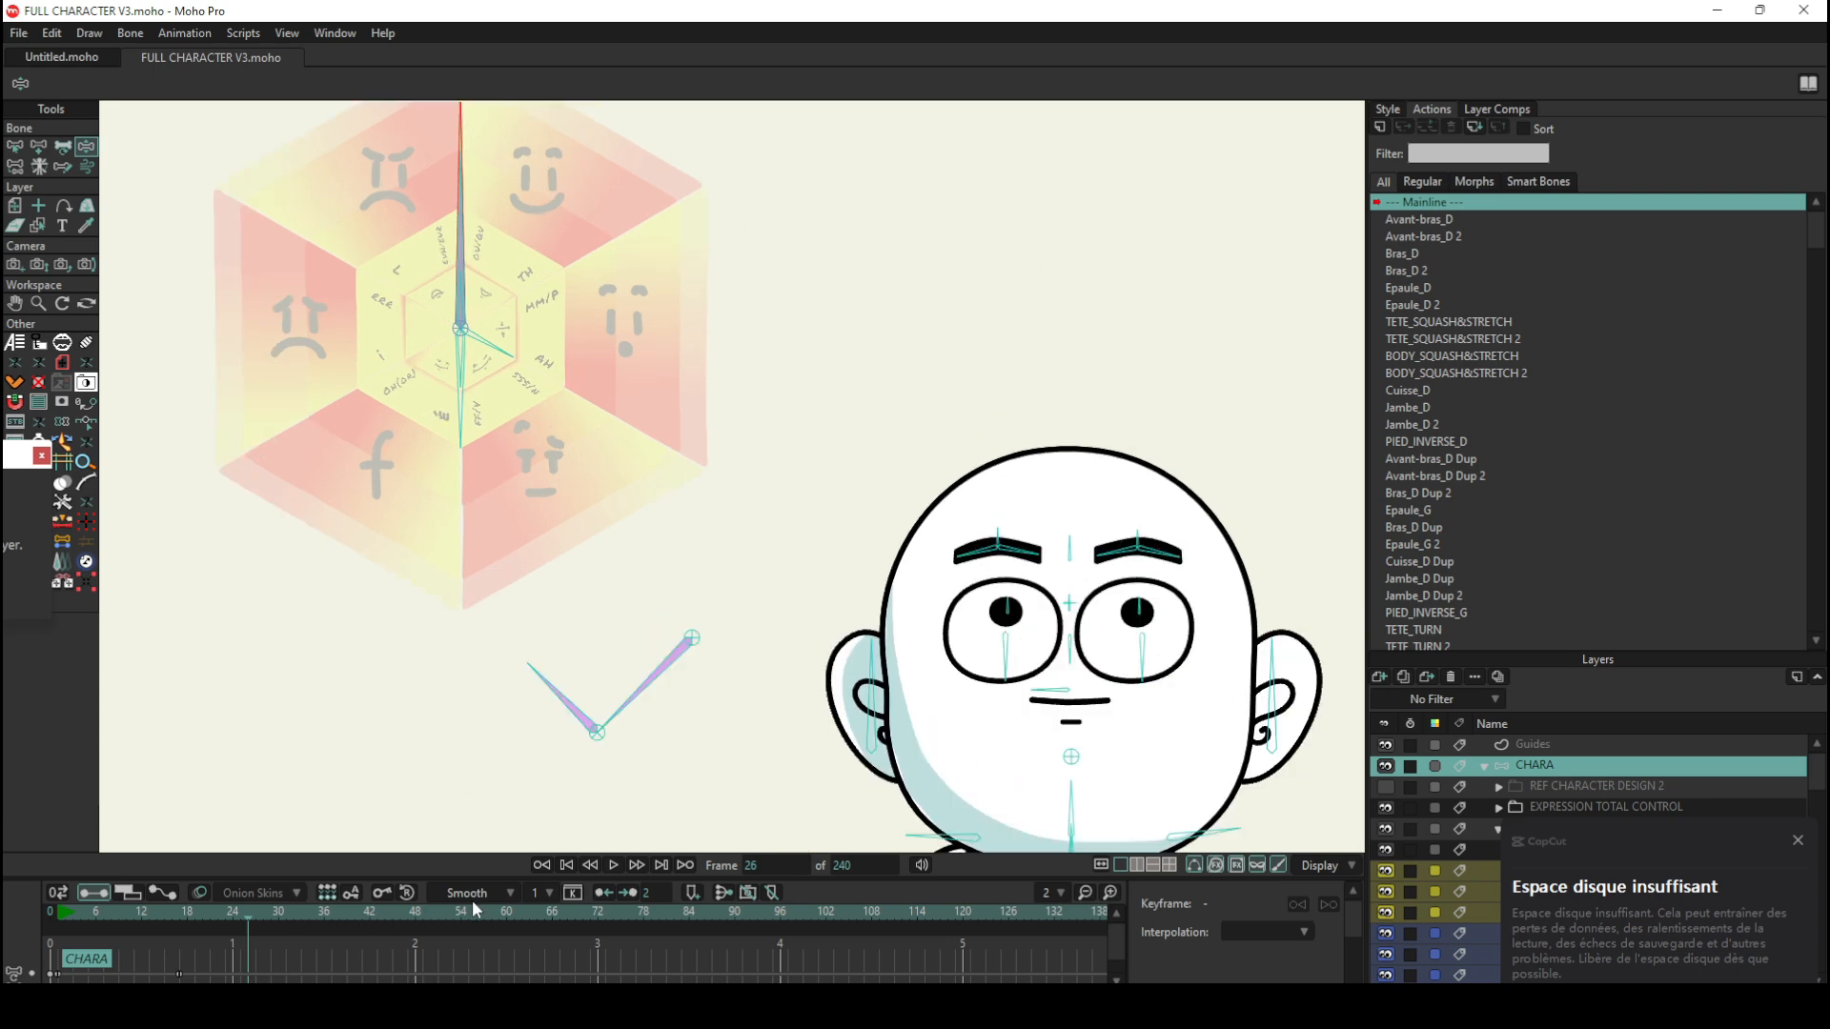
left_click_drag(467, 135, 505, 136)
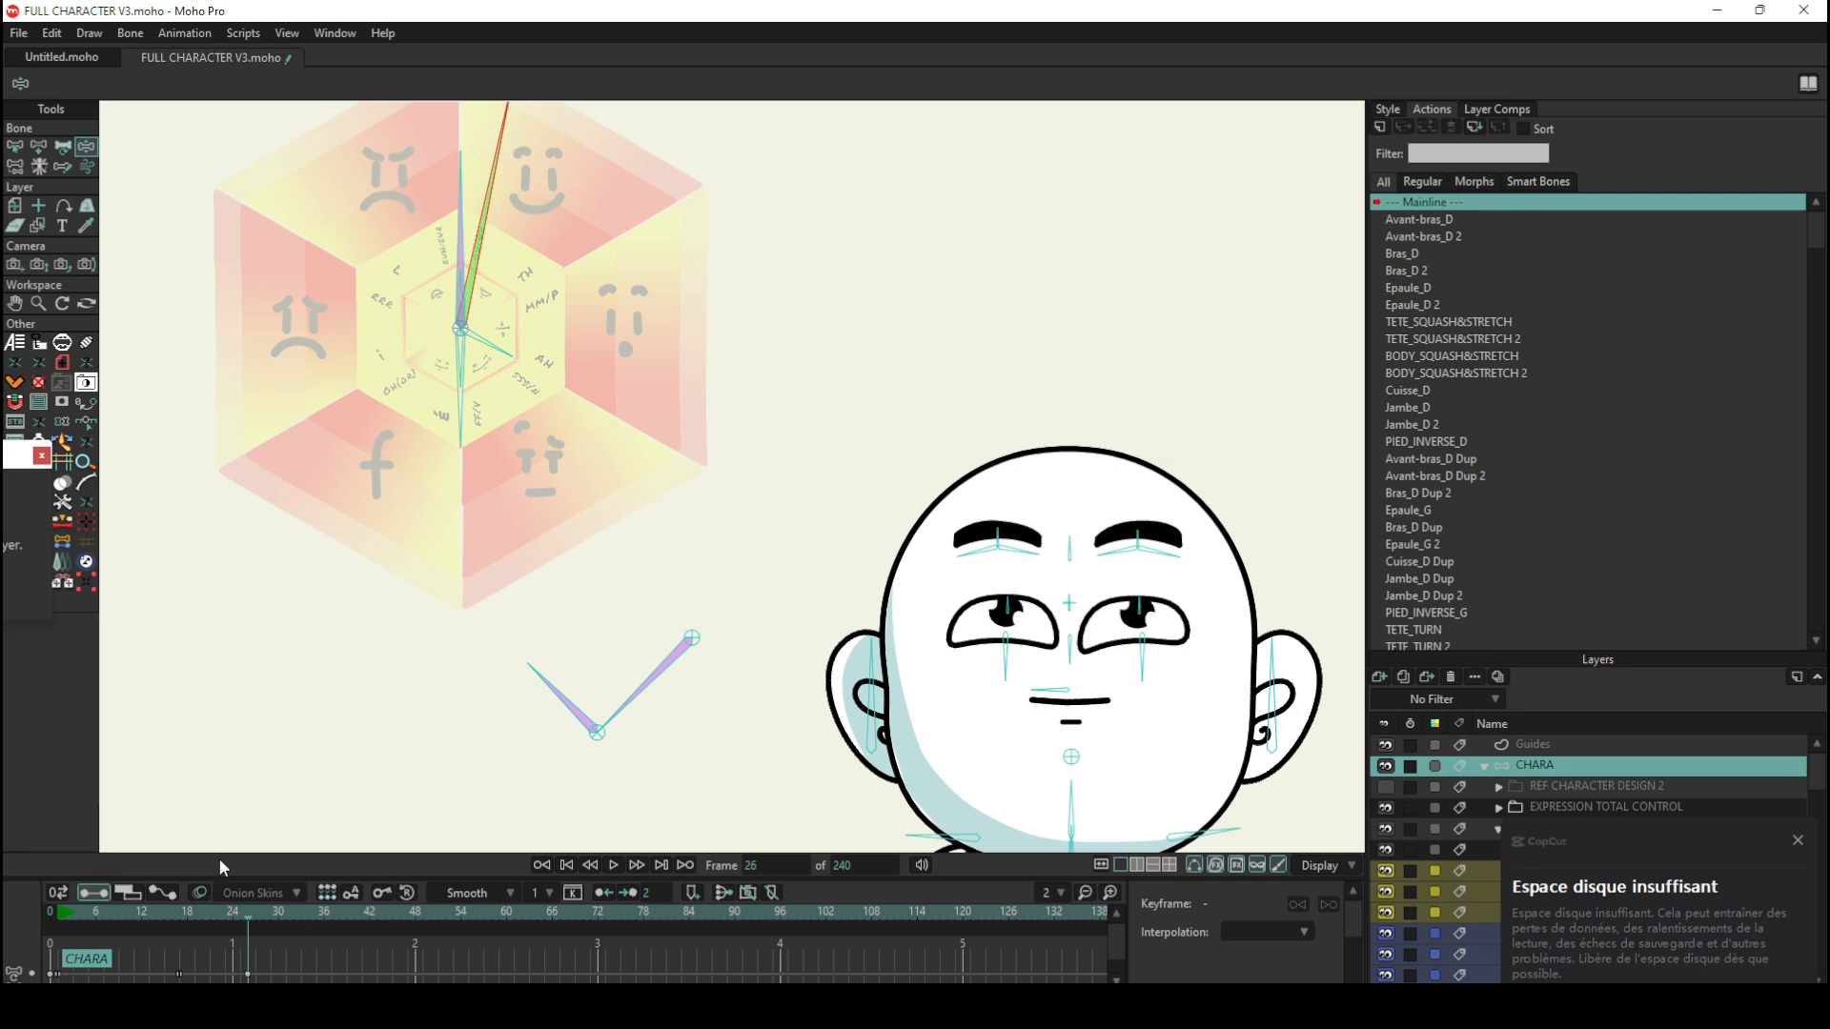
left_click(333, 916)
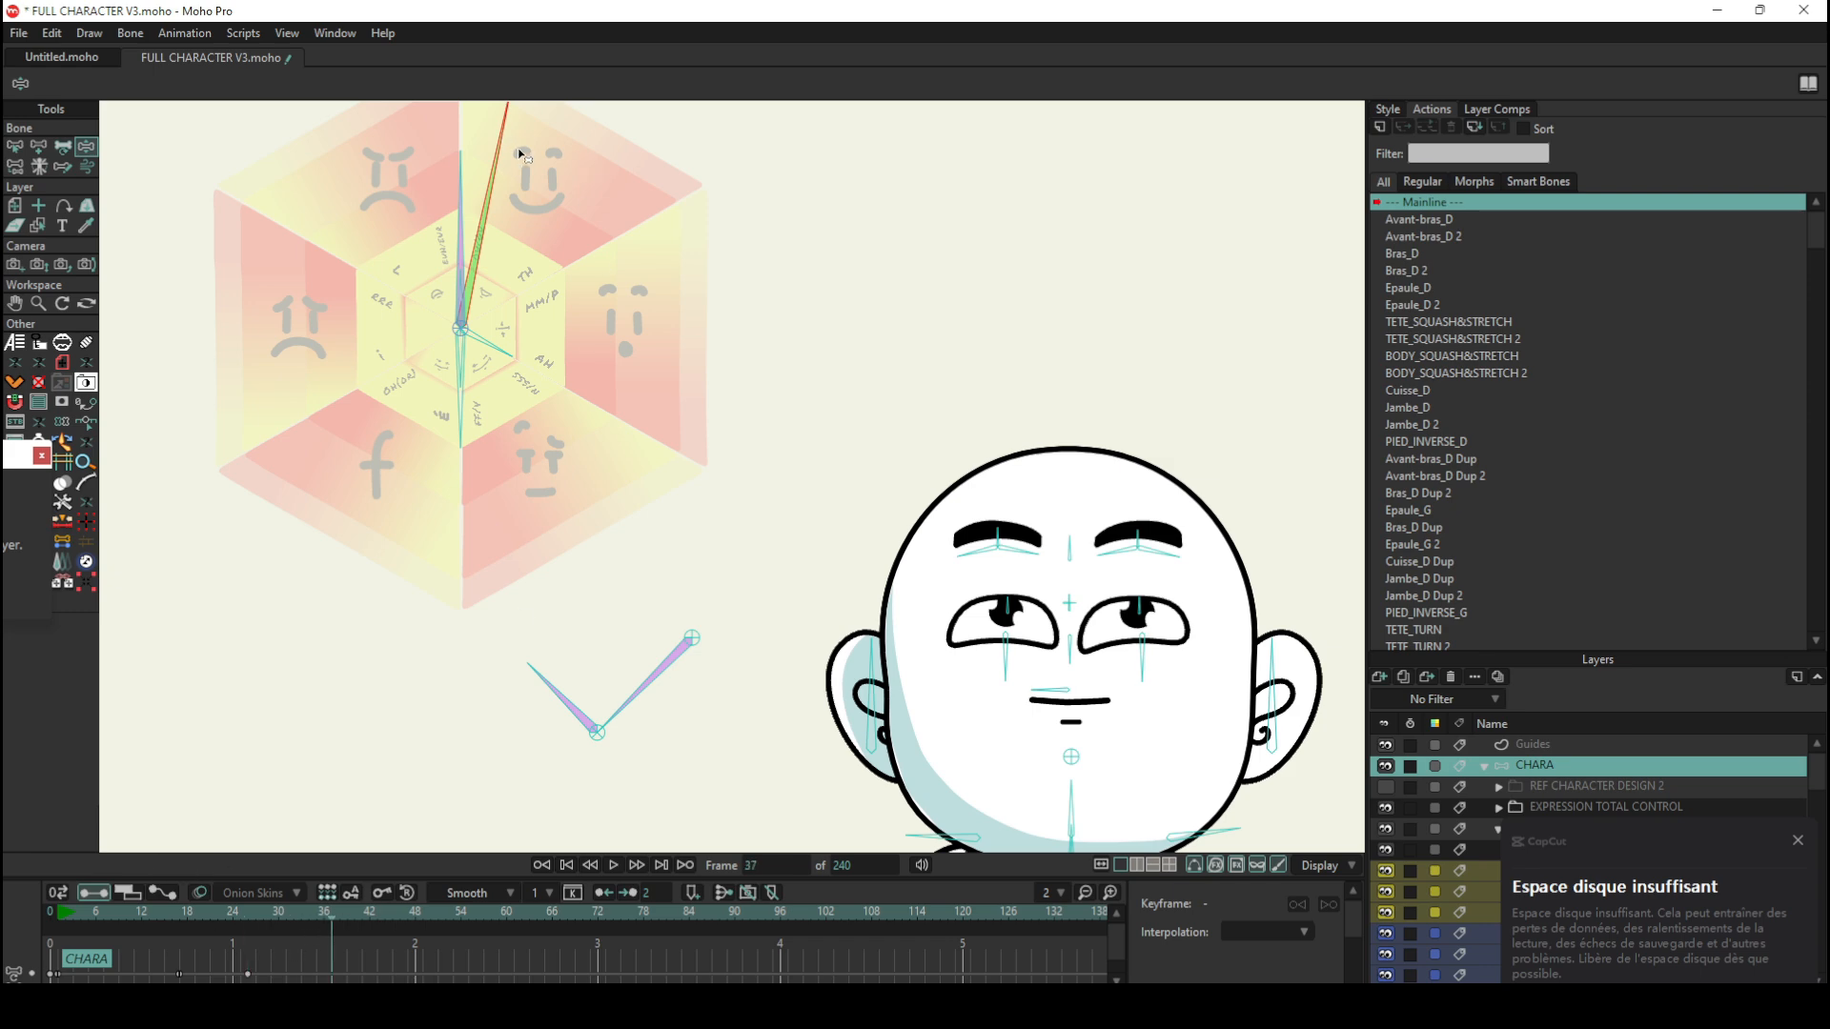
left_click_drag(518, 146, 218, 368)
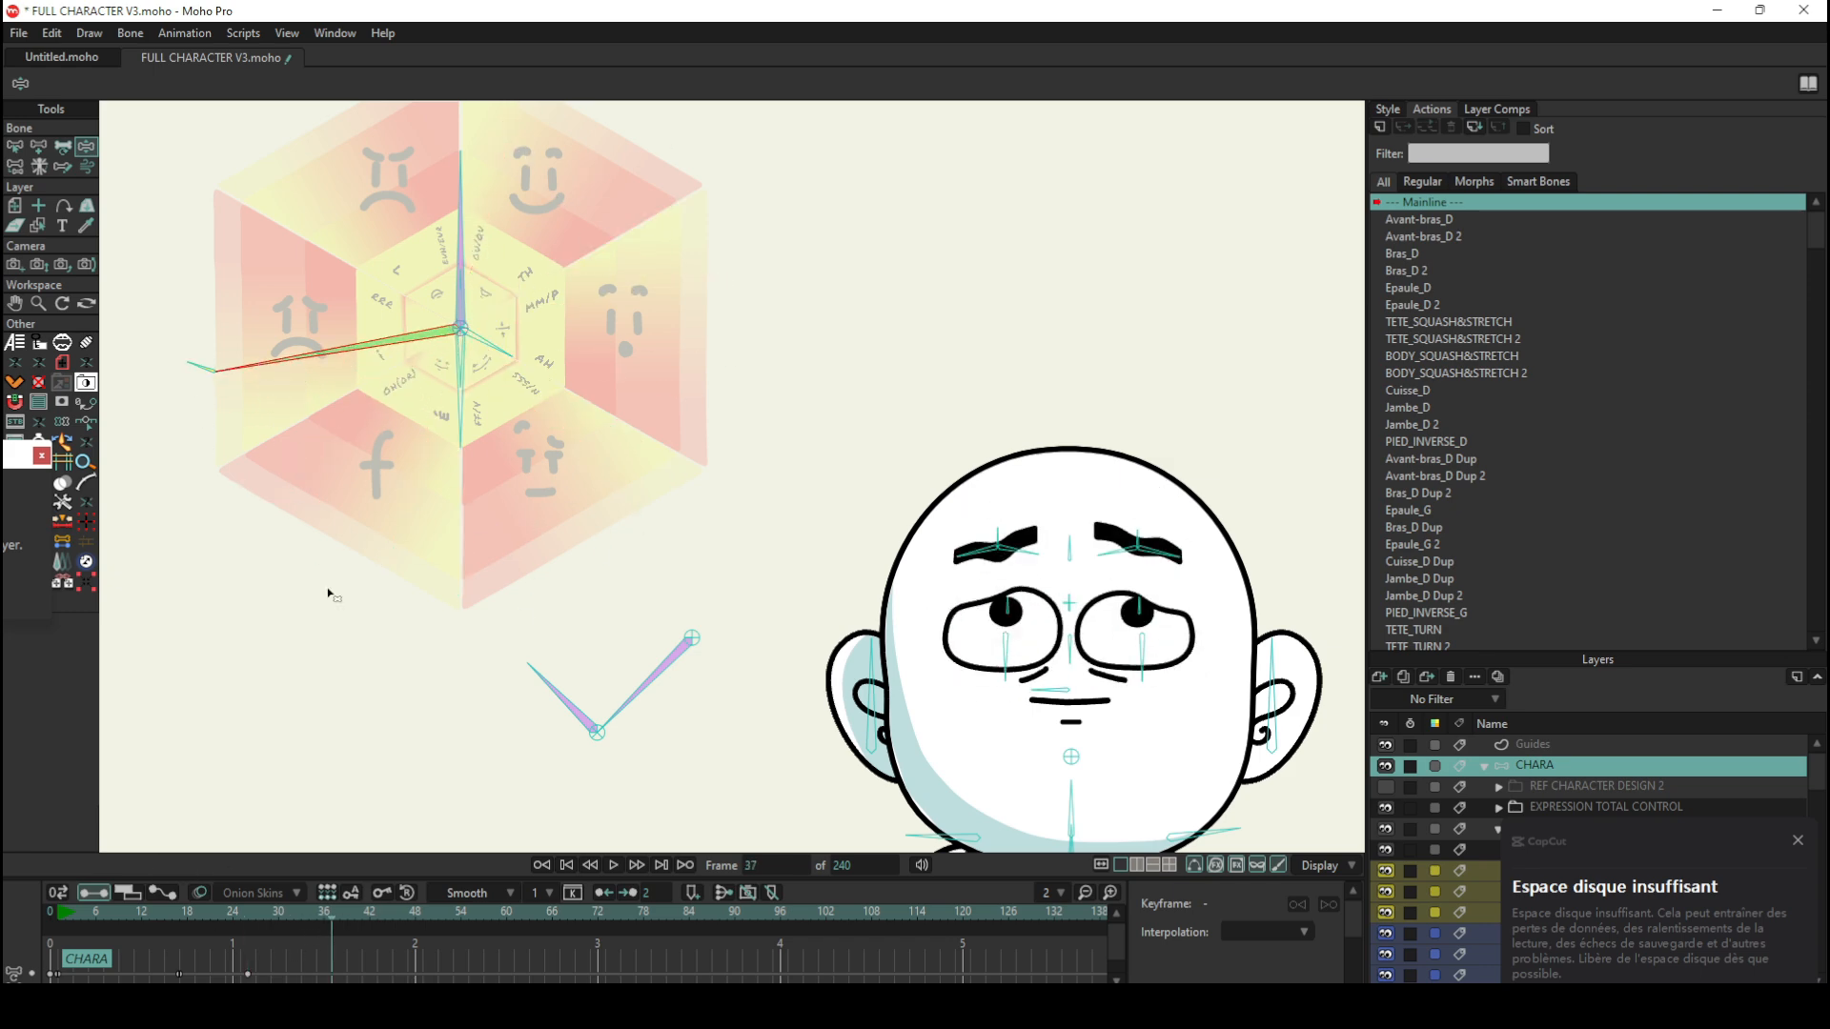
Step: Set the interpolation of the bone keyframes at frames 26 and 37 to Step and scrub through the expression change
left_click_drag(328, 912, 230, 917)
left_click_drag(366, 980, 225, 952)
left_click(477, 896)
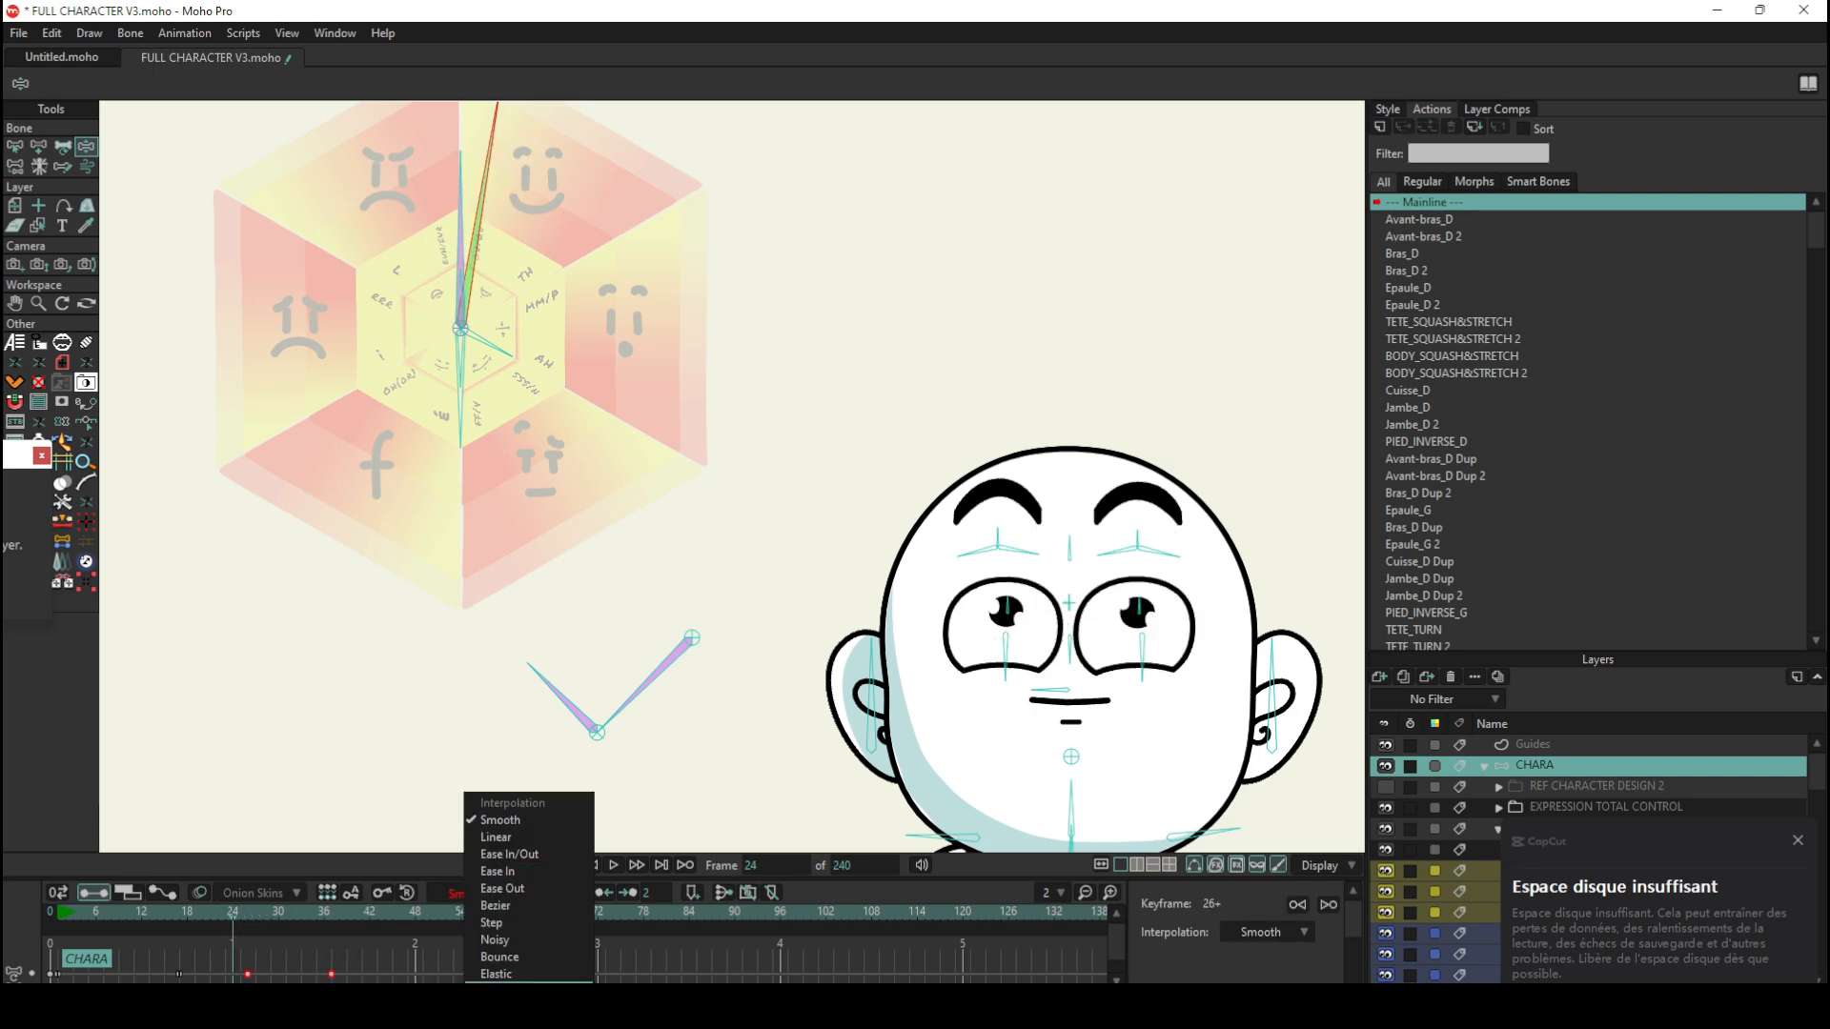
left_click(374, 963)
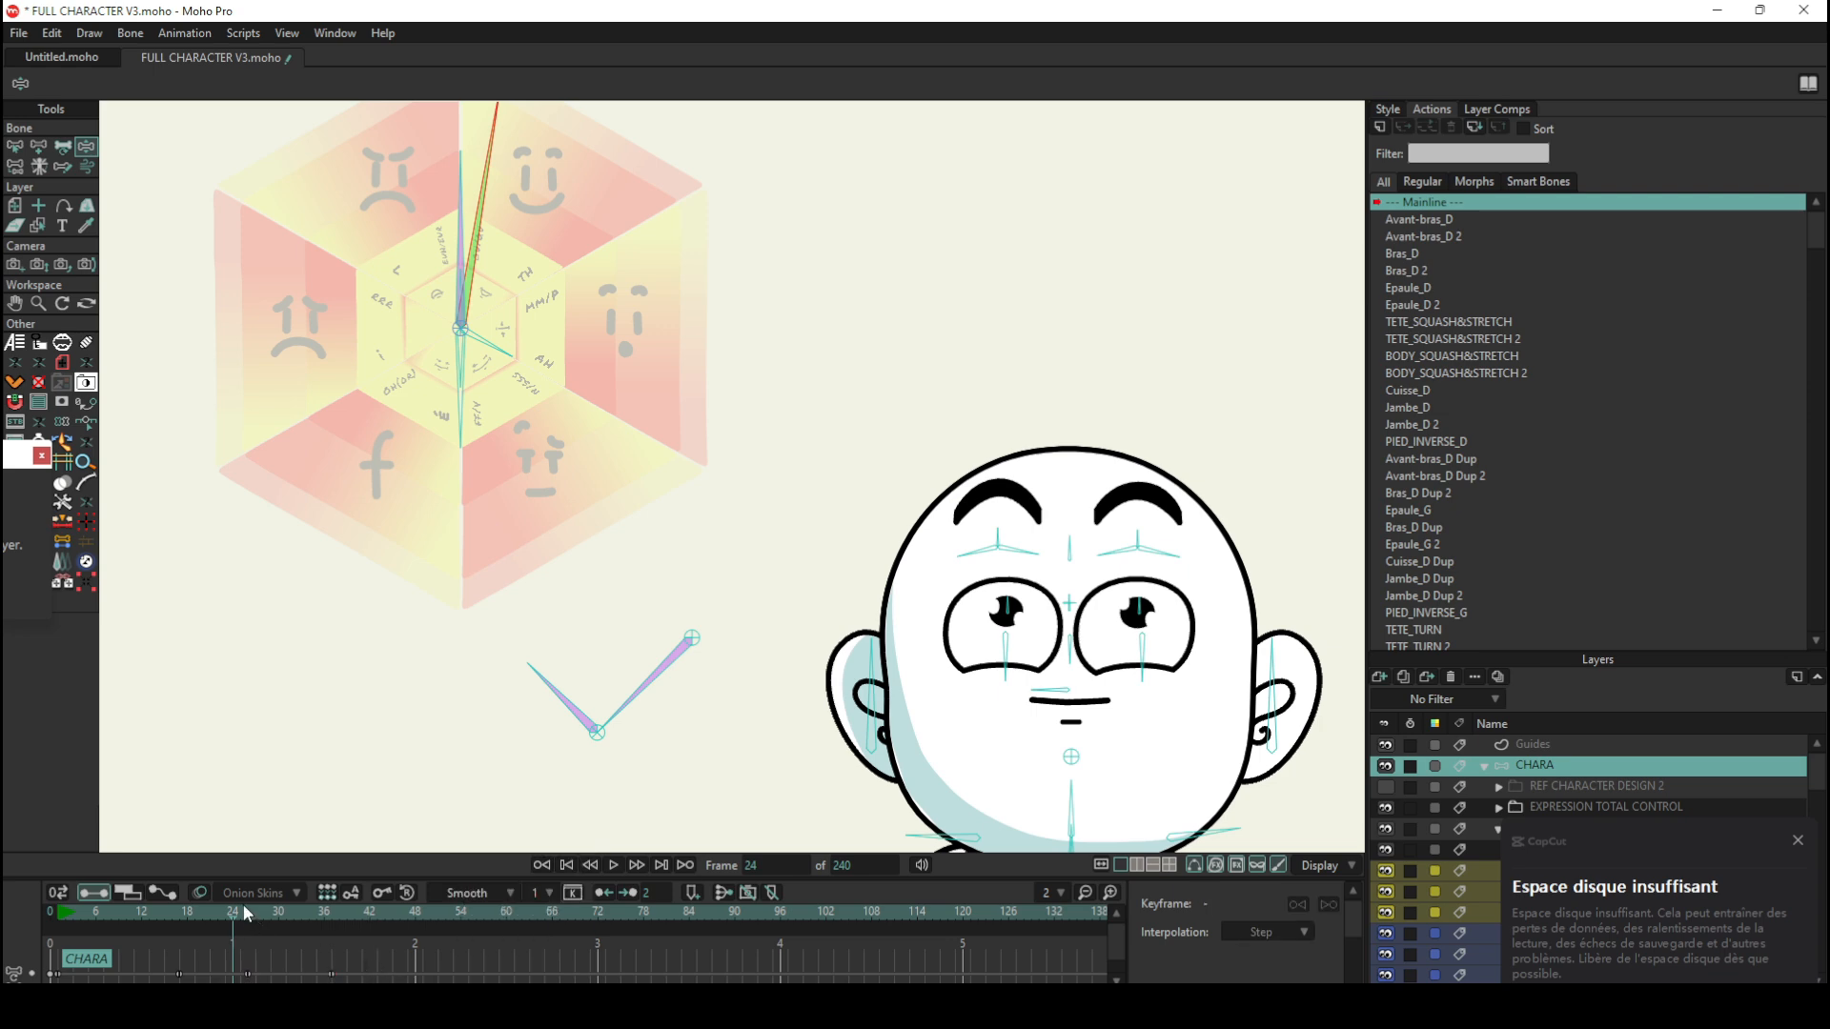
left_click_drag(242, 910, 334, 925)
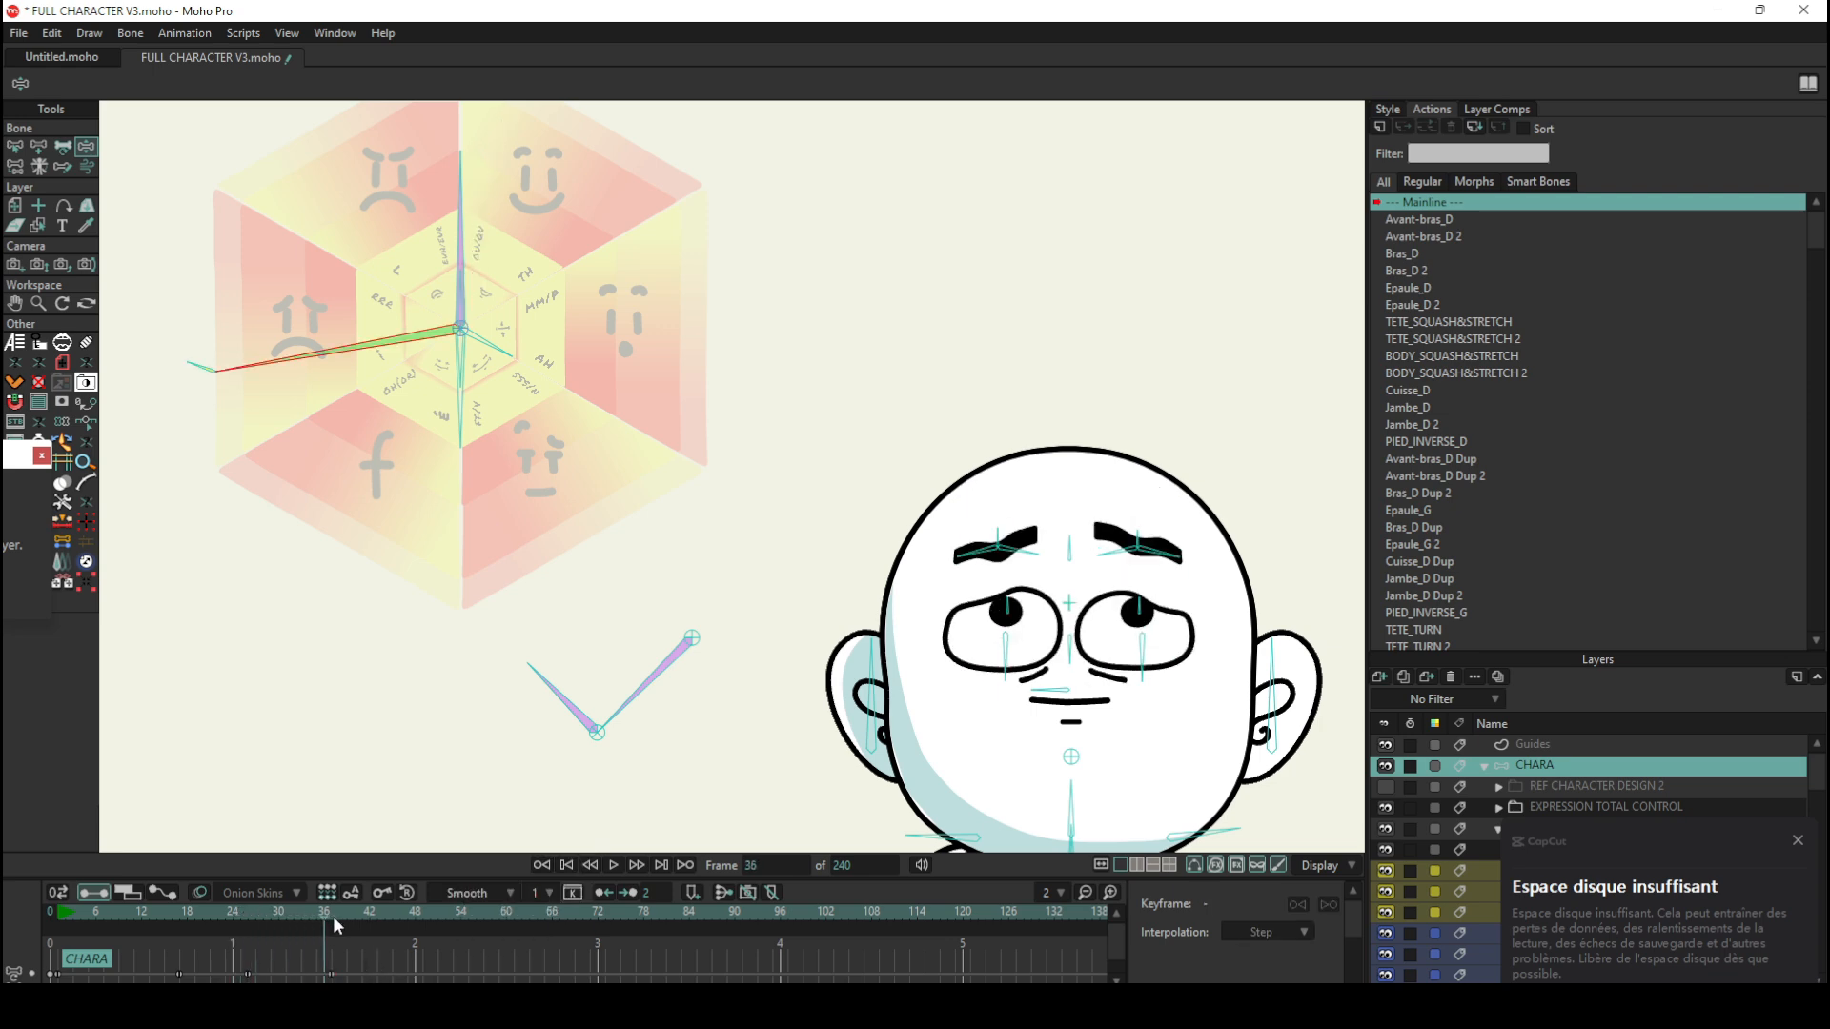
scroll(478, 371, "down", 6)
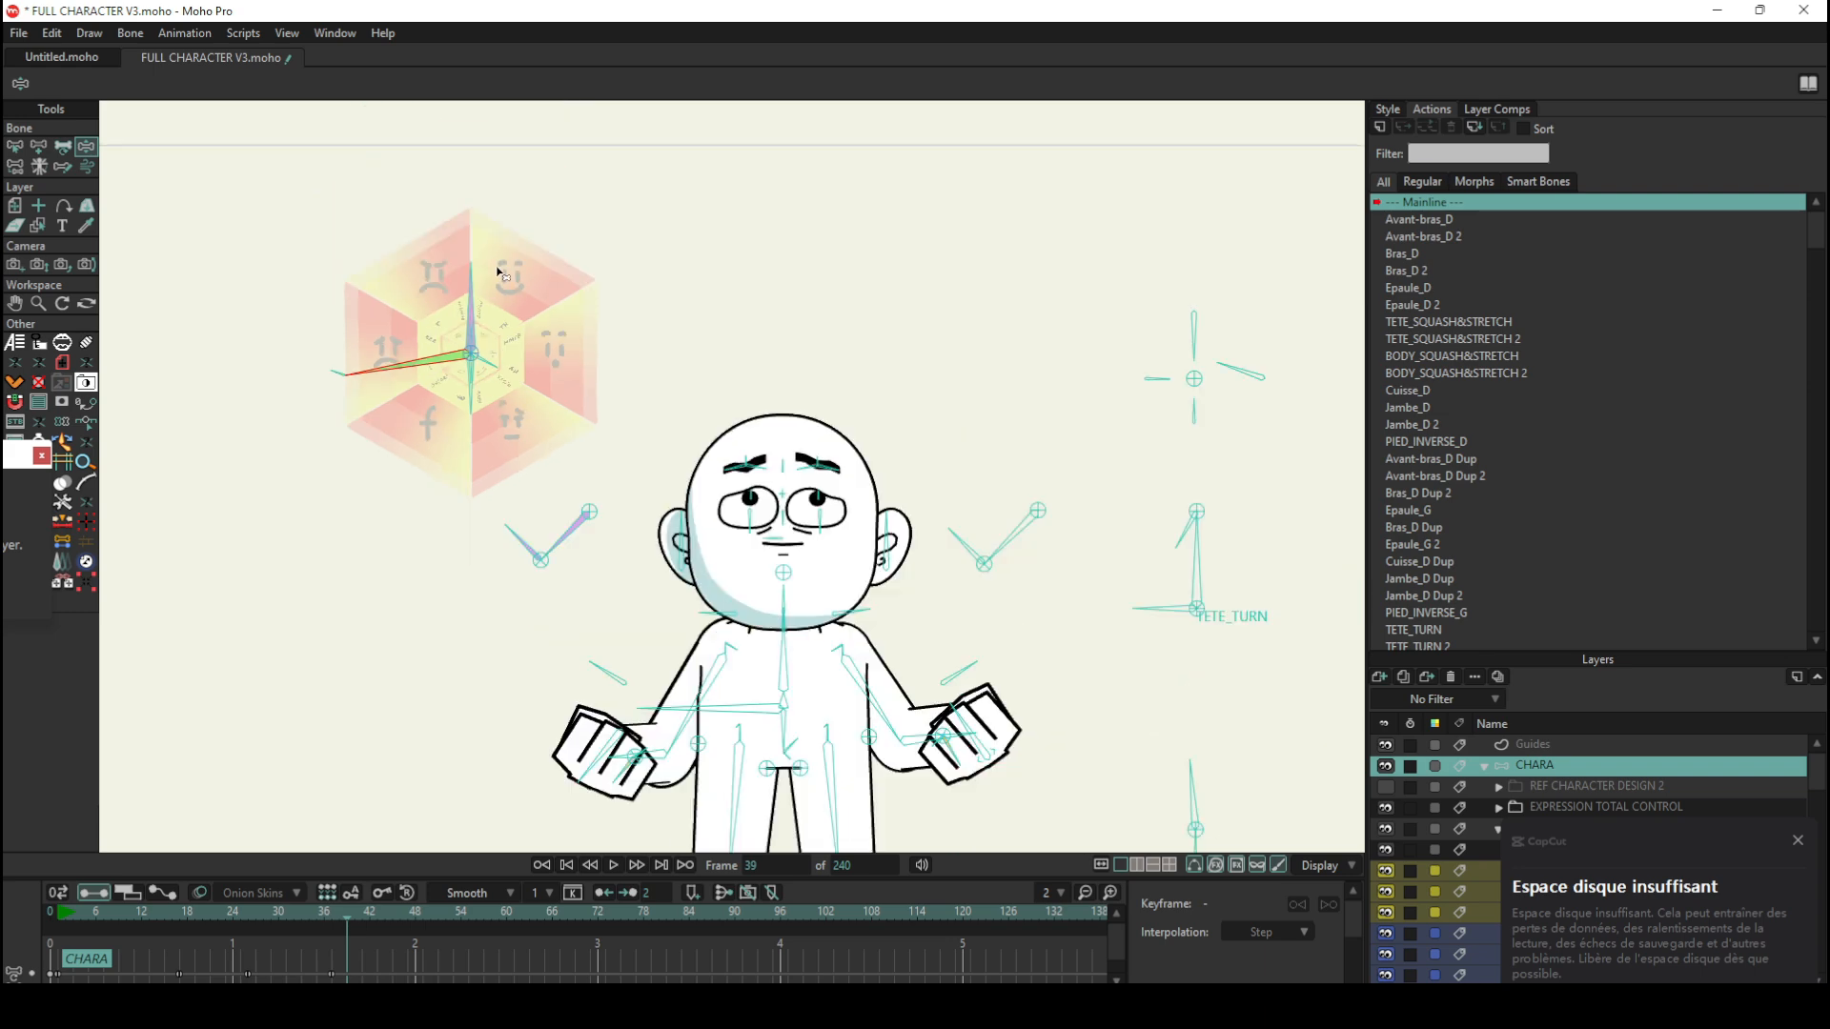
scroll(483, 252, "up", 5)
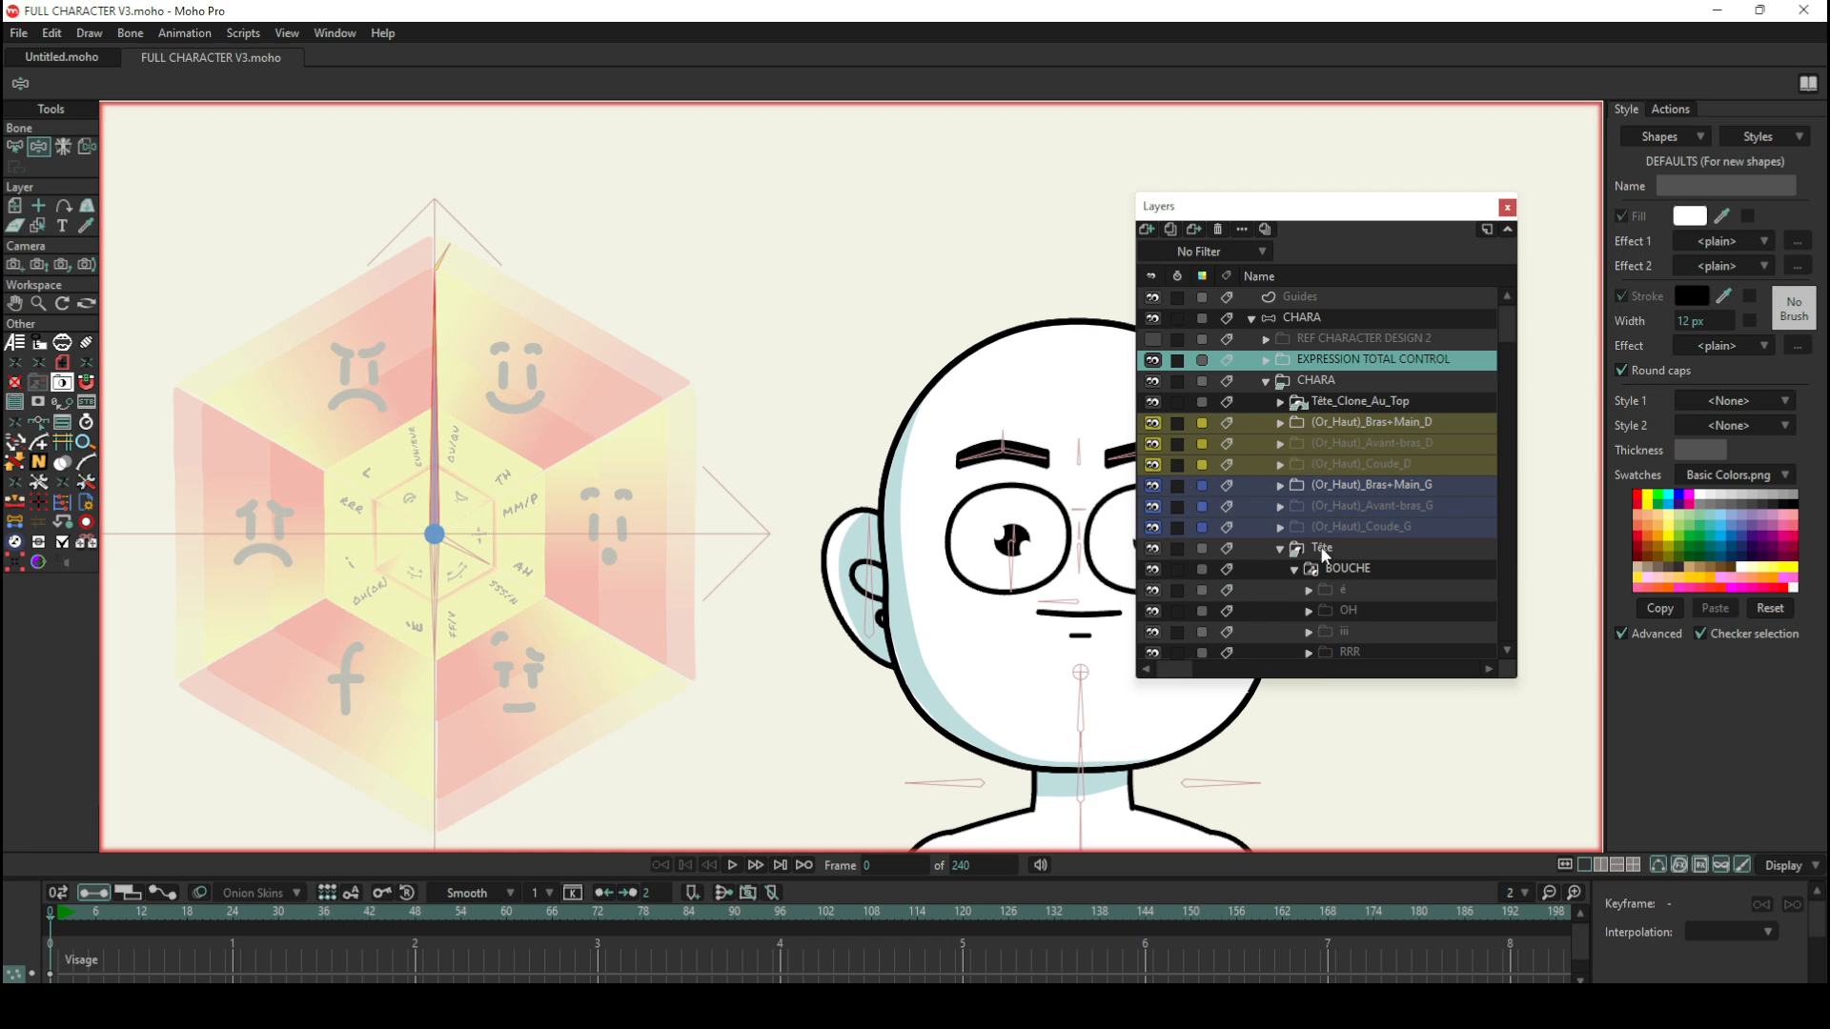
Step: Show the list of actions belonging to the Tête layer
left_click(1676, 110)
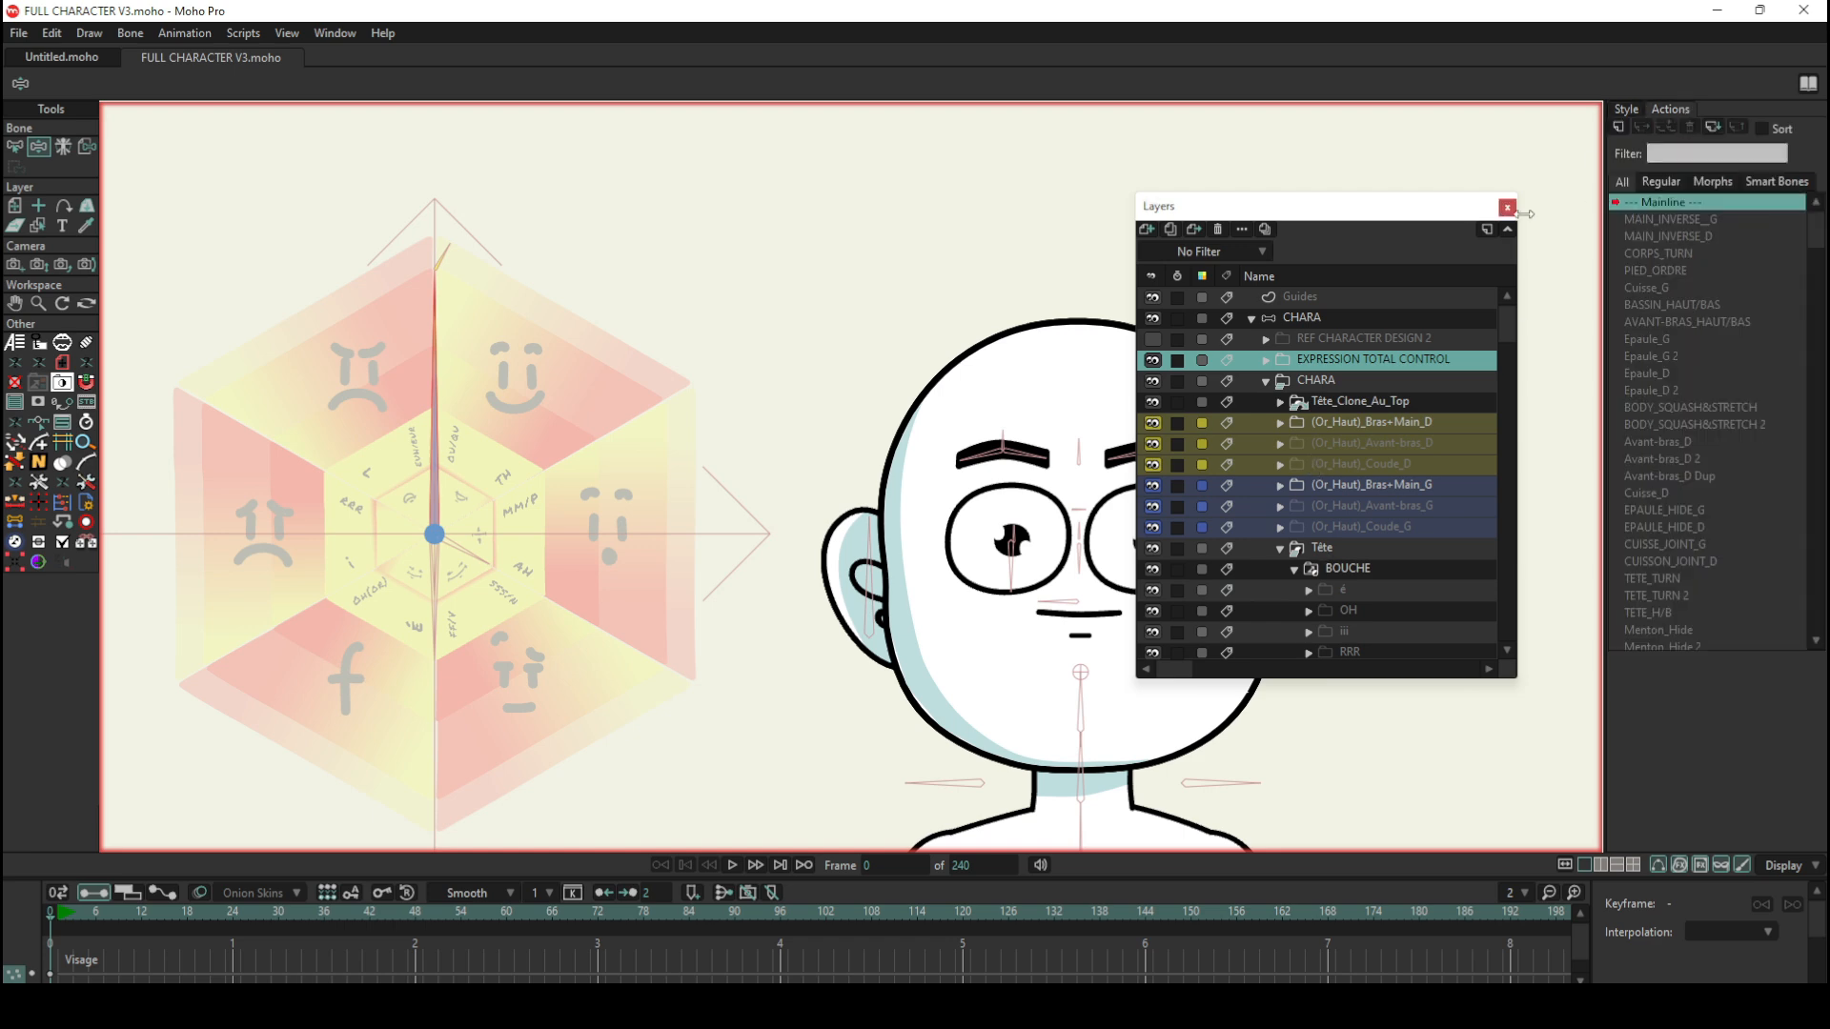
left_click(1315, 547)
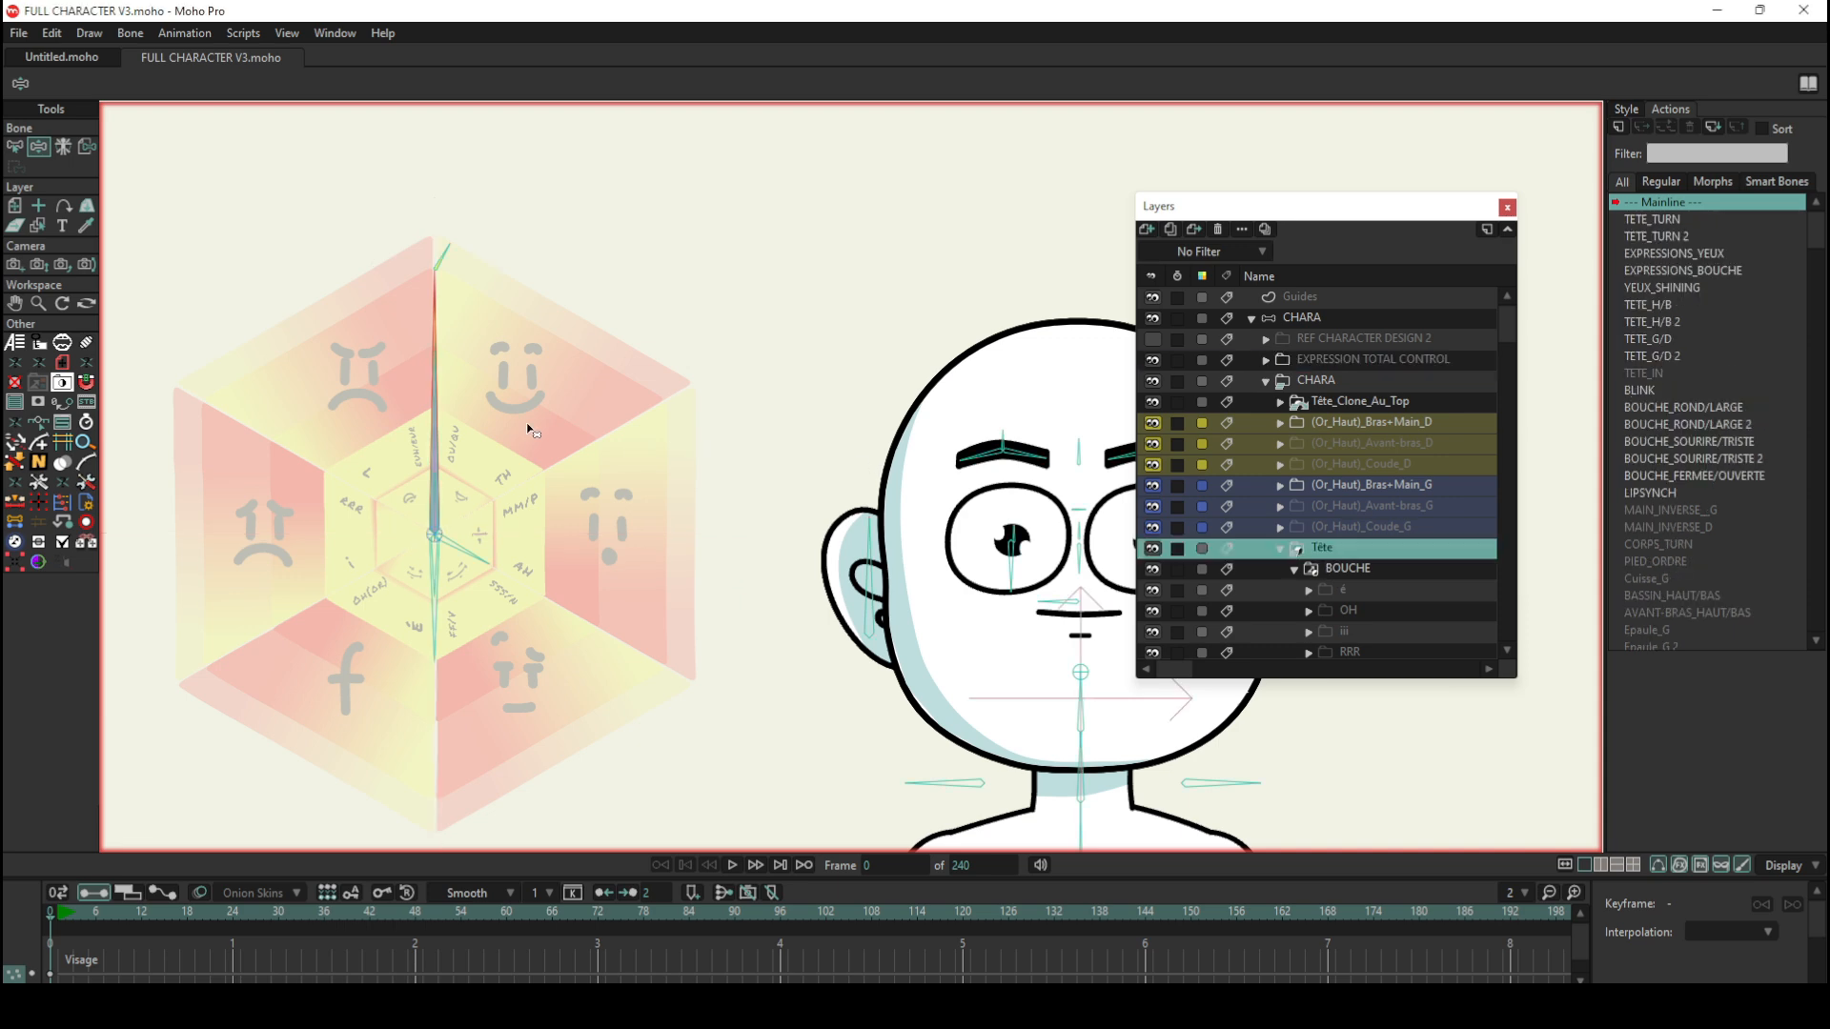
scroll(526, 430, "down", 5)
scroll(491, 455, "up", 5)
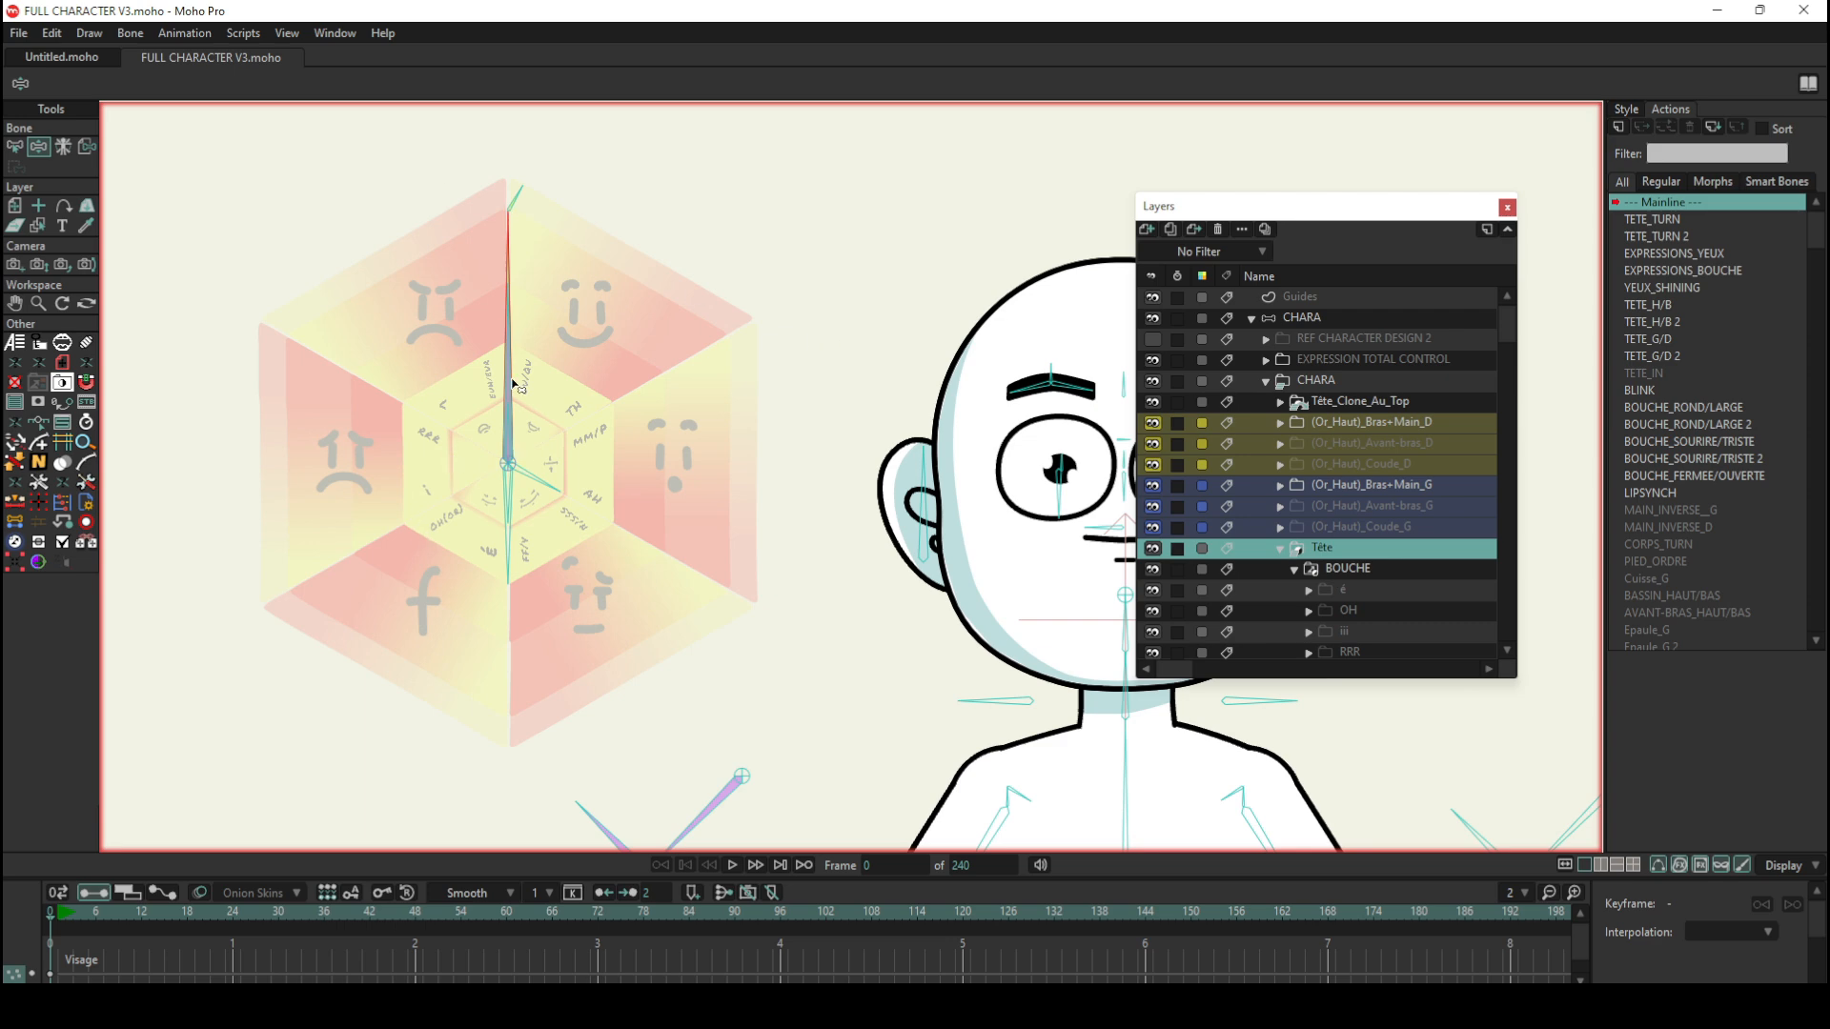
scroll(515, 245, "up", 2)
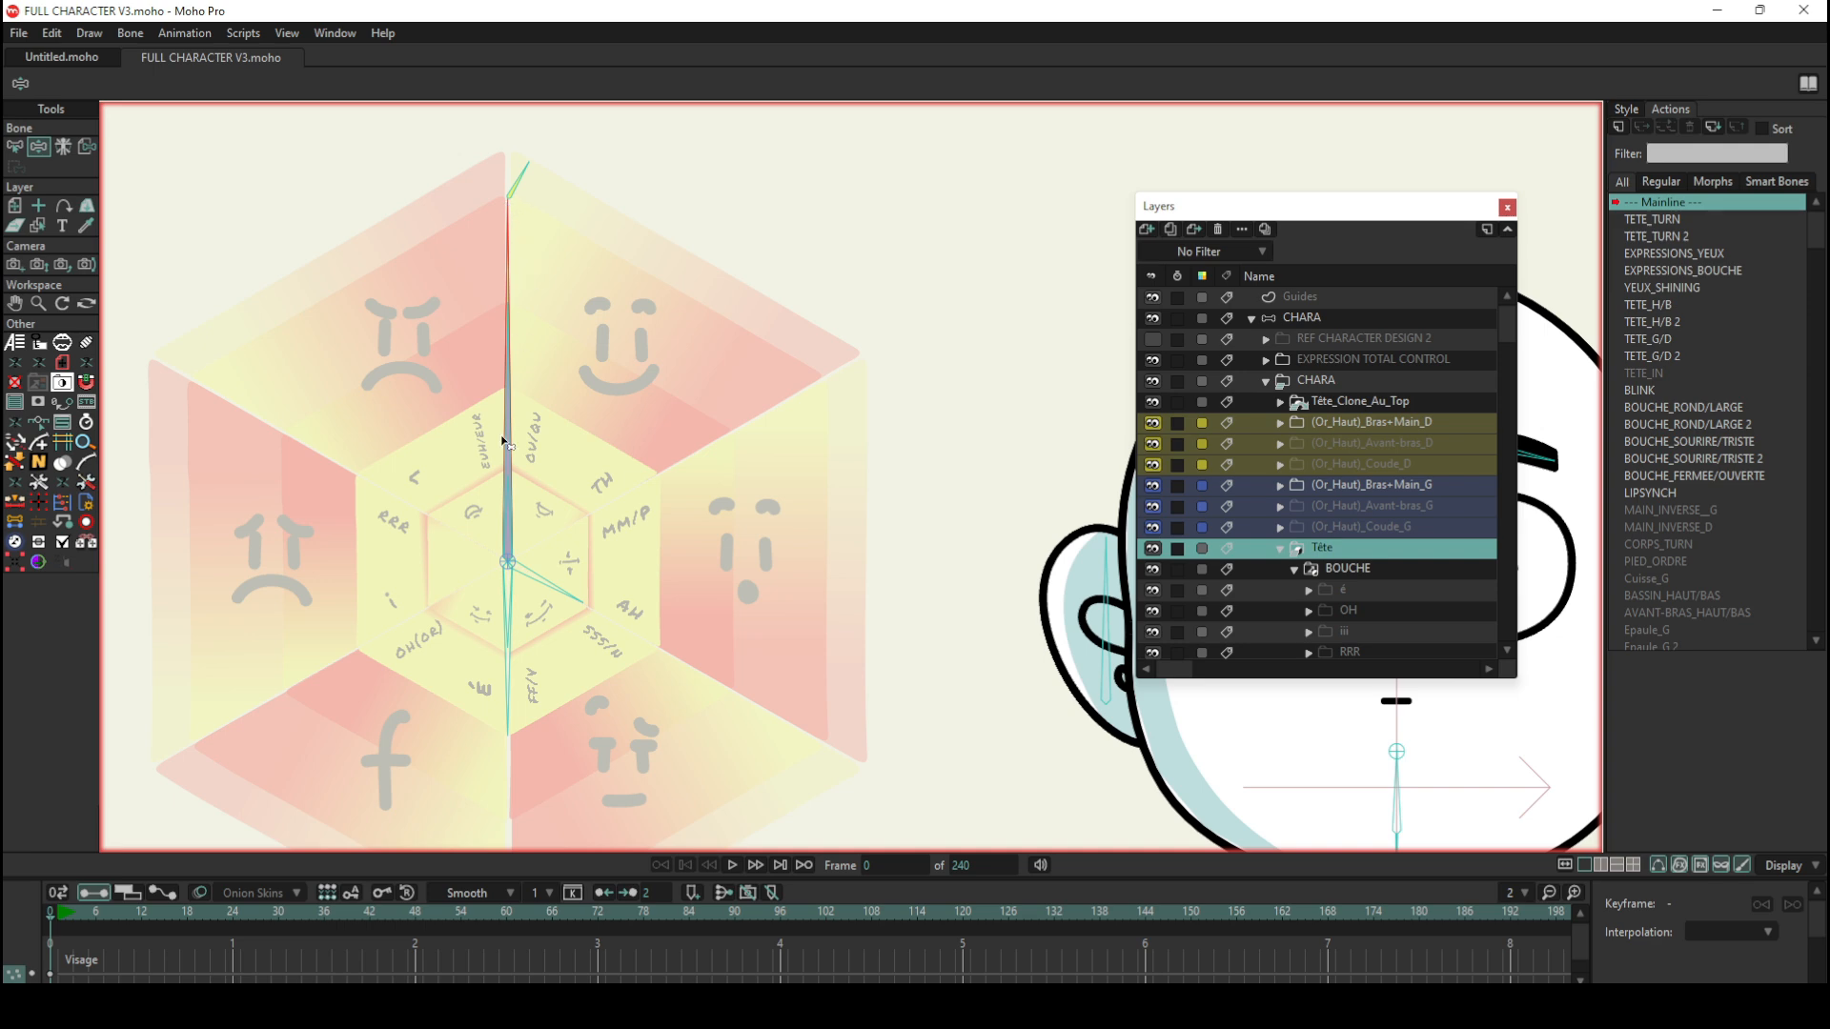
Step: Check the names of the two overlapping upright bones in the wheel with Select Bone
left_click(14, 146)
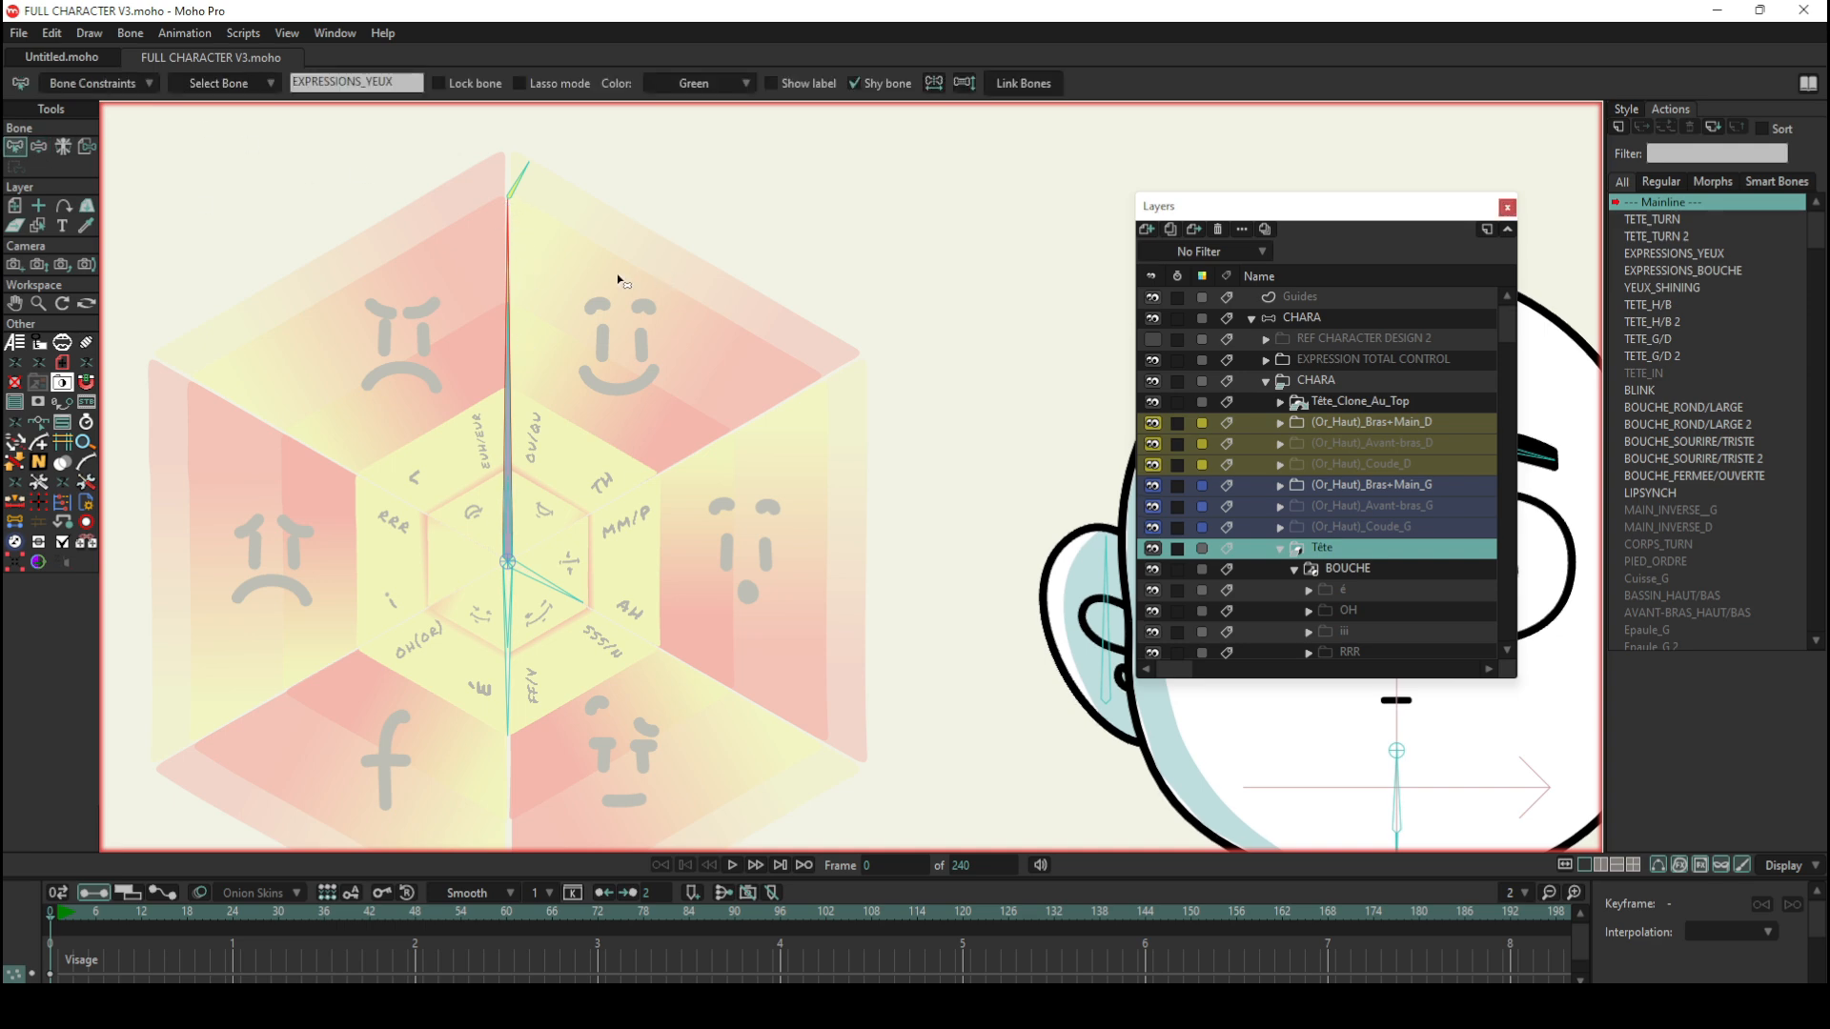
left_click(510, 377)
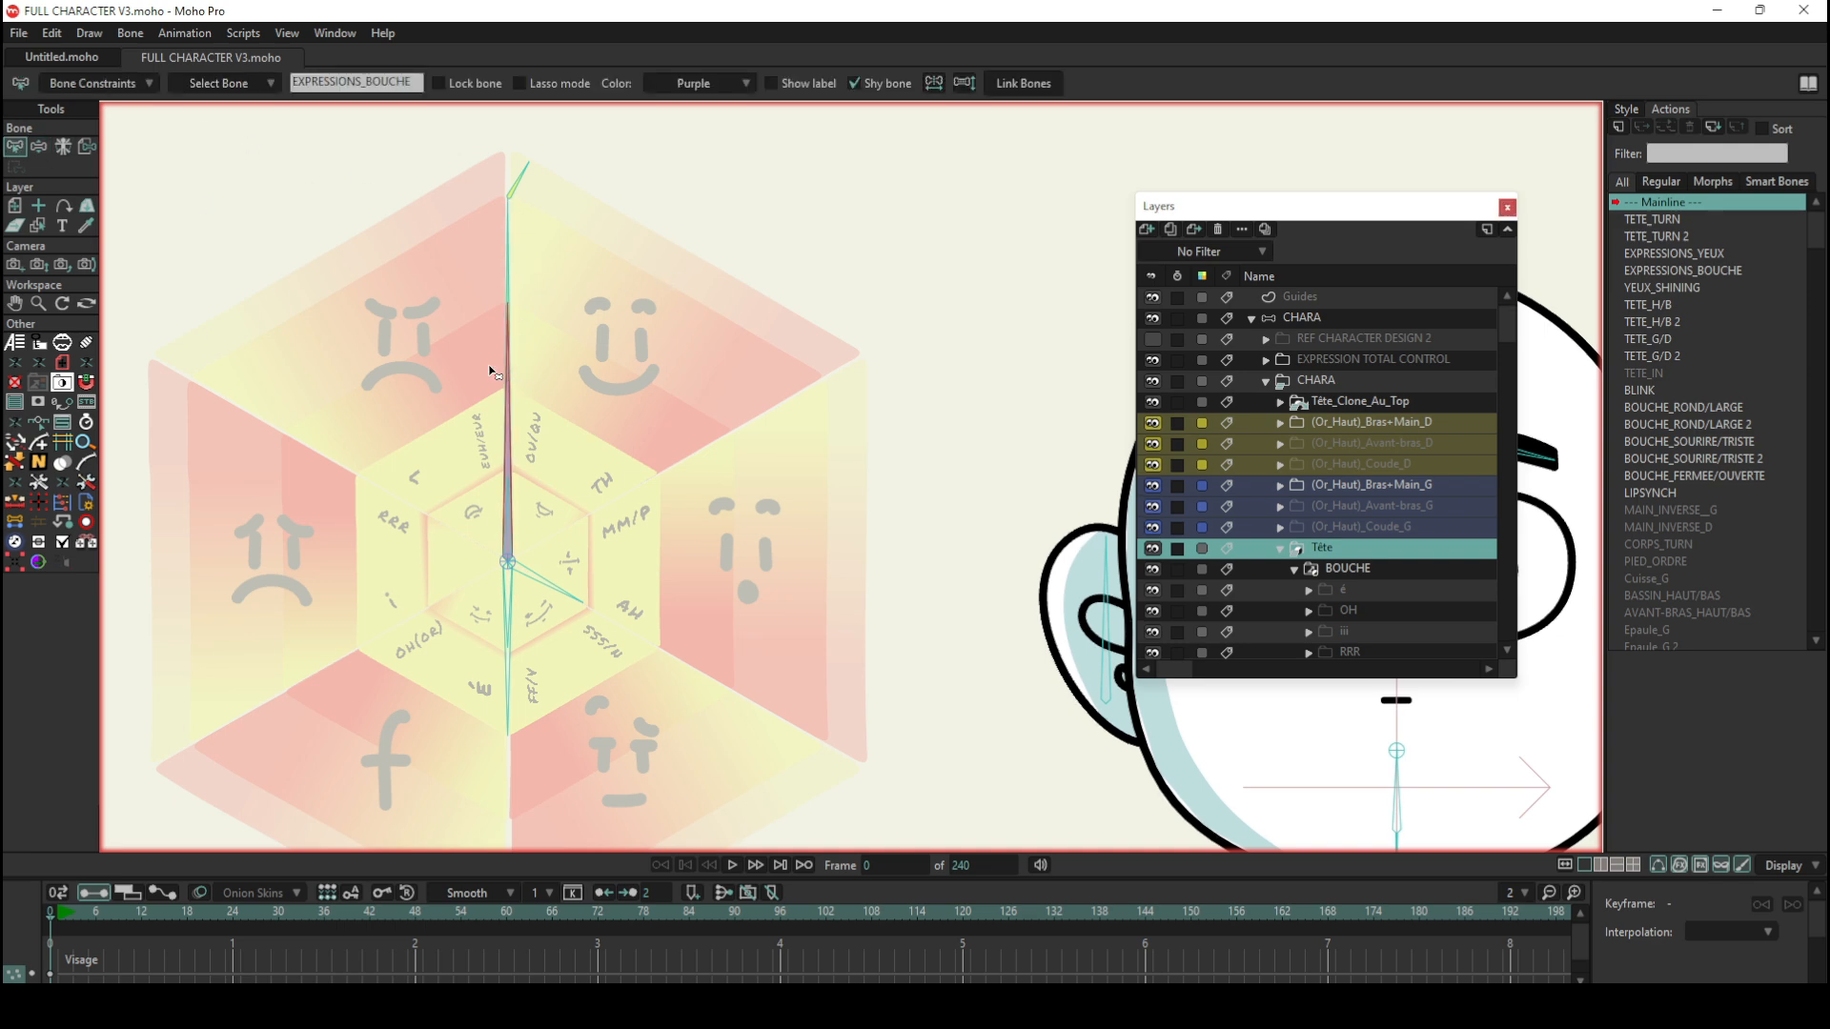
left_click(242, 254)
Step: Add a long vertical bone and a shorter unparented bone from the same base to the CHARA layer, between wheel and head
scroll(648, 350, "down", 5)
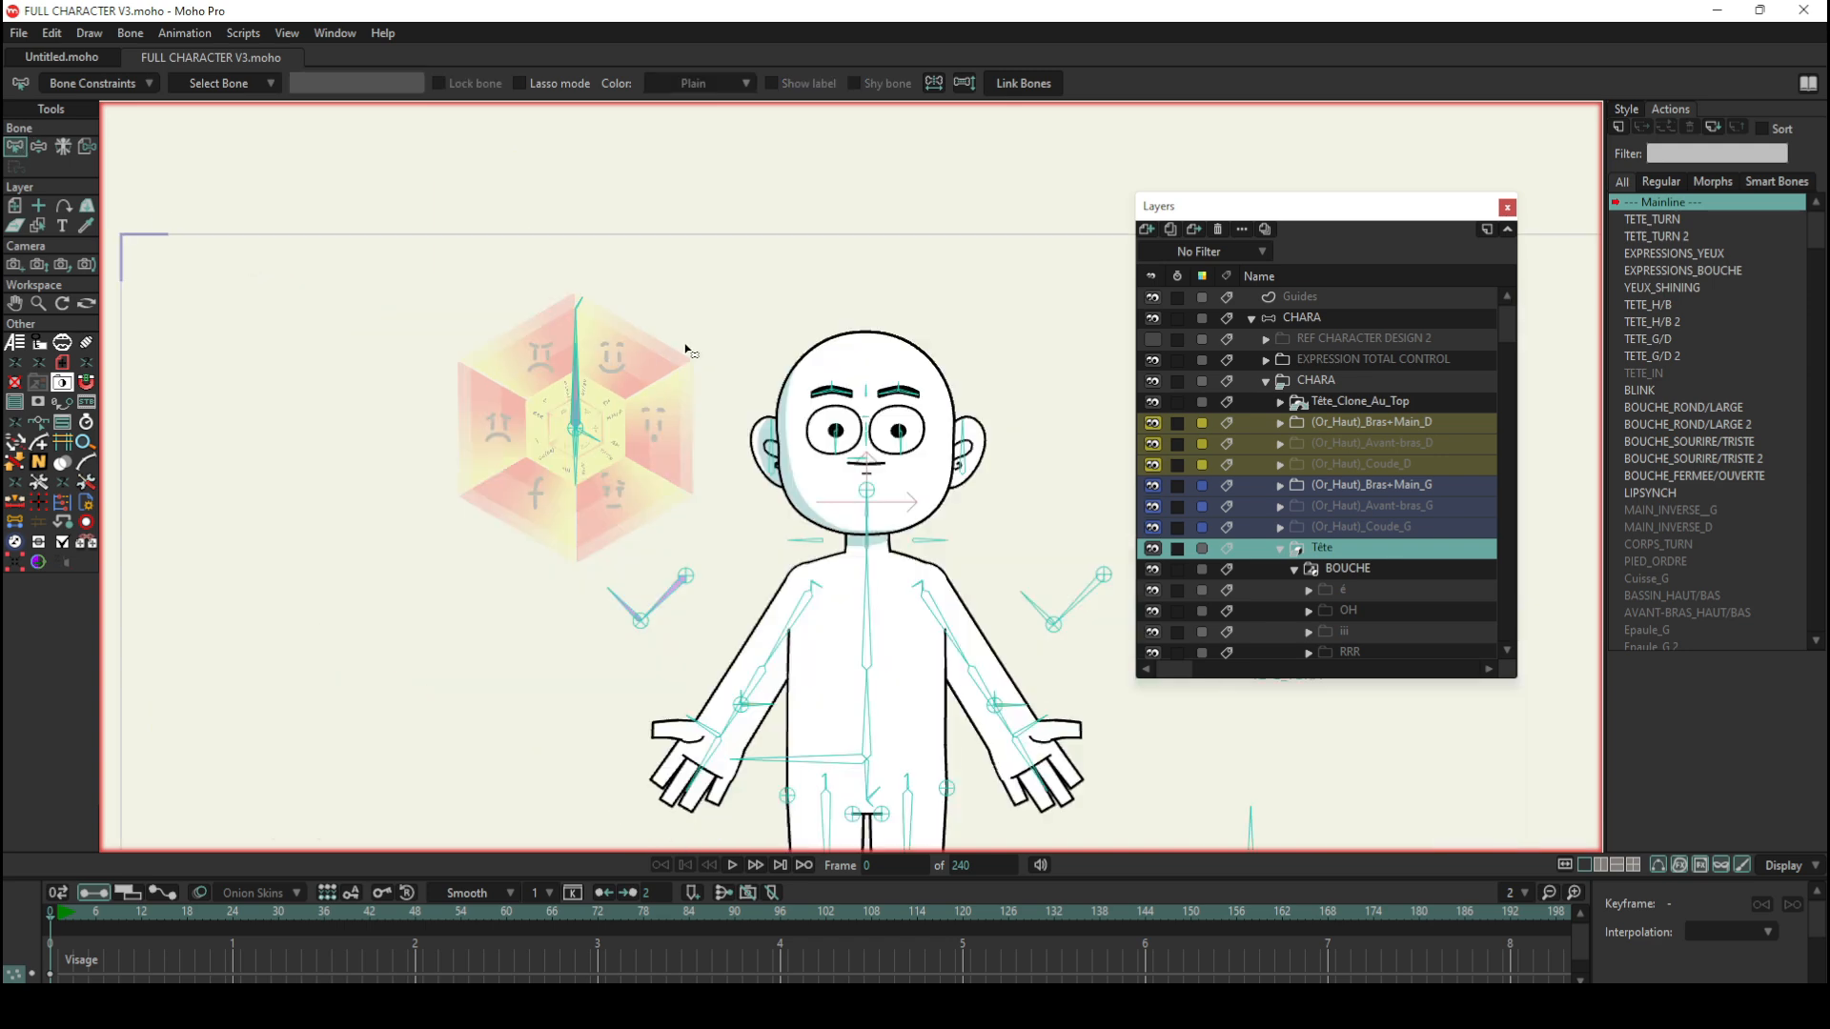
scroll(734, 289, "up", 2)
scroll(717, 297, "up", 1)
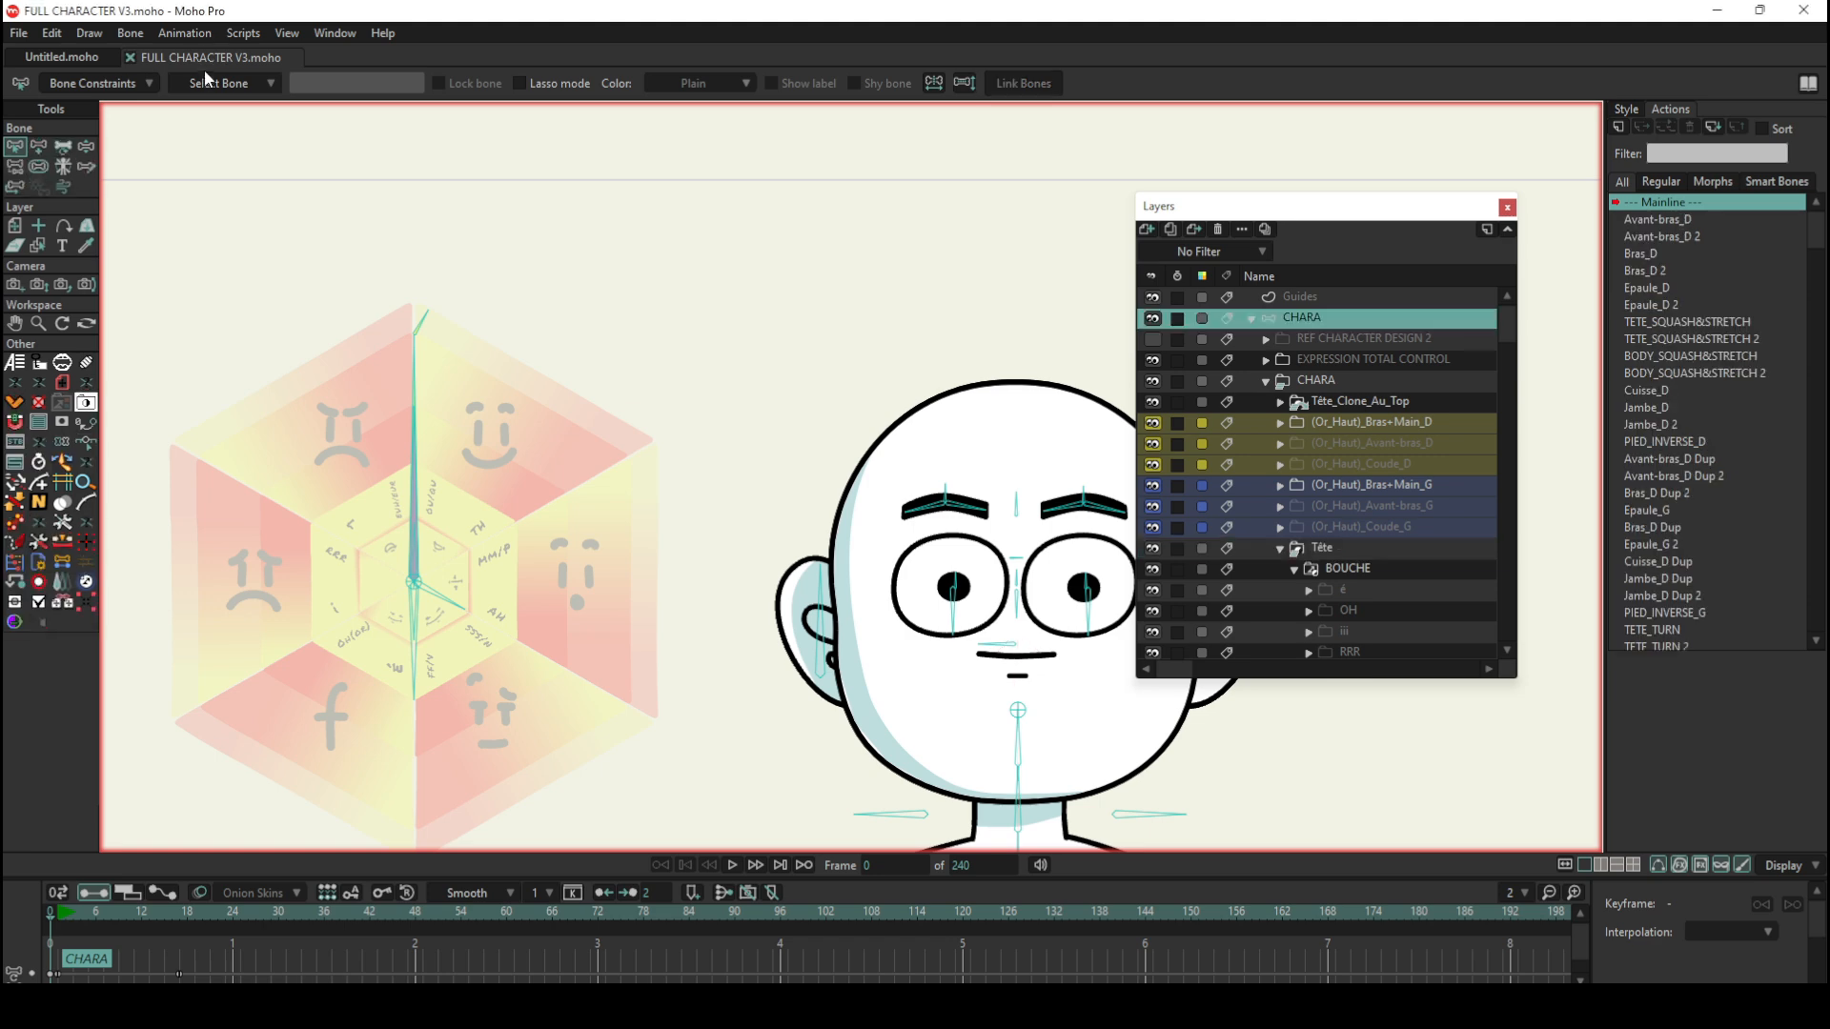
left_click(42, 146)
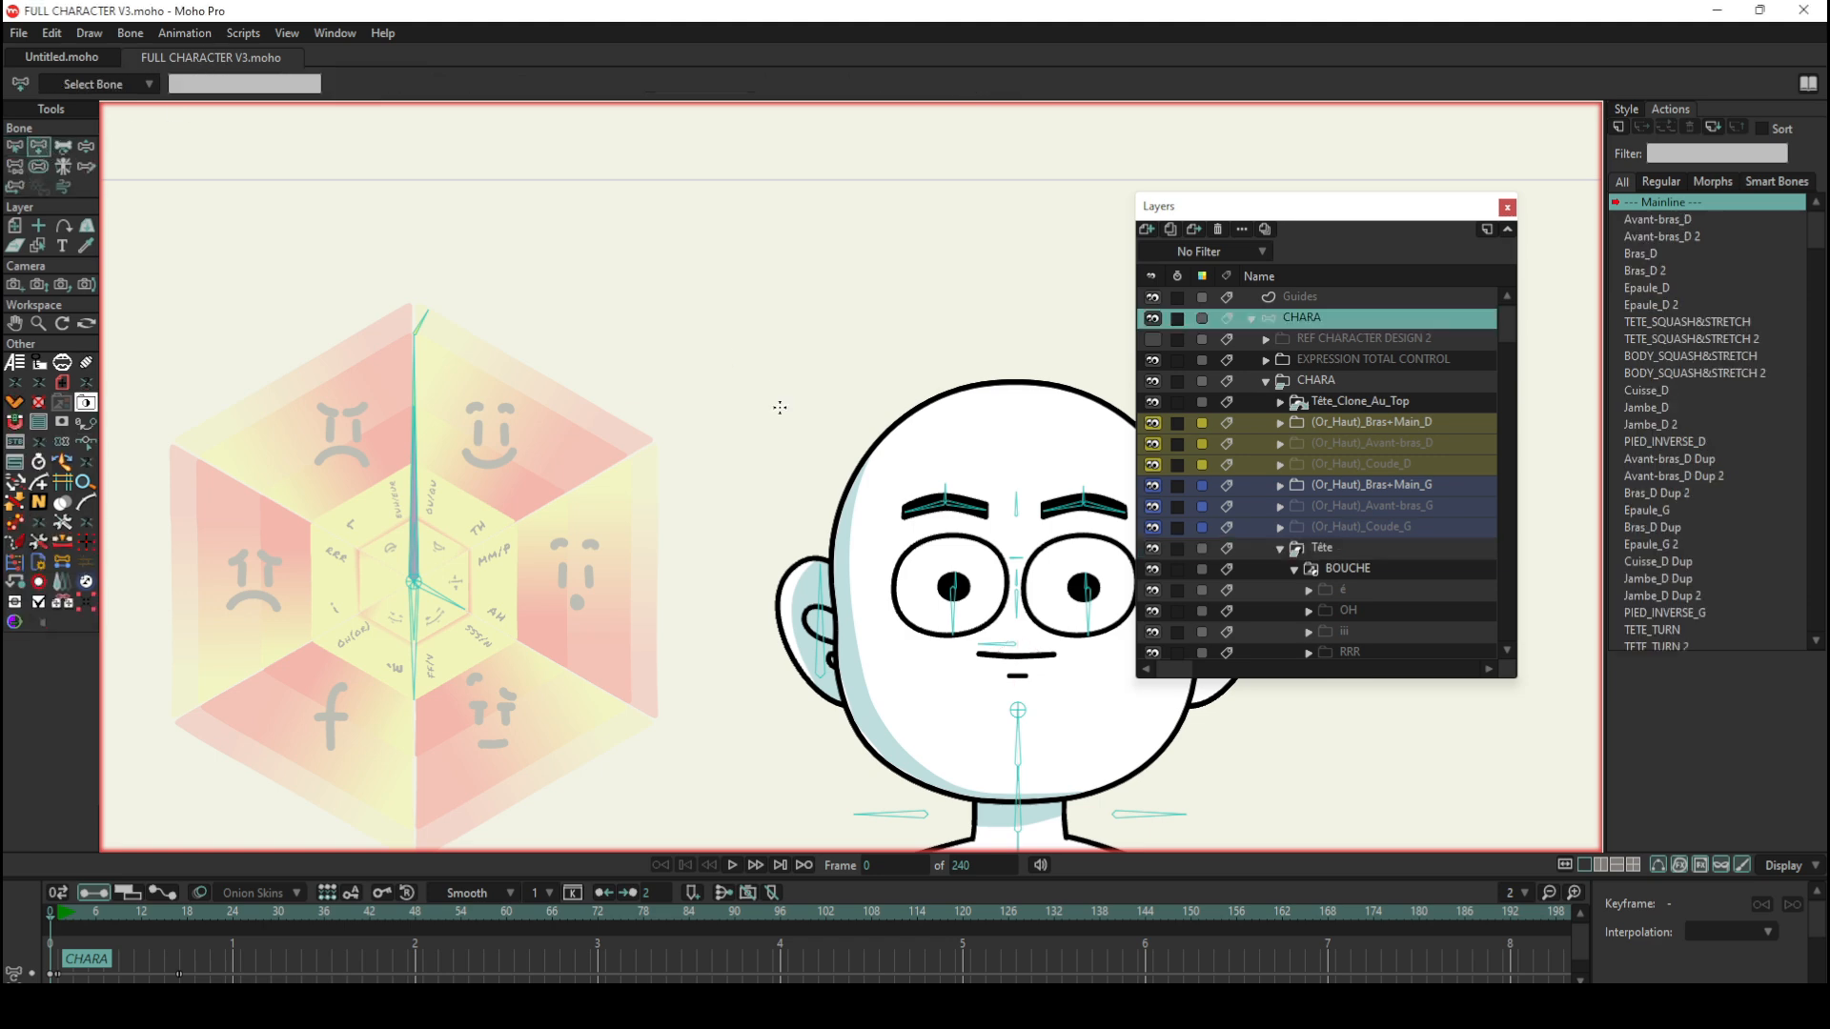
left_click_drag(780, 418, 779, 241)
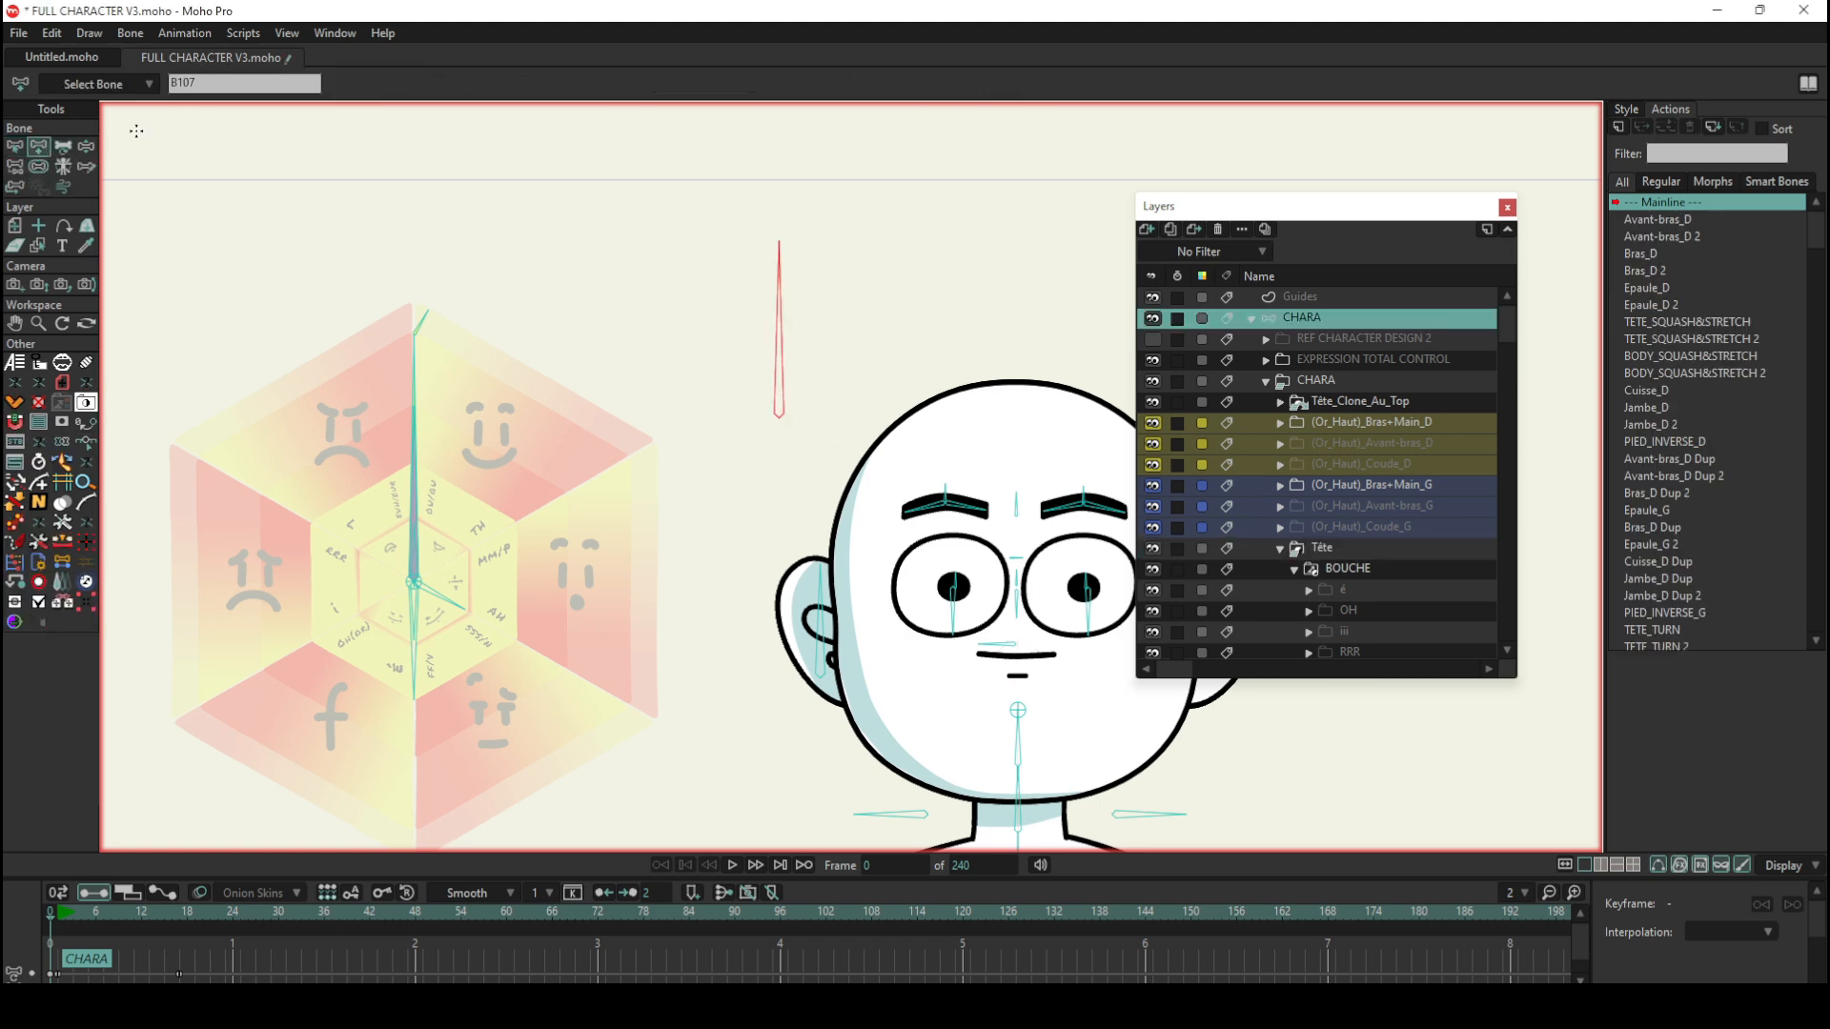
left_click(15, 146)
left_click(610, 288)
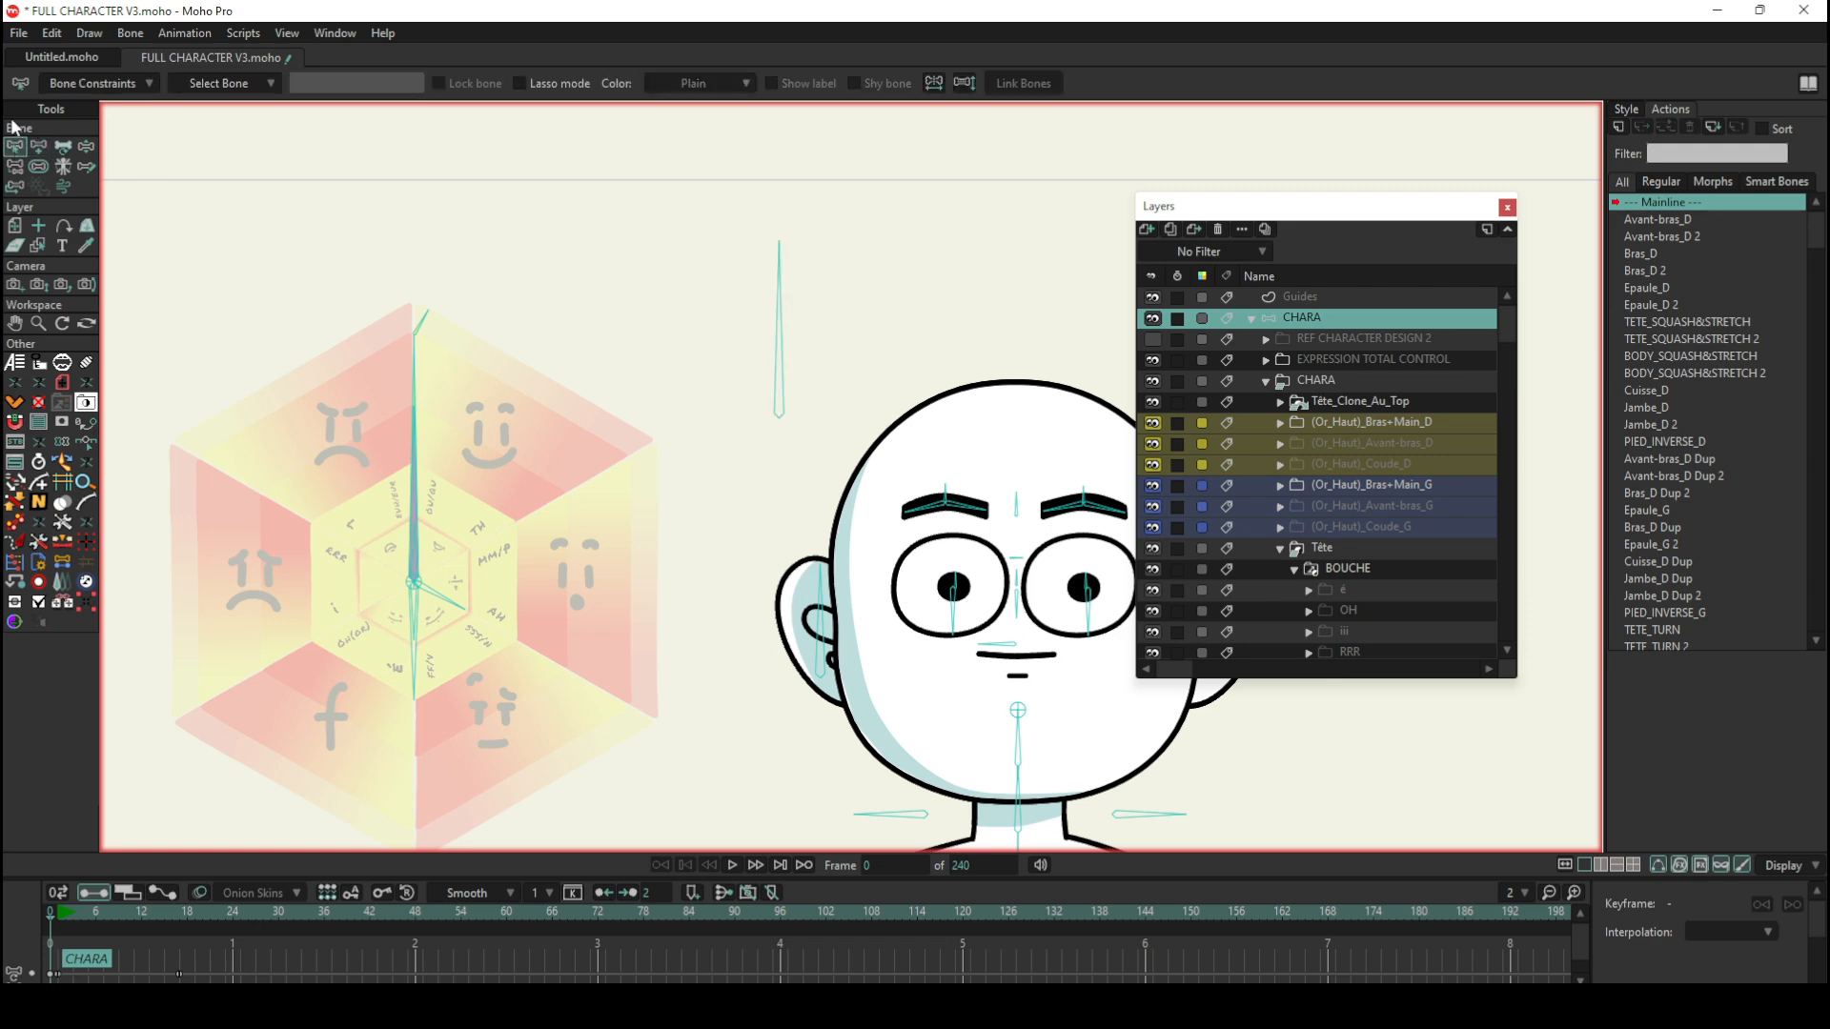
left_click(38, 146)
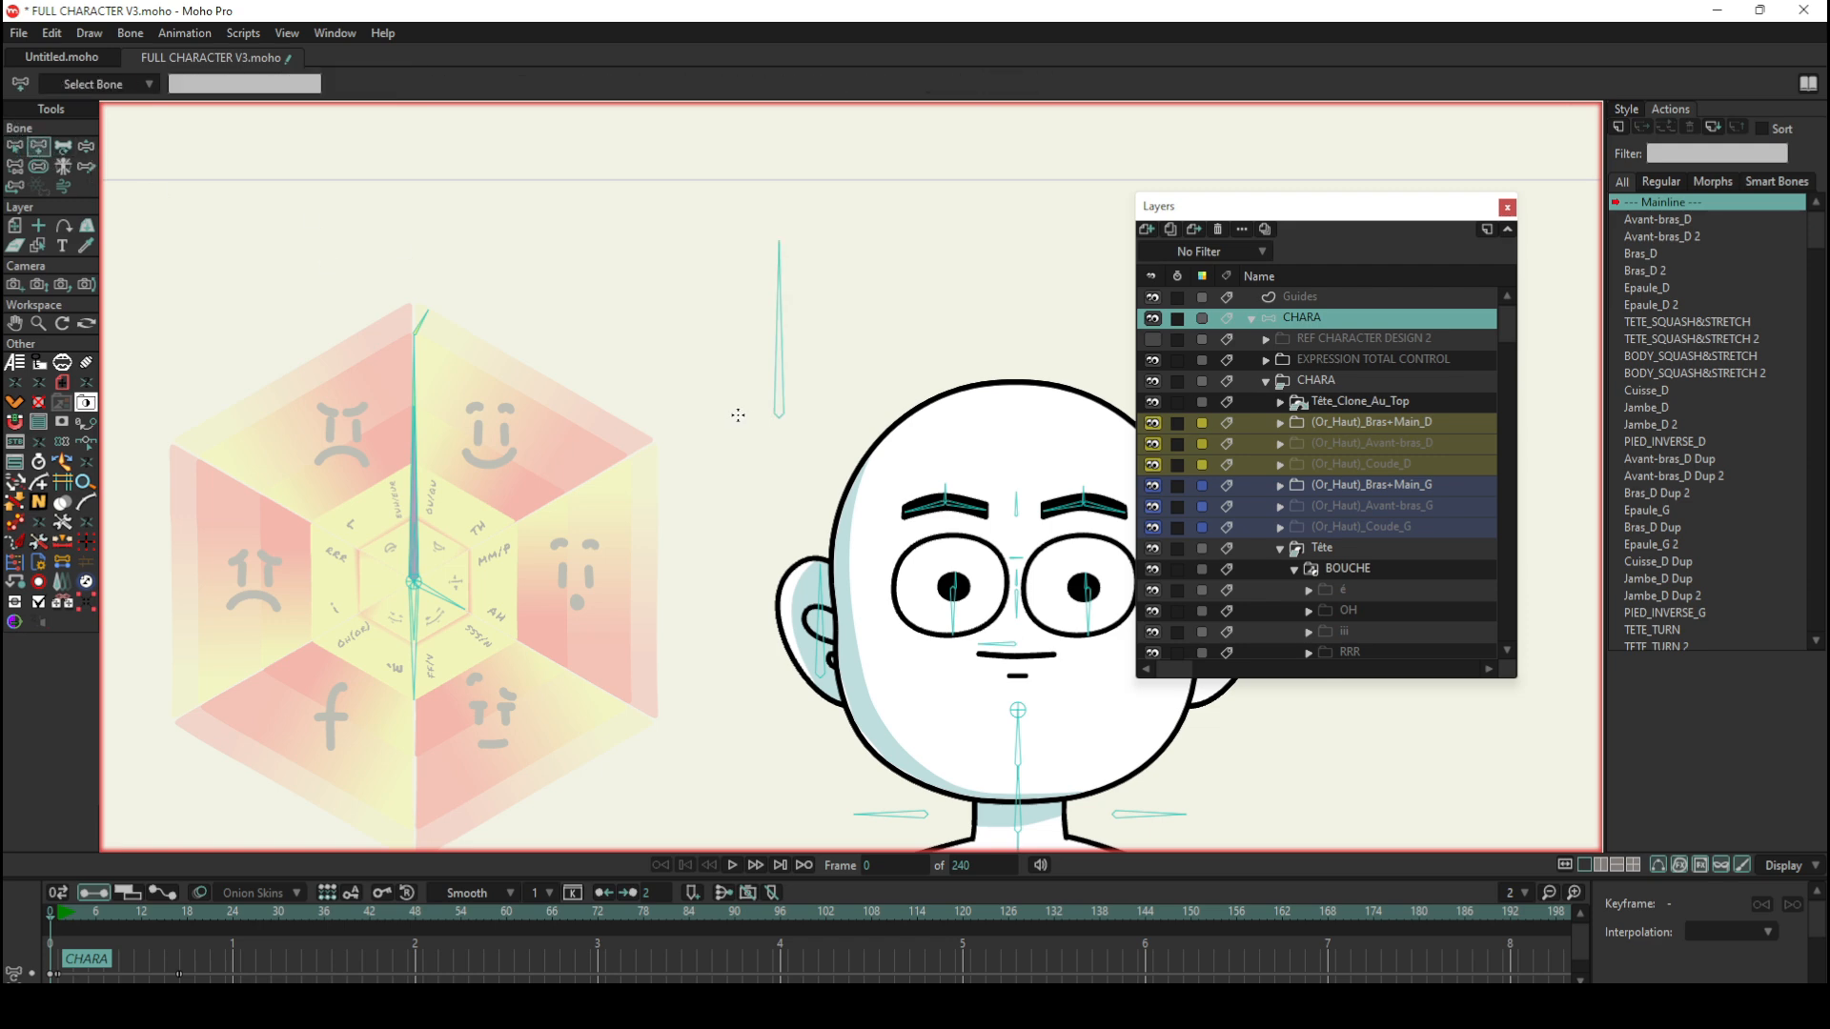
left_click_drag(780, 417, 779, 343)
left_click(16, 146)
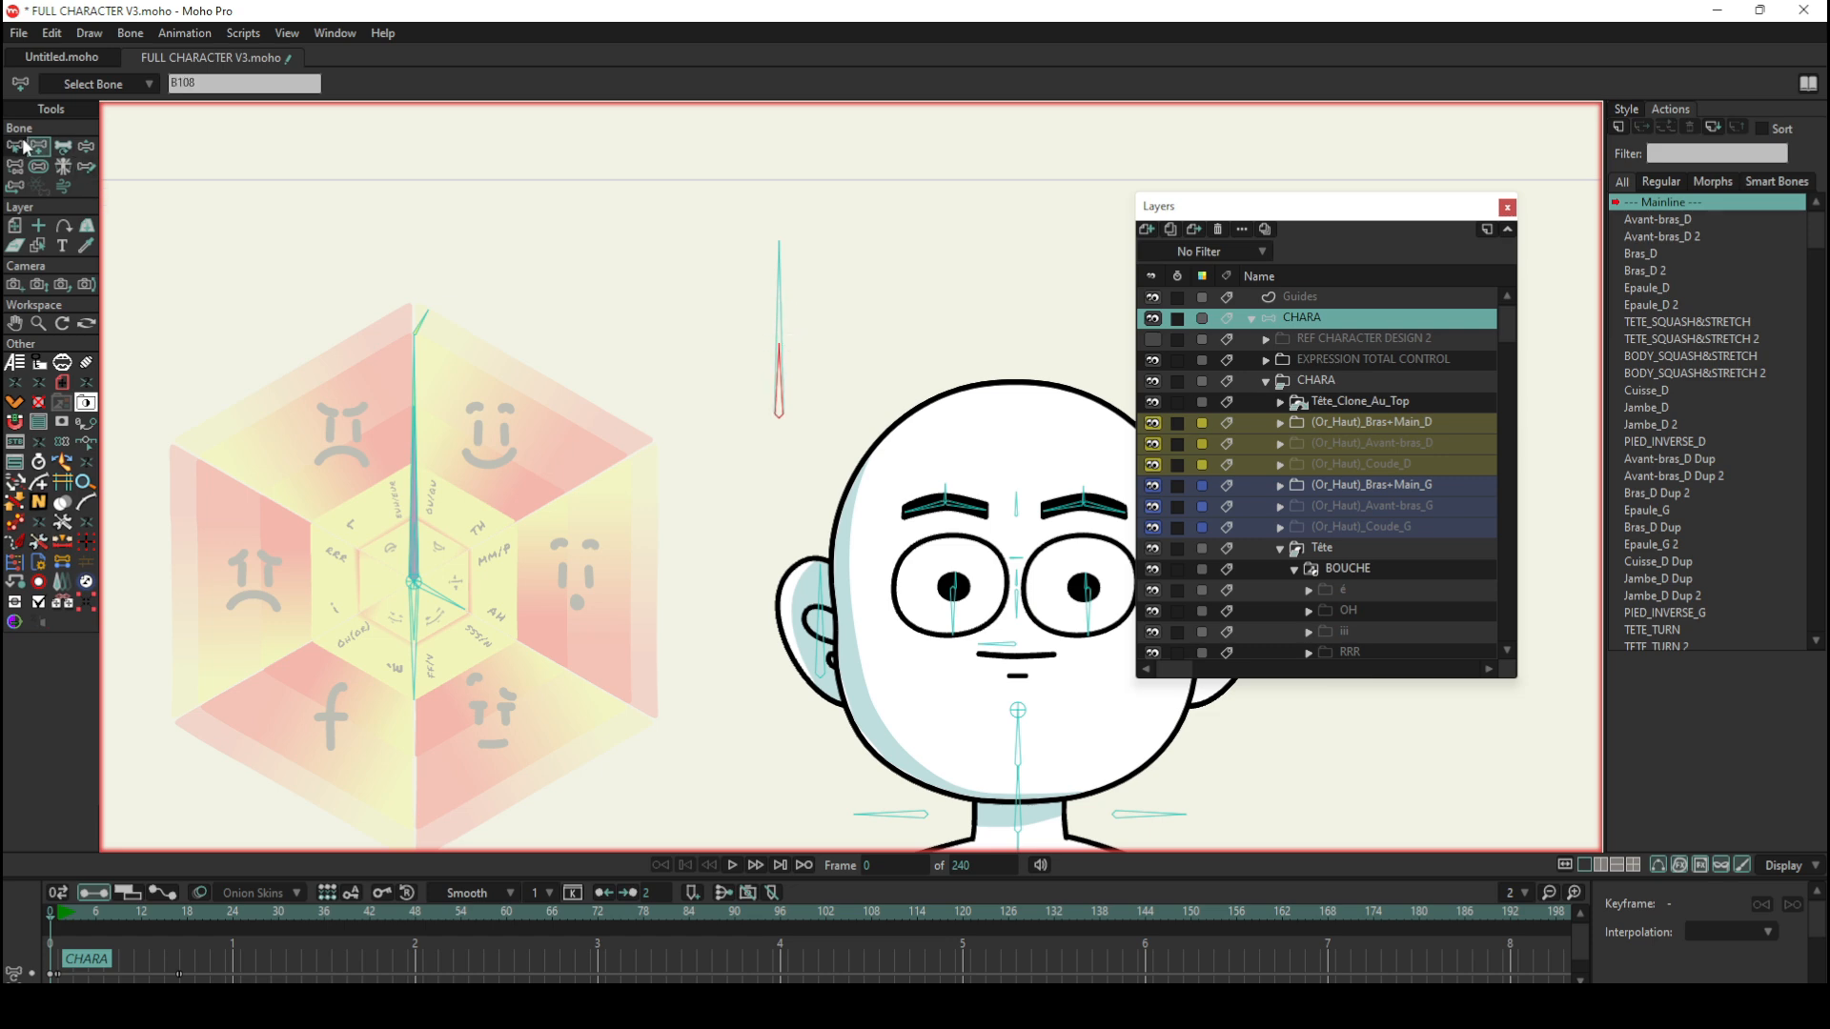
left_click(613, 302)
Step: Try manipulating the overlapping trial bones, undo the movement, and delete both bones
left_click(87, 148)
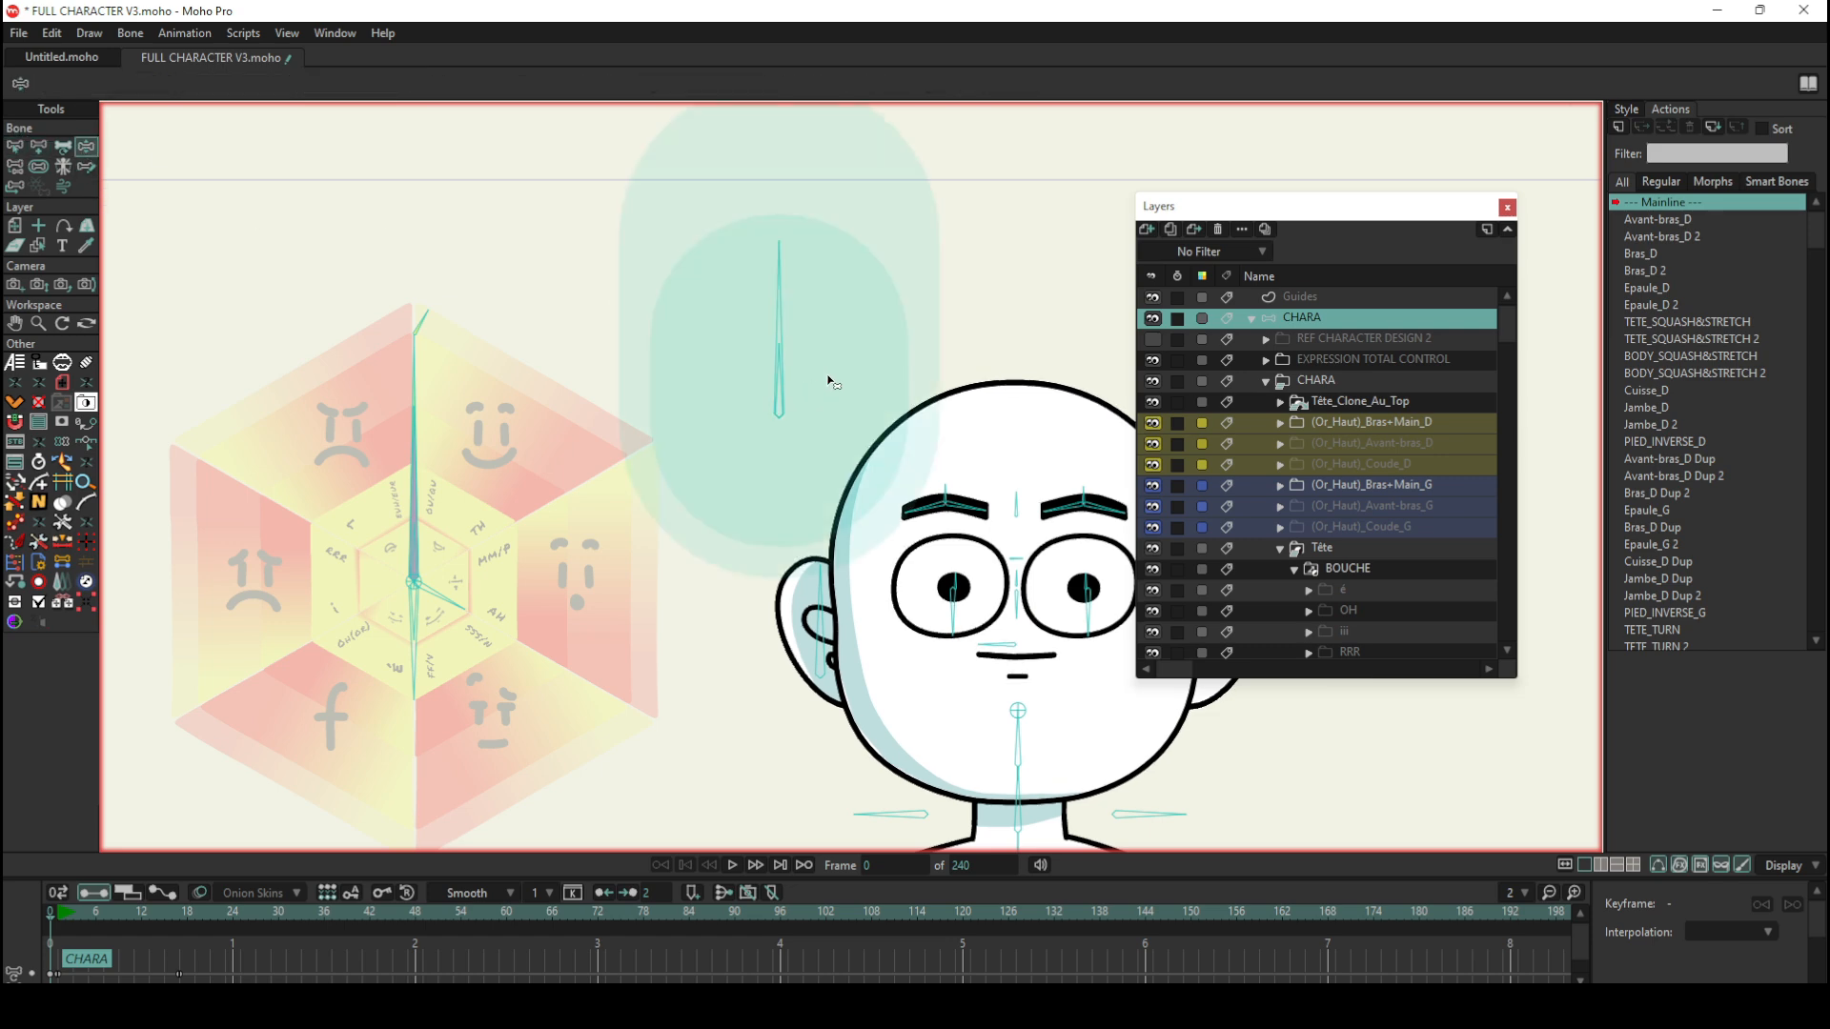
left_click_drag(789, 297, 803, 301)
key("ctrl+z")
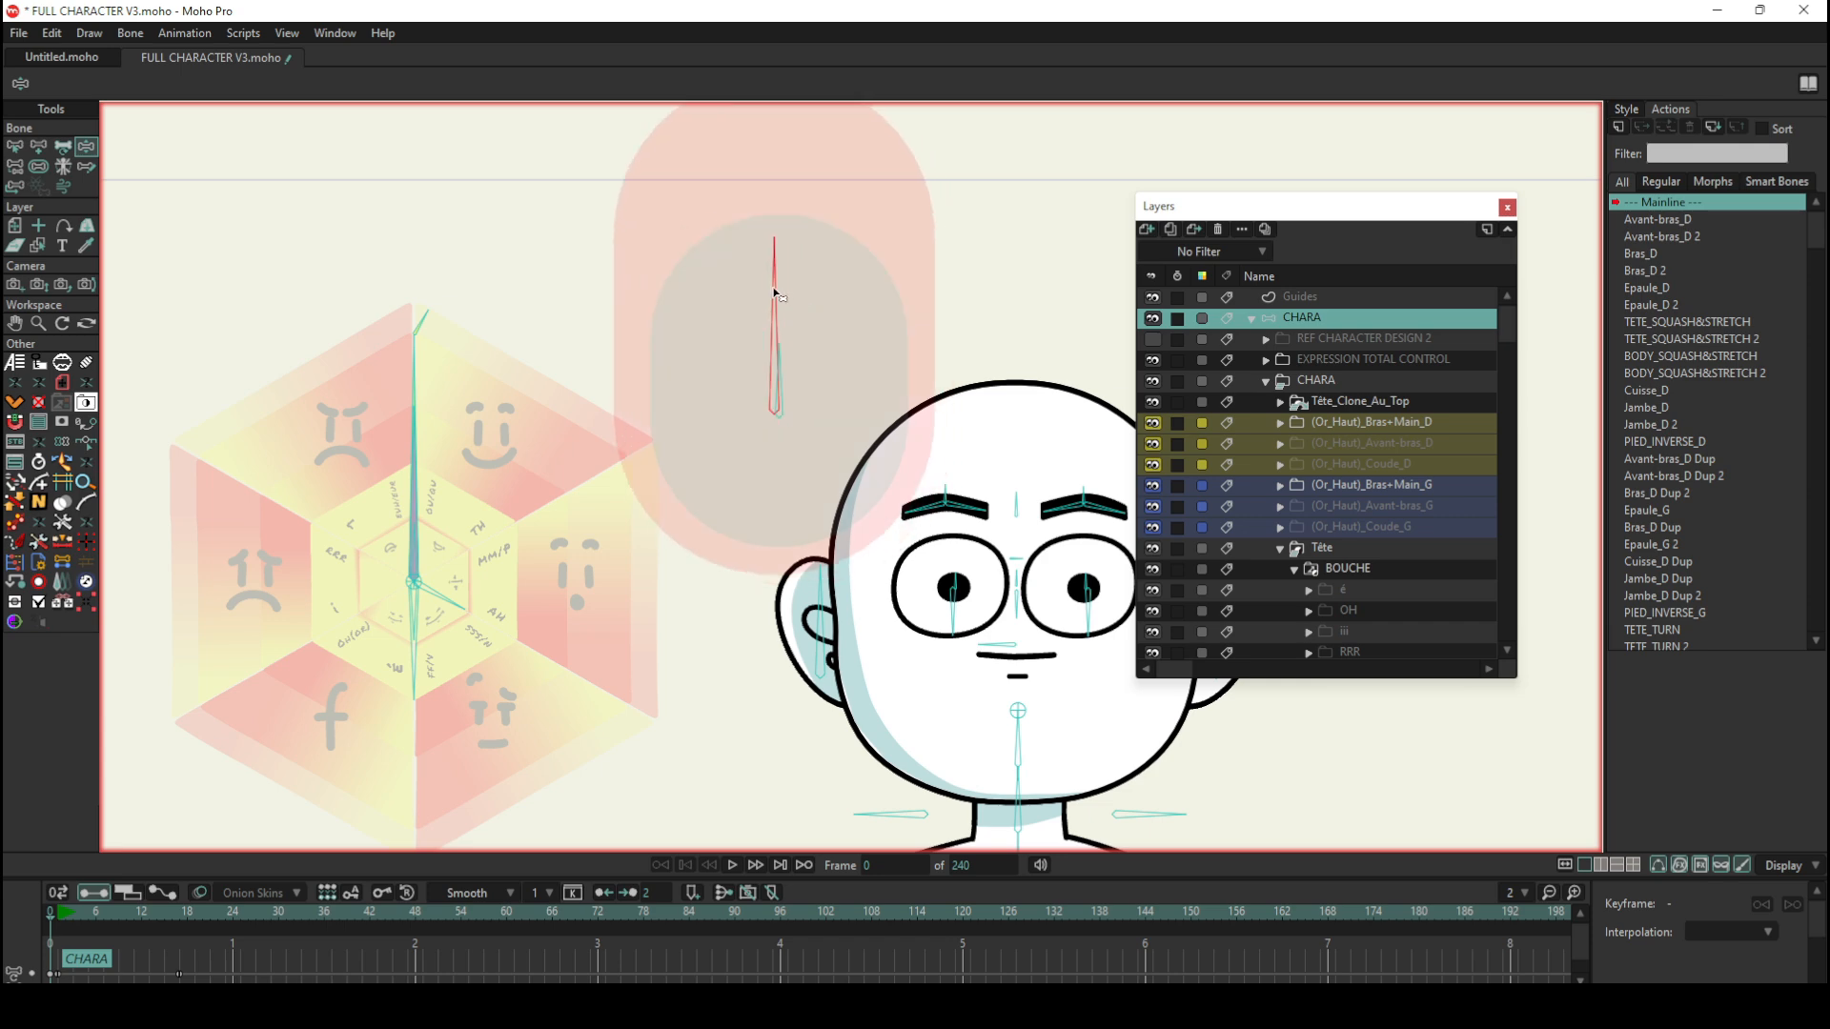
left_click(16, 147)
left_click(744, 320)
left_click_drag(741, 312, 855, 426)
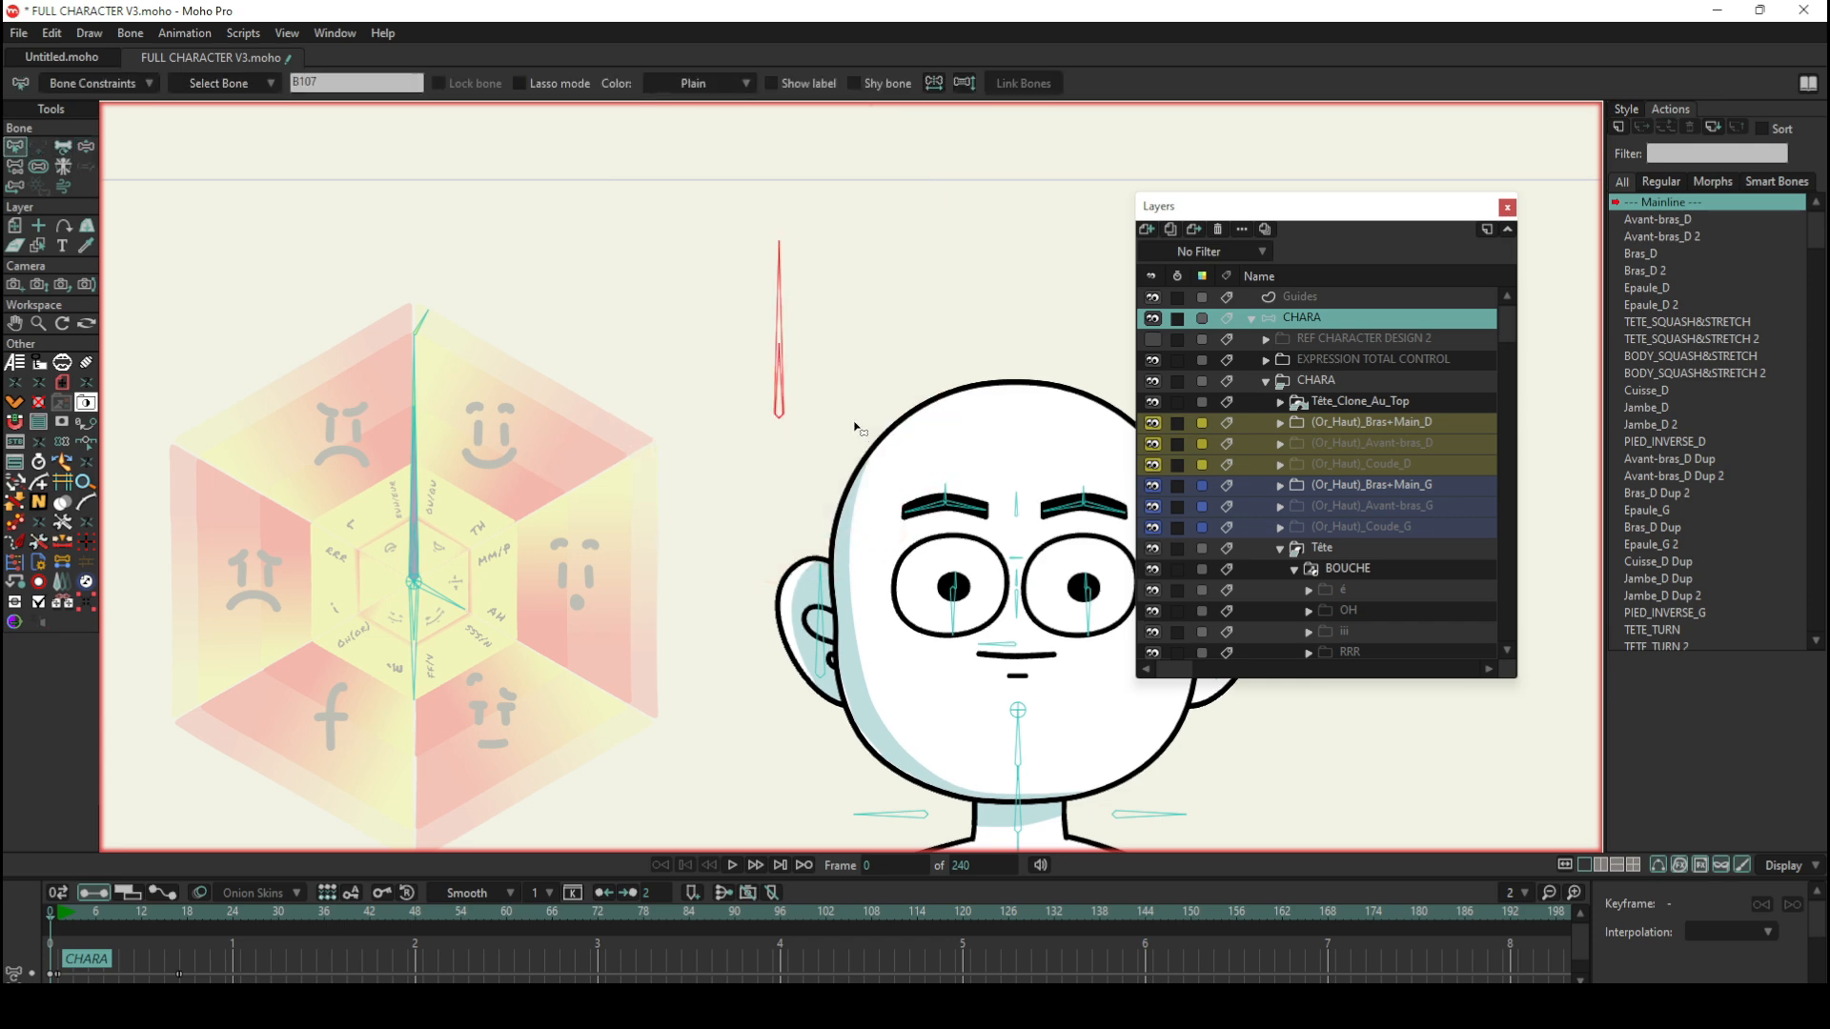
left_click(222, 243)
Step: Redraw a long vertical bone beside the head and a shorter bone from the same base, leaving both deselected
left_click(38, 146)
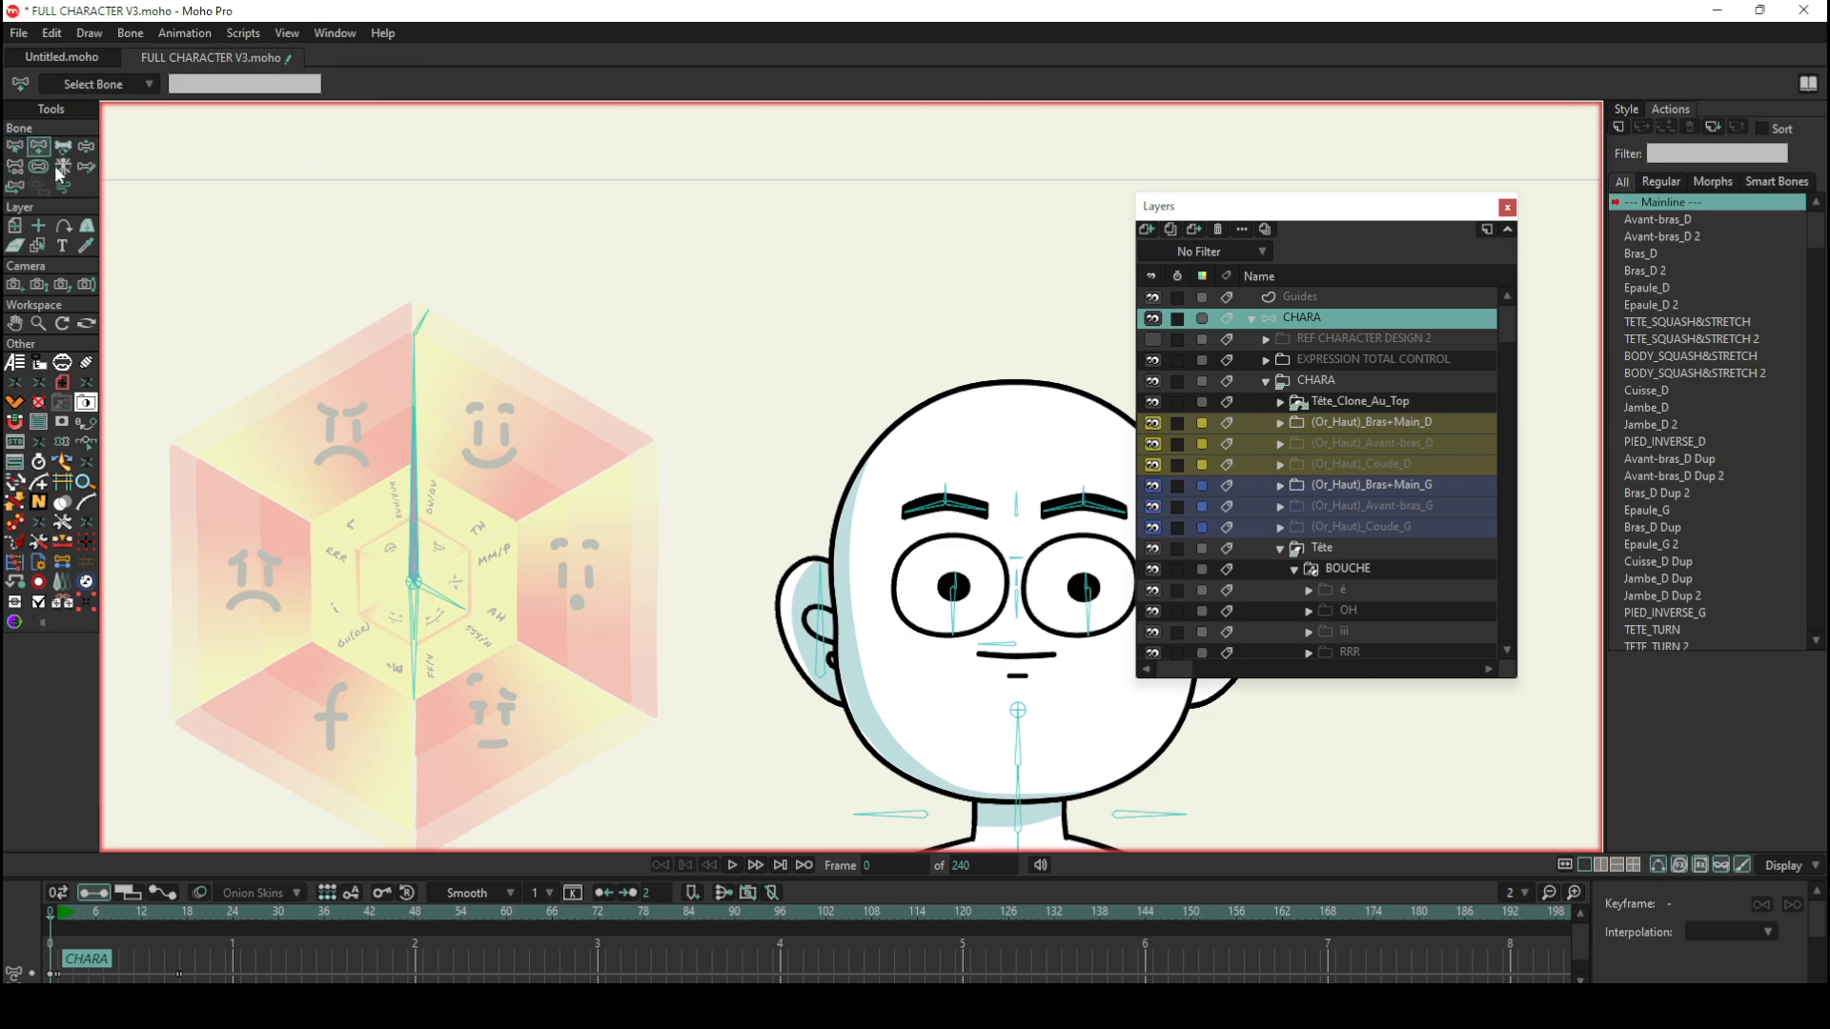
left_click(764, 385)
left_click_drag(764, 386, 764, 196)
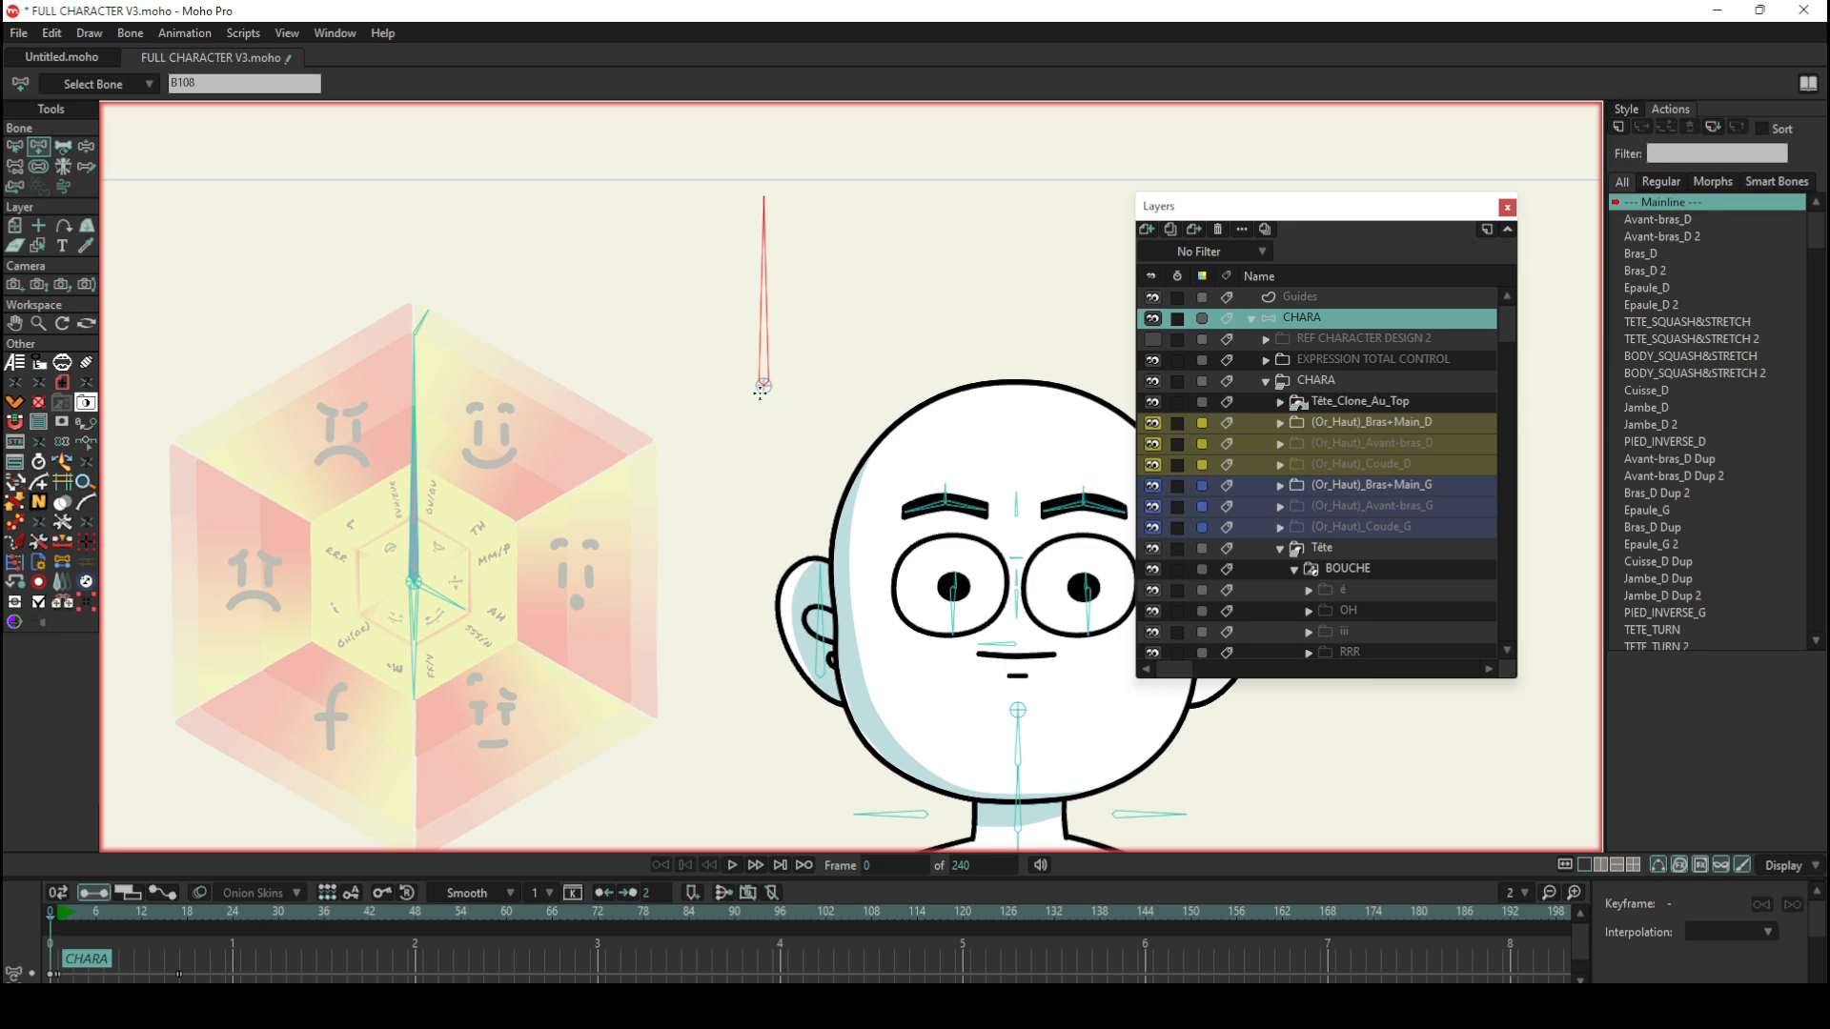
key("ctrl+z")
left_click_drag(763, 386, 773, 248)
left_click(14, 146)
left_click(701, 332)
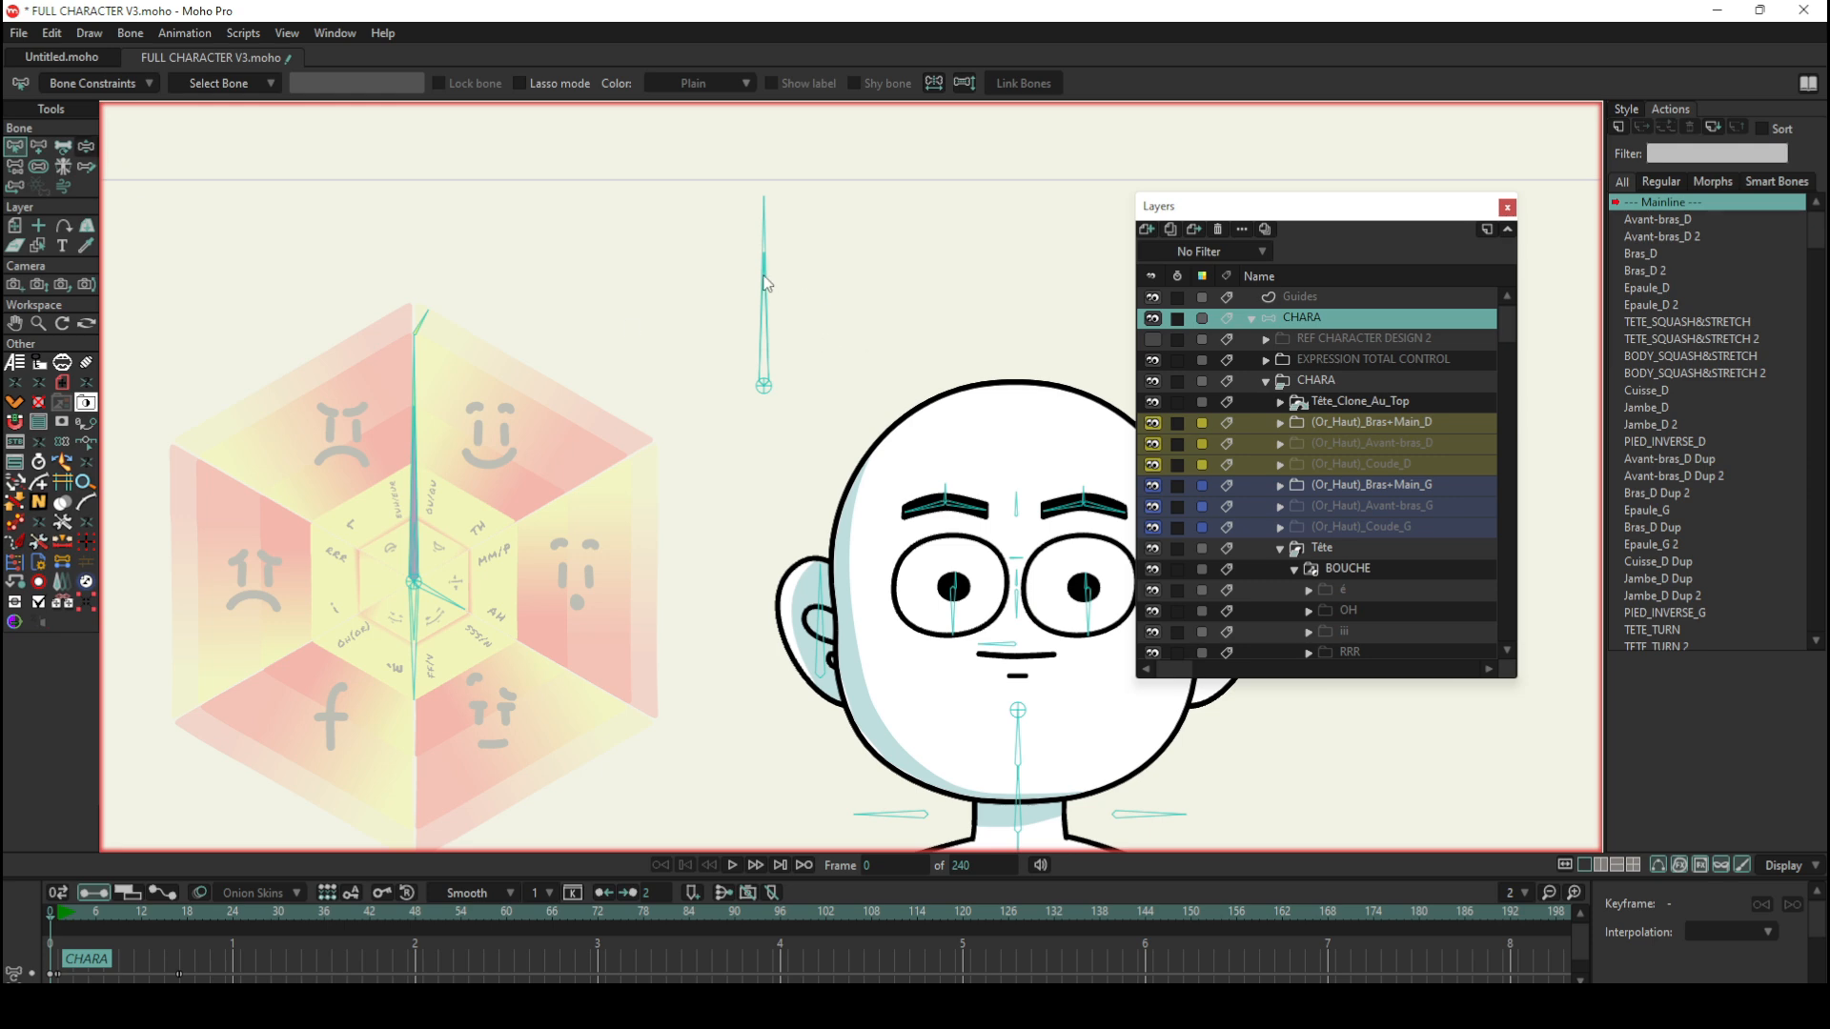
Step: Test rotating the two new overlapping bones separately with Manipulate Bones and undo the rotation
key("z")
mouse_move(764, 290)
left_mouse_down()
mouse_move(788, 294)
mouse_move(767, 285)
left_mouse_up()
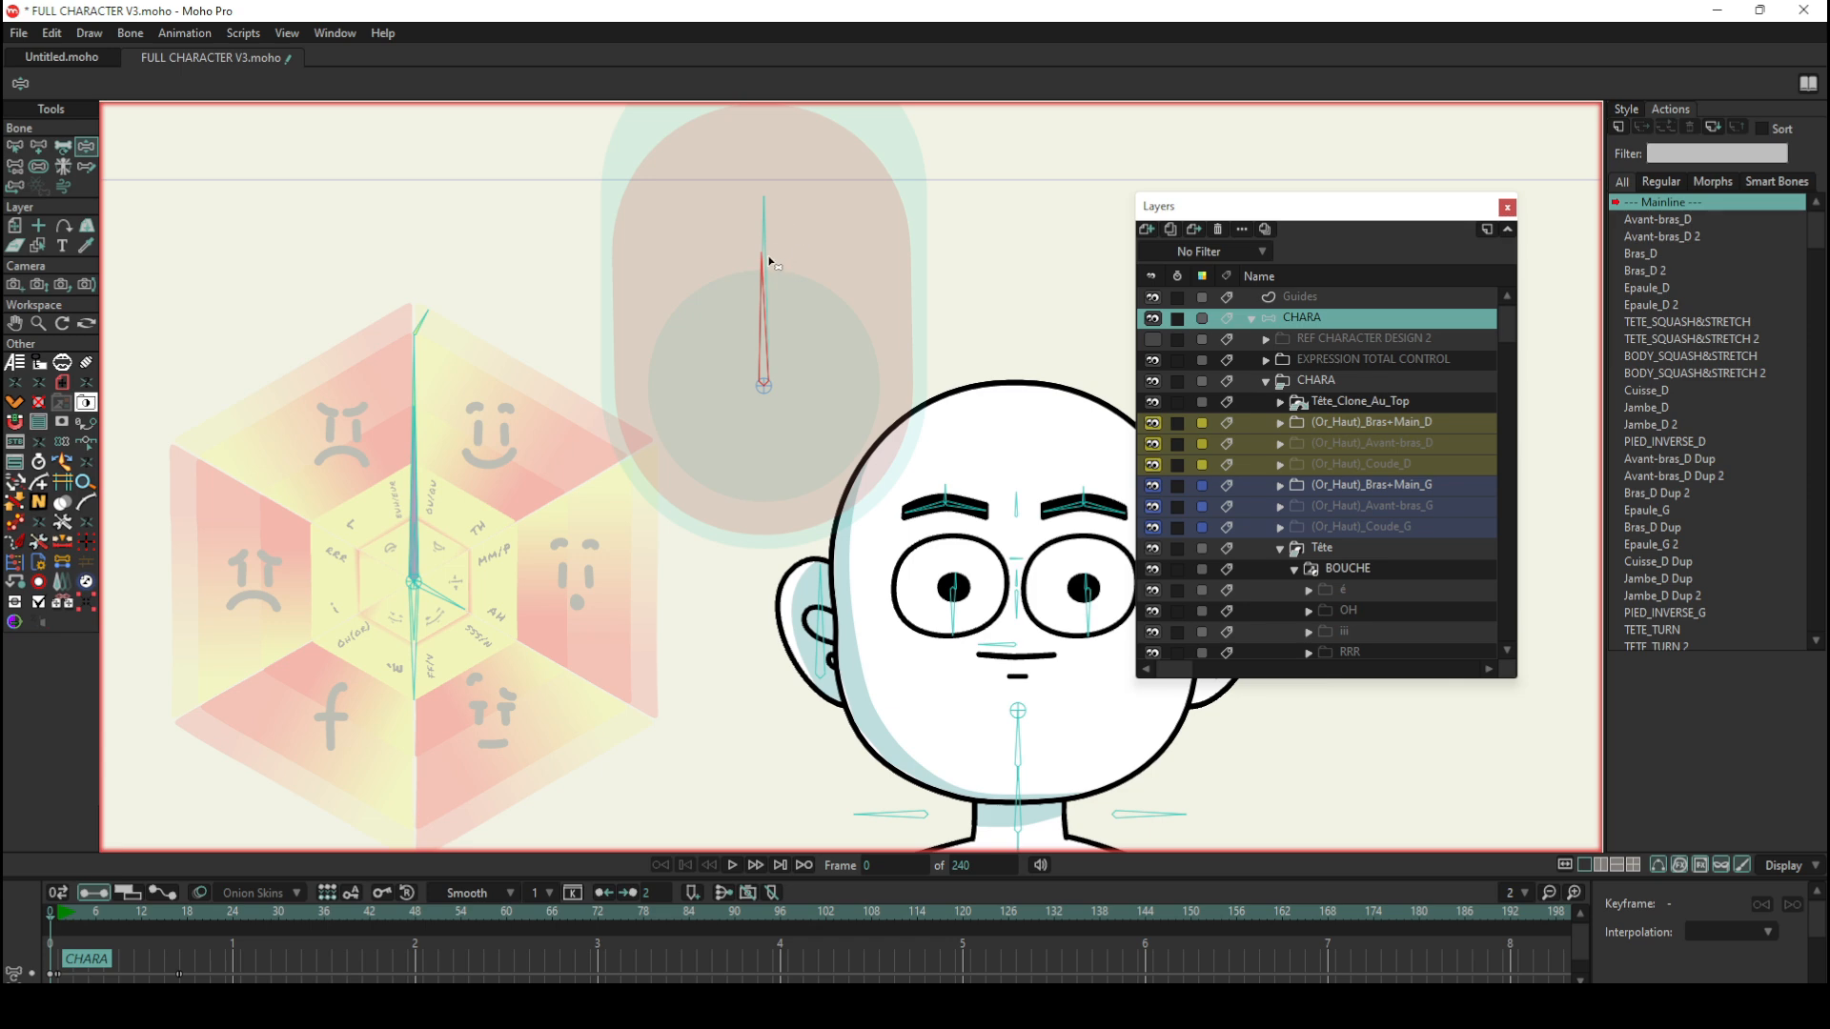
left_click_drag(765, 220, 774, 286)
left_click(768, 287)
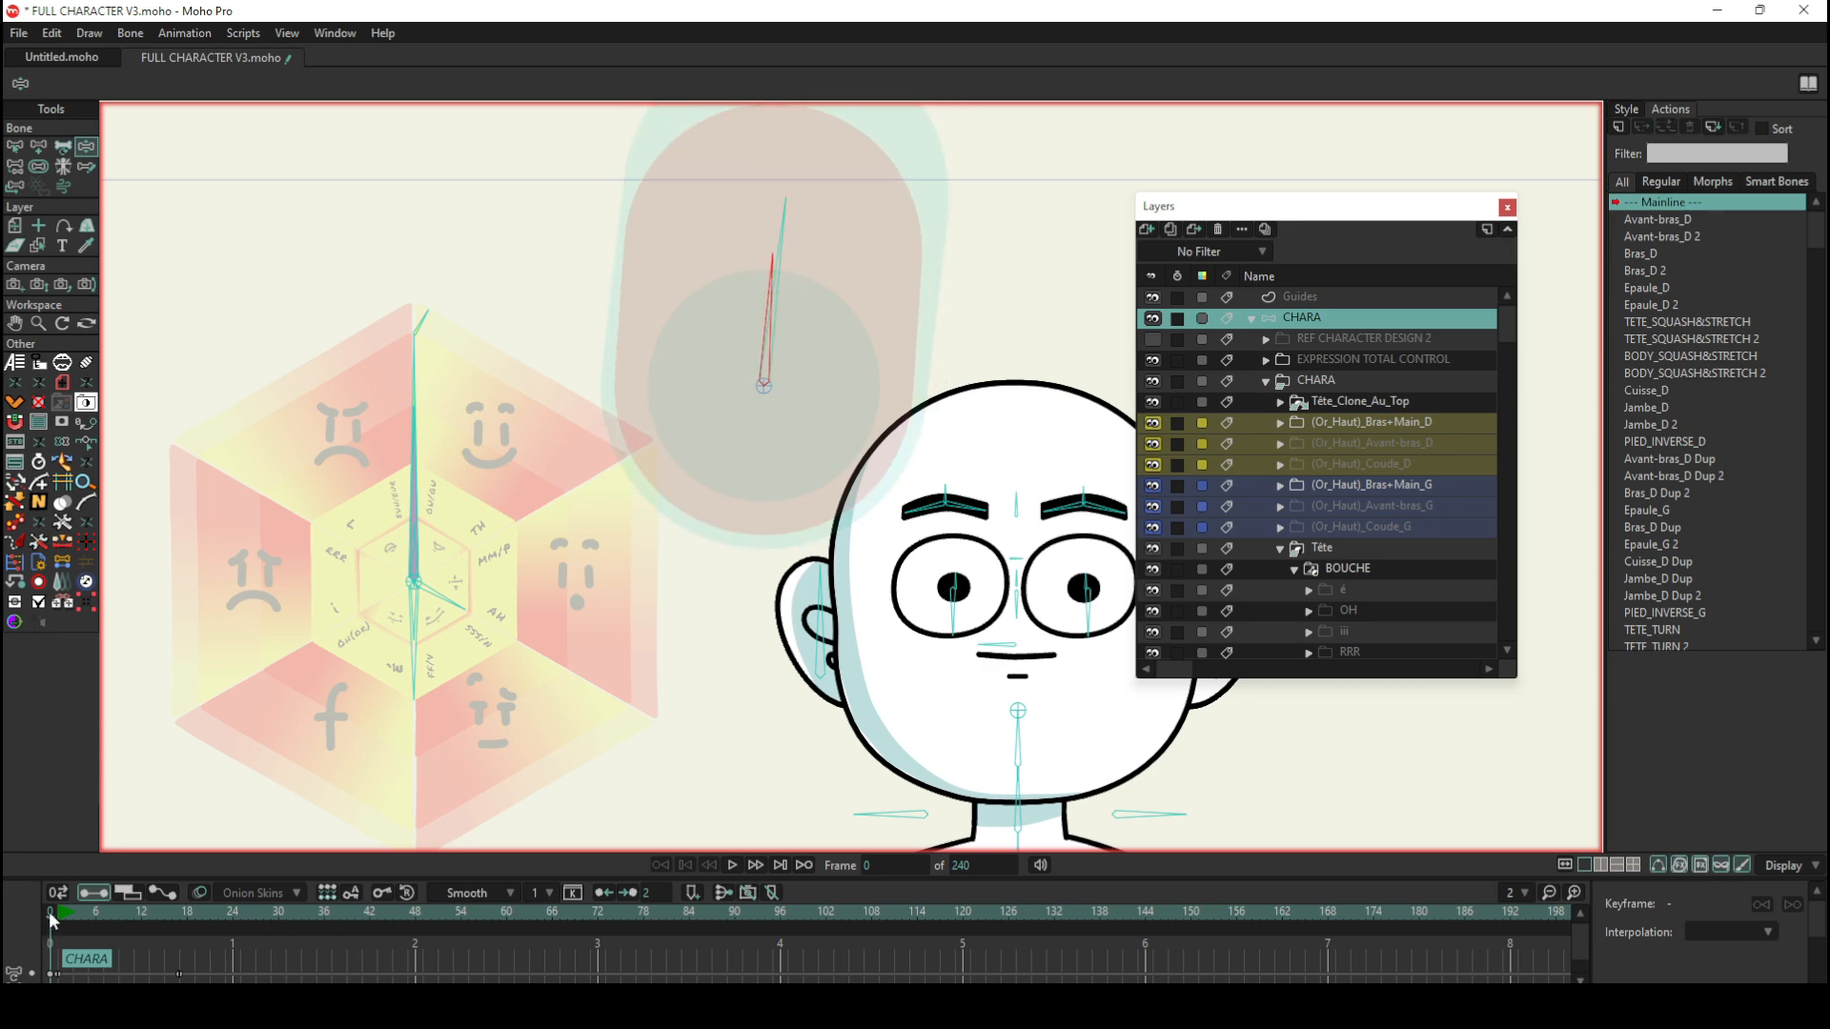
key("ctrl+z")
Step: Lengthen one of the two overlapping bones upwards with Transform Bone and return to Manipulate Bones
left_click(62, 146)
left_click(764, 267)
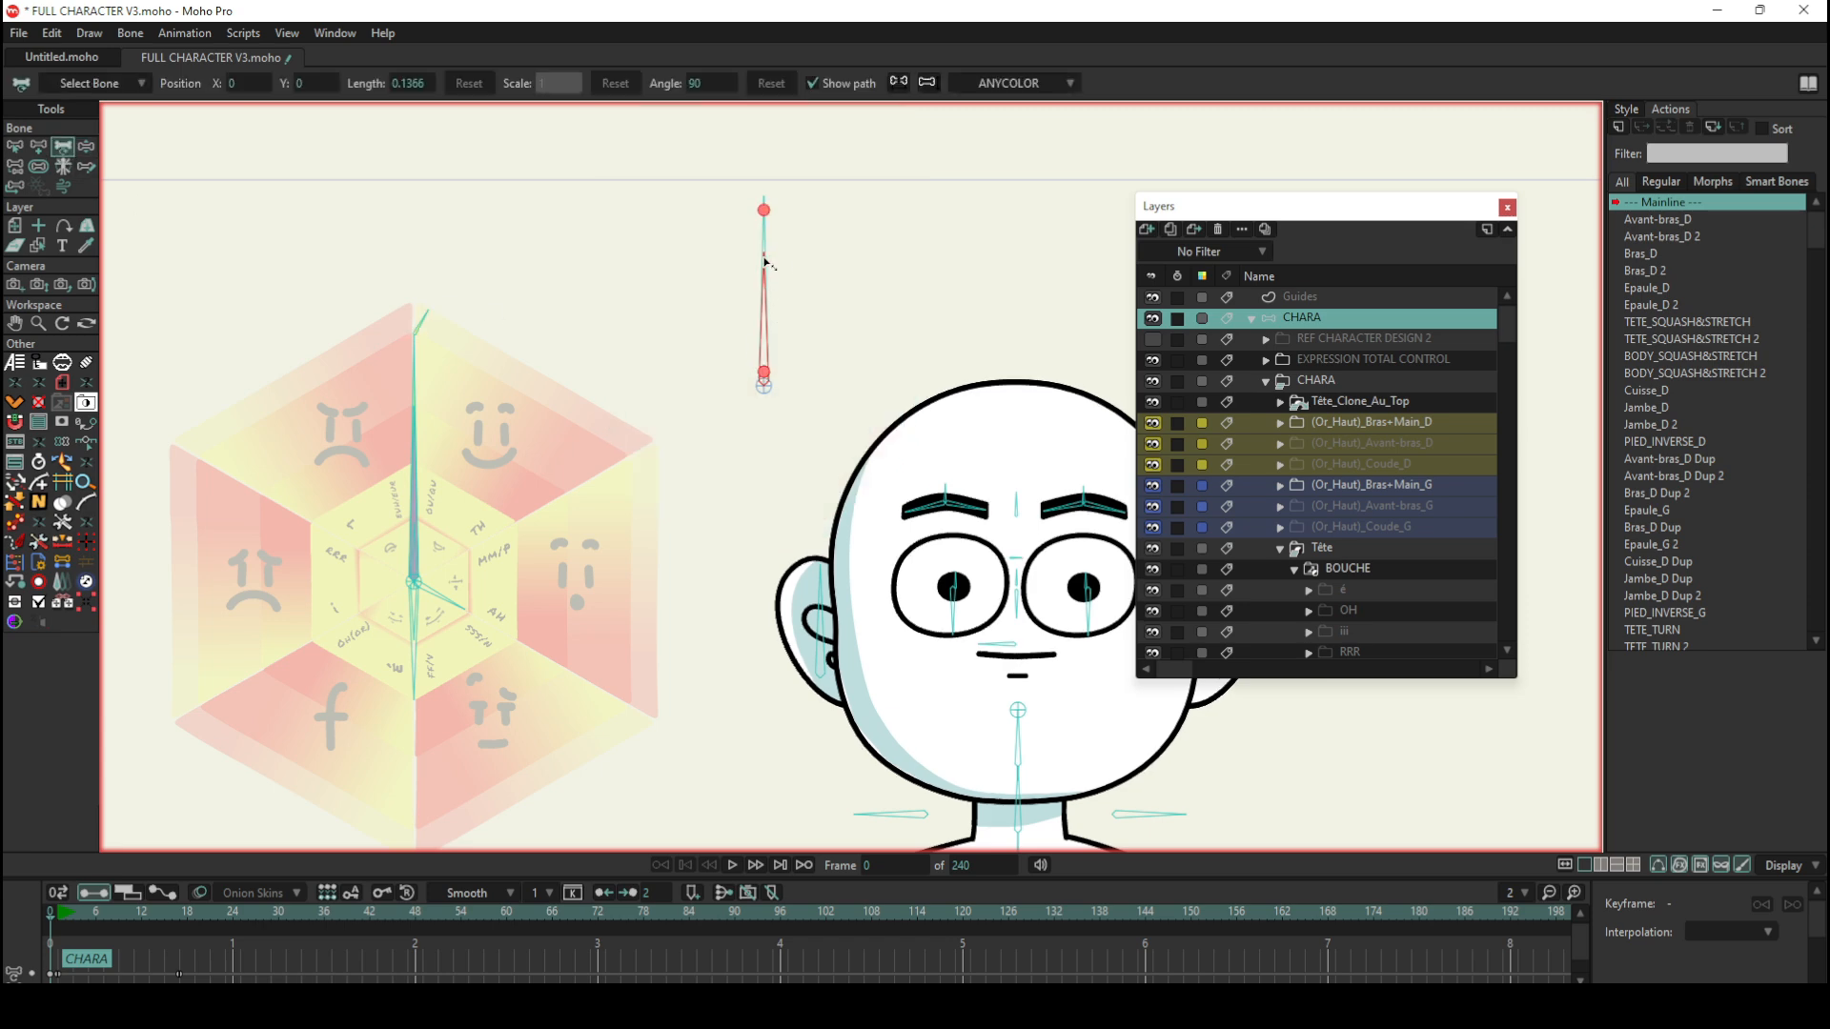
left_click_drag(763, 264, 758, 175)
left_click(87, 146)
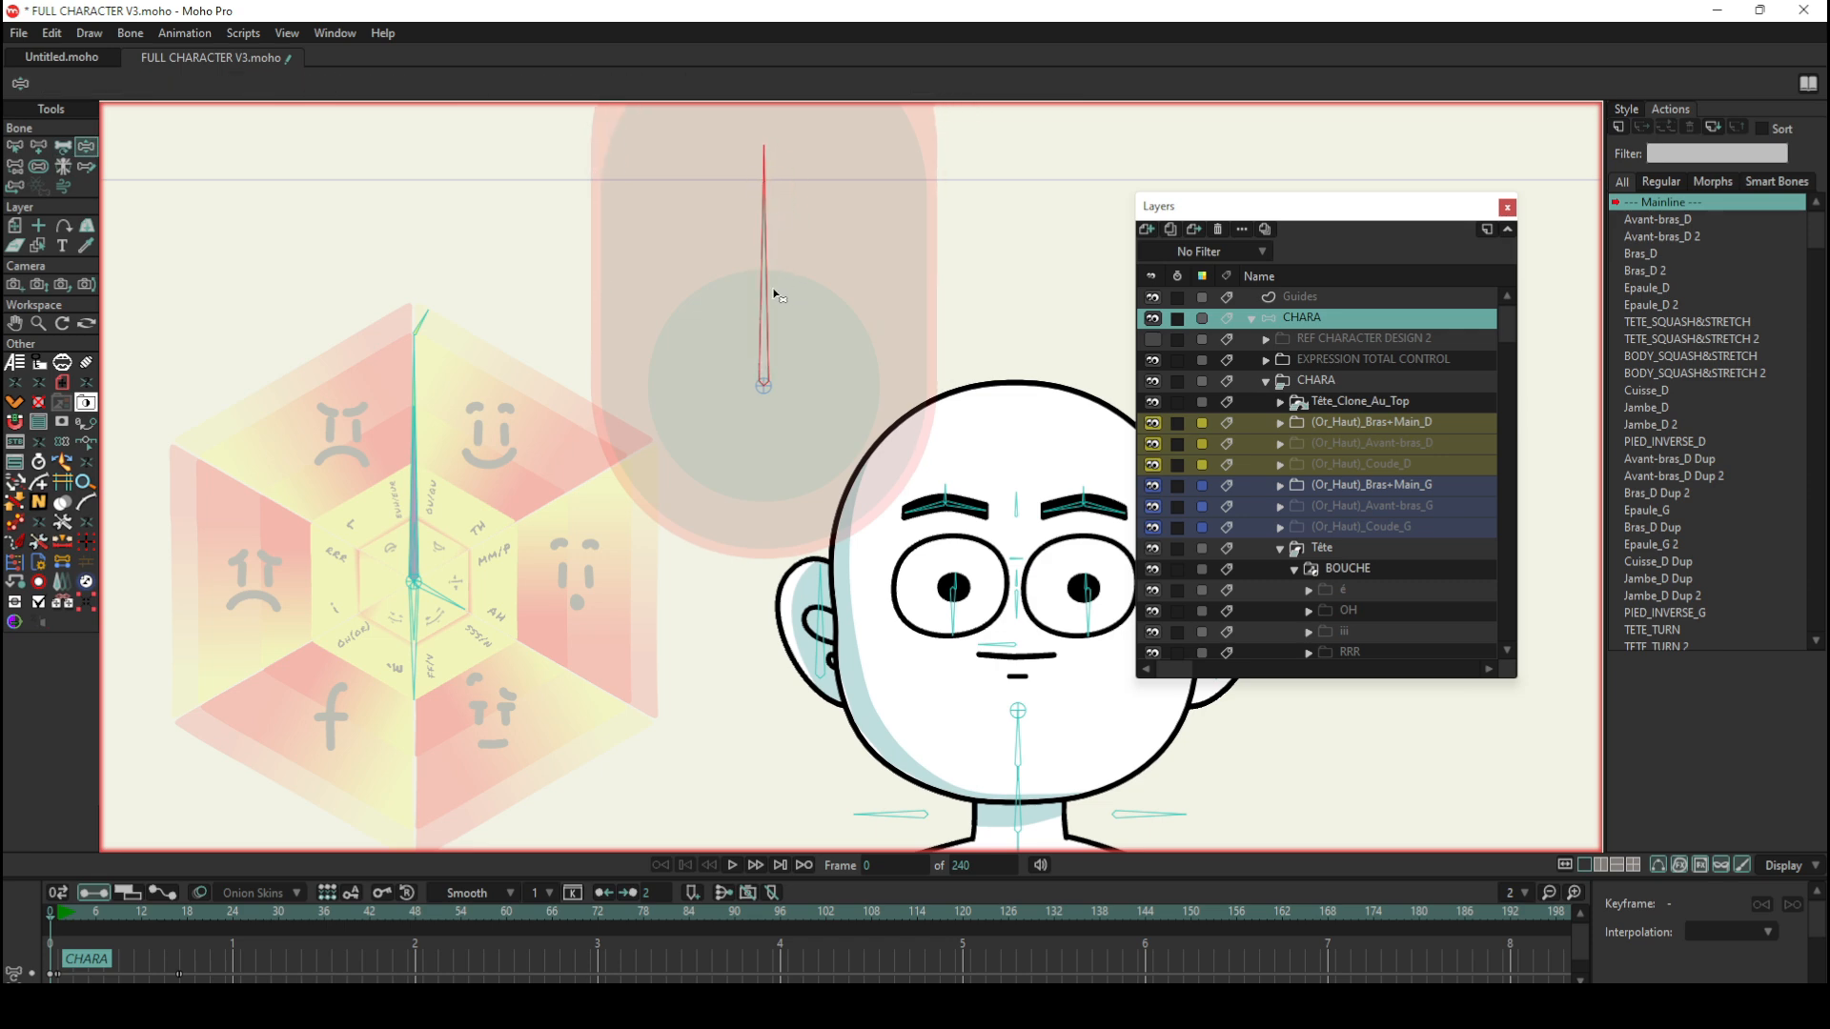
Step: Test rotating the overlapping trial bones once more, select both, and delete them
left_click_drag(766, 284, 760, 263)
left_click(14, 145)
left_click_drag(611, 206, 815, 398)
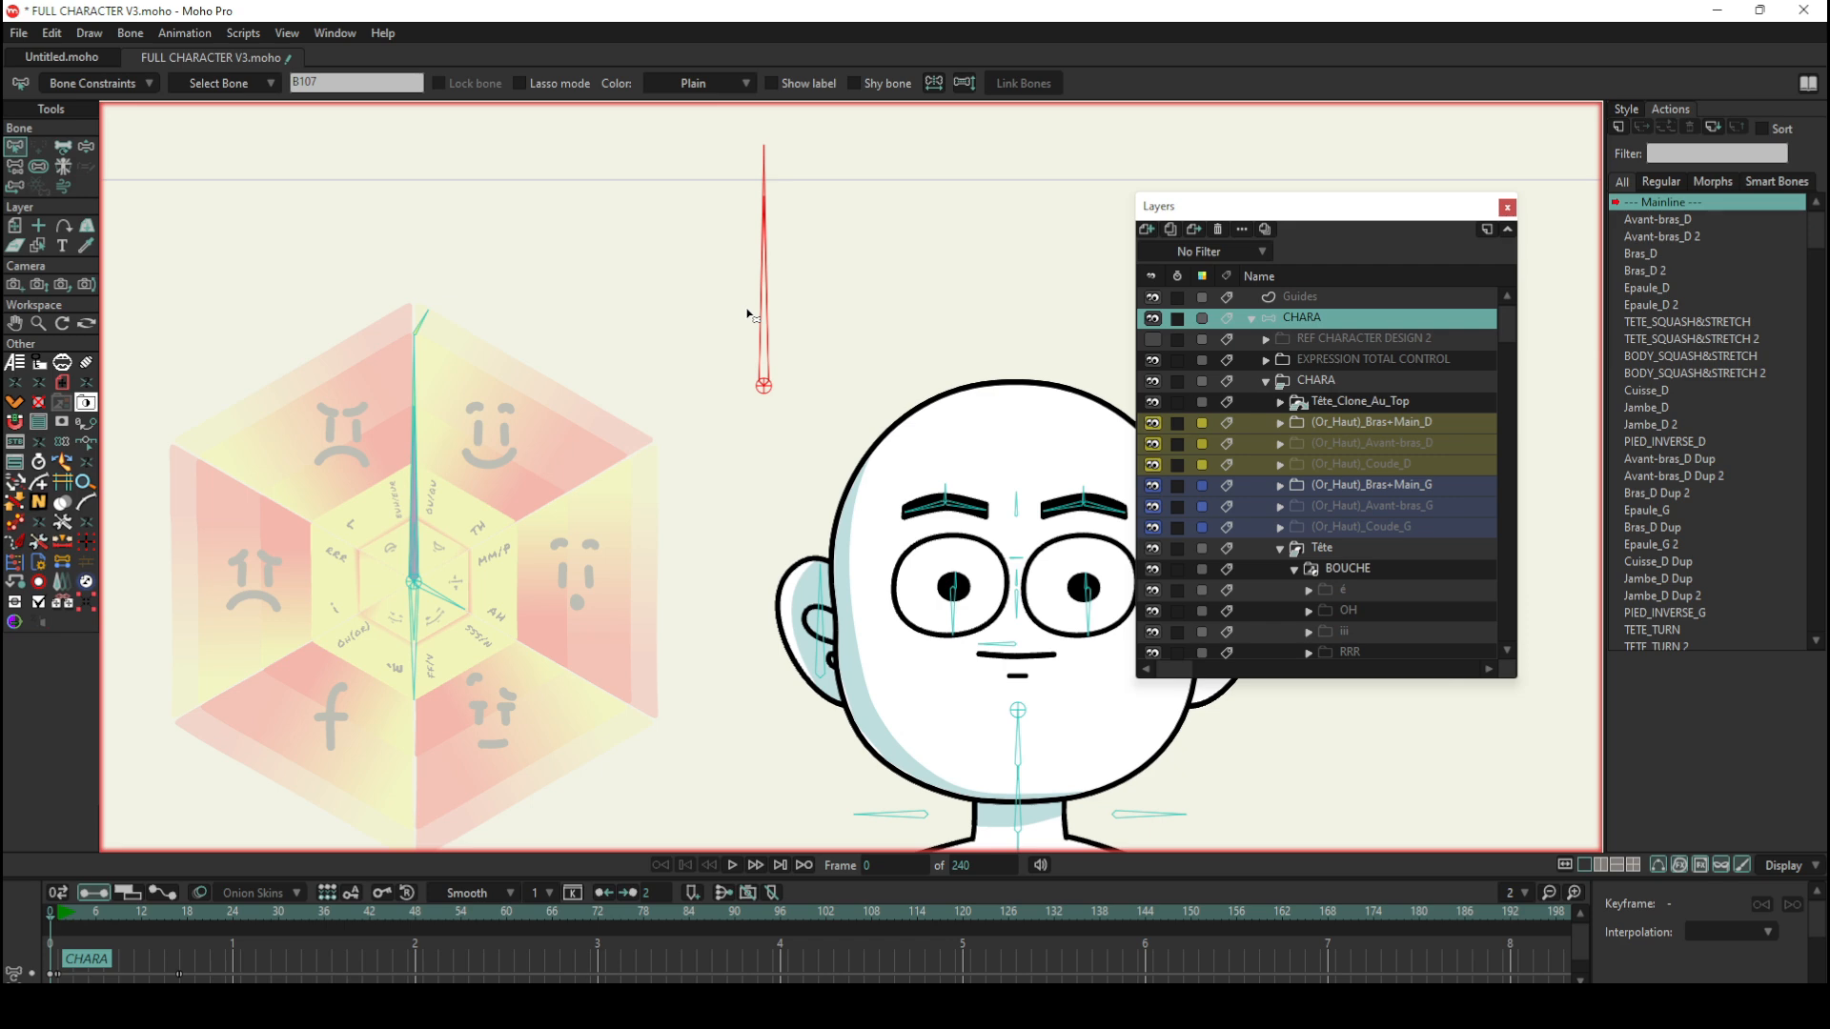
left_click(780, 248)
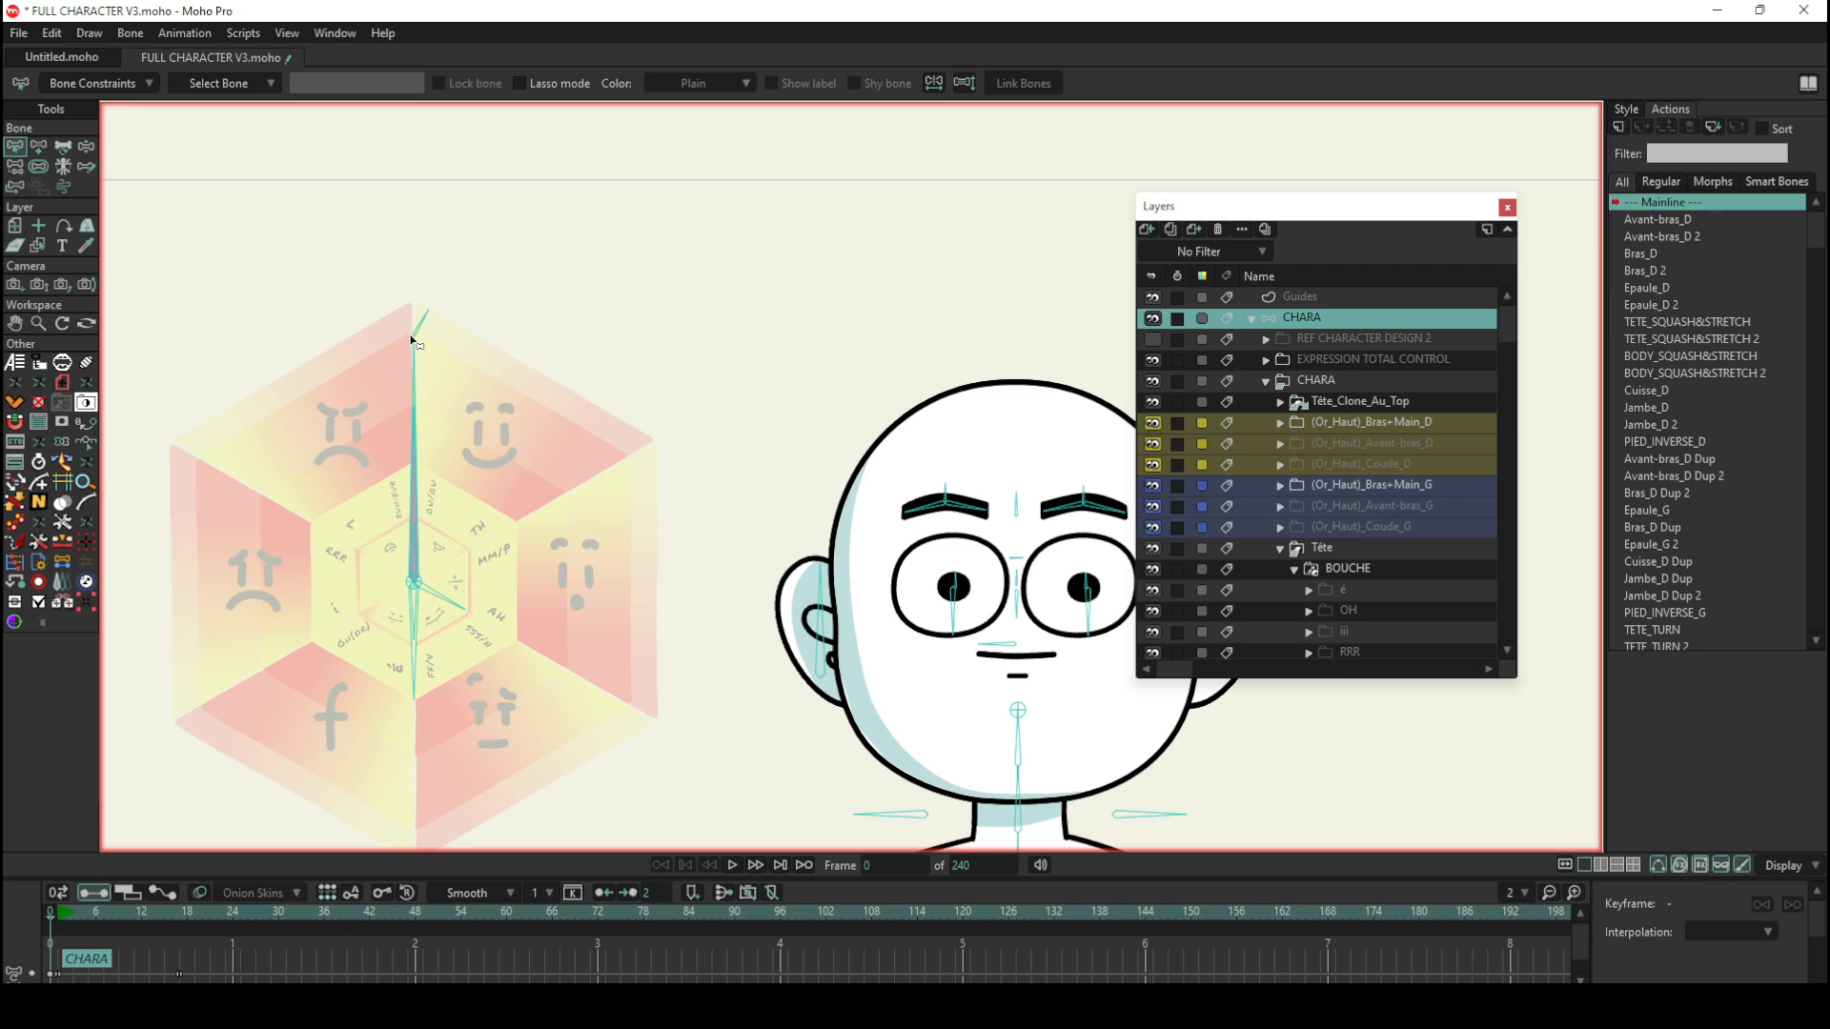
Step: Add a vertical bone between the expression wheel and the head, with a short angled child bone at its tip
scroll(518, 362, "down", 1)
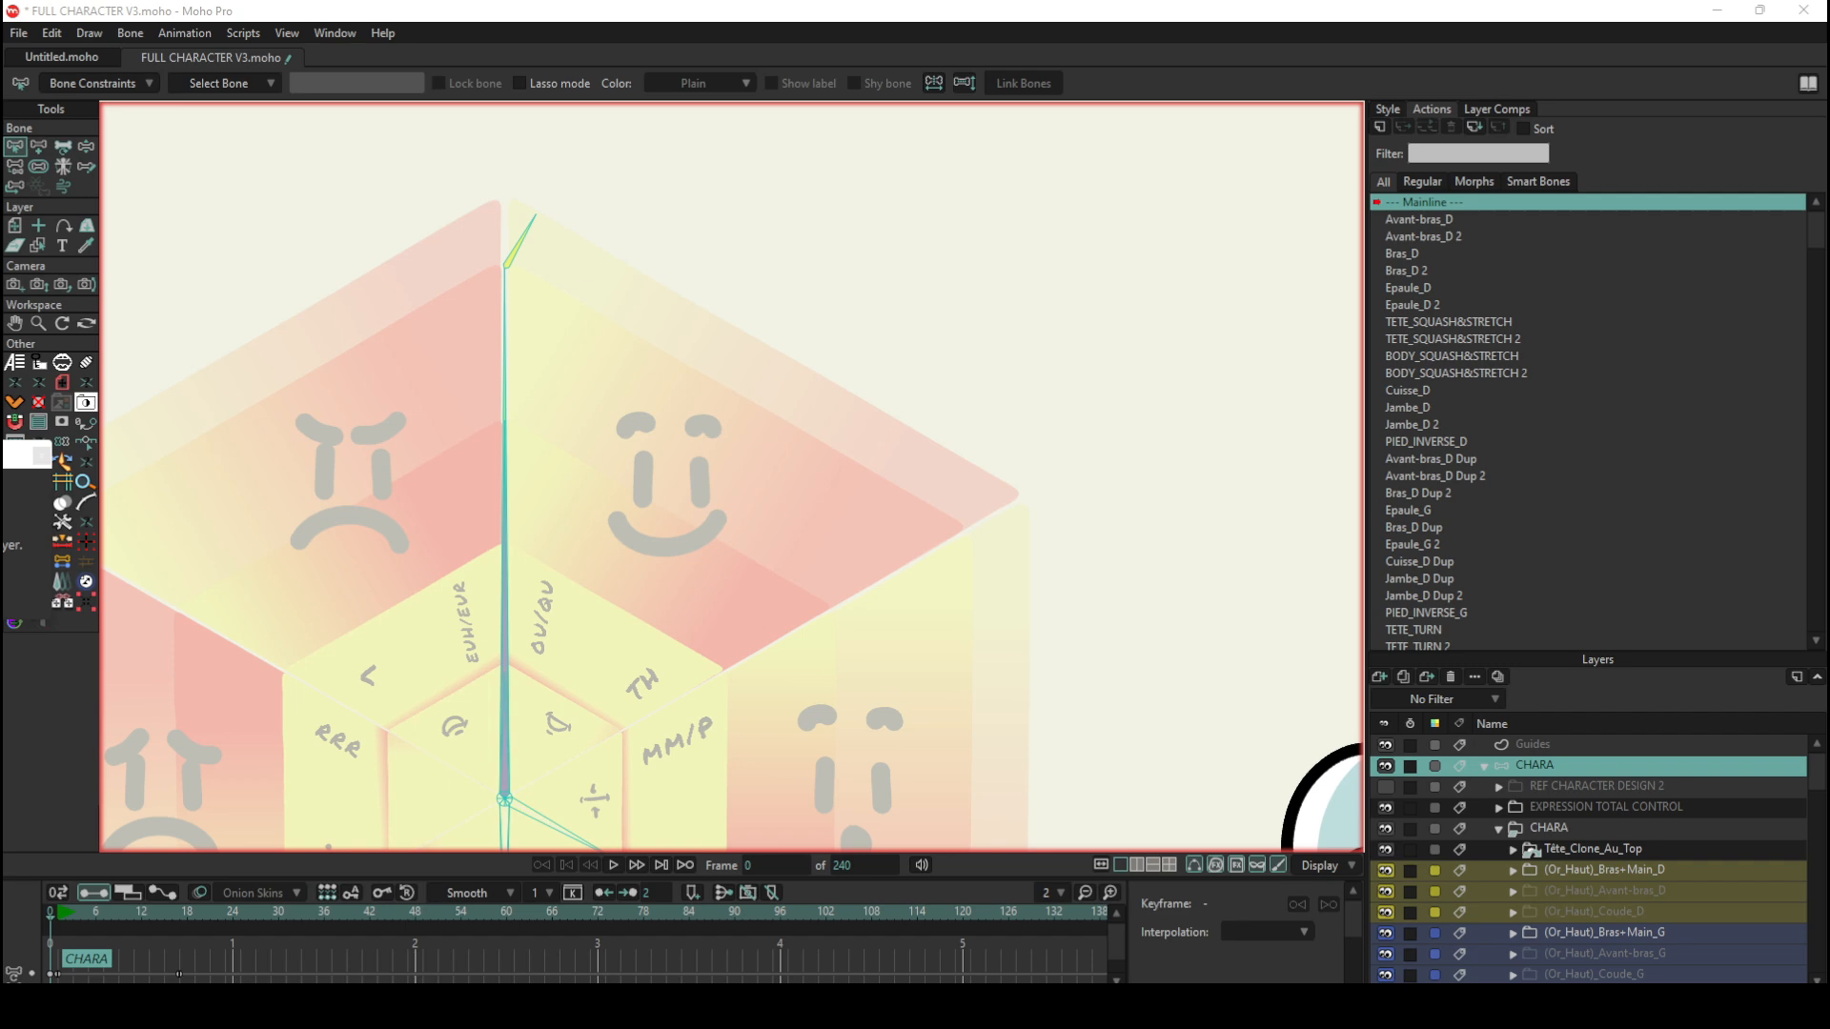
scroll(625, 413, "down", 3)
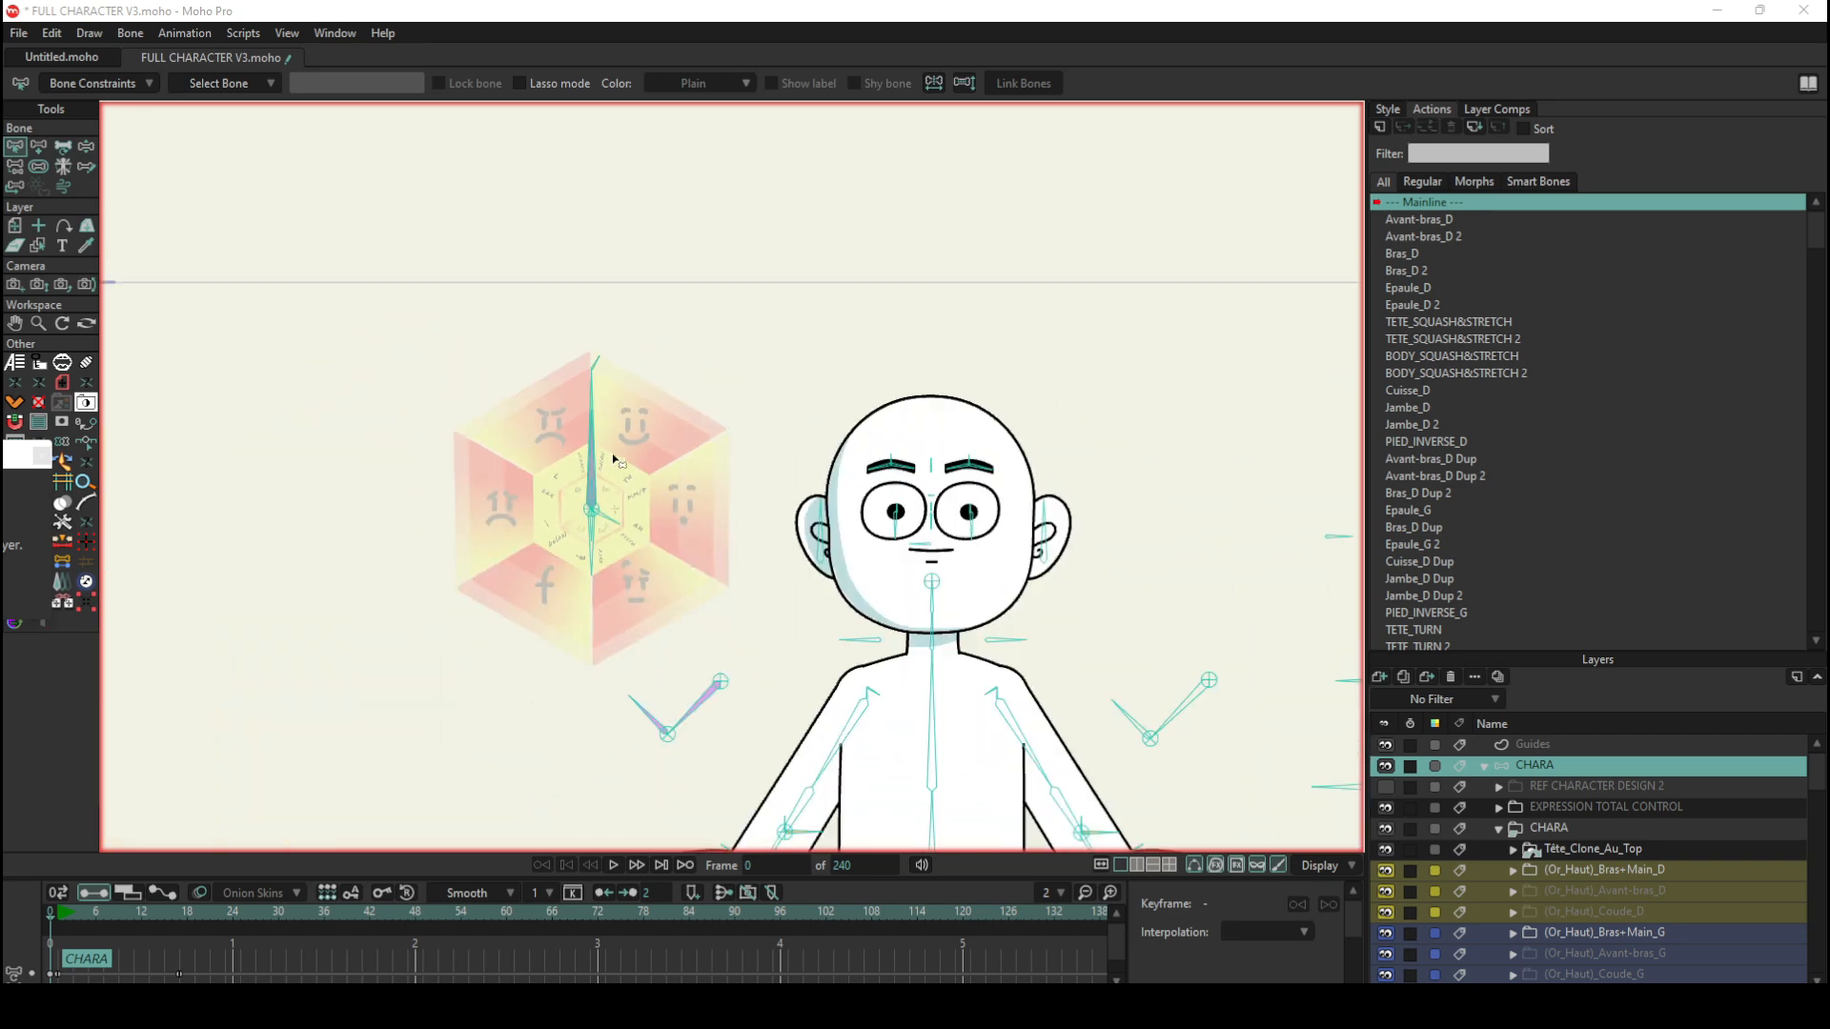
scroll(606, 476, "up", 2)
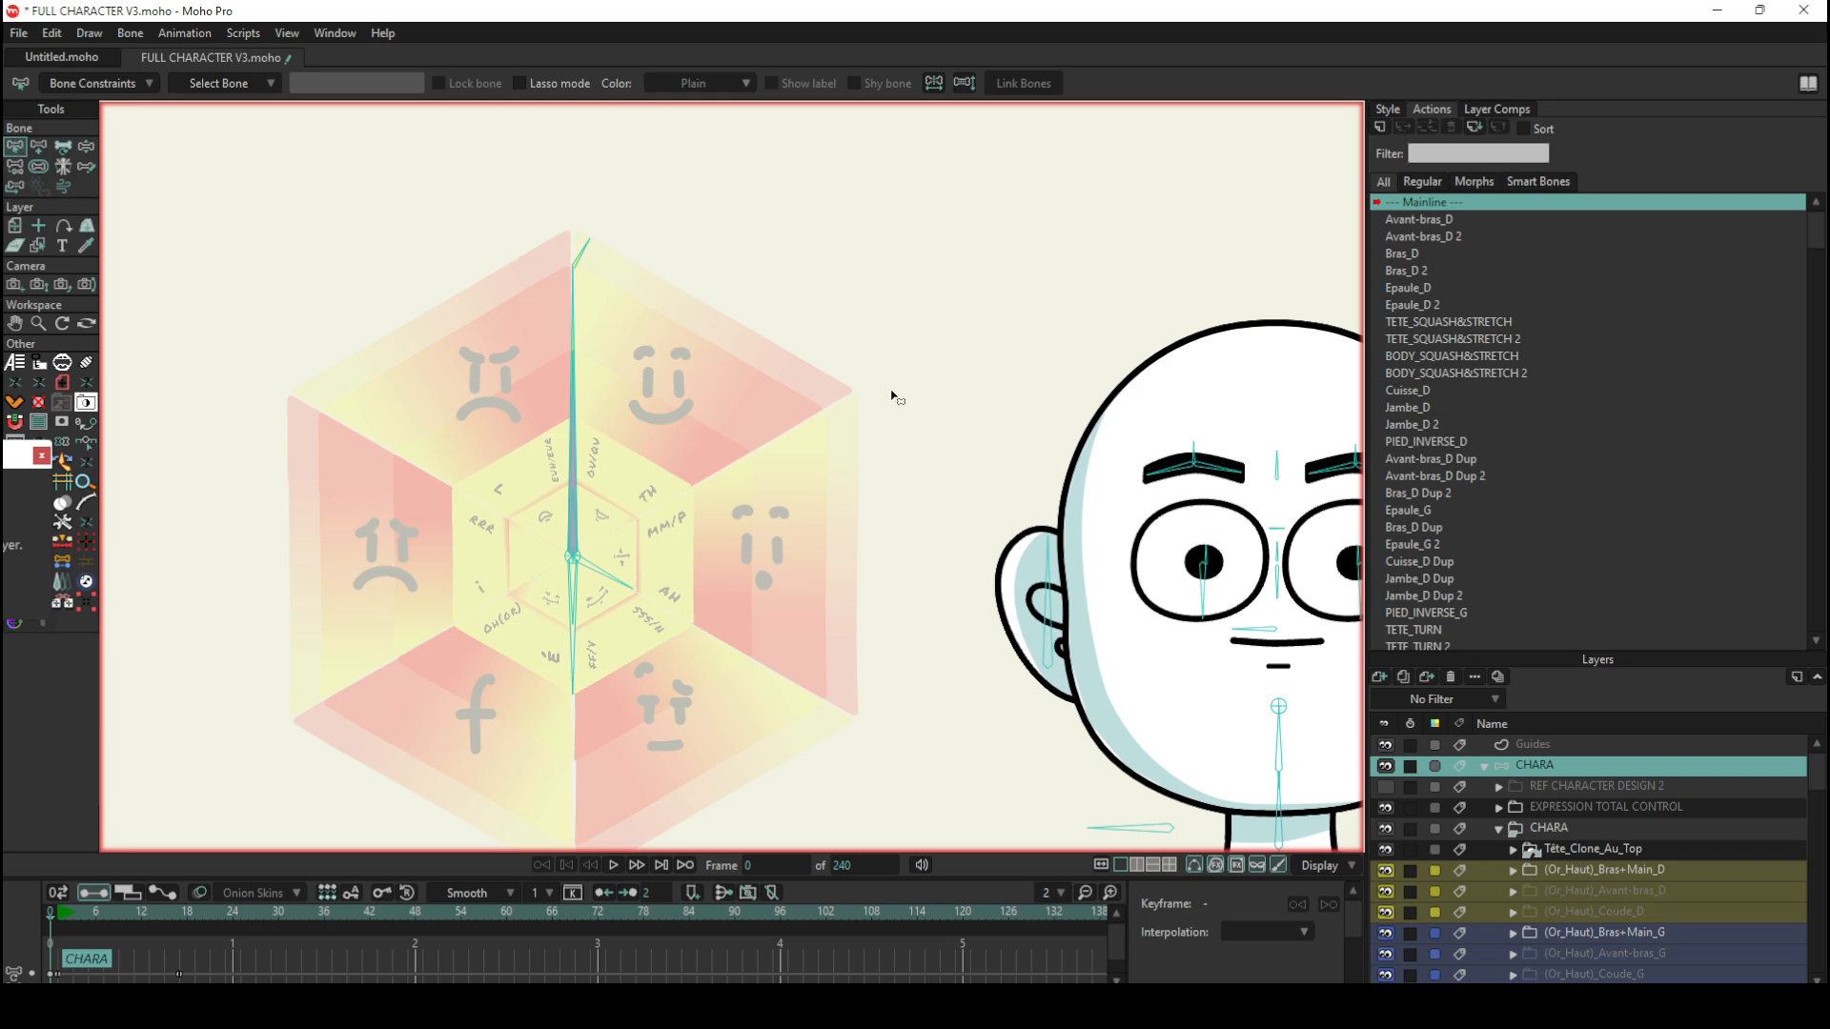
left_click(38, 149)
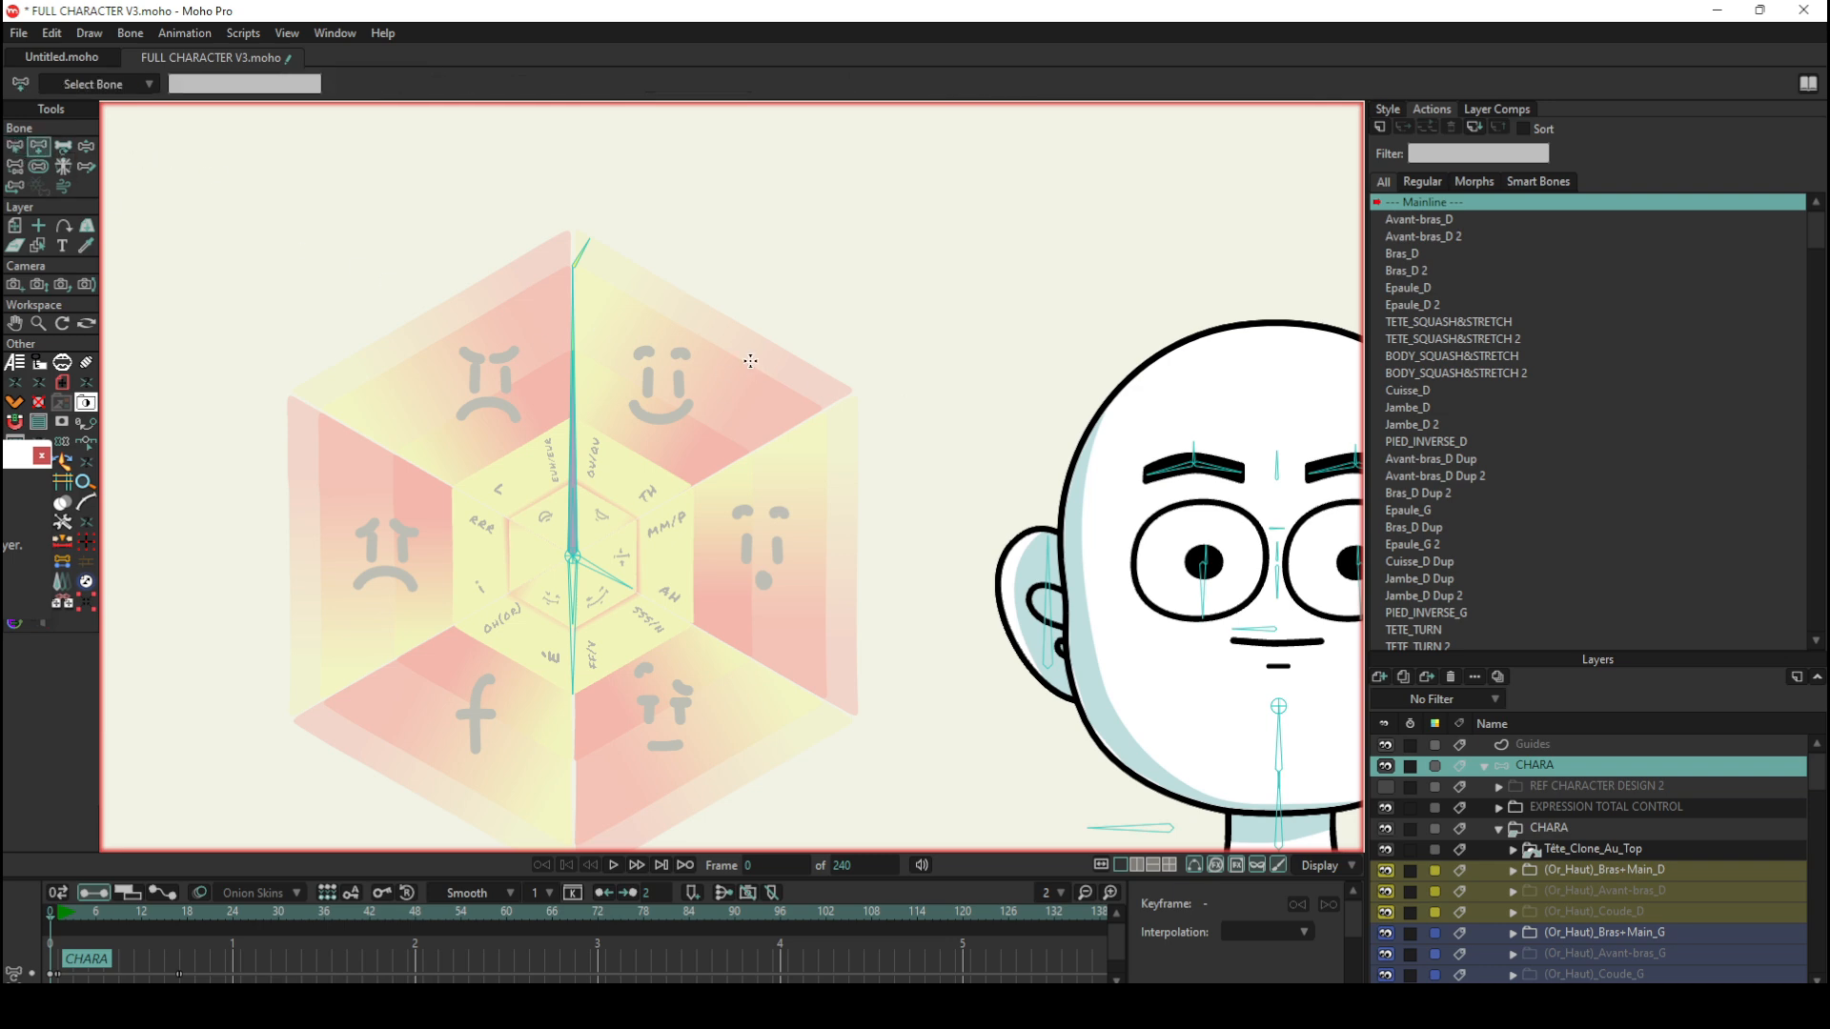
left_click_drag(909, 425, 942, 236)
Step: Compare the rotation of the new short child bone with that of the wheel's BLINK bone using Manipulate Bones
left_click(85, 147)
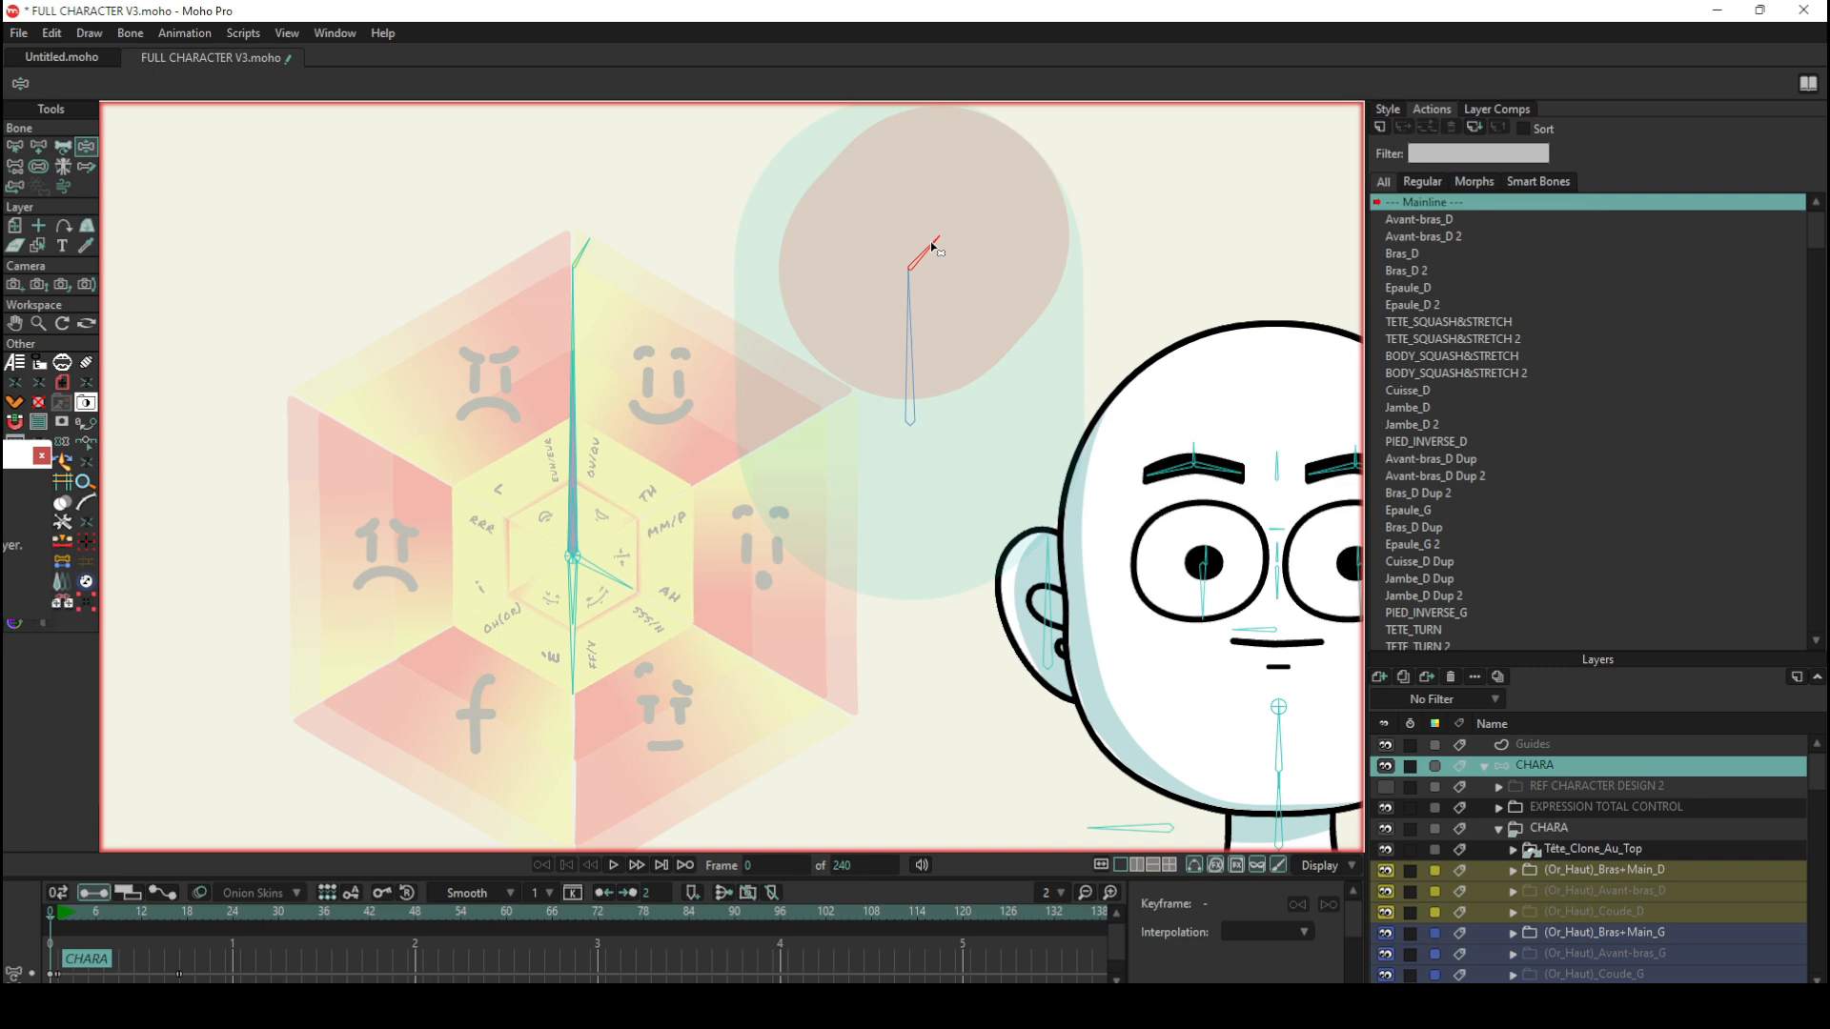
left_click_drag(930, 247, 940, 183)
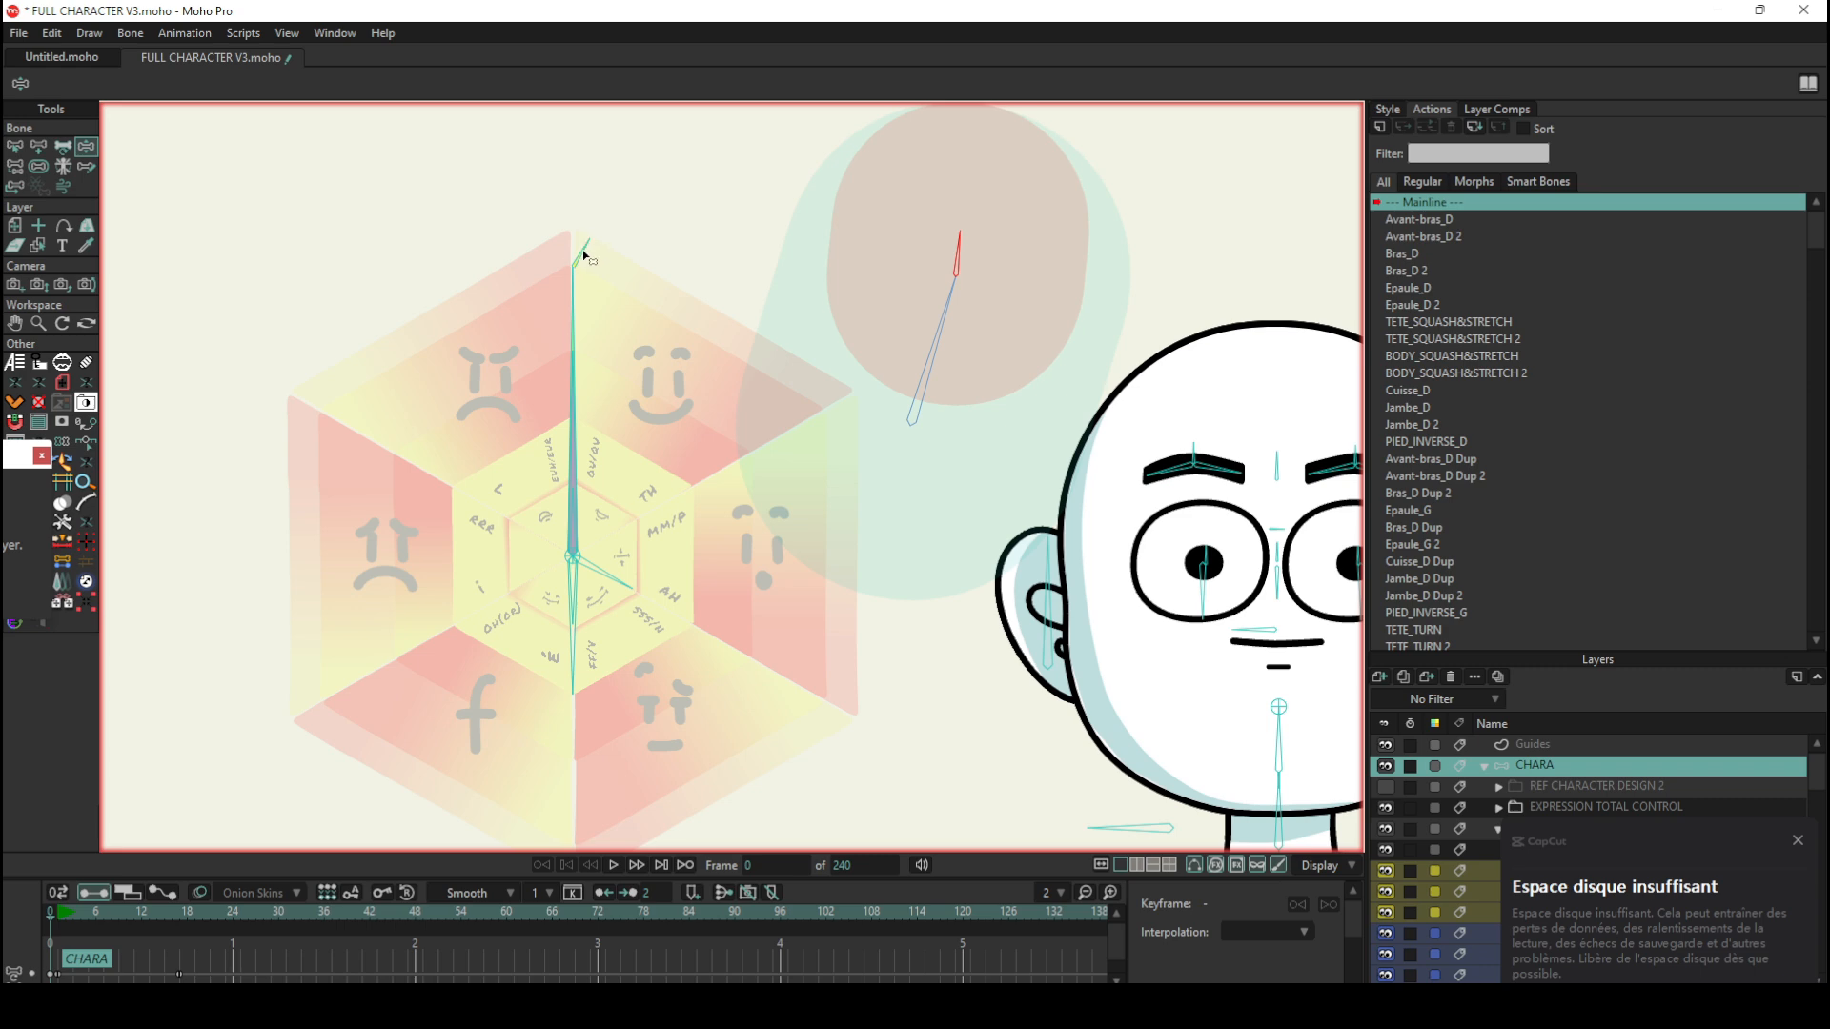
left_click_drag(583, 252, 552, 233)
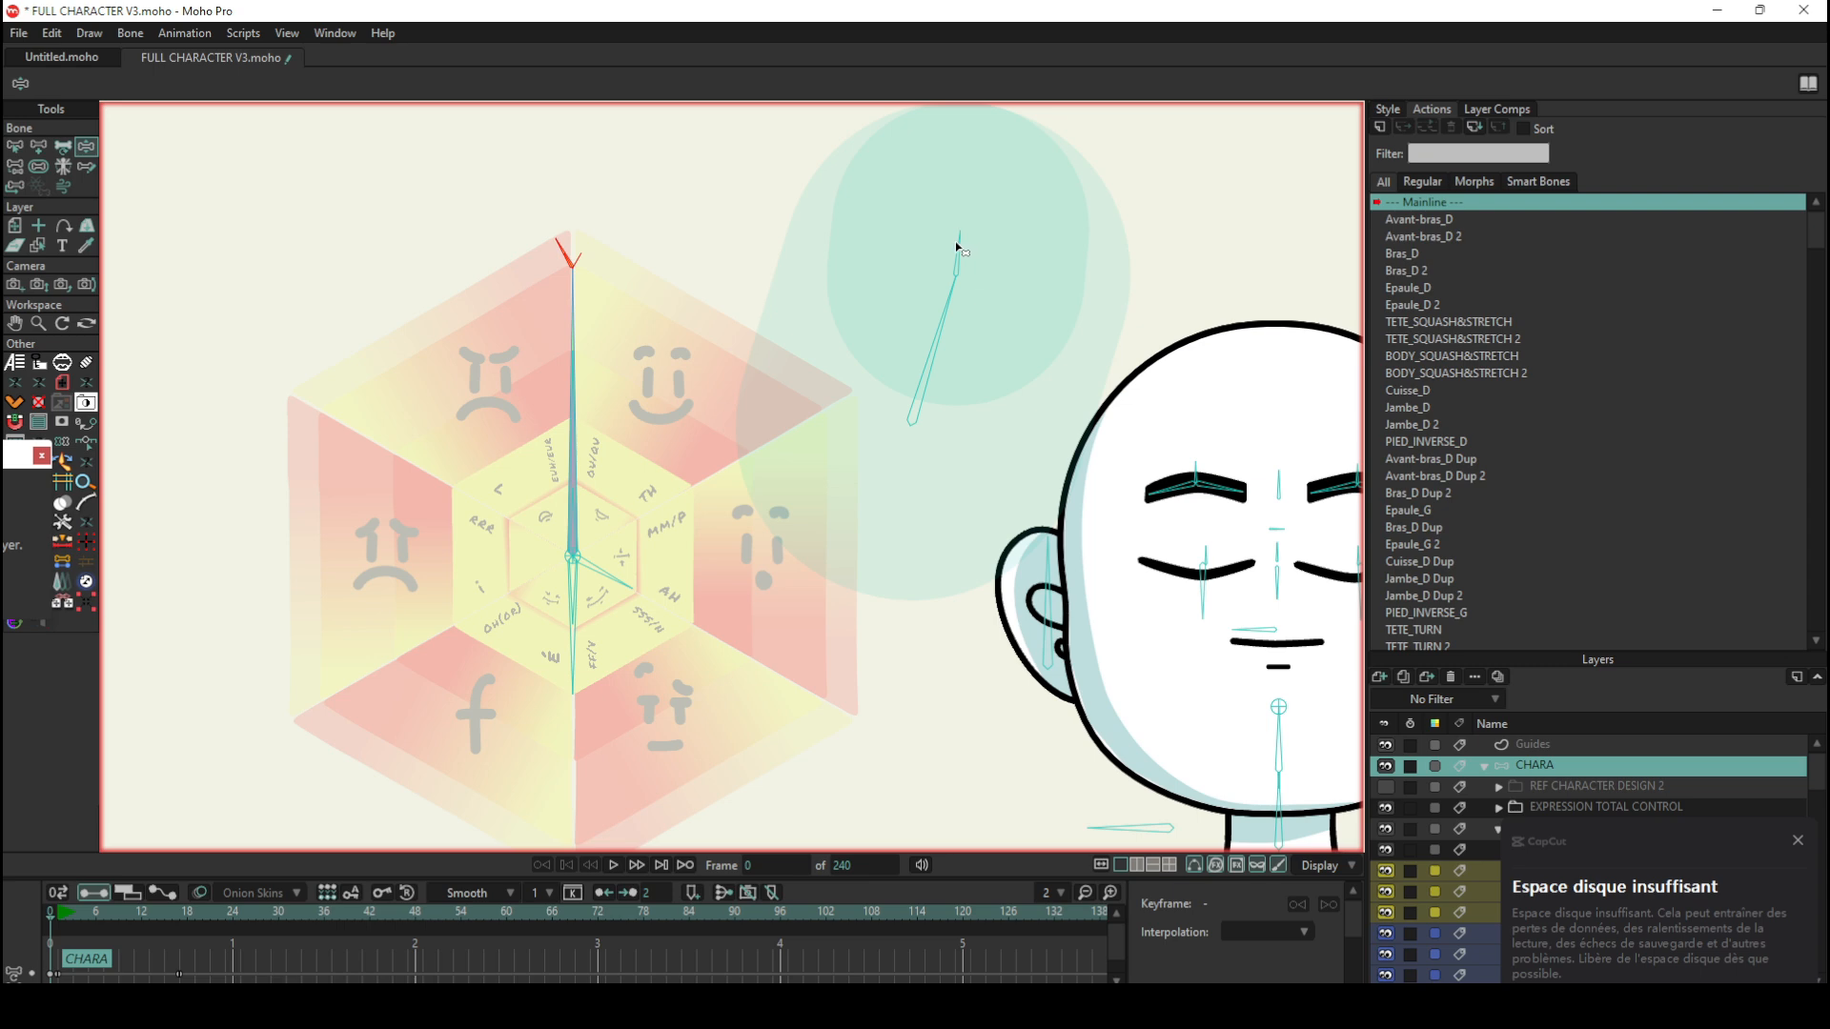
left_click_drag(955, 243, 843, 192)
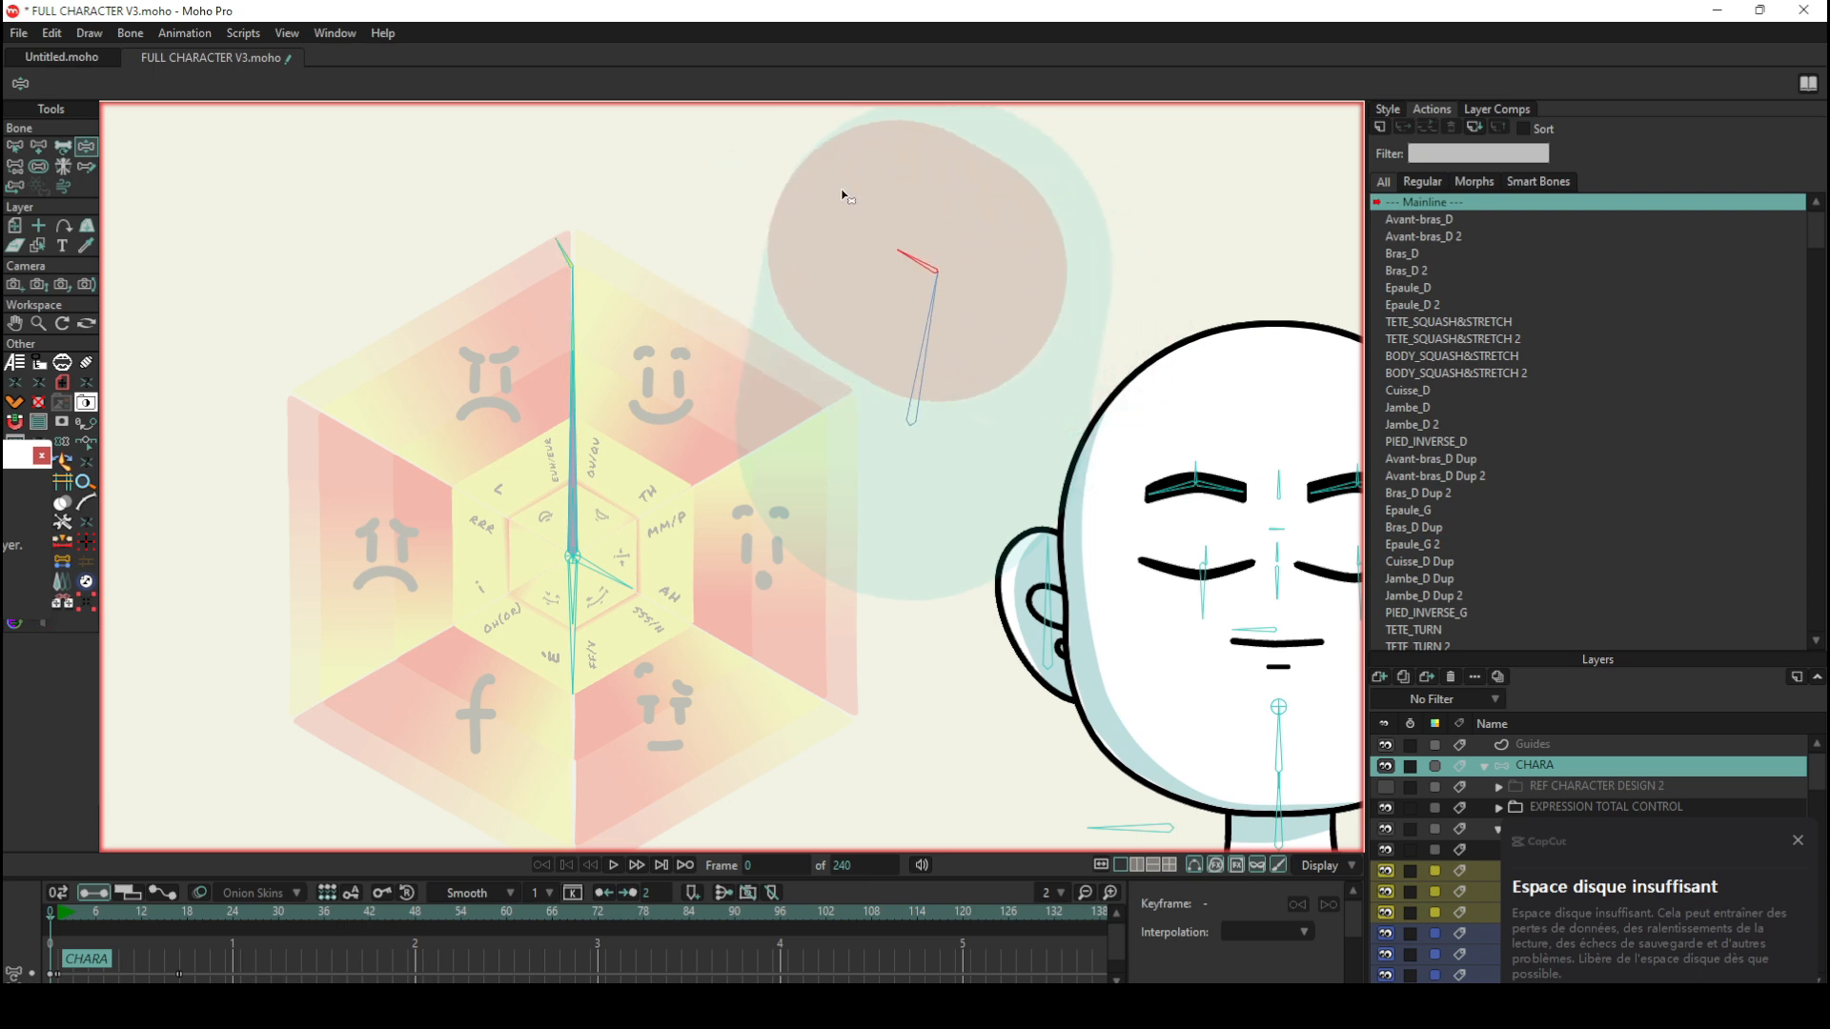
left_click_drag(559, 250, 584, 262)
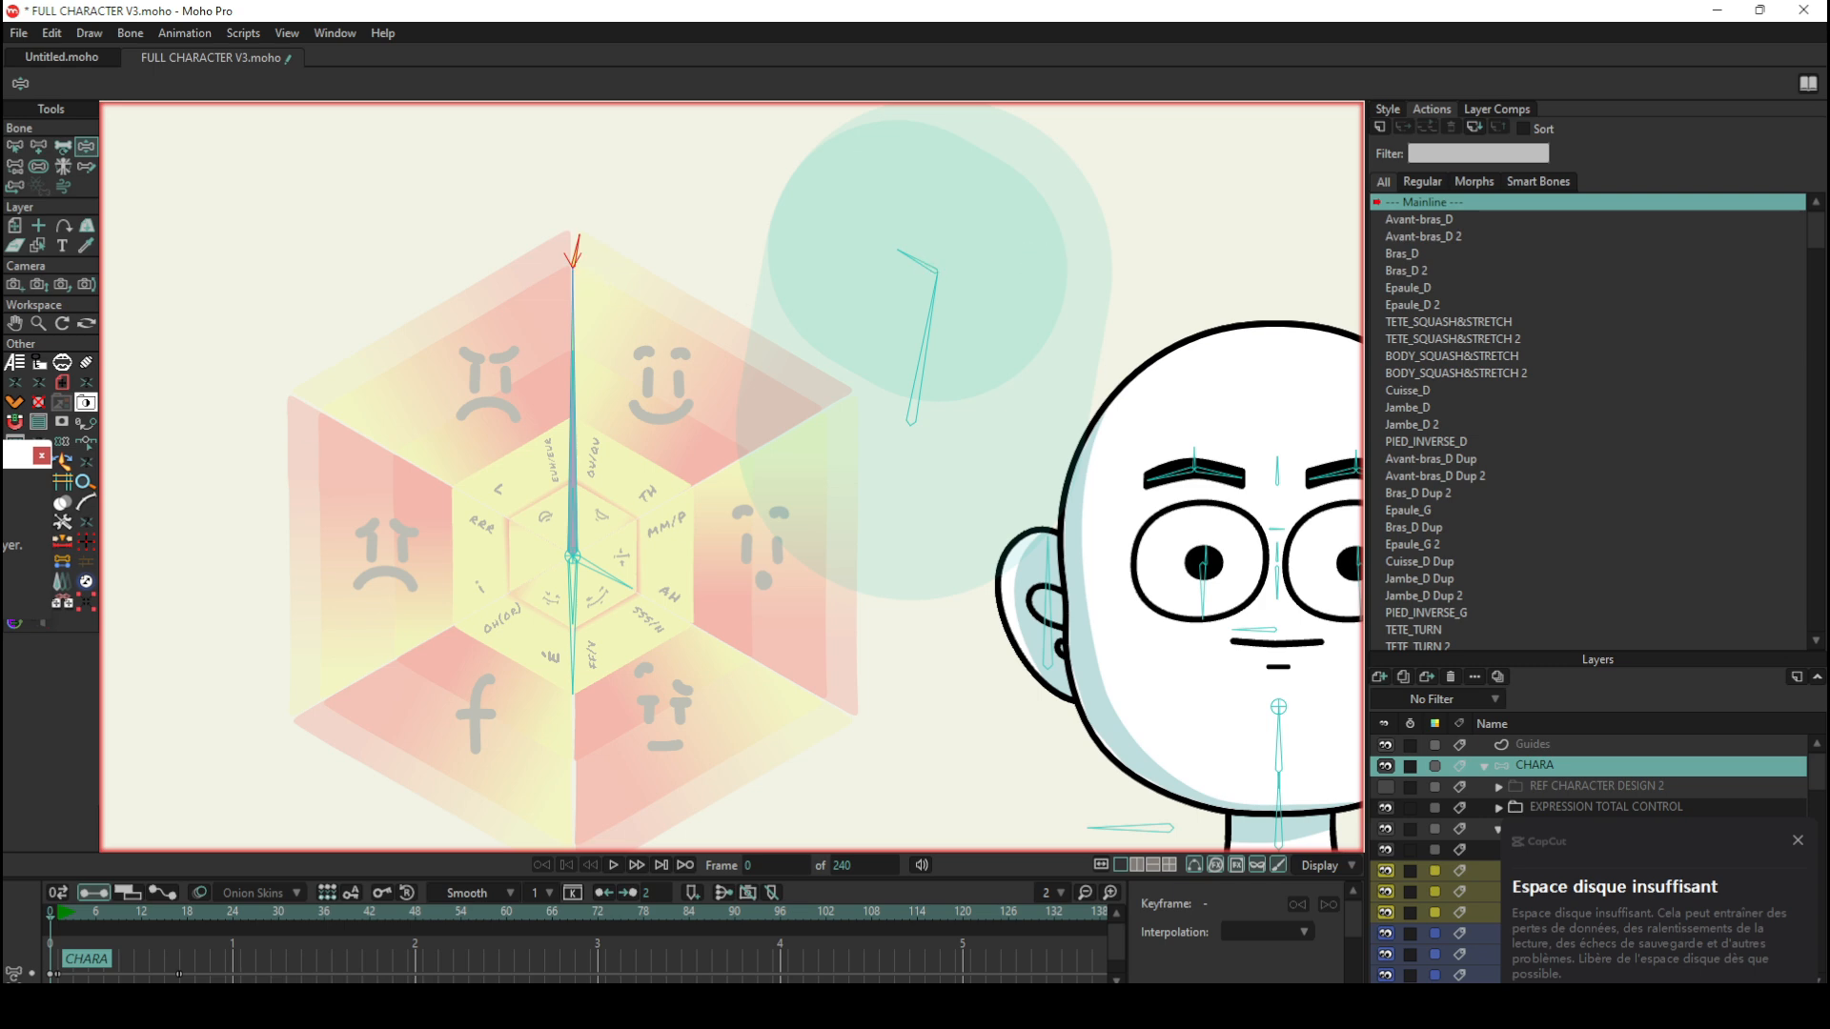
Step: Enable angle constraints on the new short child bone and adjust both limits so it rotates to one side only
left_click(14, 146)
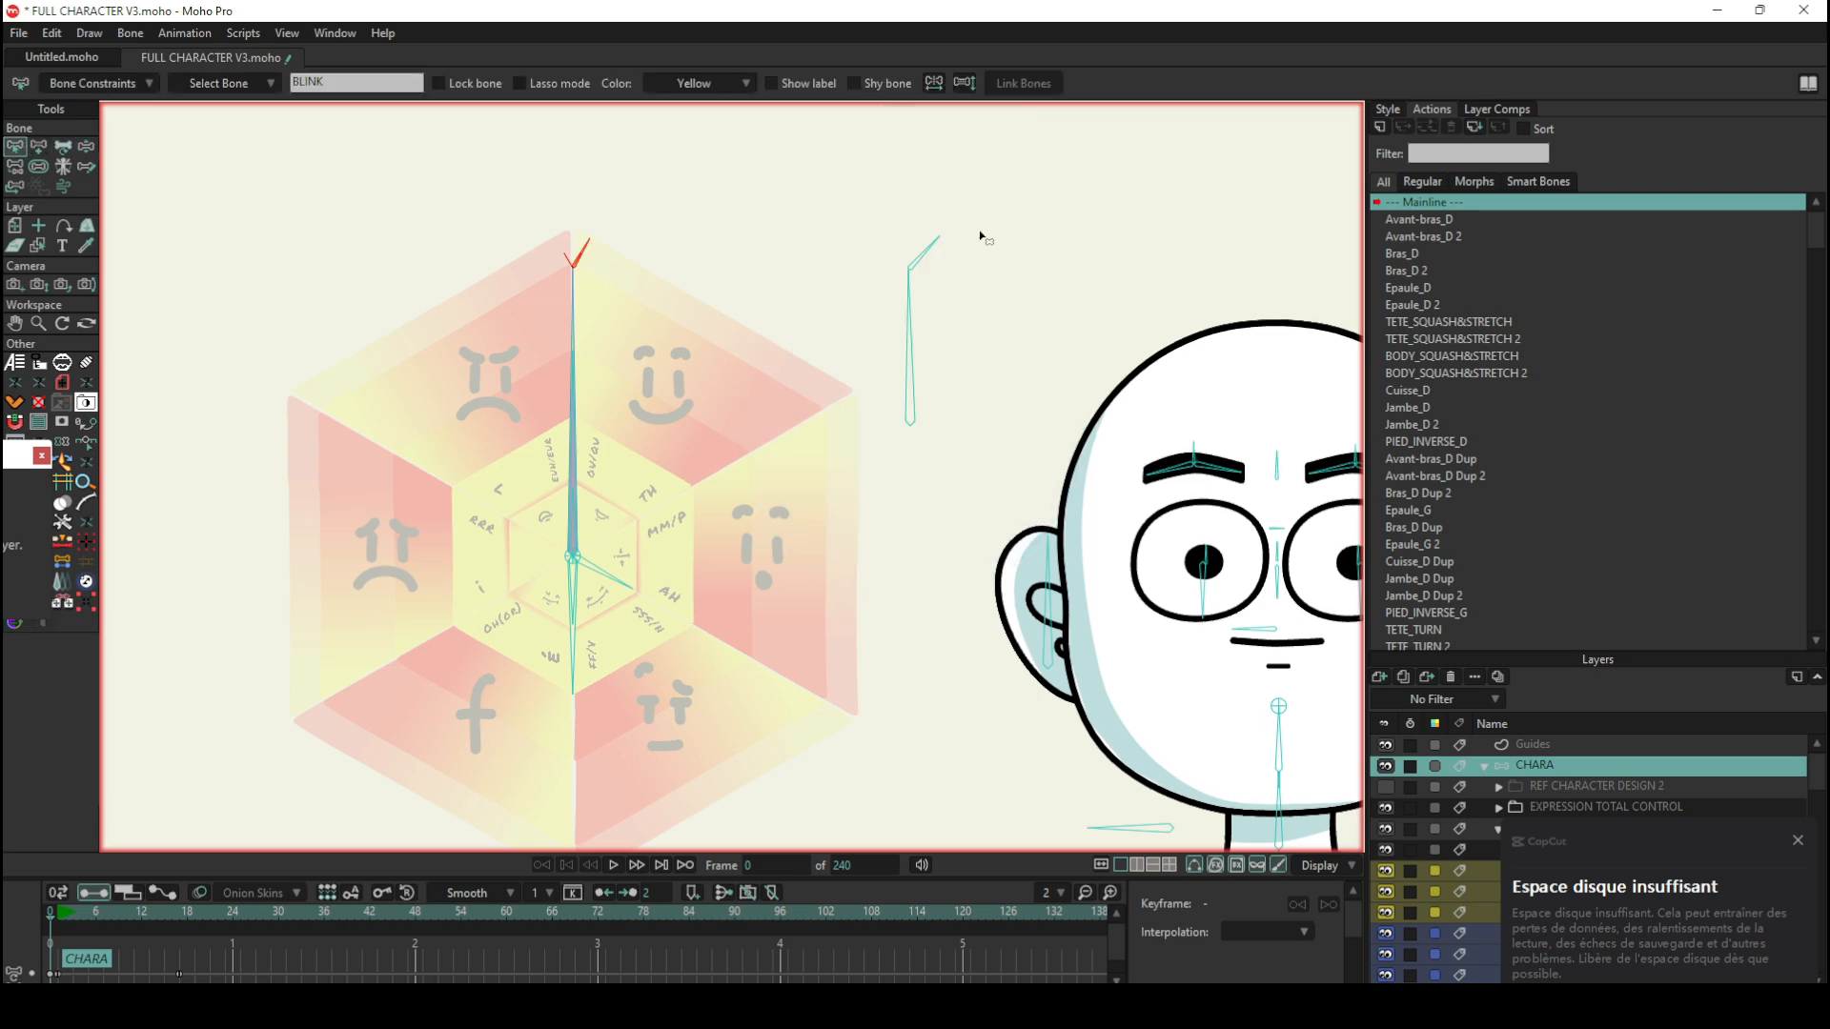
left_click(920, 256)
left_click(125, 85)
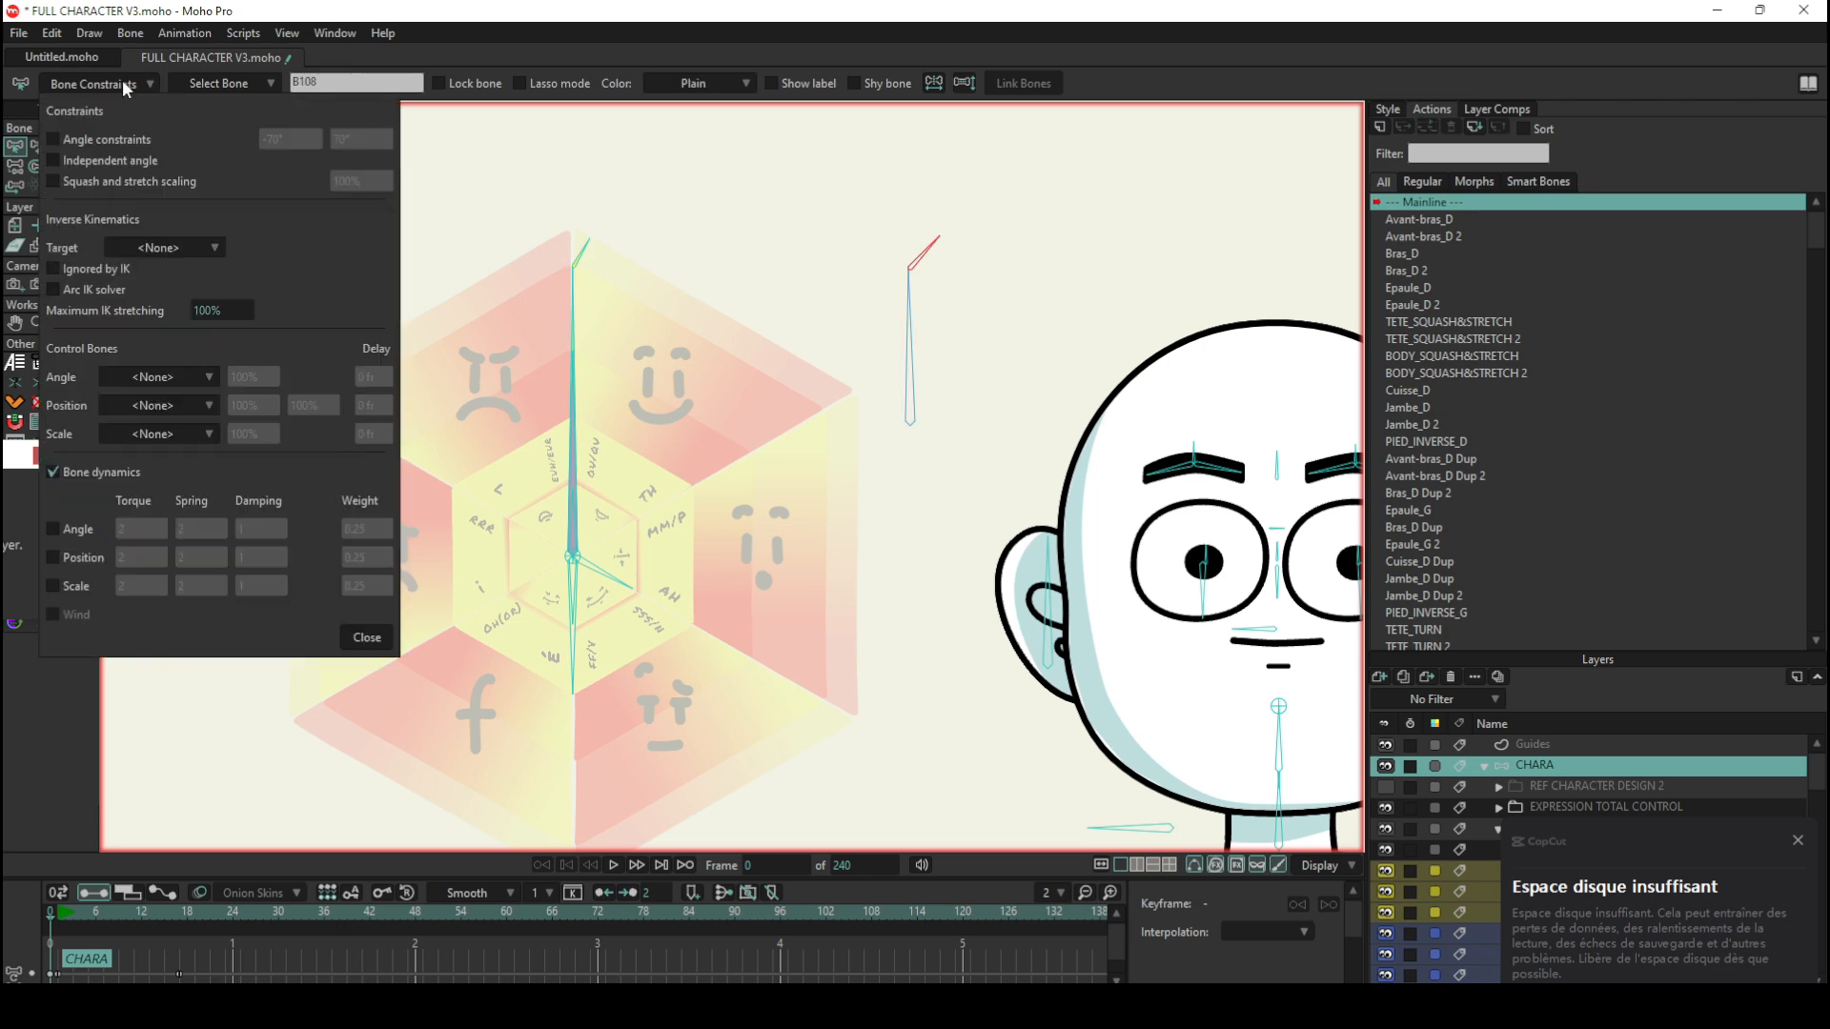
left_click(108, 139)
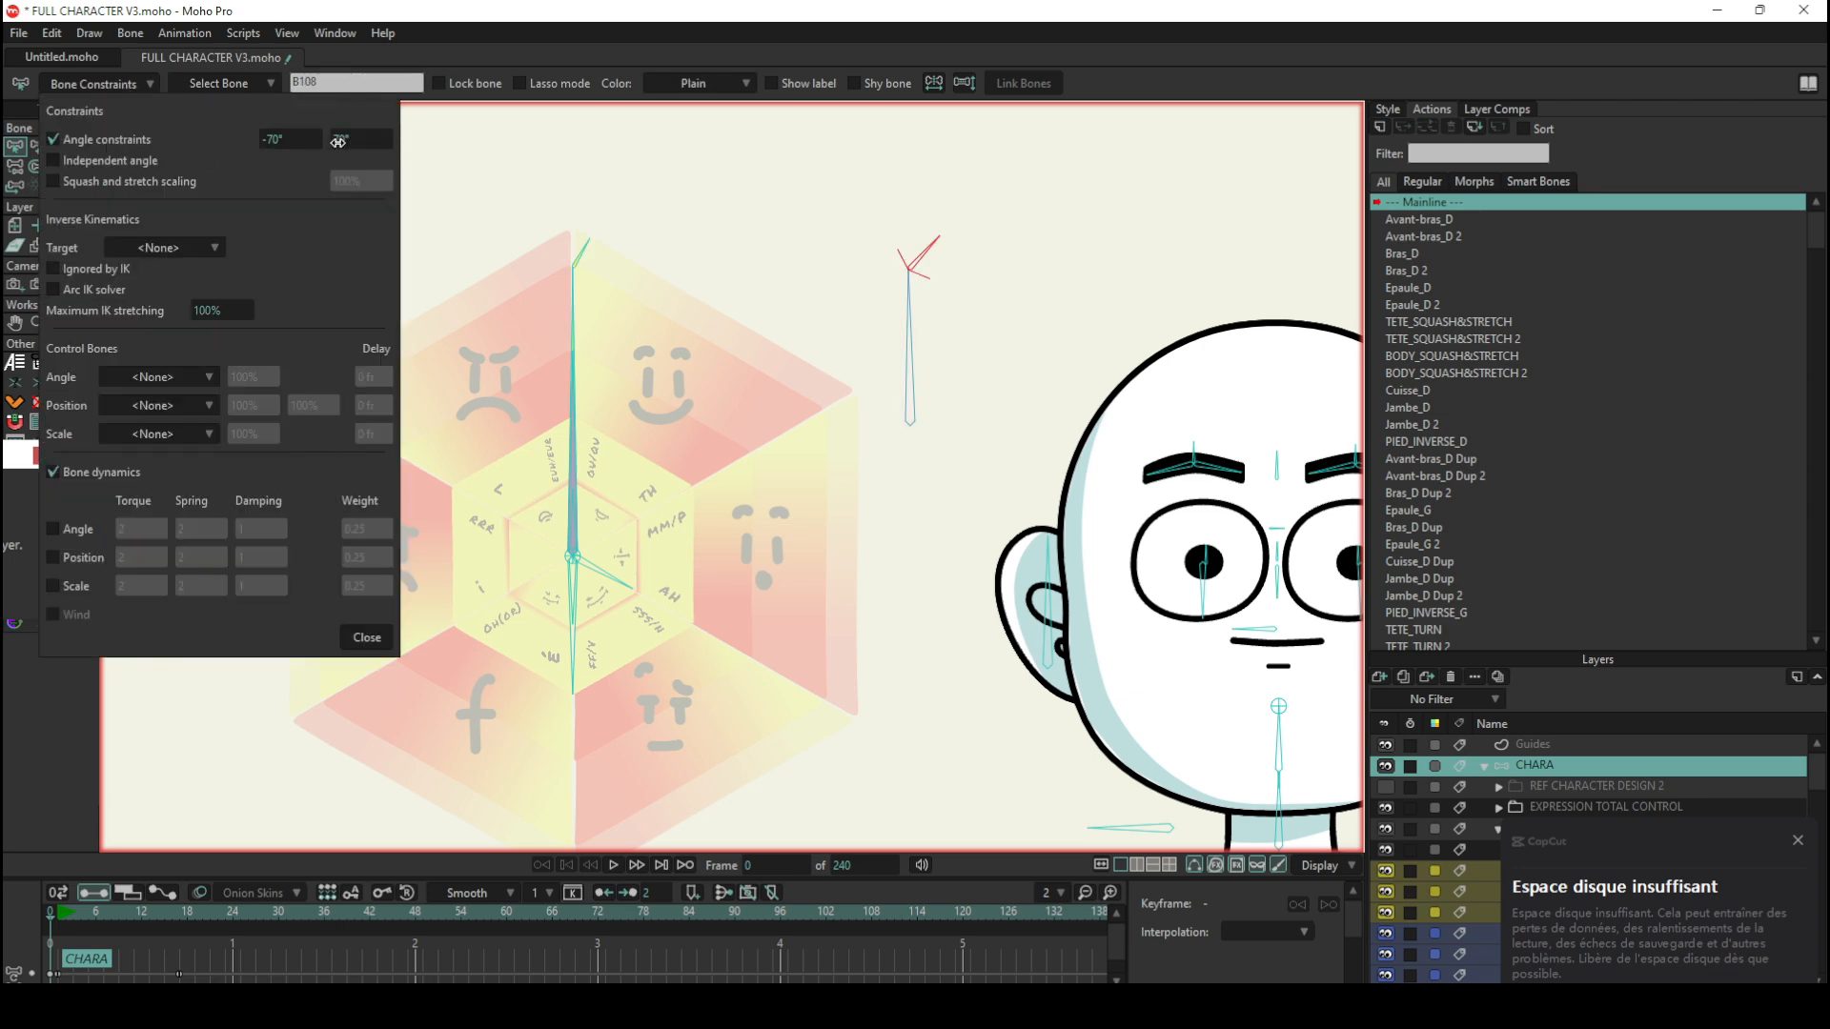
mouse_move(358, 139)
left_mouse_down()
mouse_move(316, 143)
mouse_move(383, 146)
left_mouse_up()
left_click_drag(254, 139, 384, 164)
left_click(122, 88)
Step: Test the constrained child bone and the wheel's eye expression and BLINK bones with Manipulate Bones, and reset the pose at frame 0
left_click(86, 148)
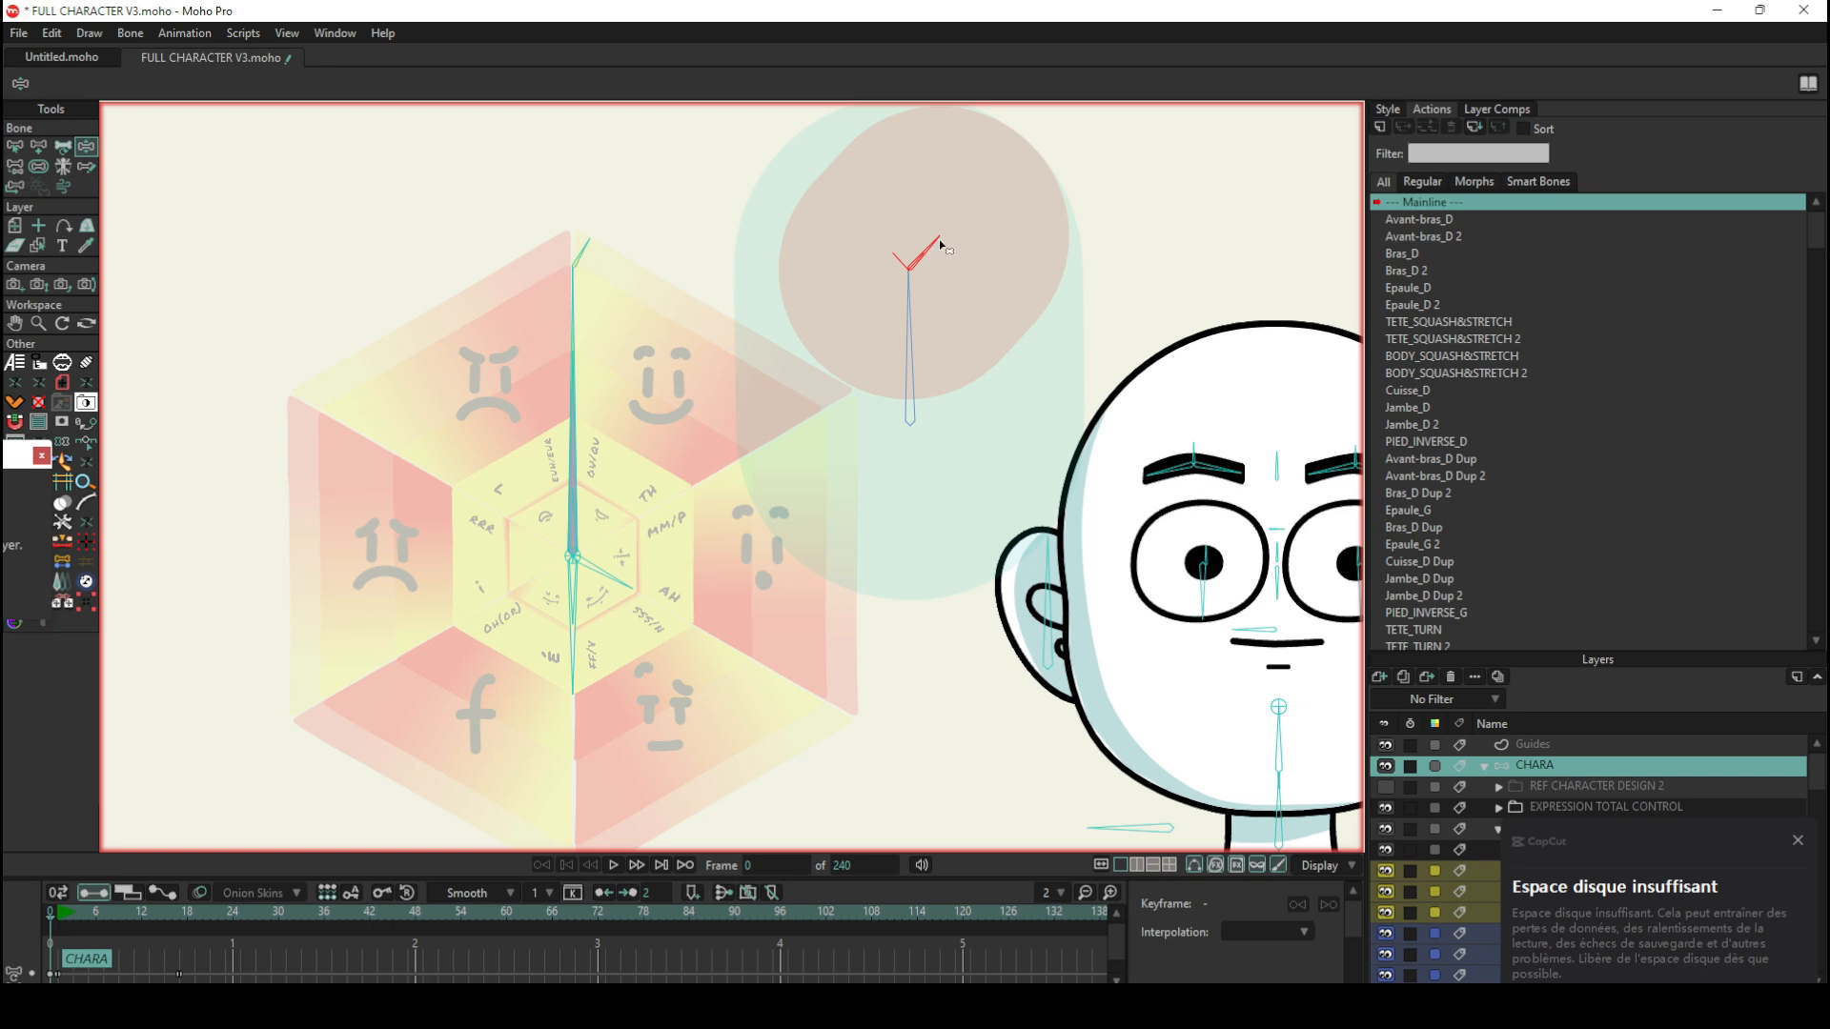
mouse_move(941, 245)
left_mouse_down()
mouse_move(850, 251)
mouse_move(973, 238)
mouse_move(952, 255)
mouse_move(907, 227)
mouse_move(844, 250)
mouse_move(879, 224)
mouse_move(915, 240)
mouse_move(963, 226)
mouse_move(900, 213)
mouse_move(912, 226)
left_mouse_up()
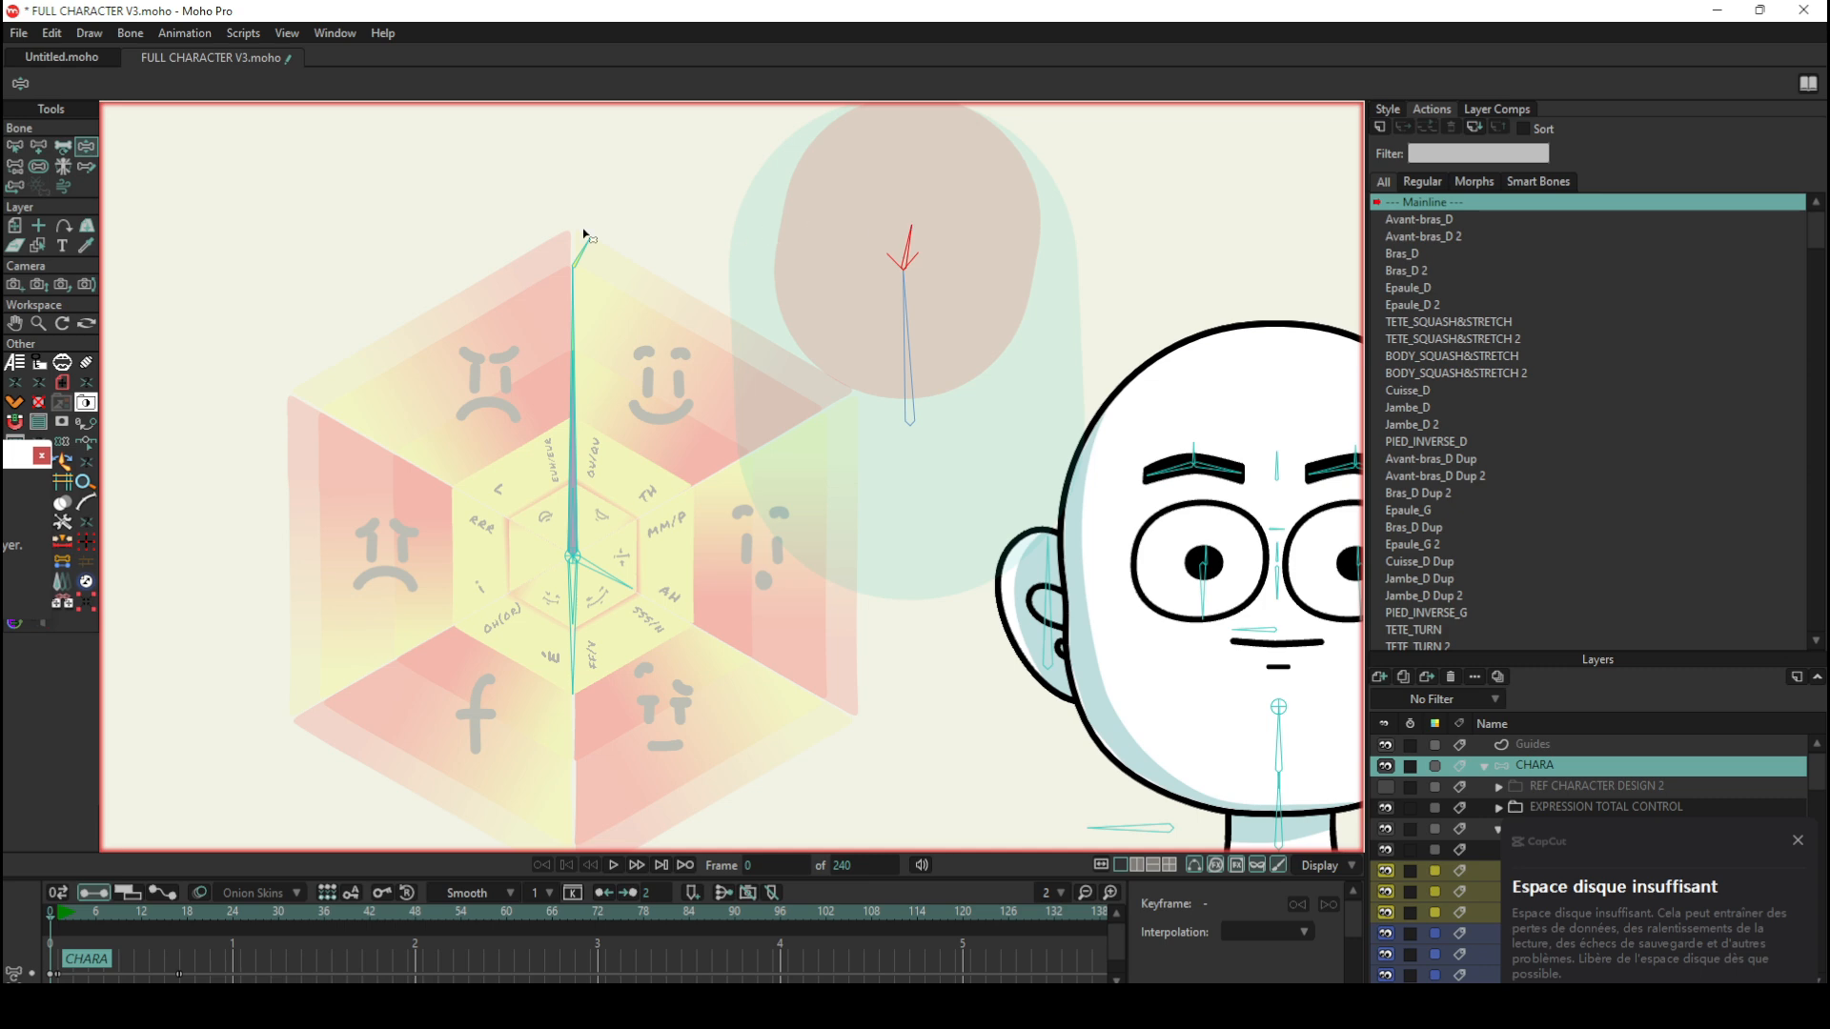
left_click(573, 296)
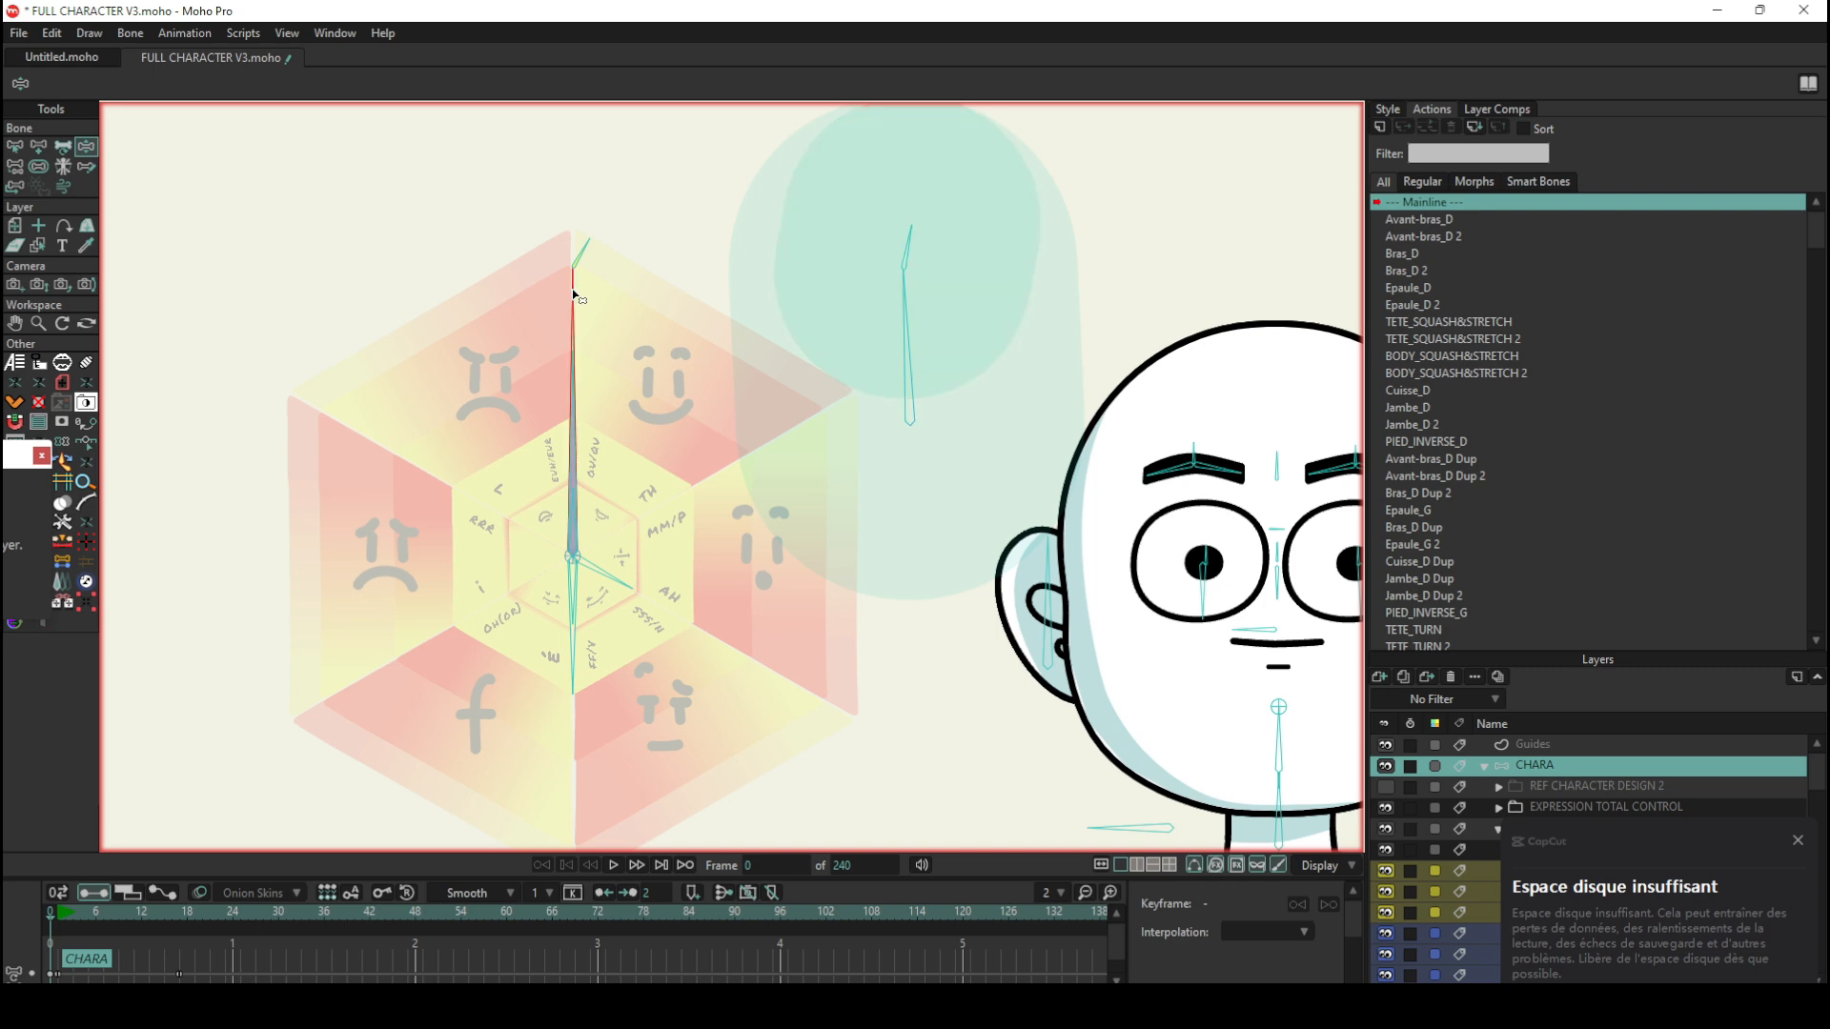
left_click_drag(573, 295, 588, 296)
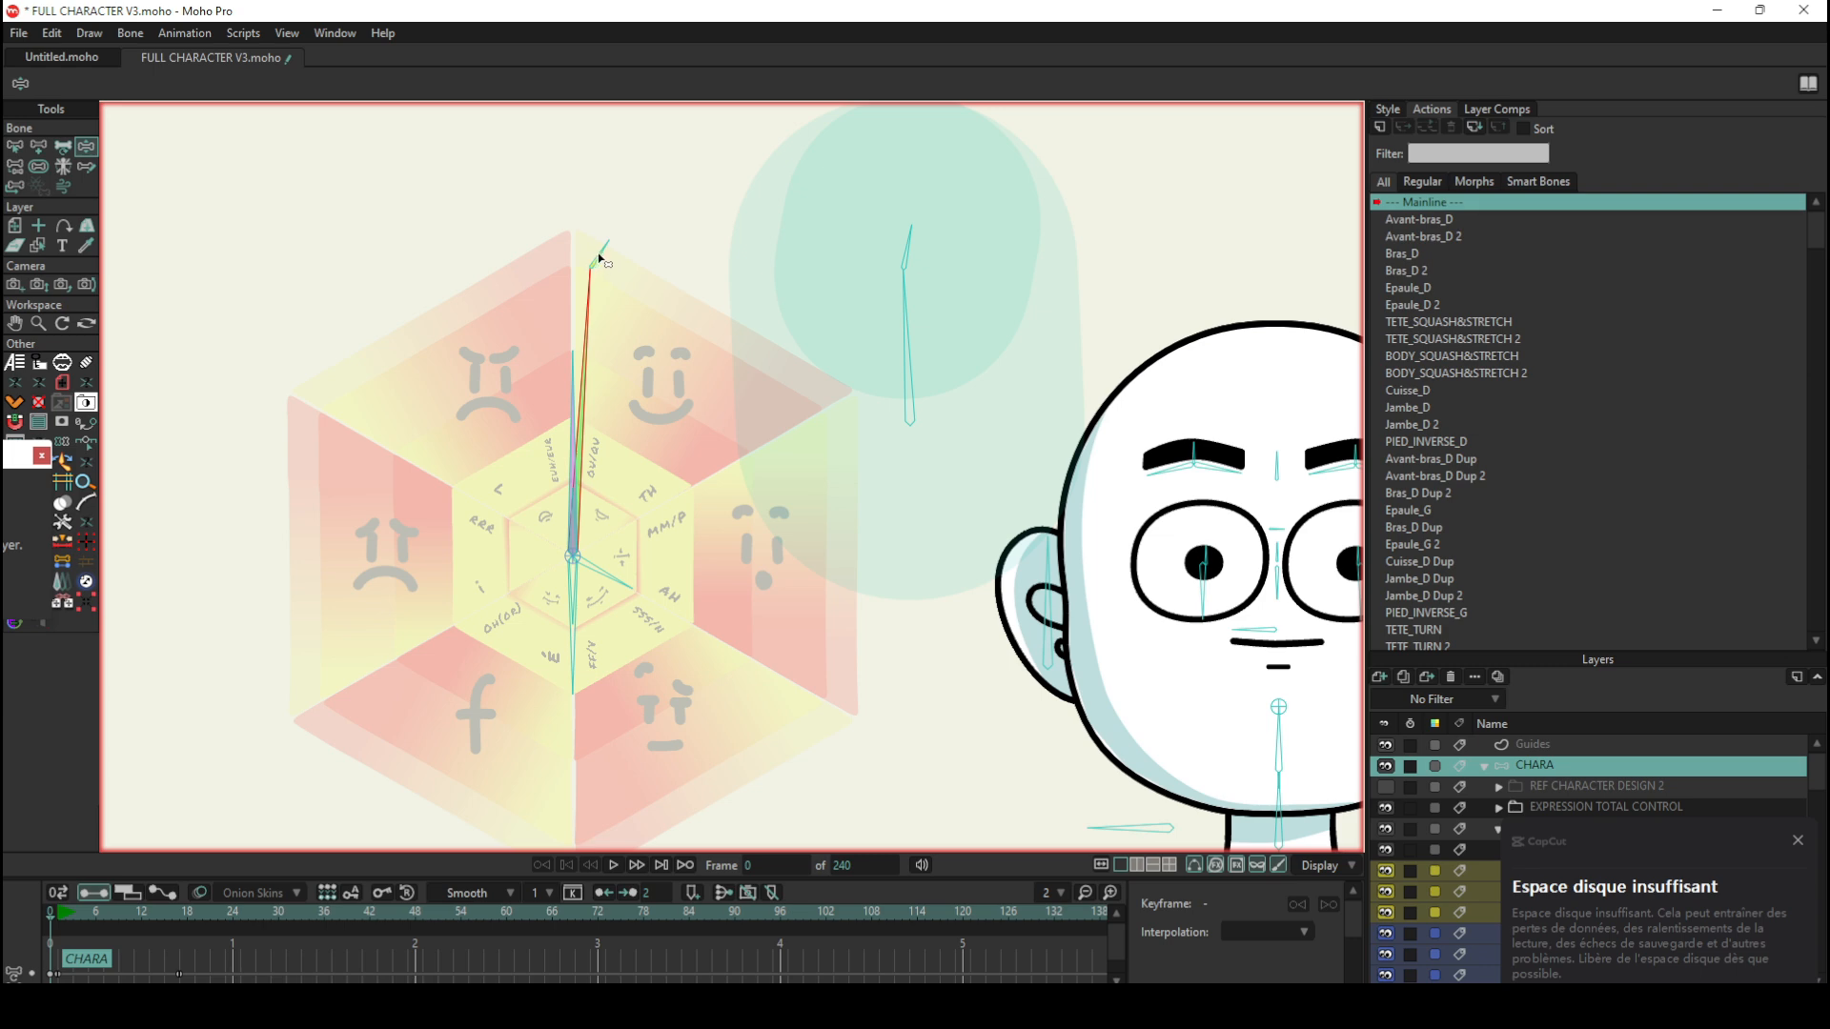
mouse_move(599, 255)
left_mouse_down()
mouse_move(572, 244)
mouse_move(592, 250)
left_mouse_up()
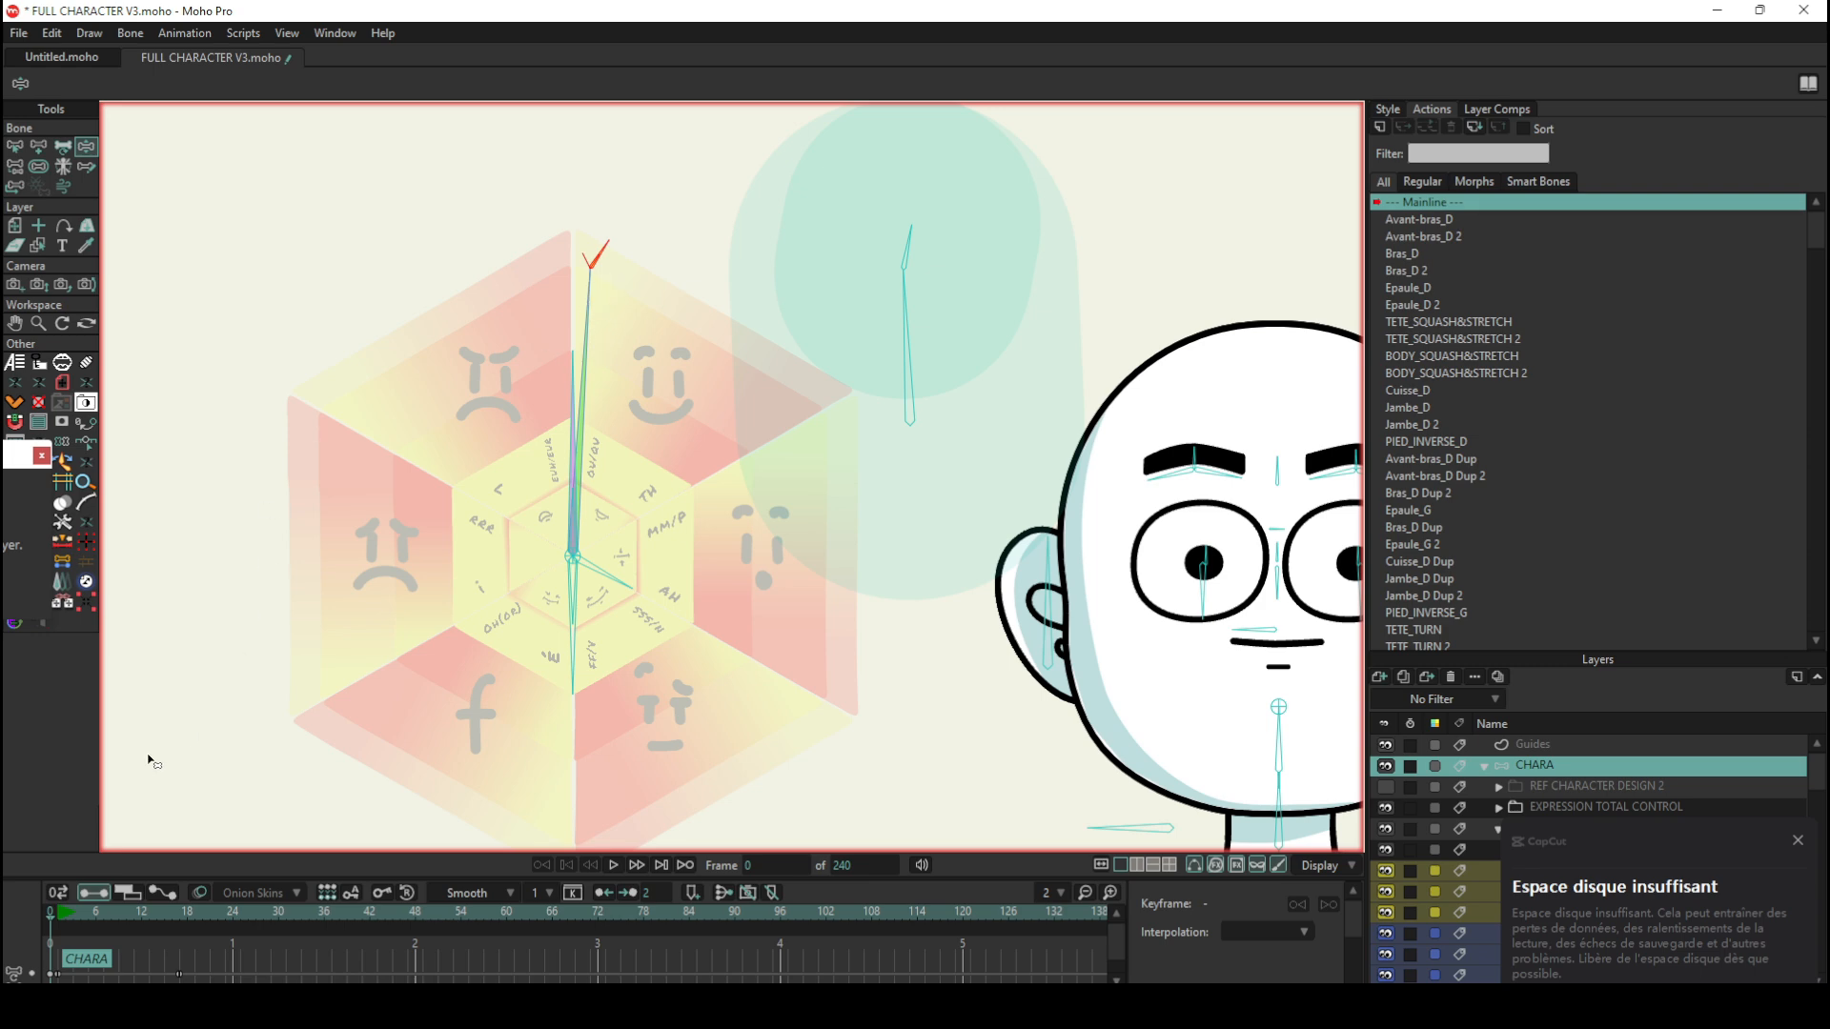
left_click(48, 917)
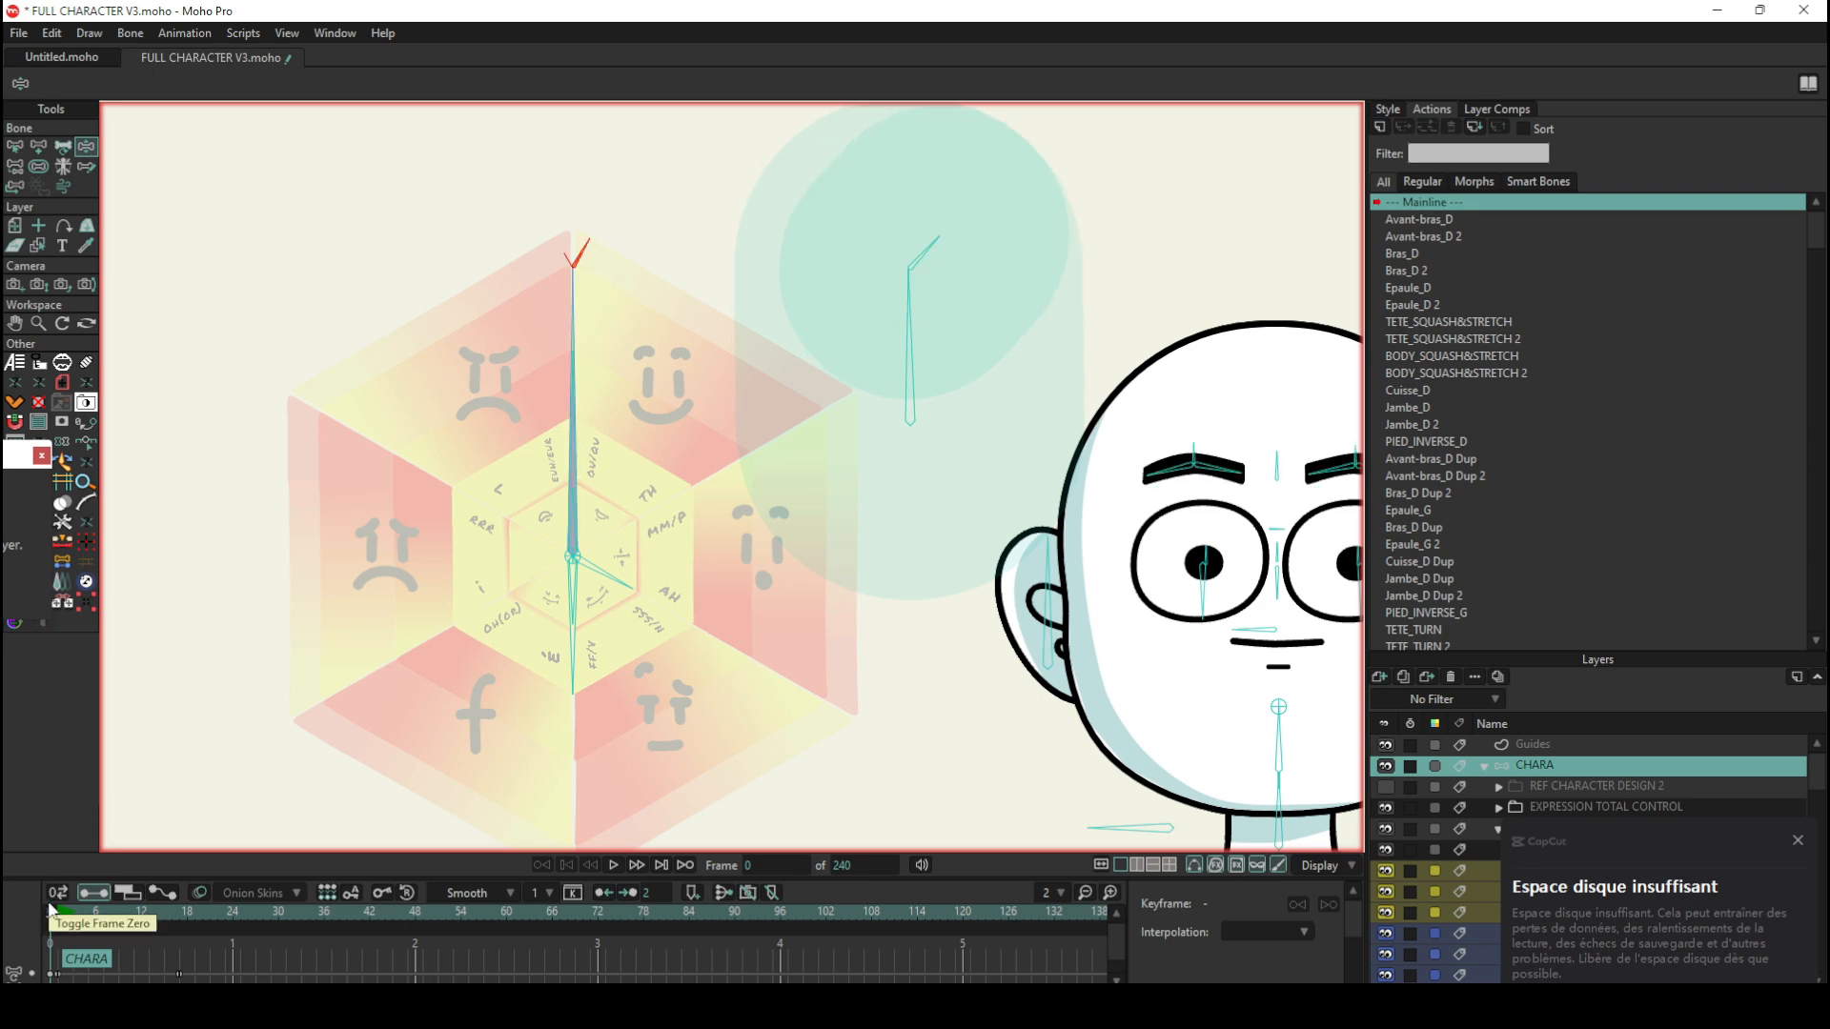
Step: Inspect the bone constraints of EXPRESSIONS_YEUX, including Ignored by IK, and compare the bone with its BLINK child
left_click(14, 146)
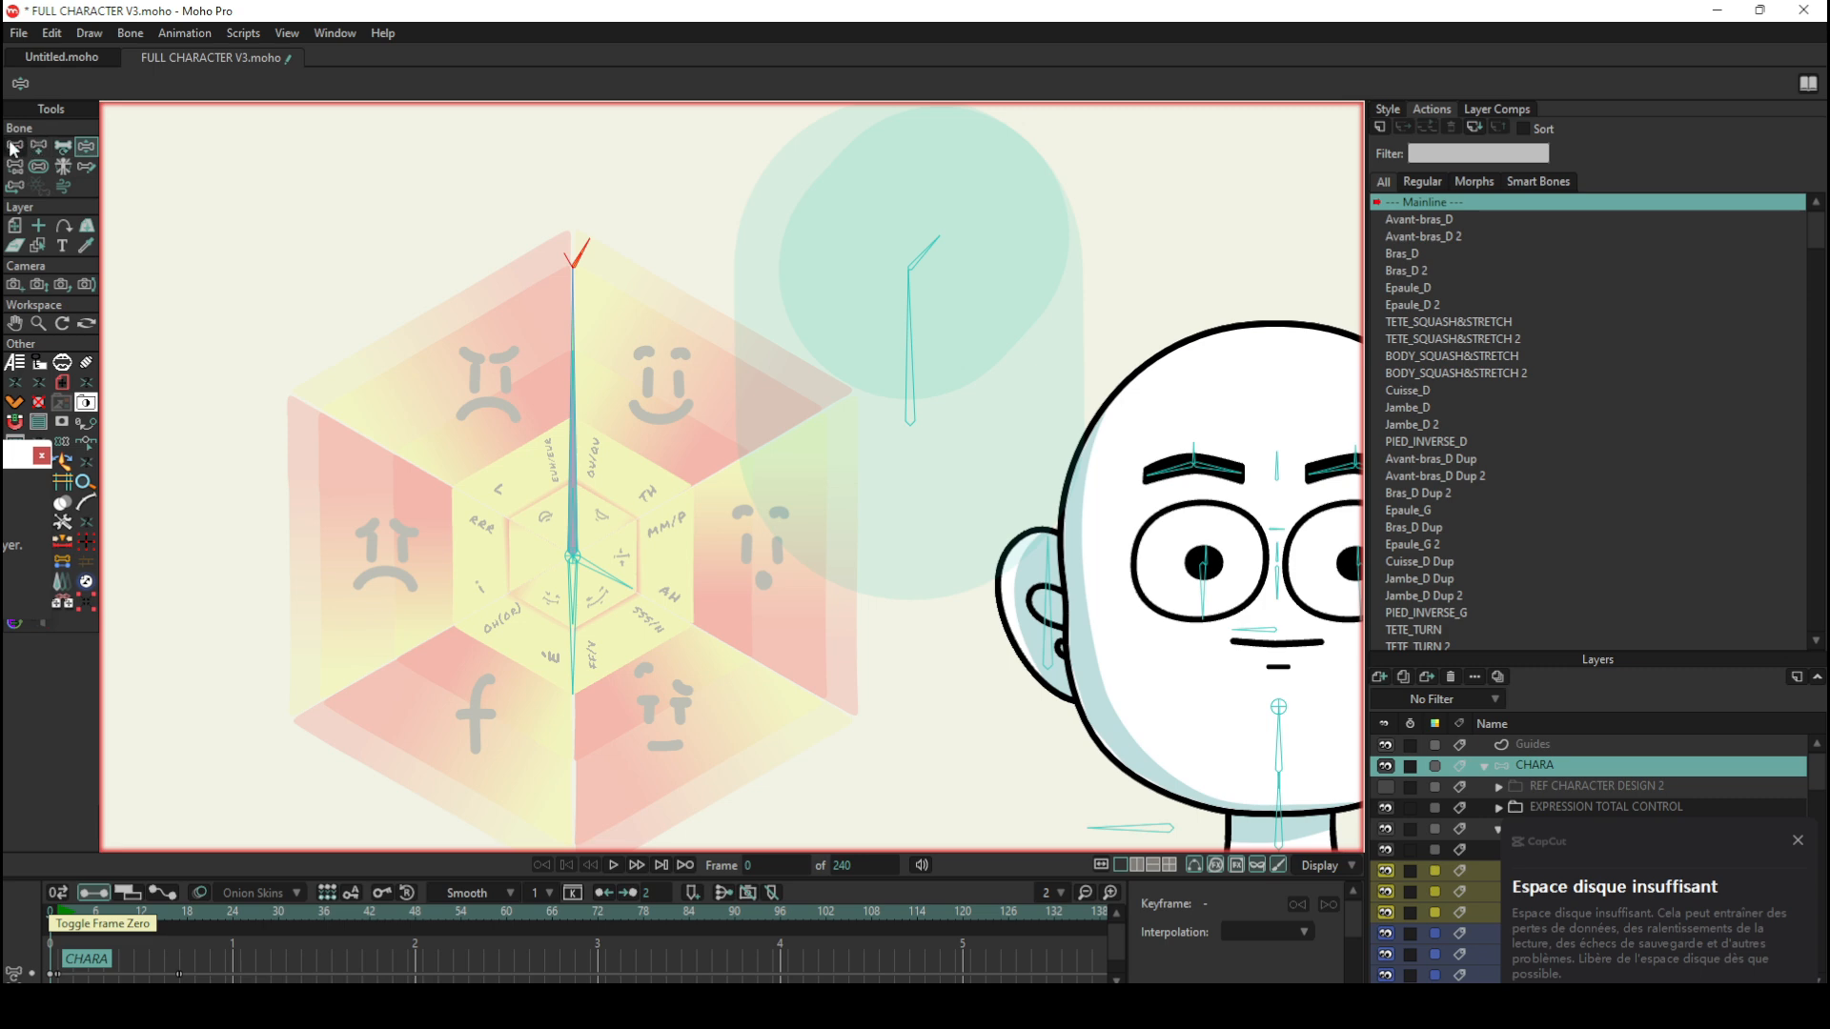
left_click(573, 286)
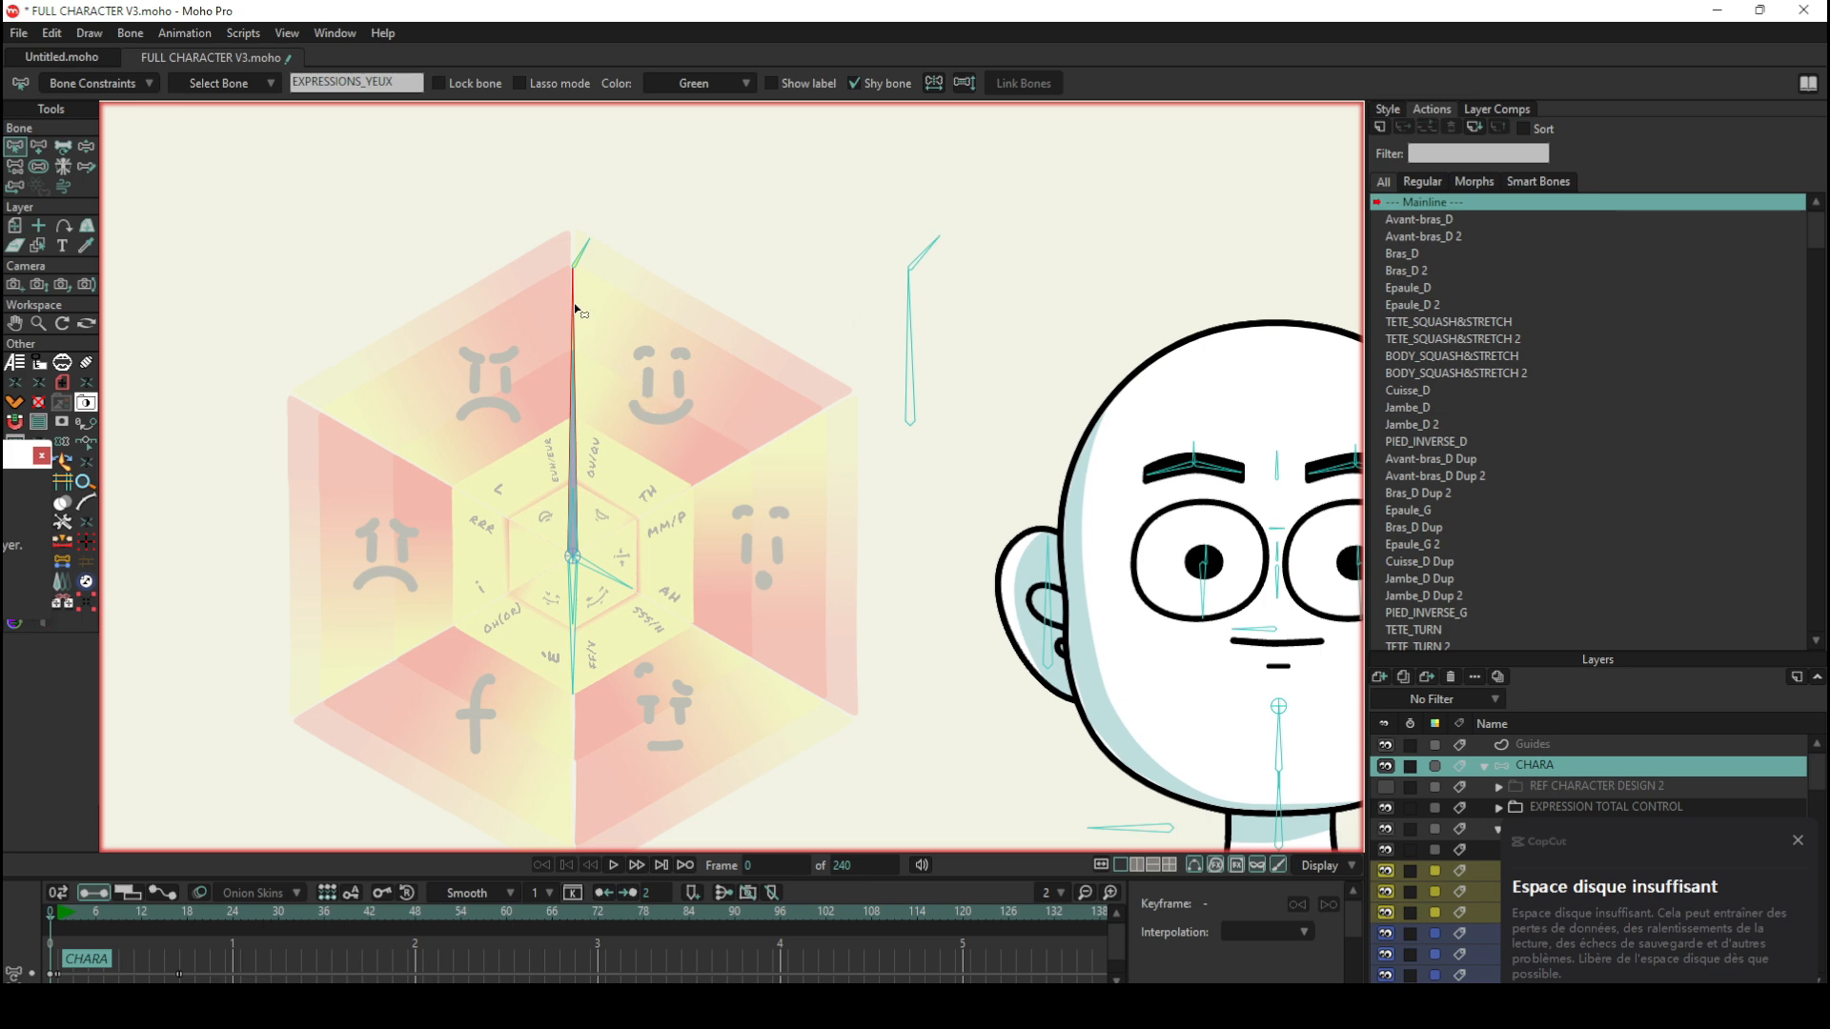
left_click(88, 85)
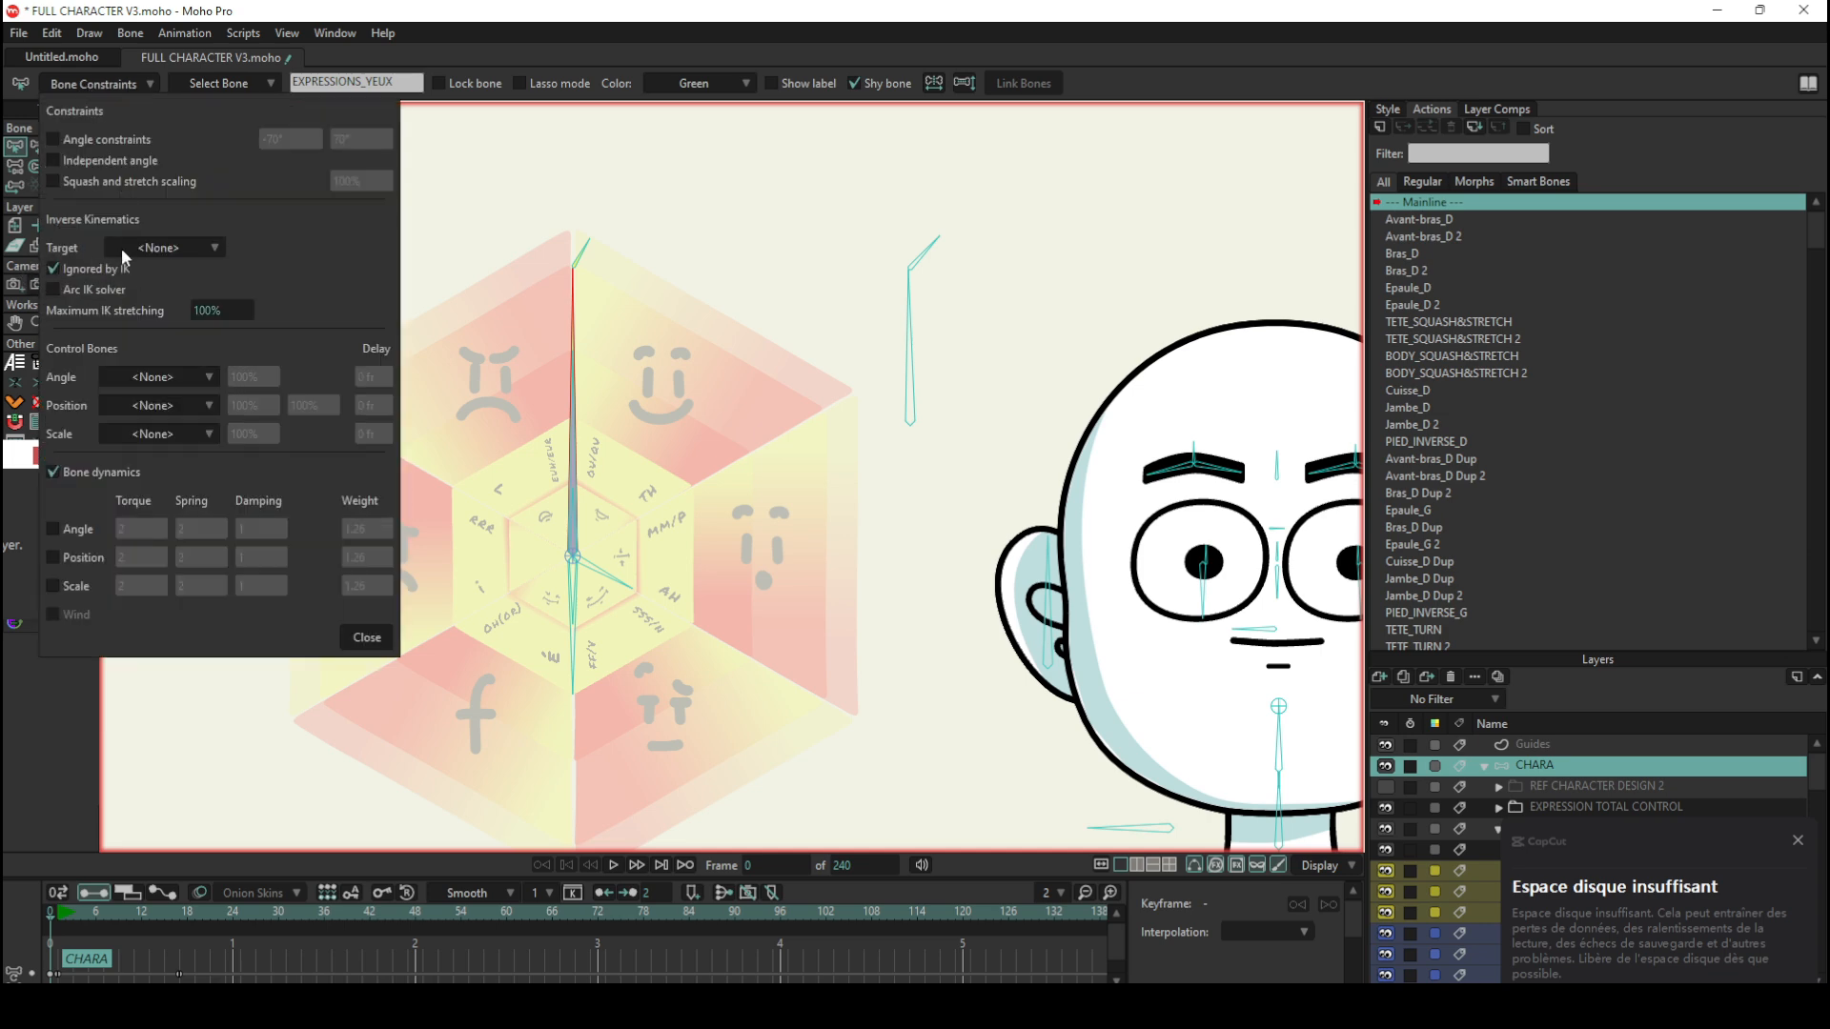
left_click(90, 84)
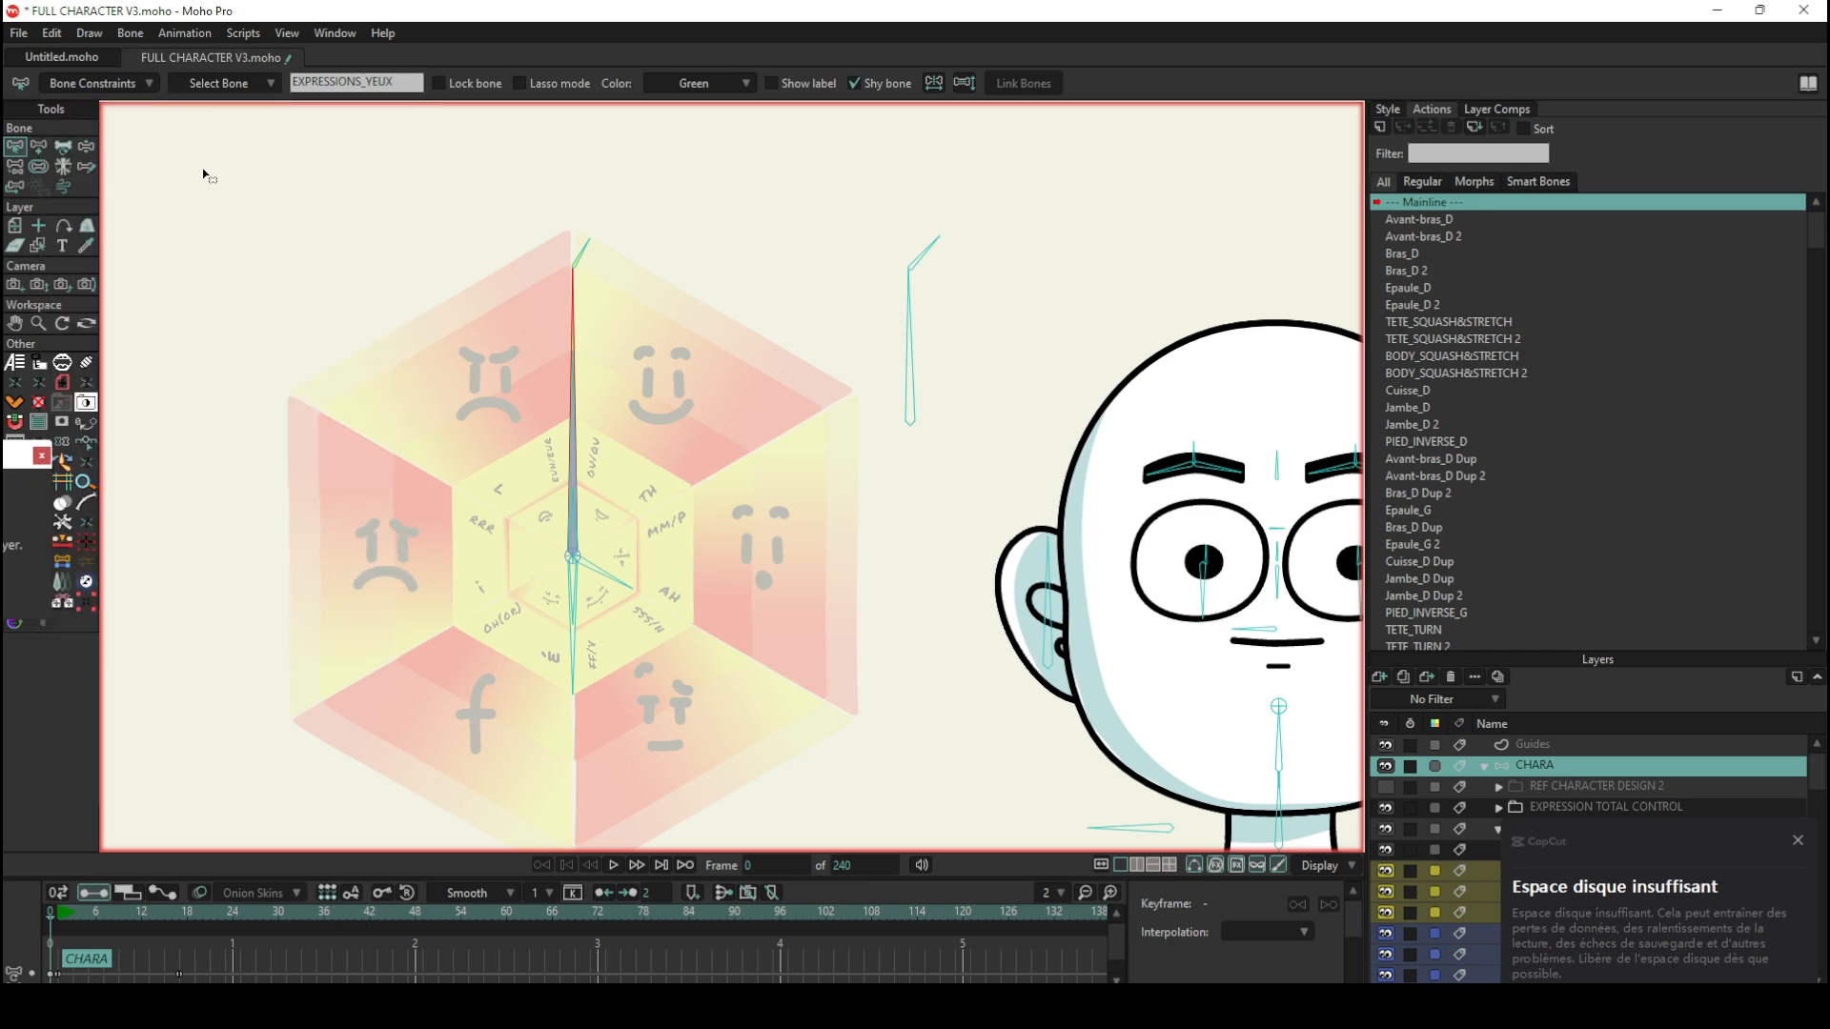
left_click(582, 254)
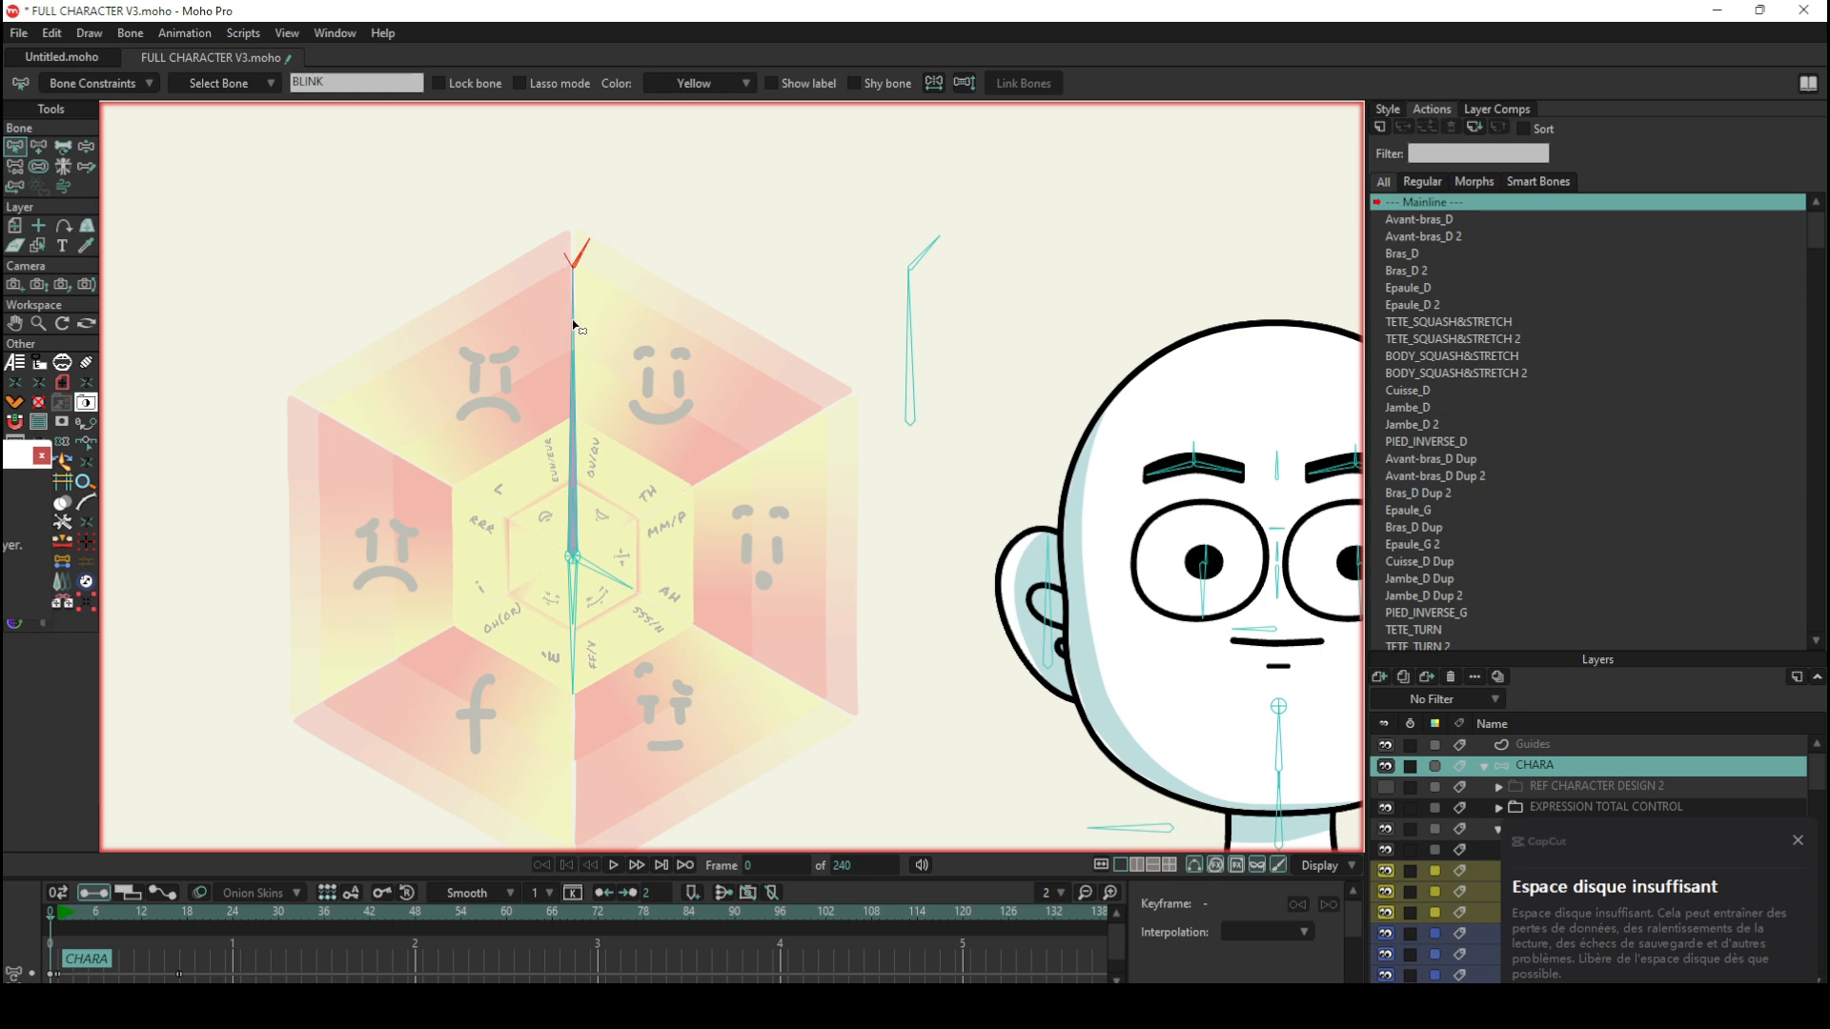
left_click(572, 290)
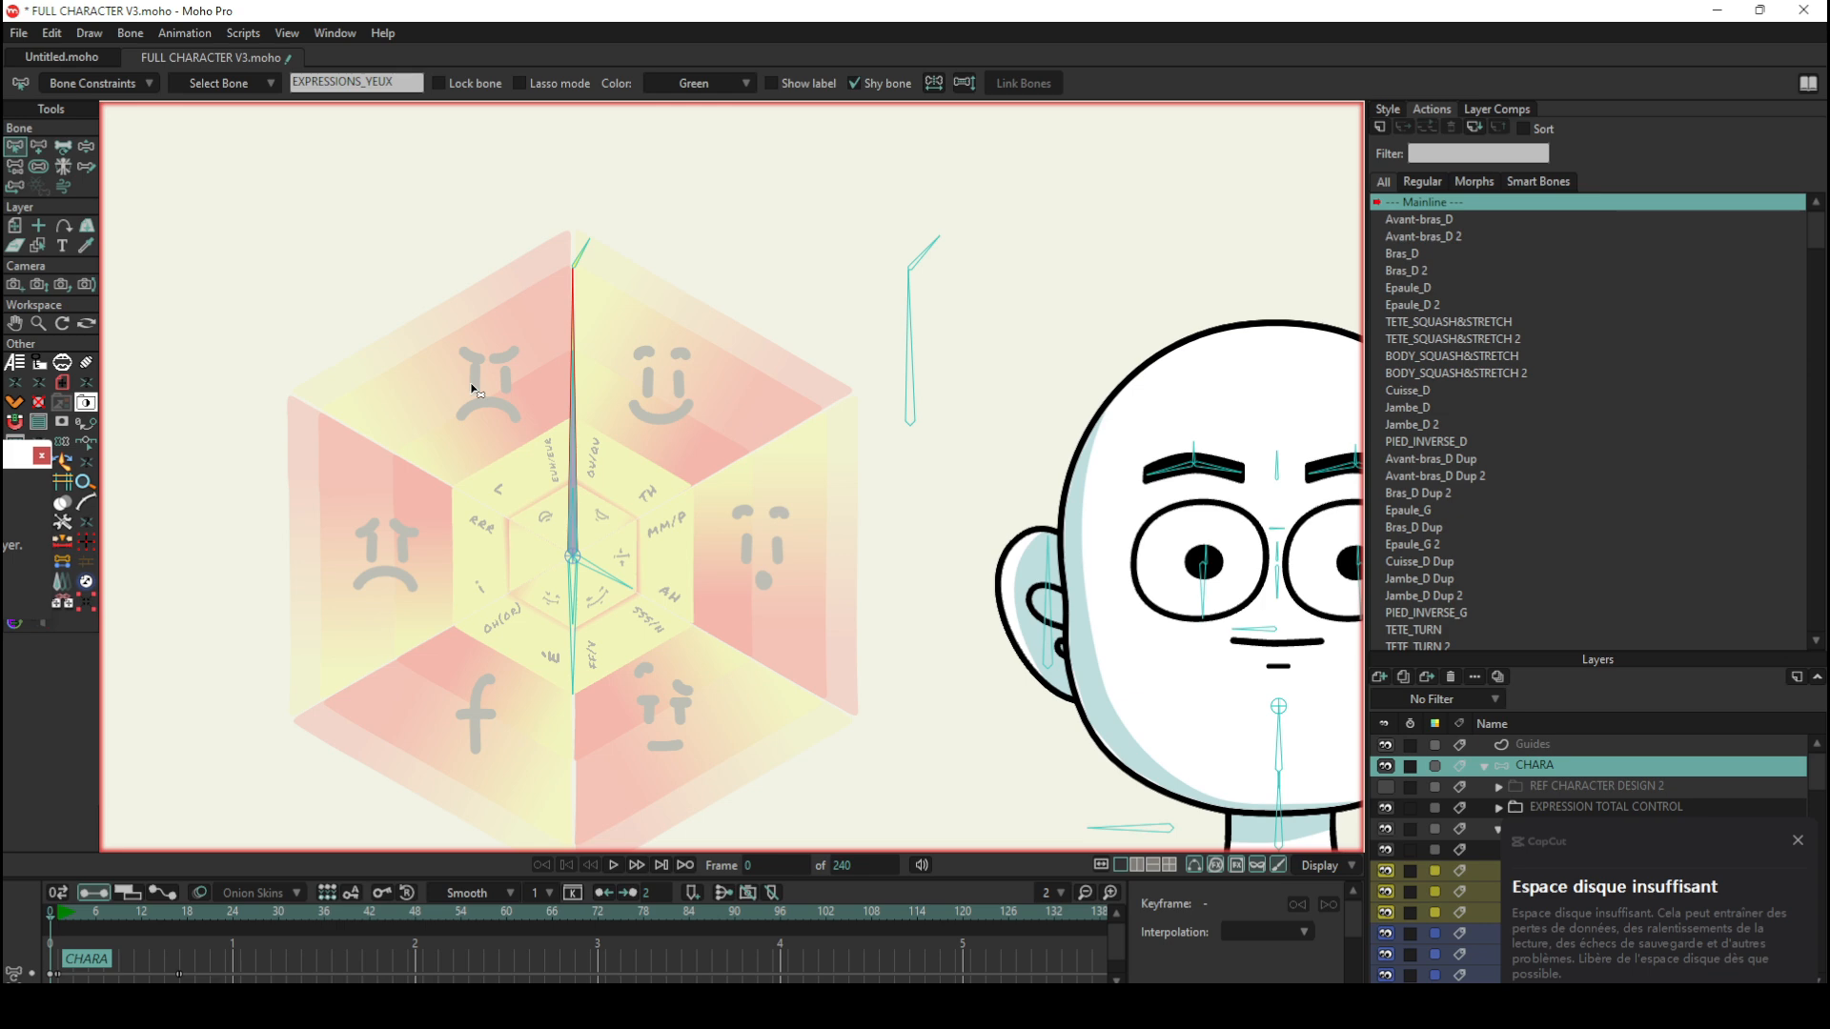
Step: Examine the arm's control bones and test rotating the small bone on the forearm with Manipulate Bones
scroll(511, 327, "down", 10)
scroll(776, 617, "up", 3)
scroll(550, 544, "up", 6)
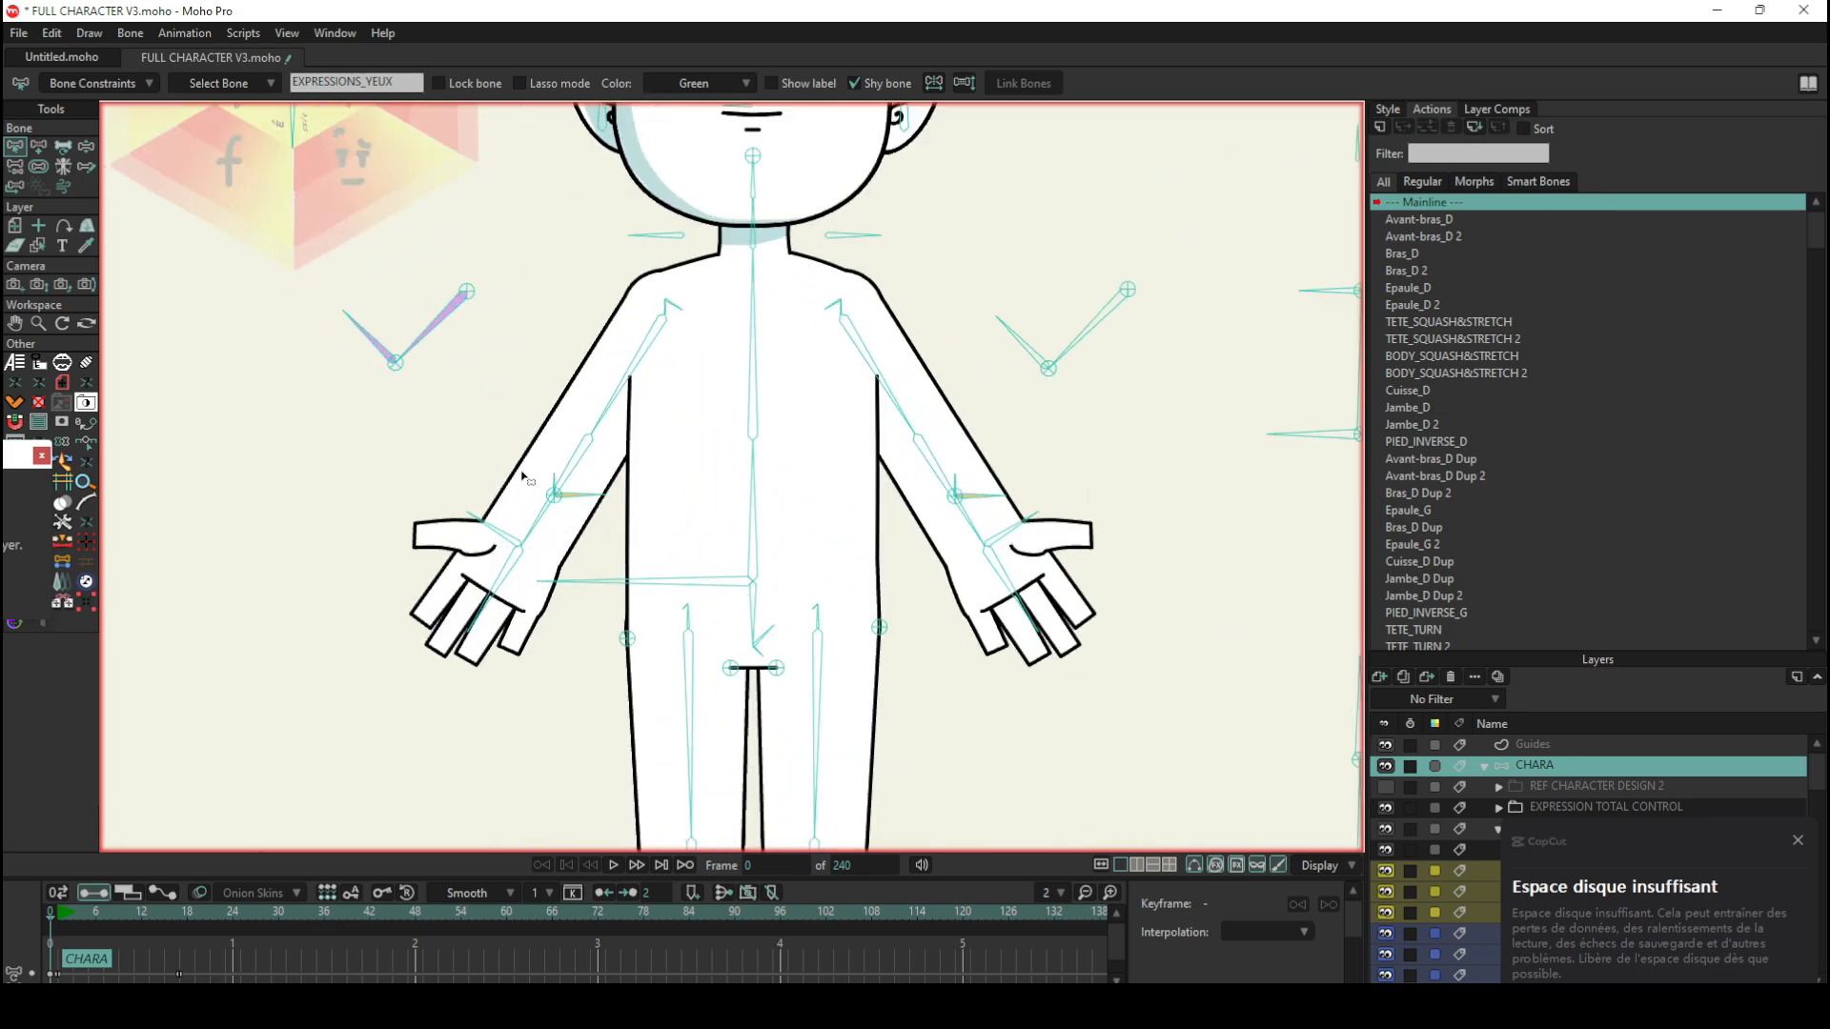
scroll(615, 519, "down", 6)
scroll(515, 646, "up", 3)
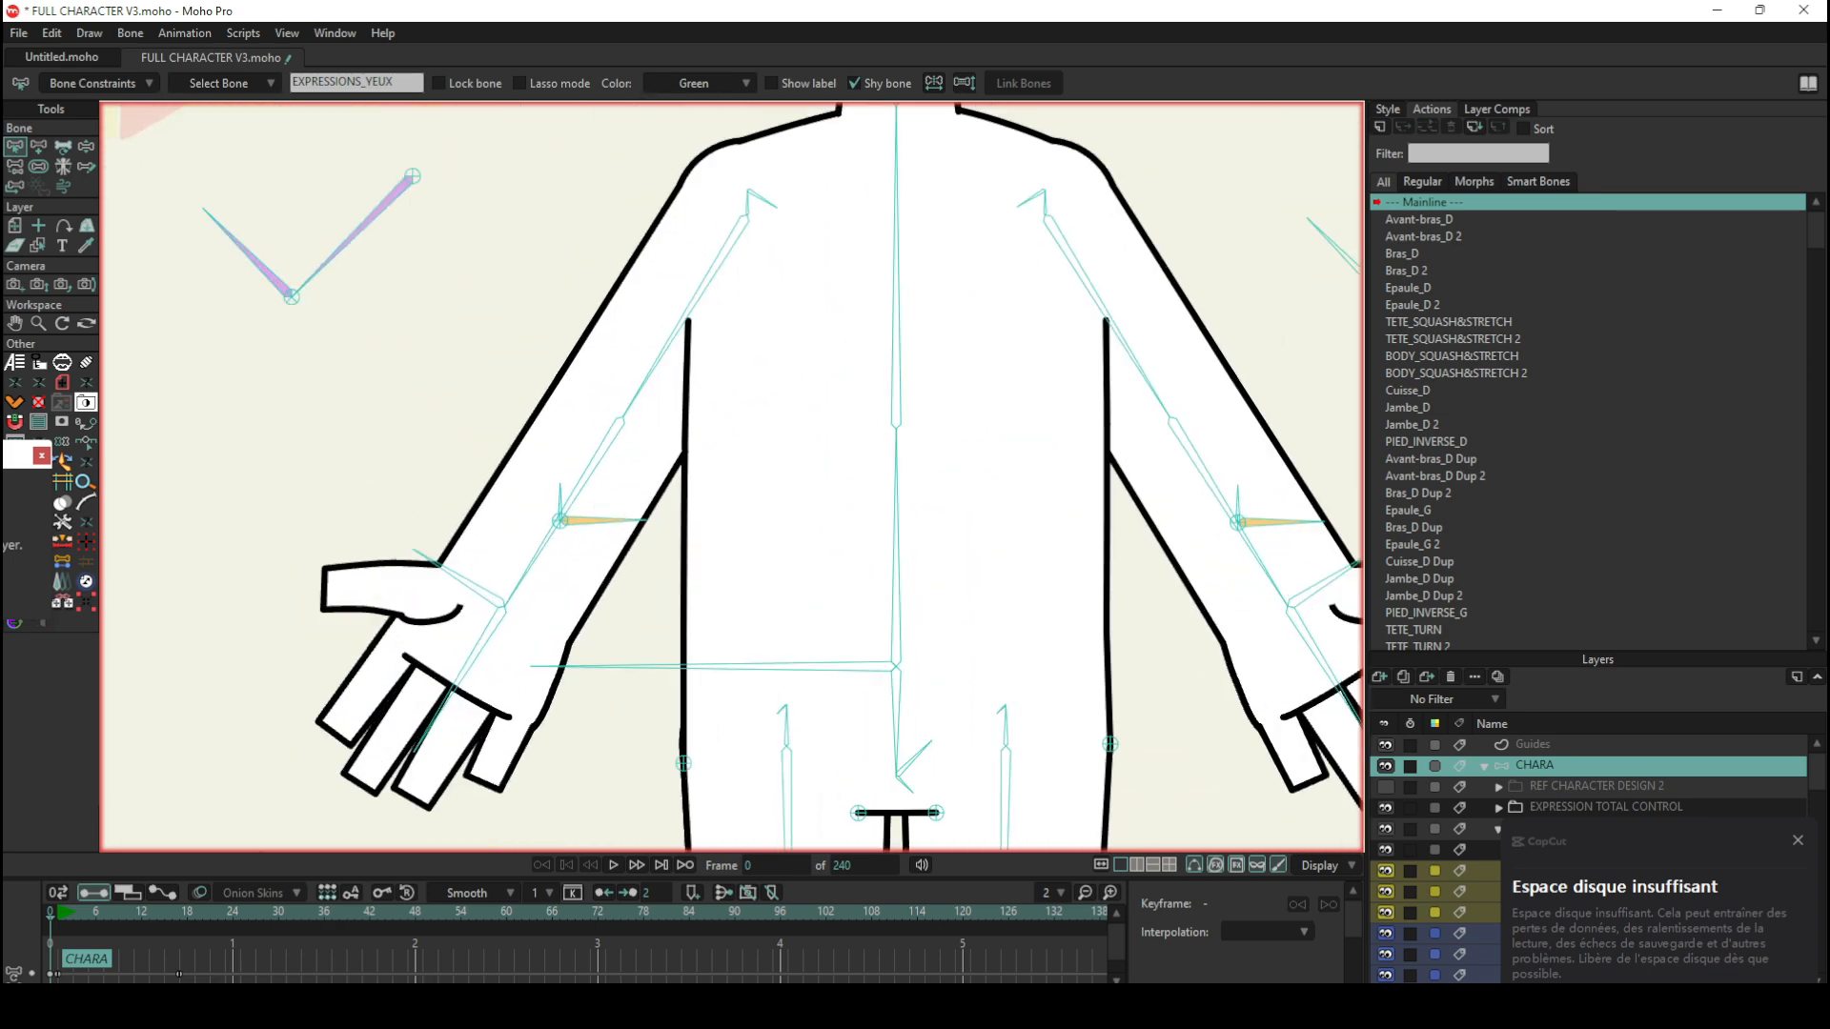
left_click(86, 146)
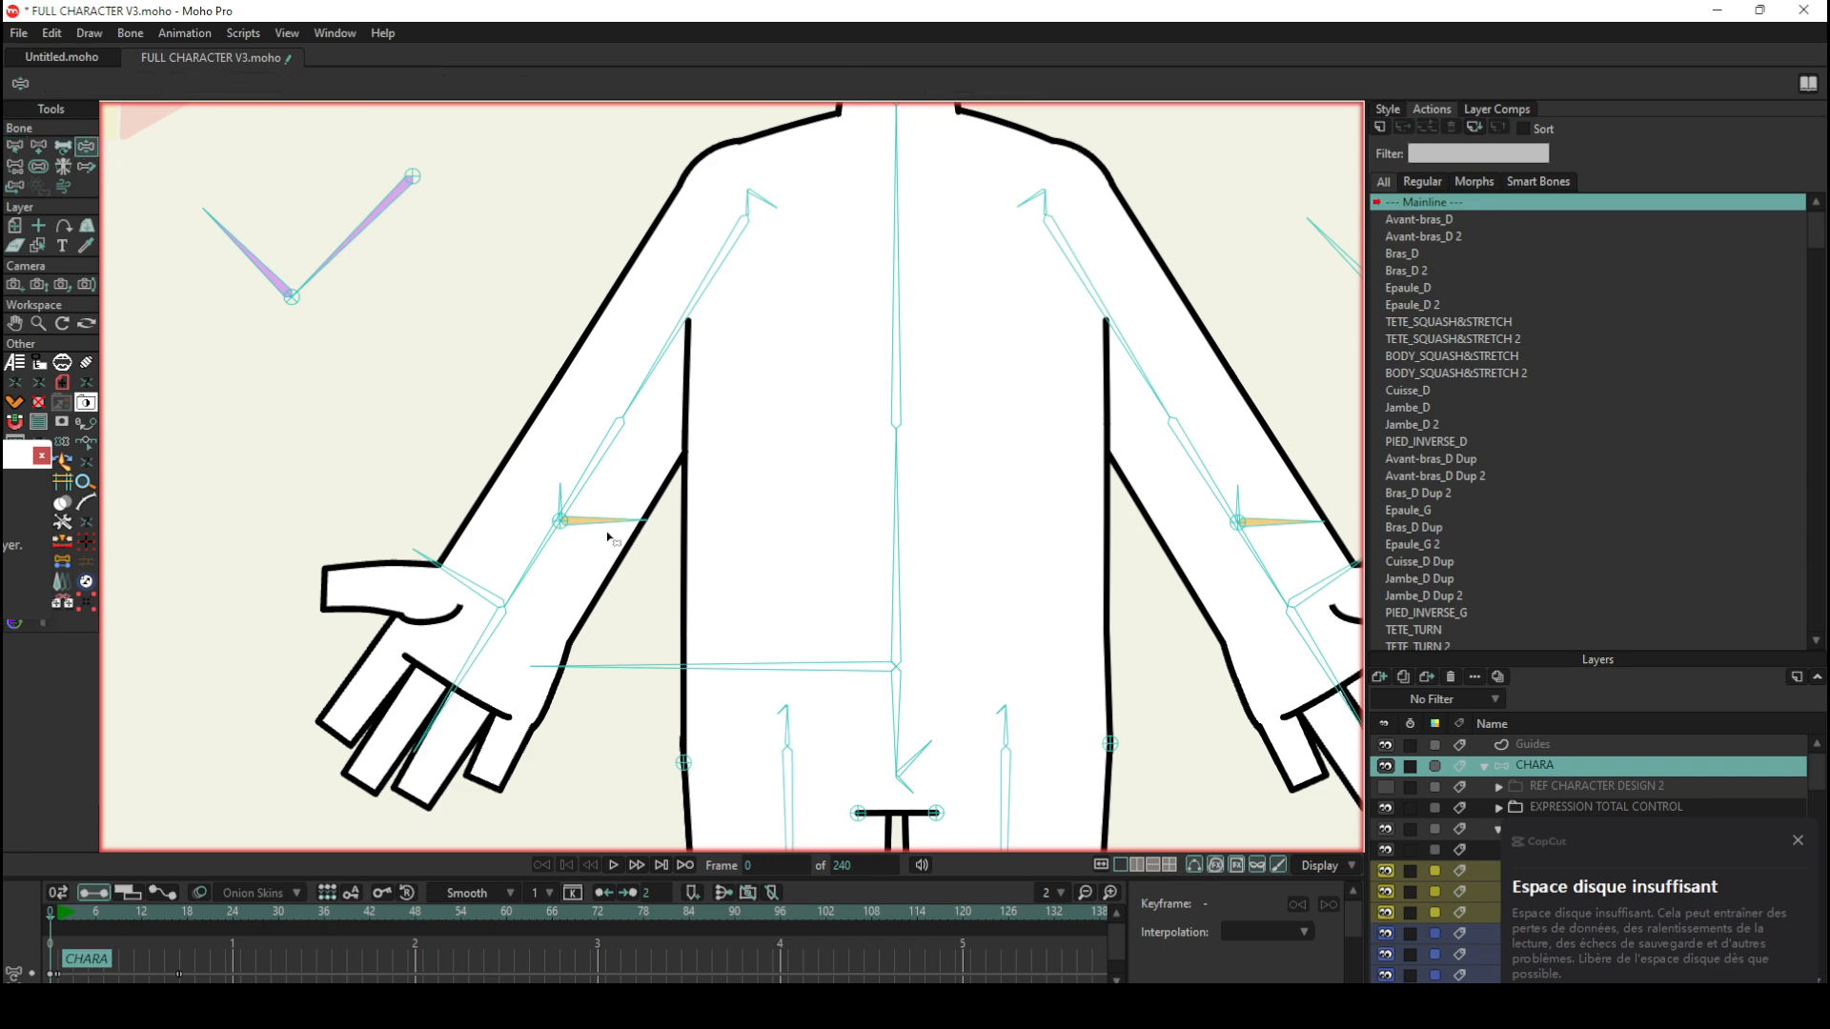
left_click(577, 521)
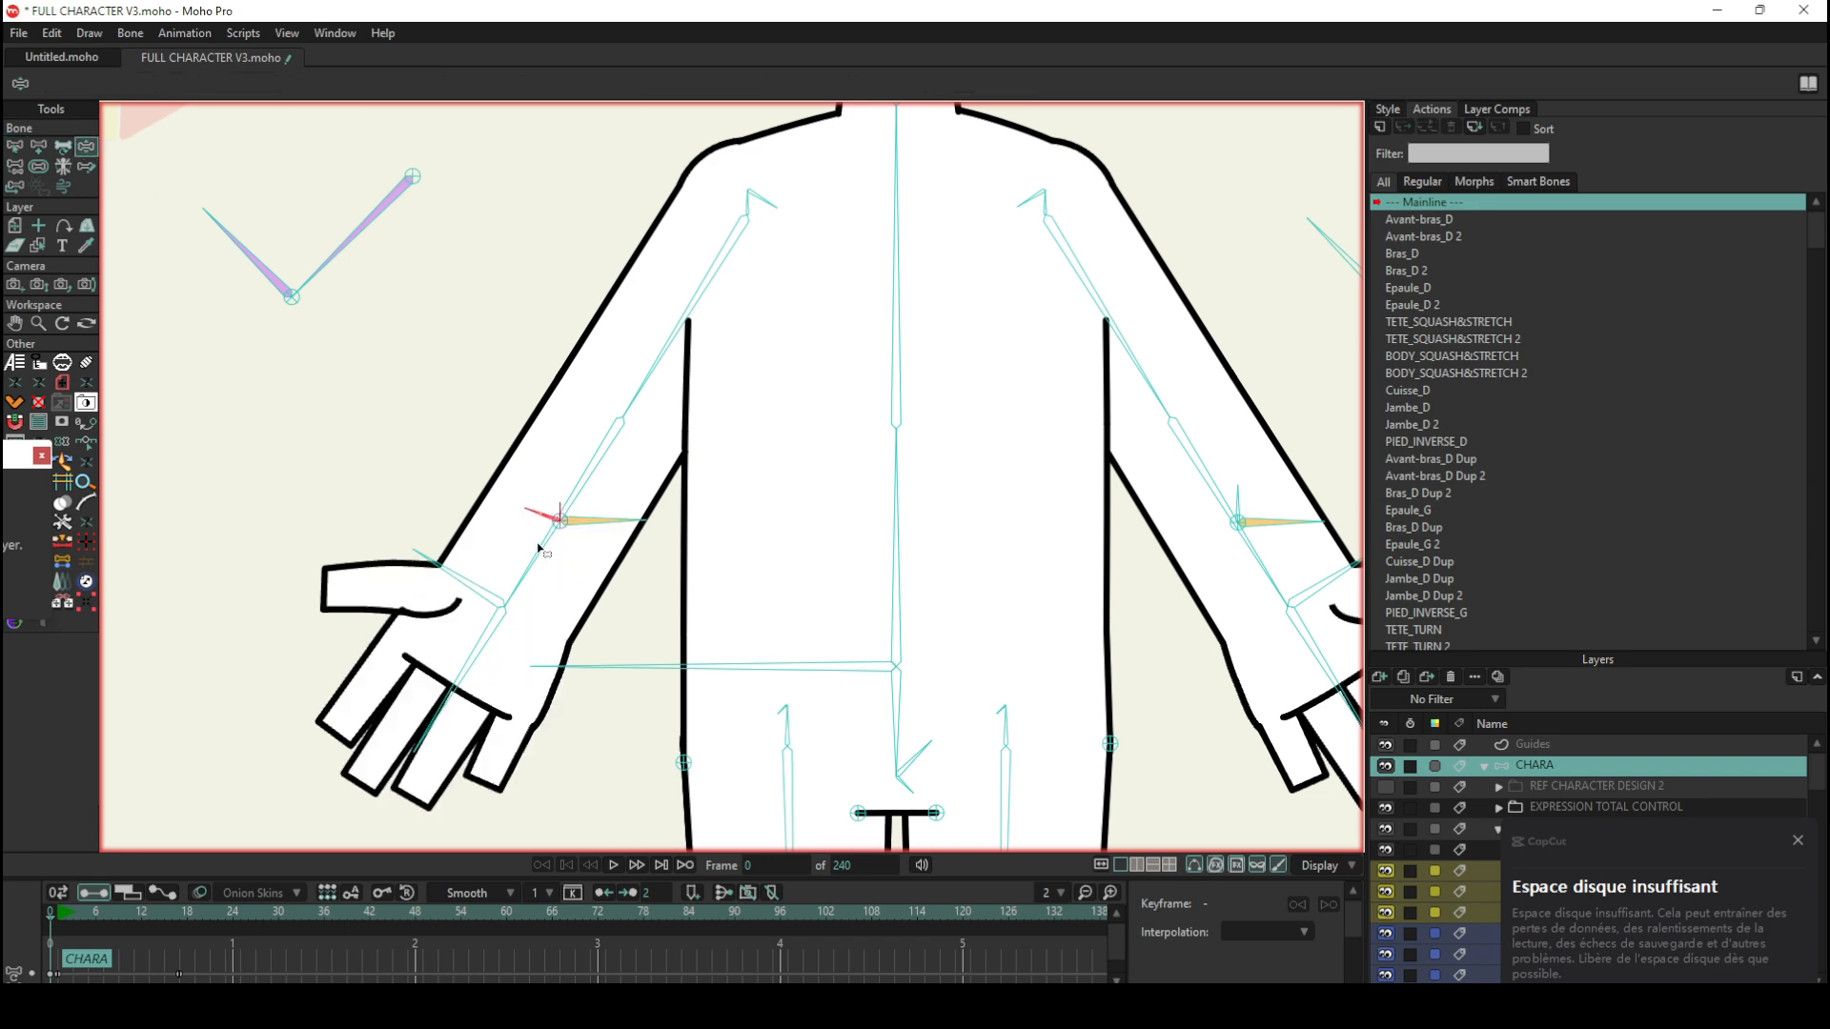
Step: Select the wheel's EXPRESSIONS_YEUX bone and display its parent links with the Reparent Bone tool
scroll(615, 750, "down", 5)
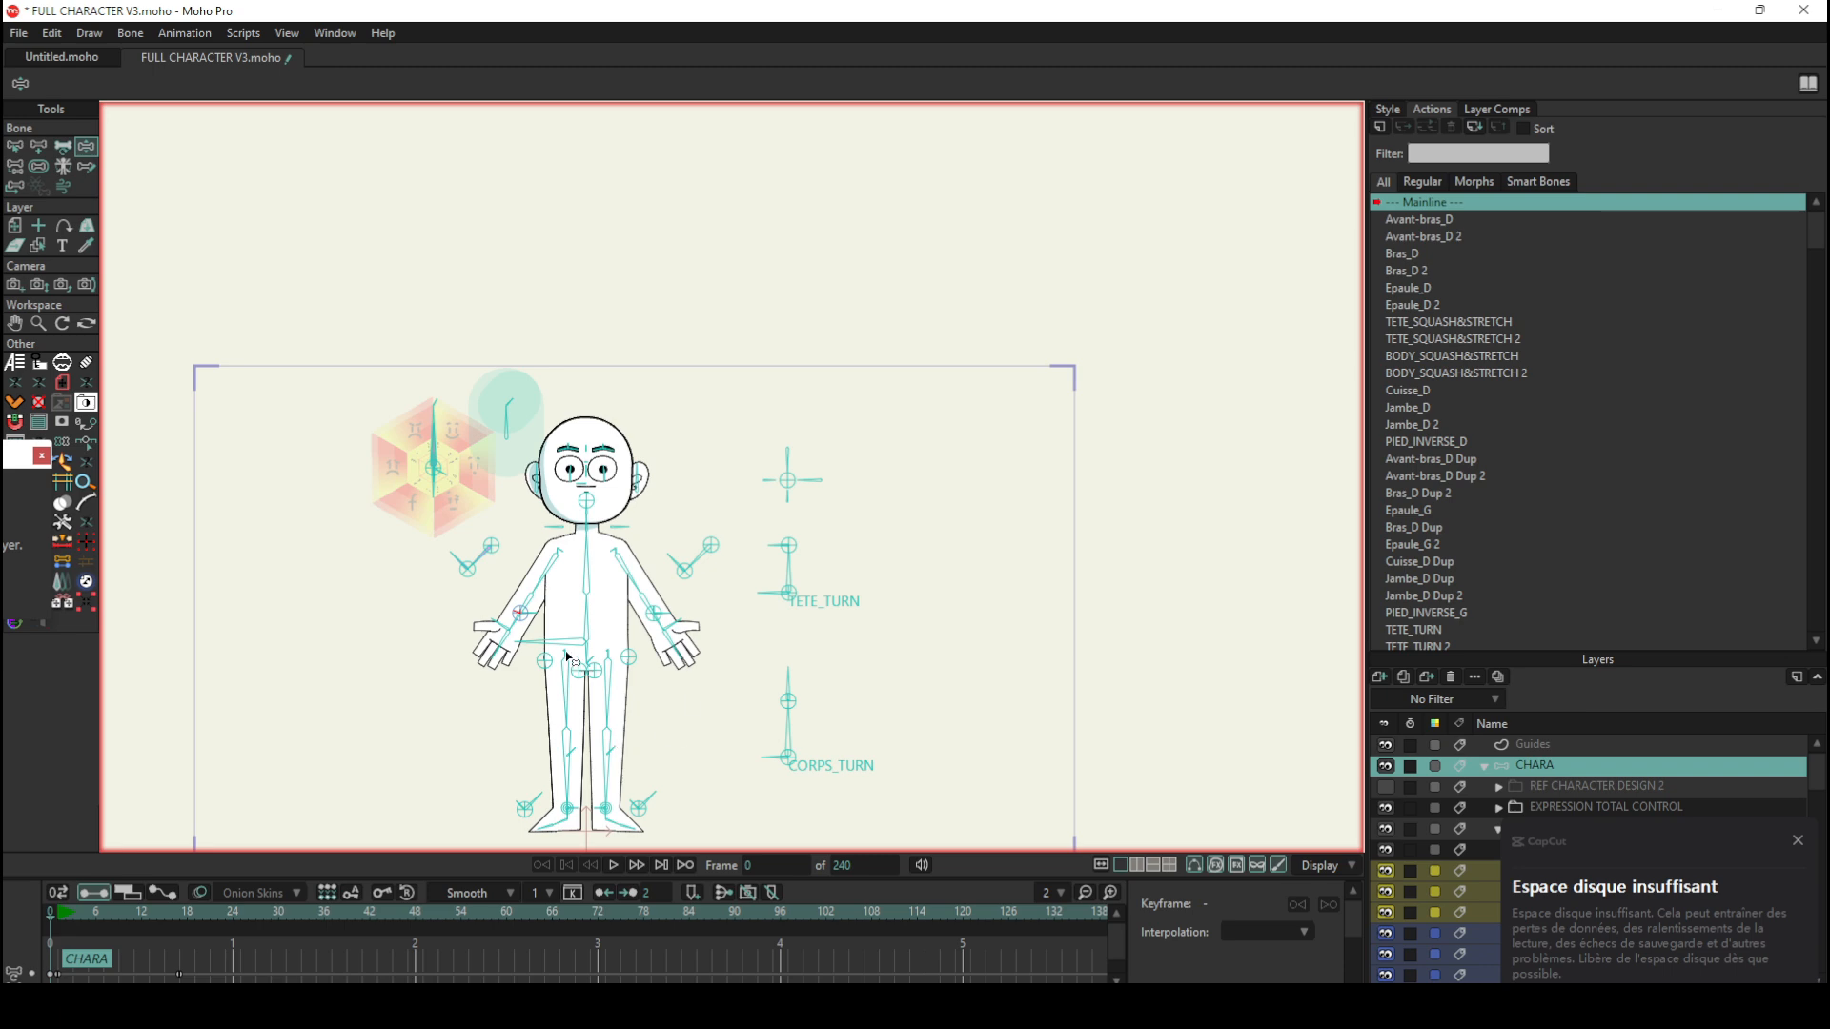
scroll(572, 658, "up", 5)
left_click(15, 146)
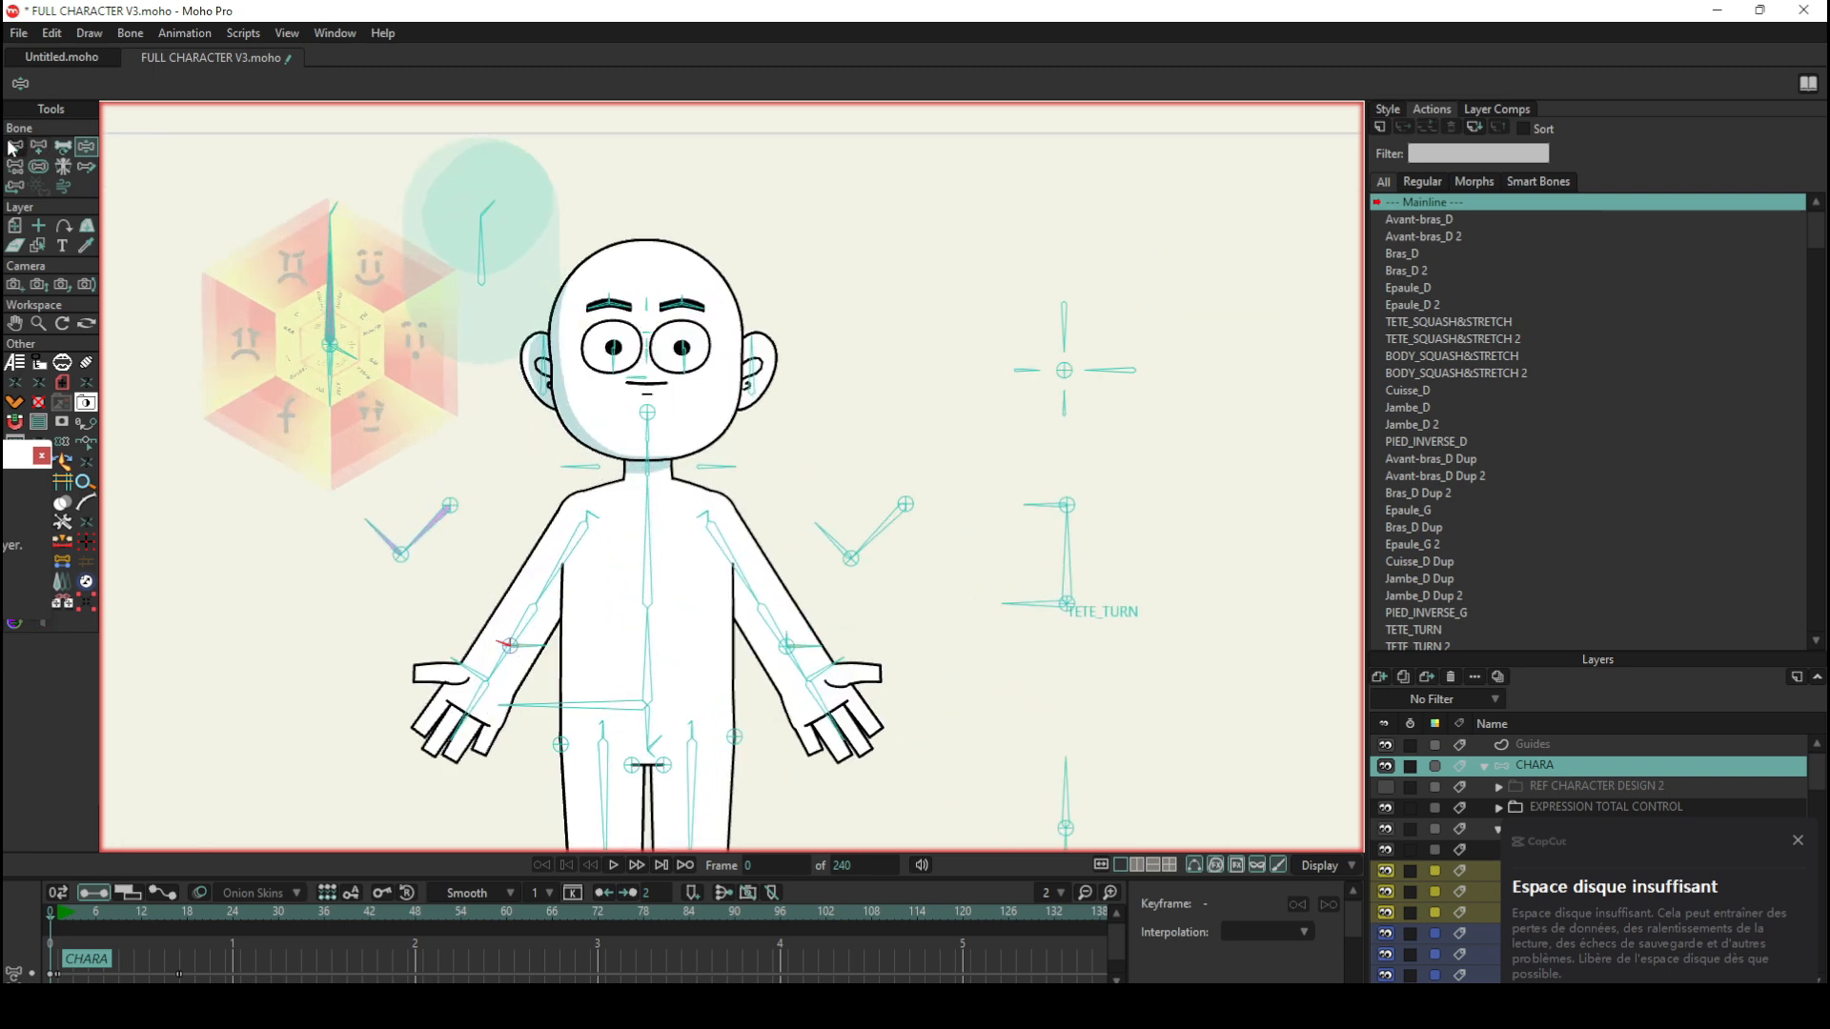
scroll(214, 186, "up", 3)
scroll(214, 186, "up", 1)
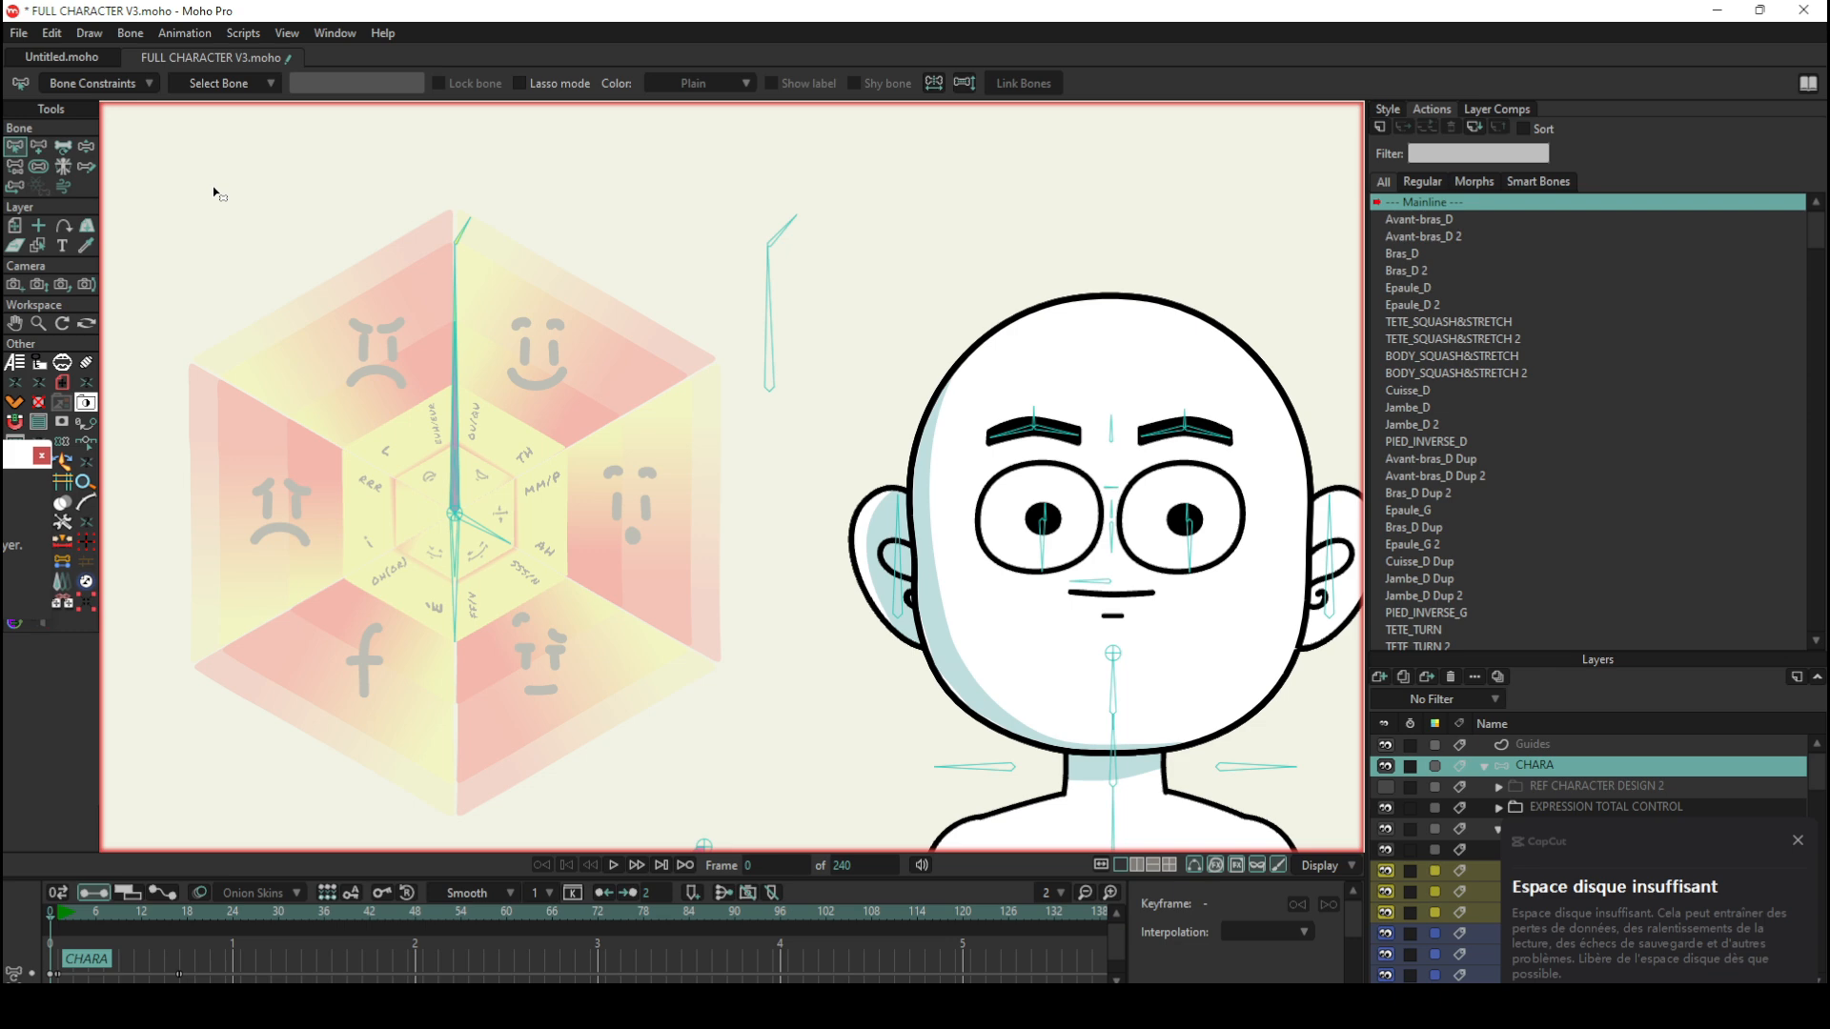
left_click(454, 273)
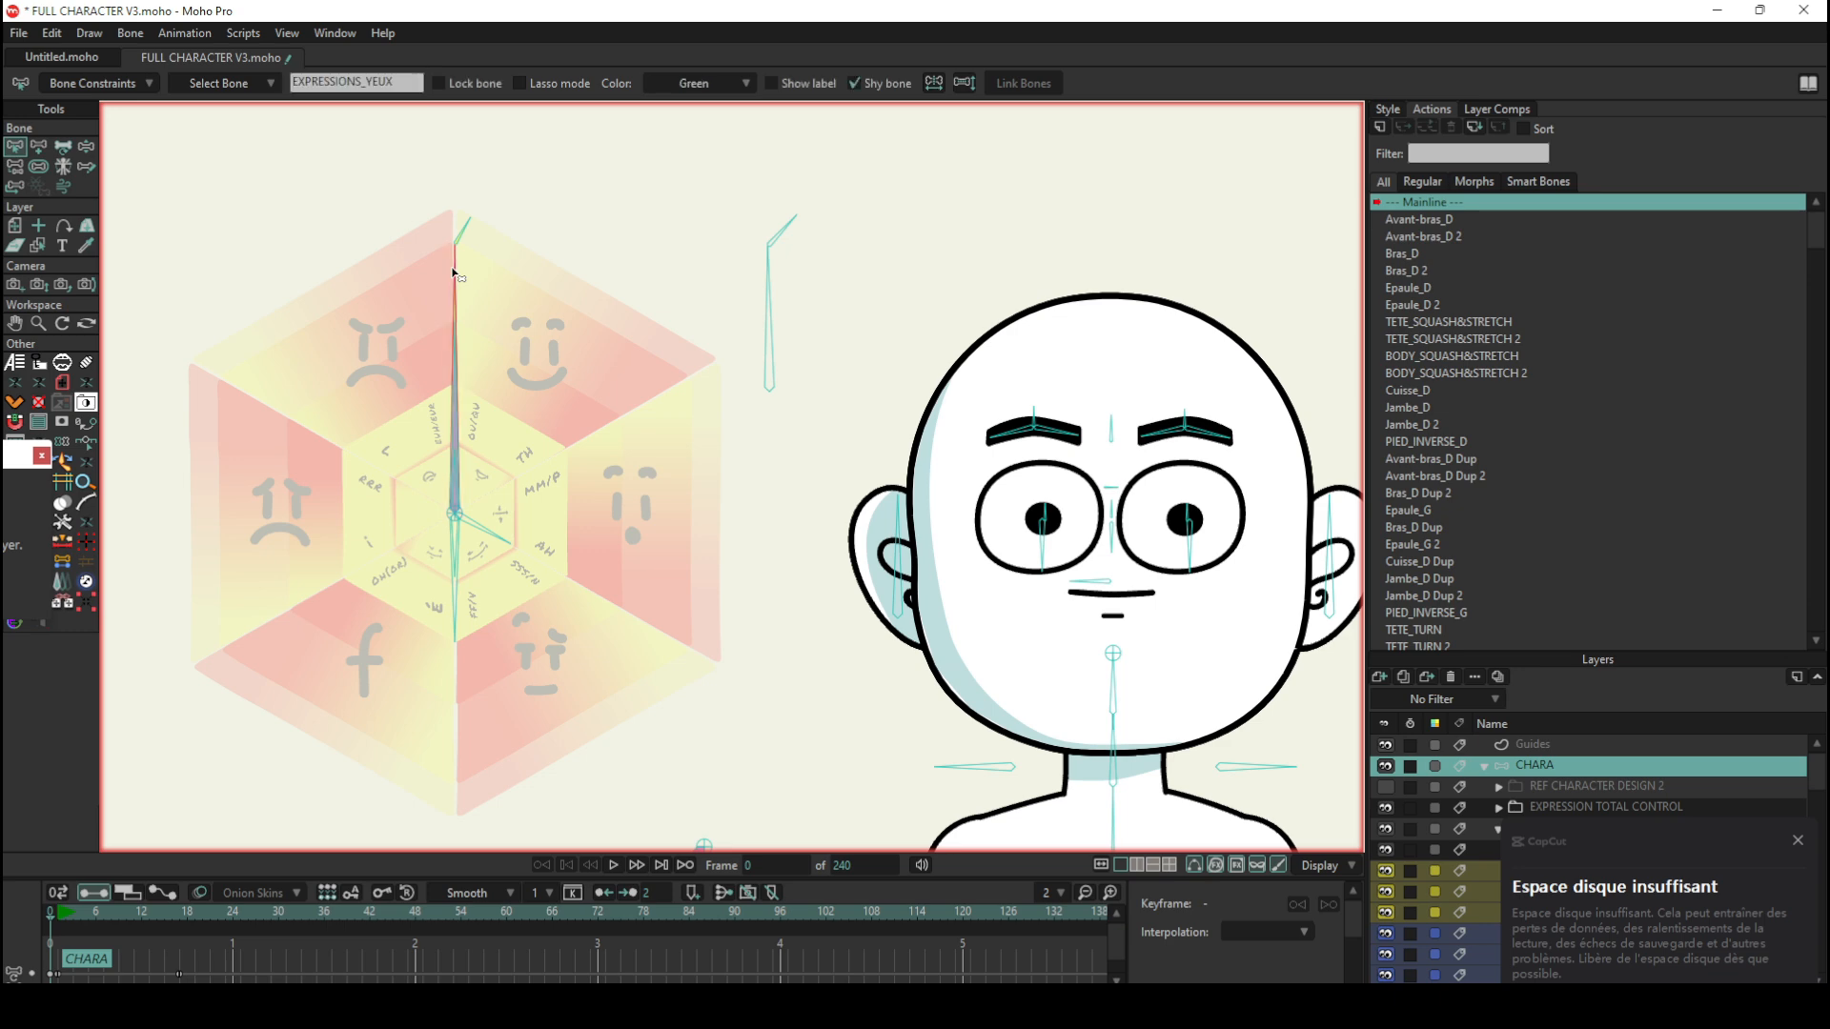
left_click(15, 168)
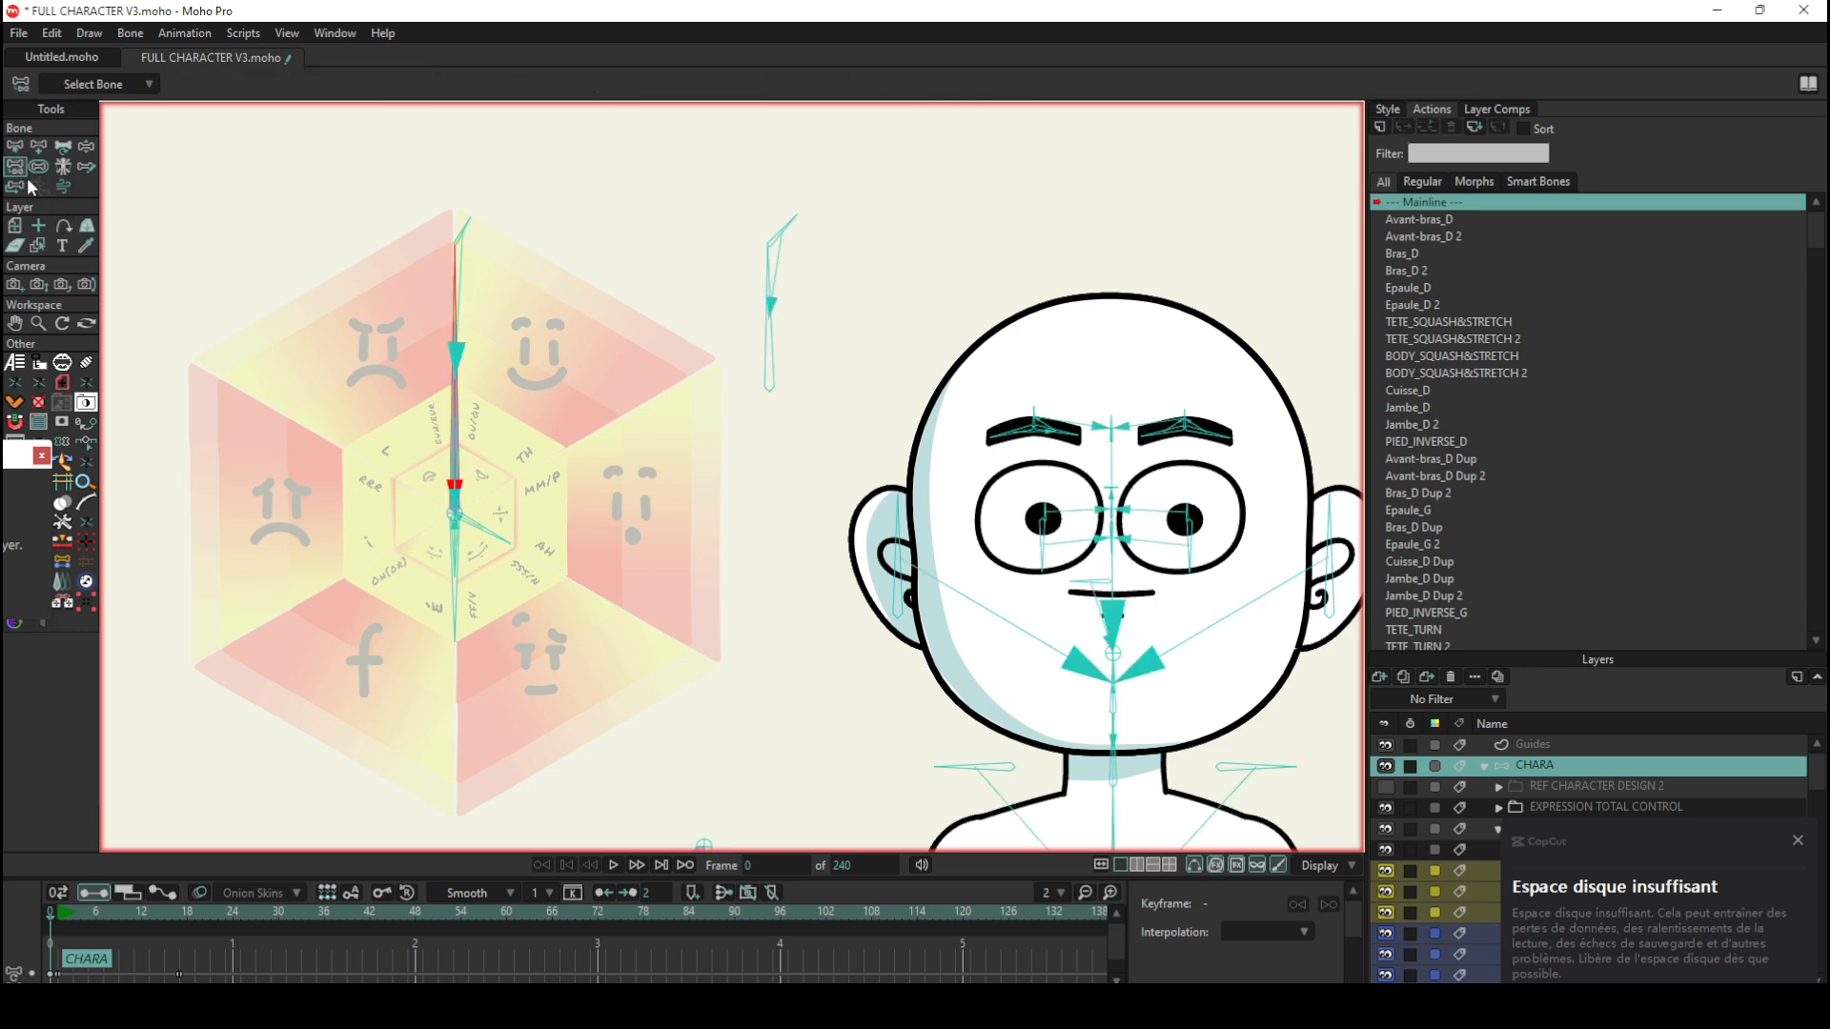
Step: Select the separate group of example bones beside the wheel to examine its structure, and clear the selection
scroll(467, 444, "up", 1)
scroll(417, 461, "down", 1)
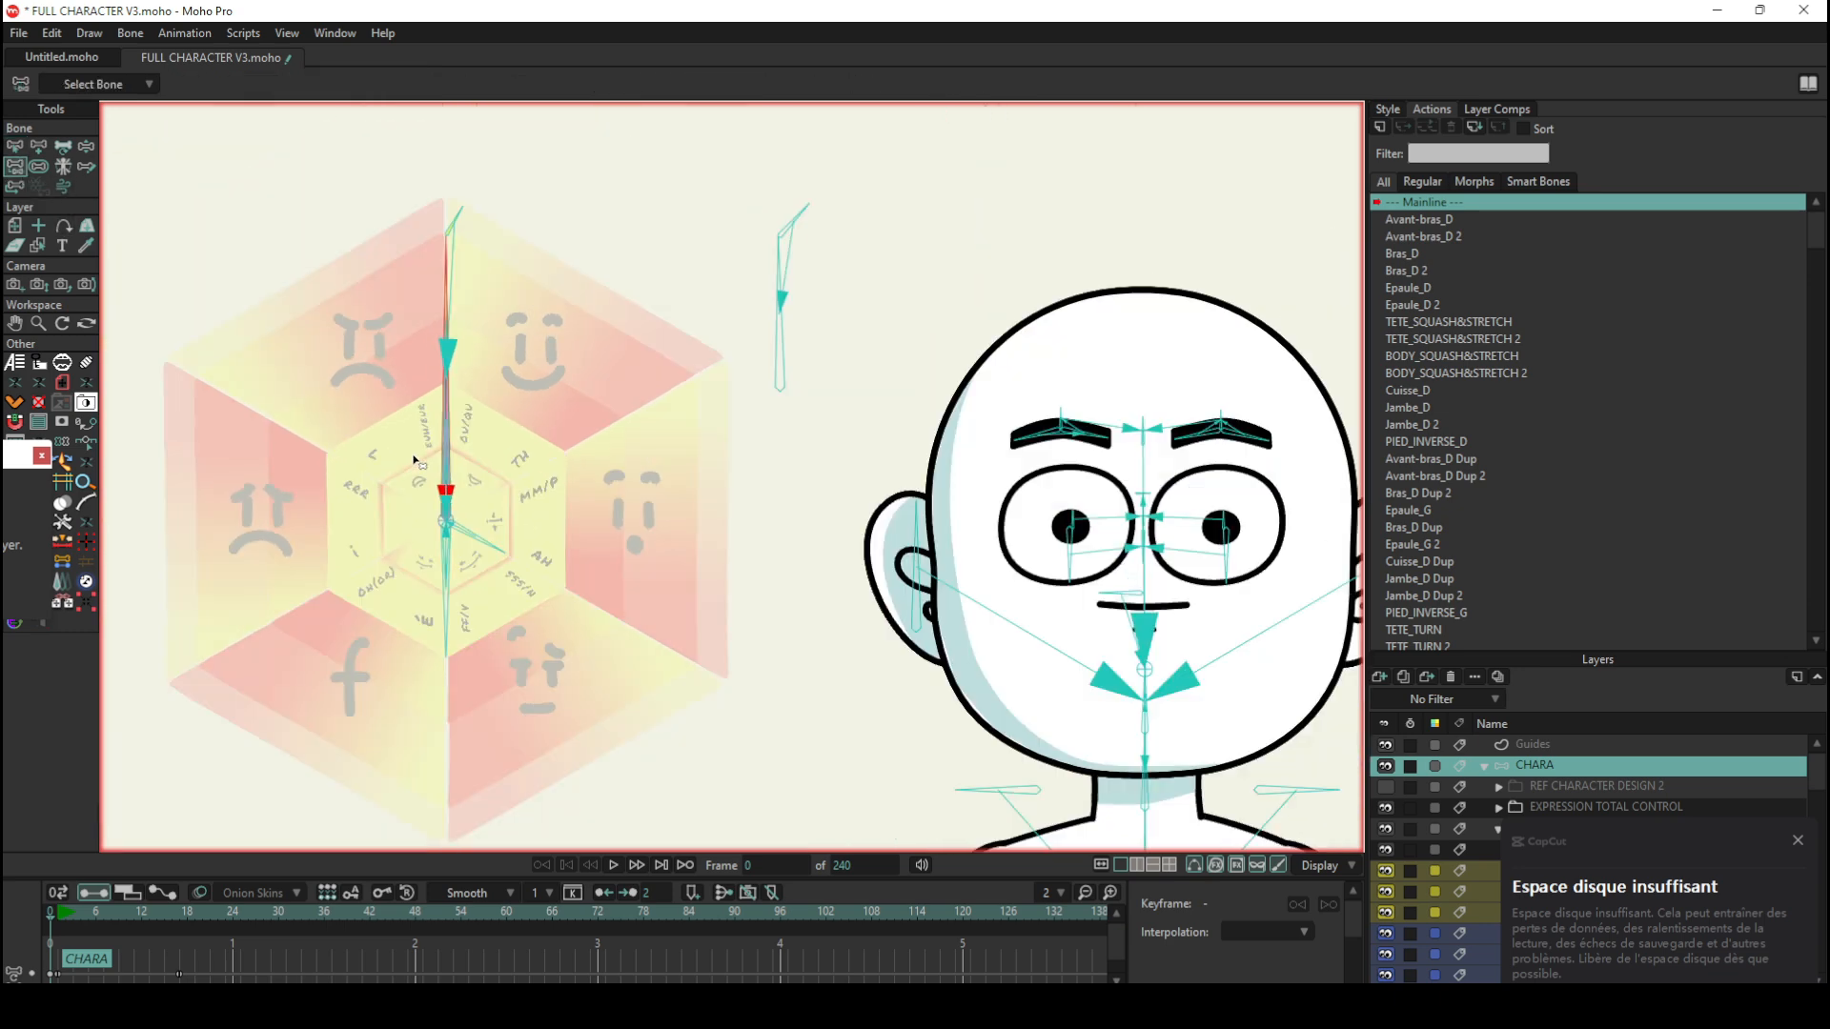
left_click(15, 146)
left_click_drag(725, 186, 803, 306)
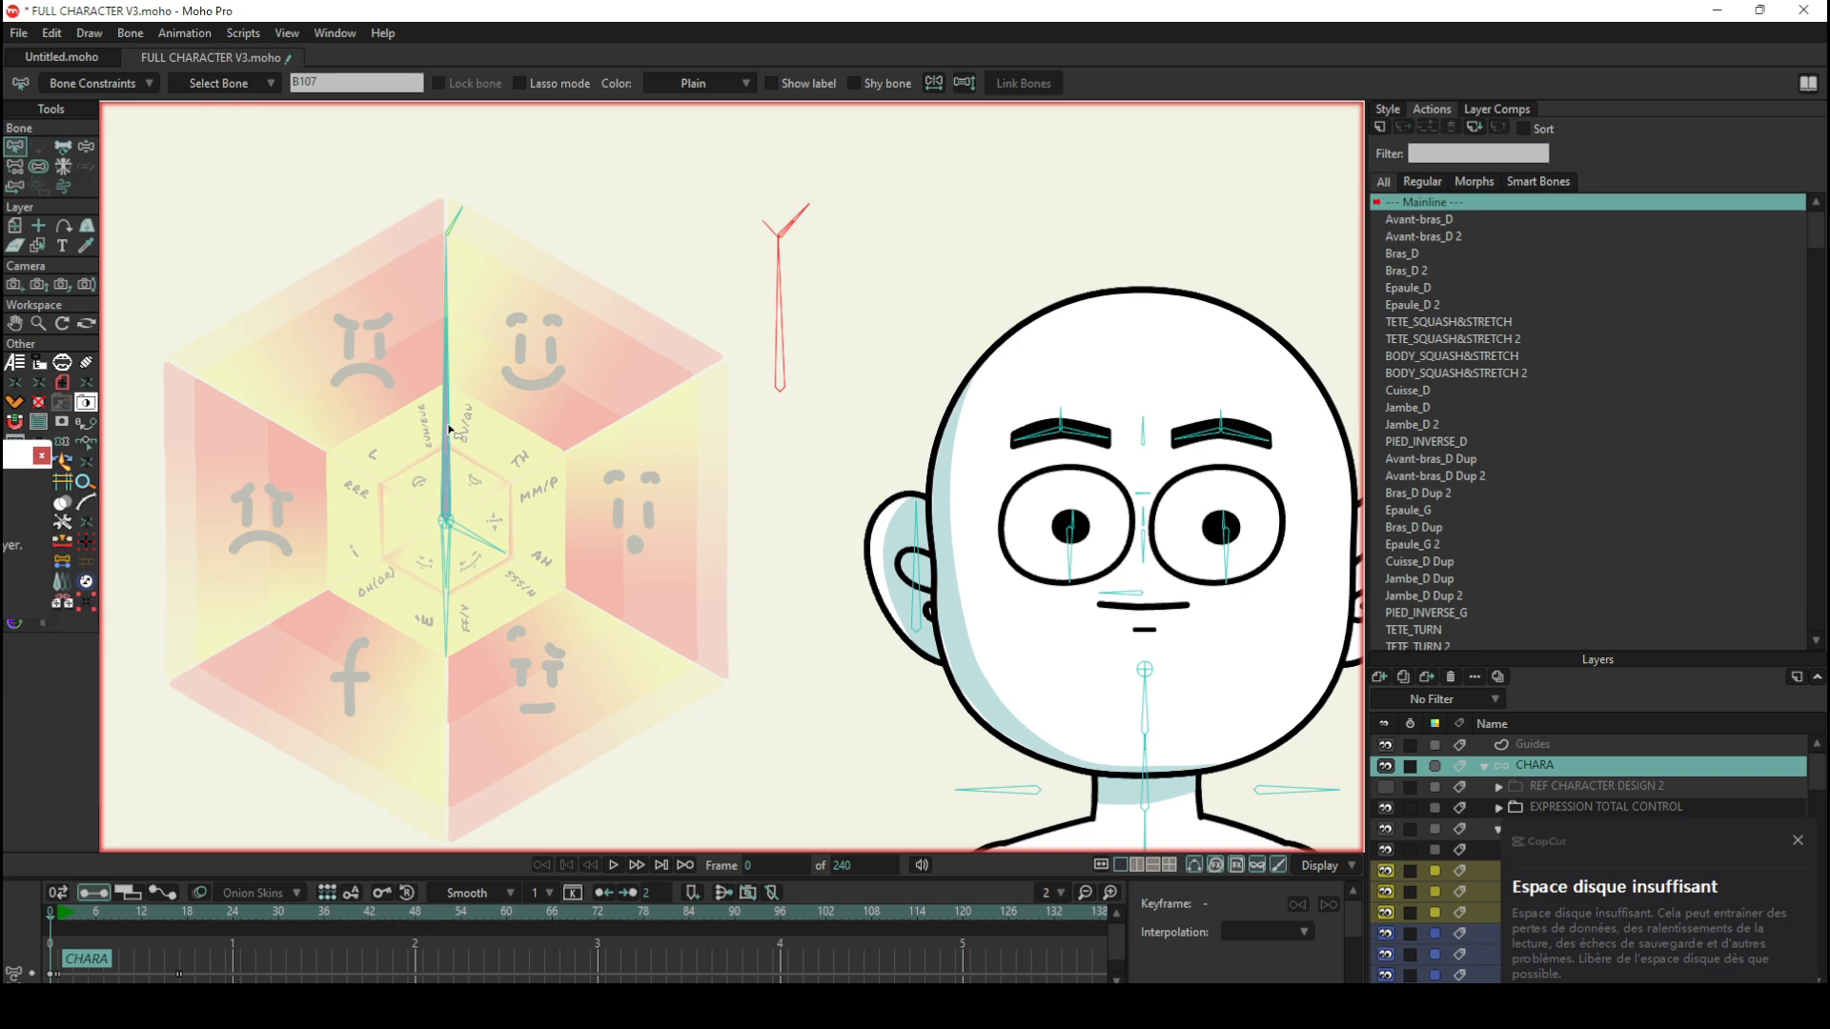
left_click(463, 272)
scroll(458, 229, "up", 1)
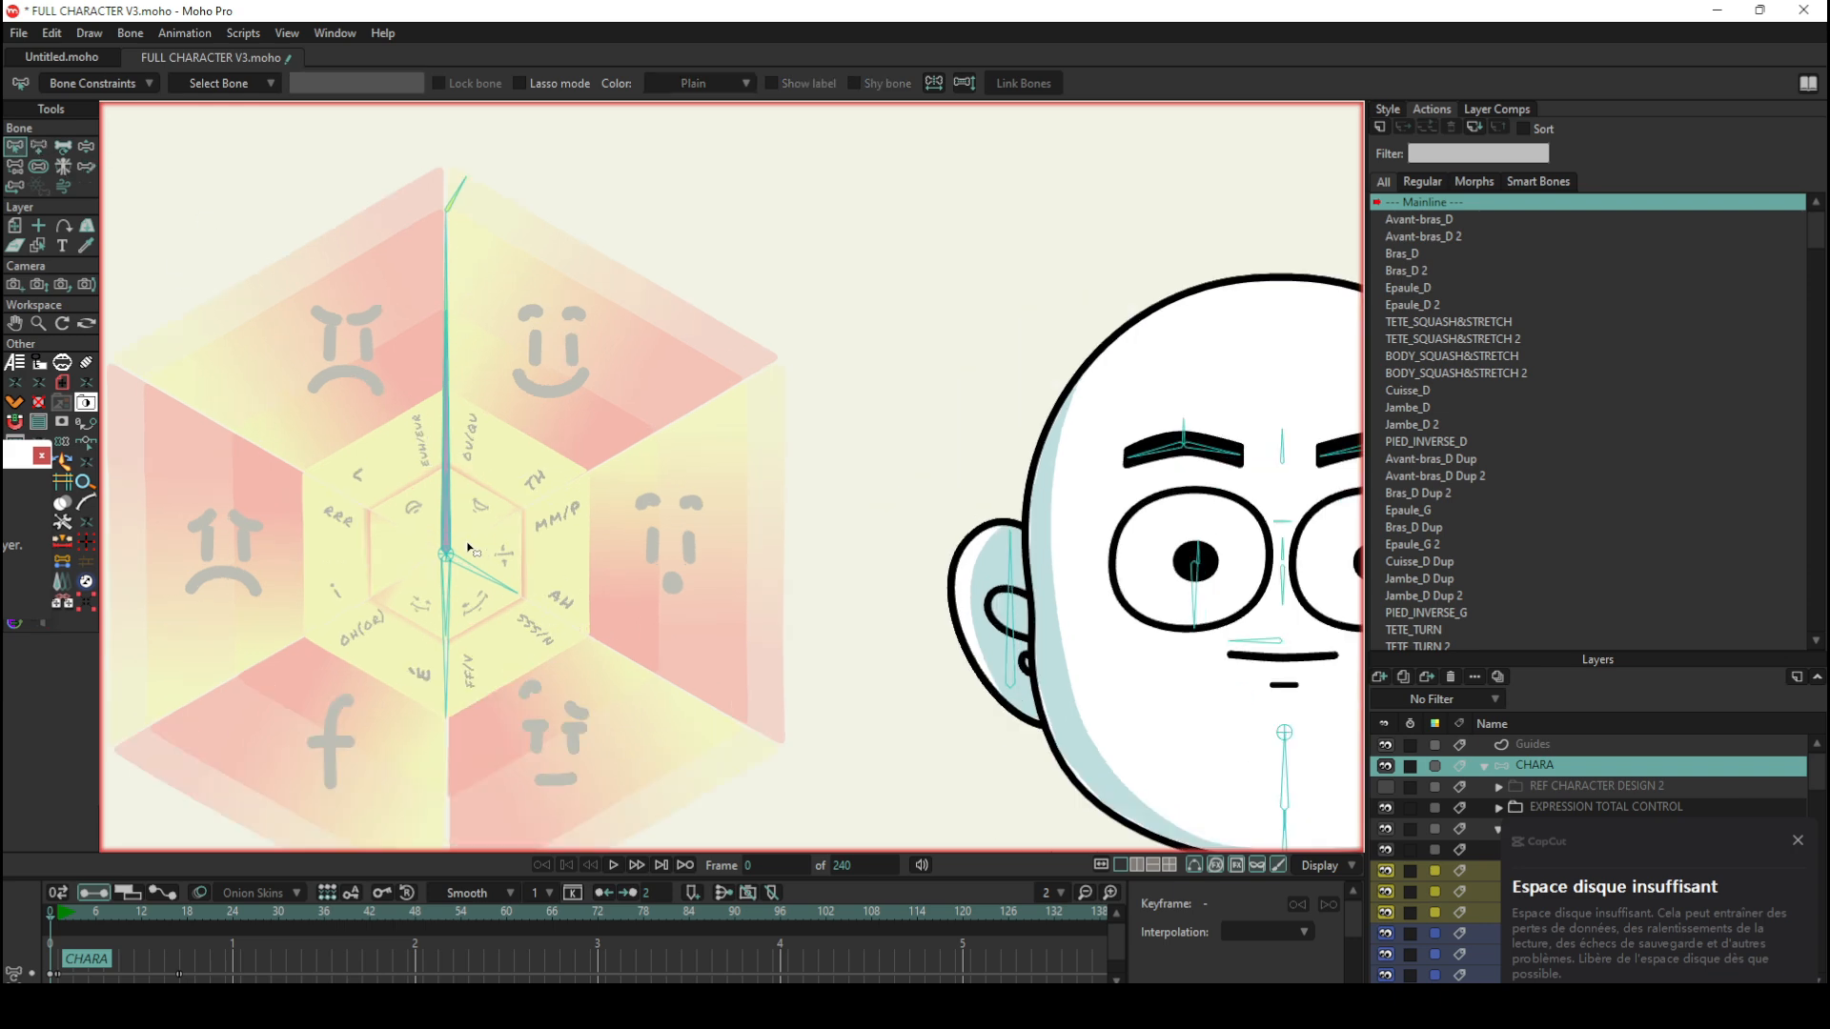
Step: Try moving the base of the wheel's overlapping control bones off centre with Transform Bone, and undo the move
scroll(474, 551, "up", 1)
left_click(61, 149)
scroll(306, 397, "down", 2)
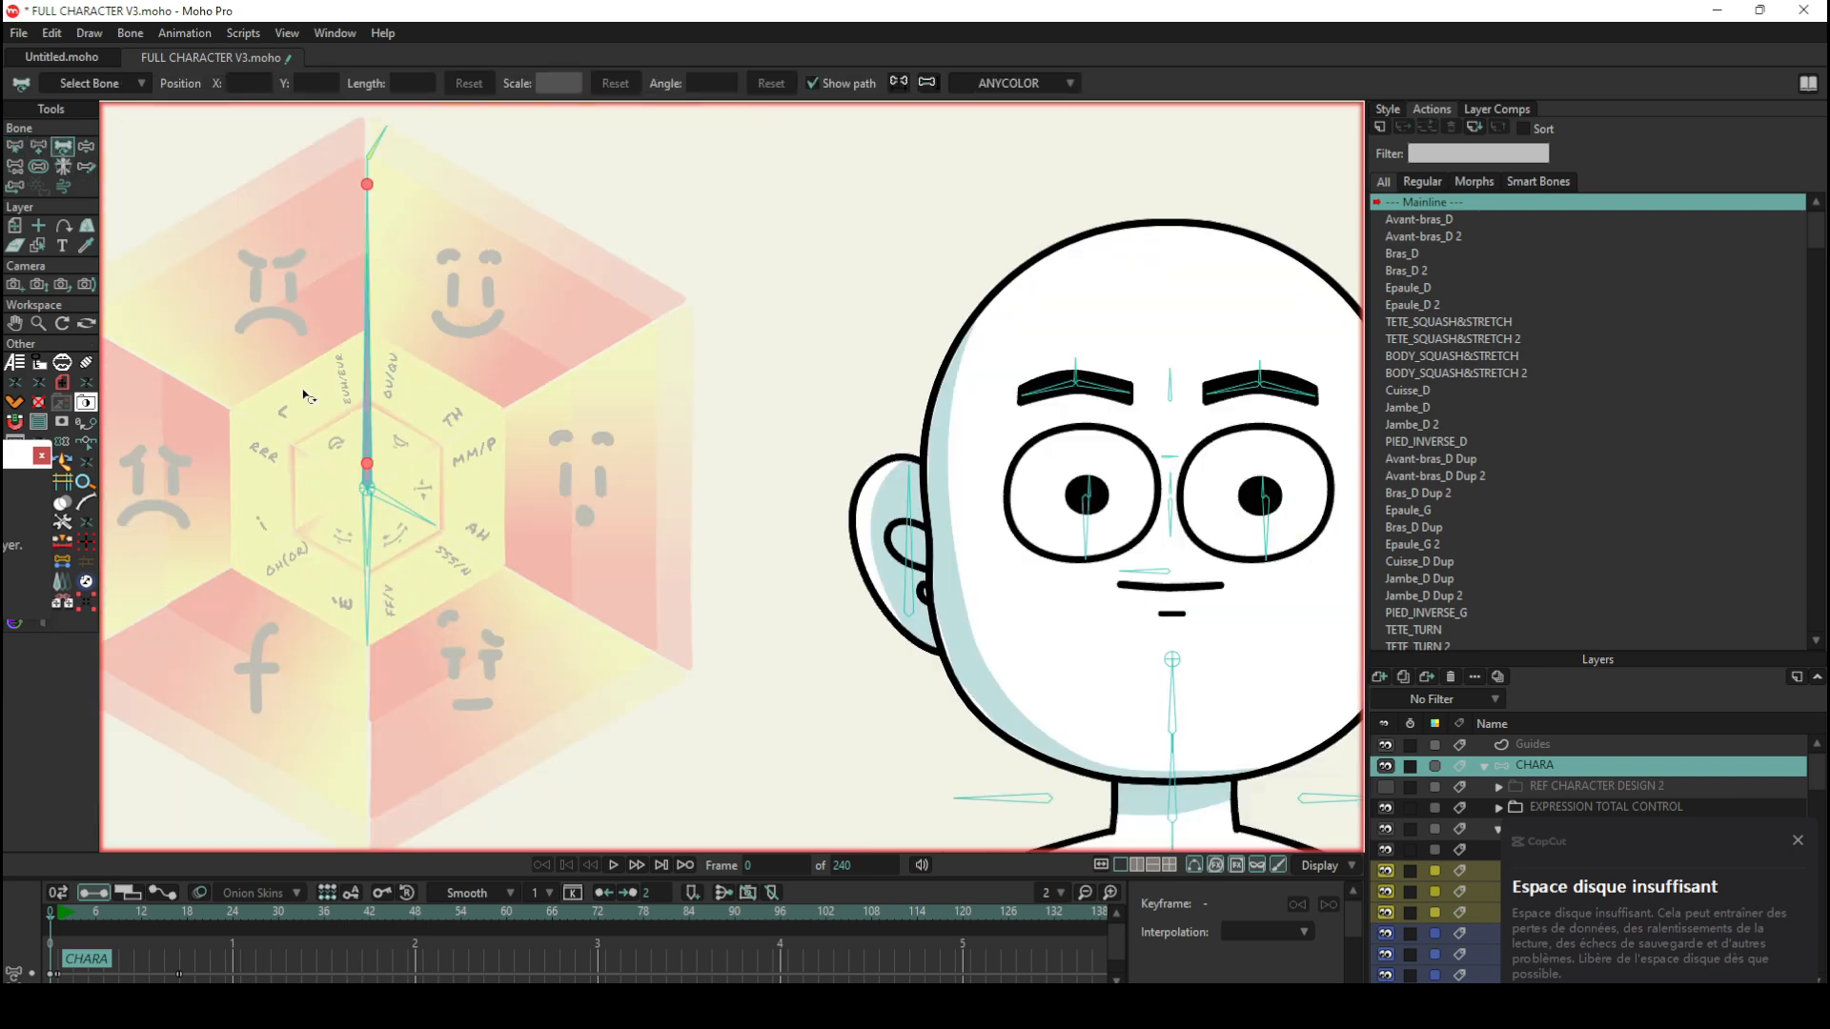
left_click_drag(367, 473, 379, 463)
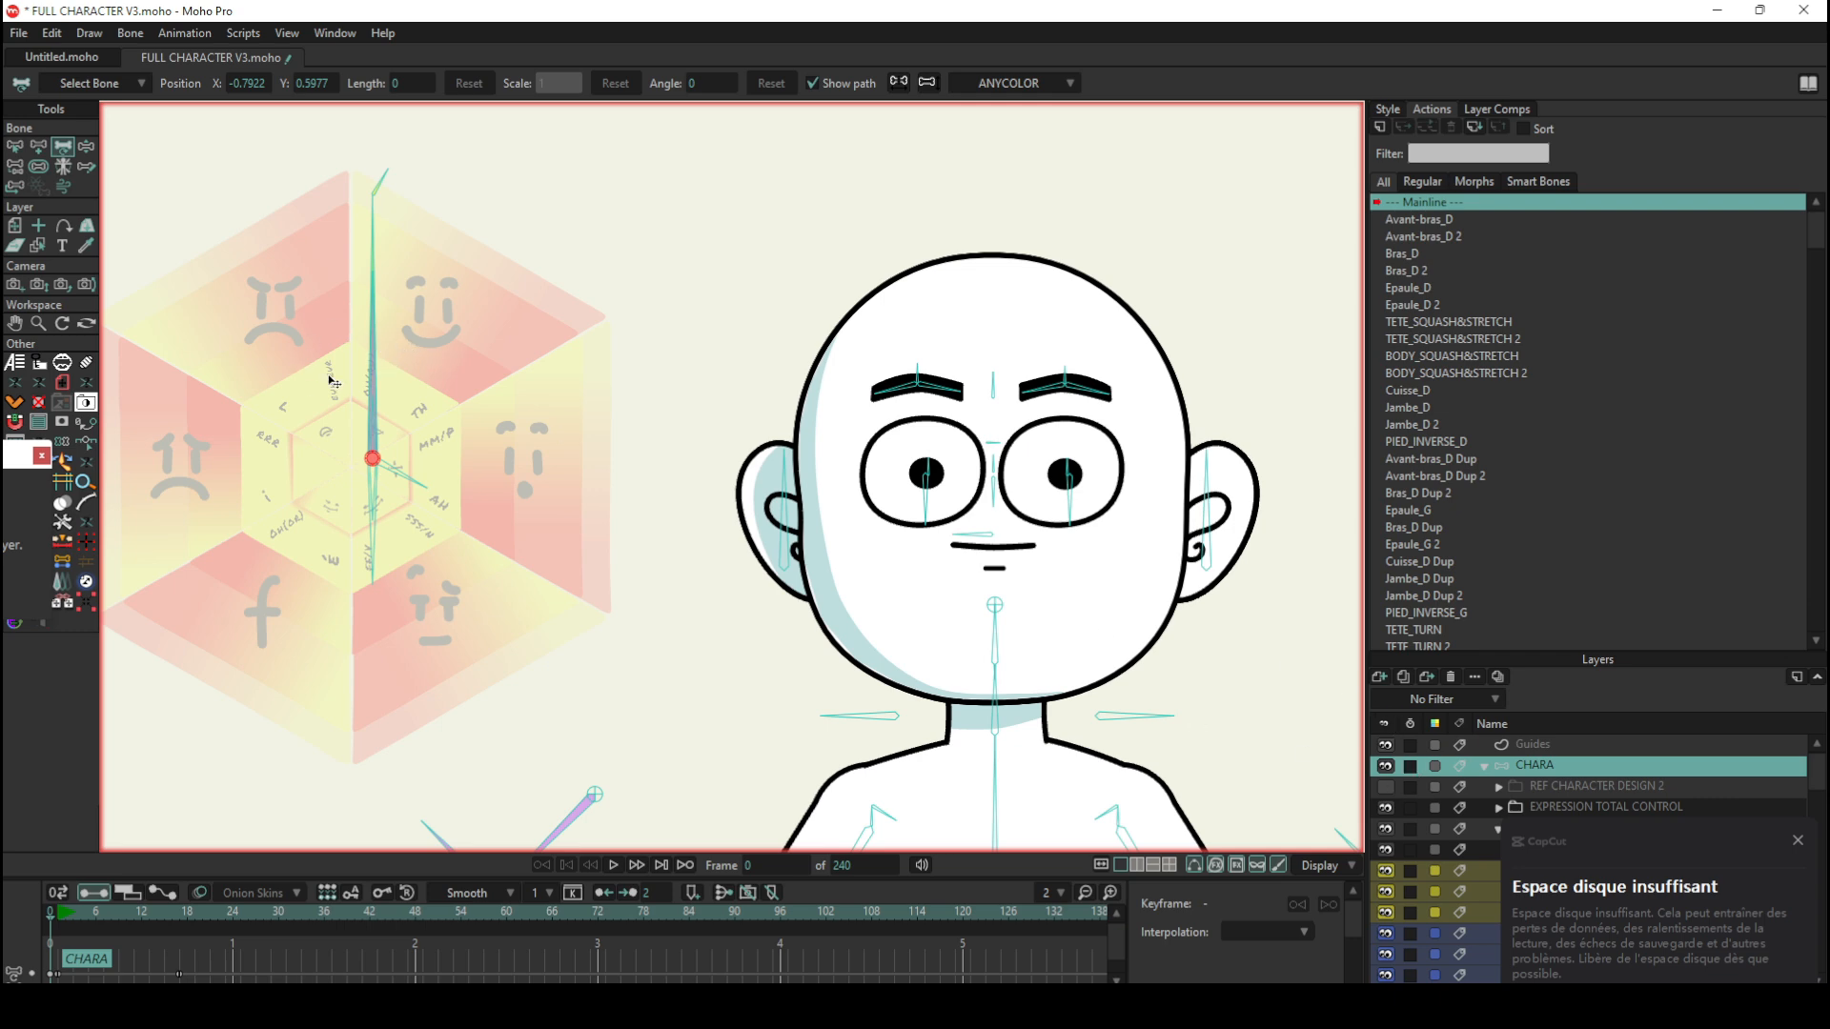
key("ctrl+z")
left_click(1797, 842)
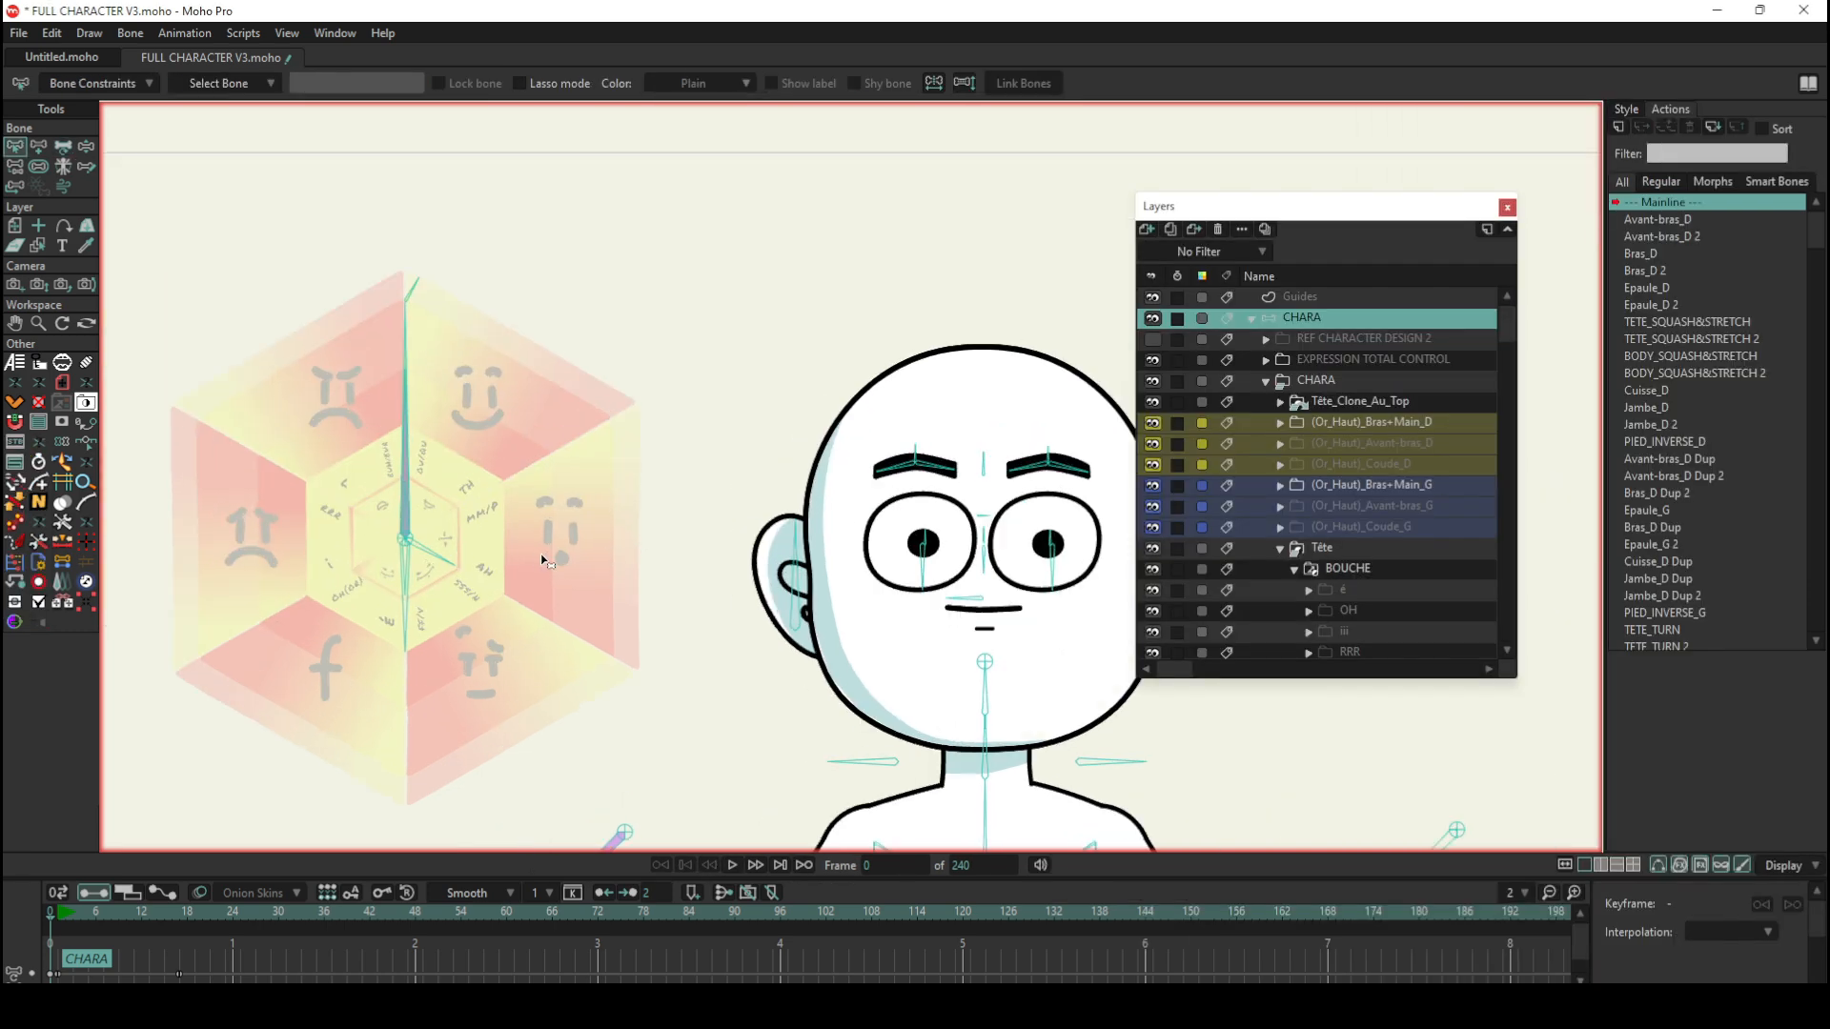
Step: Inspect the angle constraints of the wheel's BLINK bone and select the EXPRESSIONS_BOUCHE bone for comparison
scroll(405, 439, "up", 4)
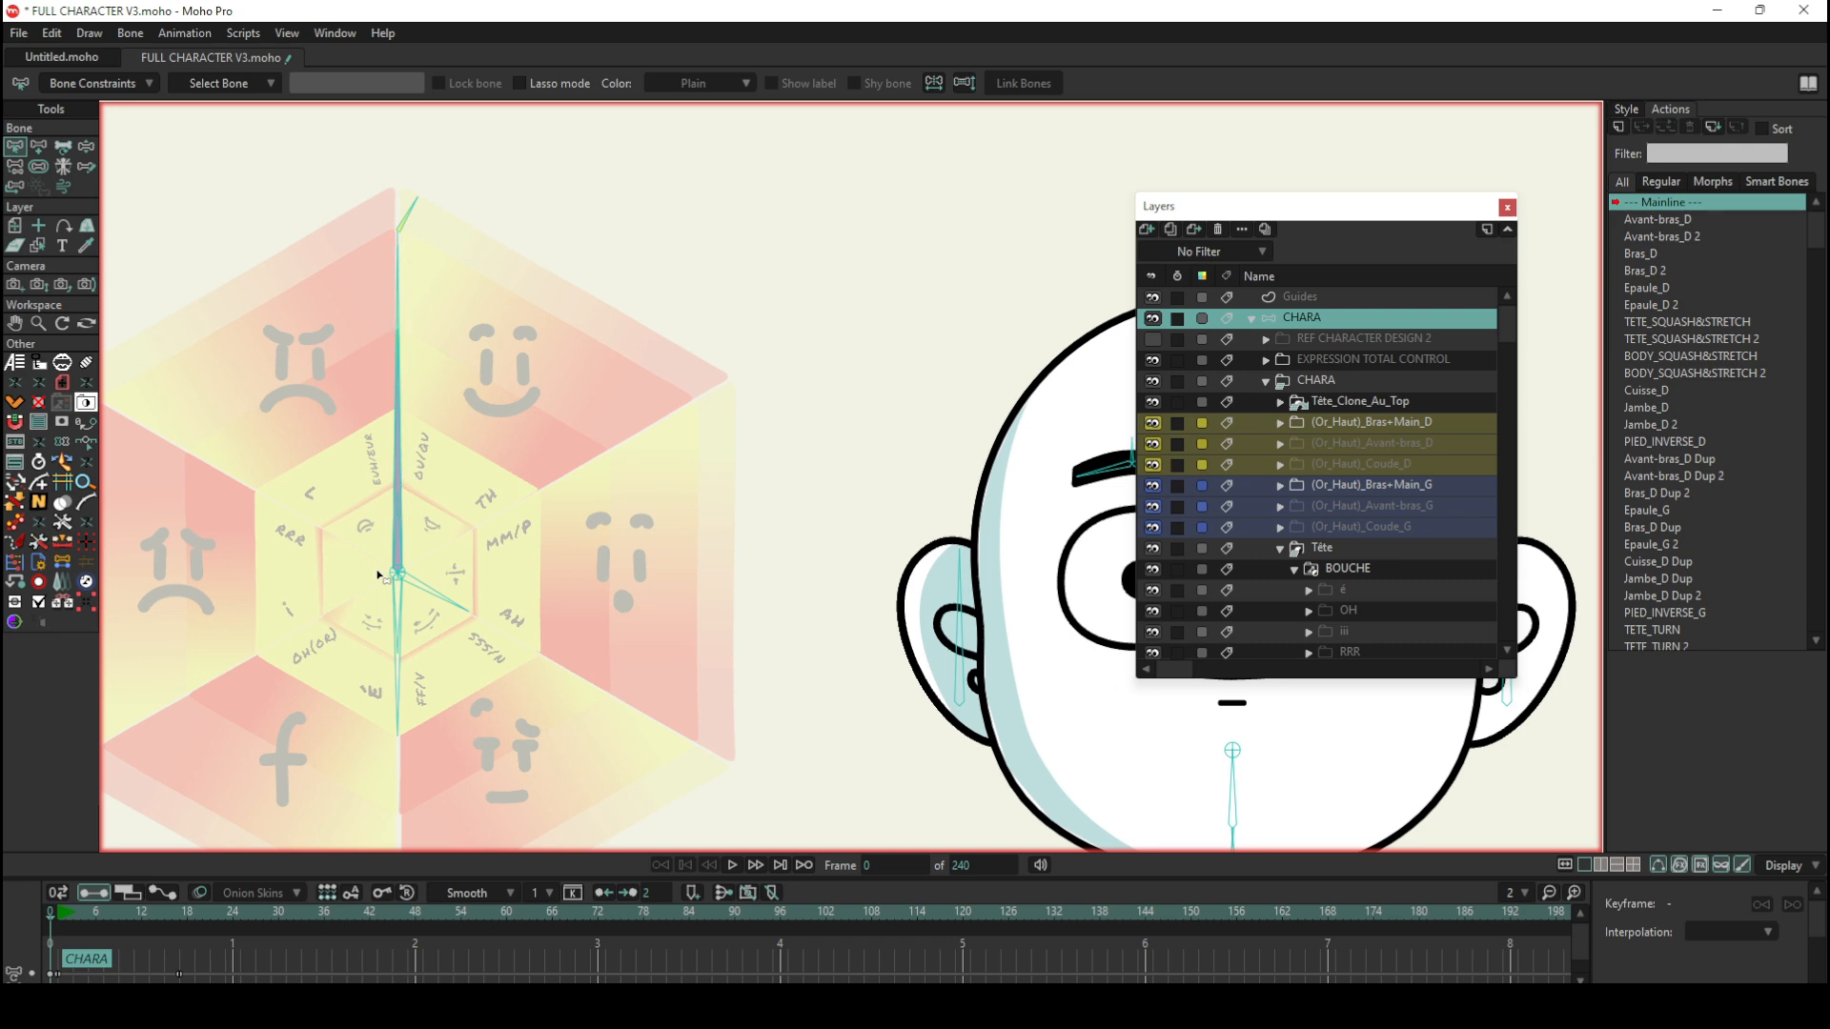
left_click(404, 210)
left_click(105, 83)
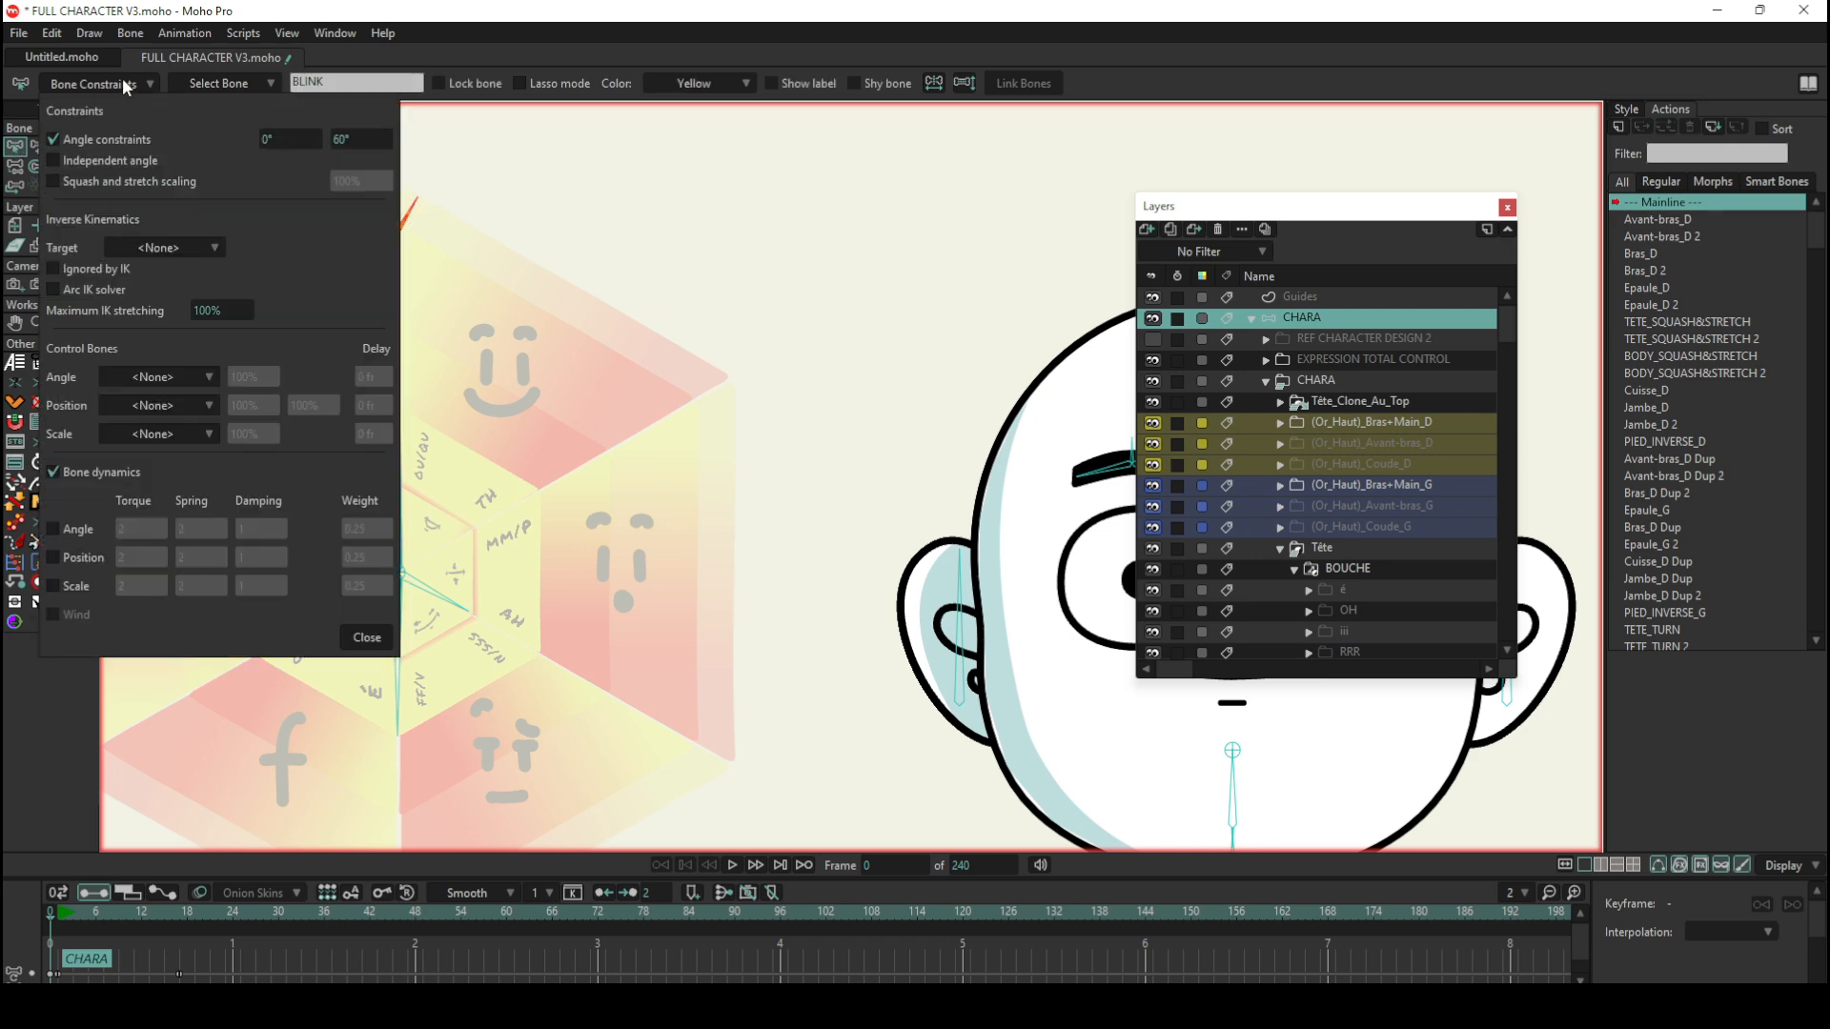
left_click(120, 84)
left_click(120, 84)
left_click(119, 84)
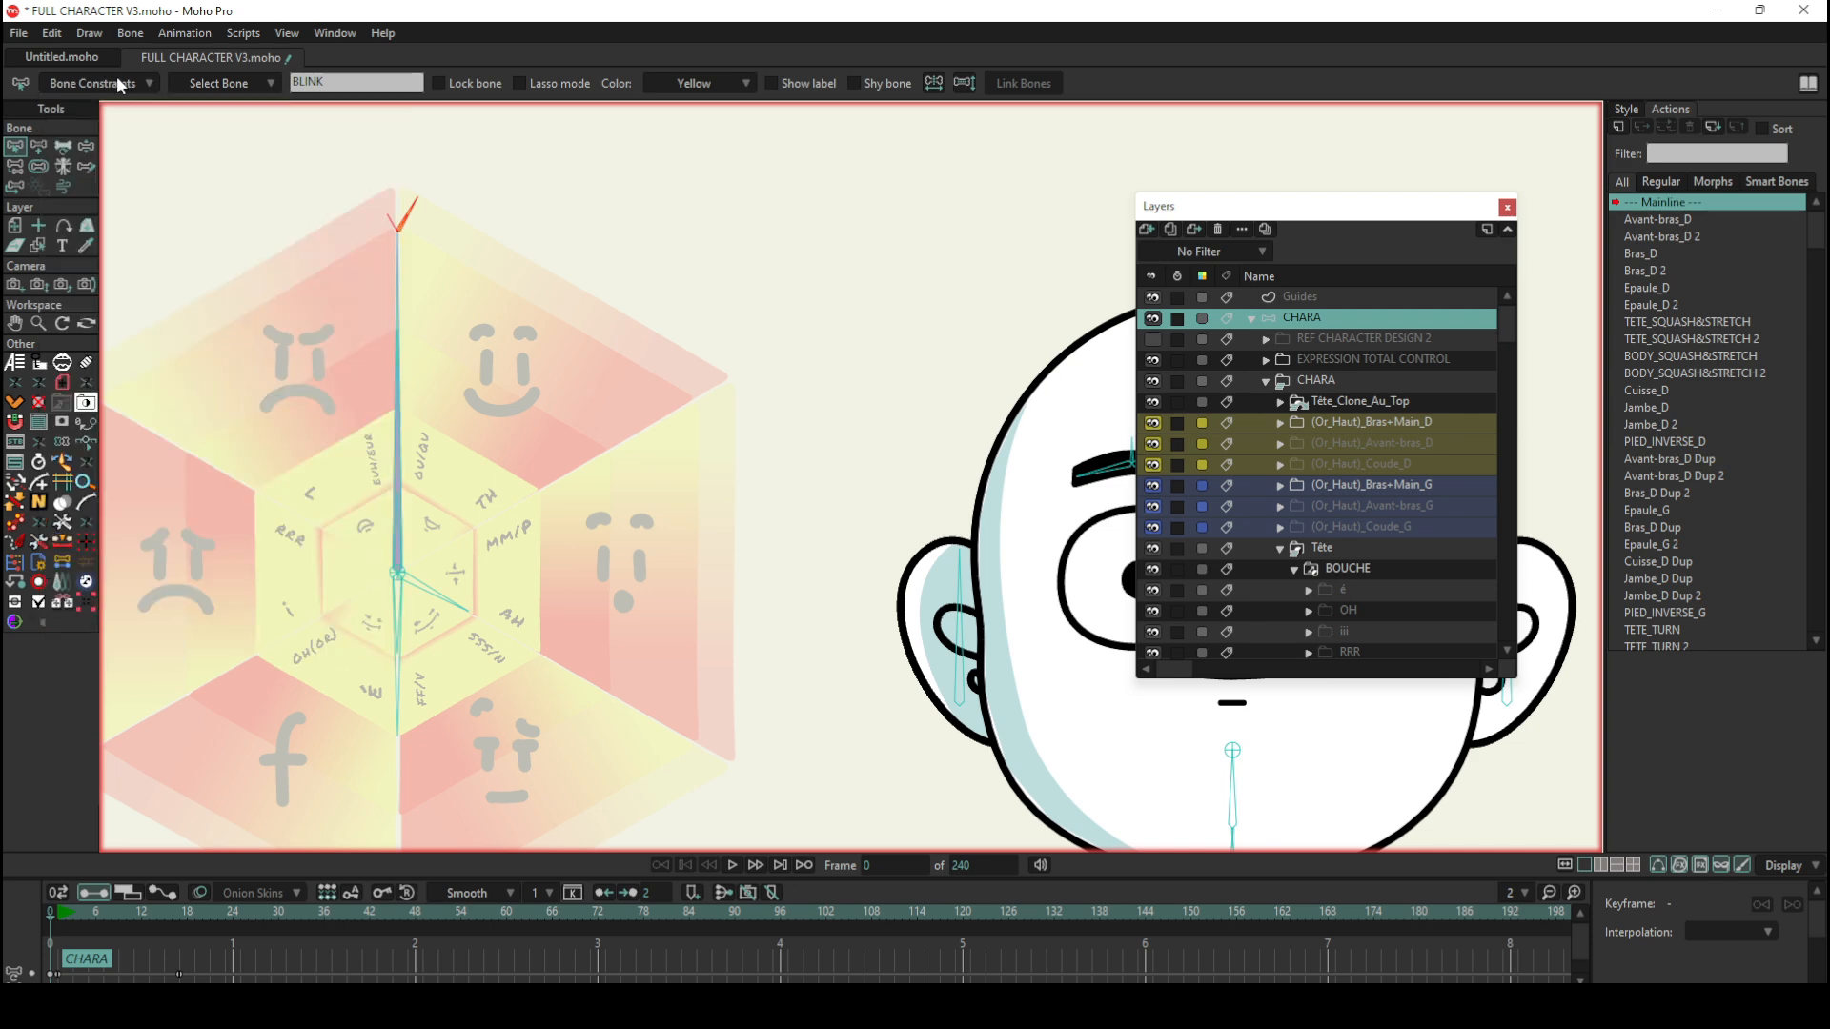
left_click(398, 449)
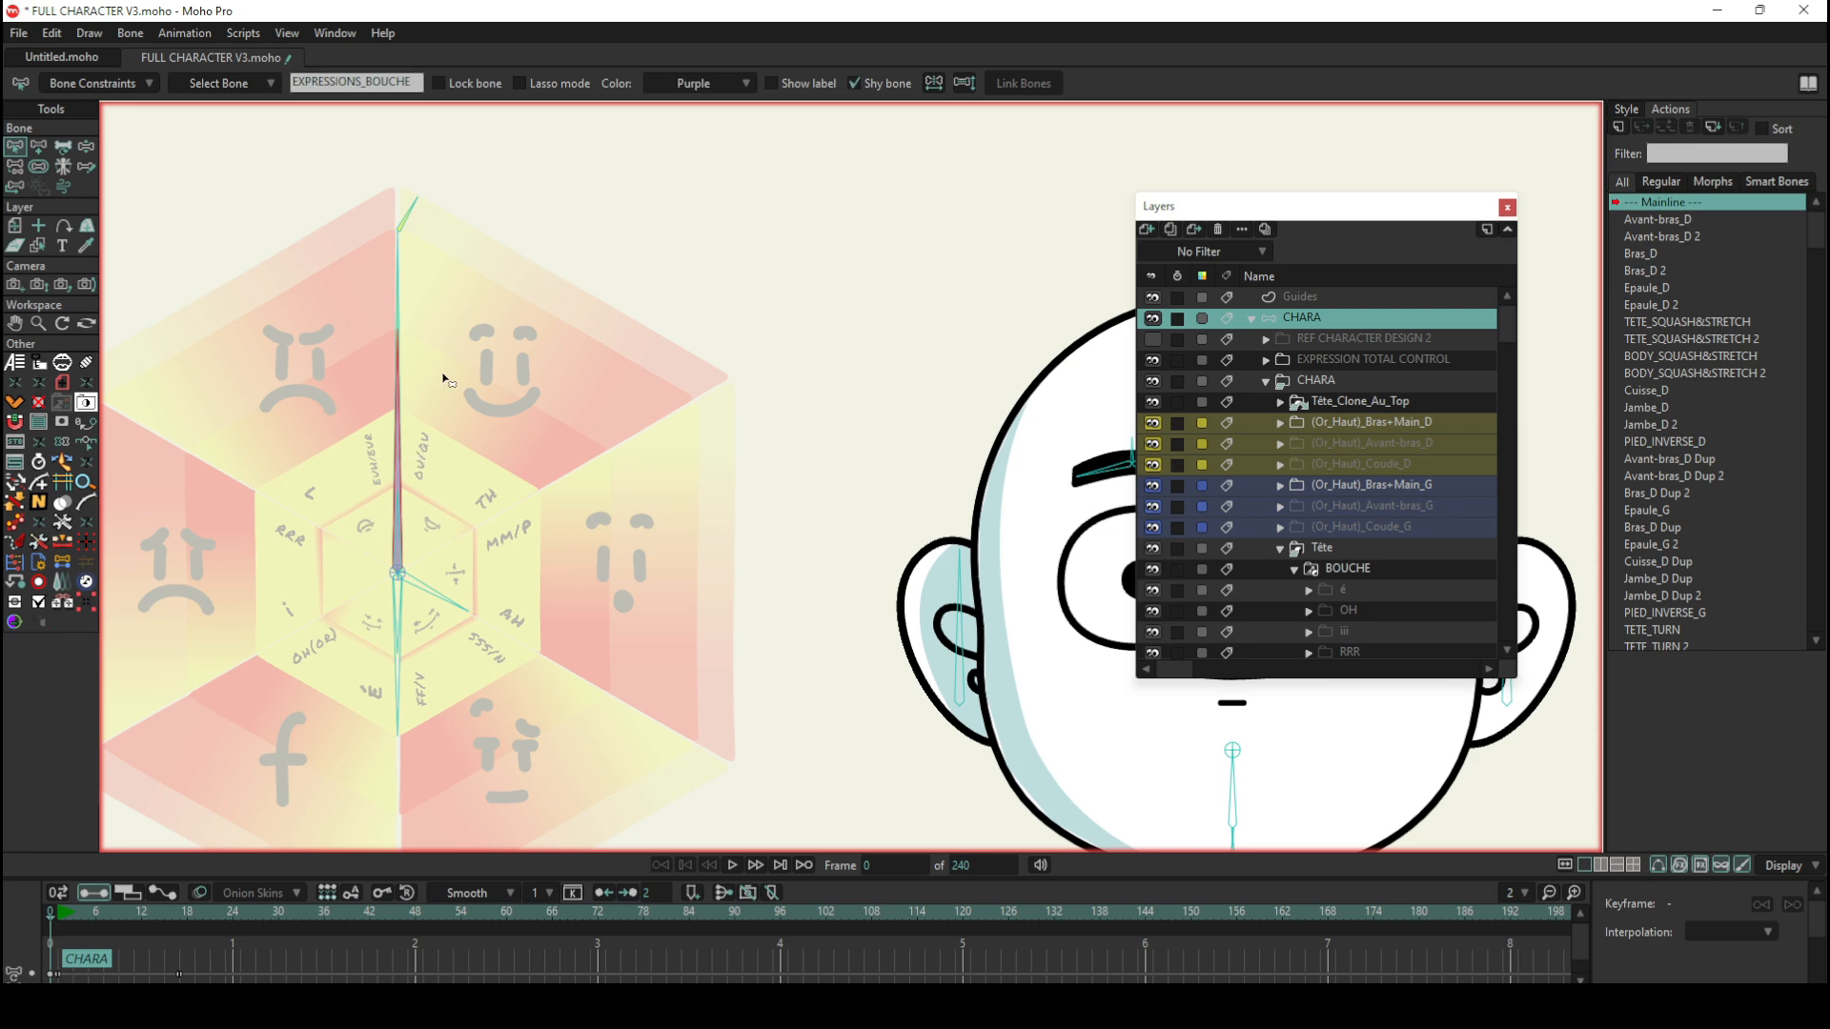
Step: Examine the mouth layers inside the Tête group's BOUCHE layer, from the phoneme folders to the EXPRESSIONS_BOUCHE group
scroll(444, 380, "down", 2)
scroll(1381, 539, "down", 1)
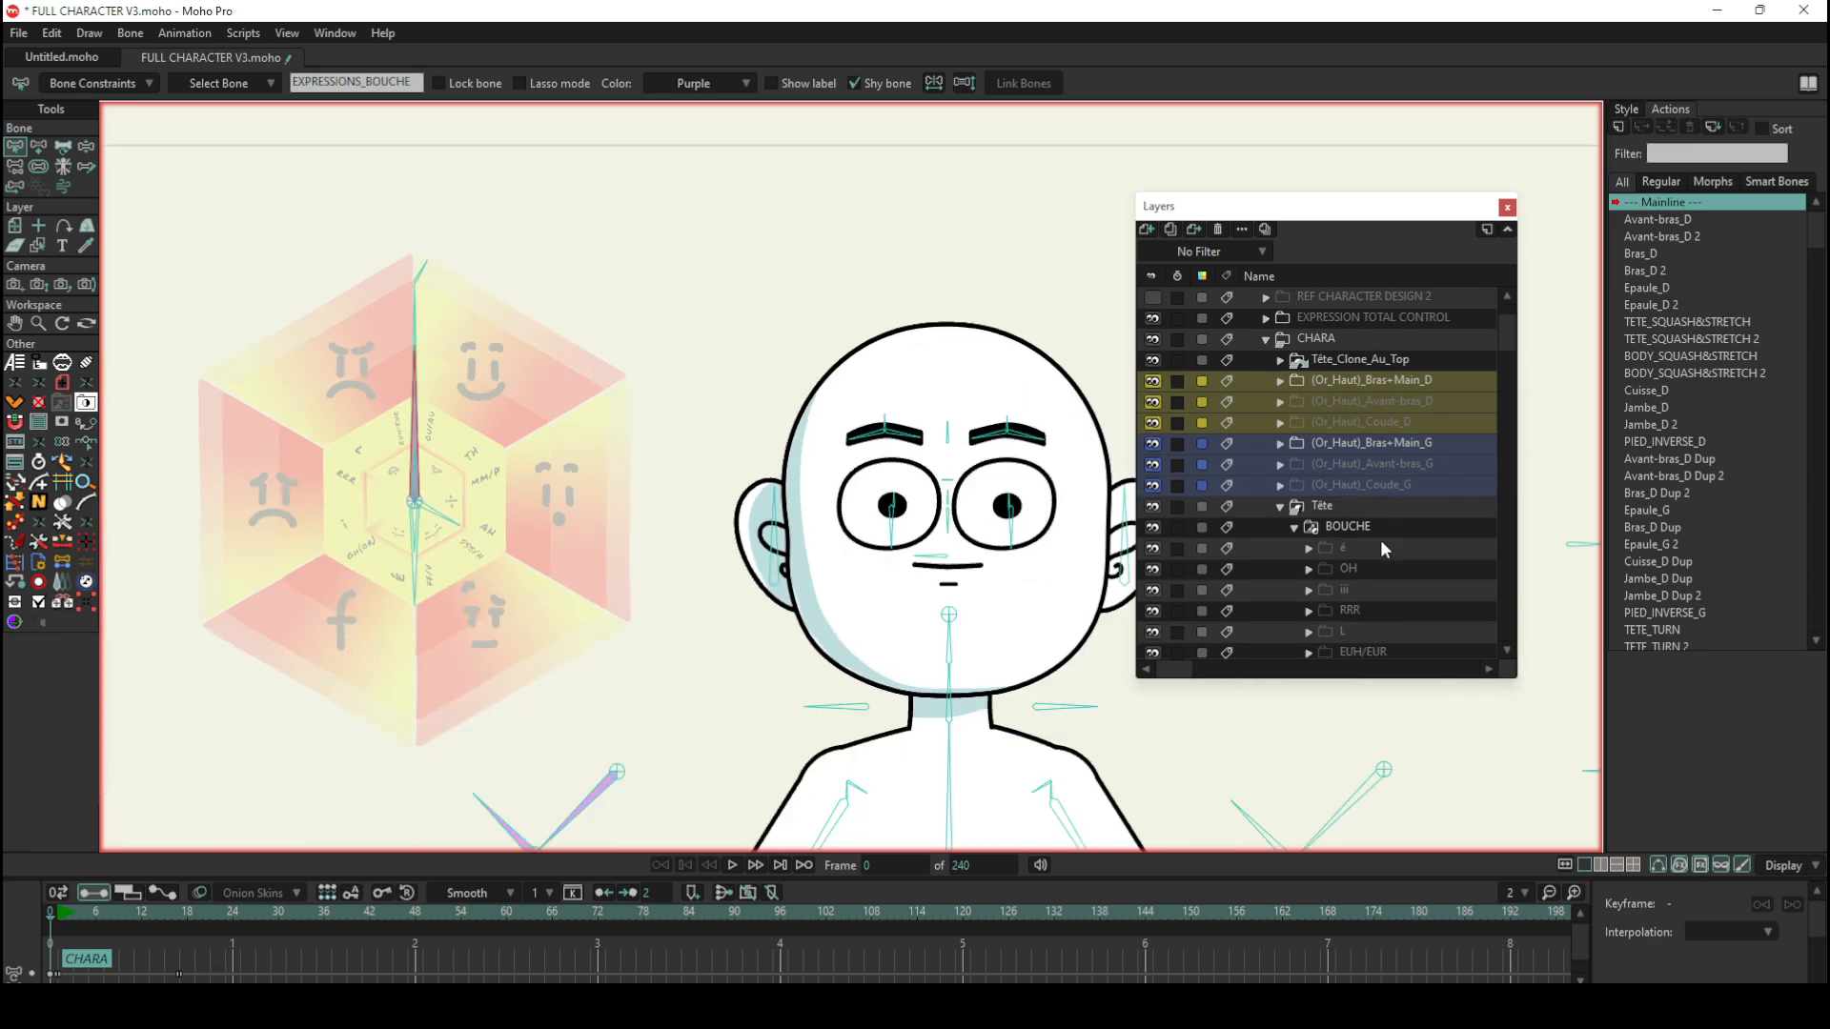
scroll(1370, 530, "down", 1)
scroll(1325, 484, "down", 3)
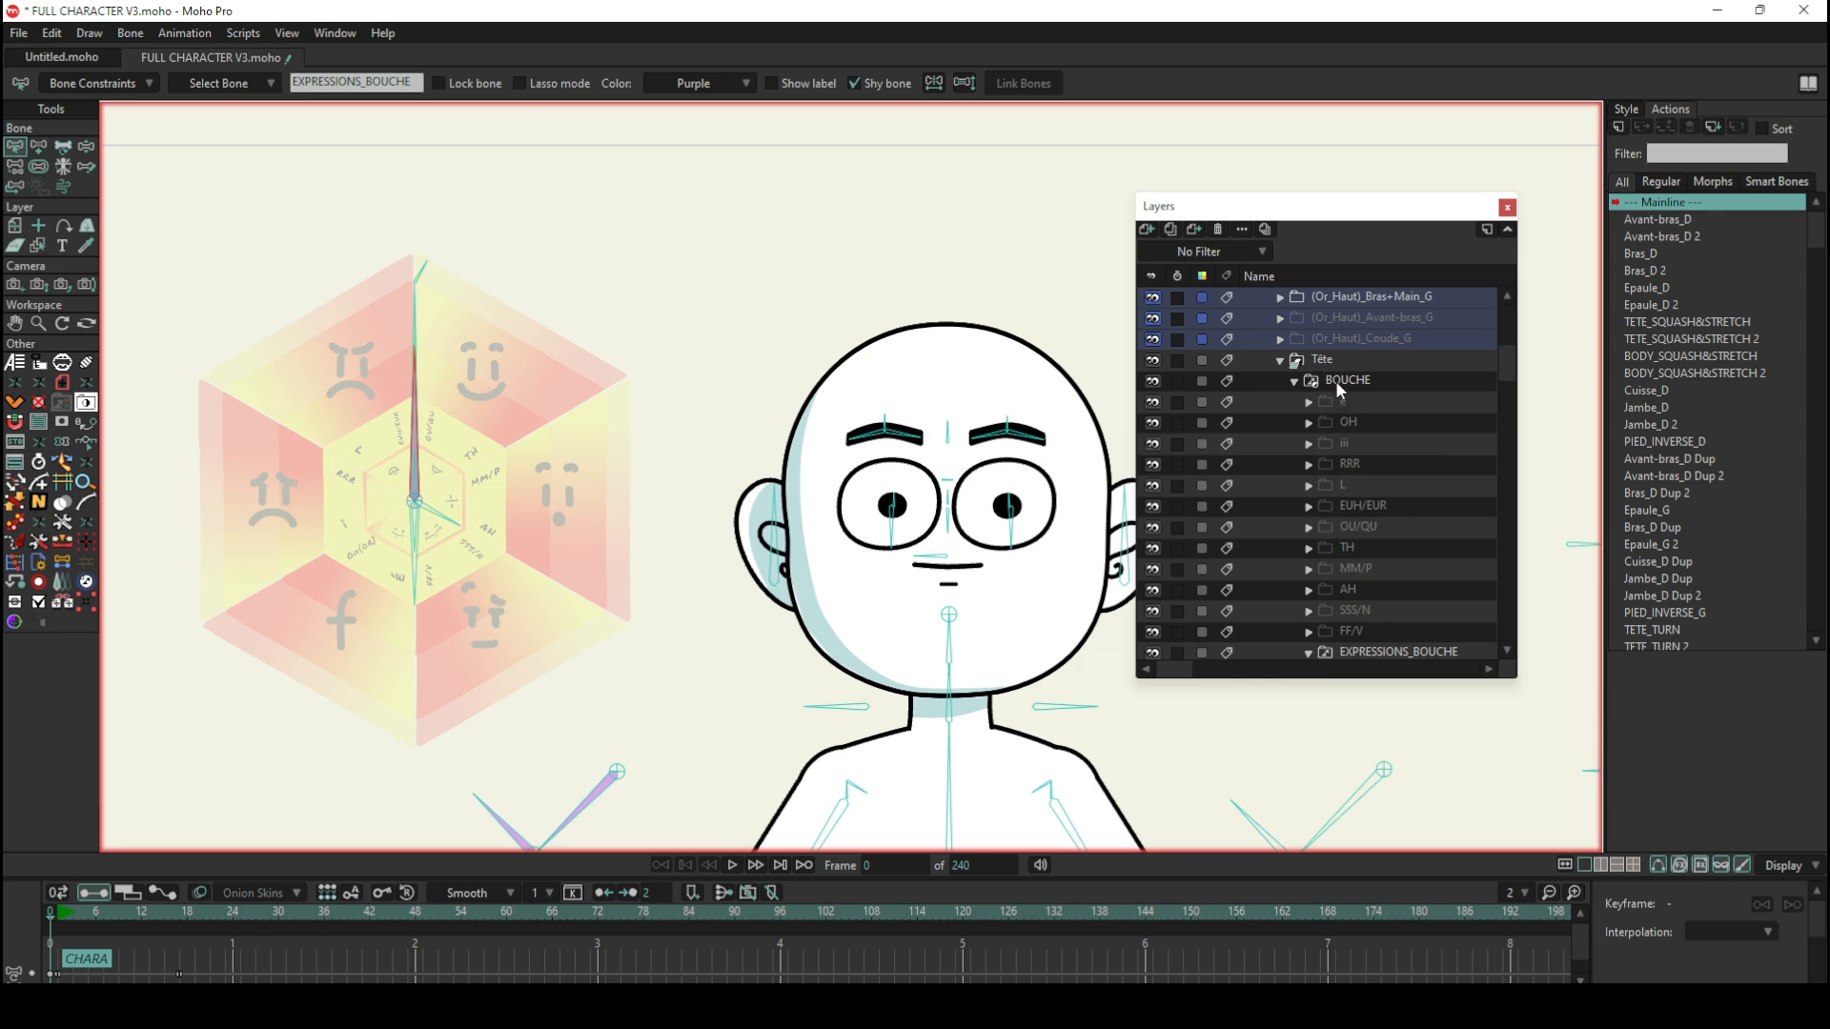
scroll(1335, 386, "down", 1)
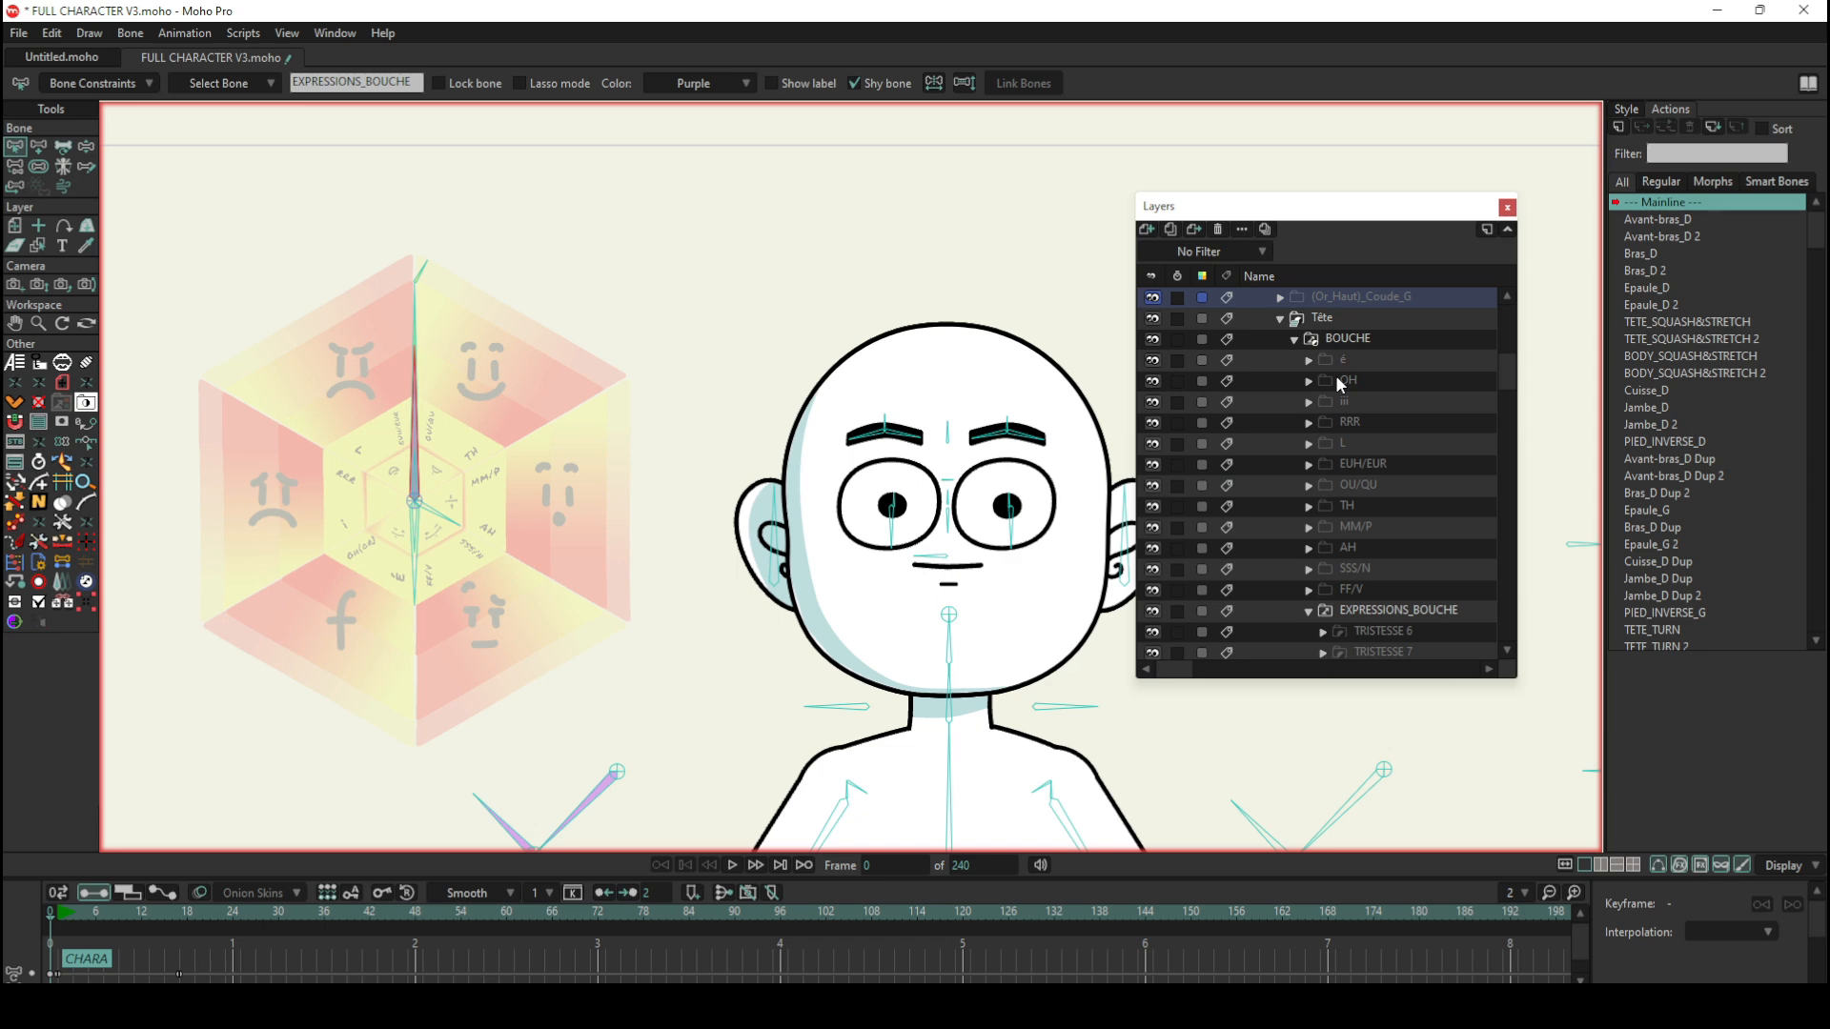
left_click(1309, 611)
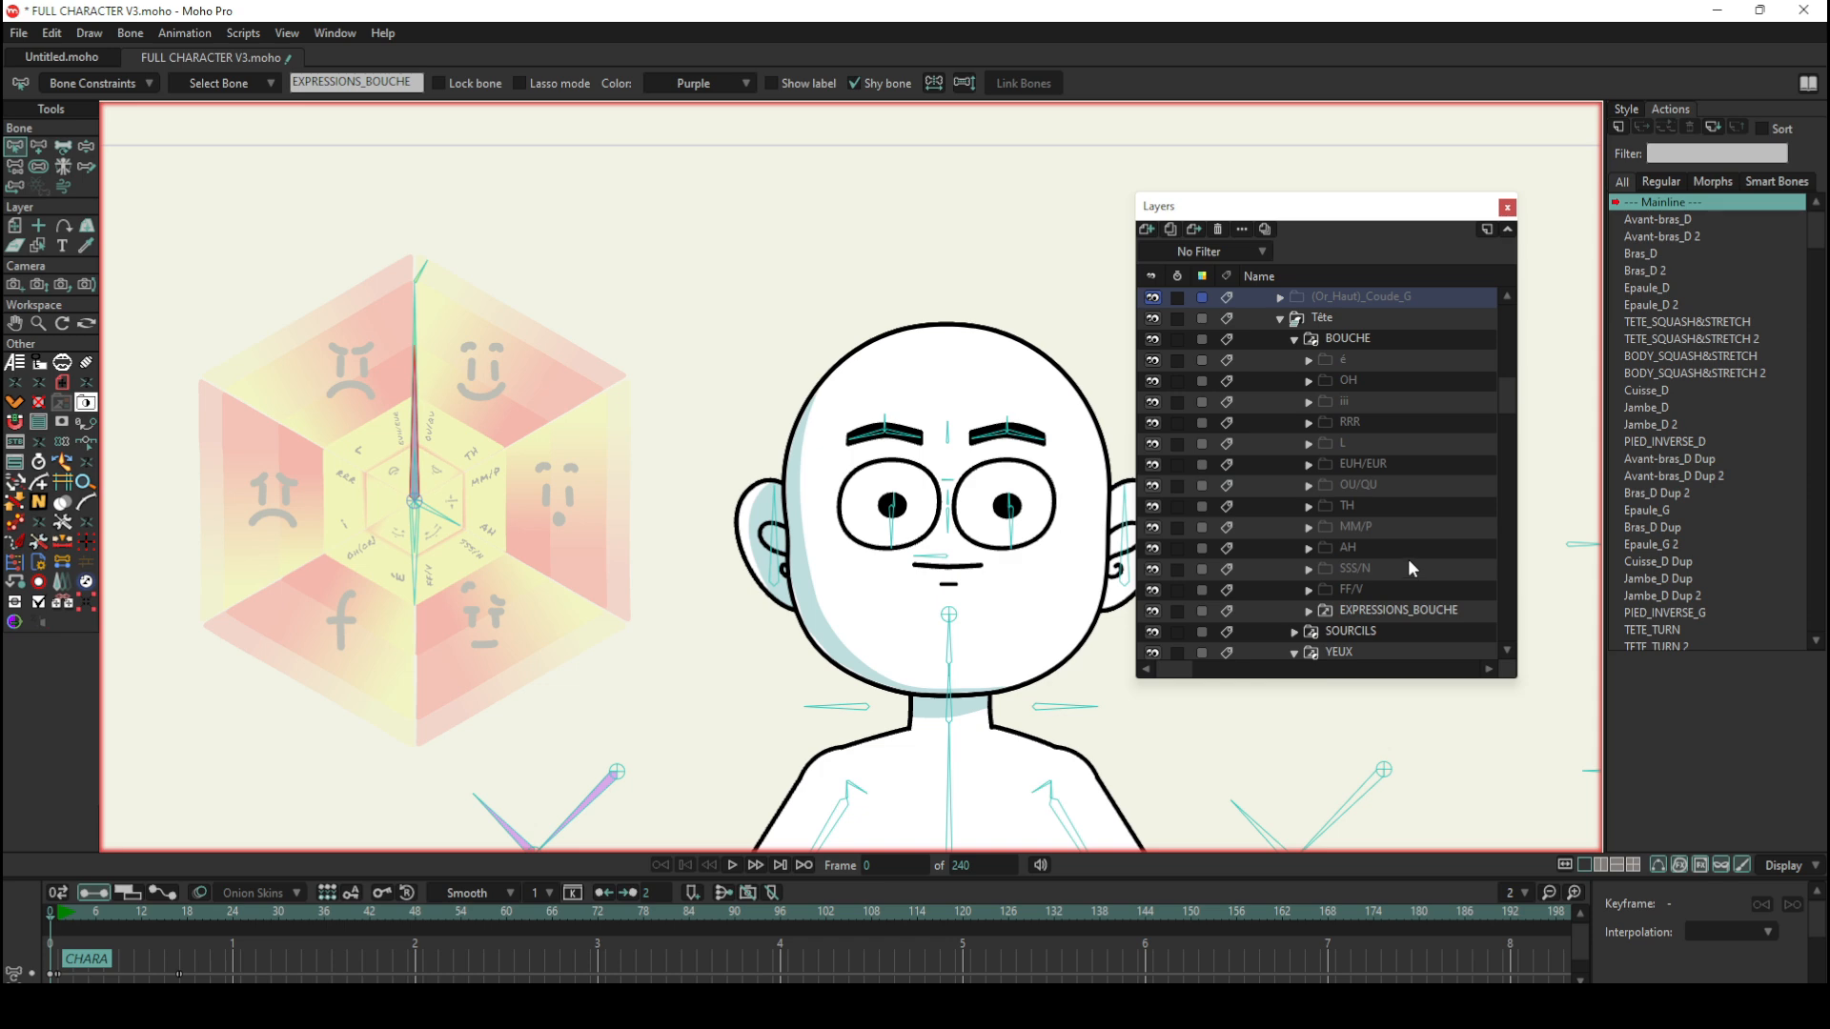
left_click(1309, 611)
scroll(1360, 600, "down", 1)
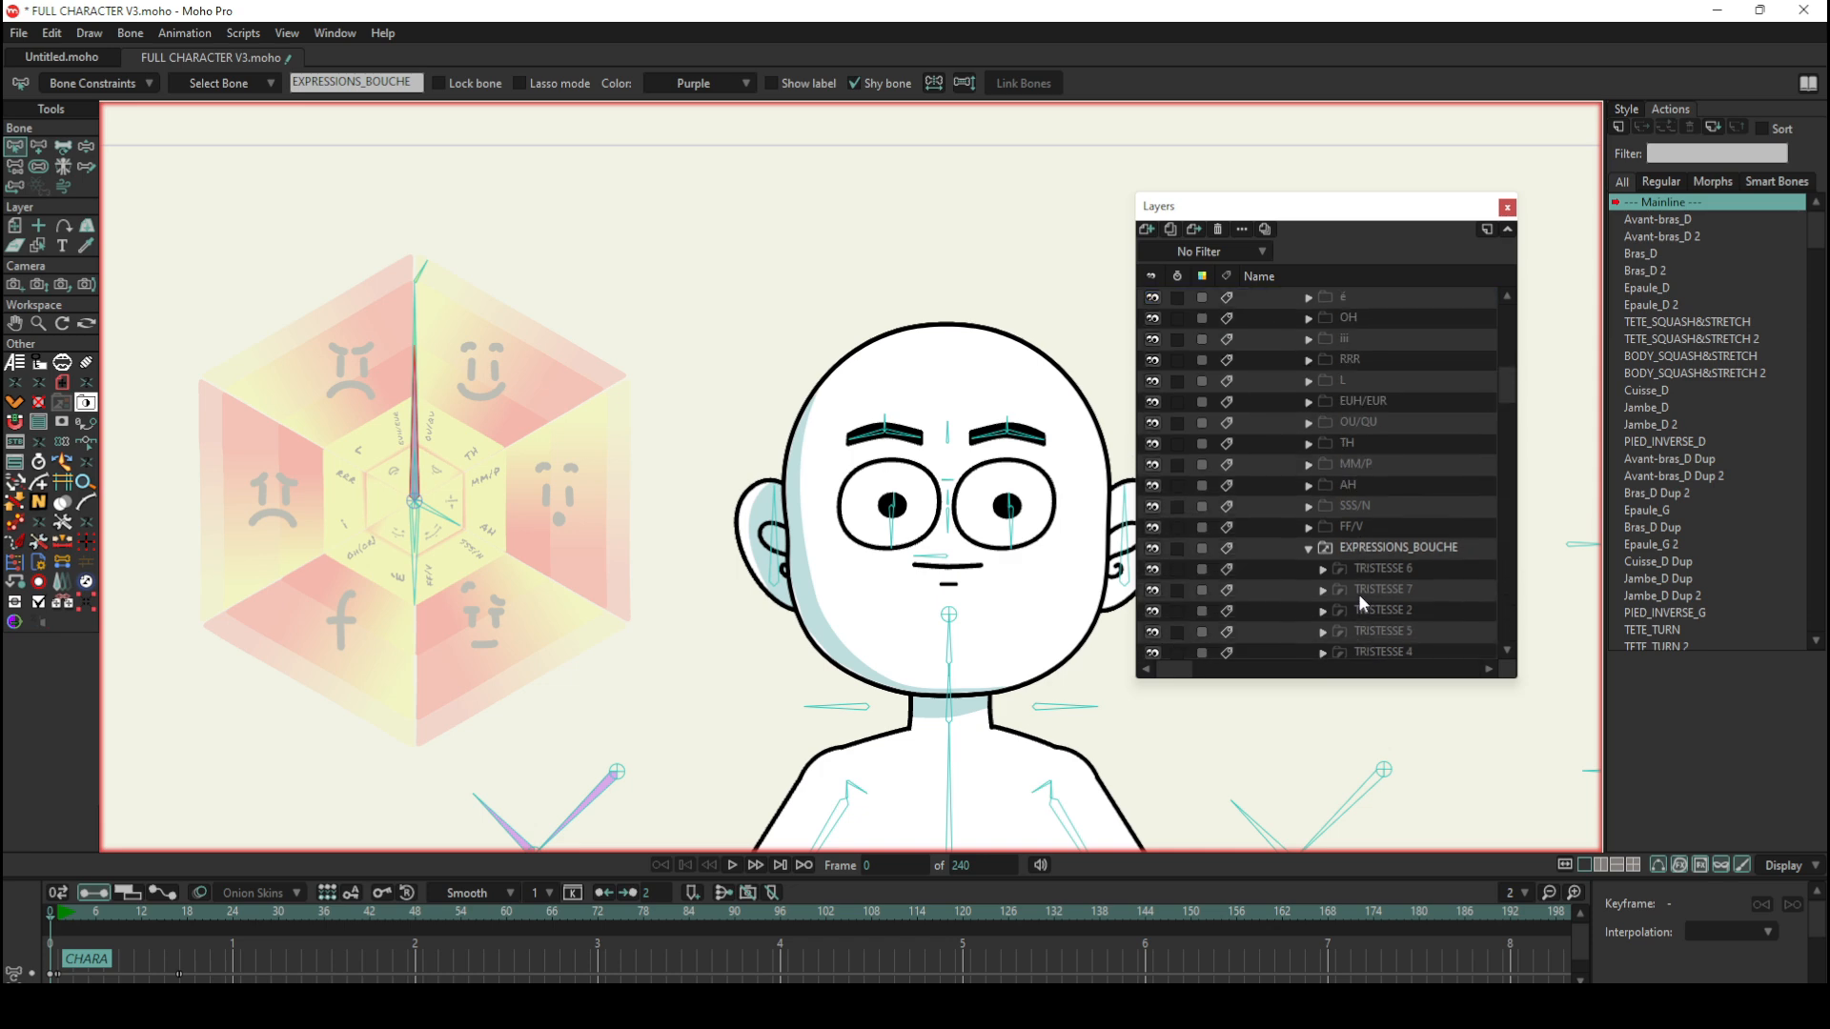
scroll(1361, 600, "up", 1)
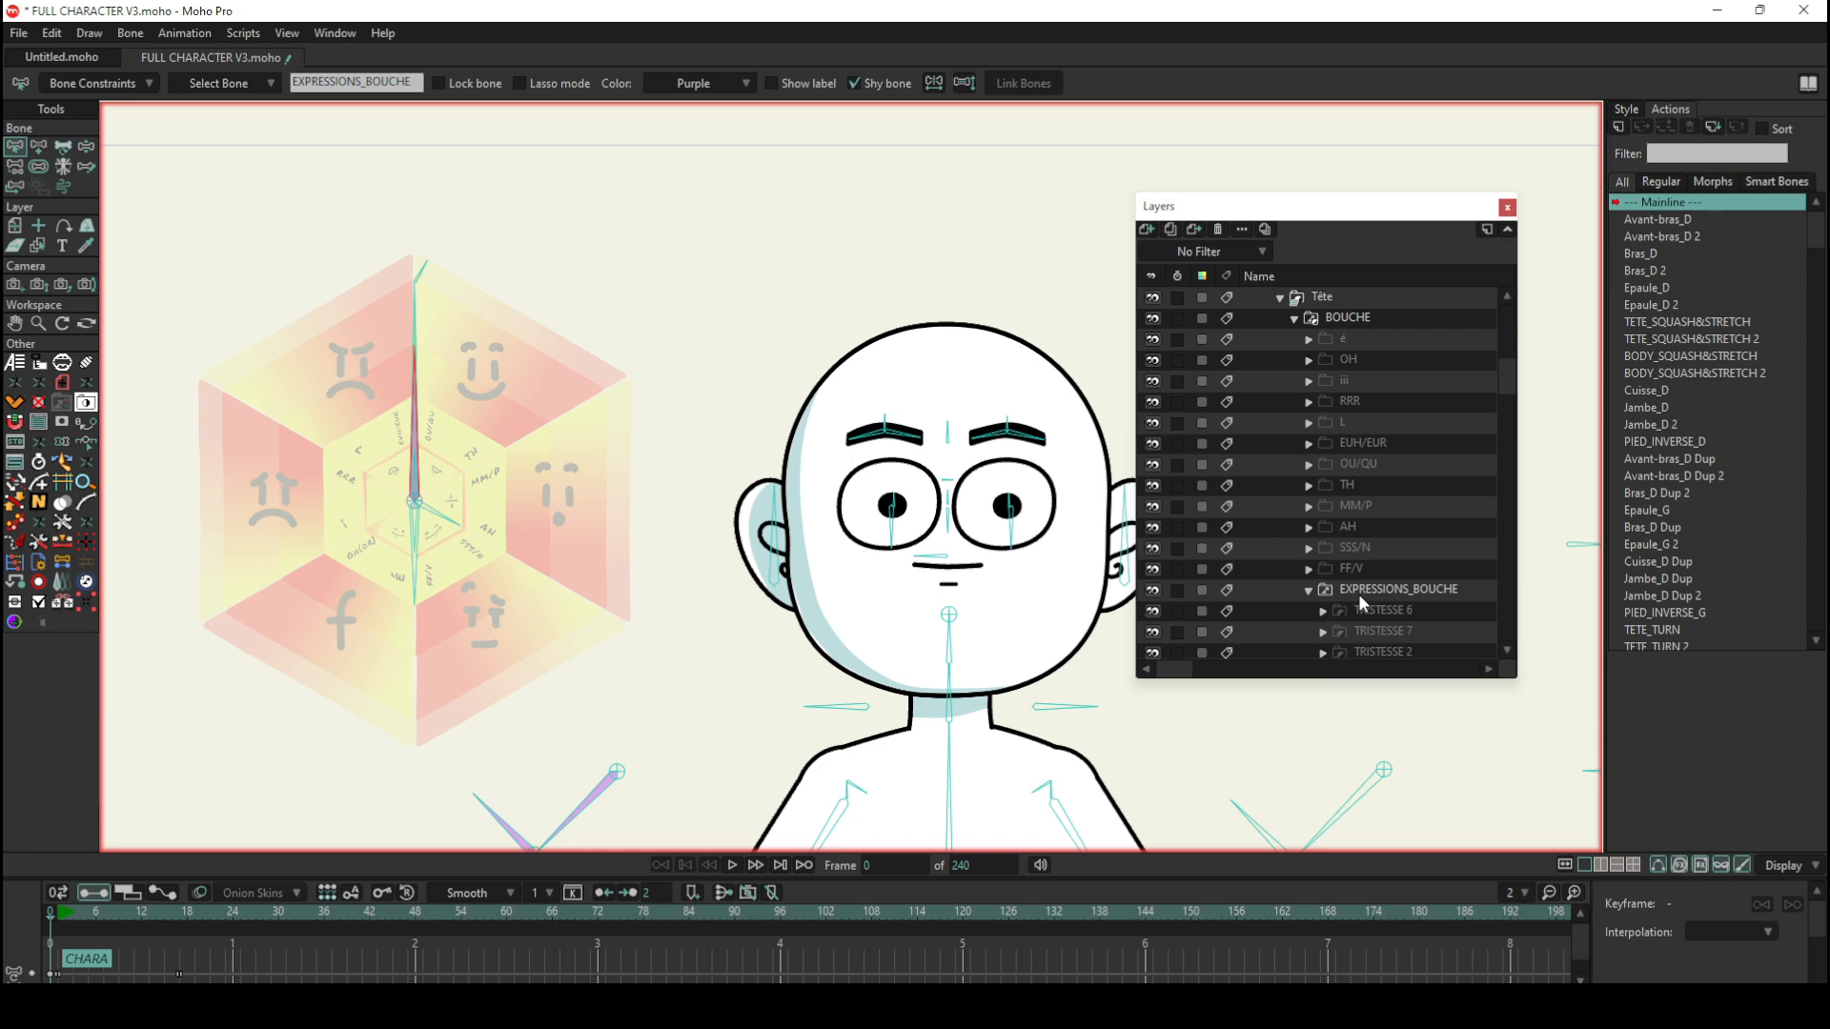
Step: Select the BOUCHE layer and examine the contents of its first phoneme folder and the OH folder
left_click(1336, 324)
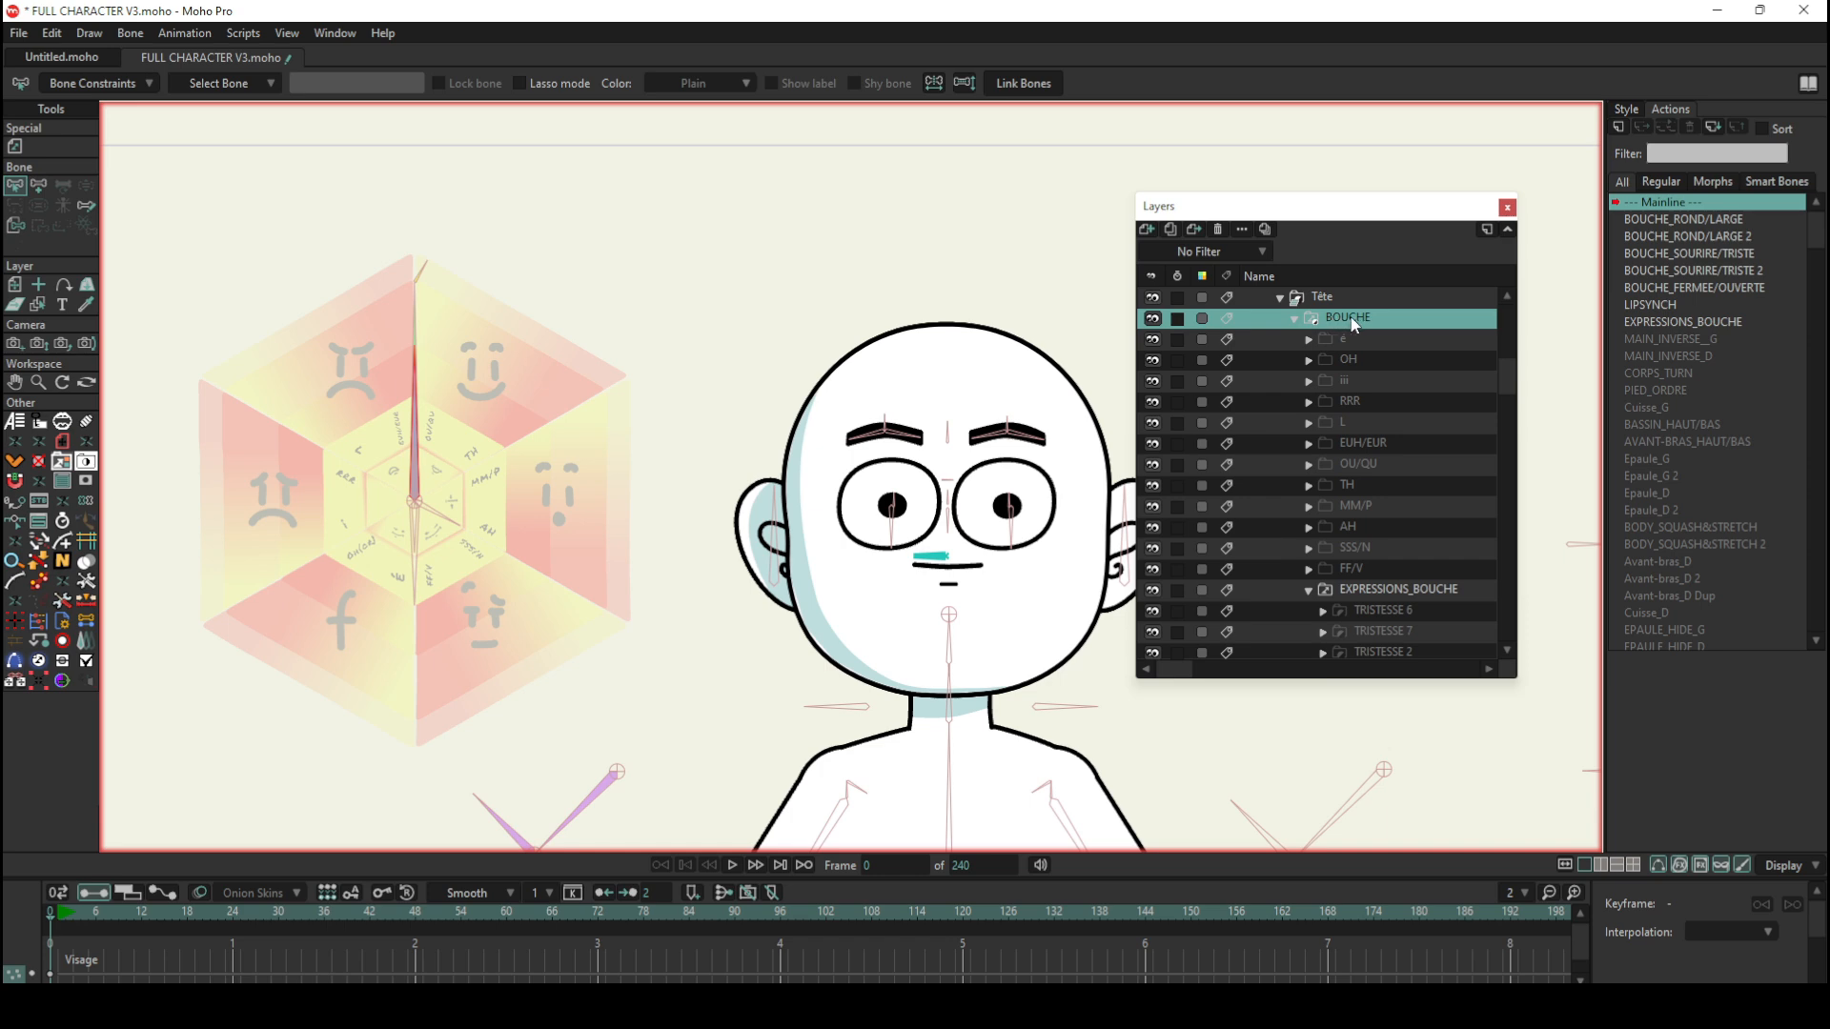
left_click(1352, 339)
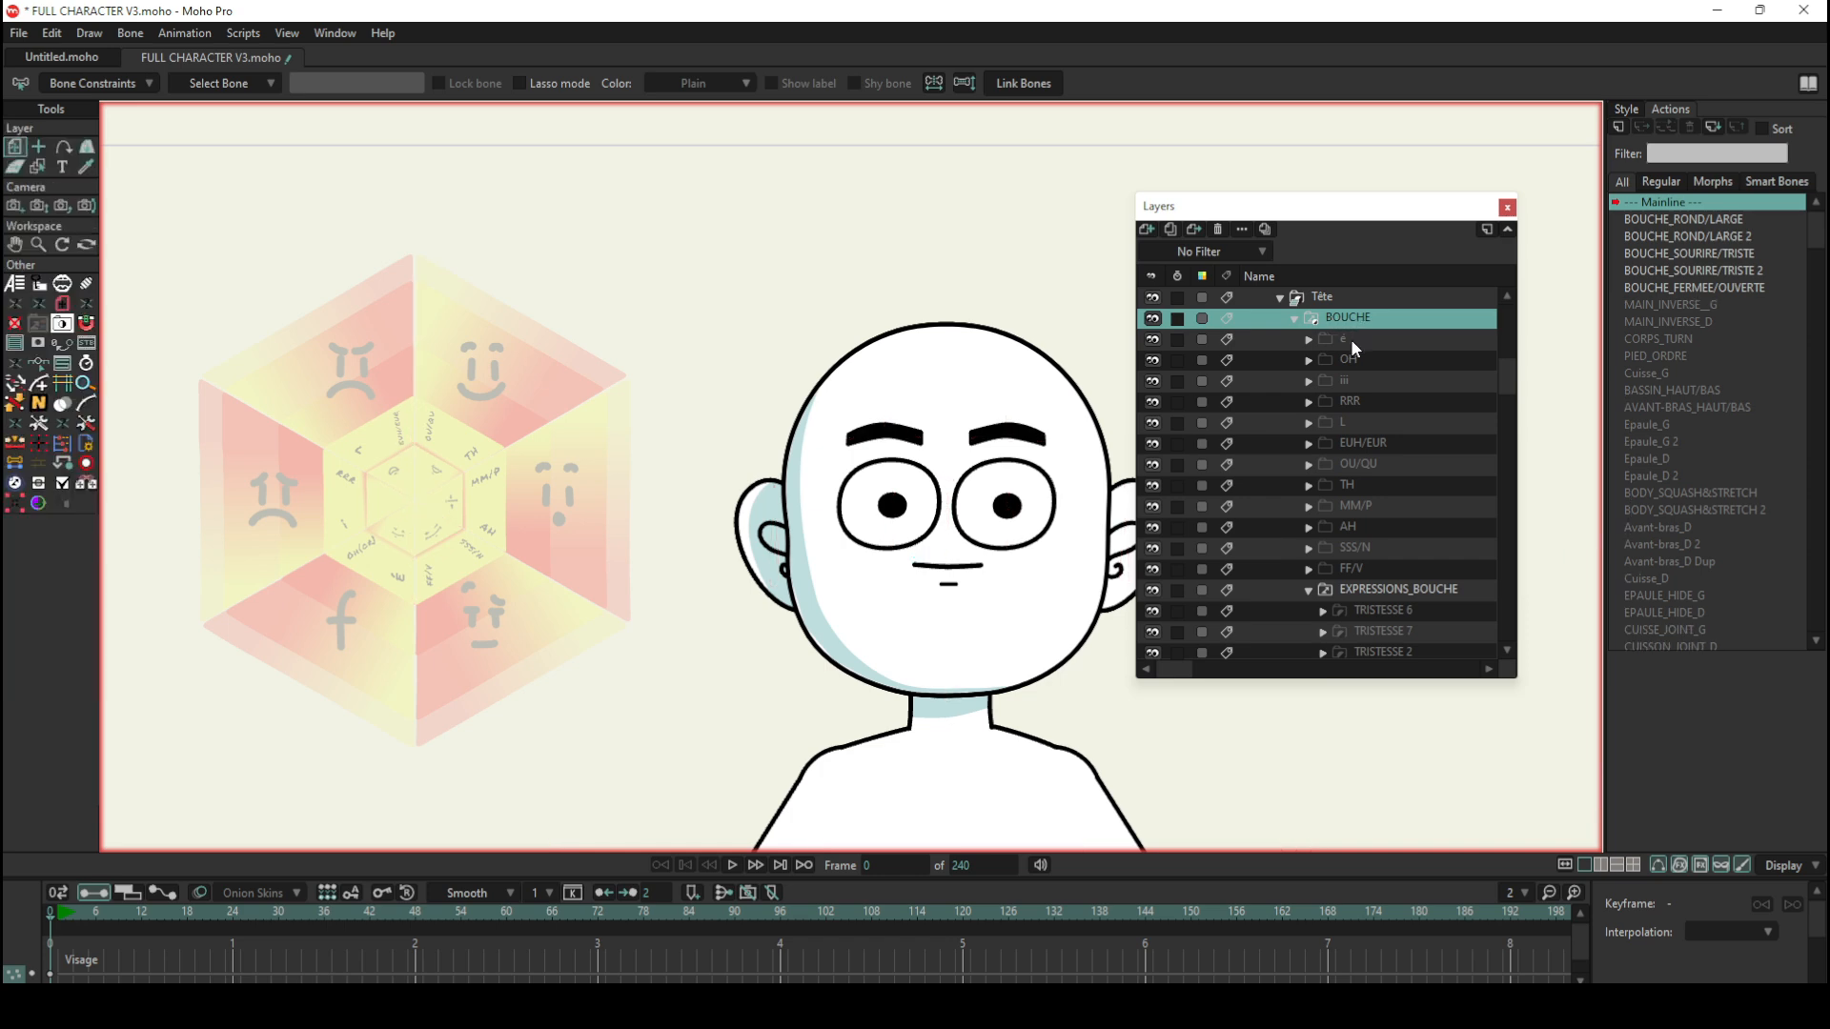
left_click(1308, 340)
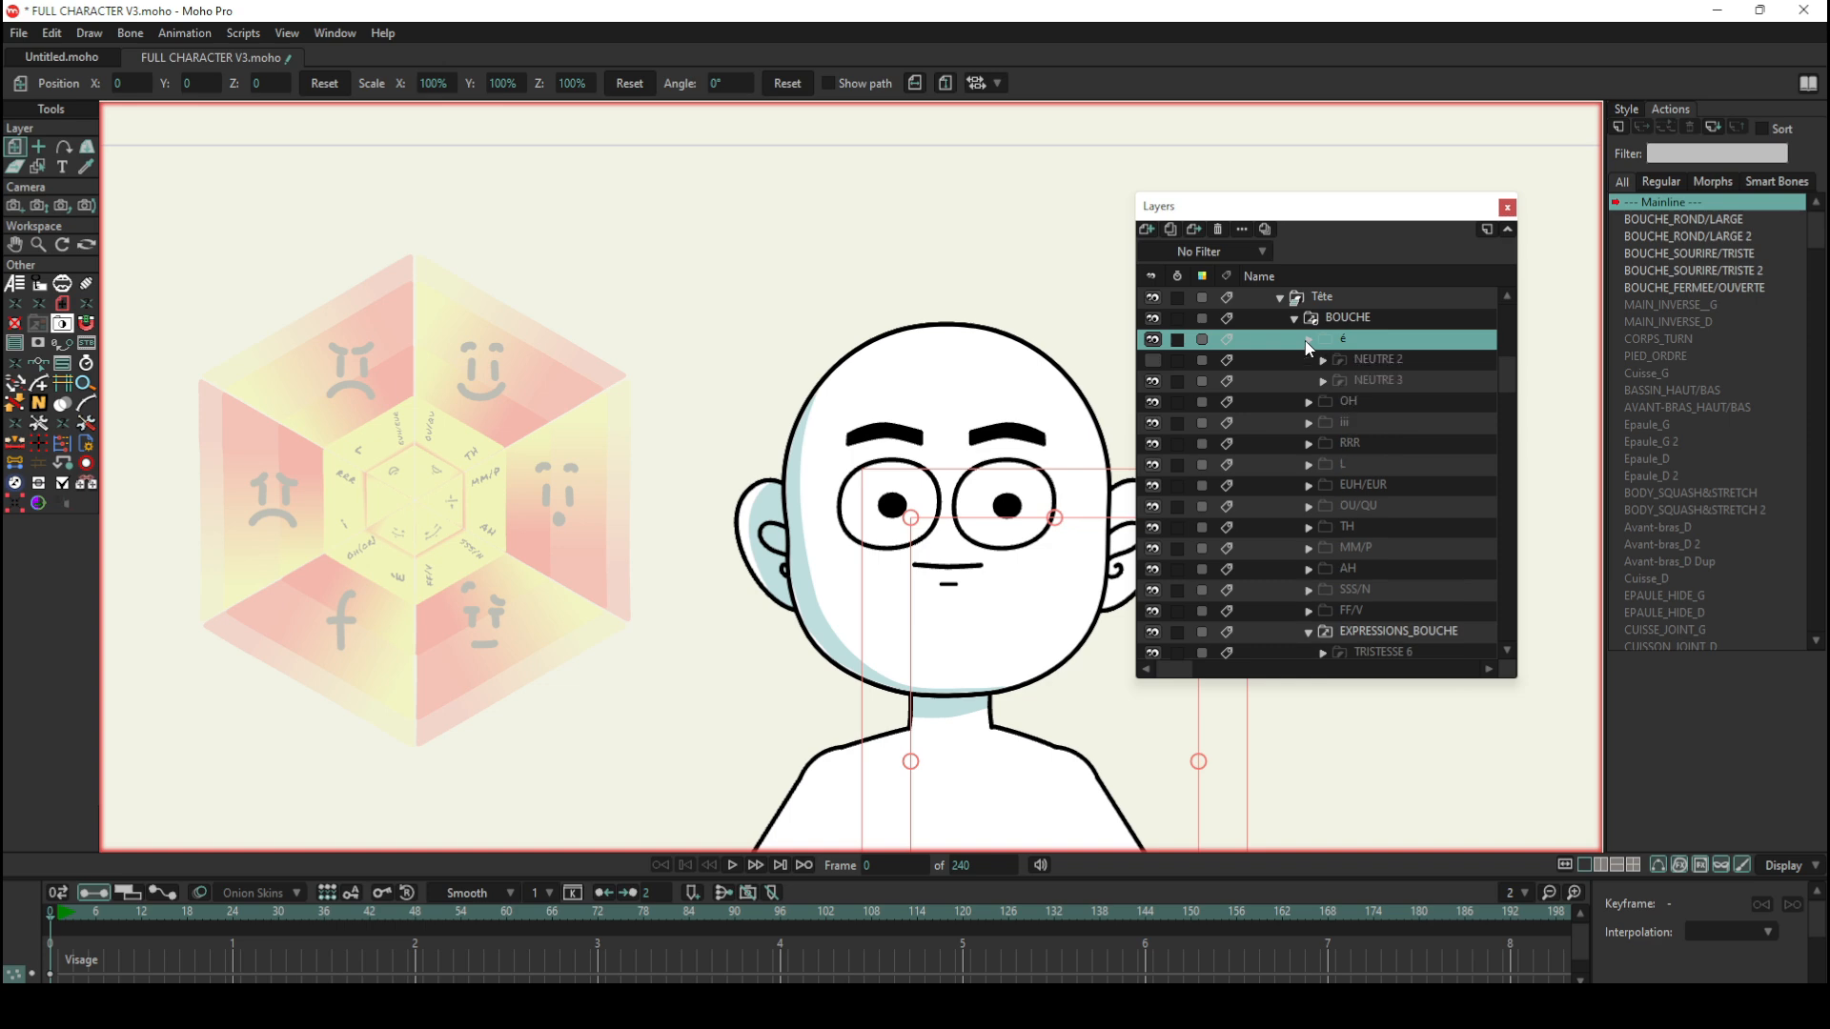
left_click(1308, 341)
left_click(1308, 360)
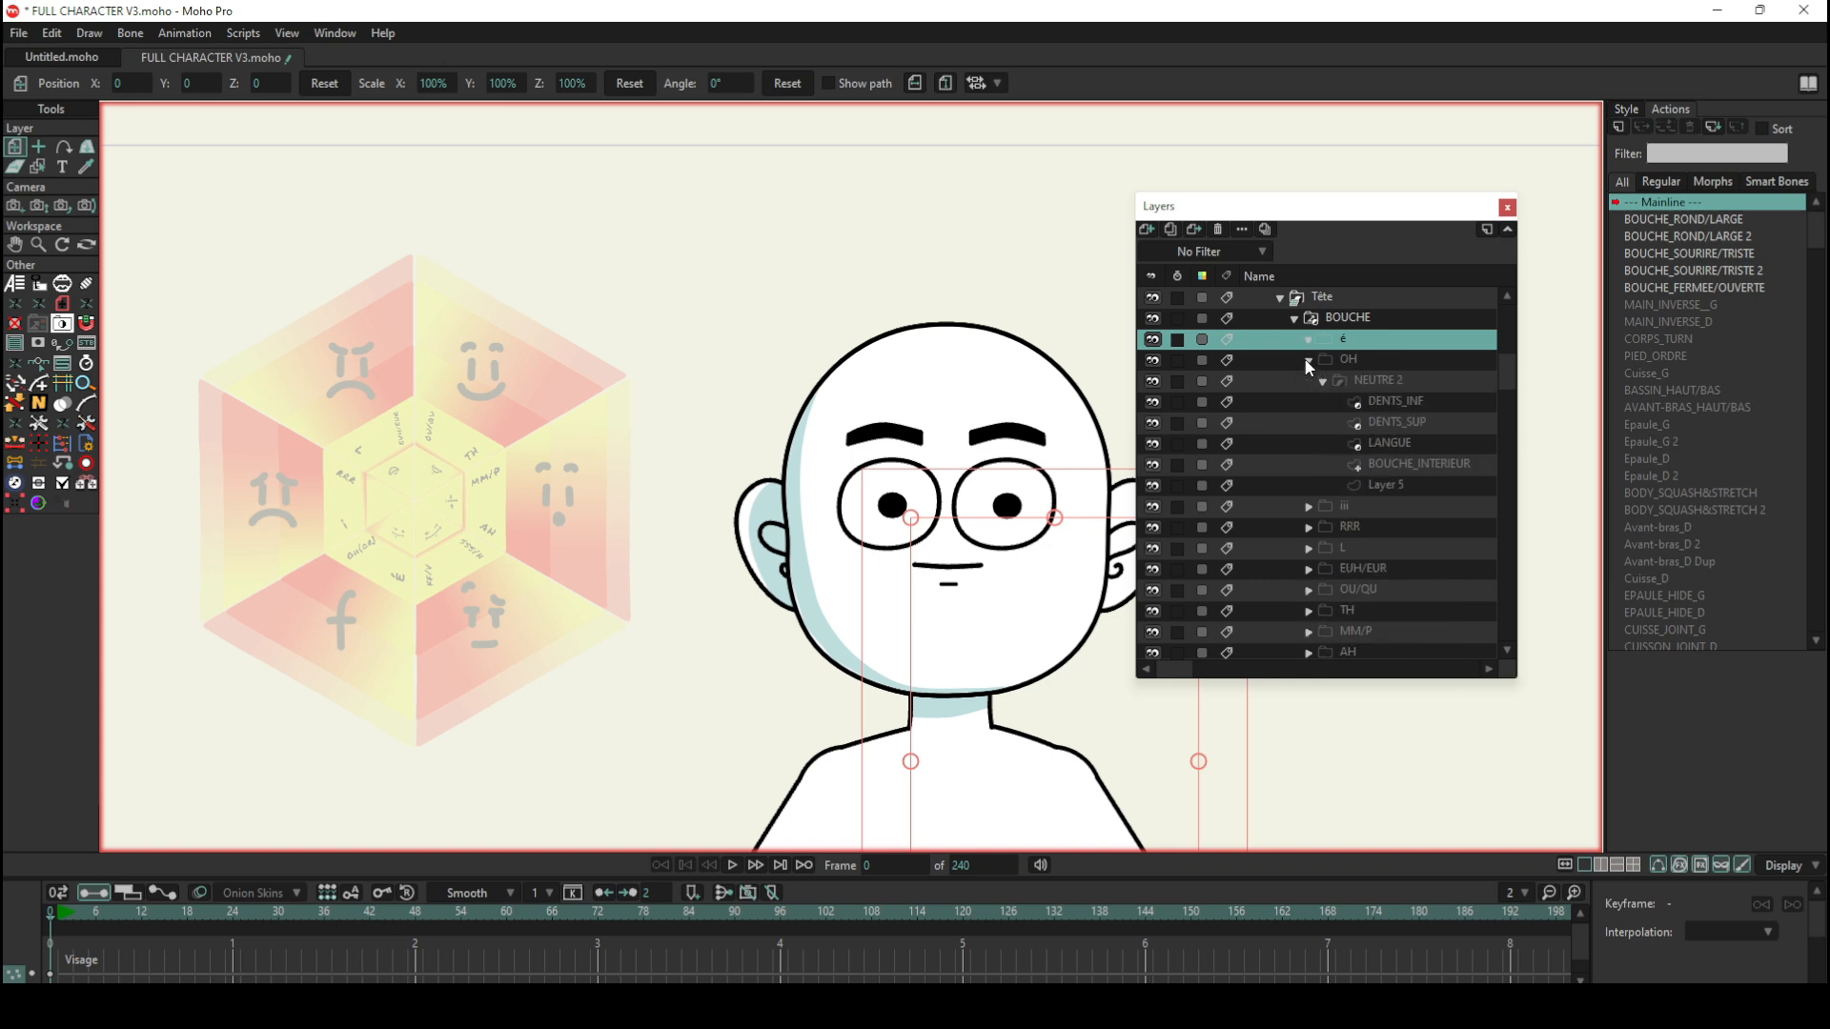
left_click(1308, 361)
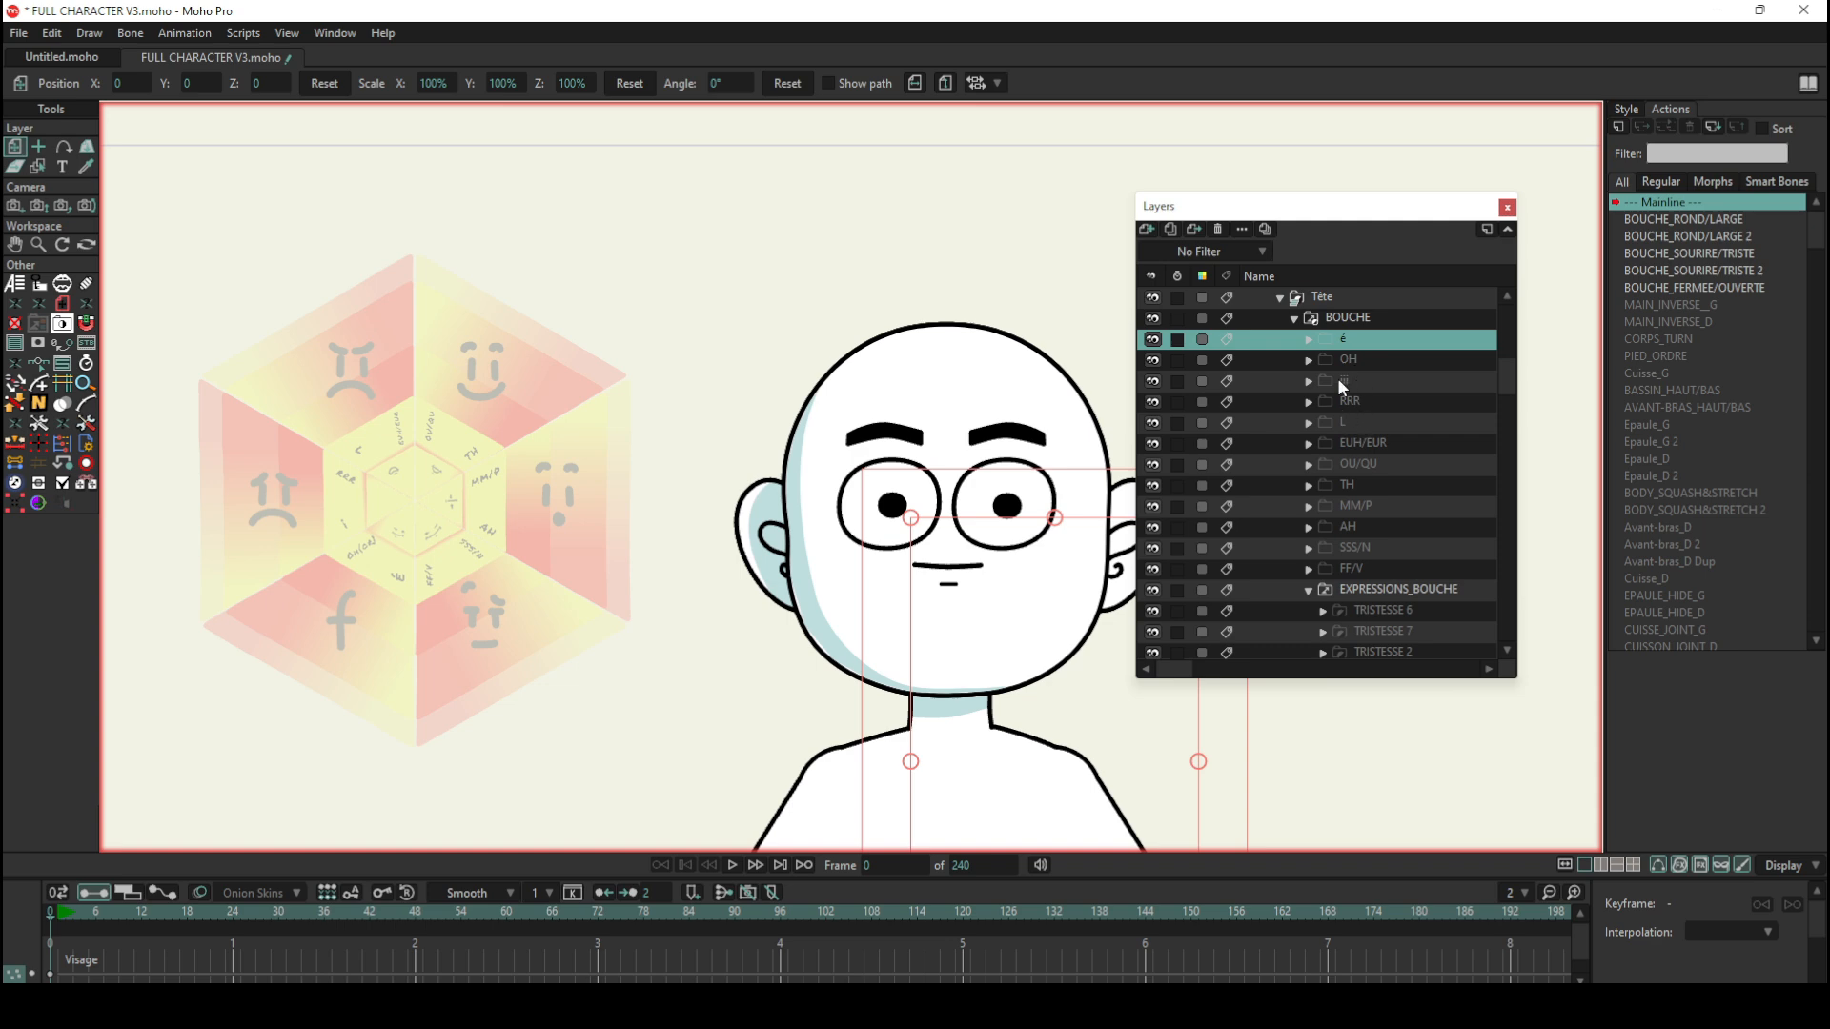
Step: Expand the EXPRESSIONS_BOUCHE group and examine its NEUTRE and JOIE 2 mouth layers
scroll(1325, 530, "down", 1)
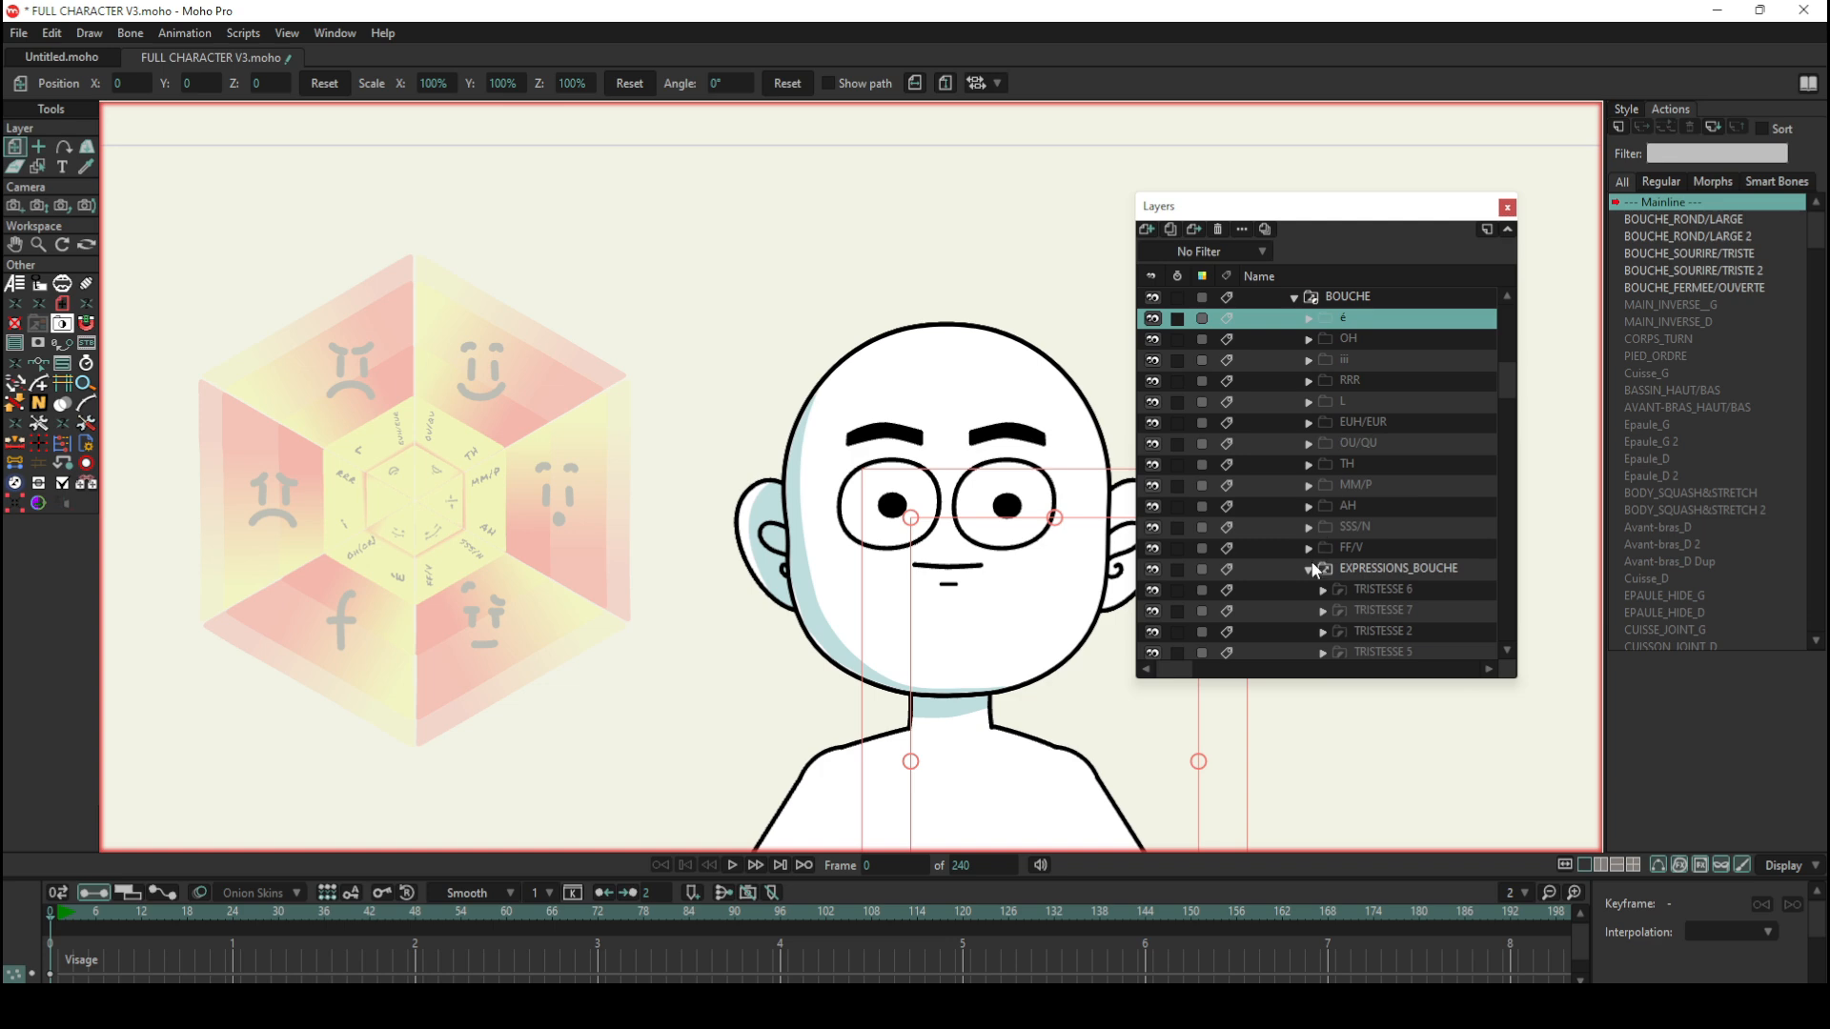
left_click(1312, 569)
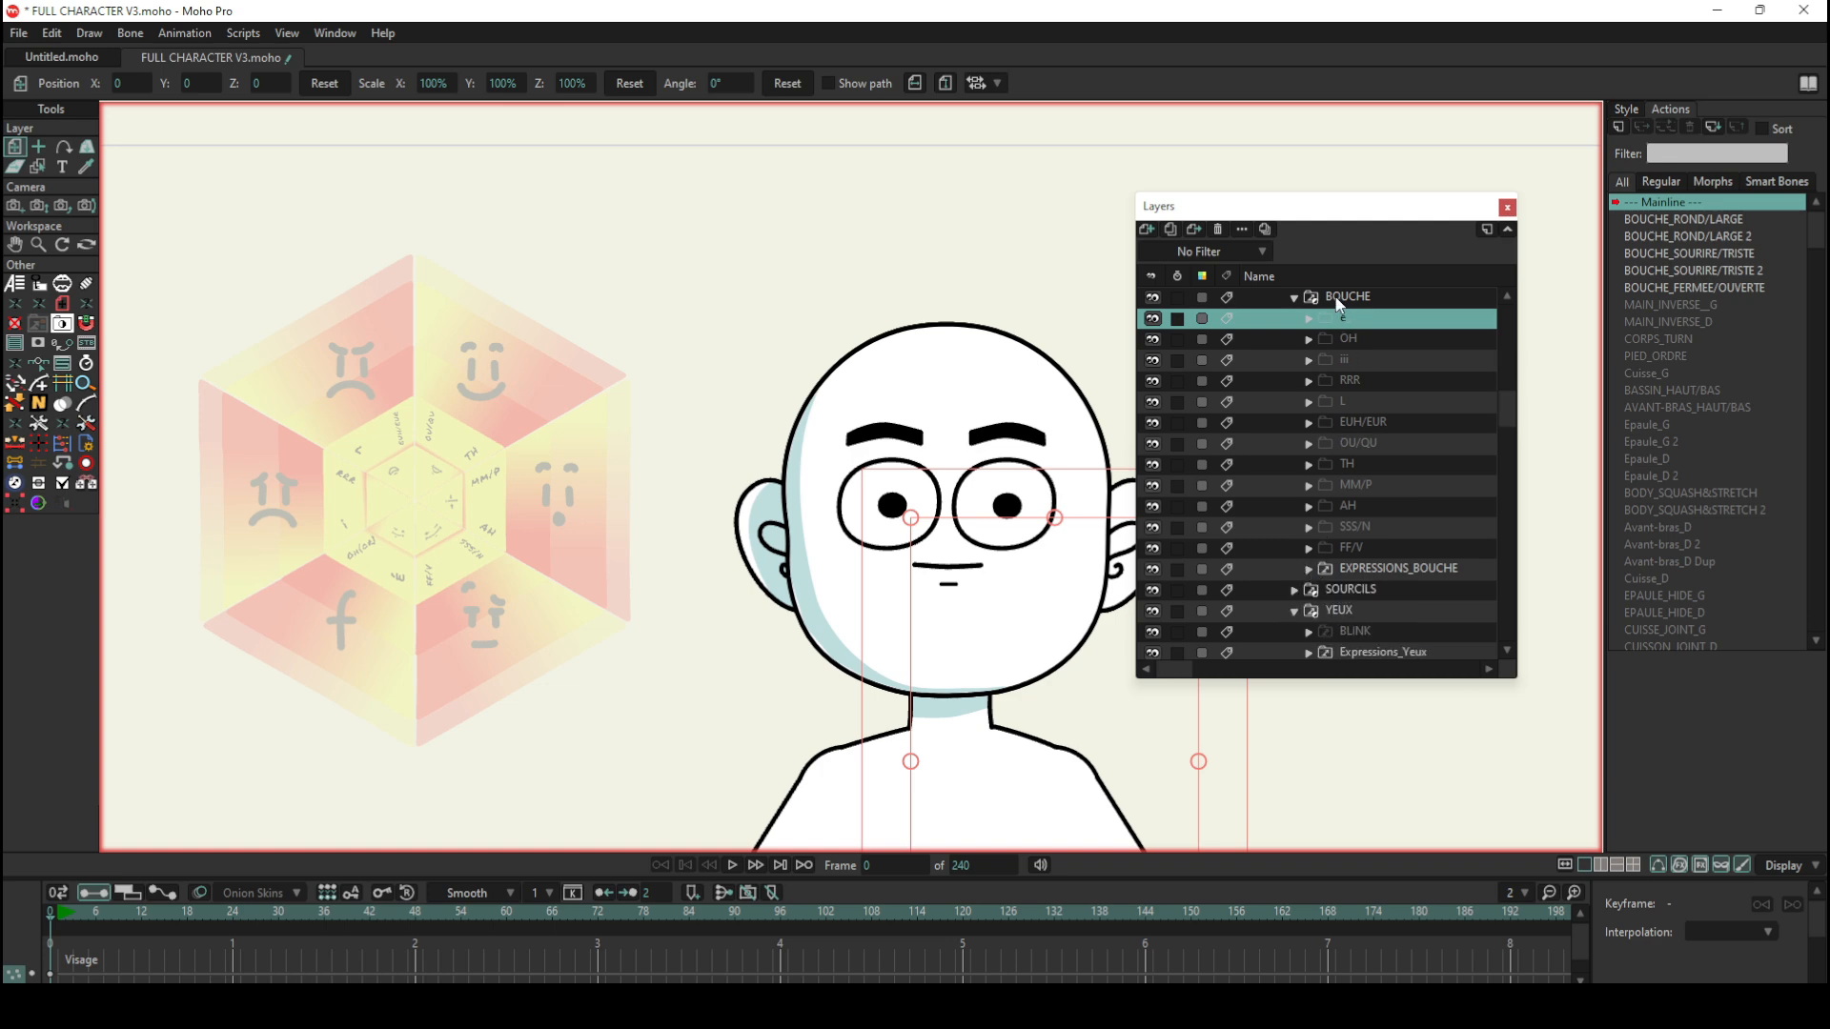
left_click(1379, 565)
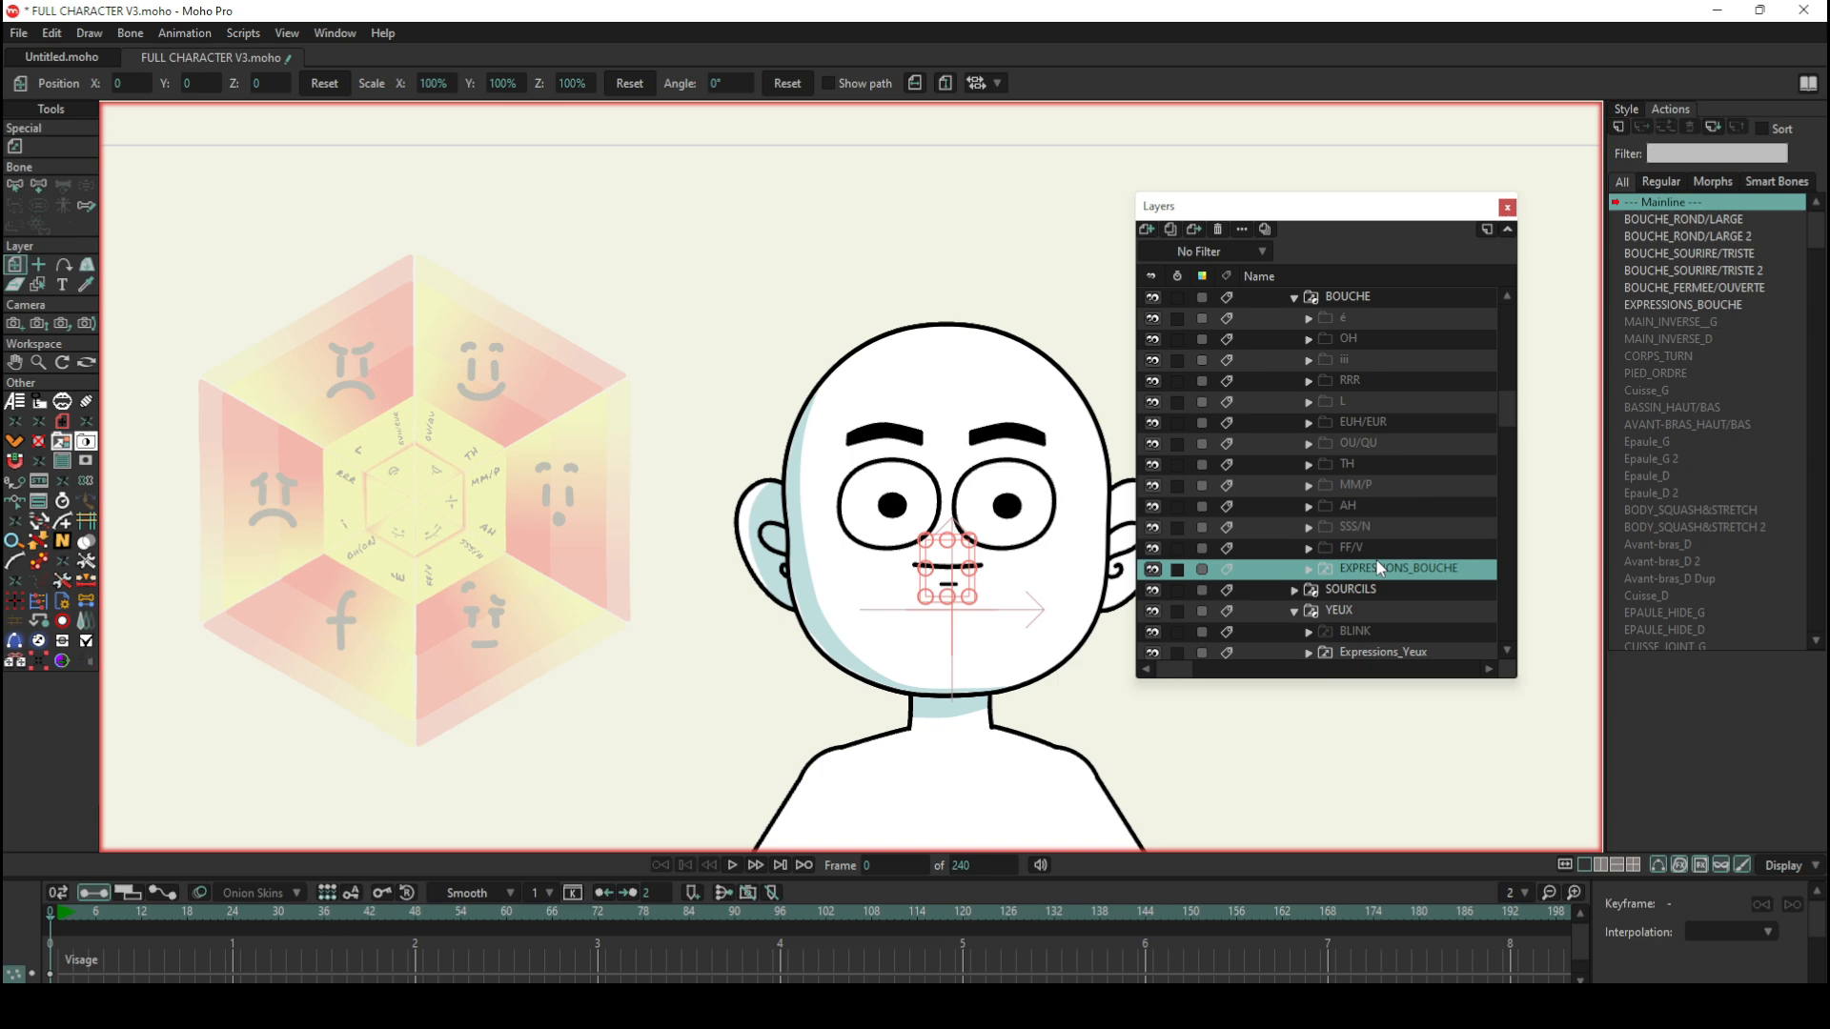
left_click(1309, 569)
scroll(1378, 570, "down", 2)
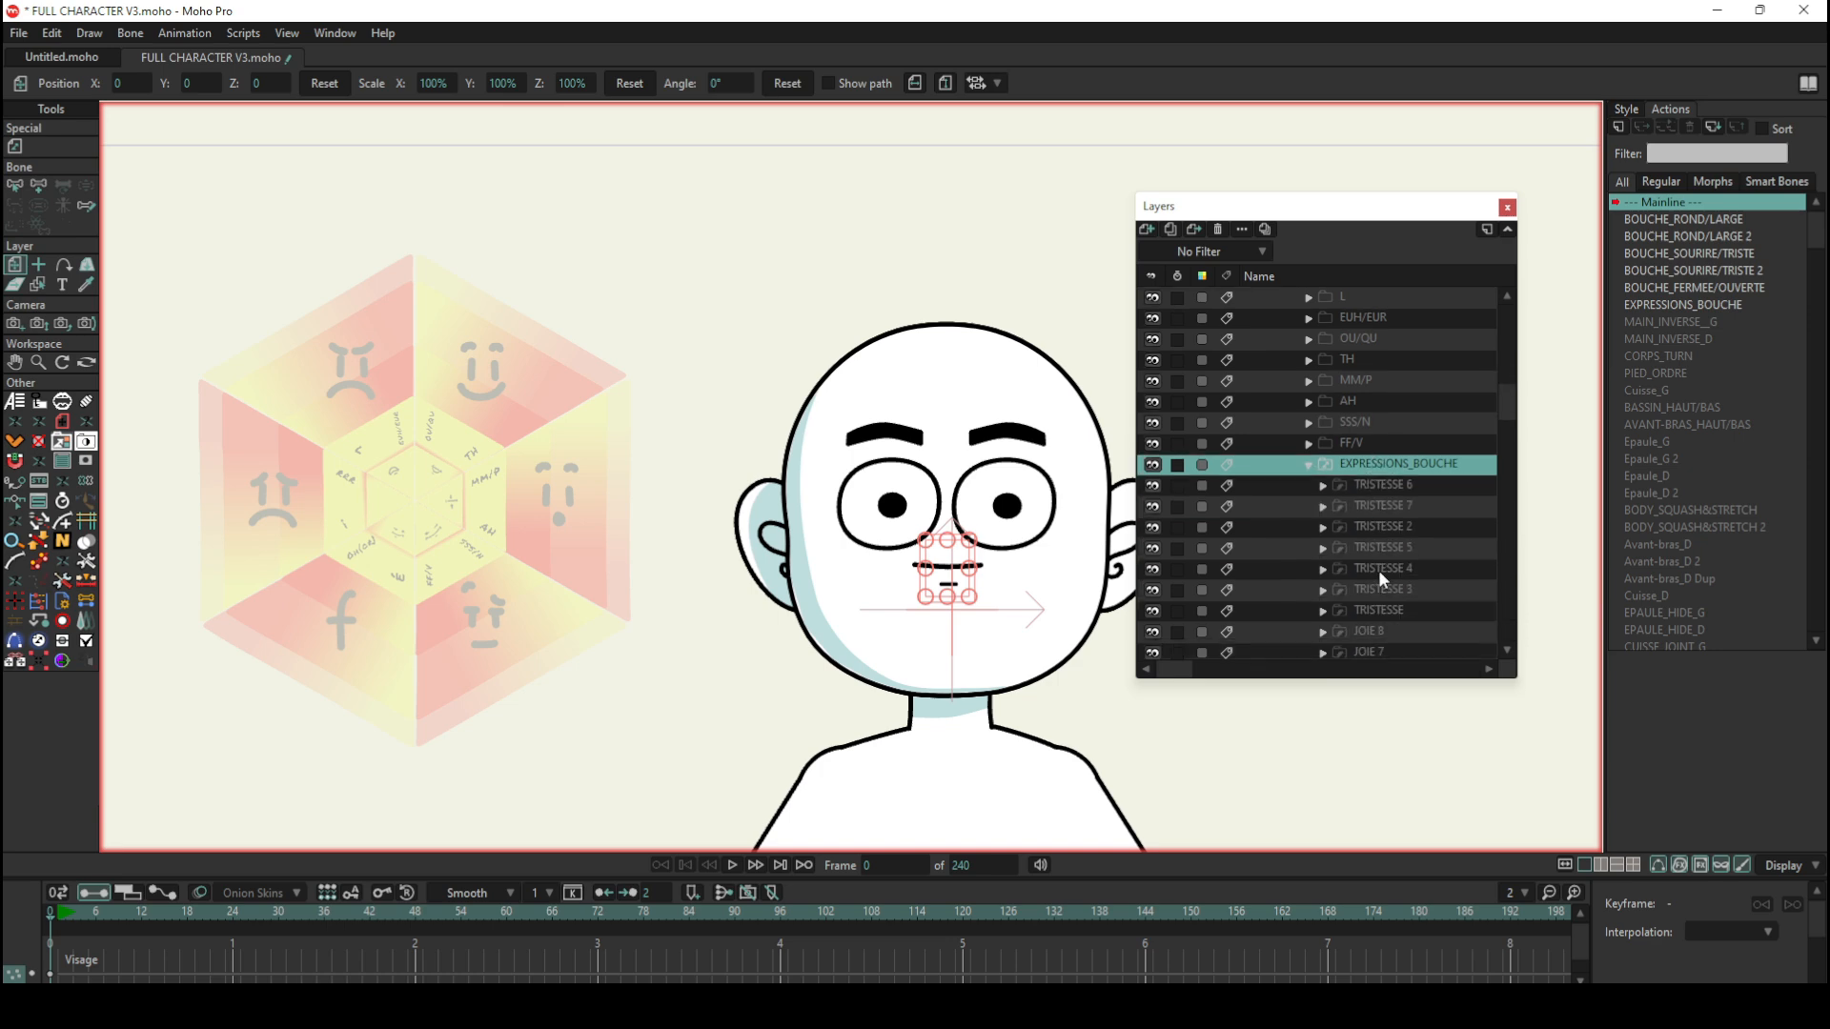
scroll(1378, 570, "down", 5)
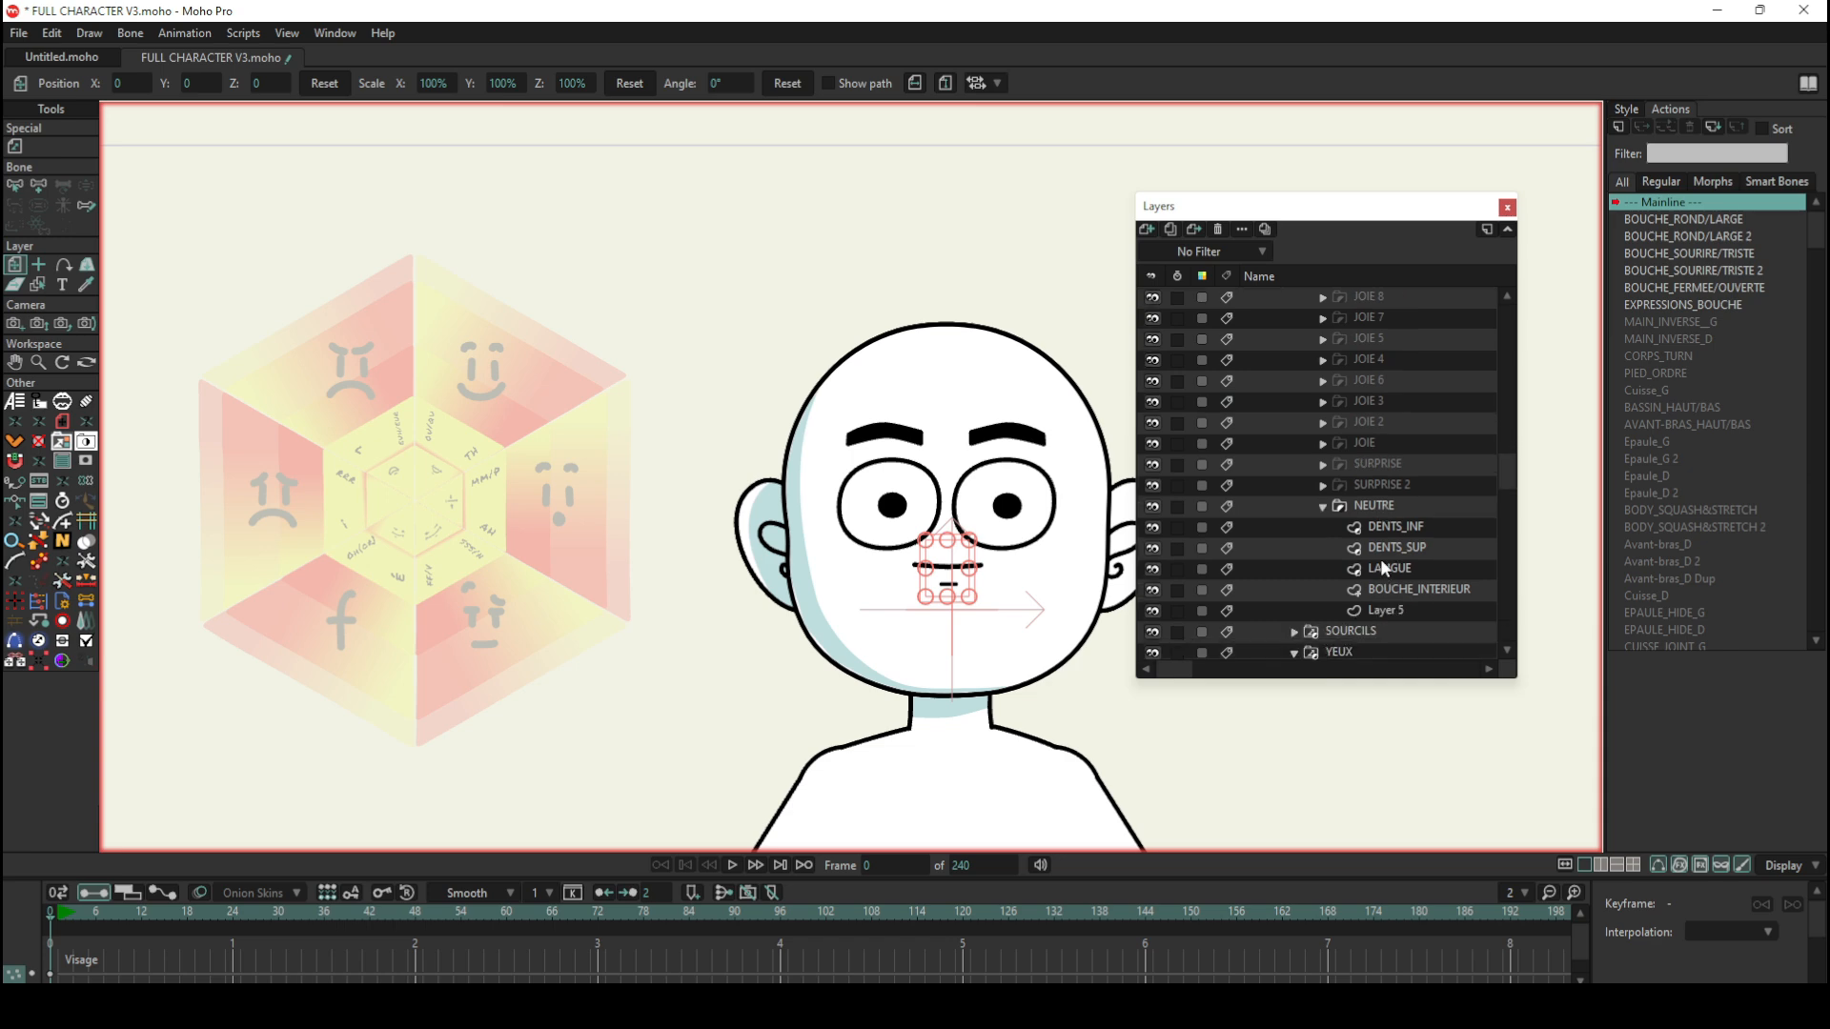
left_click(1392, 499)
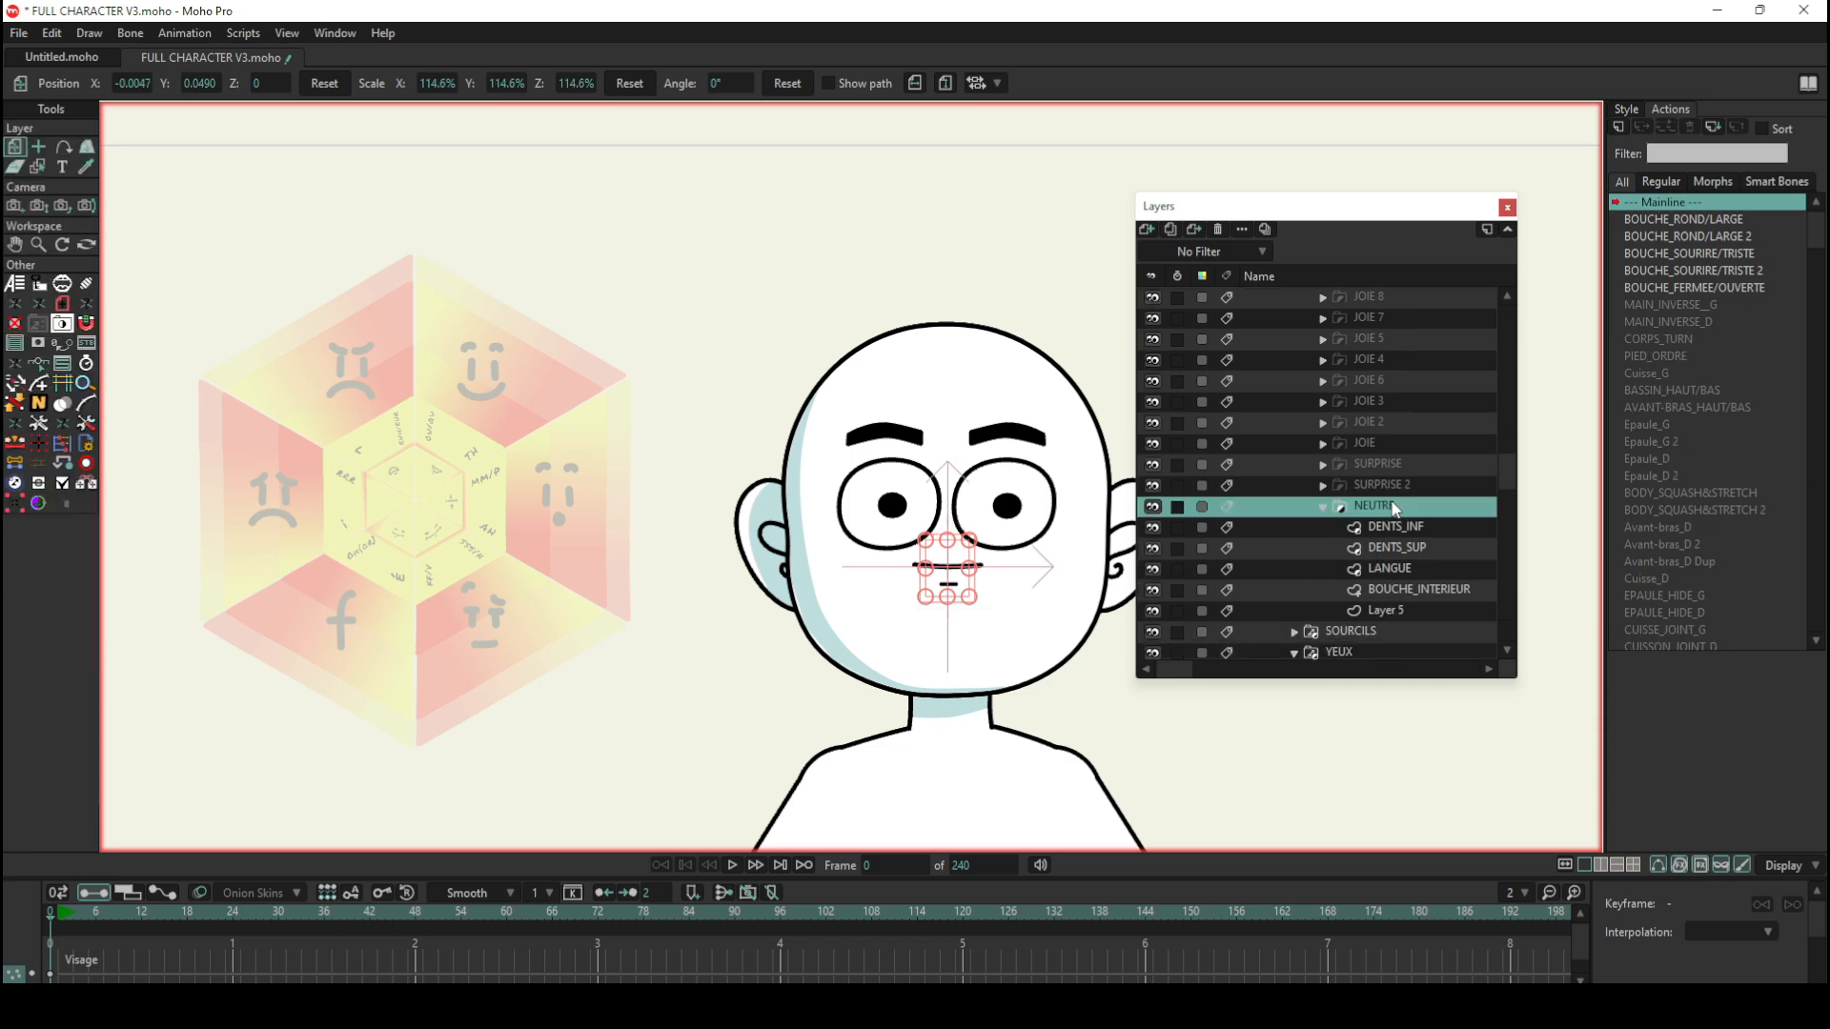
left_click(1386, 423)
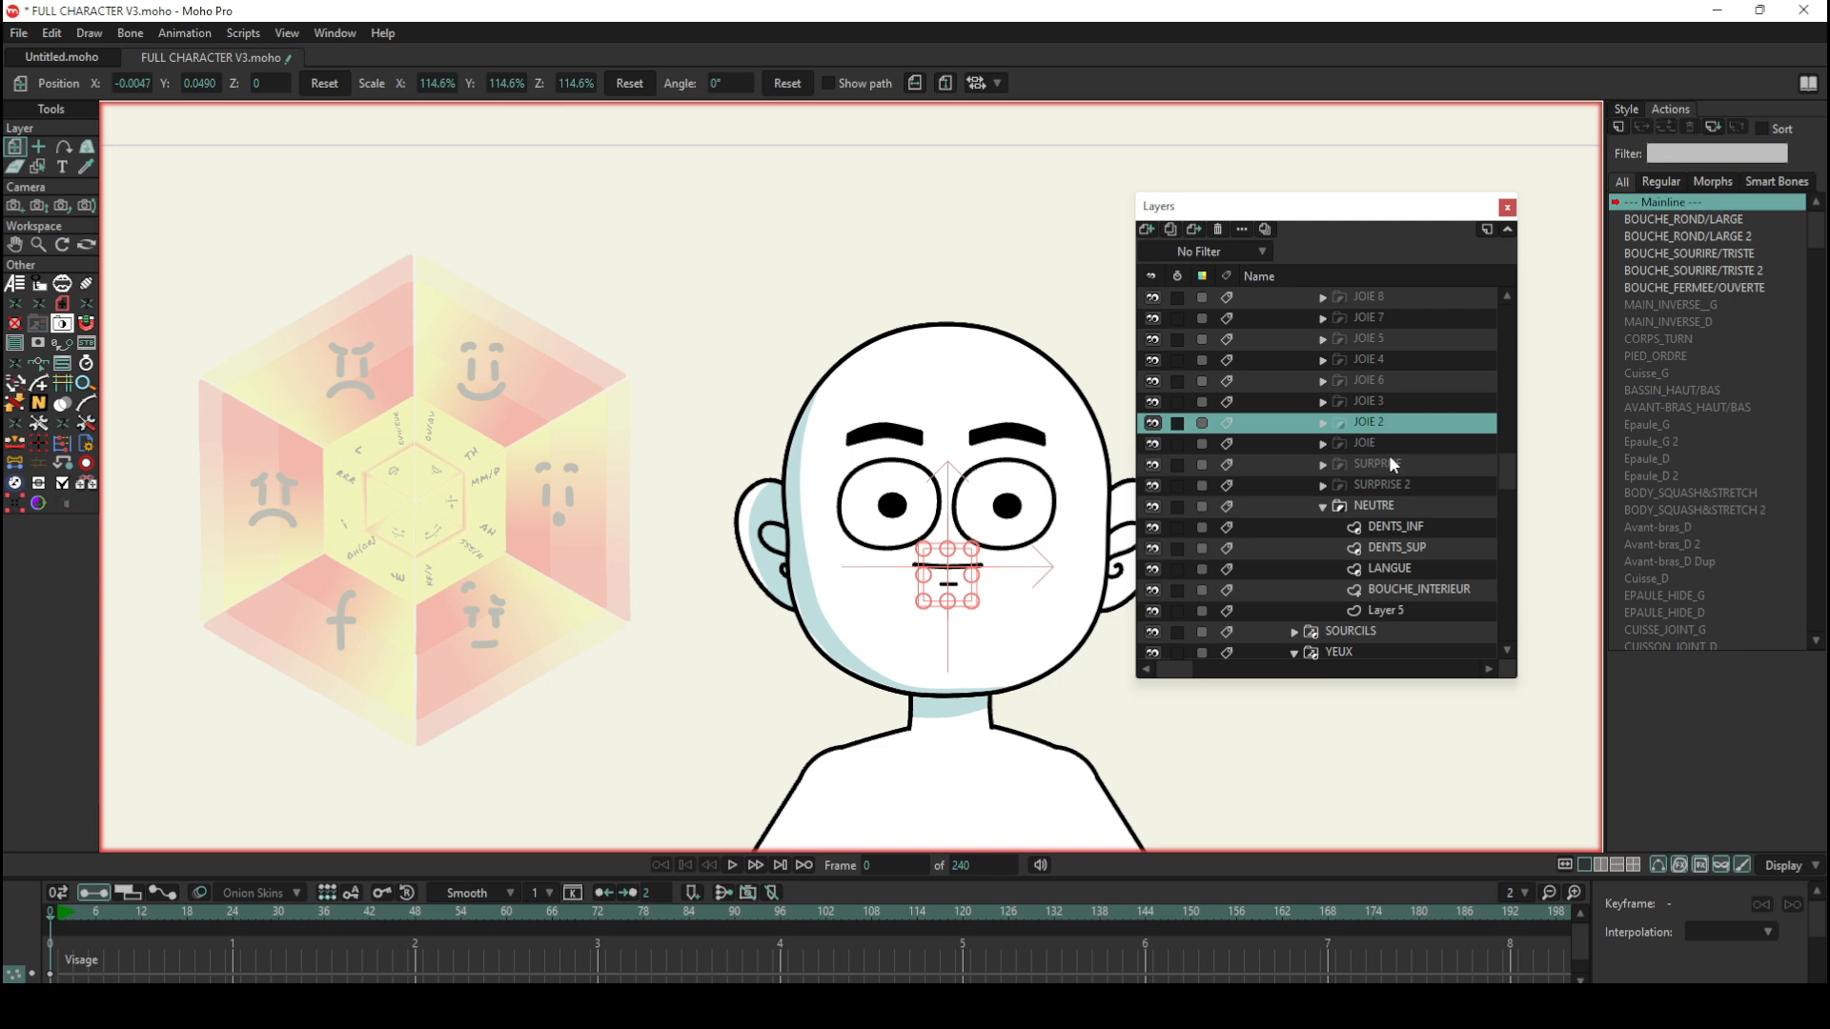
Step: Compare the TRISTESSE, JOIE and SURPRISE mouth layers with the phoneme folders, and select the NEUTRE layer
scroll(1388, 457, "up", 3)
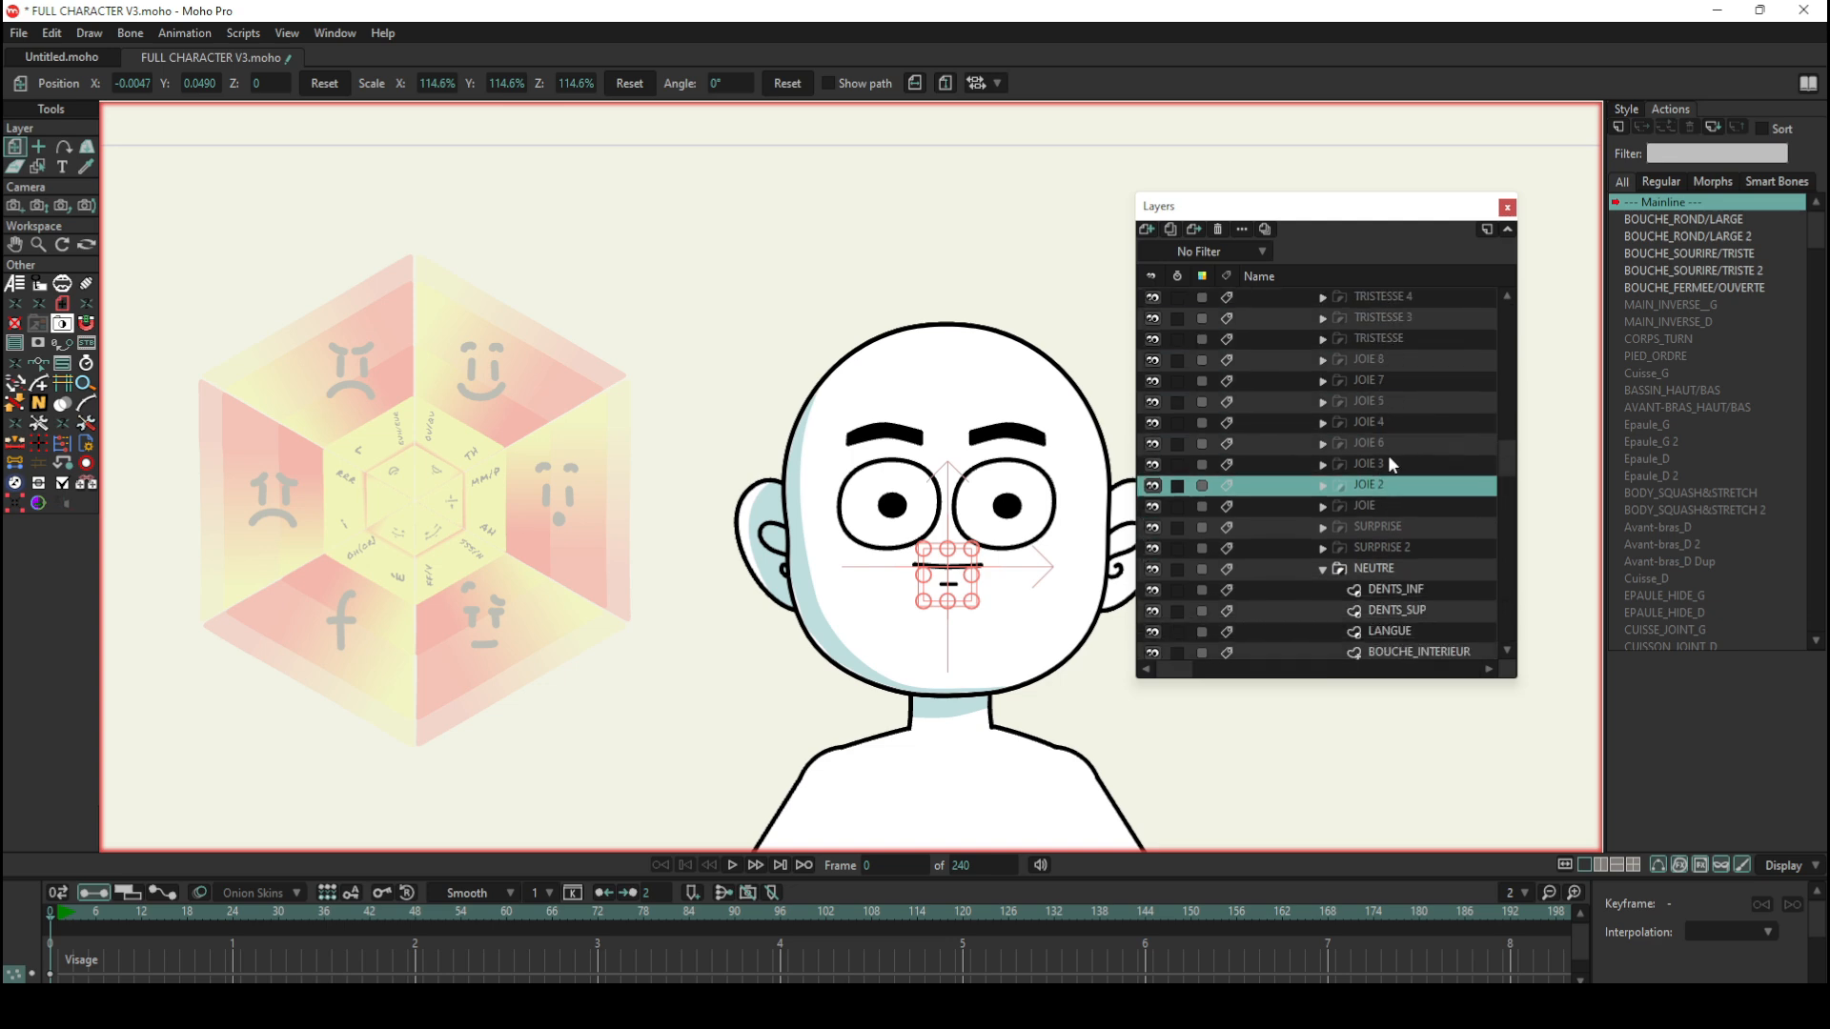
scroll(1389, 462, "down", 4)
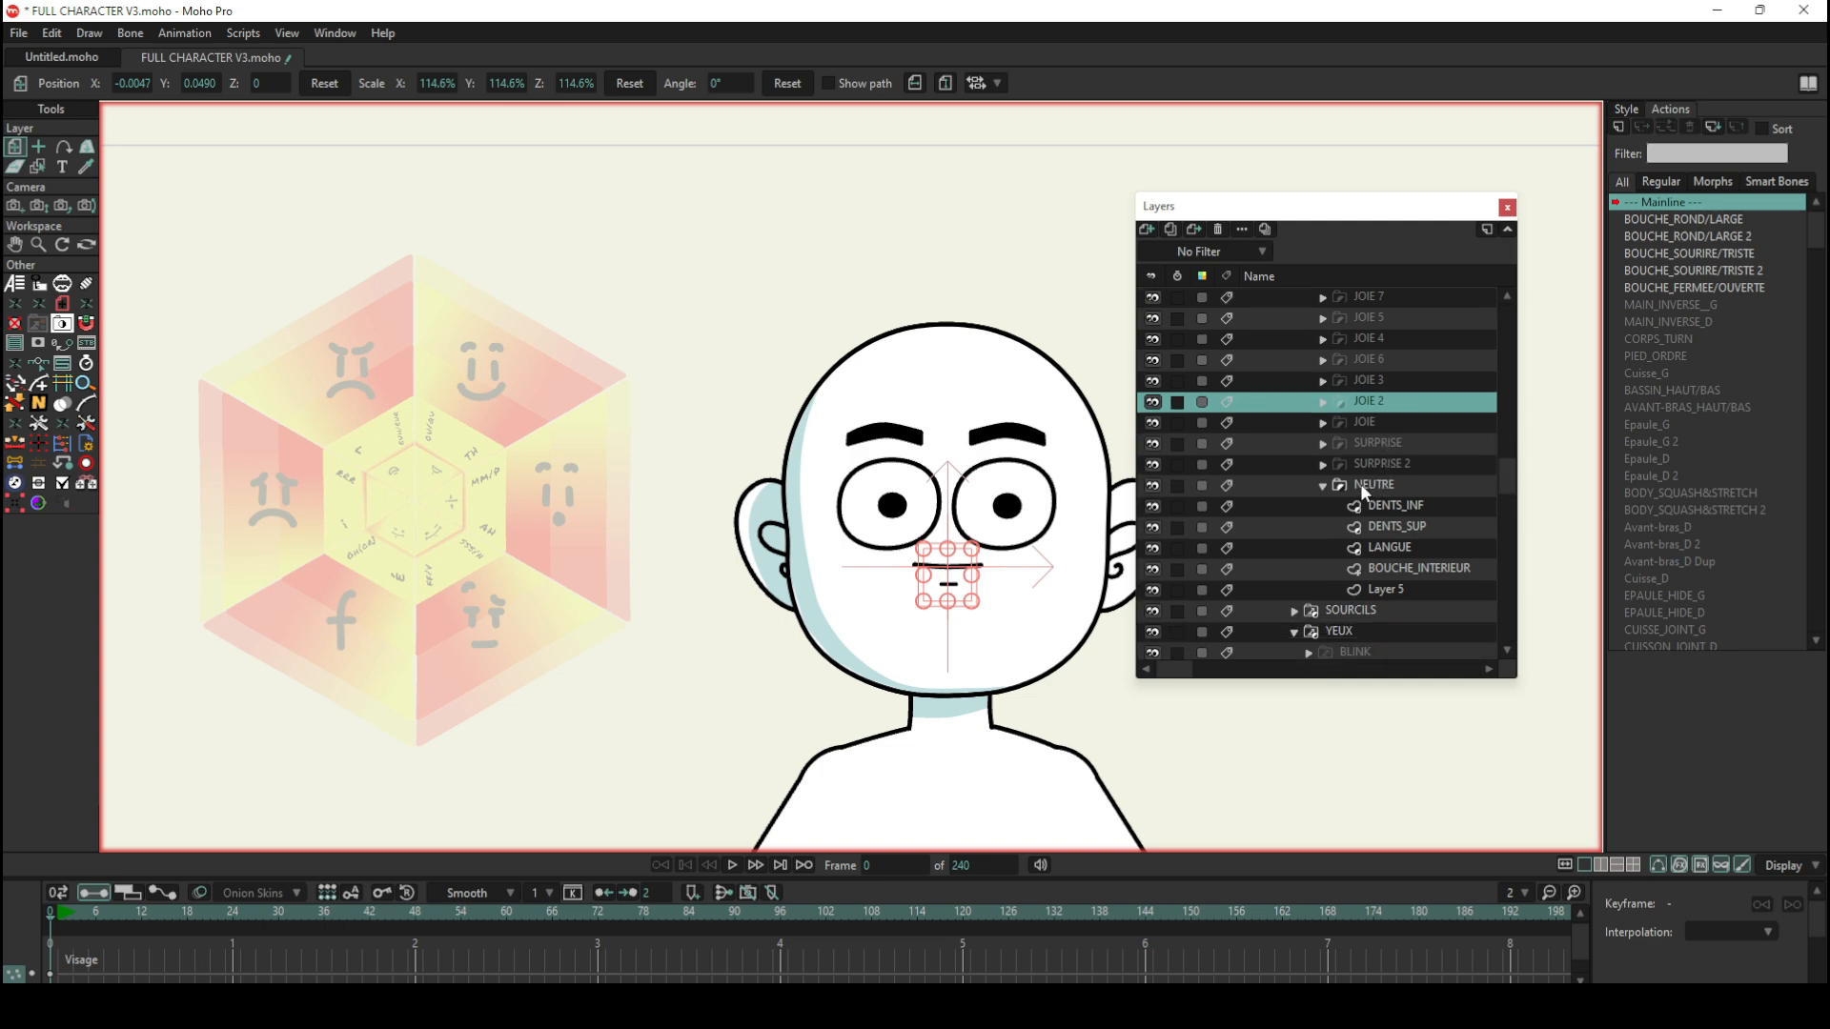
scroll(1354, 439, "up", 10)
scroll(1336, 383, "up", 5)
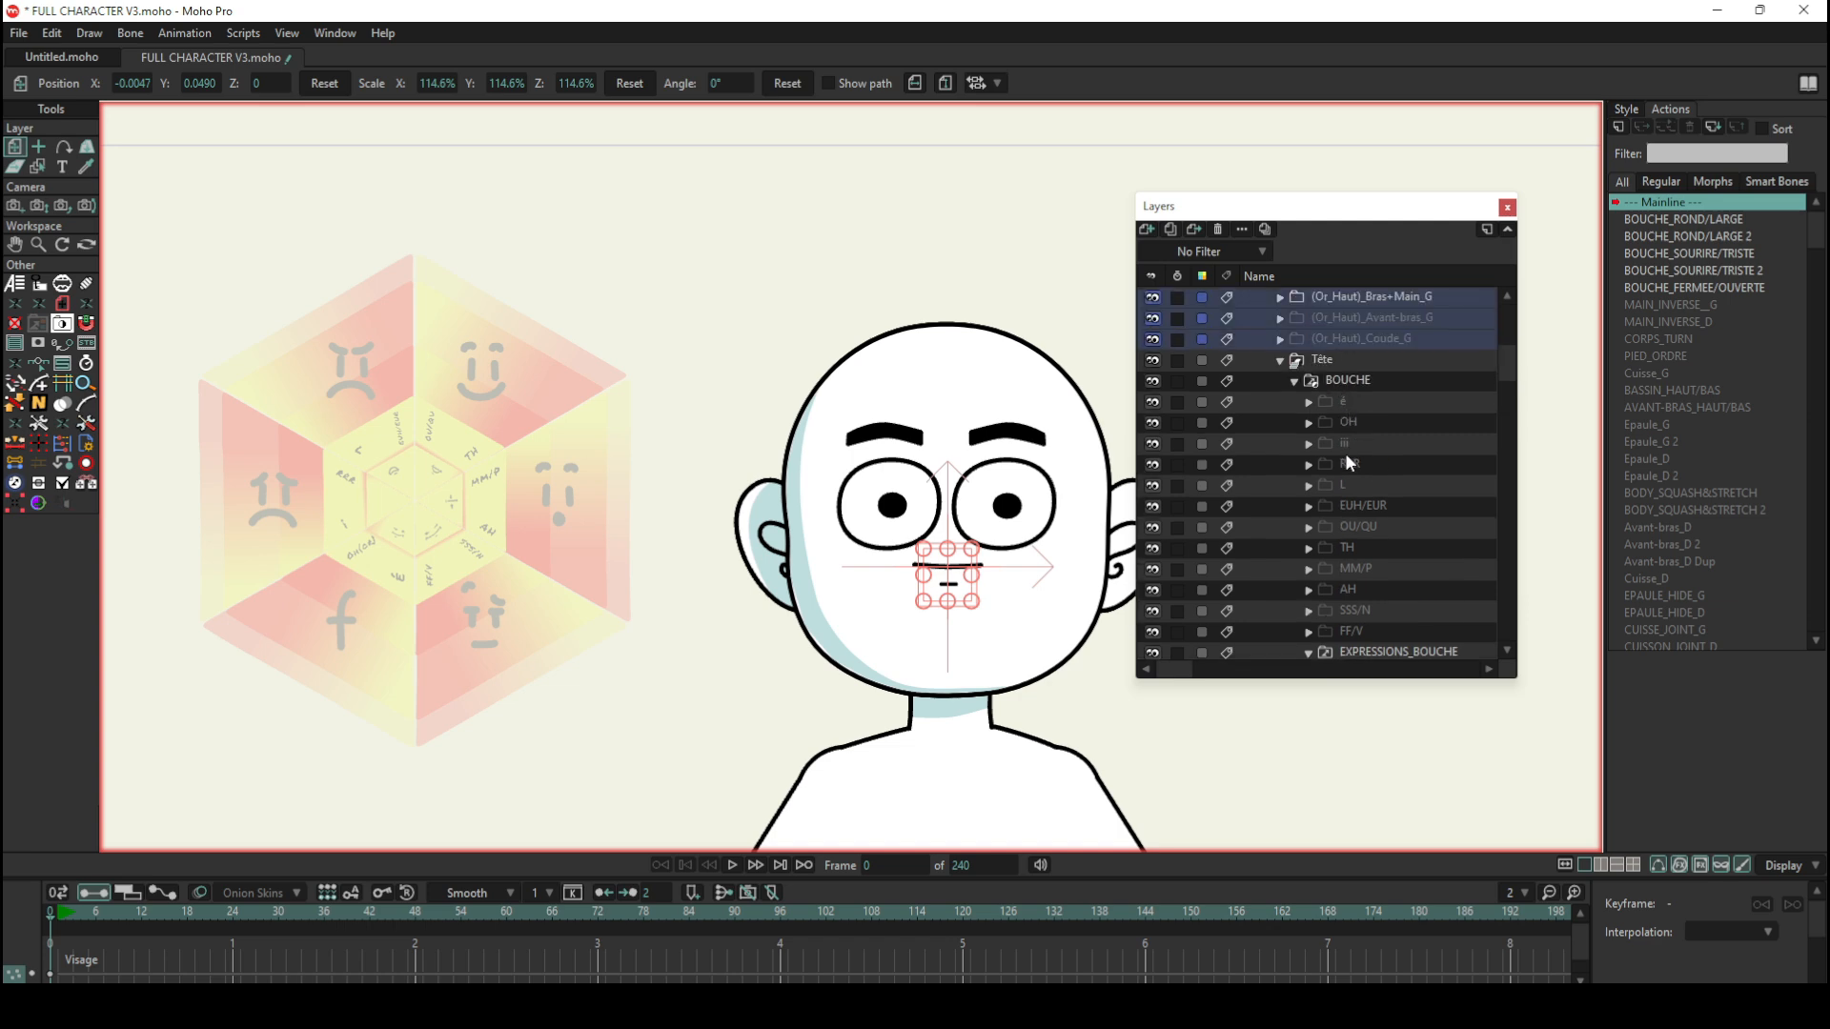
scroll(1359, 507, "down", 4)
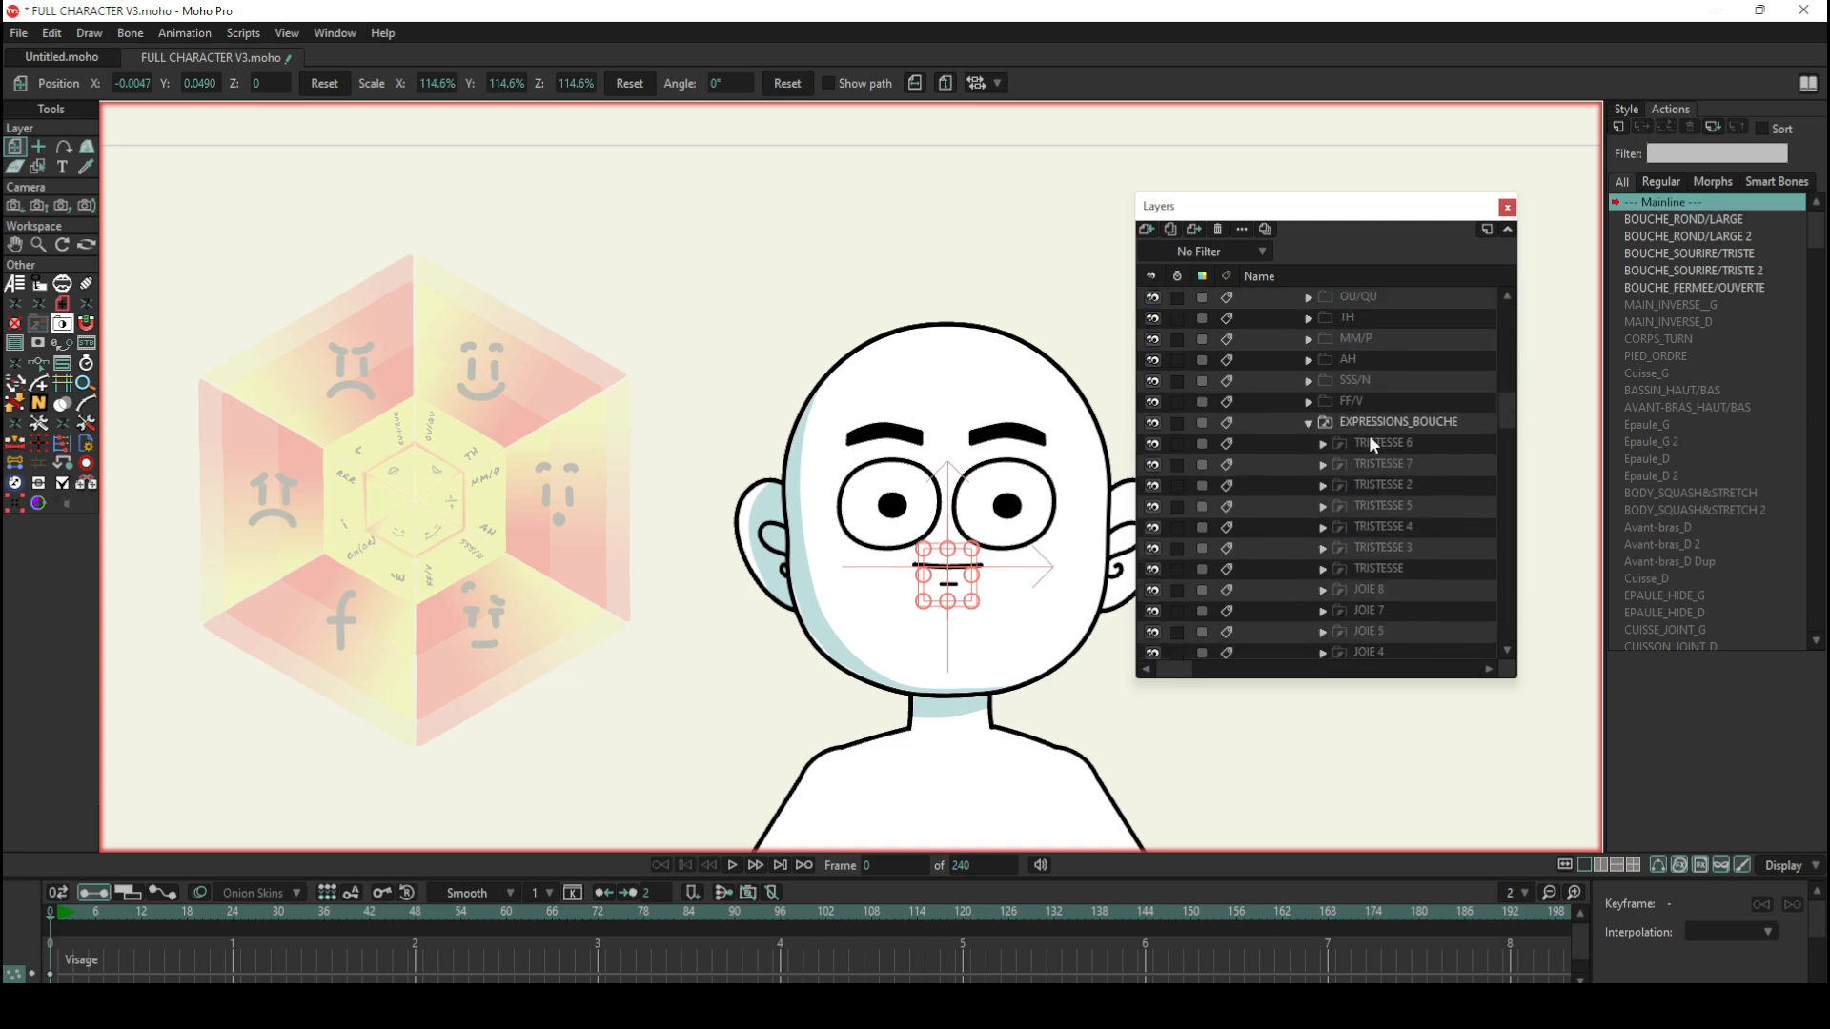
scroll(1356, 584, "down", 11)
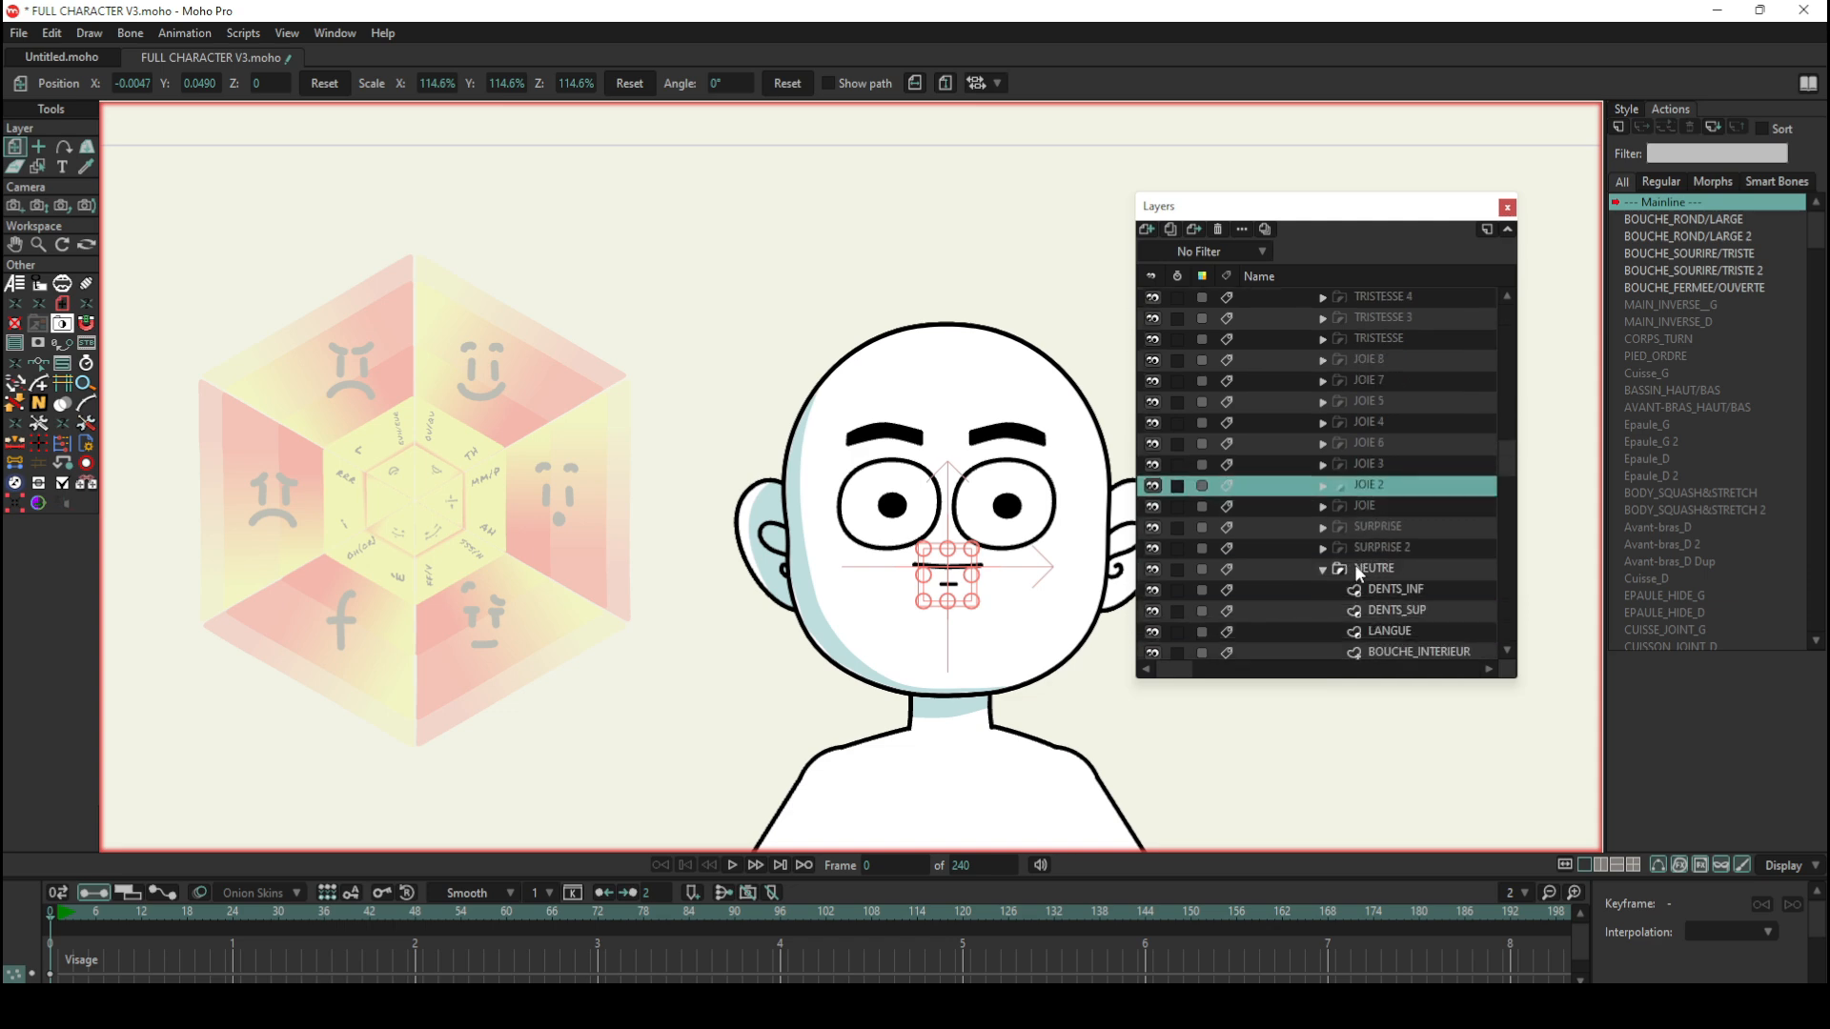
scroll(1358, 568, "down", 2)
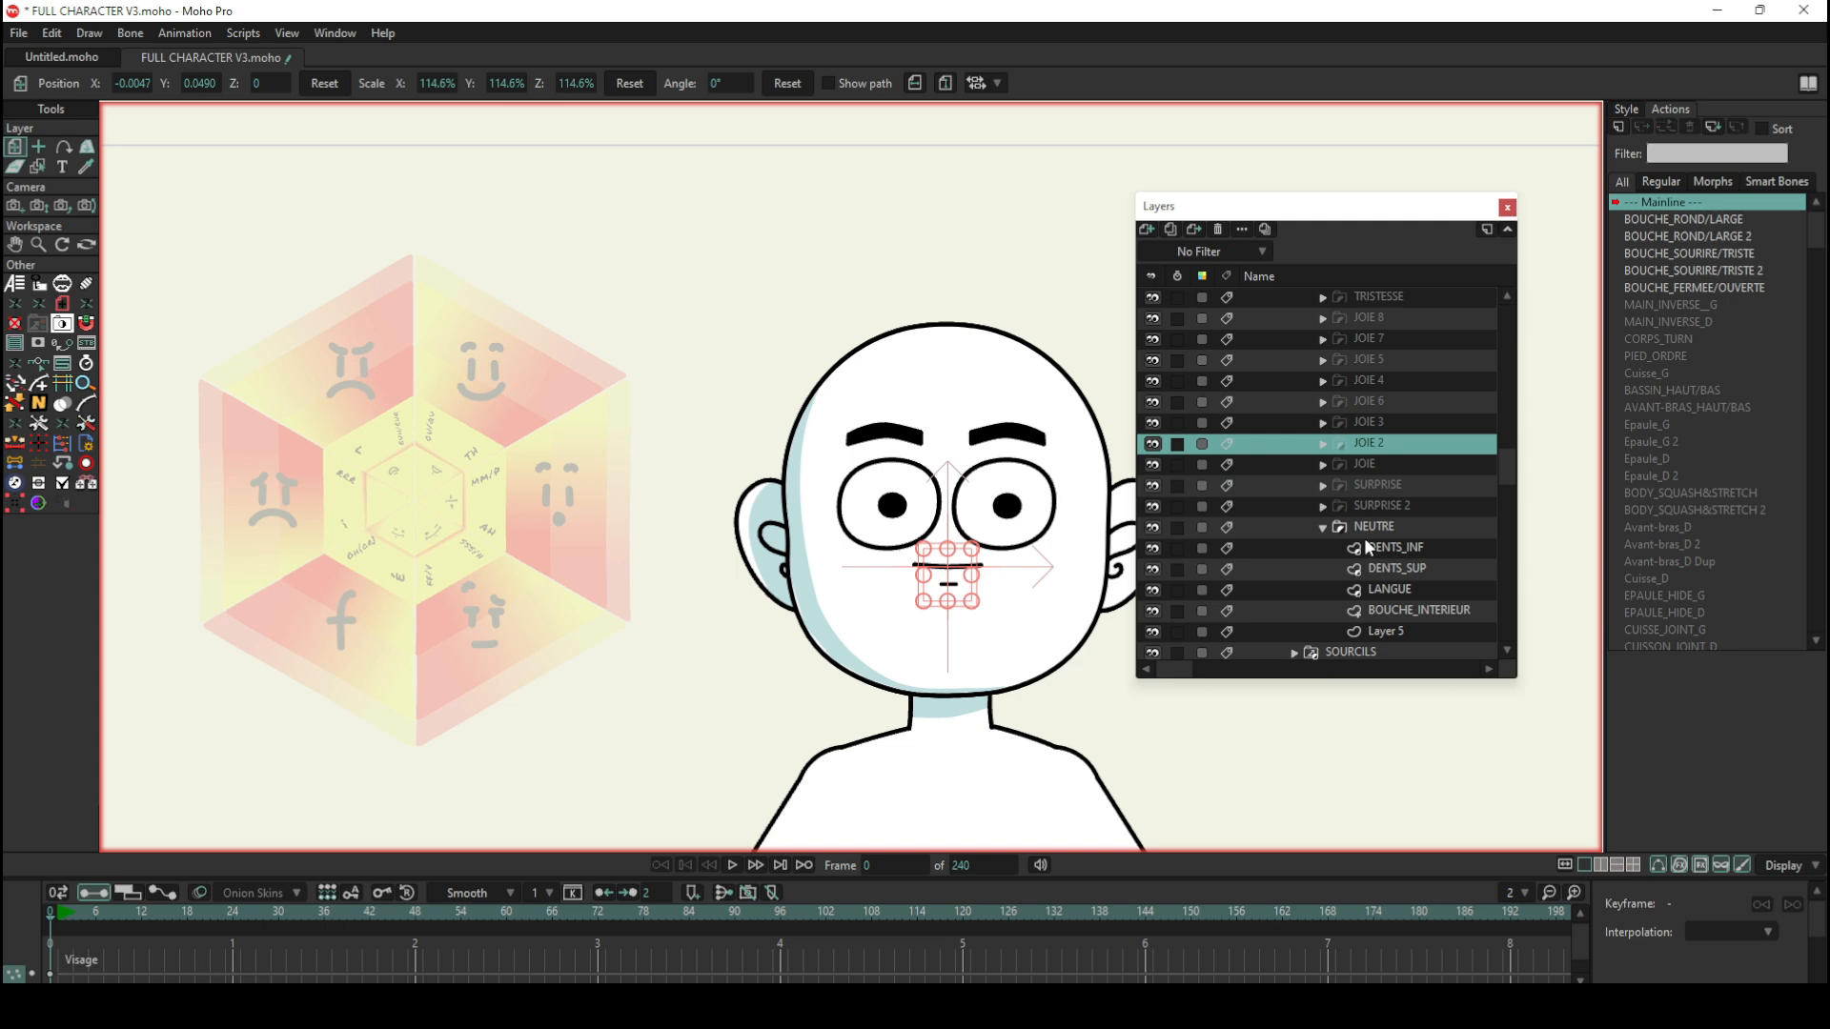
left_click(1370, 528)
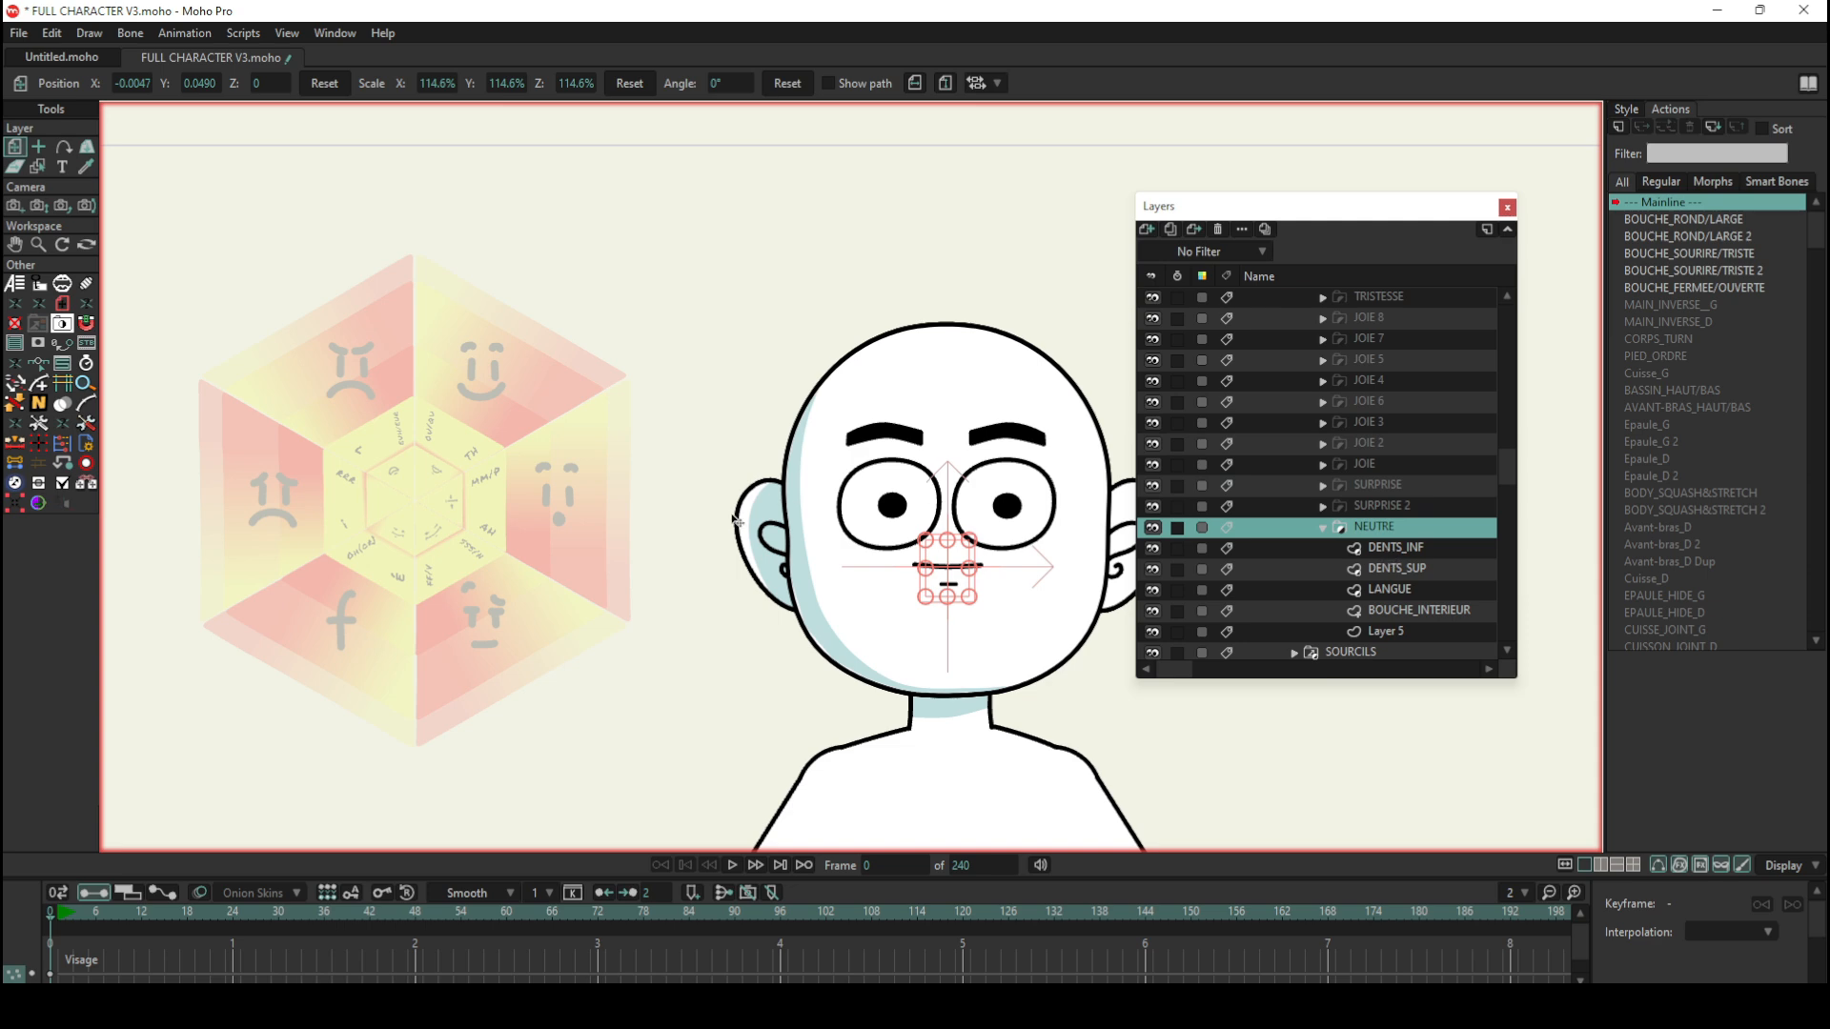
Step: Examine the phoneme labels and the inner mouth icons on the hexagonal expression wheel
scroll(402, 536, "up", 5)
scroll(402, 537, "up", 3)
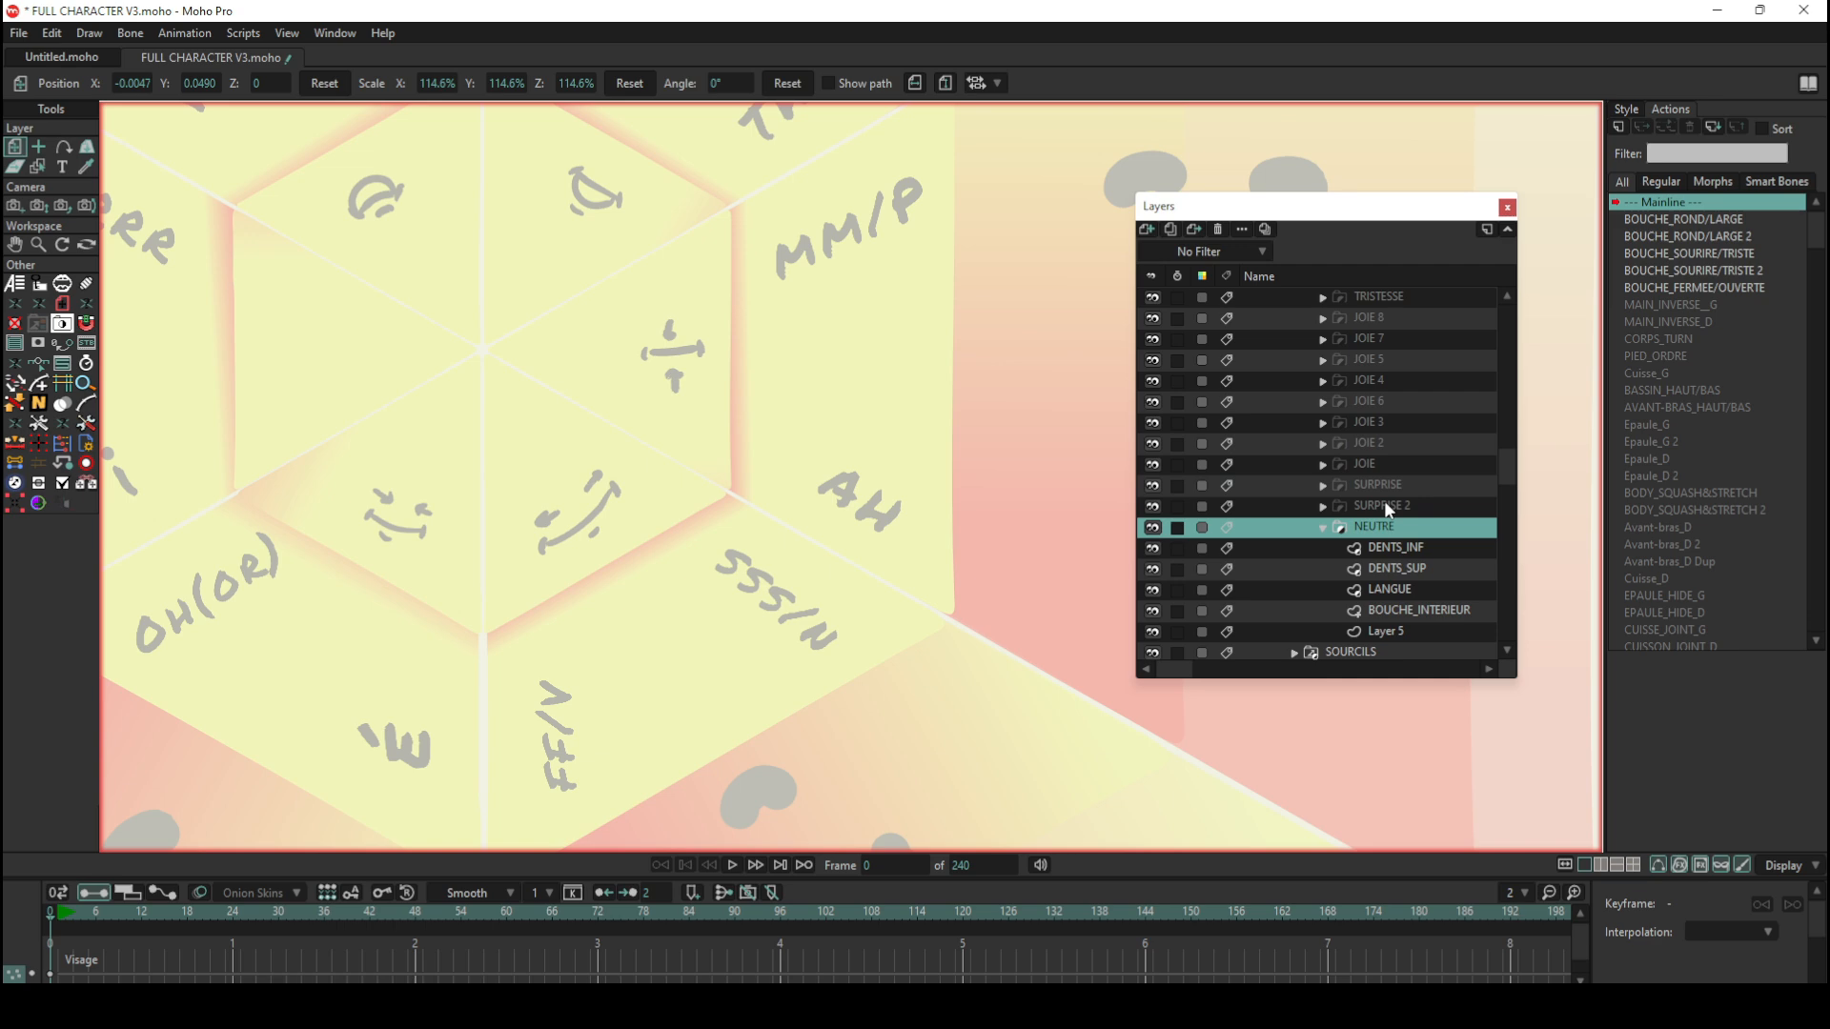
scroll(772, 391, "down", 5)
scroll(725, 345, "up", 3)
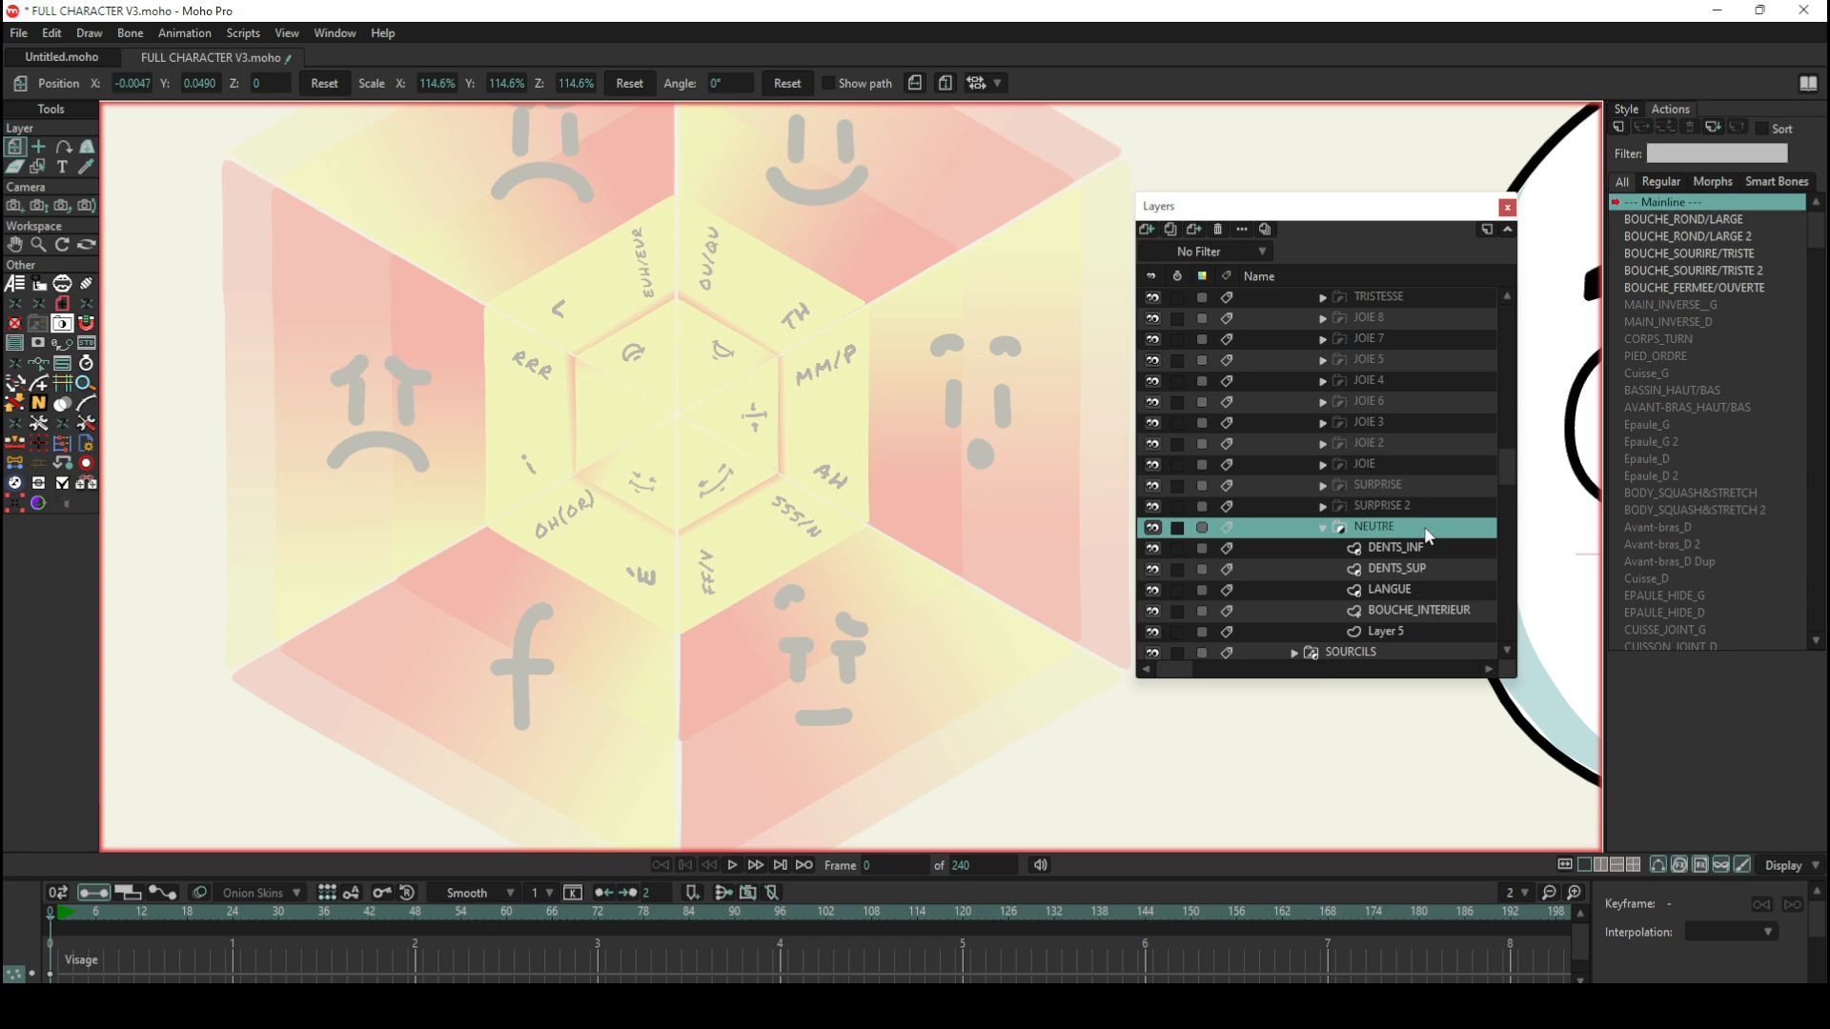
Step: Select the top-level CHARA bone layer and inspect the control bones on the expression wheel
scroll(1341, 387, "up", 8)
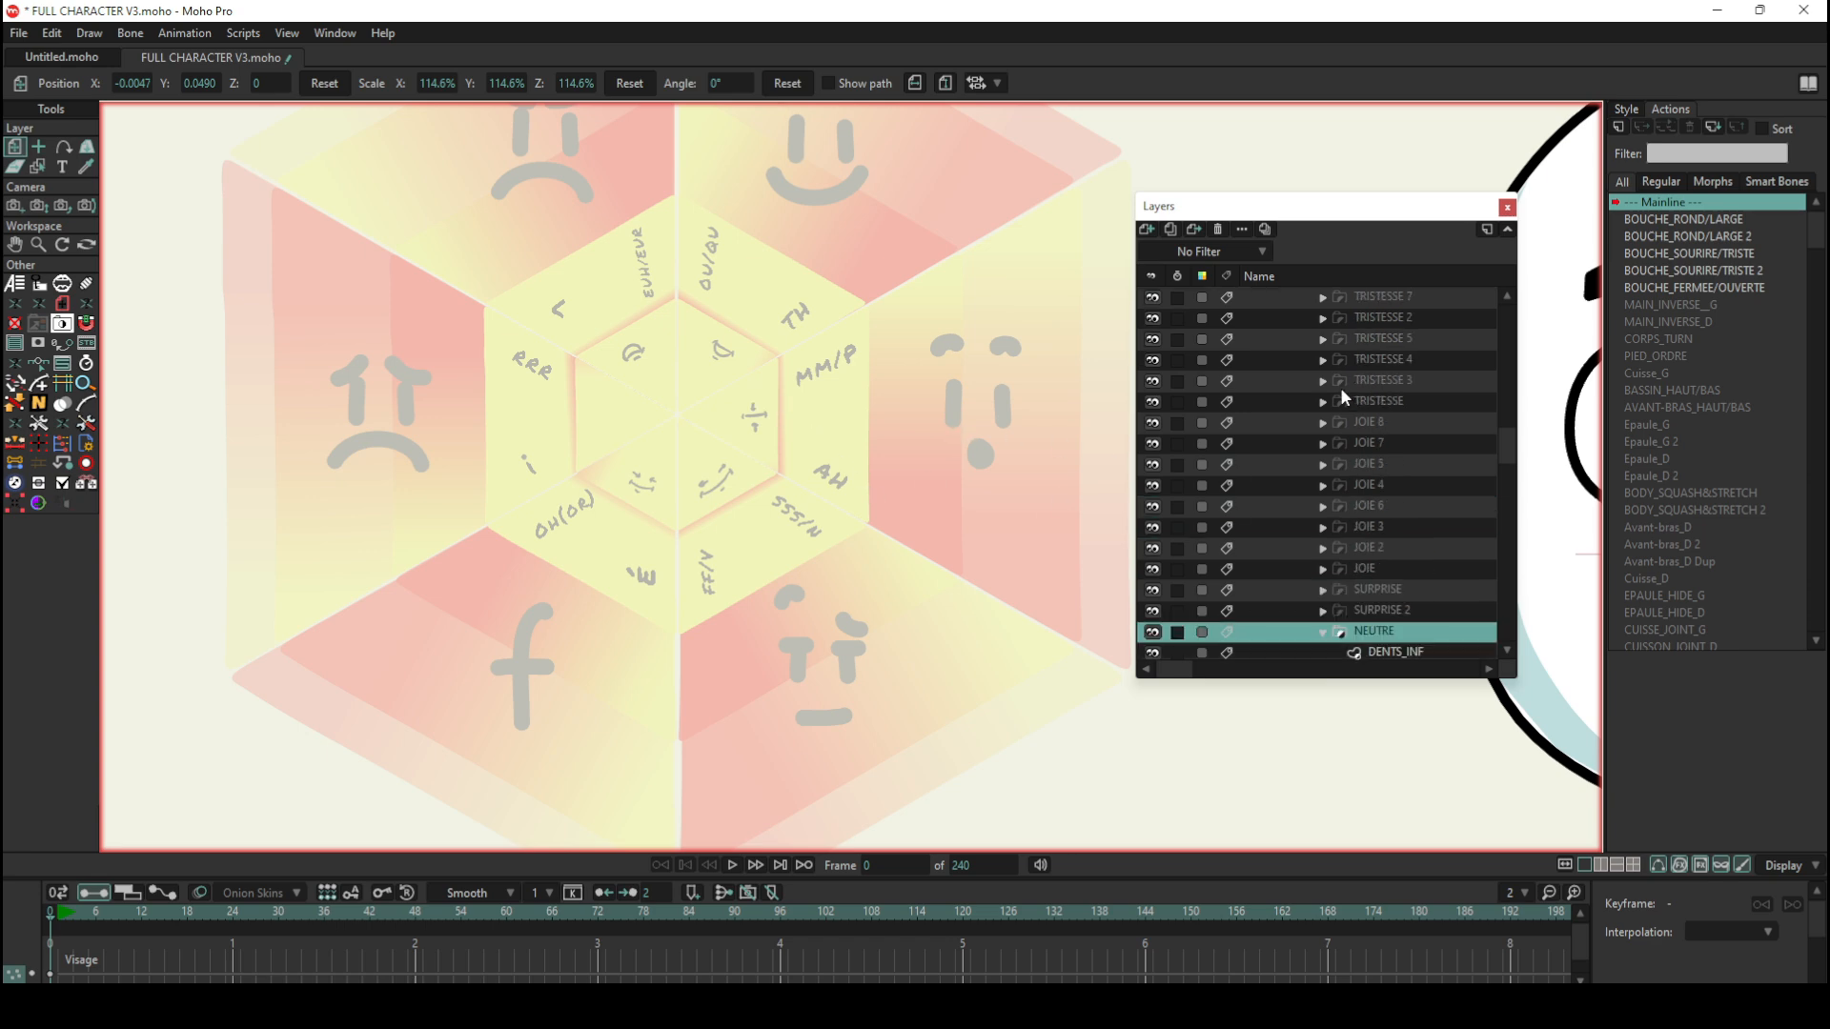
scroll(1341, 377, "up", 5)
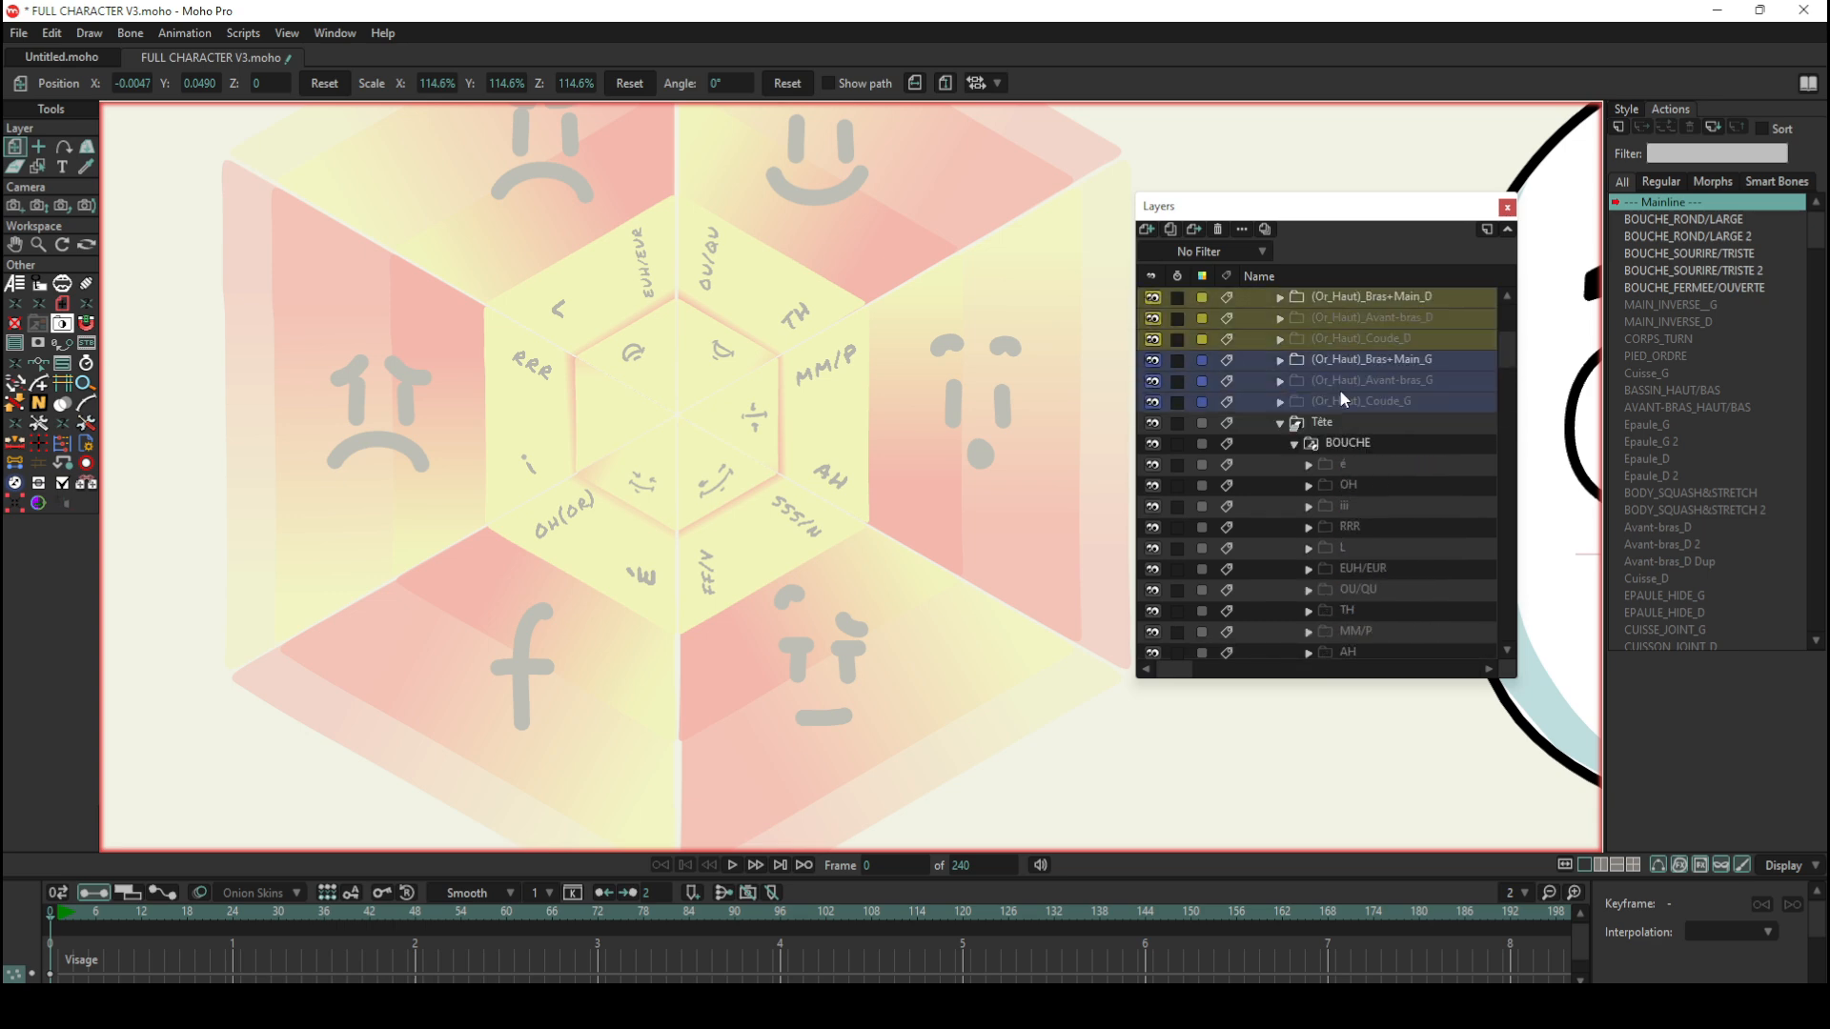
left_click(1302, 318)
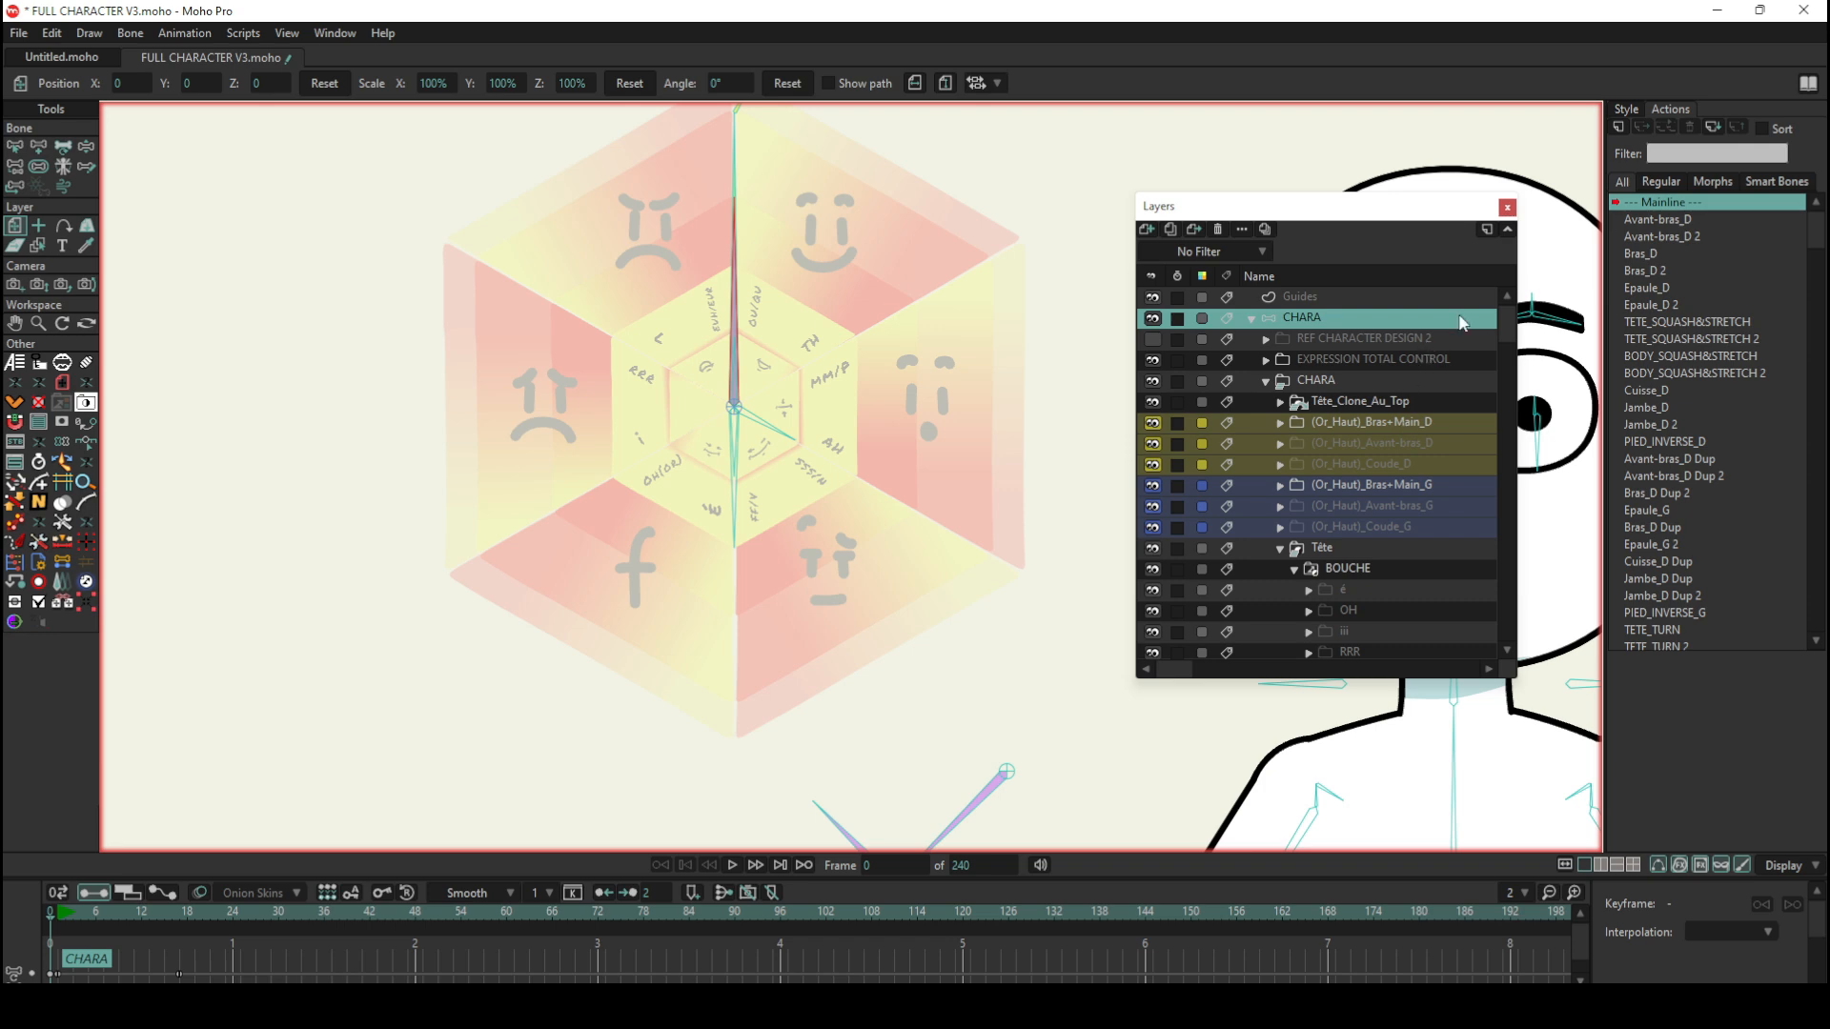
left_click(86, 147)
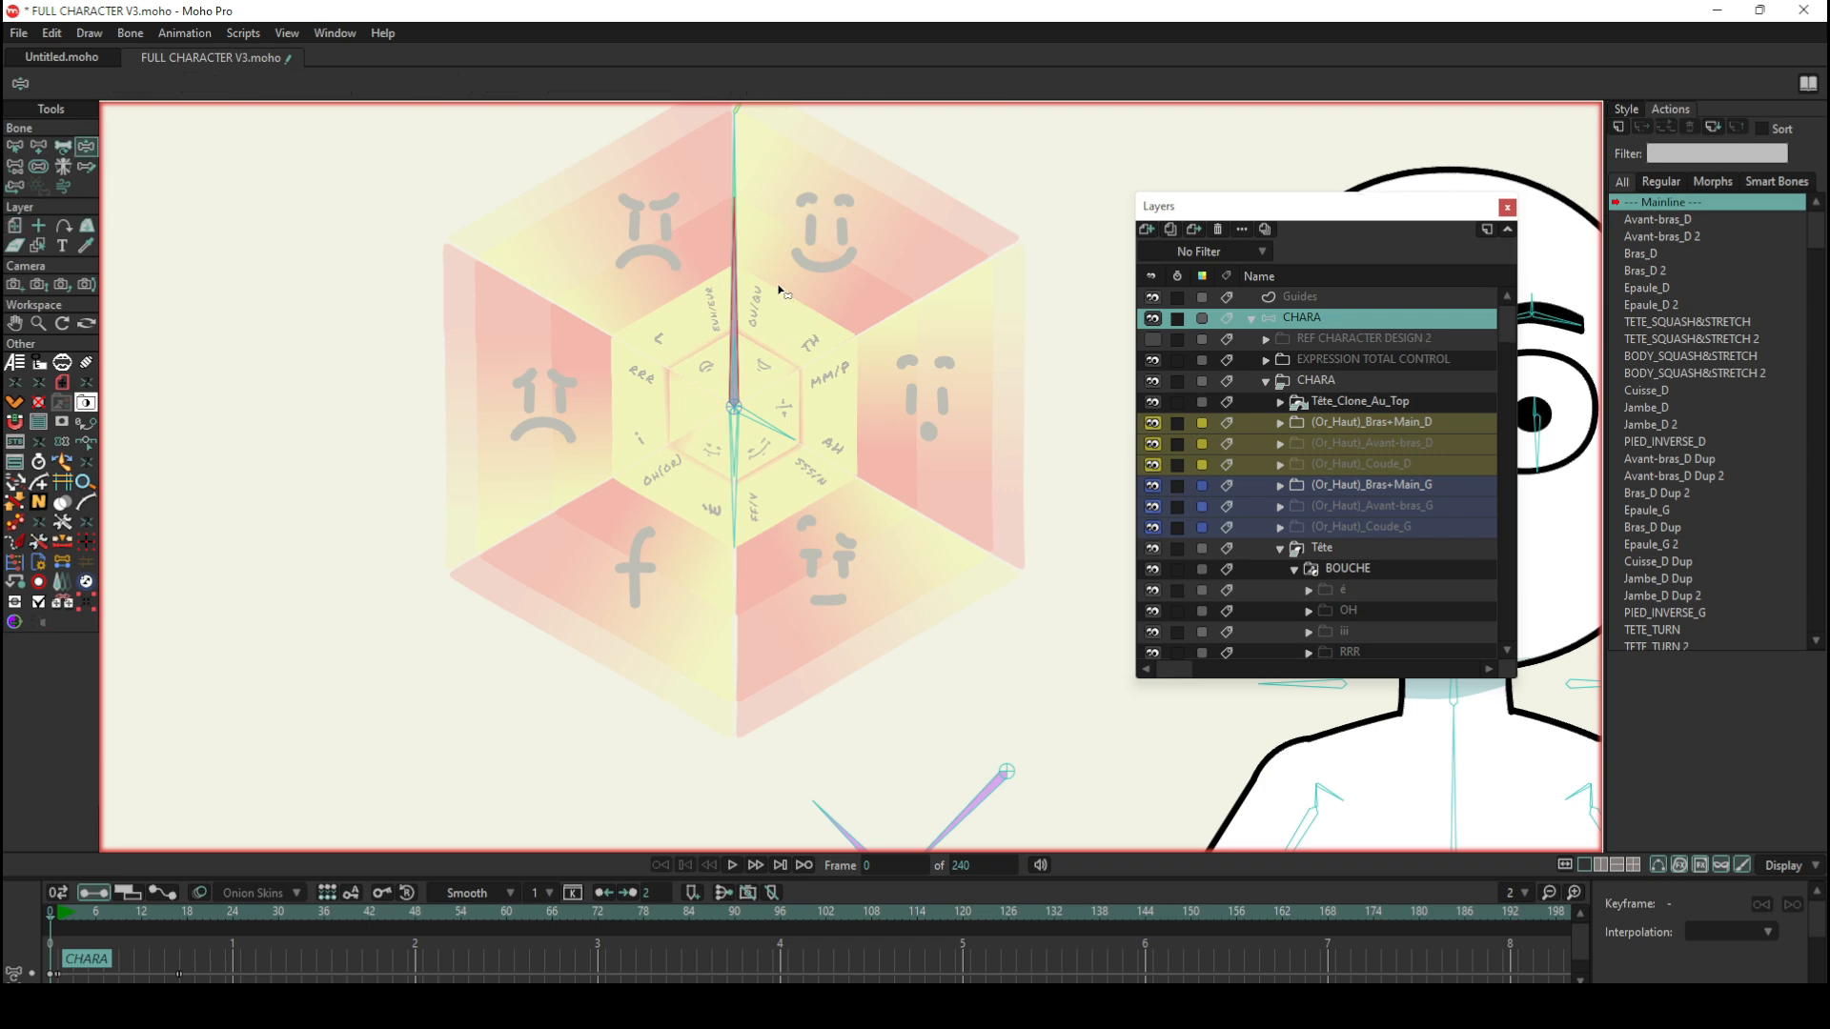
left_click_drag(779, 291, 962, 324)
Step: Examine the layers inside the NEUTRE mouth group alongside the expression wheel and the character's face
scroll(1302, 509, "down", 9)
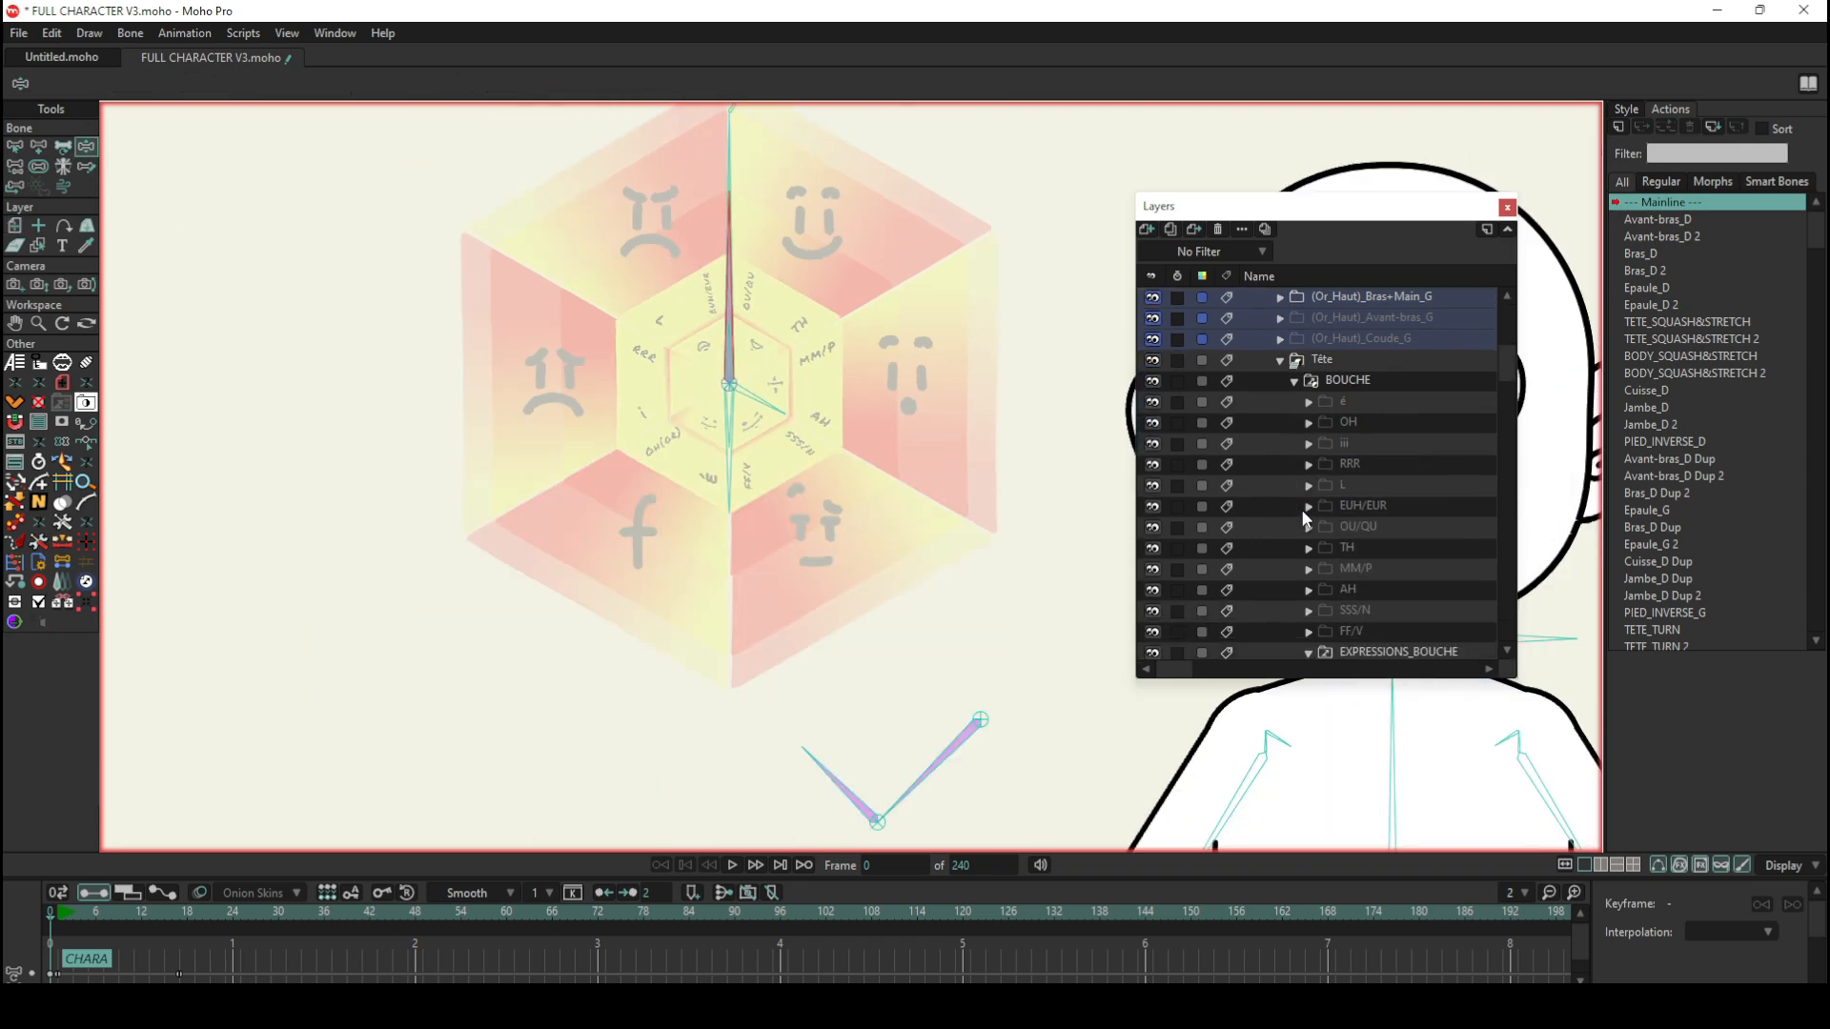
scroll(1380, 467, "down", 1)
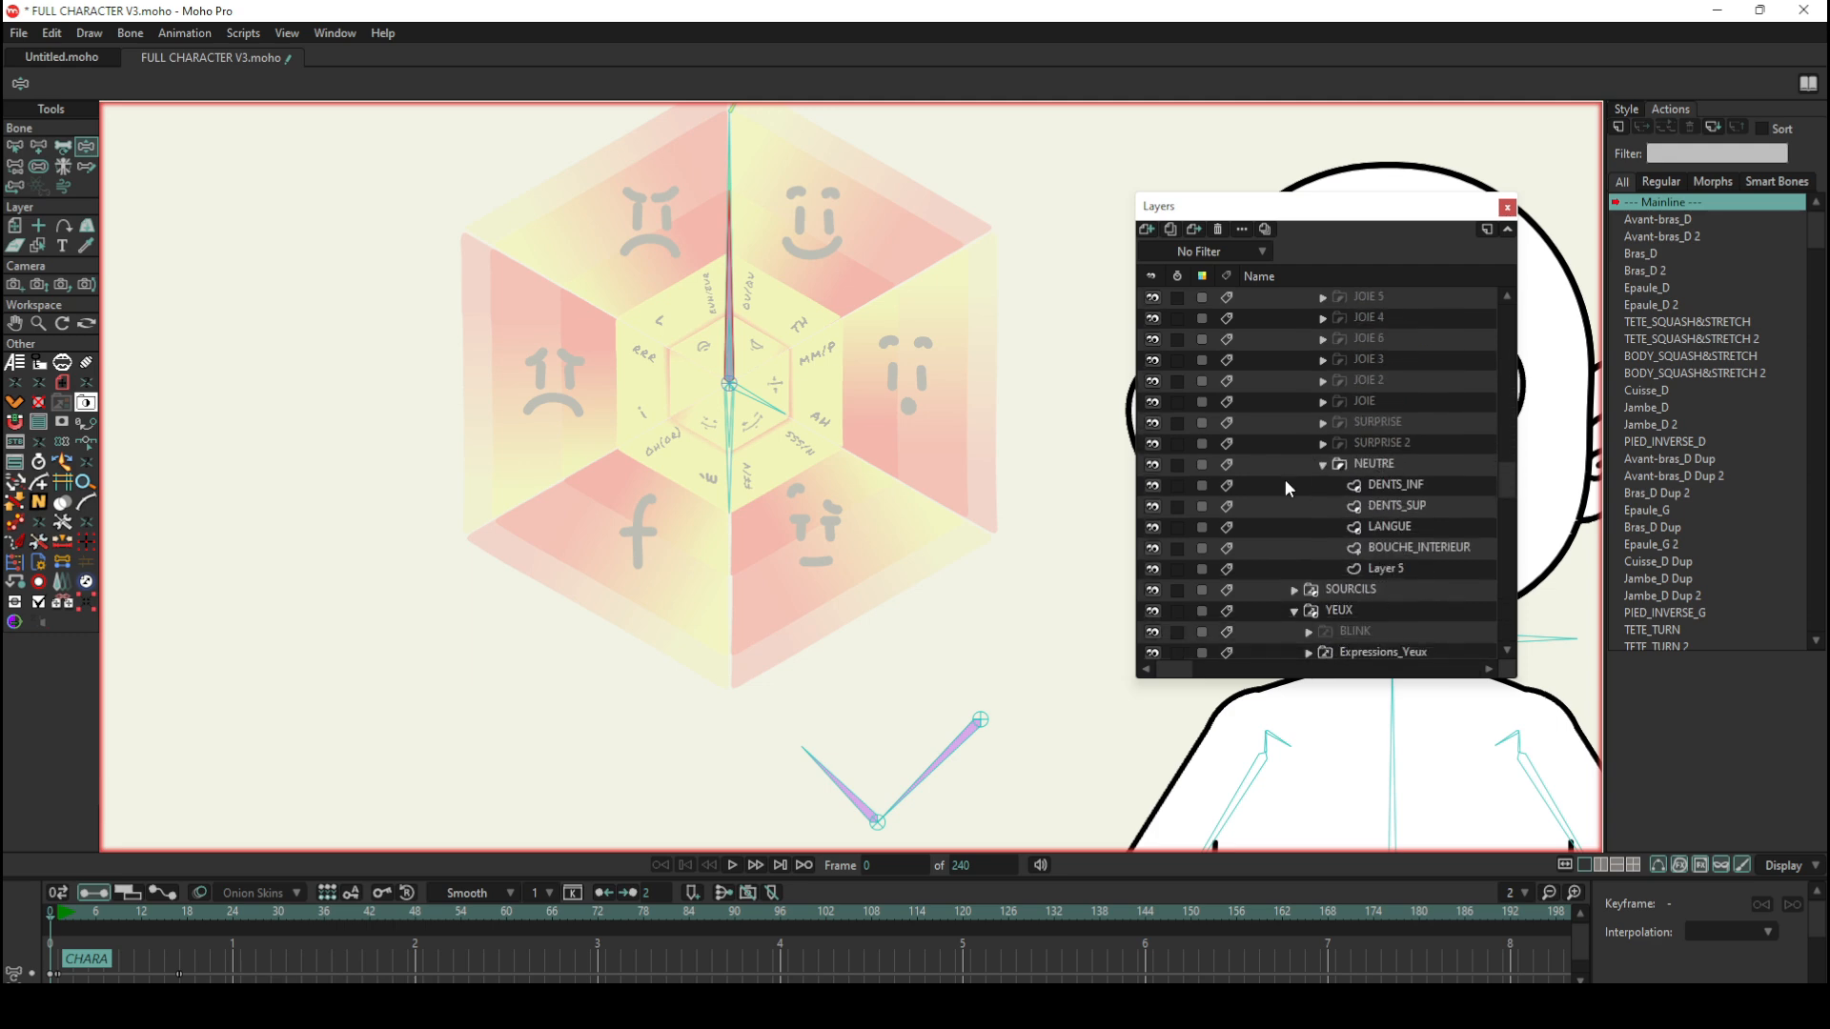
scroll(884, 275, "down", 4)
scroll(882, 239, "up", 4)
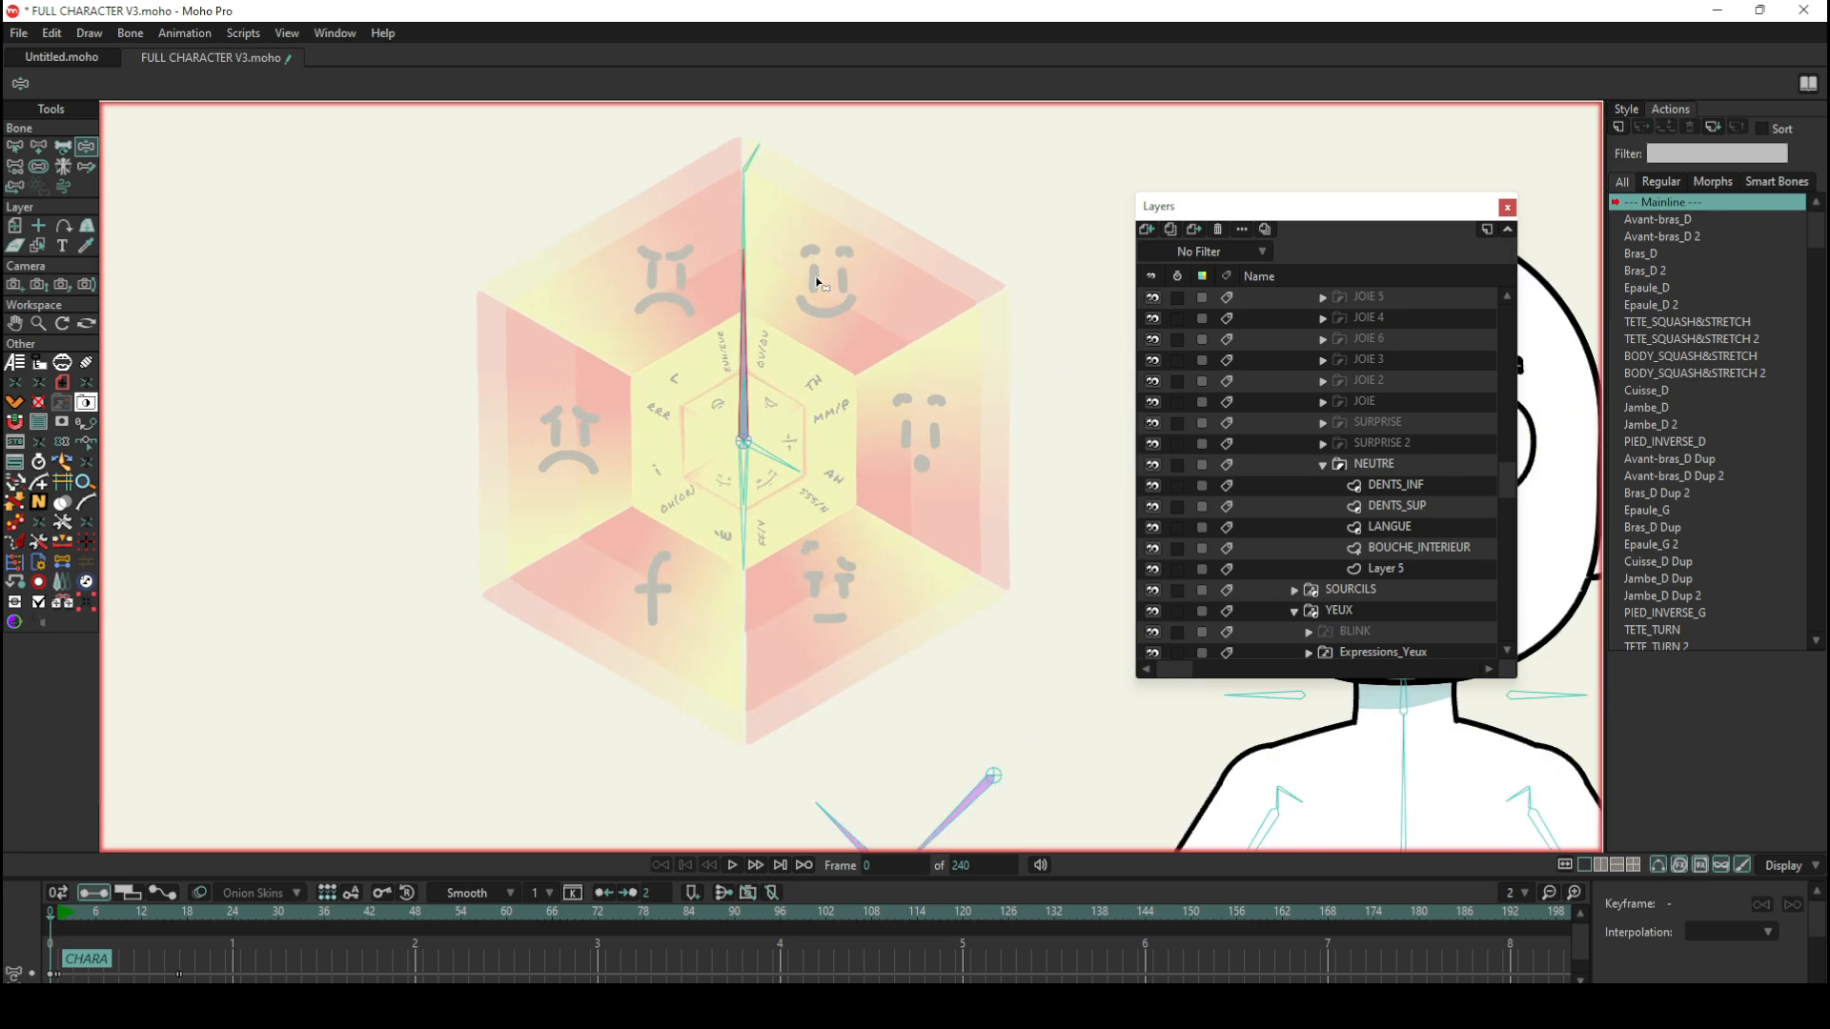
scroll(760, 285, "up", 1)
scroll(759, 295, "down", 3)
scroll(913, 379, "down", 3)
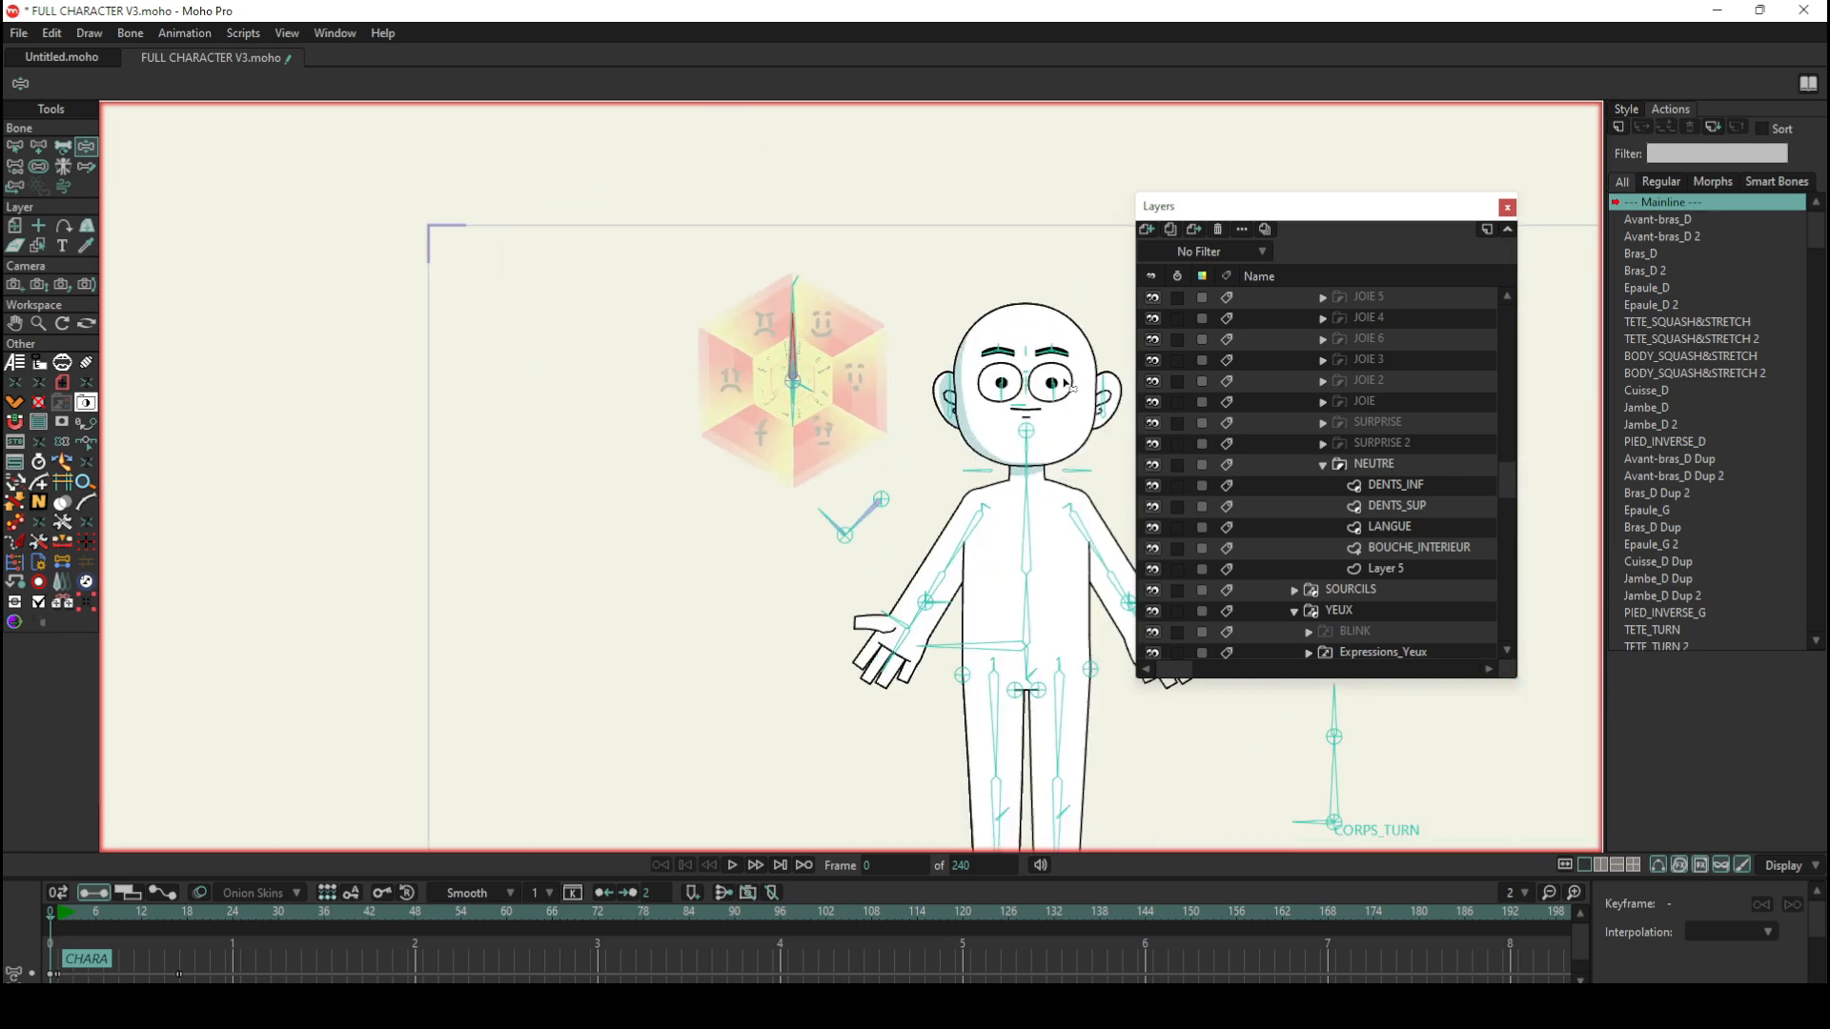
scroll(1011, 458, "up", 4)
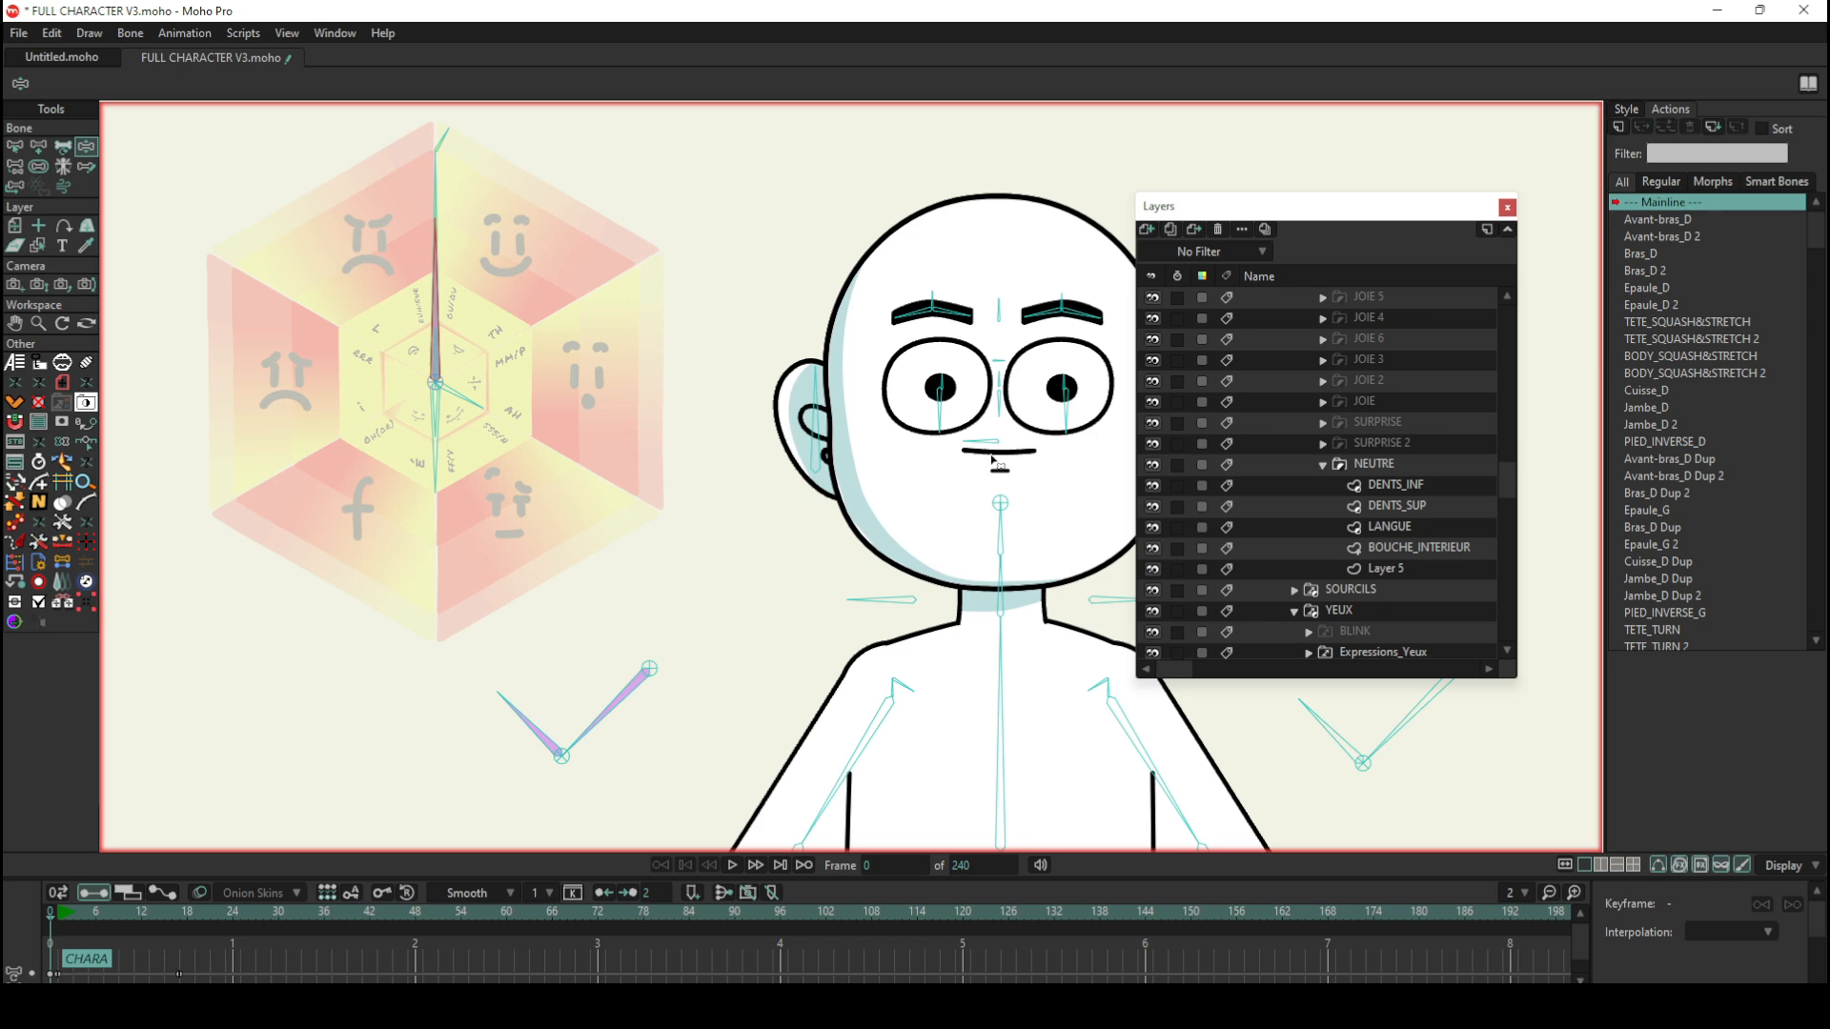
Step: Select the NEUTRE mouth's DENTS_INF, LANGUE and BOUCHE_INTERIEUR layers in turn to inspect their points
left_click(1393, 481)
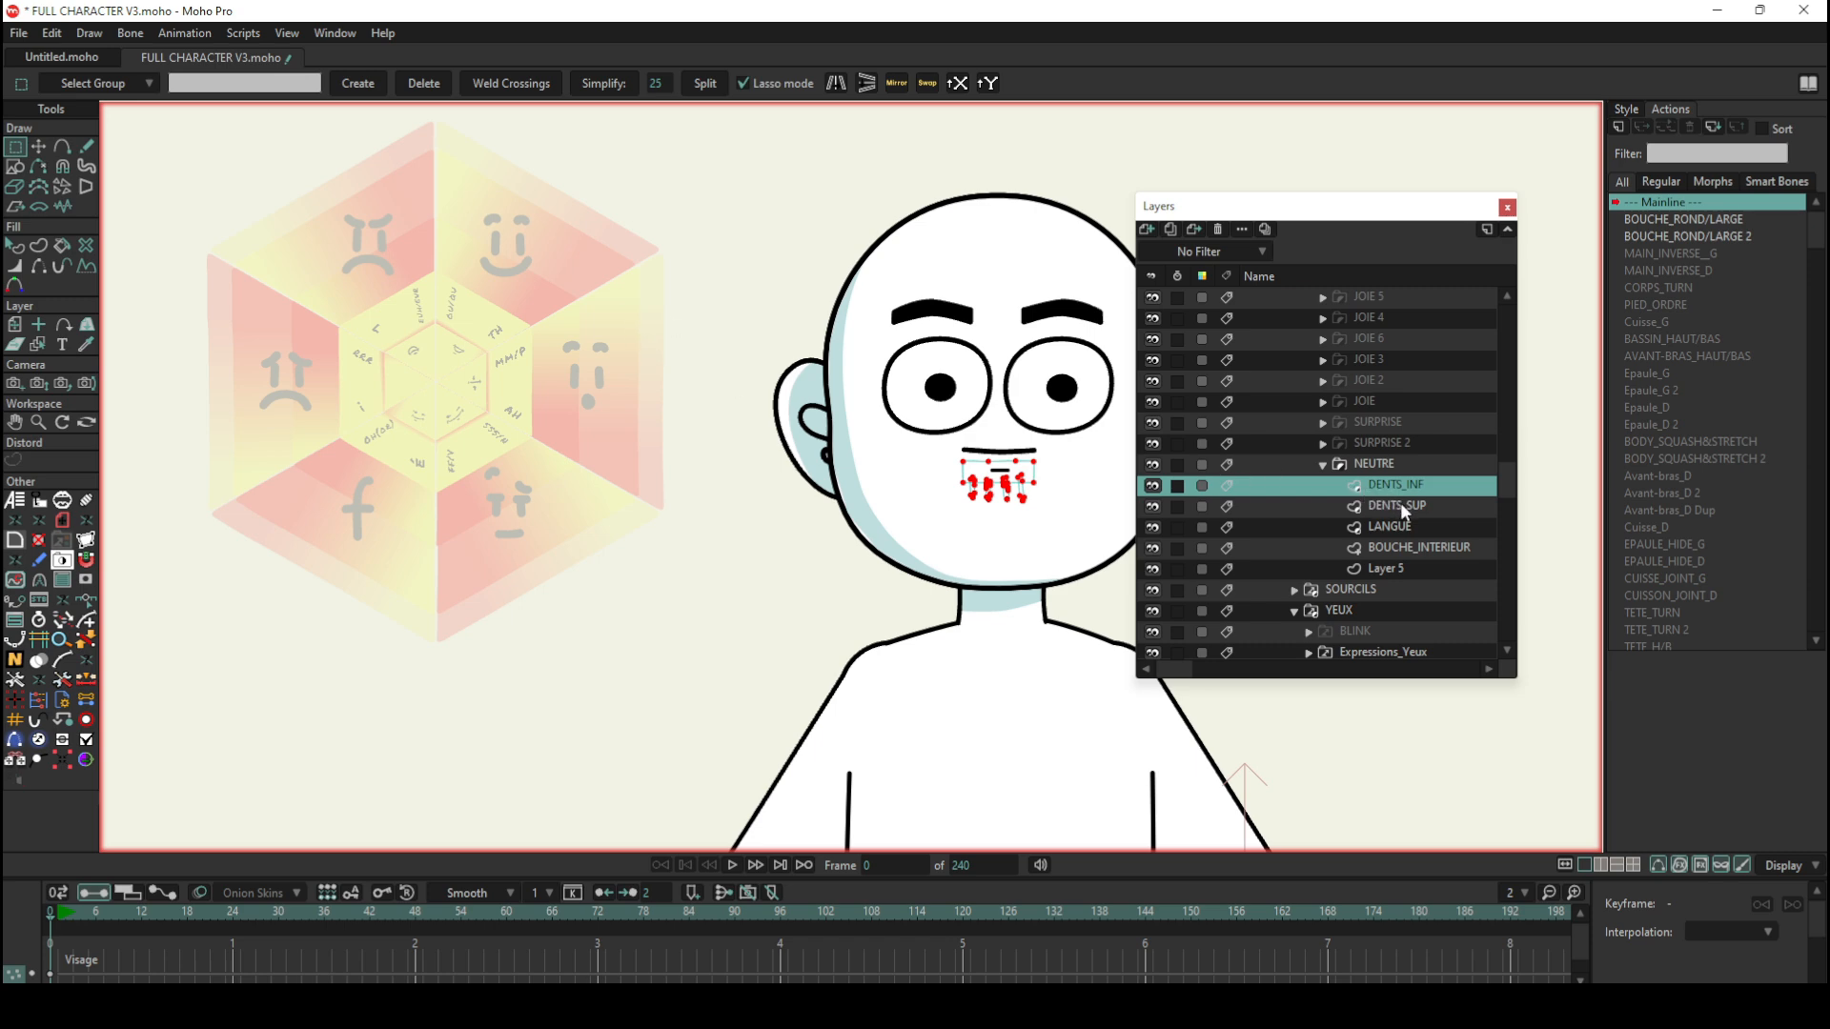
left_click(1387, 525)
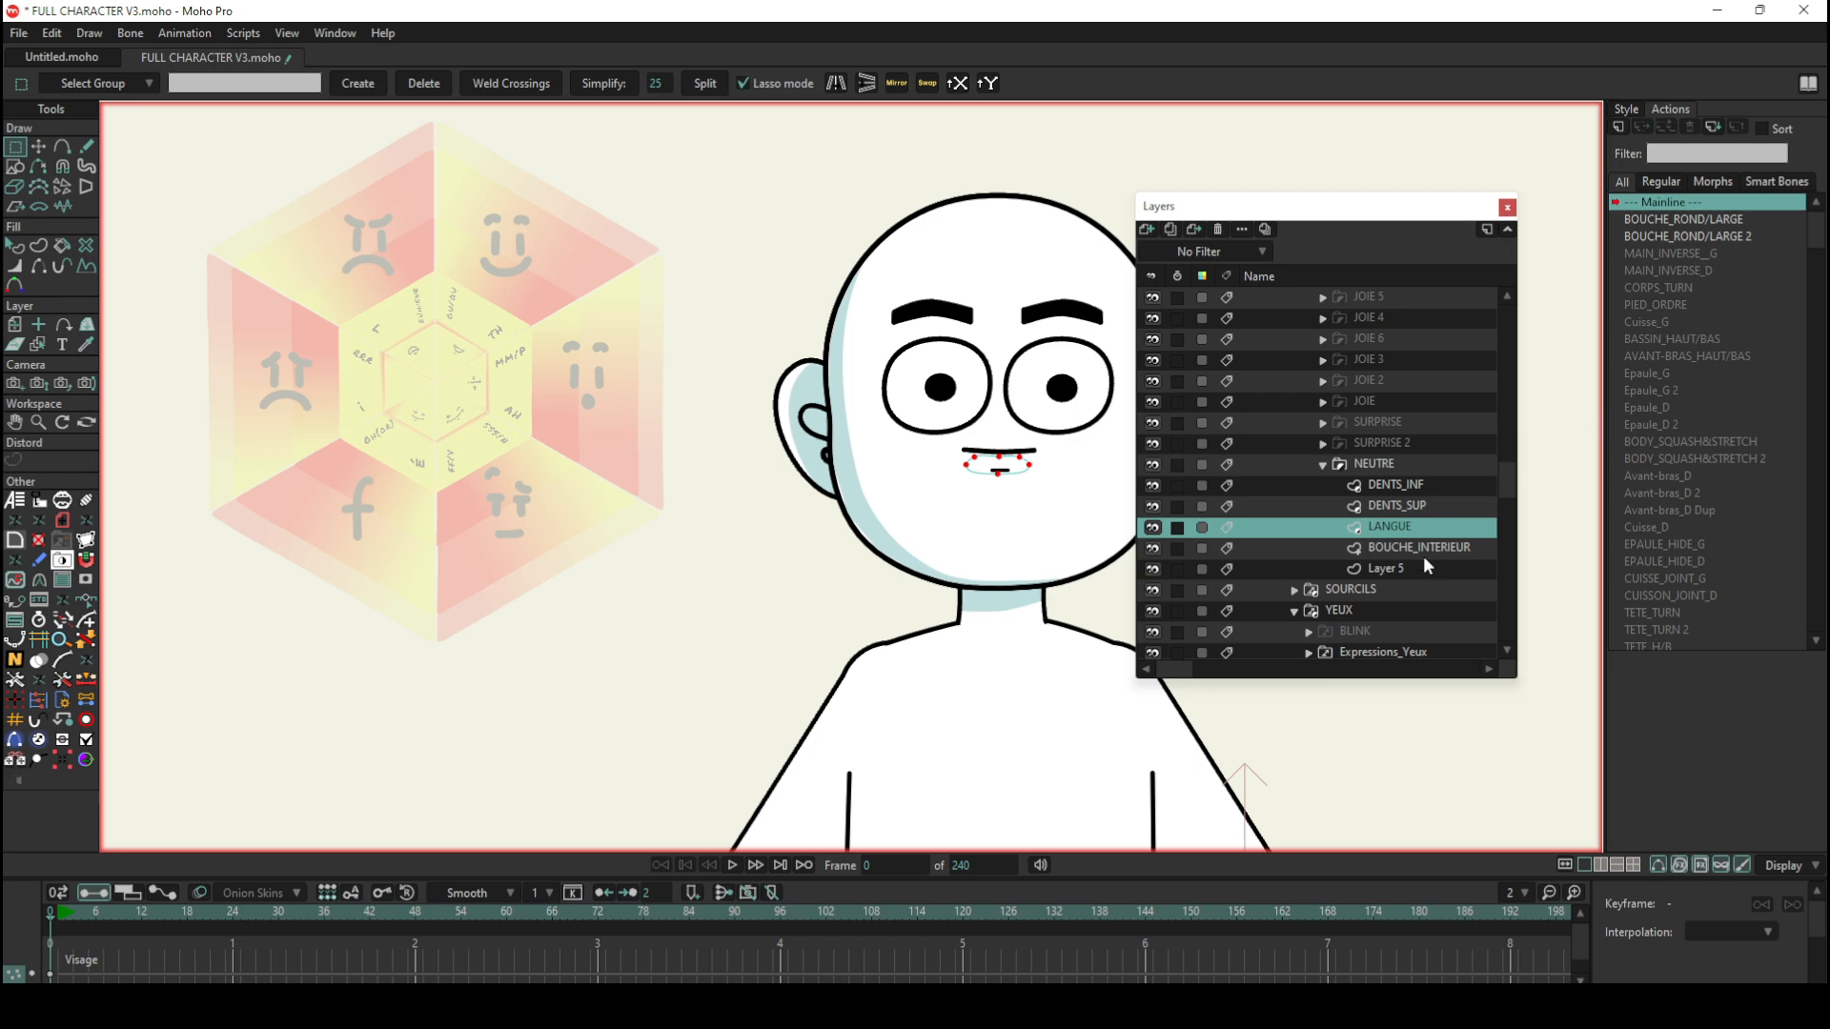
left_click(1422, 542)
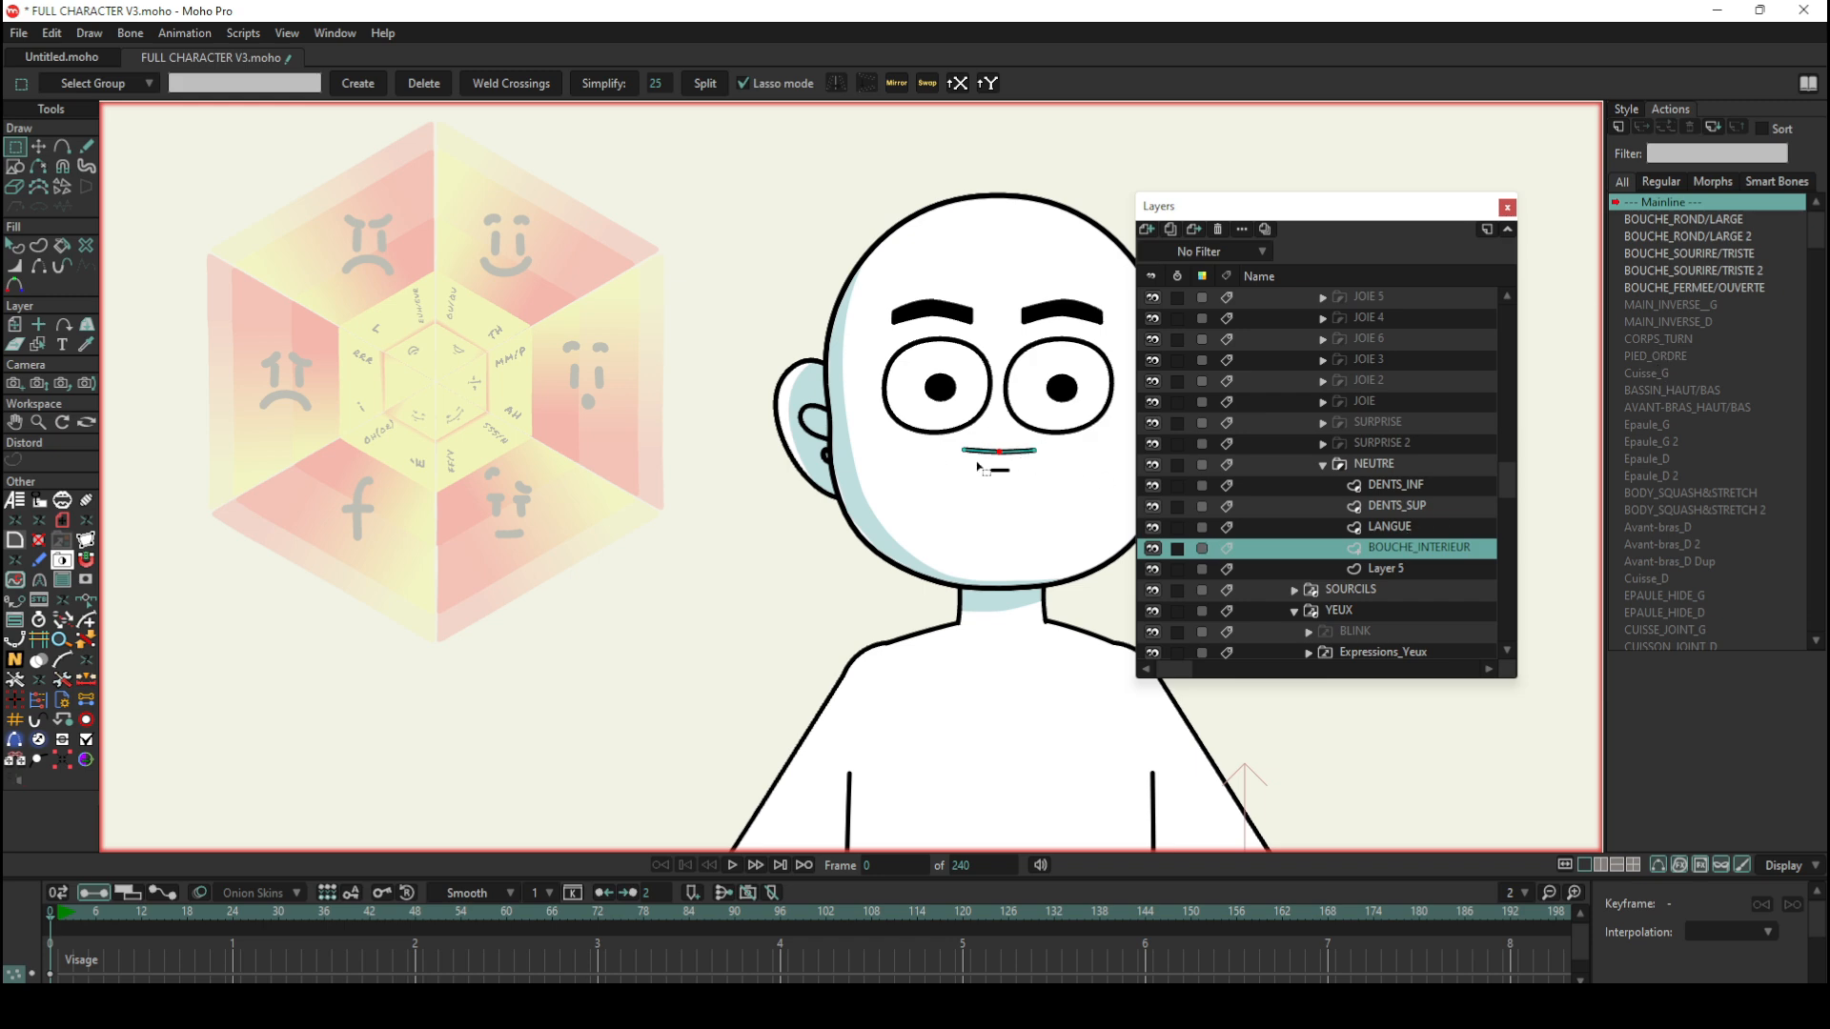
Step: Open the BOUCHE_FERMEE/OUVERTE action on the BOUCHE_INTERIEUR layer, preview it up to frame 10, and return to the Mainline
left_click(1698, 290)
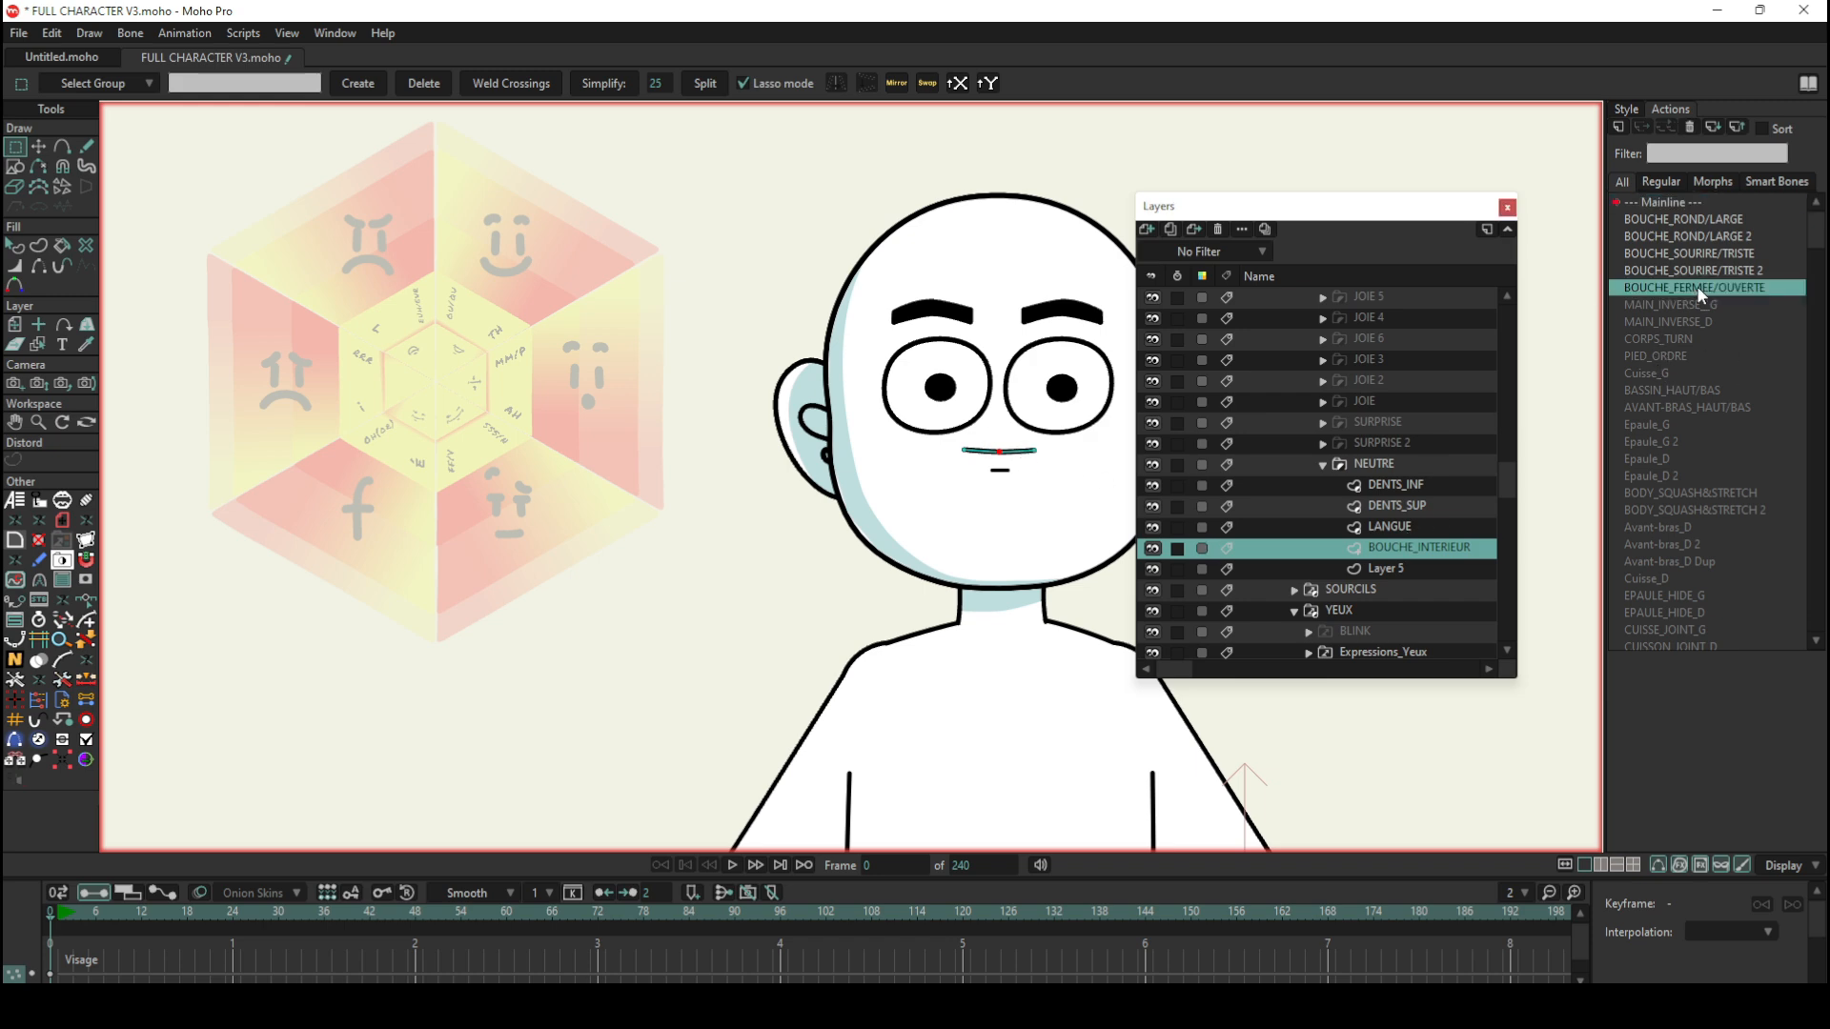
double_click(1699, 289)
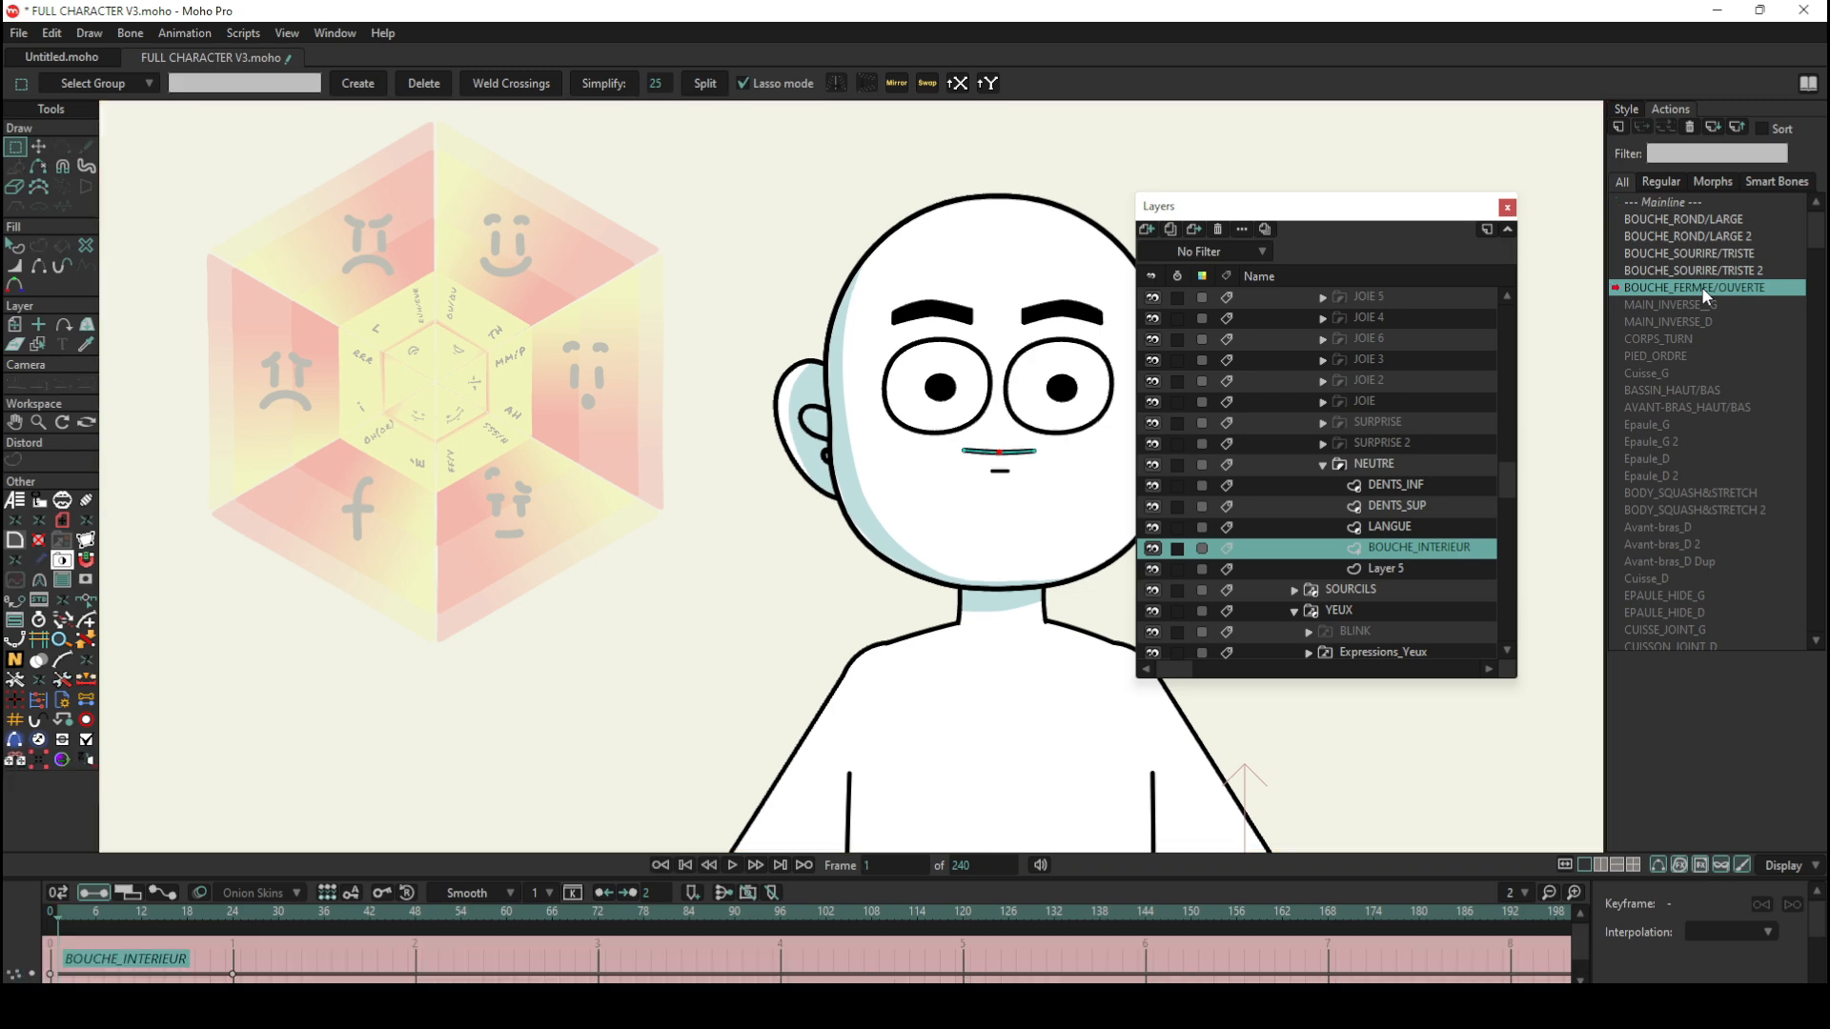
mouse_move(75, 910)
left_mouse_down()
mouse_move(231, 925)
mouse_move(88, 912)
left_mouse_up()
mouse_move(105, 917)
left_mouse_down()
mouse_move(170, 912)
mouse_move(83, 919)
mouse_move(177, 930)
mouse_move(125, 917)
left_mouse_up()
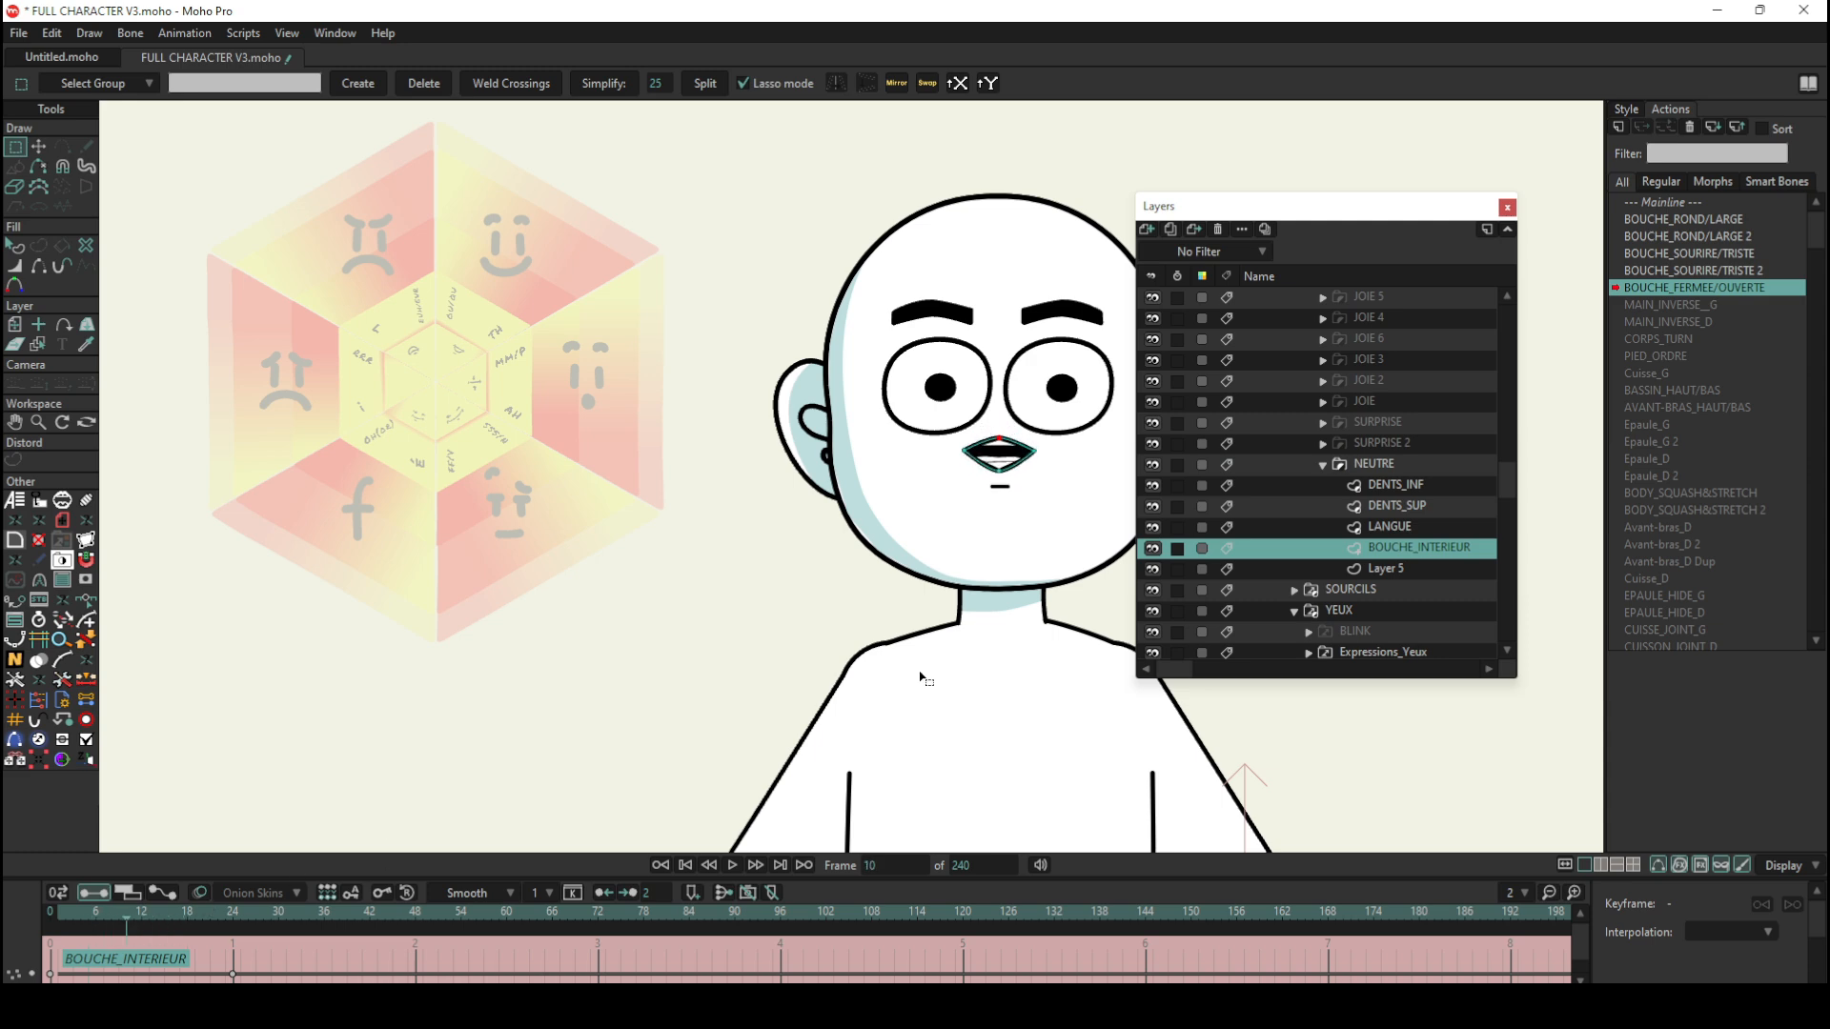
left_click(1668, 204)
double_click(1669, 203)
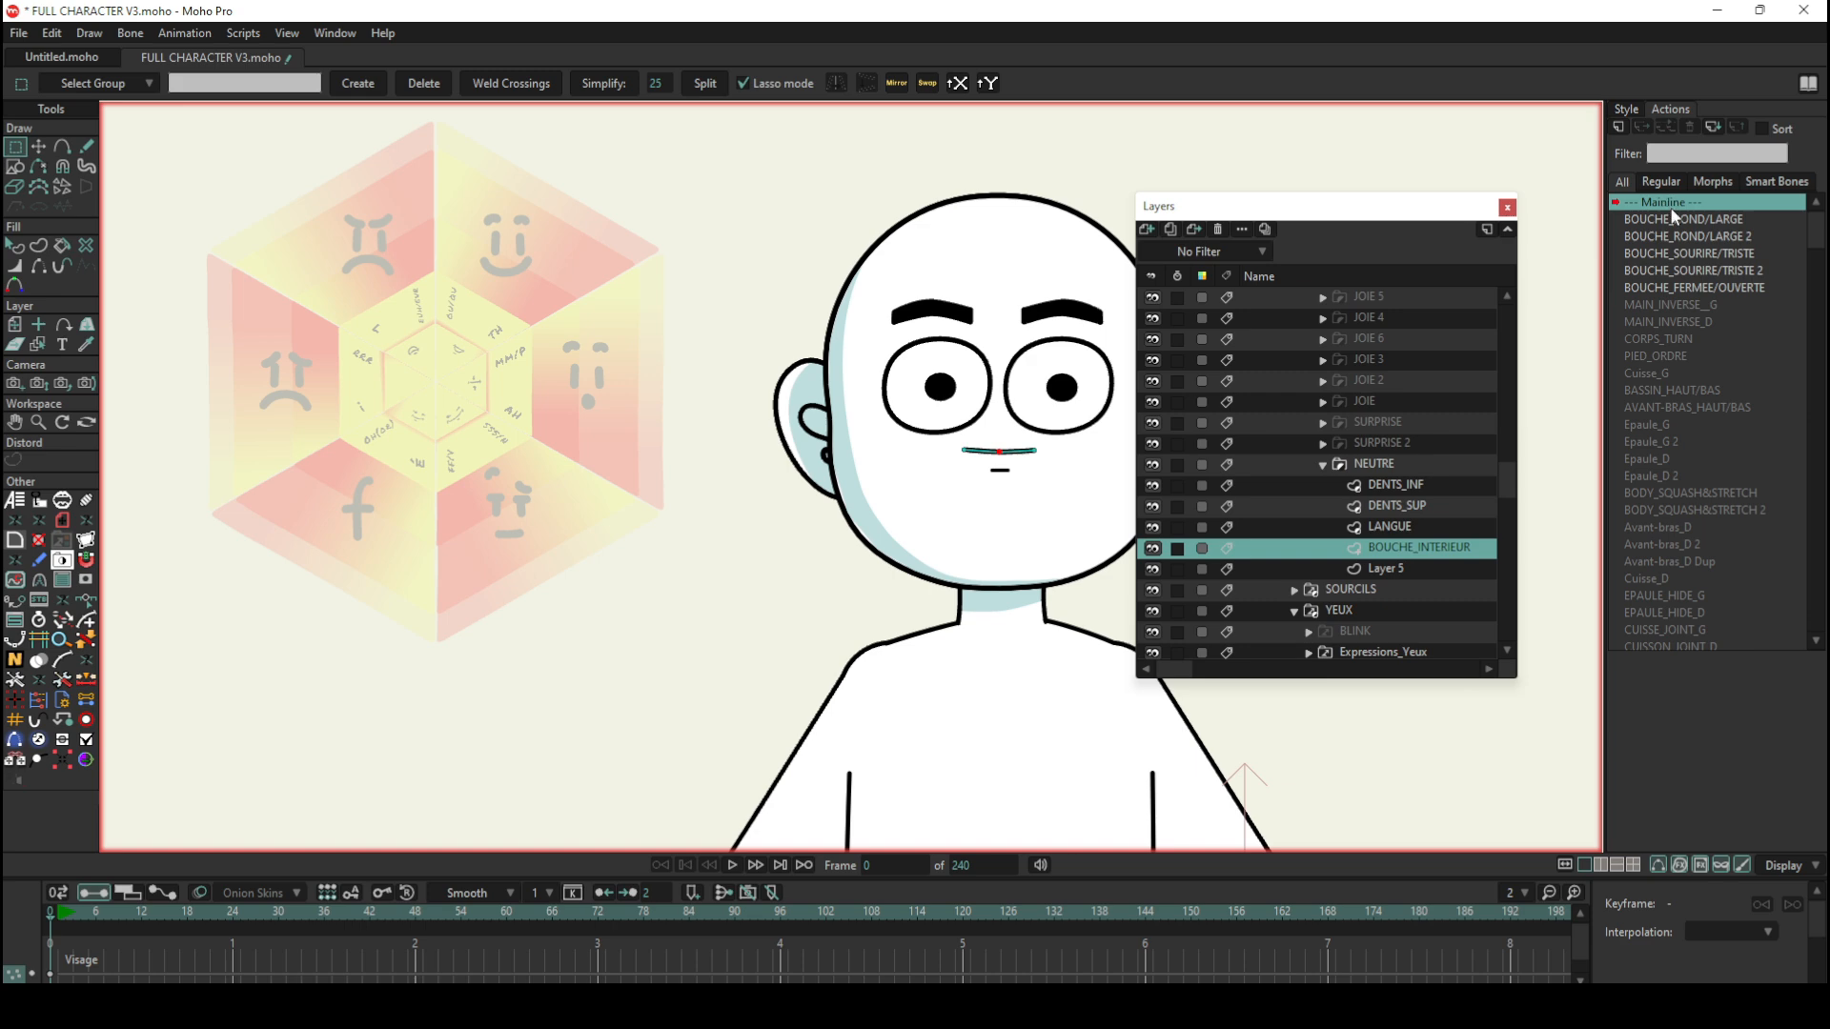
Step: Select the top-level CHARA bone layer, open its EXPRESSIONS_BOUCHE action and scrub the playhead back to frame 0
scroll(1456, 437, "up", 5)
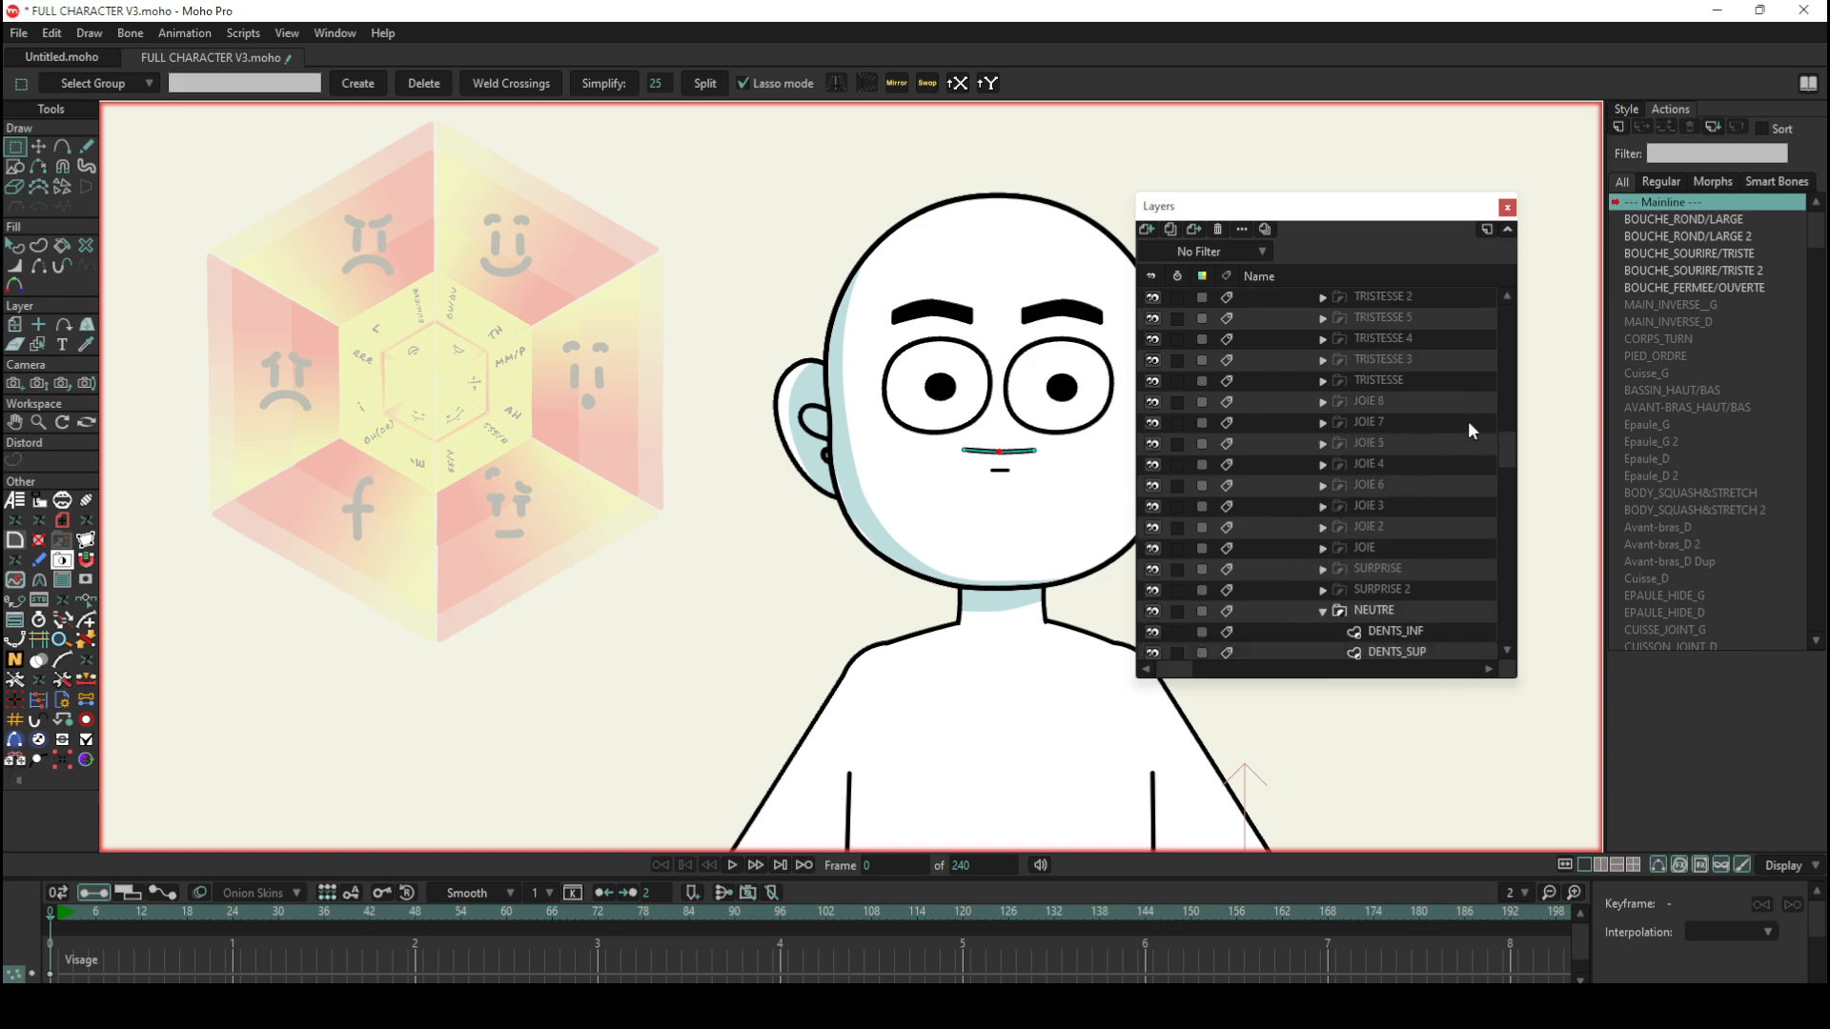
scroll(1464, 419, "up", 6)
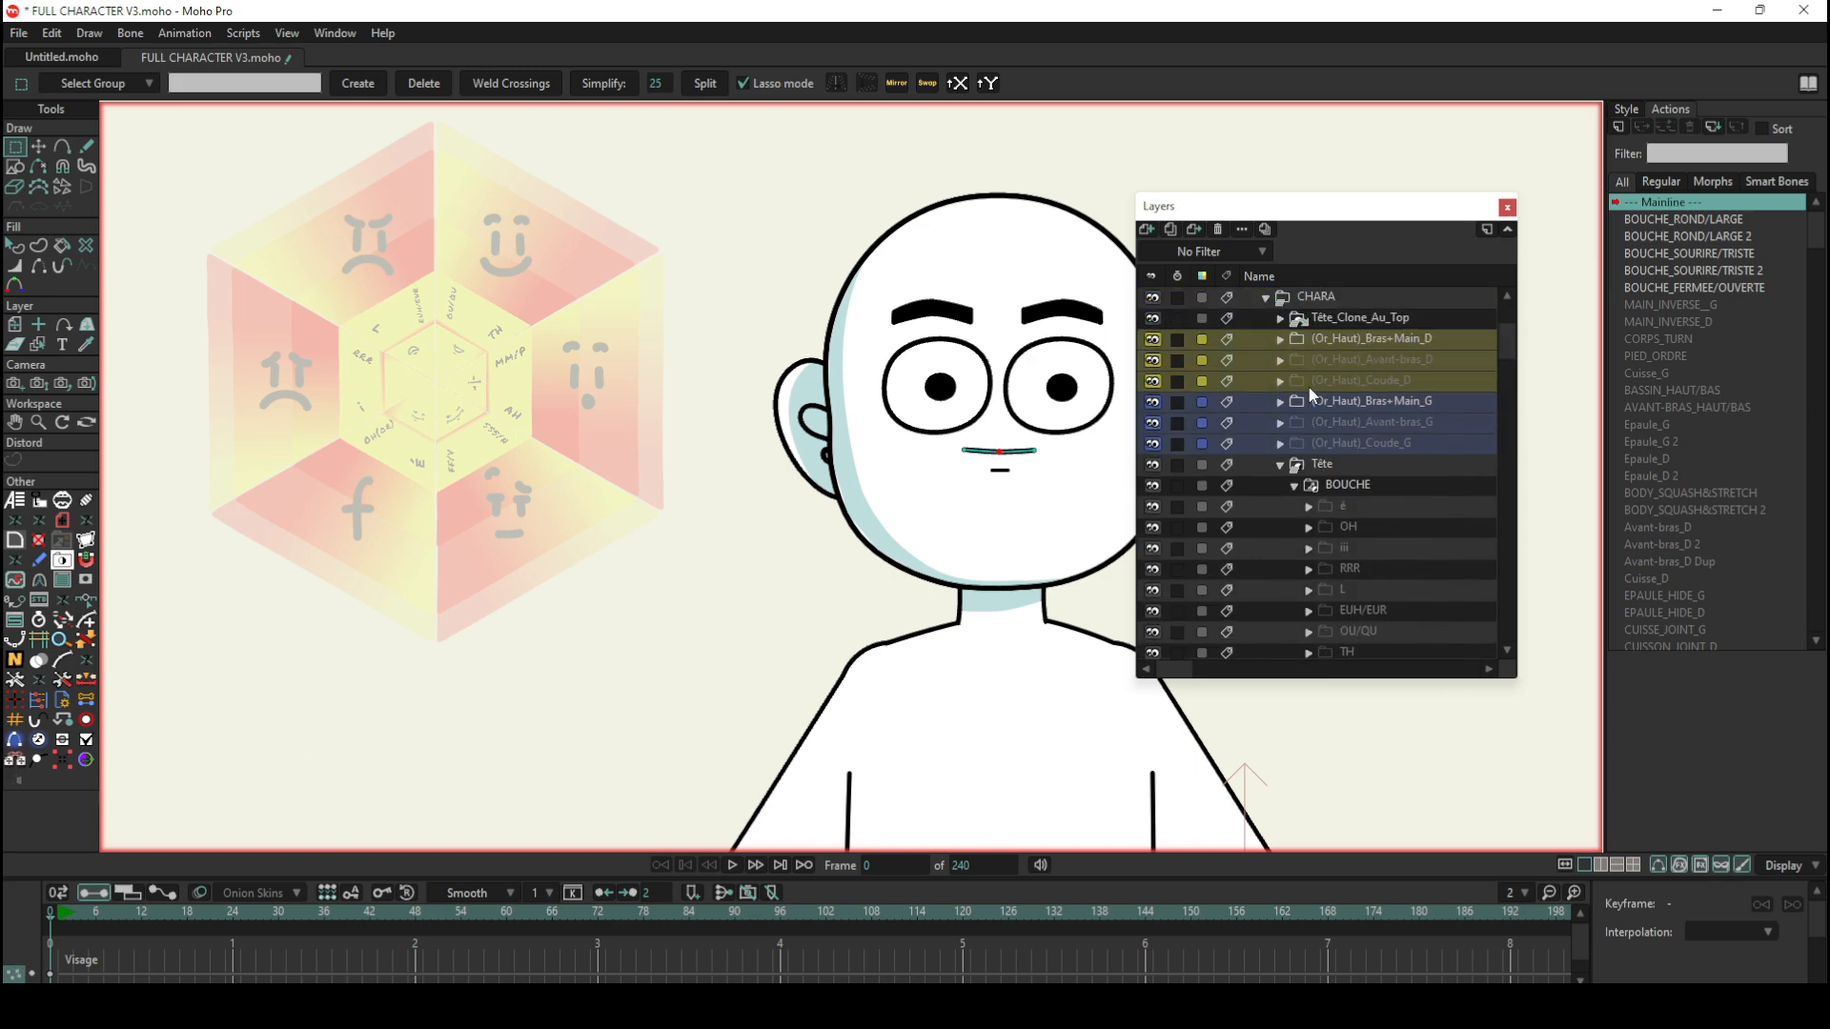
left_click(1315, 297)
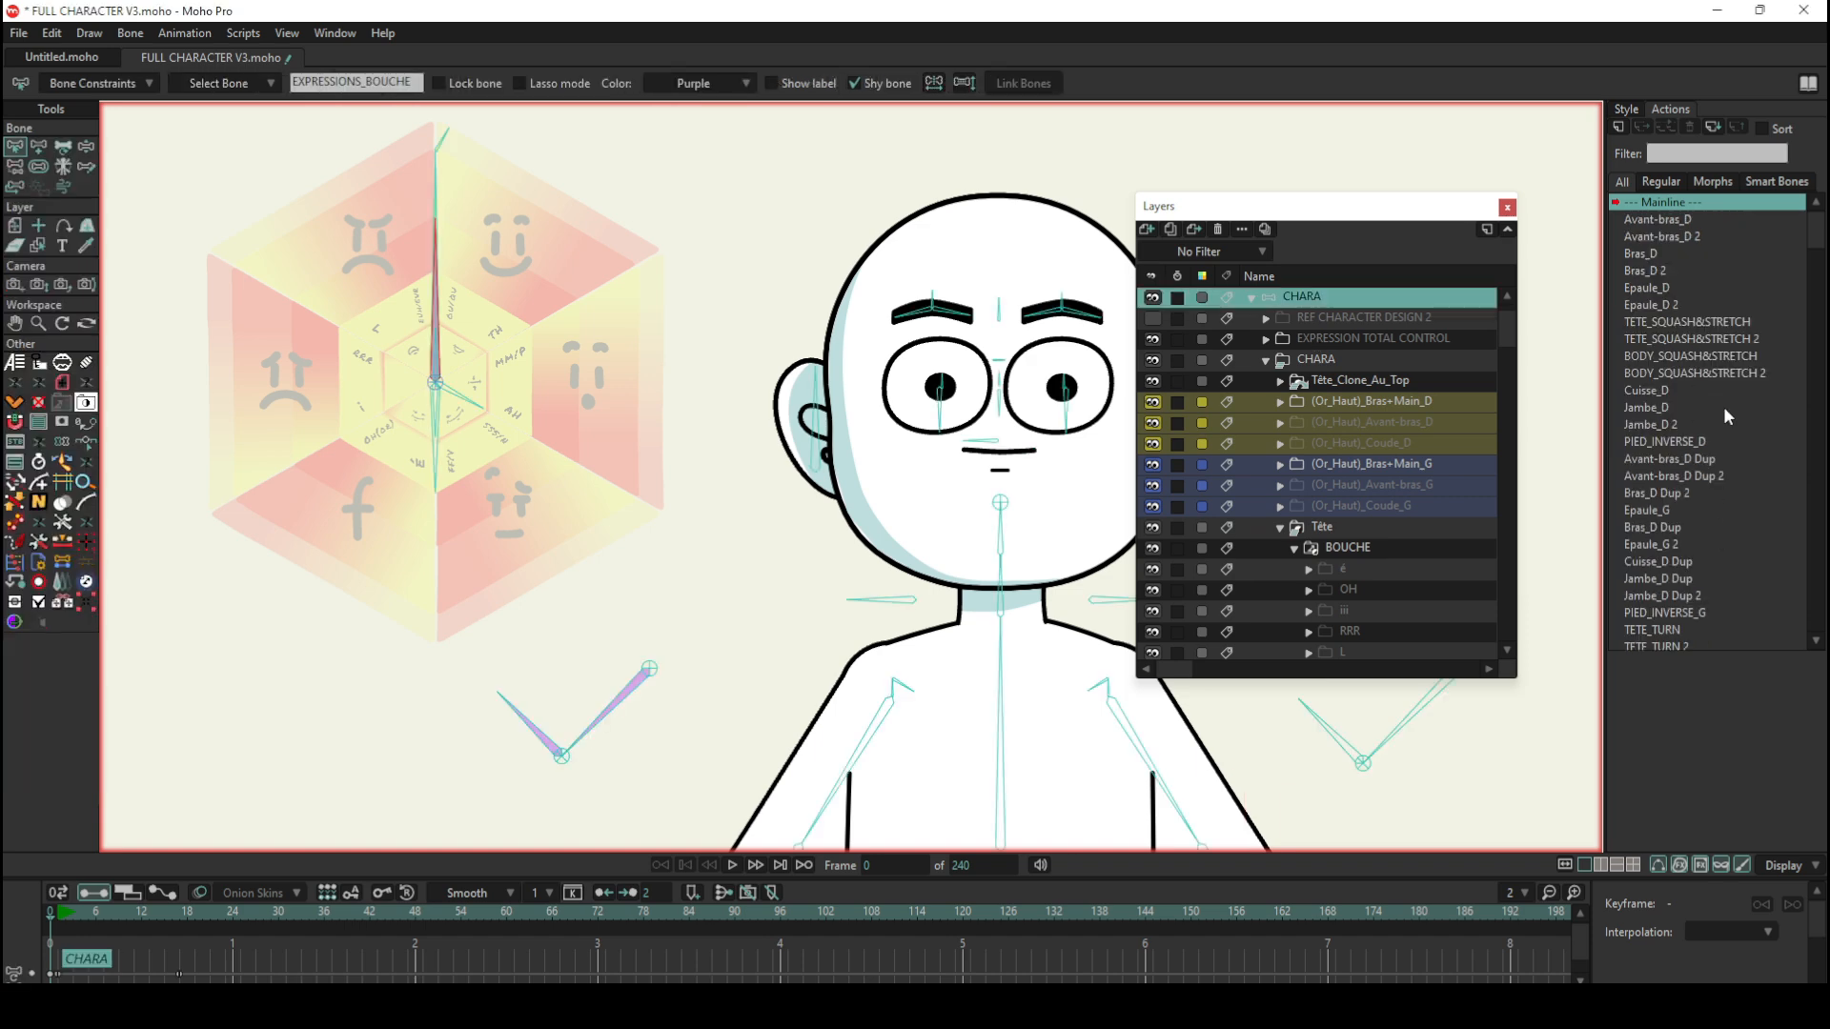
scroll(1721, 484, "down", 5)
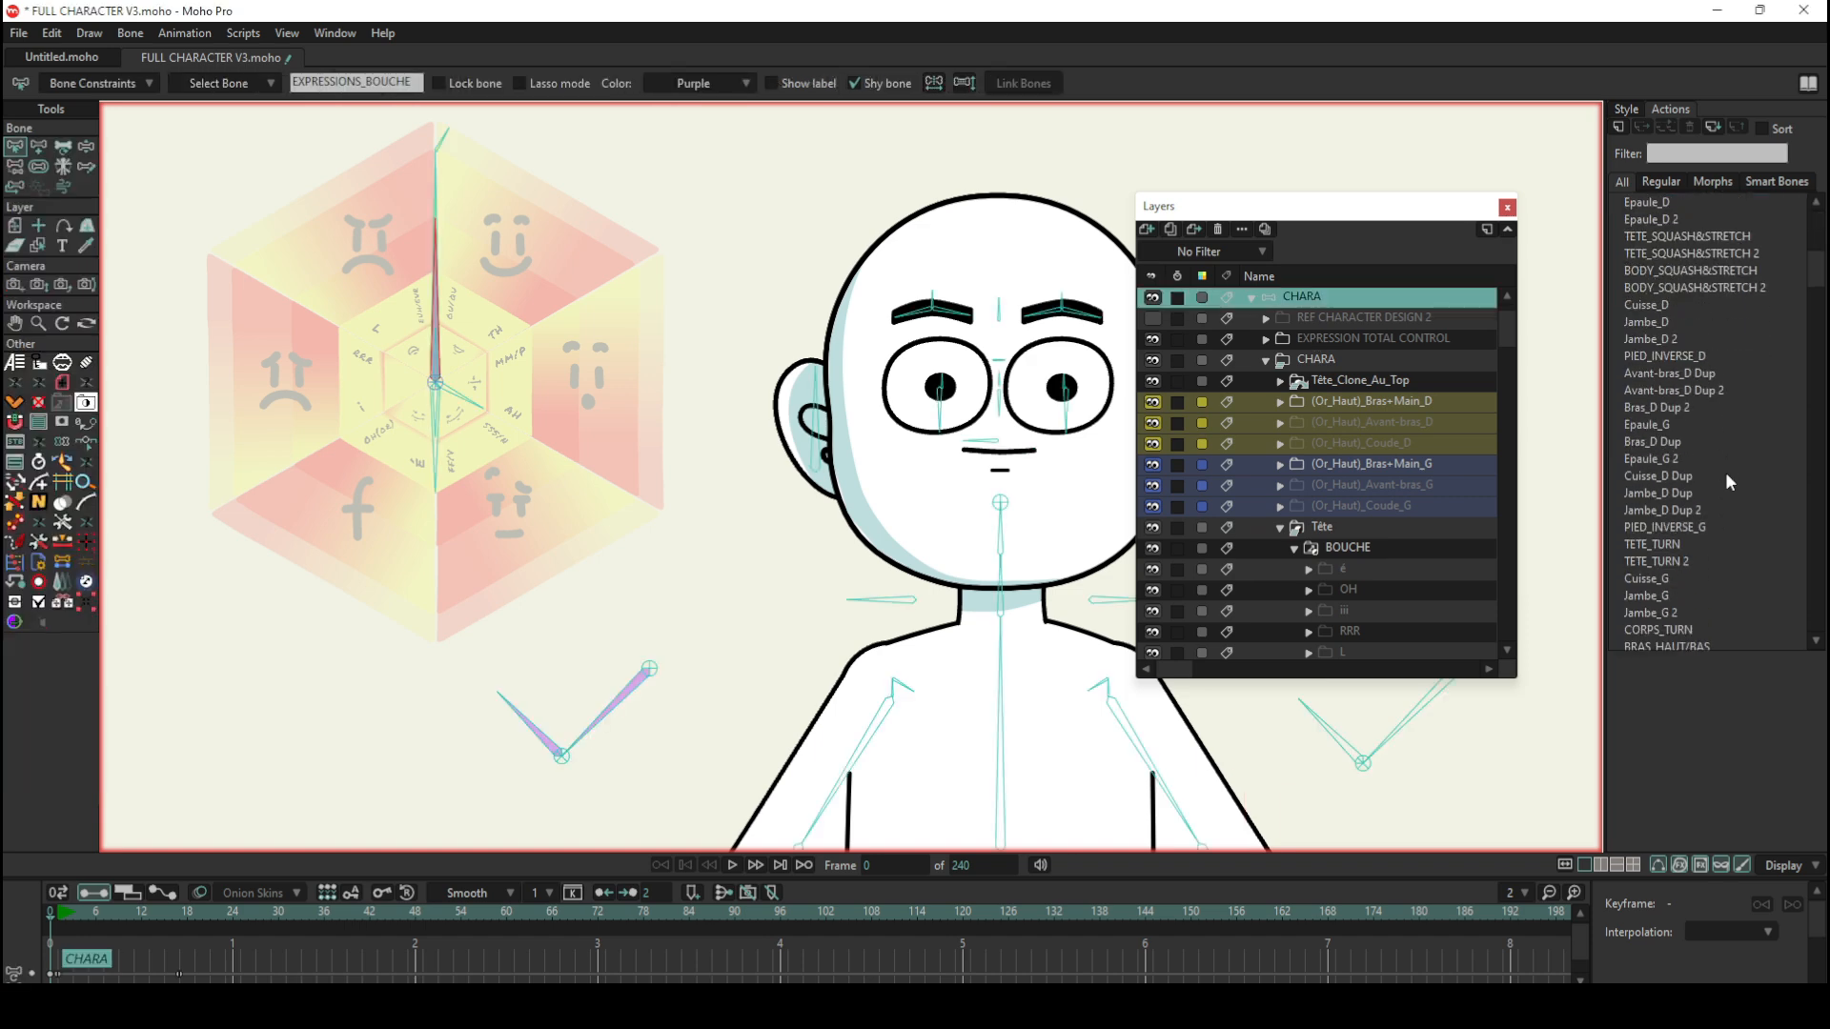
scroll(1725, 467, "down", 4)
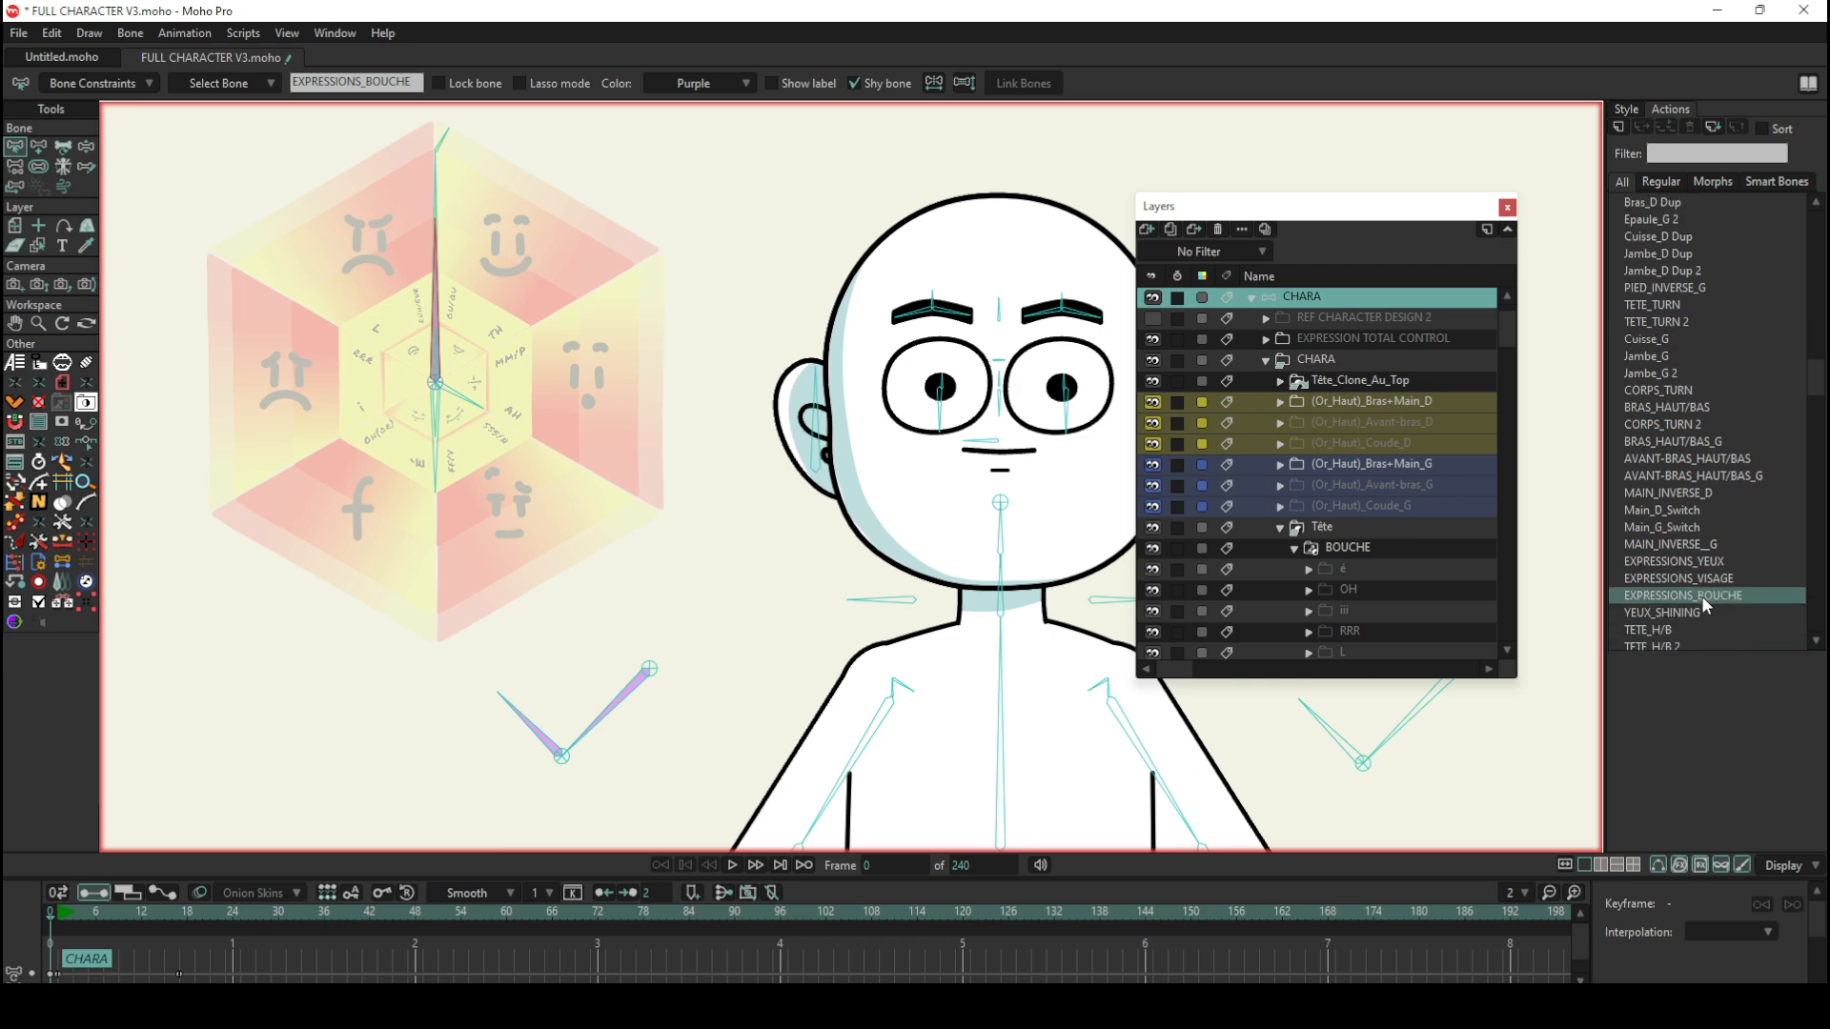
double_click(1701, 596)
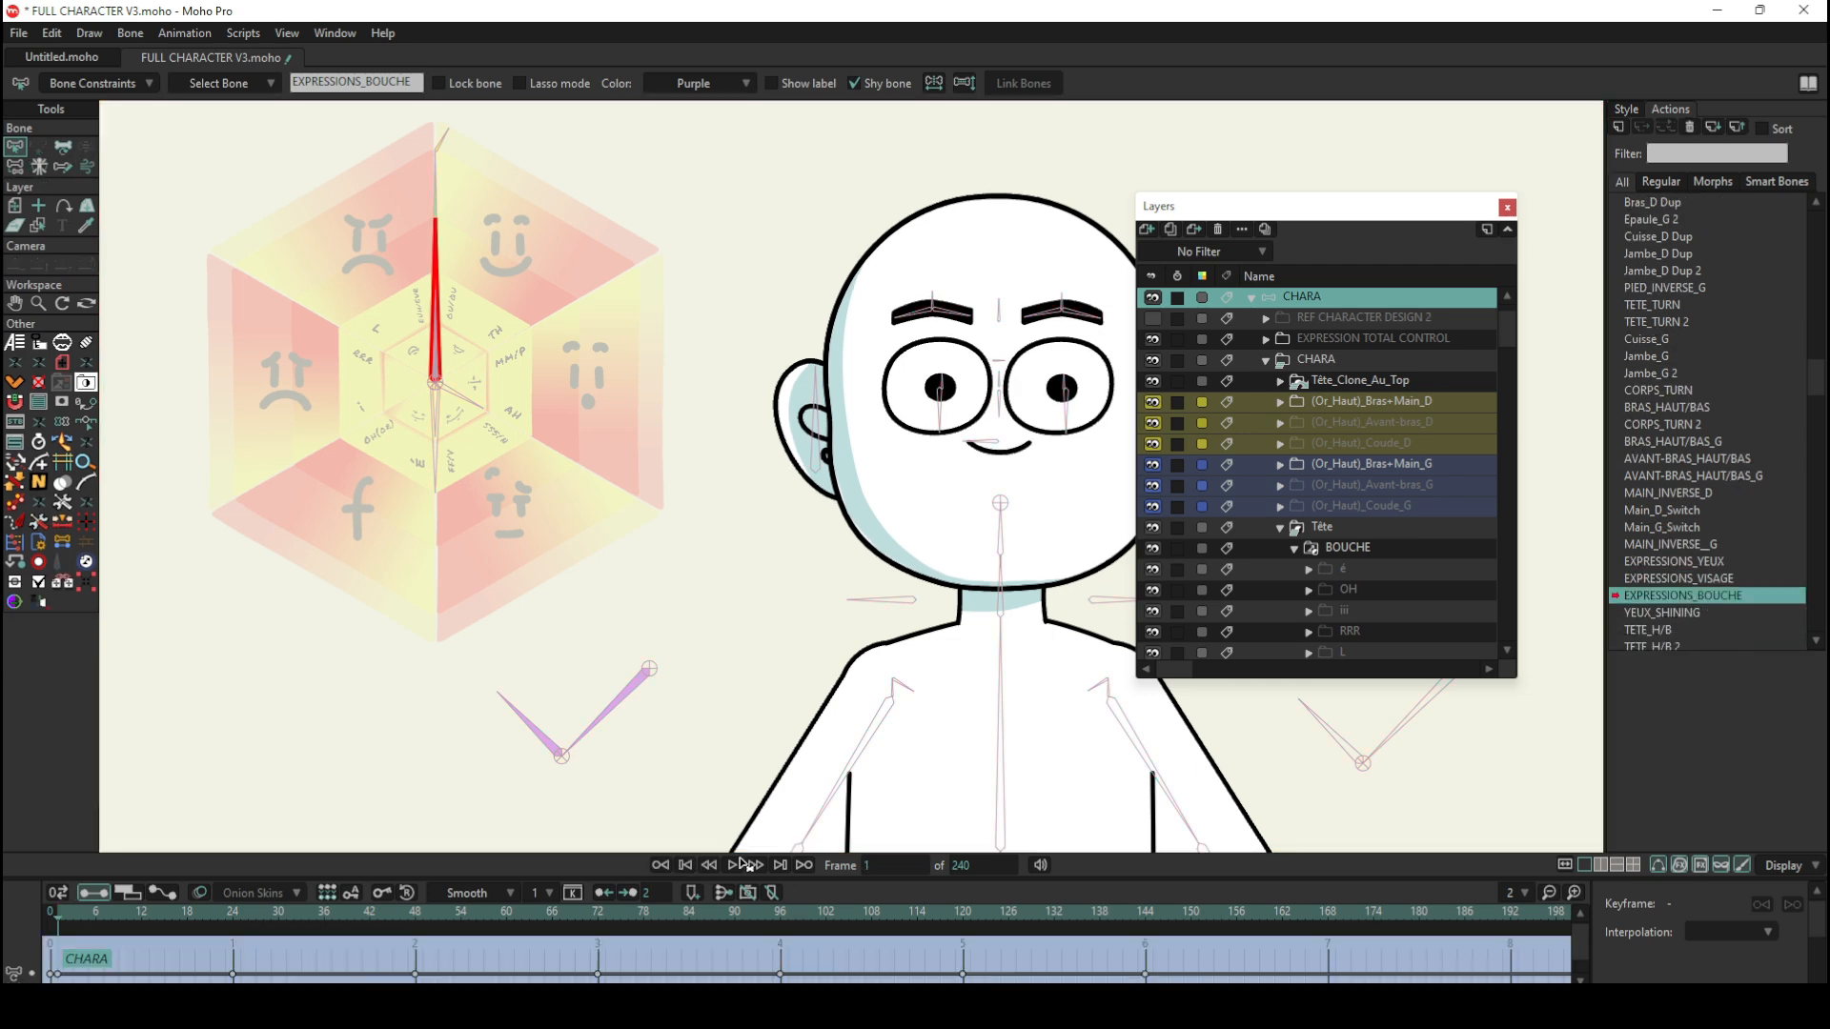
left_click_drag(105, 909, 55, 900)
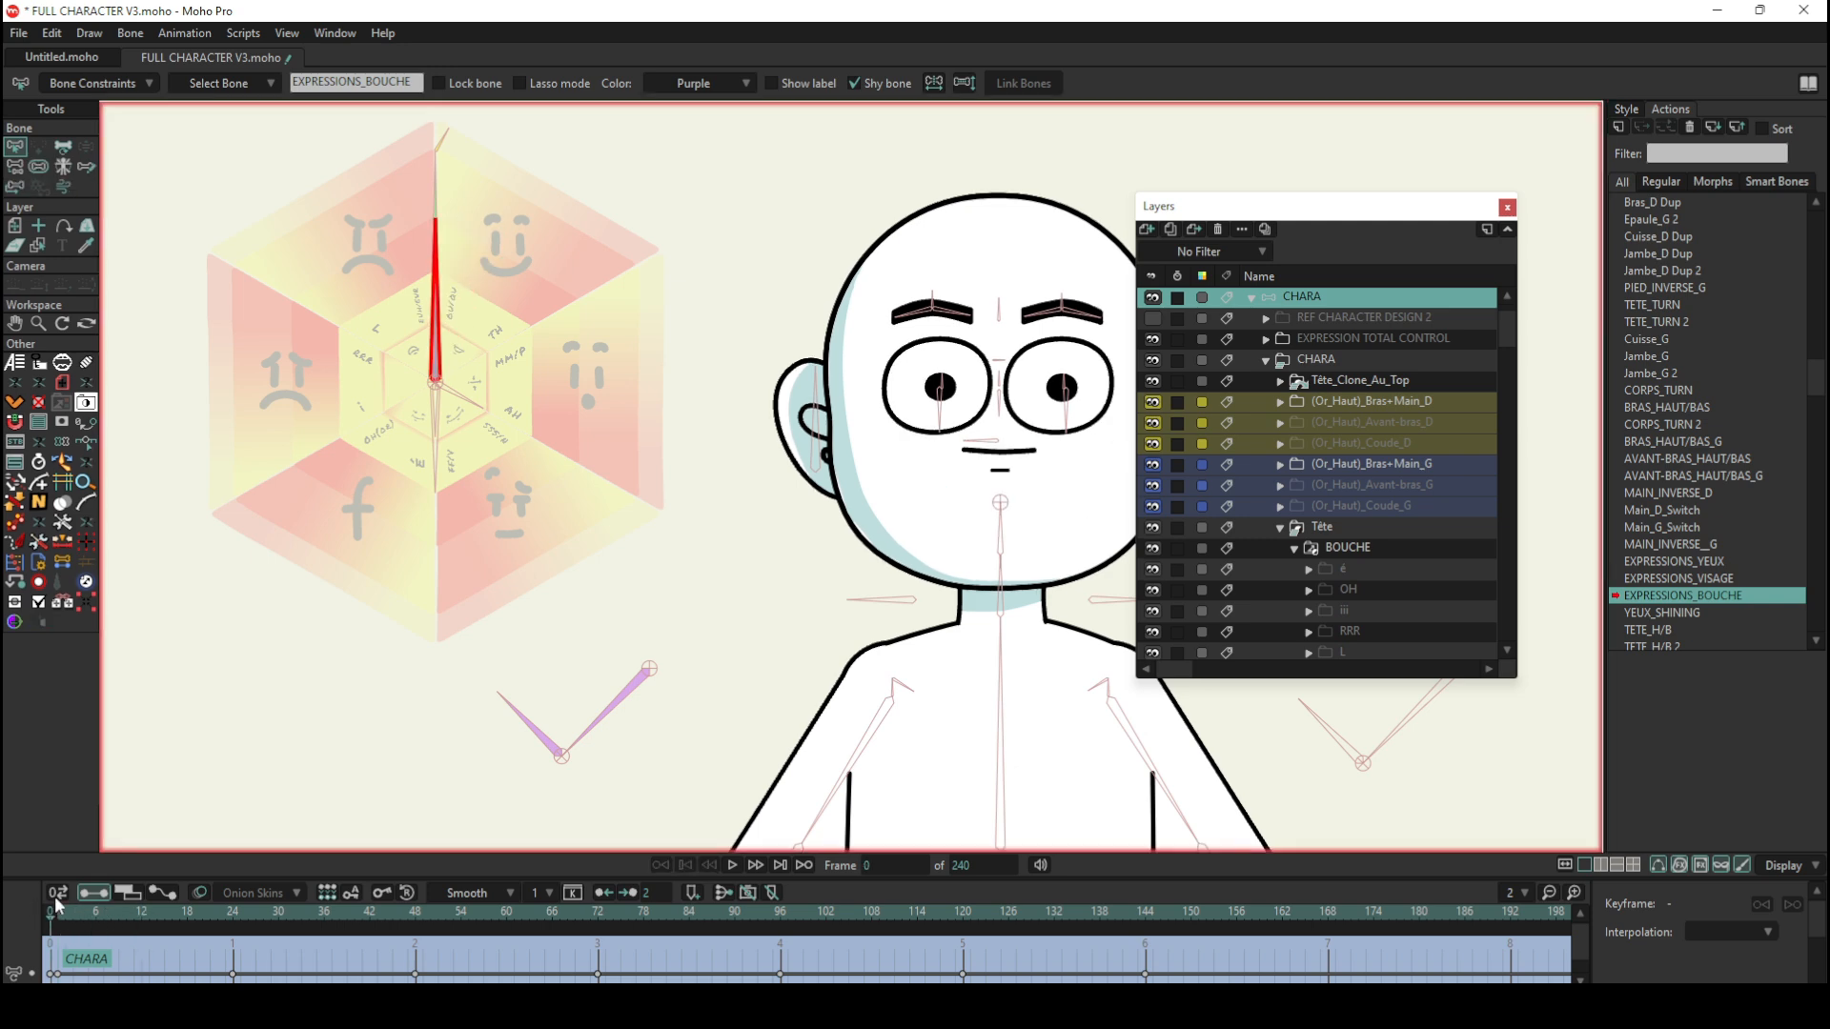
Step: Open CHARA's BOUCHE_ROND/LARGE action and scrub from frame 1 to frame 19 to preview the wheel's small control bone
scroll(1736, 626, "down", 4)
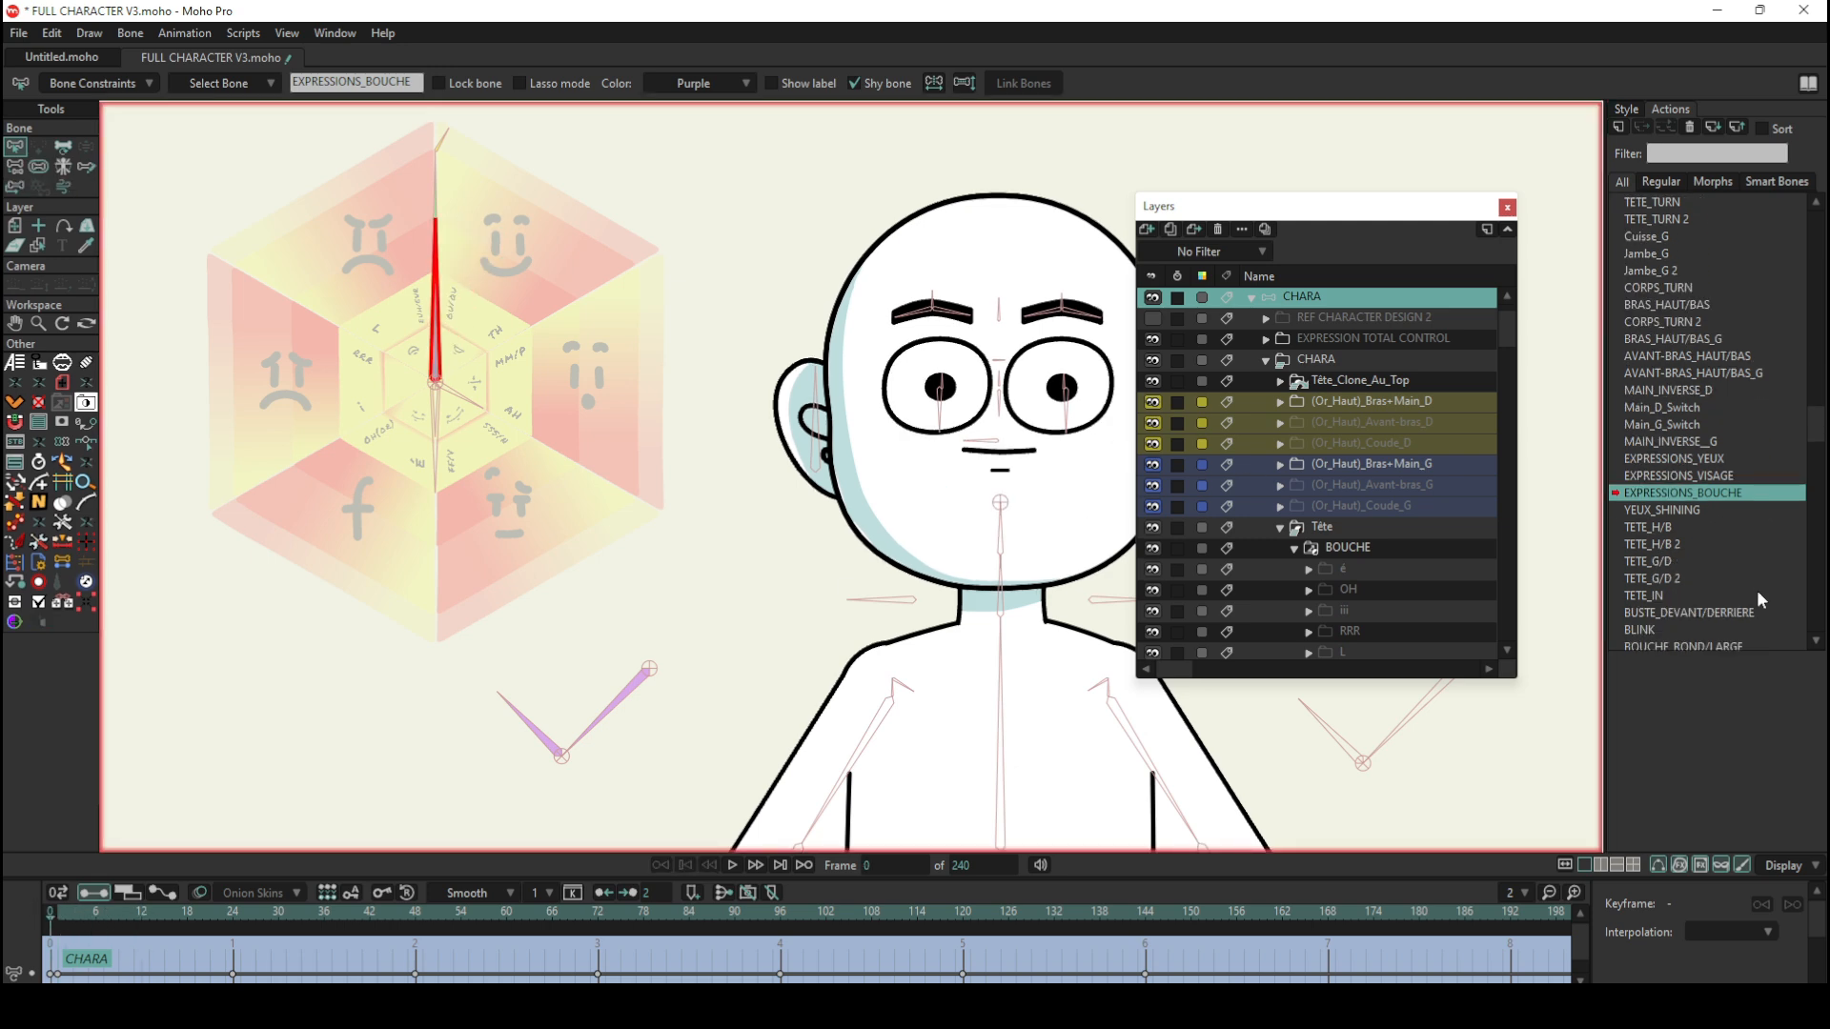
scroll(1758, 598, "down", 1)
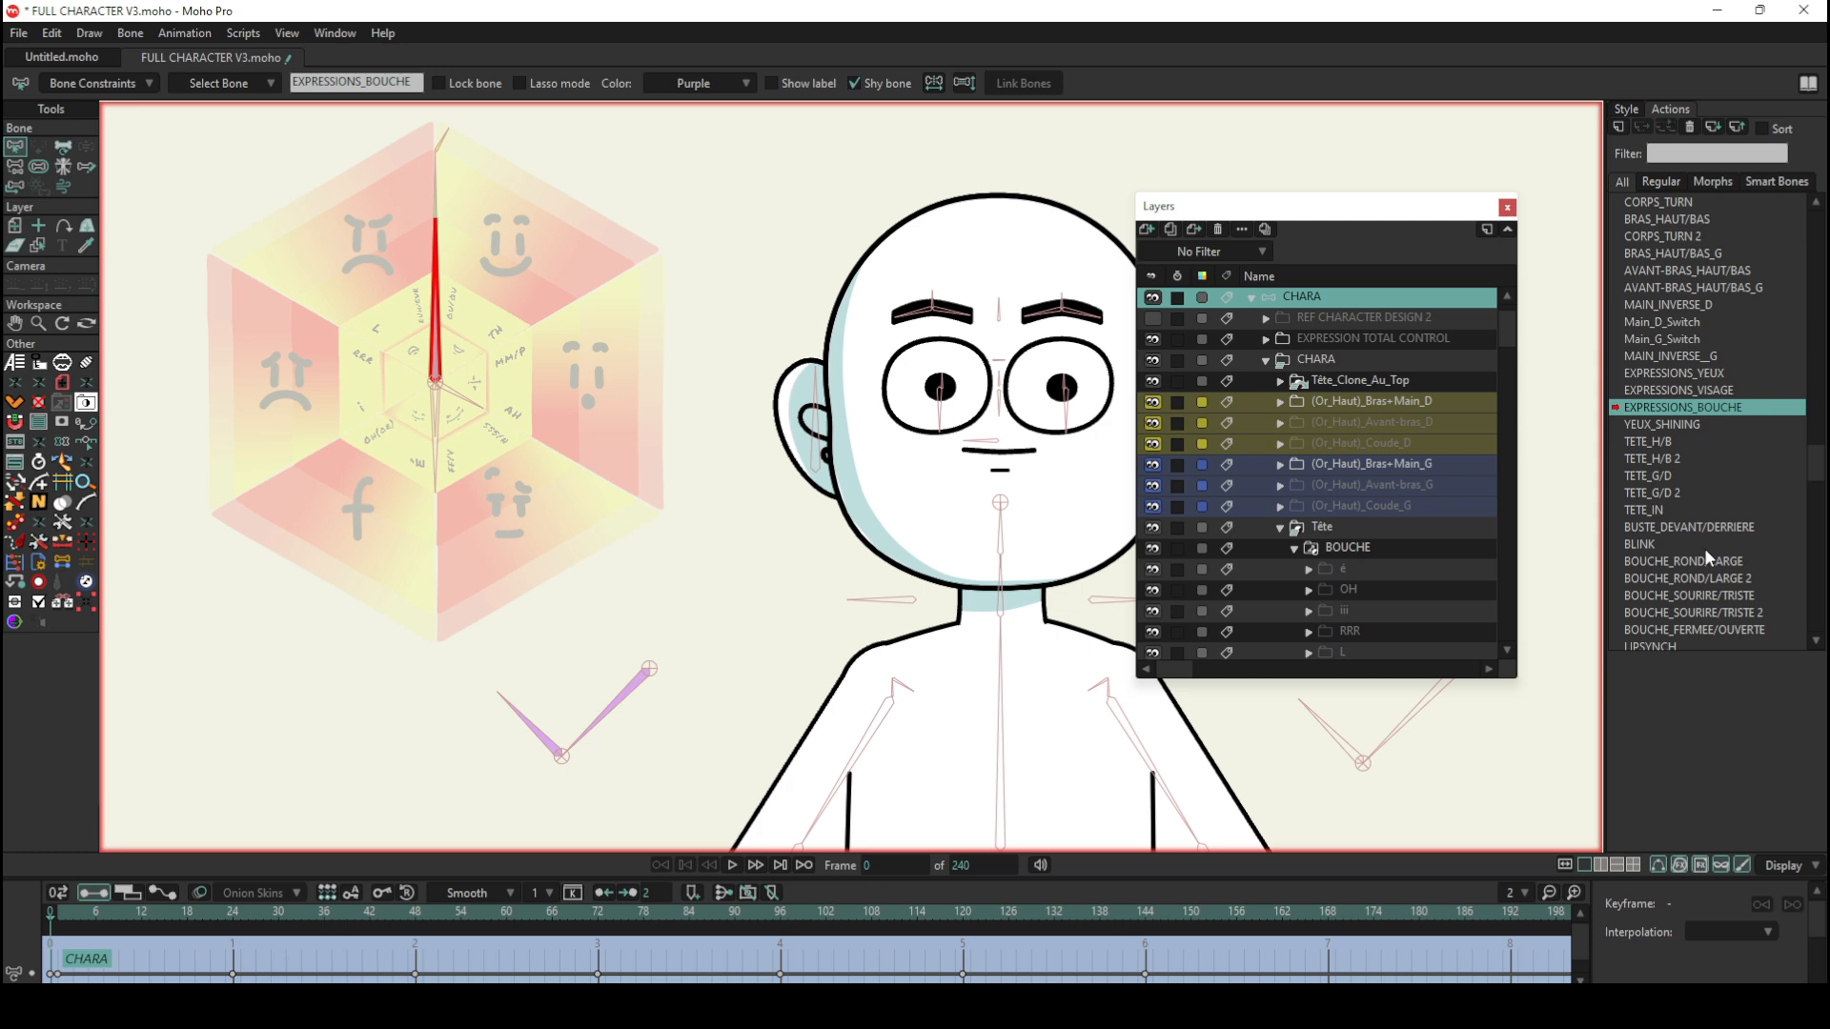
left_click(1725, 562)
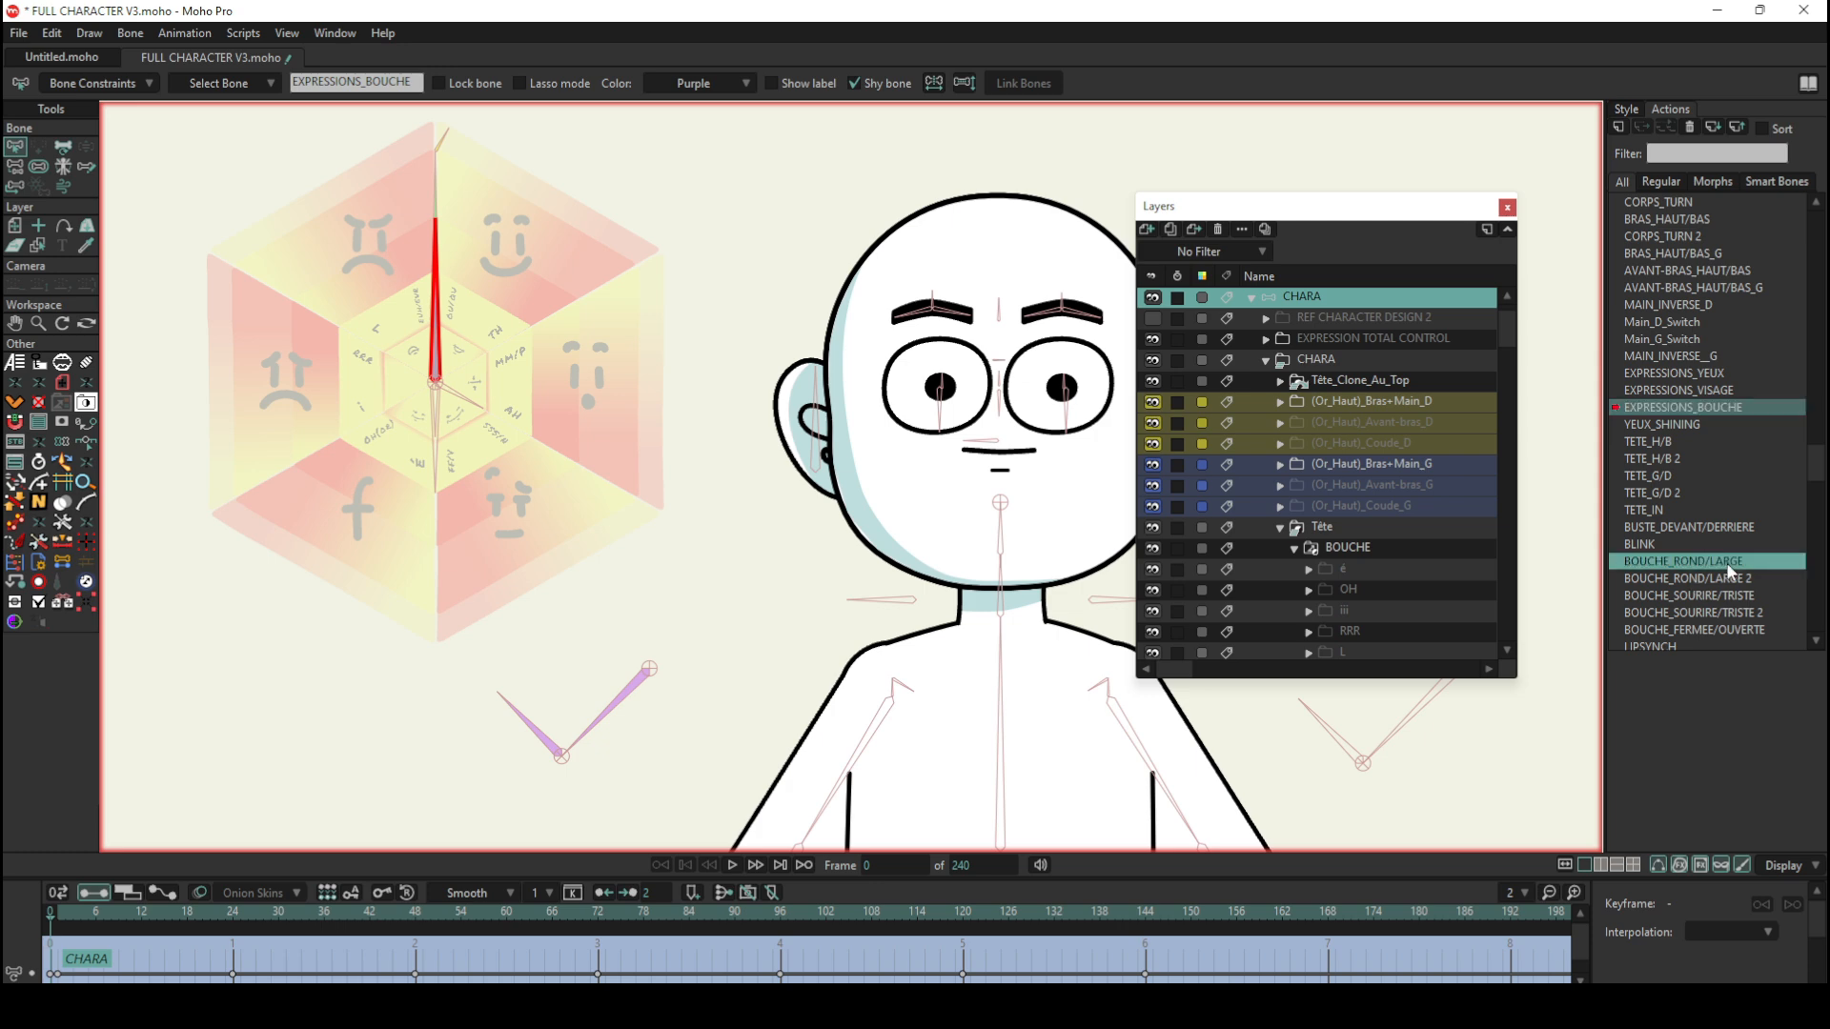
double_click(1725, 563)
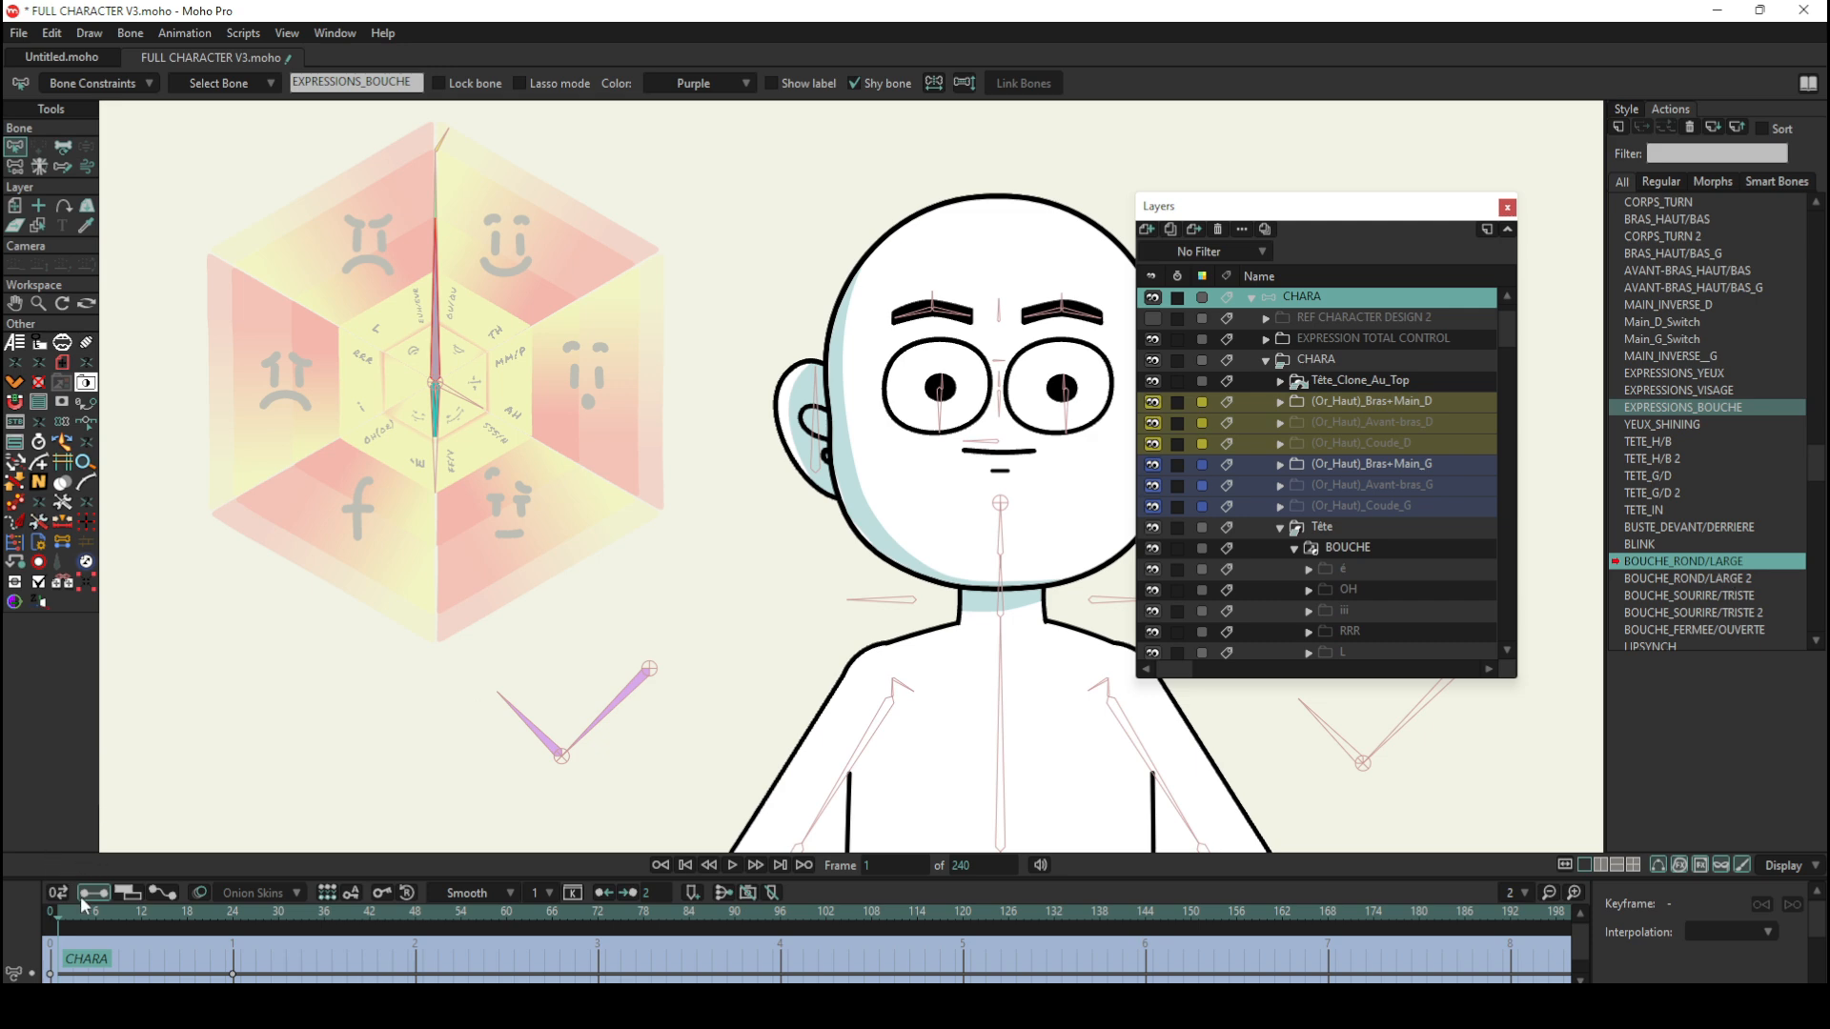
left_click_drag(84, 908, 158, 907)
scroll(415, 408, "up", 5)
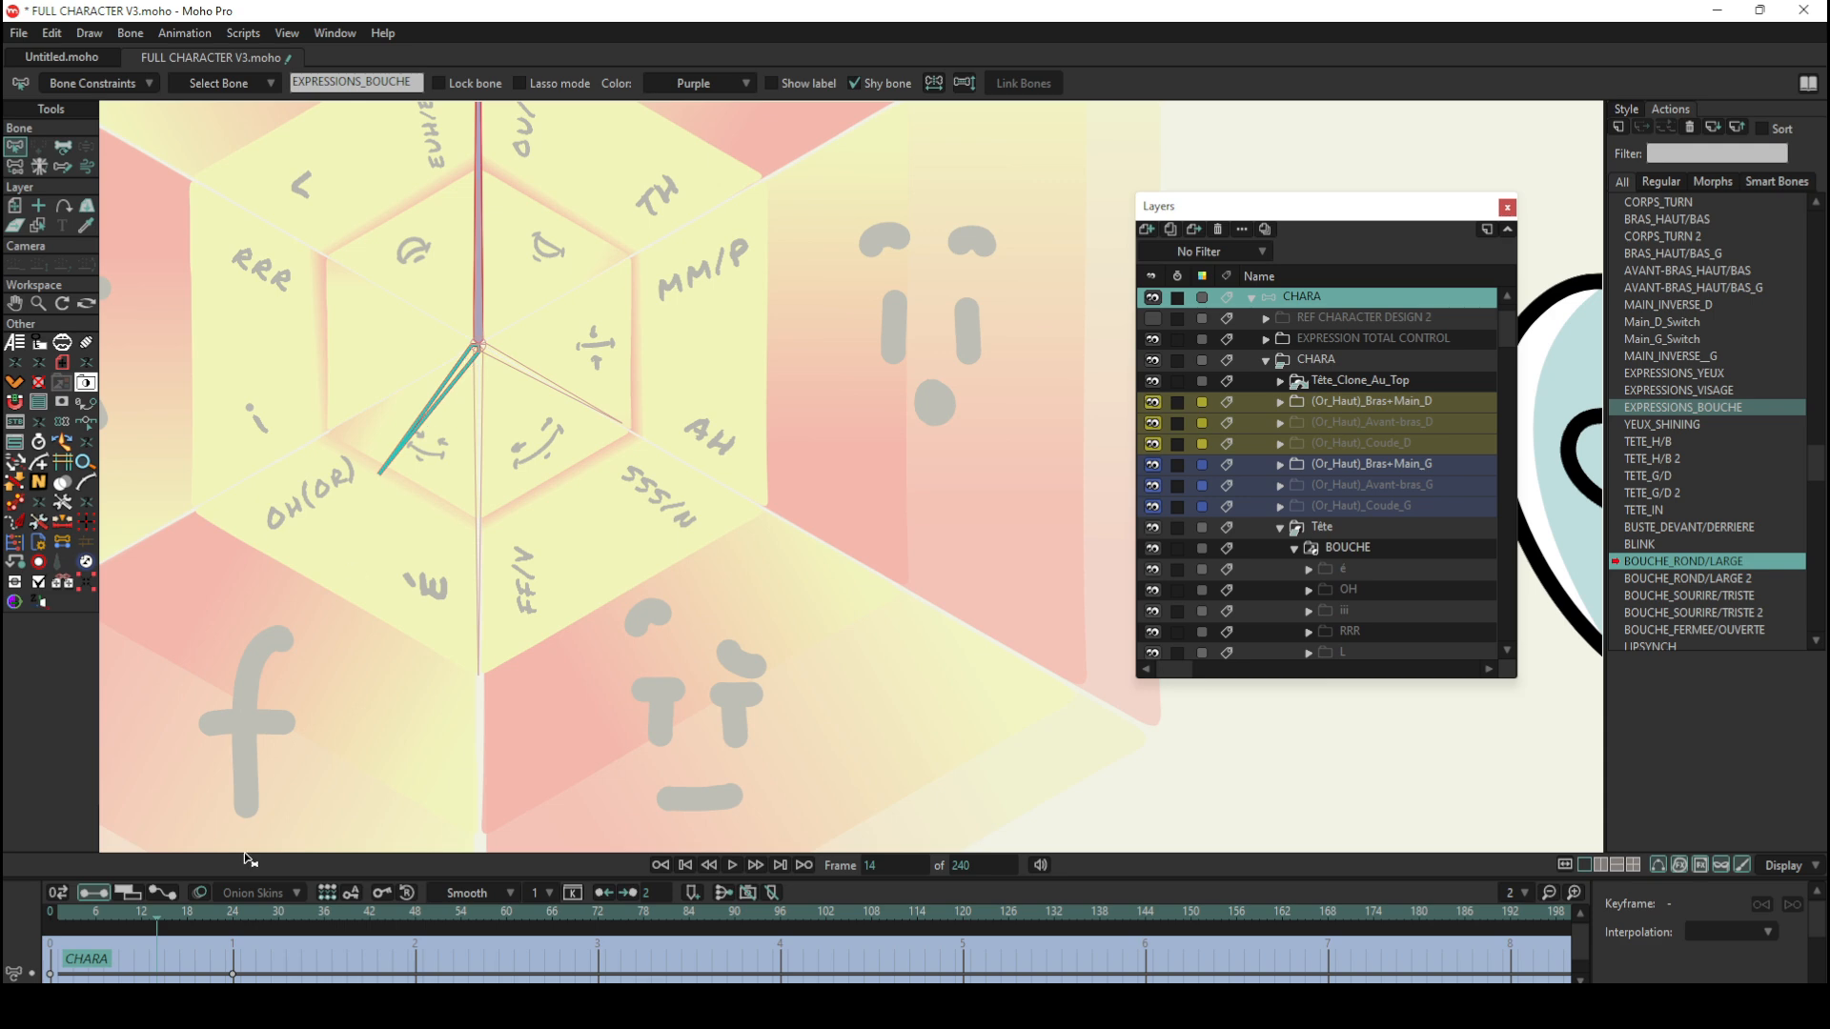
left_click(56, 917)
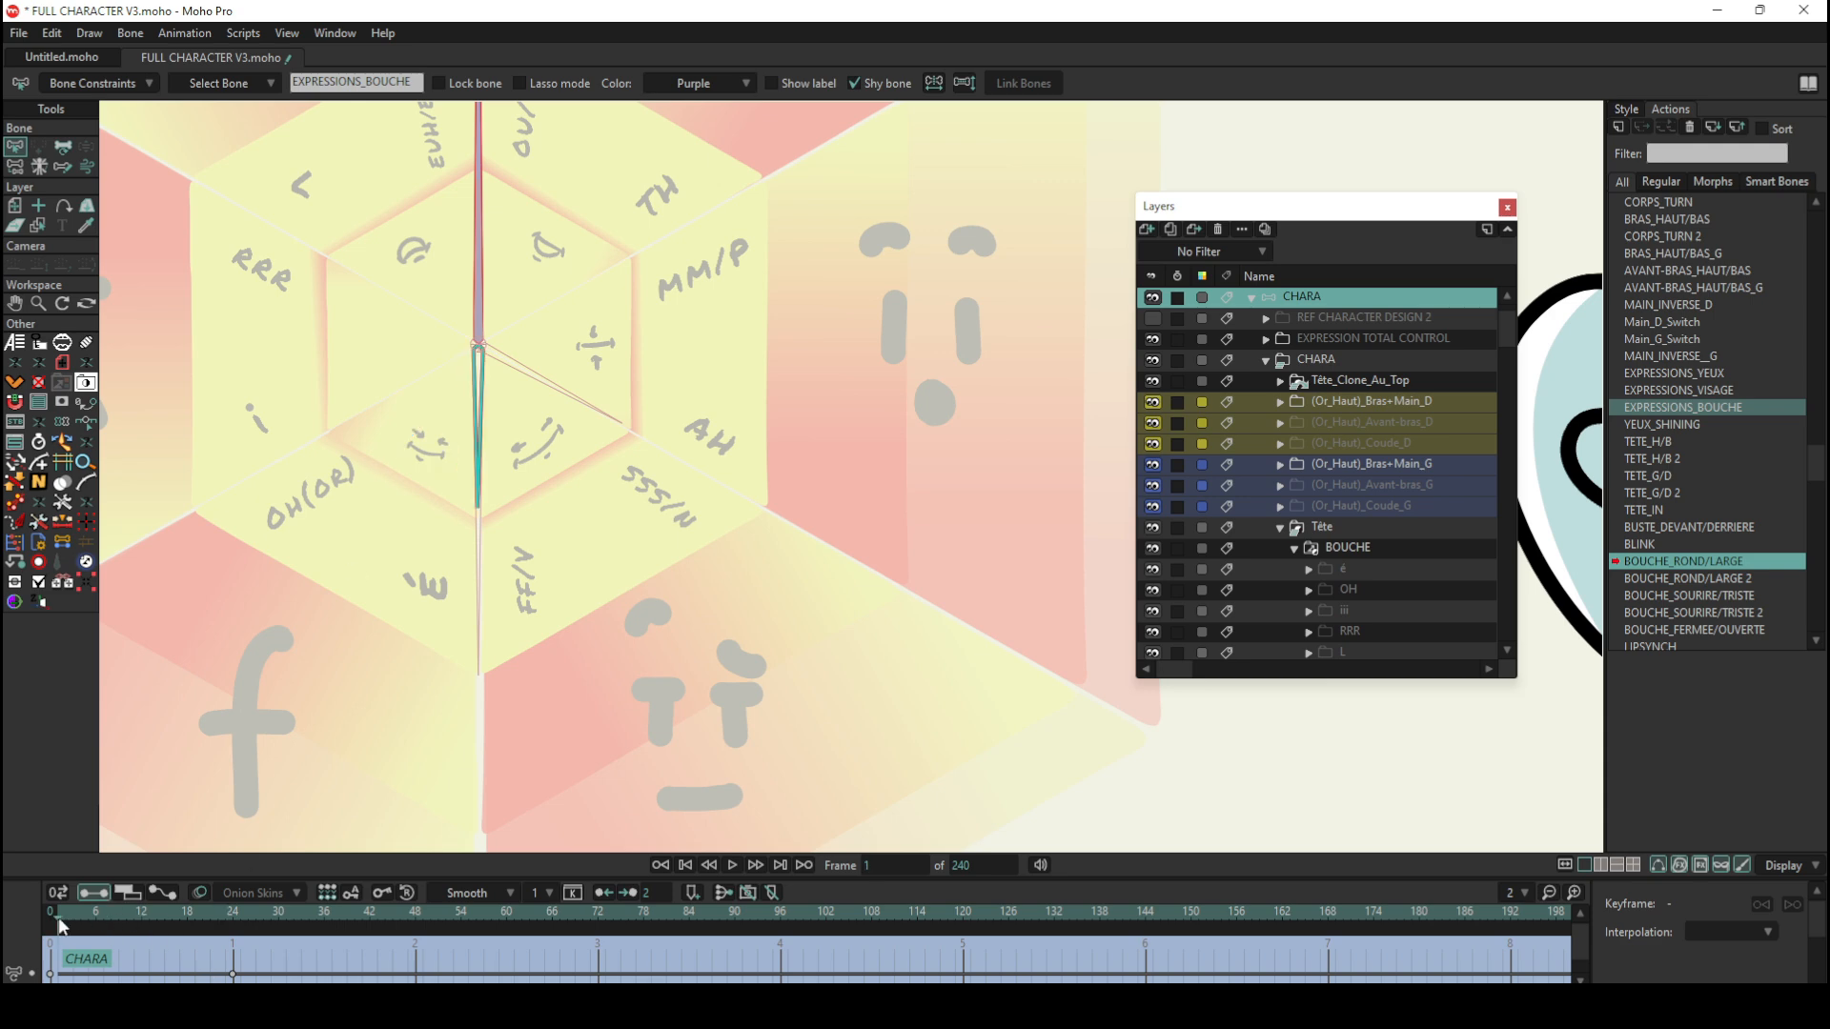
left_click_drag(59, 925, 195, 924)
Step: Check the mouth on the character's face at frames 19 and 12 of the action, and locate the NEUTRE mouth's layers
scroll(502, 575, "down", 8)
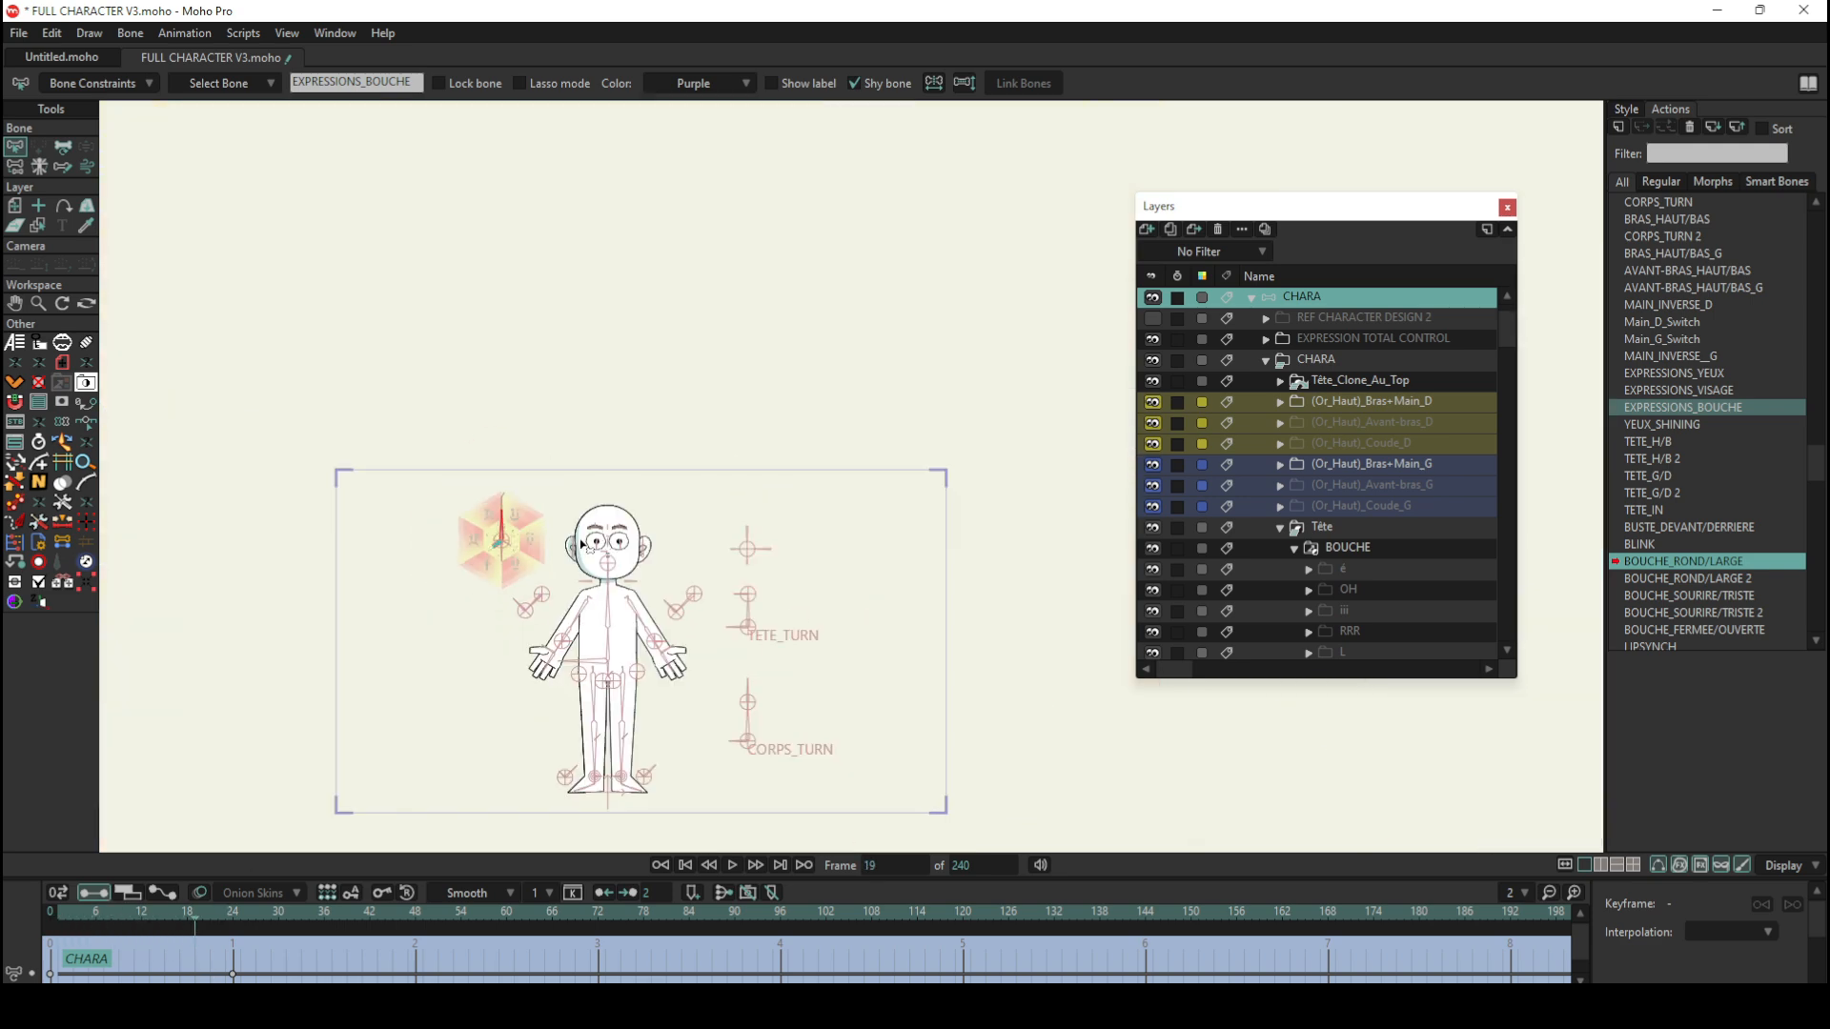
scroll(584, 545, "up", 5)
scroll(583, 546, "down", 4)
scroll(1048, 593, "up", 6)
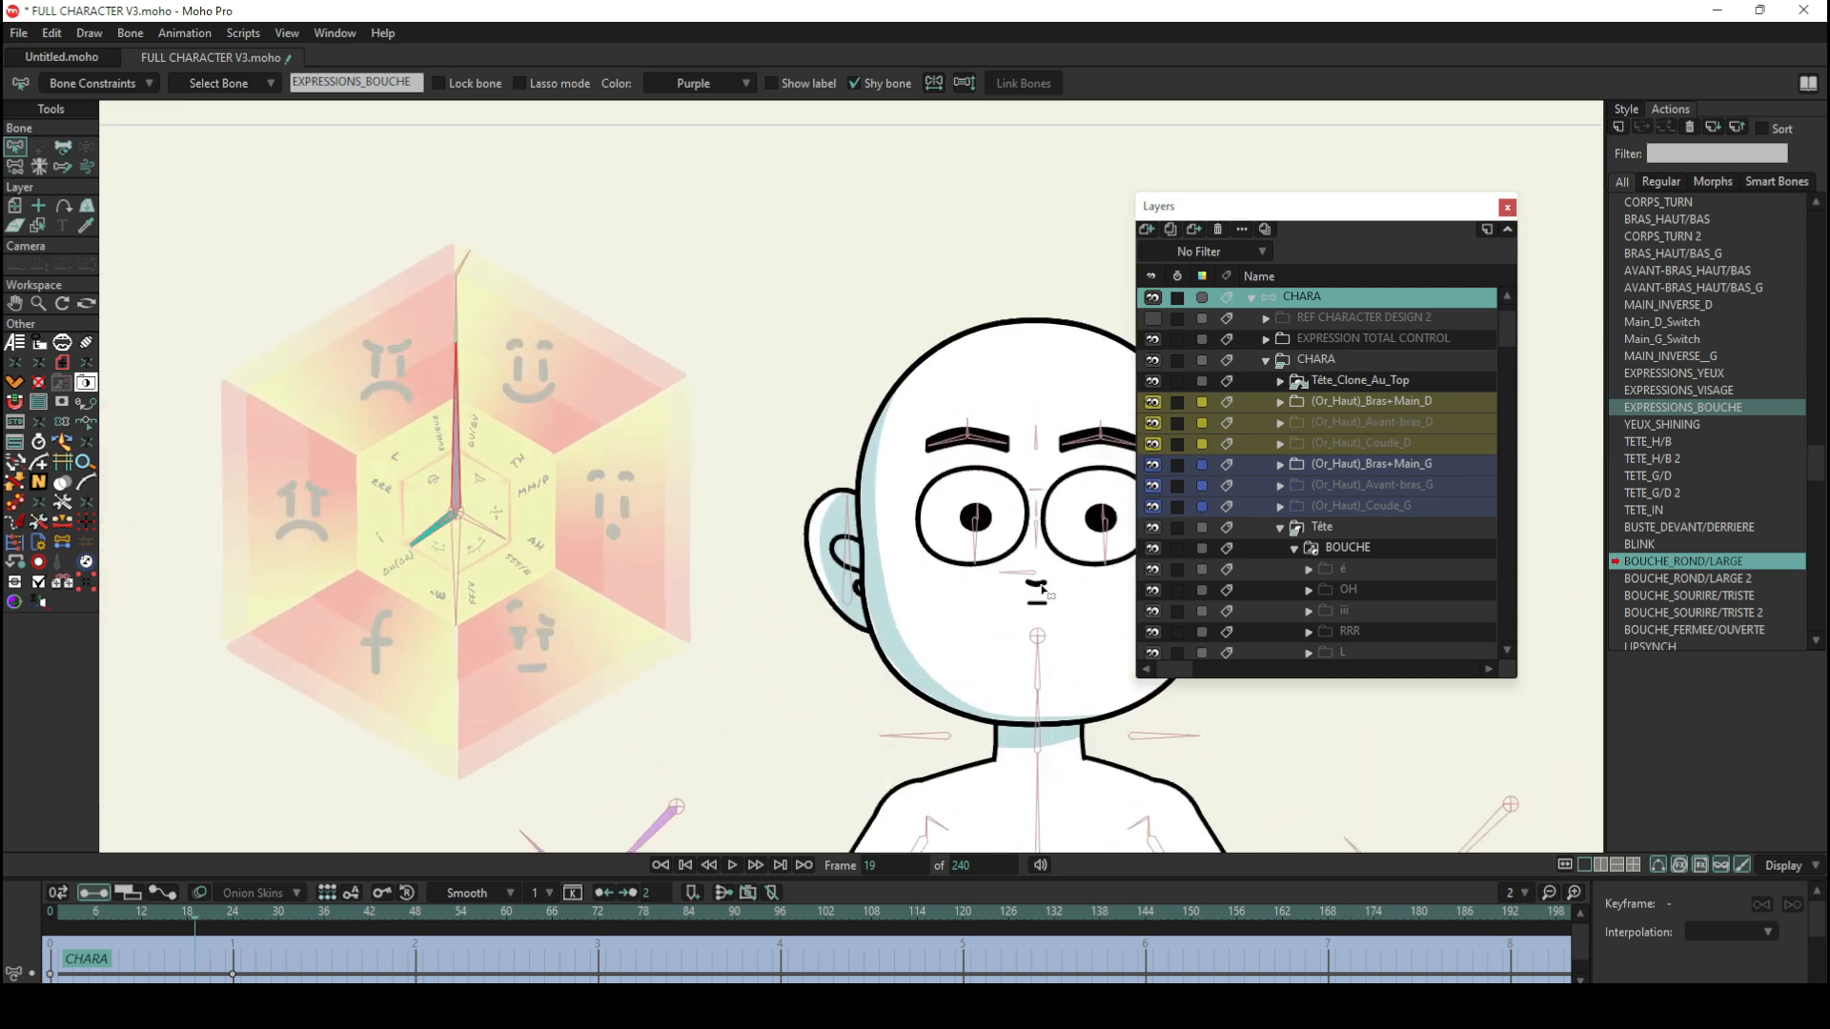
mouse_move(148, 917)
left_mouse_down()
mouse_move(101, 919)
mouse_move(141, 921)
left_mouse_up()
scroll(1278, 538, "down", 10)
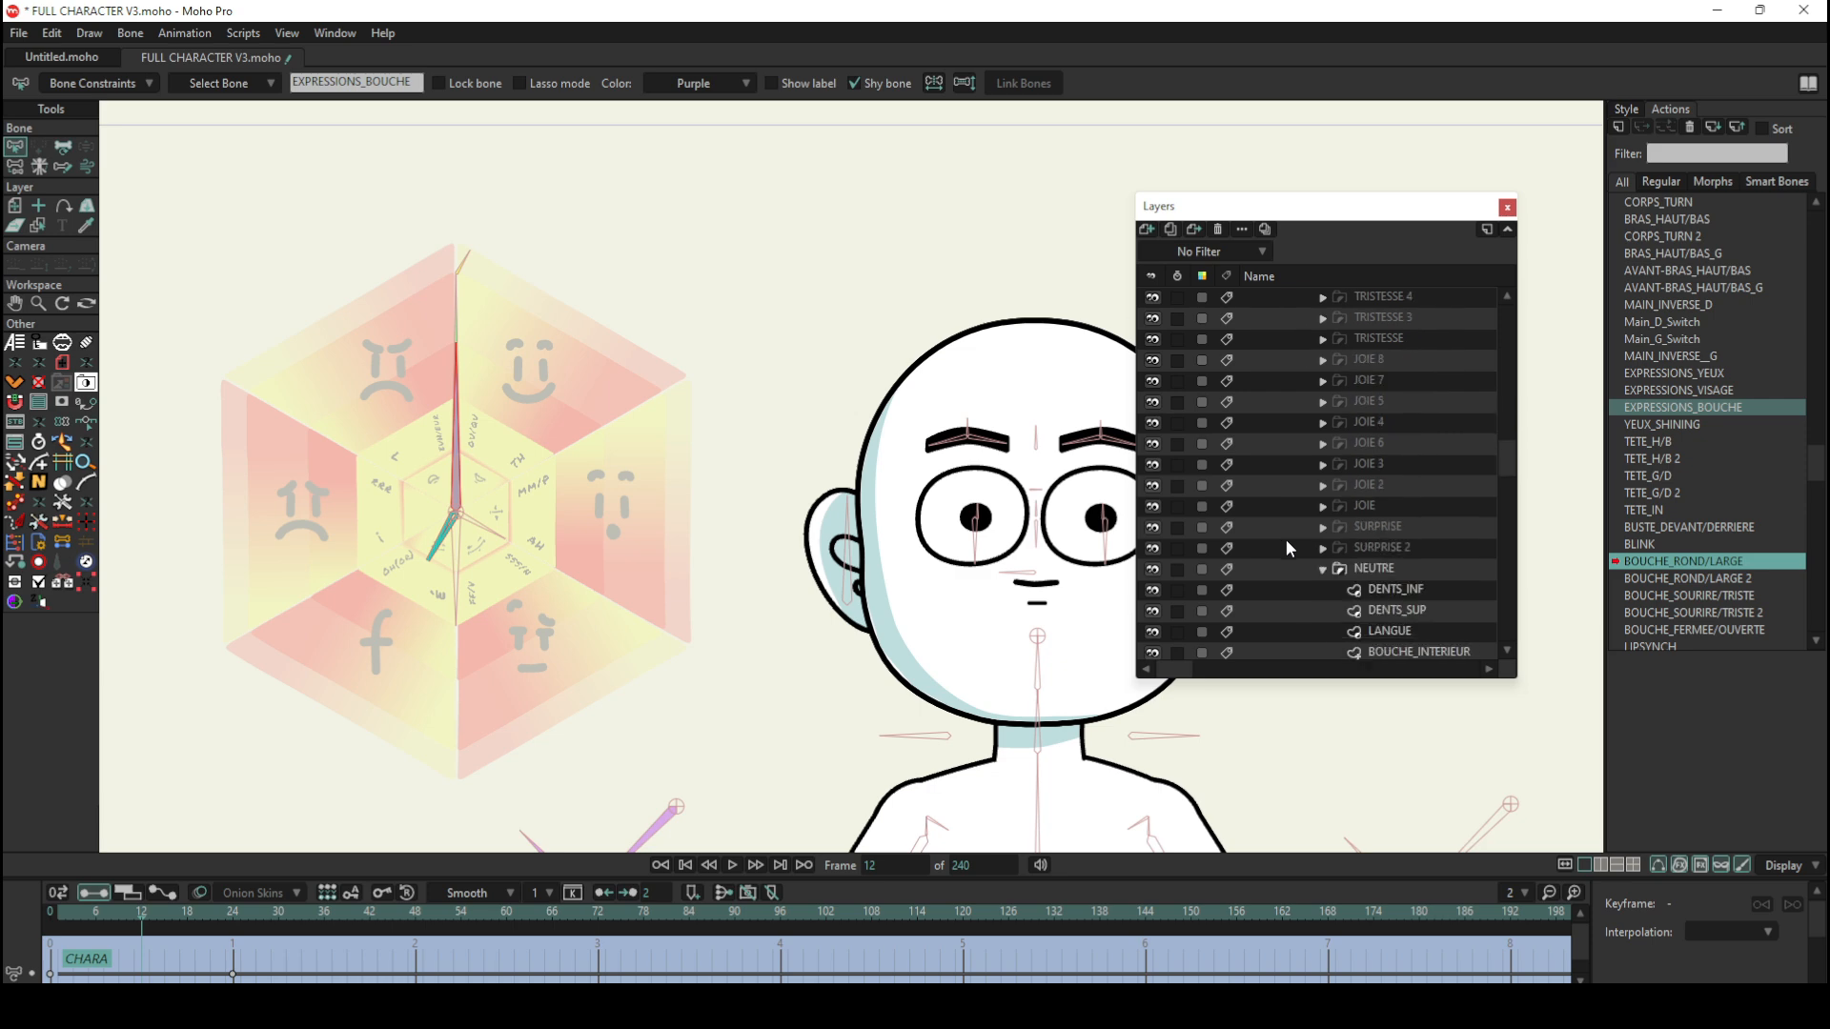
scroll(1382, 535, "down", 2)
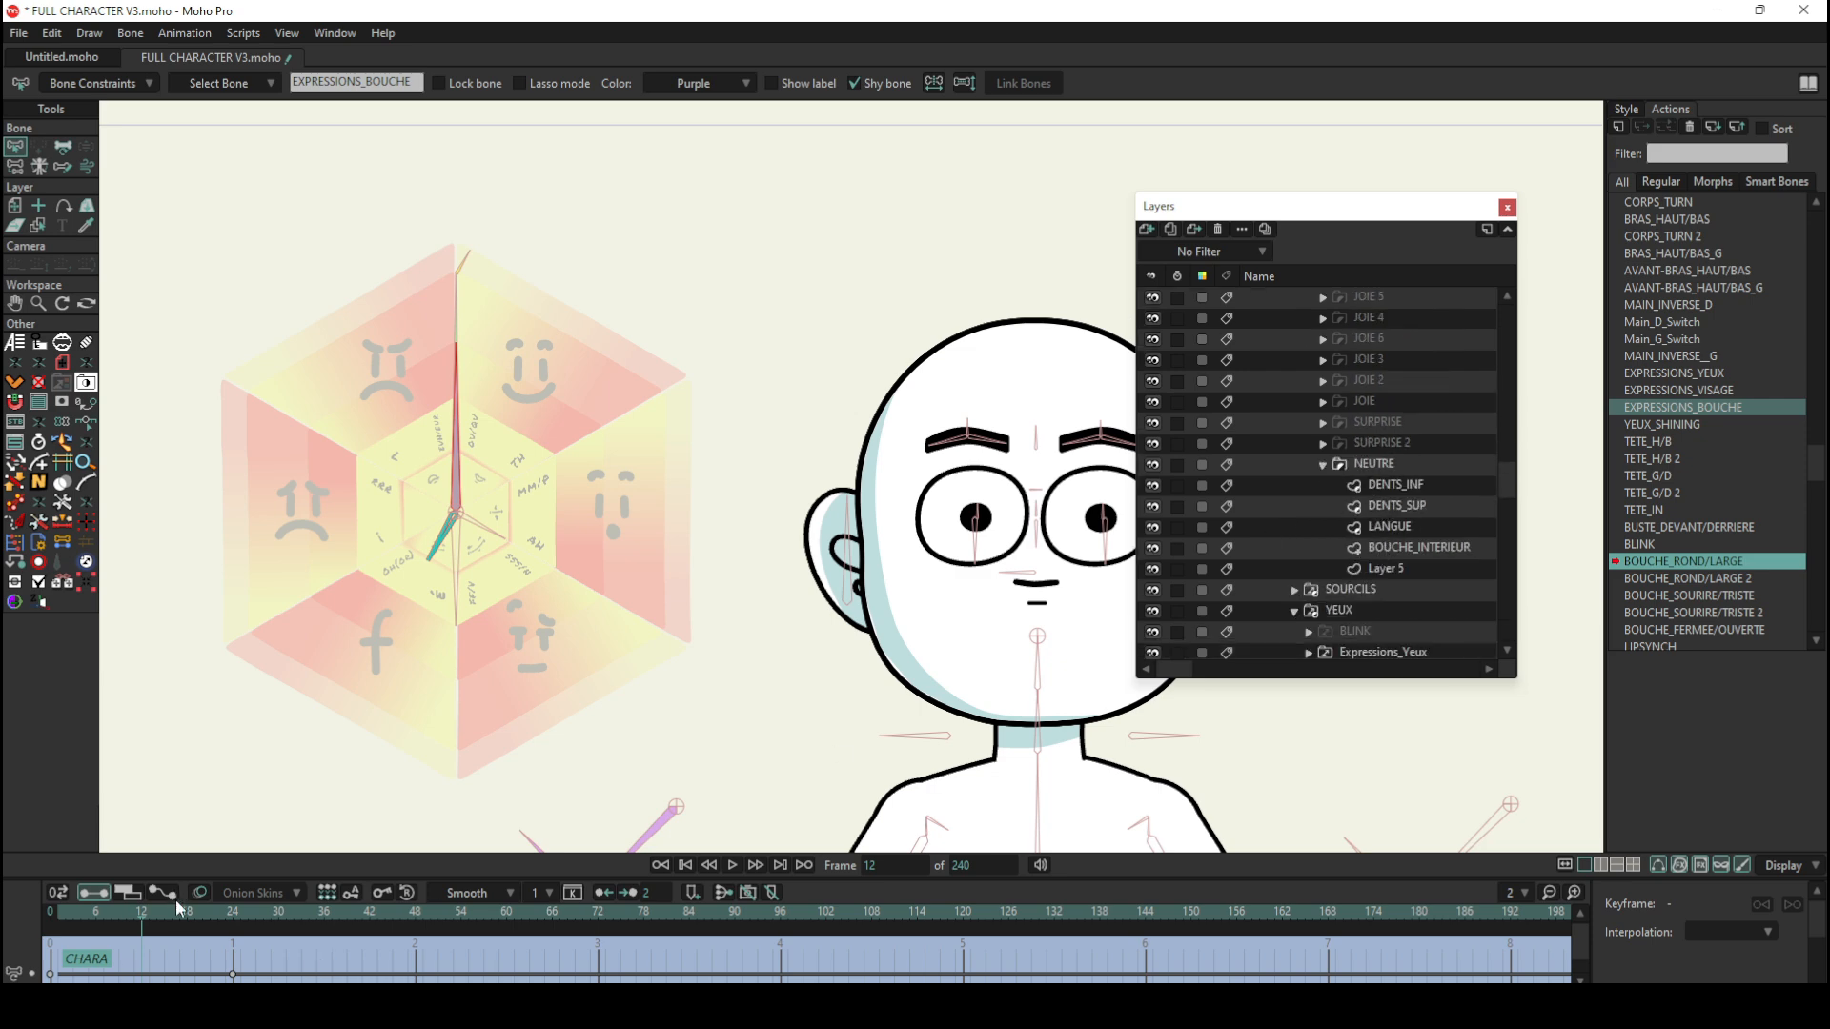
Step: Open CHARA's BOUCHE_SOURIRE/TRISTE action, scrub from frame 1 to frame 12 and examine the mouth's shape on the face
left_click_drag(176, 900, 87, 921)
left_click(1707, 598)
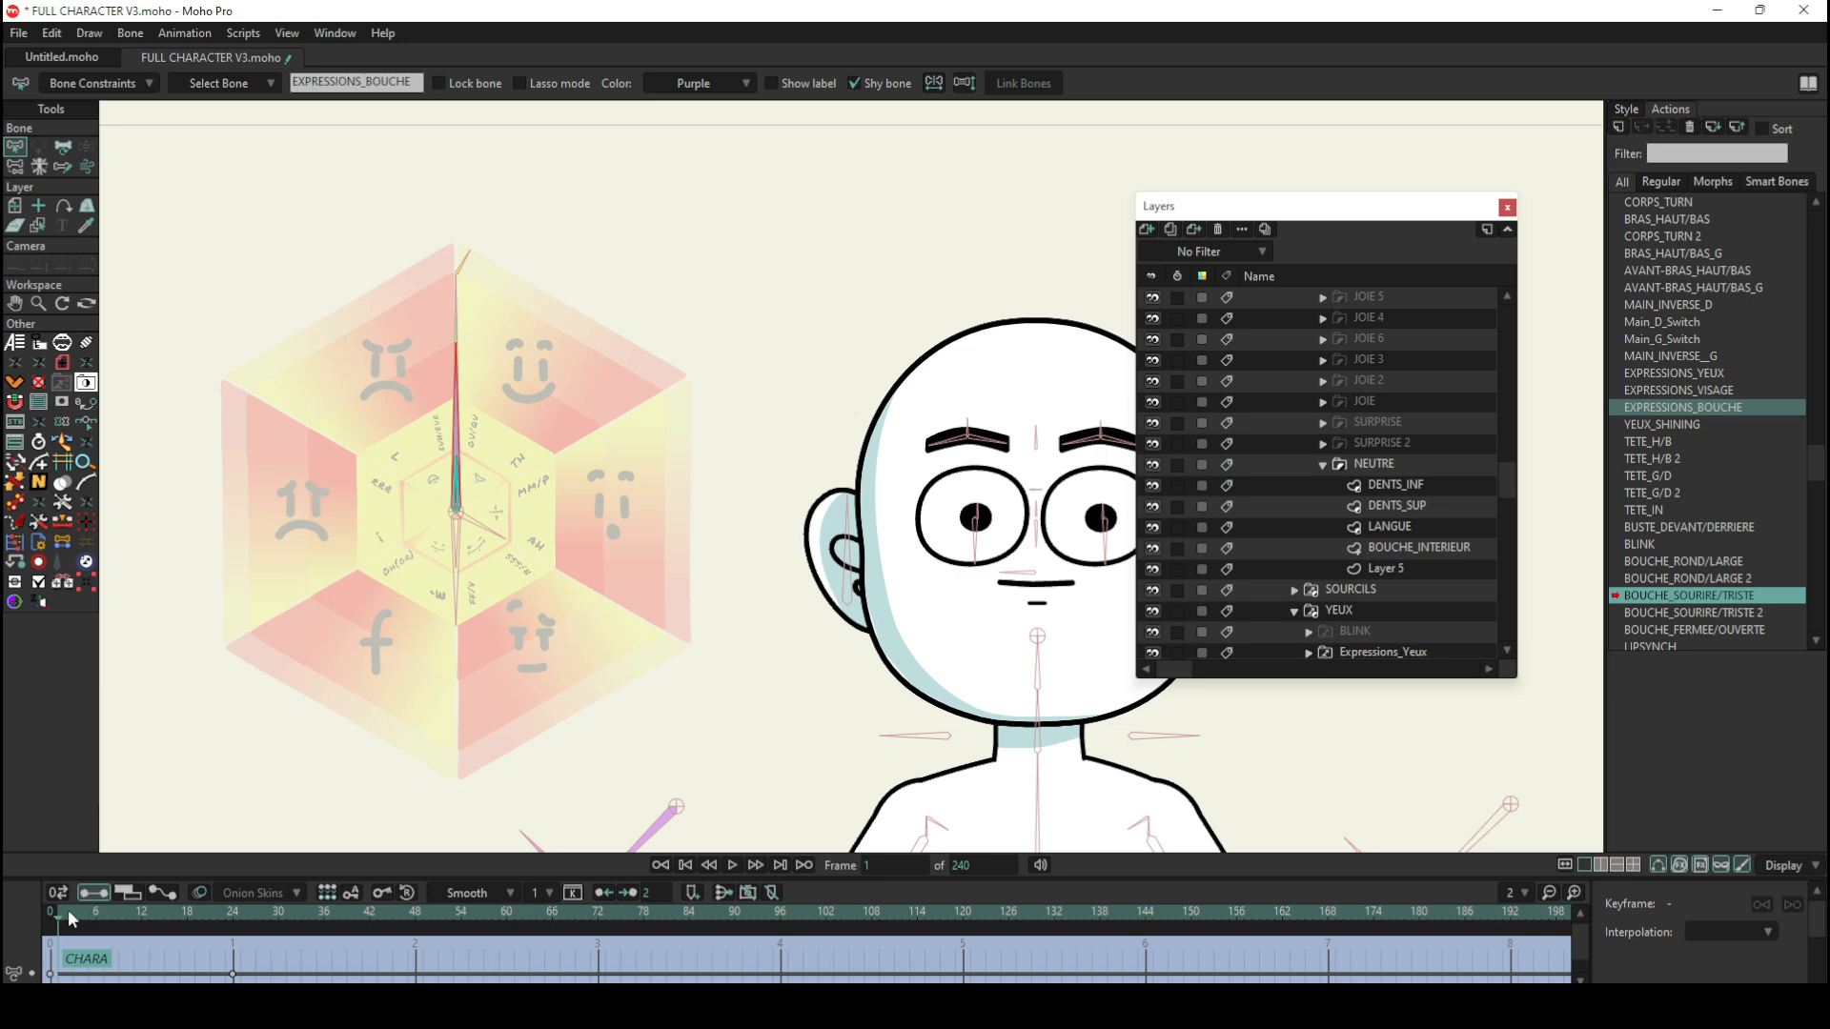
left_click_drag(67, 909, 137, 910)
left_click(139, 910)
scroll(1092, 623, "up", 5)
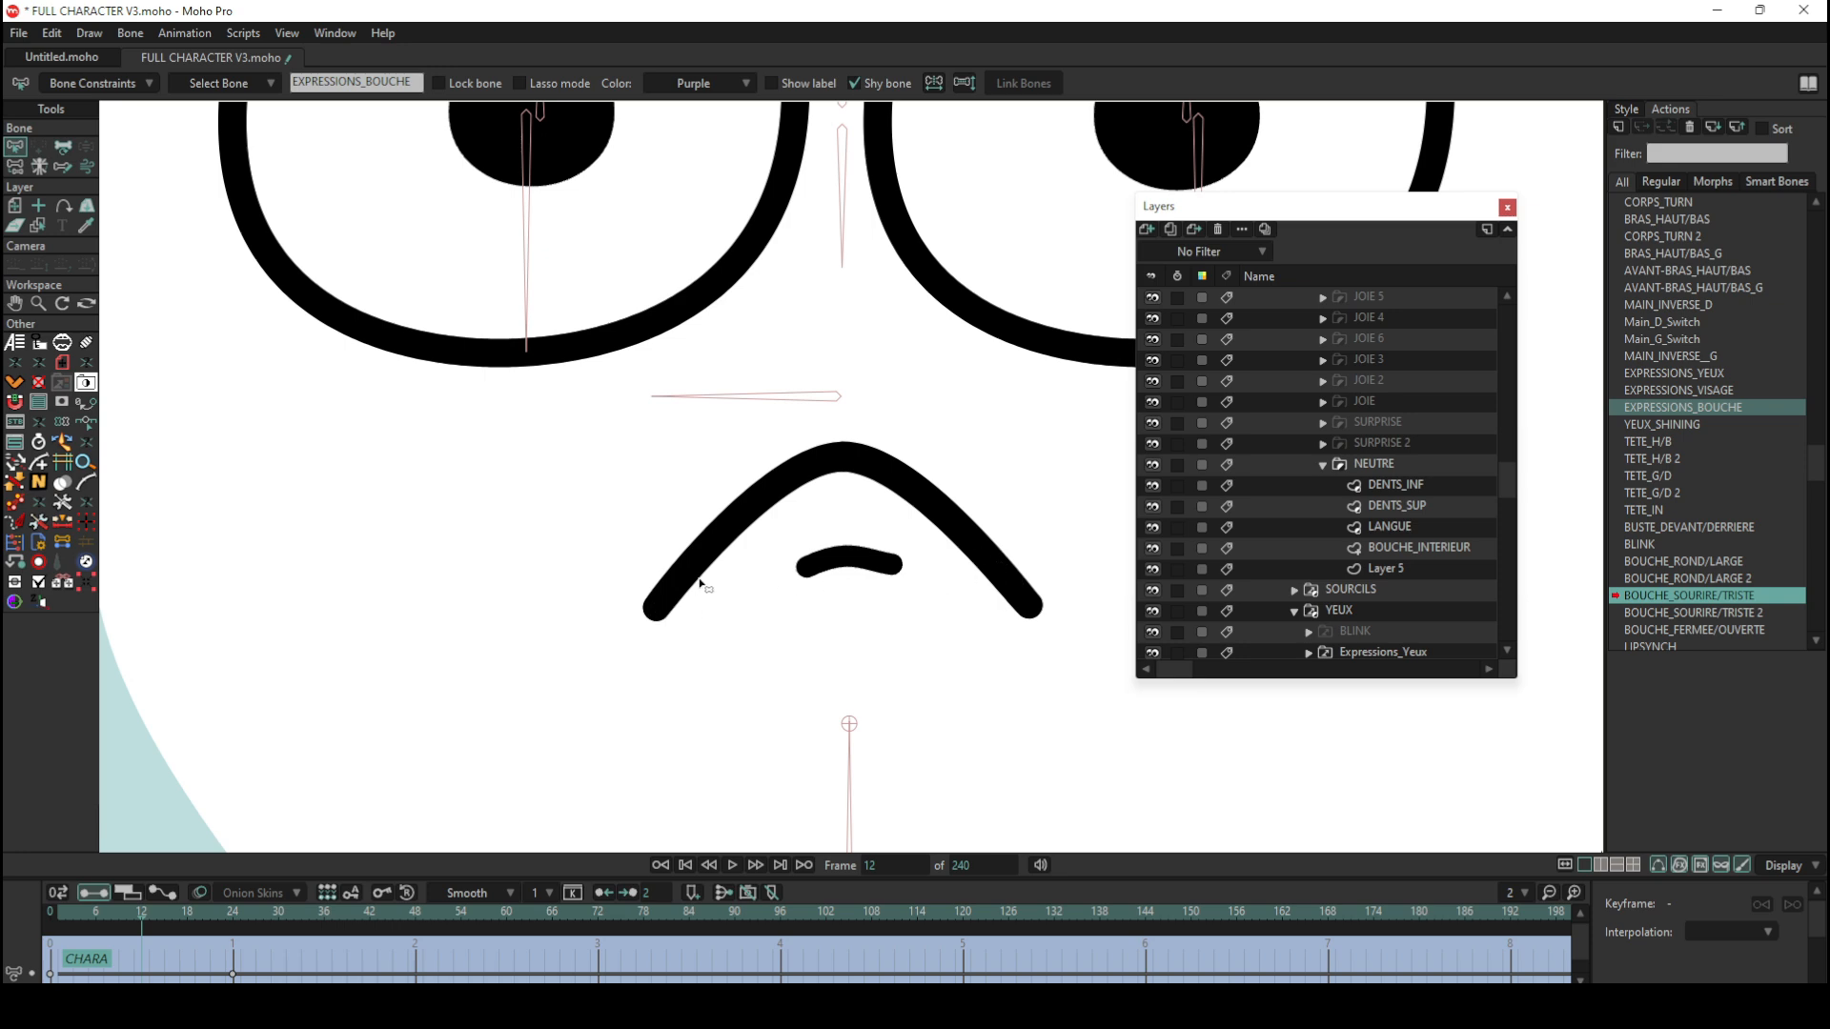
scroll(710, 571, "down", 5)
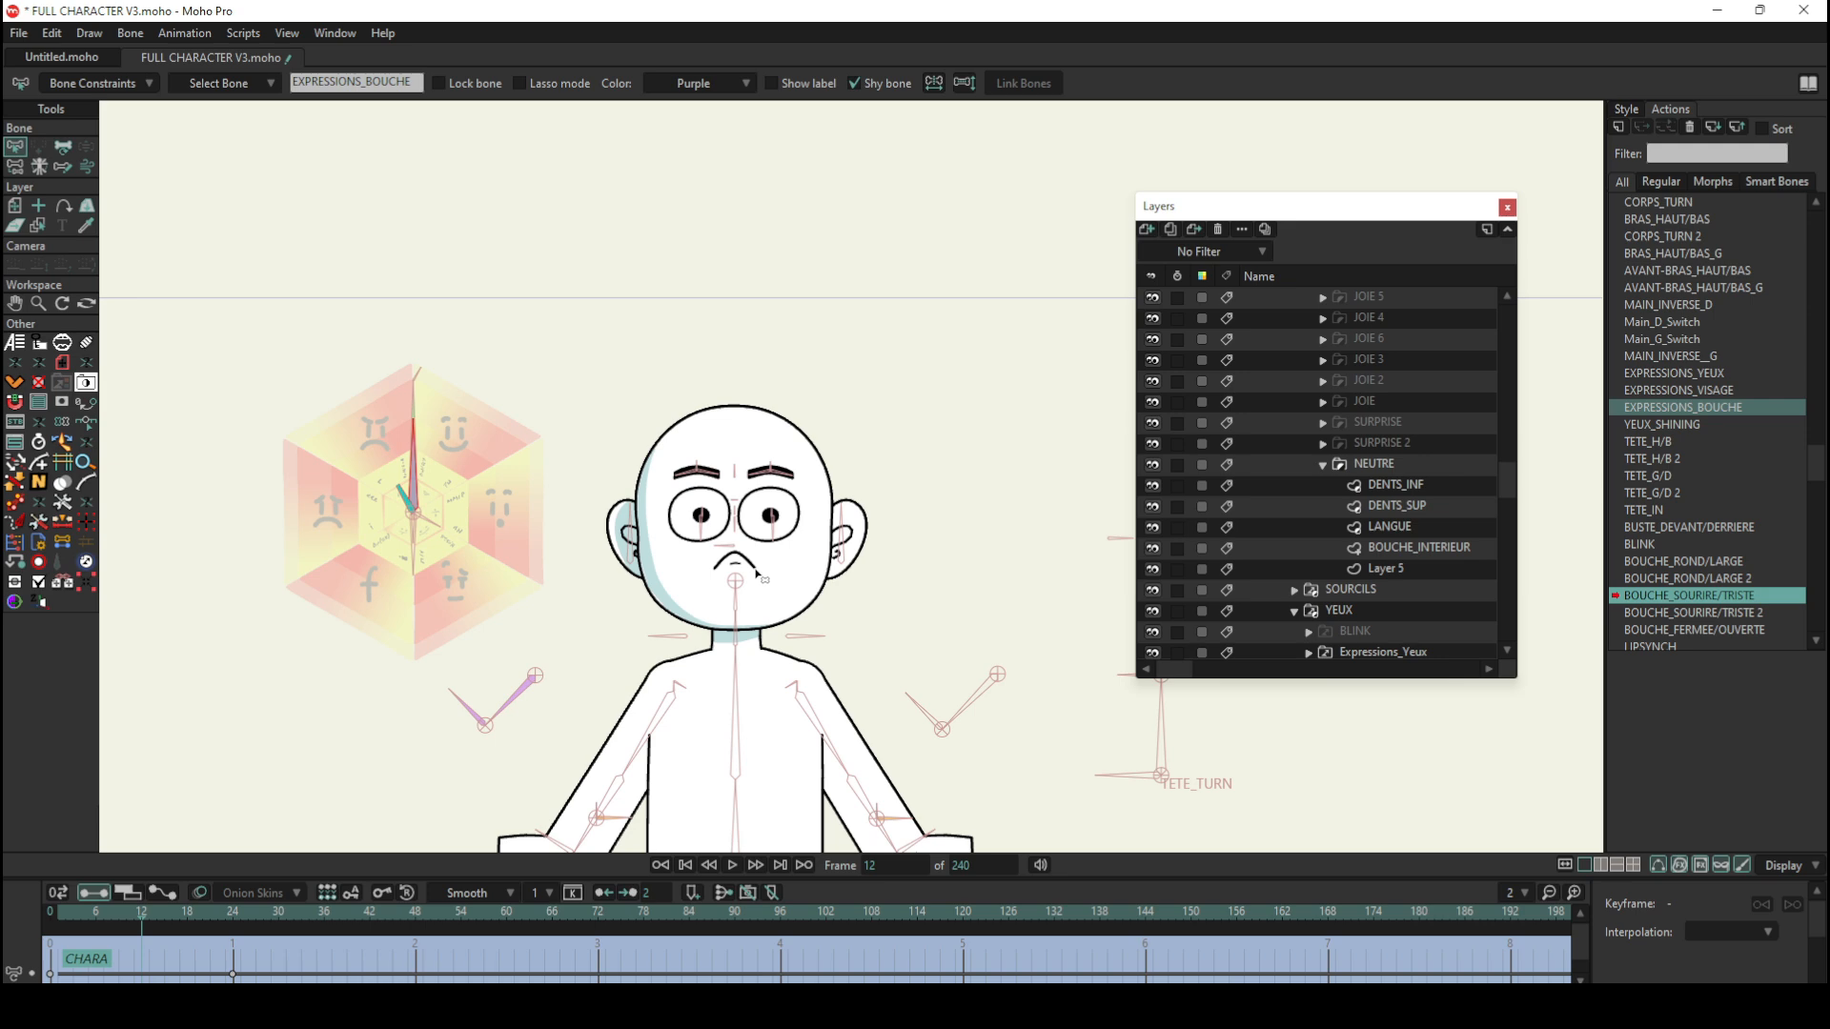
scroll(760, 574, "up", 12)
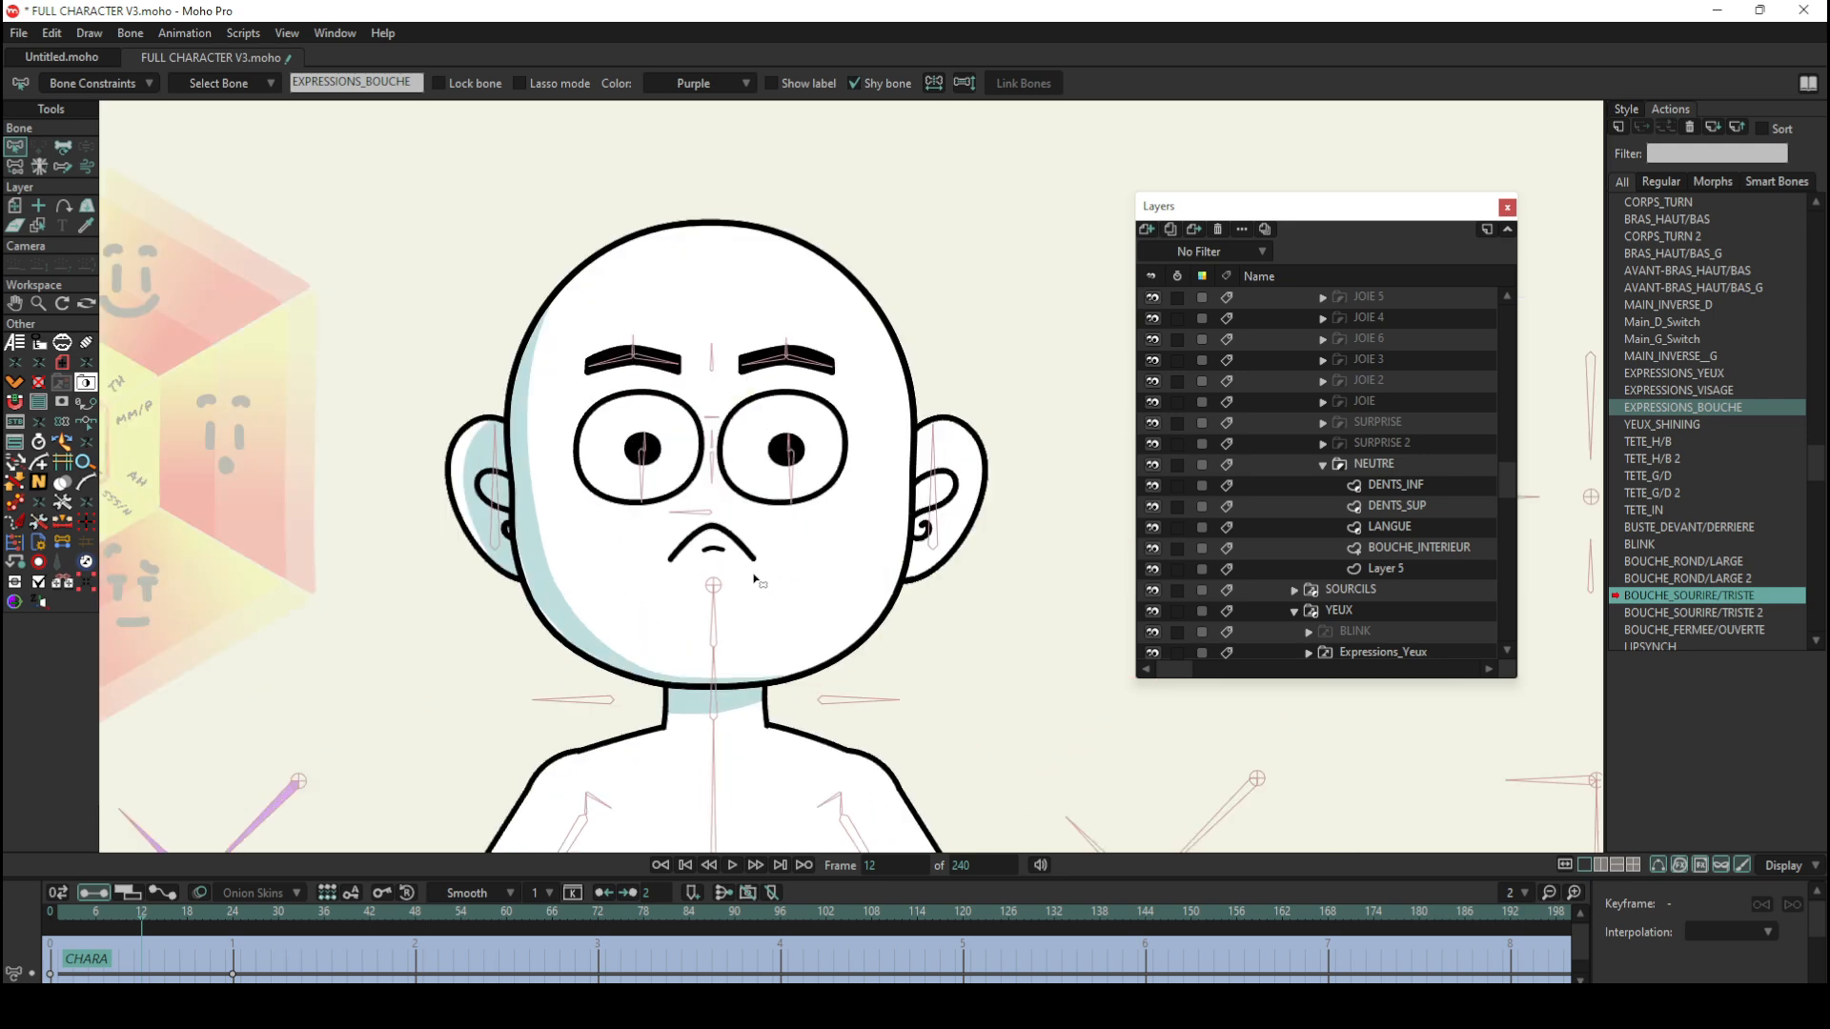
Step: Locate the mouth's layers in the NEUTRE mouth group and select its BOUCHE_INTERIEUR layer
right_click(776, 550, "alt")
right_click(823, 600, "alt")
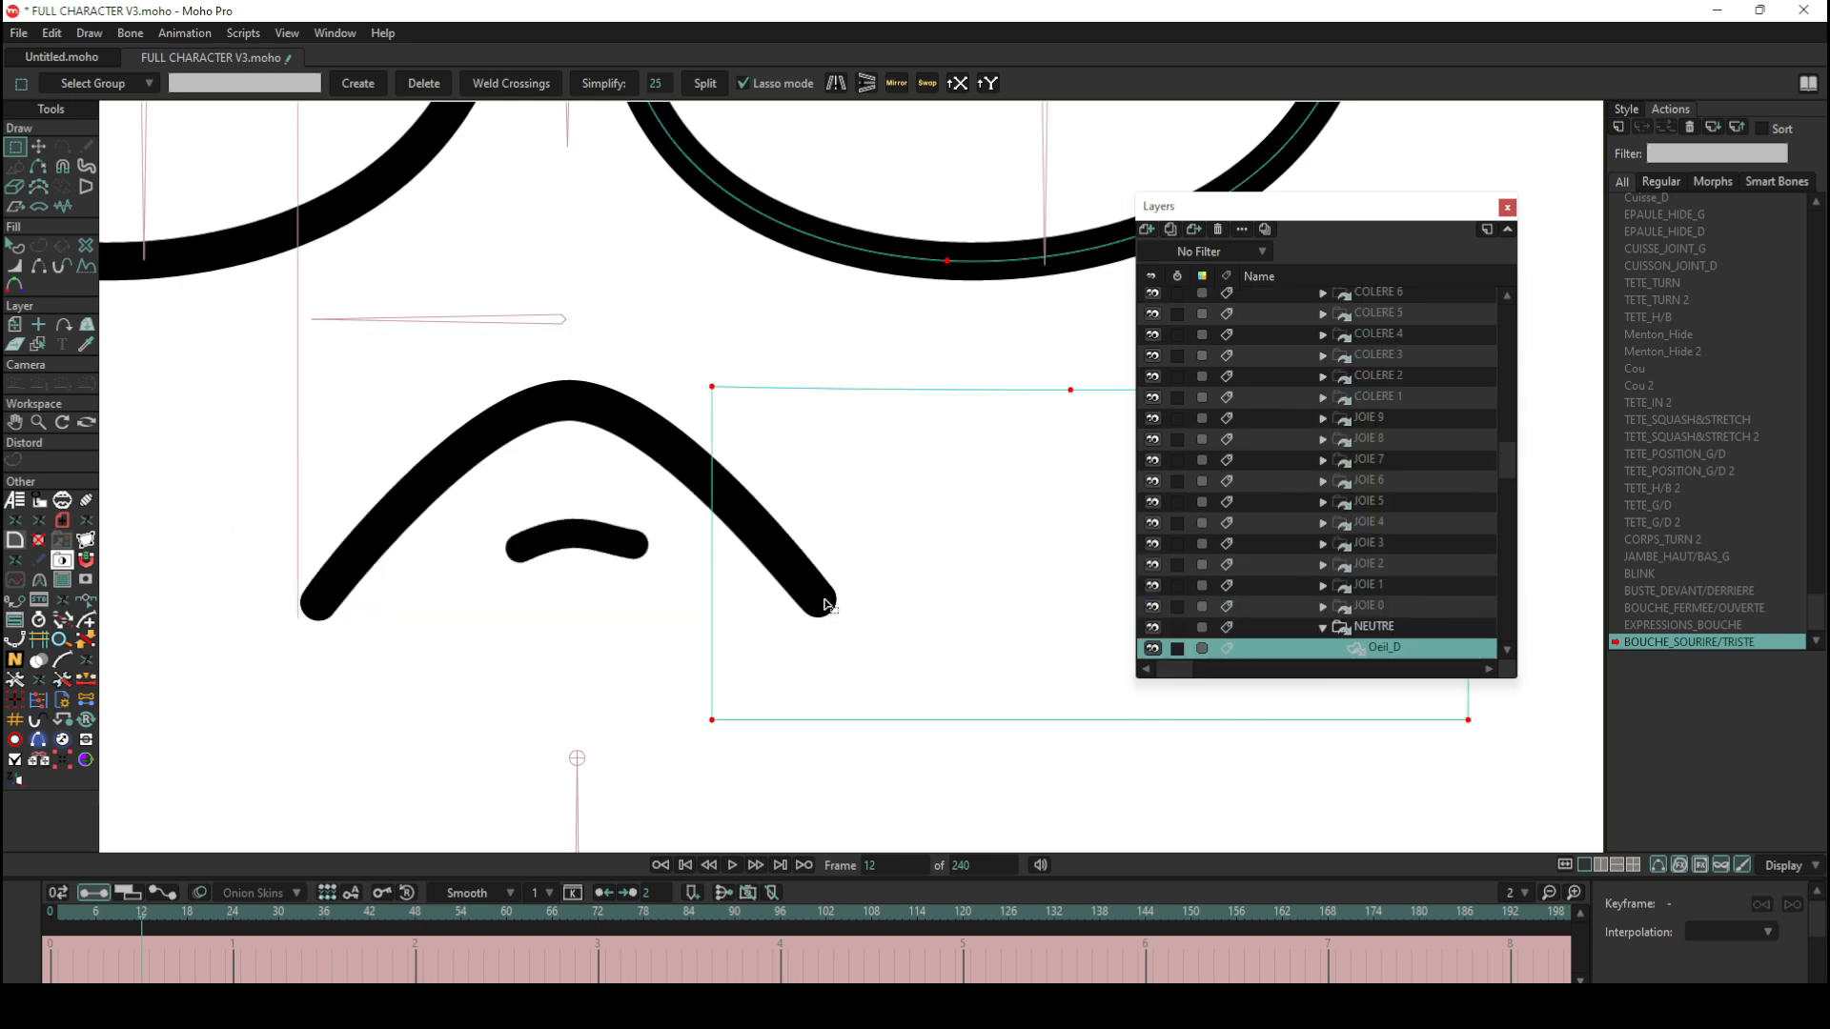
right_click(676, 451, "alt")
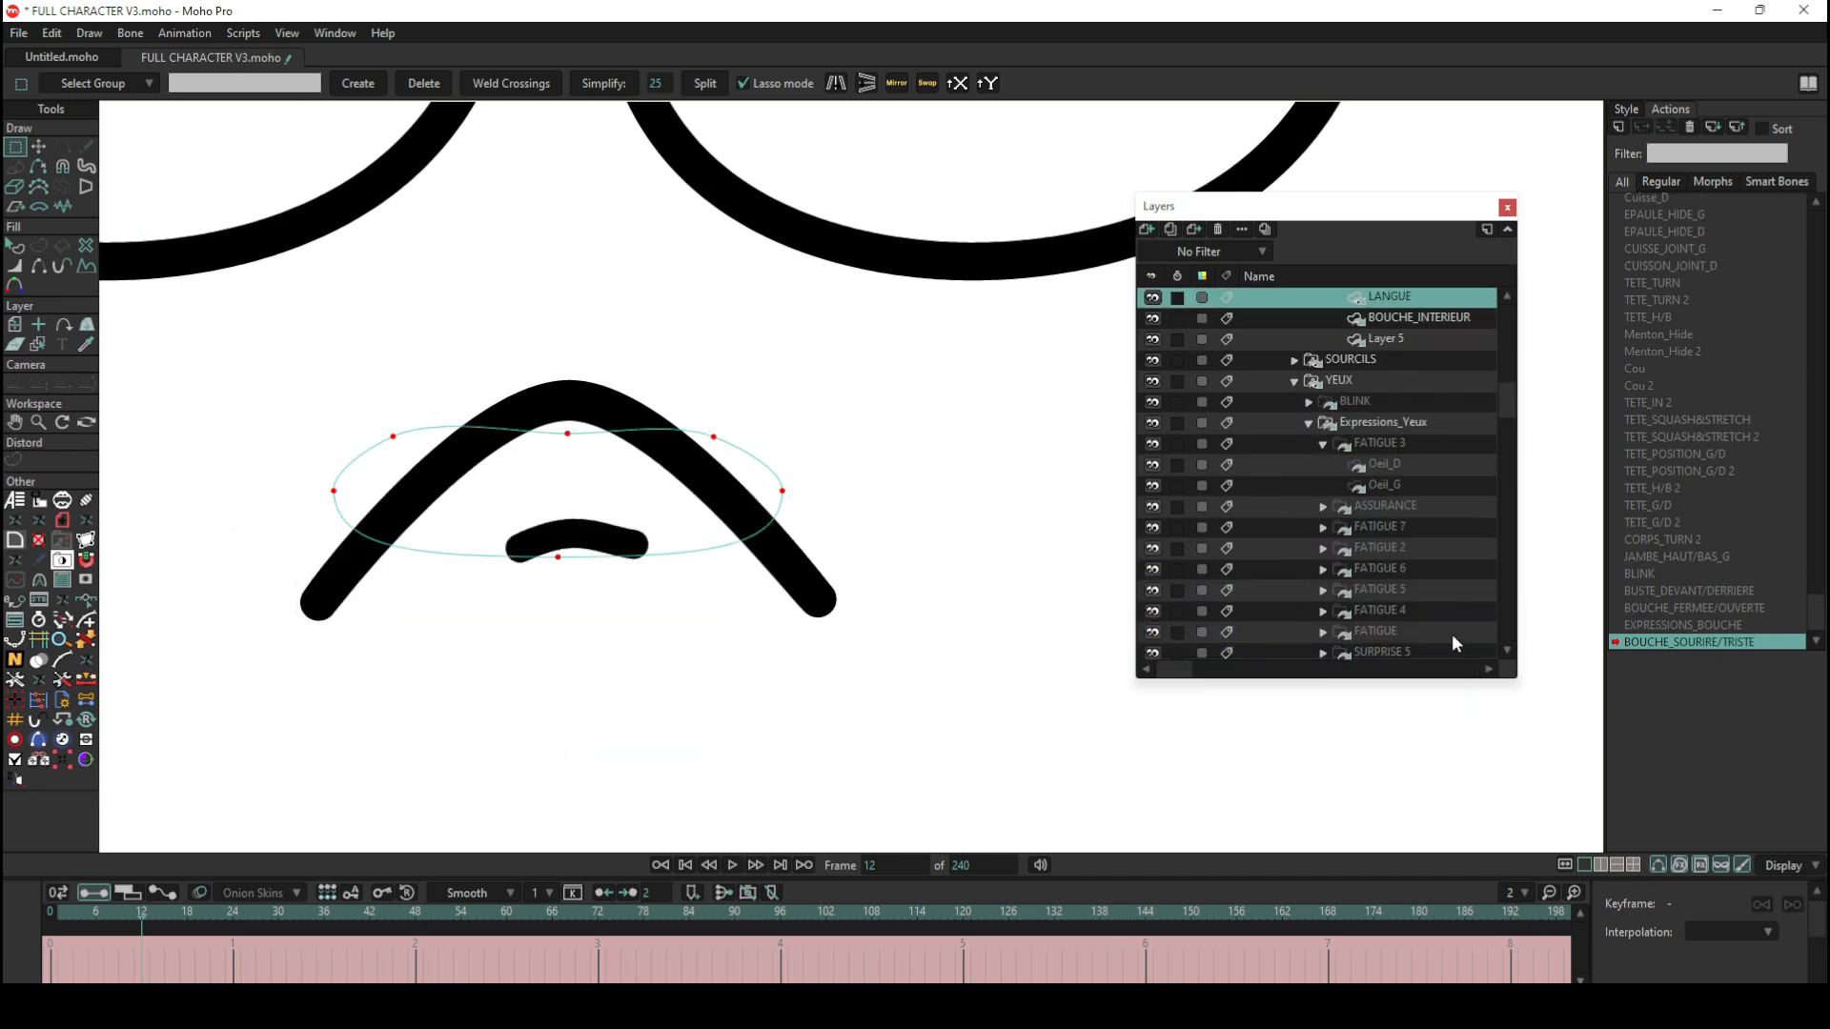
scroll(1376, 557, "down", 15)
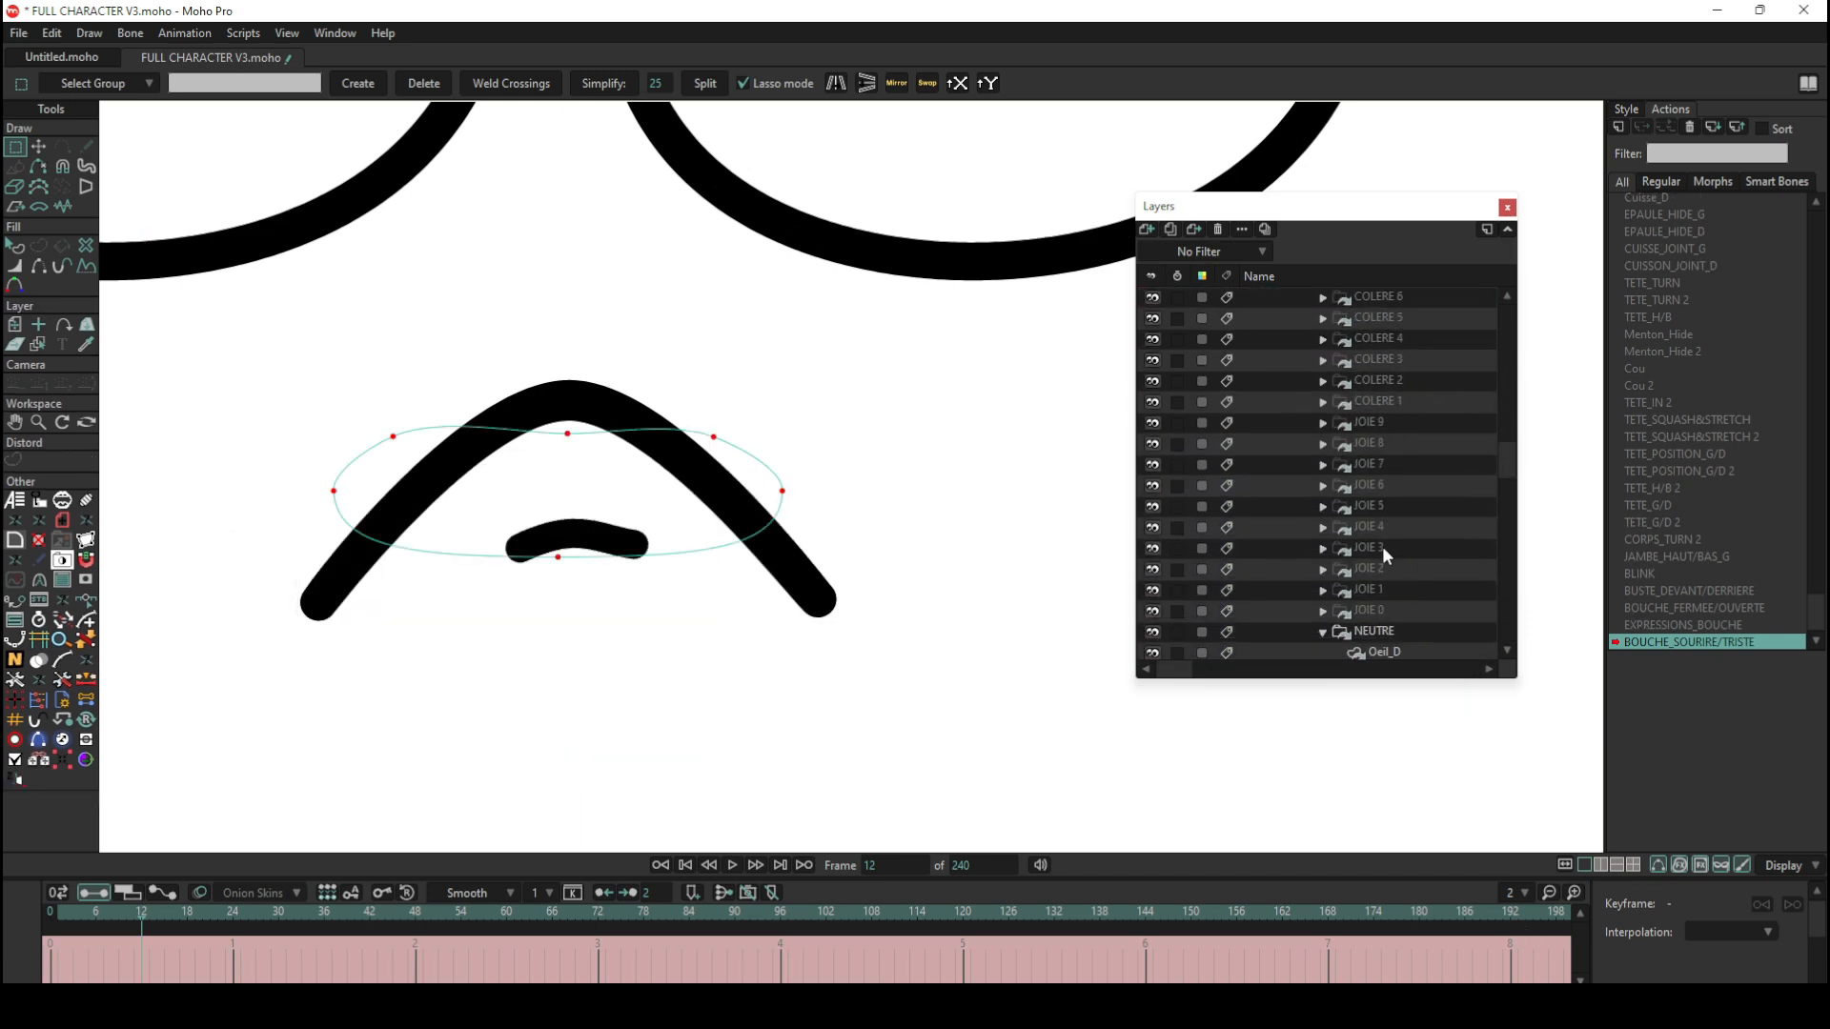
scroll(1384, 551, "down", 5)
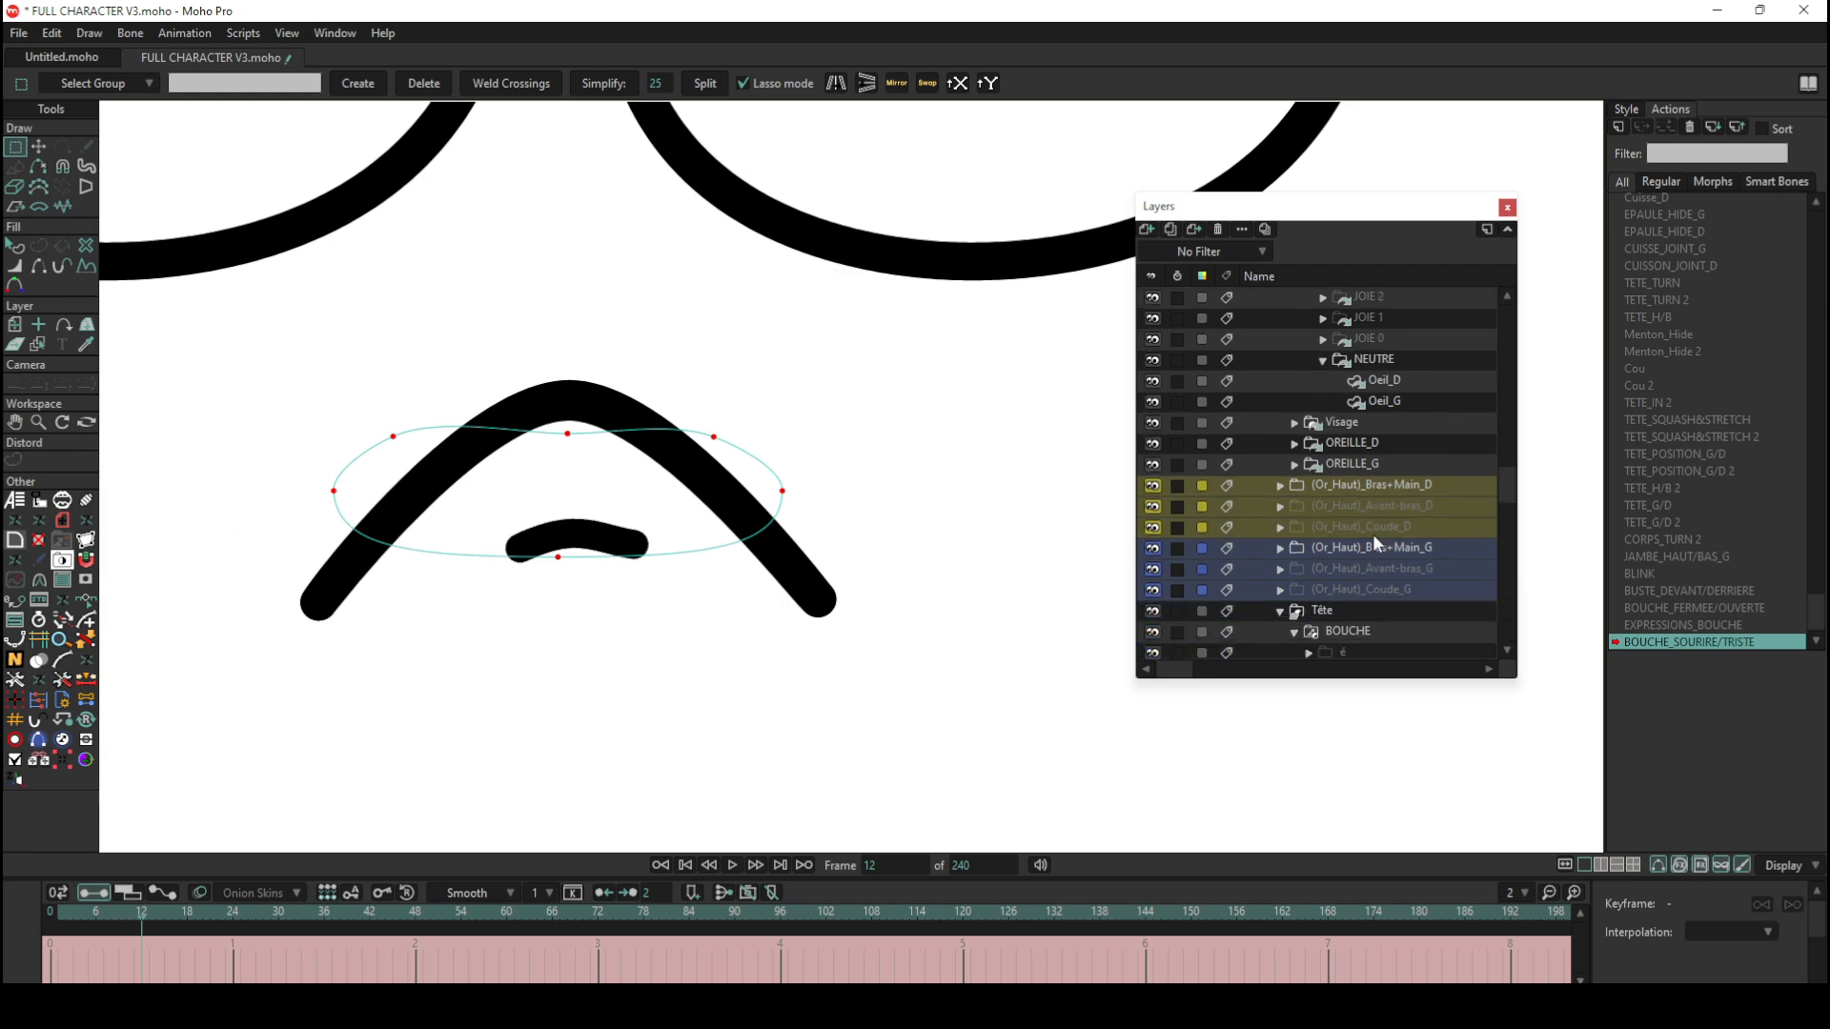
scroll(1373, 533, "up", 3)
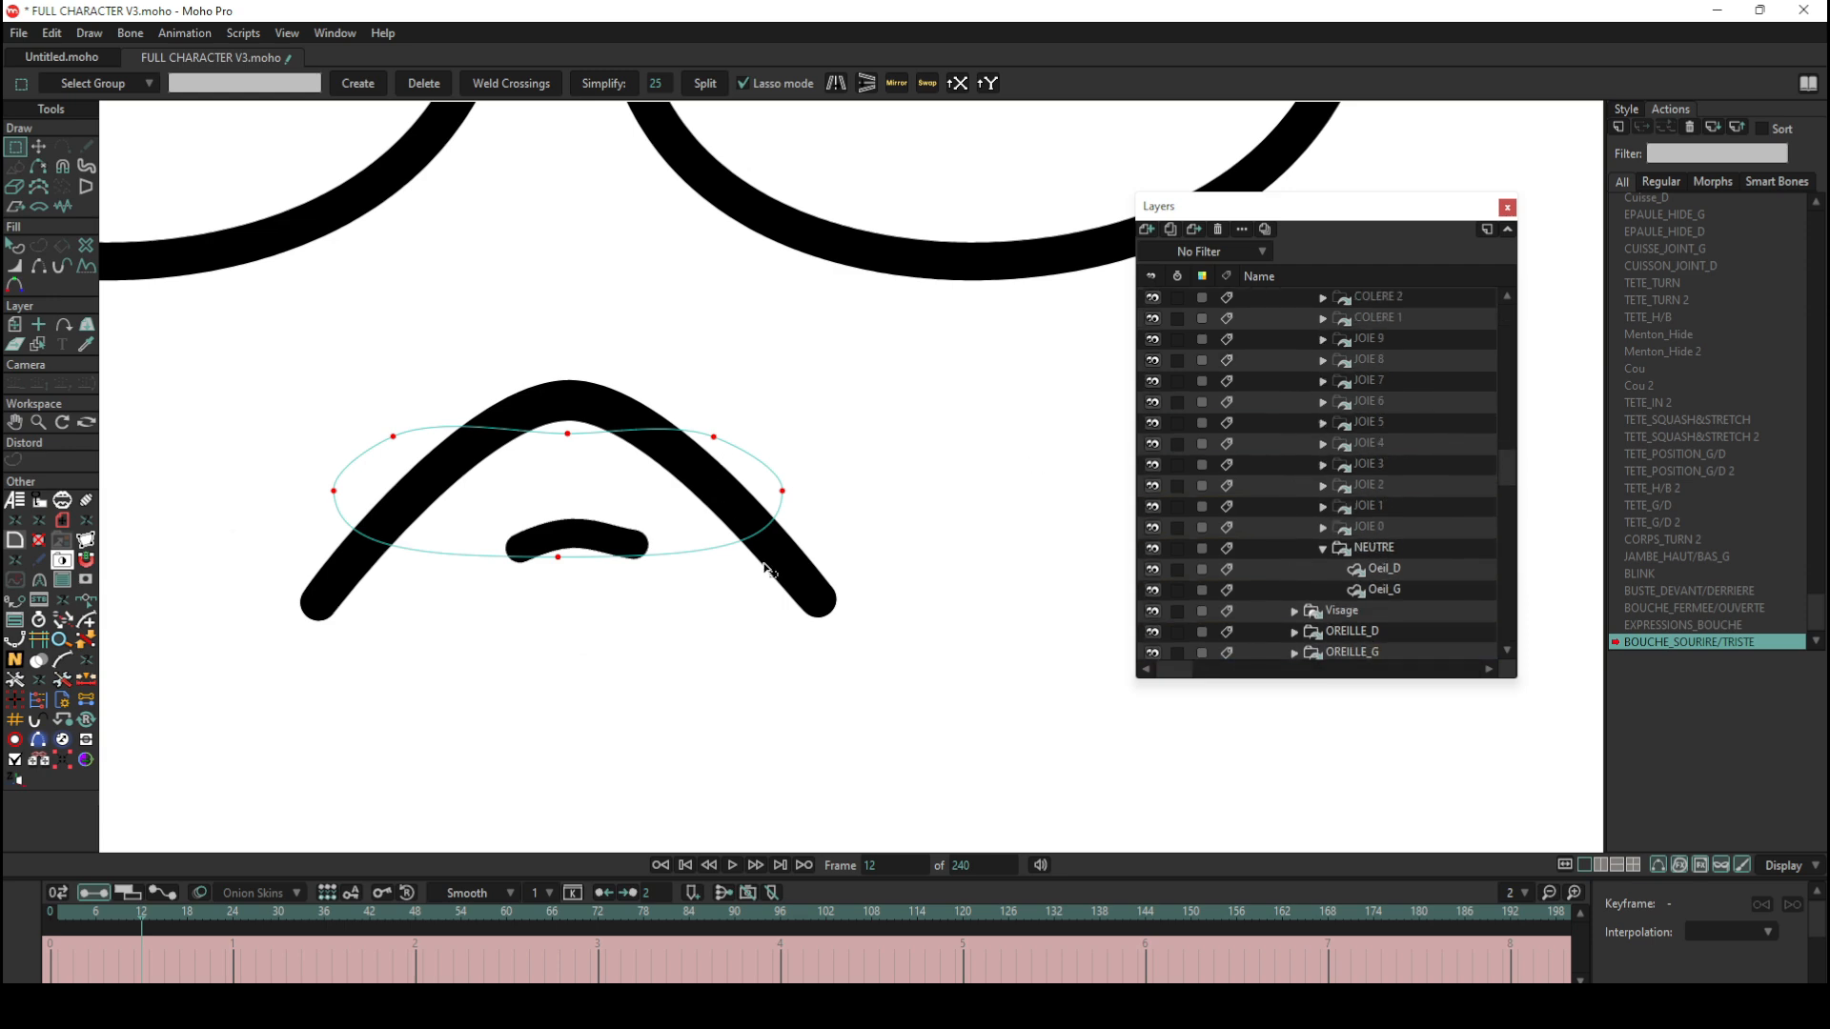
right_click(793, 579, "alt")
scroll(1378, 500, "up", 1)
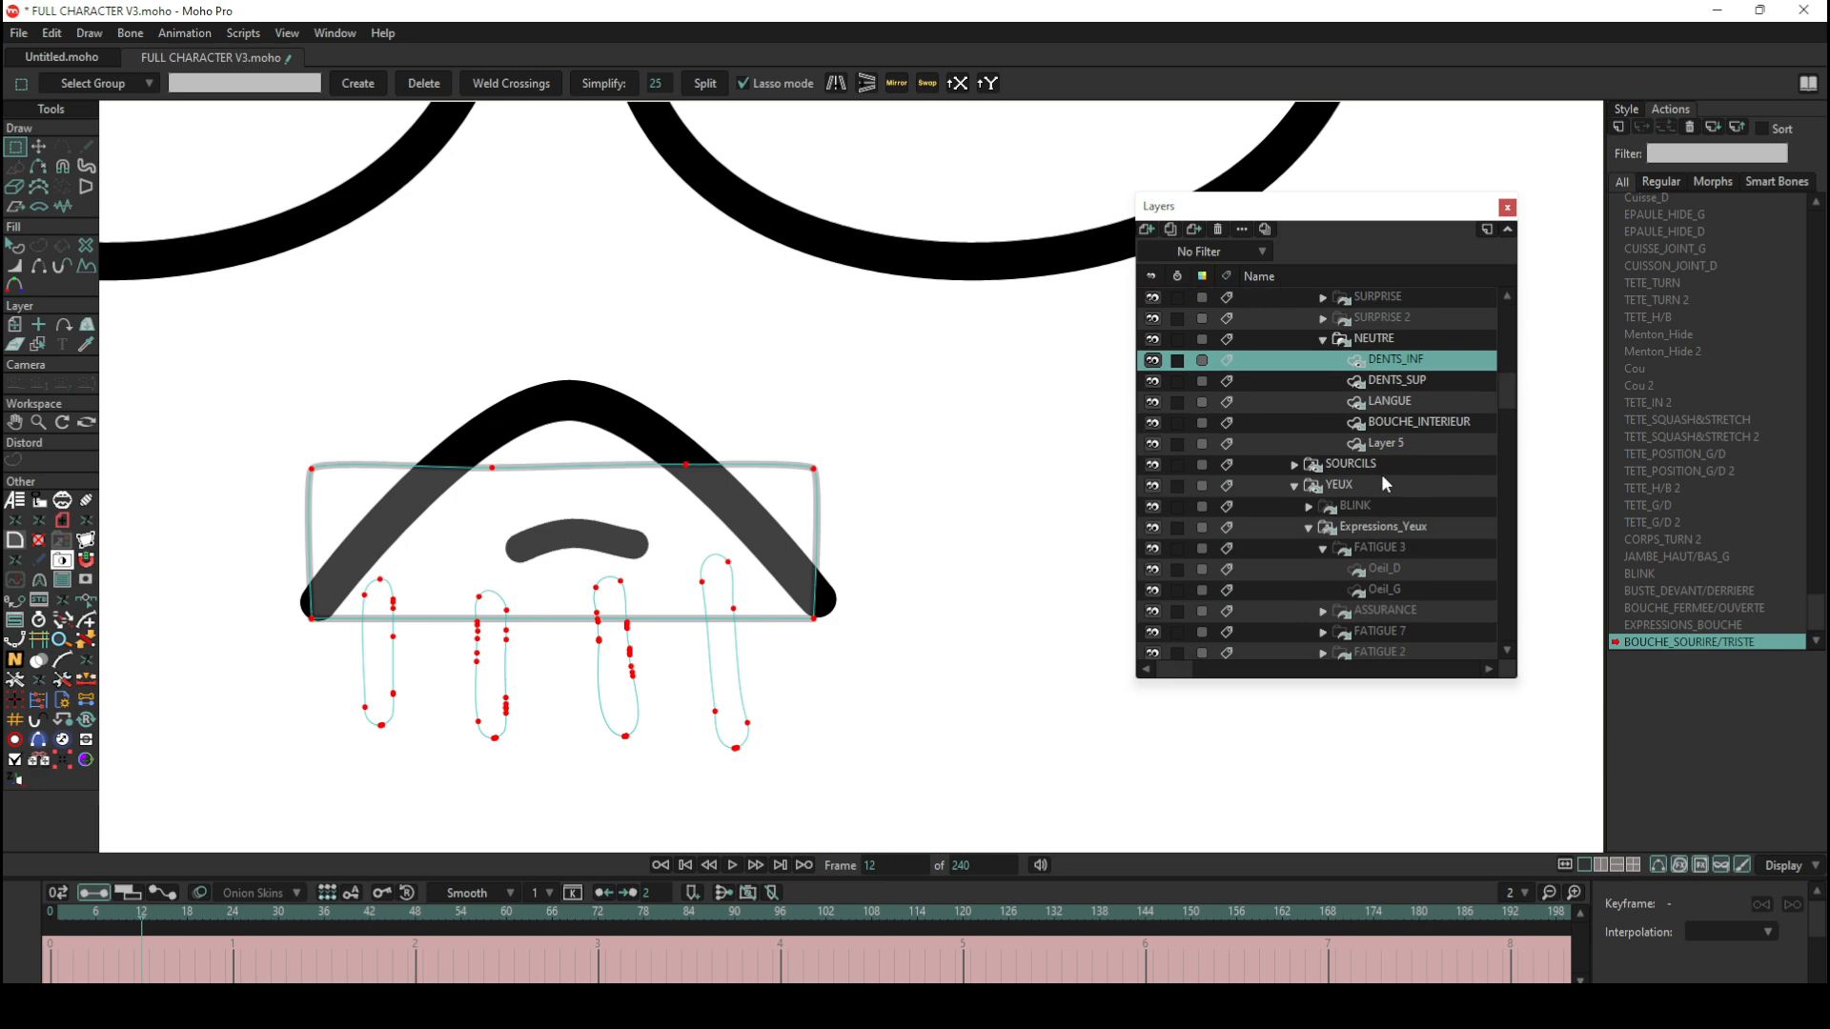
left_click(1420, 424)
scroll(760, 601, "down", 6)
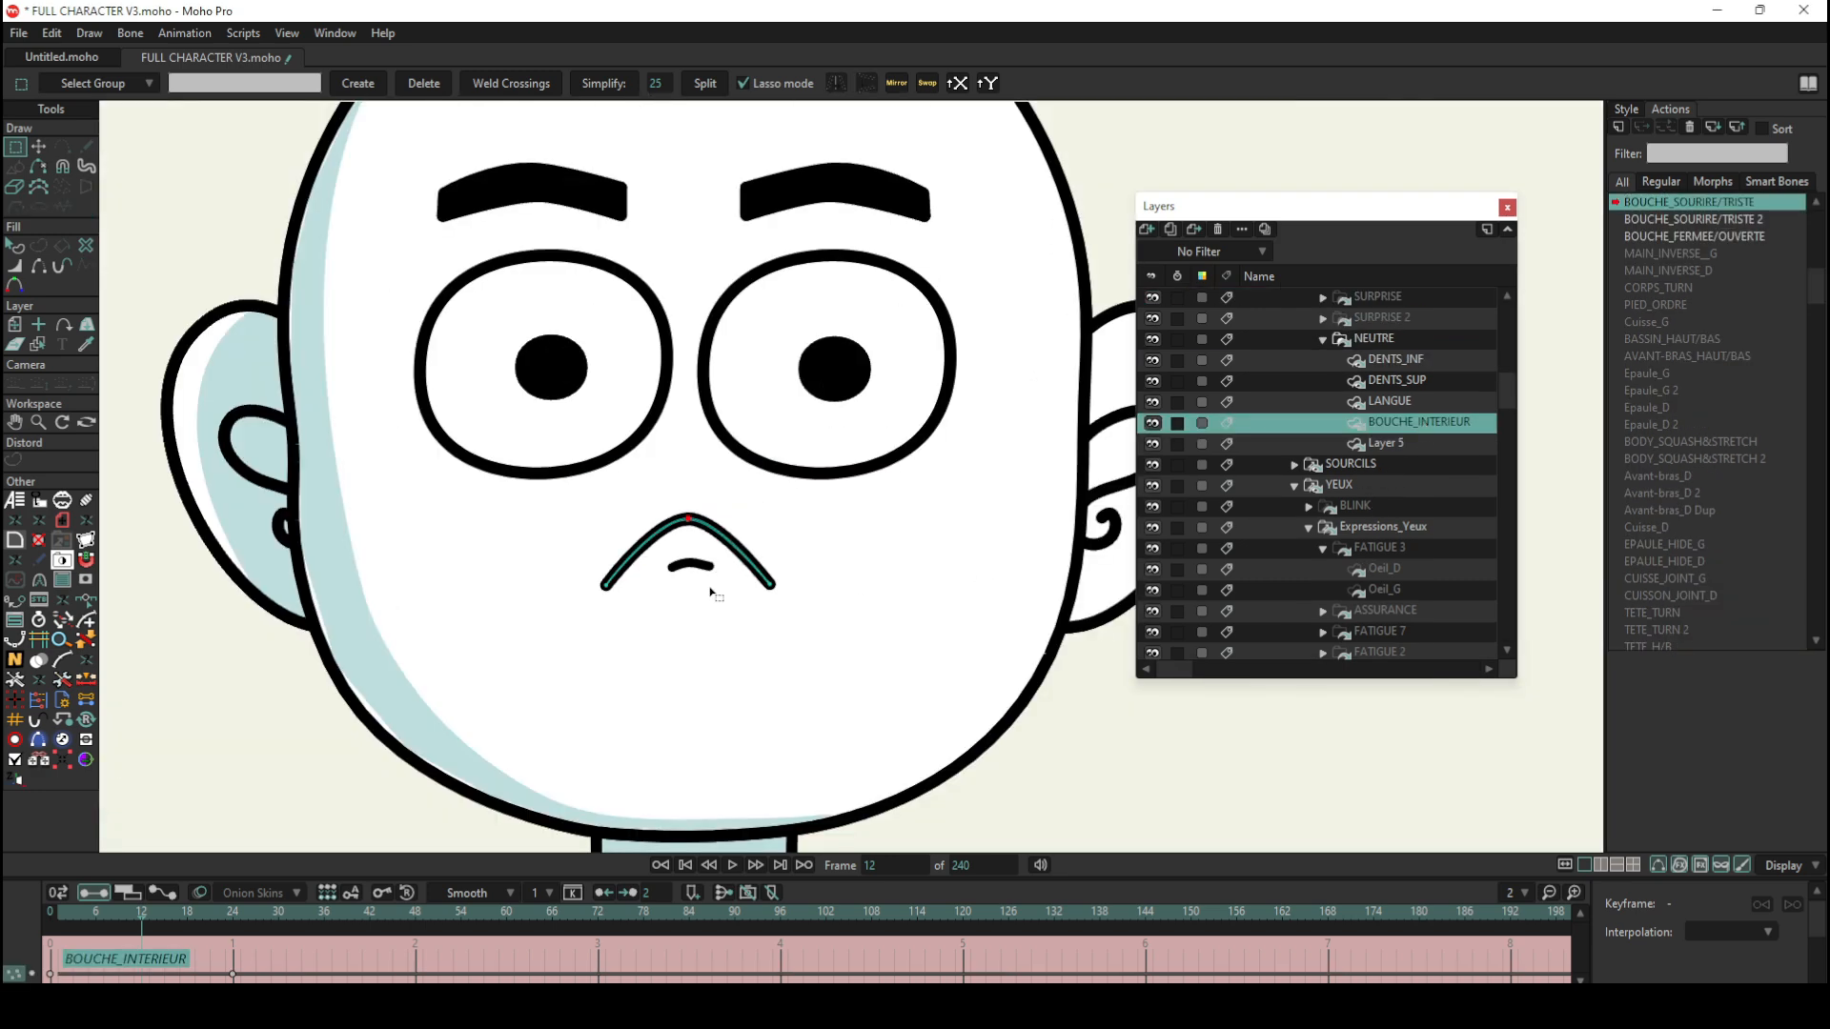
Step: Go to frame 6 of the action, select the mouth line's two corner points to examine the curve, and return to frame 0
scroll(710, 591, "up", 3)
mouse_move(118, 920)
left_mouse_down()
mouse_move(72, 921)
mouse_move(95, 921)
left_mouse_up()
scroll(662, 582, "up", 5)
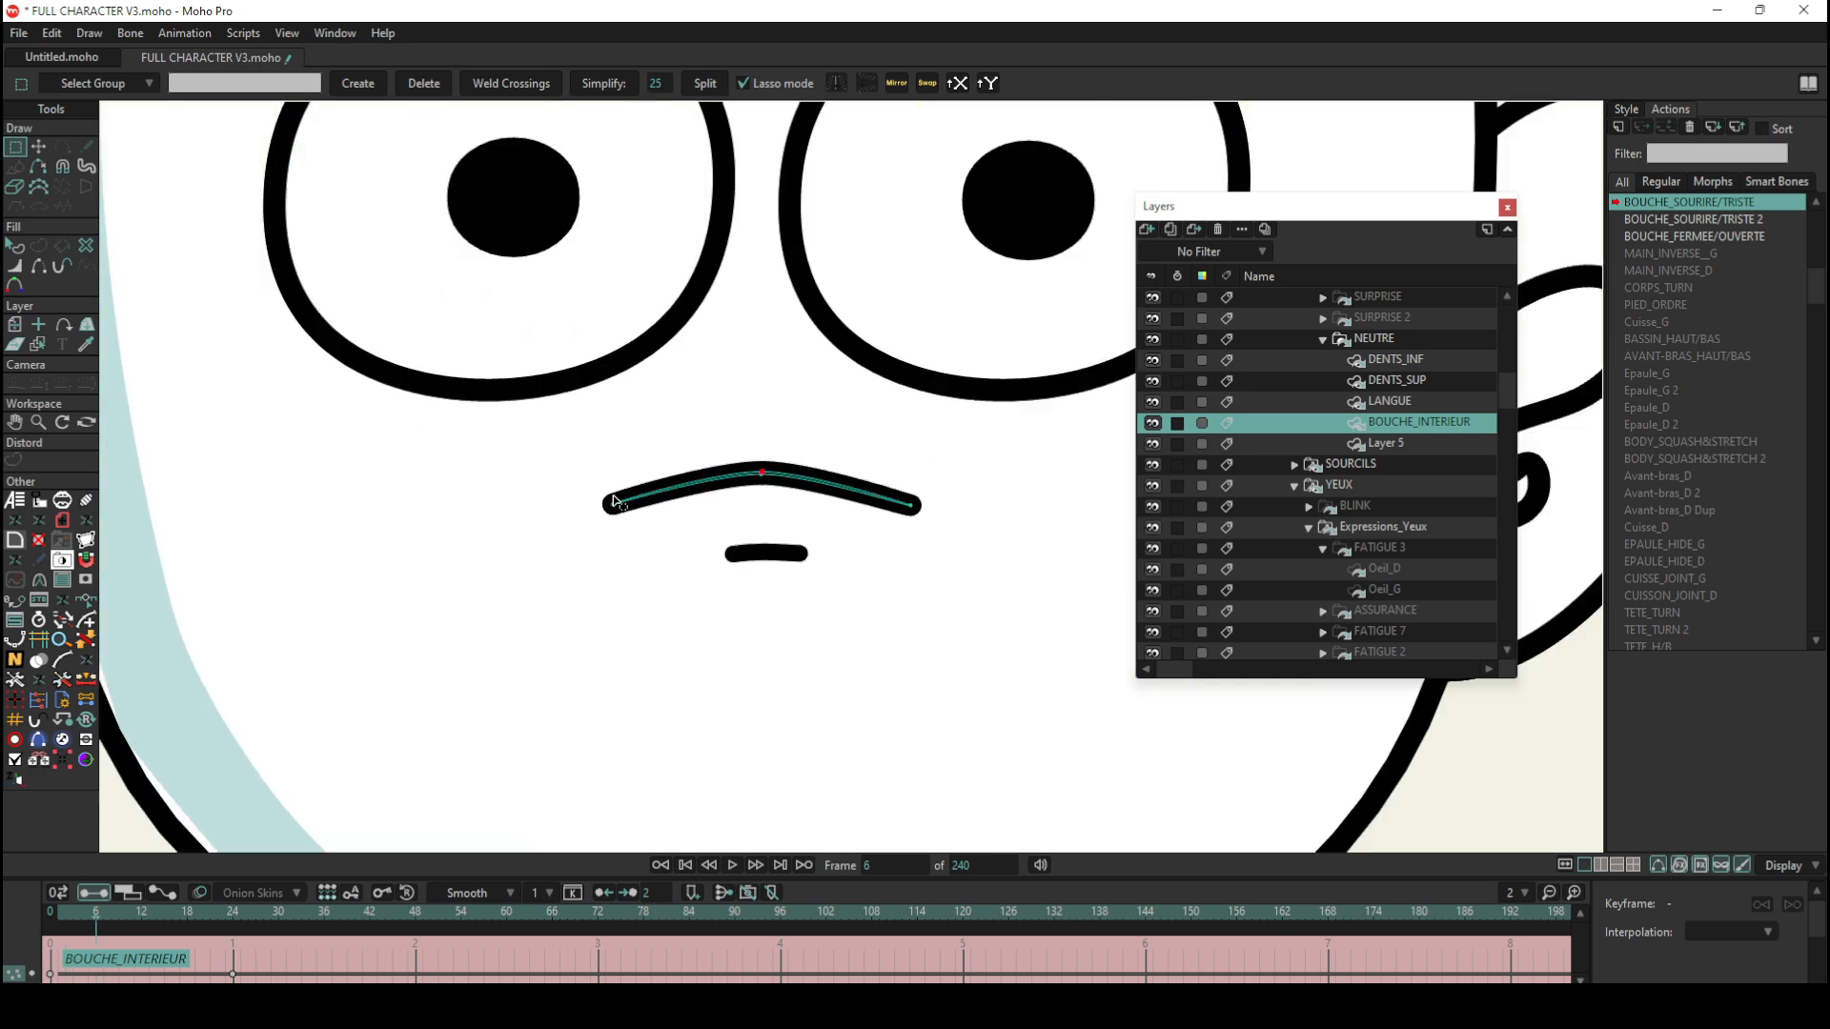
mouse_move(933, 502)
left_mouse_down()
mouse_move(624, 485)
mouse_move(663, 529)
mouse_move(925, 546)
mouse_move(933, 498)
left_mouse_up()
scroll(645, 527, "down", 1)
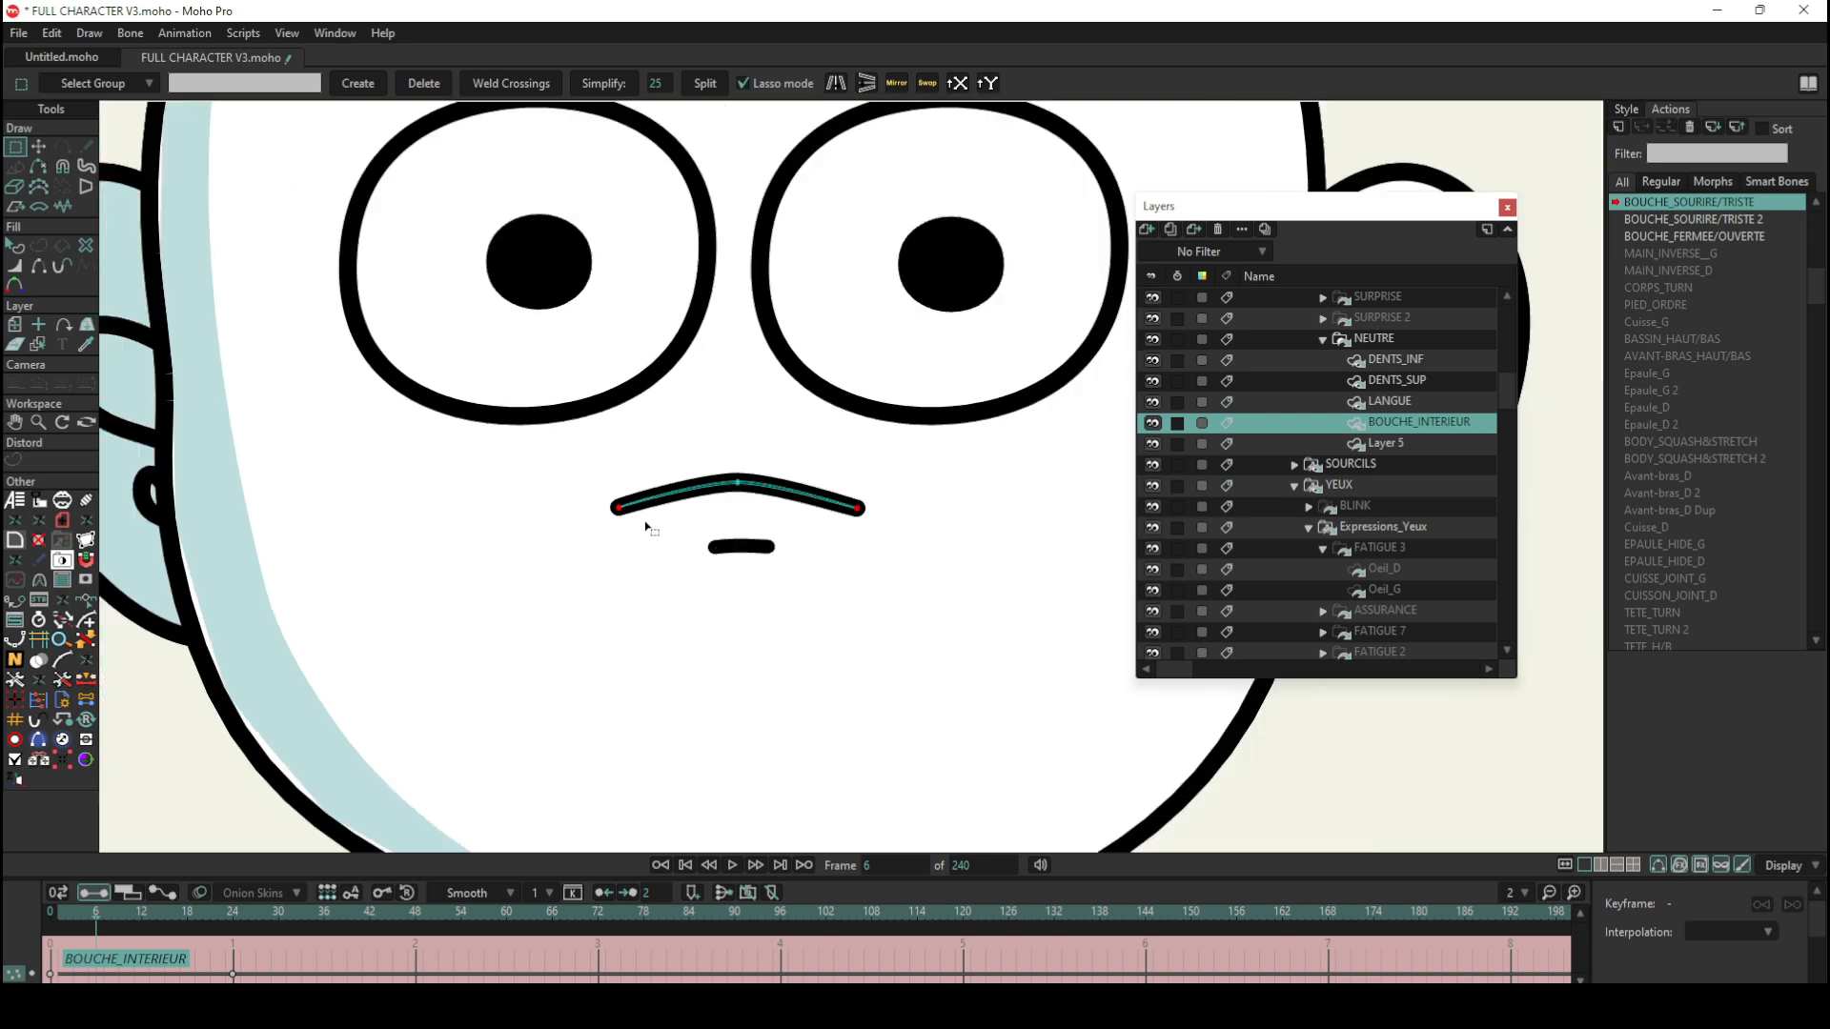
scroll(646, 527, "down", 2)
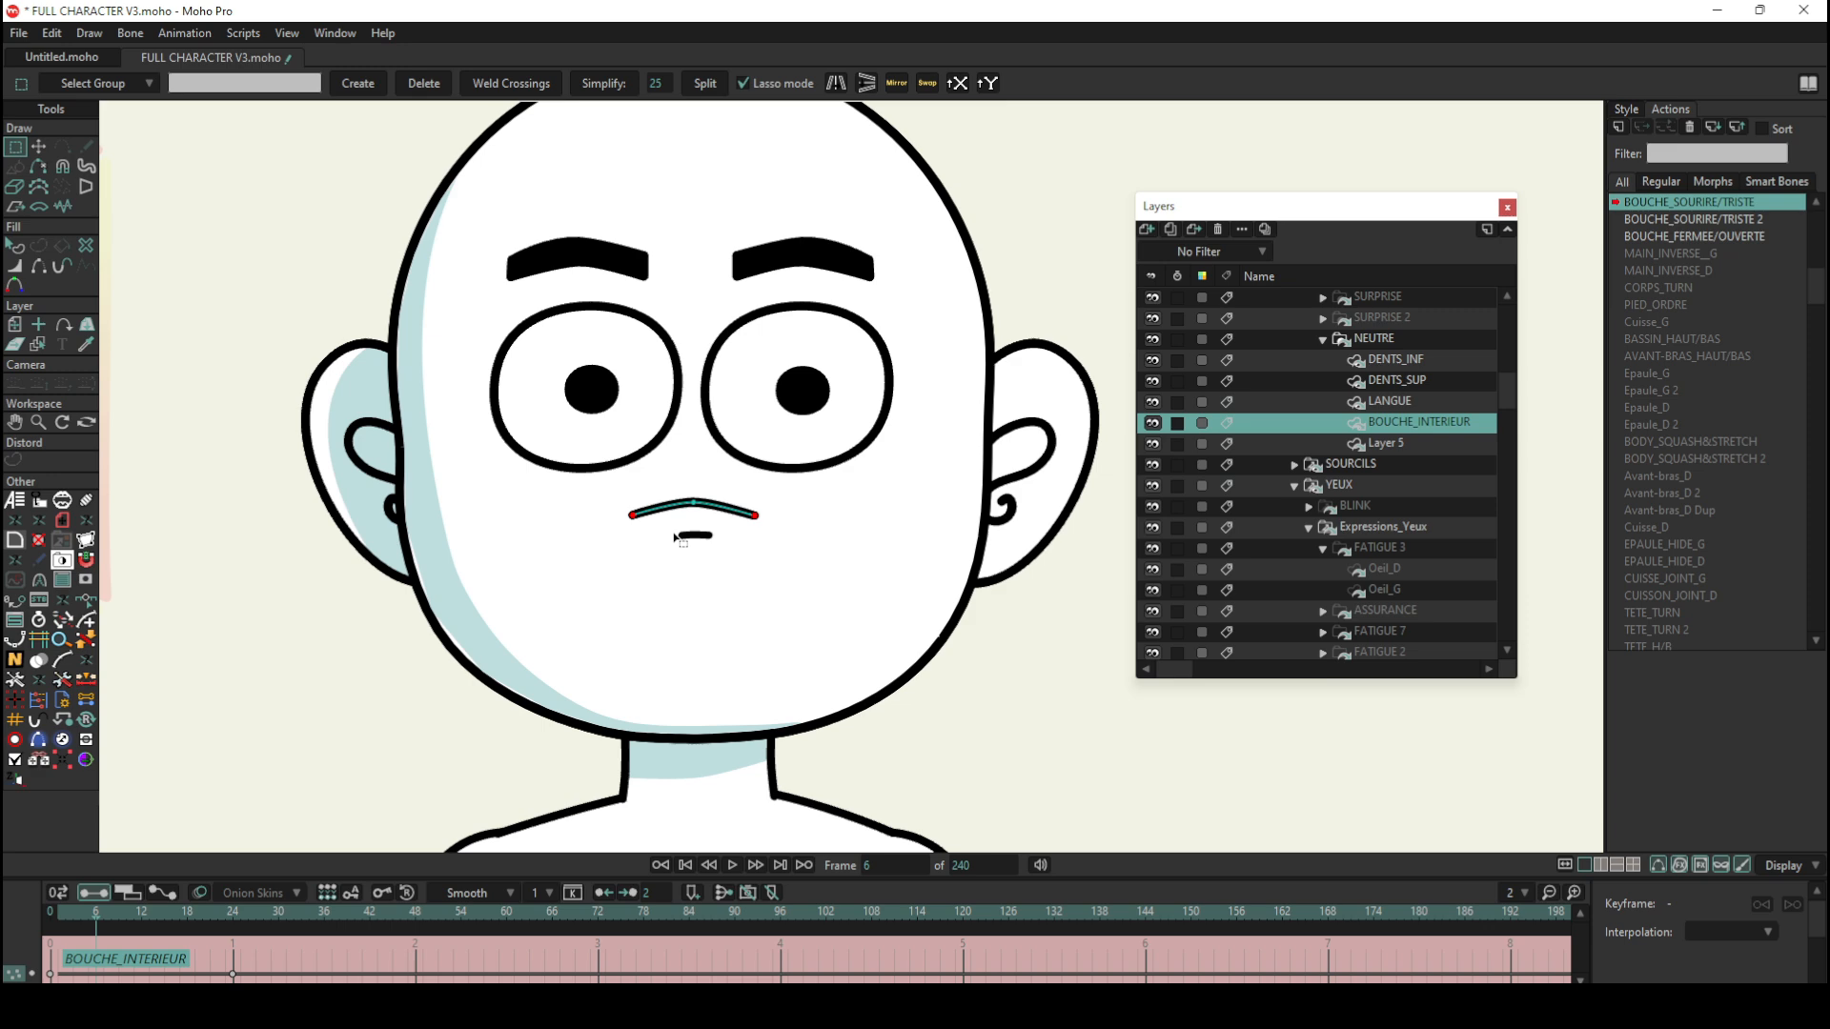
left_click(48, 911)
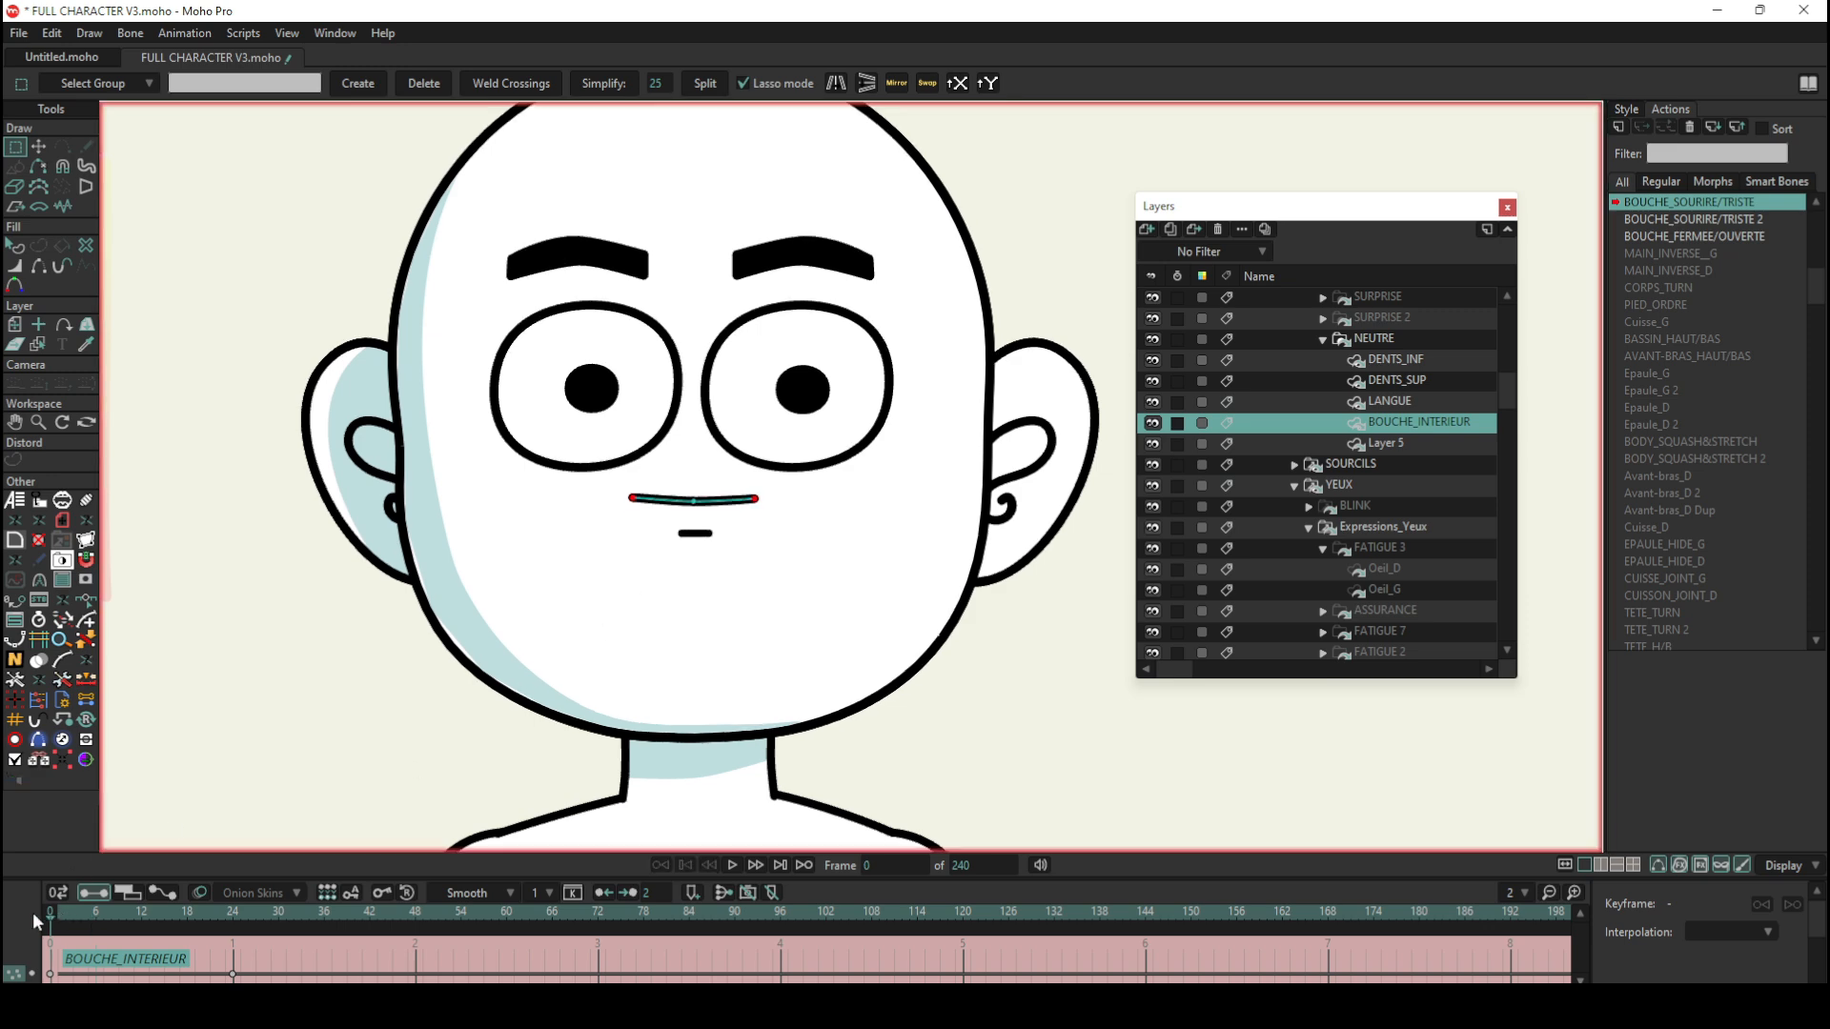
Step: Return the BOUCHE_INTERIEUR layer to the Mainline and examine the inner sections of the hexagonal wheel
scroll(625, 537, "down", 7)
scroll(650, 472, "up", 5)
scroll(634, 491, "up", 2)
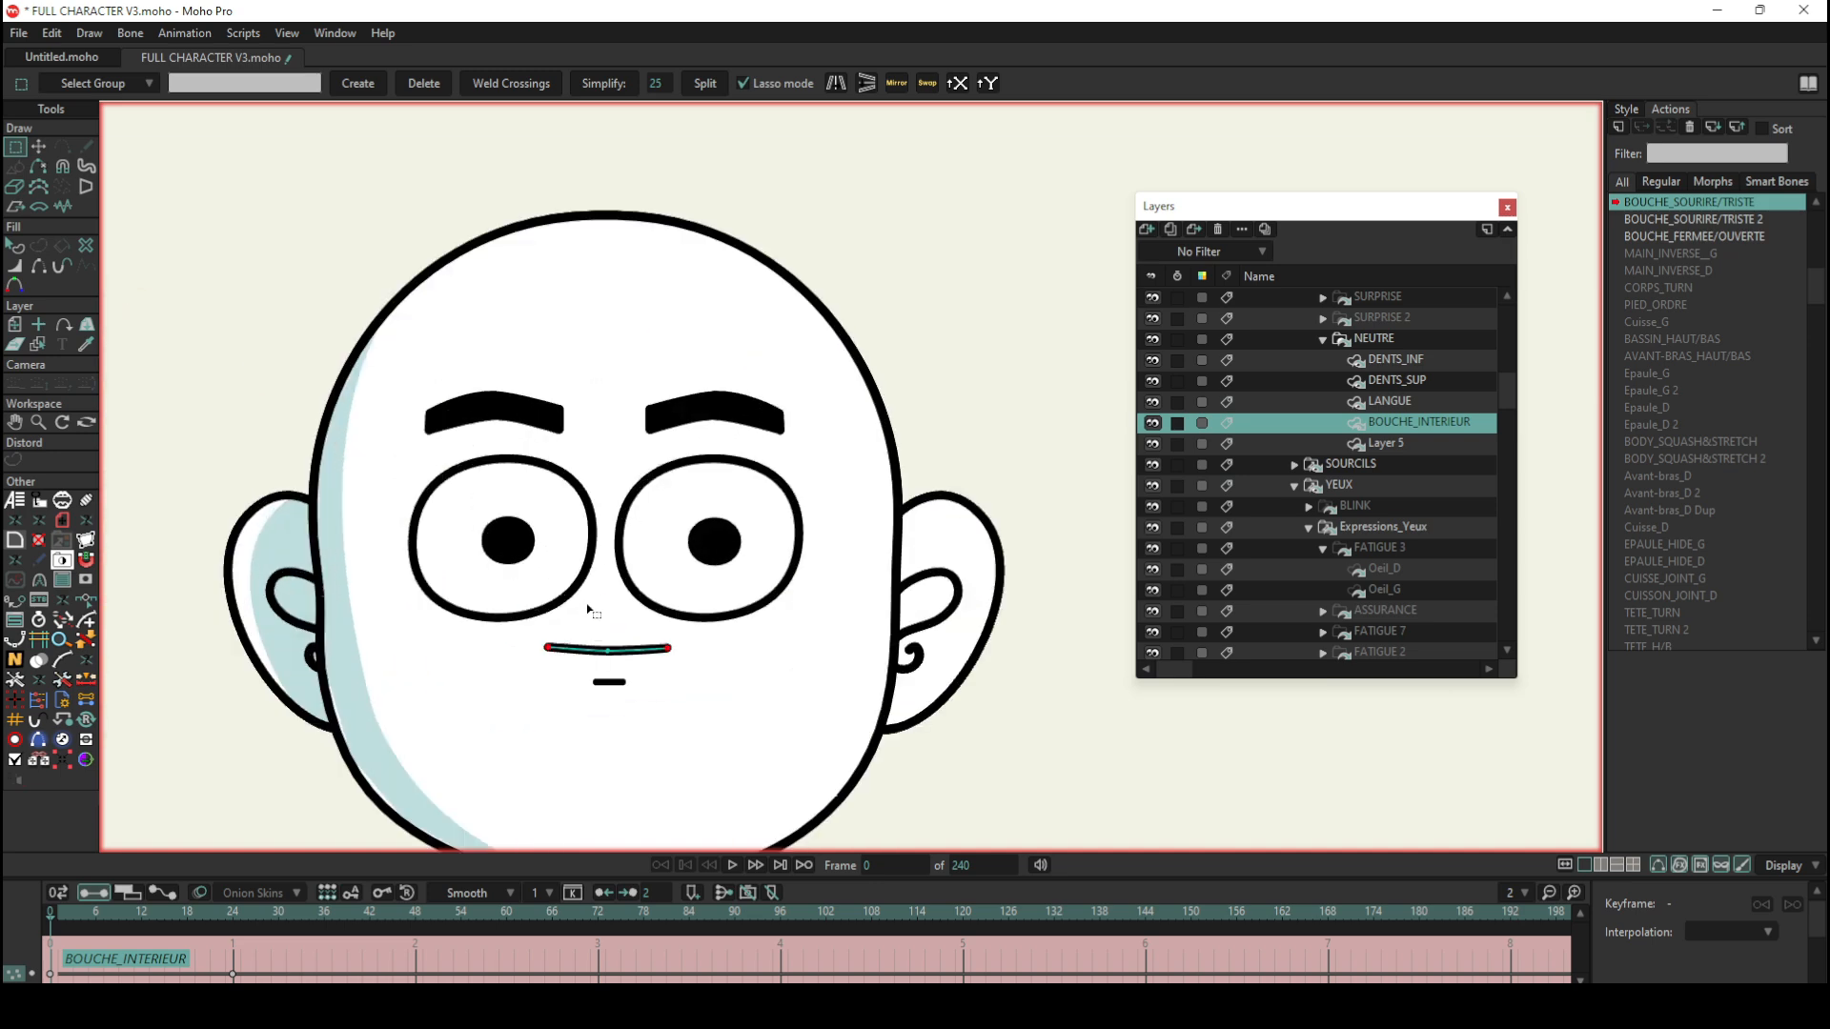
scroll(1417, 483, "up", 3)
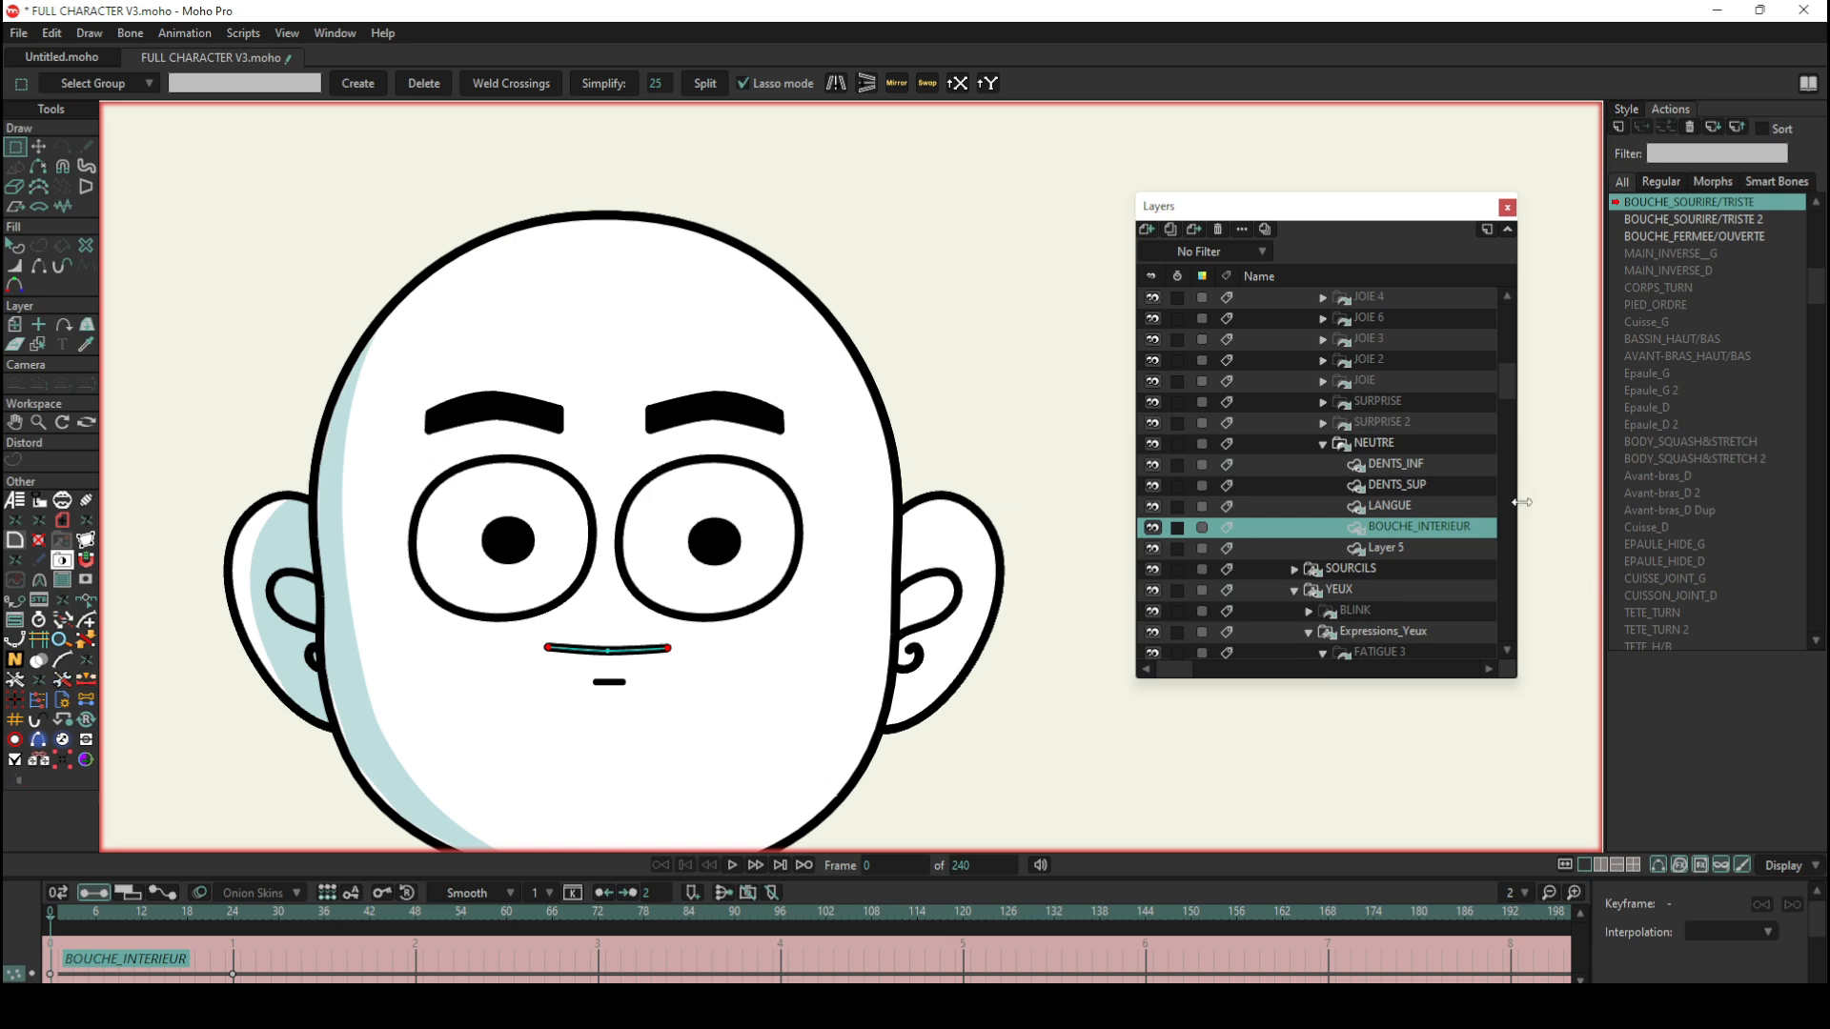
scroll(1715, 230, "up", 1)
left_click(1687, 204)
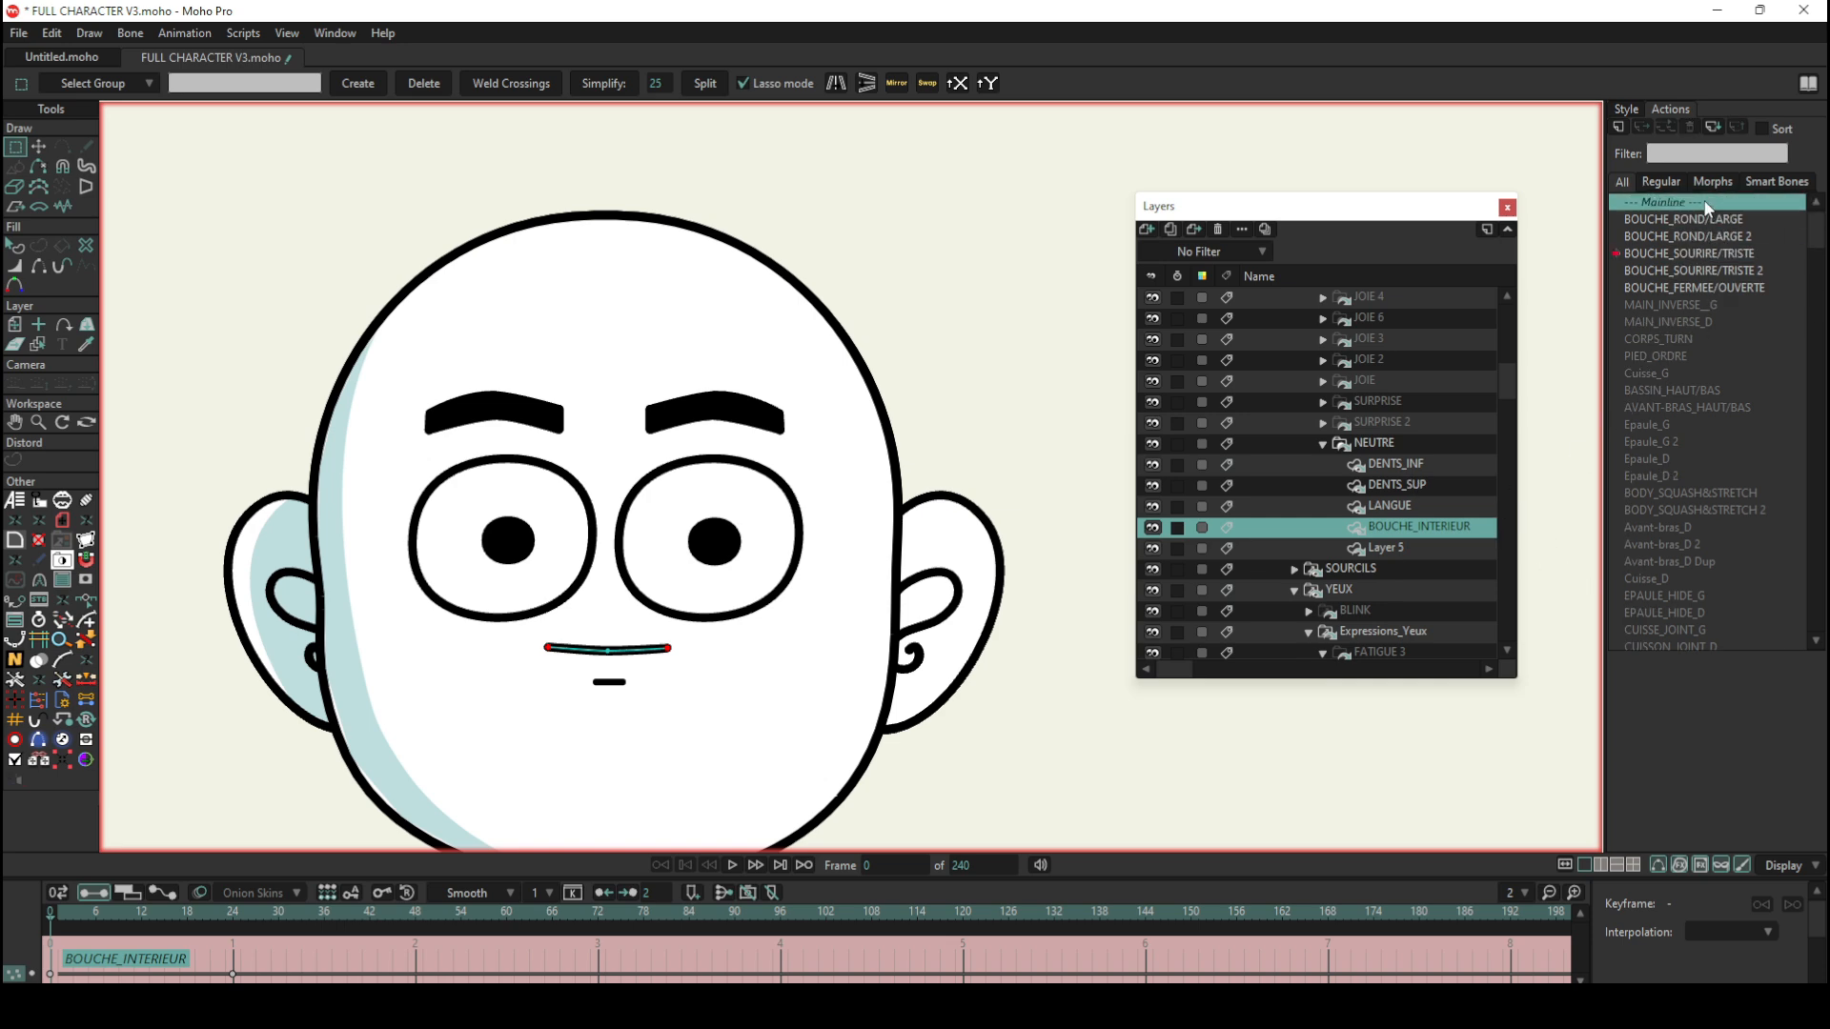
scroll(303, 510, "up", 3)
scroll(303, 509, "up", 2)
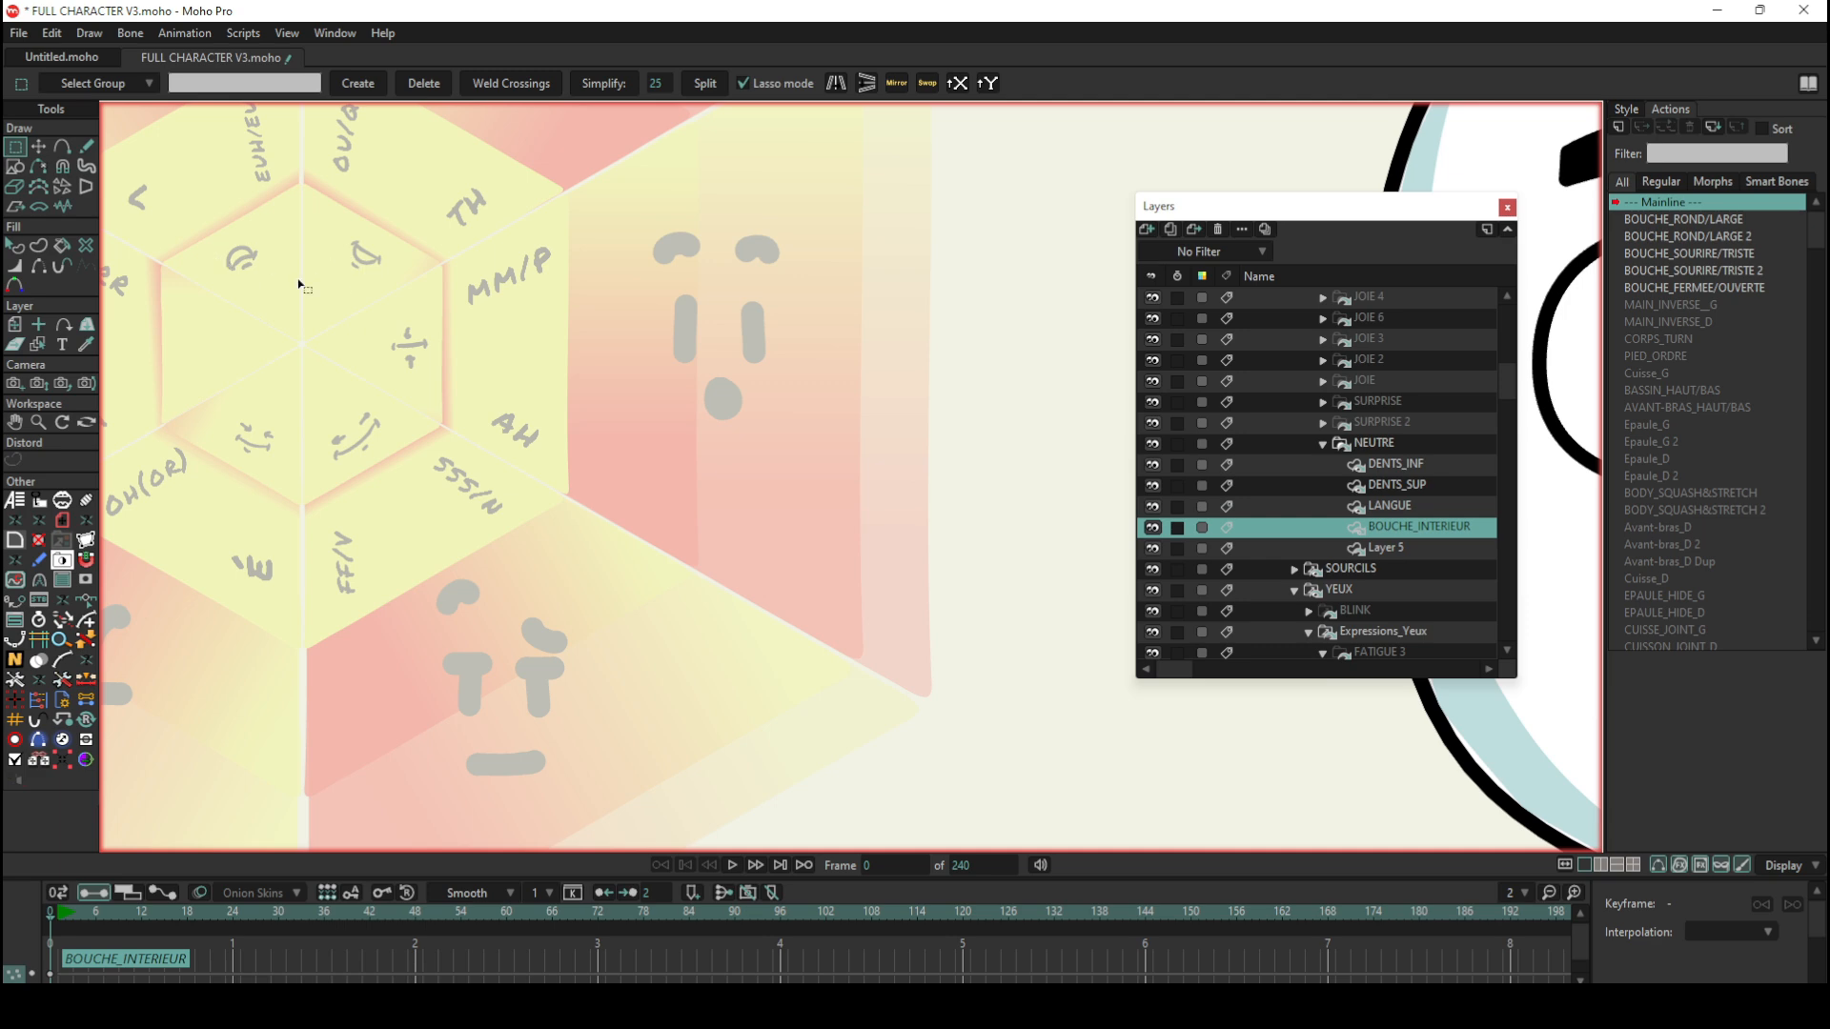
scroll(310, 276, "down", 4)
scroll(970, 293, "down", 2)
scroll(1046, 233, "up", 3)
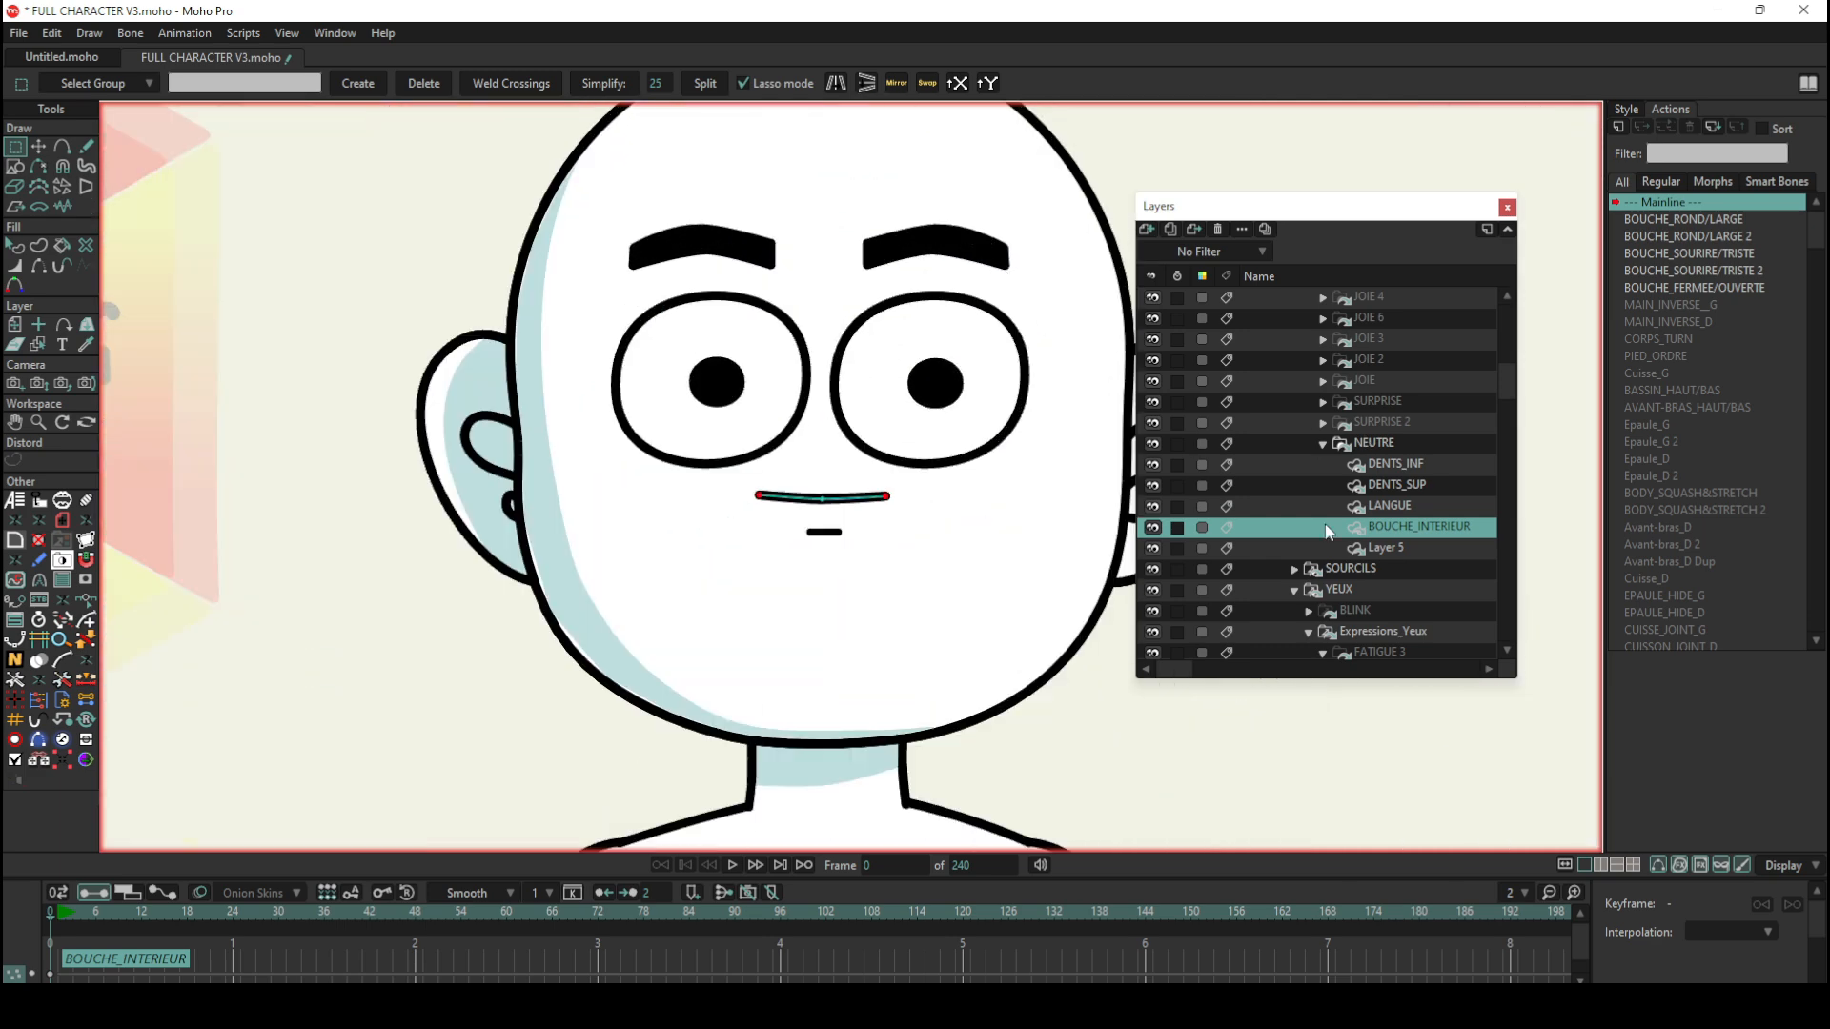
Step: Collapse the NEUTRE group and expand the SURPRISE 2 and SURPRISE groups to compare their mouths with the wheel
left_click(1365, 445)
scroll(1376, 450, "up", 2)
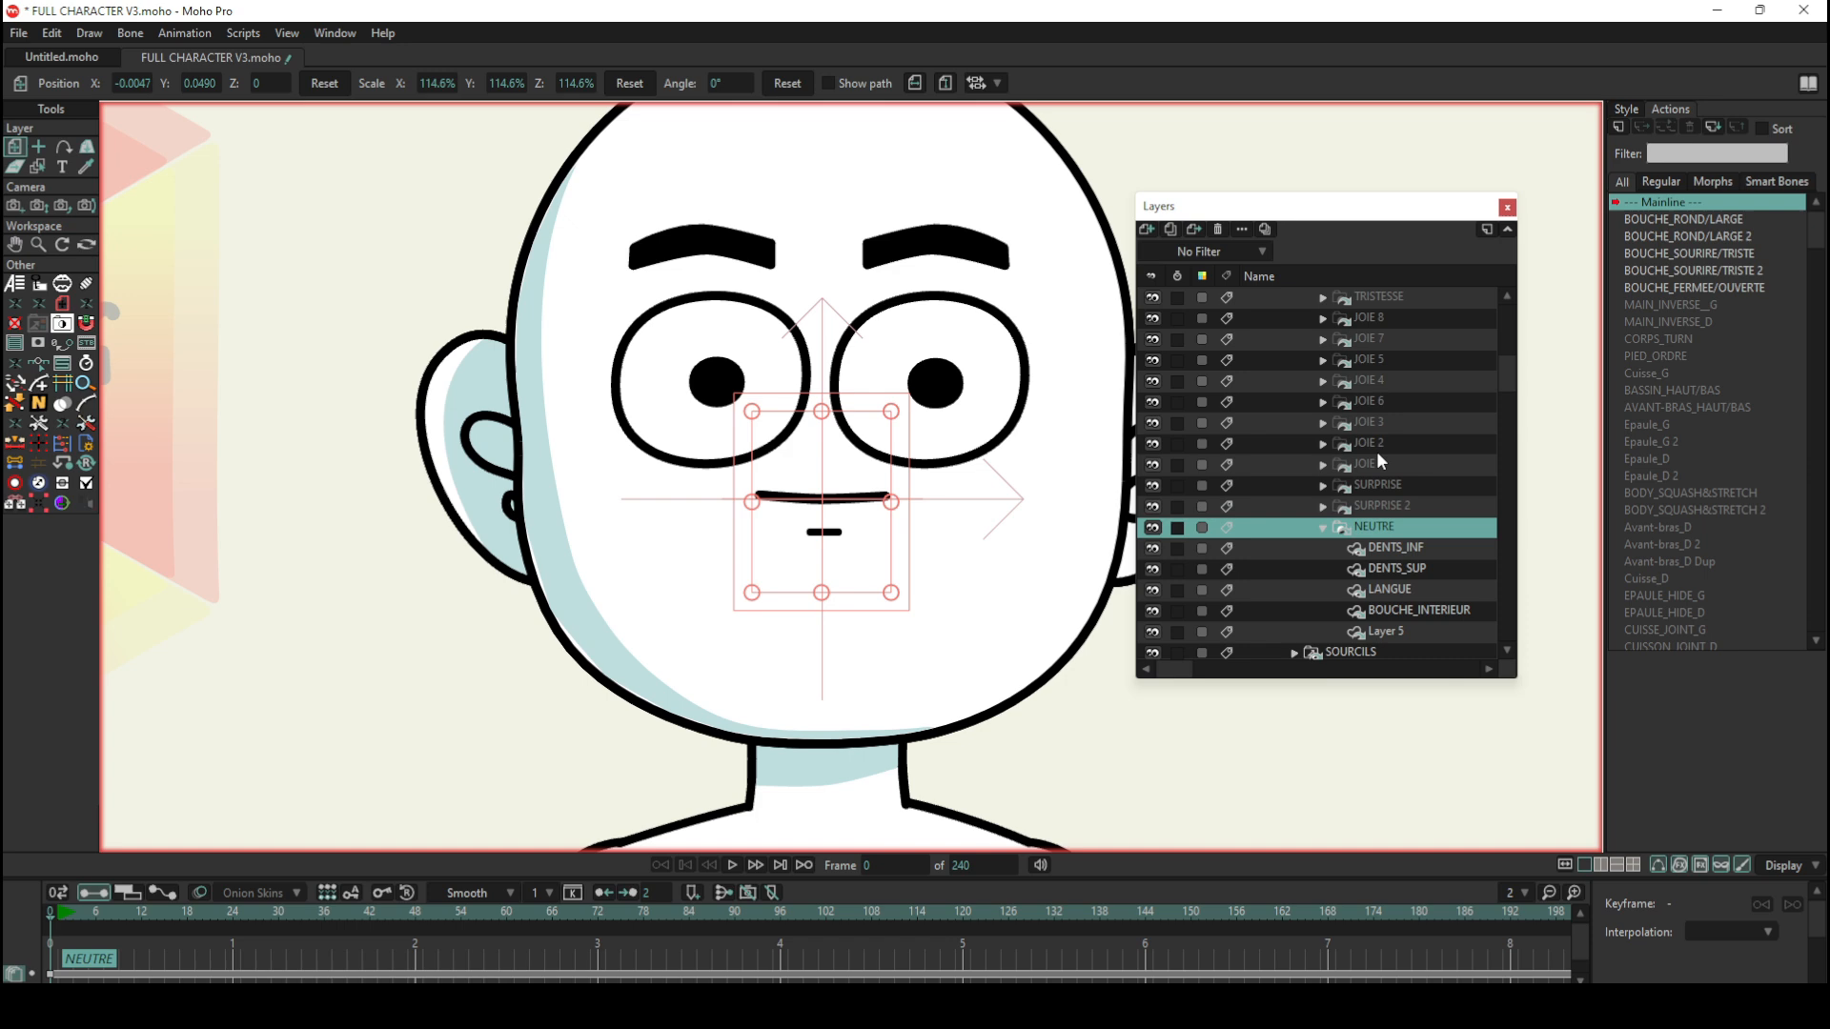
left_click(1323, 528)
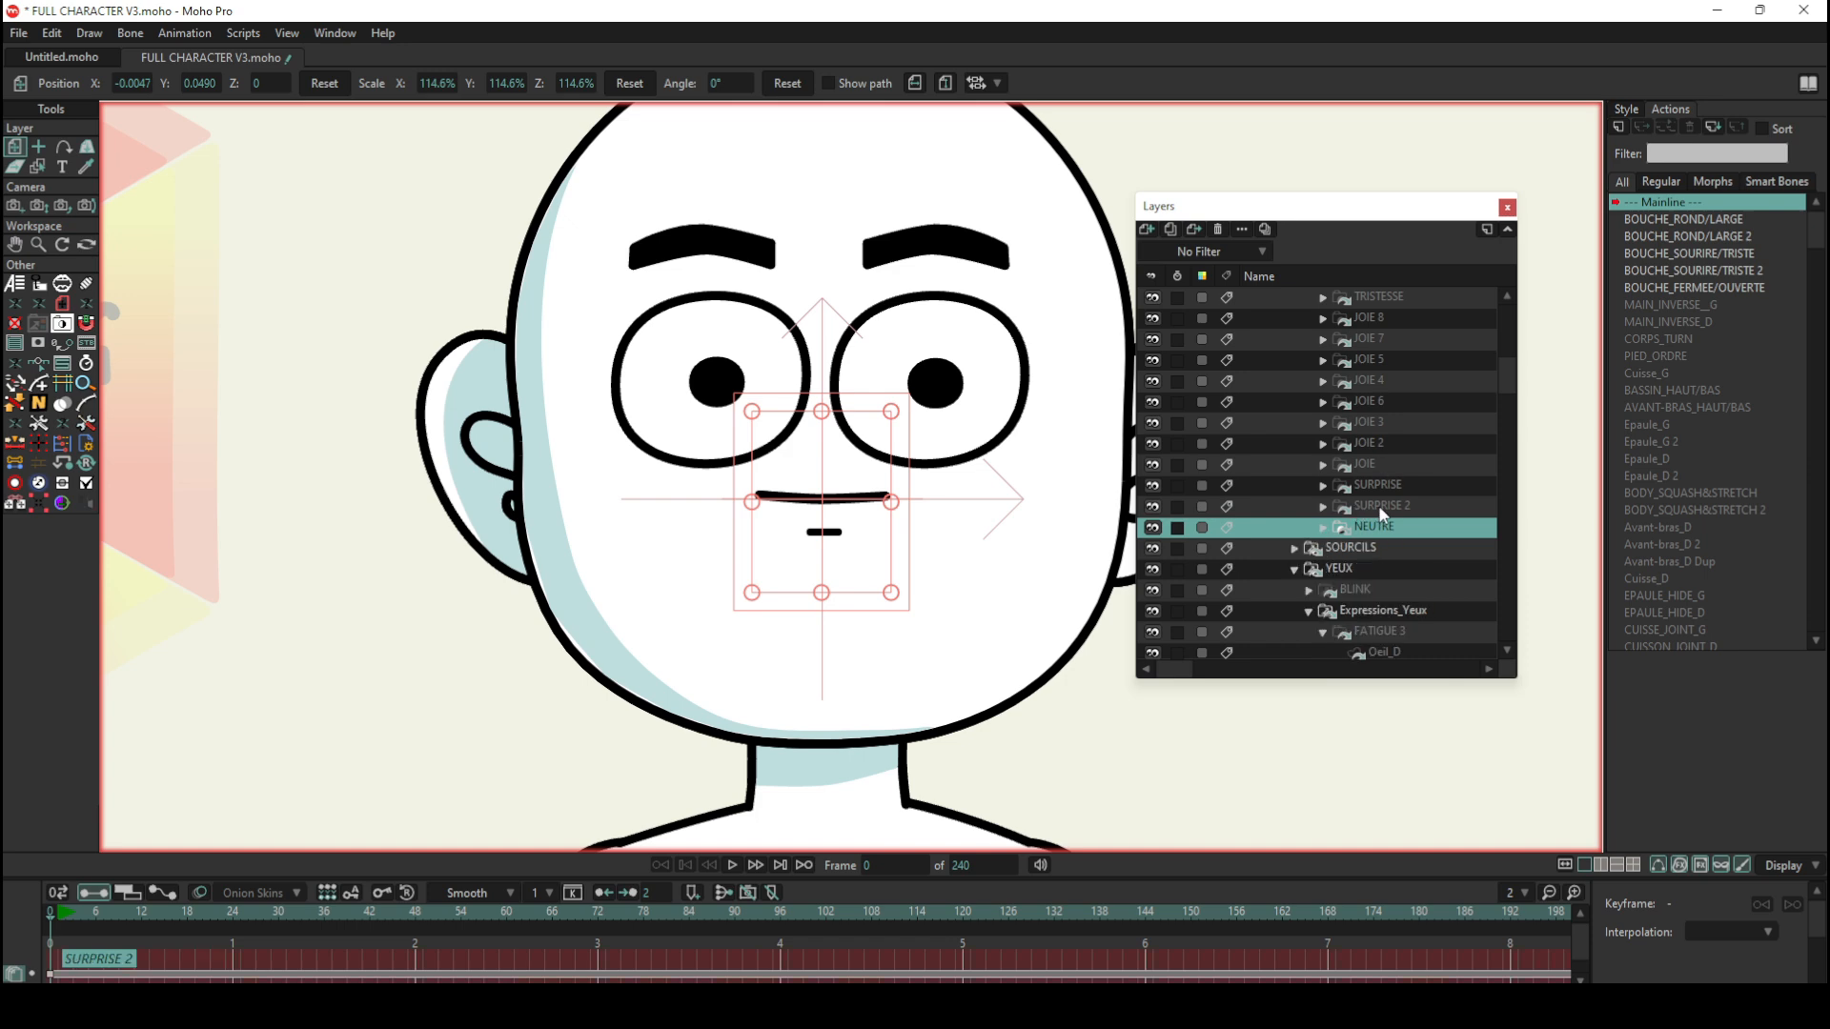
left_click(1378, 506)
left_click(1324, 507)
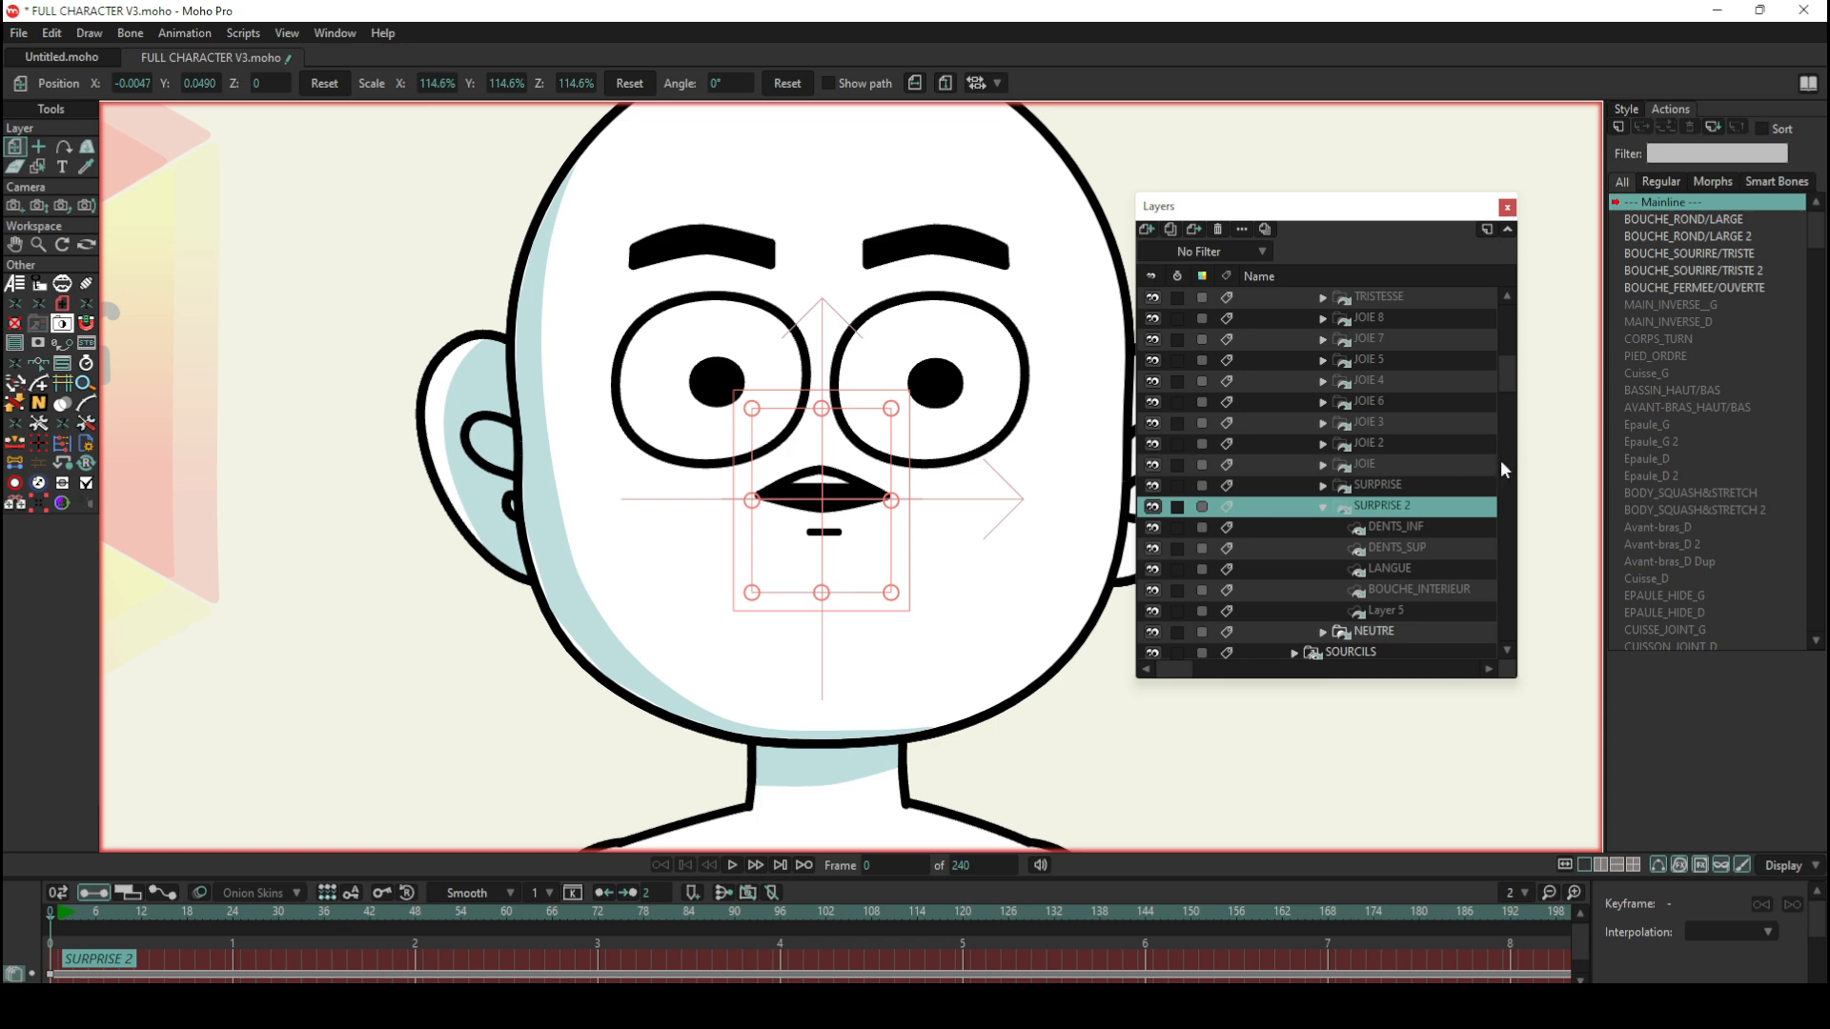
left_click(1376, 485)
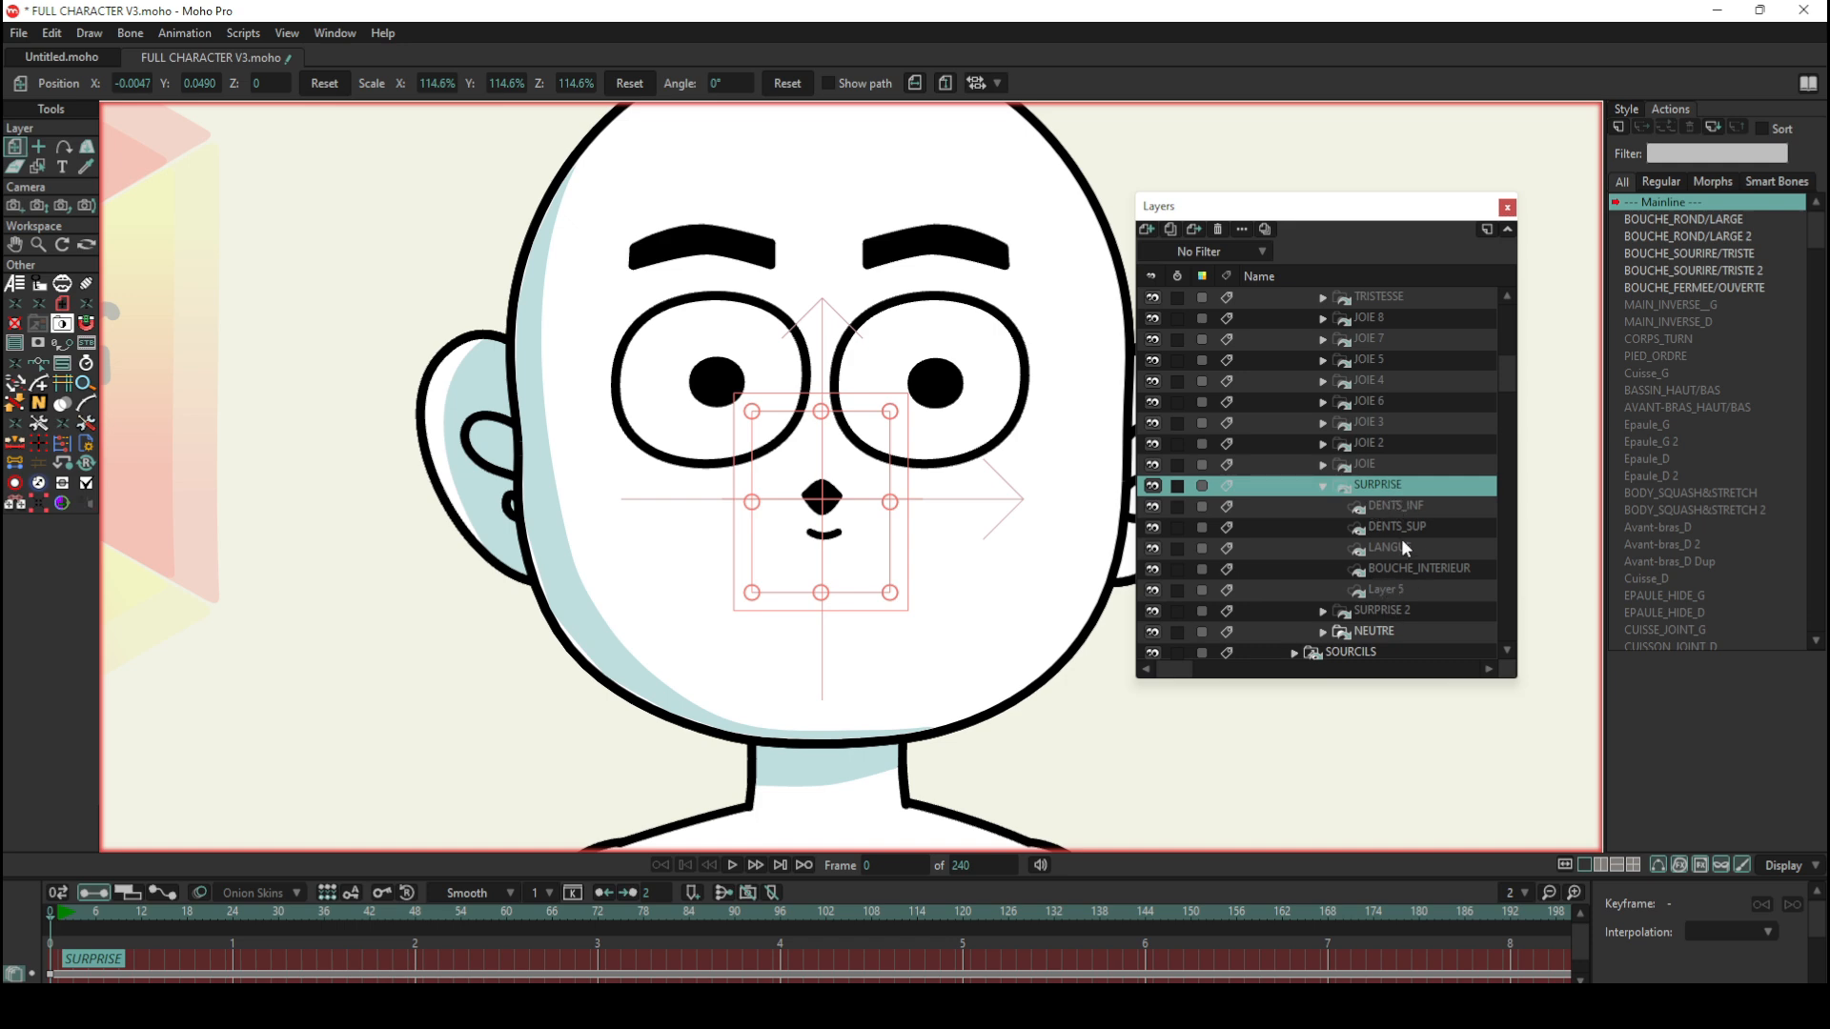
scroll(886, 408, "down", 3)
scroll(516, 407, "up", 3)
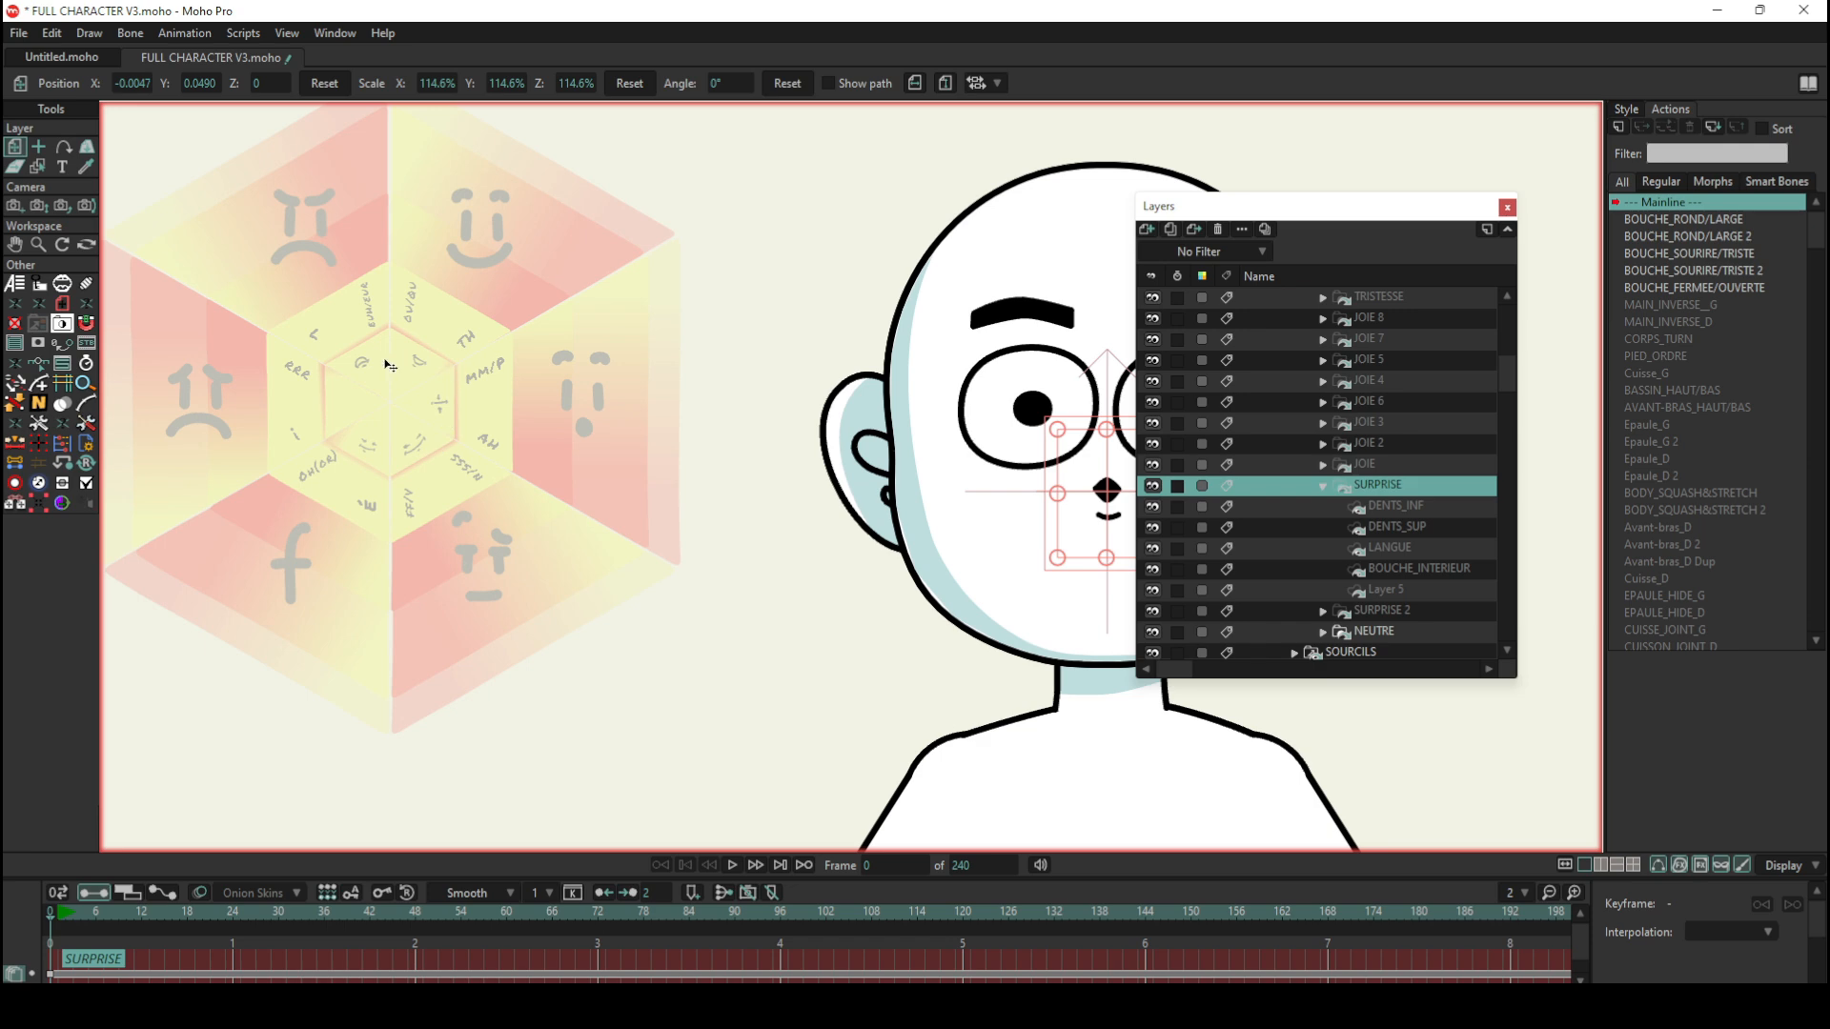
scroll(772, 443, "down", 5)
scroll(898, 425, "up", 4)
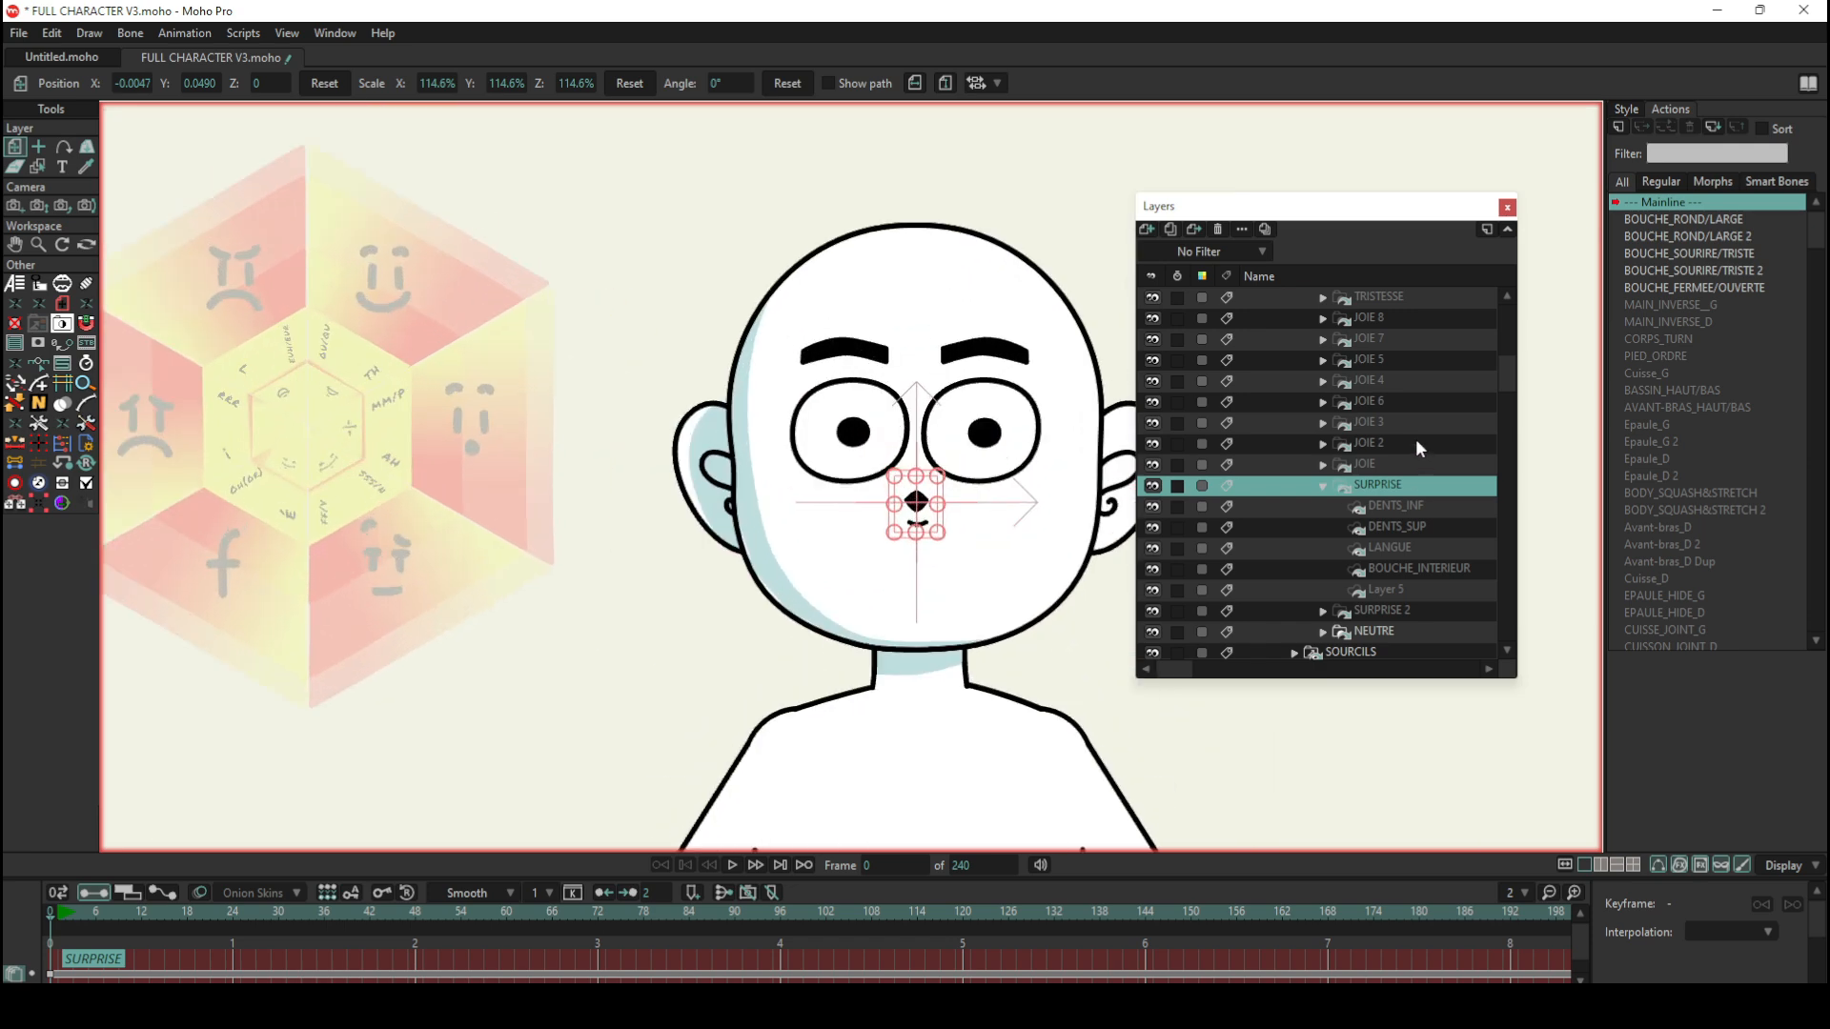
Step: Select the top-level CHARA bone layer and rotate the wheel's long bone onto the smiling face with Manipulate Bones
scroll(1406, 420, "up", 3)
scroll(1394, 390, "up", 6)
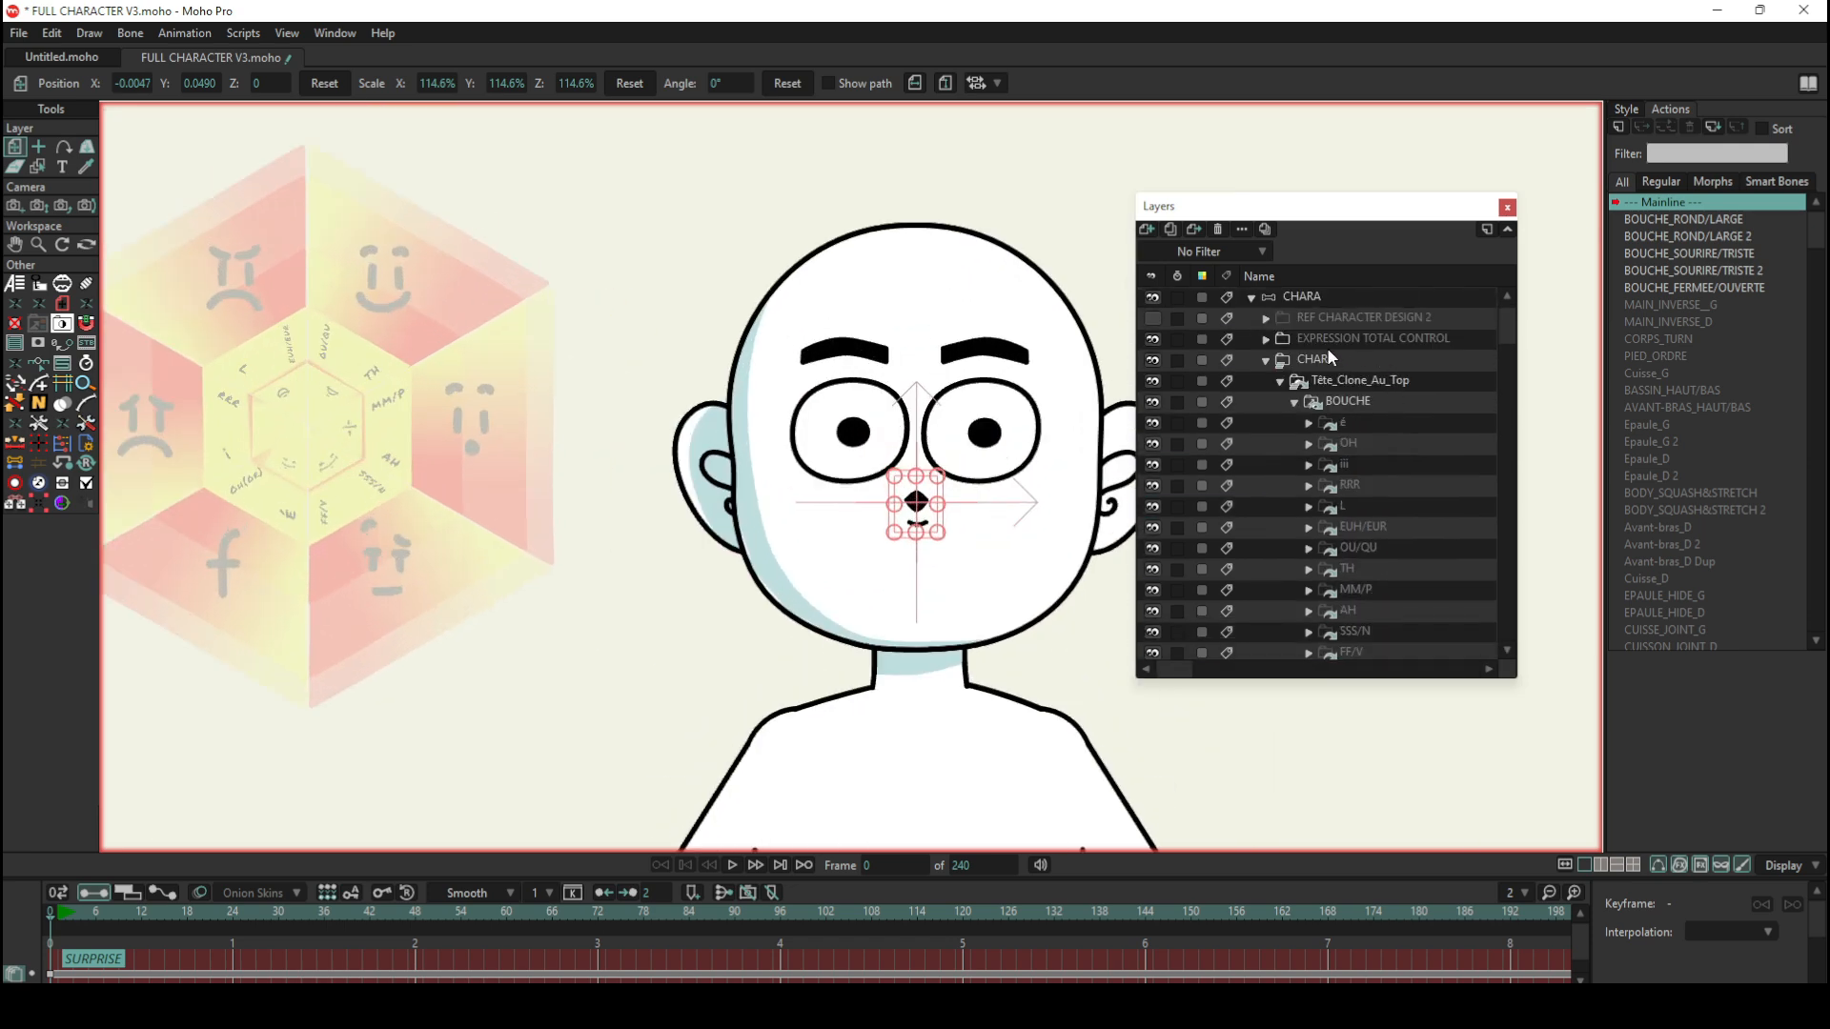
left_click(1311, 301)
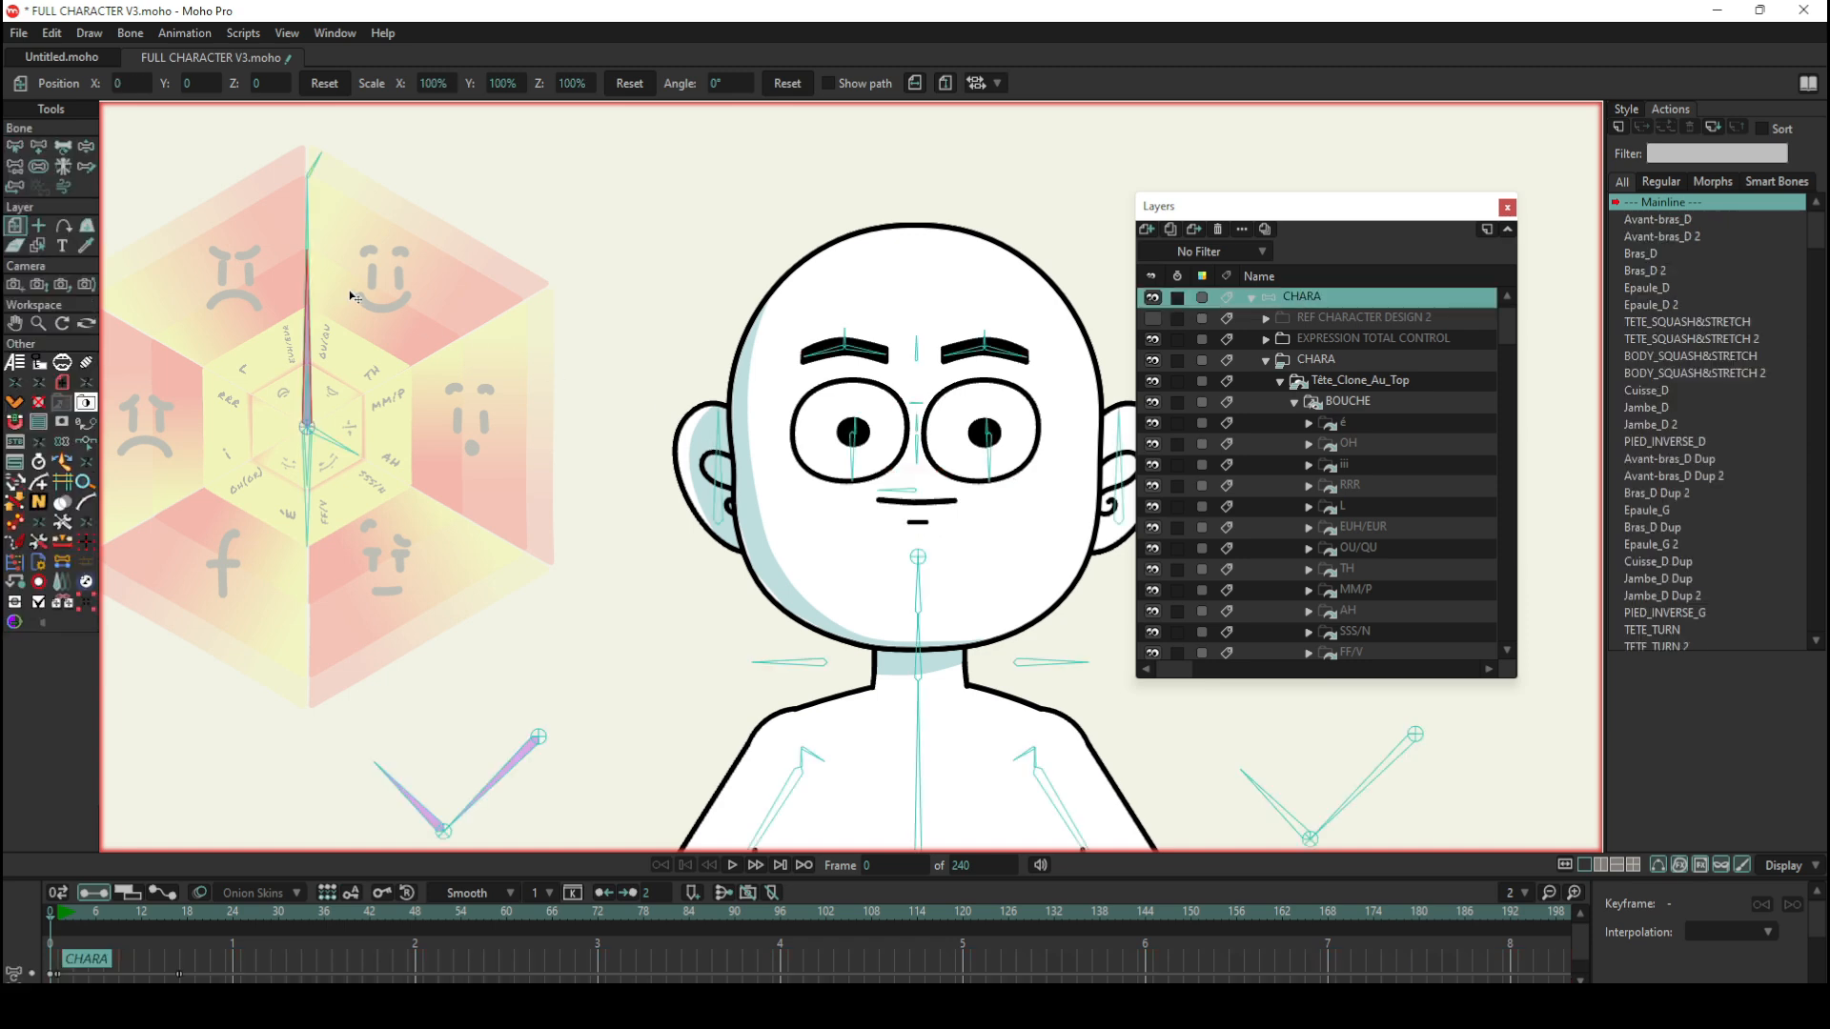
left_click(86, 146)
left_click_drag(315, 315, 379, 343)
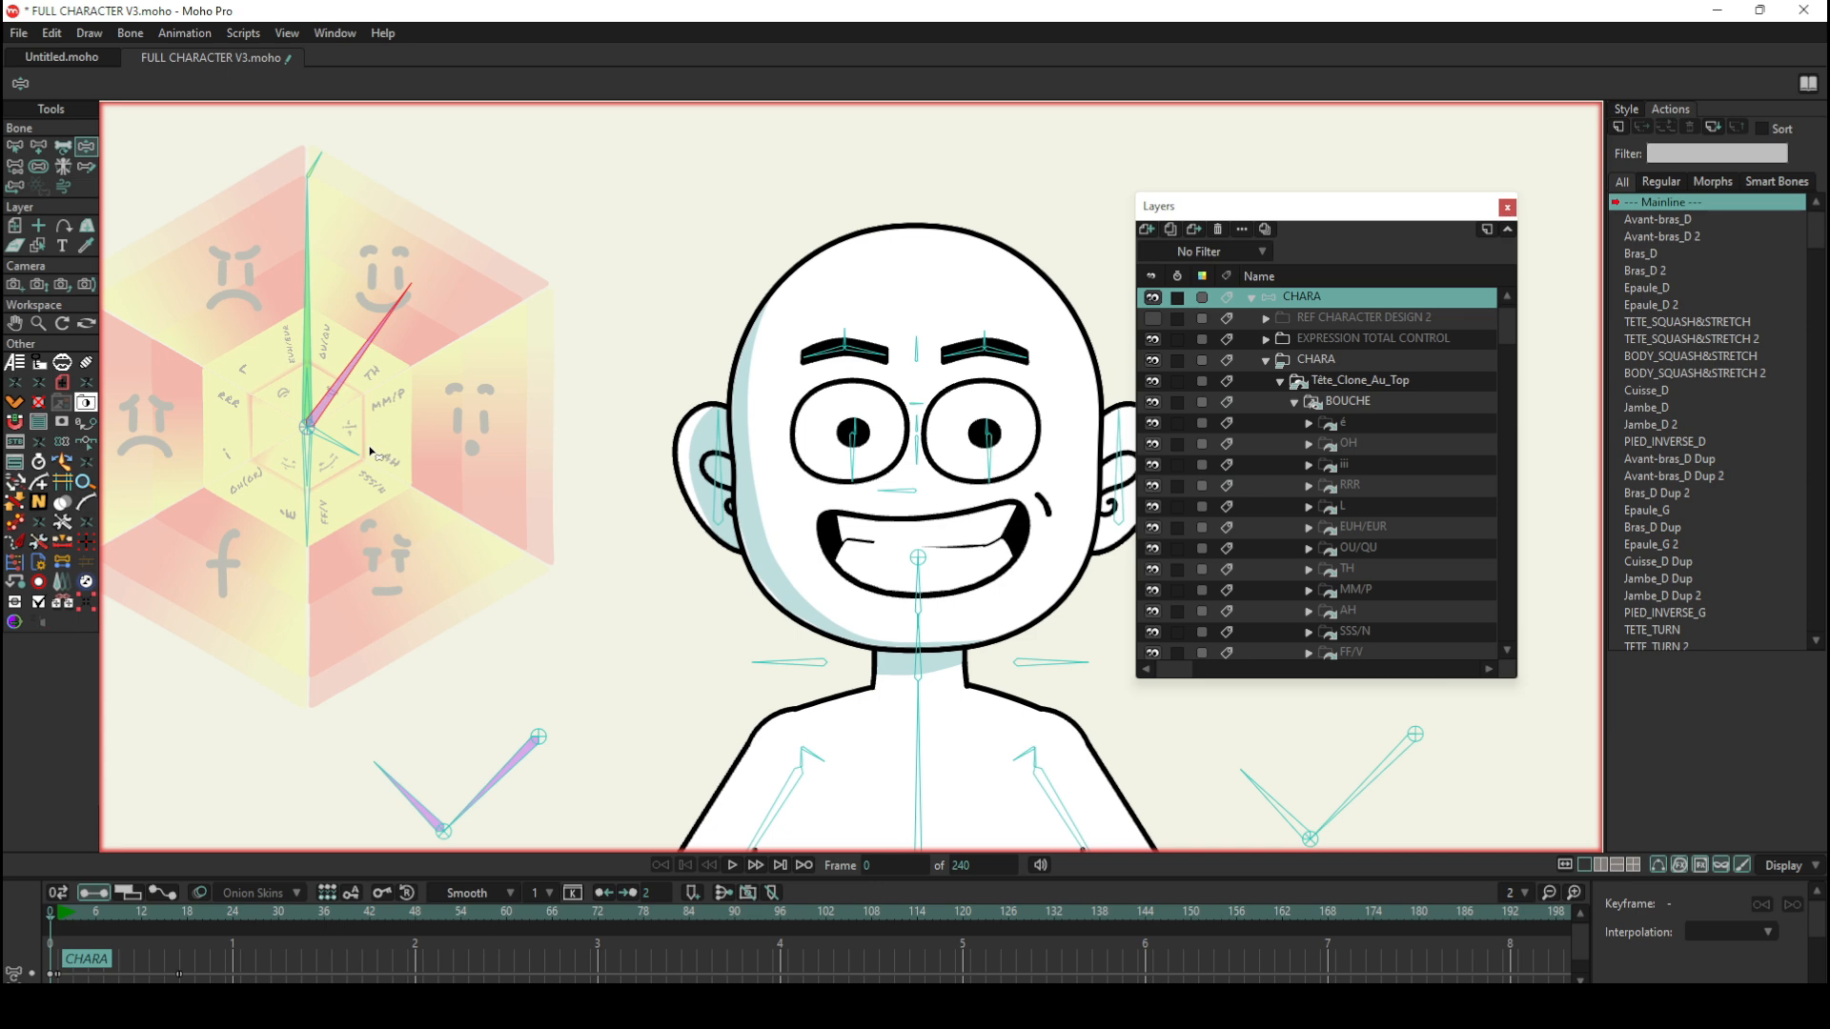
Step: Rotate the wheel's small central bones to preview variations of the smile, and reset the pose at frame 0
mouse_move(308, 472)
left_mouse_down()
mouse_move(276, 462)
mouse_move(318, 477)
left_mouse_up()
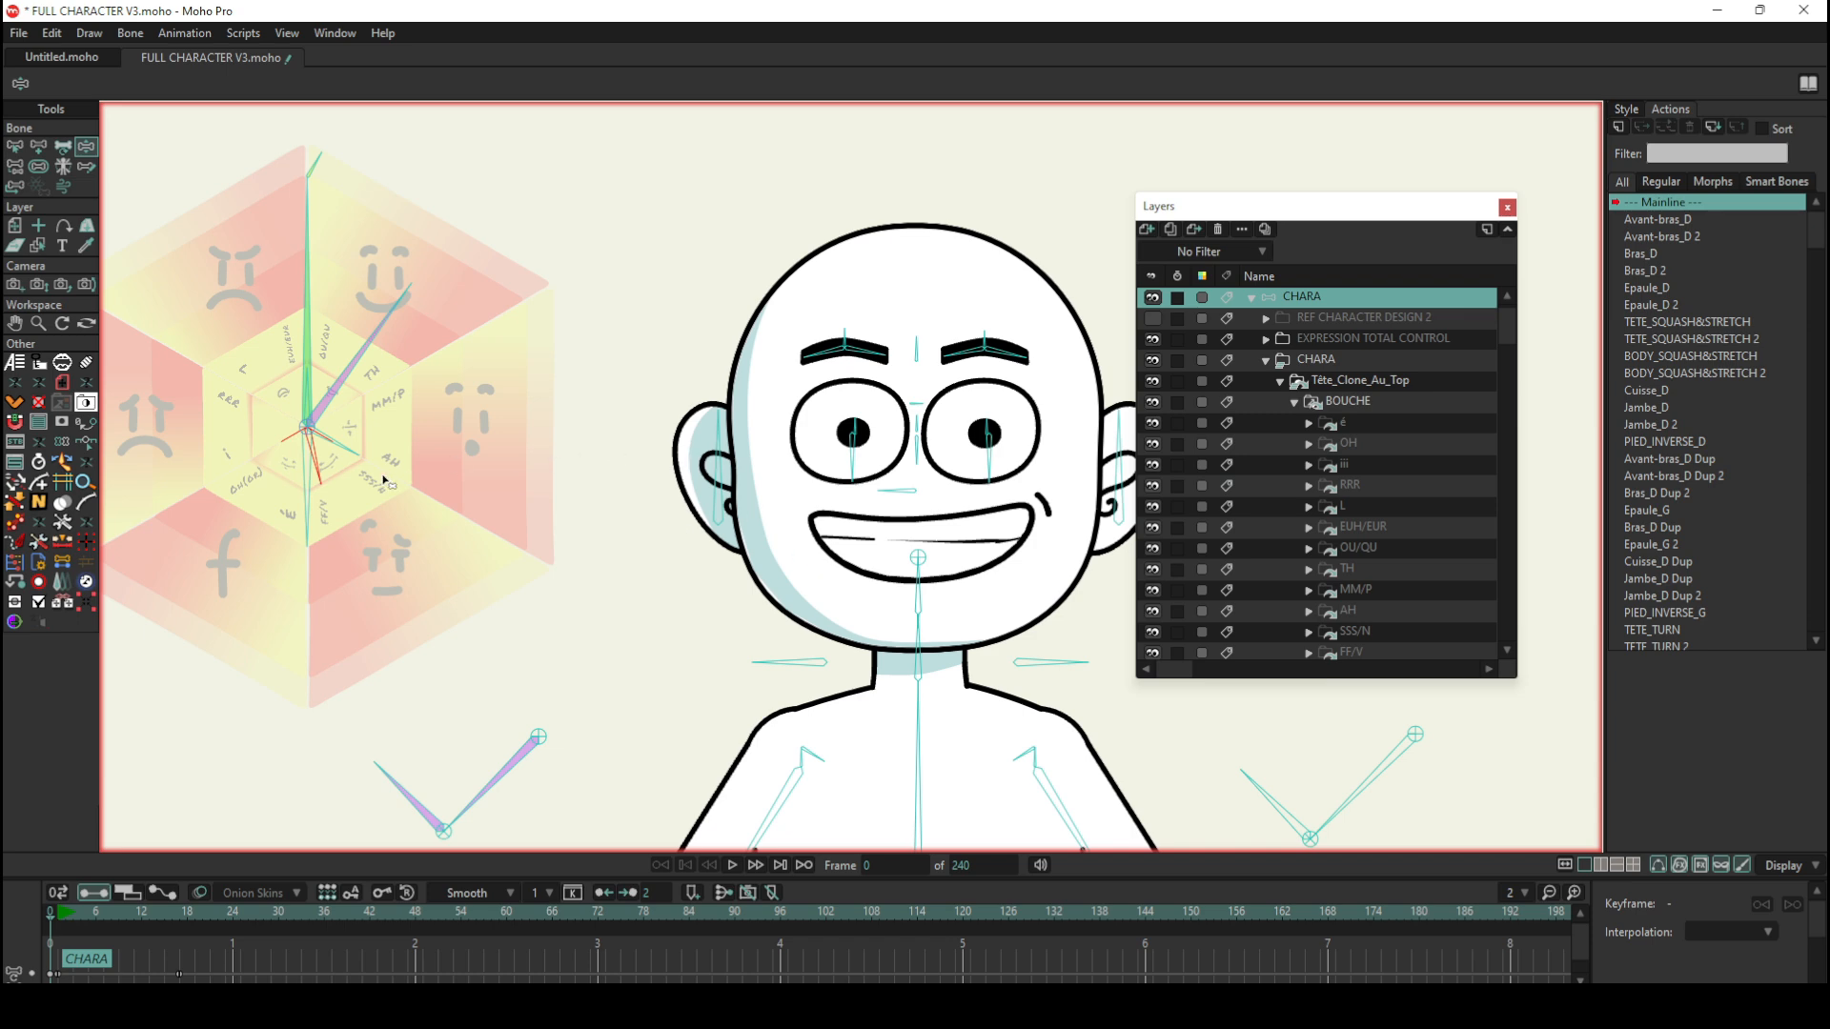
left_click_drag(345, 454, 315, 409)
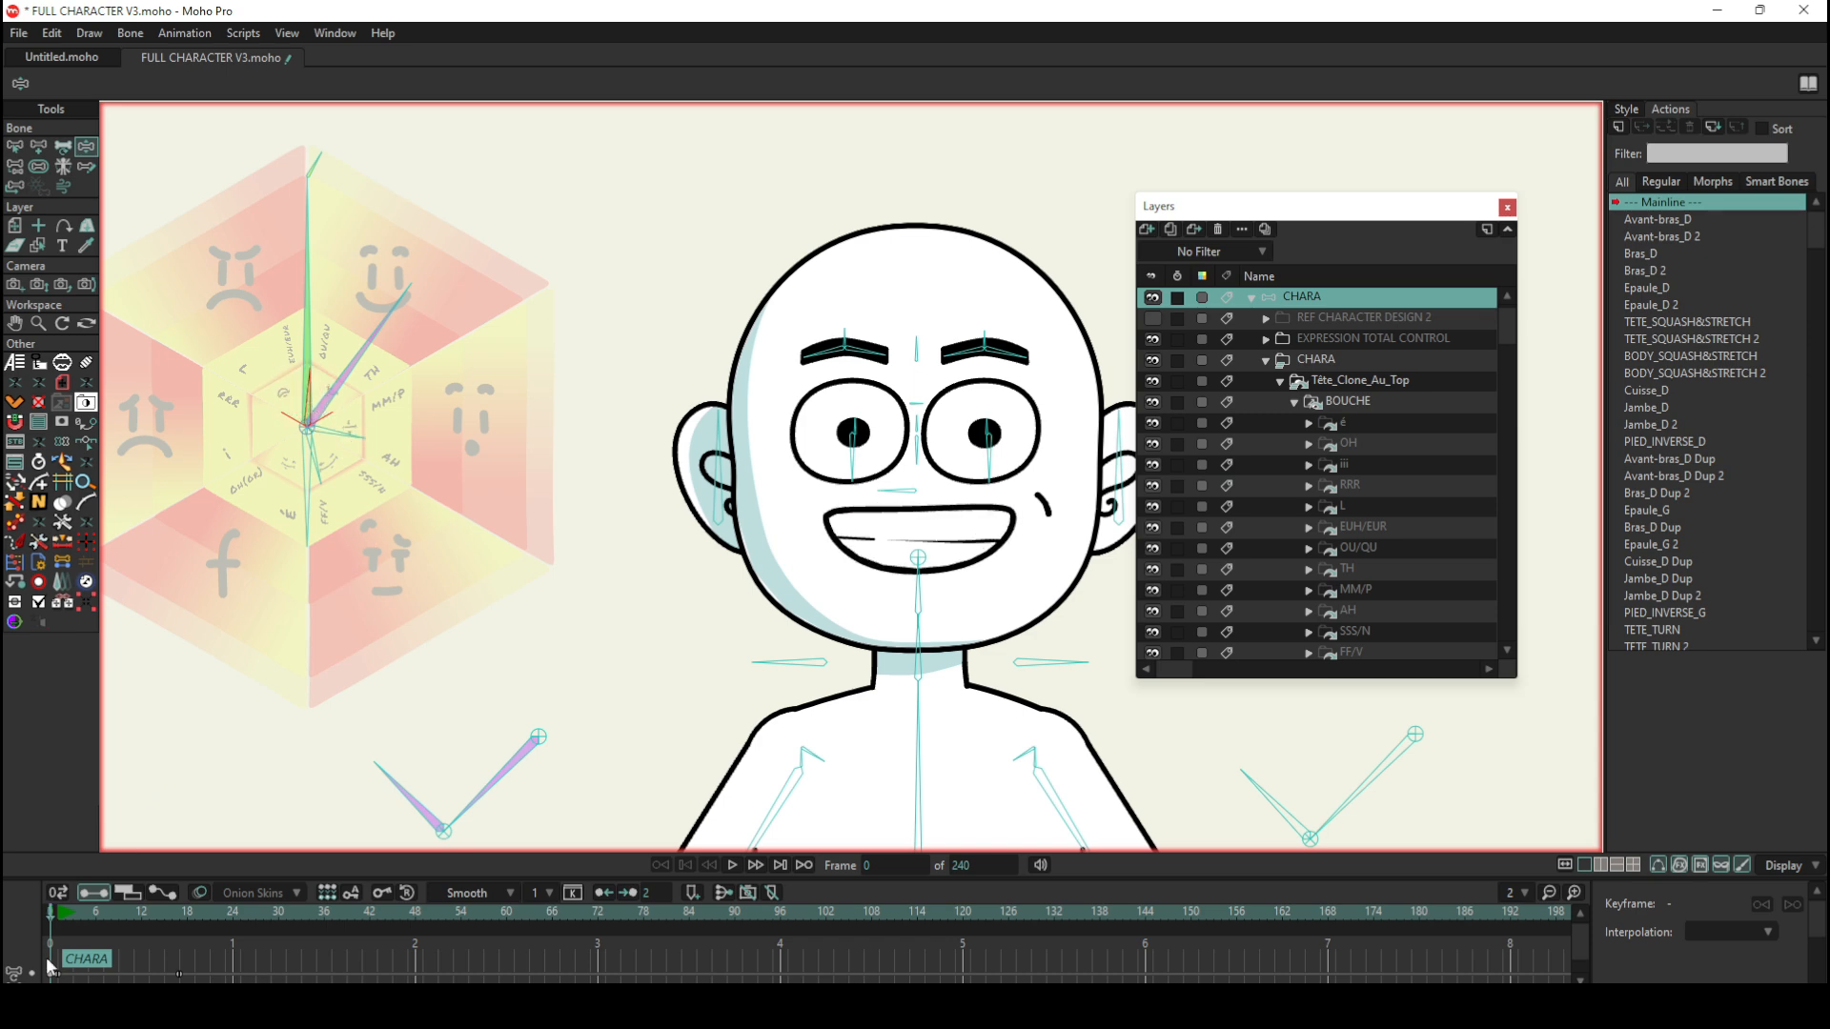
left_click(50, 917)
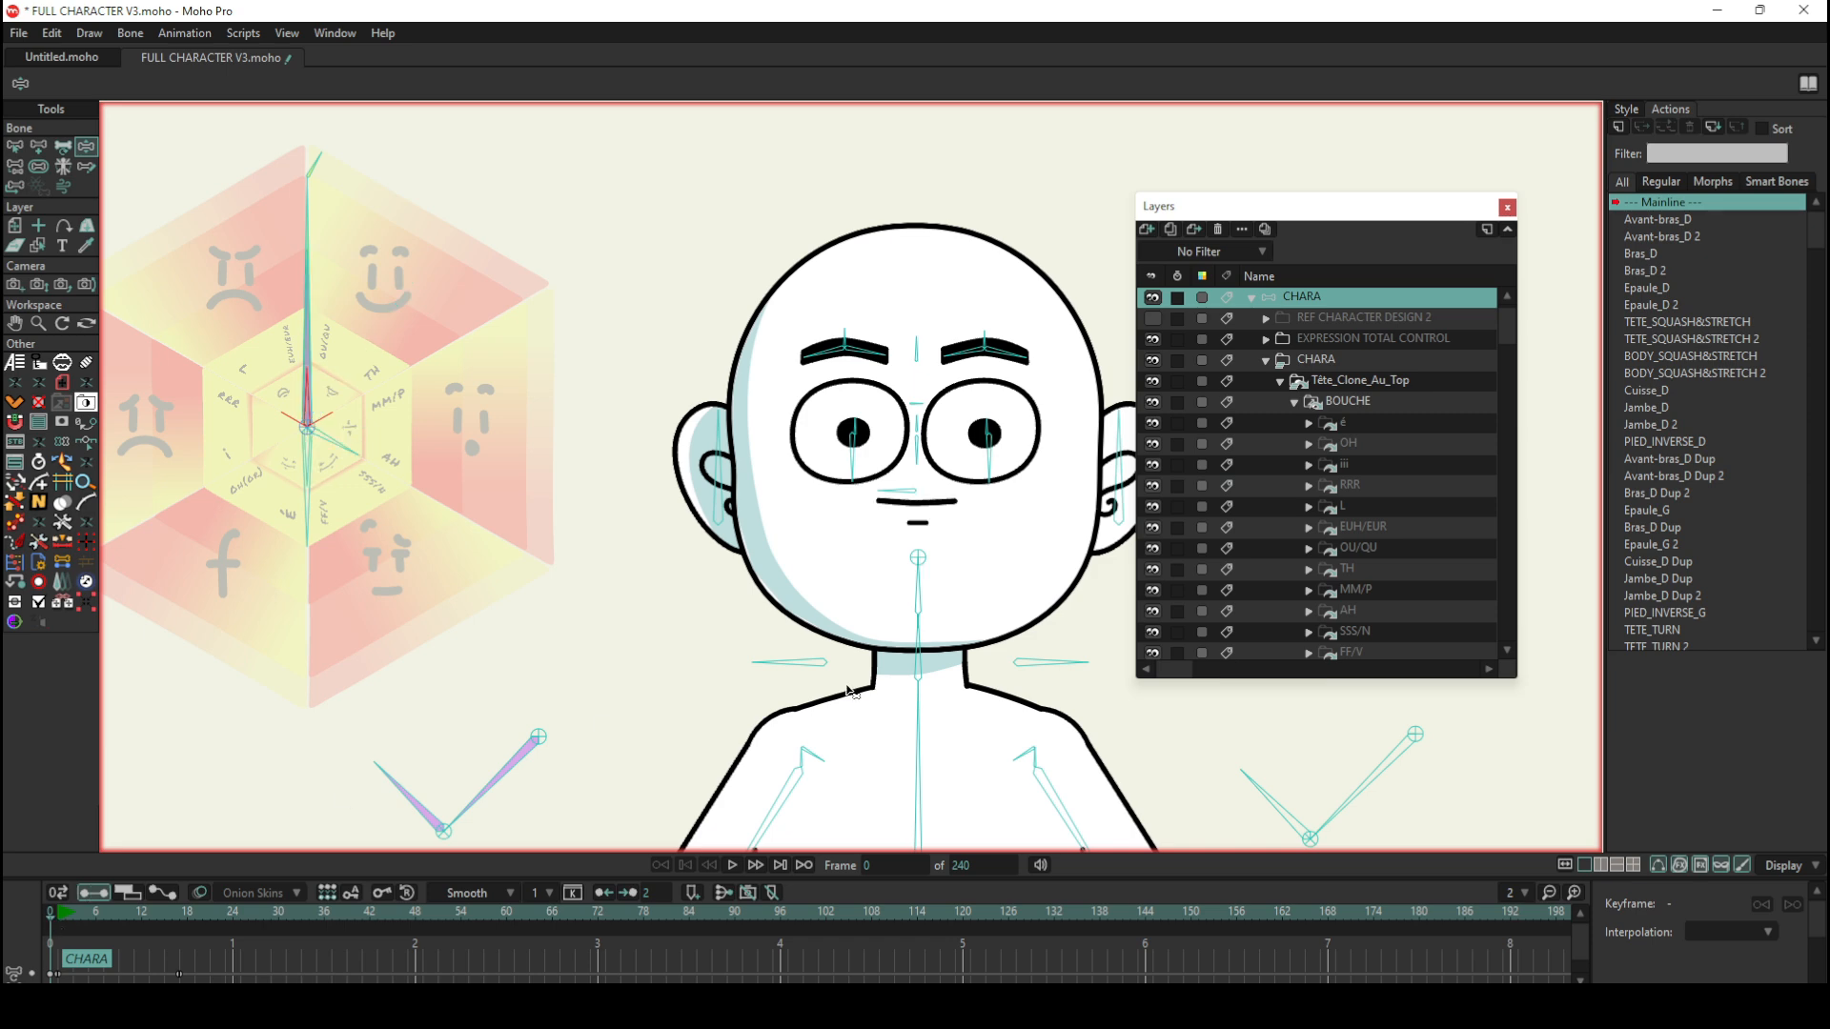
Step: Collapse the SURPRISE group and review the list of mouth groups inside EXPRESSIONS_BOUCHE
scroll(1372, 508, "down", 3)
scroll(1370, 509, "down", 3)
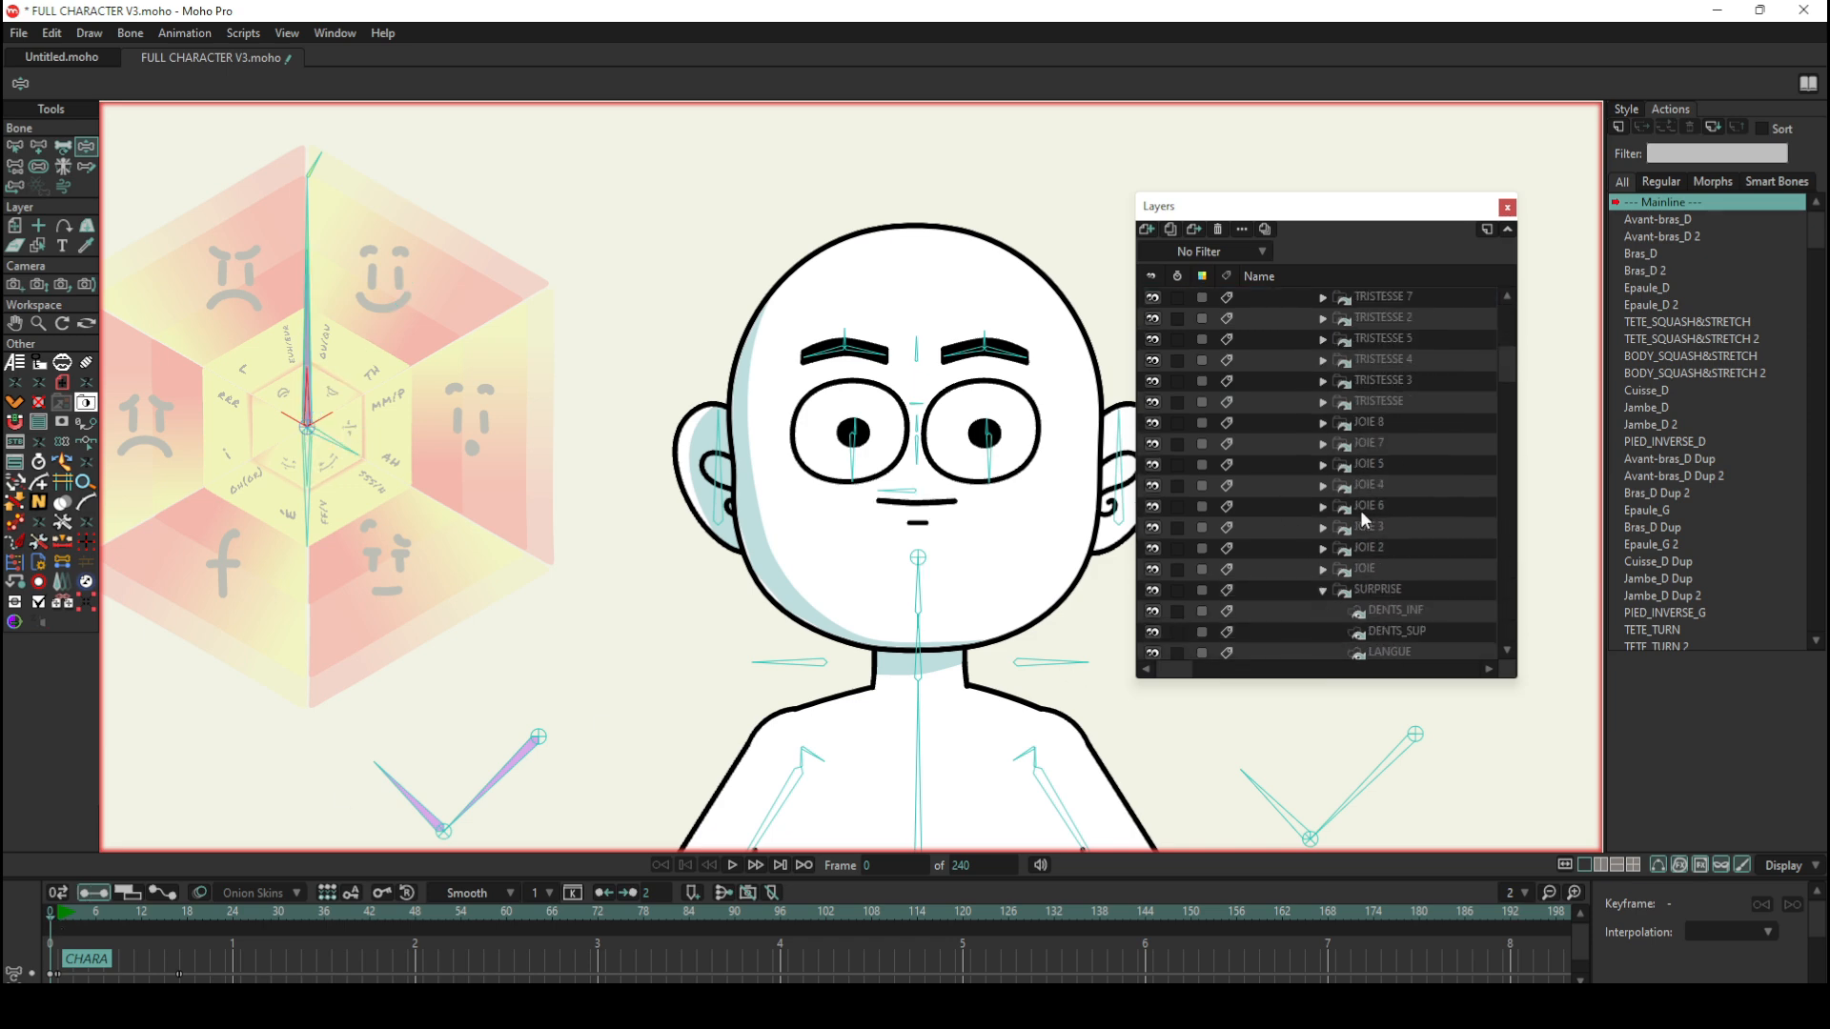
scroll(1359, 511, "down", 3)
left_click(1323, 486)
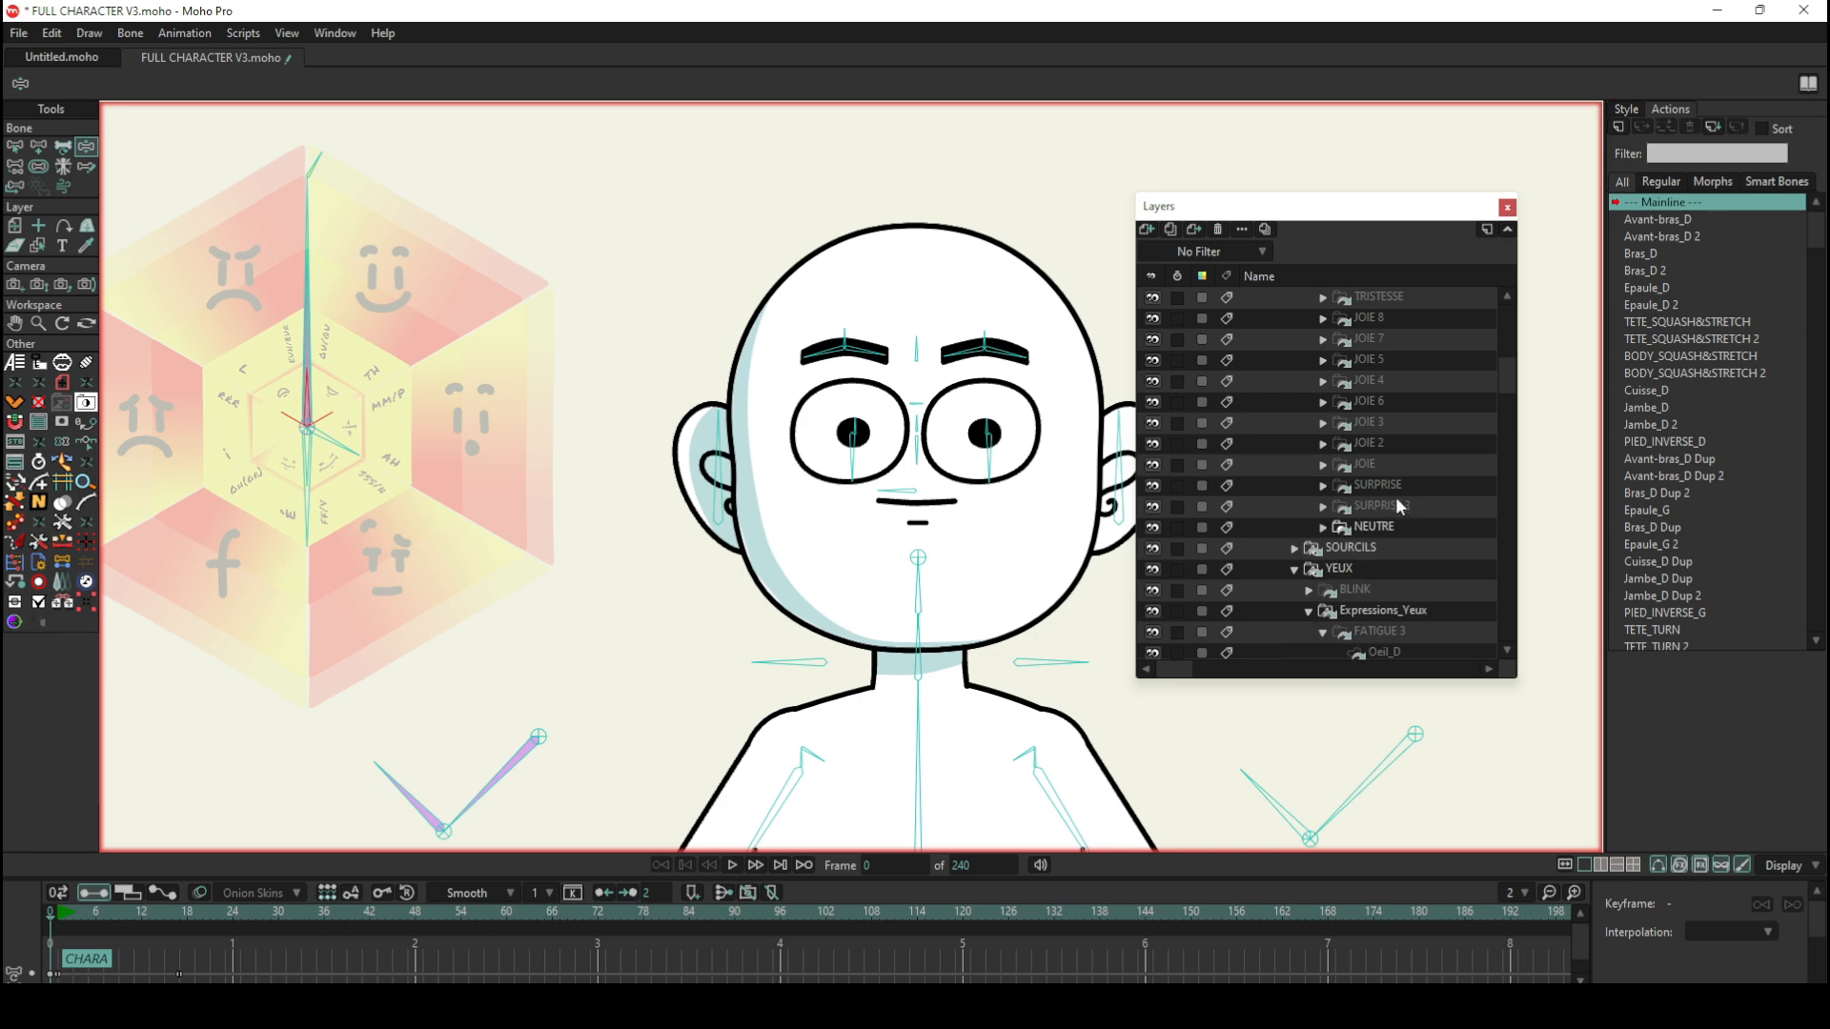
scroll(1395, 495, "up", 2)
scroll(1372, 490, "up", 4)
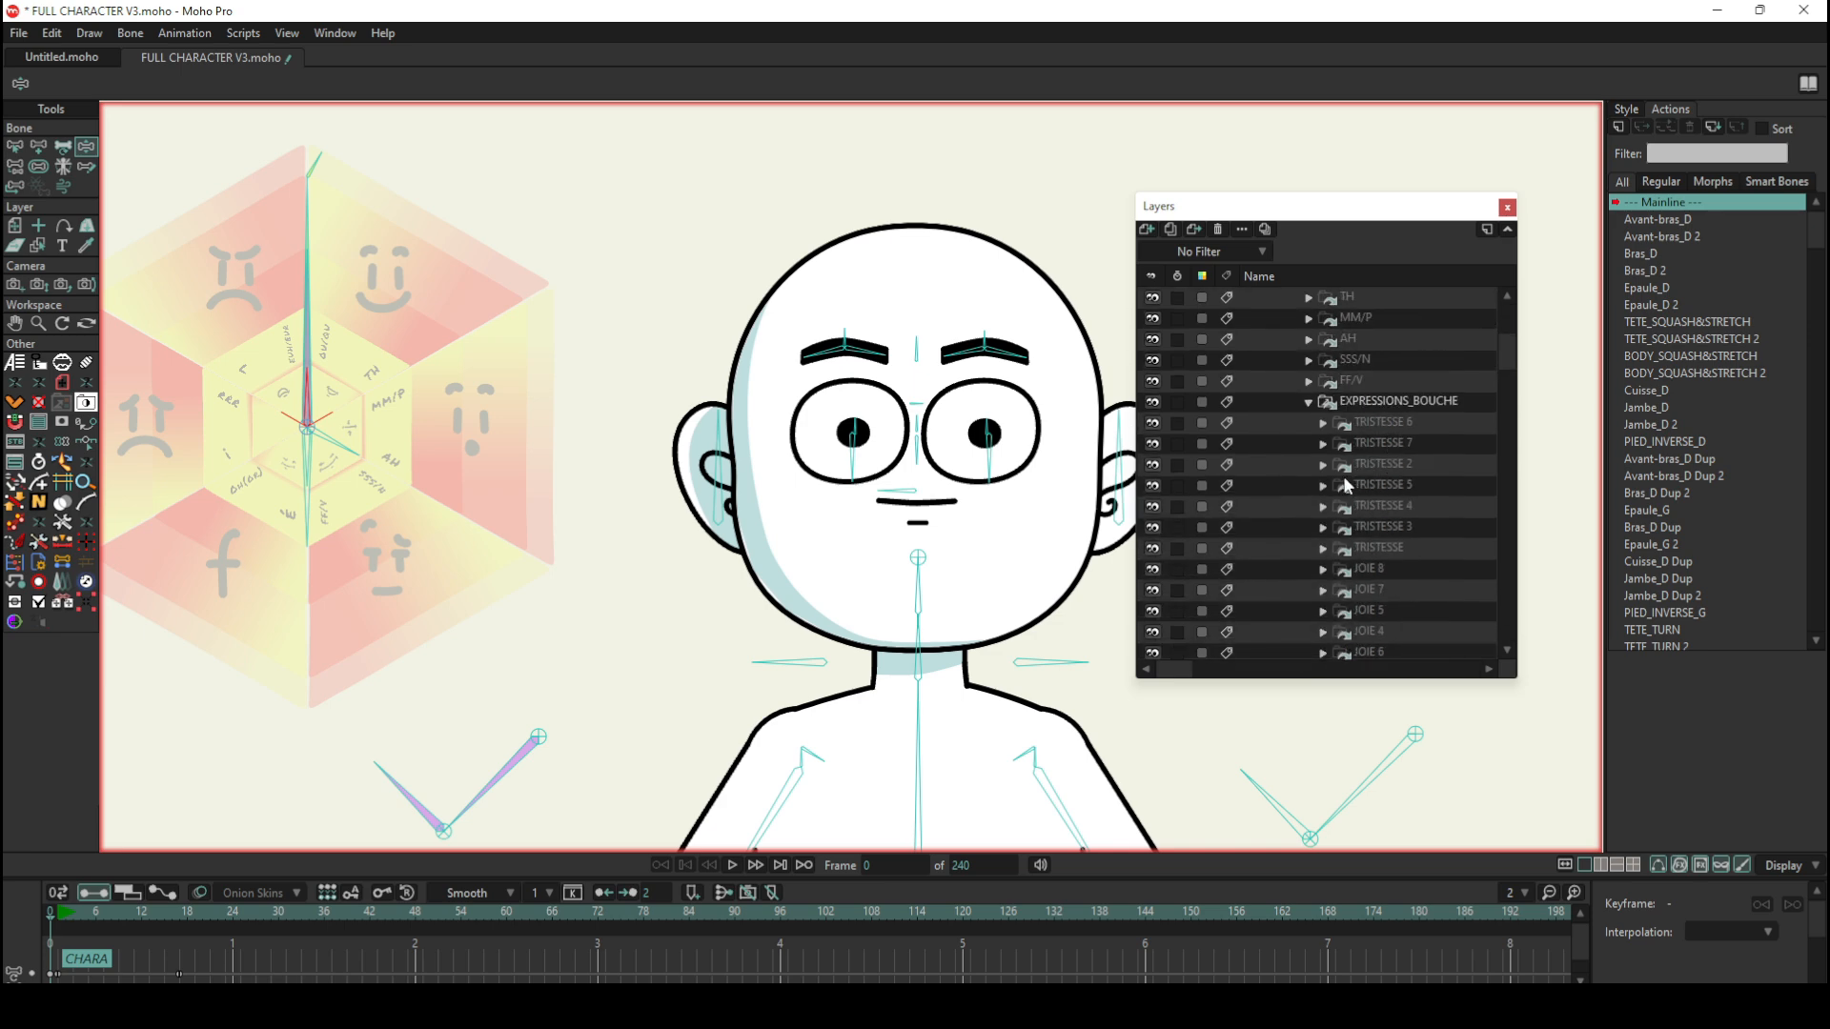
Step: Collapse the EXPRESSIONS_BOUCHE group and review the phoneme mouth groups inside BOUCHE
left_click(1314, 401)
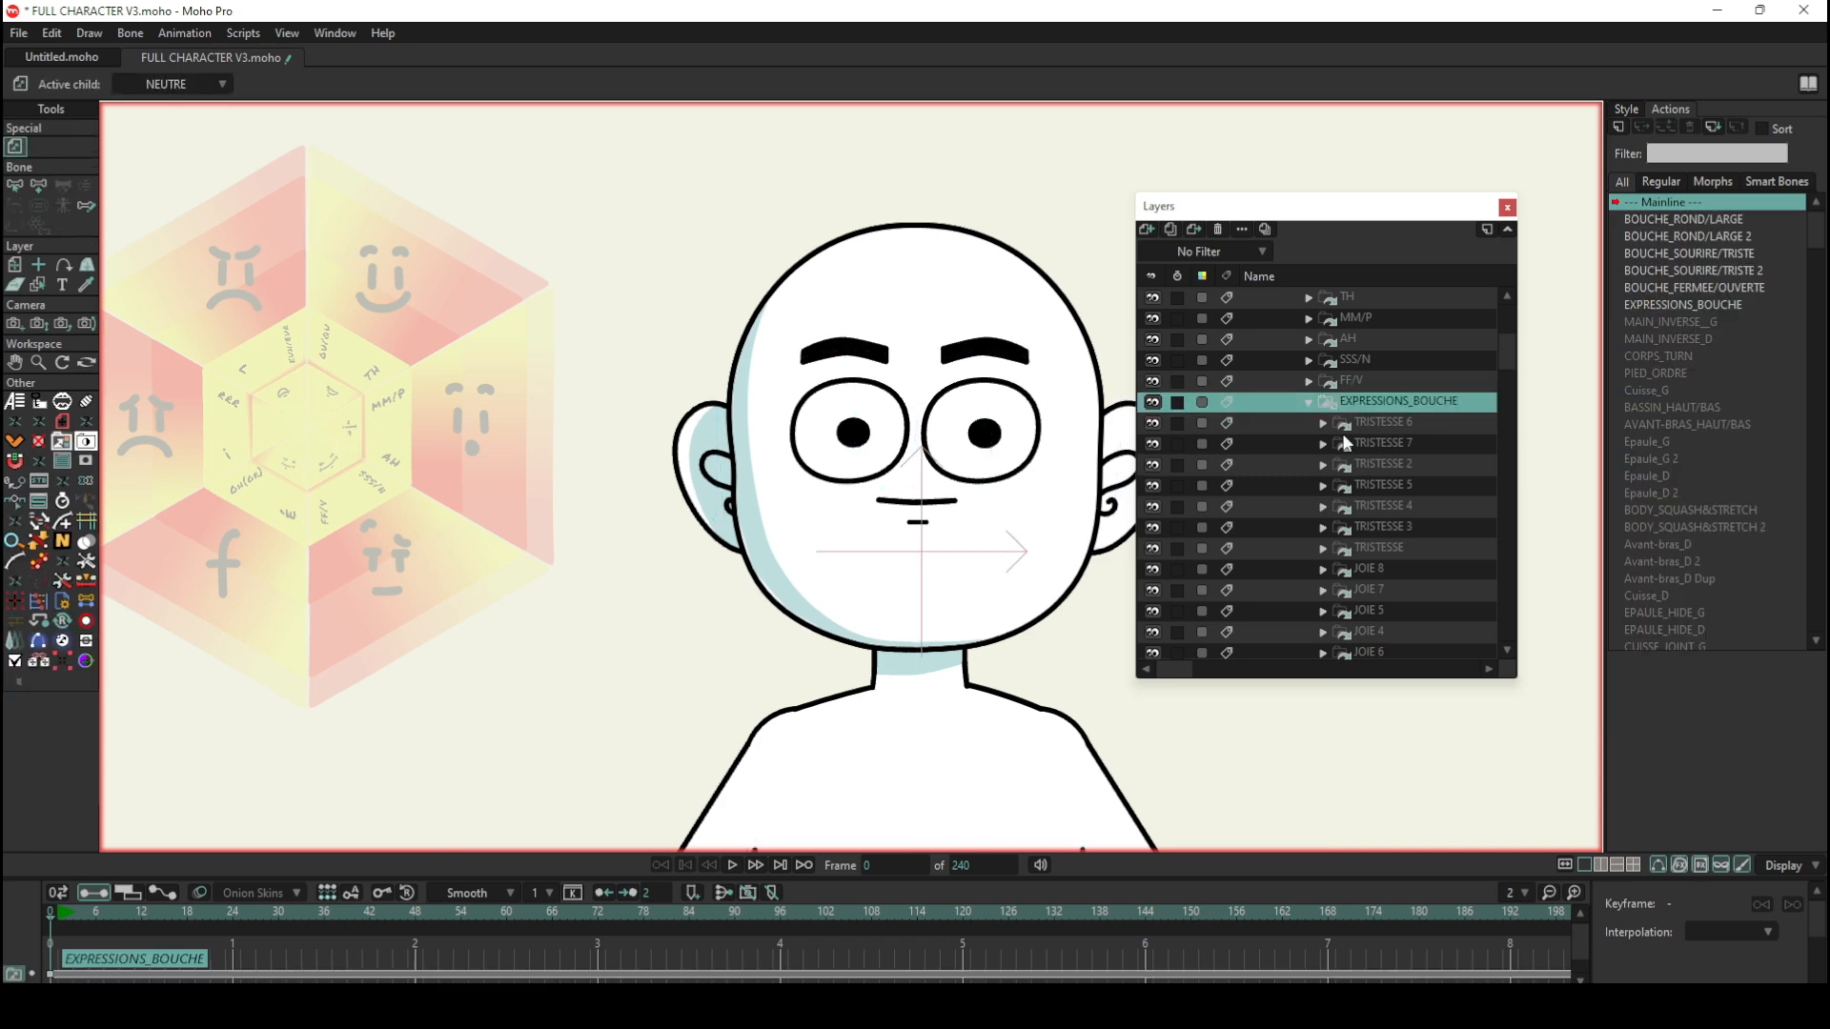
left_click(1309, 401)
scroll(1392, 454, "up", 2)
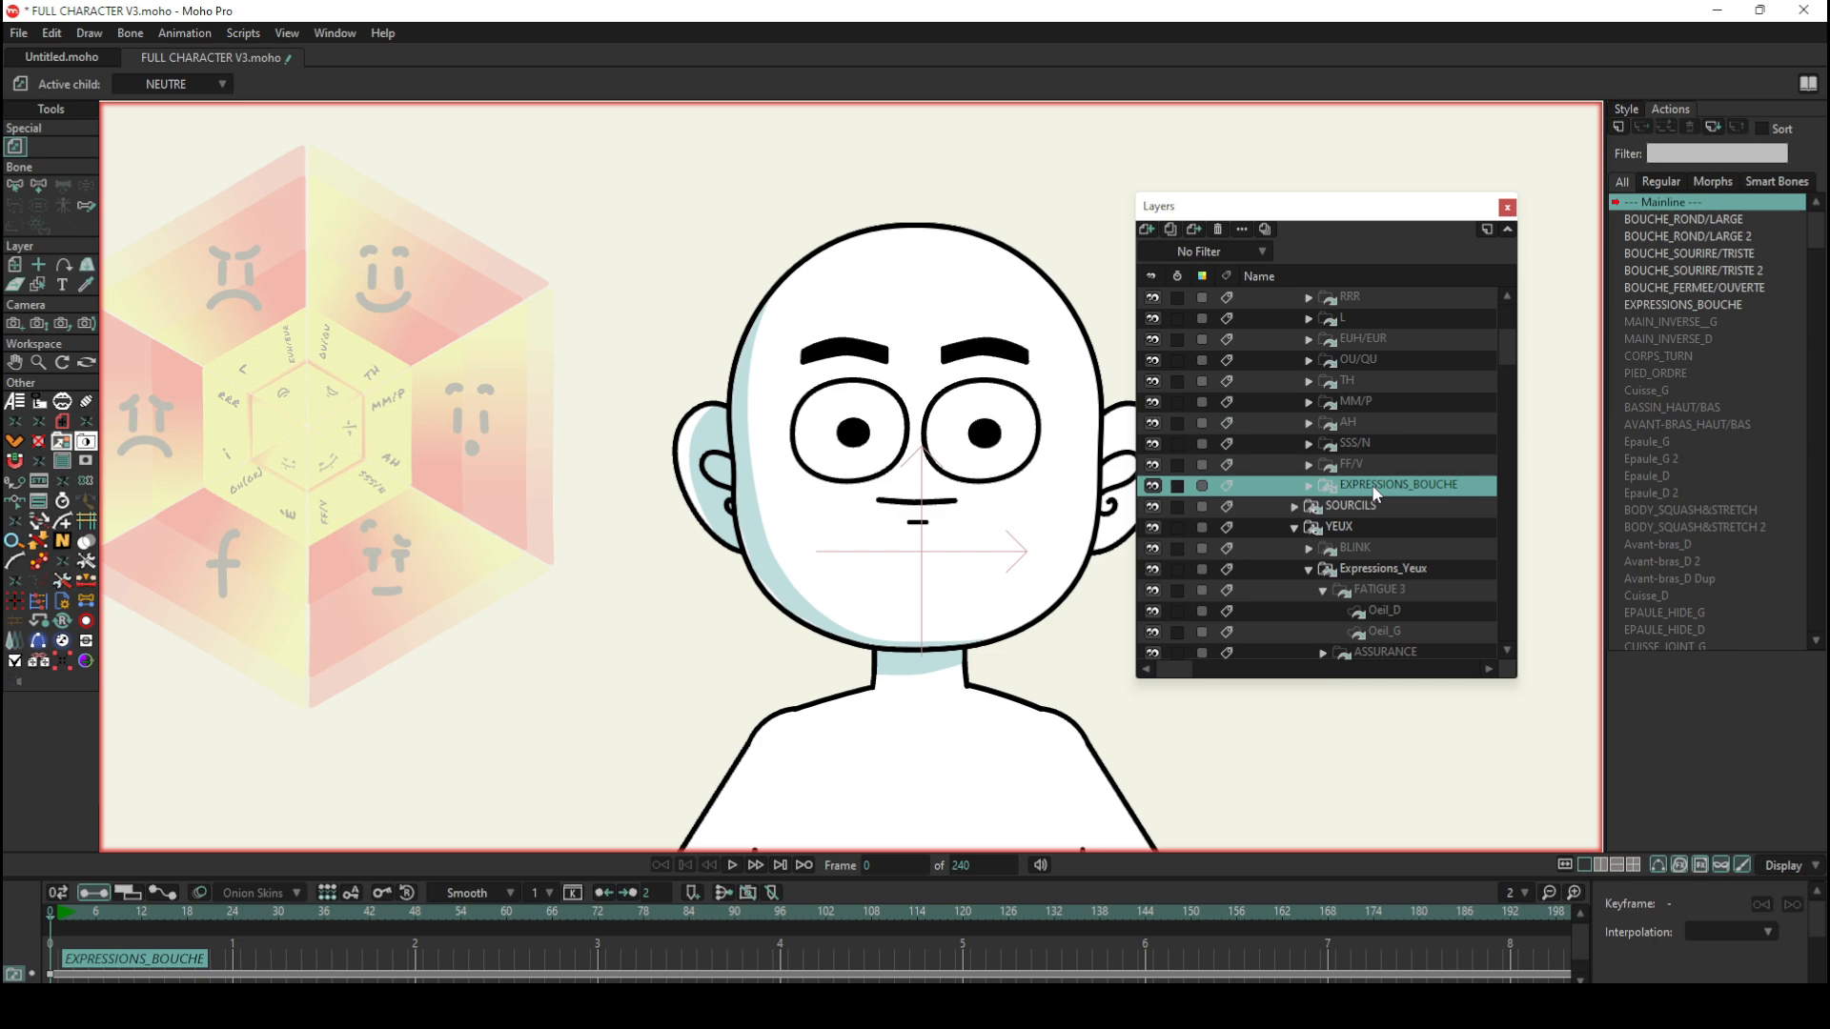
scroll(1373, 488, "up", 2)
scroll(1381, 516, "up", 2)
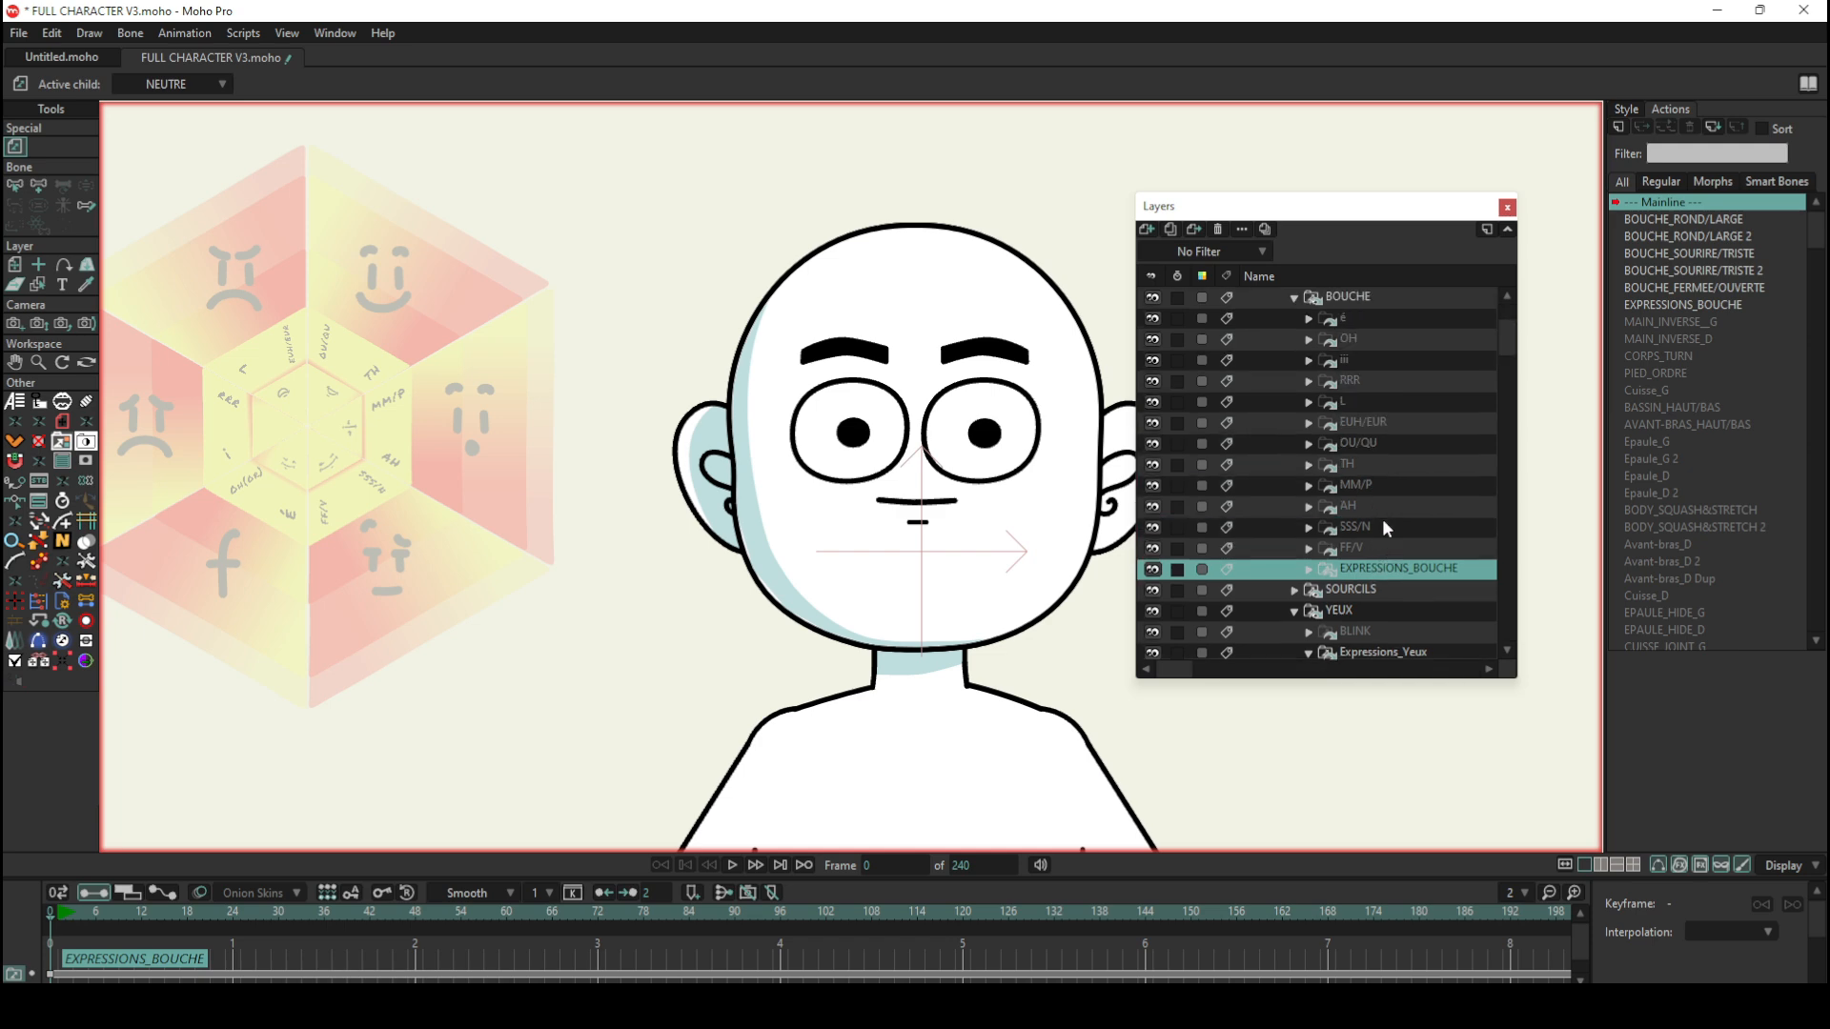
Step: Expand the FF/V group and select the BOUCHE_INTERIEUR layer inside NEUTRE 3 to examine that mouth's parts
left_click(1309, 549)
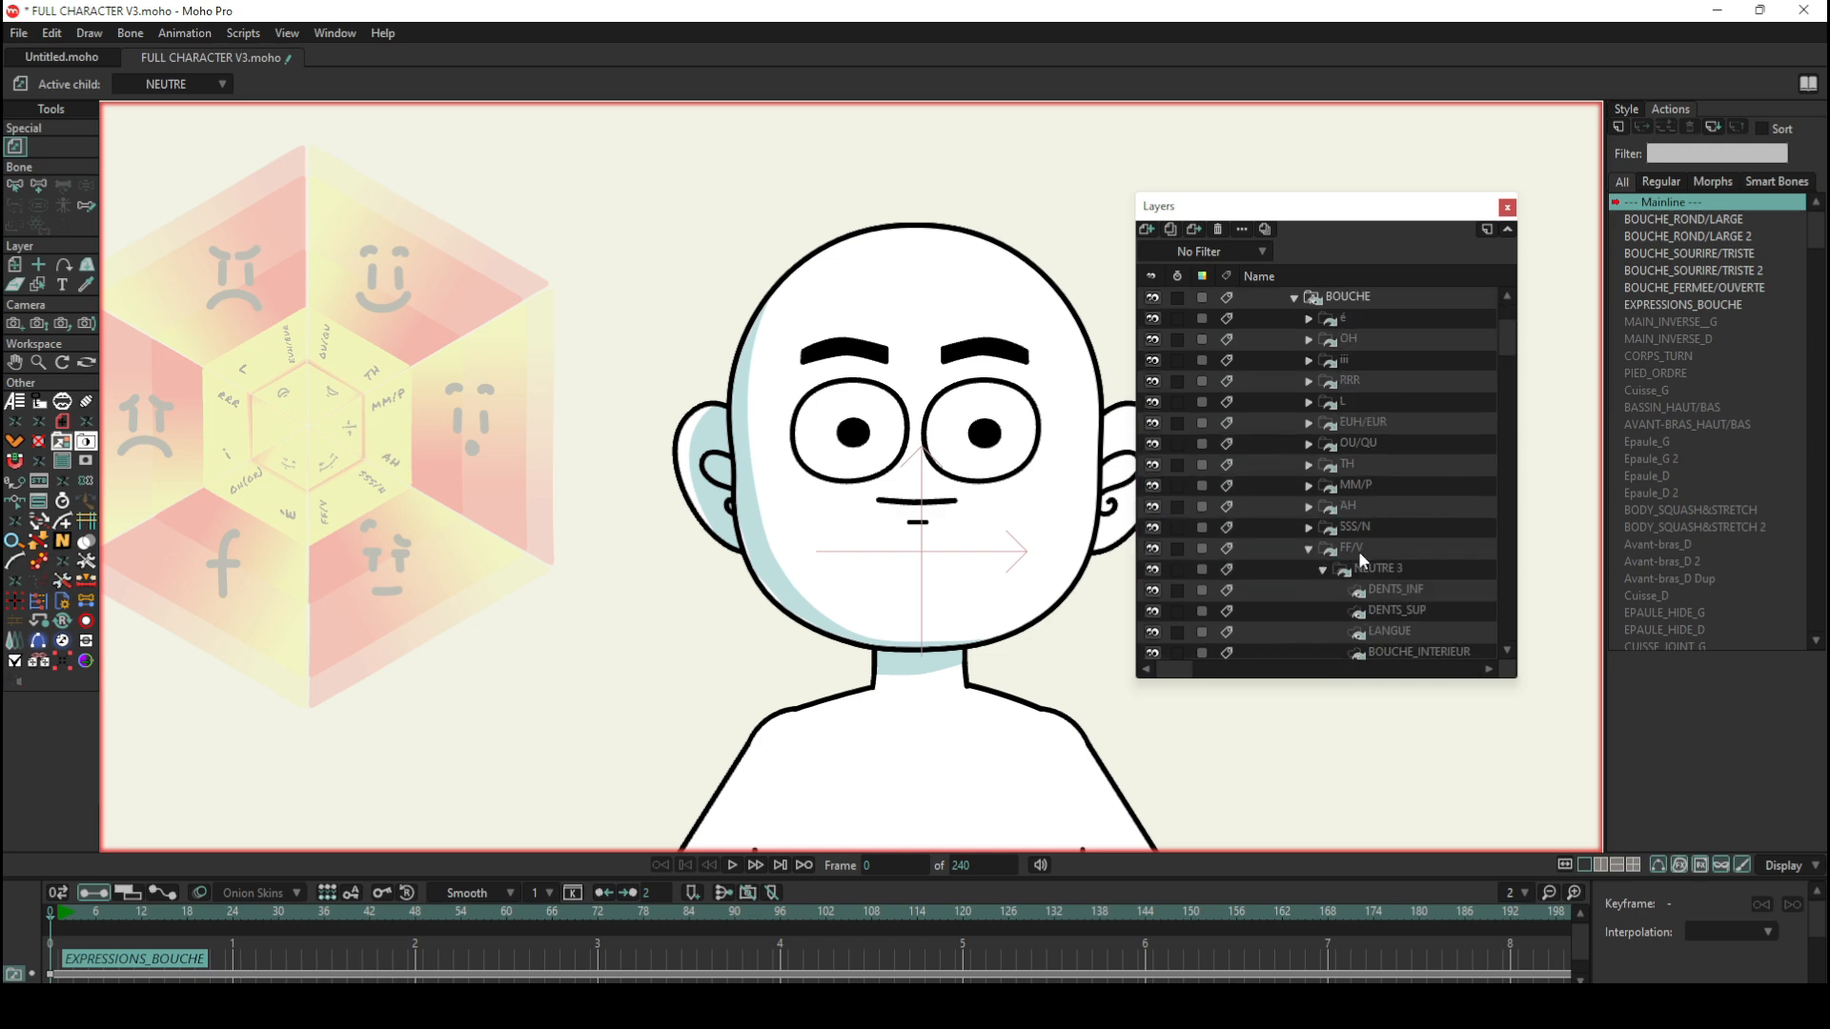
scroll(1386, 568, "down", 1)
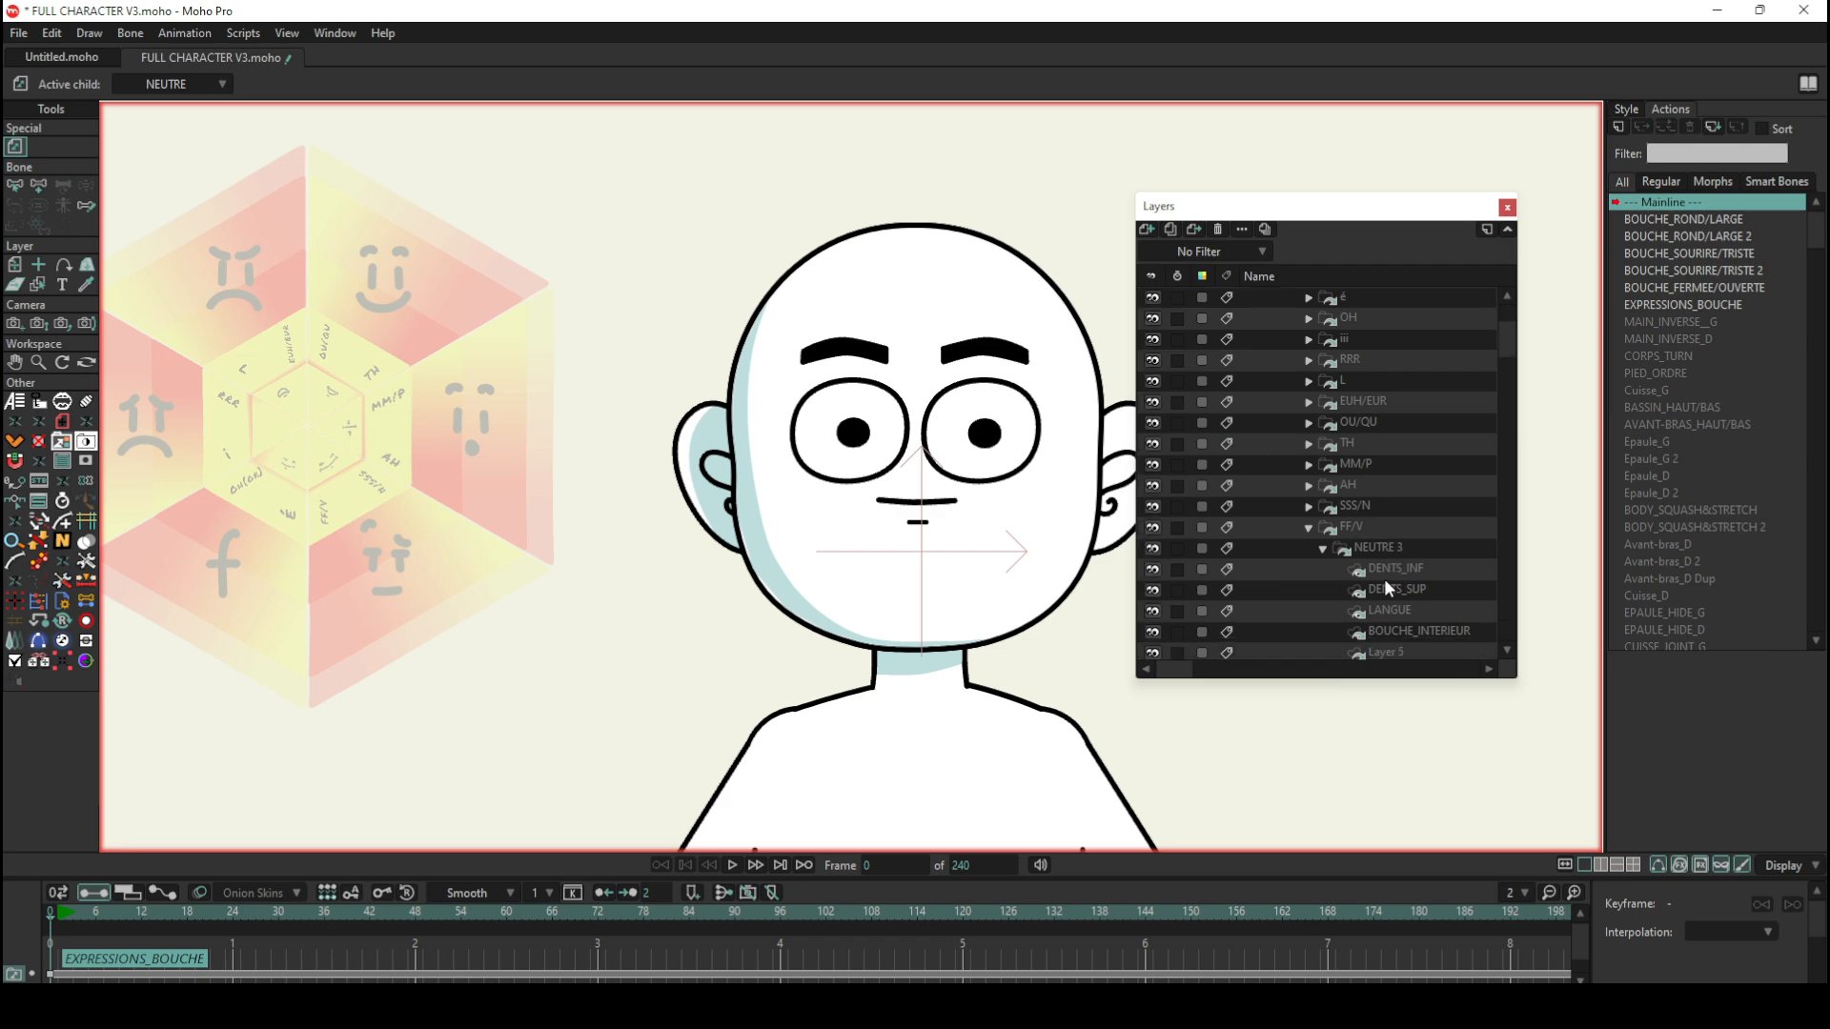
scroll(1385, 580, "down", 3)
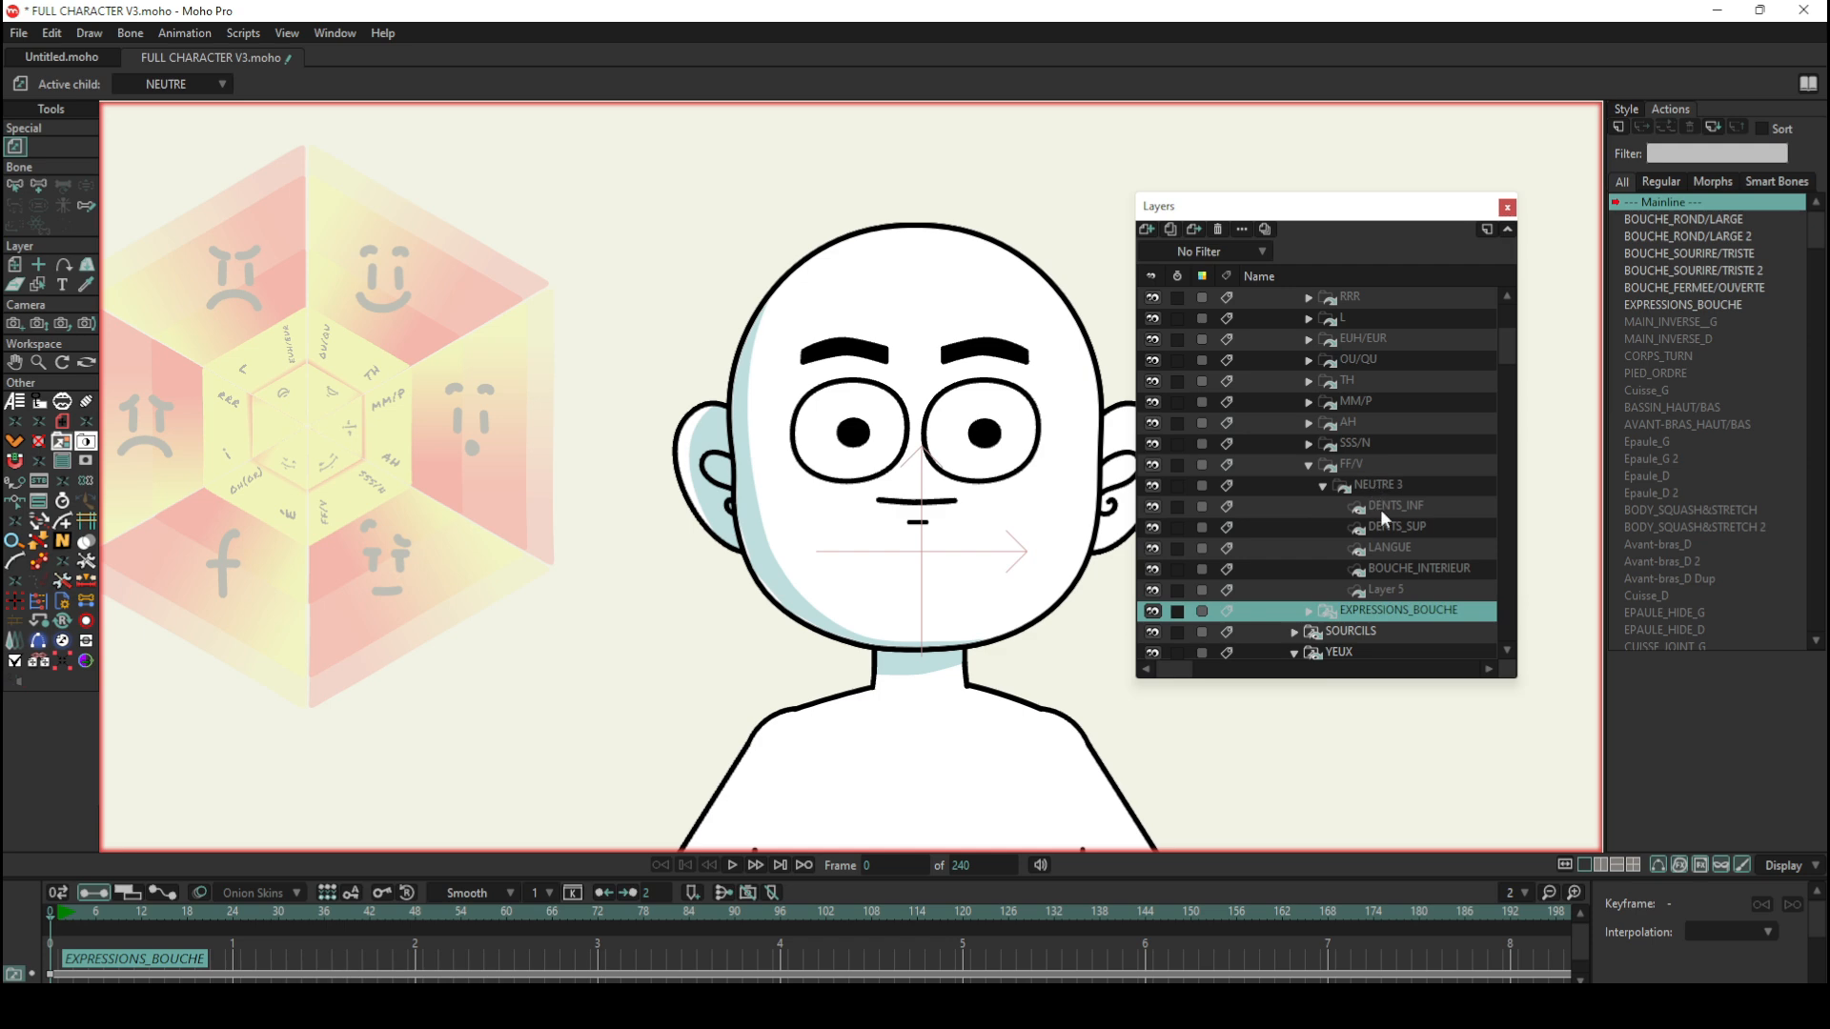
left_click(1405, 566)
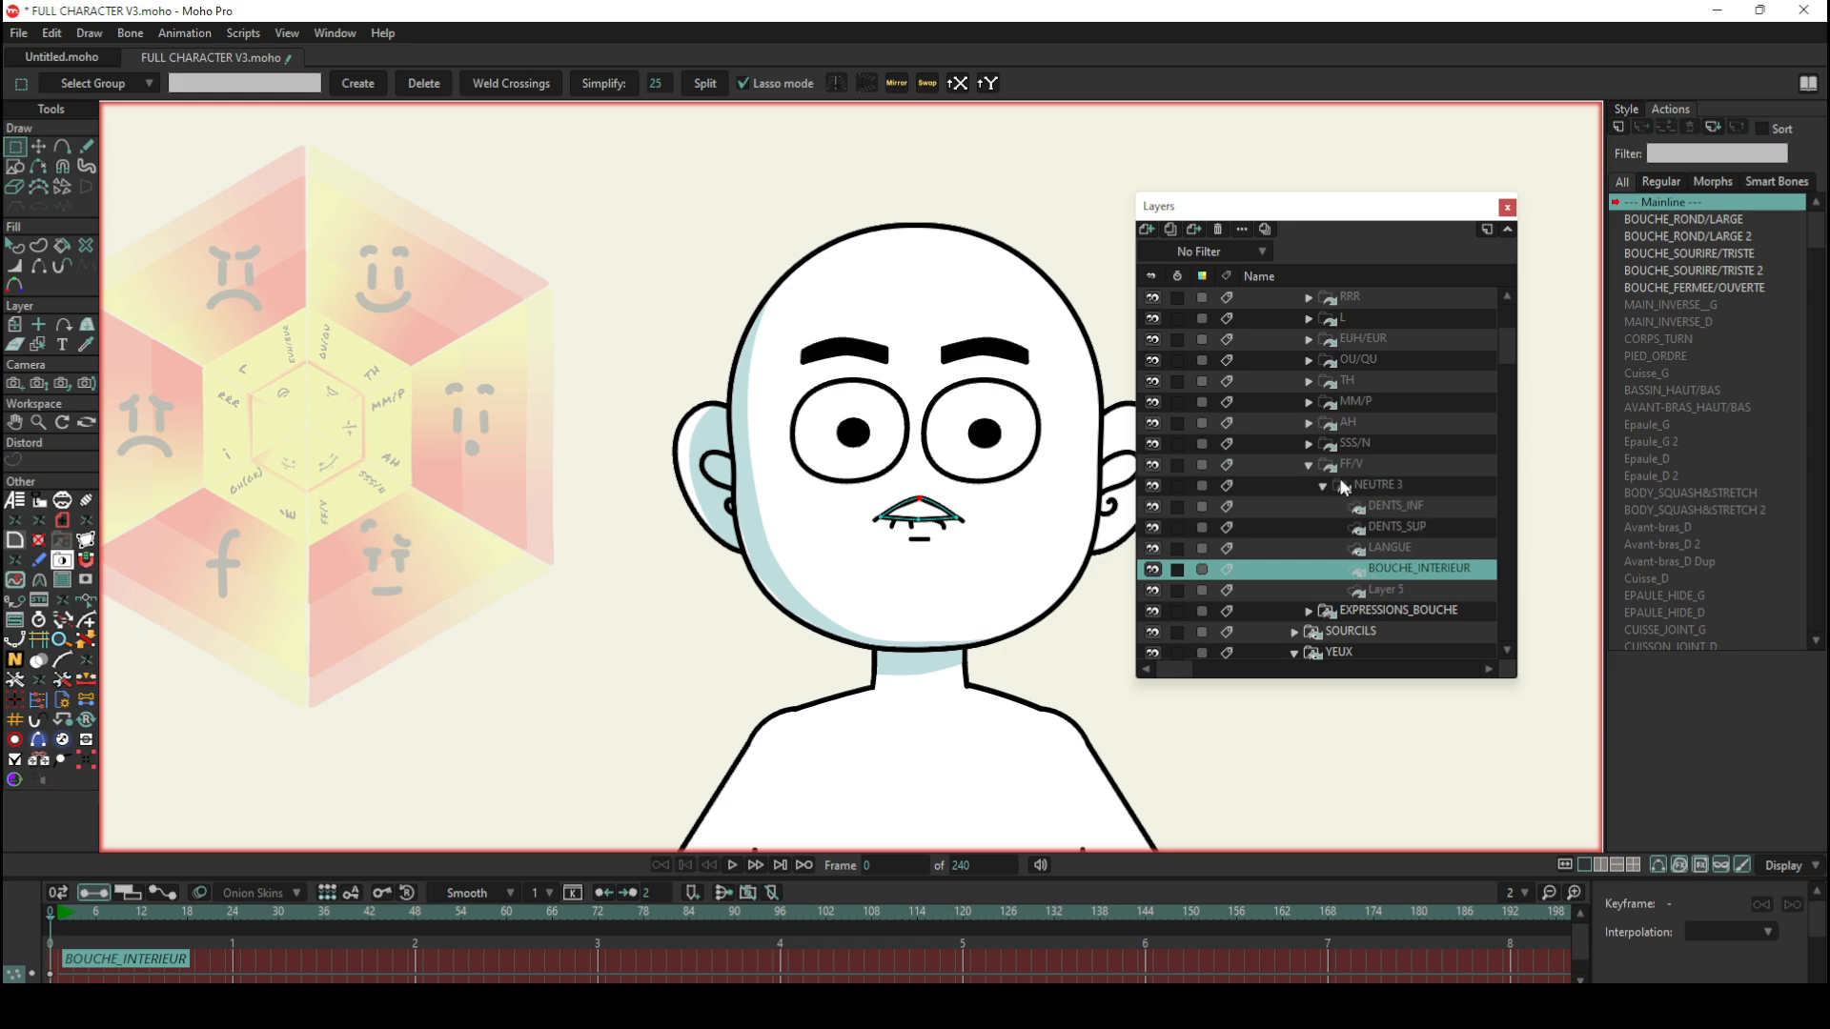
Step: Collapse the NEUTRE 3 and FF/V groups within BOUCHE
left_click(1313, 483)
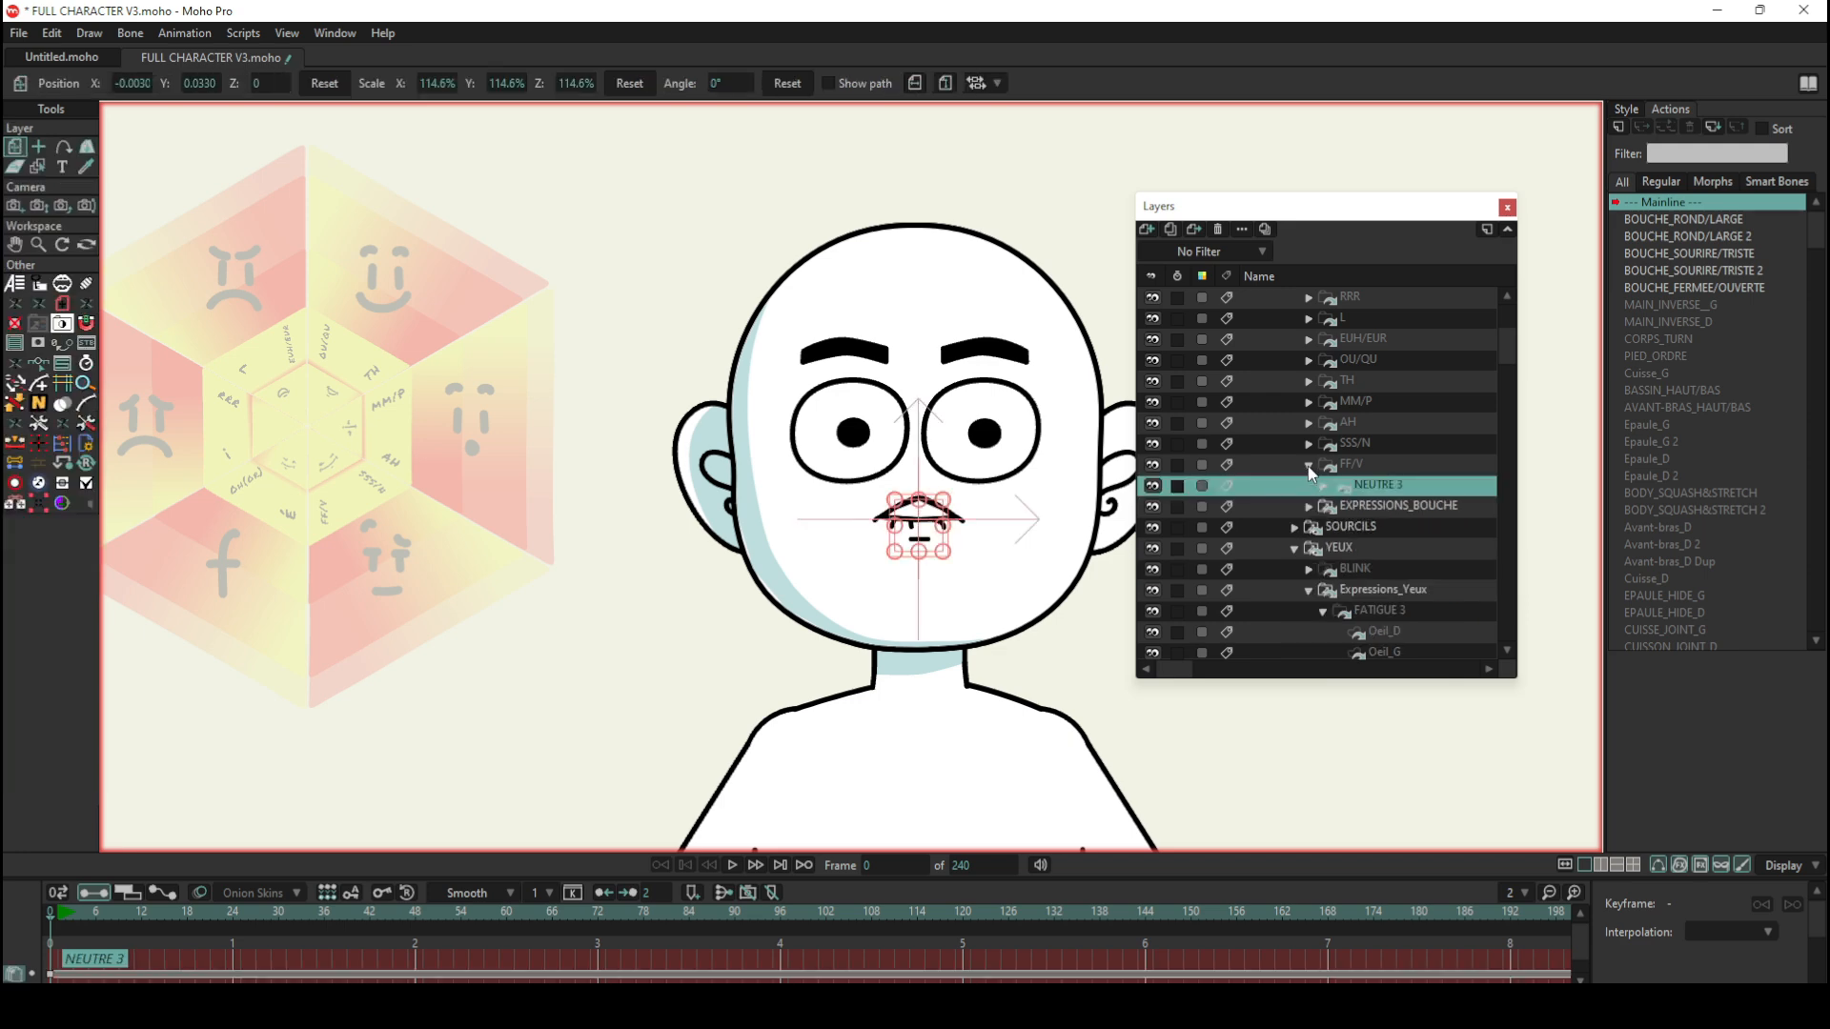
left_click(1309, 465)
scroll(1339, 474, "up", 3)
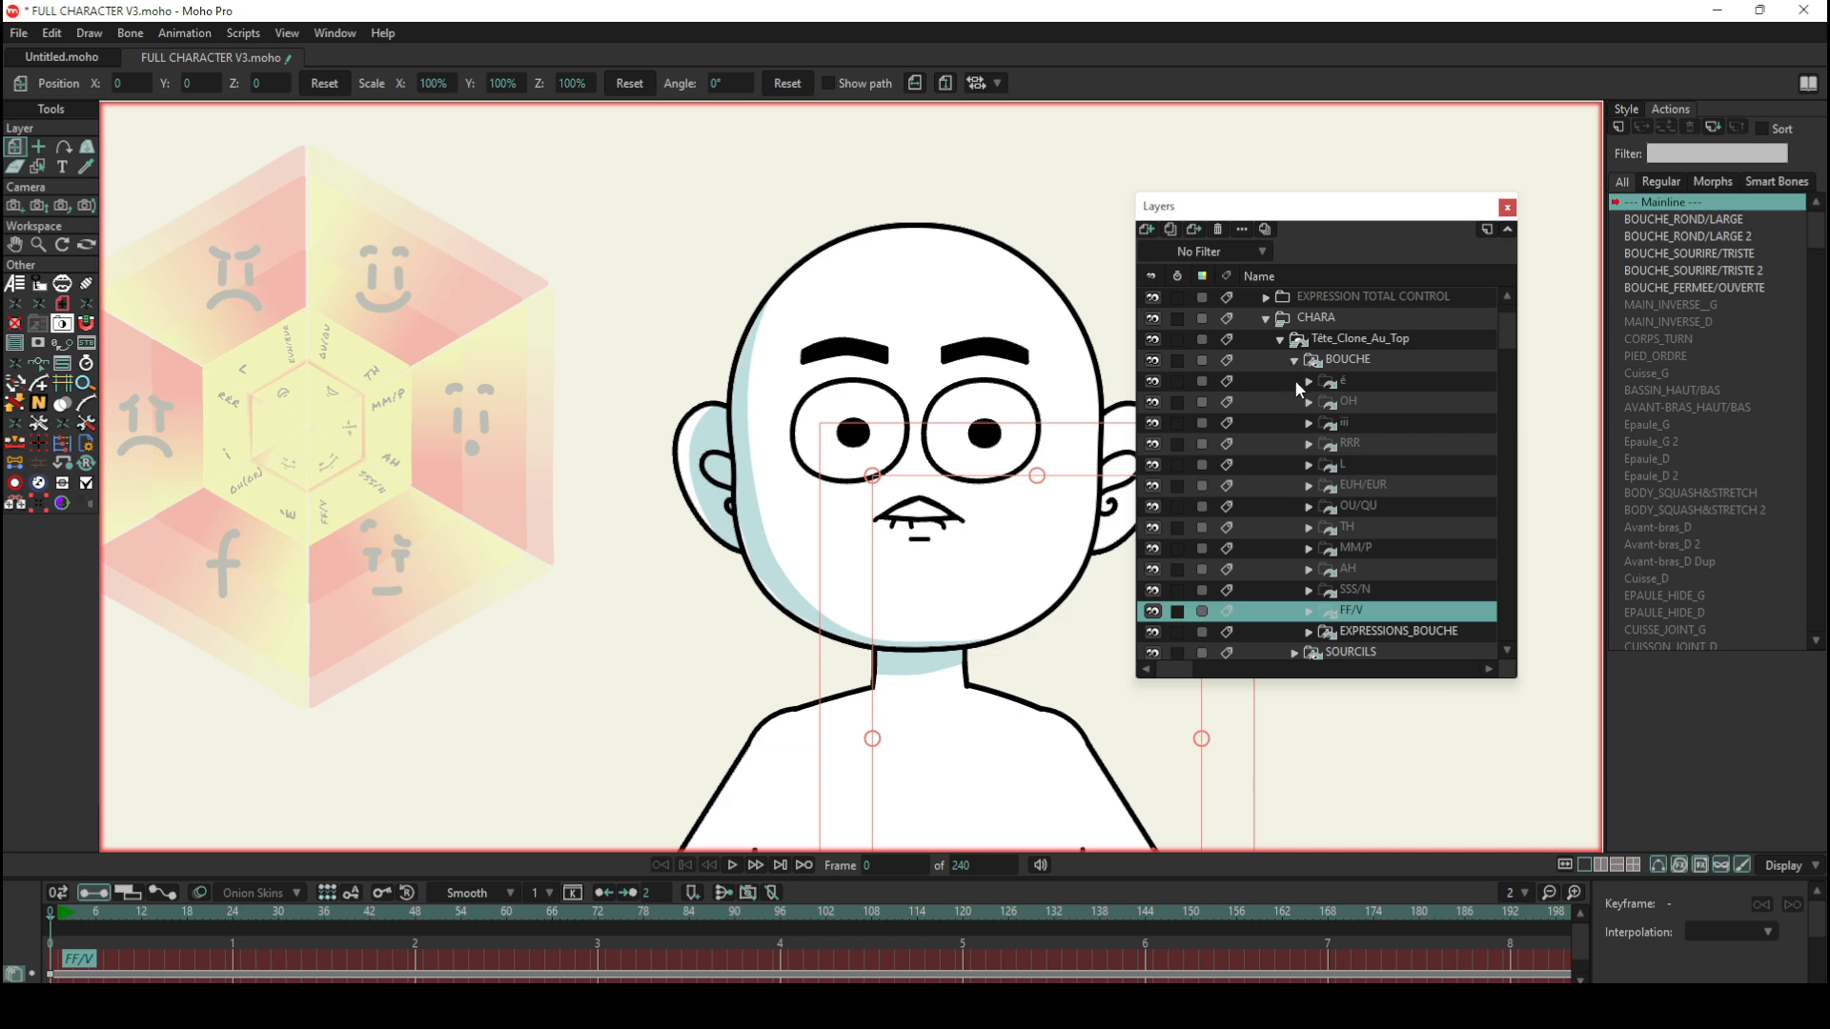
Step: Select the top-level CHARA bone layer and move the wheel's upright bone with Manipulate Bones to preview the mouth change
scroll(1296, 381, "up", 1)
left_click(1290, 320)
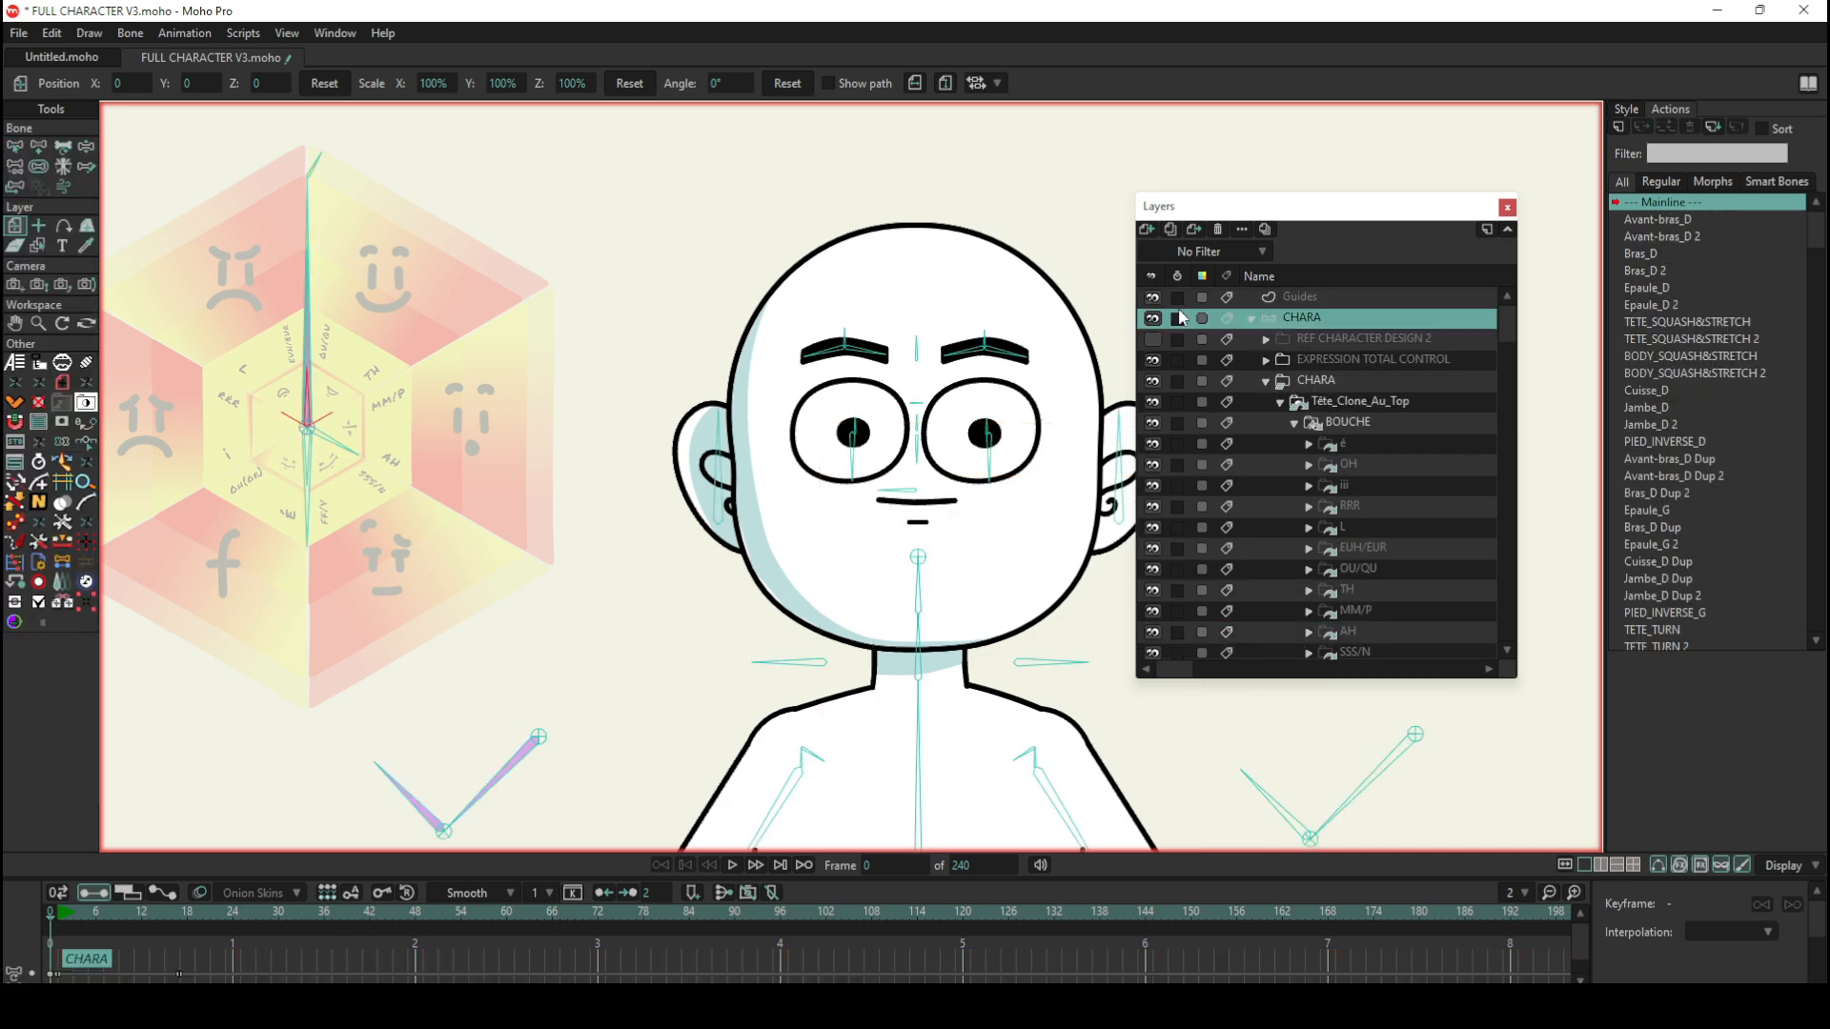
left_click(88, 146)
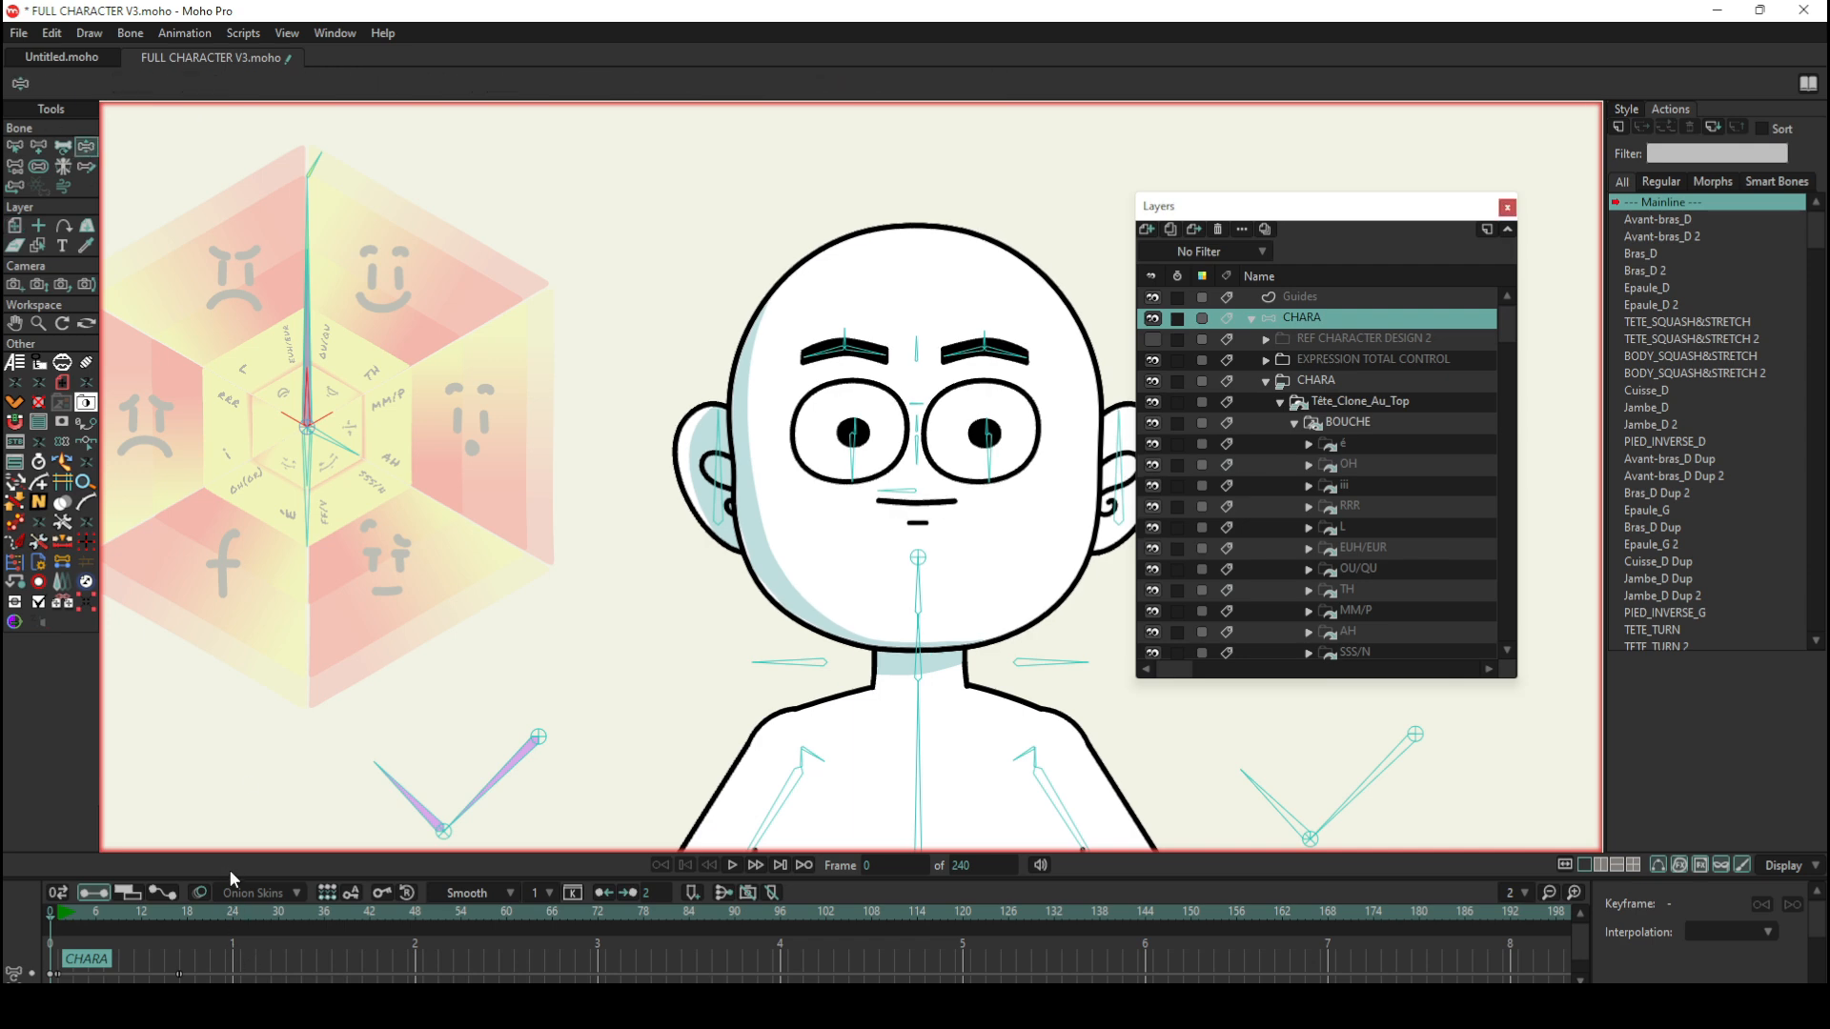
left_click(305, 297)
left_click_drag(307, 294, 306, 257)
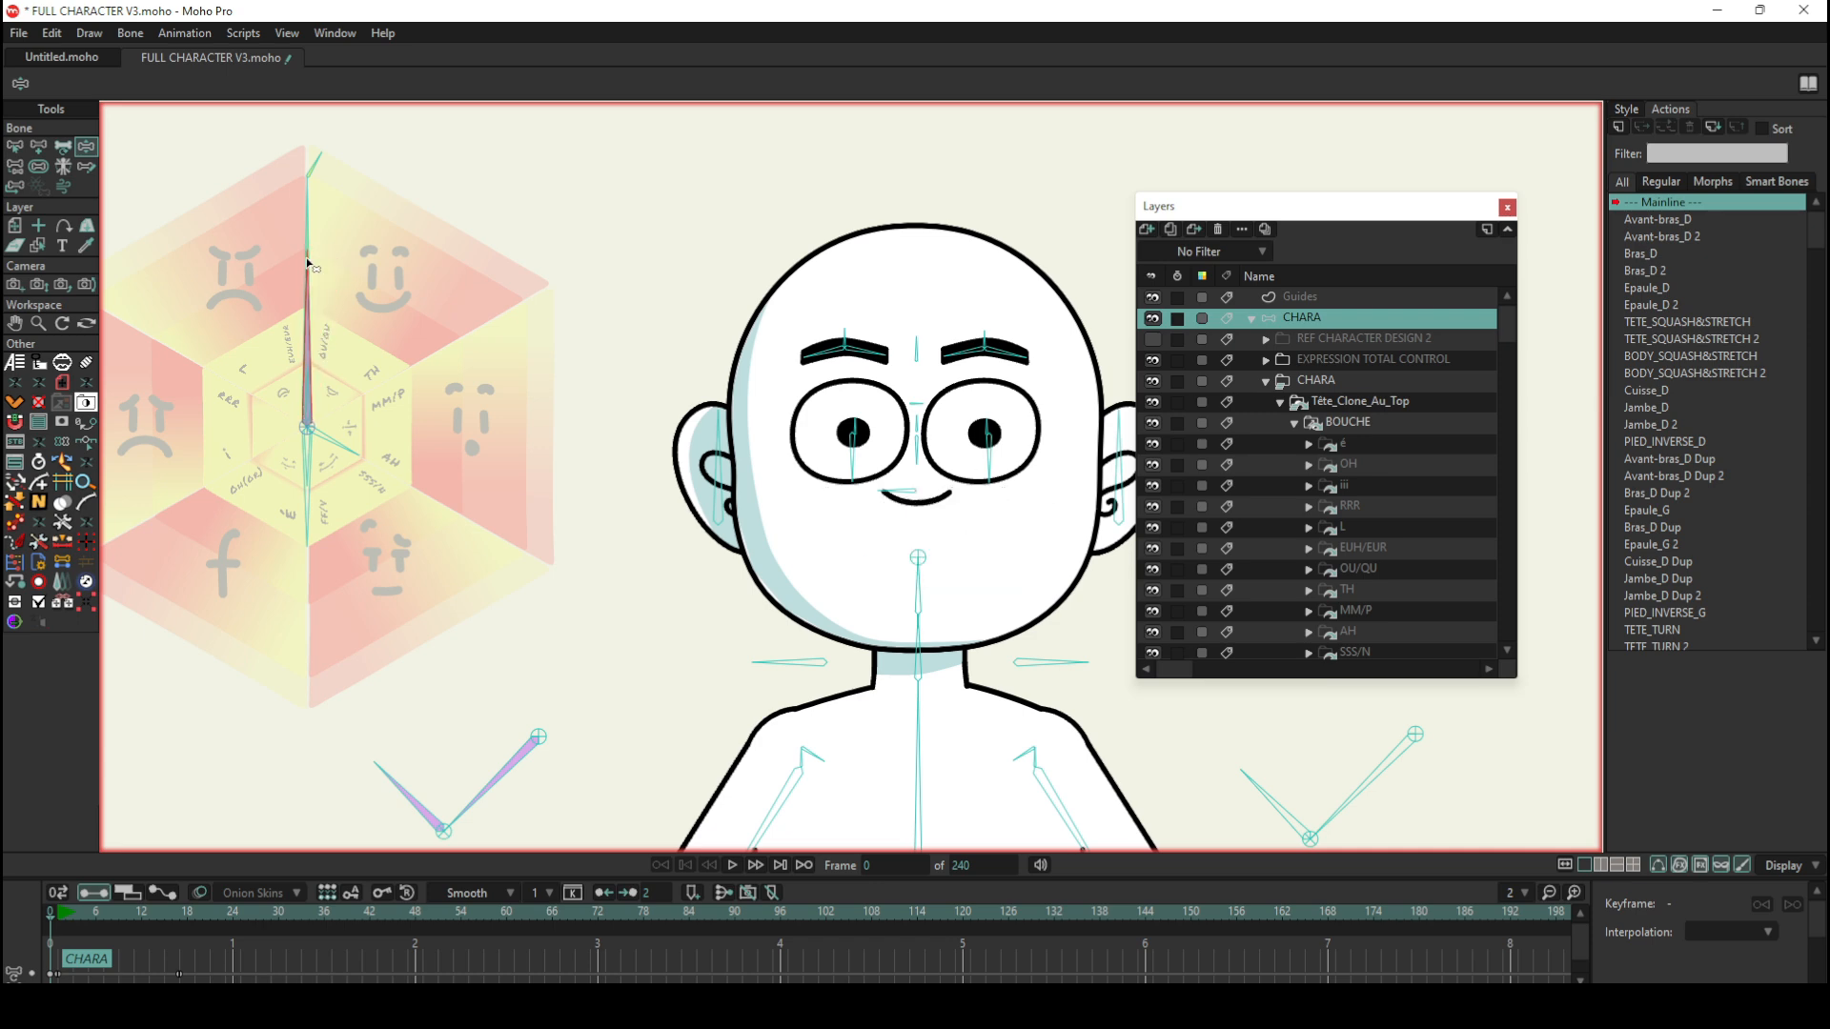
Step: Select the wheel's EXPRESSIONS_BOUCHE bone and open the smart bone action of the same name for editing
left_click(11, 148)
left_click(307, 386)
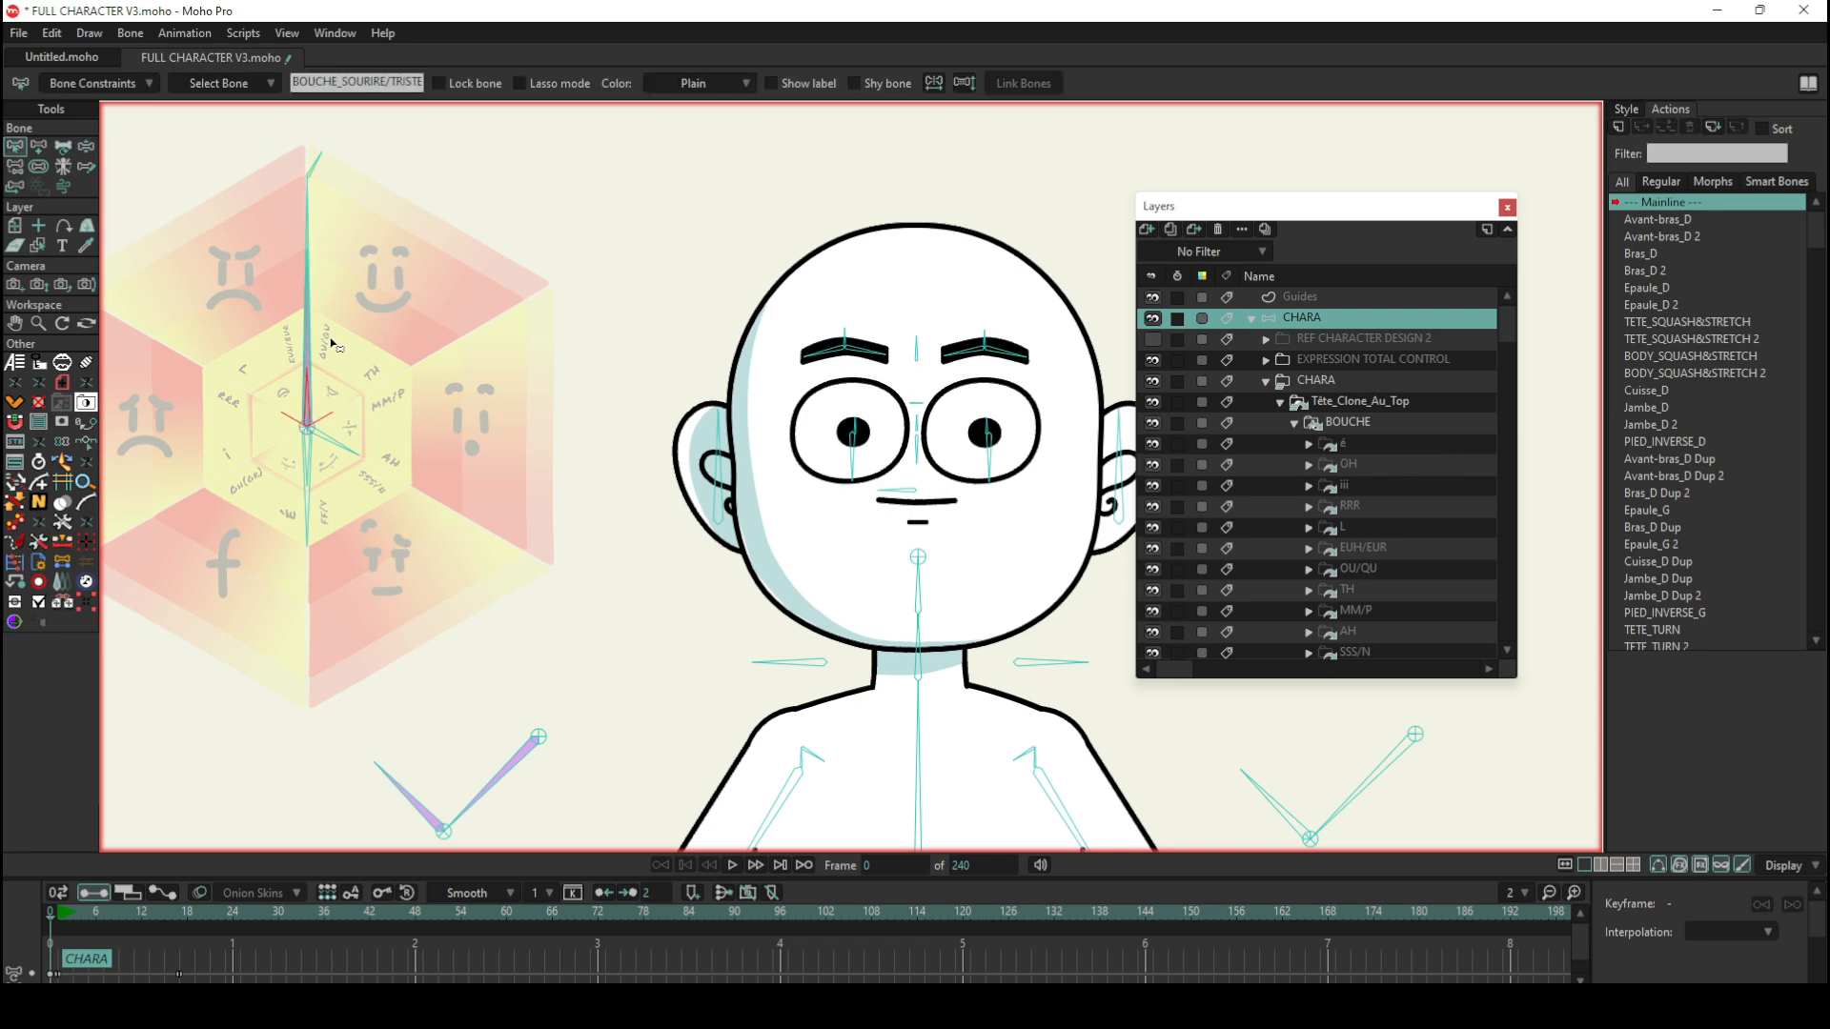
left_click(309, 307)
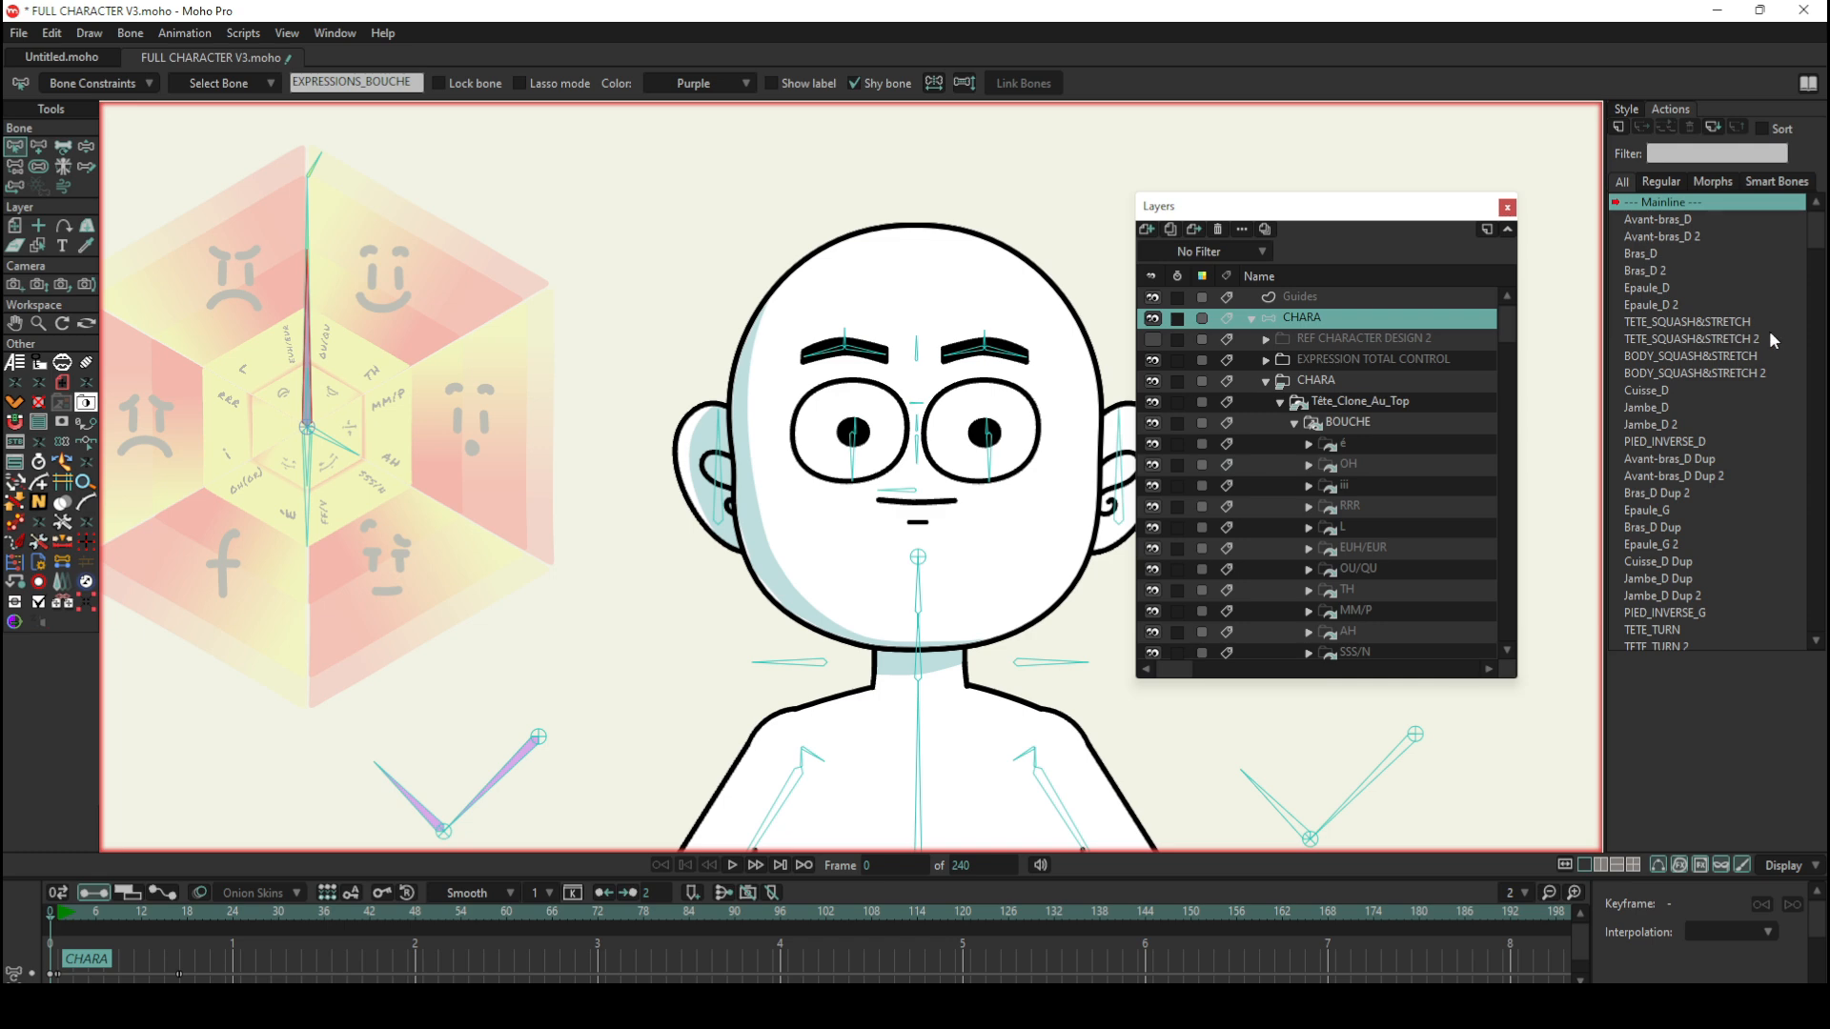
scroll(1772, 328, "down", 4)
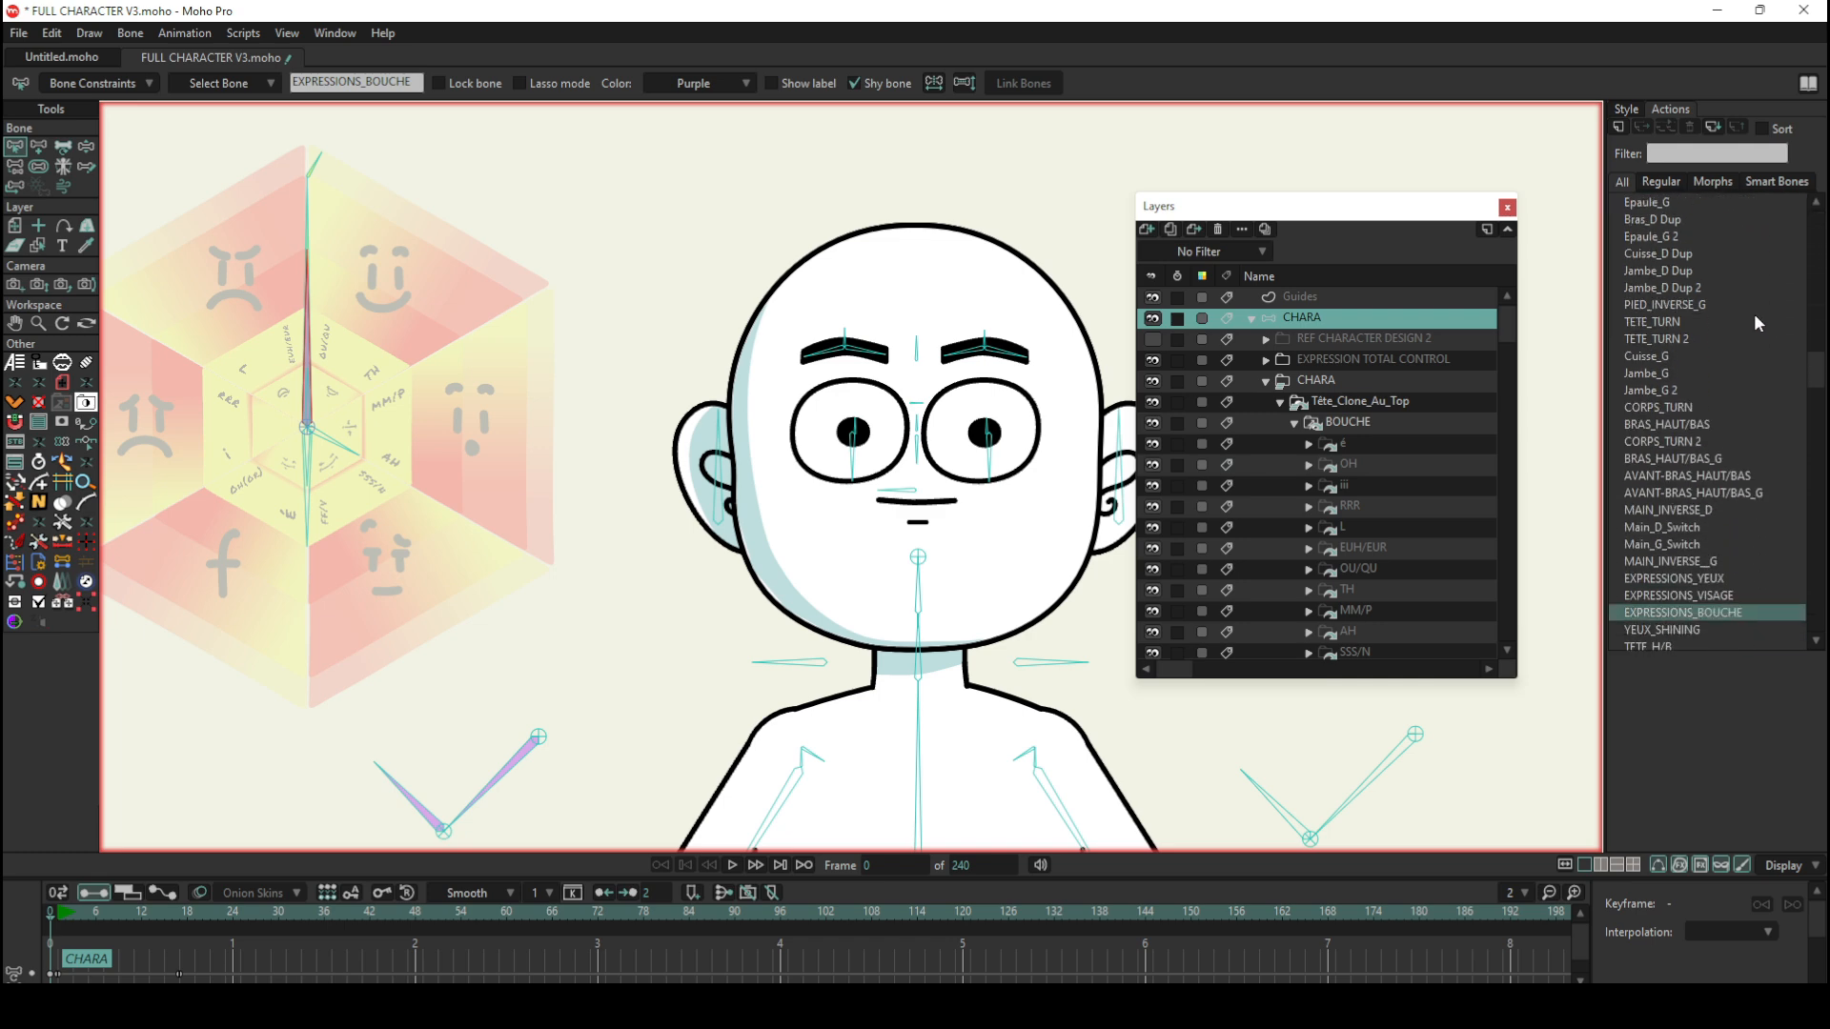
scroll(1755, 317, "down", 1)
double_click(1706, 561)
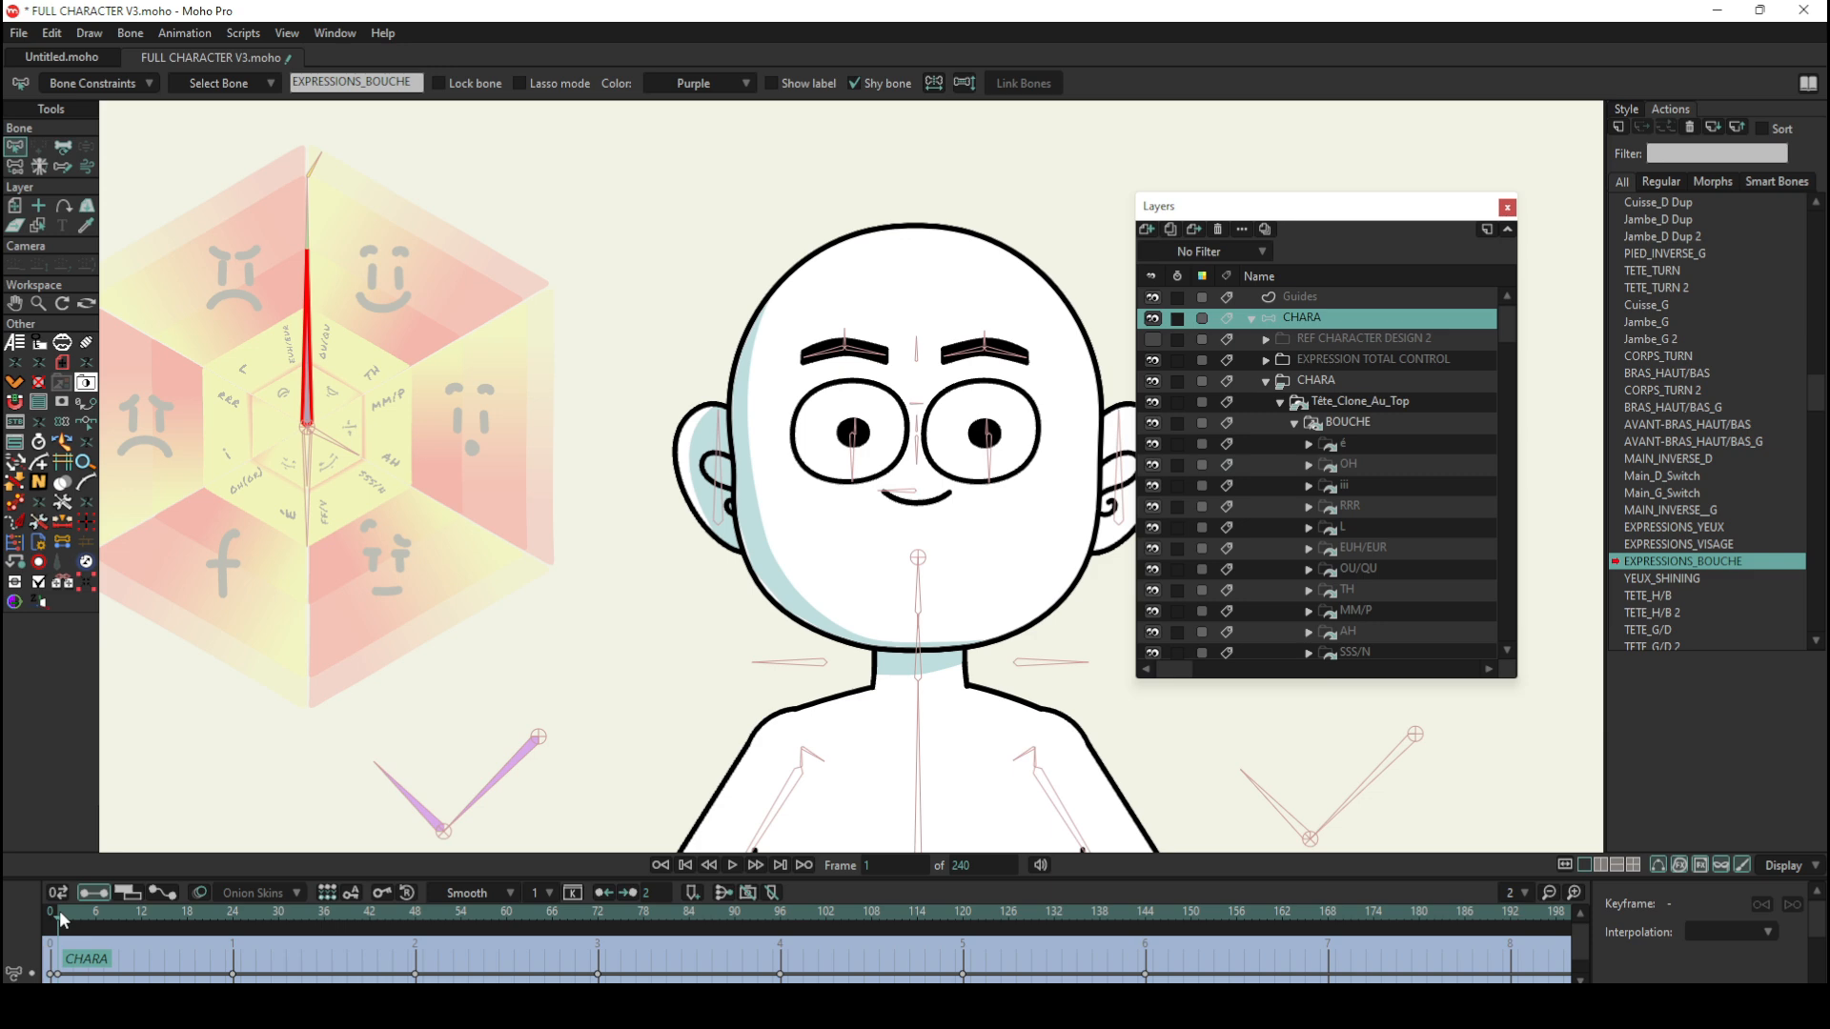
Step: Scrub through the EXPRESSIONS_BOUCHE action to preview the mouths along the bone's rotation, returning to frame 1
left_click_drag(59, 911, 417, 919)
left_click(248, 911)
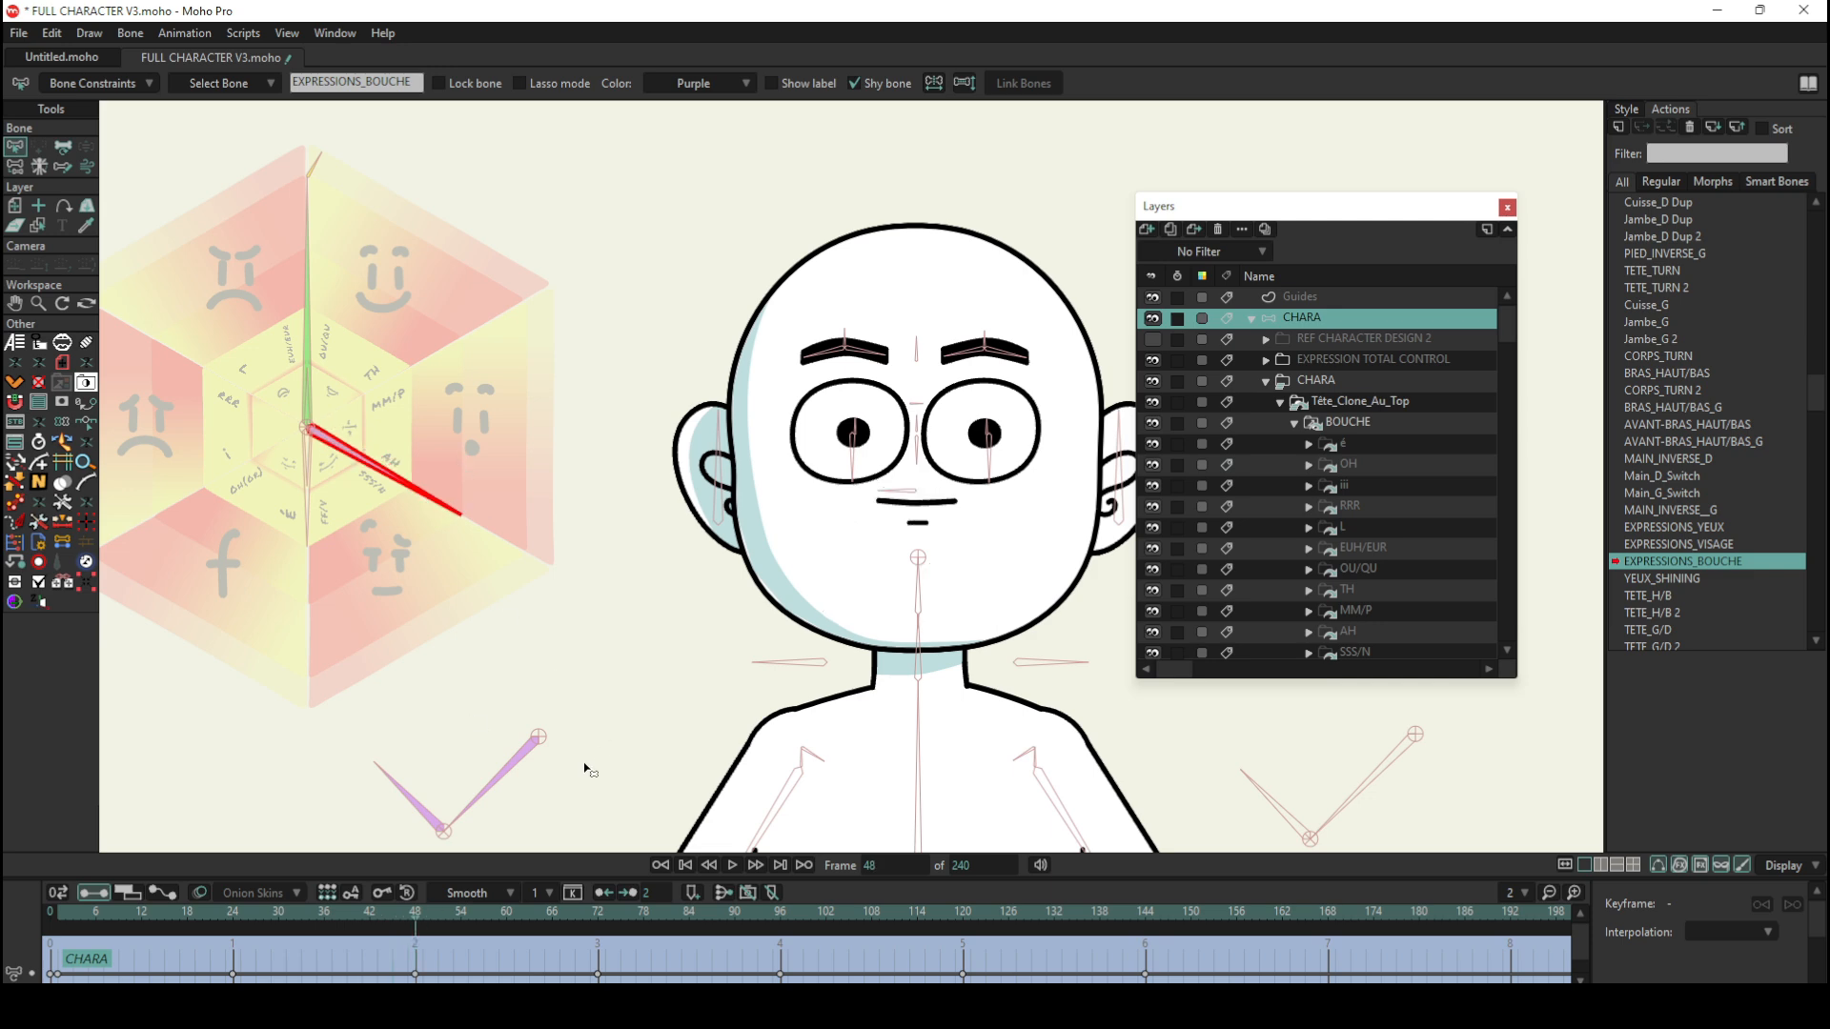
mouse_move(536, 911)
left_mouse_down()
mouse_move(849, 944)
mouse_move(991, 930)
mouse_move(61, 918)
left_mouse_up()
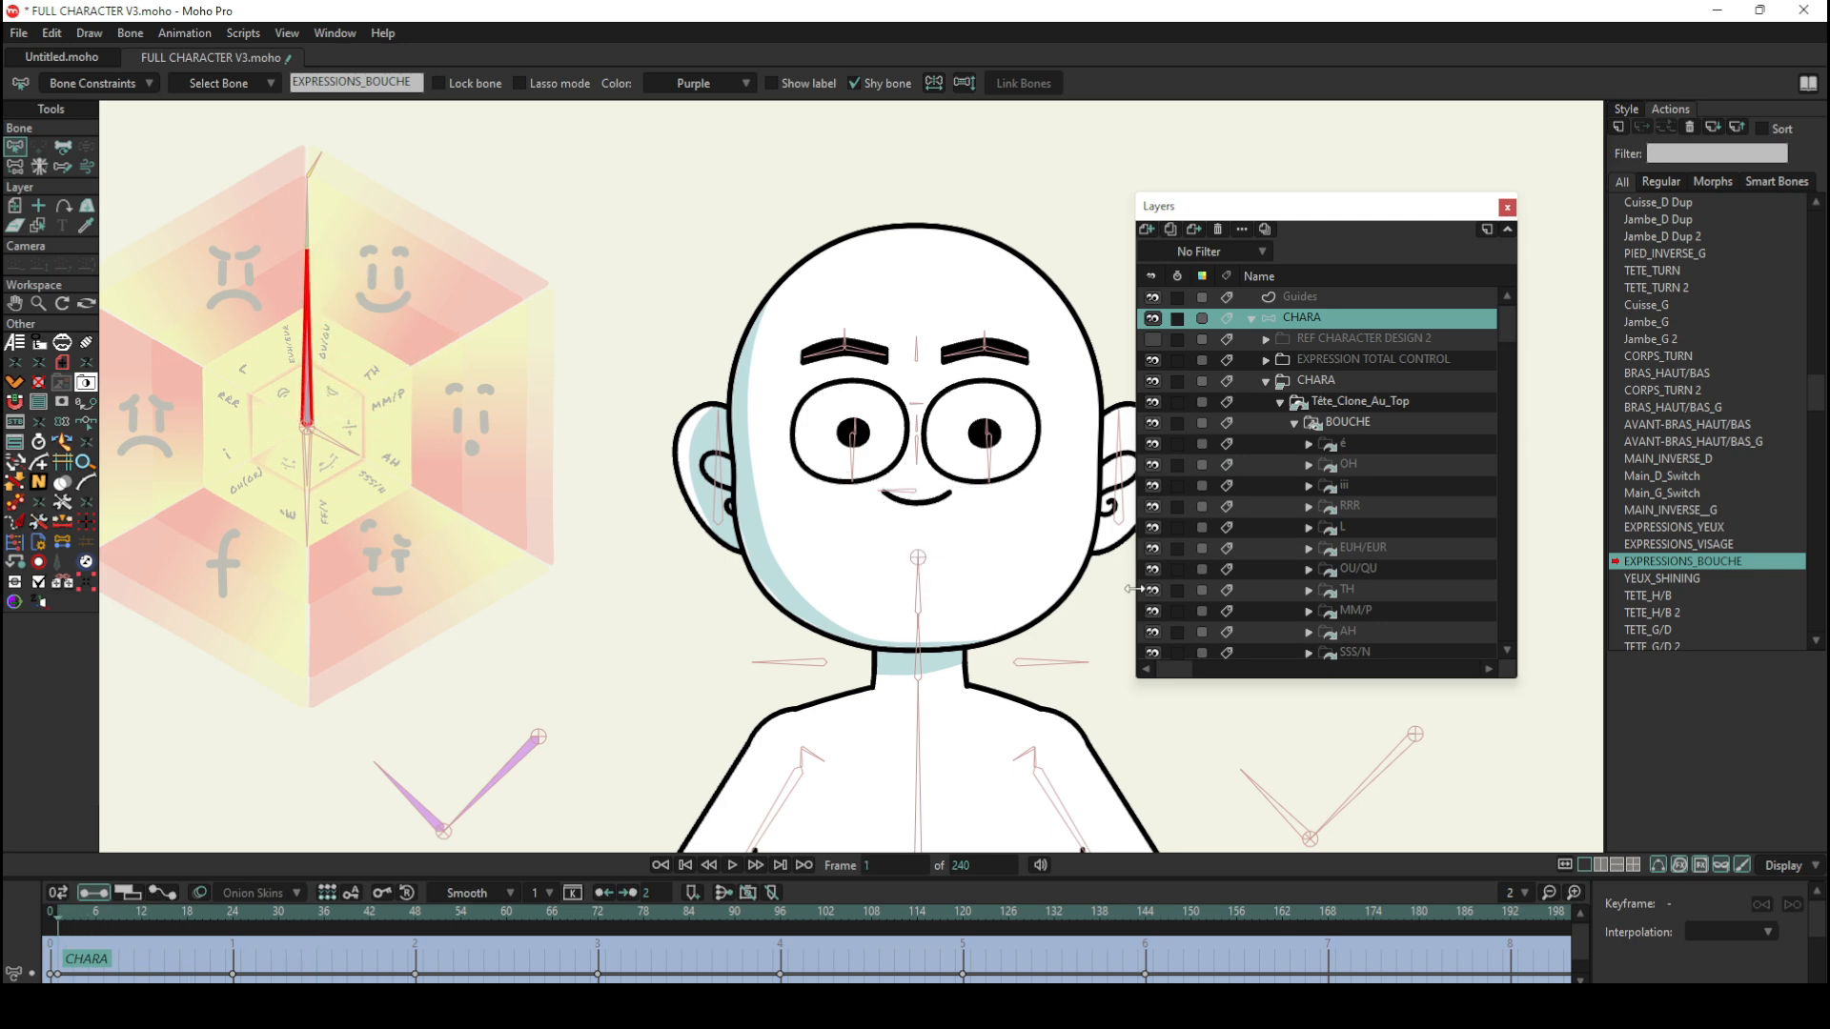
Step: Select the BOUCHE layer and its EXPRESSIONS_BOUCHE group in turn to examine their keyframes in the action
scroll(1335, 429, "down", 1)
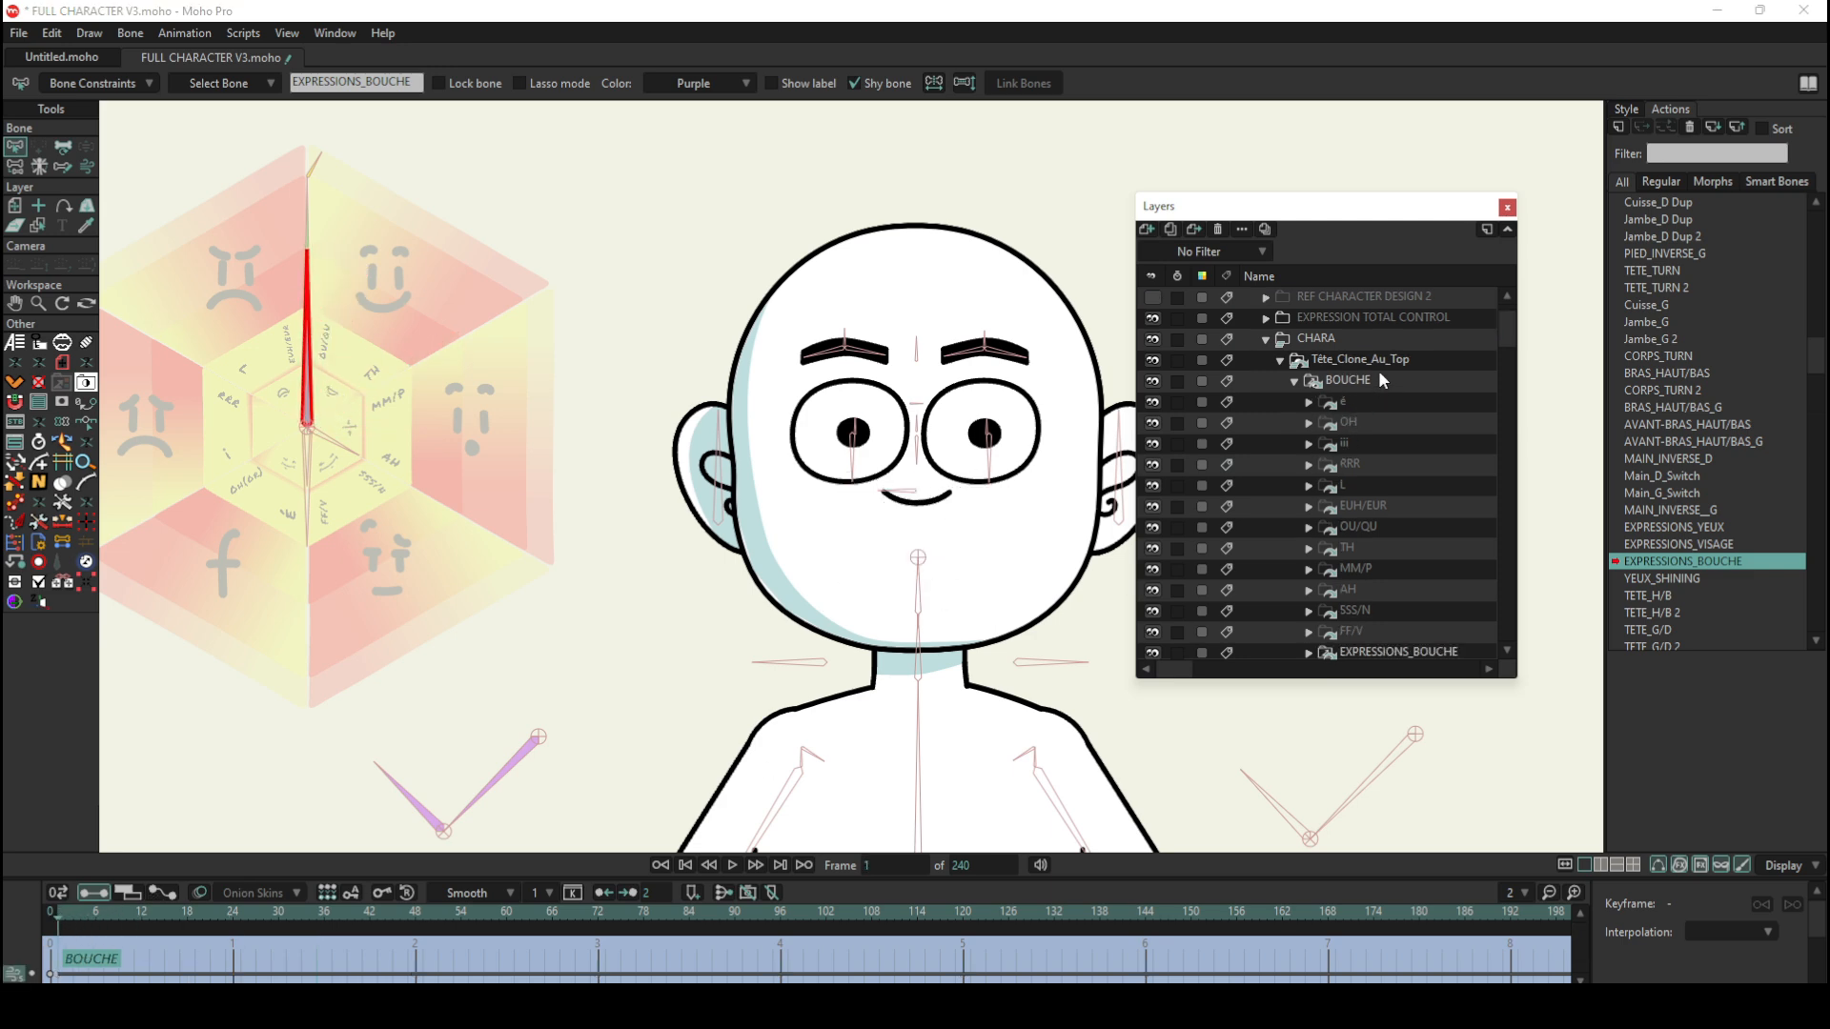
left_click(1378, 371)
scroll(1372, 386, "down", 2)
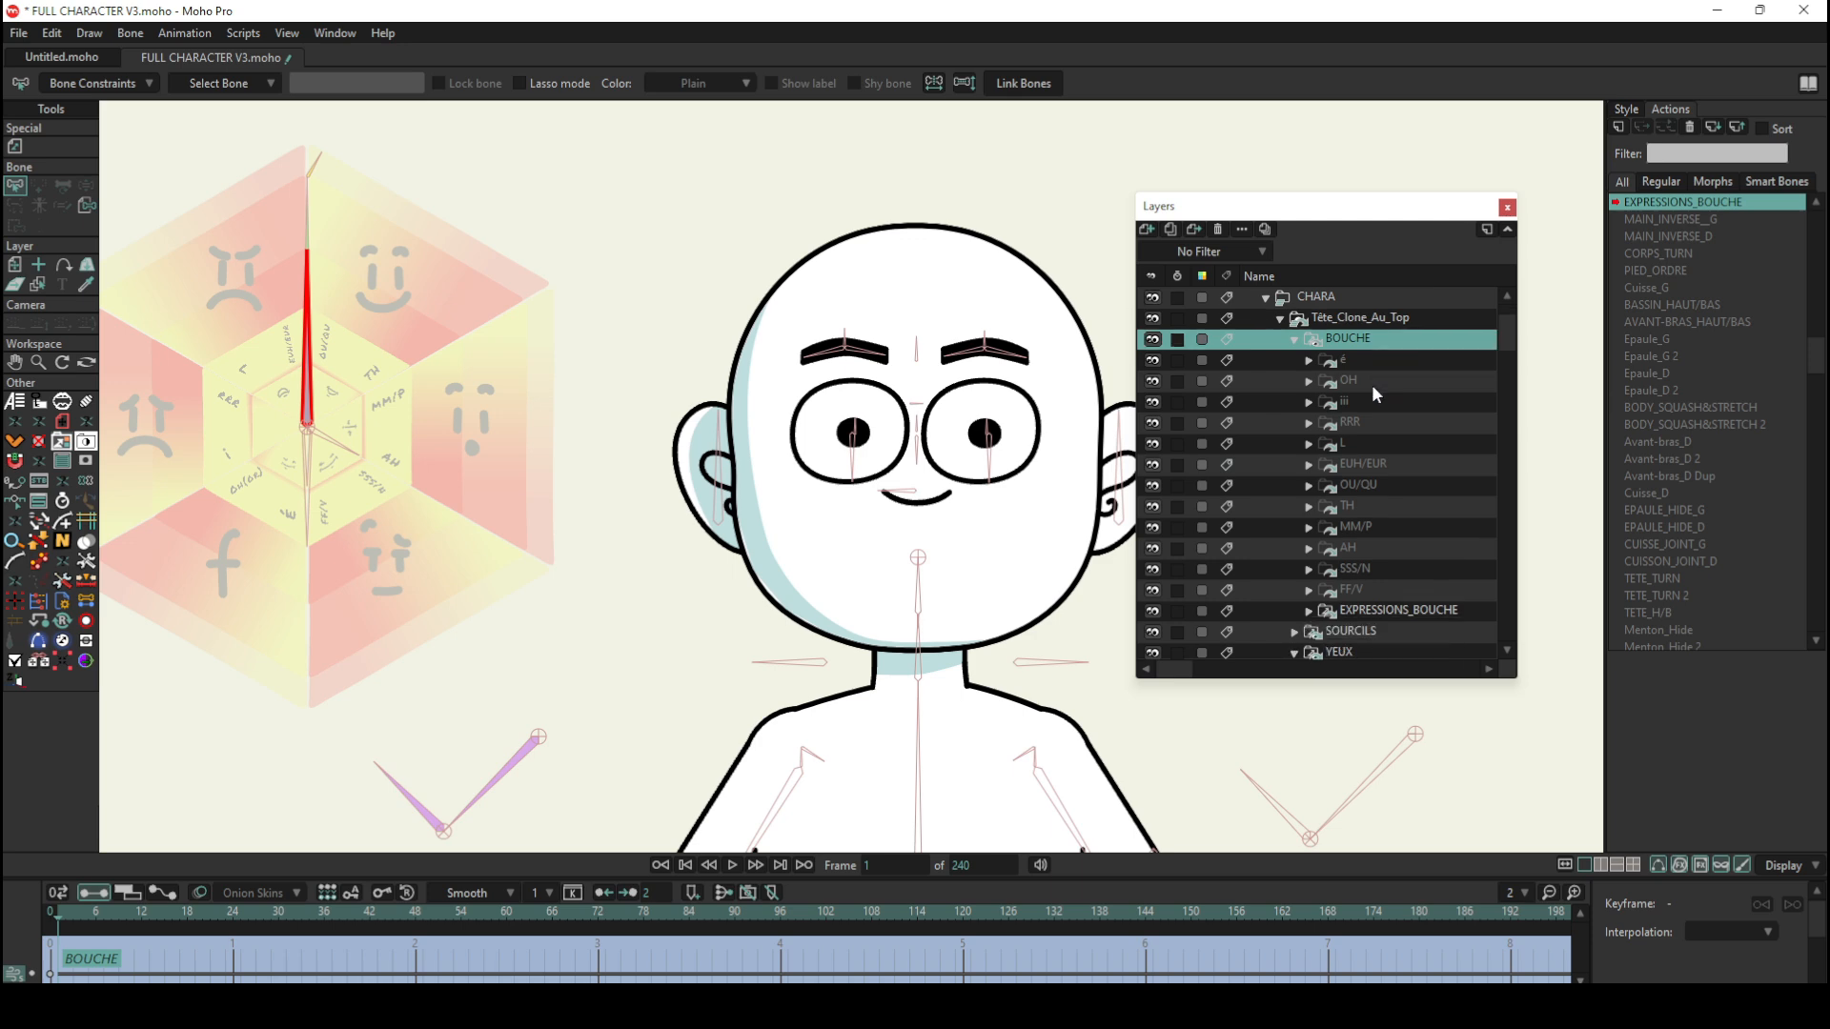
left_click(1398, 589)
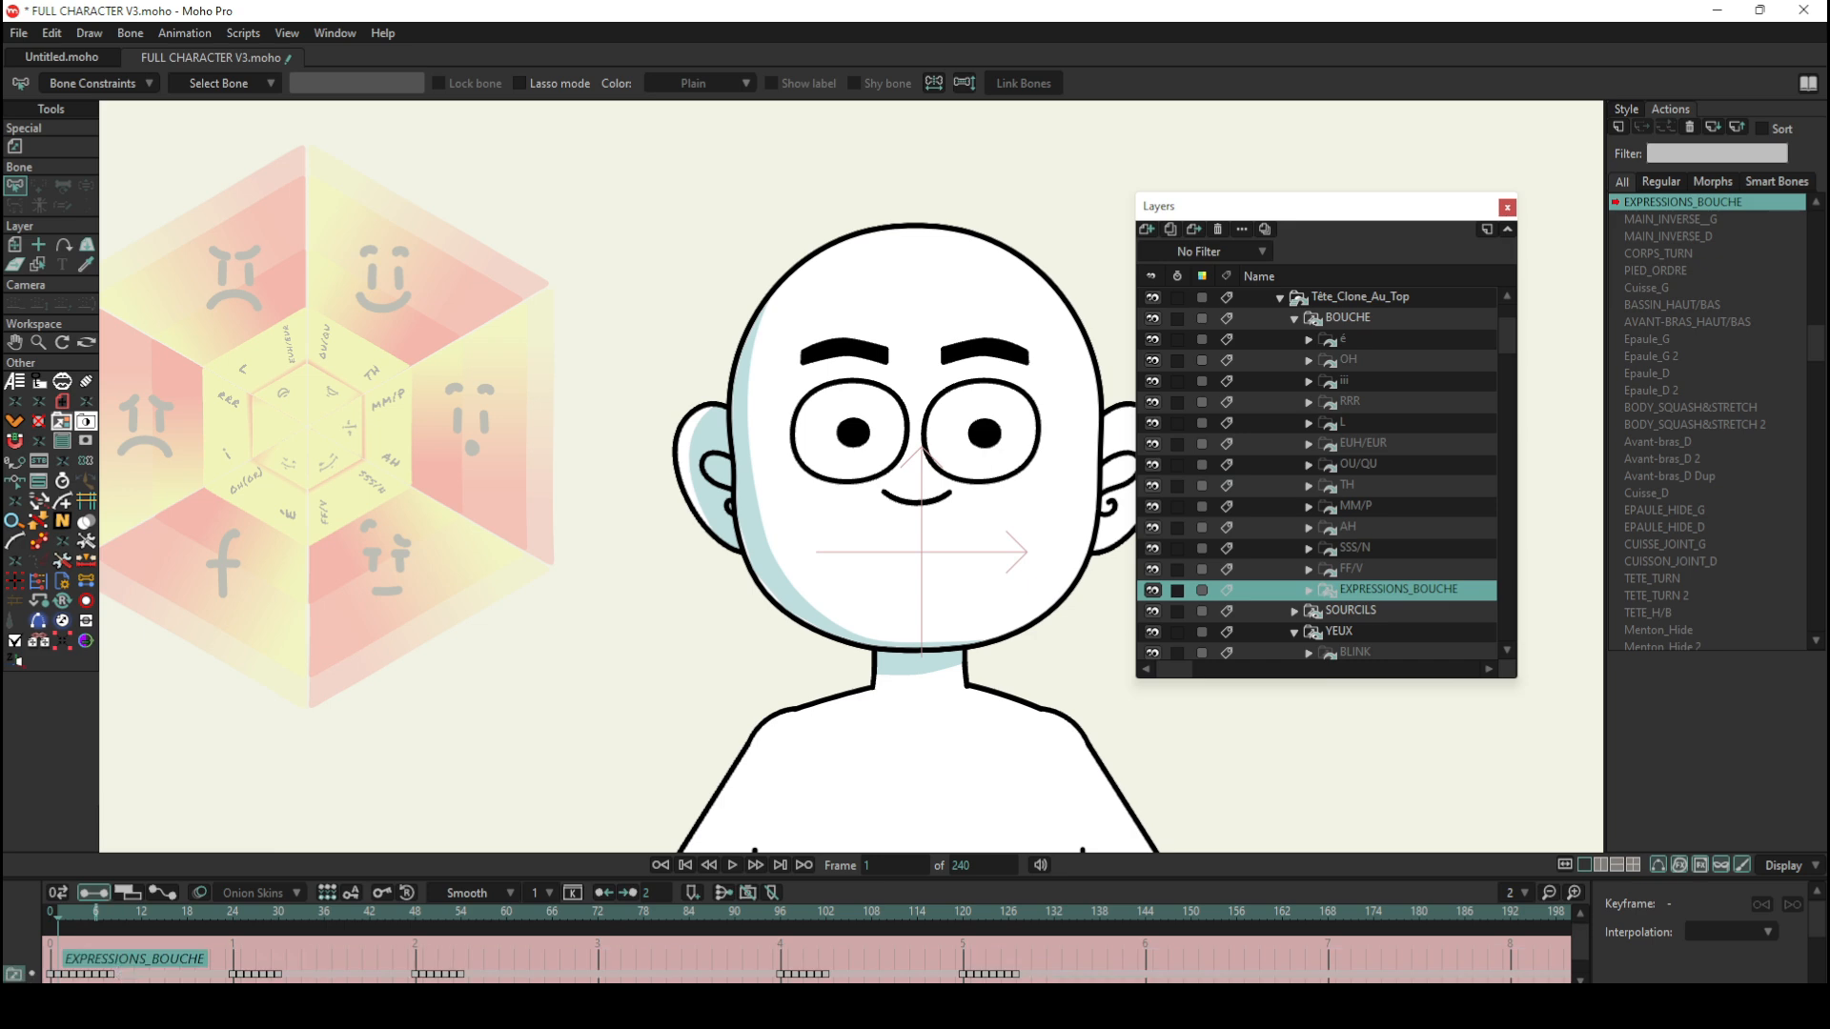
Step: Go to frame 2 of the action and expand the EXPRESSIONS_BOUCHE group to examine which mouth is active
left_click(63, 912)
scroll(1272, 607, "down", 2)
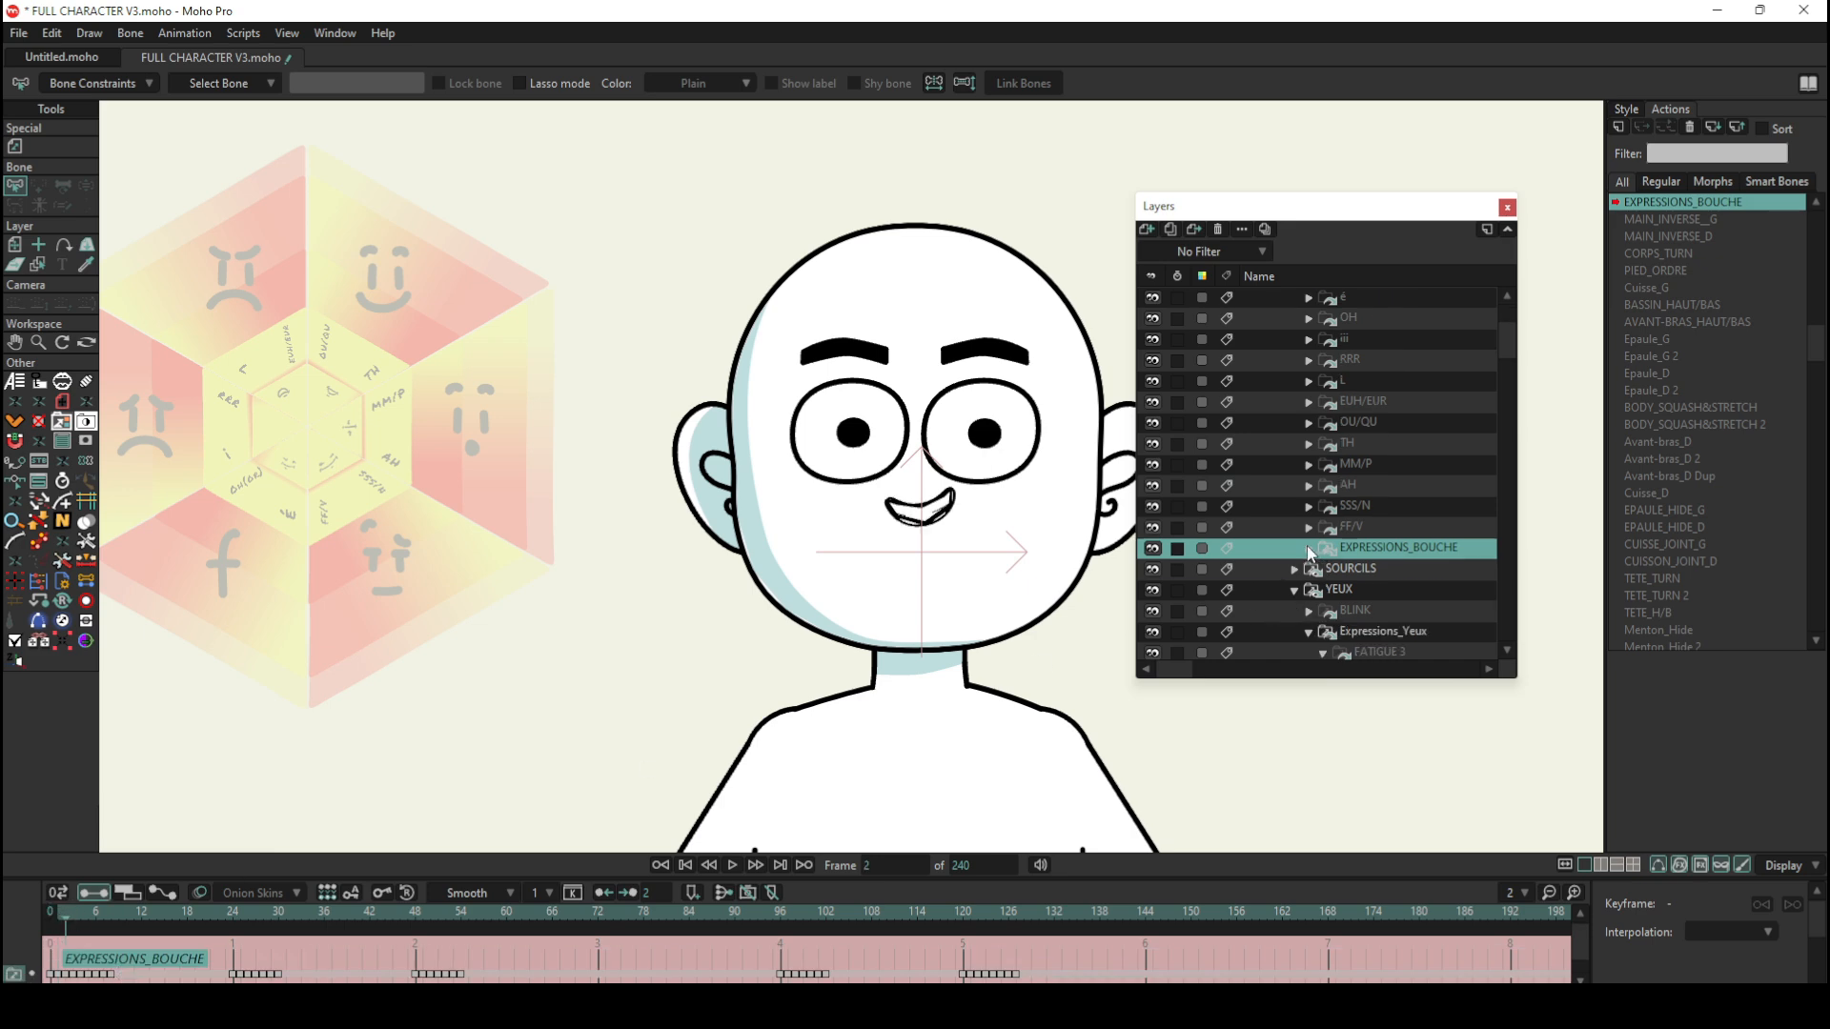
left_click(1309, 549)
scroll(1342, 576, "down", 3)
scroll(1349, 572, "down", 5)
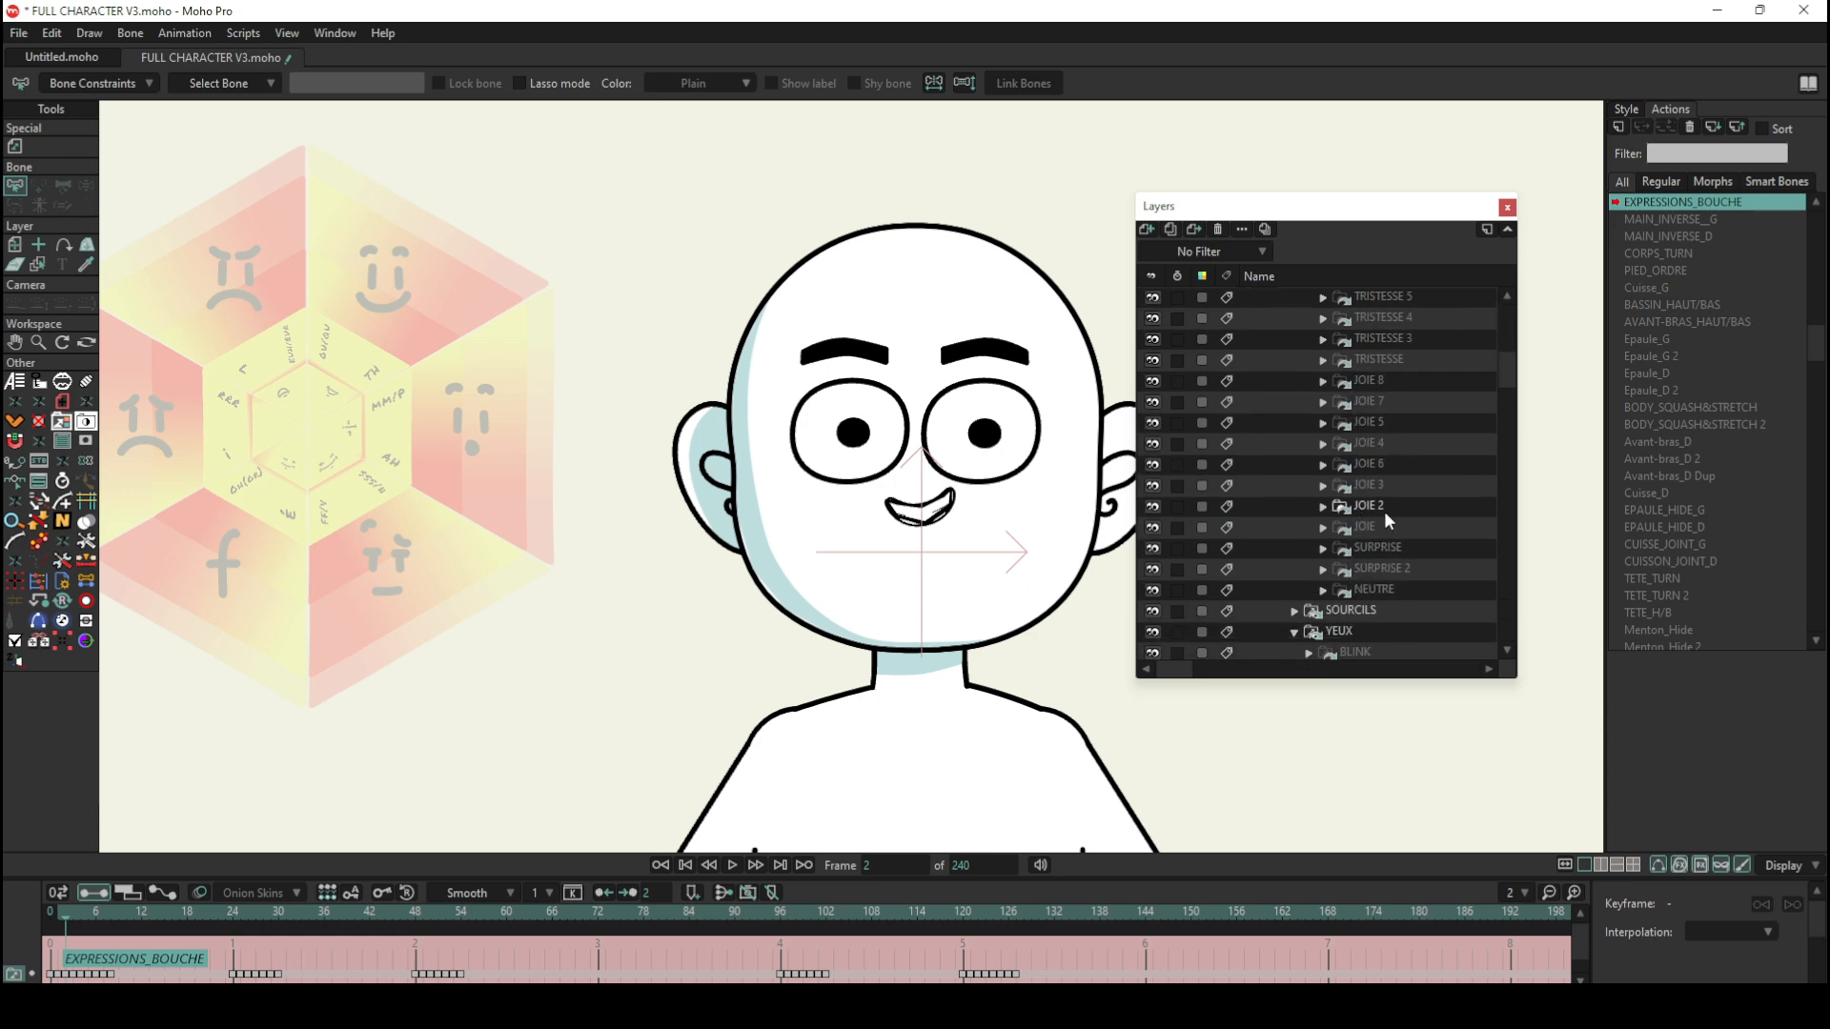
Step: Step through frames 1, 2 and 3 of the action to compare the JOIE mouth switches in the layer list
left_click(60, 914)
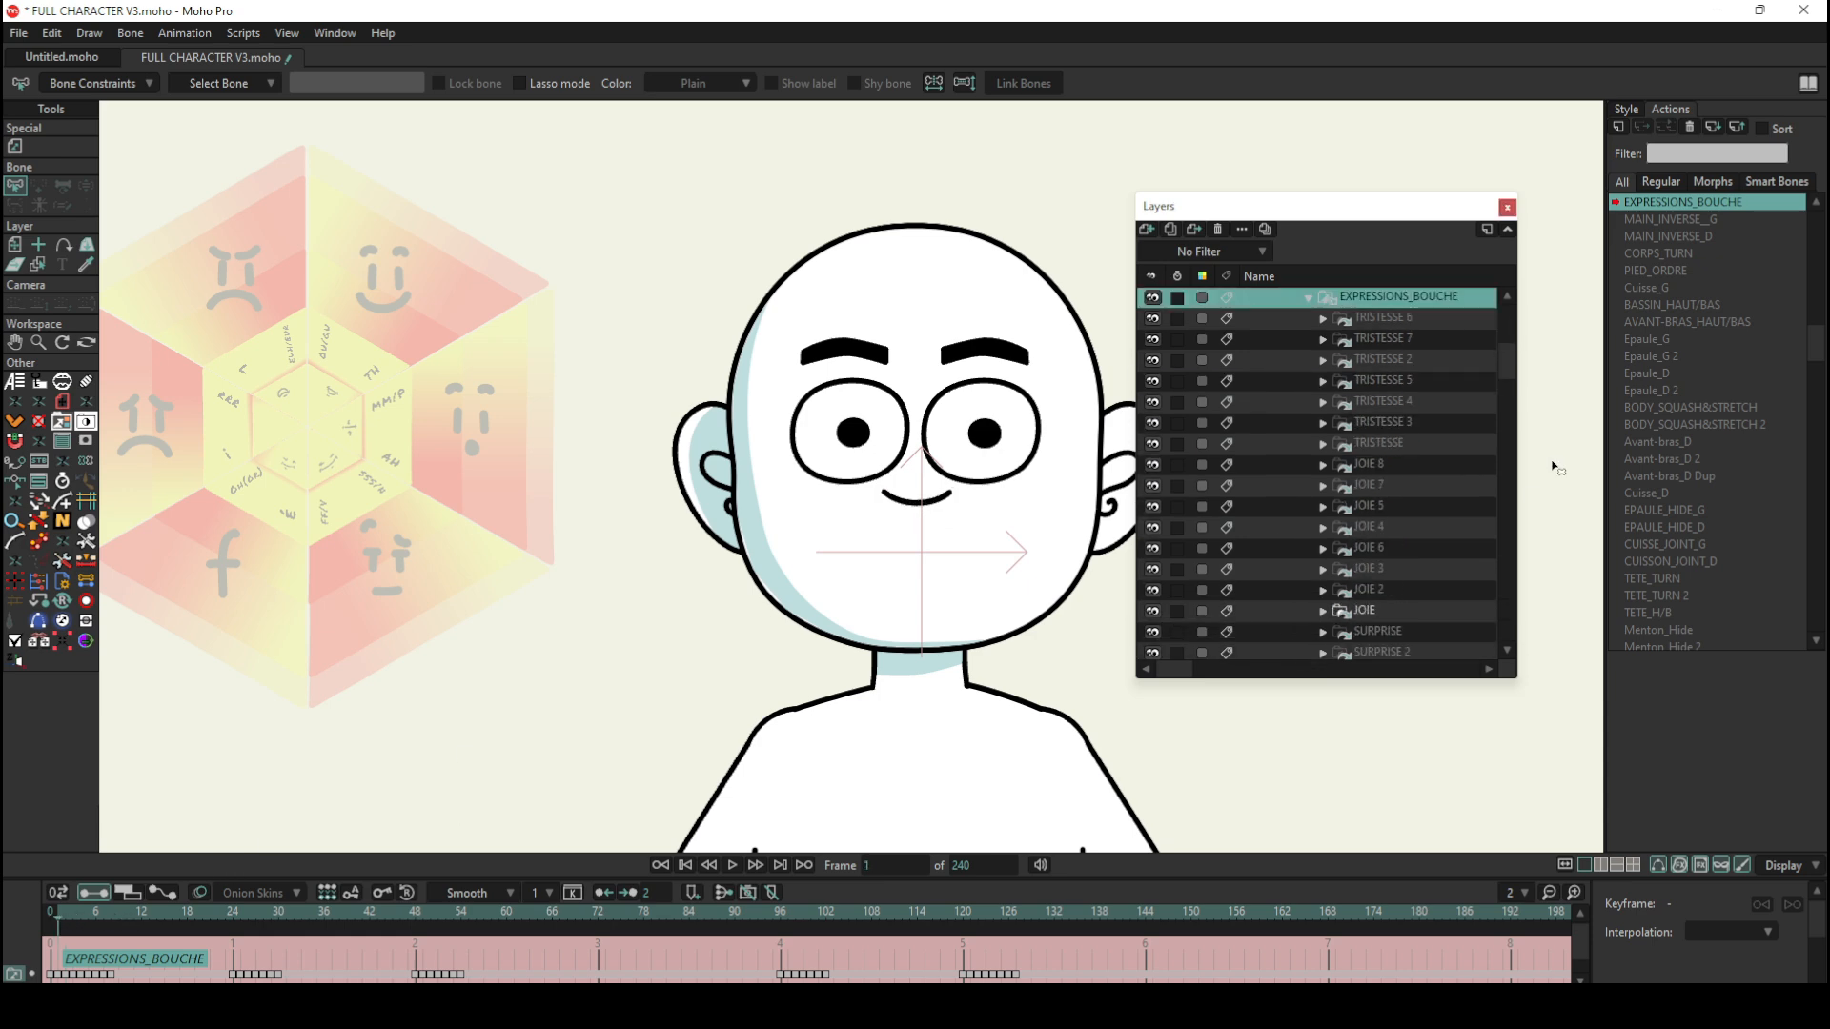
scroll(1362, 510, "down", 1)
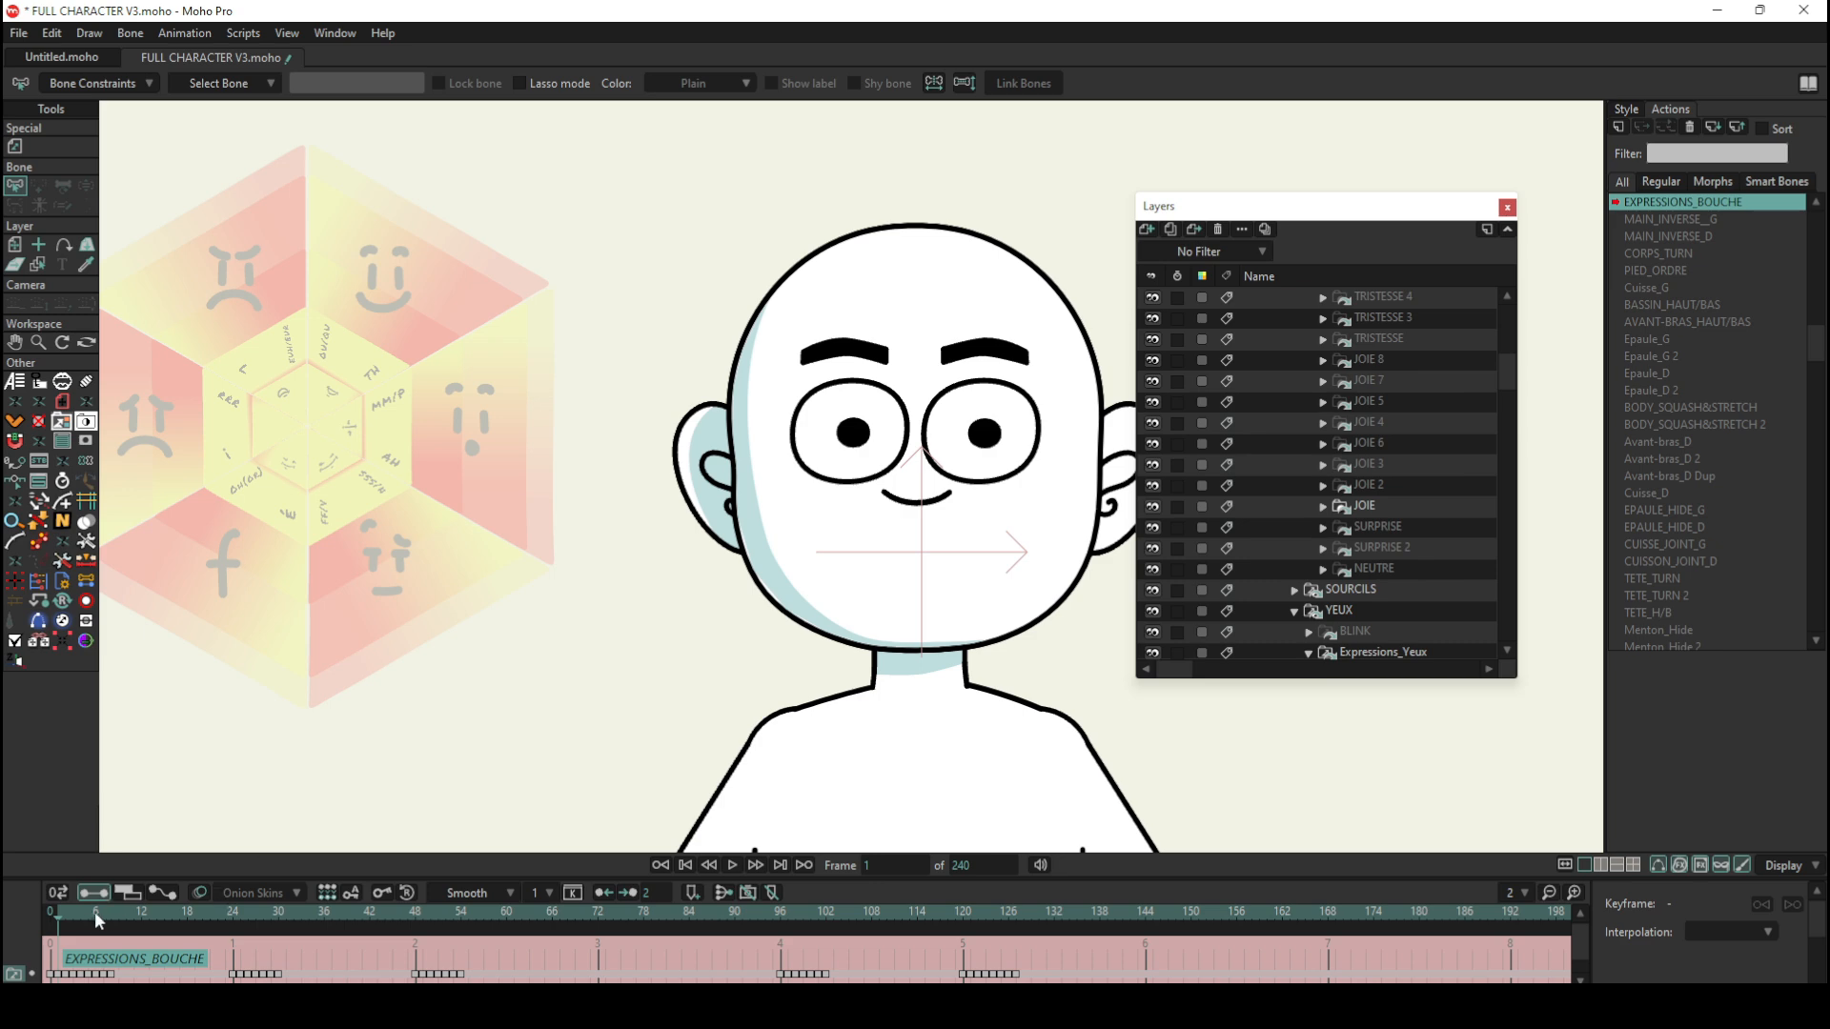
left_click(65, 912)
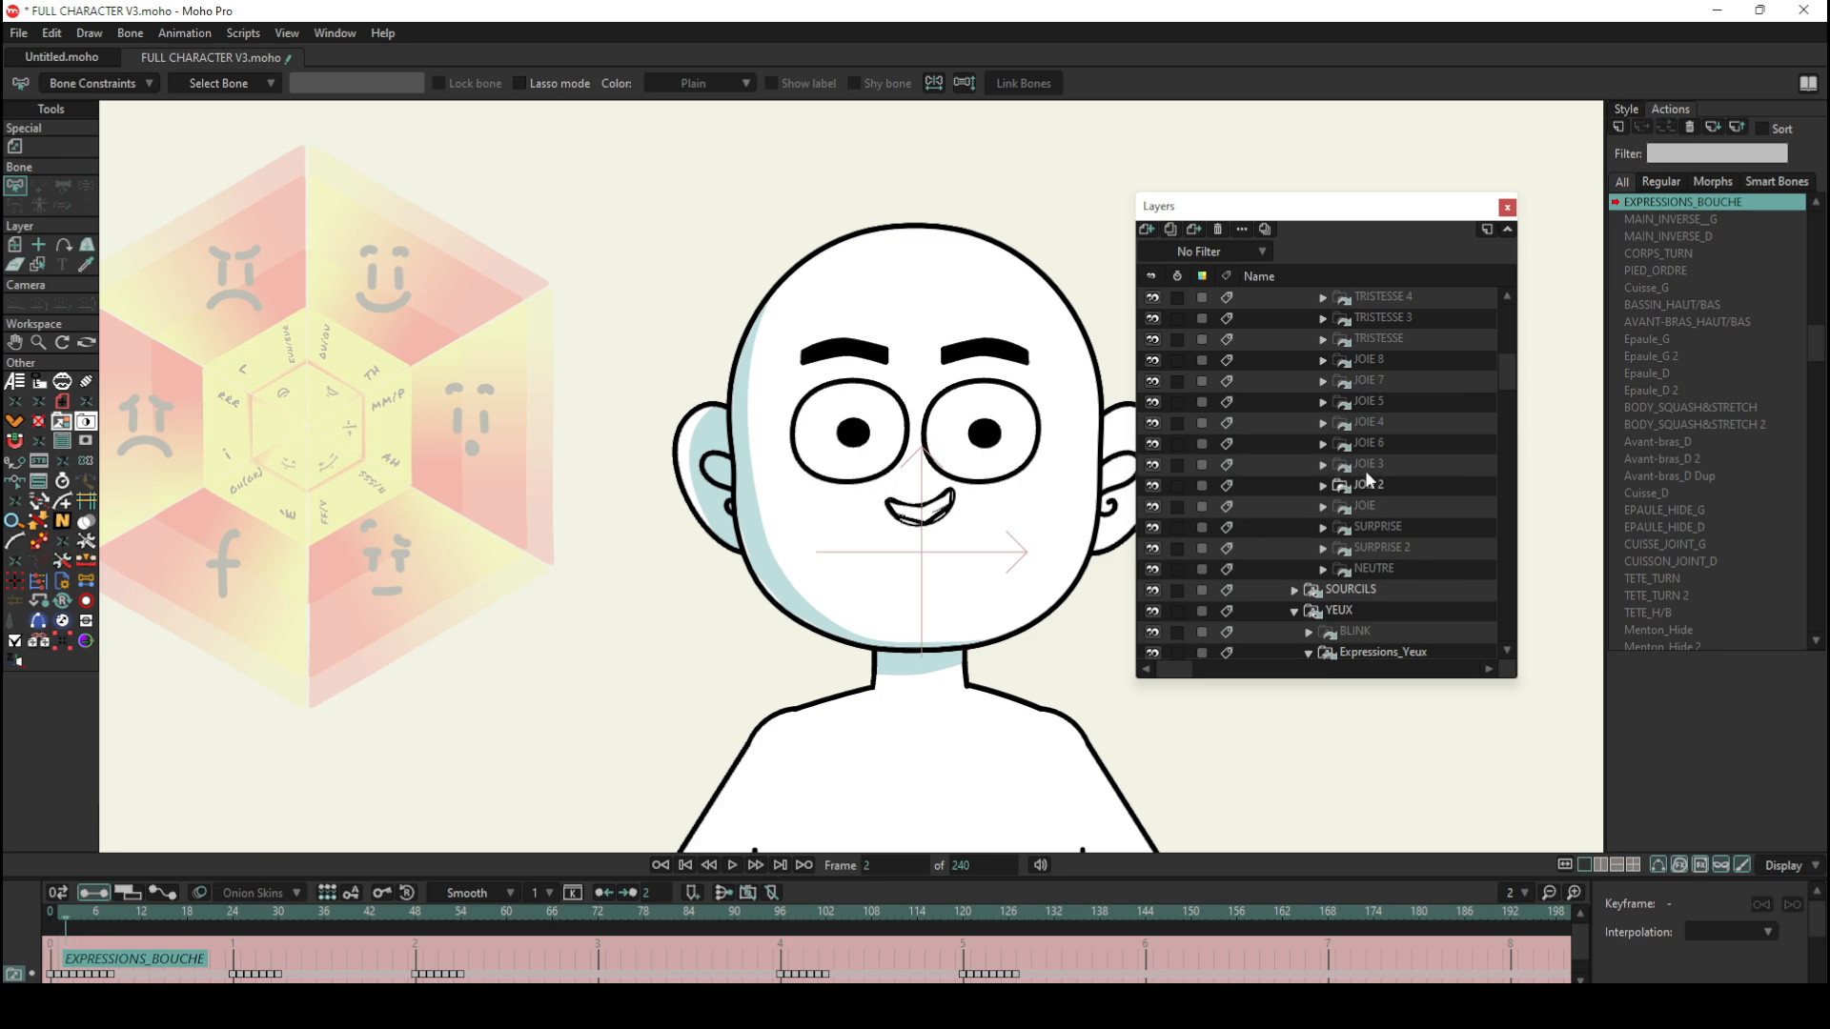
left_click(73, 913)
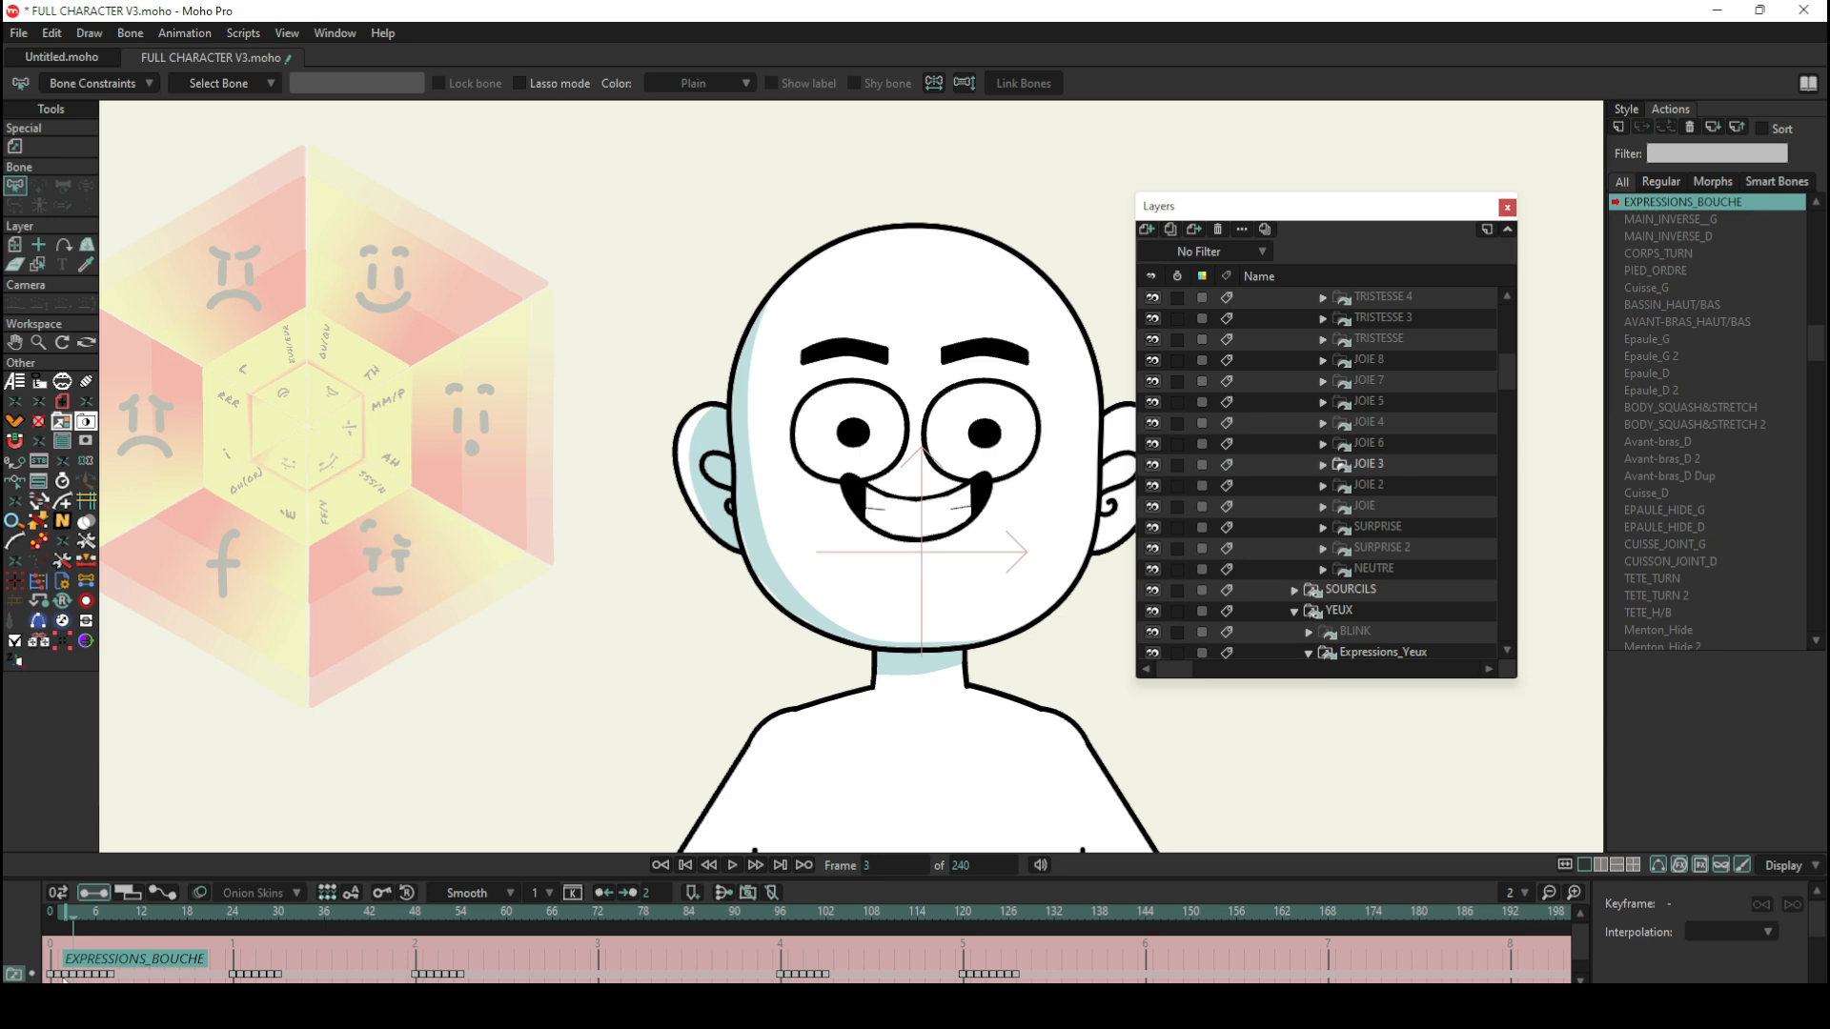
Step: Step through frames 4, 6, 7 and 9 of the action to compare which JOIE mouth is active in the layer list
scroll(1393, 494, "up", 3)
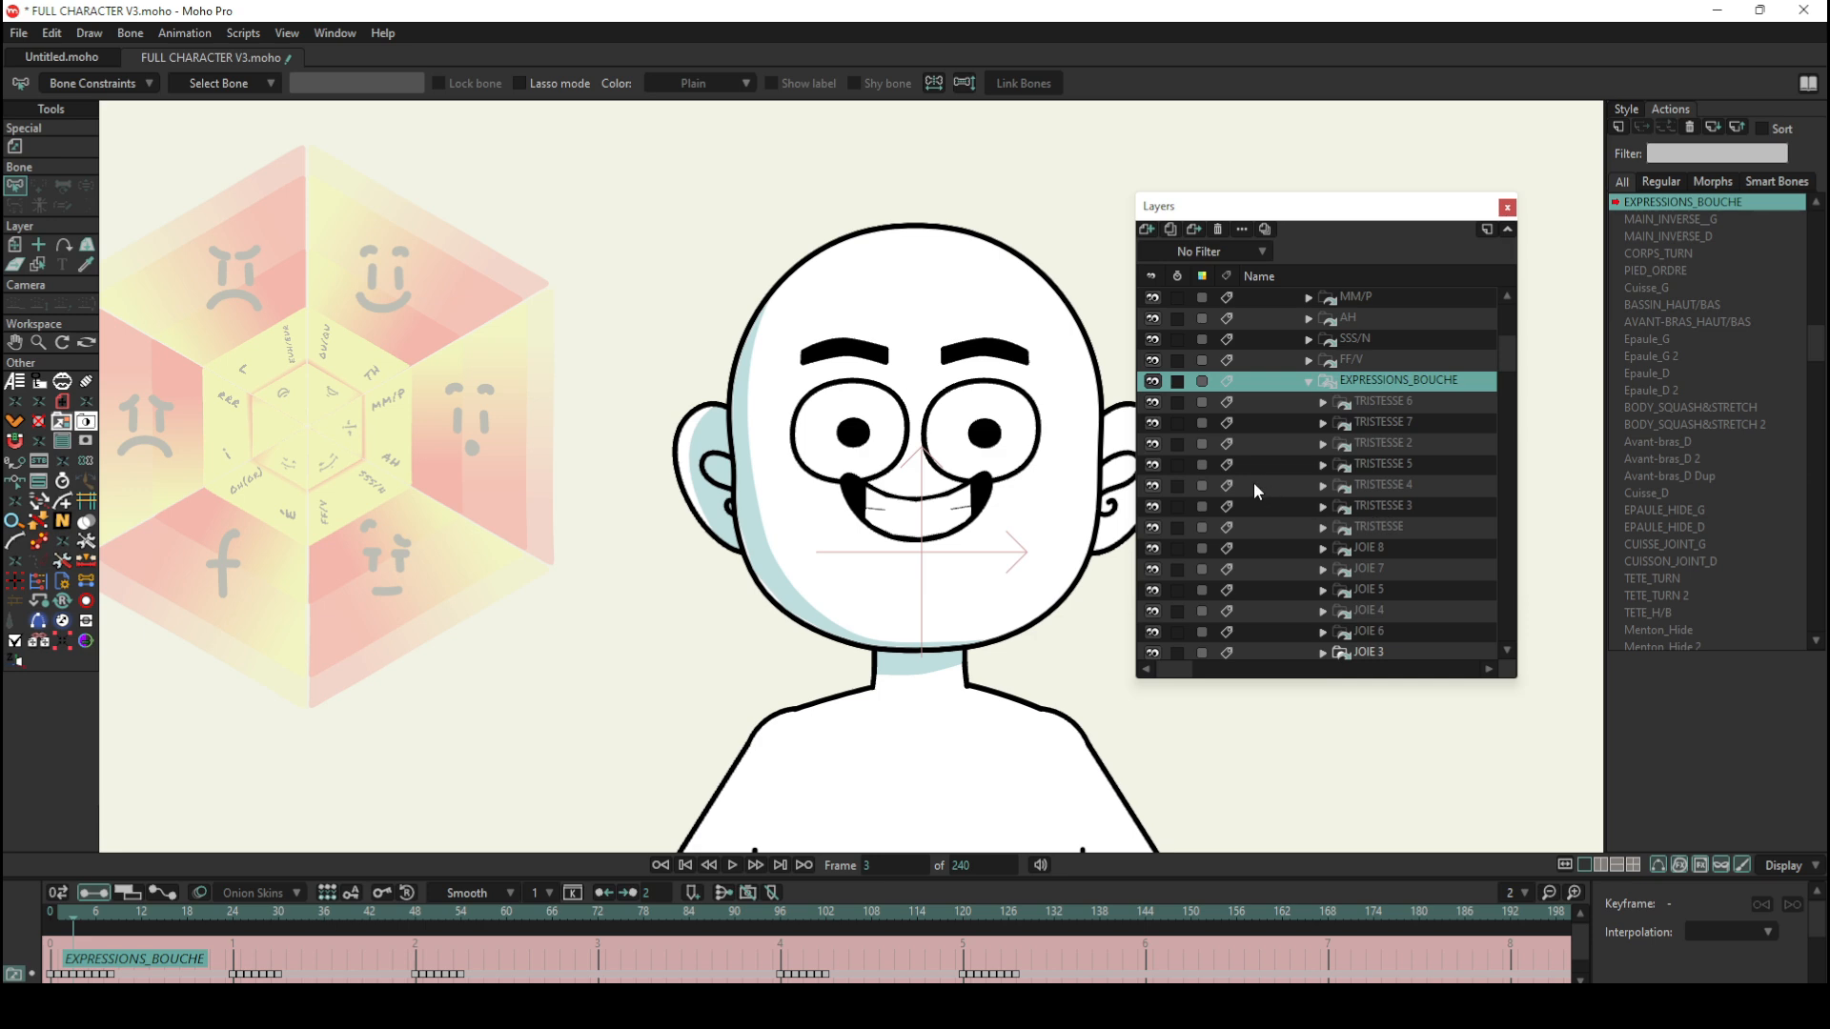
left_click(80, 913)
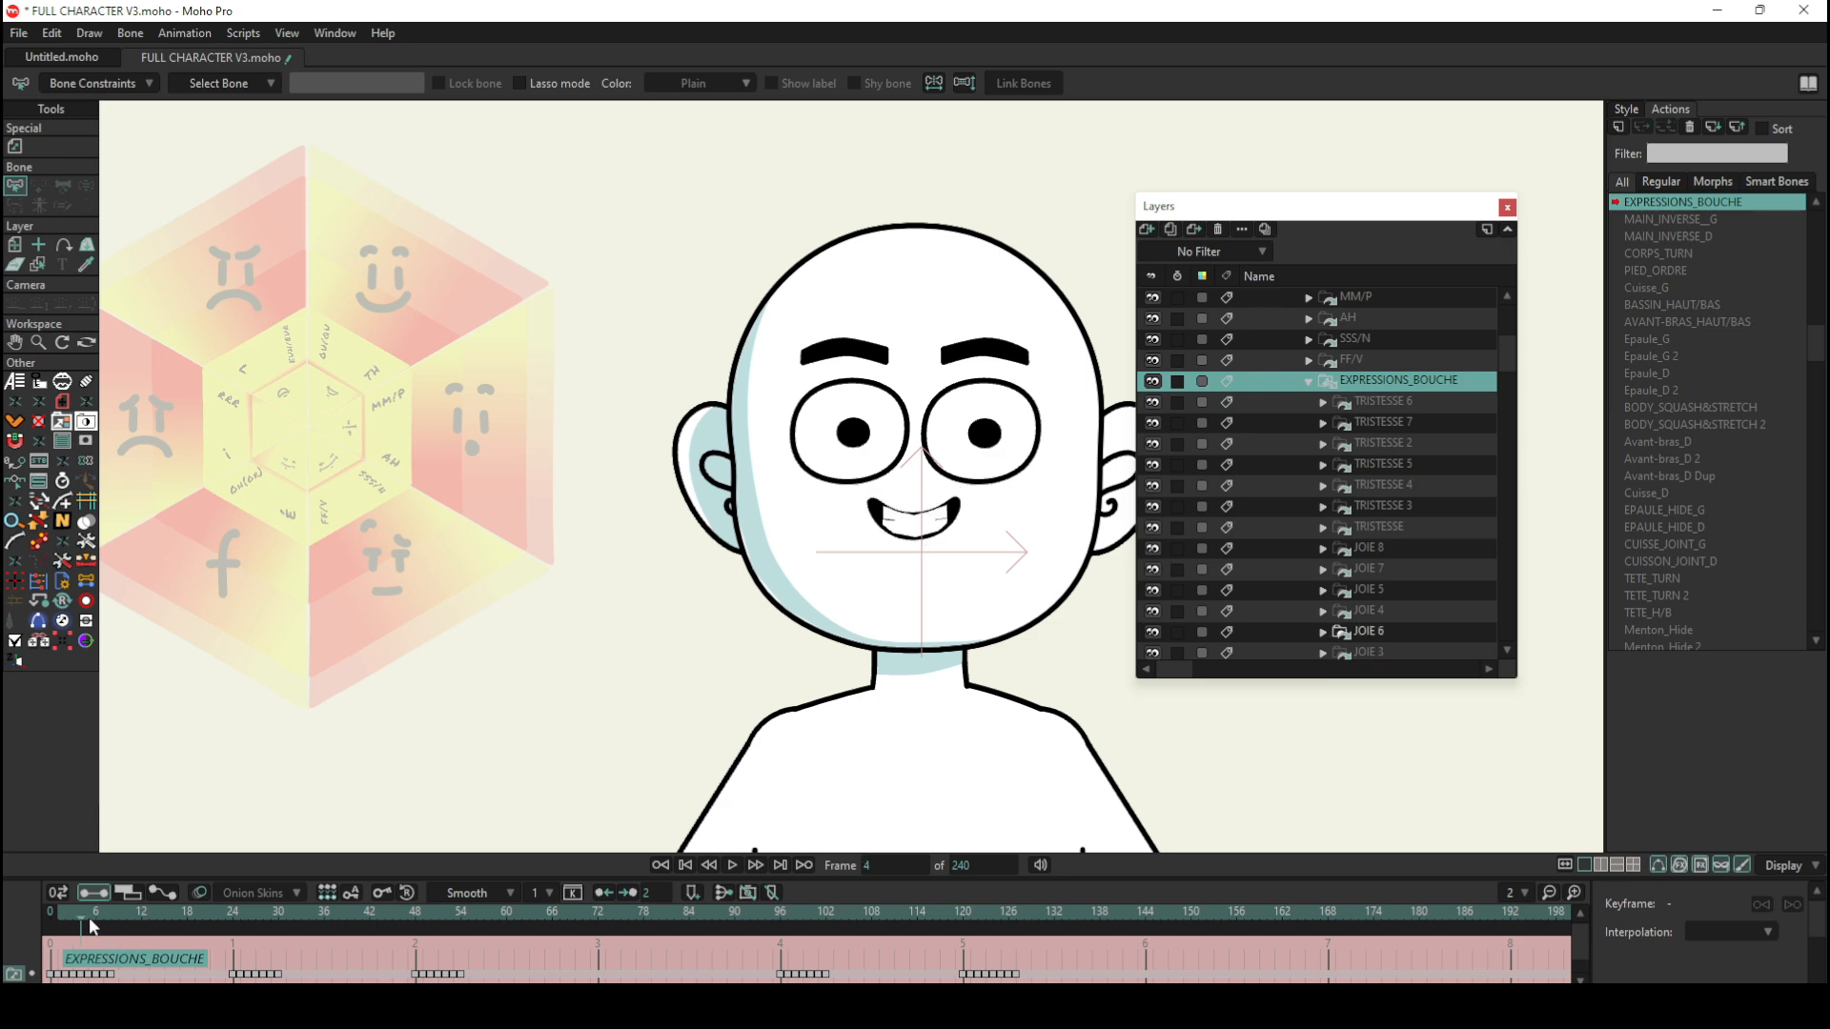
left_click(90, 911)
left_click(96, 911)
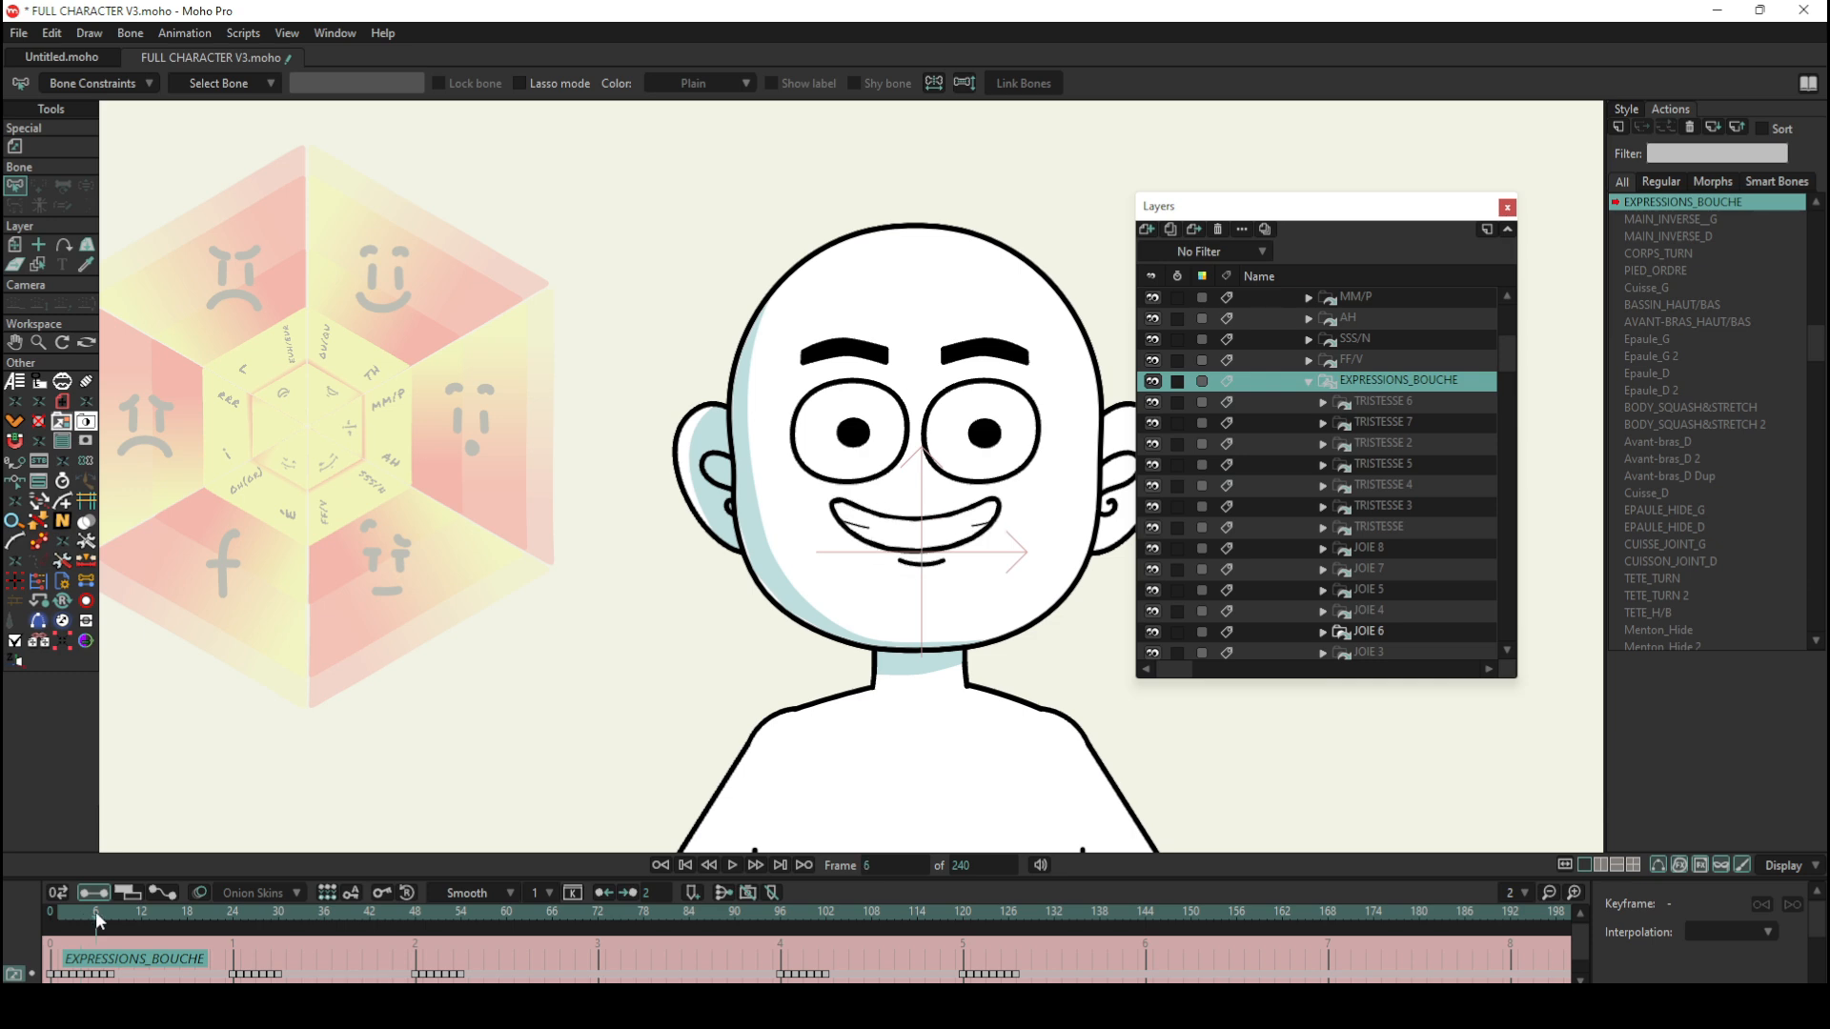
left_click(106, 913)
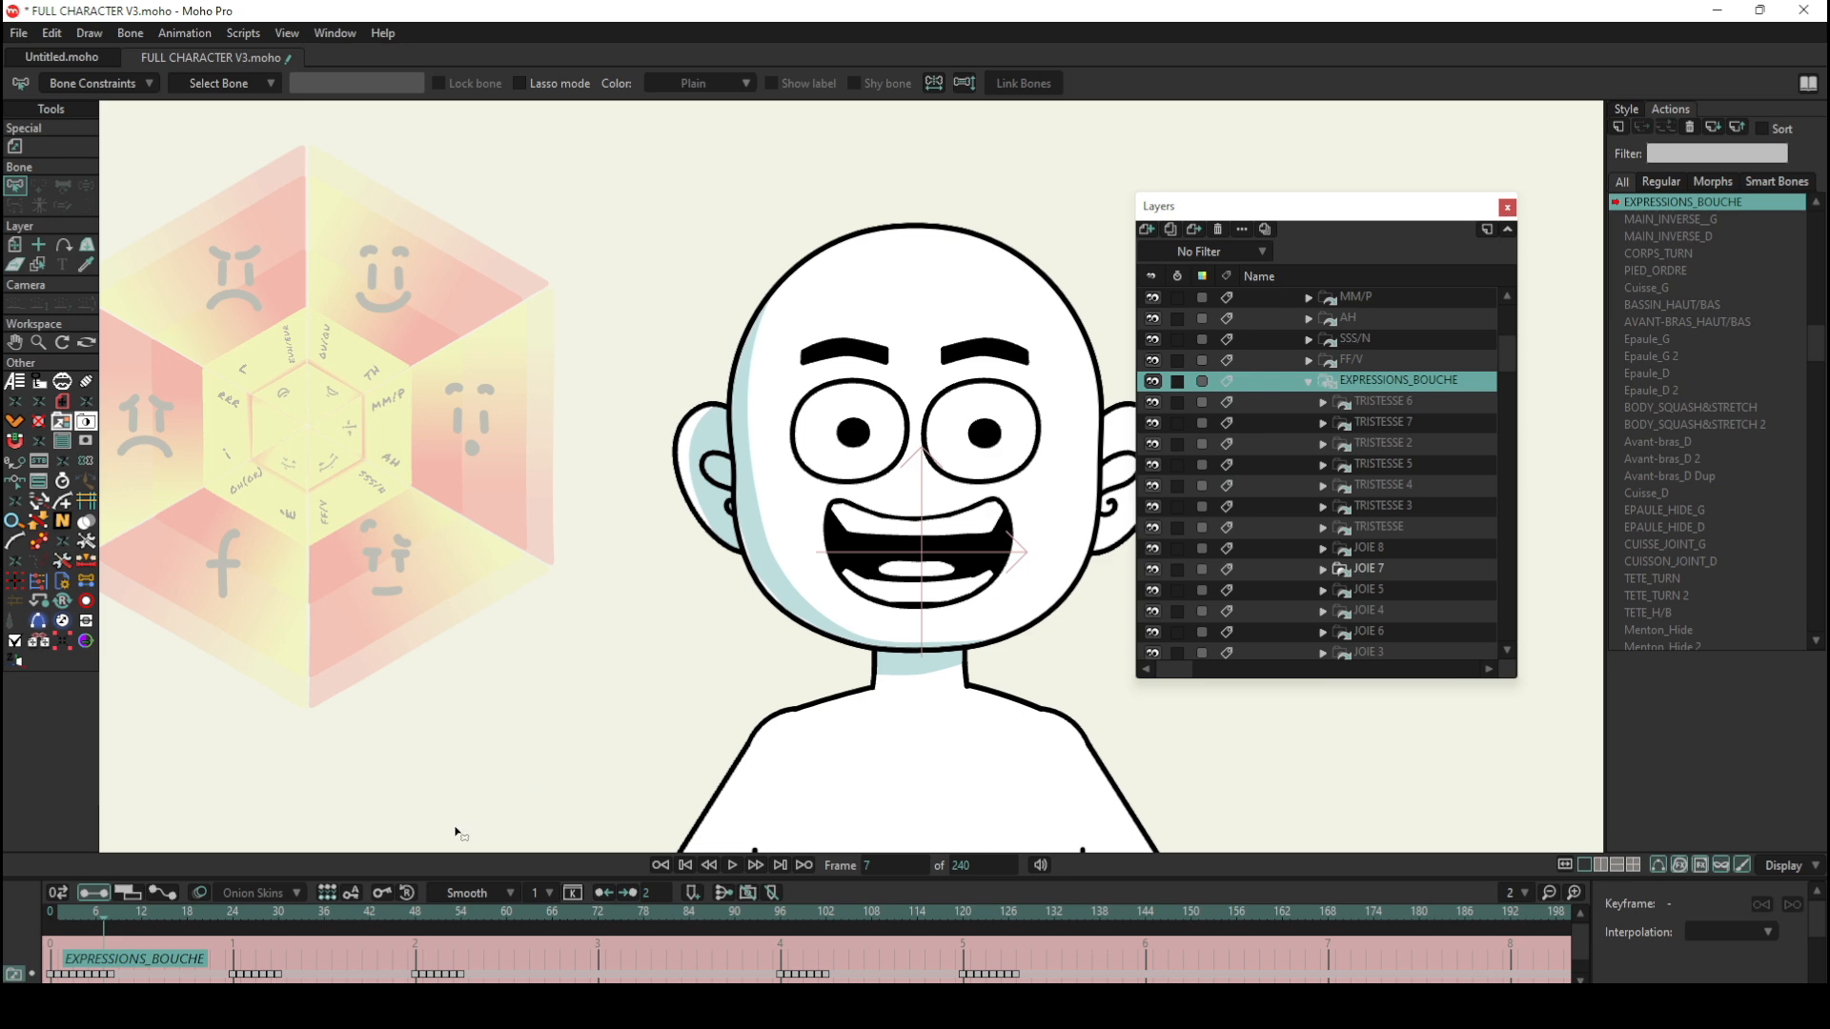
mouse_move(107, 912)
left_mouse_down()
mouse_move(245, 933)
mouse_move(120, 930)
left_mouse_up()
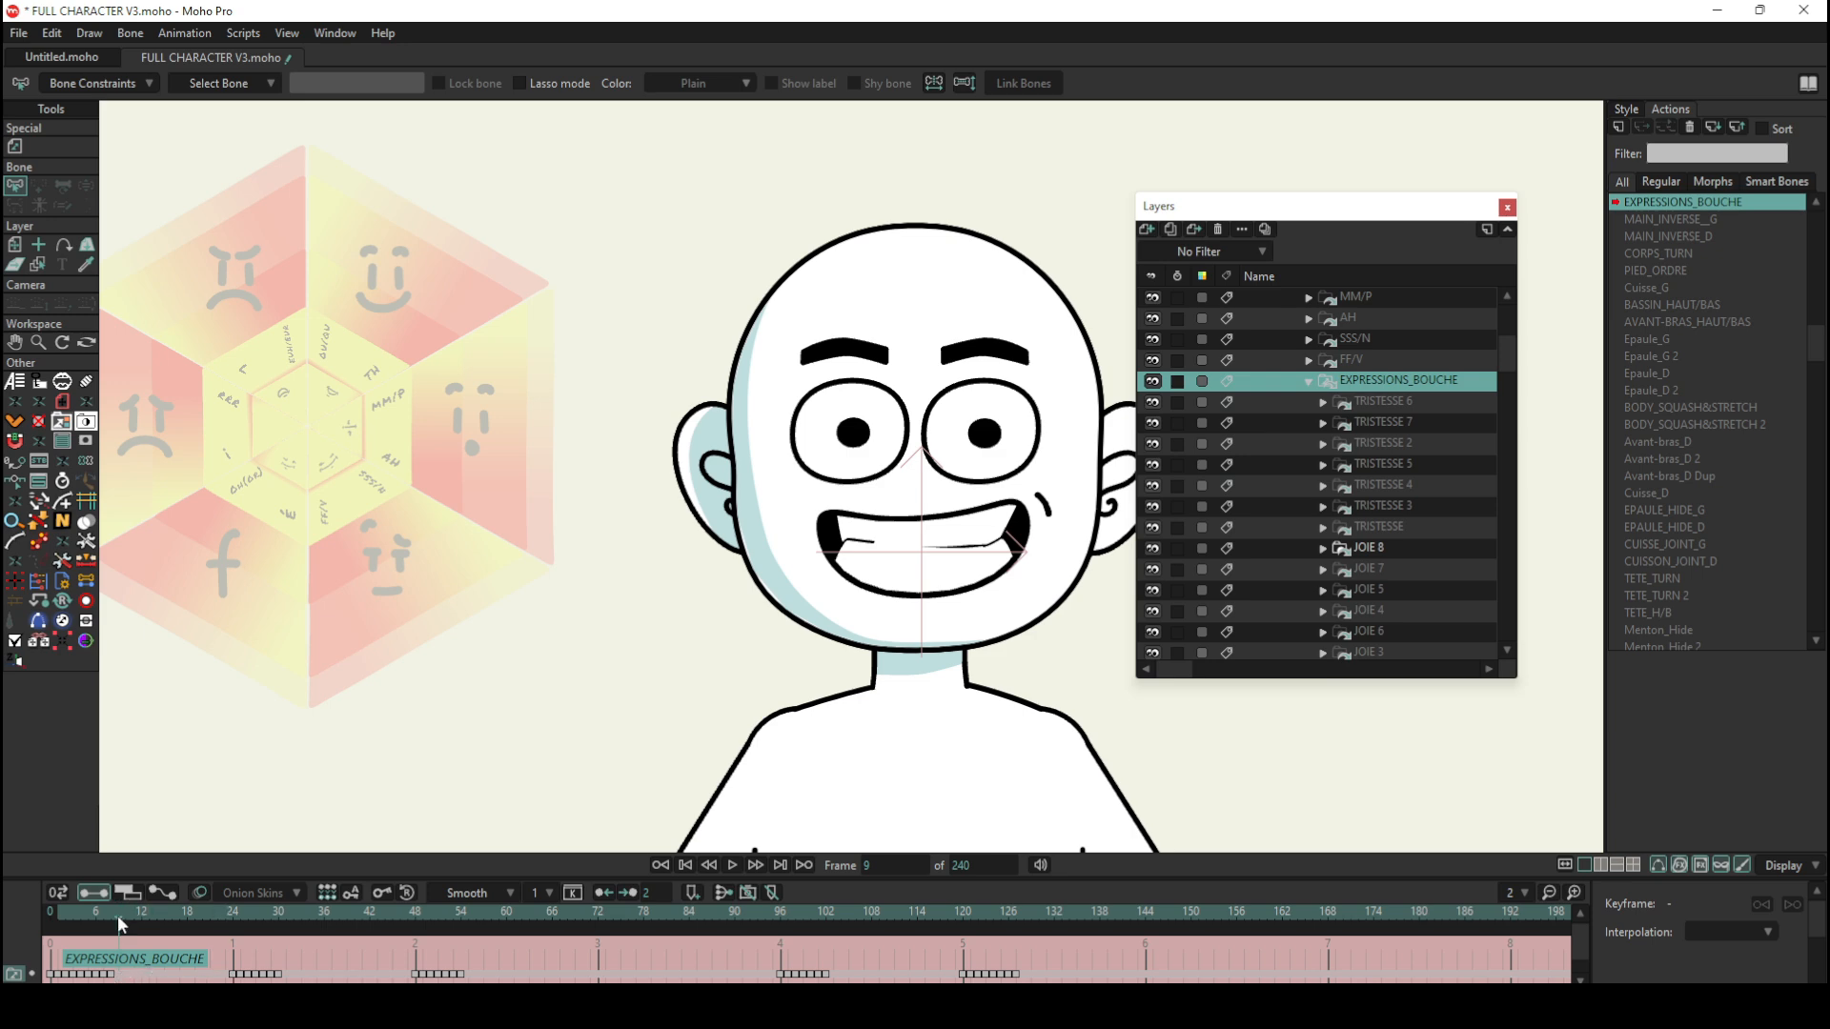
Step: Preview the TRISTESSE and other mouths at frames 30, 52, 75, 100 and 123 of the action, returning to frame 0
left_click_drag(118, 917, 278, 933)
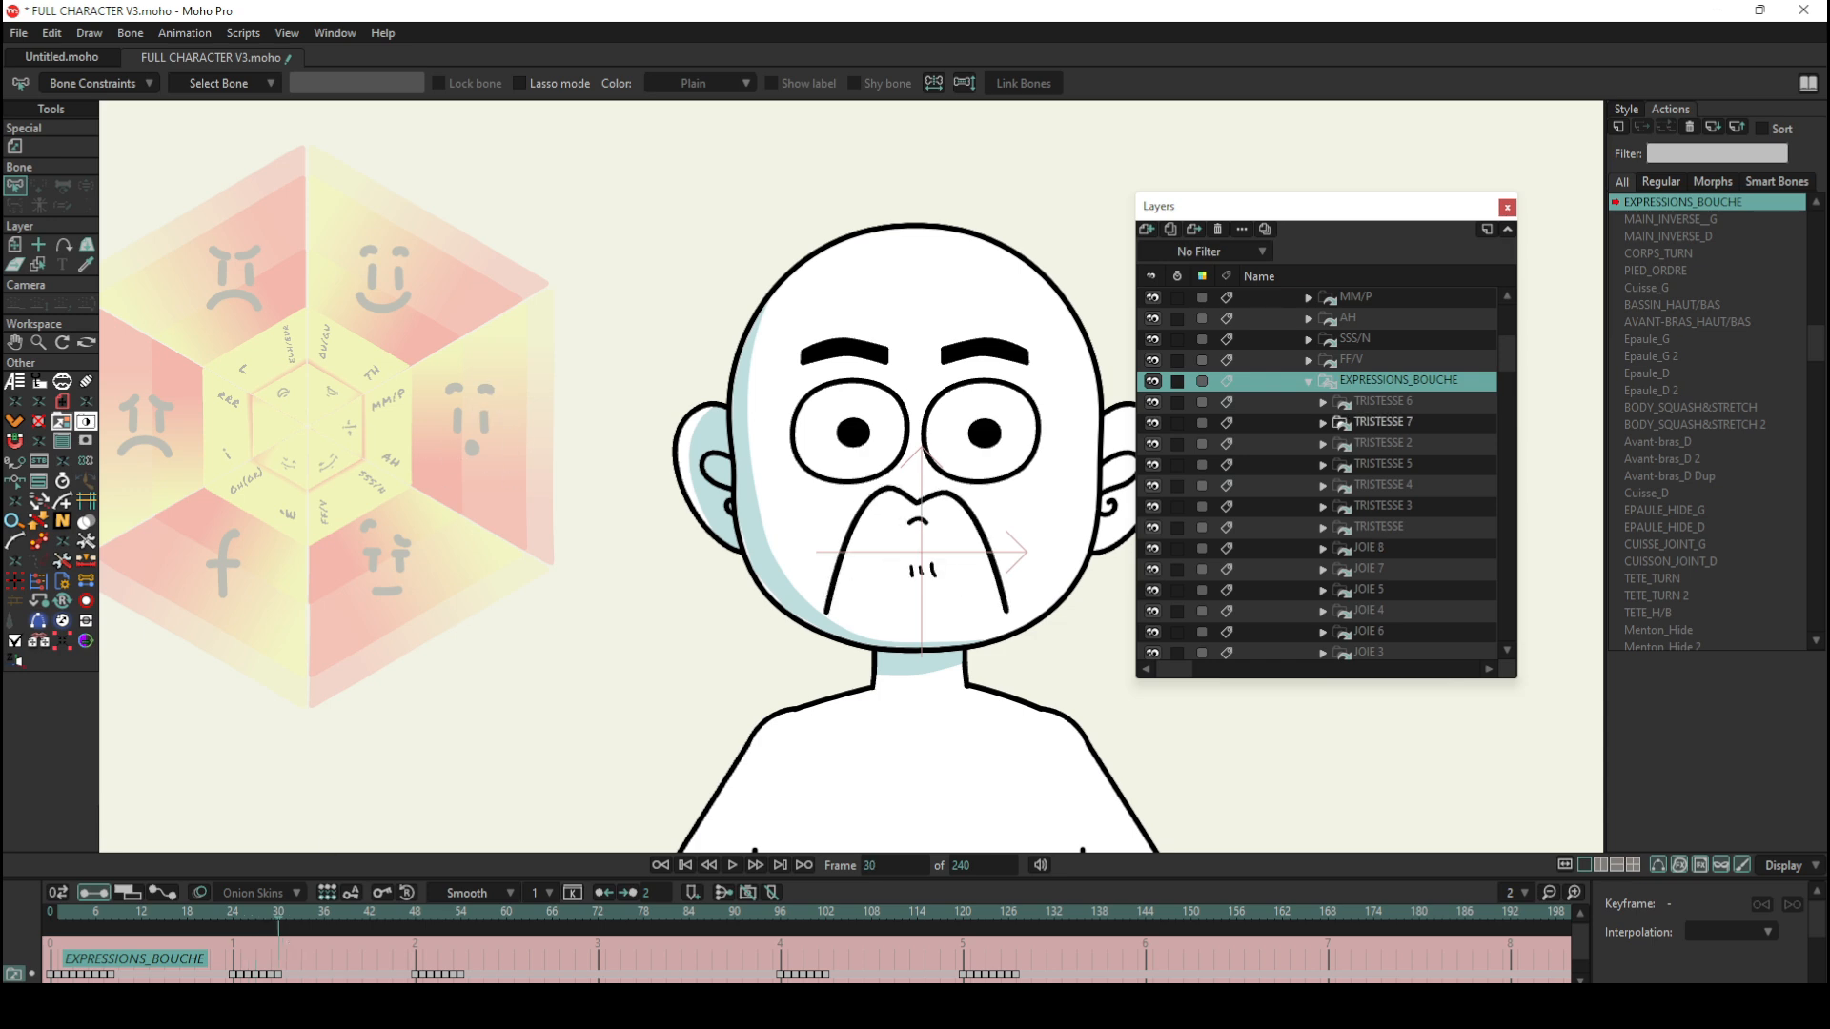
left_click(445, 919)
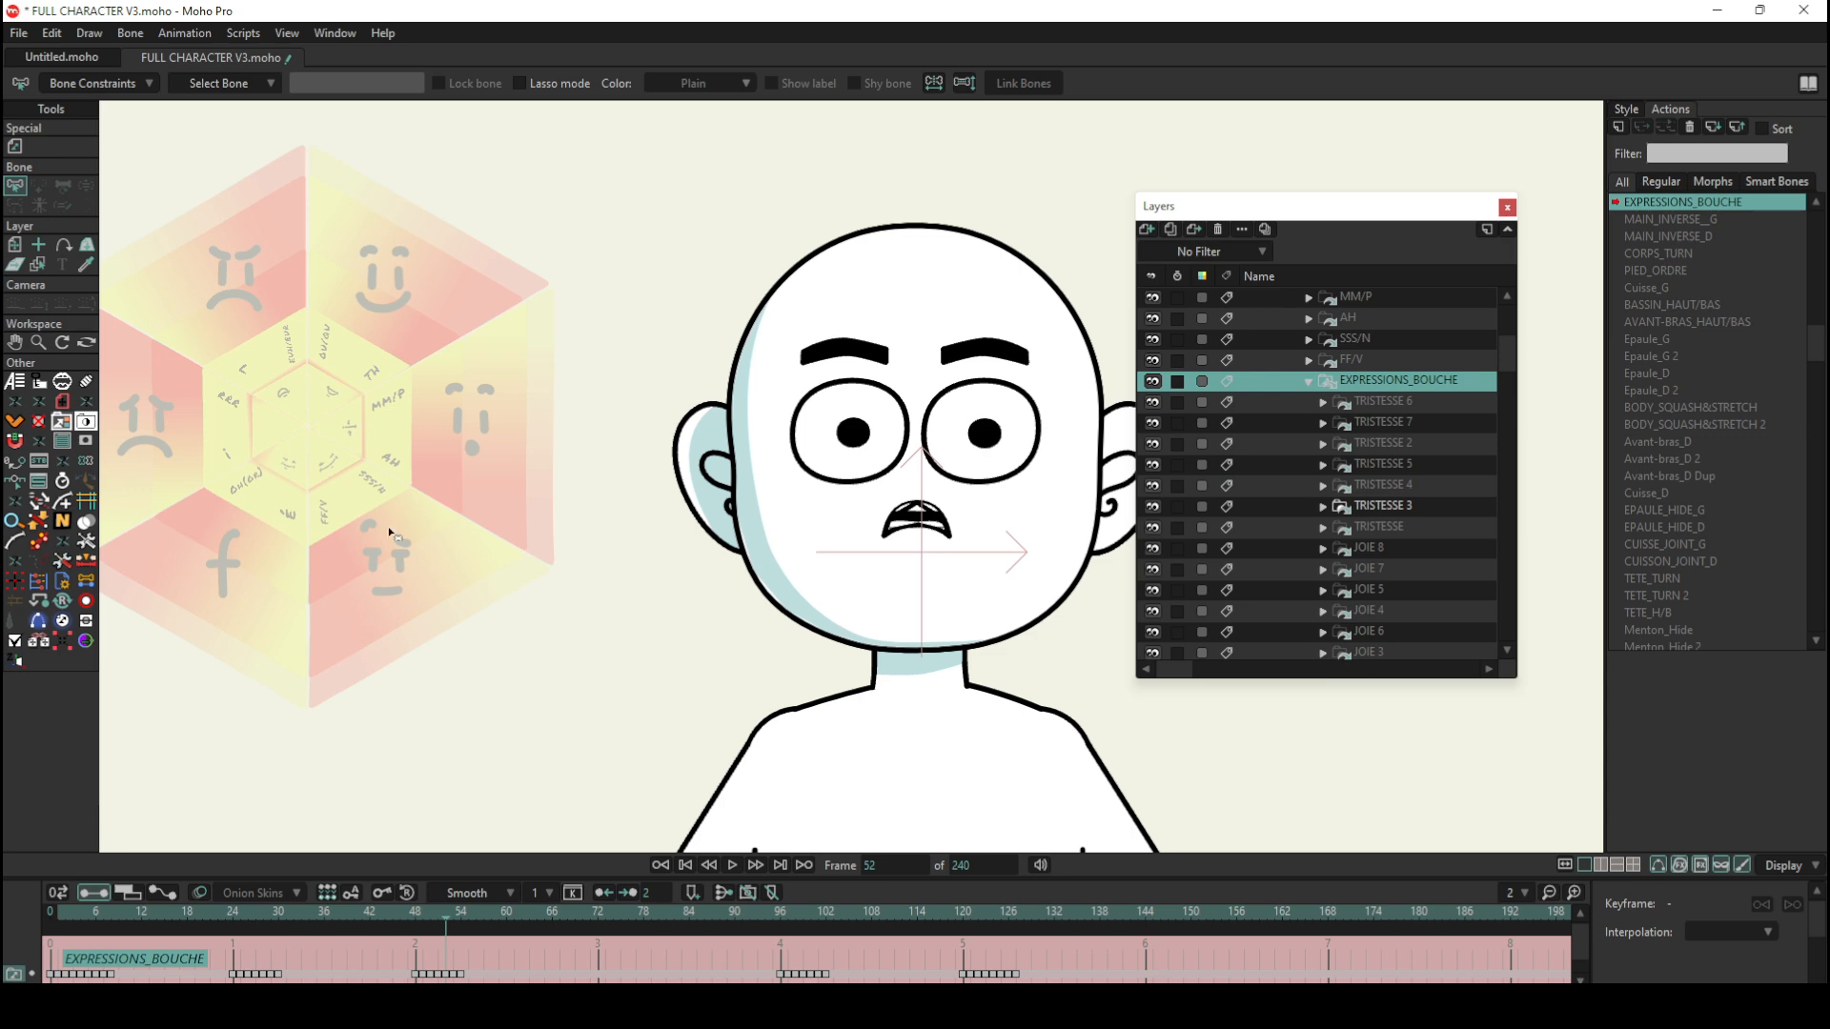
left_click(621, 913)
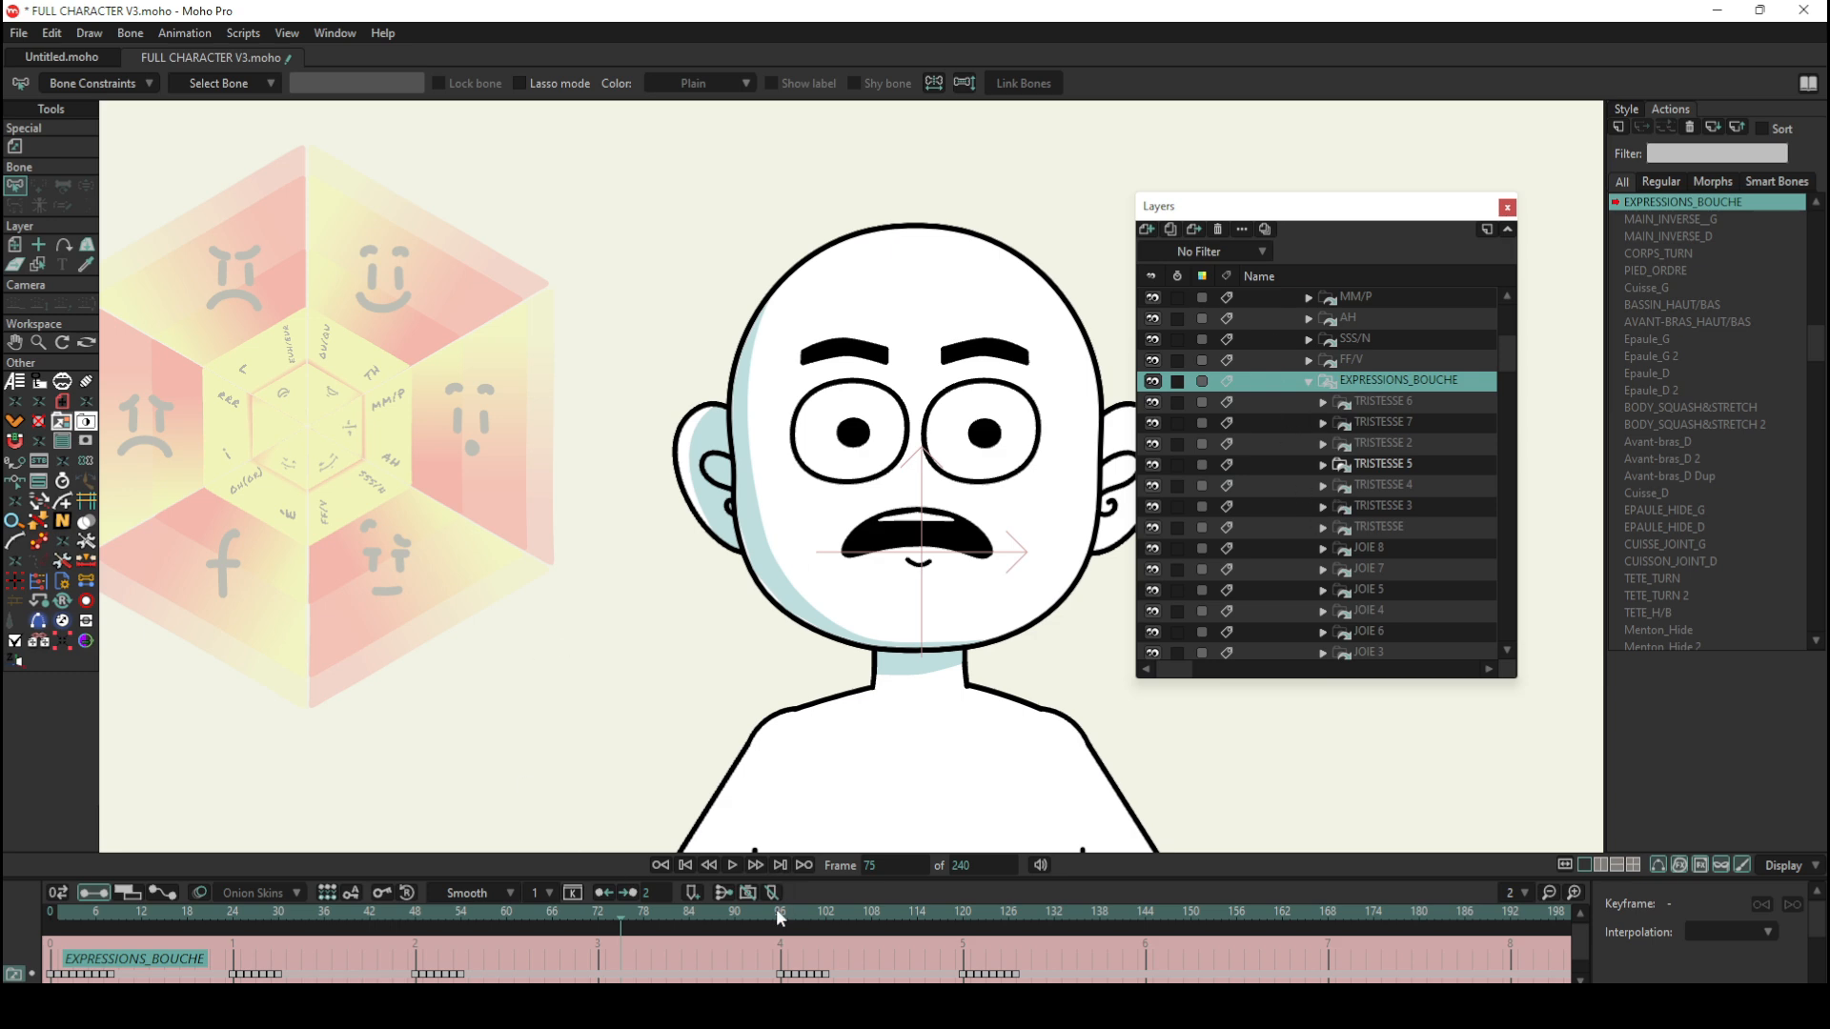
left_click_drag(776, 907, 809, 912)
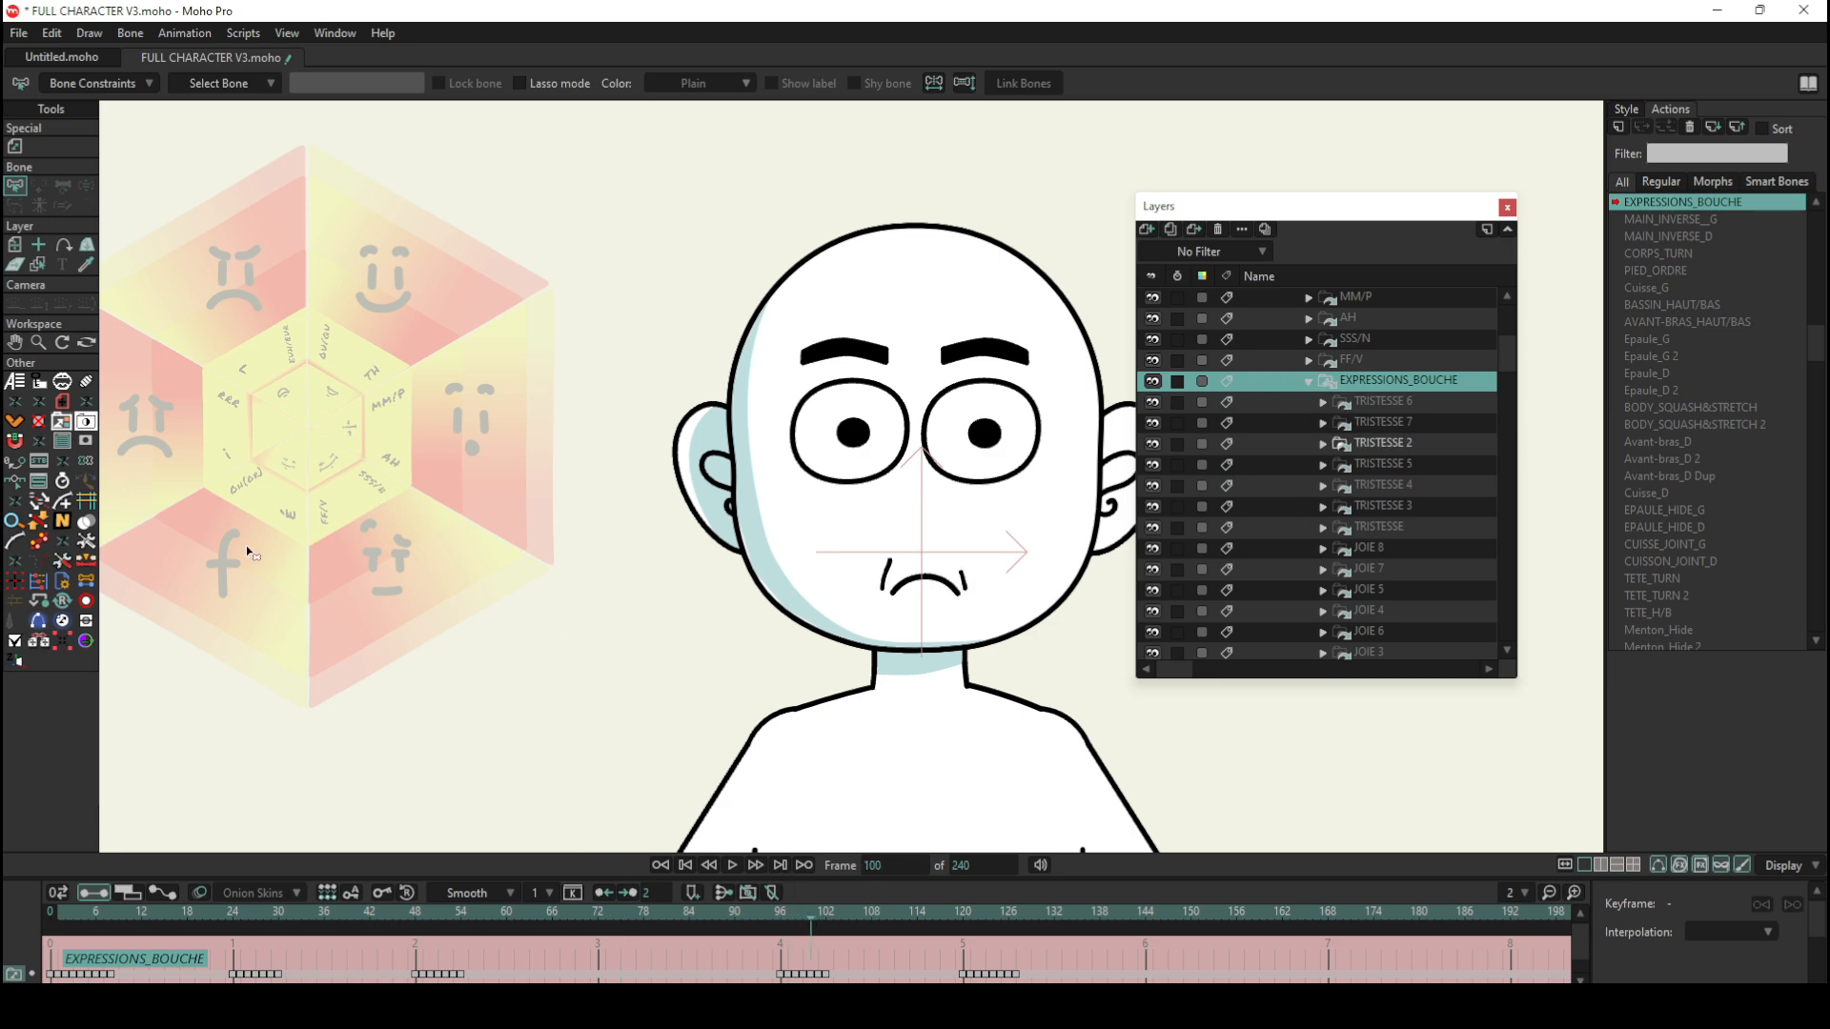
left_click(987, 915)
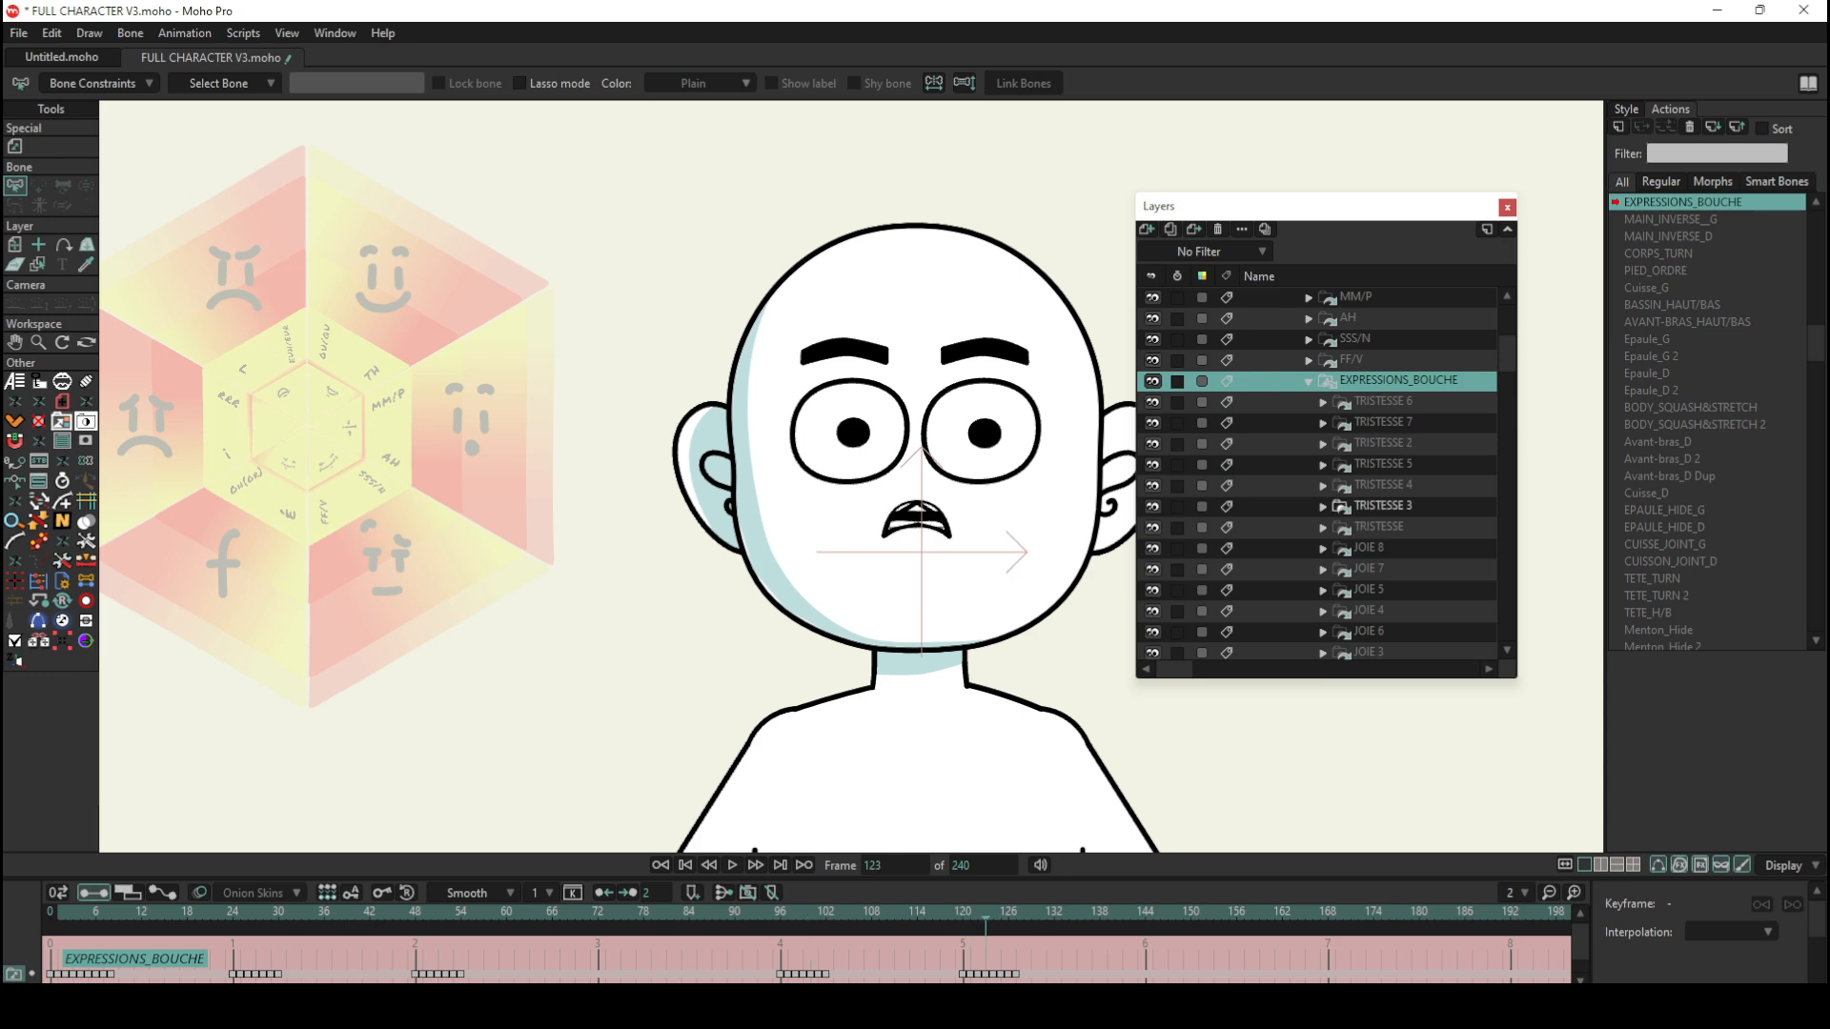
left_click_drag(1010, 931, 179, 917)
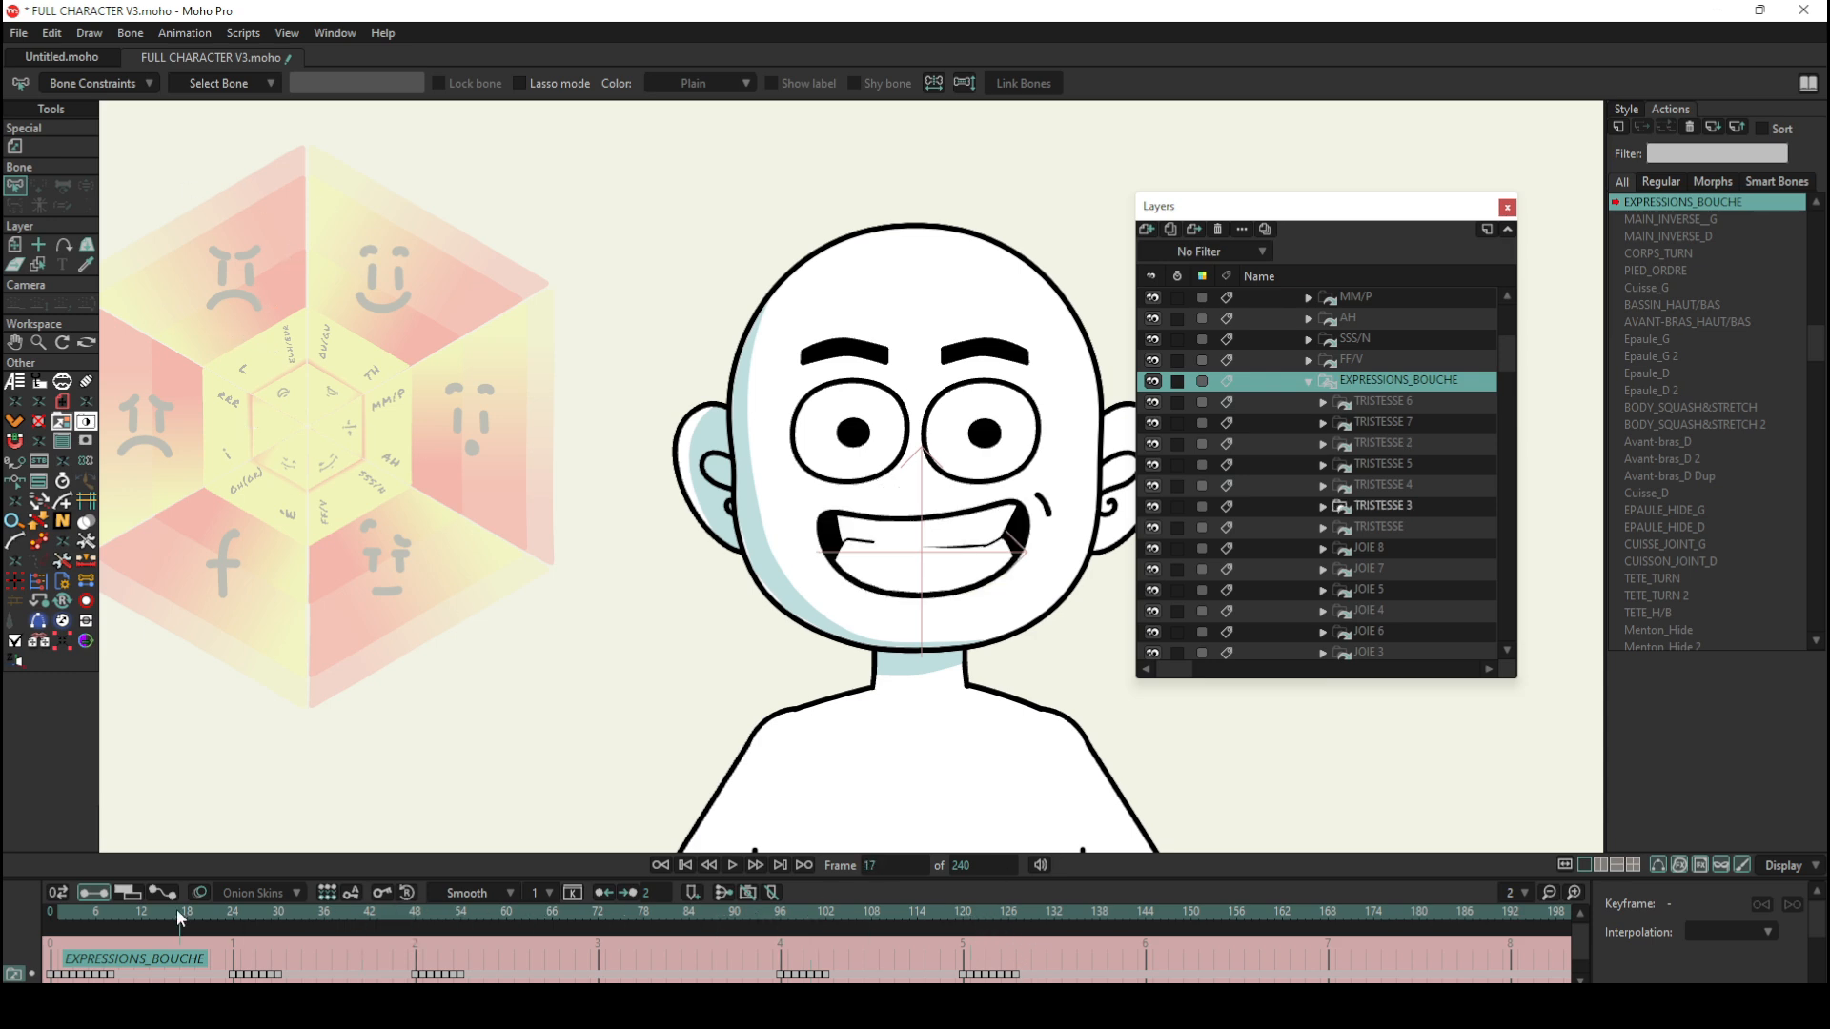
left_click(52, 907)
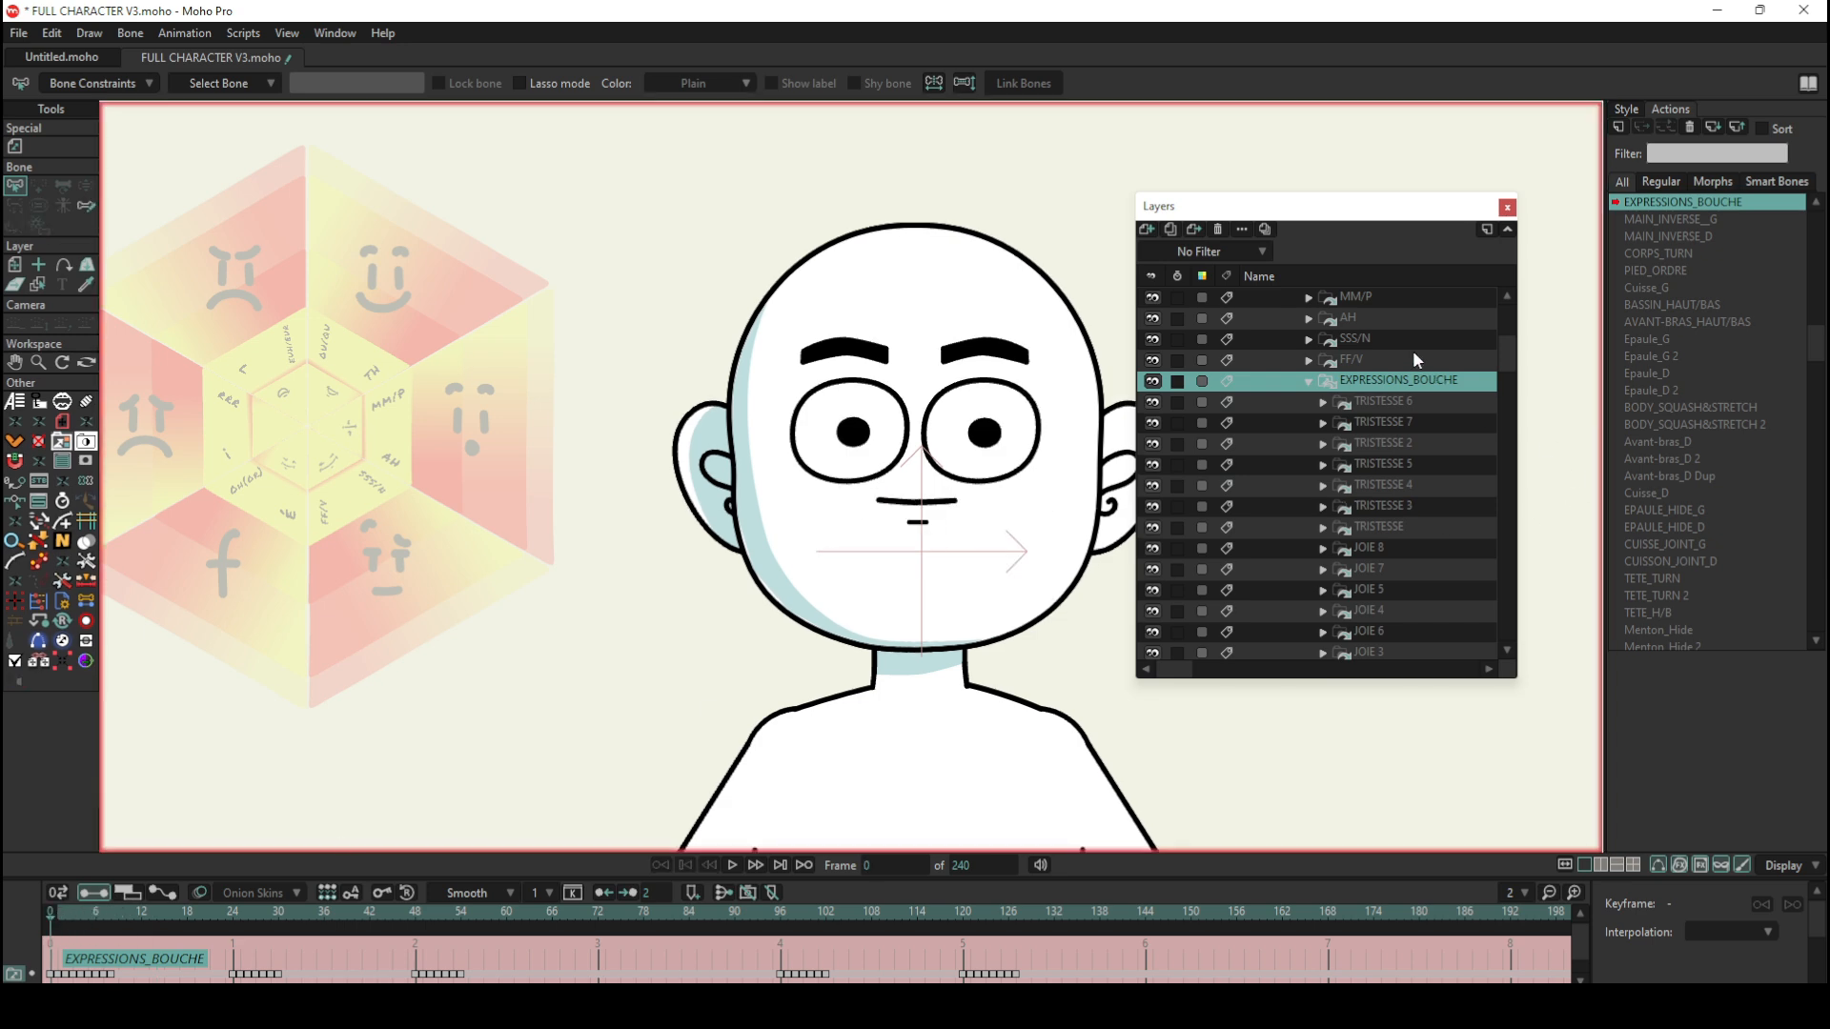
Step: Select the CHARA layer and rotate the EXPRESSIONS_BOUCHE bone clockwise into the smiling sector to test its mouths with Manipulate Bones
scroll(1351, 347, "up", 3)
scroll(1352, 351, "up", 3)
left_click(1303, 319)
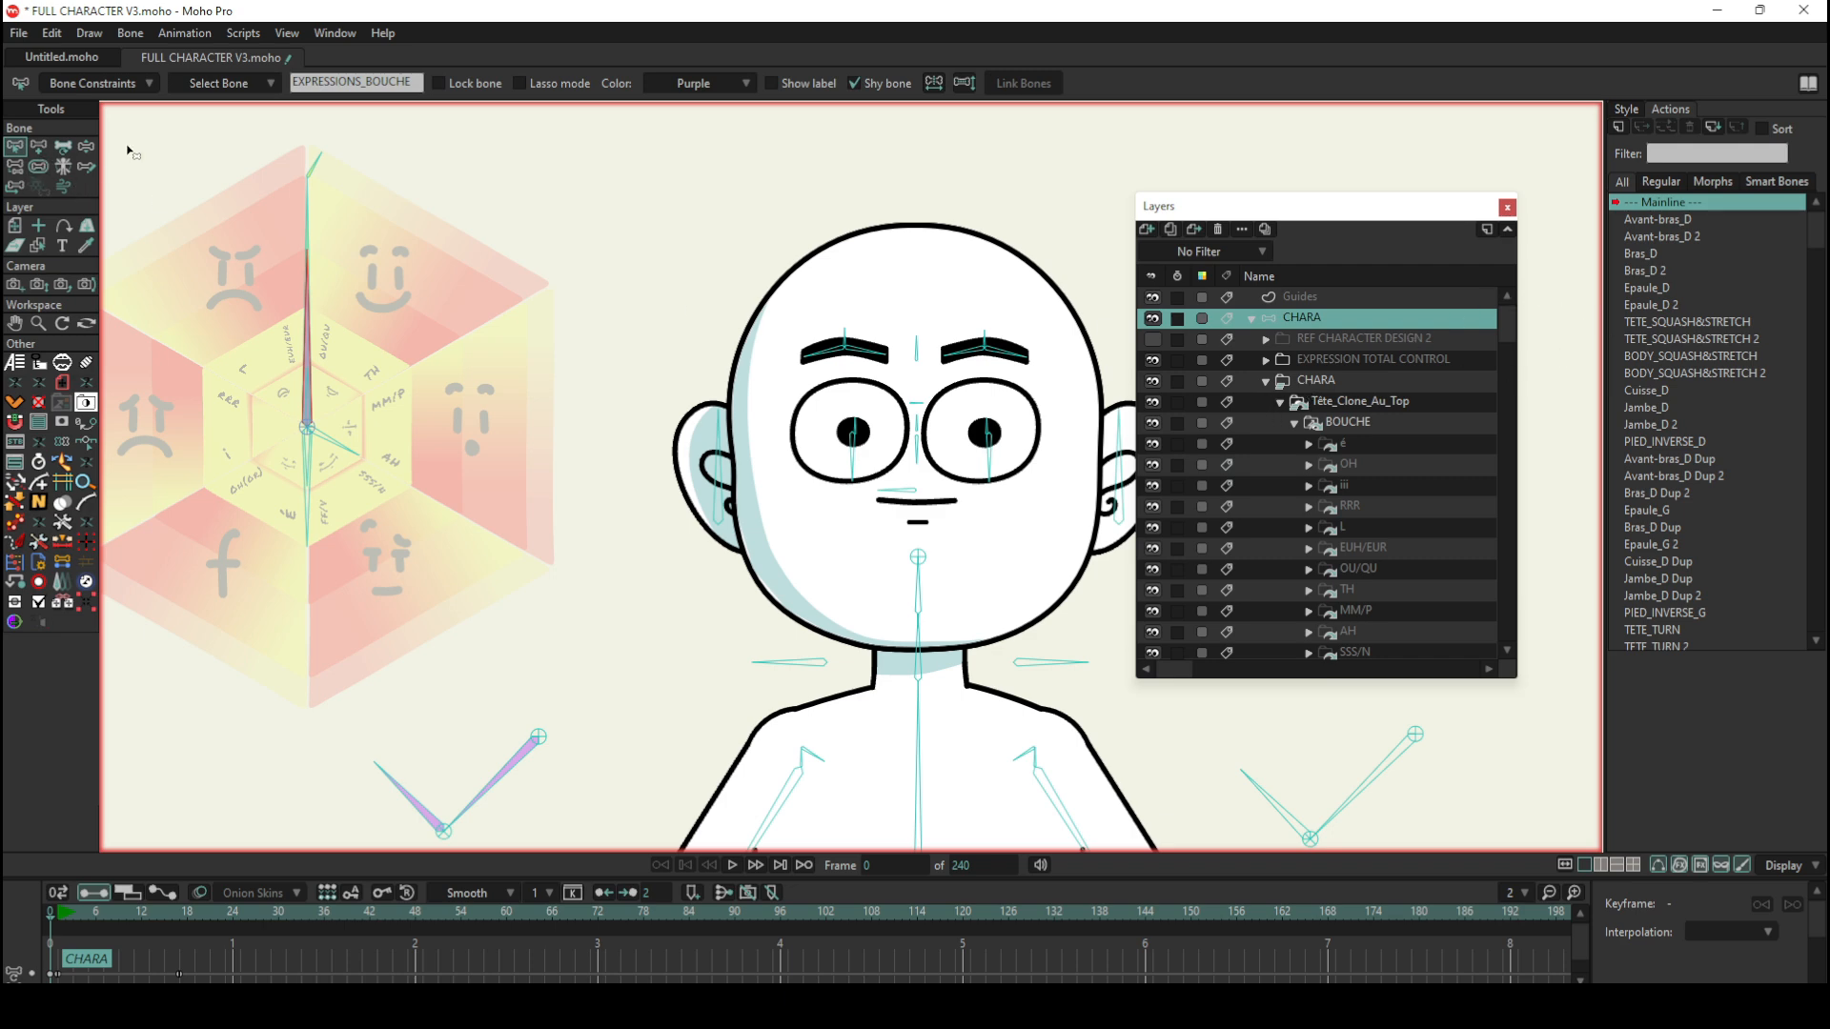
left_click(86, 146)
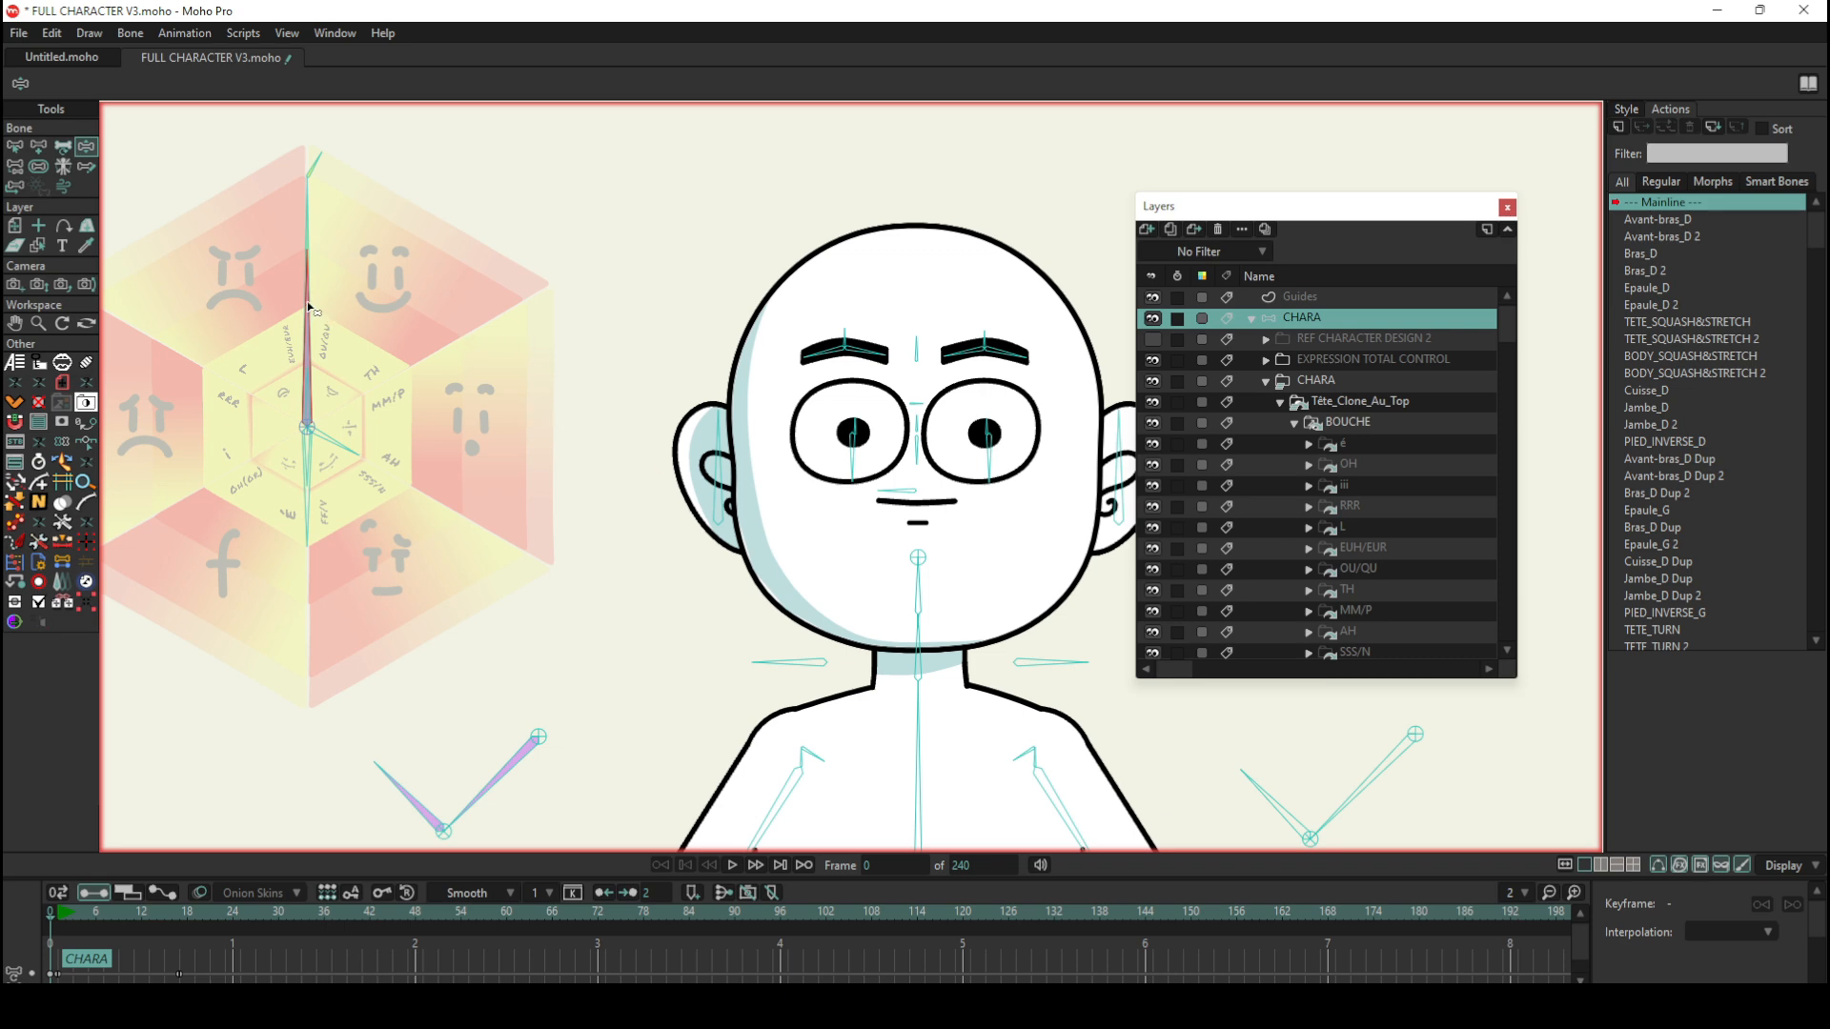
left_click_drag(309, 306, 372, 384)
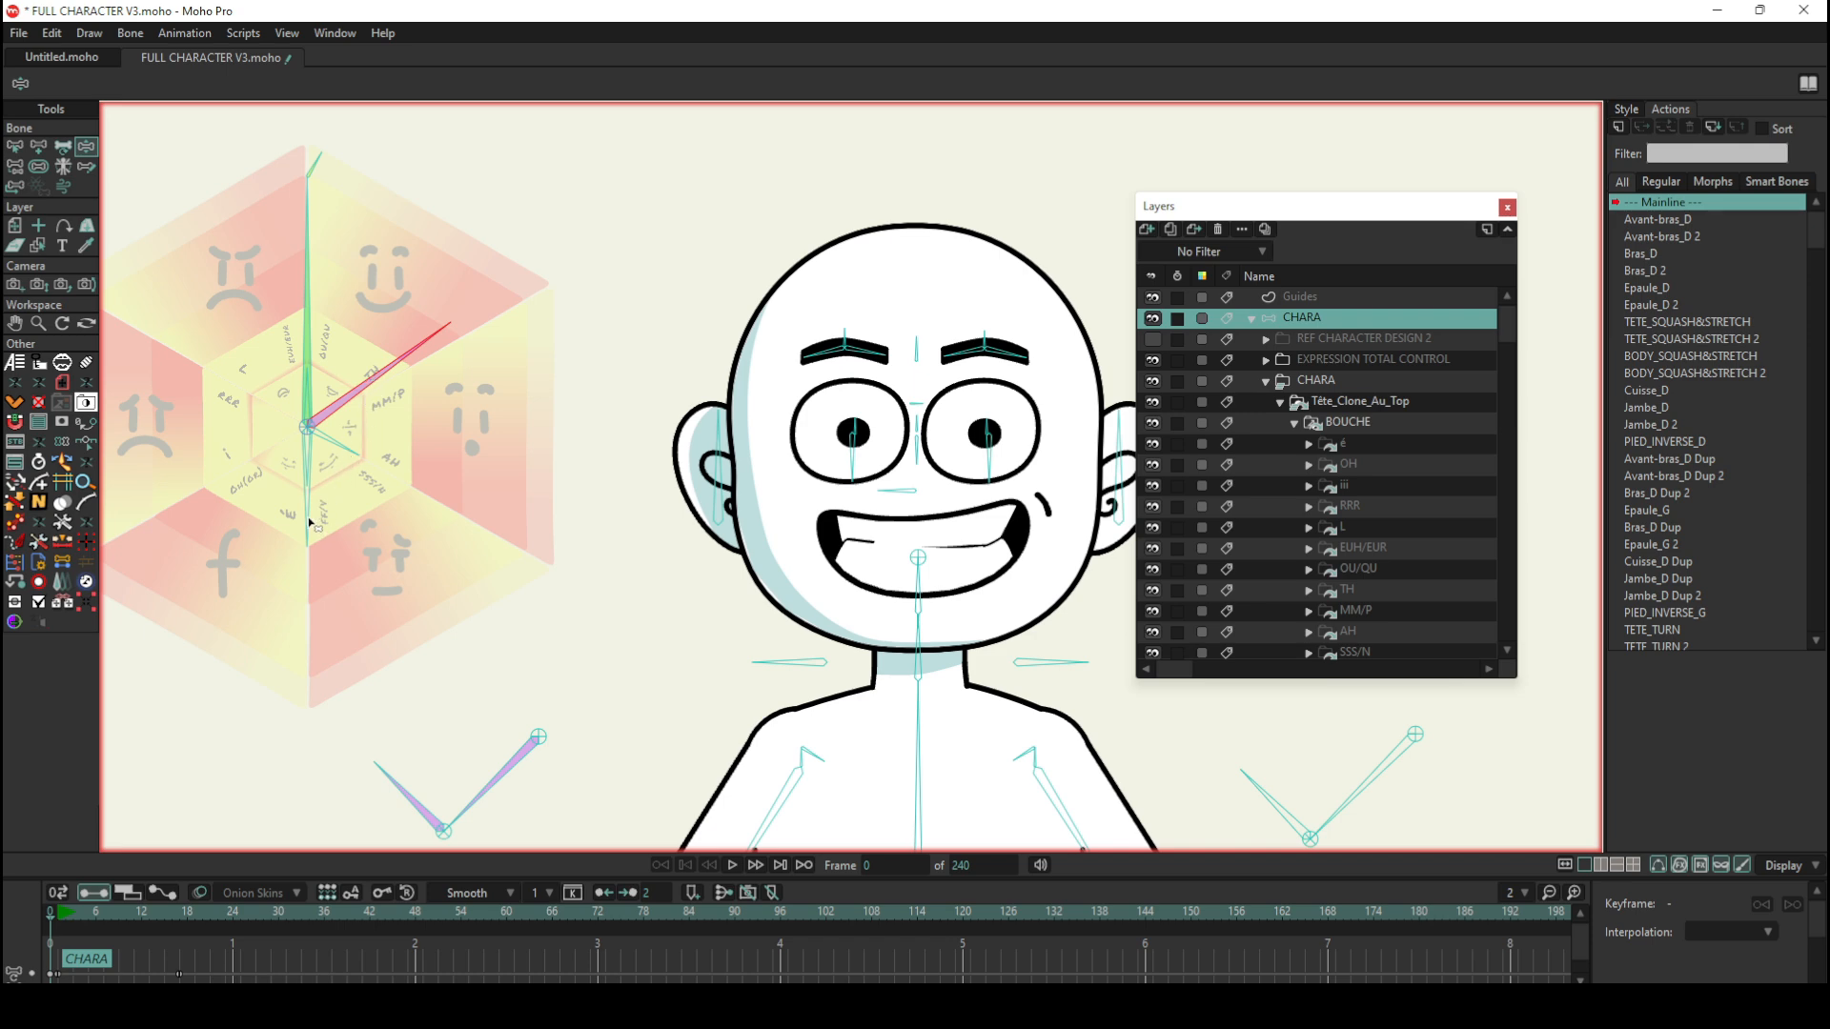
mouse_move(310, 522)
left_mouse_down()
mouse_move(230, 453)
mouse_move(307, 524)
left_mouse_up()
Step: Examine how the EXPRESSIONS_BOUCHE group nests among the phoneme mouths in BOUCHE, selecting both layers in turn and leaving the group collapsed
scroll(1373, 453, "down", 3)
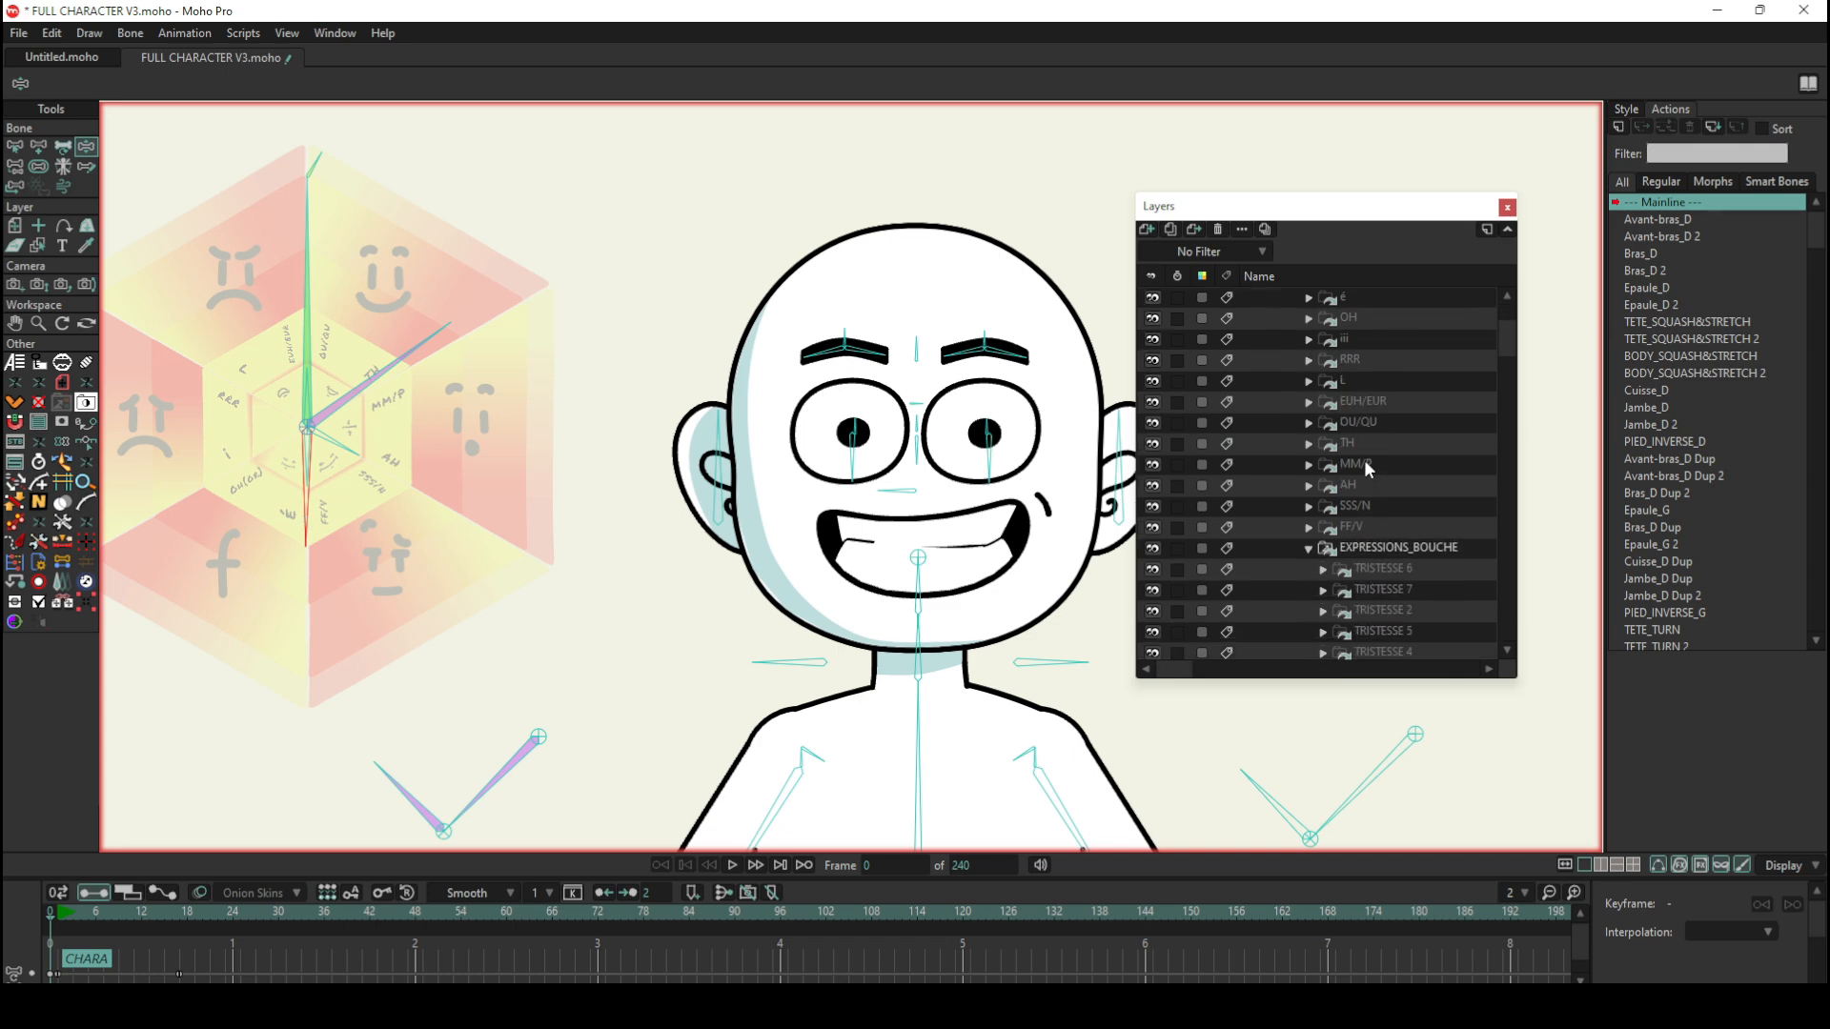
left_click(1309, 548)
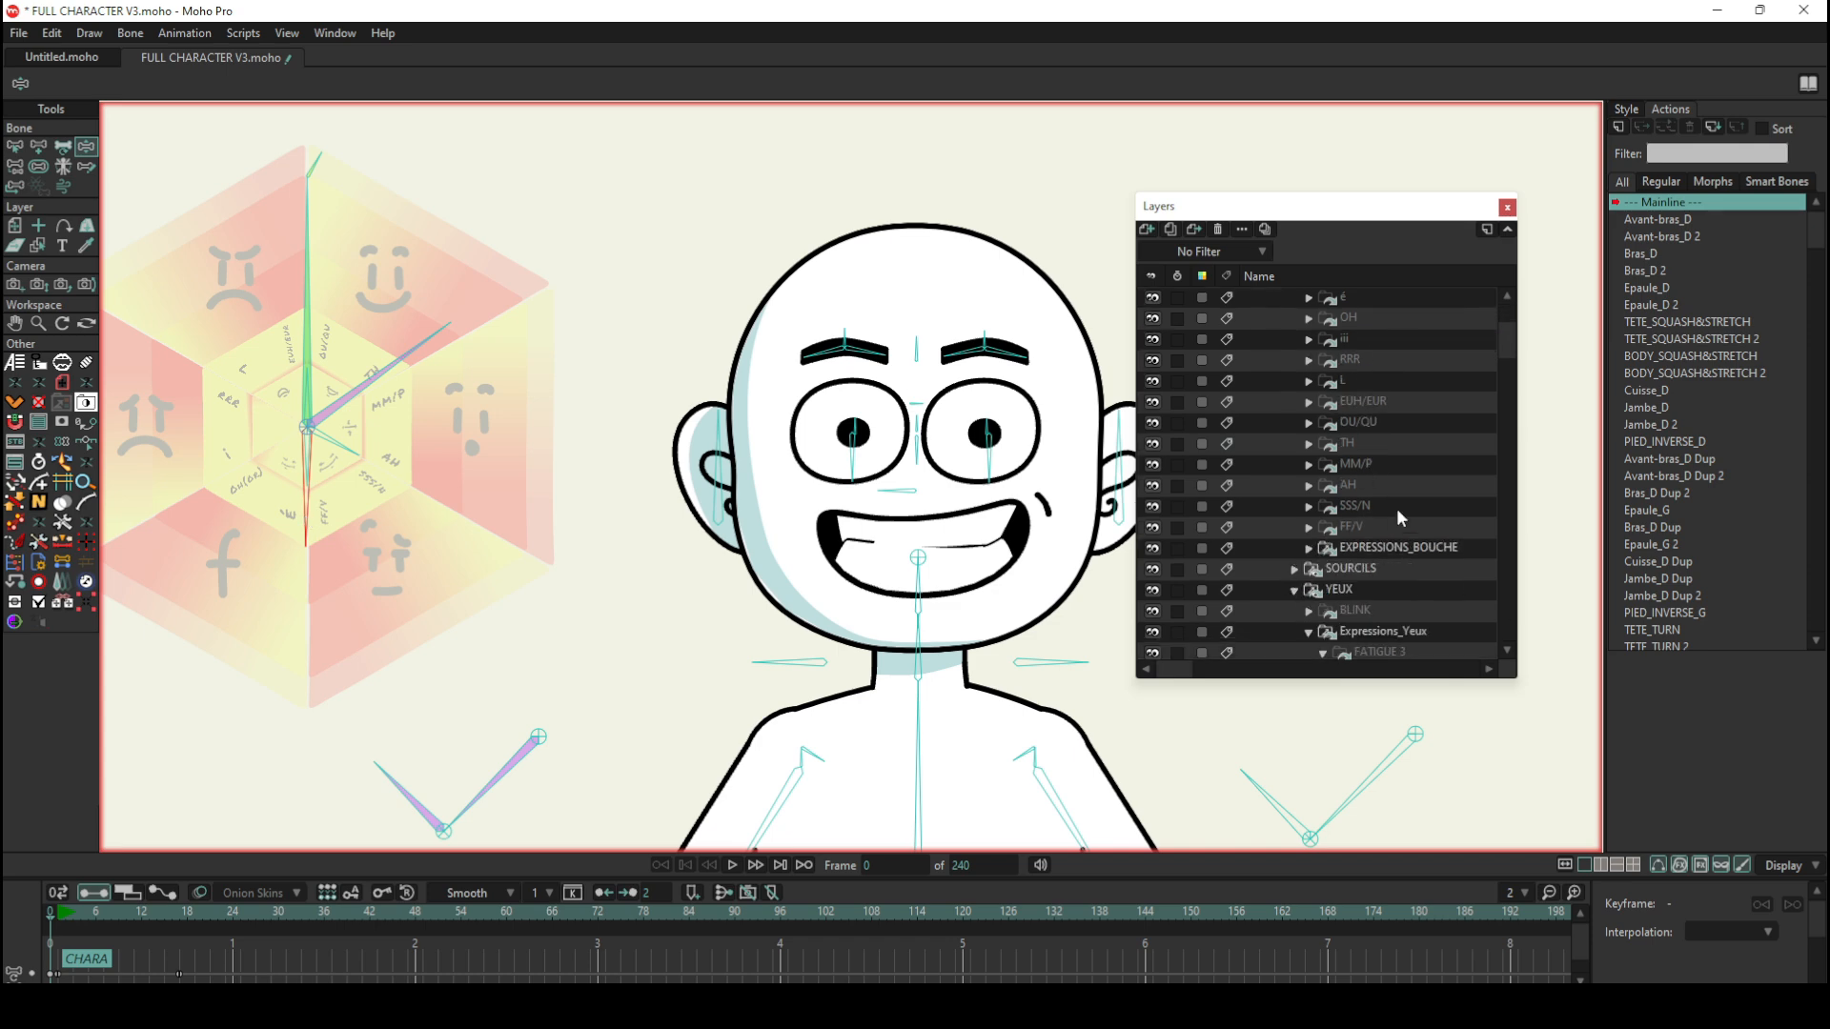
scroll(1397, 514, "up", 3)
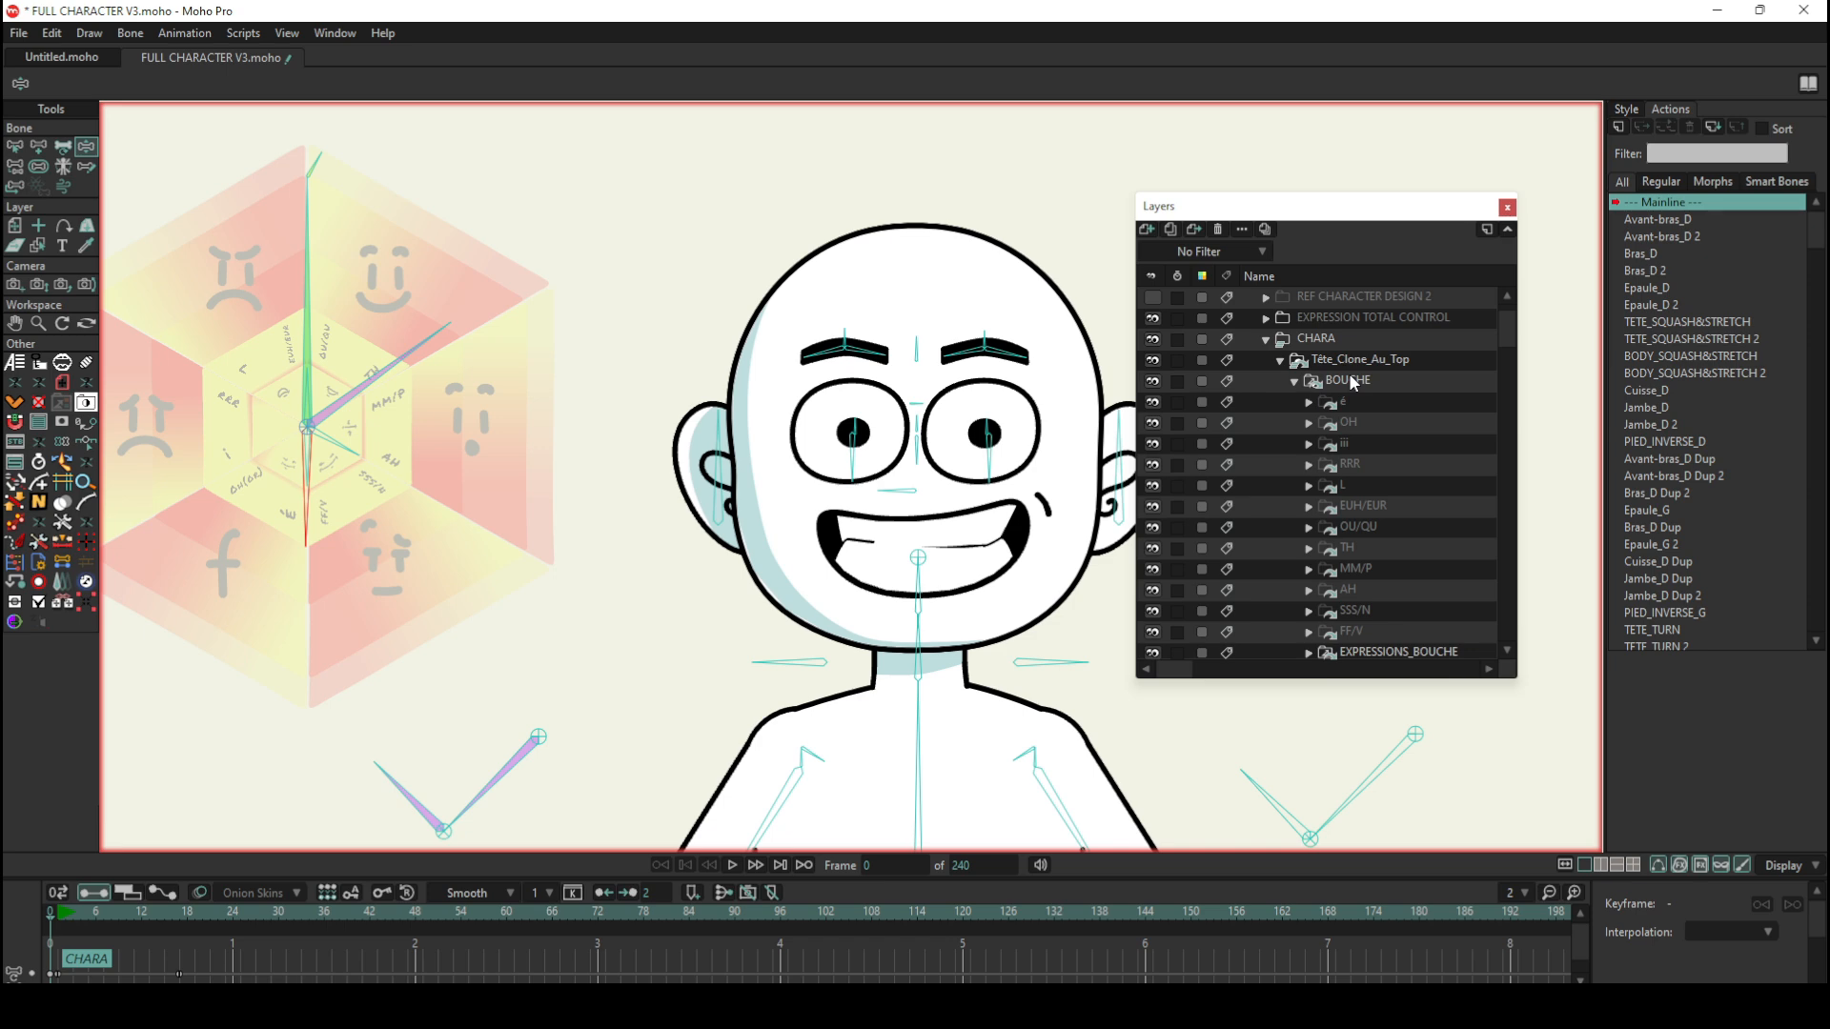
scroll(1351, 382, "down", 2)
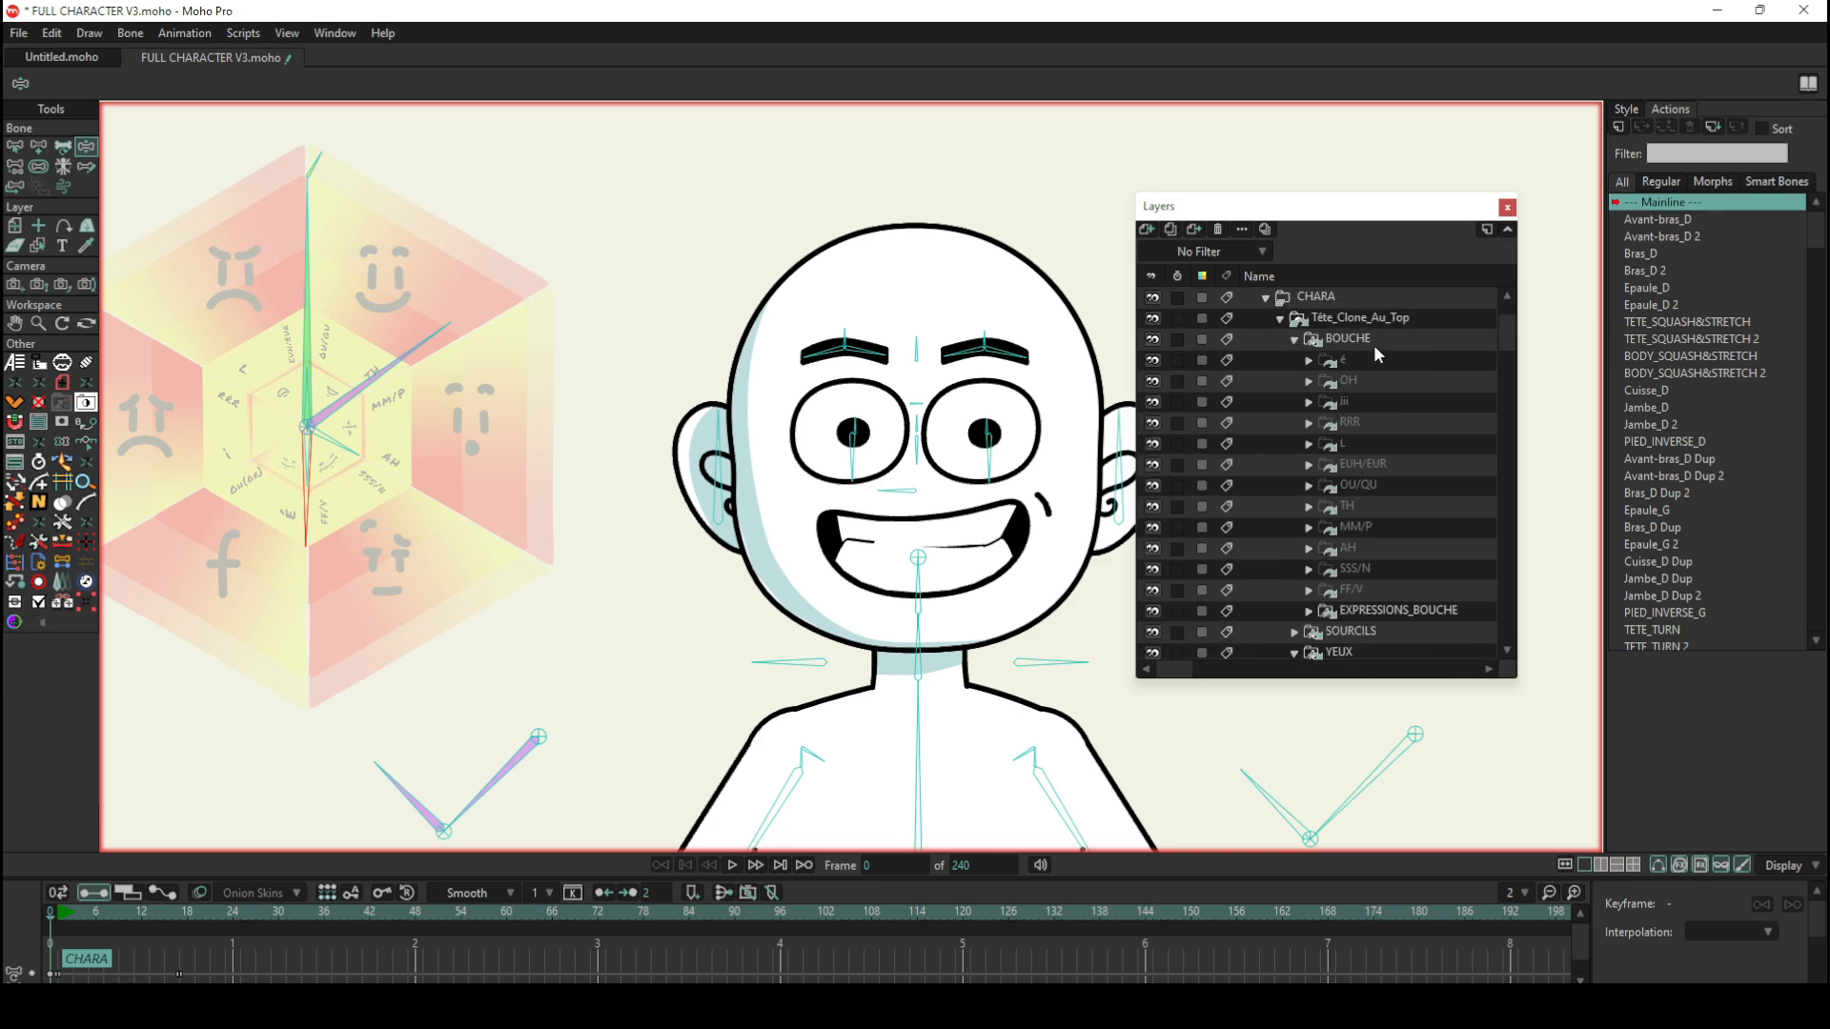
left_click(1370, 340)
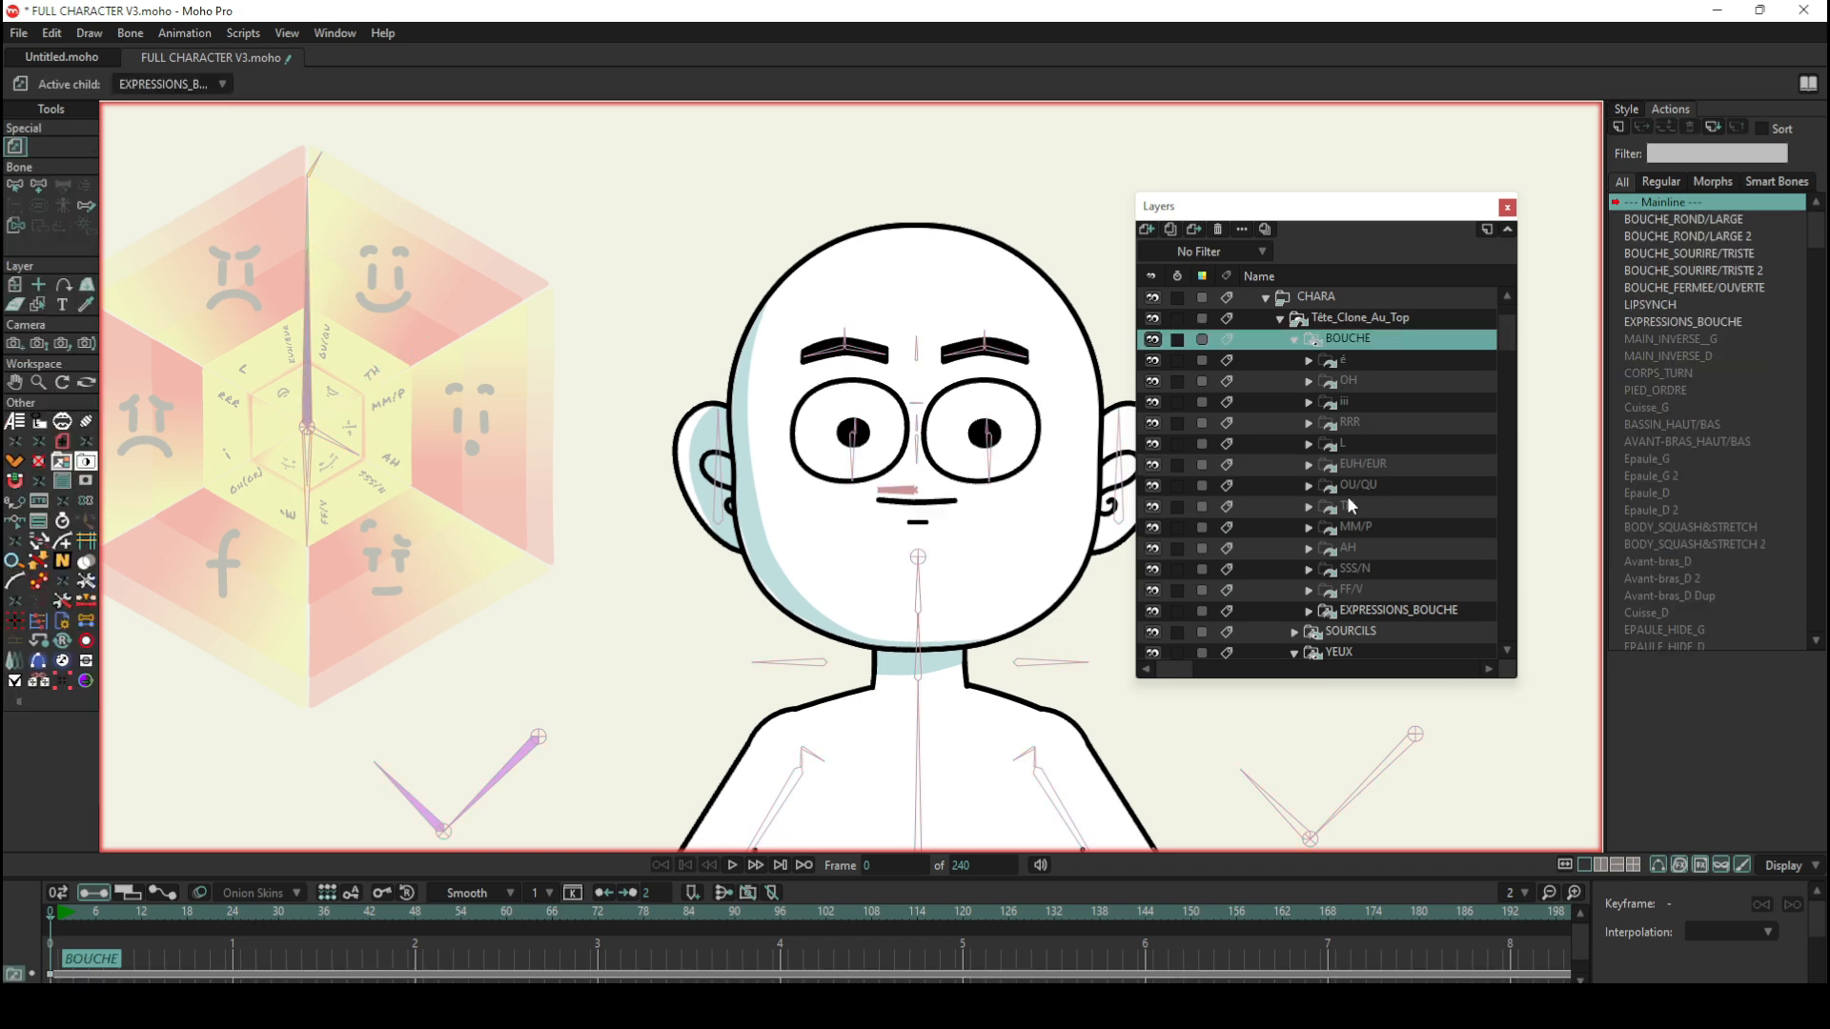
left_click(1365, 614)
left_click(1310, 614)
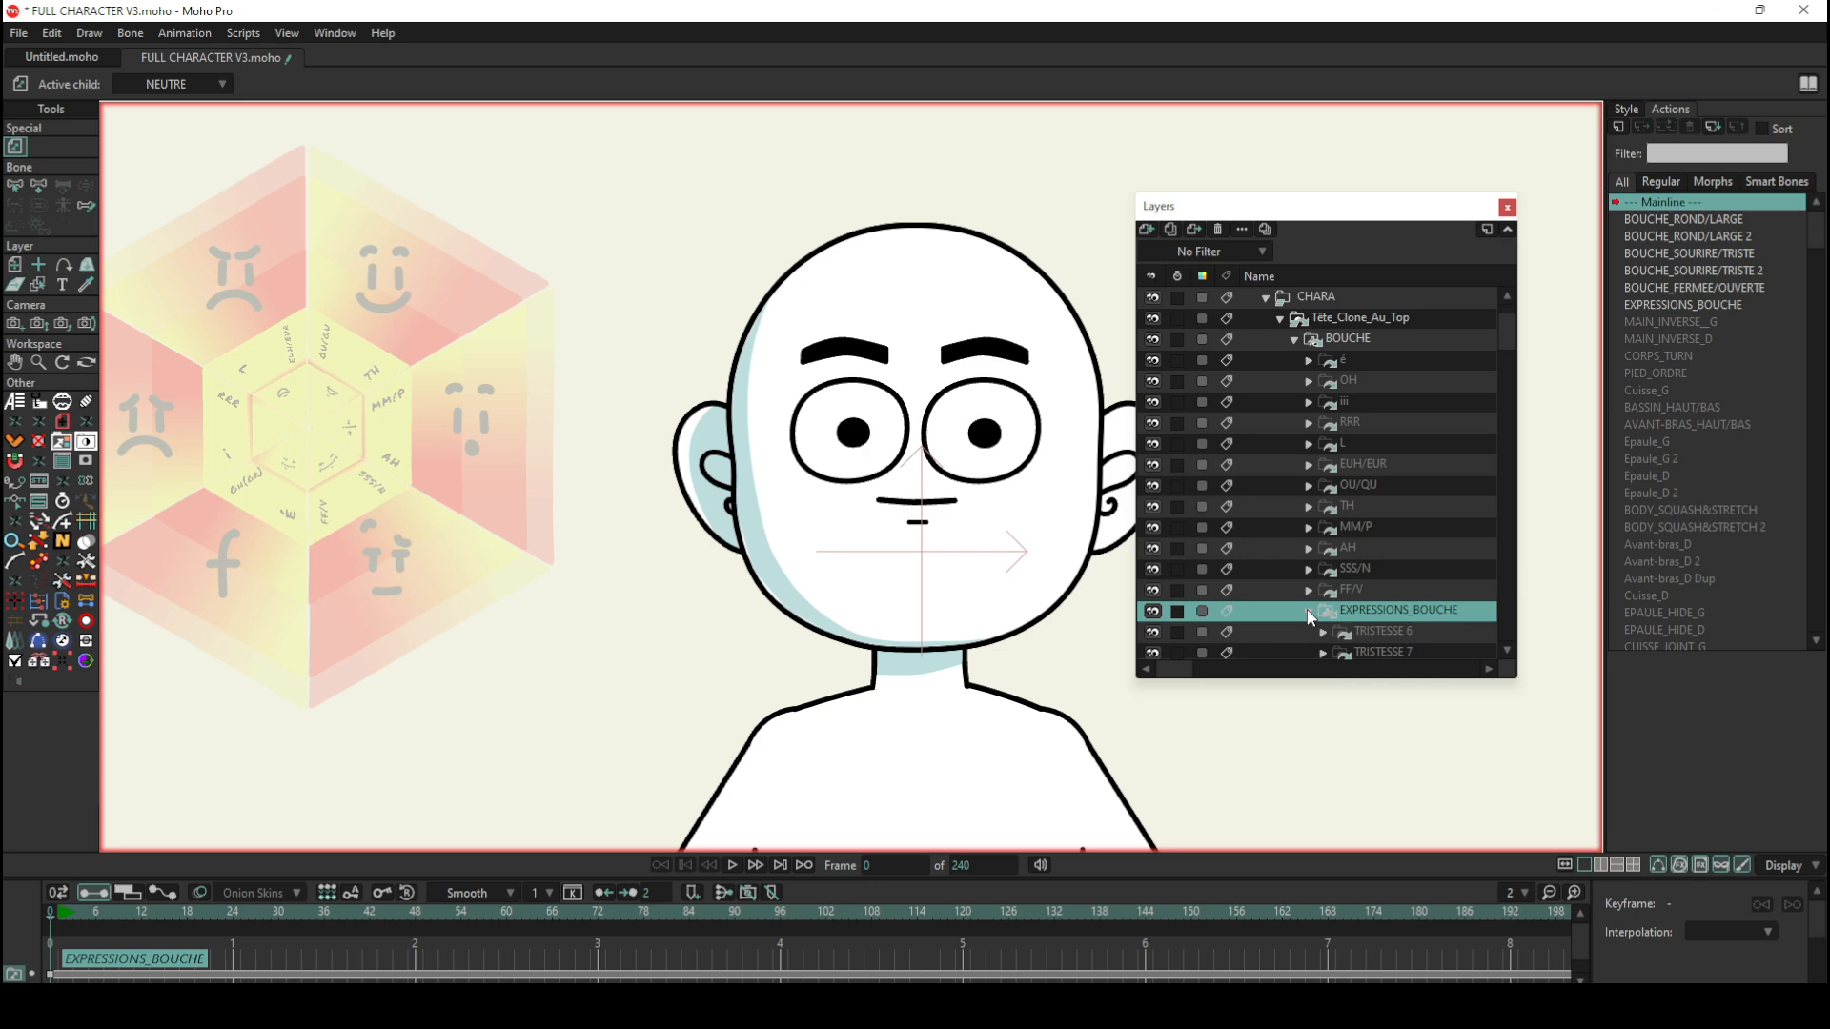
left_click(1310, 613)
left_click(1352, 338)
Step: Select the LIPSYNCH bone on the CHARA layer and open the LIPSYNCH smart bone action
scroll(1331, 316, "up", 2)
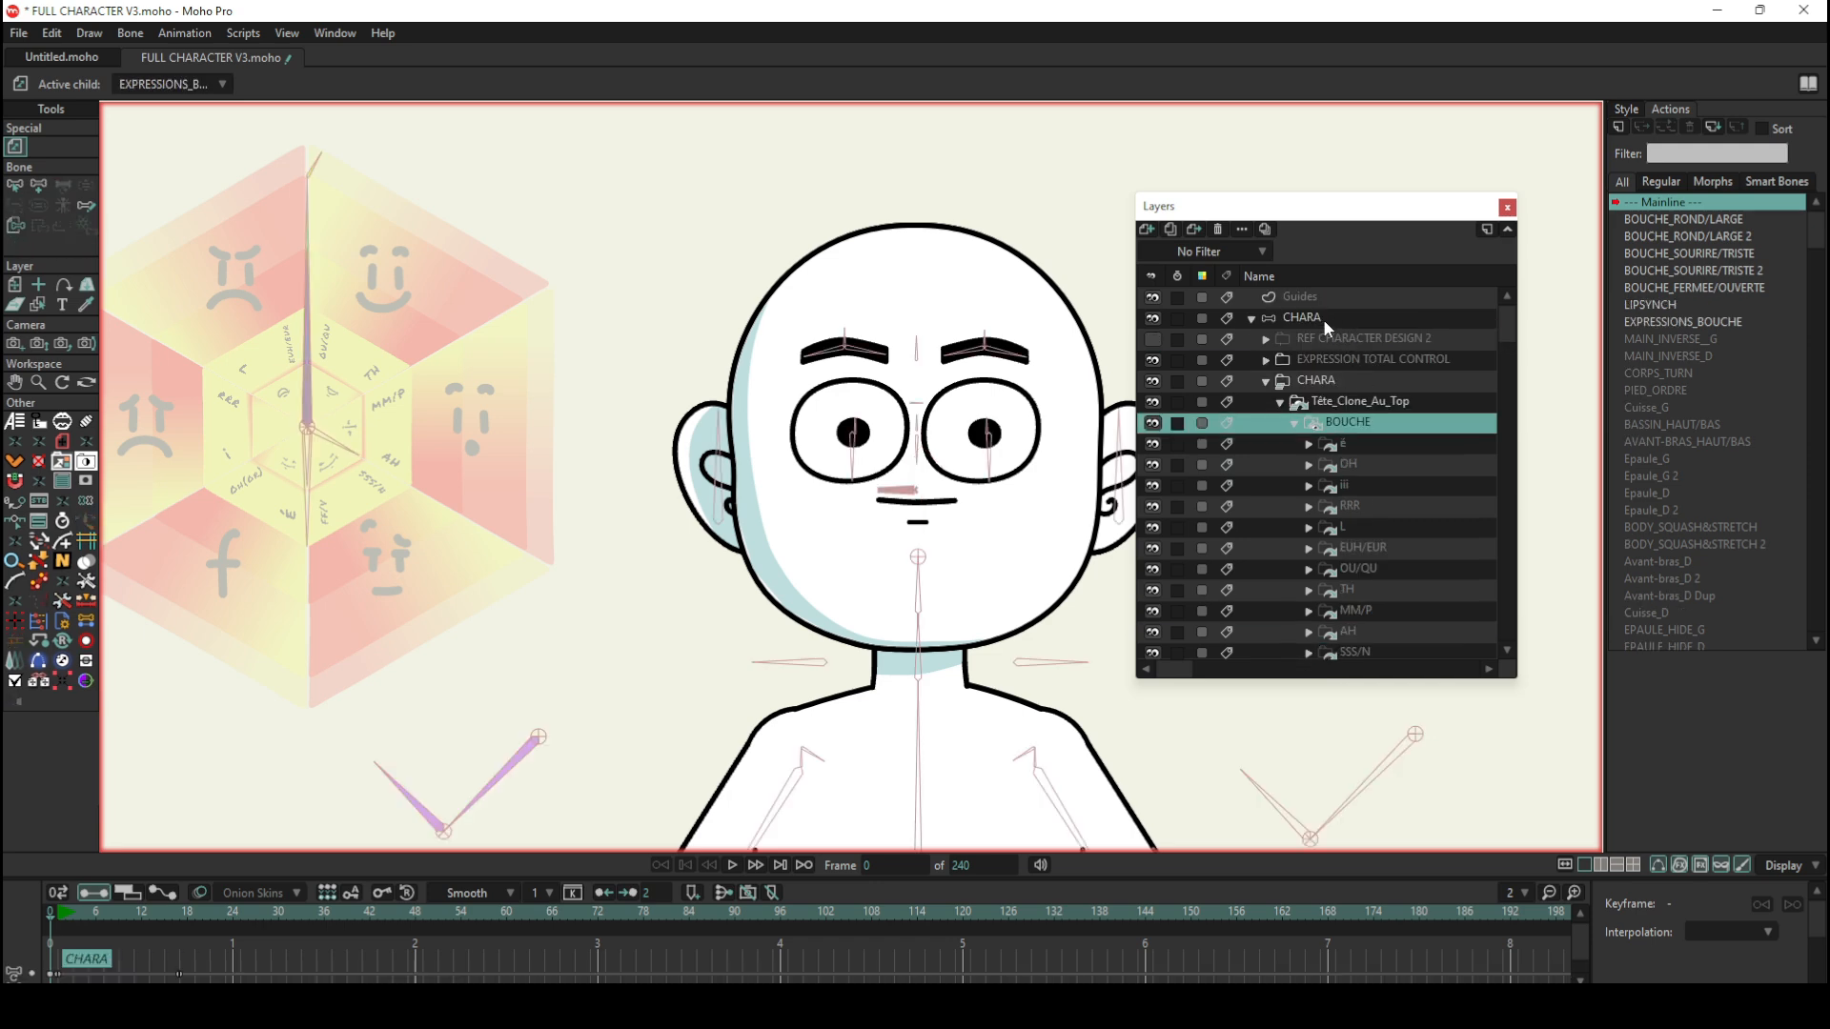
left_click(1323, 318)
left_click(15, 146)
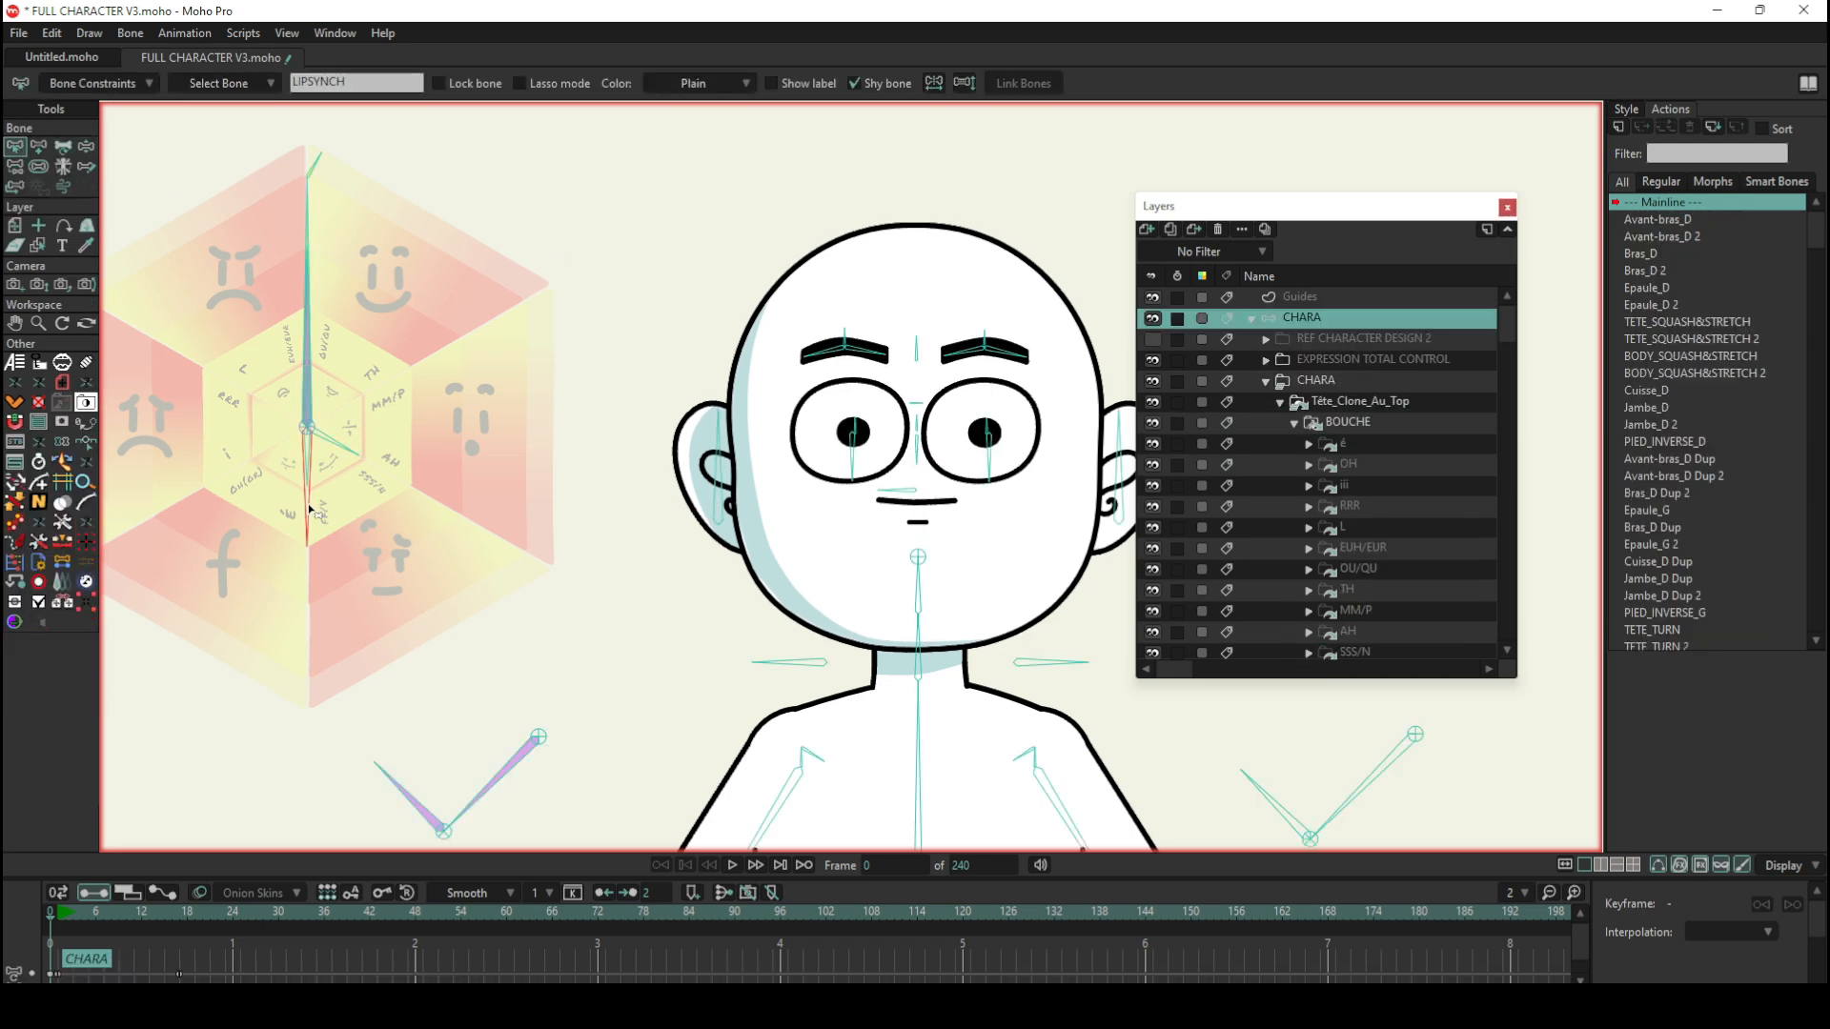
scroll(1684, 374, "down", 2)
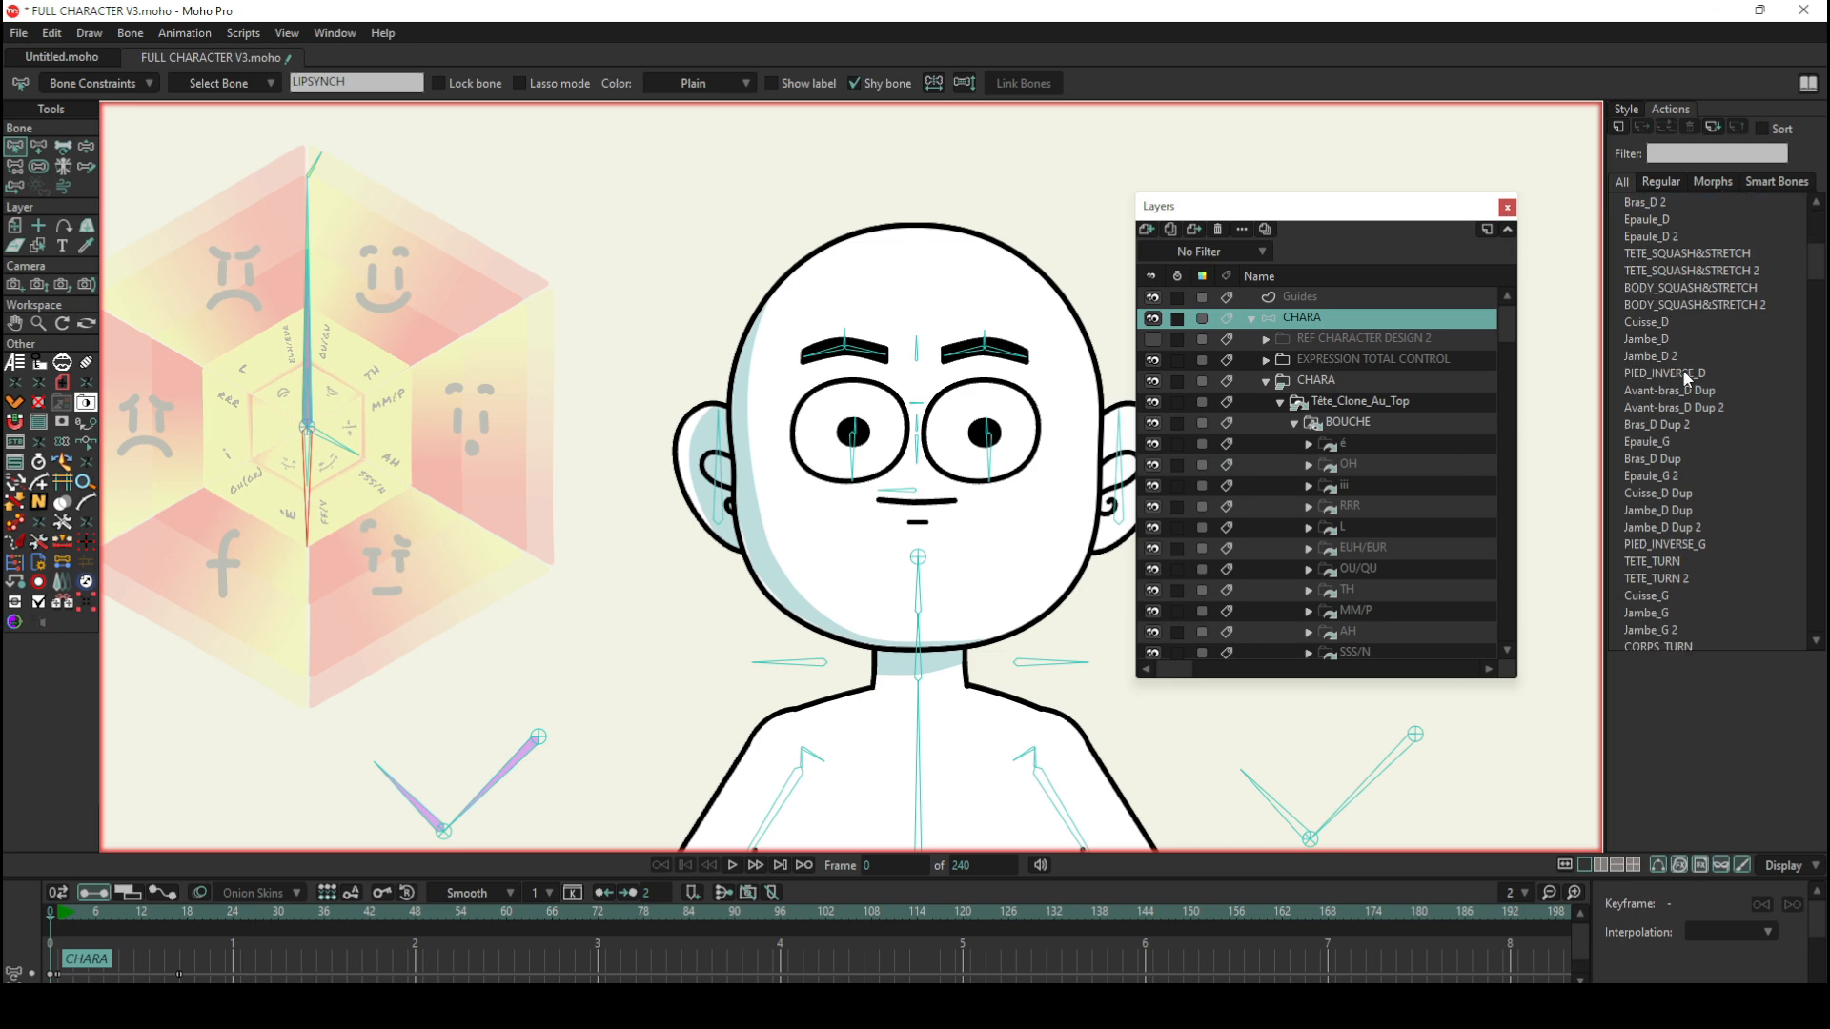
scroll(1684, 369, "down", 7)
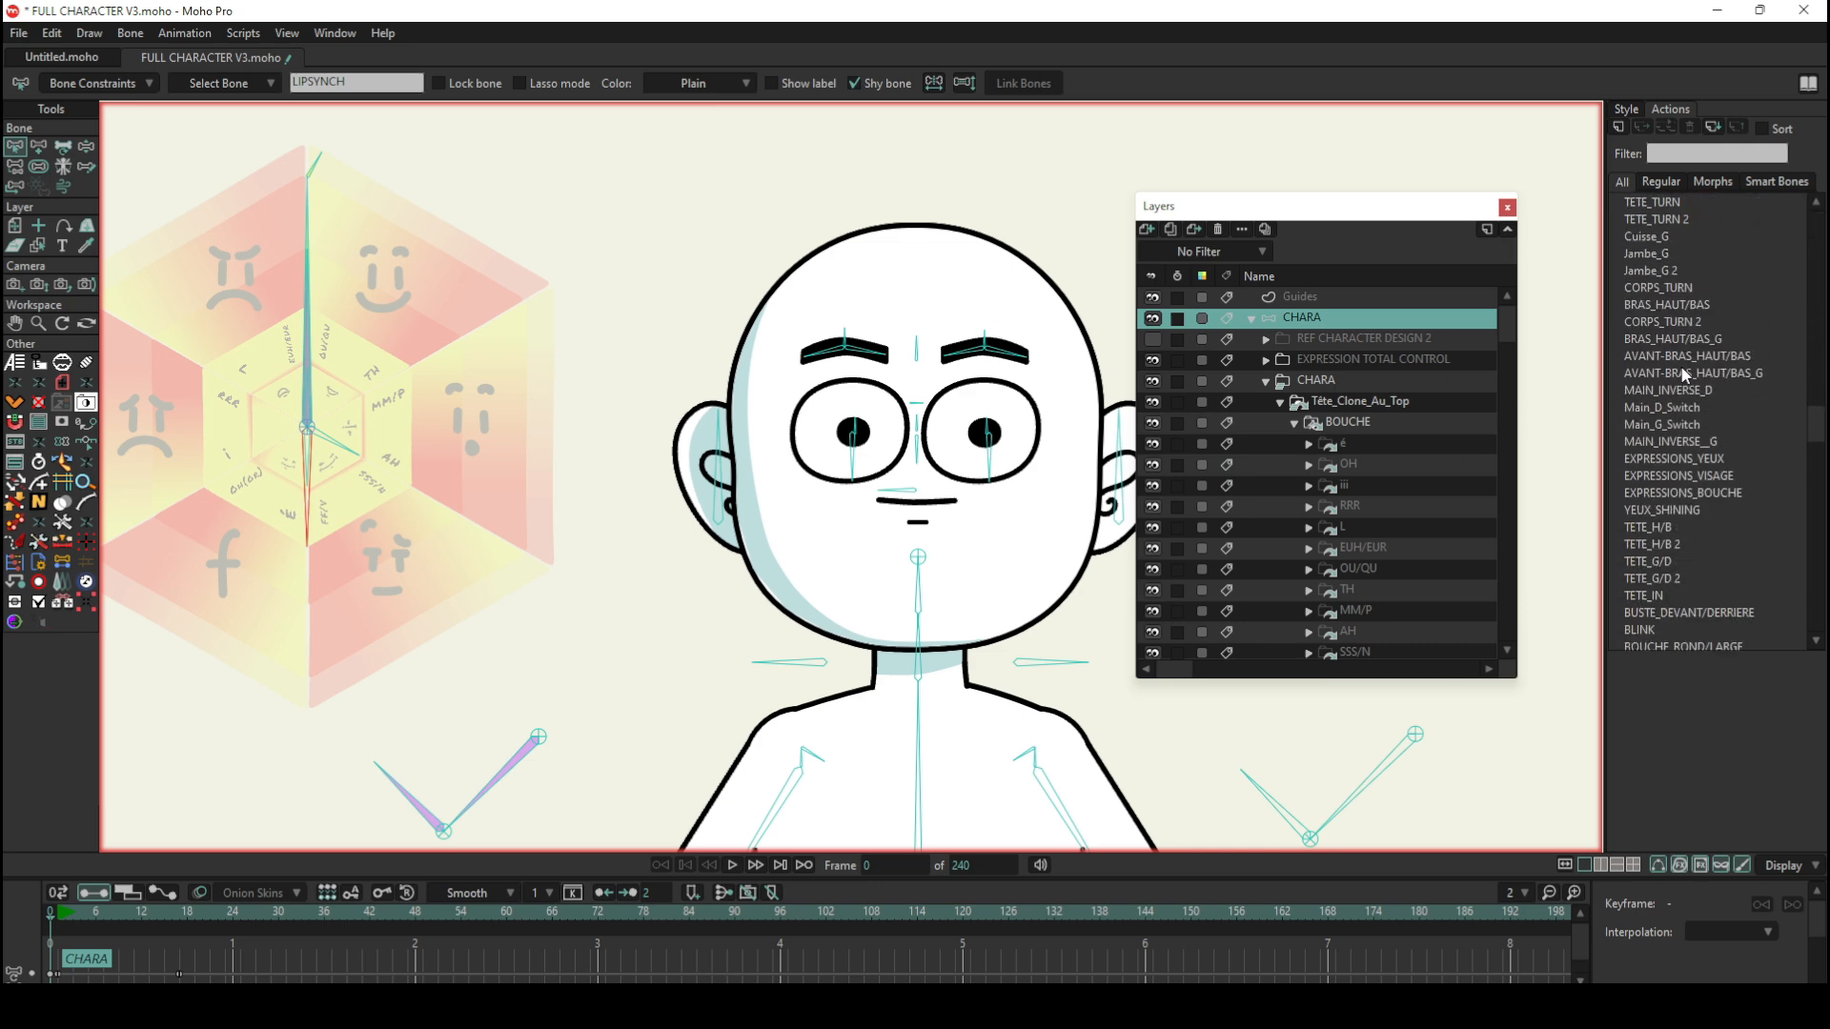
scroll(1680, 364, "down", 3)
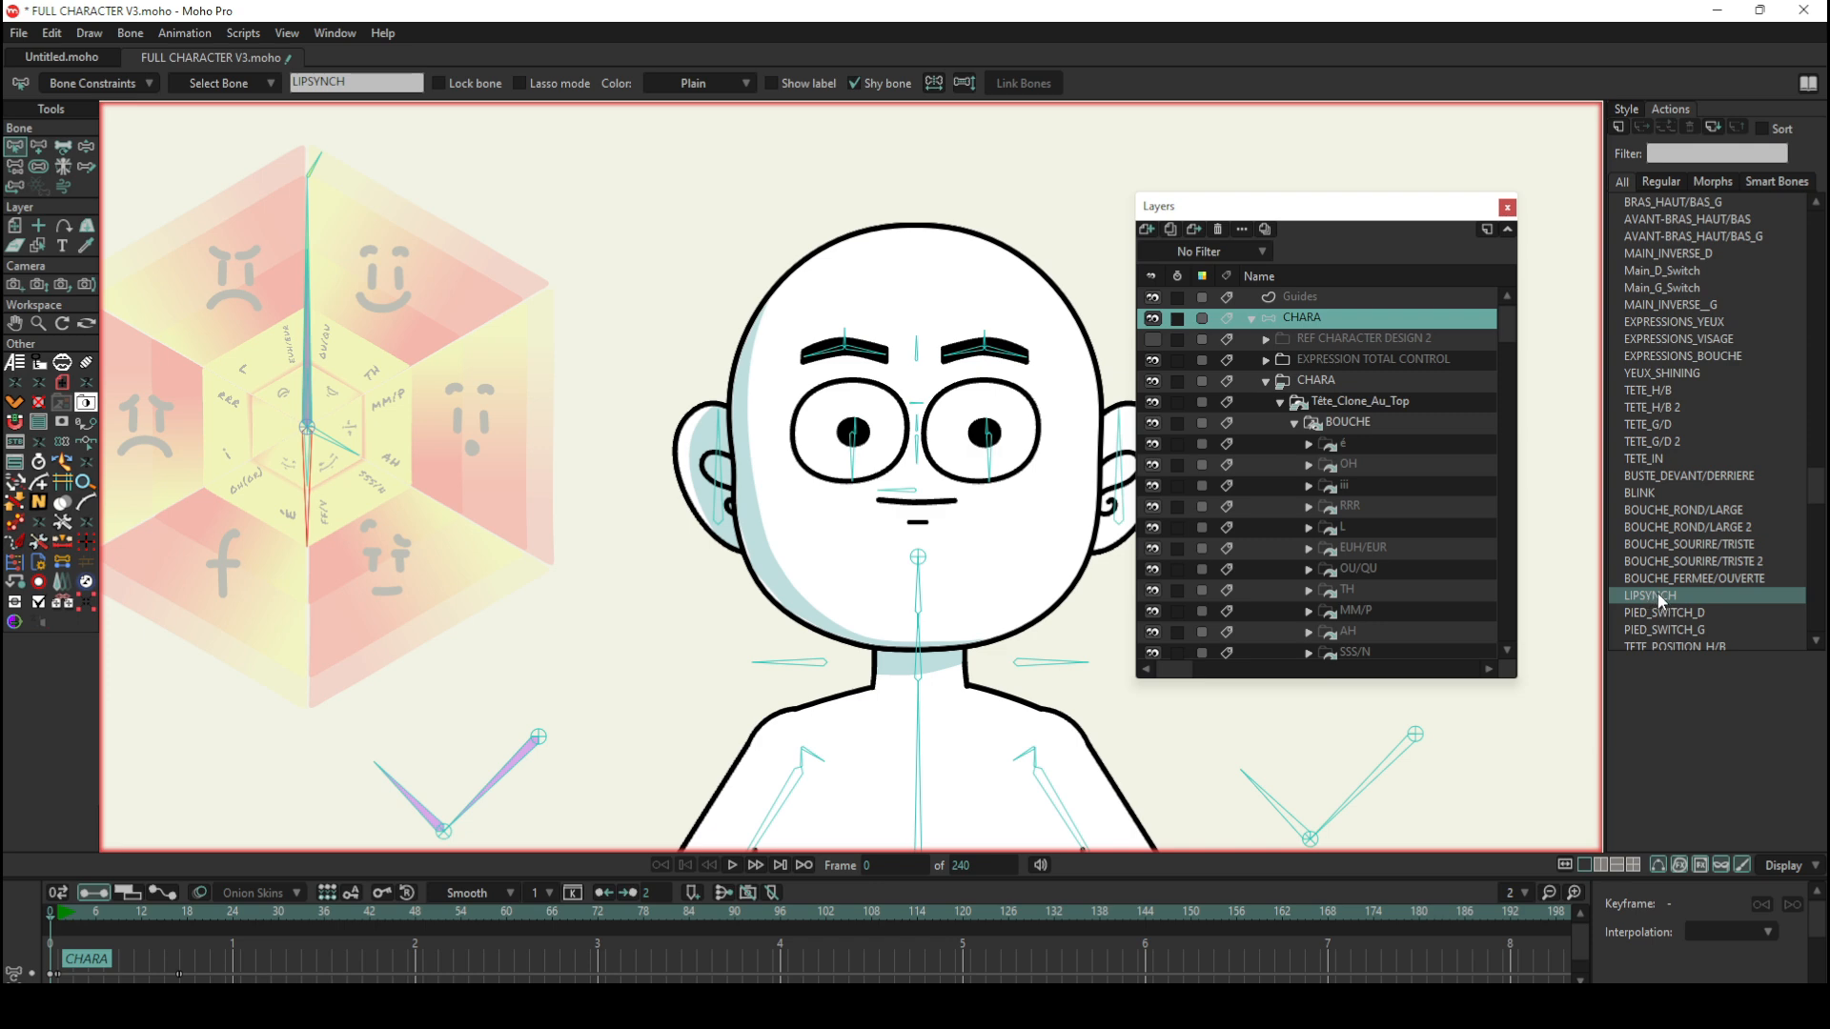
double_click(1659, 598)
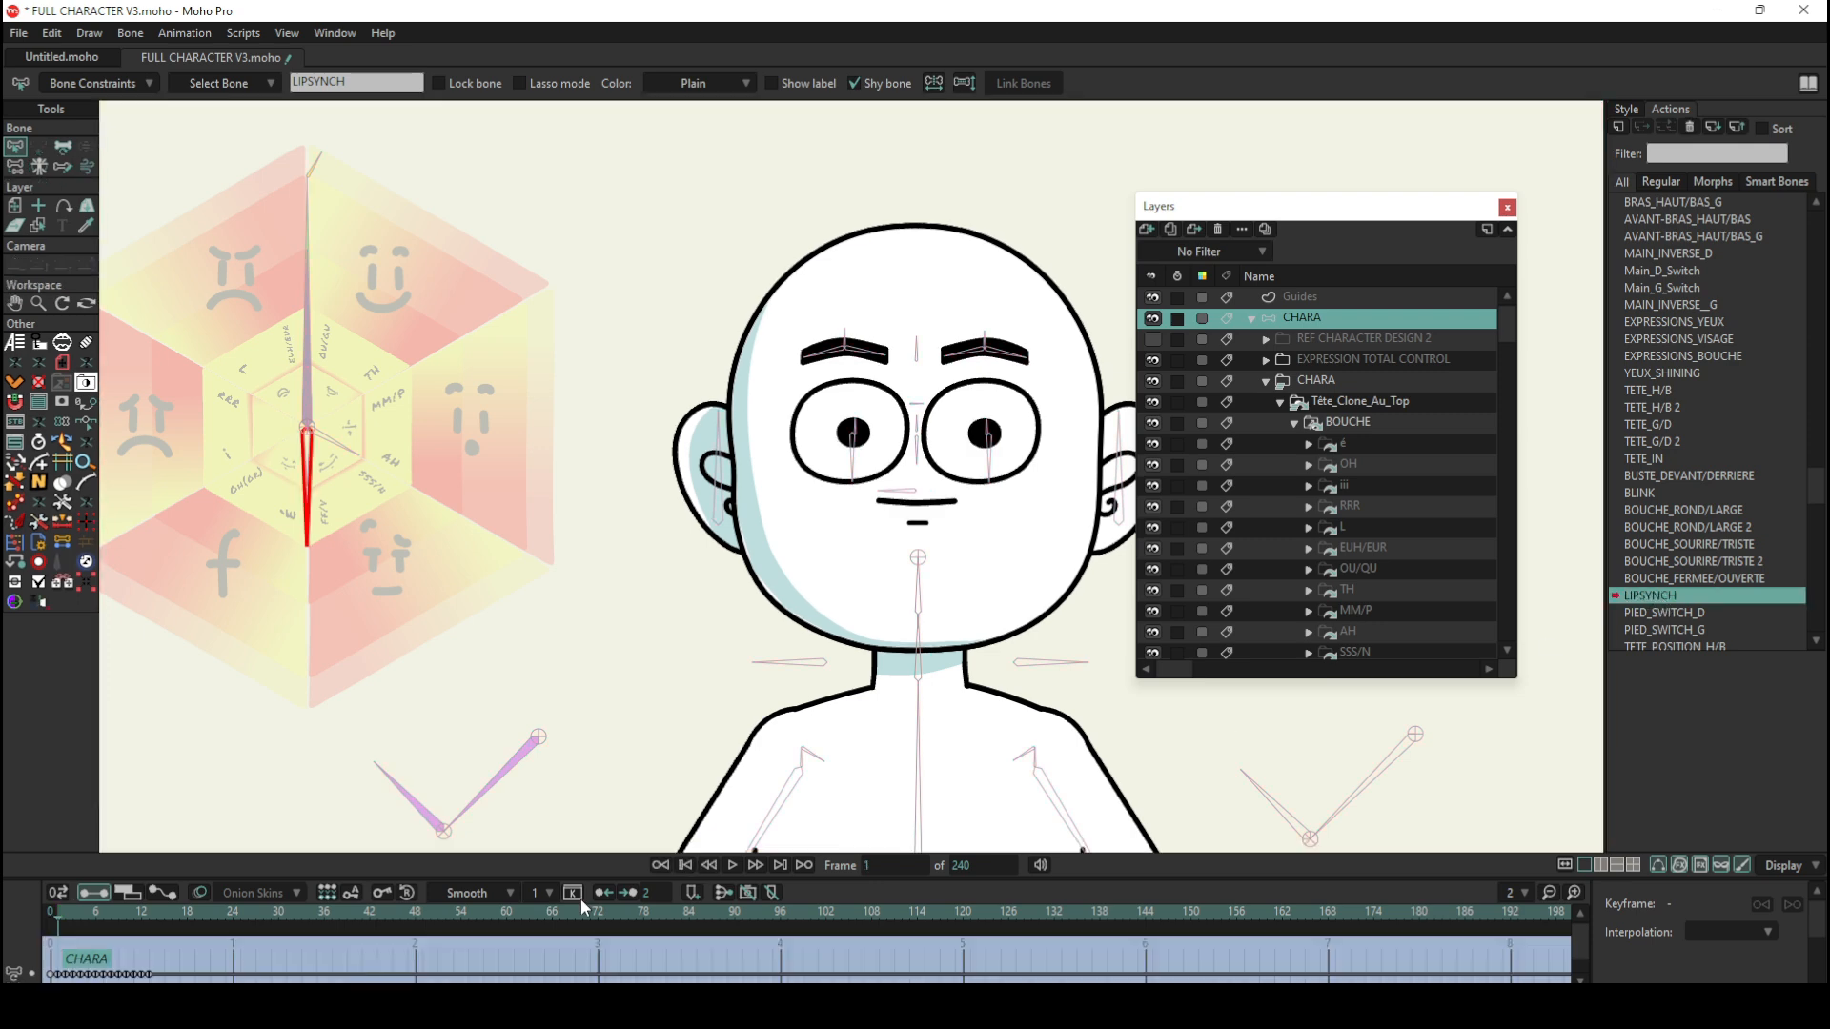
Step: Step through frames 1 to 4 of the LIPSYNCH action to compare the phoneme mouth switches with the bone's rotation, returning to frame 1
left_click(59, 913)
scroll(1401, 433, "down", 2)
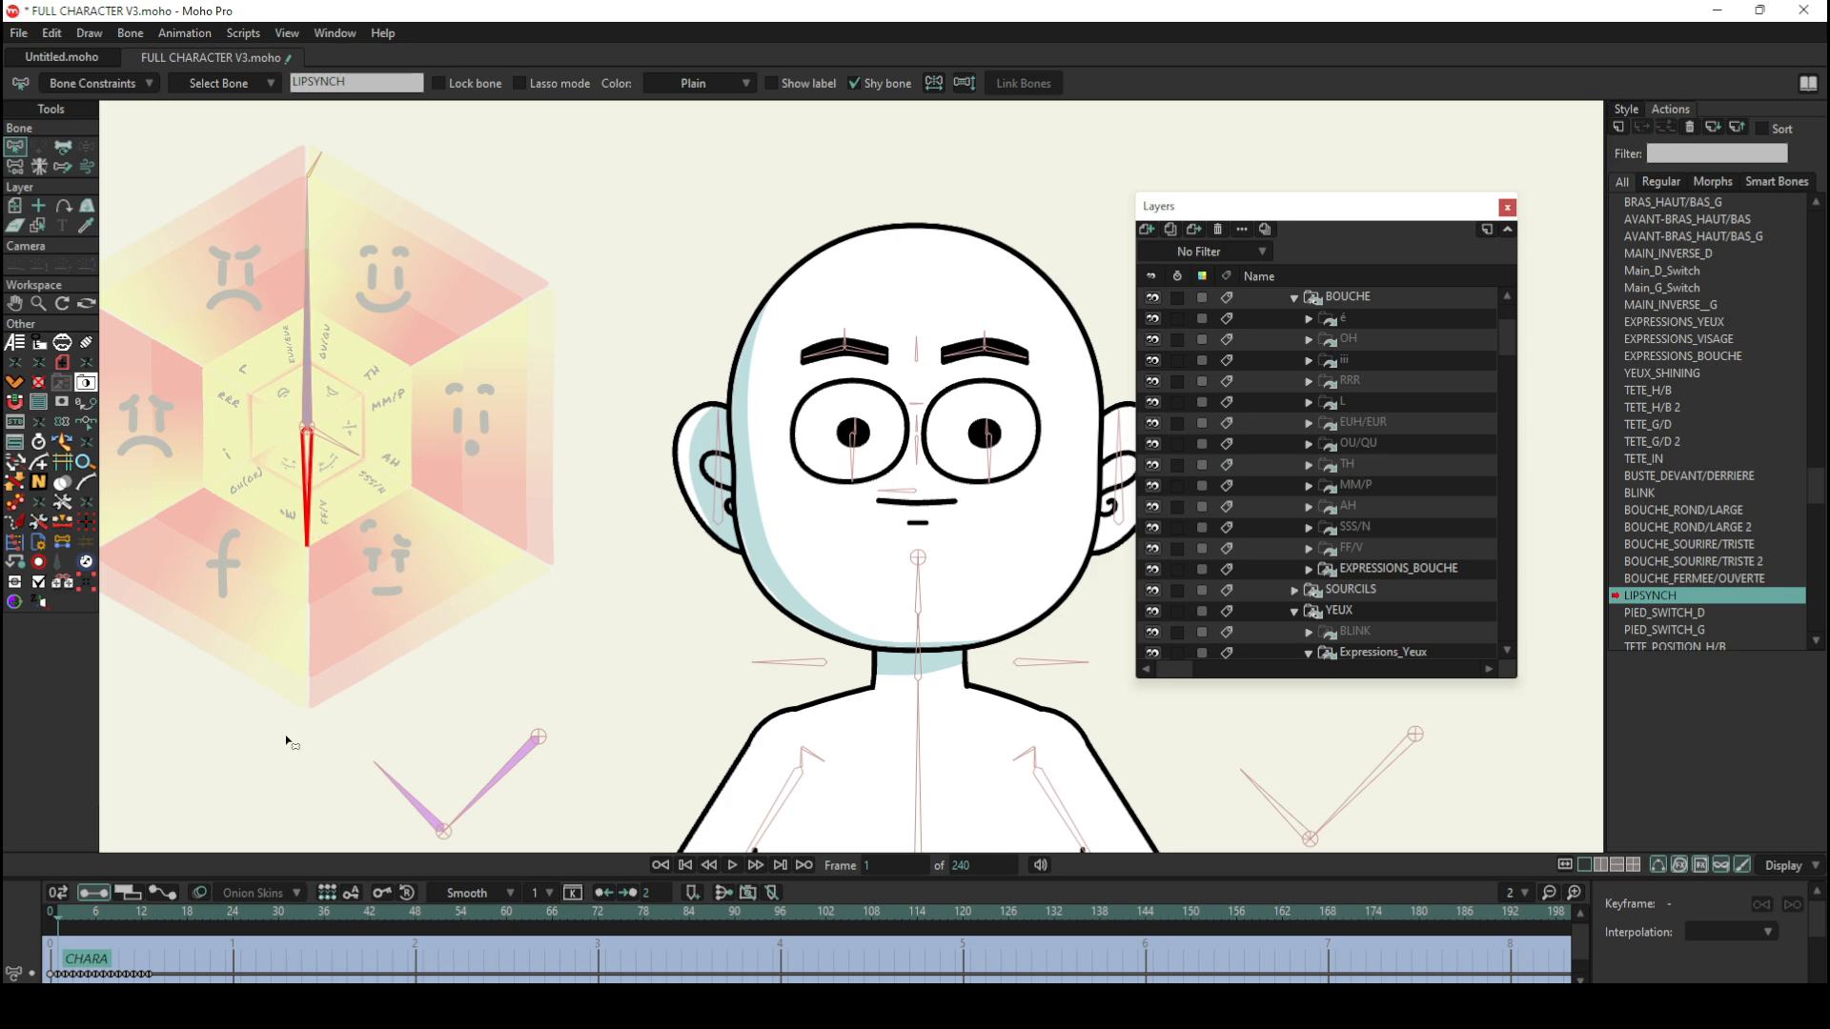
left_click(61, 912)
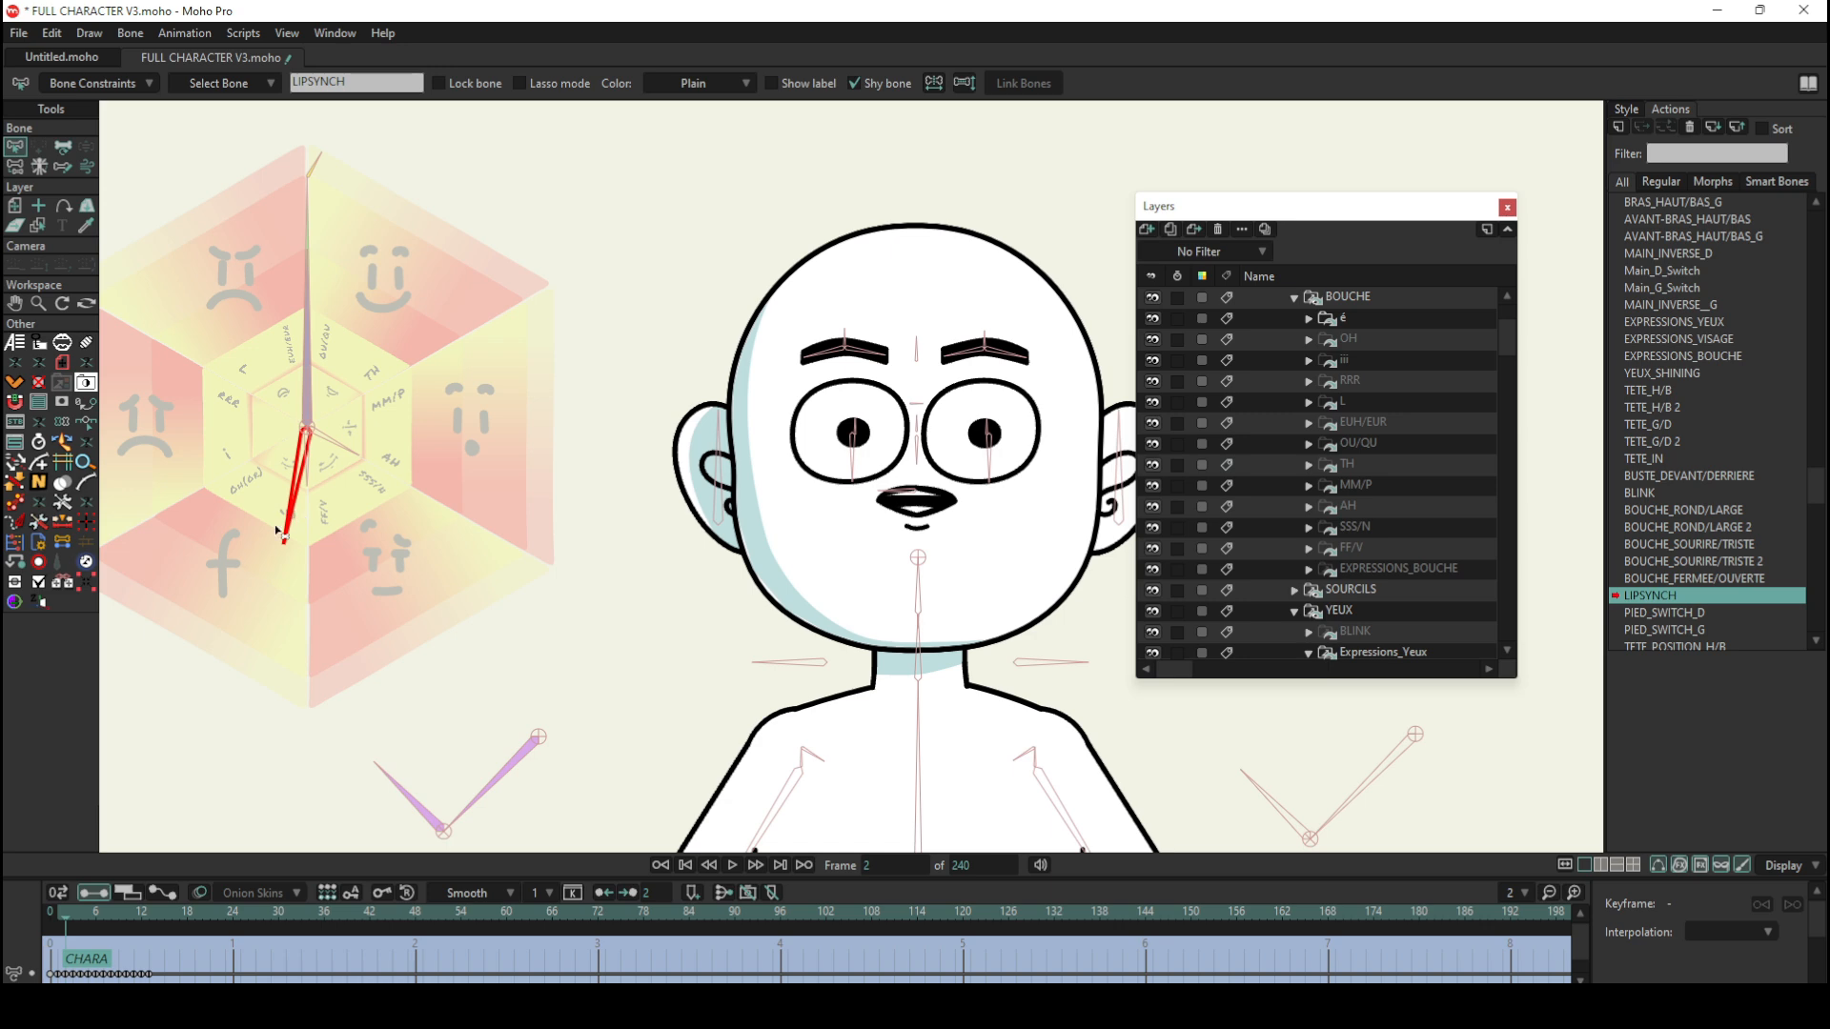
left_click(72, 917)
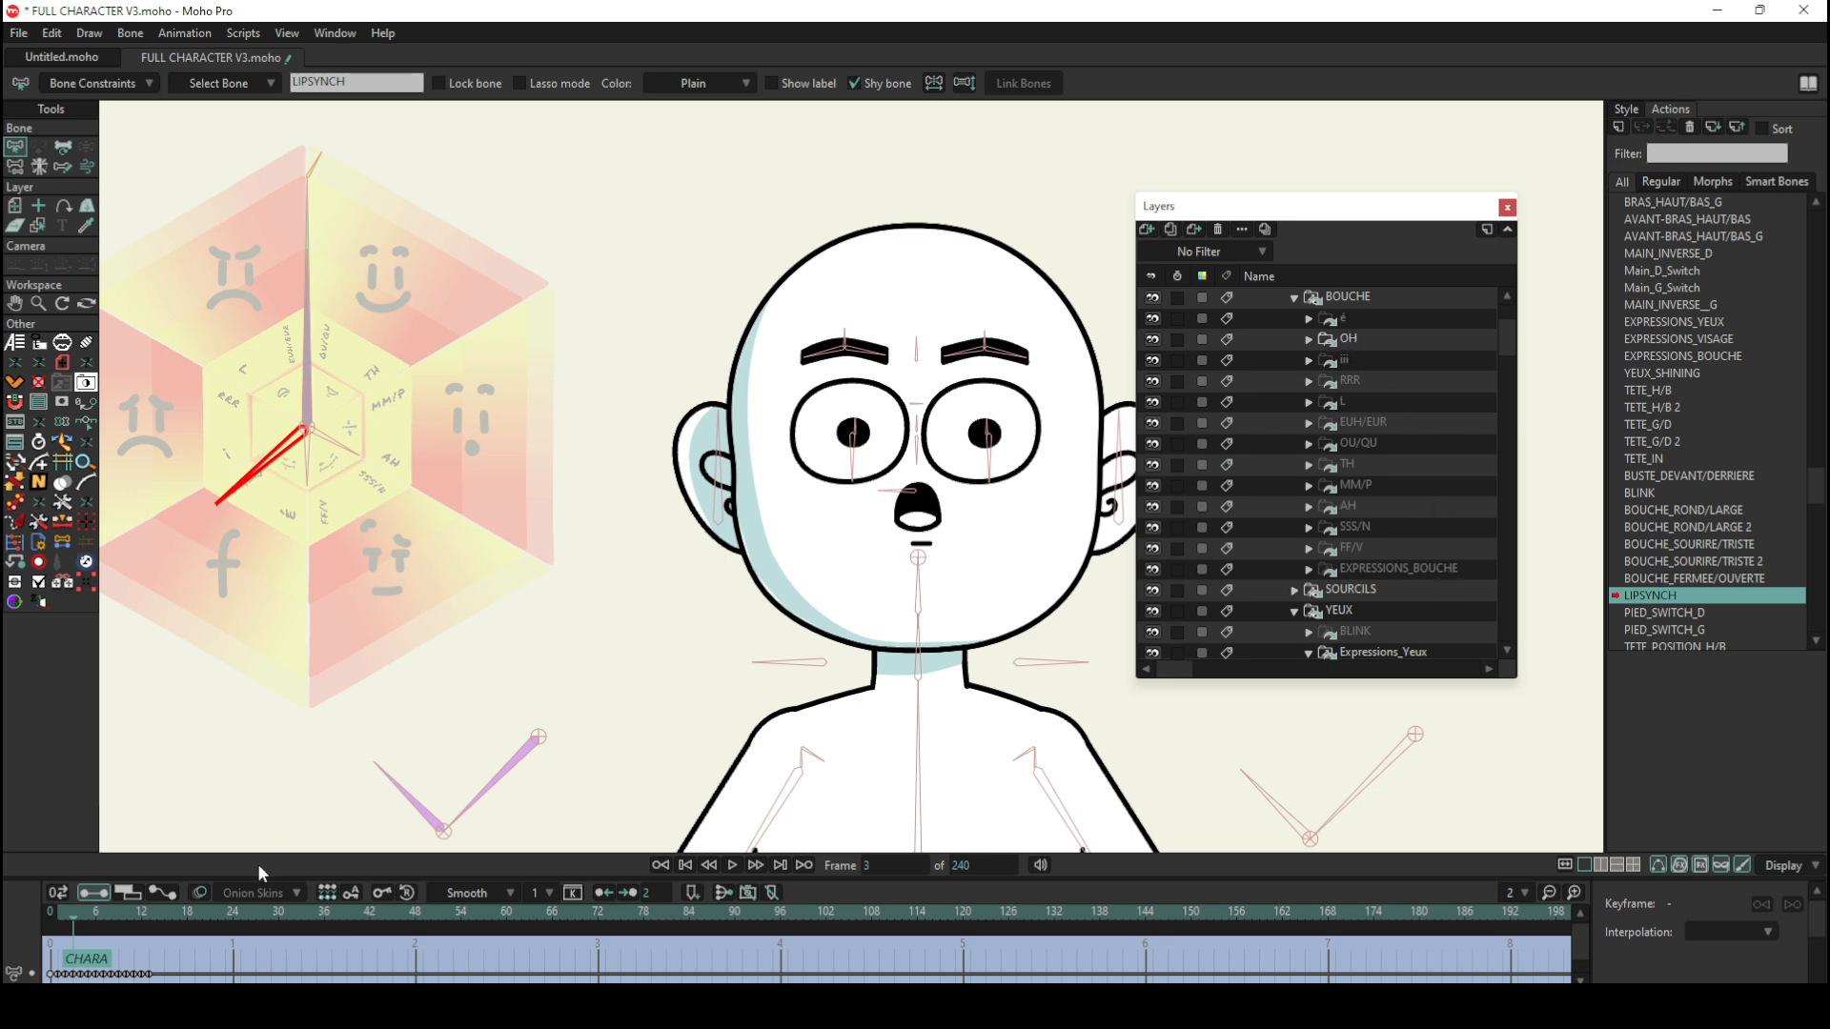
left_click(80, 917)
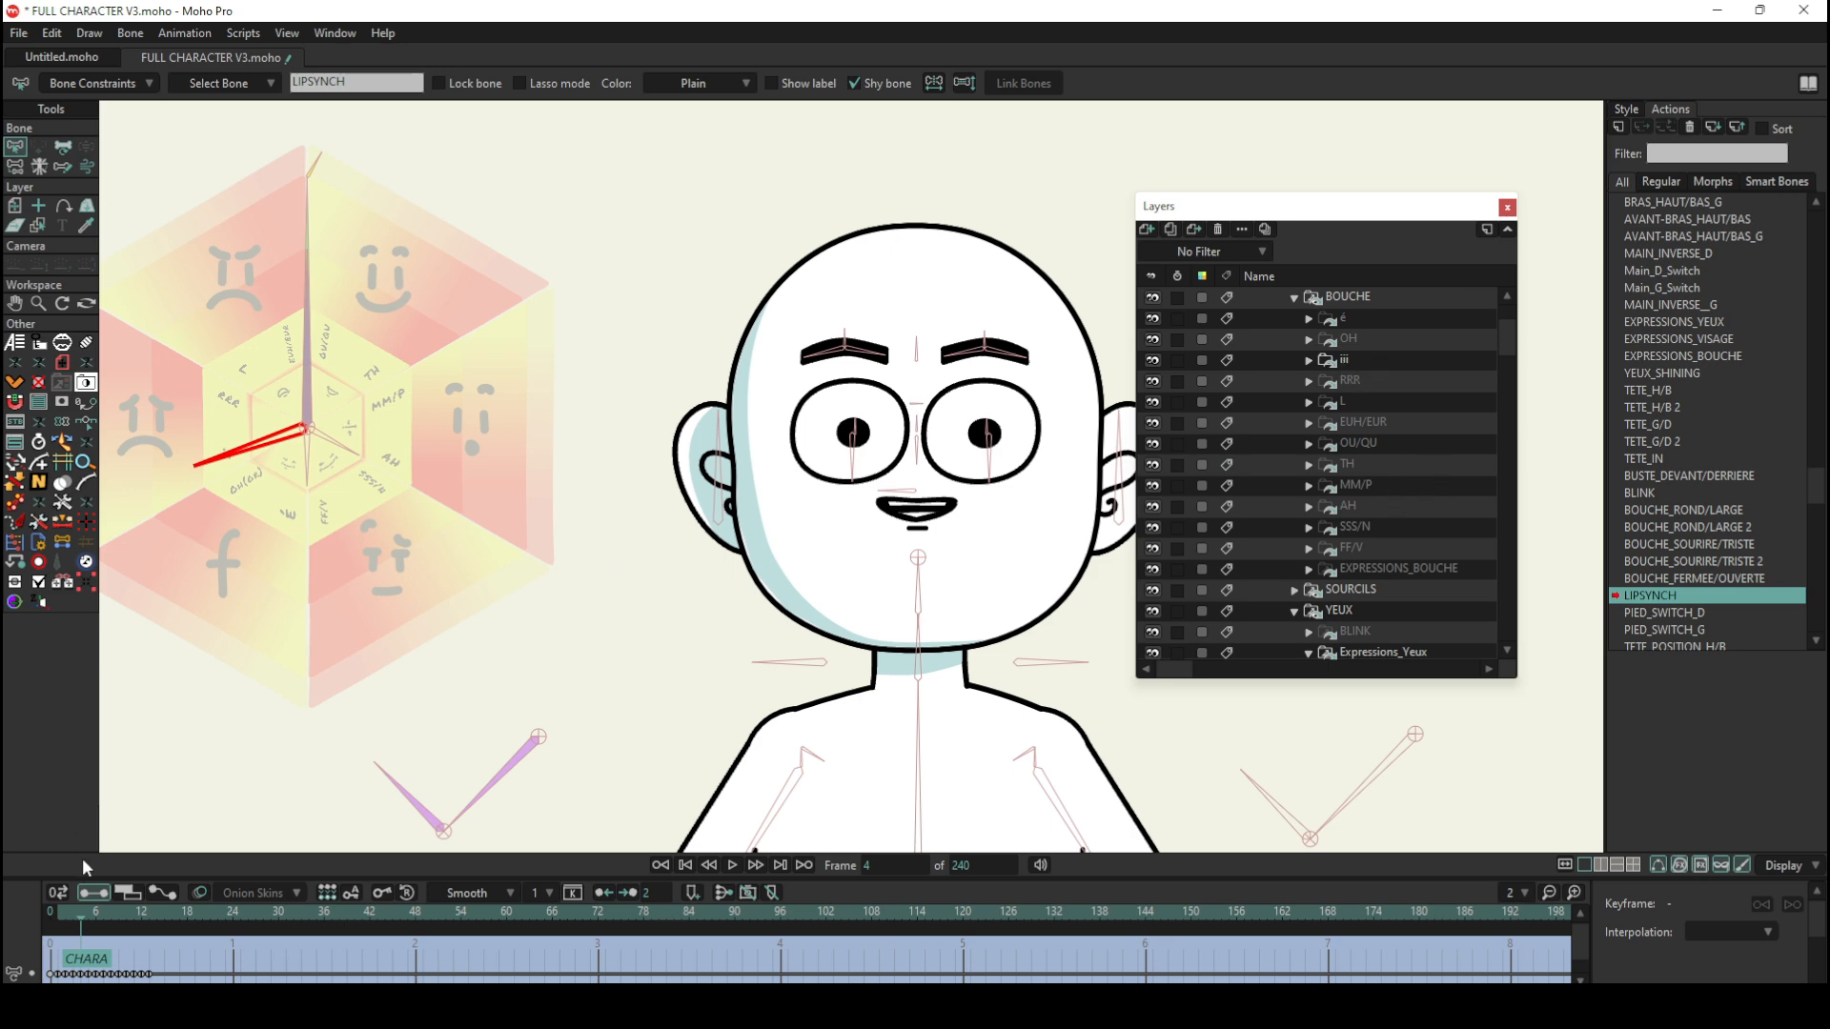
mouse_move(88, 917)
left_mouse_down()
mouse_move(144, 911)
mouse_move(60, 907)
left_mouse_up()
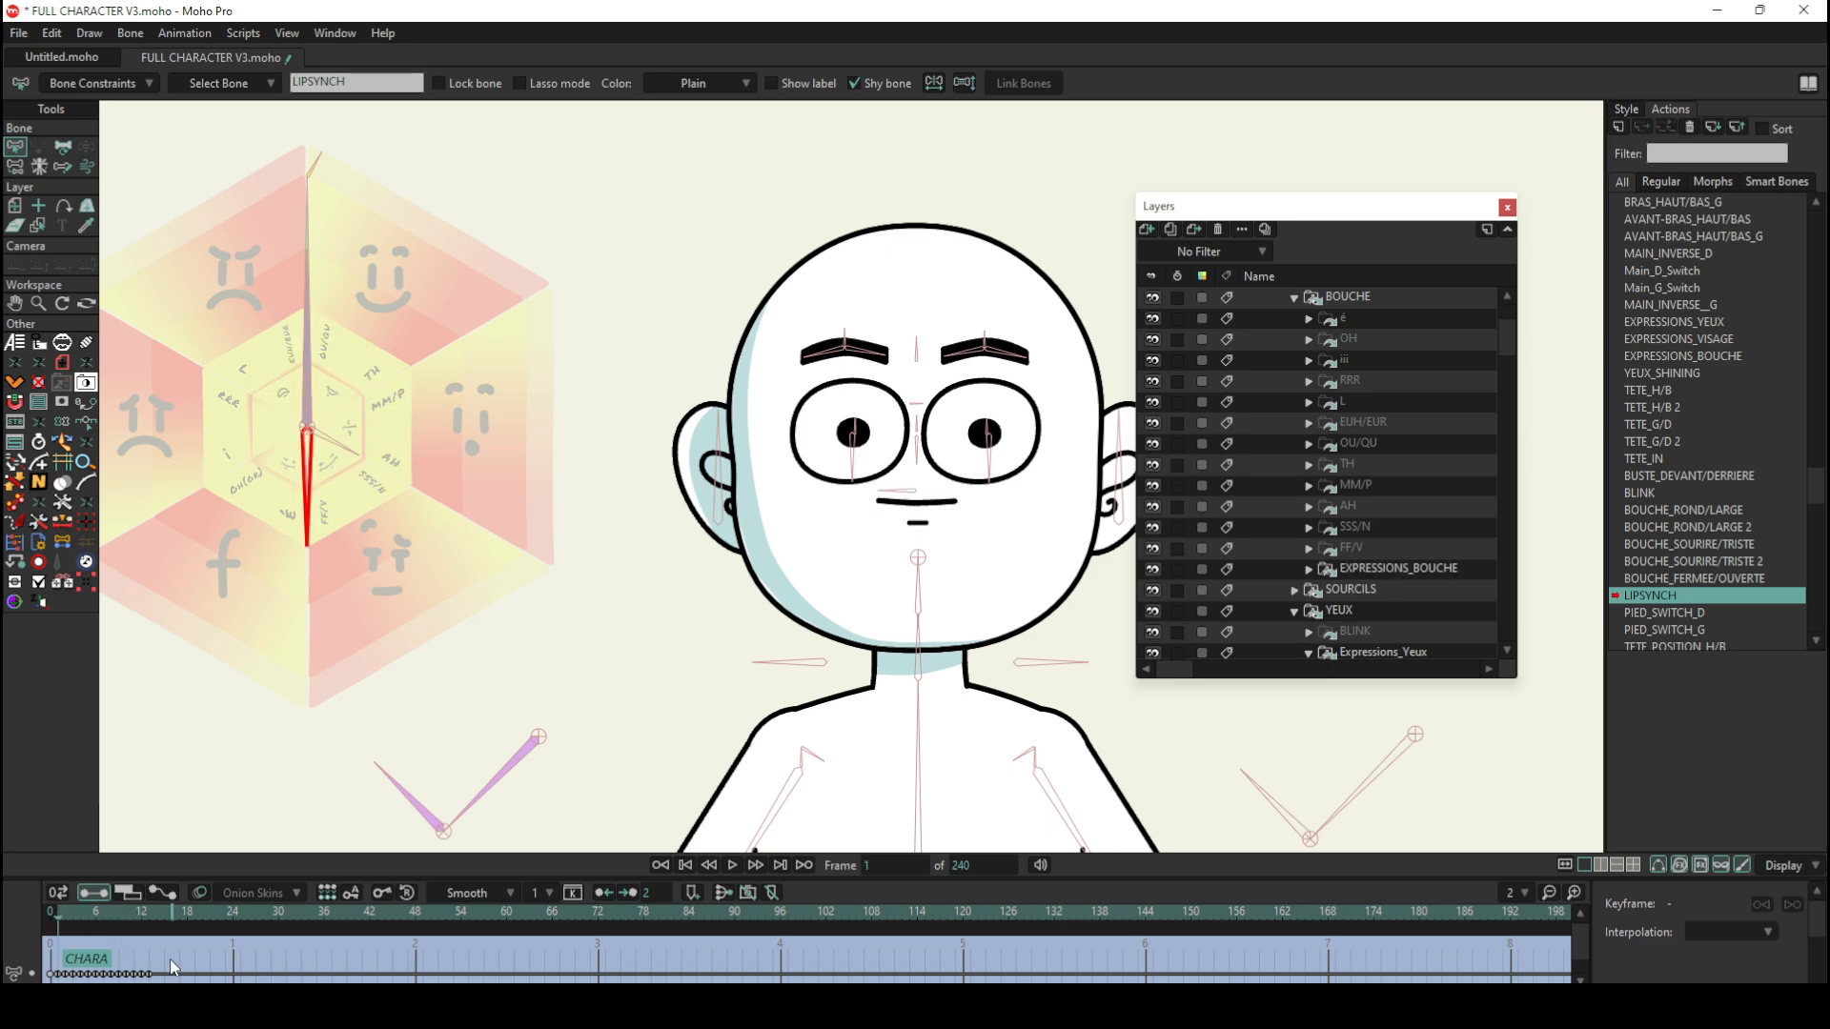
Step: Select the LIPSYNCH action's keyframes to check their interpolation at frame 0, and return to the Mainline
left_click_drag(172, 961, 57, 979)
left_click(51, 915)
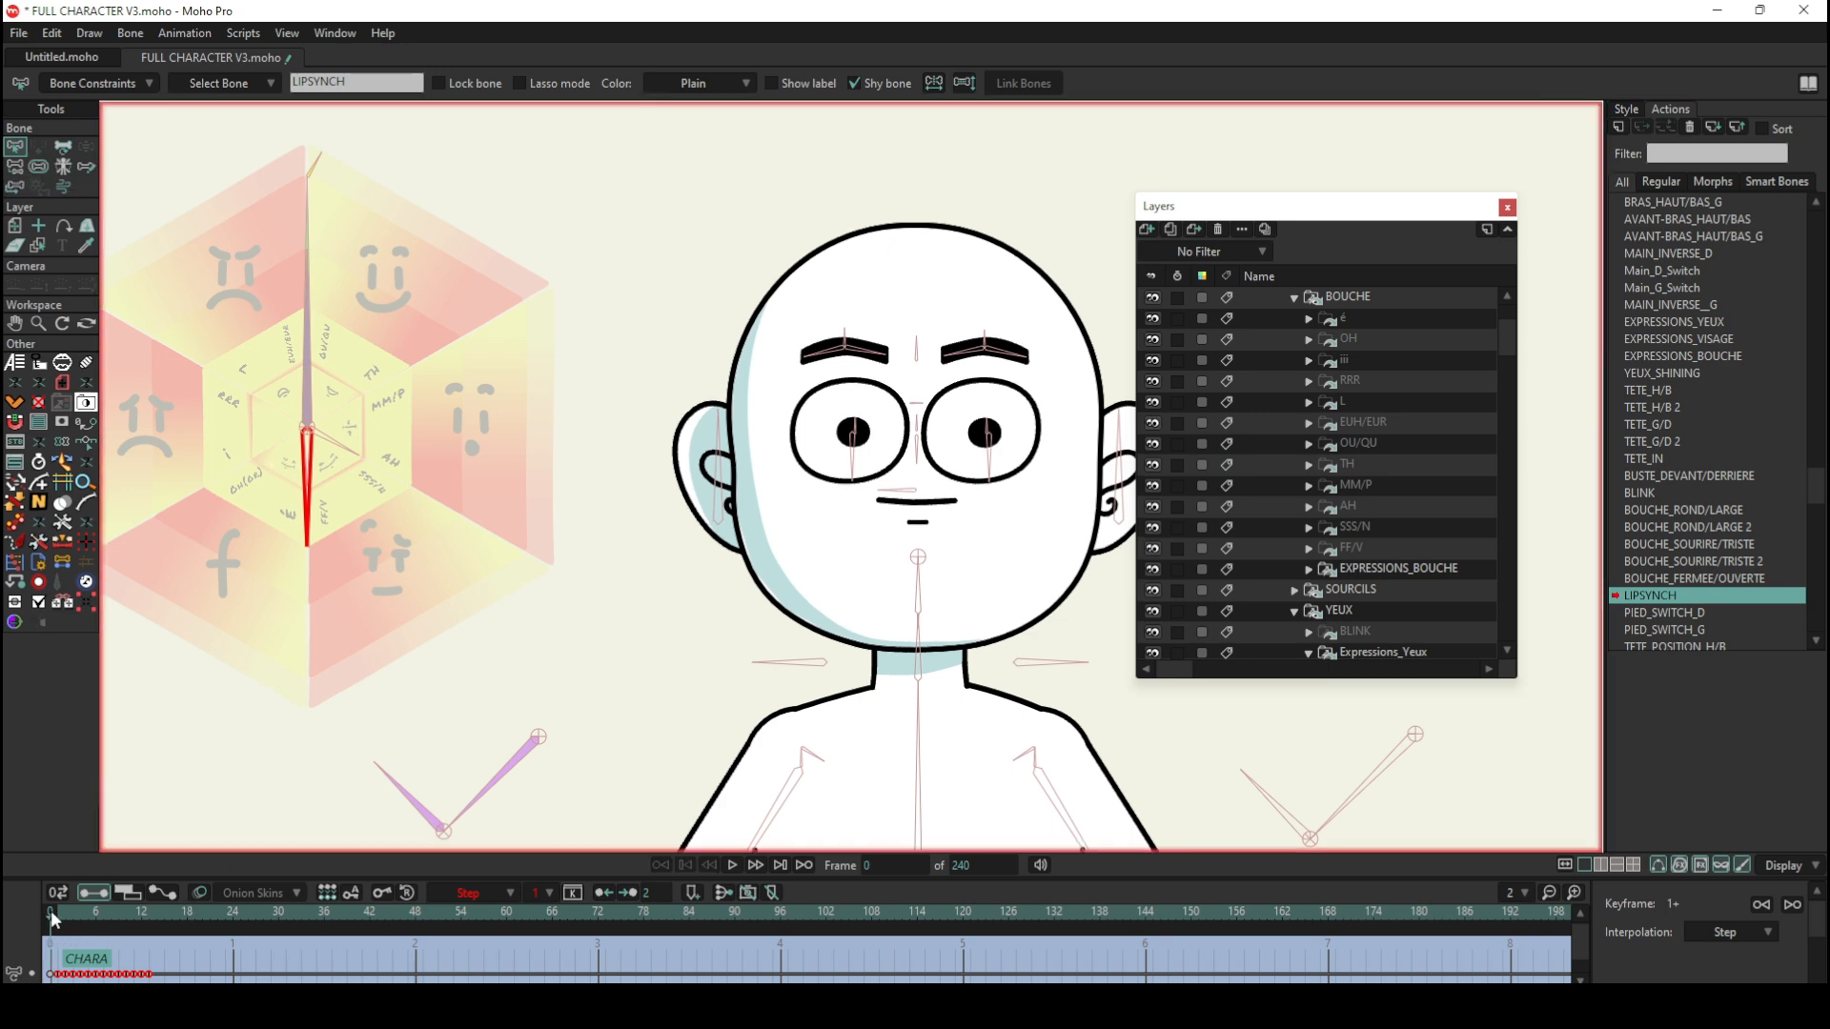
scroll(1409, 386, "up", 2)
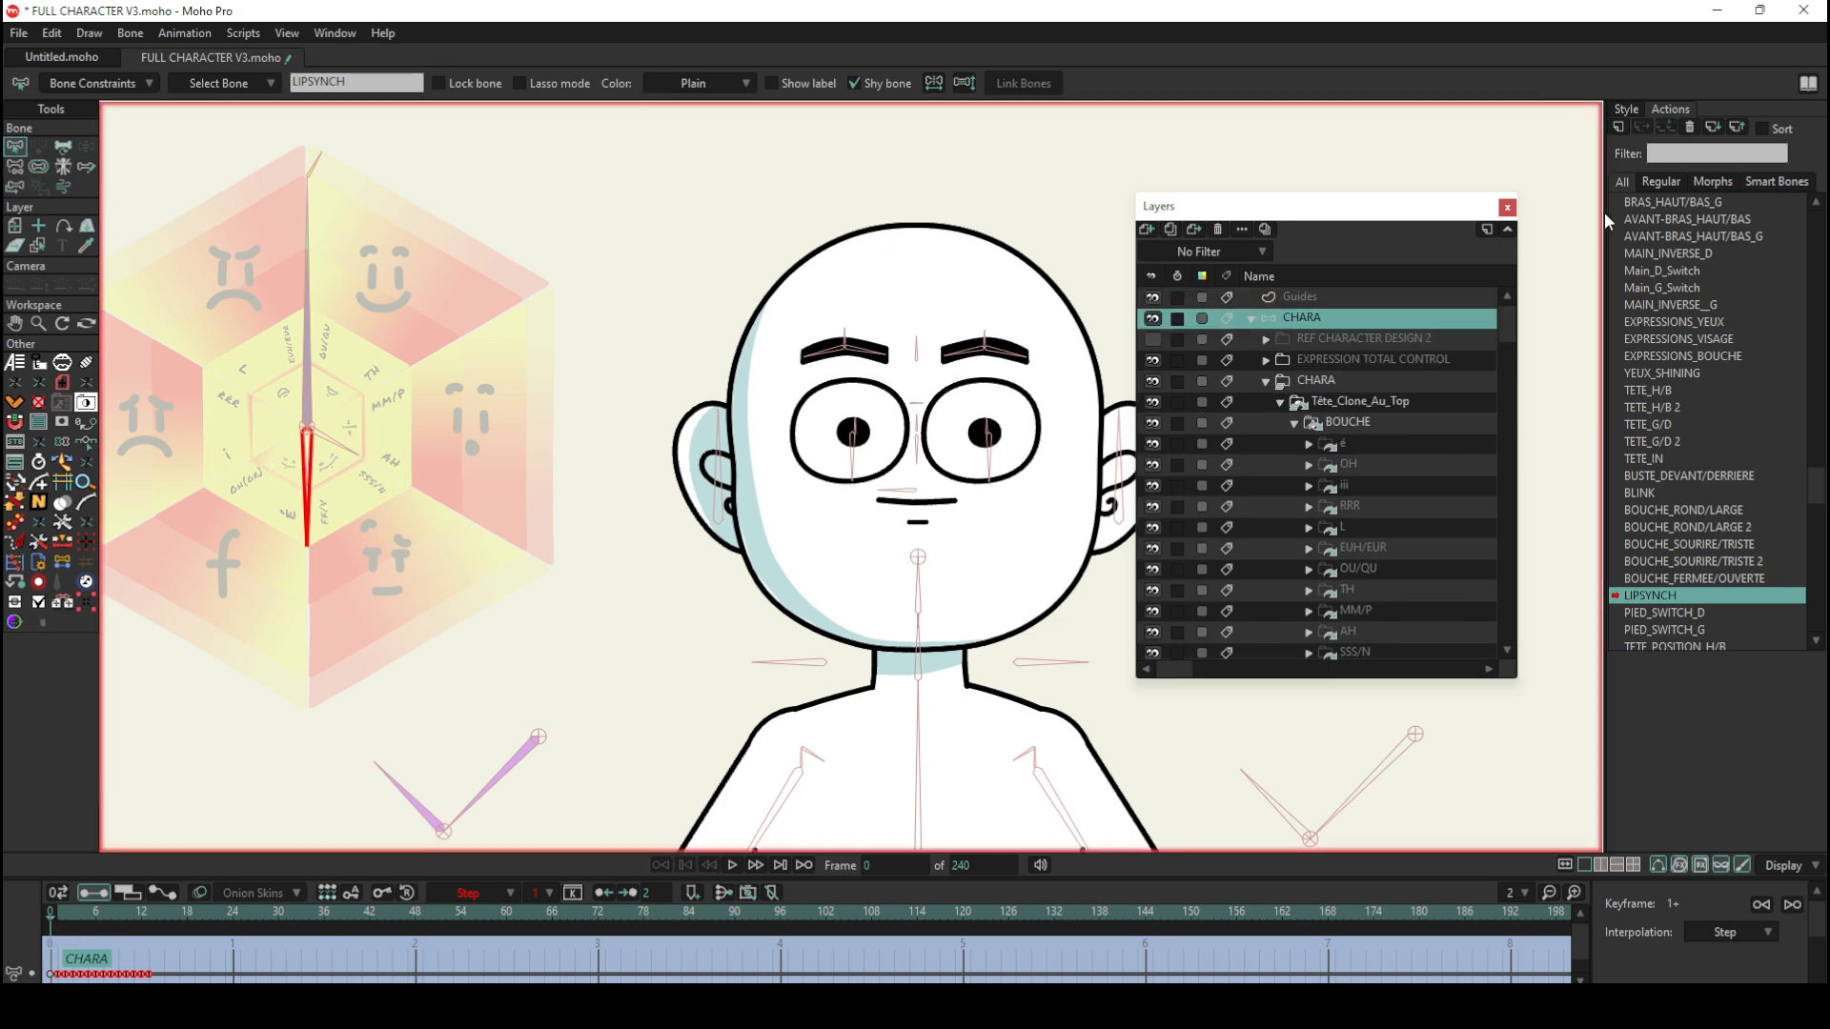
scroll(1720, 253, "up", 7)
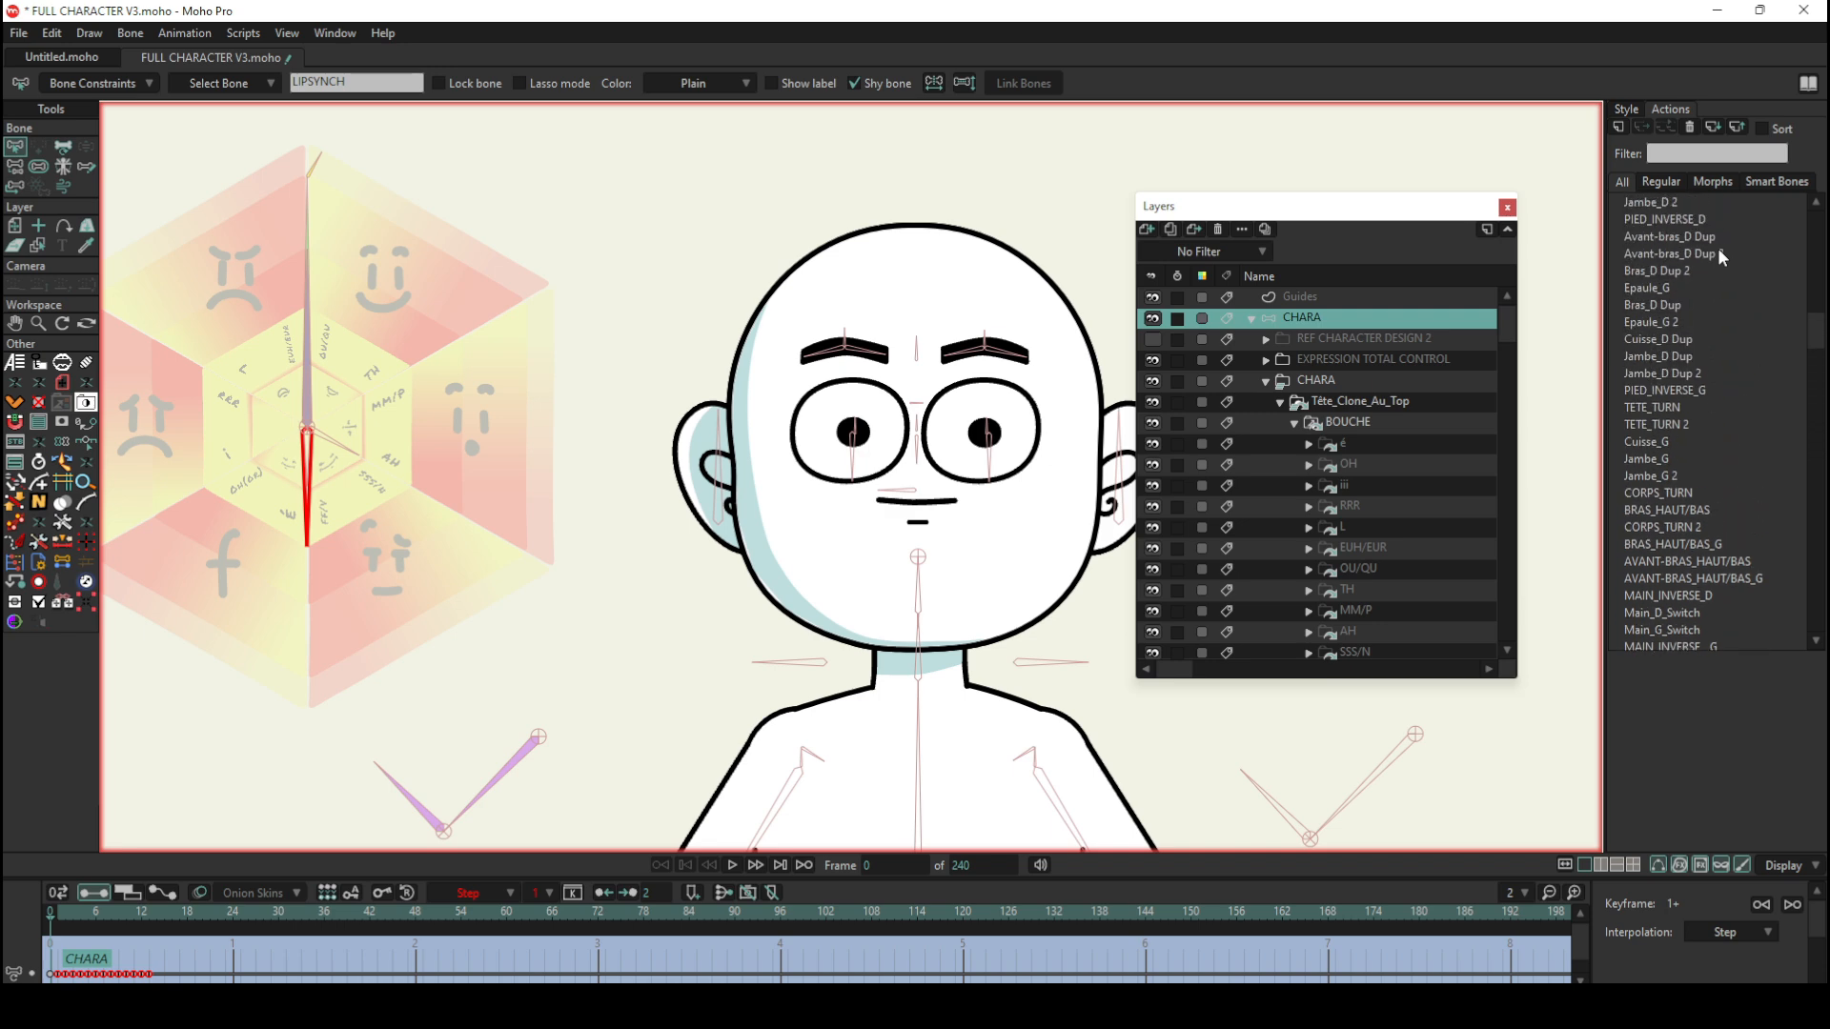
scroll(1722, 256, "up", 4)
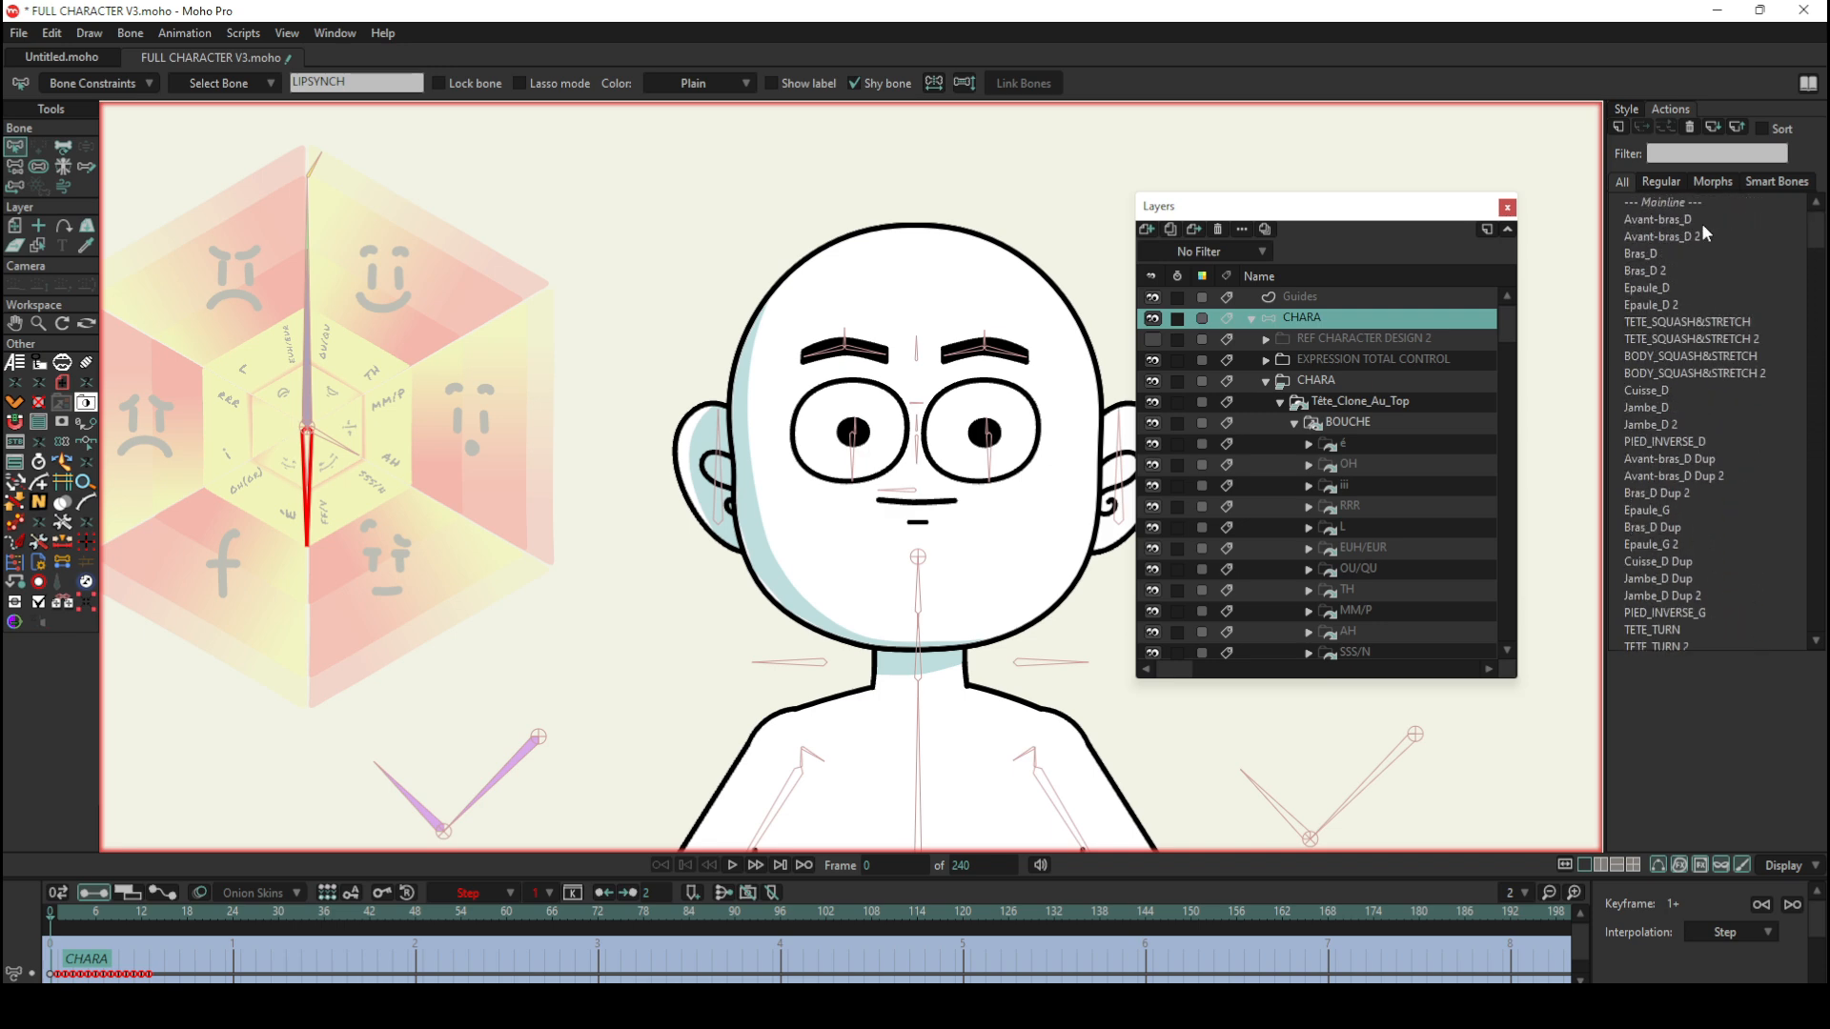
left_click(1693, 203)
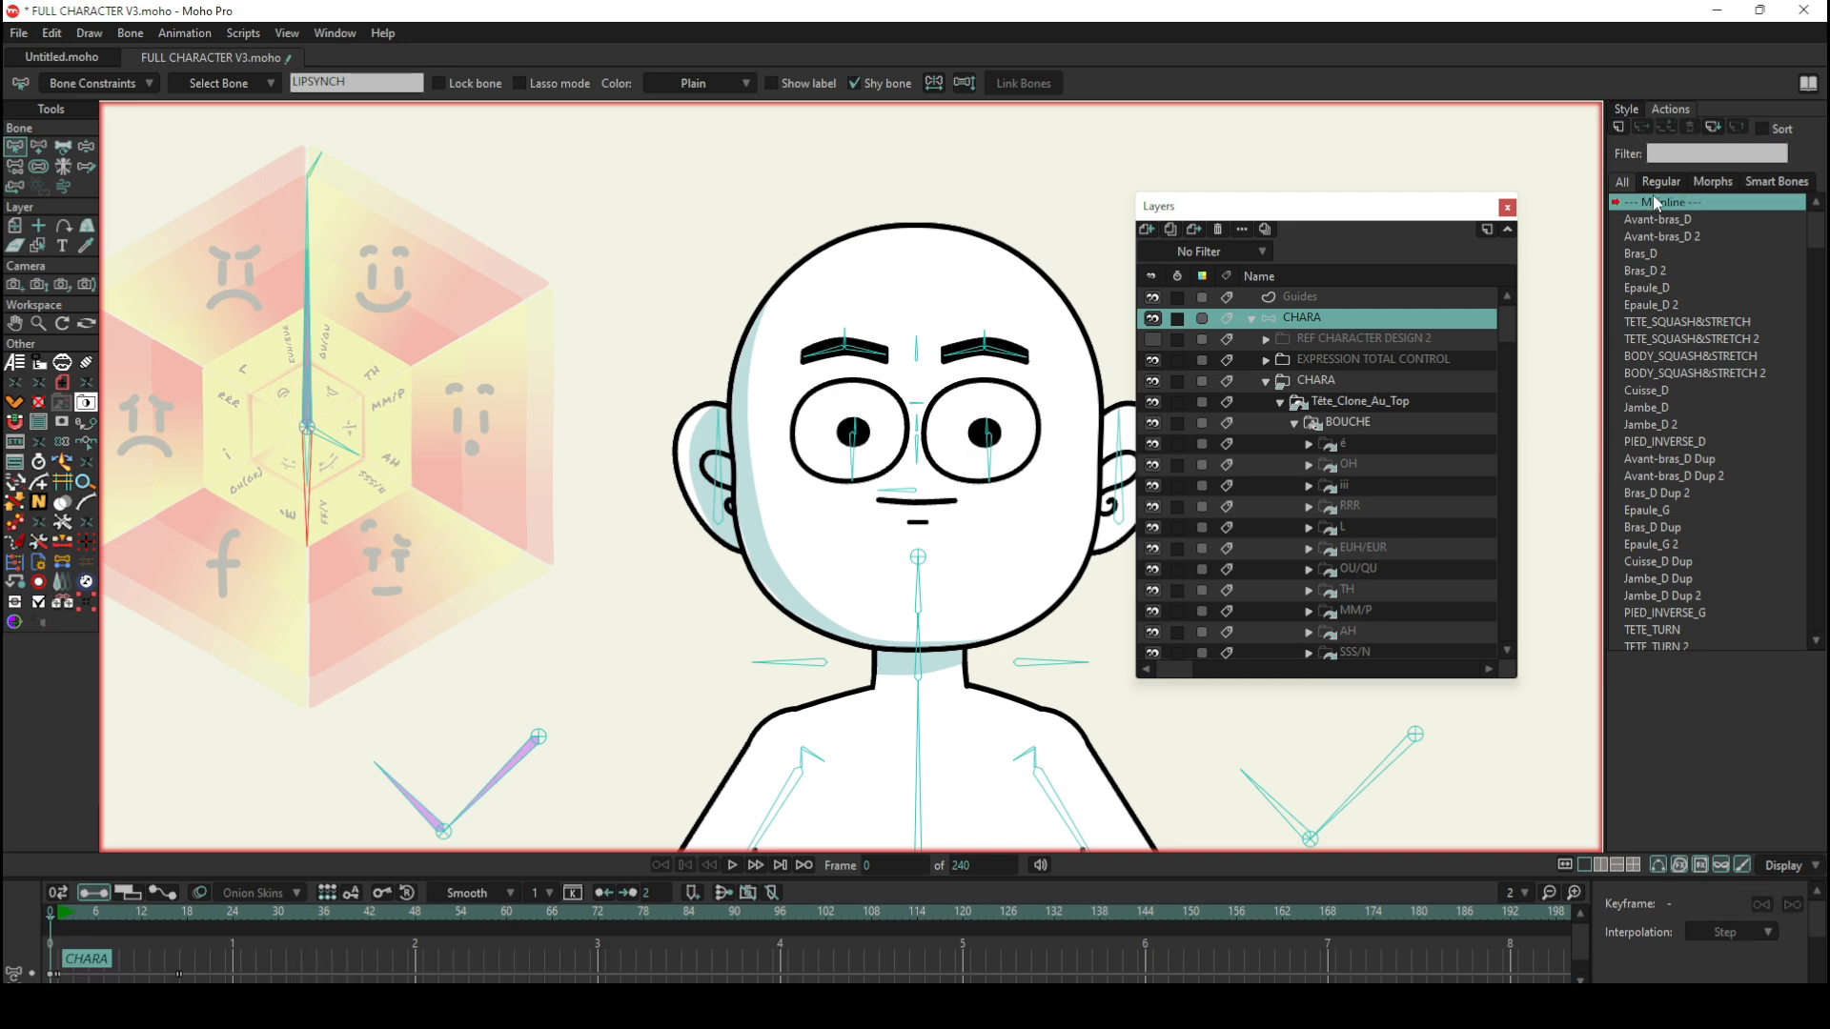
Step: On frame 3, half-close both eyes by shortening their lower bones with Transform Bone to scales of about 0.47 and 0.56
left_click(86, 146)
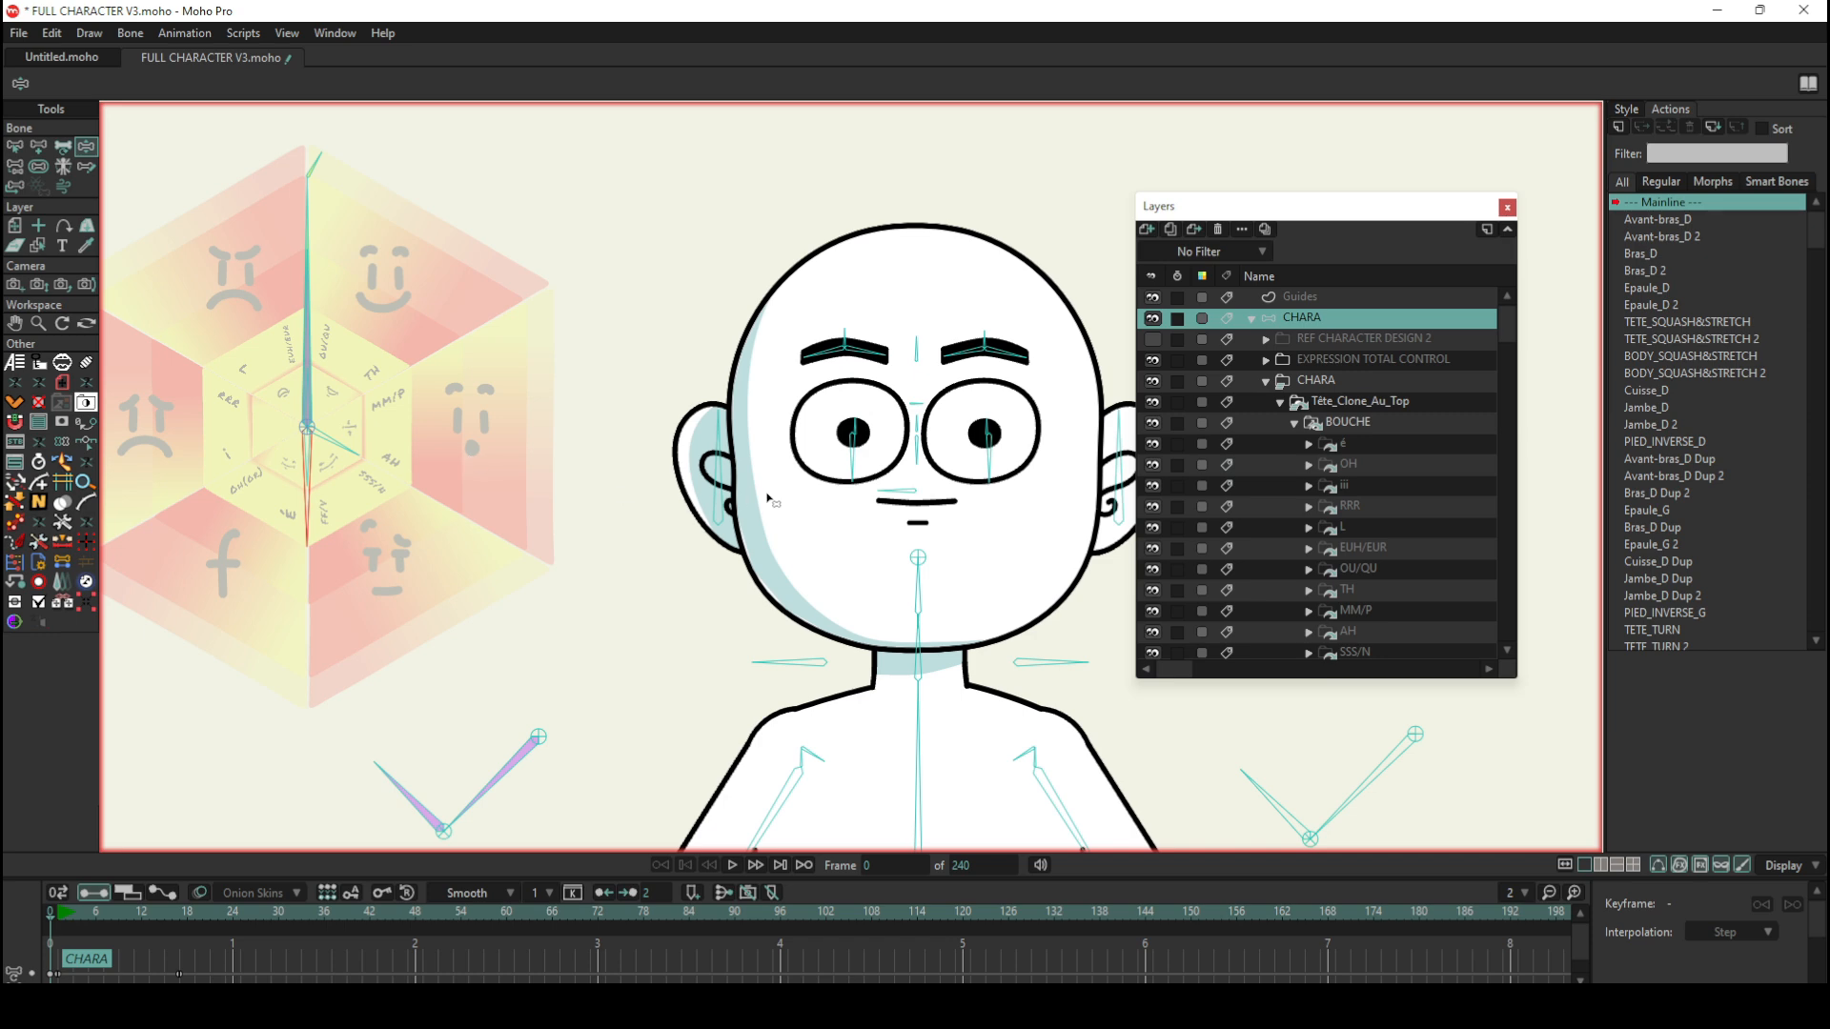
scroll(935, 441, "up", 3)
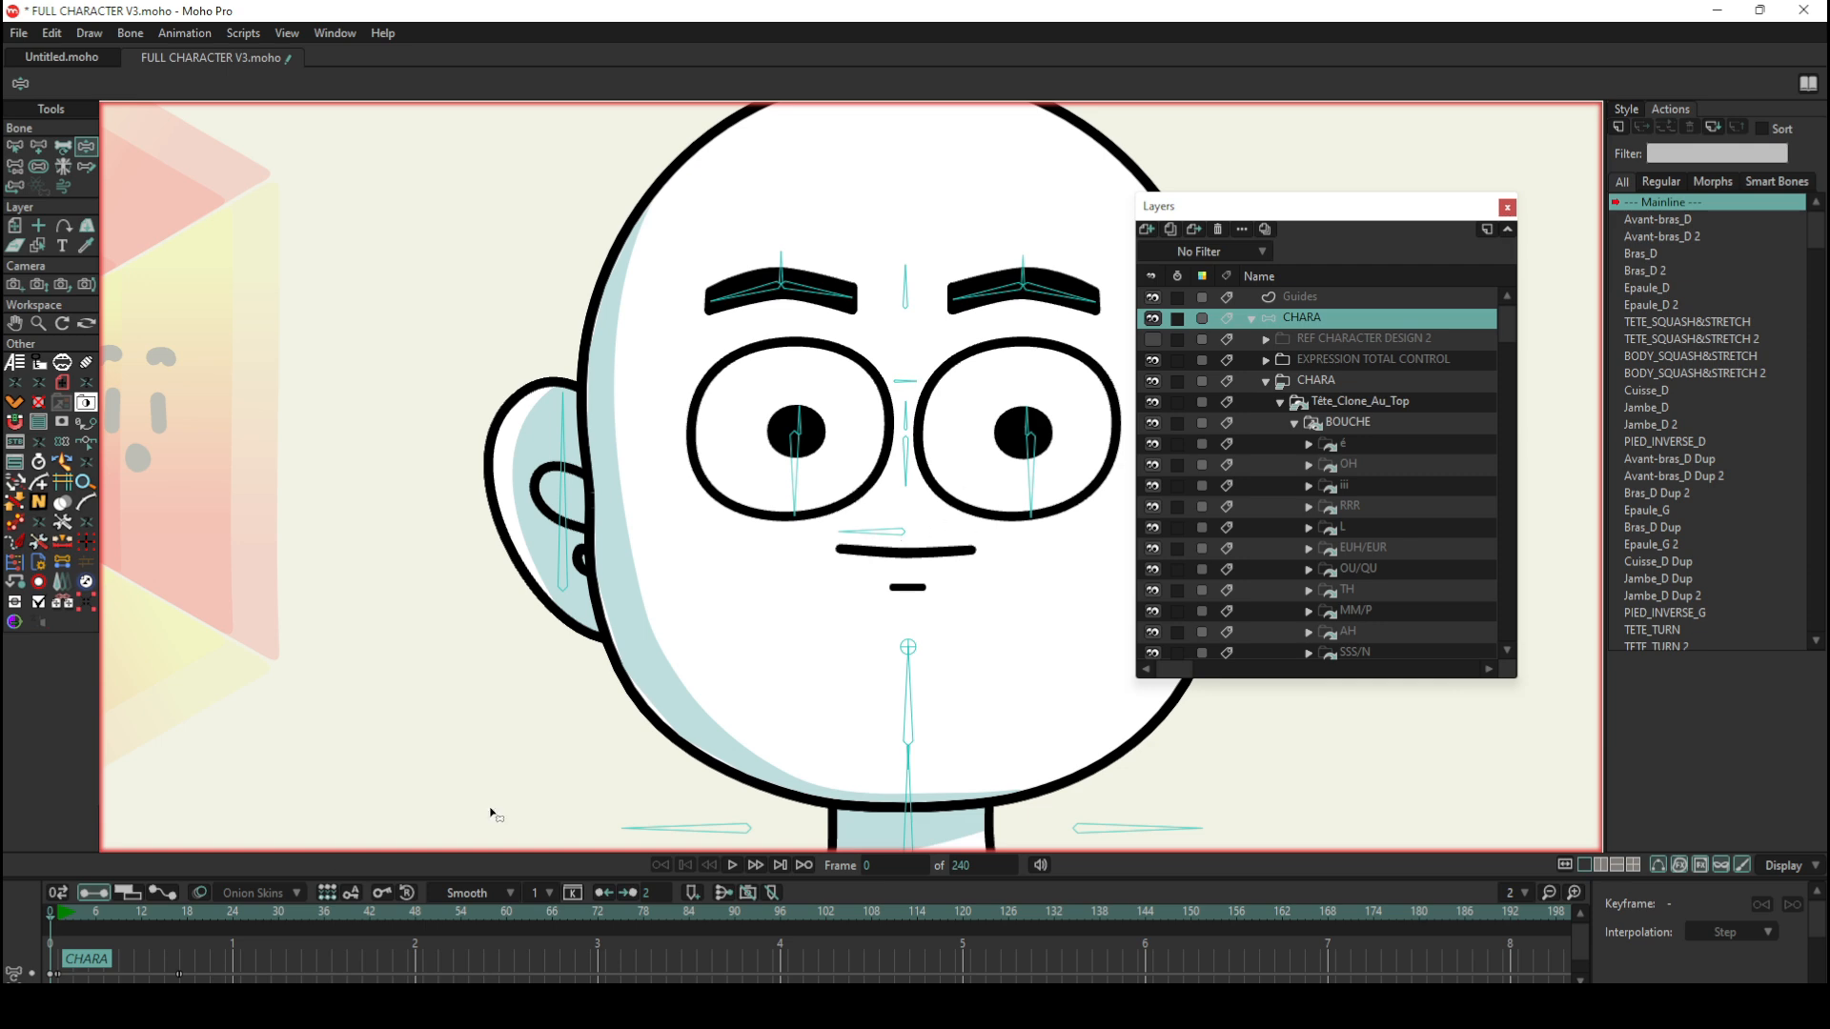
left_click(73, 913)
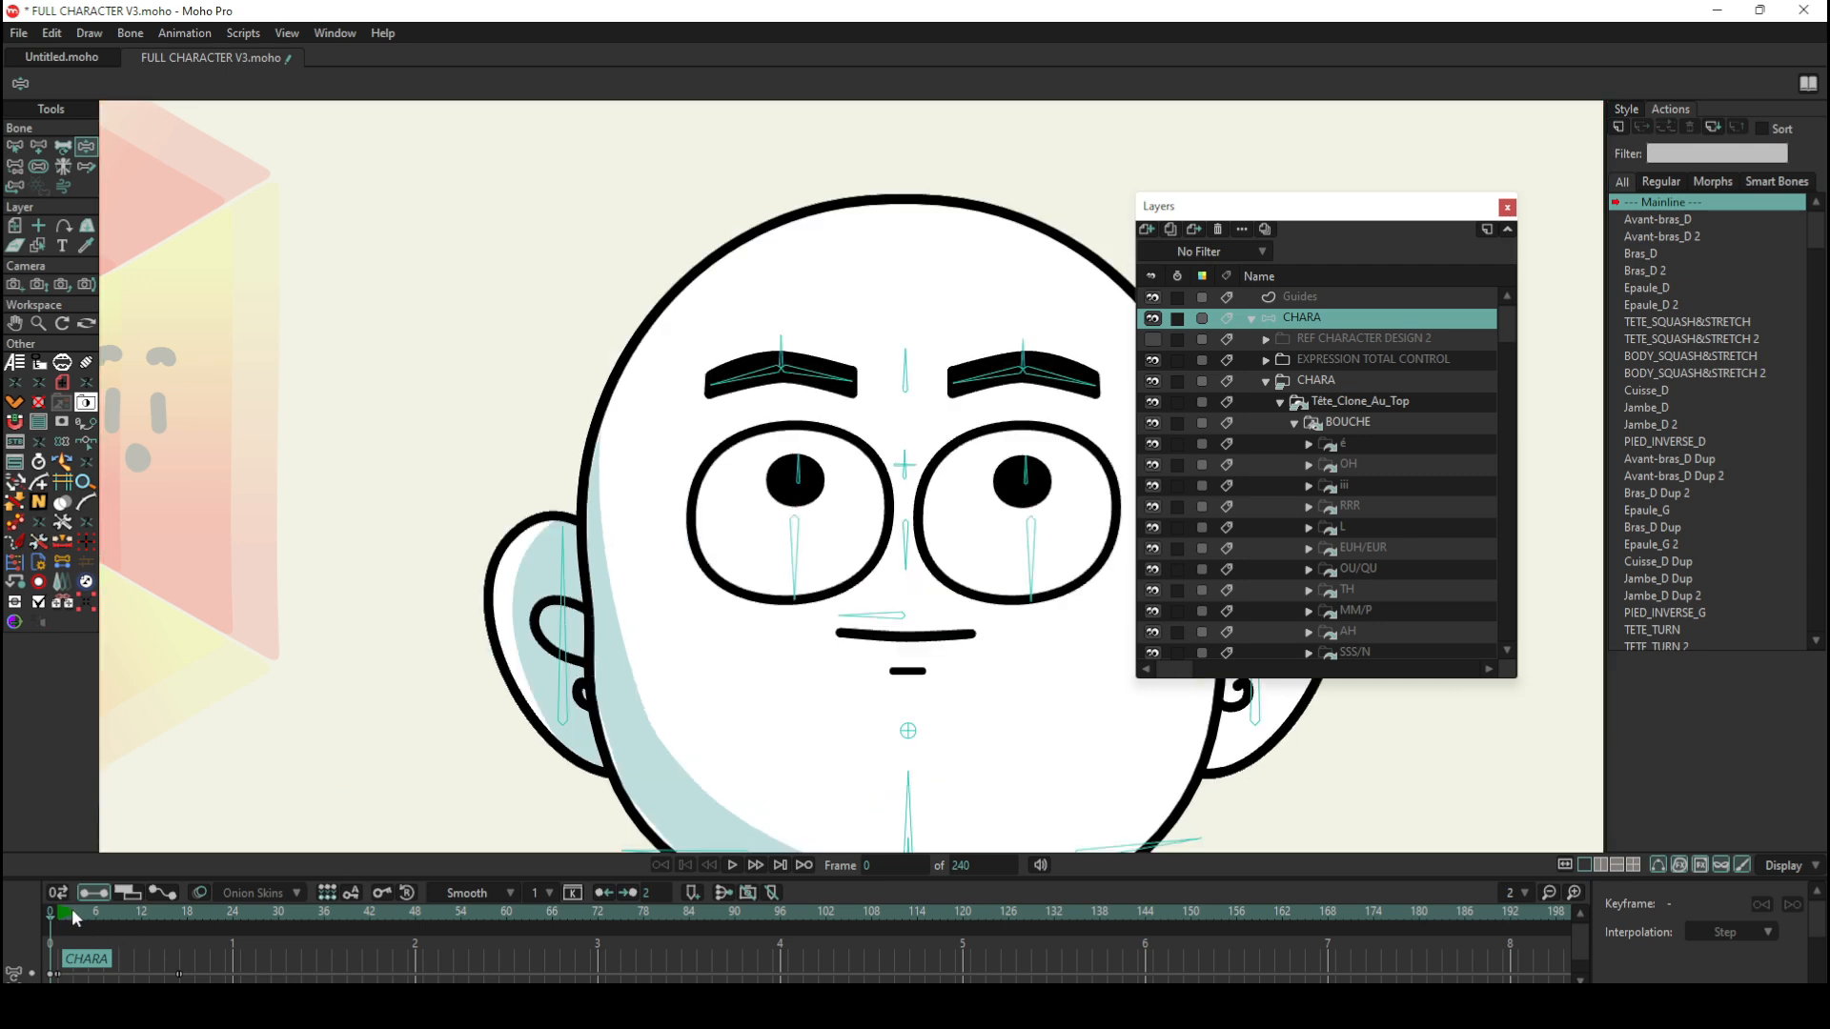
left_click(62, 146)
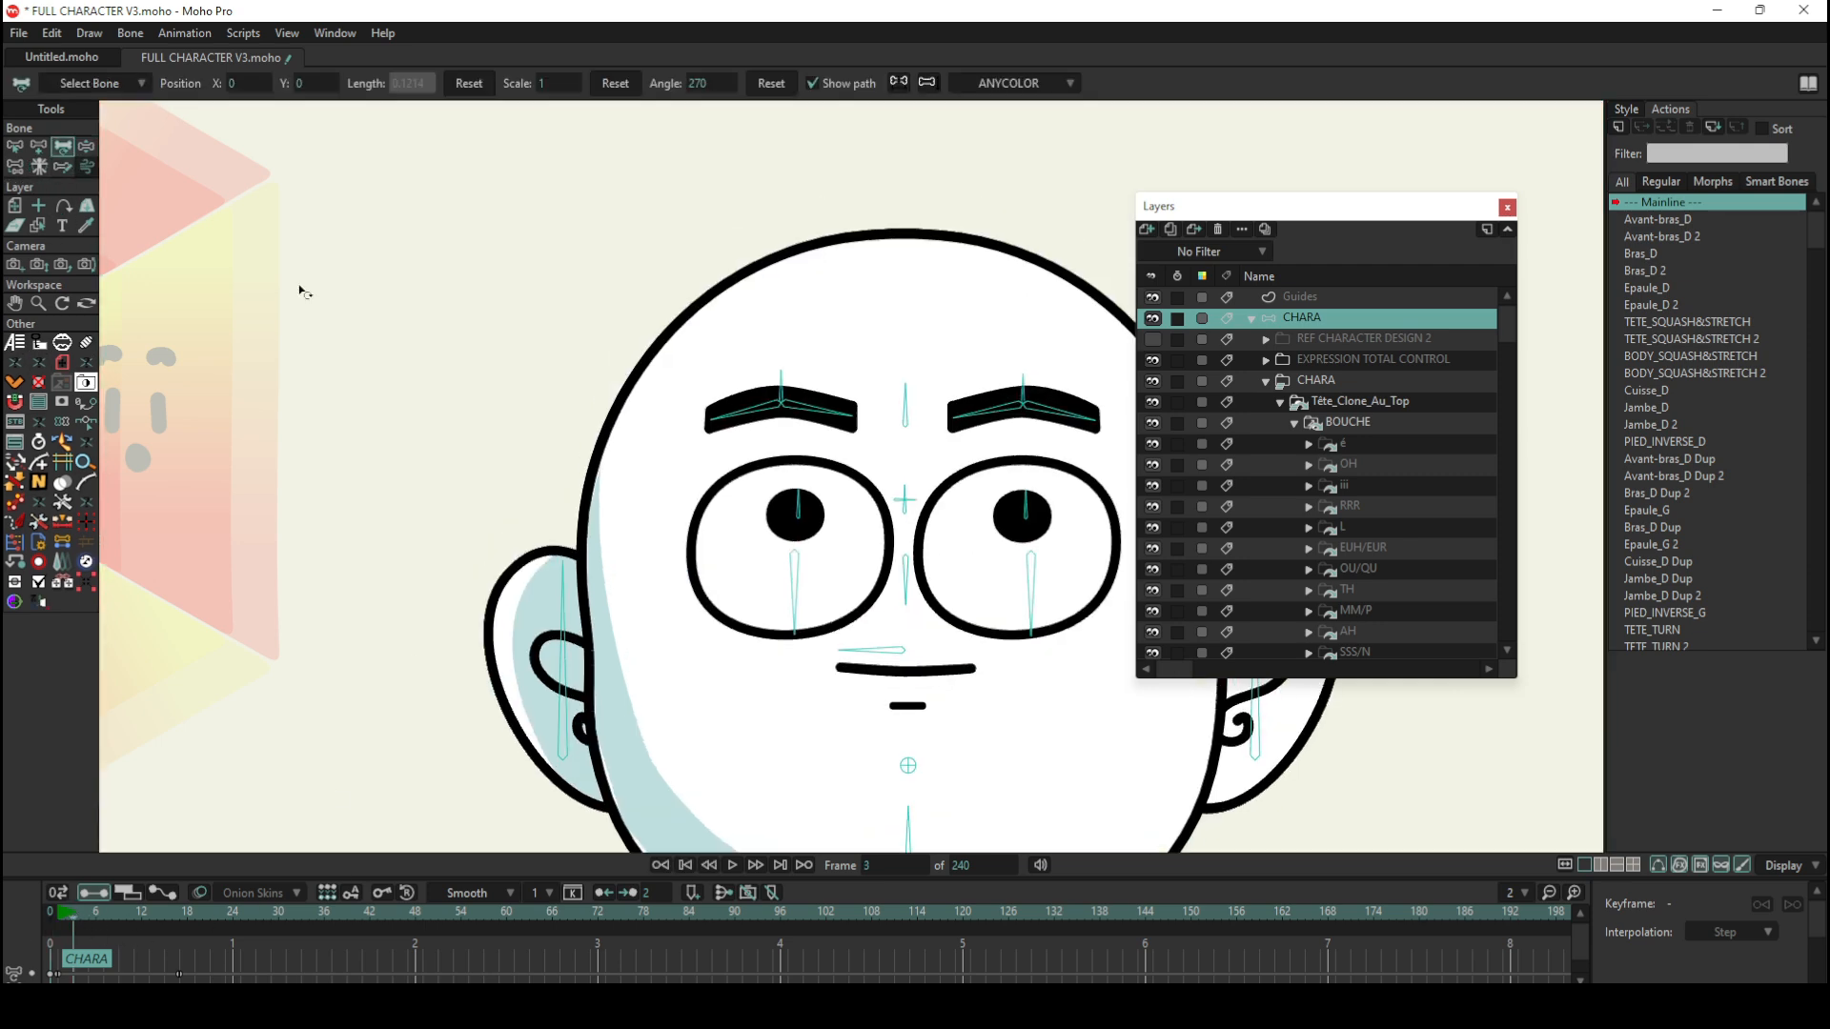
left_click(793, 624)
left_click_drag(795, 629, 691, 625)
left_click(1031, 625)
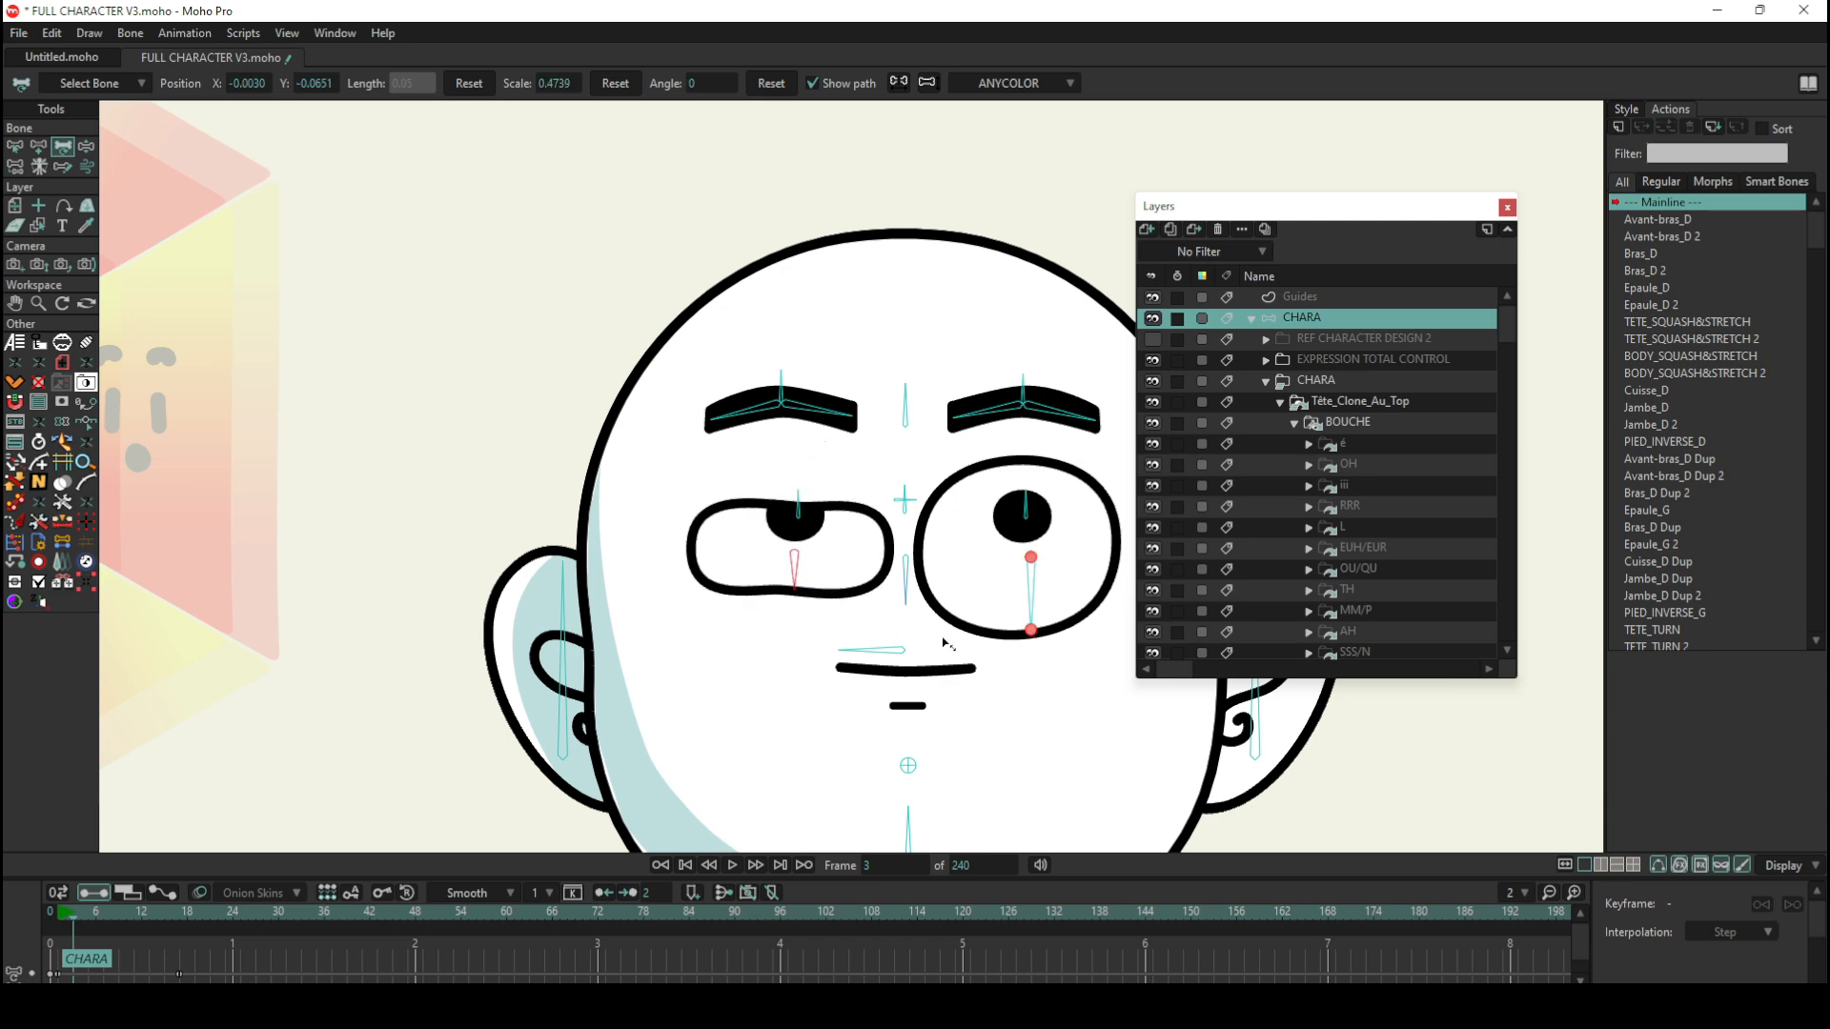
left_click_drag(1029, 628, 967, 604)
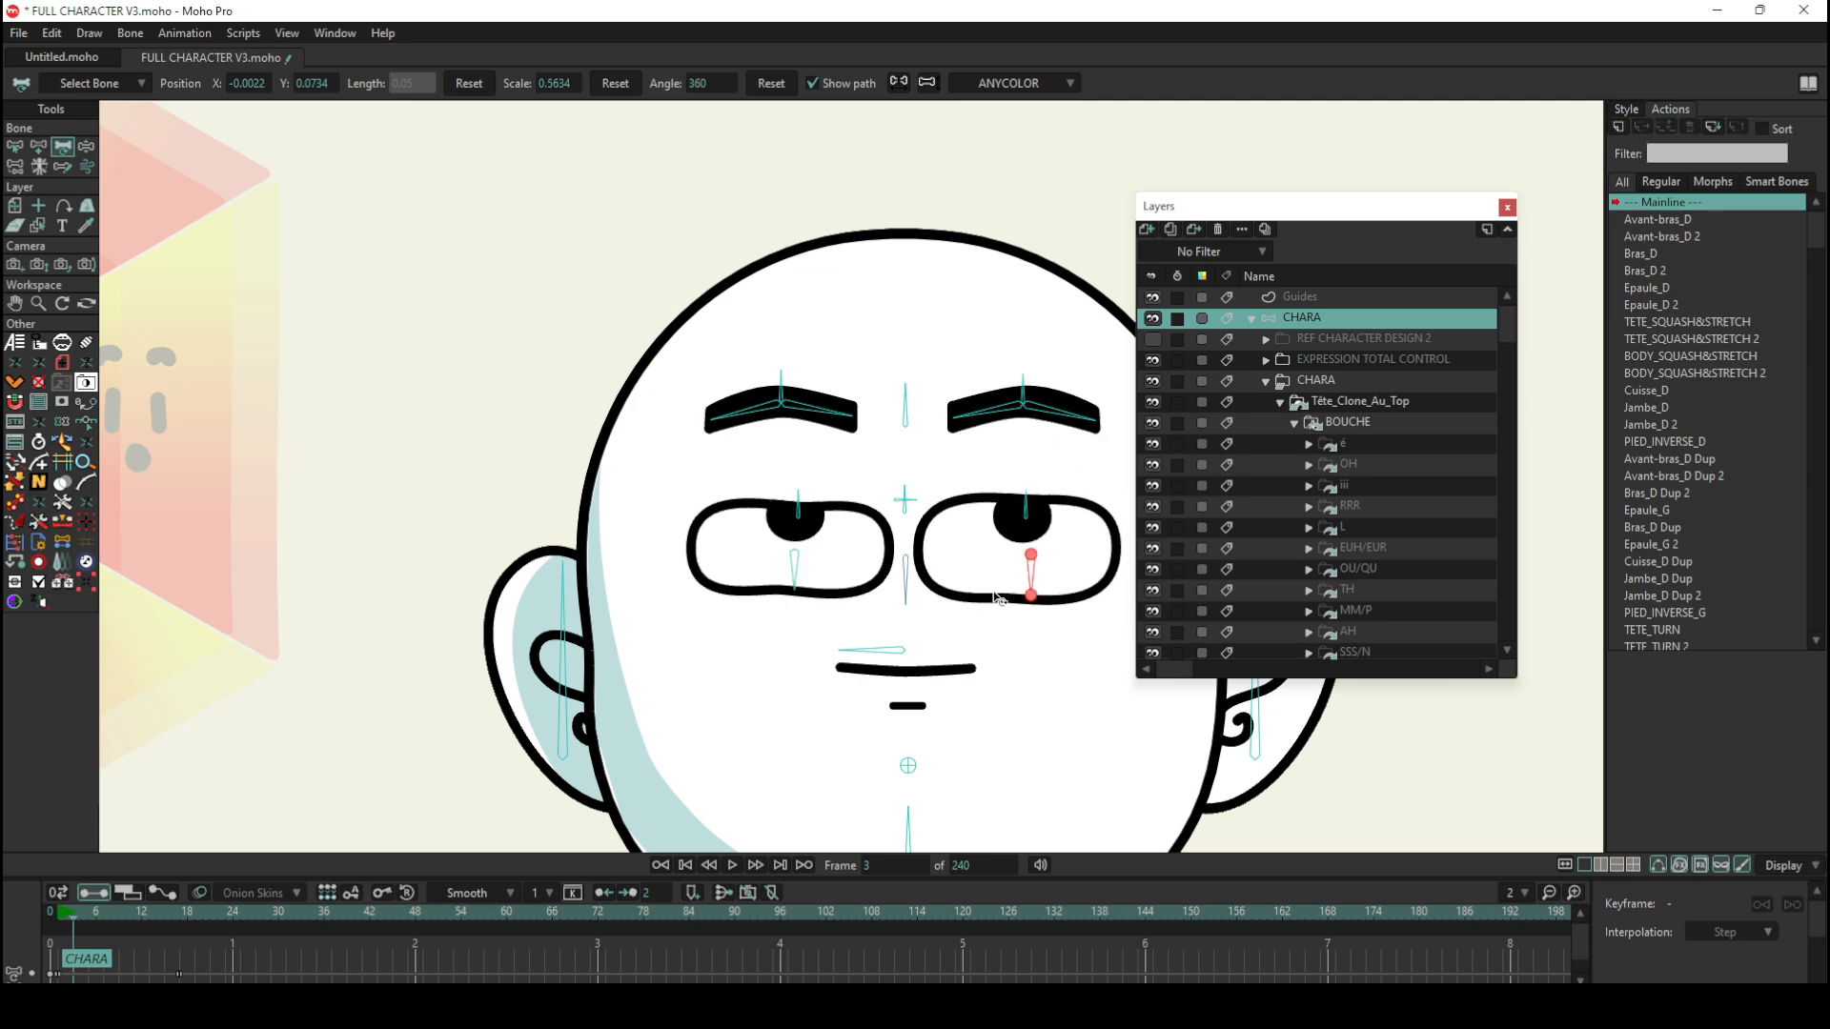
Step: Return to frame 0 and select the EXPRESSIONS_YEUX bone pointing up from the centre of the hexagonal wheel
scroll(994, 595, "down", 5)
left_click_drag(60, 907, 14, 911)
left_click(15, 146)
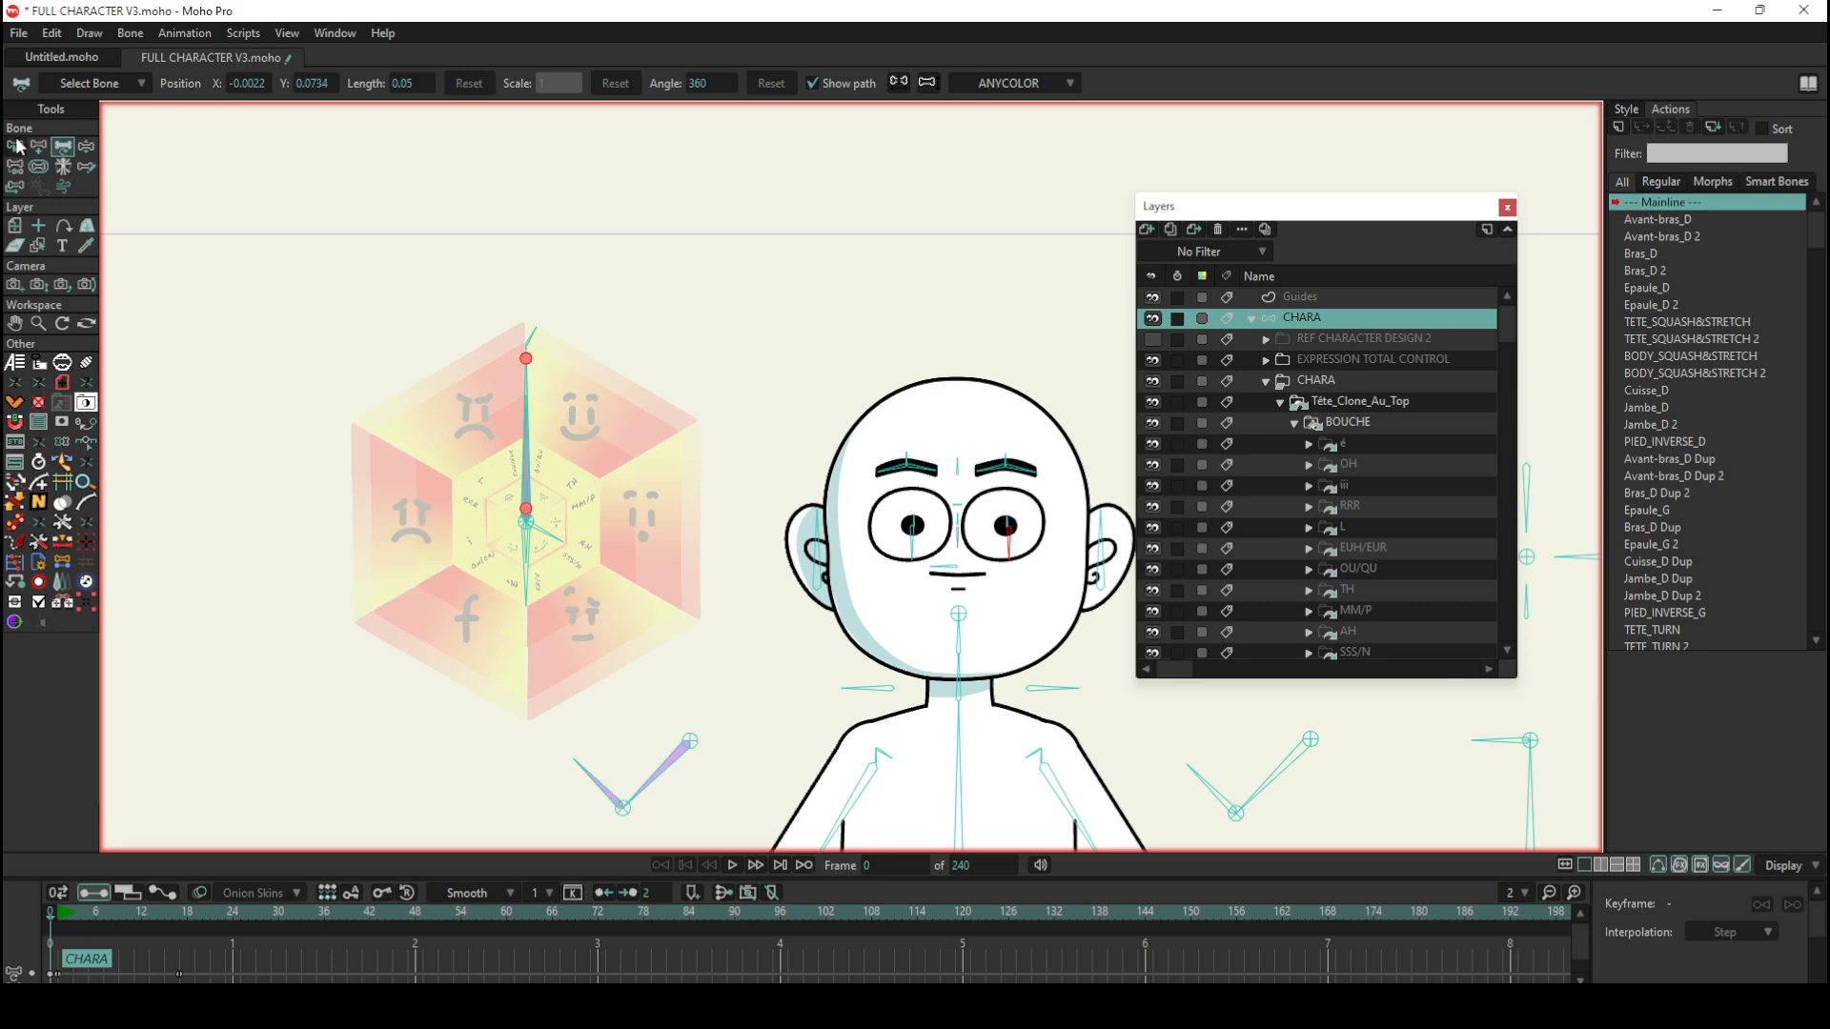
left_click(720, 349)
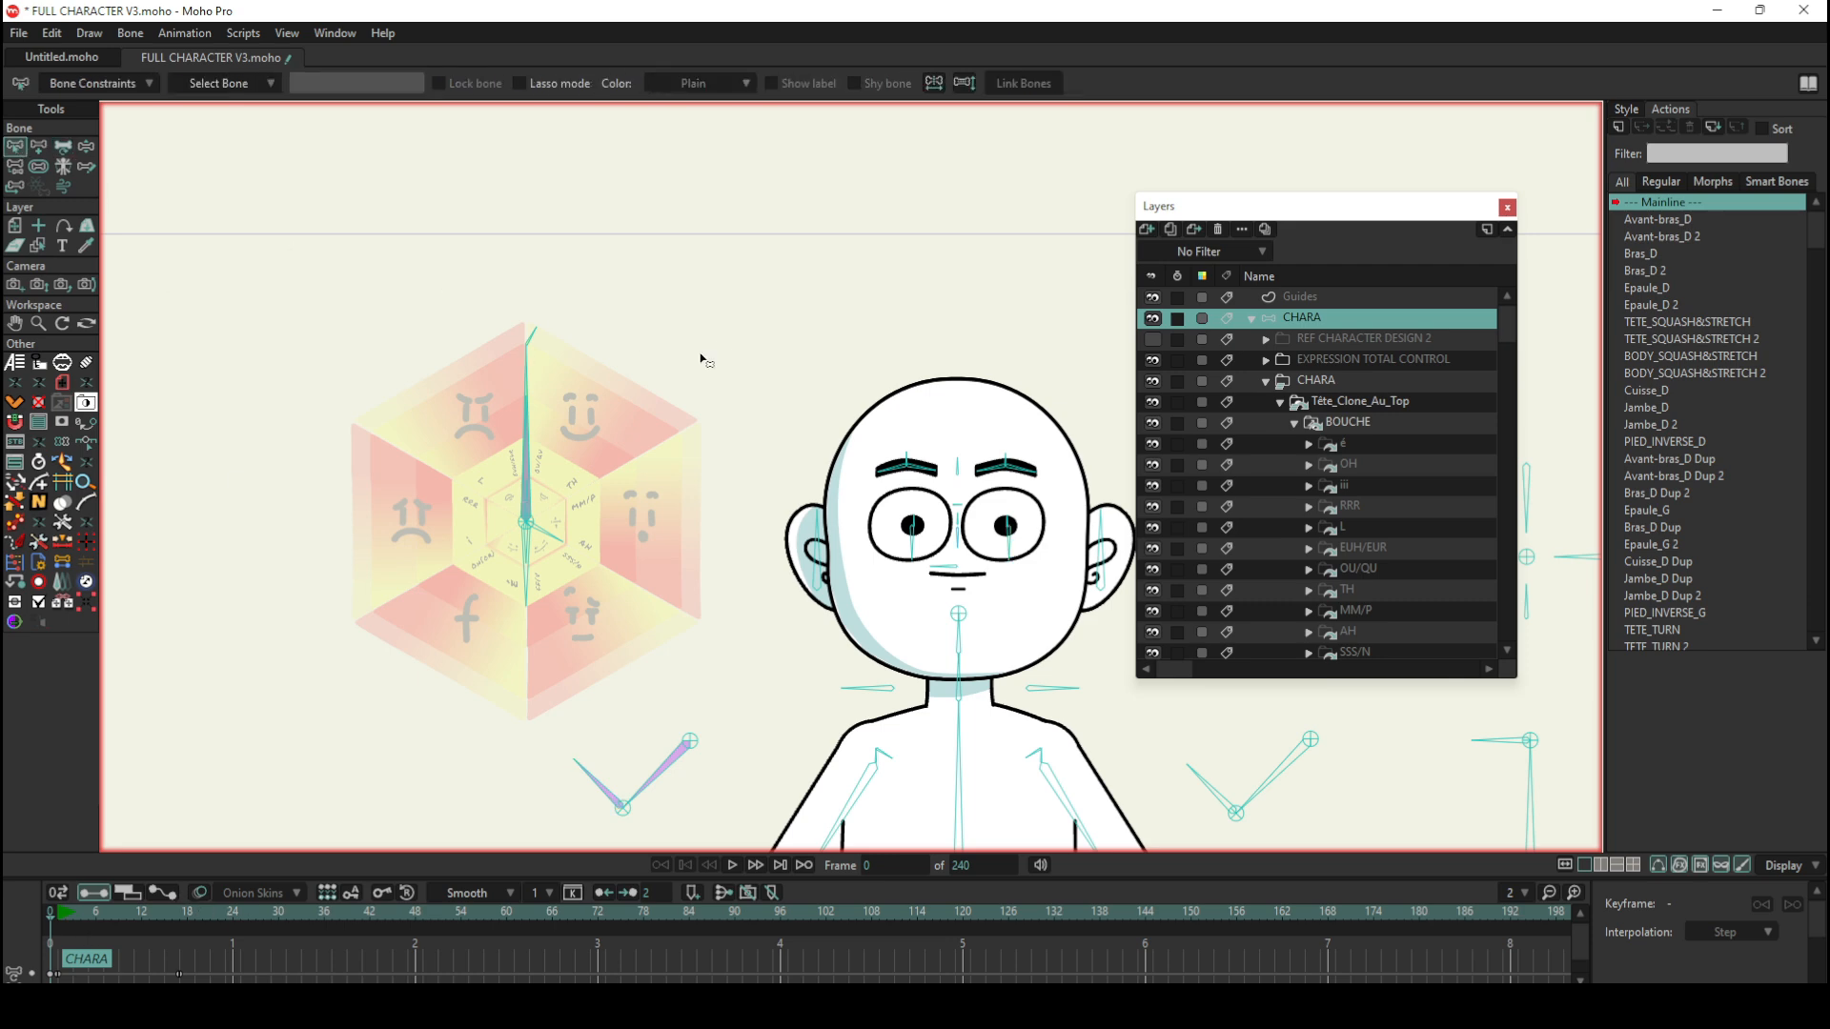
scroll(700, 355, "up", 1)
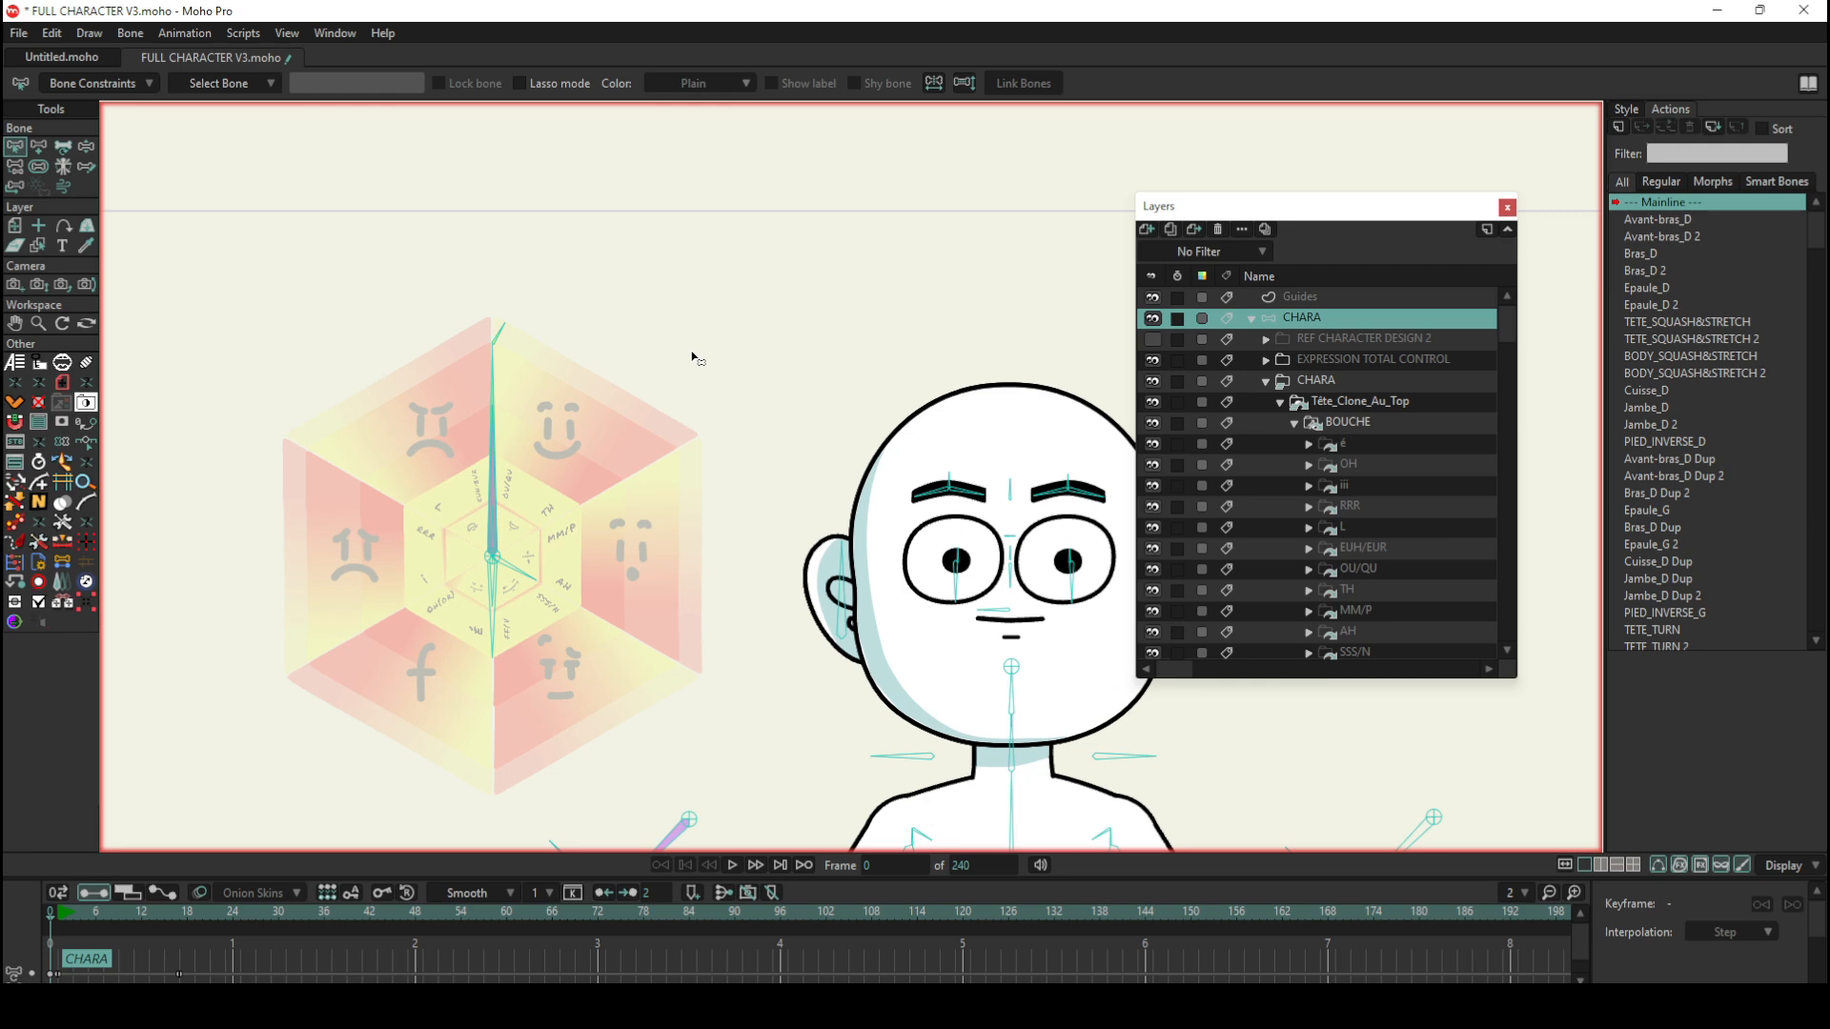
scroll(693, 358, "up", 1)
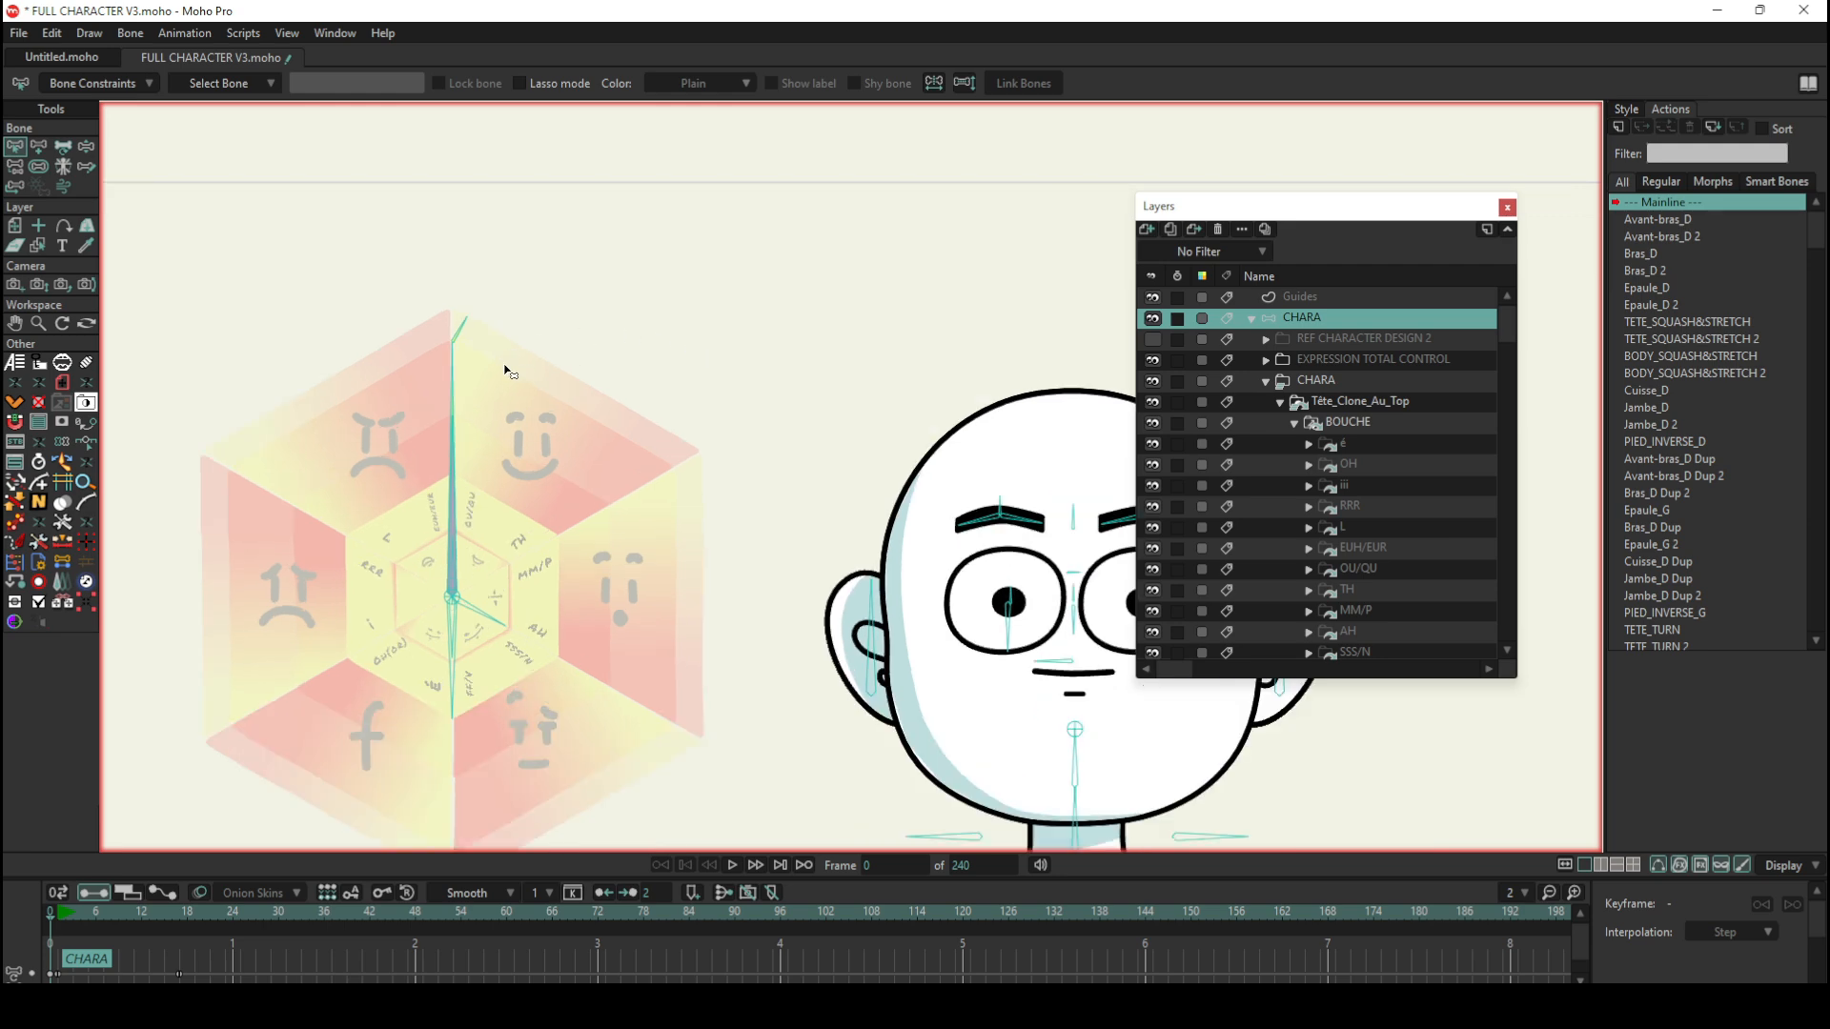
left_click(454, 385)
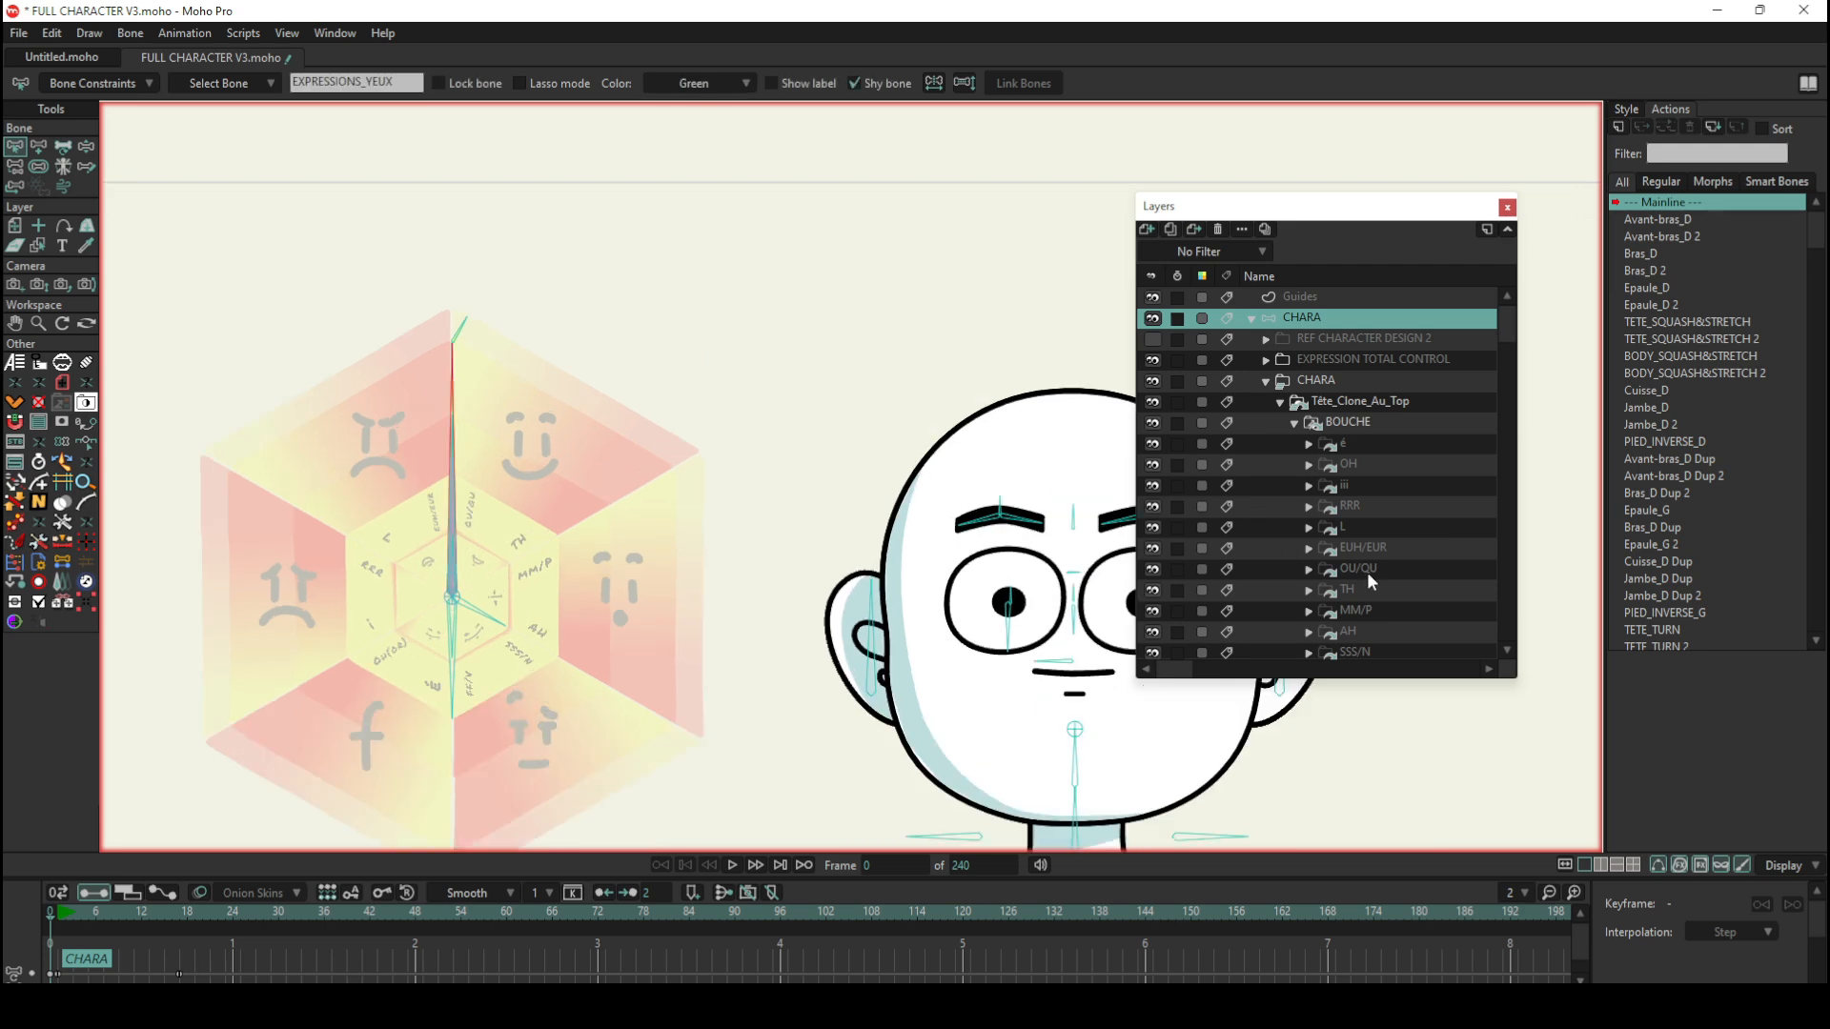
Step: Collapse the BOUCHE group and compare the BLINK and Expressions_Yeux layers inside YEUX by selecting each in turn
left_click(1295, 424)
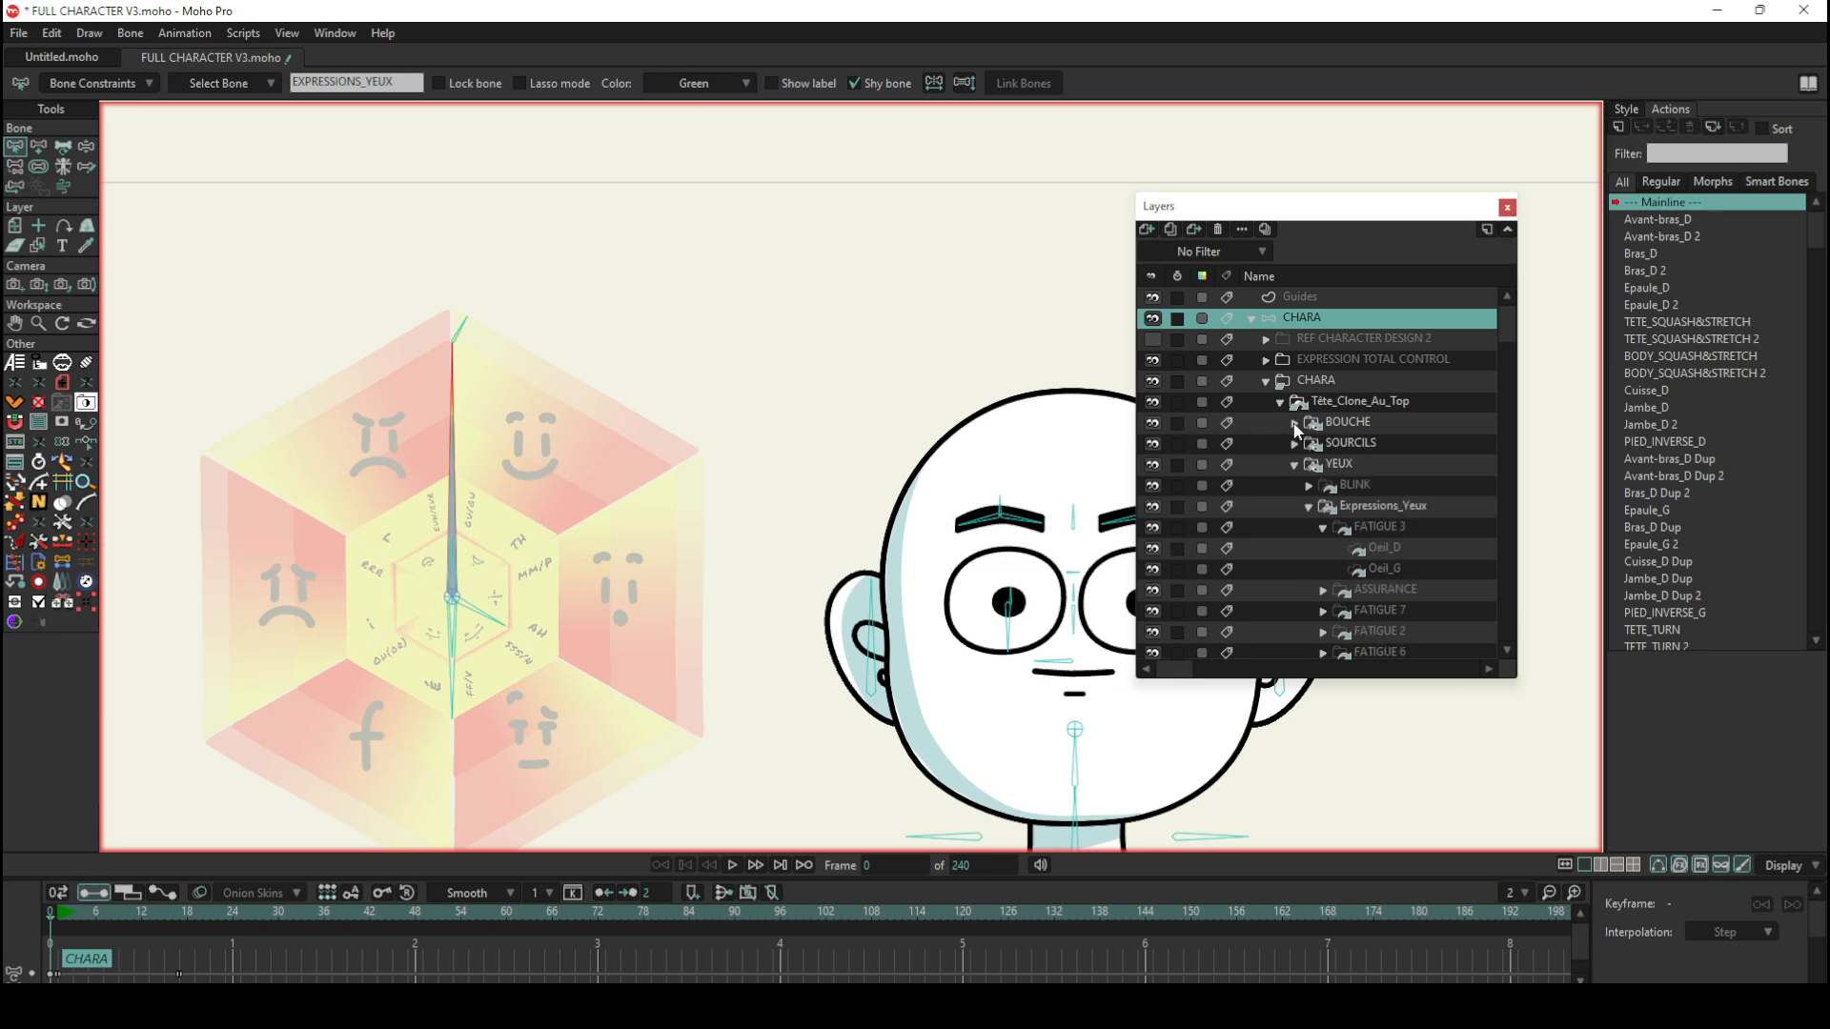
left_click(1345, 467)
left_click(1310, 508)
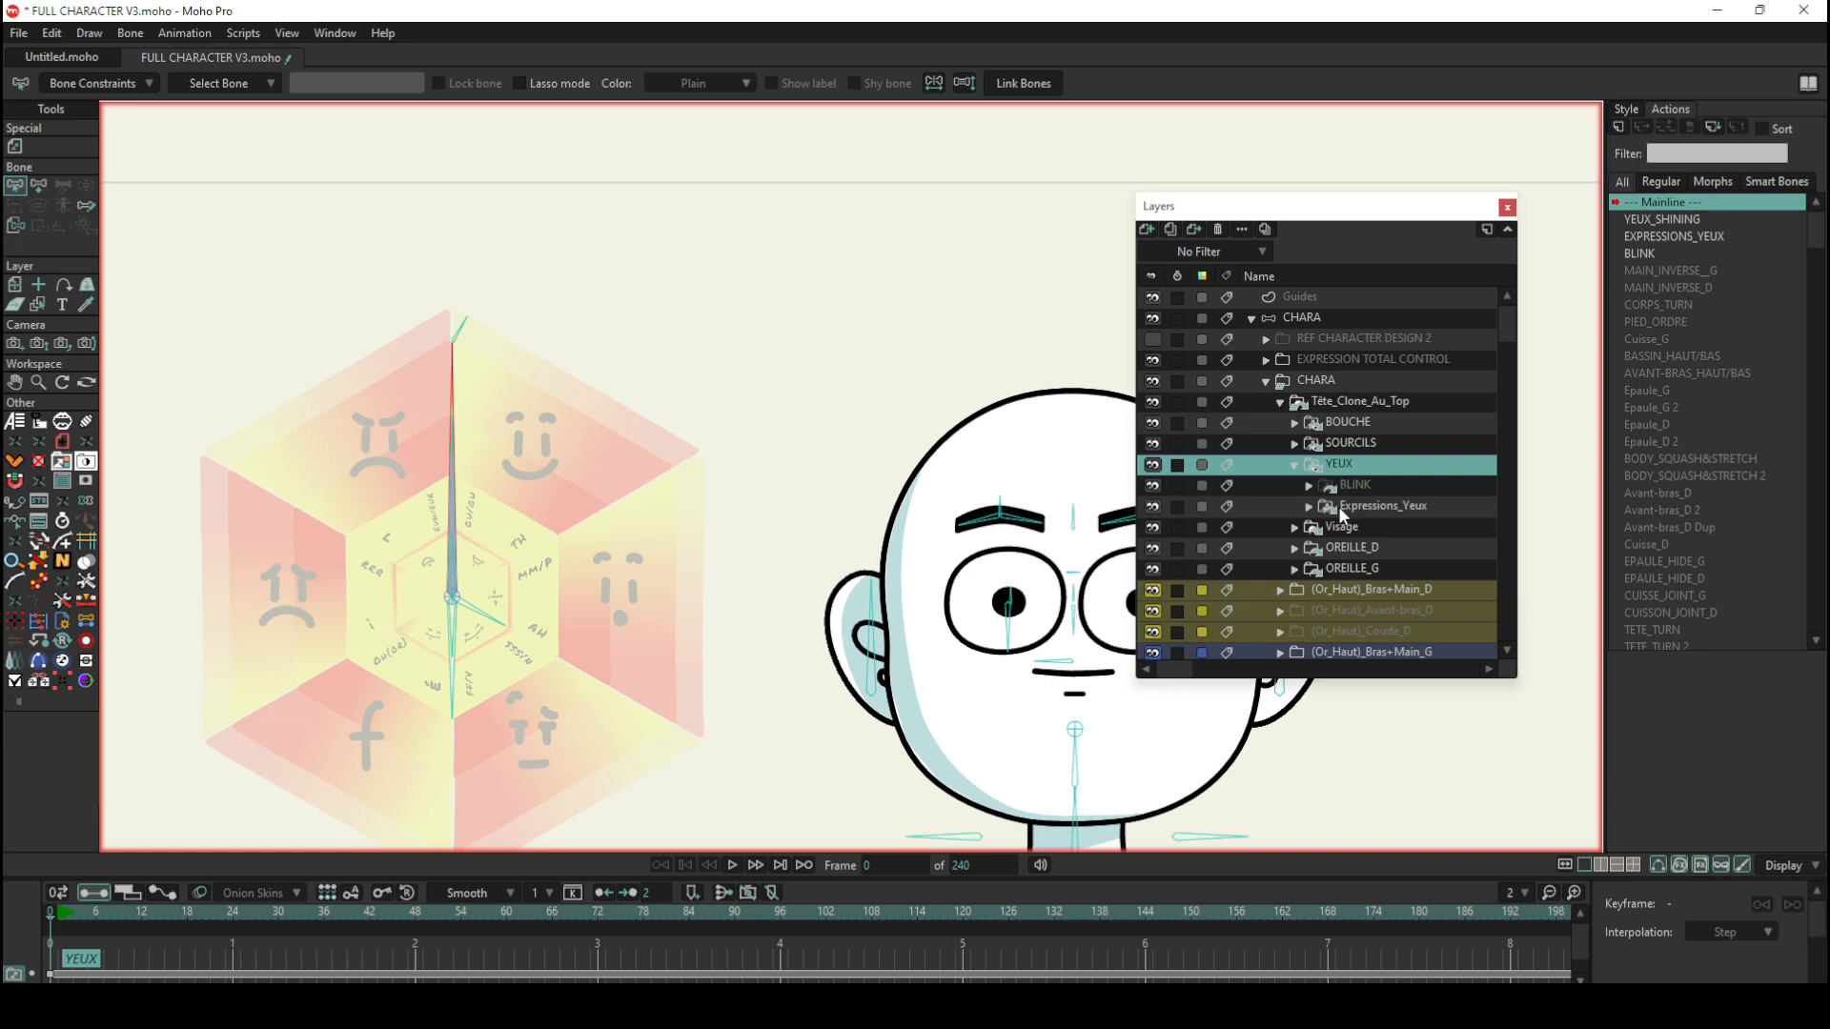
left_click(1369, 482)
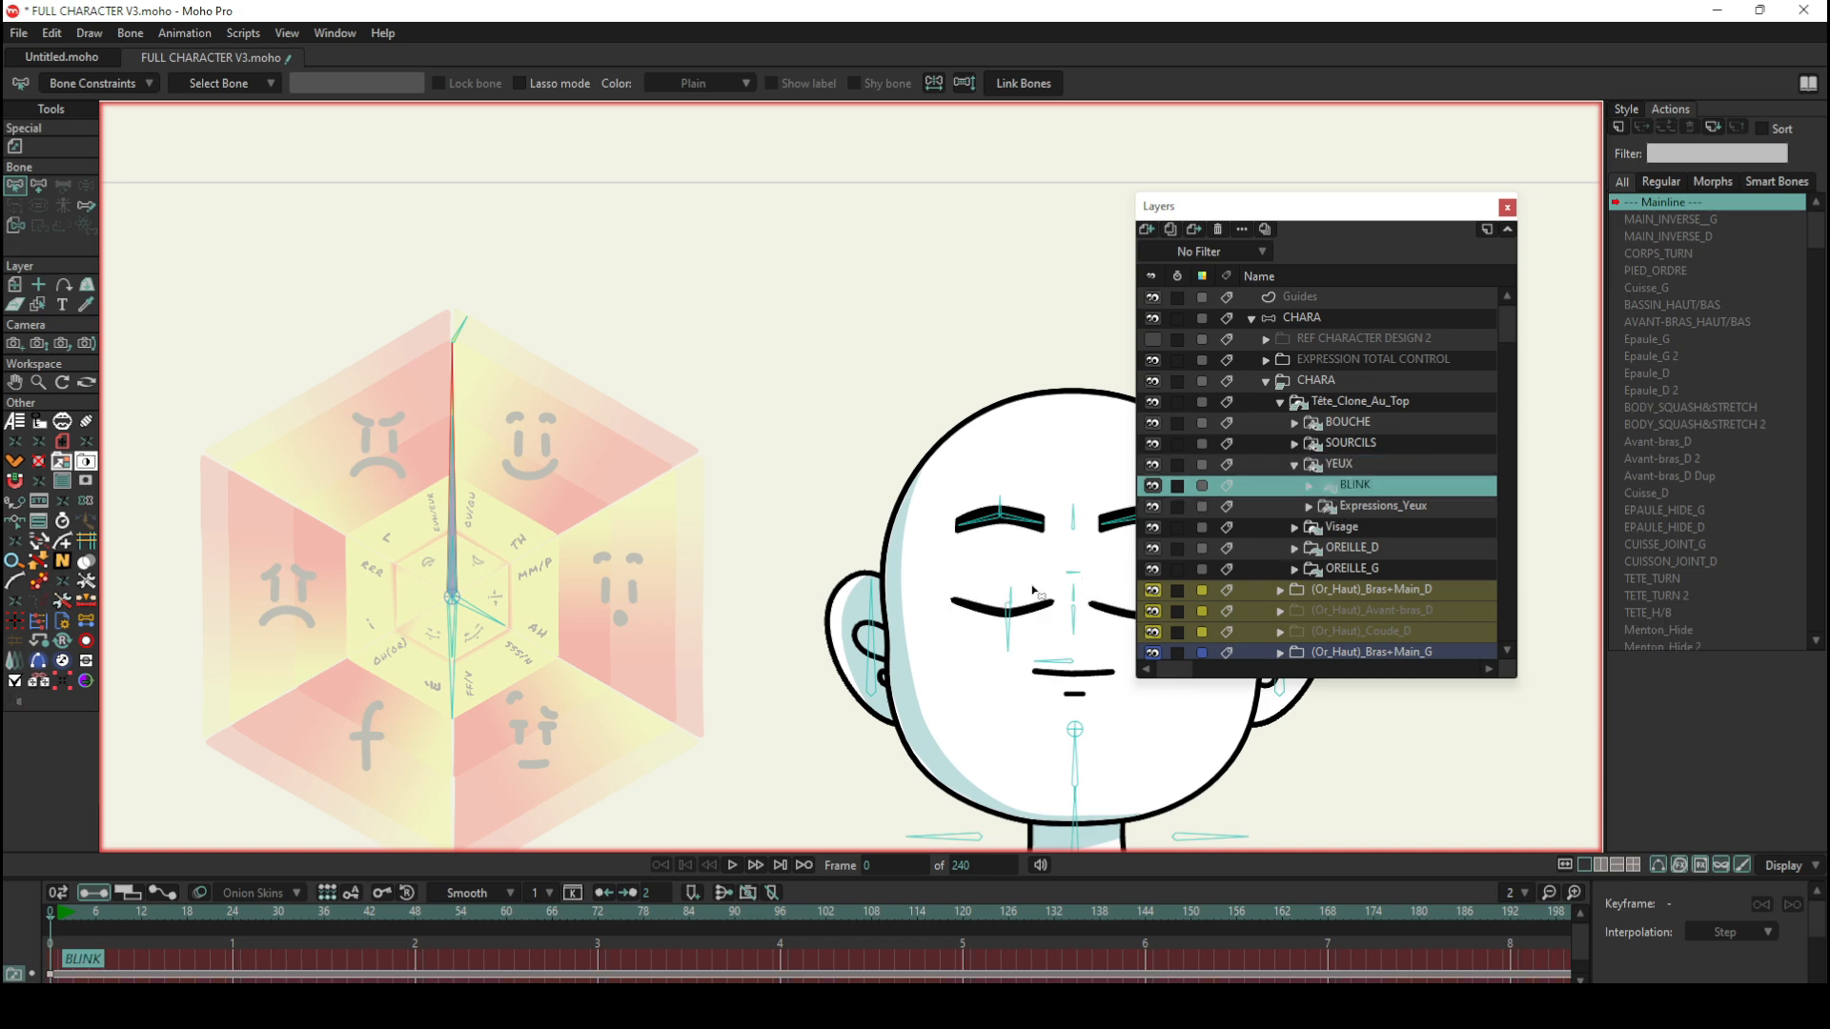
left_click(1350, 508)
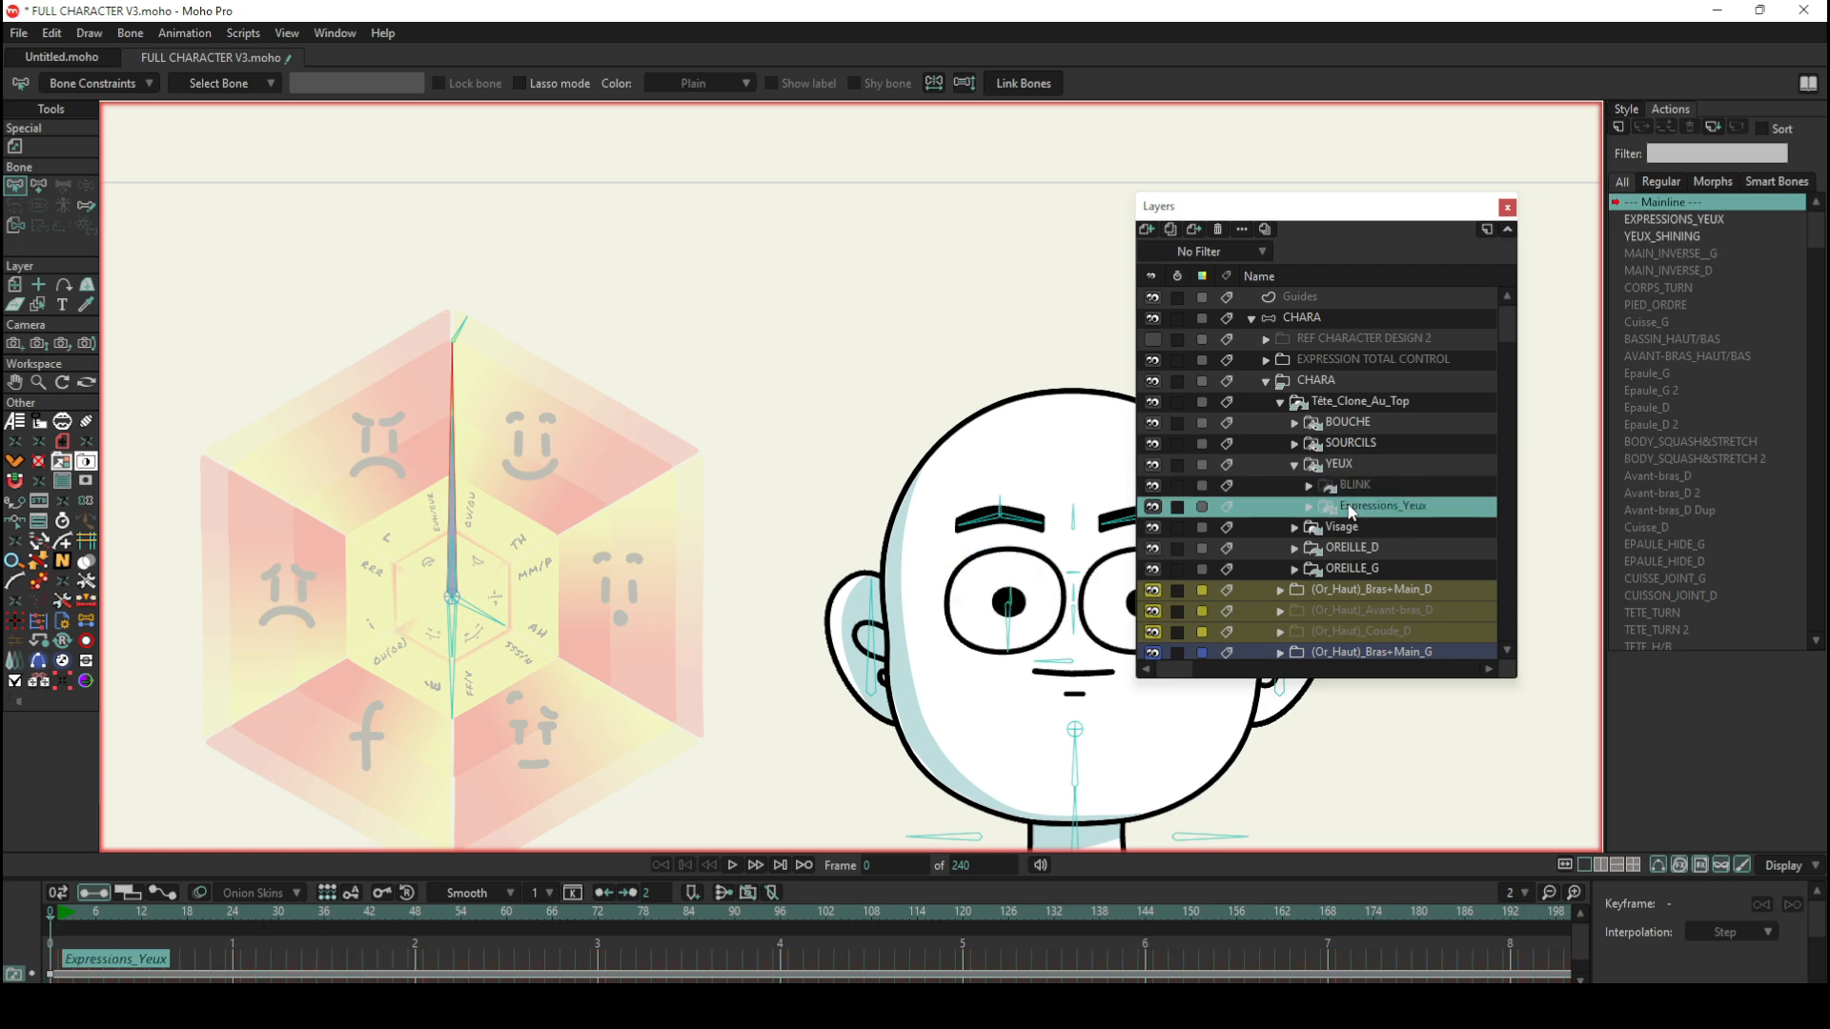
Step: Expand Expressions_Yeux and examine how its eye layers are organised by emotion, down to the NEUTRE group
left_click(1310, 507)
scroll(1363, 534, "down", 1)
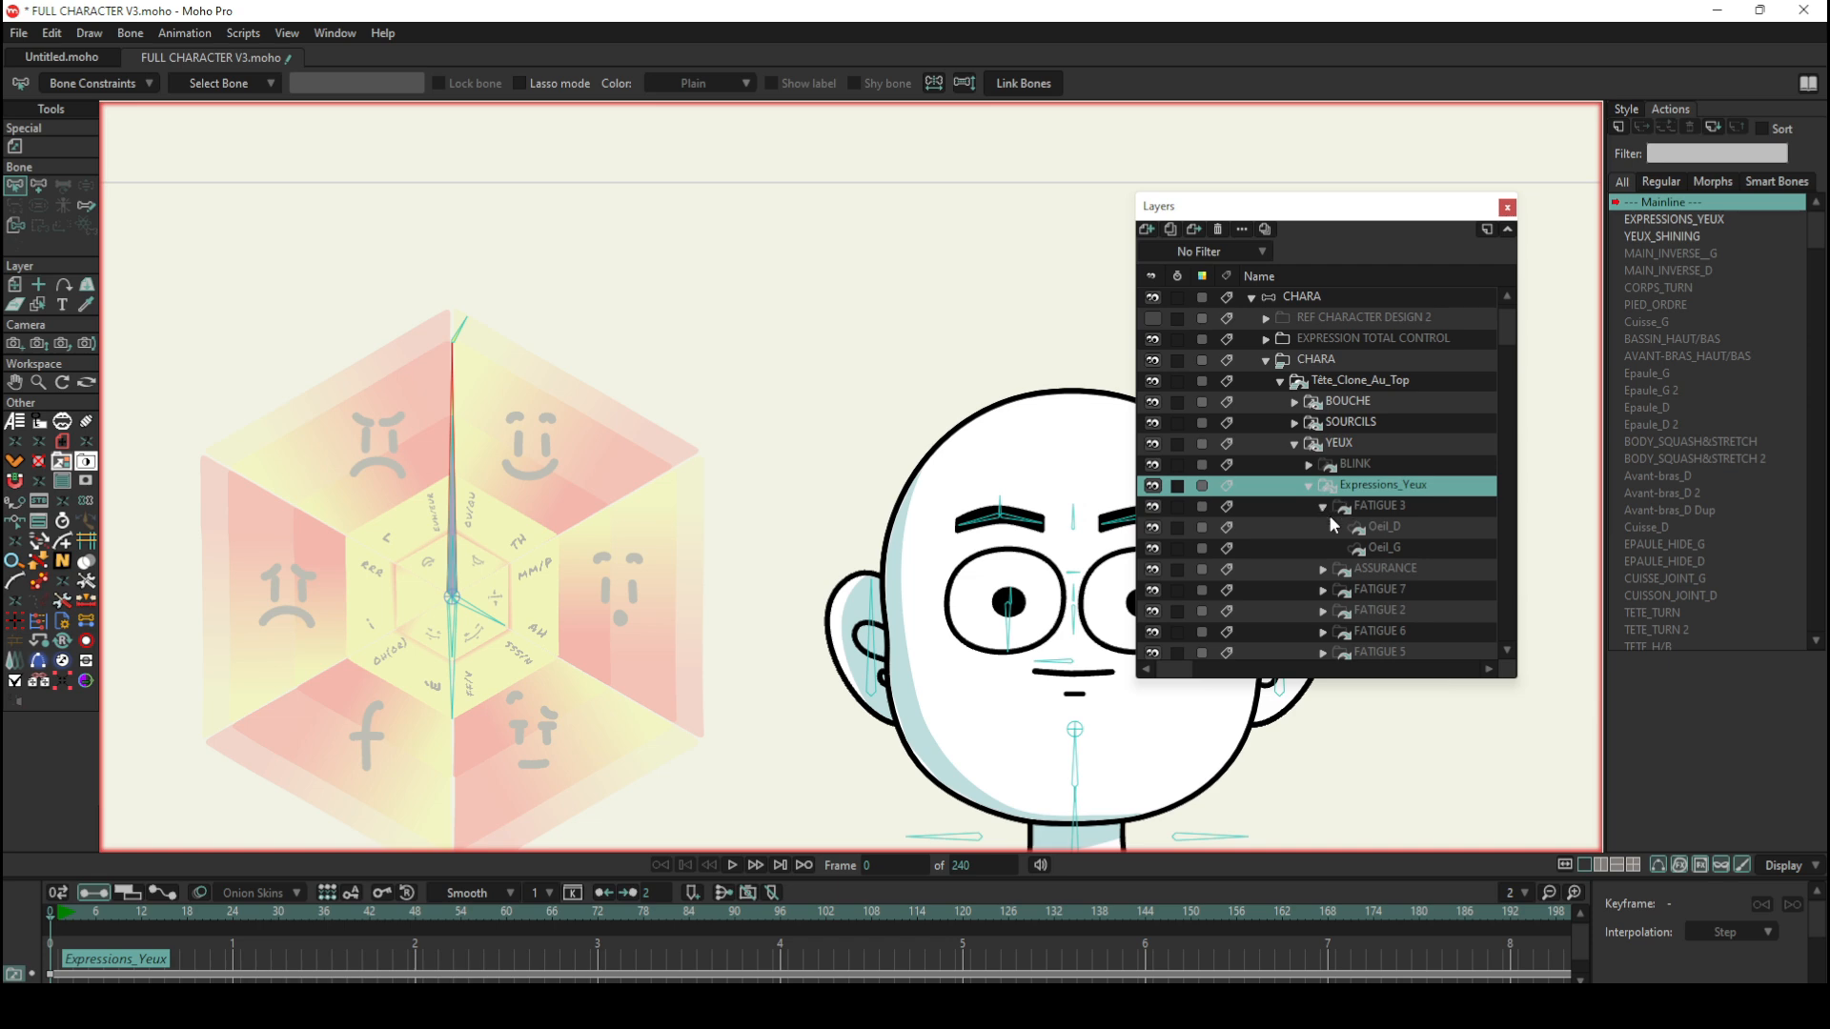
scroll(1404, 591, "down", 8)
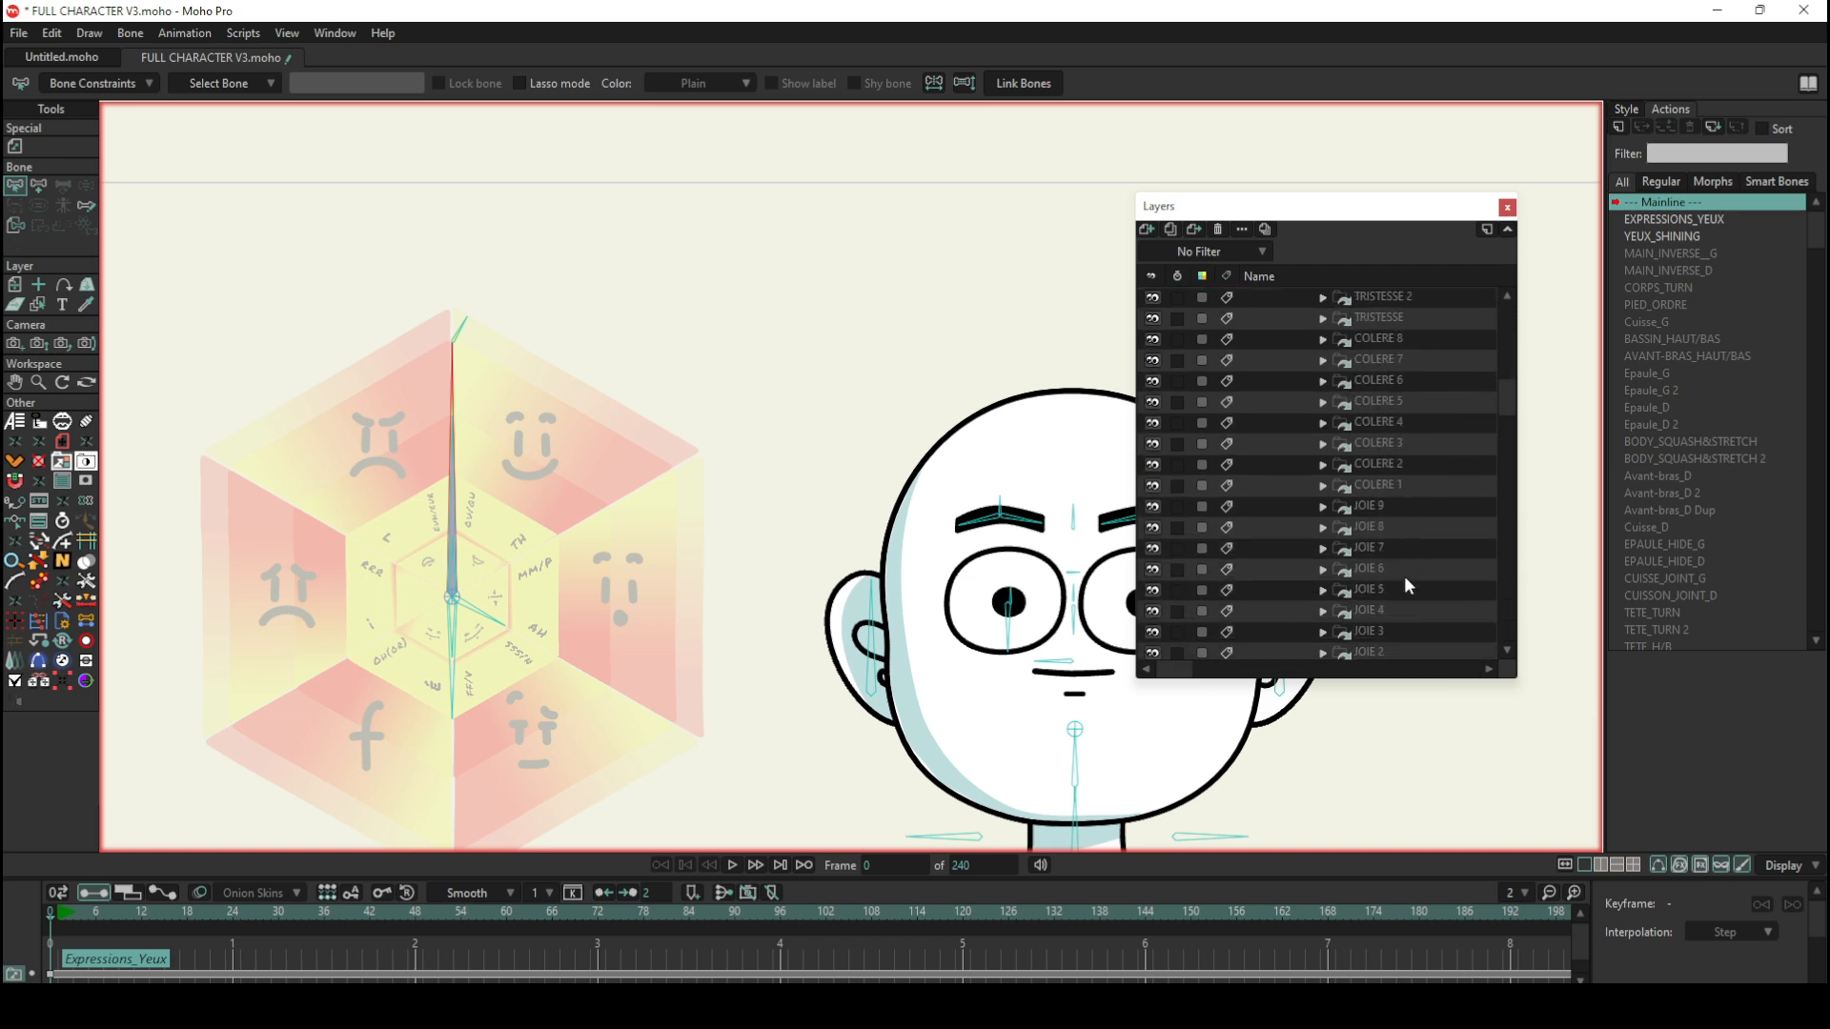
scroll(1402, 572, "down", 5)
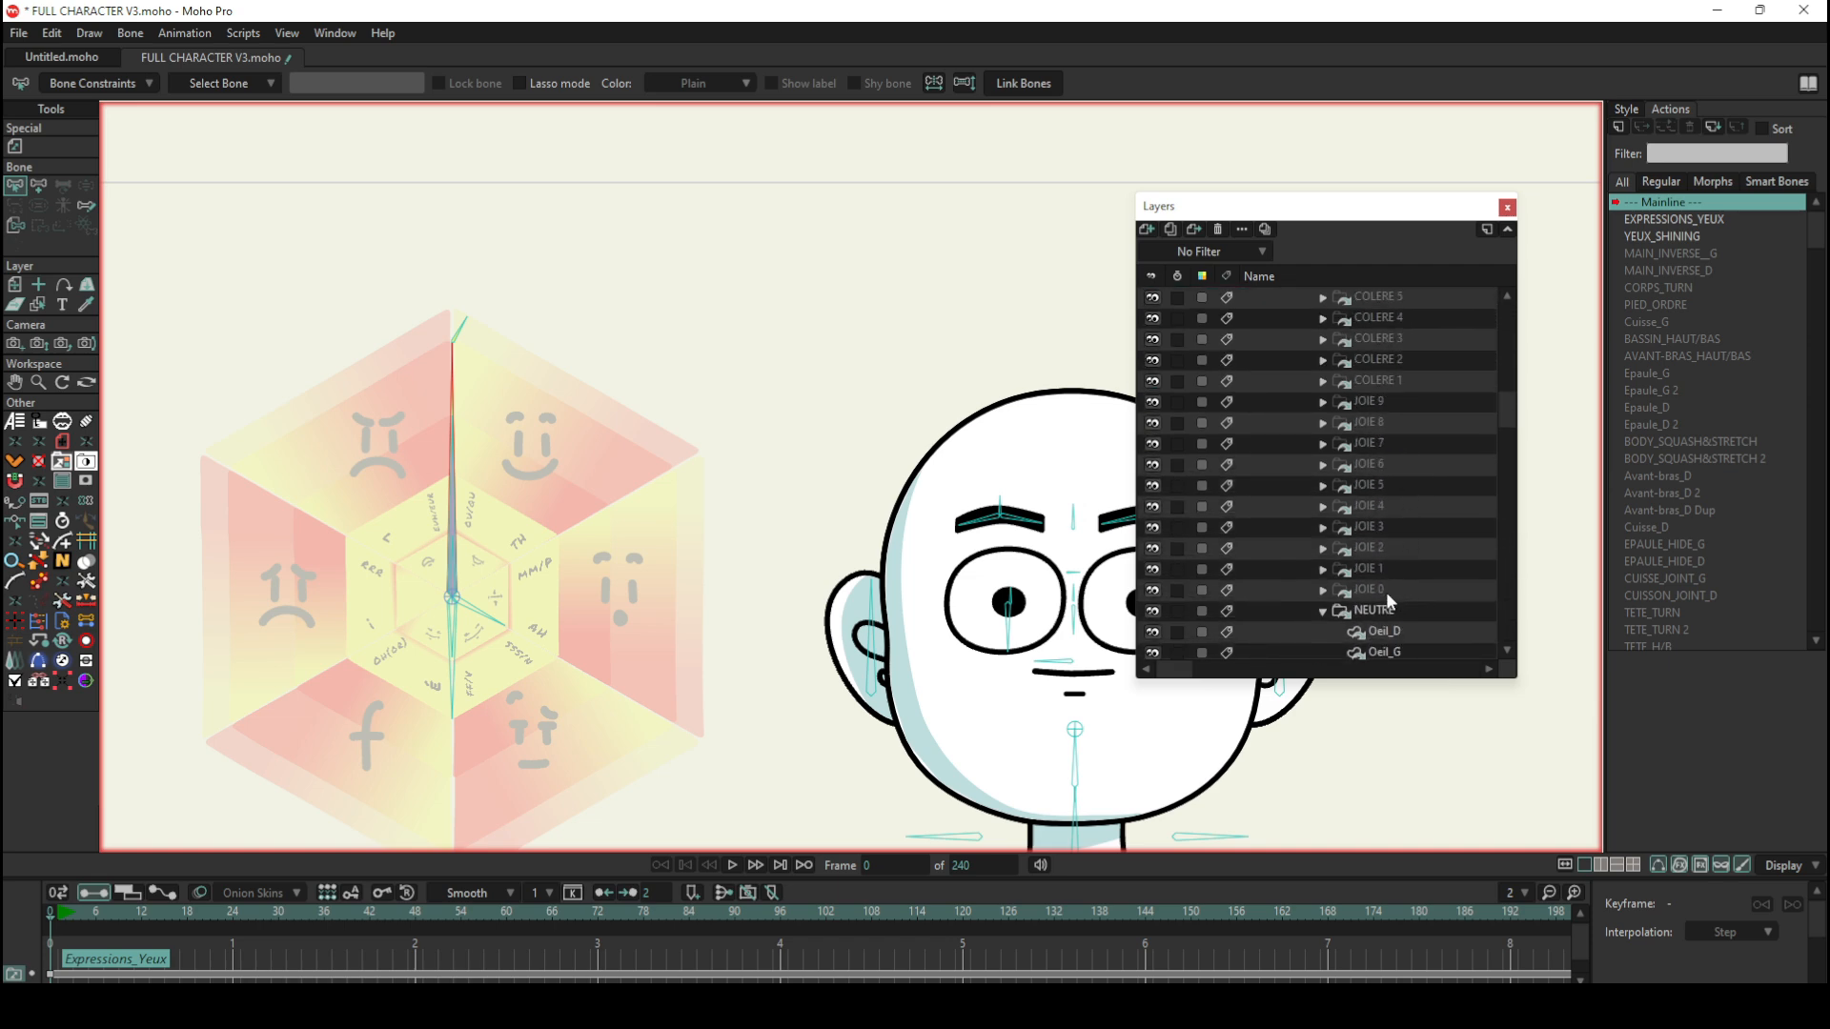
scroll(1386, 592, "down", 2)
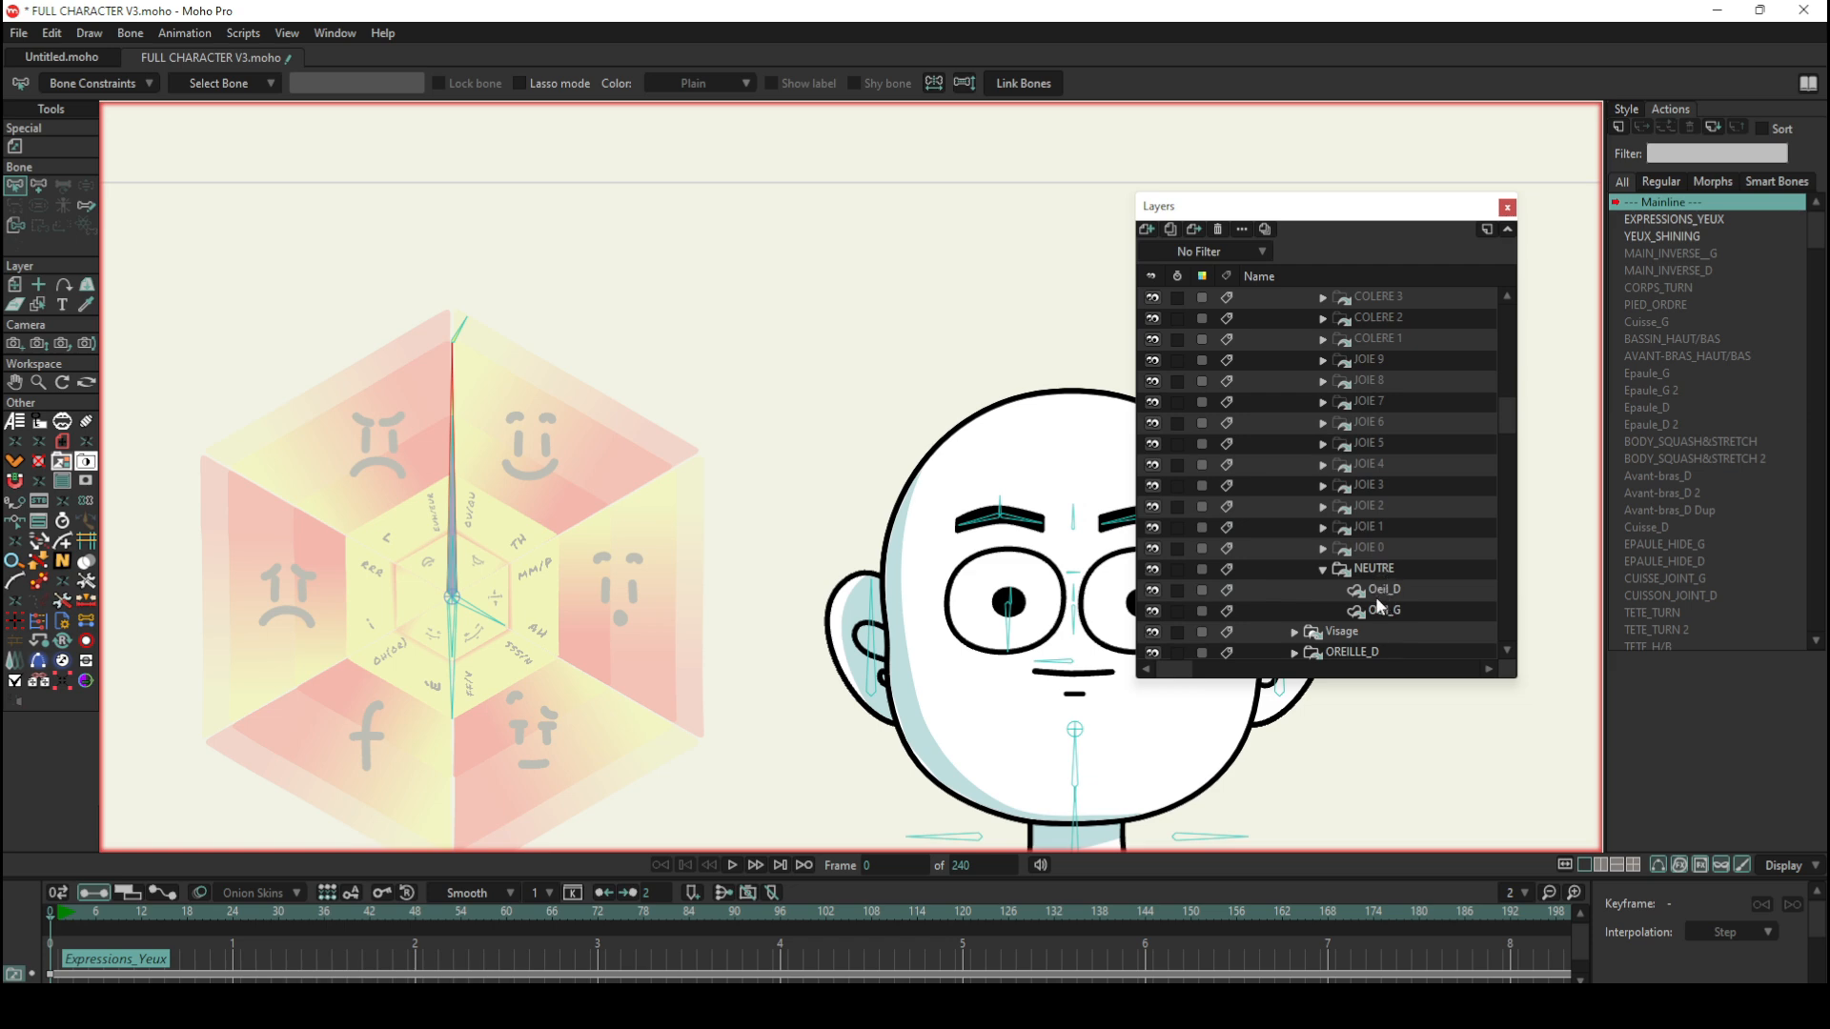
scroll(1420, 498, "up", 7)
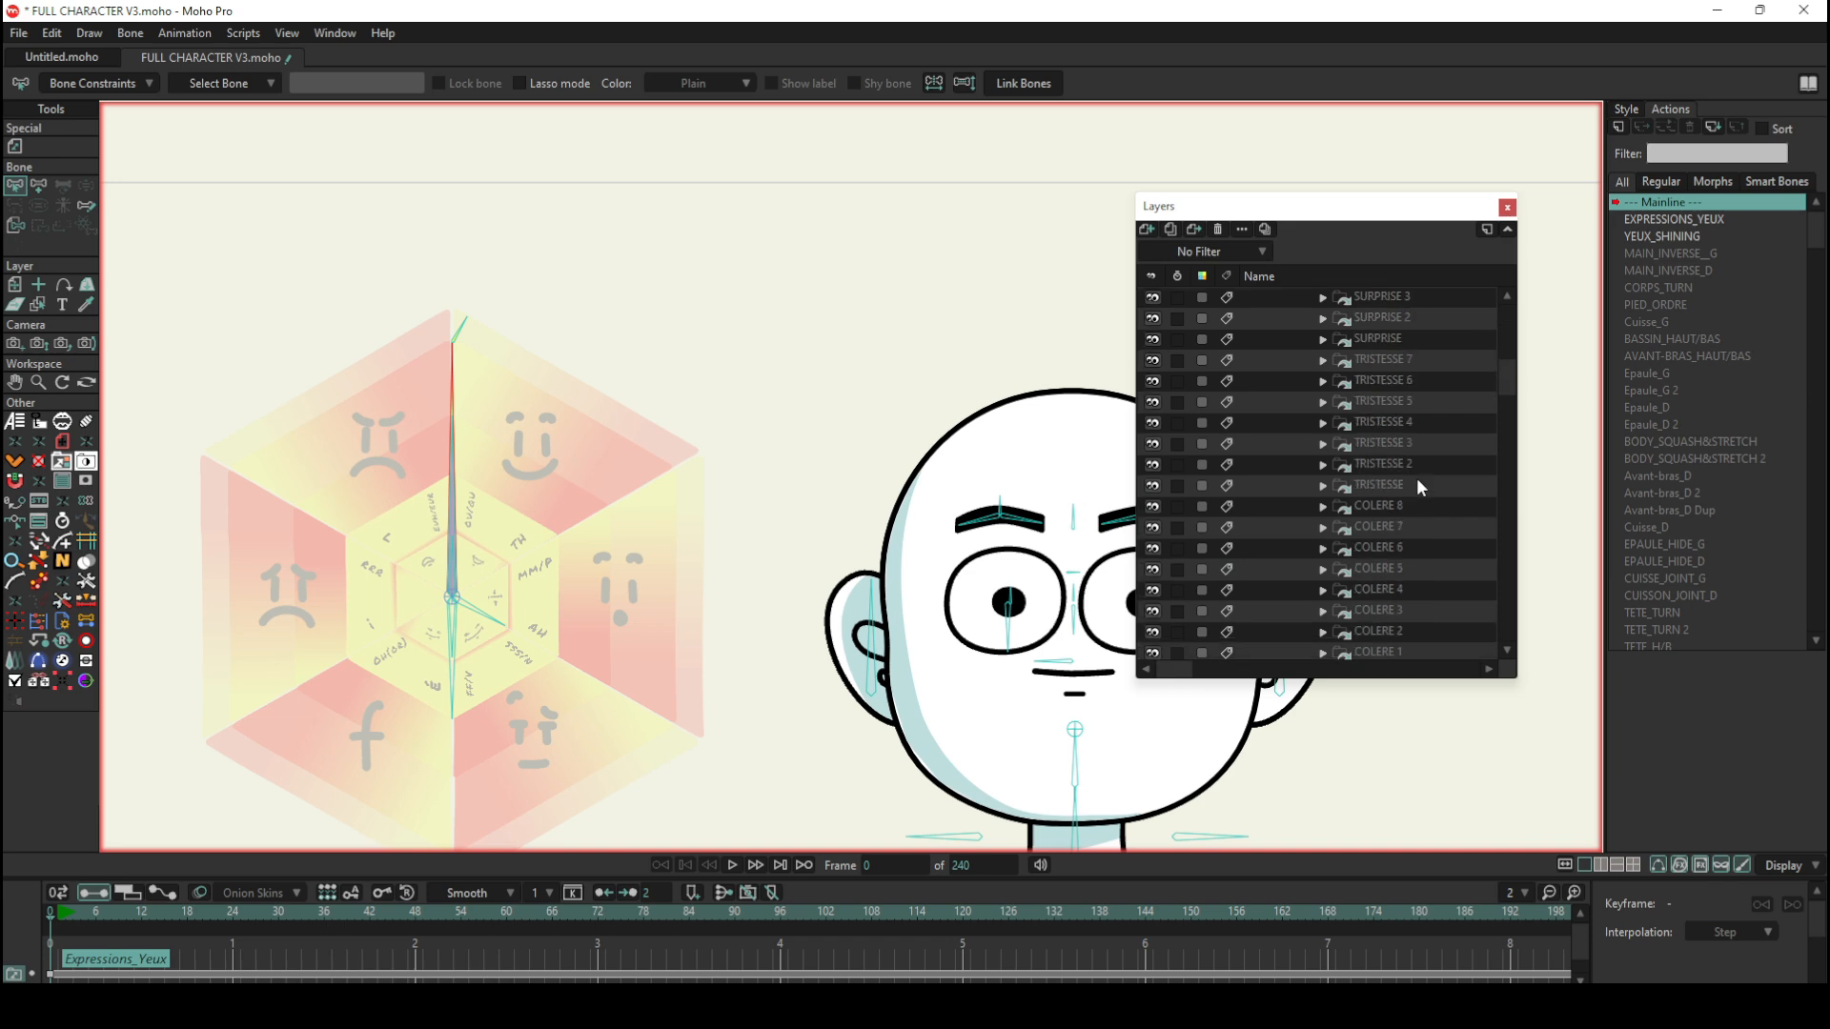
scroll(1414, 482, "down", 8)
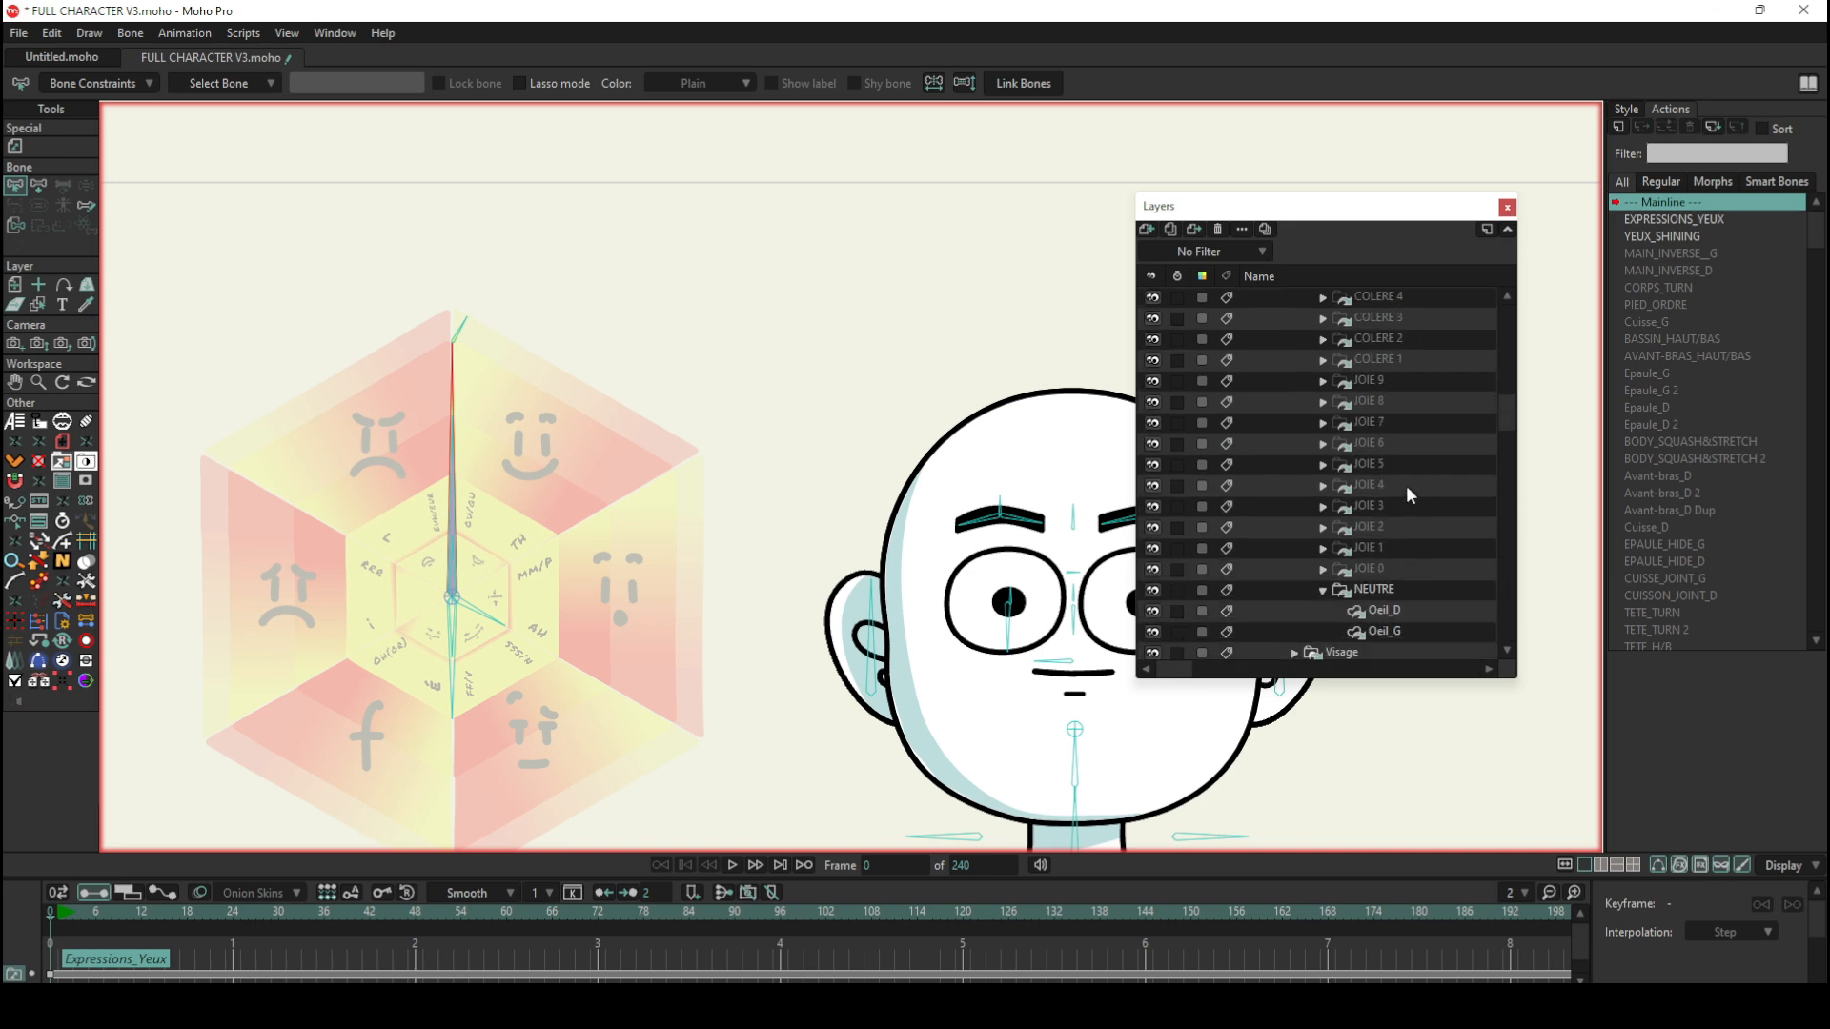
Step: Select the Oeil_D layer in the NEUTRE group and move the Layers window clear of the face to inspect the eye's points
left_click(1387, 528)
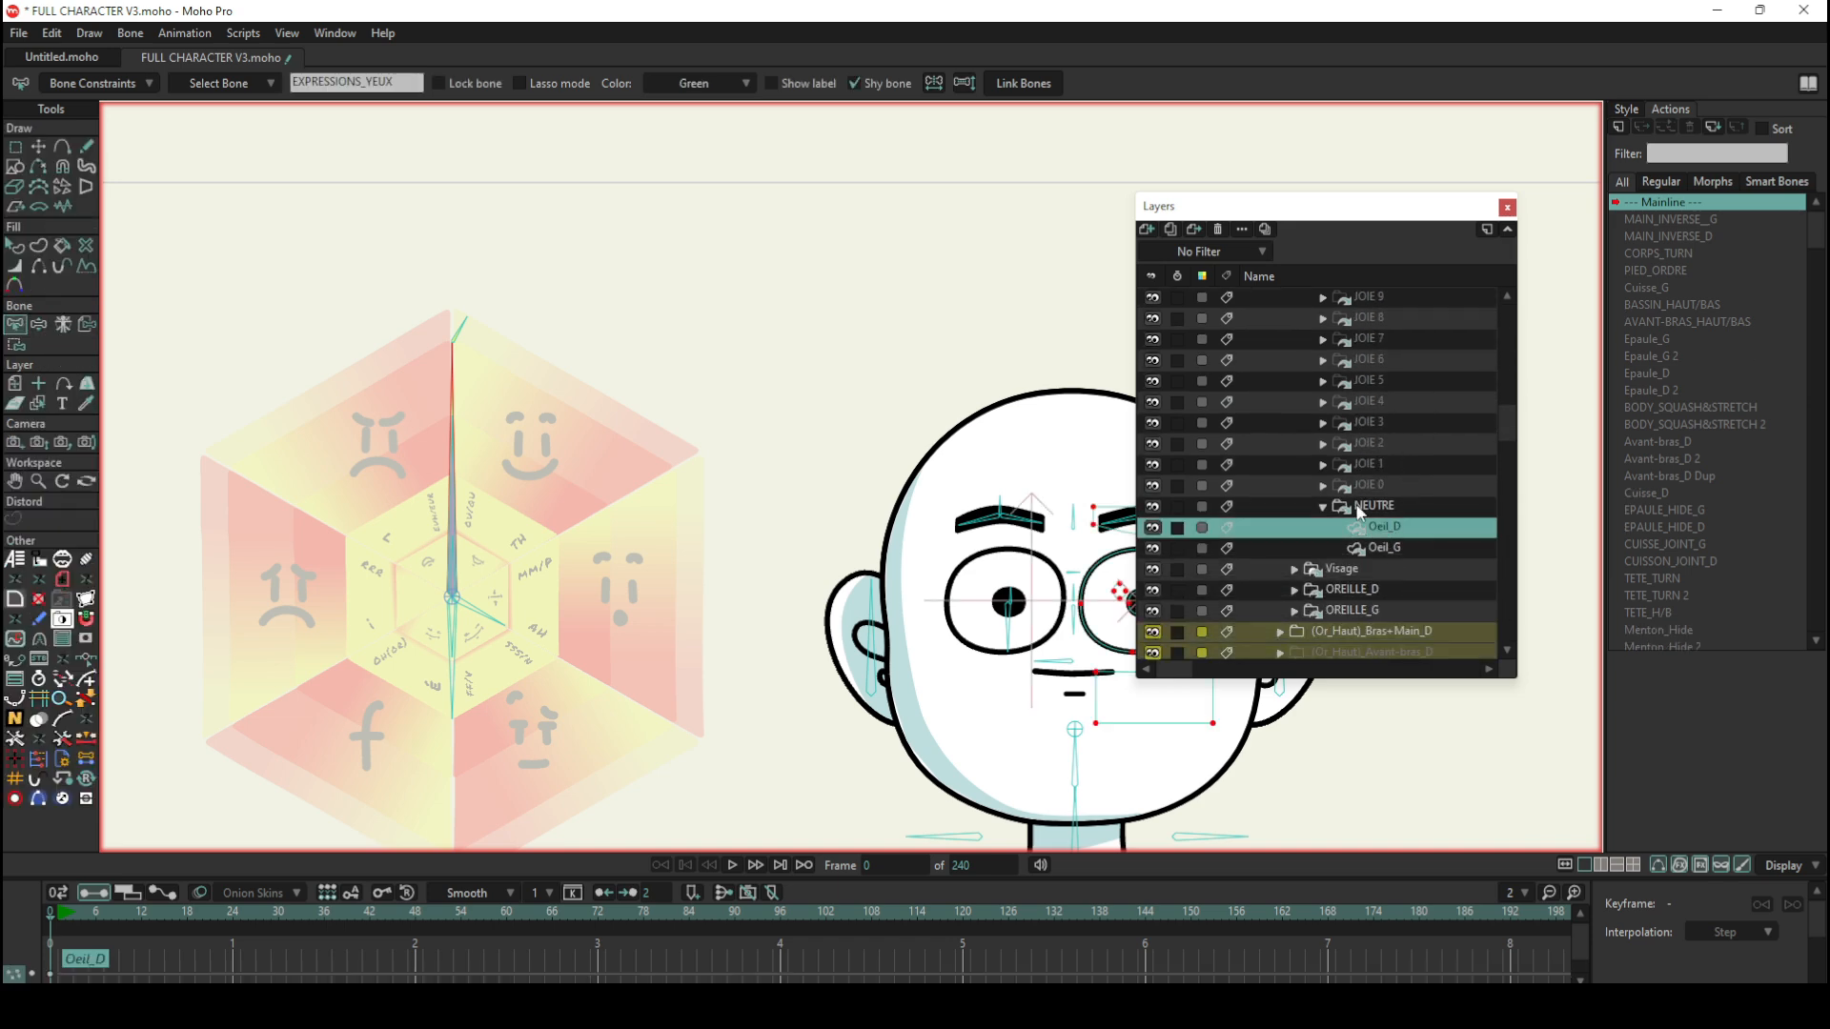
left_click_drag(1230, 208, 1425, 202)
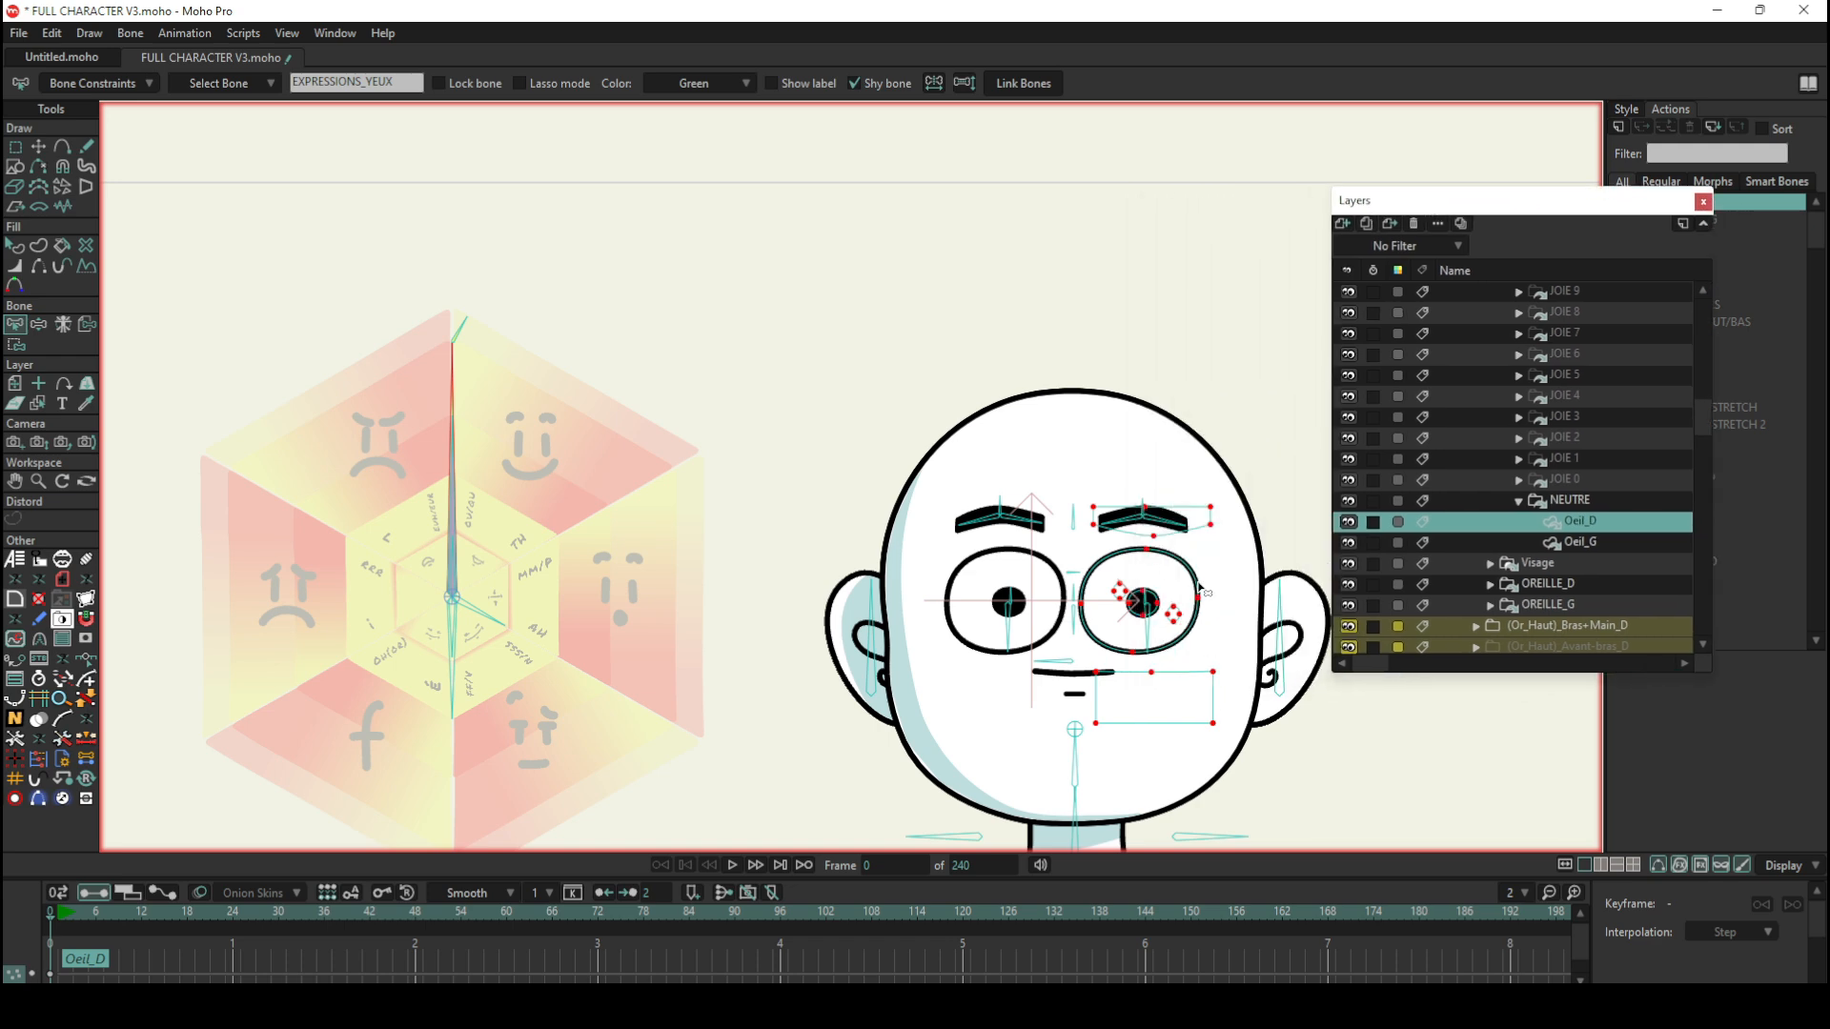
scroll(1201, 589, "up", 3)
Step: Expand the SOURCILS group and preview its COLERE 2 eyebrows, then reselect SOURCILS
scroll(1588, 442, "up", 10)
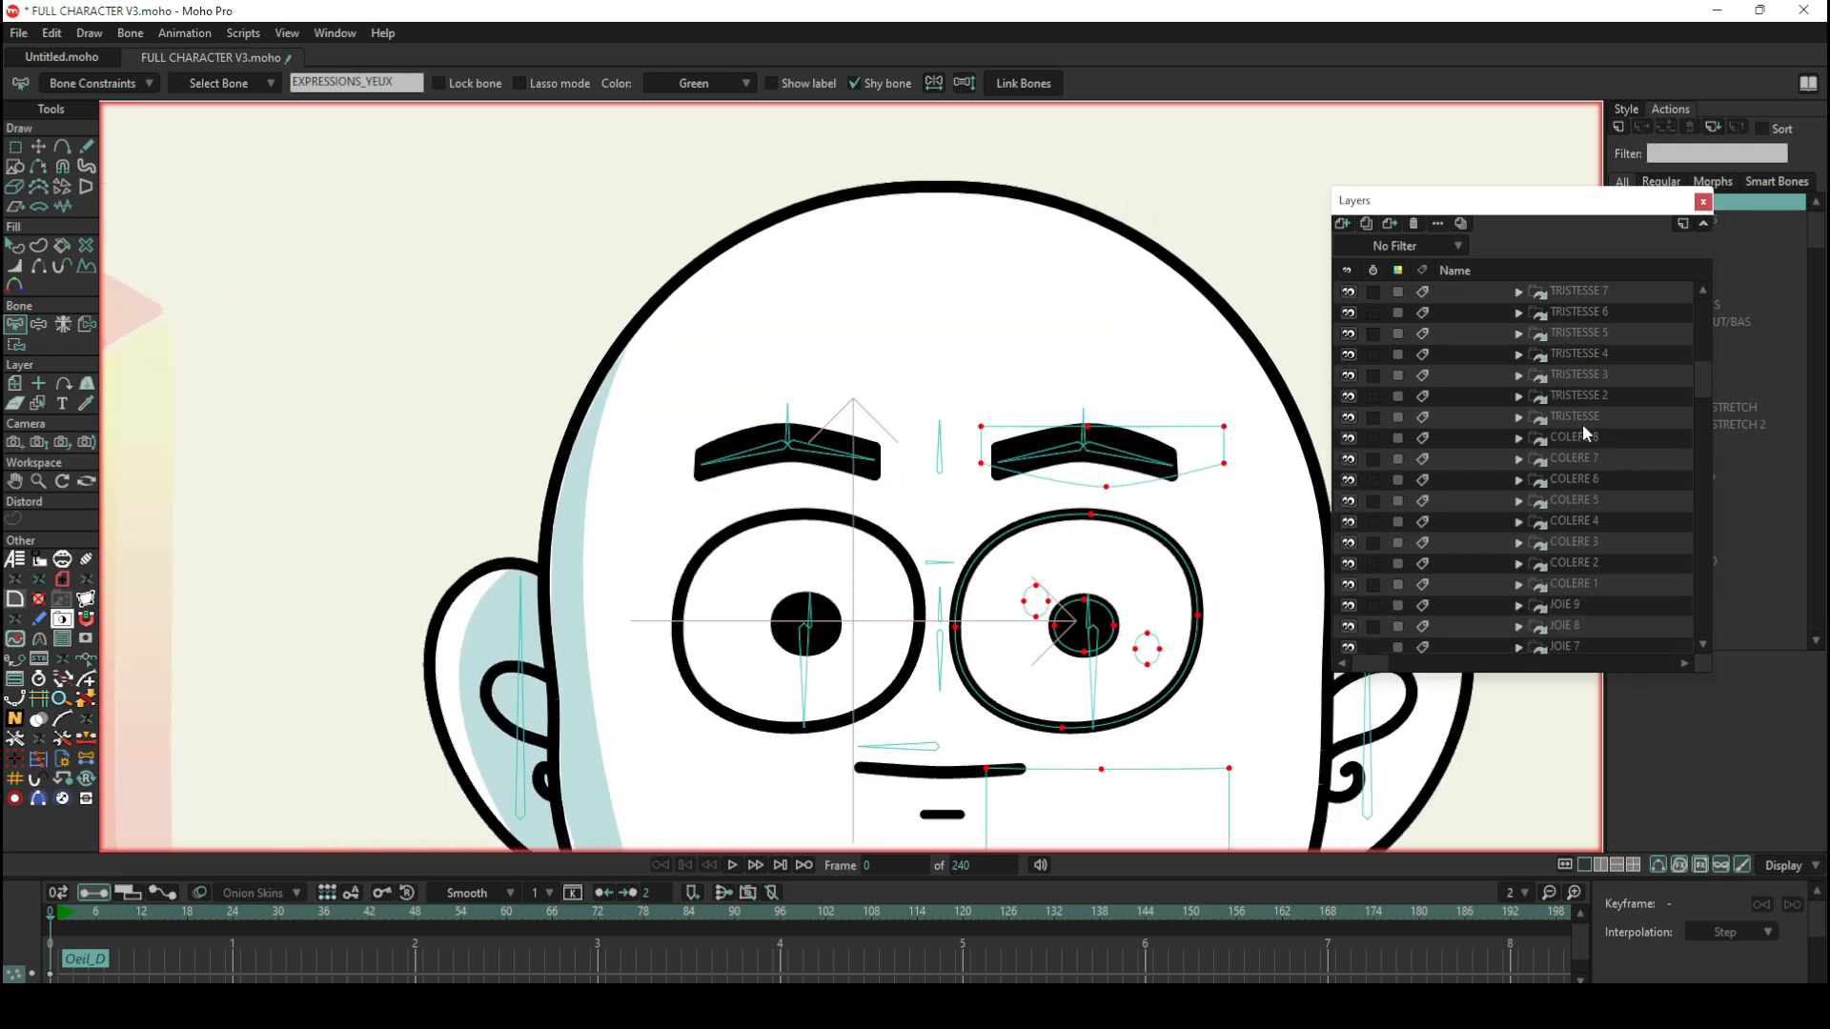
scroll(1582, 421, "up", 5)
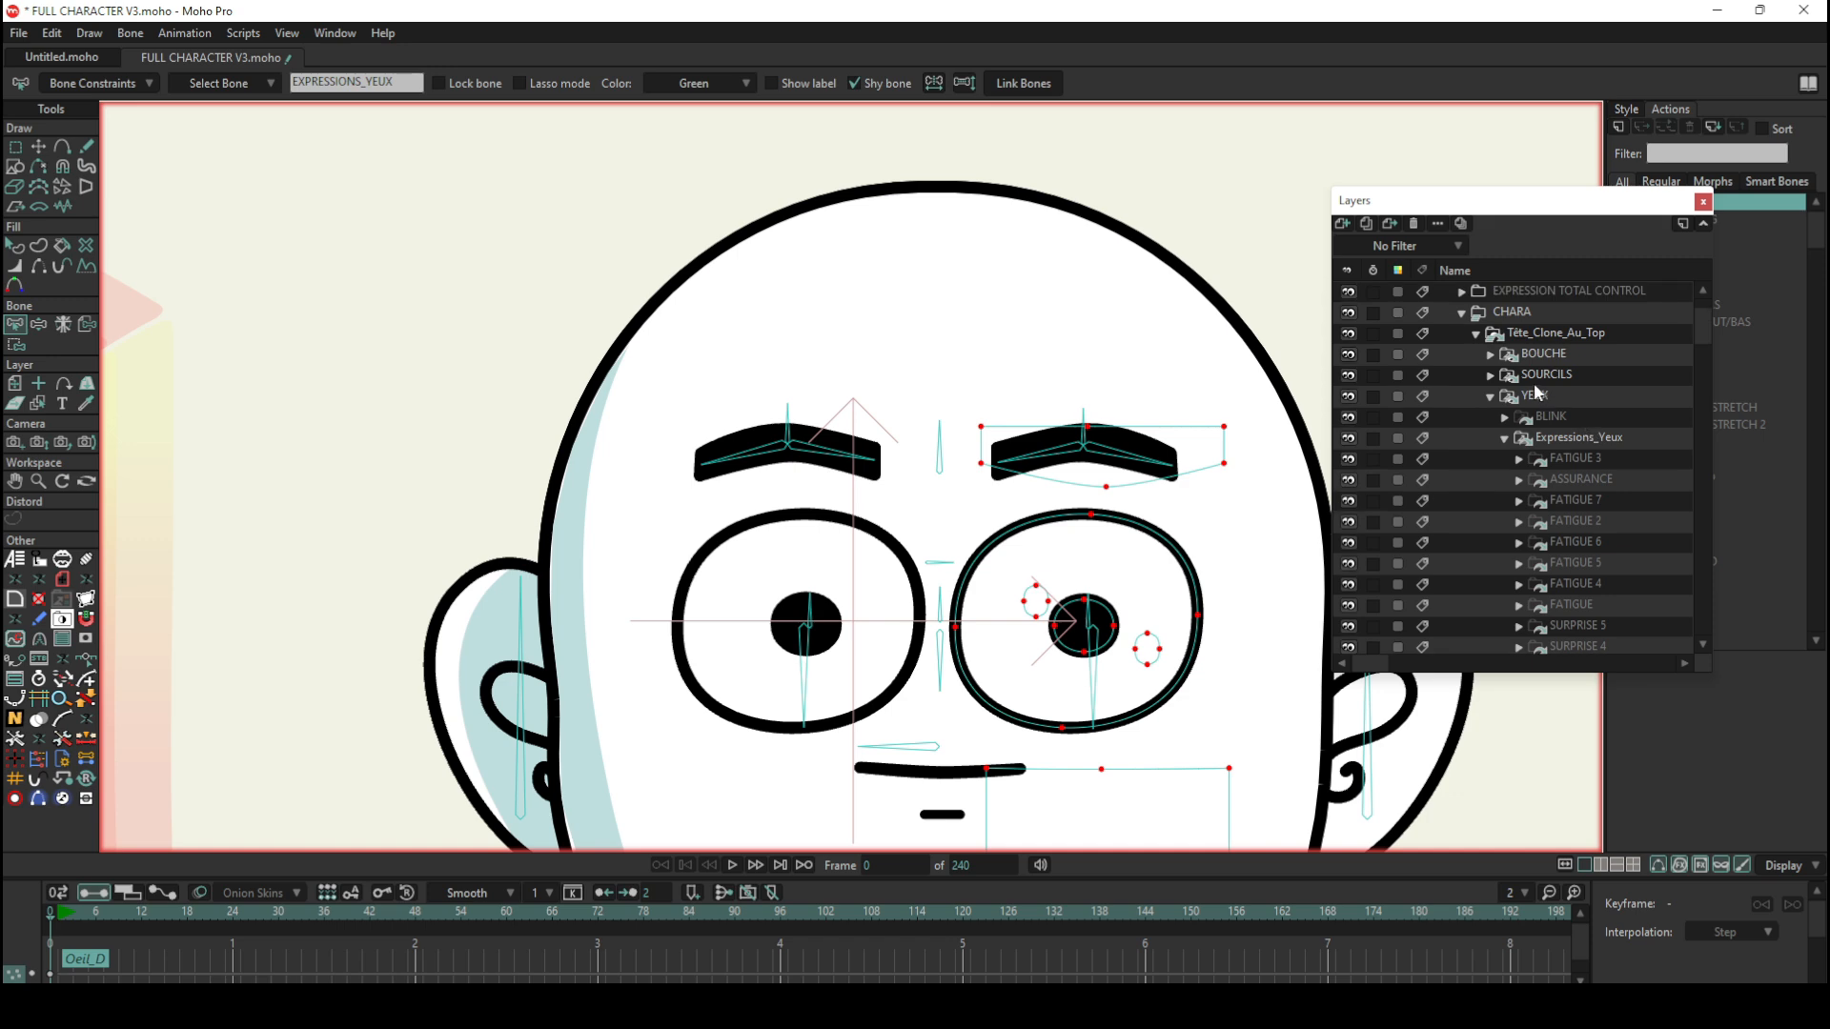
left_click(1492, 375)
left_click(1529, 519)
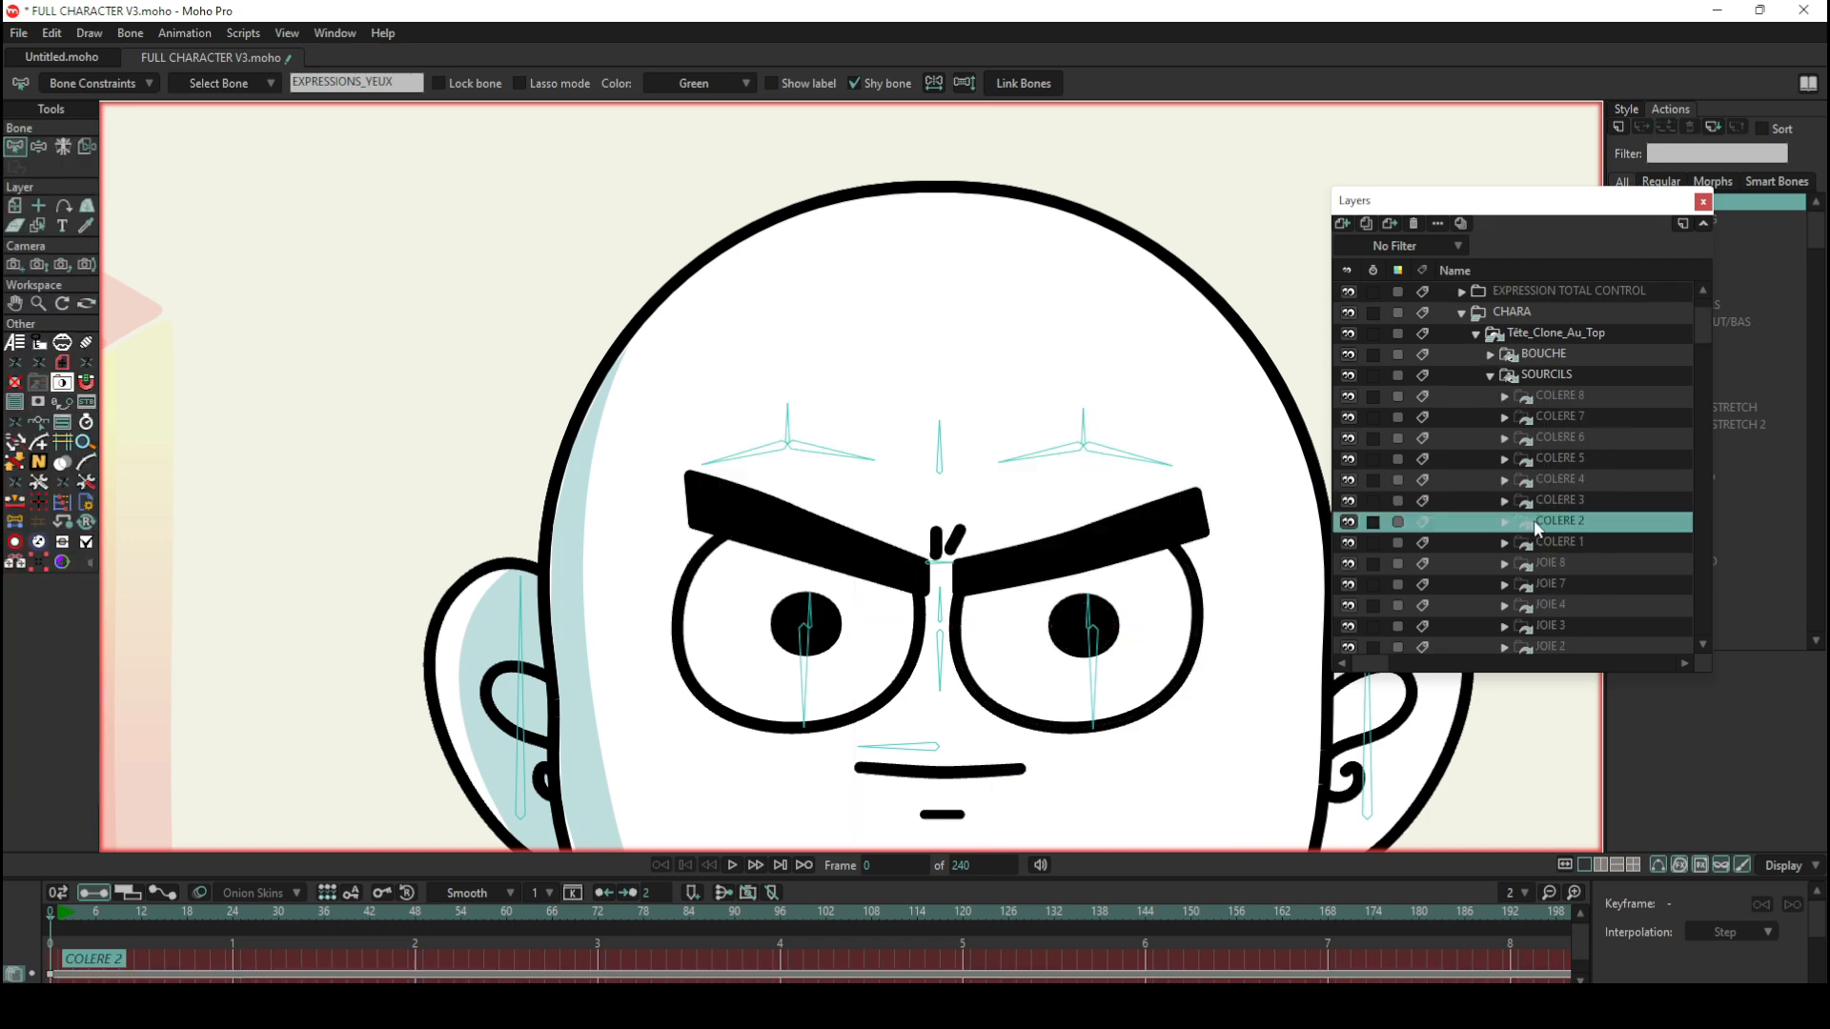
left_click(1561, 374)
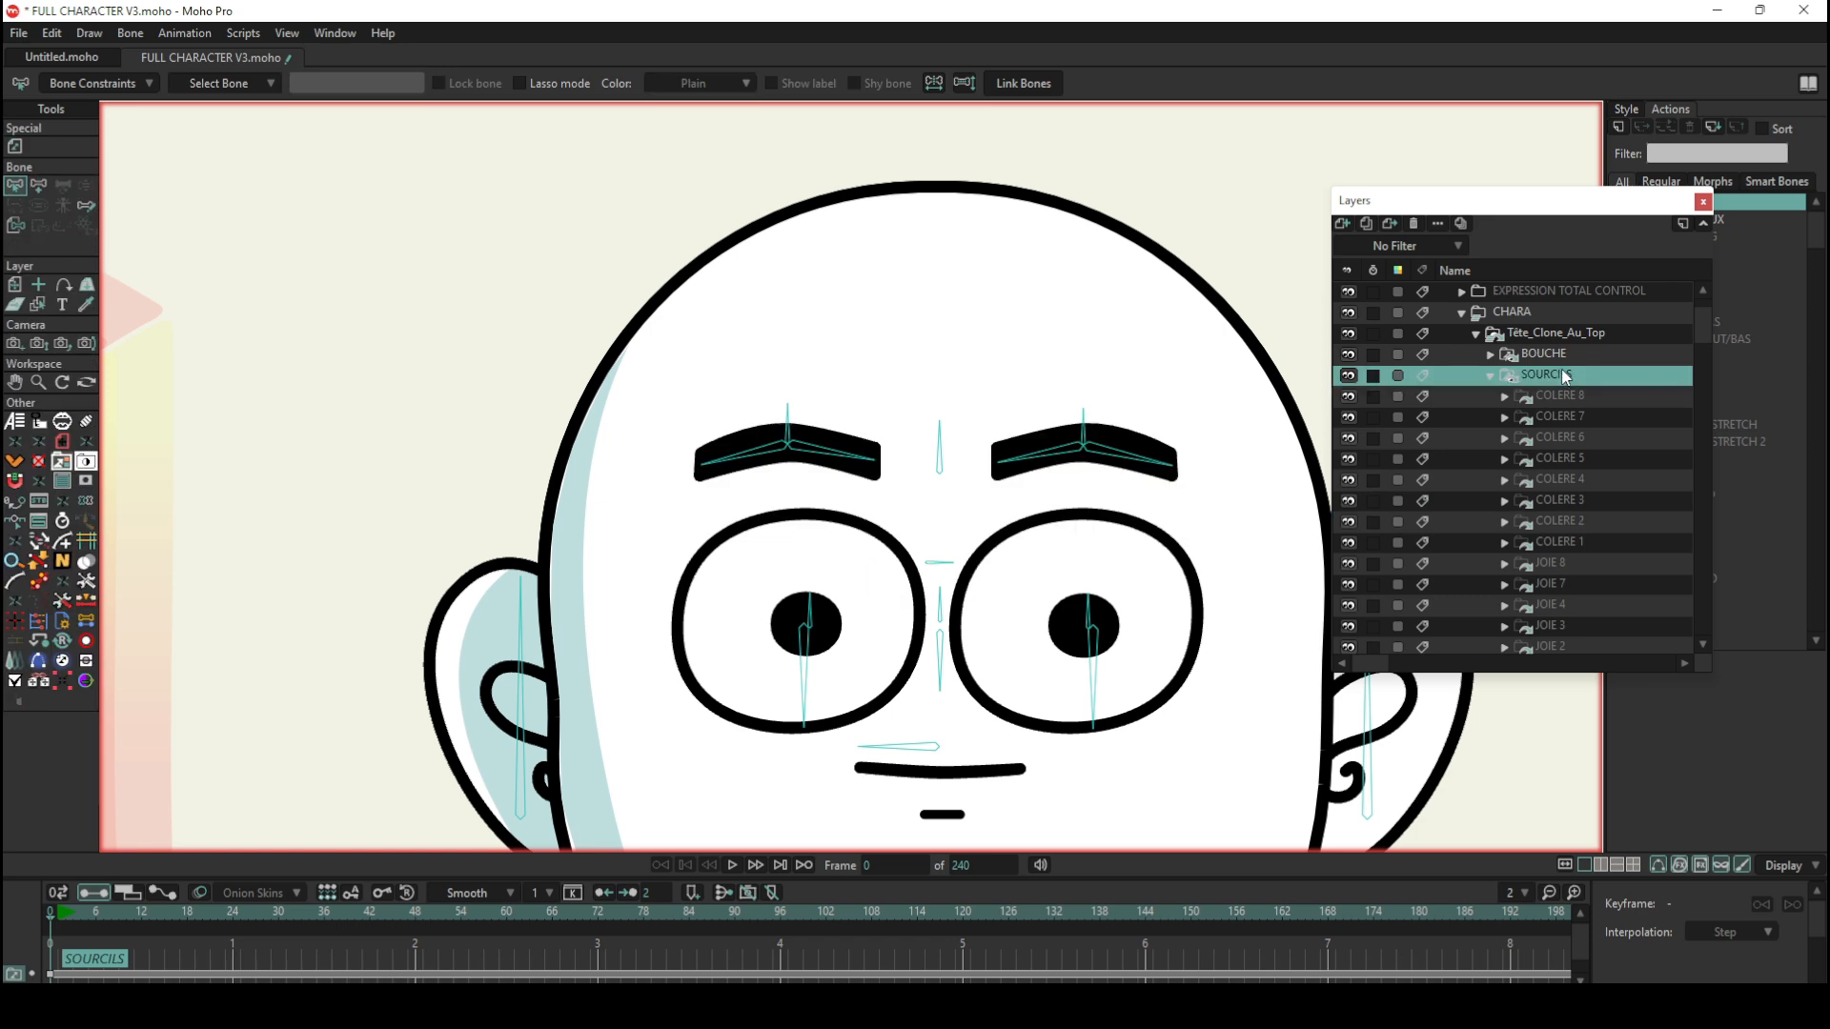
Step: Preview the NEUTRE and TRISTESSE eyebrow layers in the SOURCILS group
scroll(1563, 375, "down", 5)
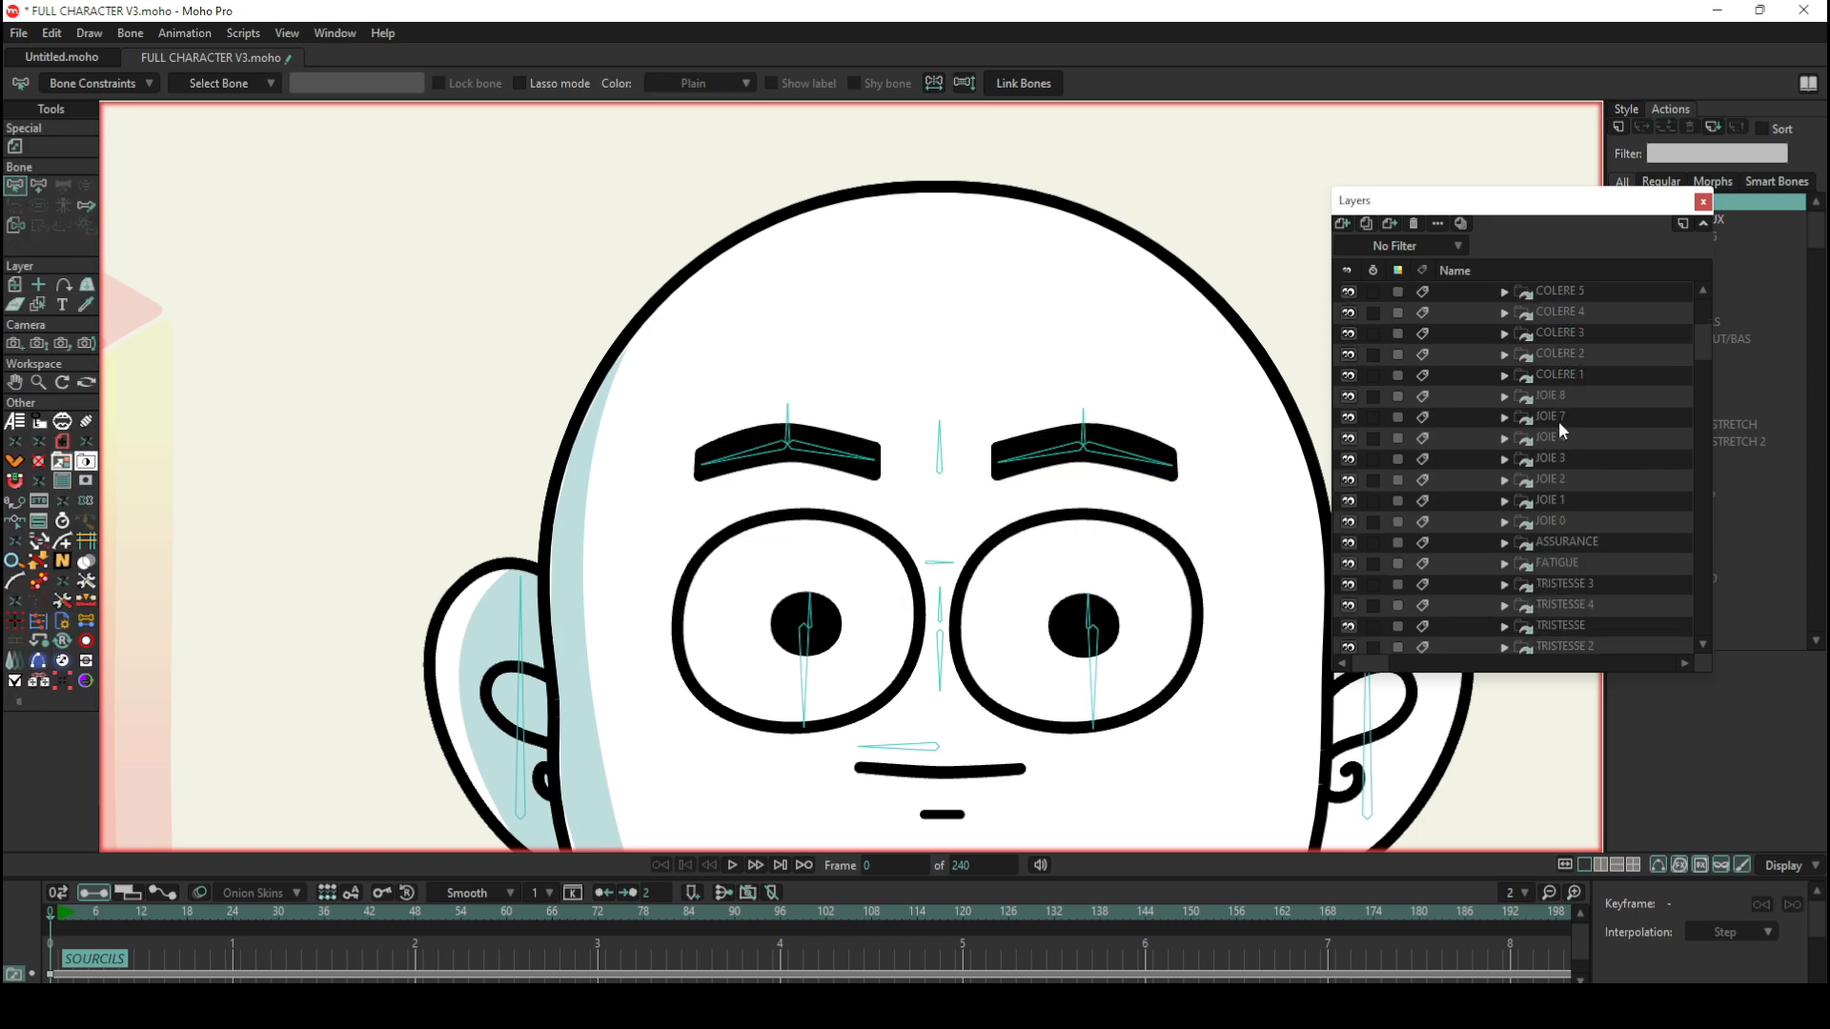
left_click(1553, 542)
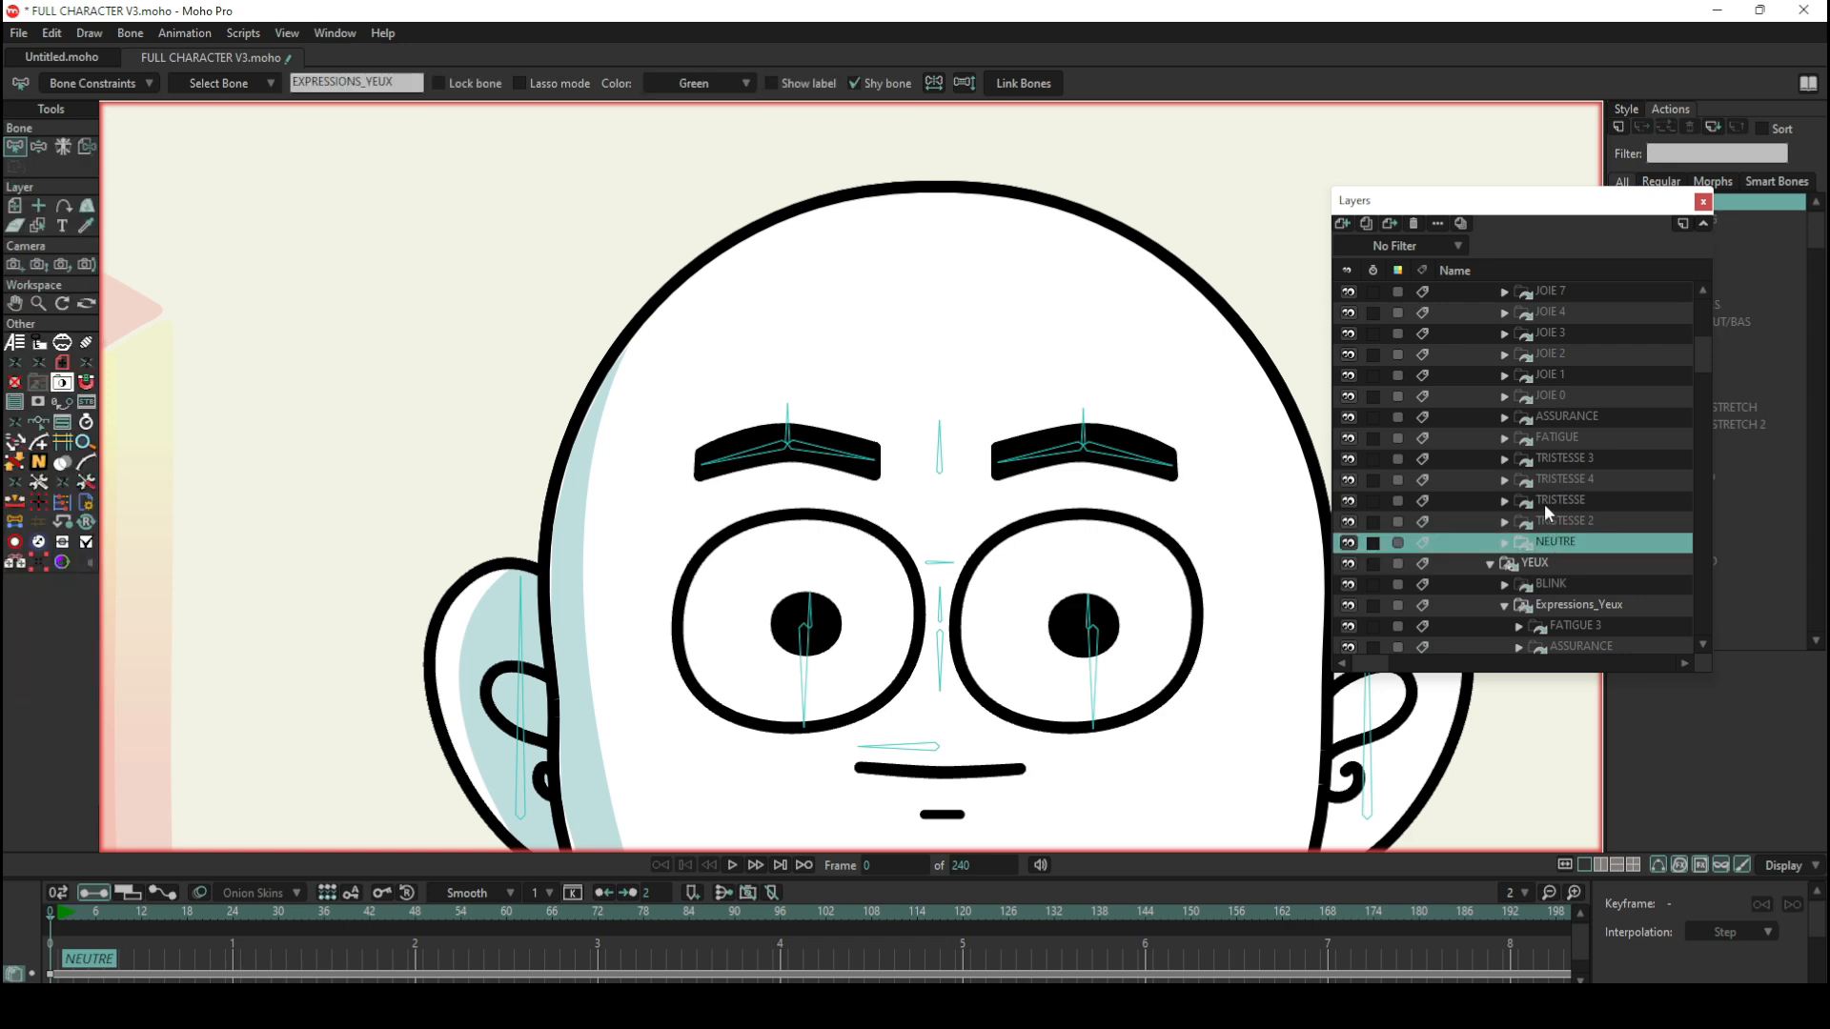
left_click(1545, 502)
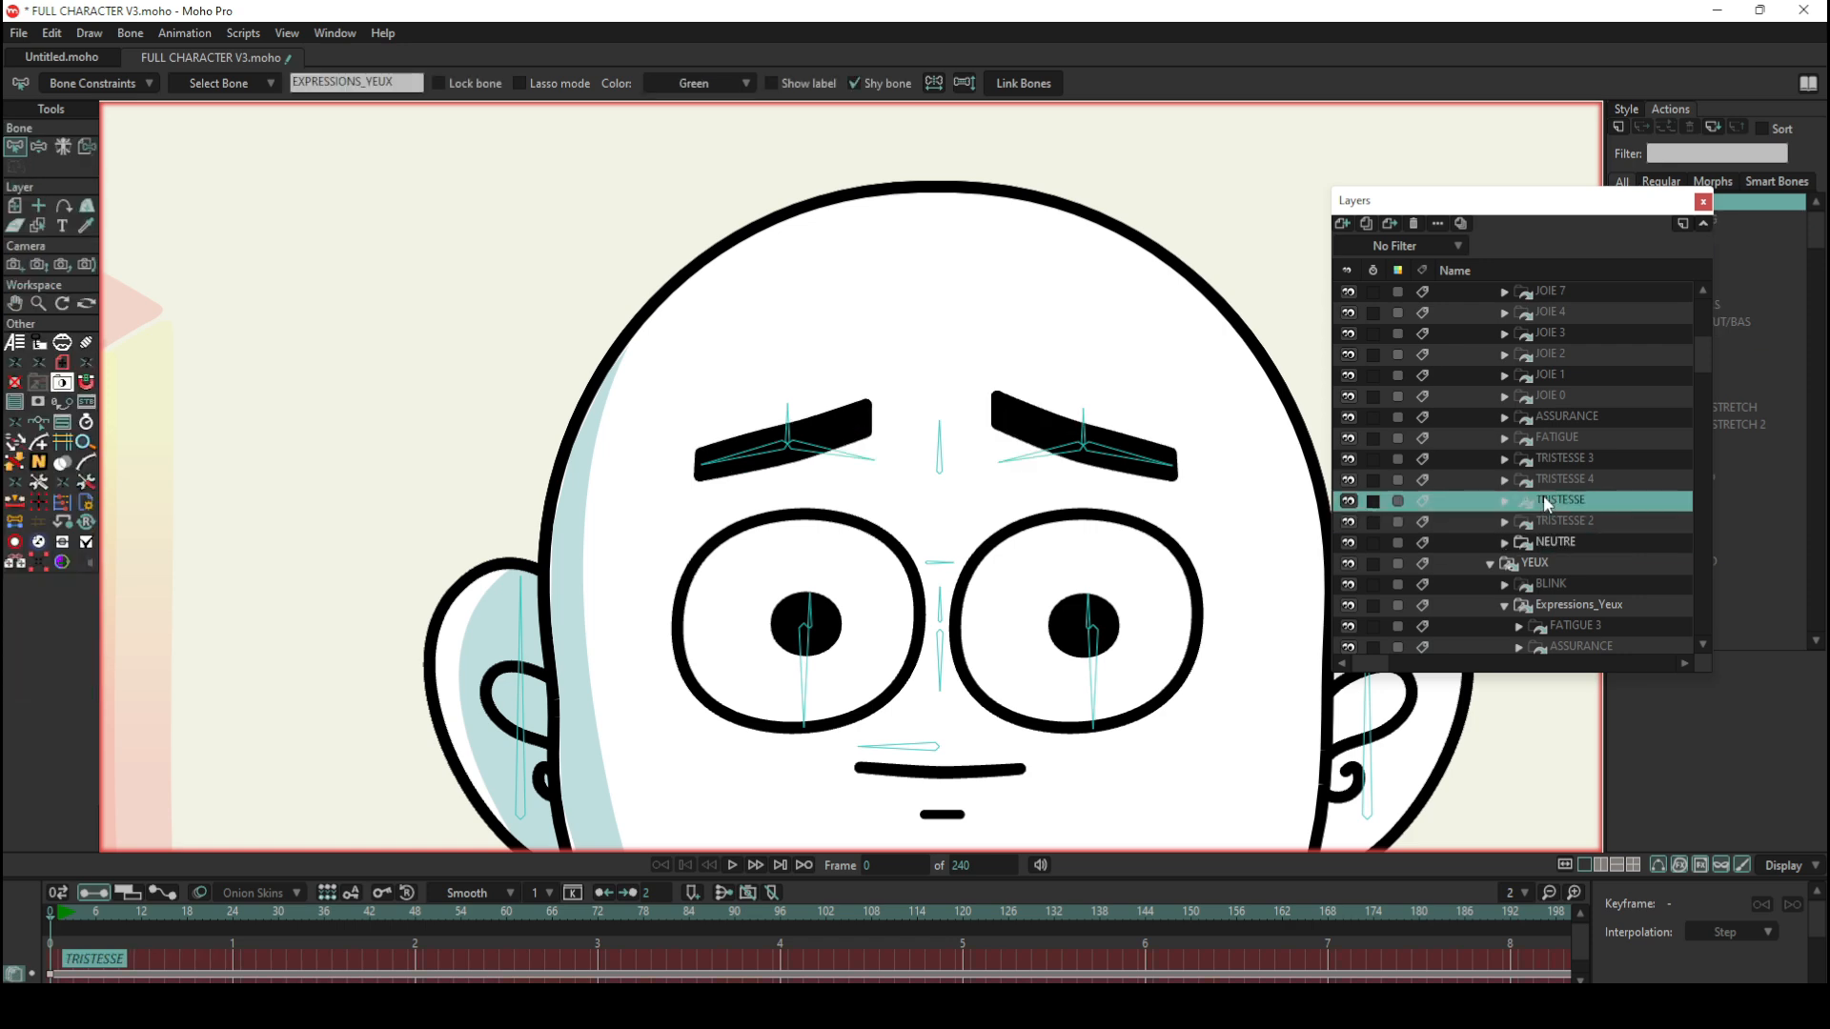
Step: Preview the TRISTESSE 2 and COLERE 6 eyebrow layers in the SOURCILS group
left_click(1557, 519)
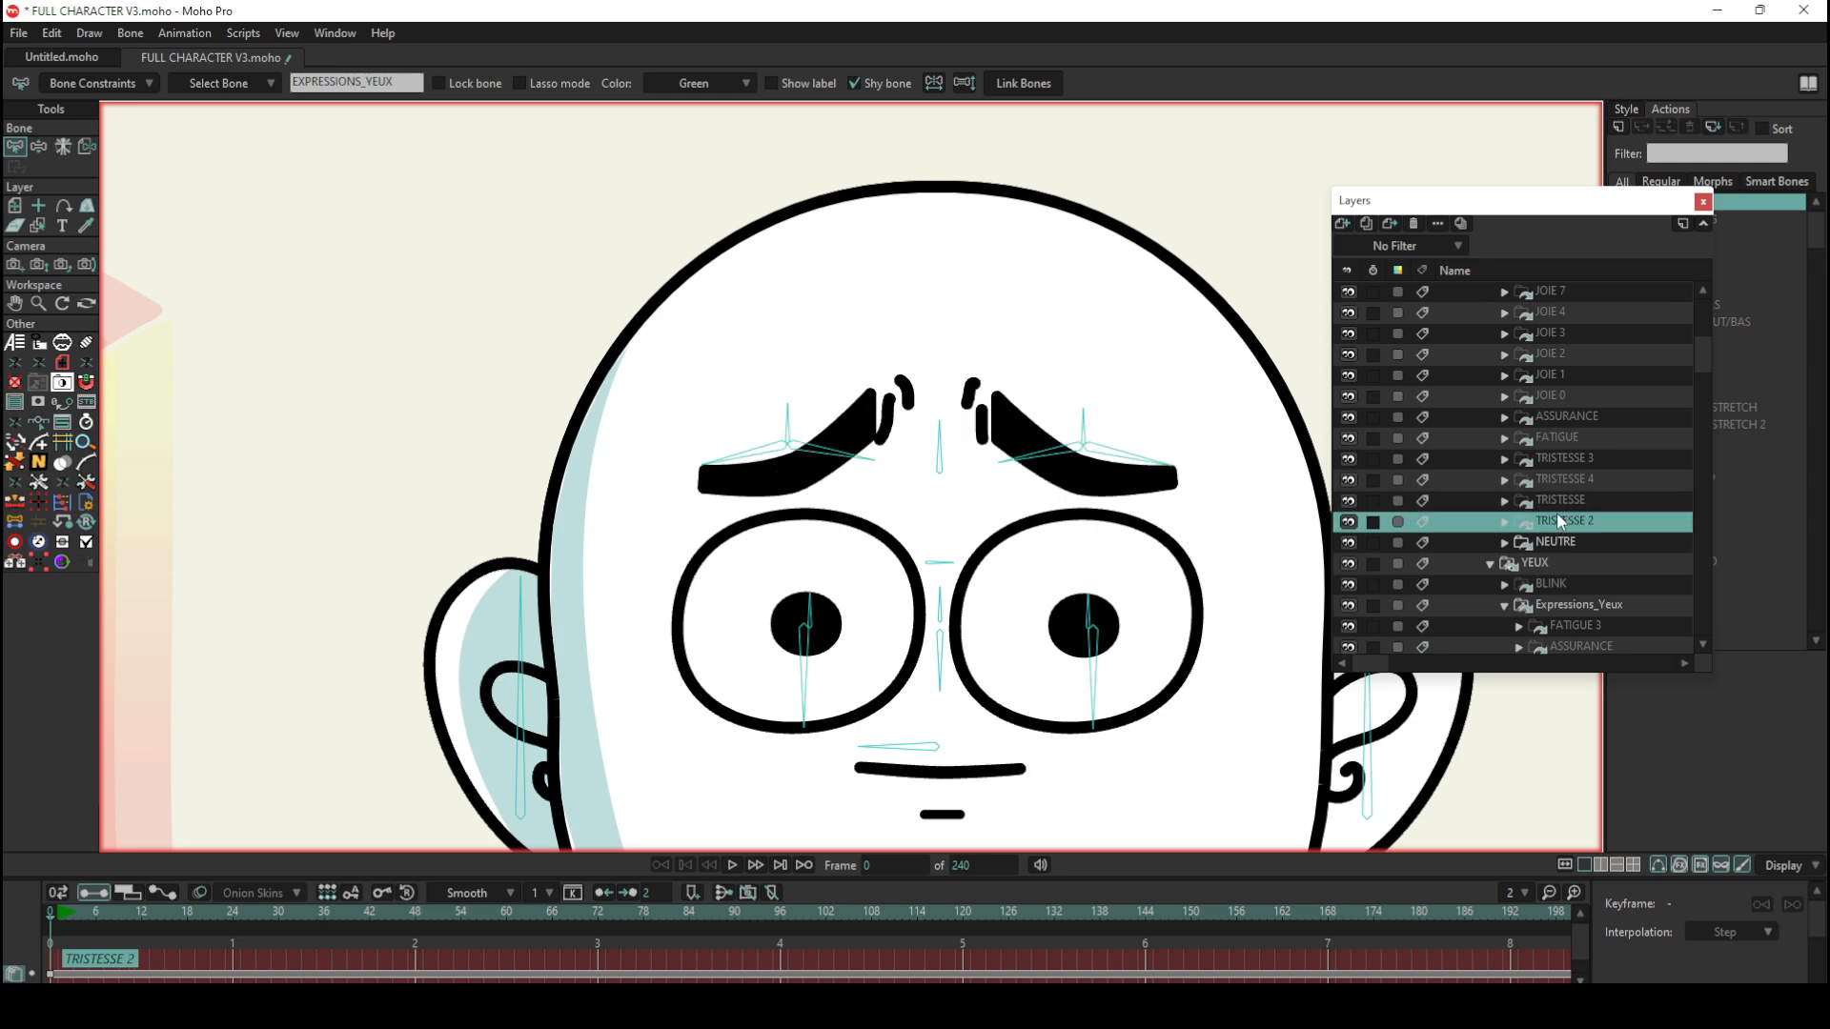
scroll(1532, 448, "up", 6)
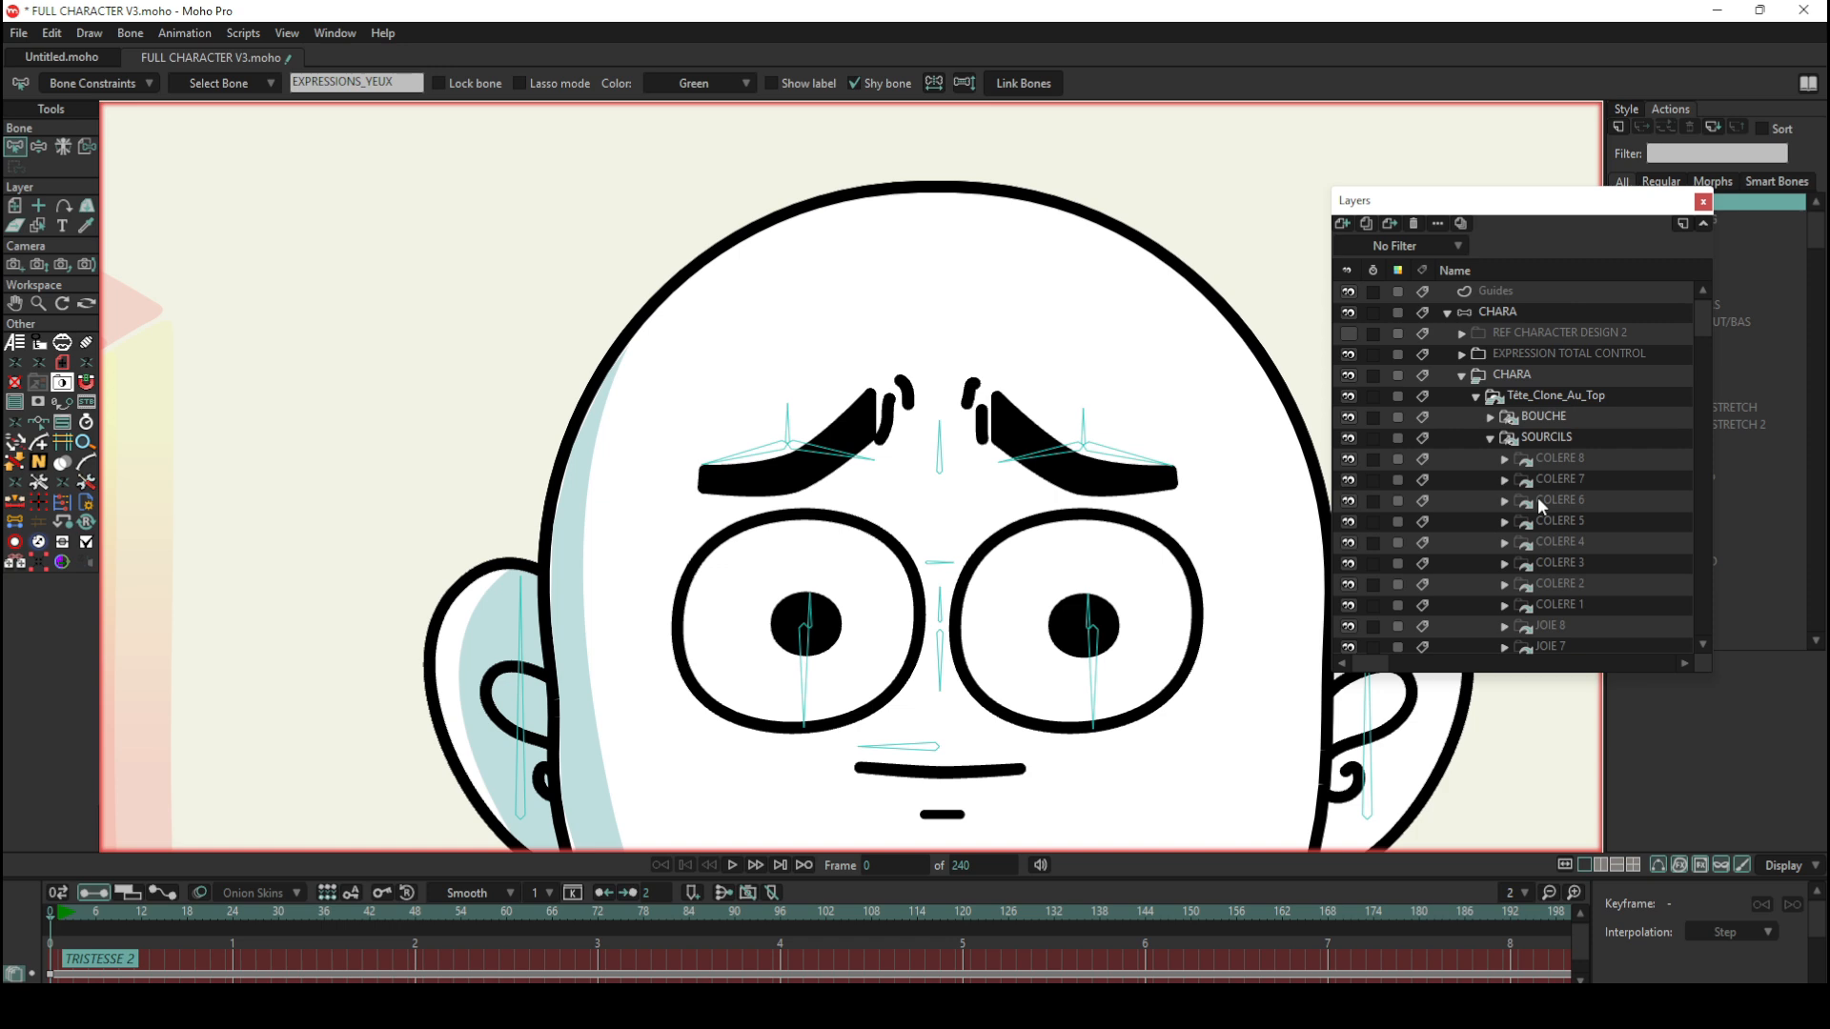
left_click(1539, 499)
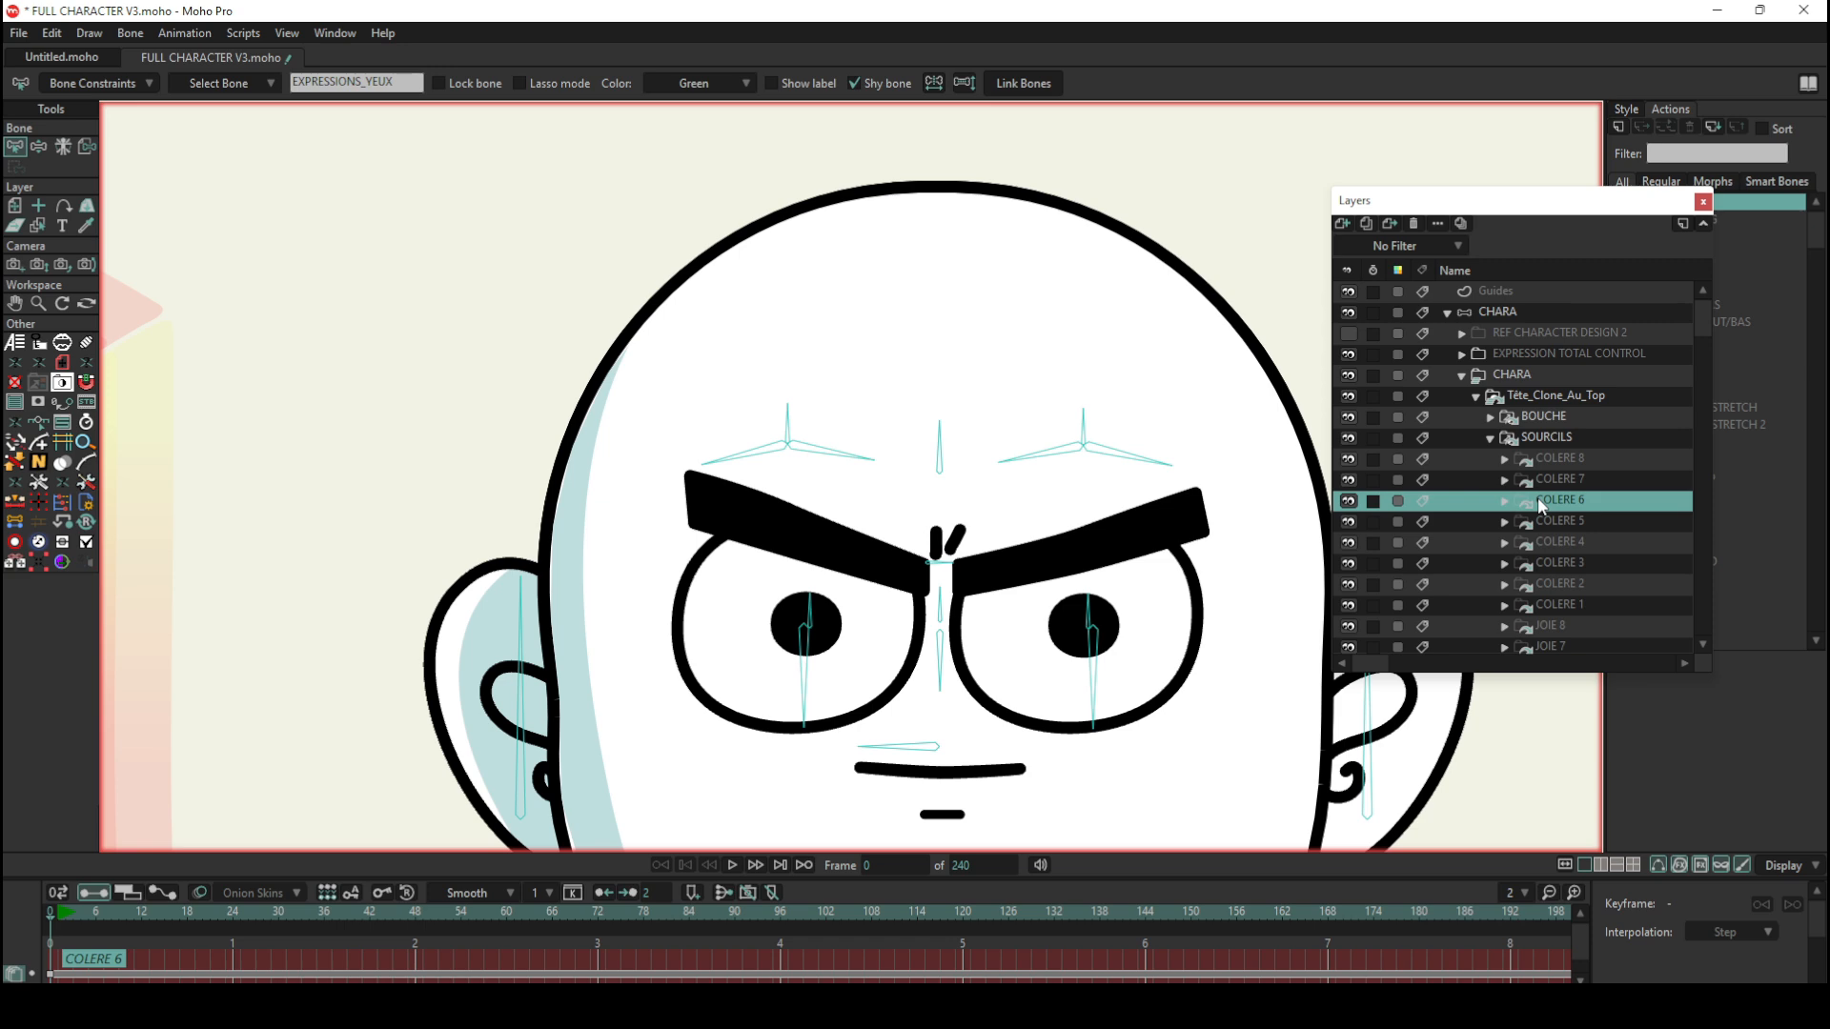
scroll(846, 399, "down", 3)
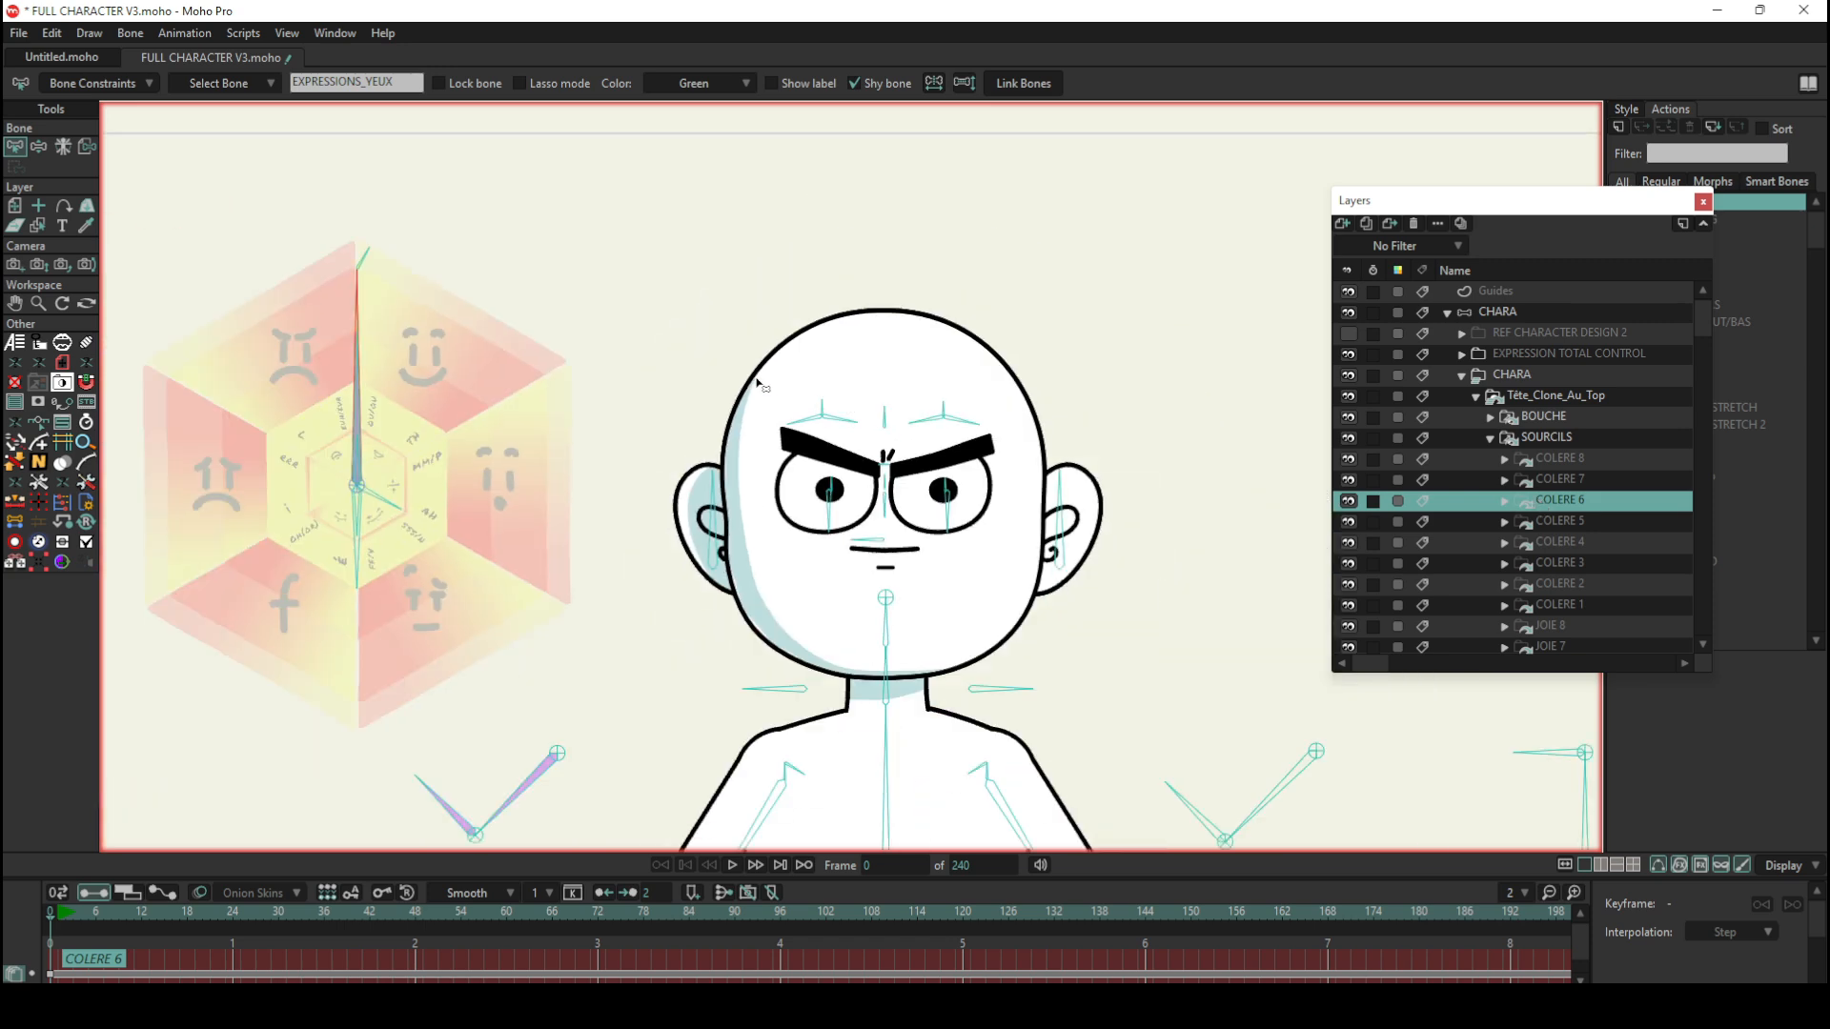
scroll(758, 384, "up", 1)
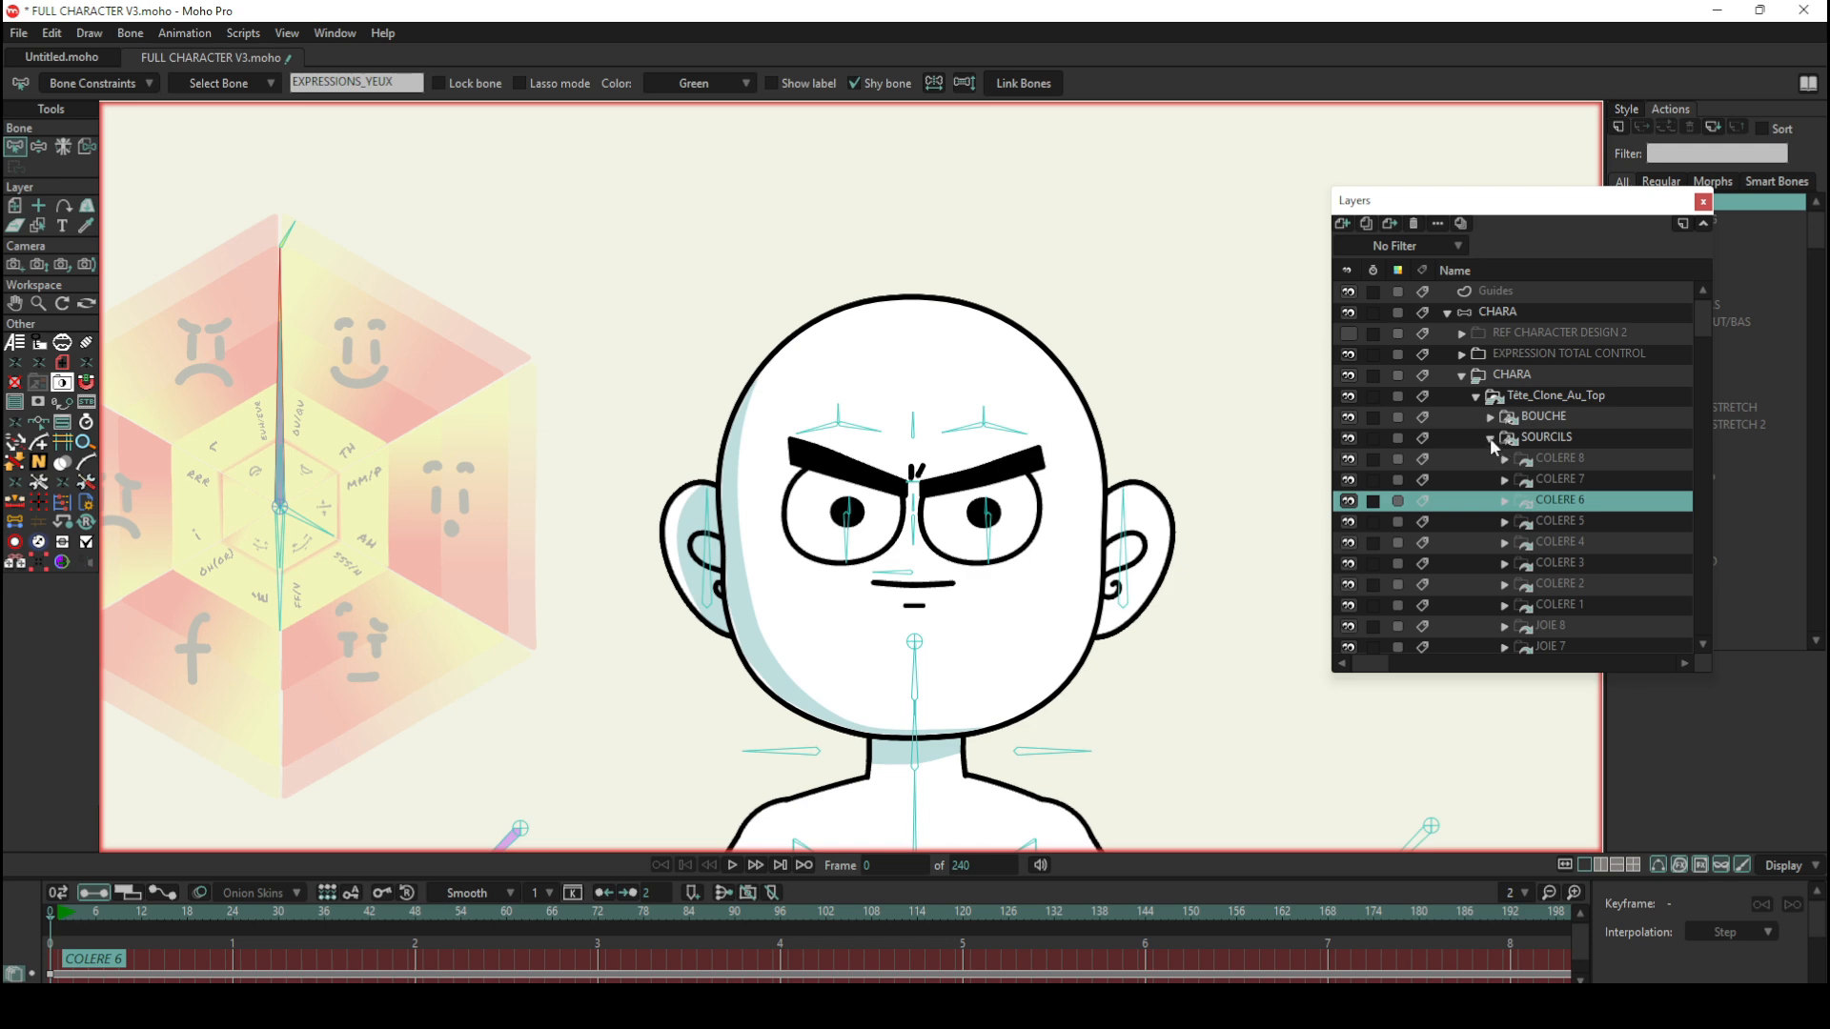
Step: Select the main CHARA bone layer and move the Layers window away from the list of actions
scroll(1535, 474, "down", 6)
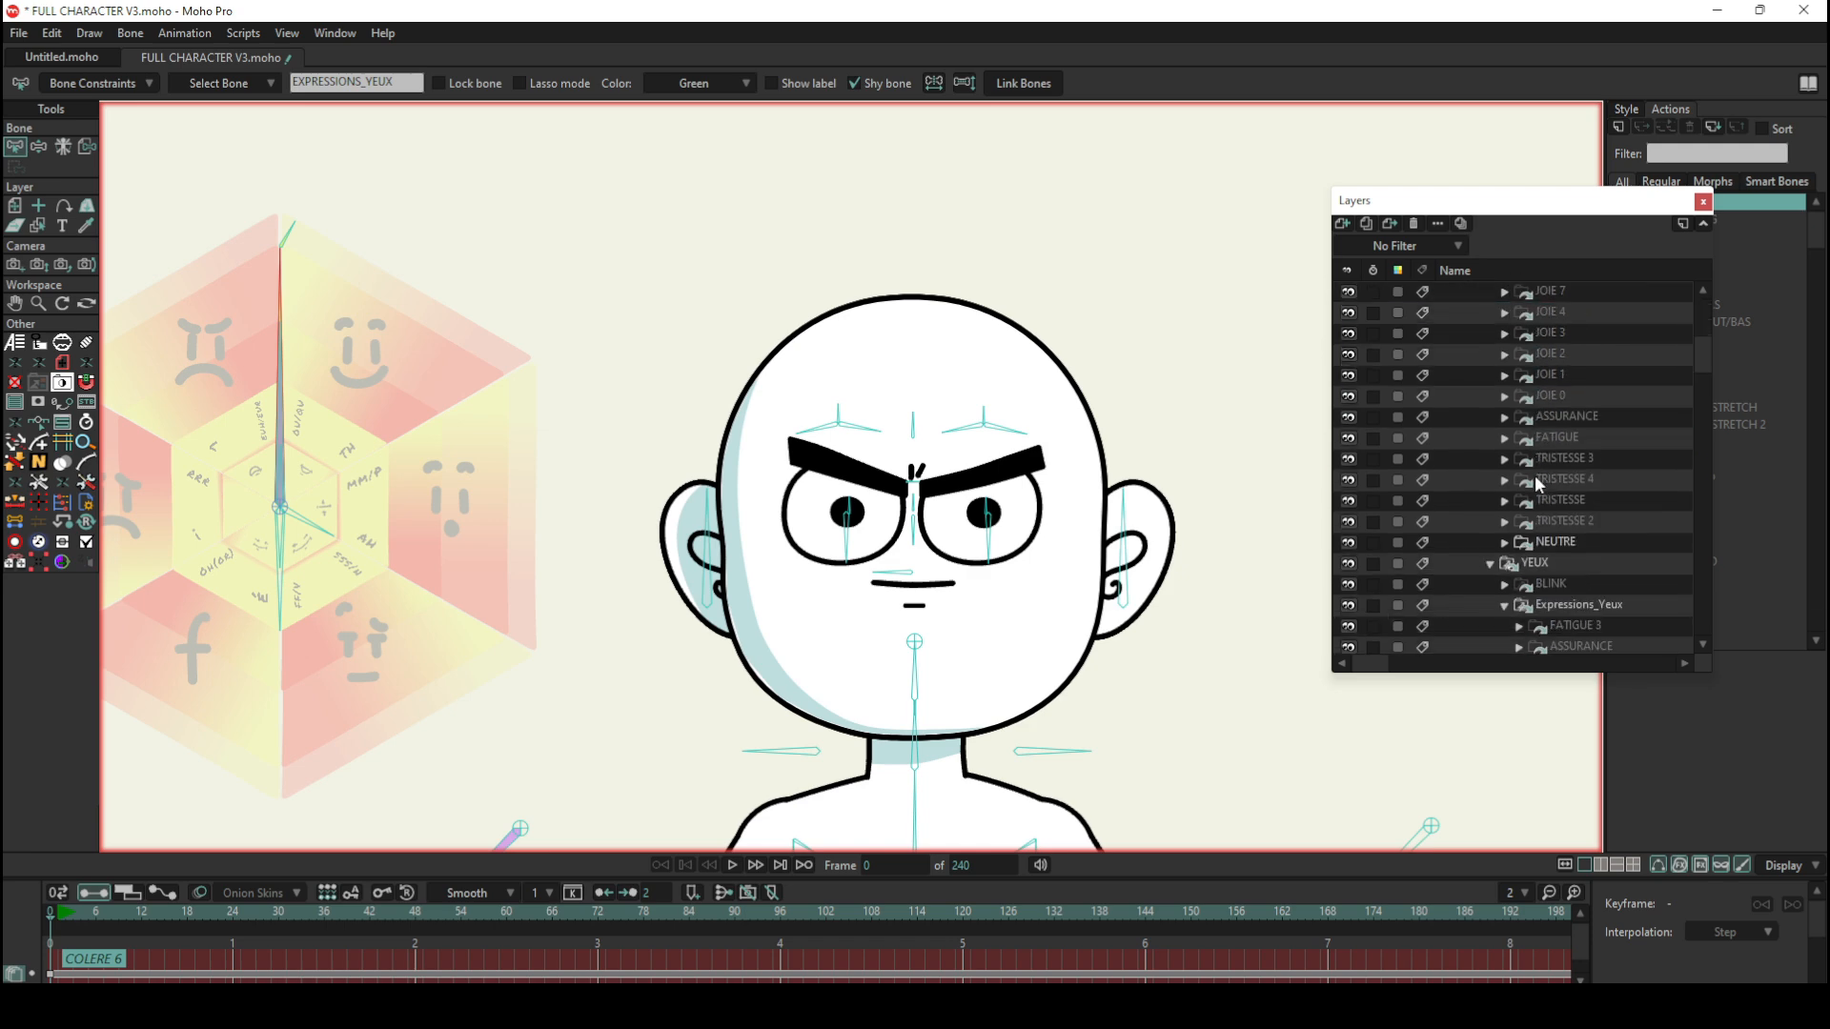
scroll(1534, 475, "down", 2)
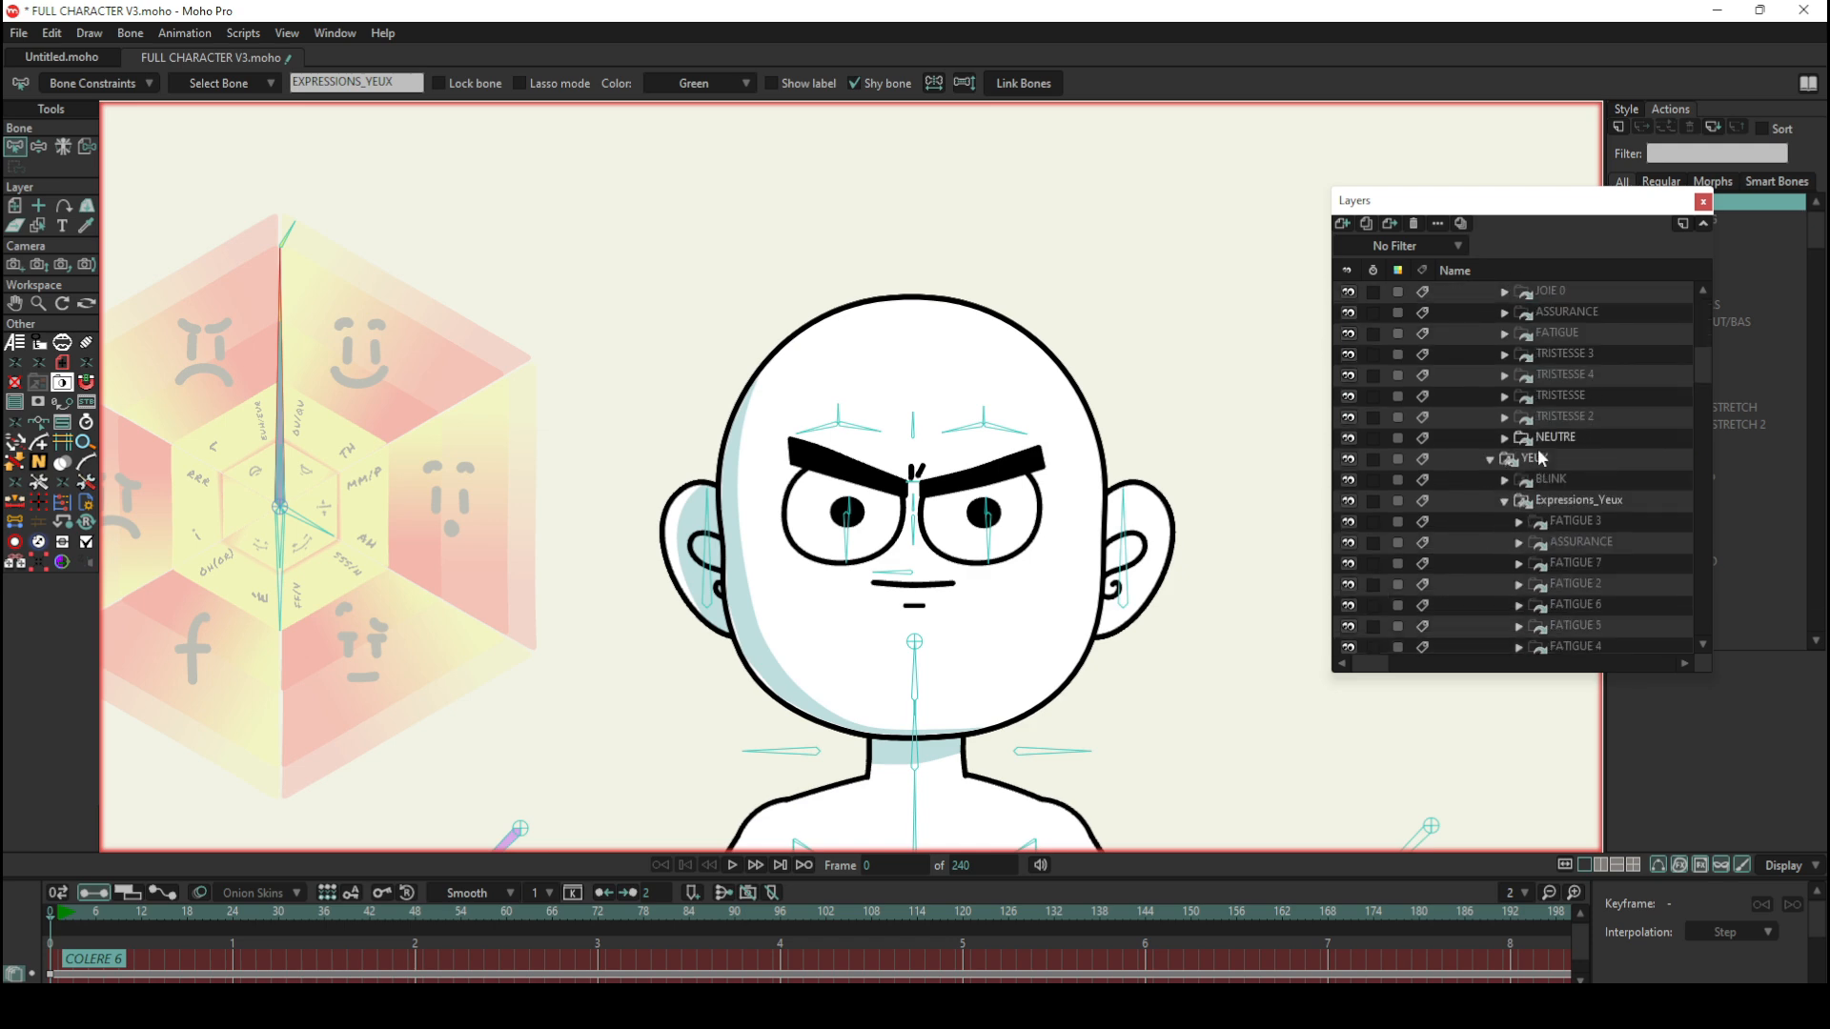
scroll(1537, 451, "up", 8)
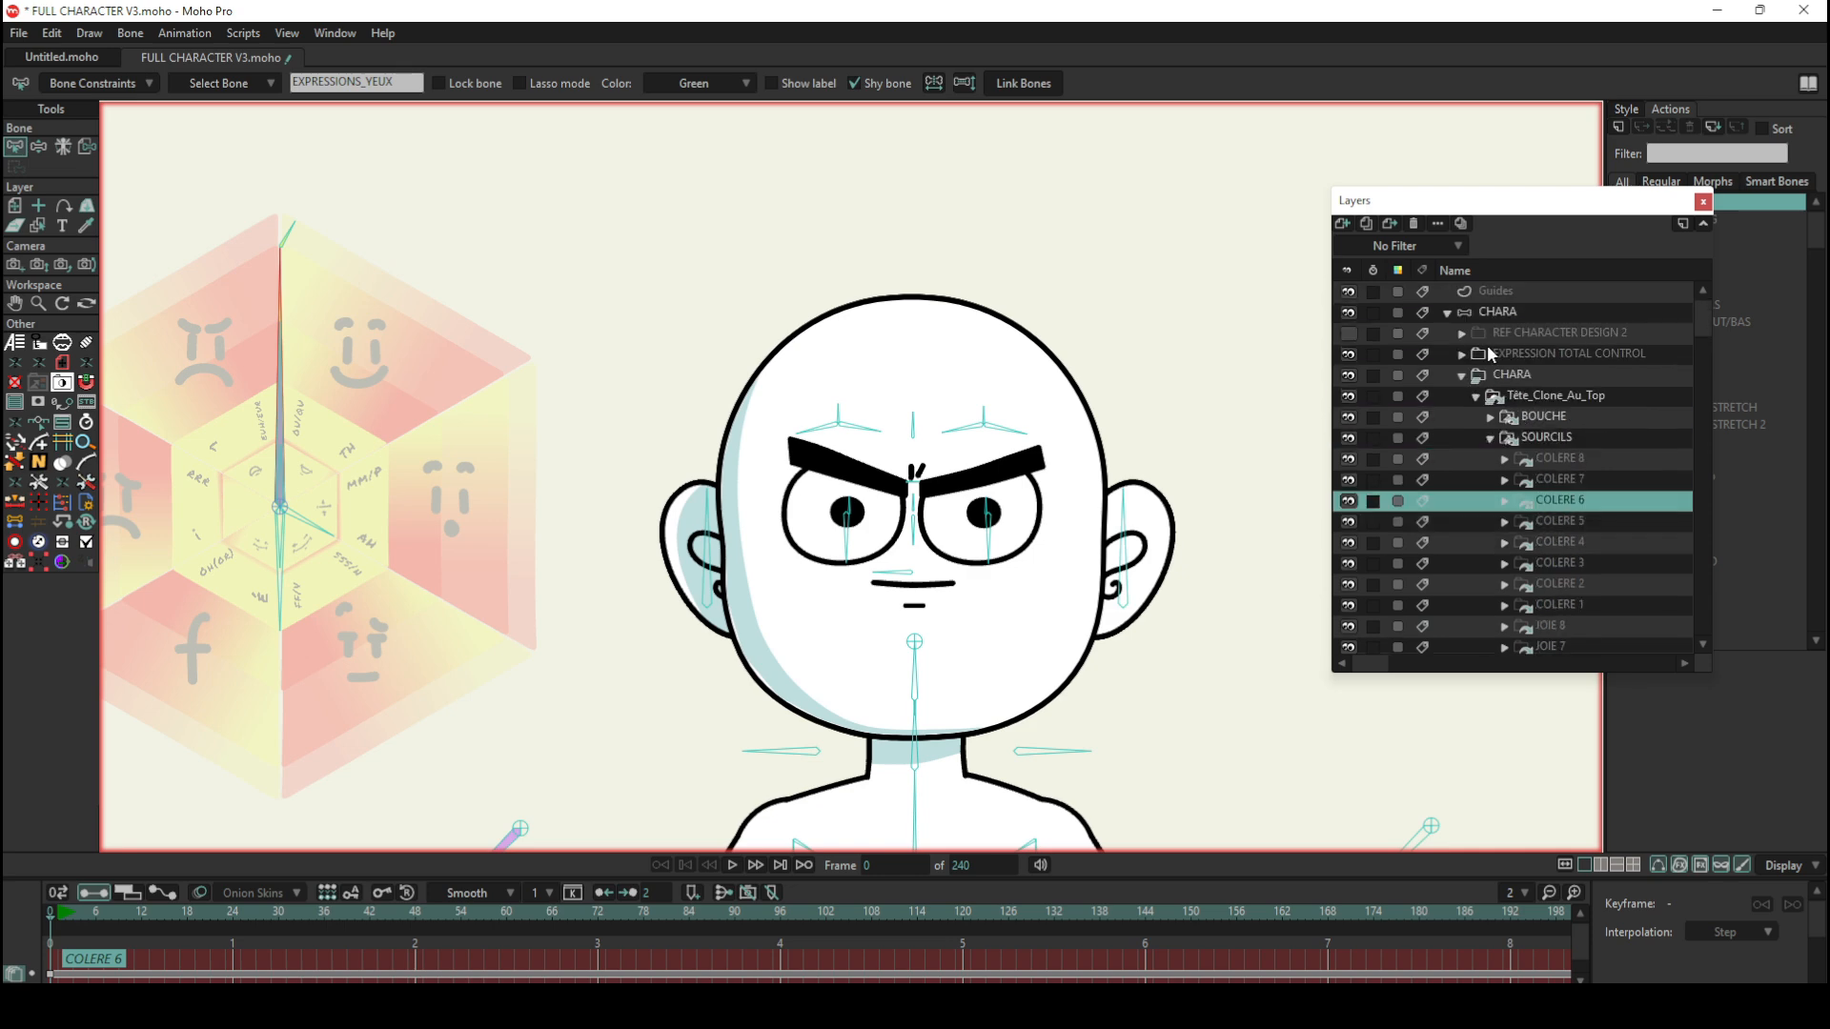
left_click(1498, 313)
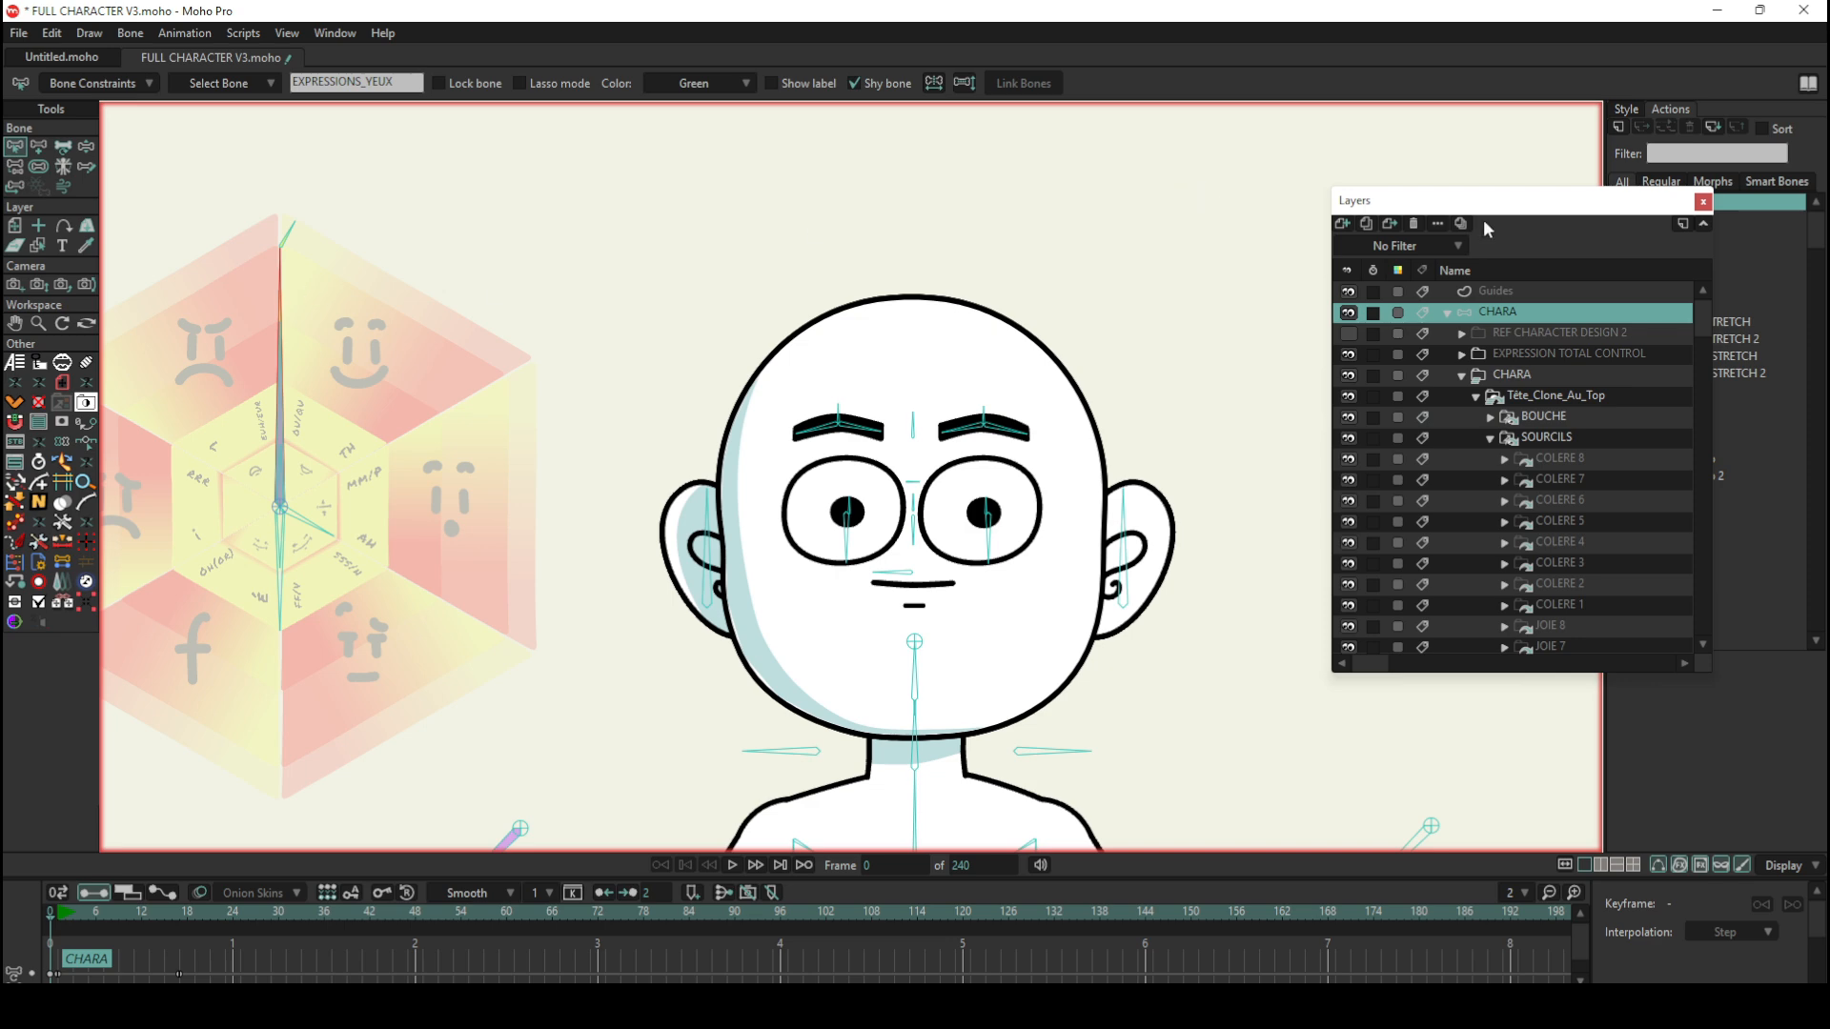
left_click_drag(1485, 201, 1270, 170)
Step: Open the EXPRESSIONS_YEUX smart bone action for editing
scroll(1687, 297, "down", 6)
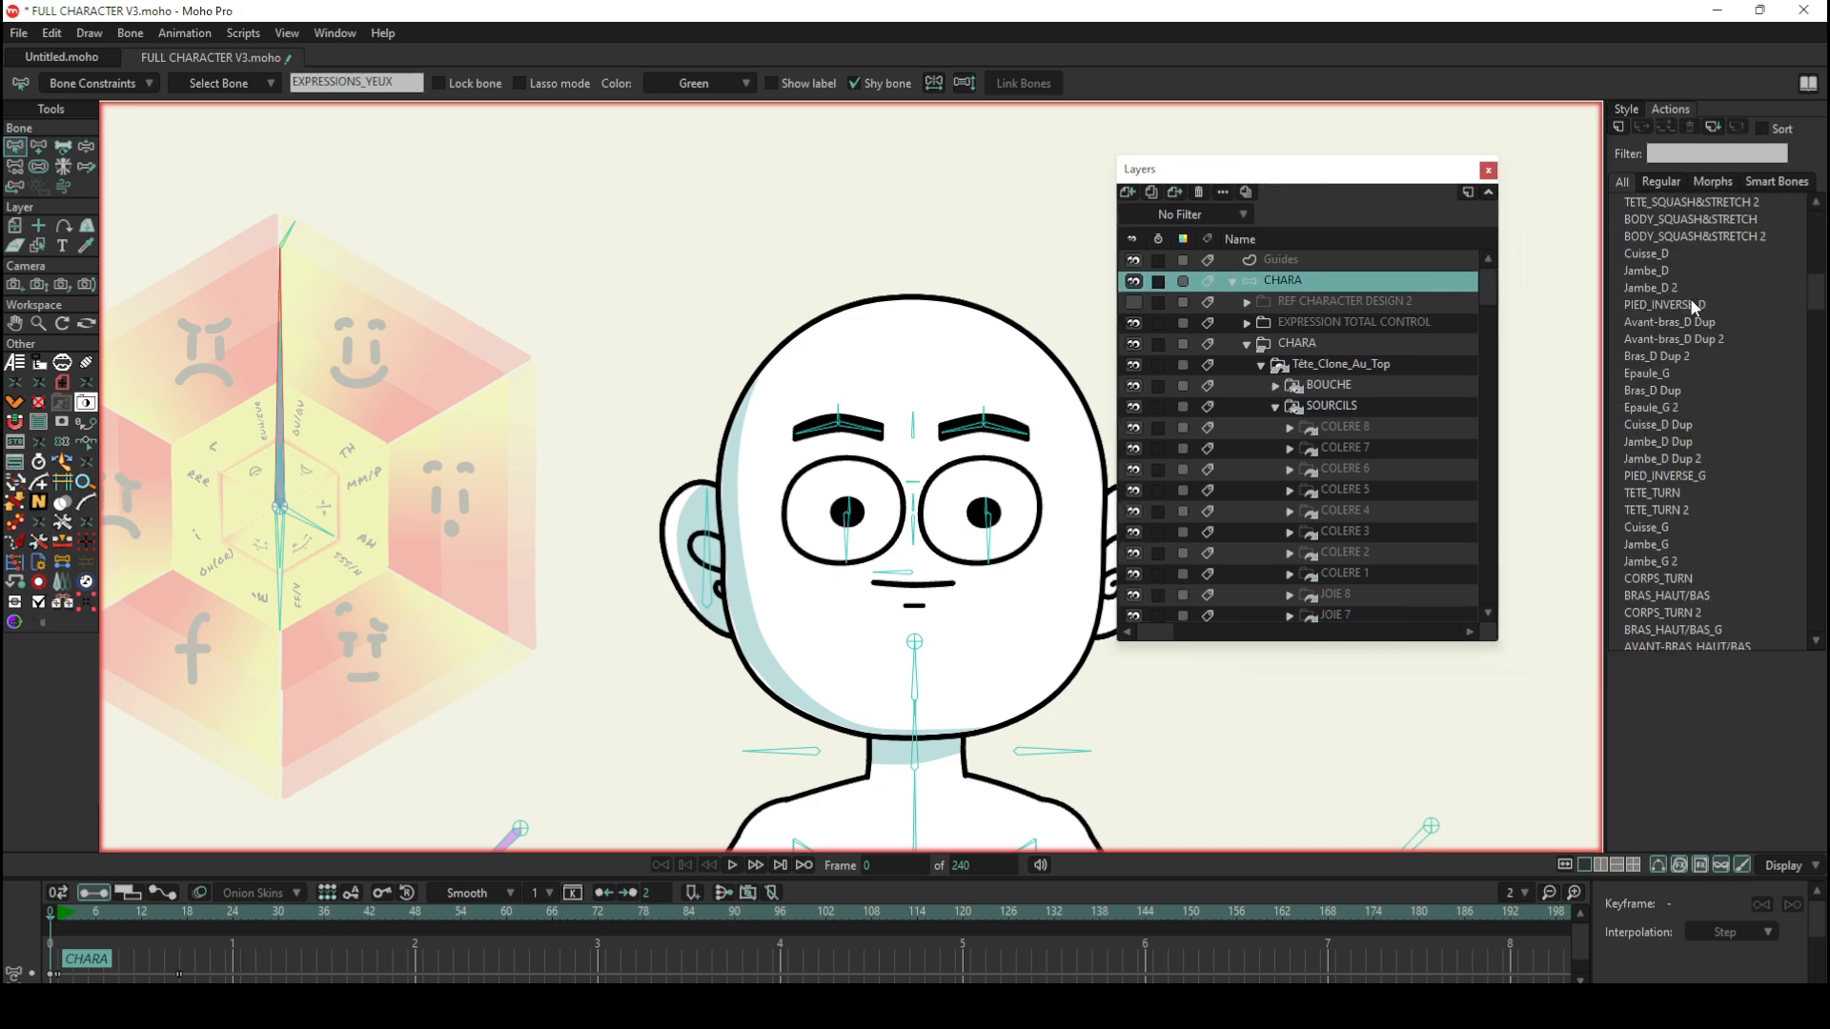
scroll(1697, 314, "down", 2)
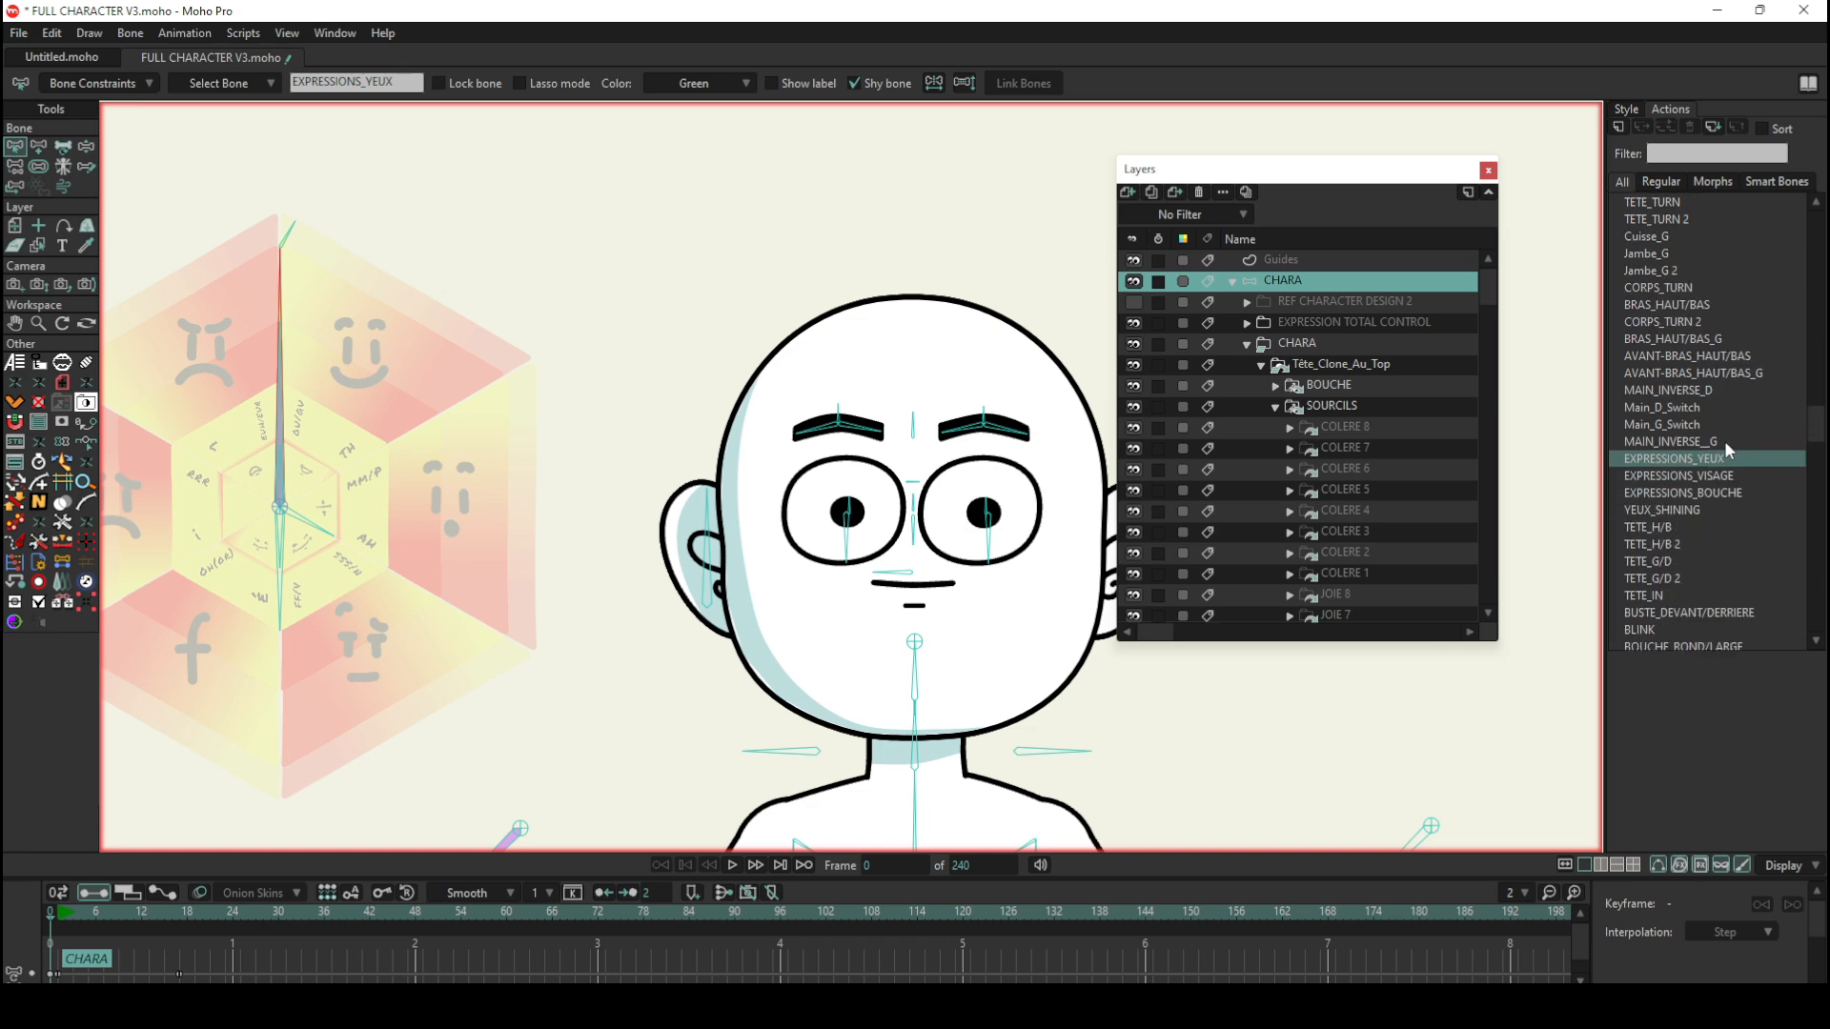
double_click(1665, 461)
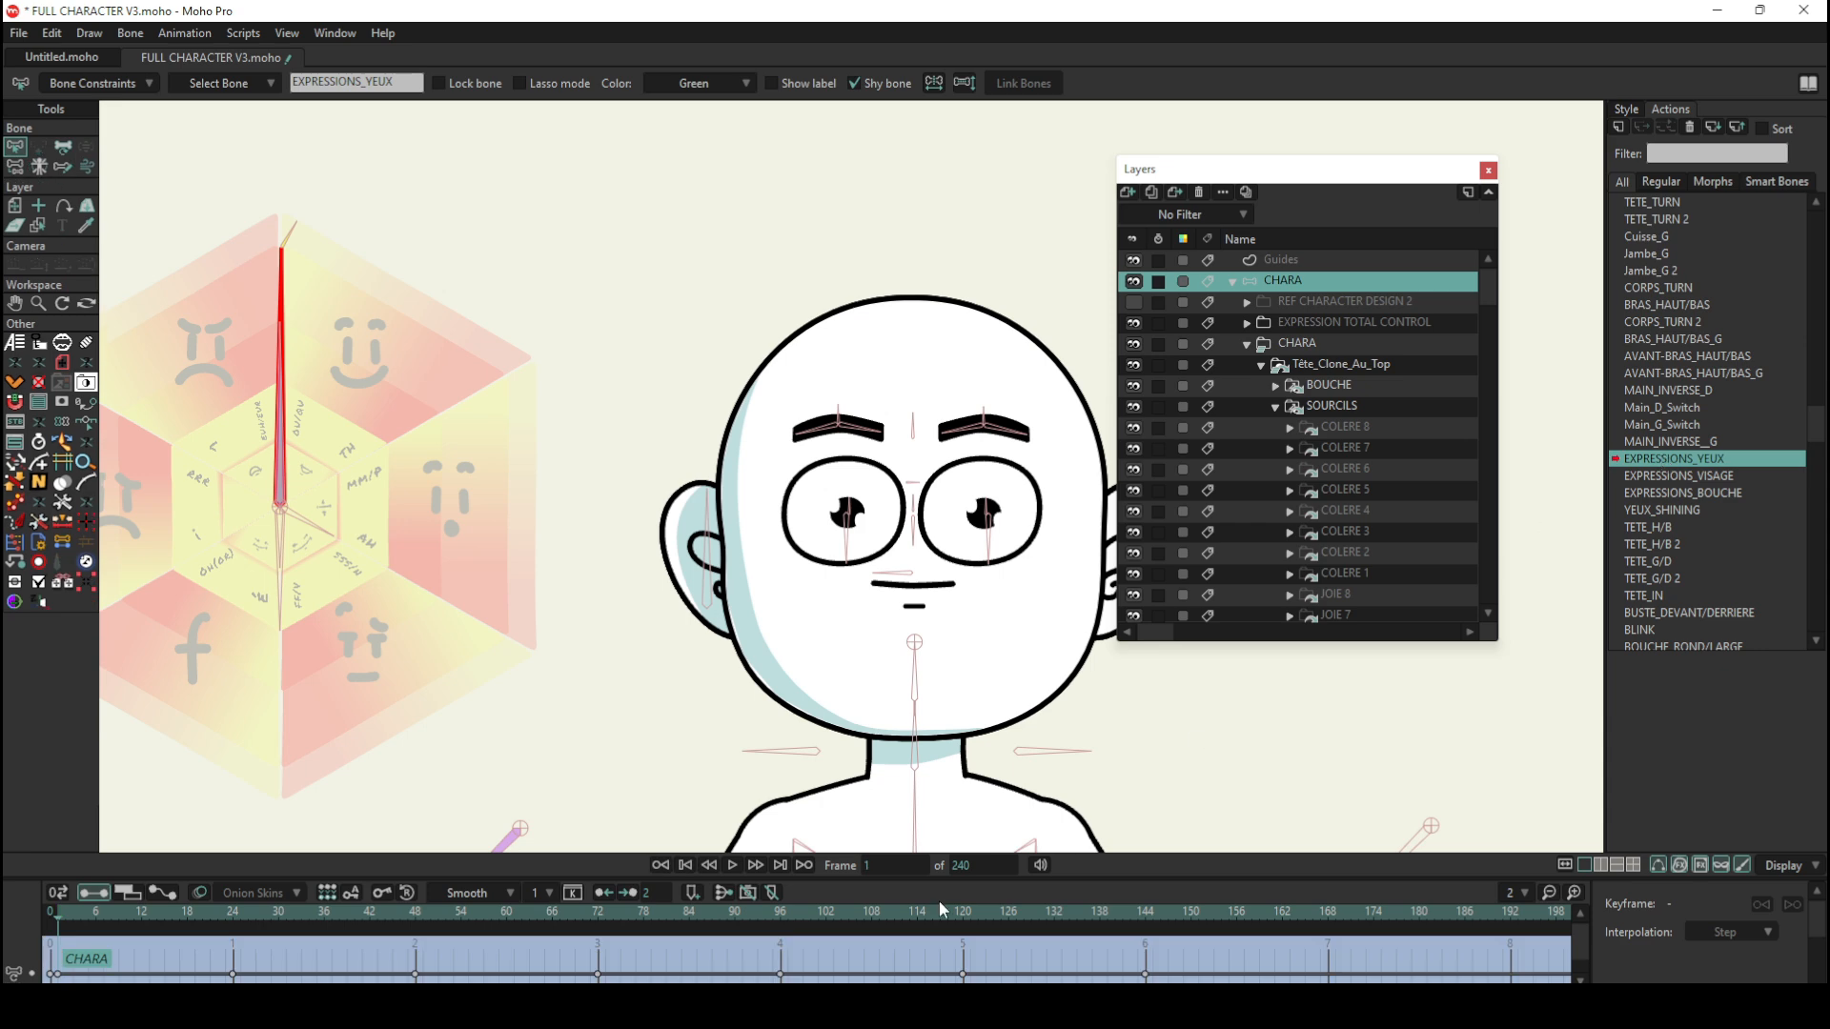
Step: Scrub the EXPRESSIONS_YEUX action up to frame 24 to watch the wheel bone drive the eyes, and return to frame 0
left_click_drag(71, 903, 93, 912)
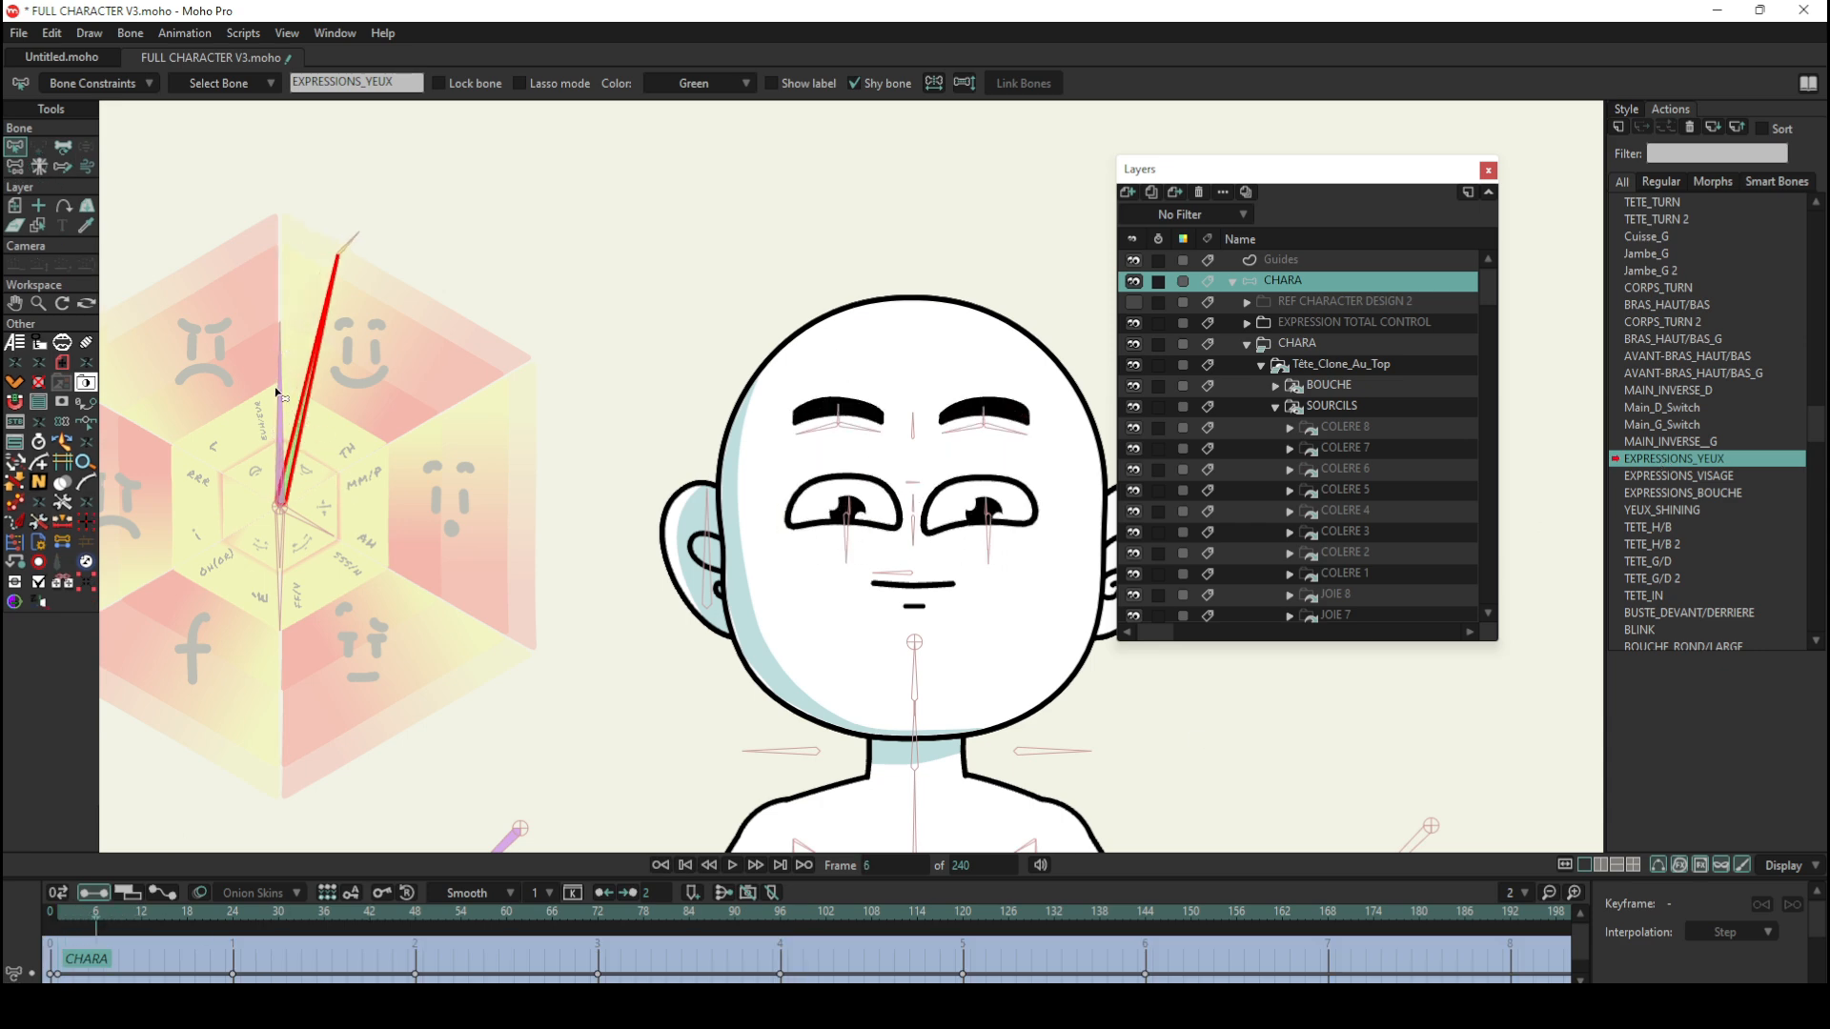
mouse_move(86, 908)
left_mouse_down()
mouse_move(66, 910)
mouse_move(103, 912)
left_mouse_up()
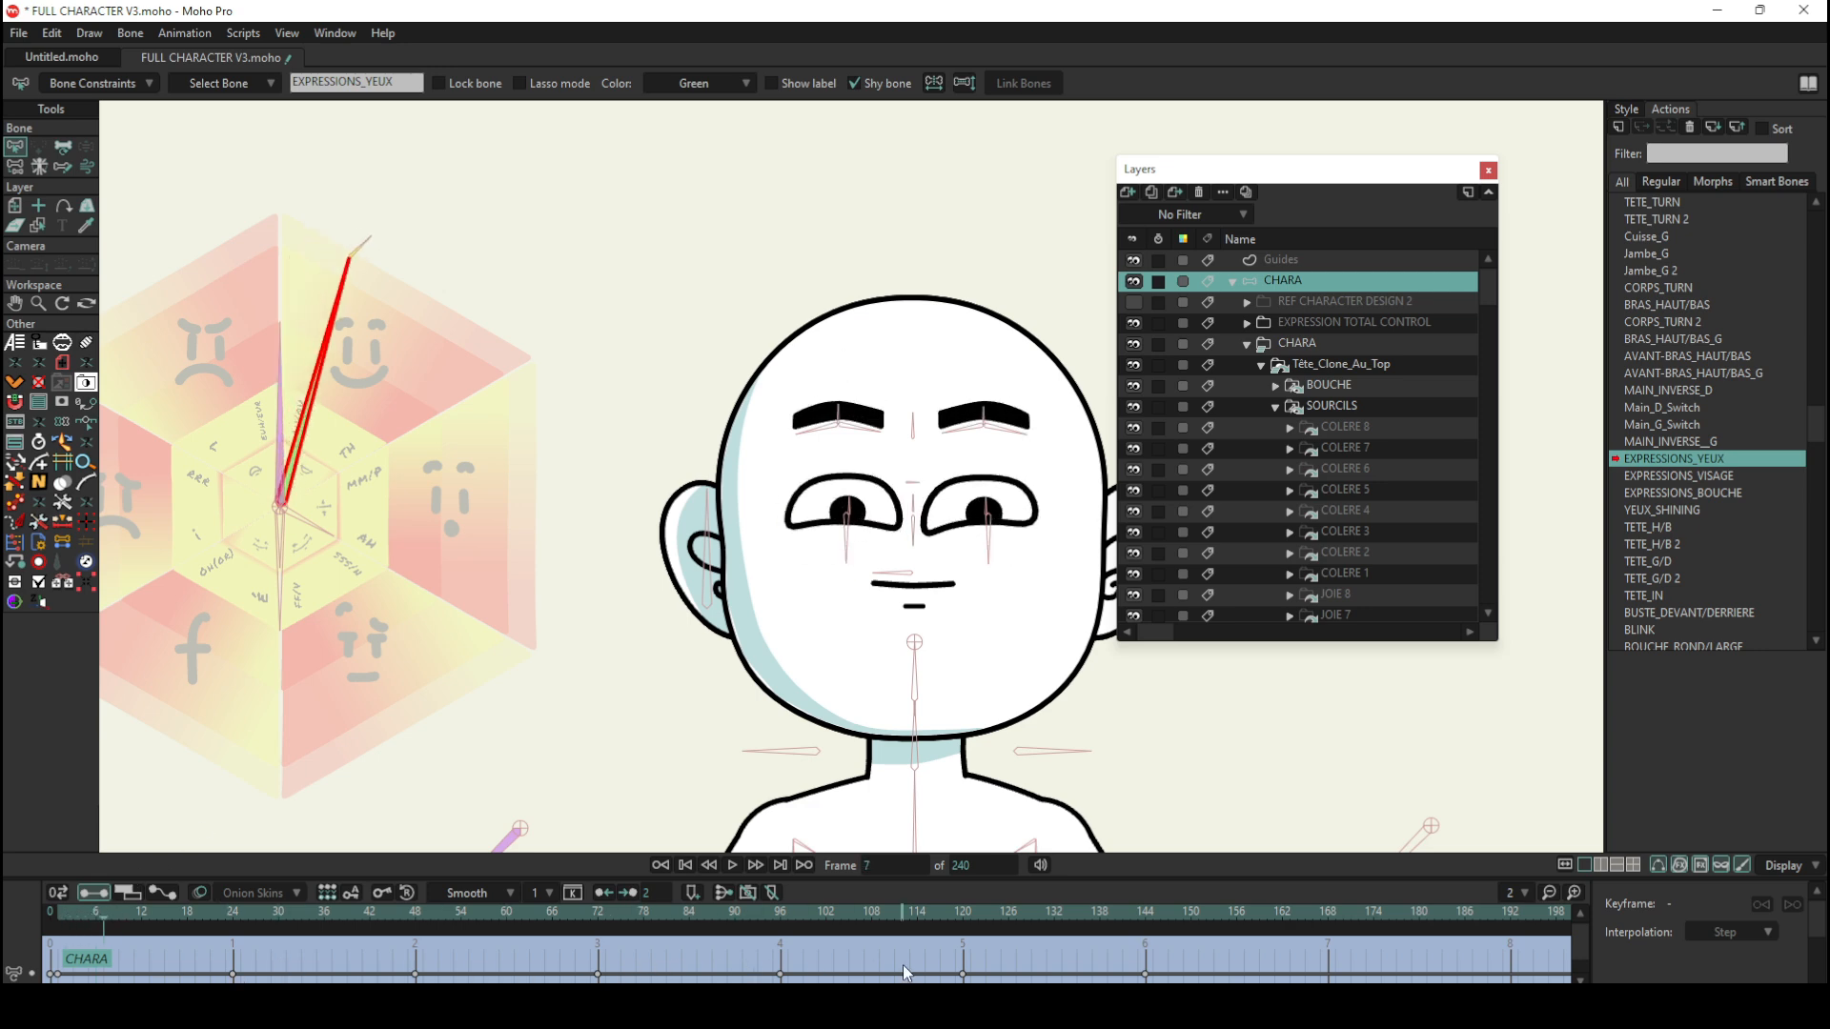
left_click(596, 974)
left_click(645, 951)
left_click_drag(101, 913, 233, 933)
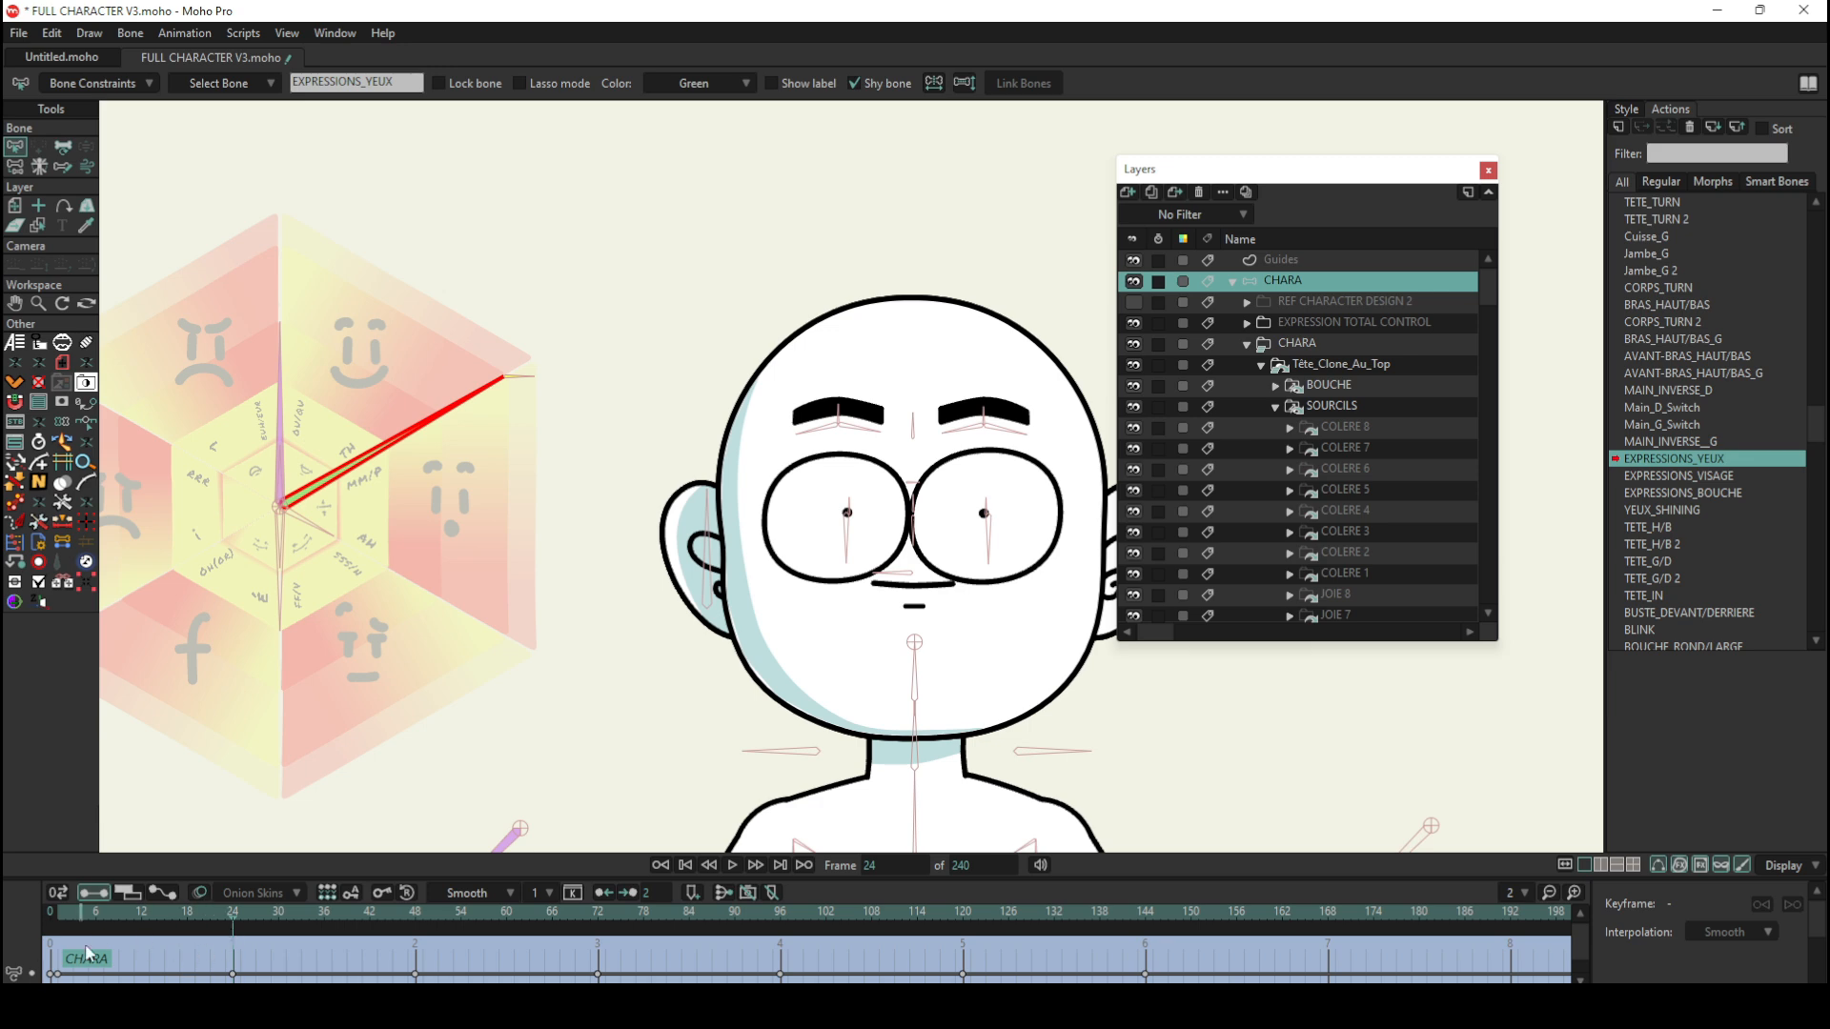
left_click_drag(238, 915, 23, 934)
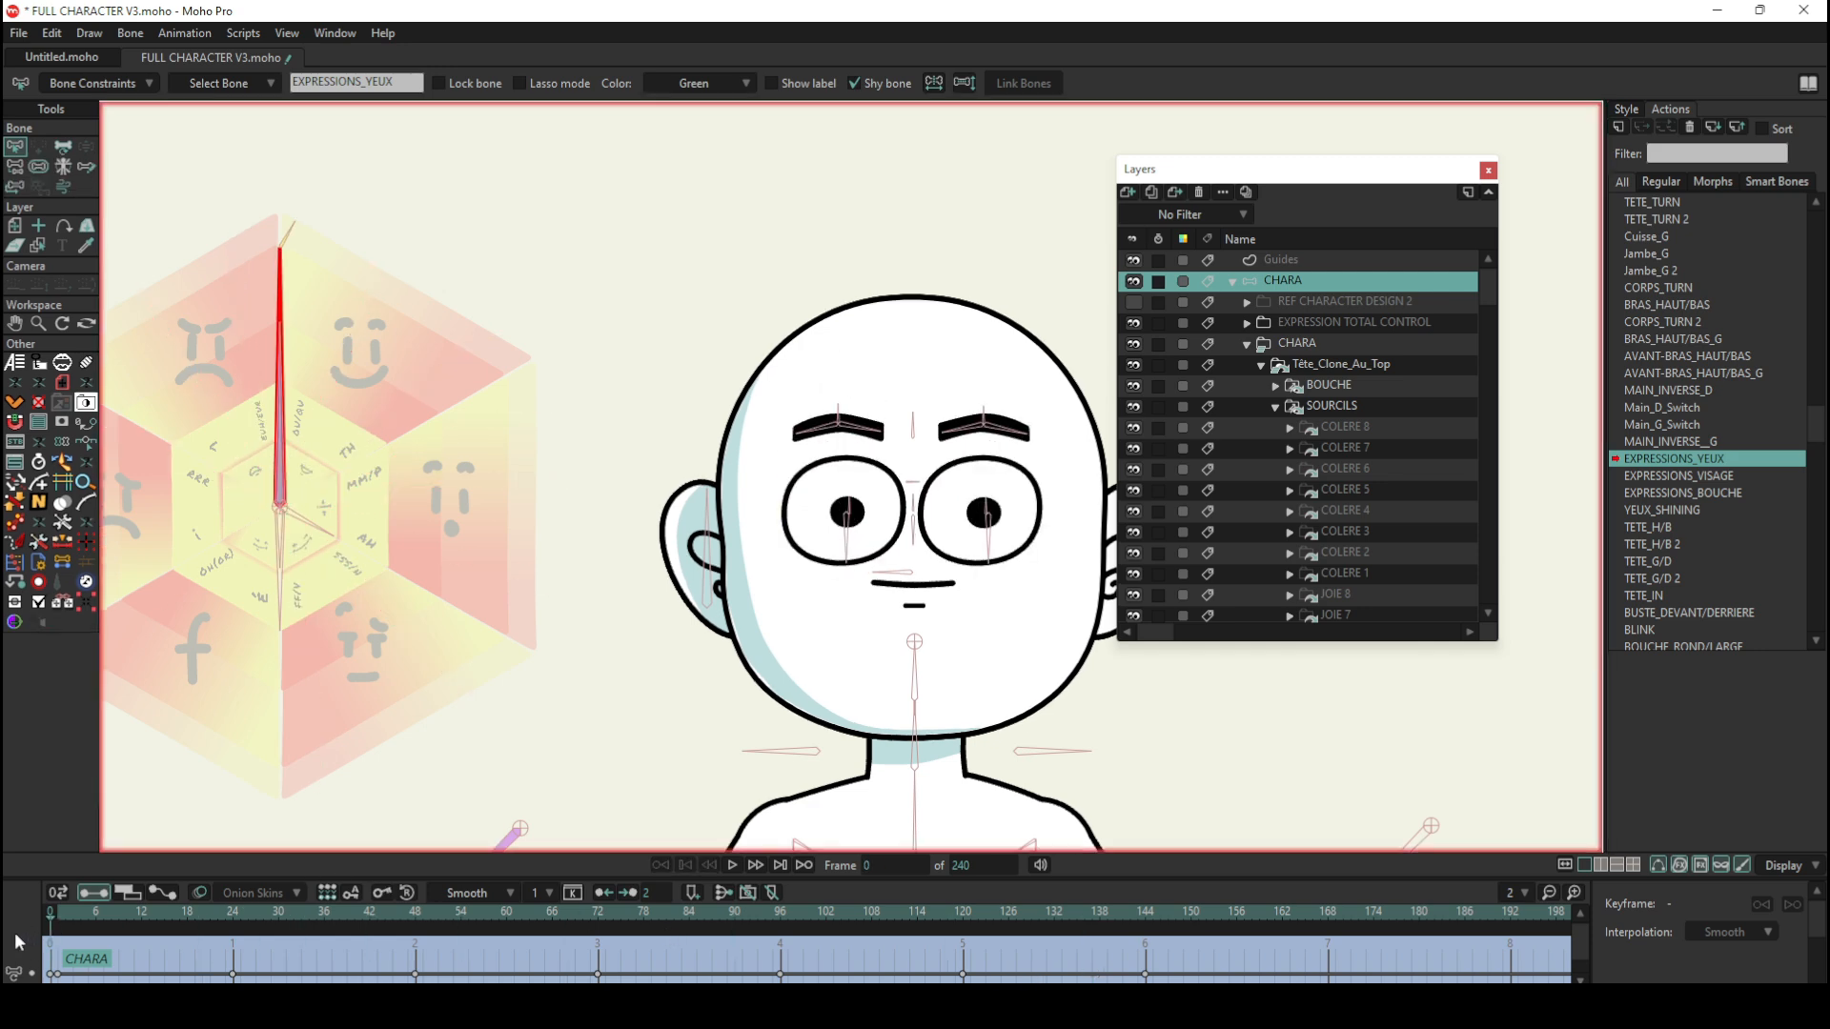
Step: Select the referenced YEUX group in the cloned head and locate its original layer
scroll(1382, 416, "down", 10)
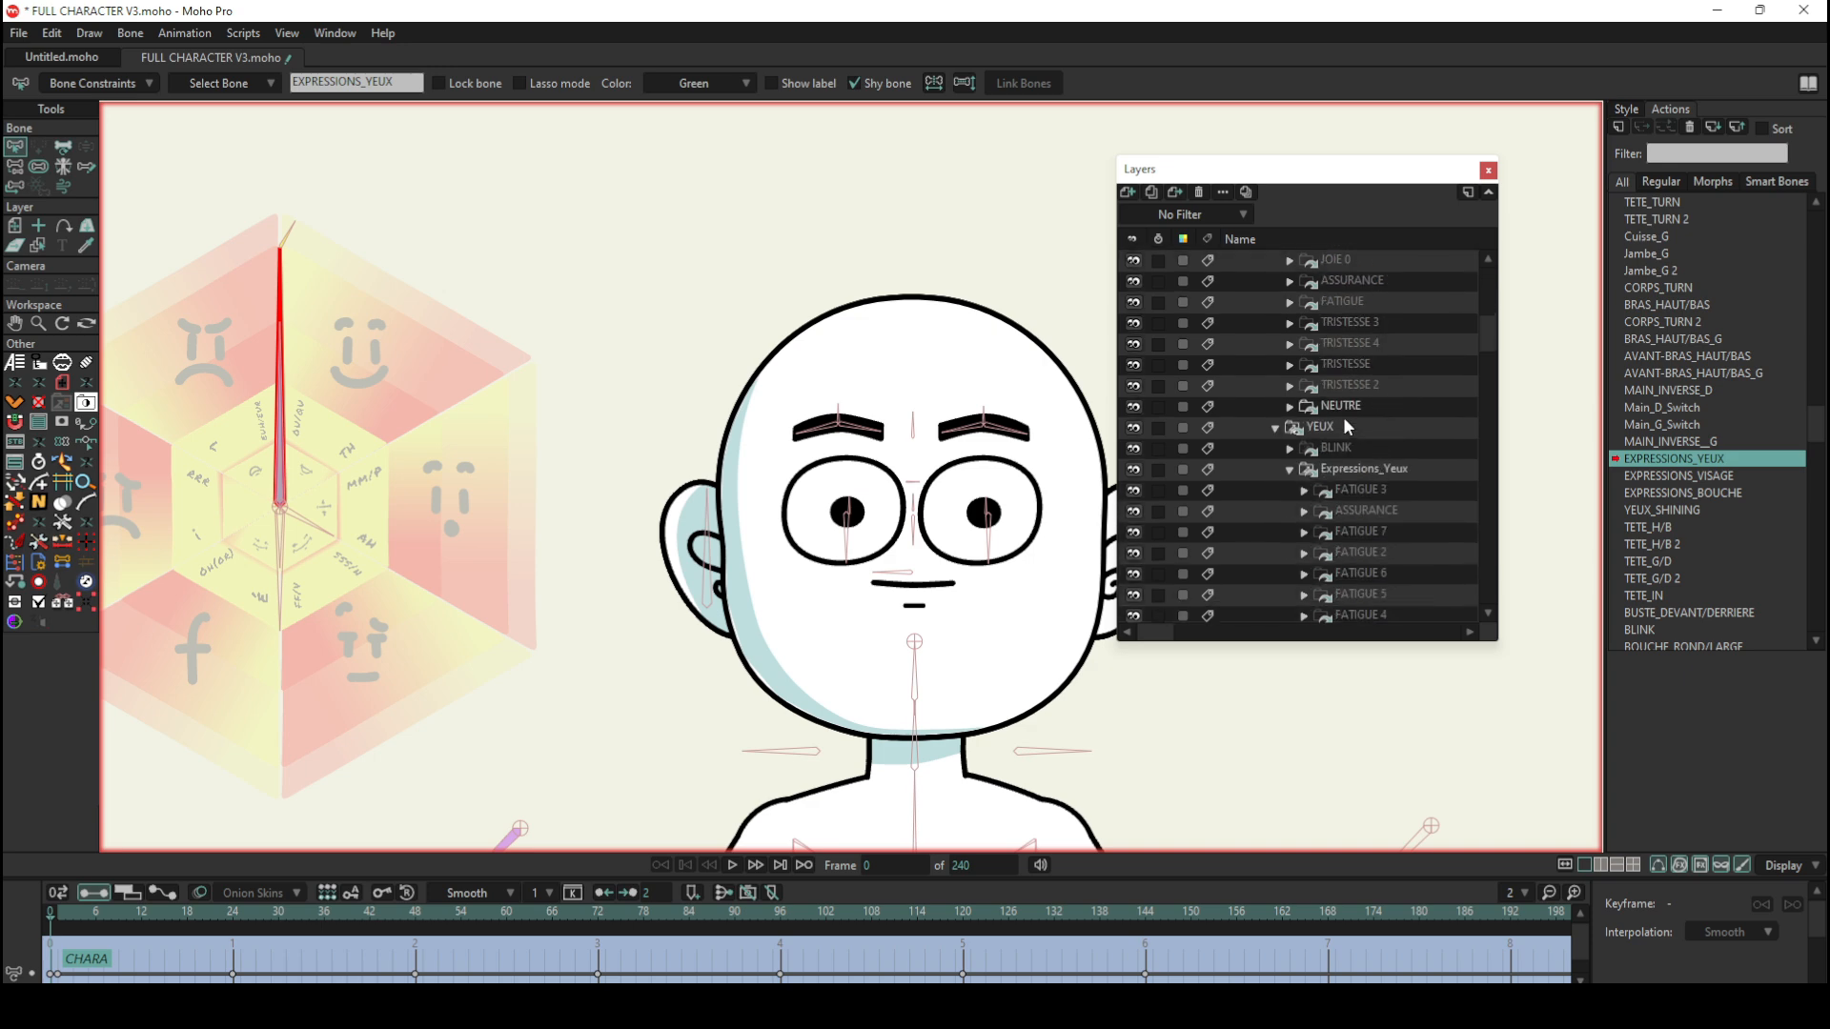
left_click(1344, 426)
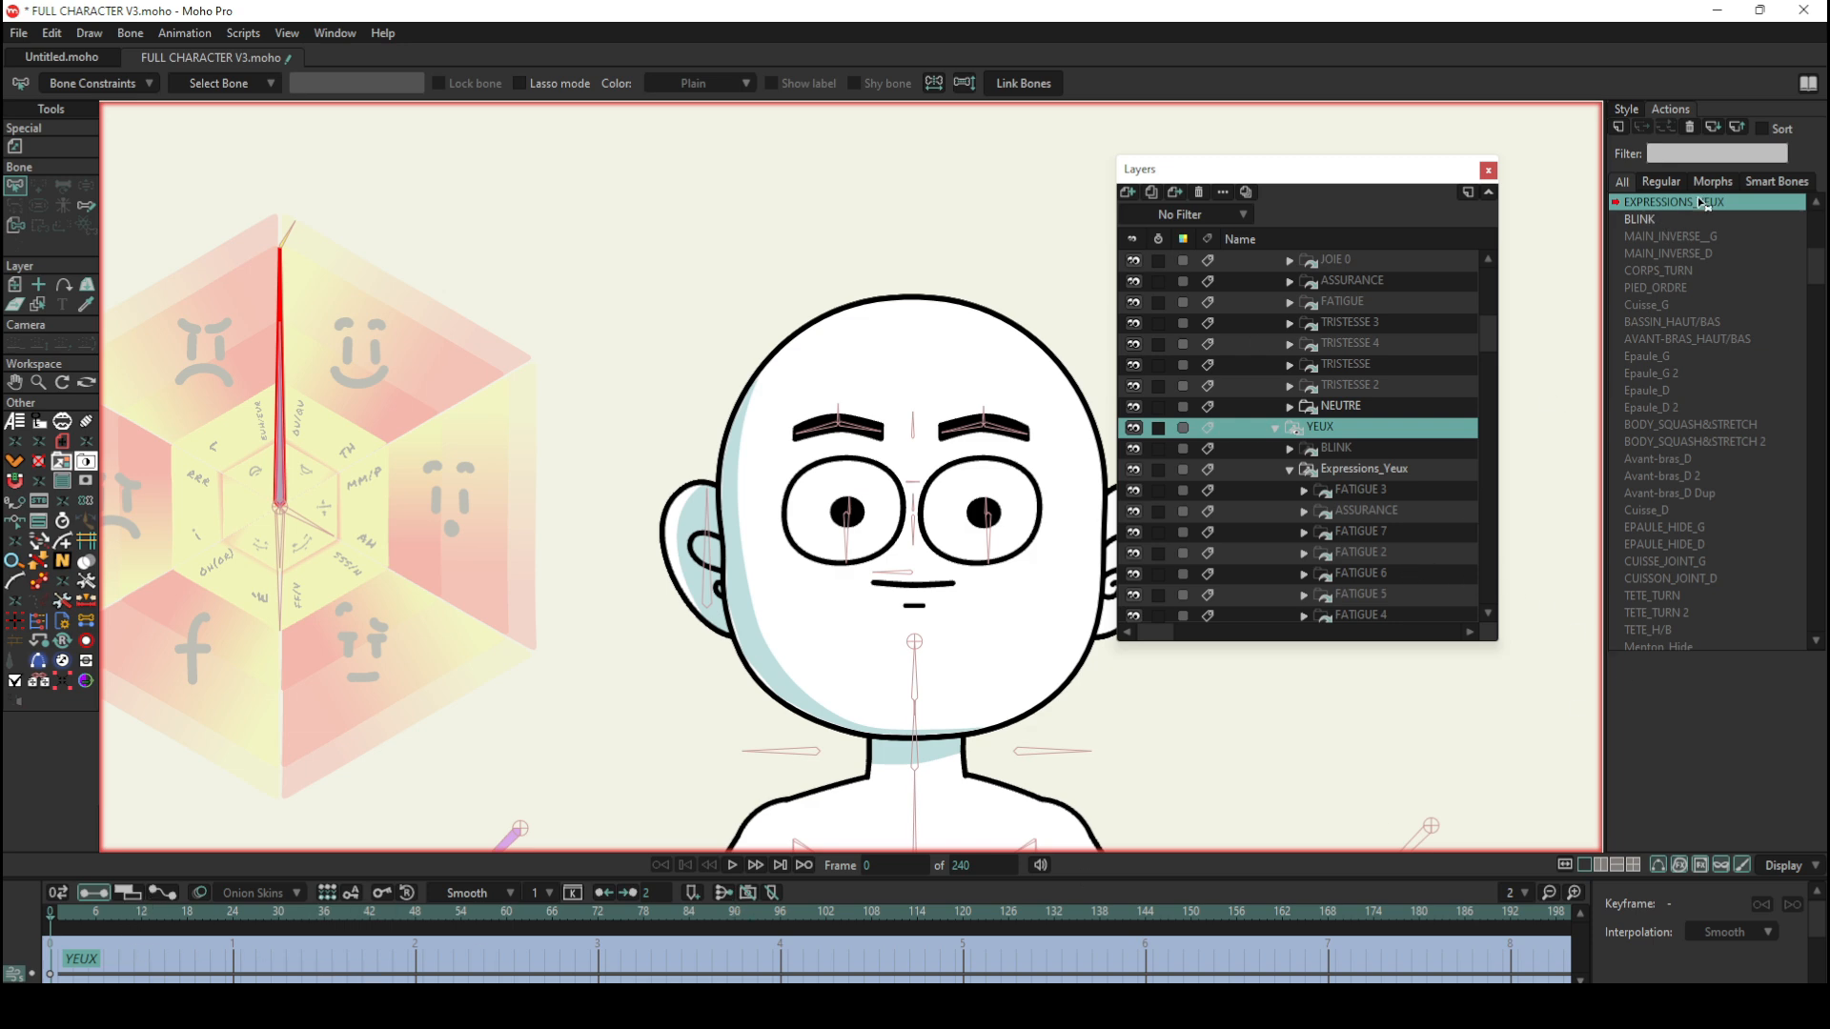
scroll(1354, 476, "up", 1)
right_click(1344, 458)
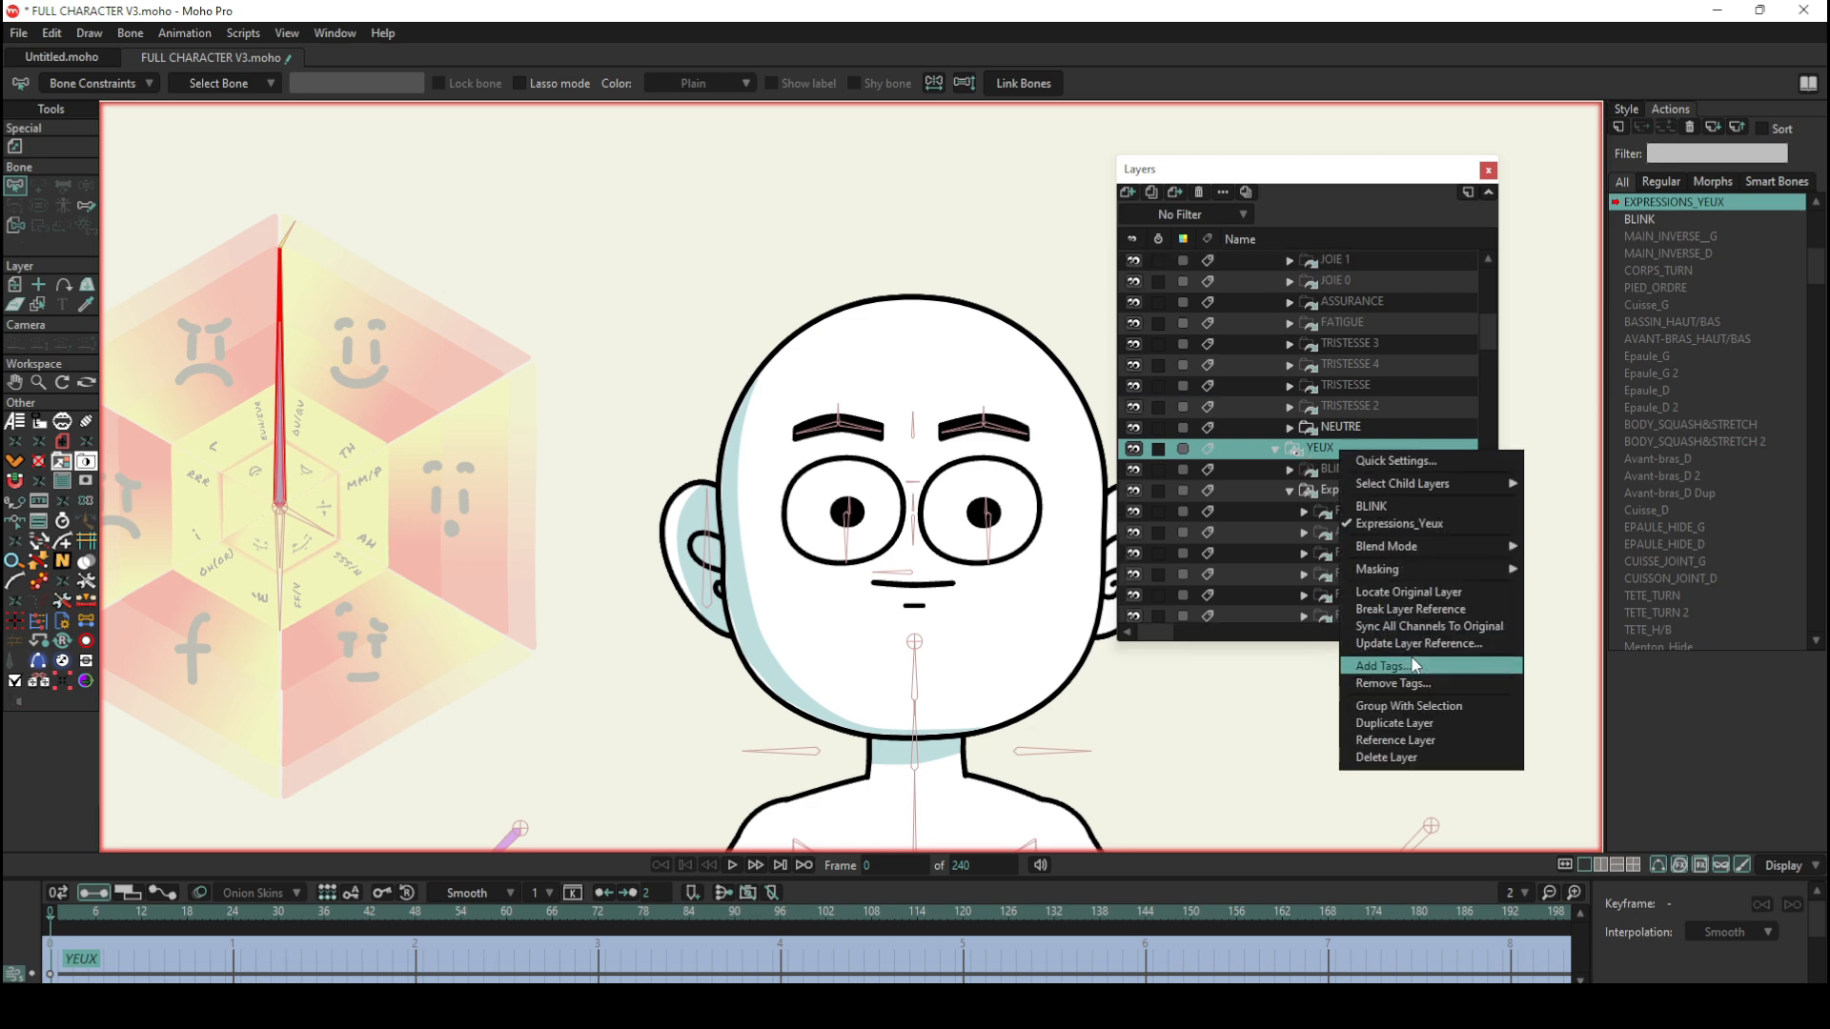
left_click(1430, 593)
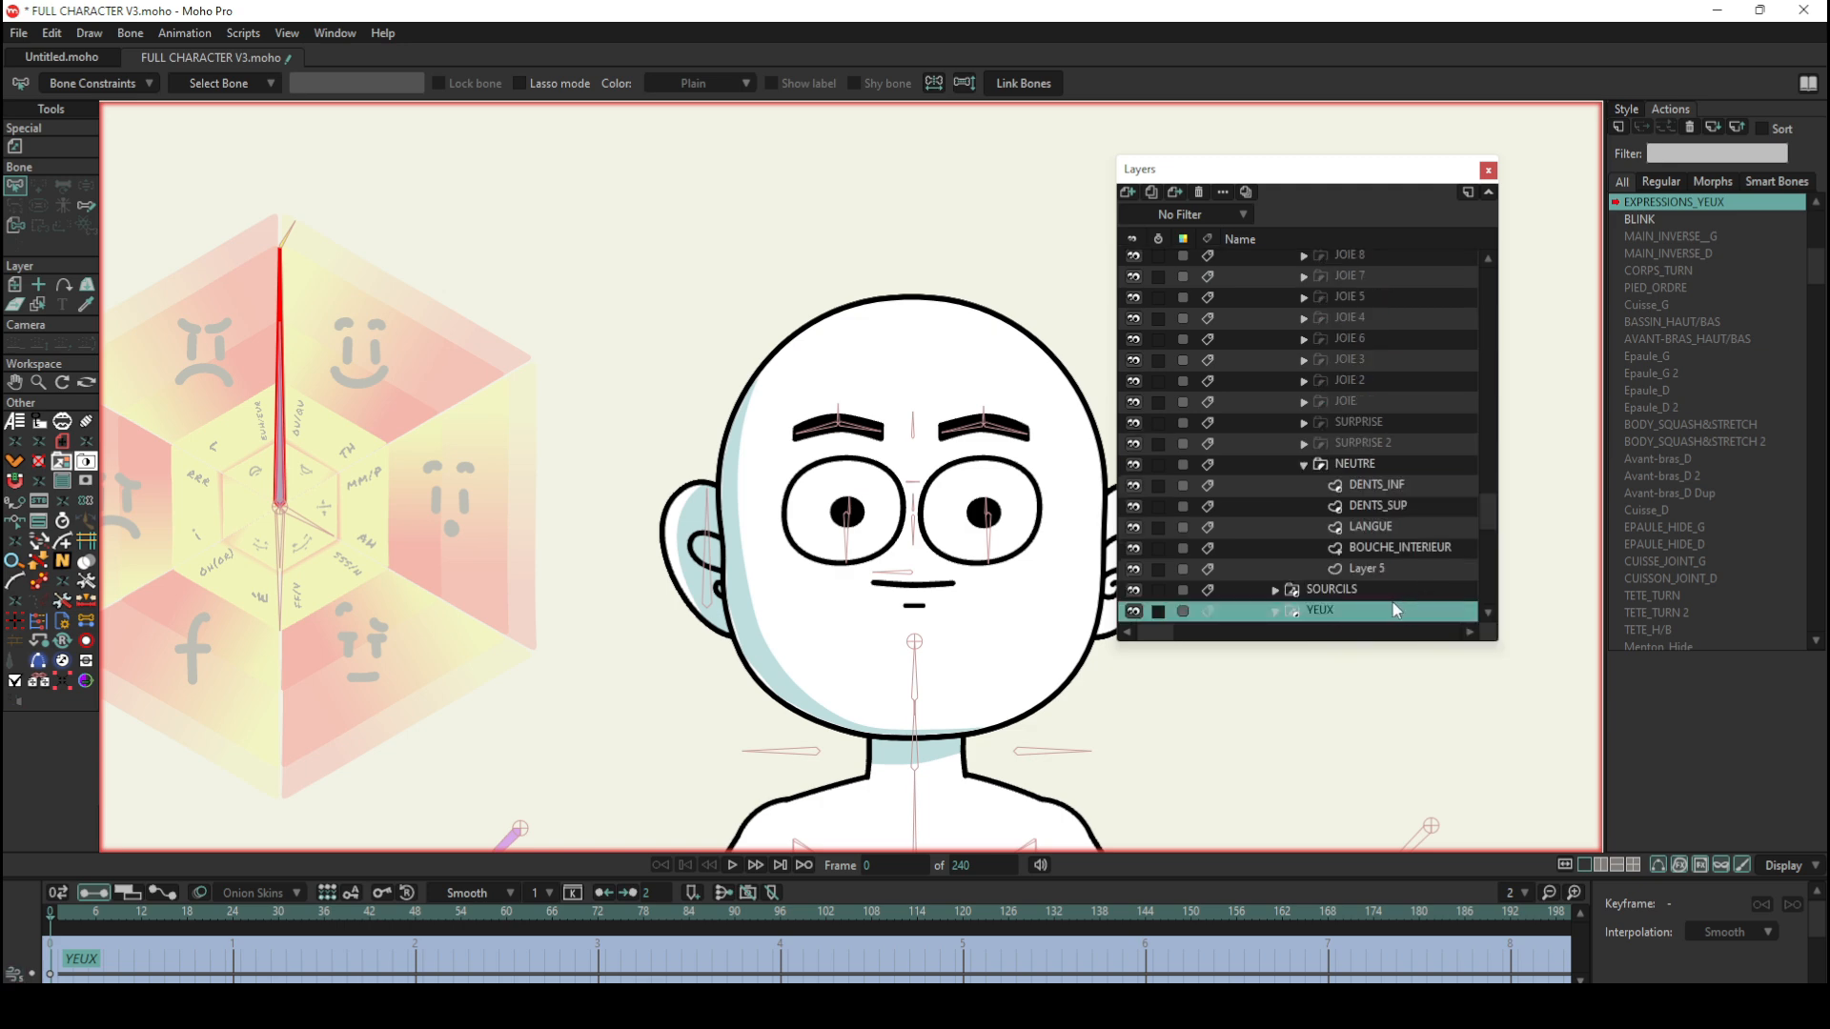
Step: Expand the original YEUX group and select its Expressions_Yeux layer at frame 1 of the action
left_click(1277, 597)
scroll(1324, 601, "down", 5)
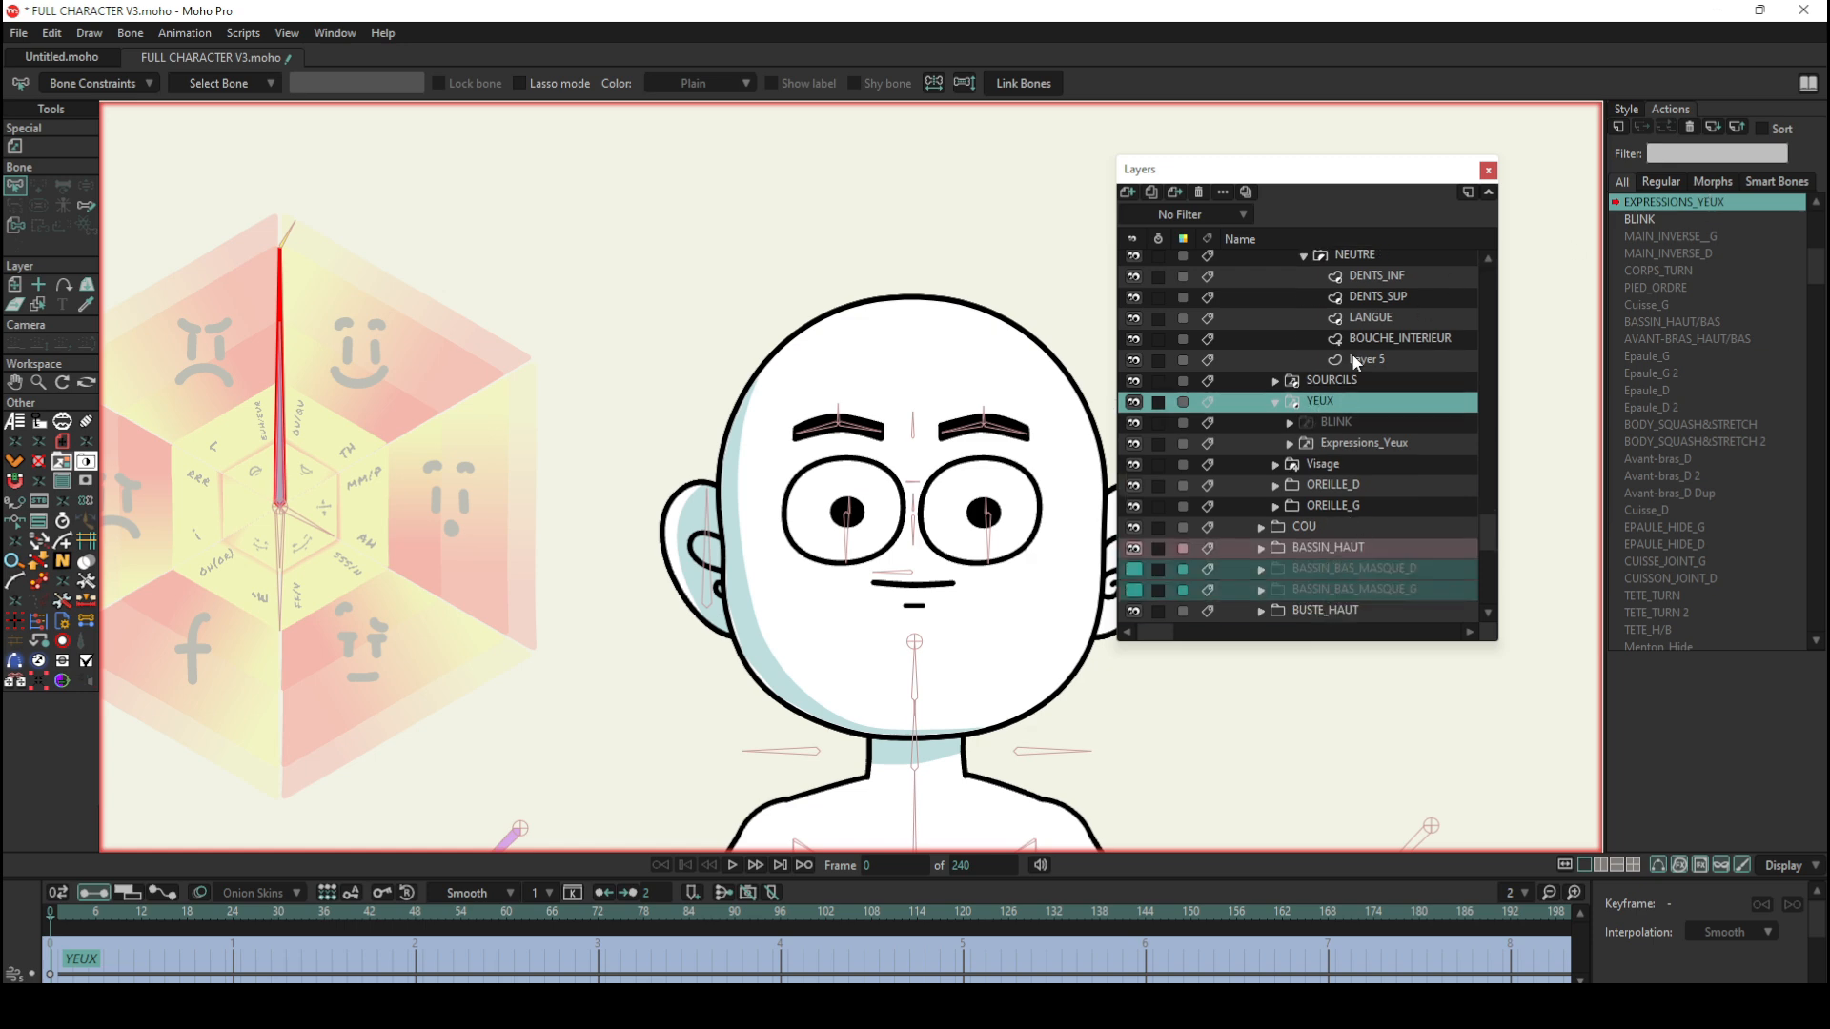
key("Right")
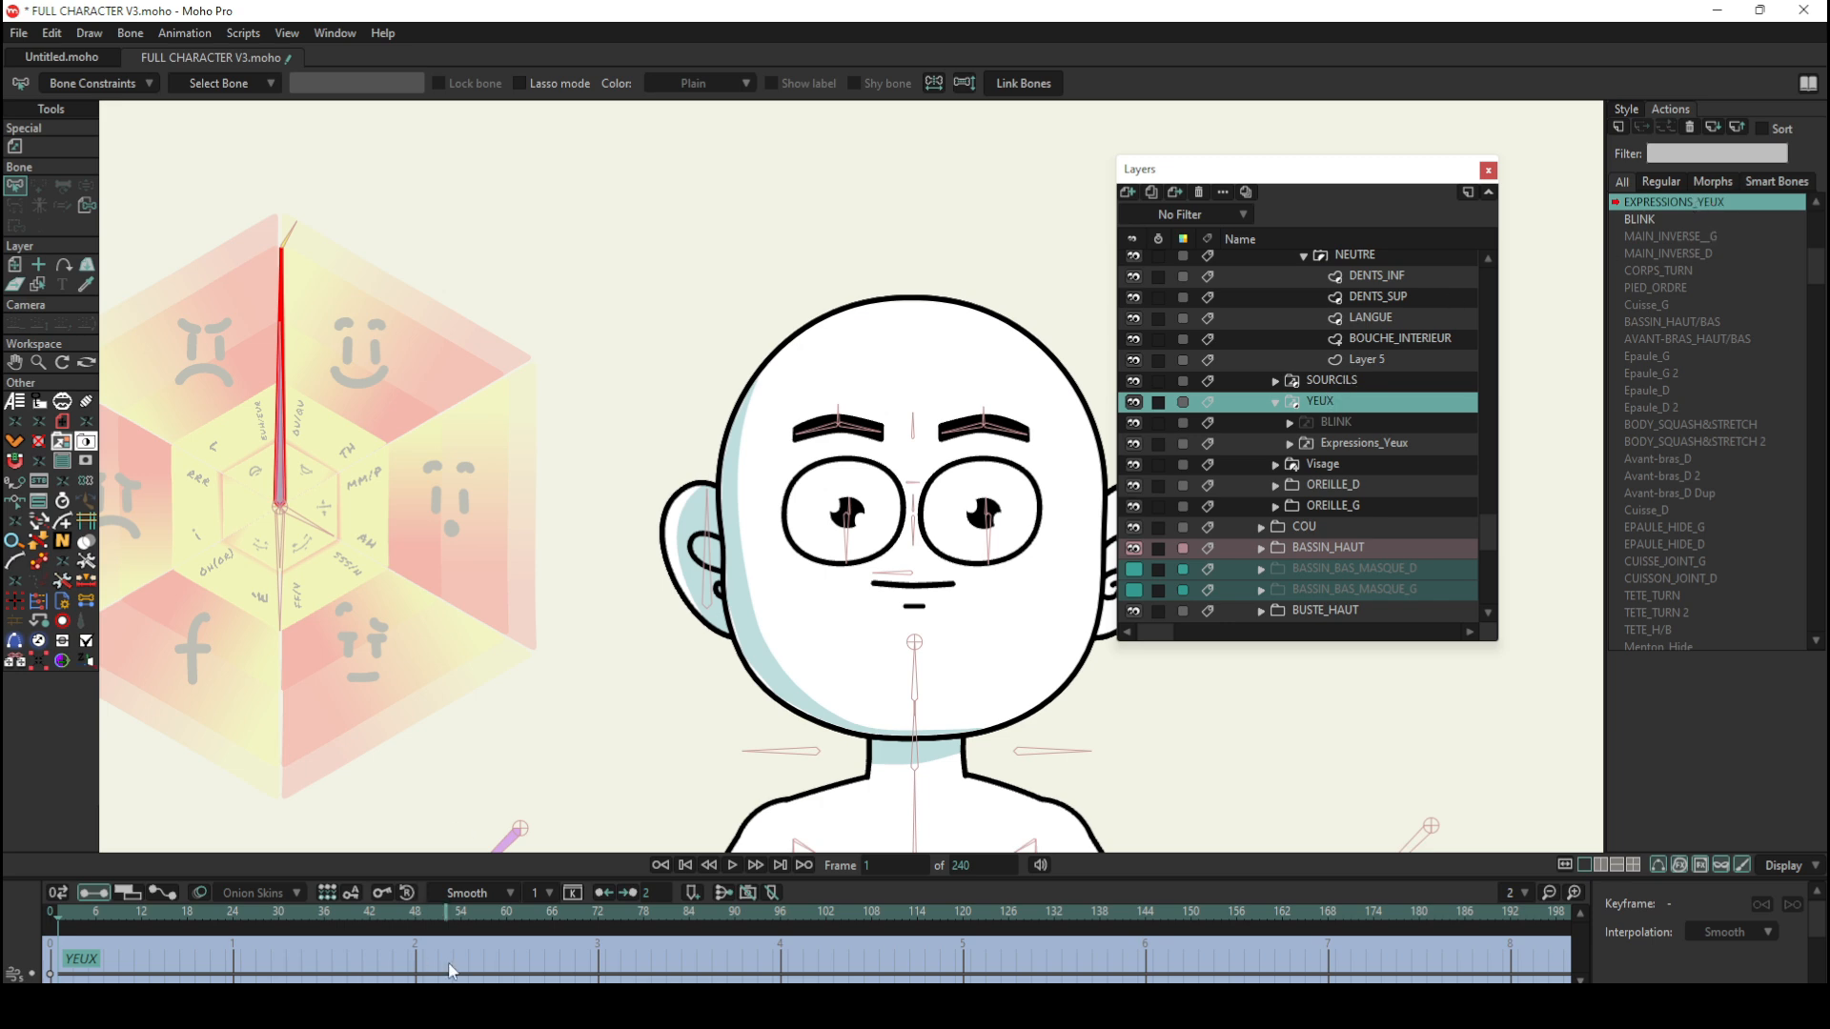
left_click(1278, 402)
left_click(1277, 402)
left_click(1341, 446)
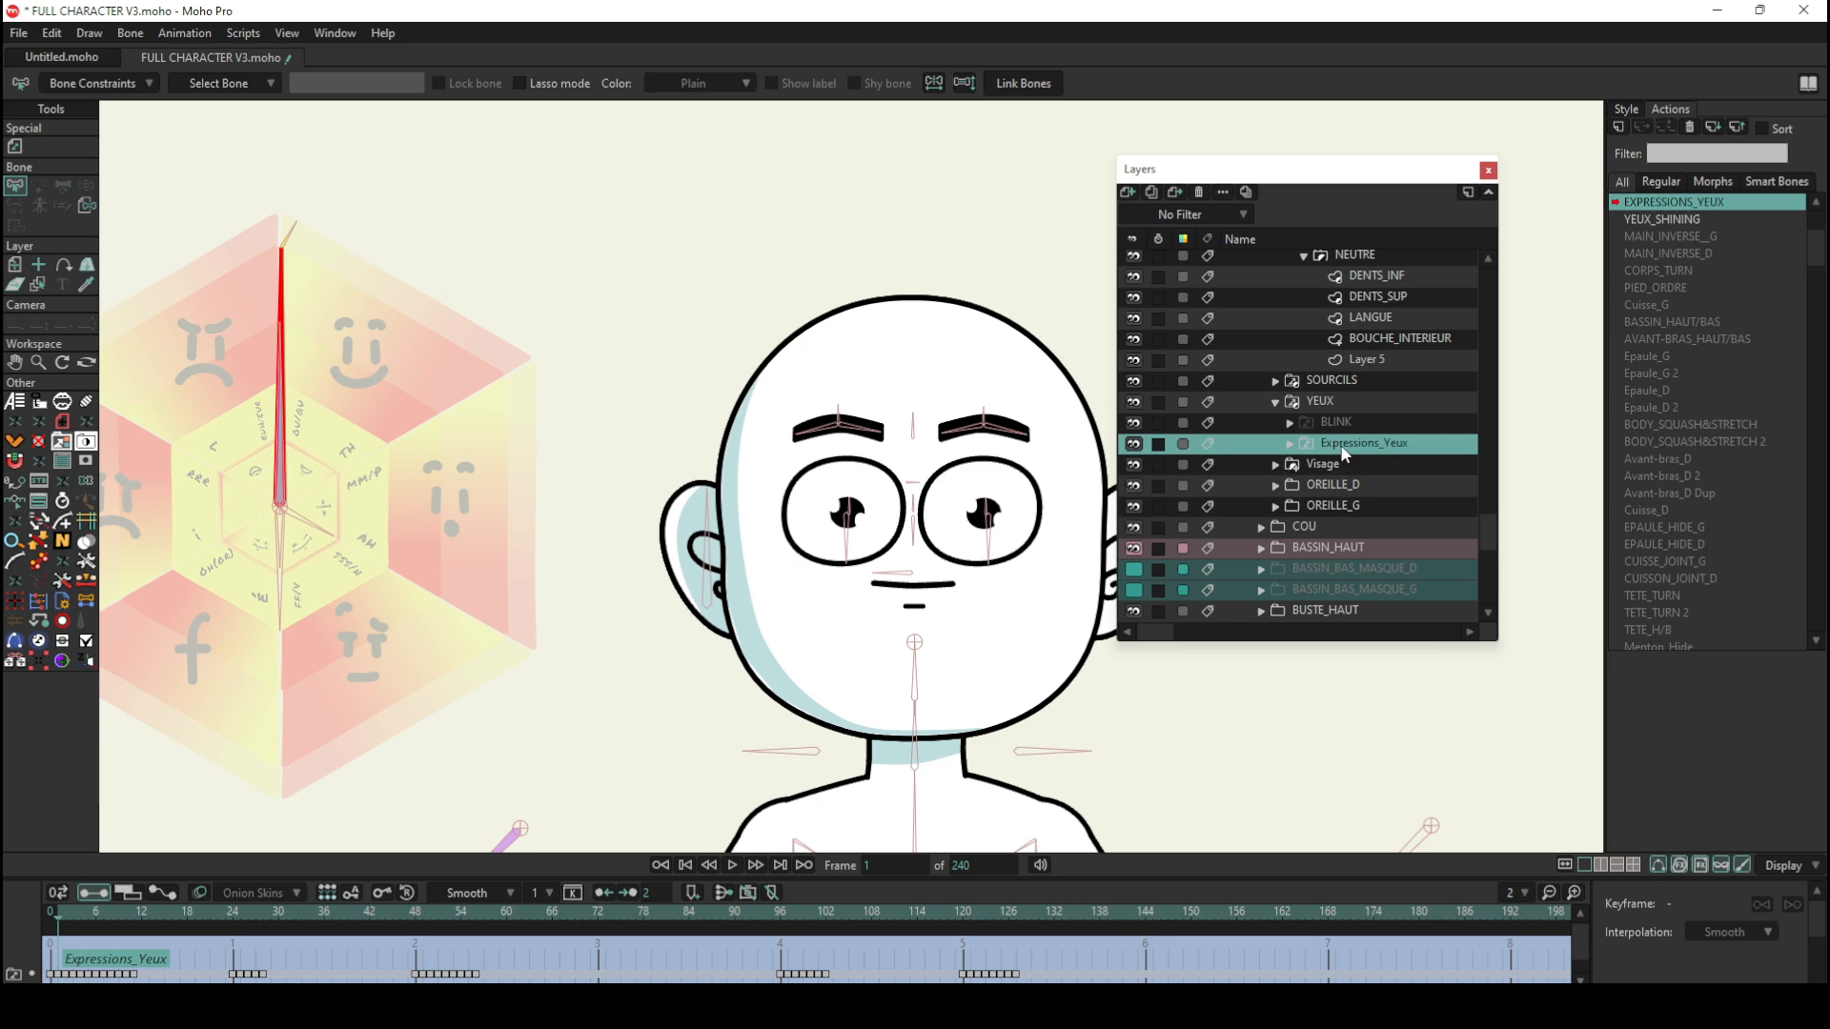
Step: Step through frames 2 to 9 of the Expressions_Yeux keys to compare the eye switches, and return to frame 0
left_click(71, 917)
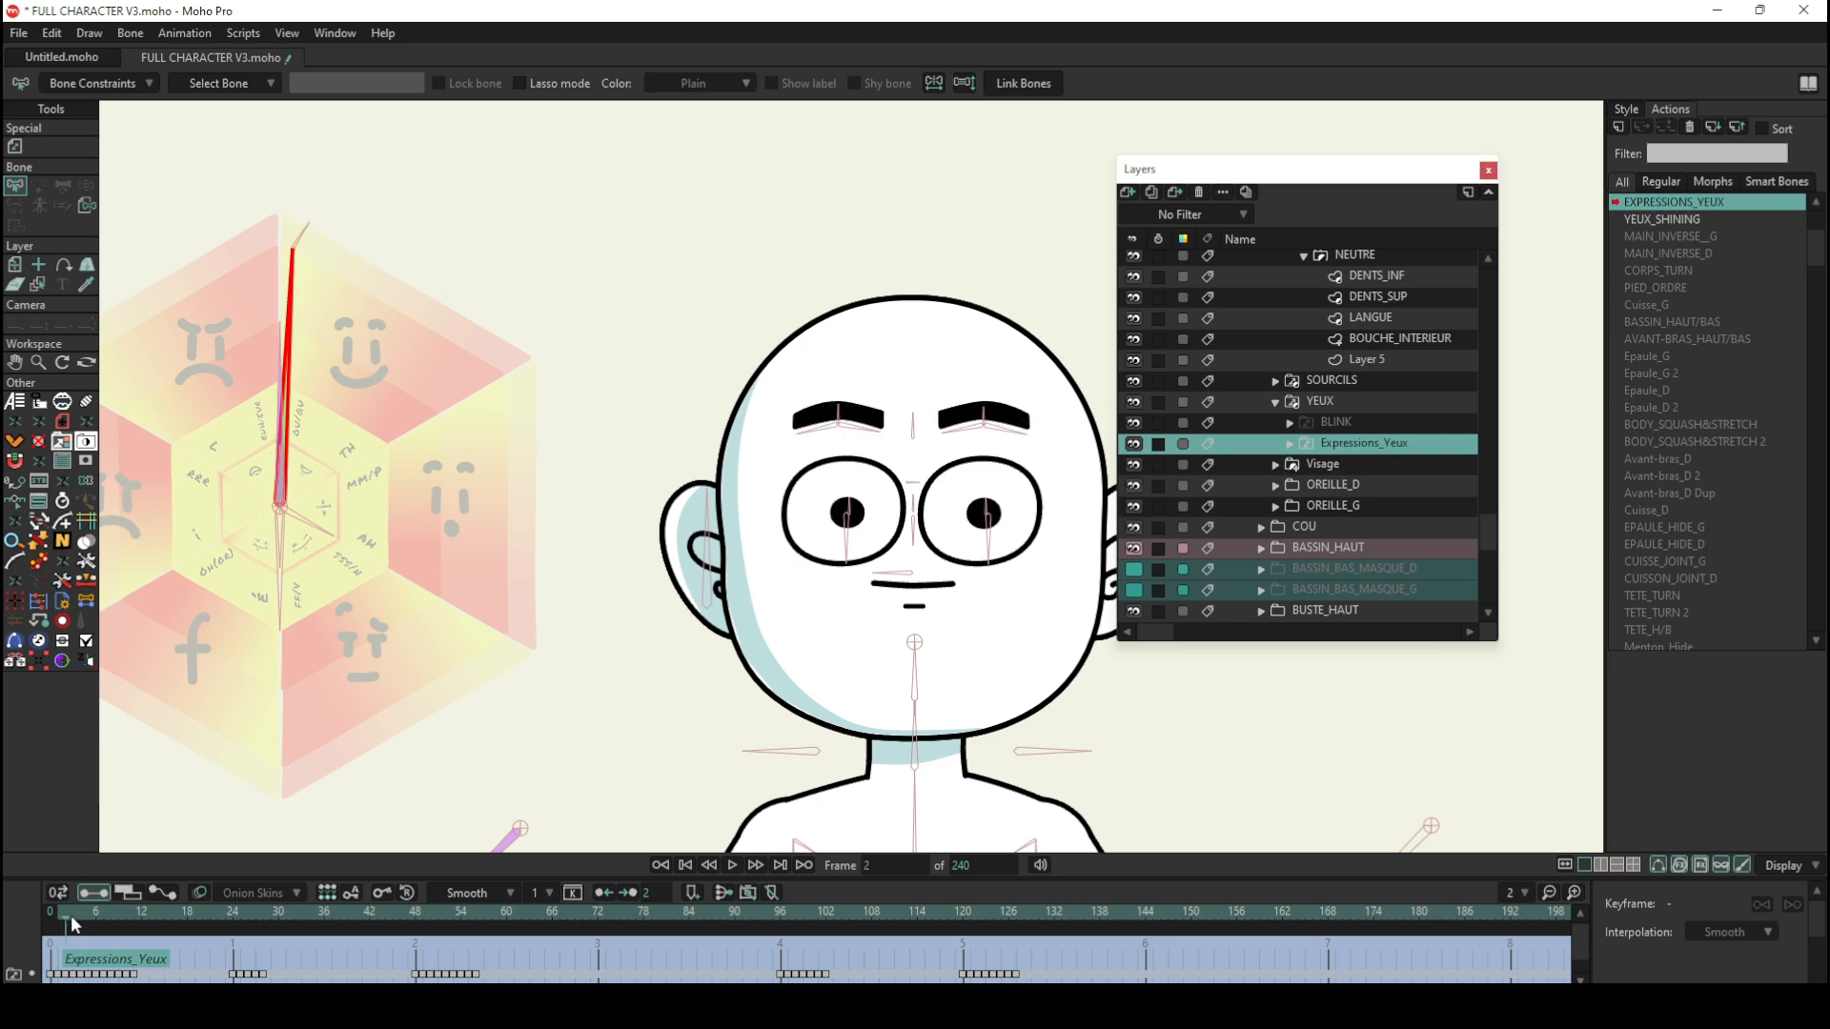
left_click_drag(70, 922, 88, 920)
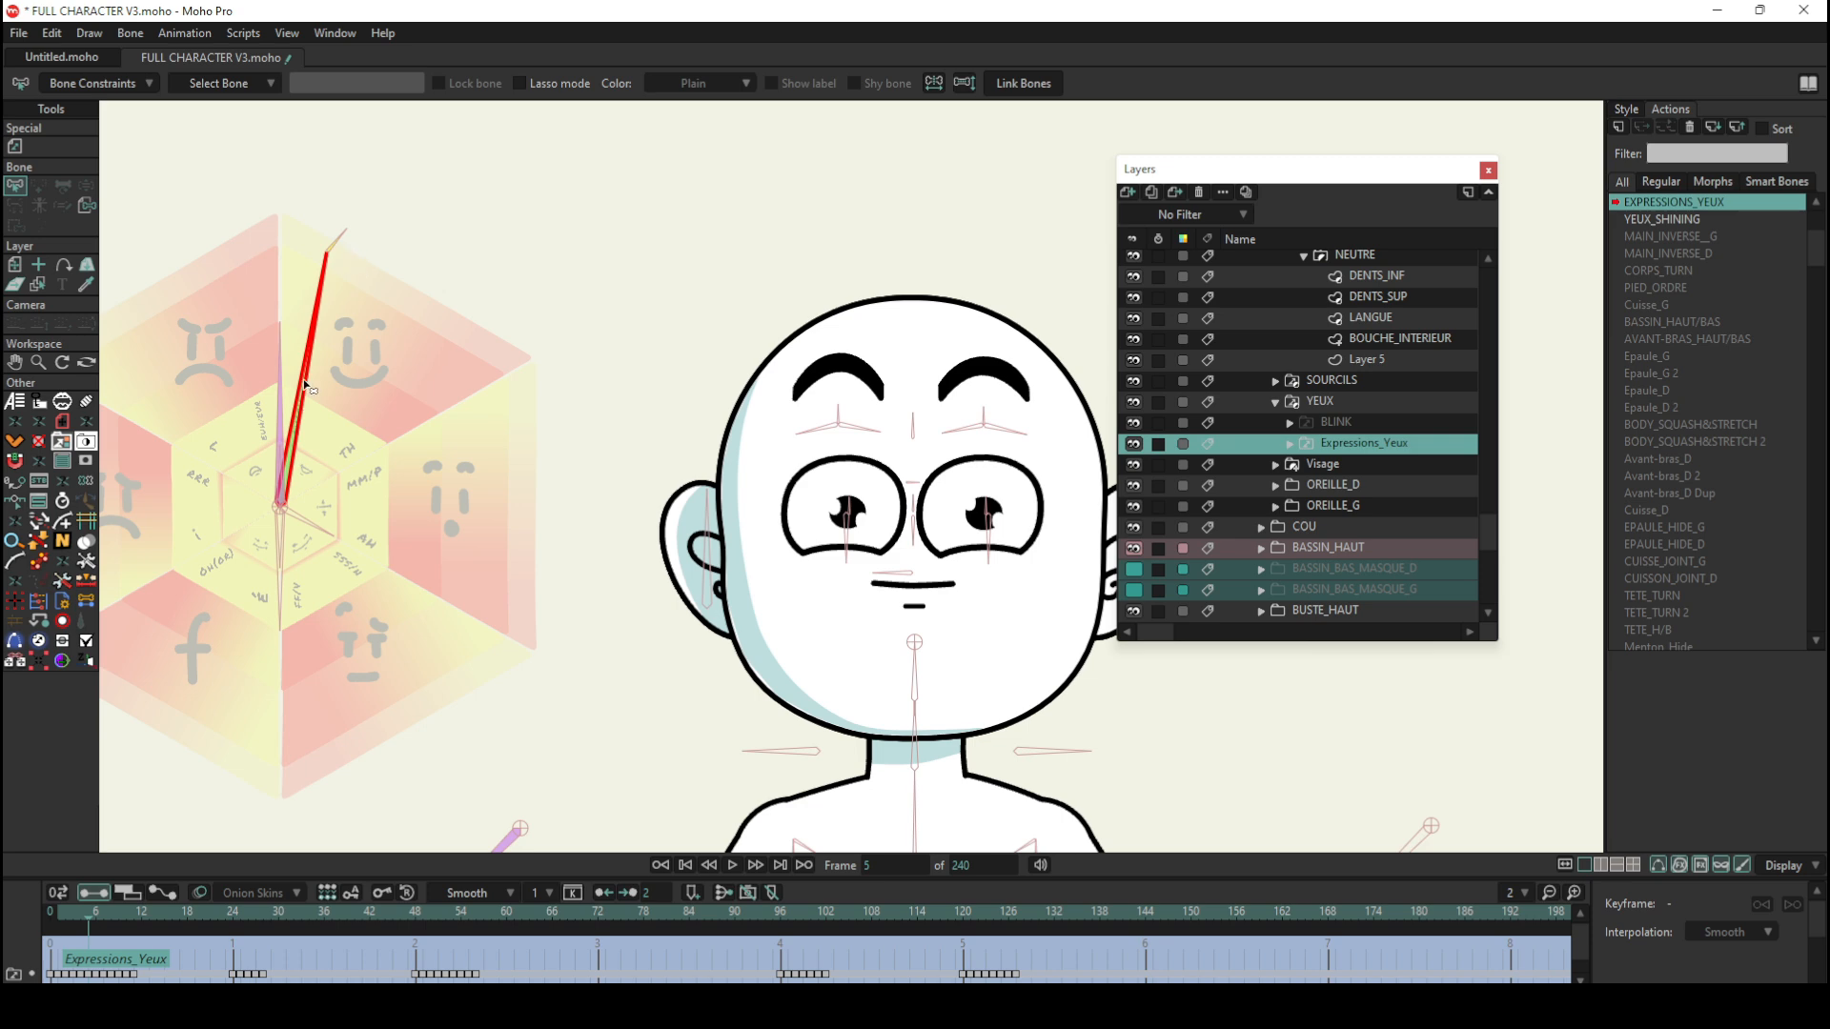
left_click(98, 918)
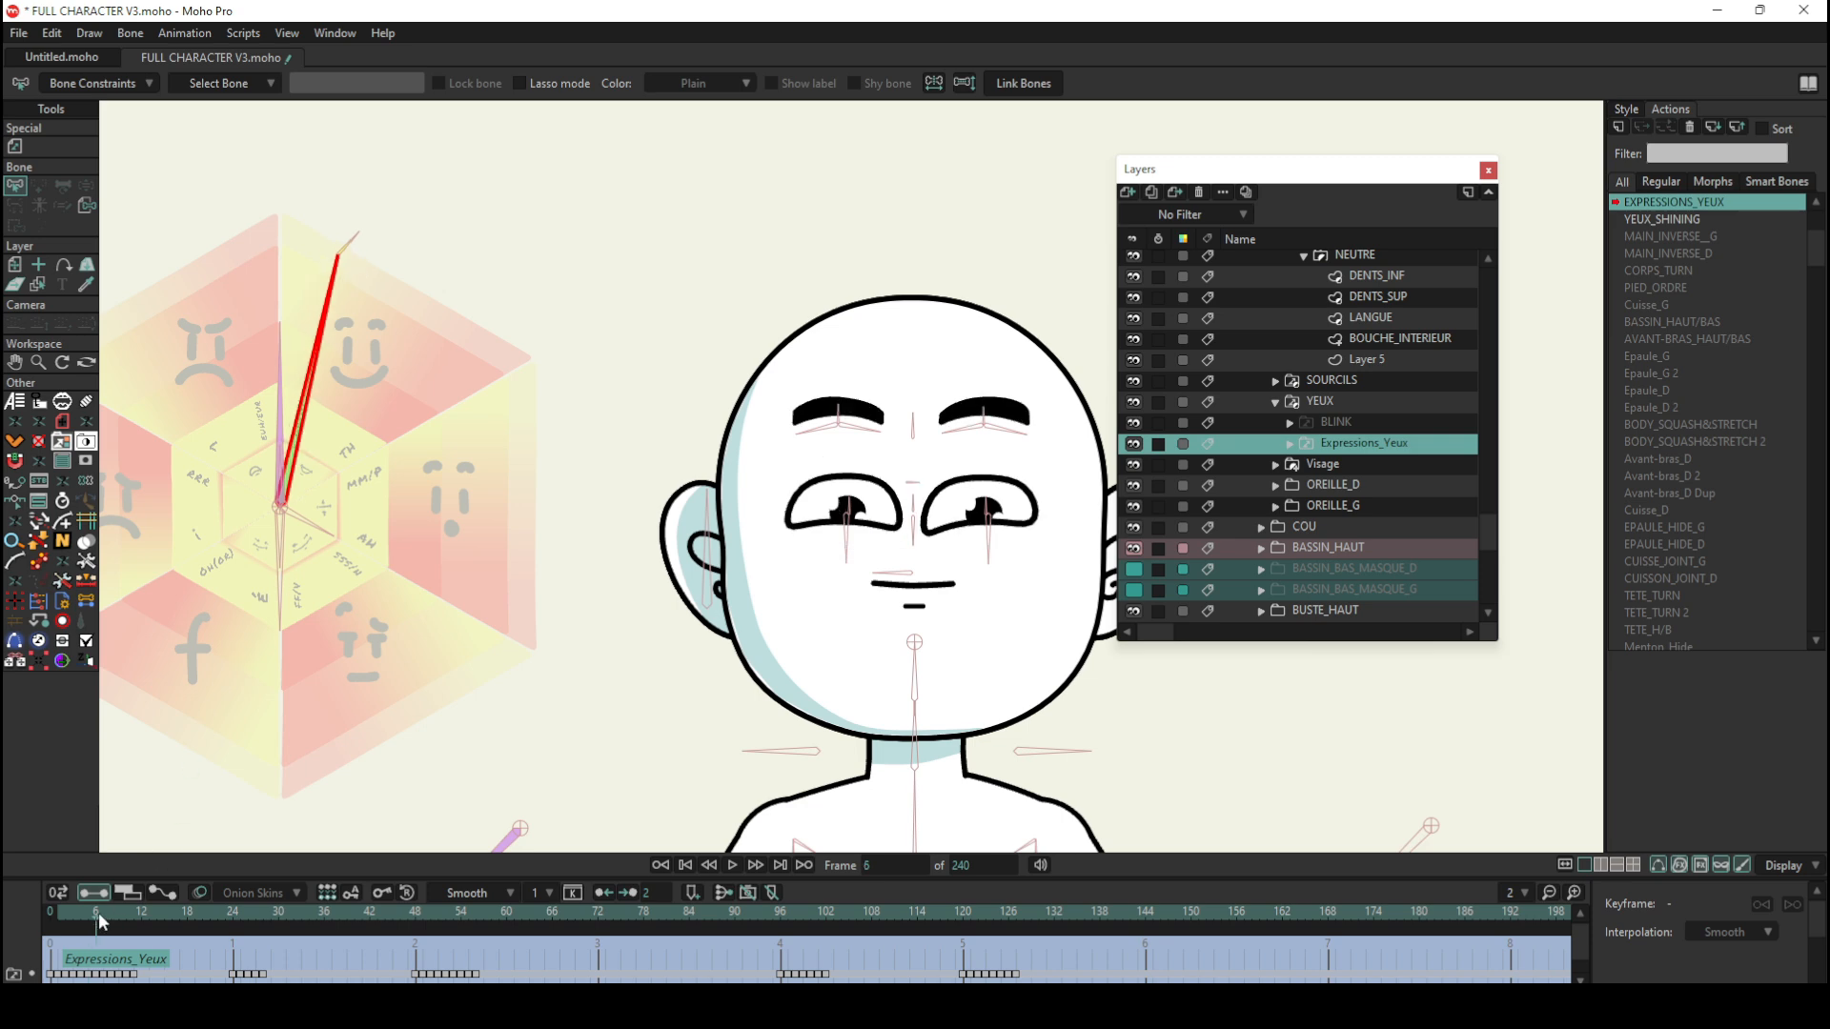
left_click(105, 917)
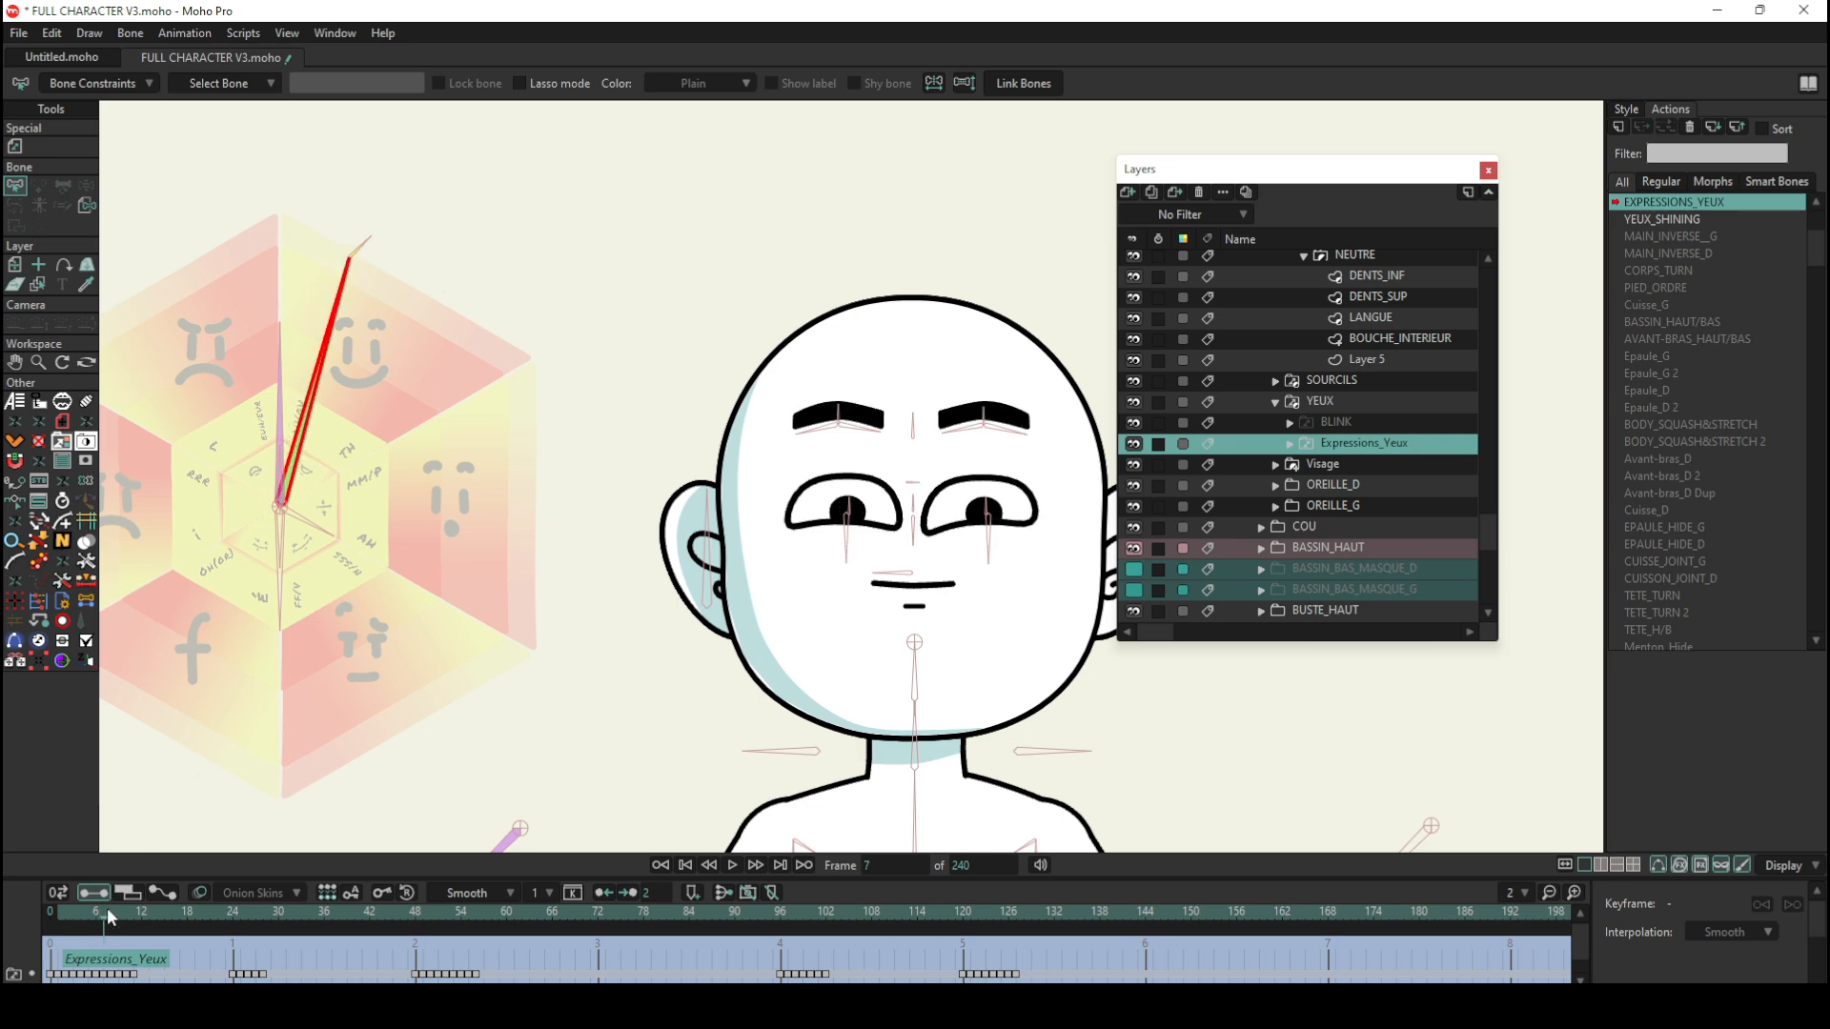
left_click(113, 917)
left_click(119, 915)
mouse_move(124, 907)
left_mouse_down()
mouse_move(140, 904)
mouse_move(119, 905)
left_mouse_up()
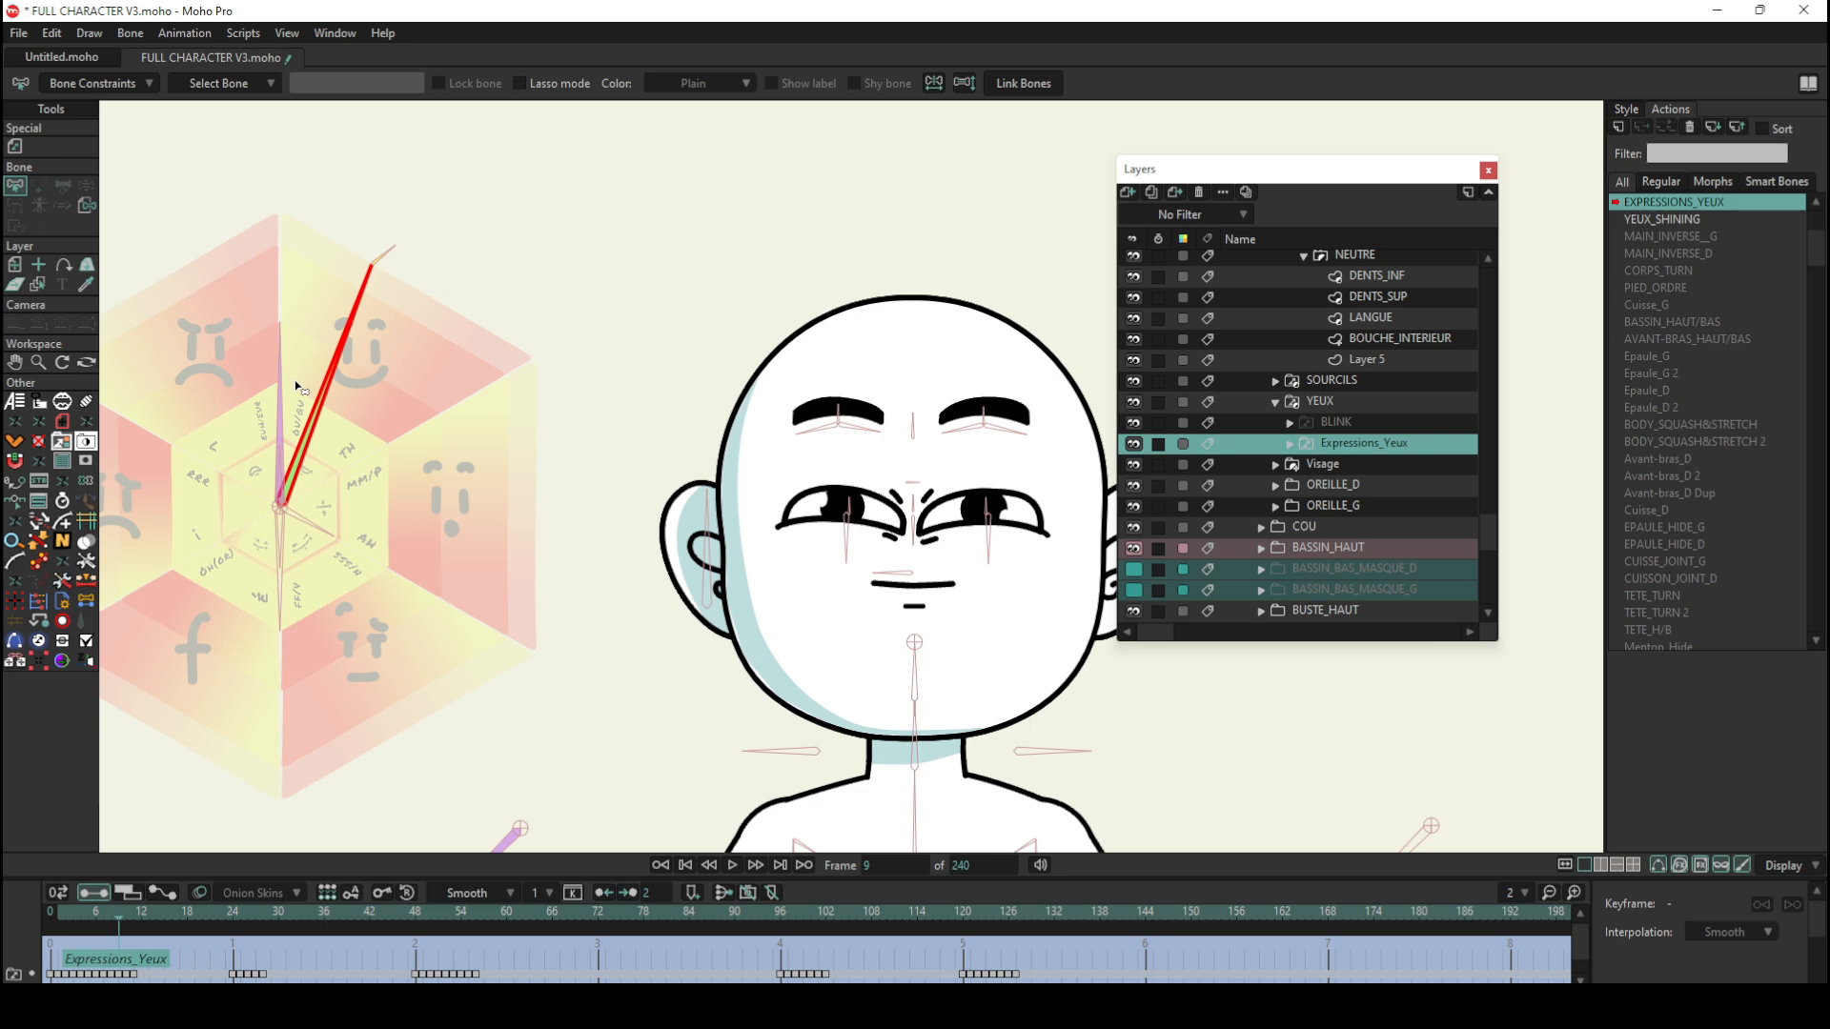
left_click_drag(178, 915, 50, 913)
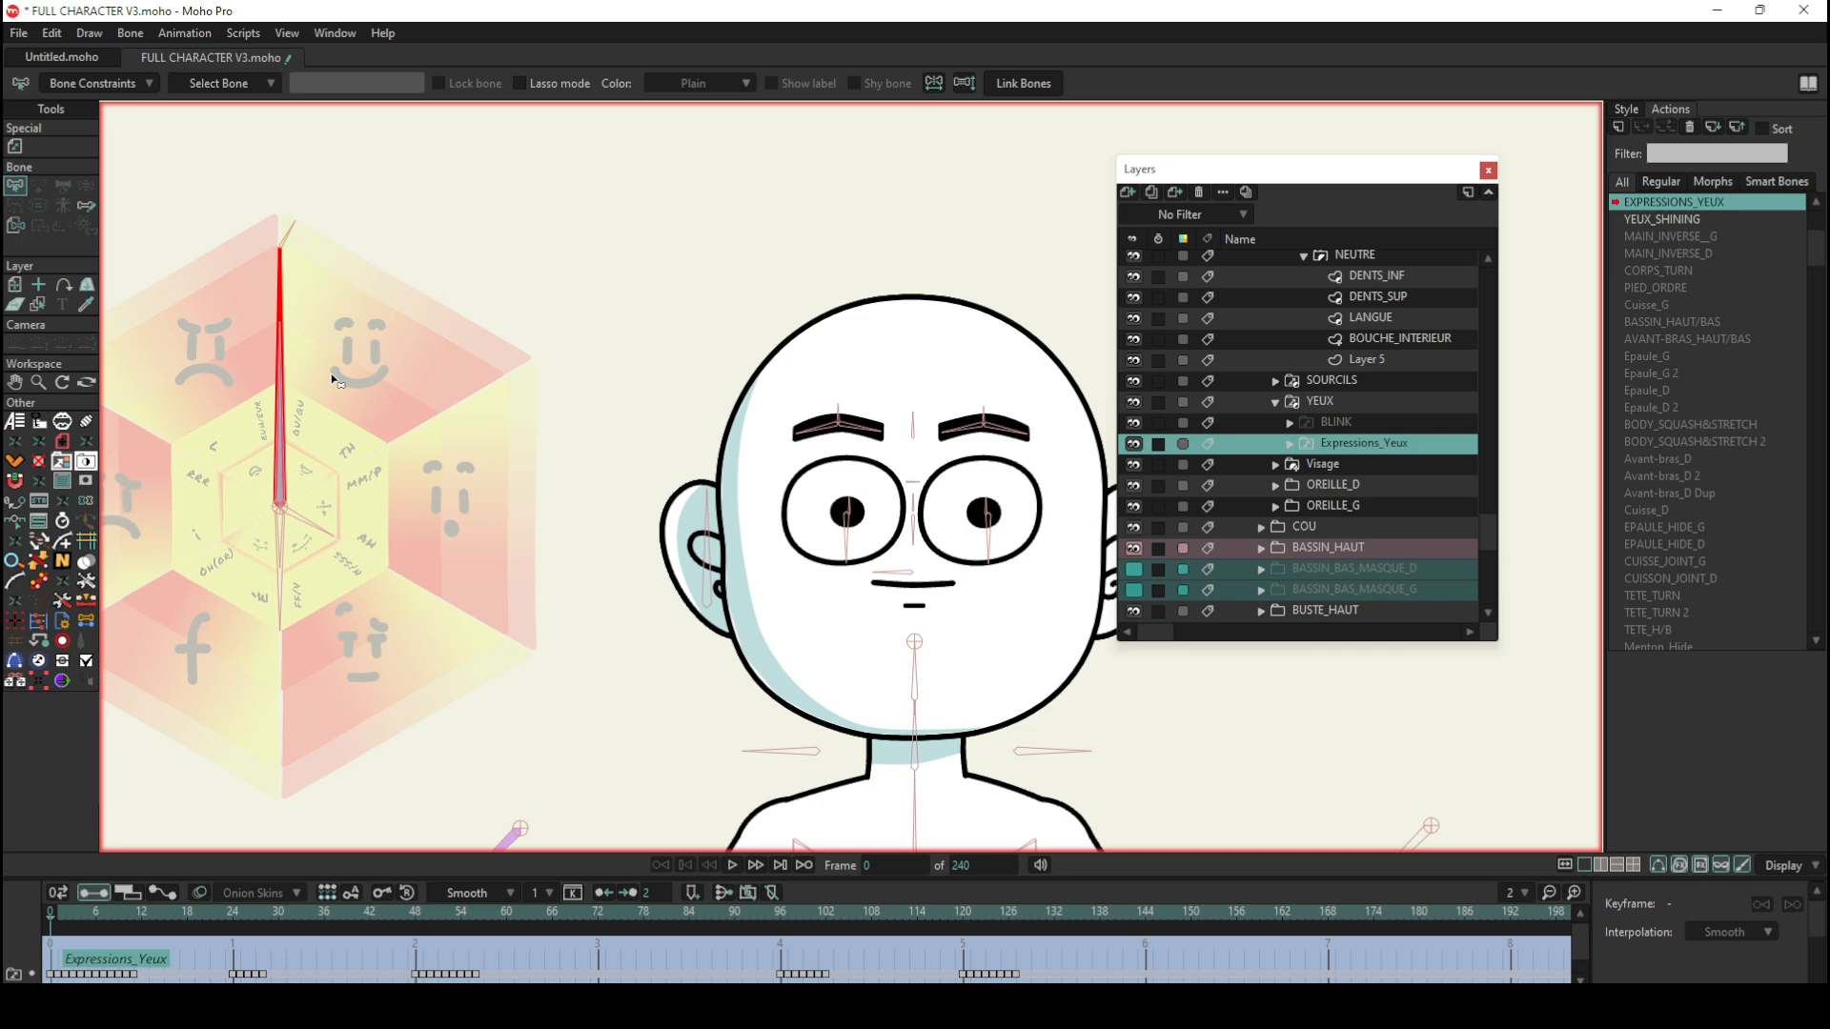
Step: Go to frame 3 of the action and expand the Expressions_Yeux and original SOURCILS groups to inspect their layers
scroll(1342, 389, "up", 5)
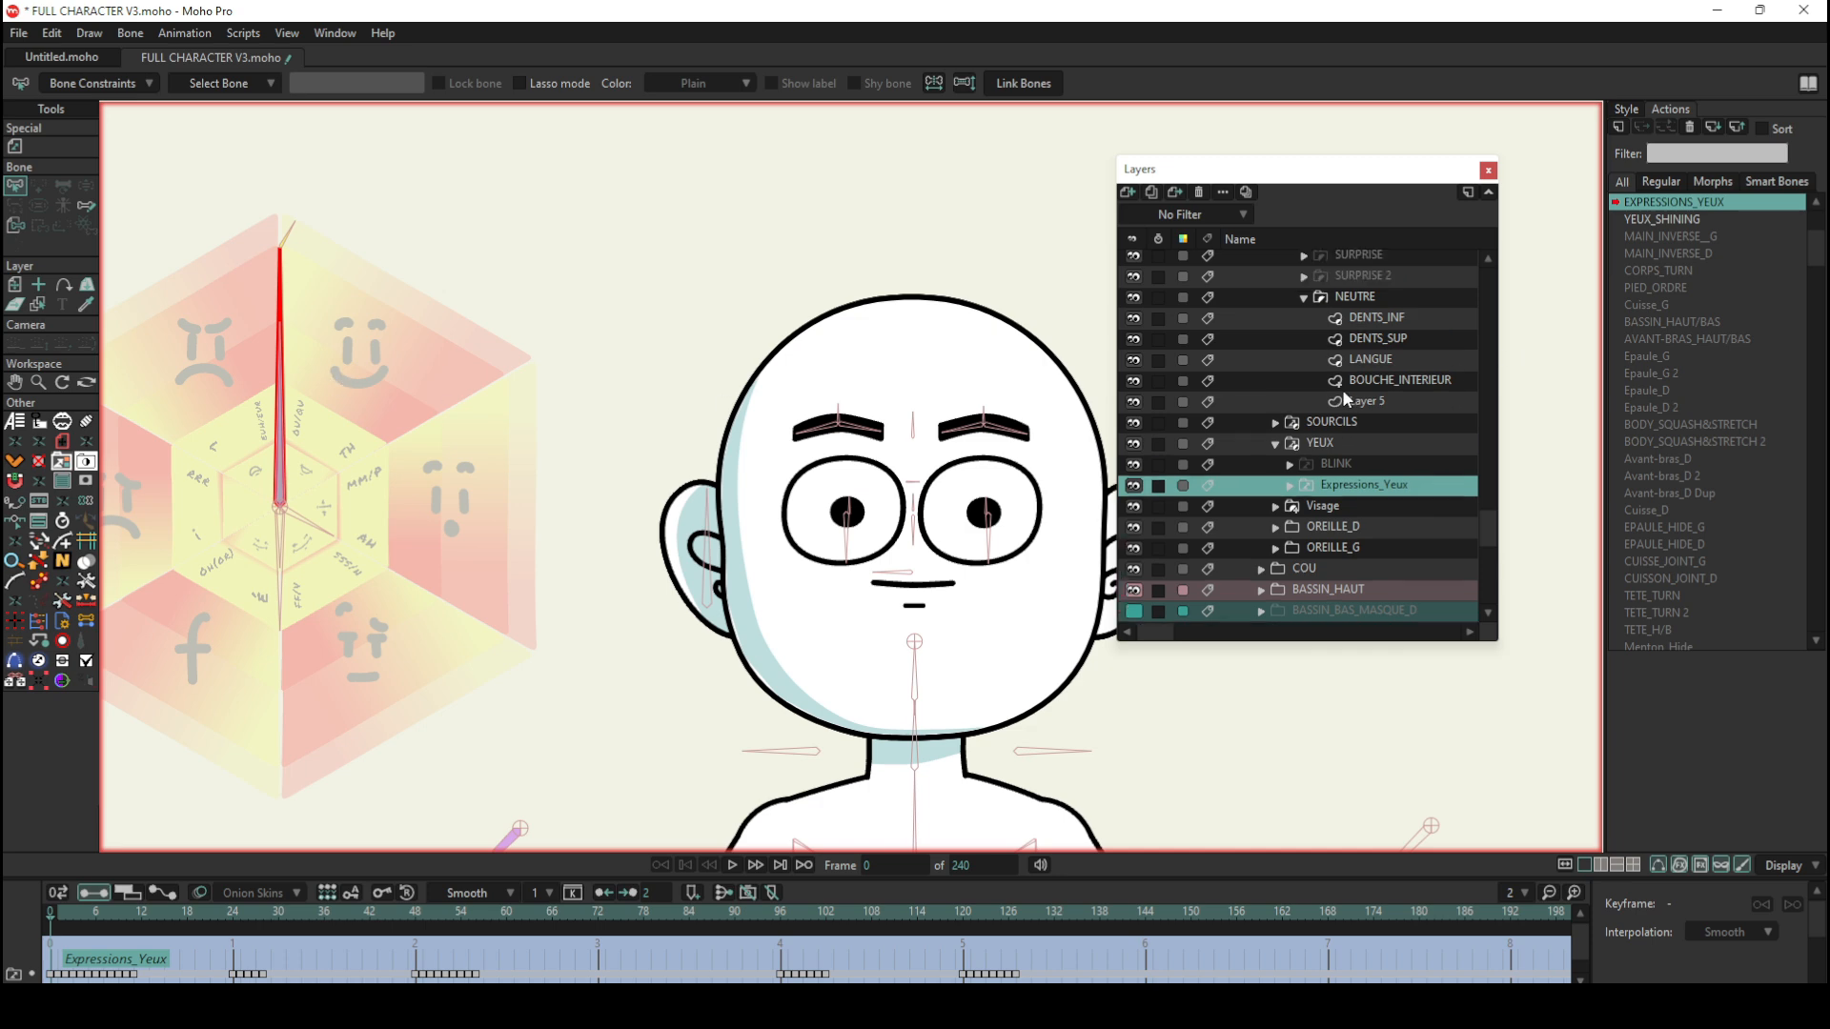
scroll(1340, 392, "down", 5)
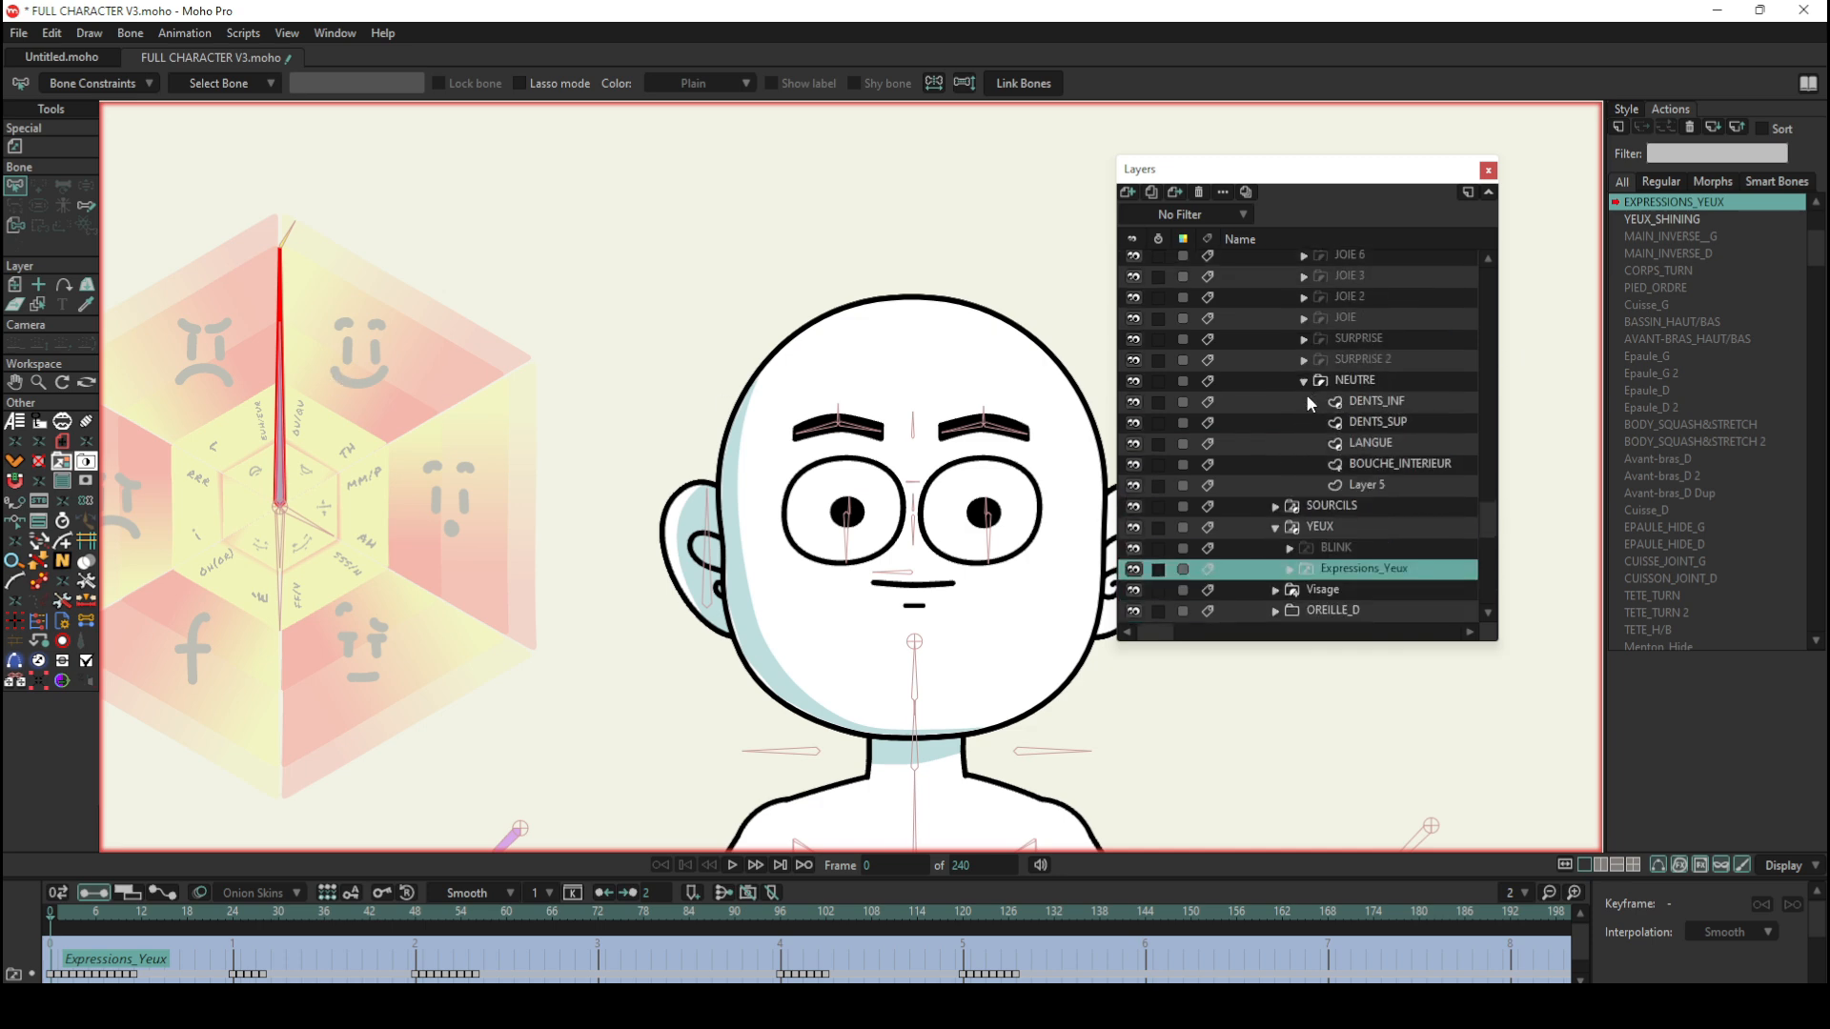
scroll(1351, 544, "down", 1)
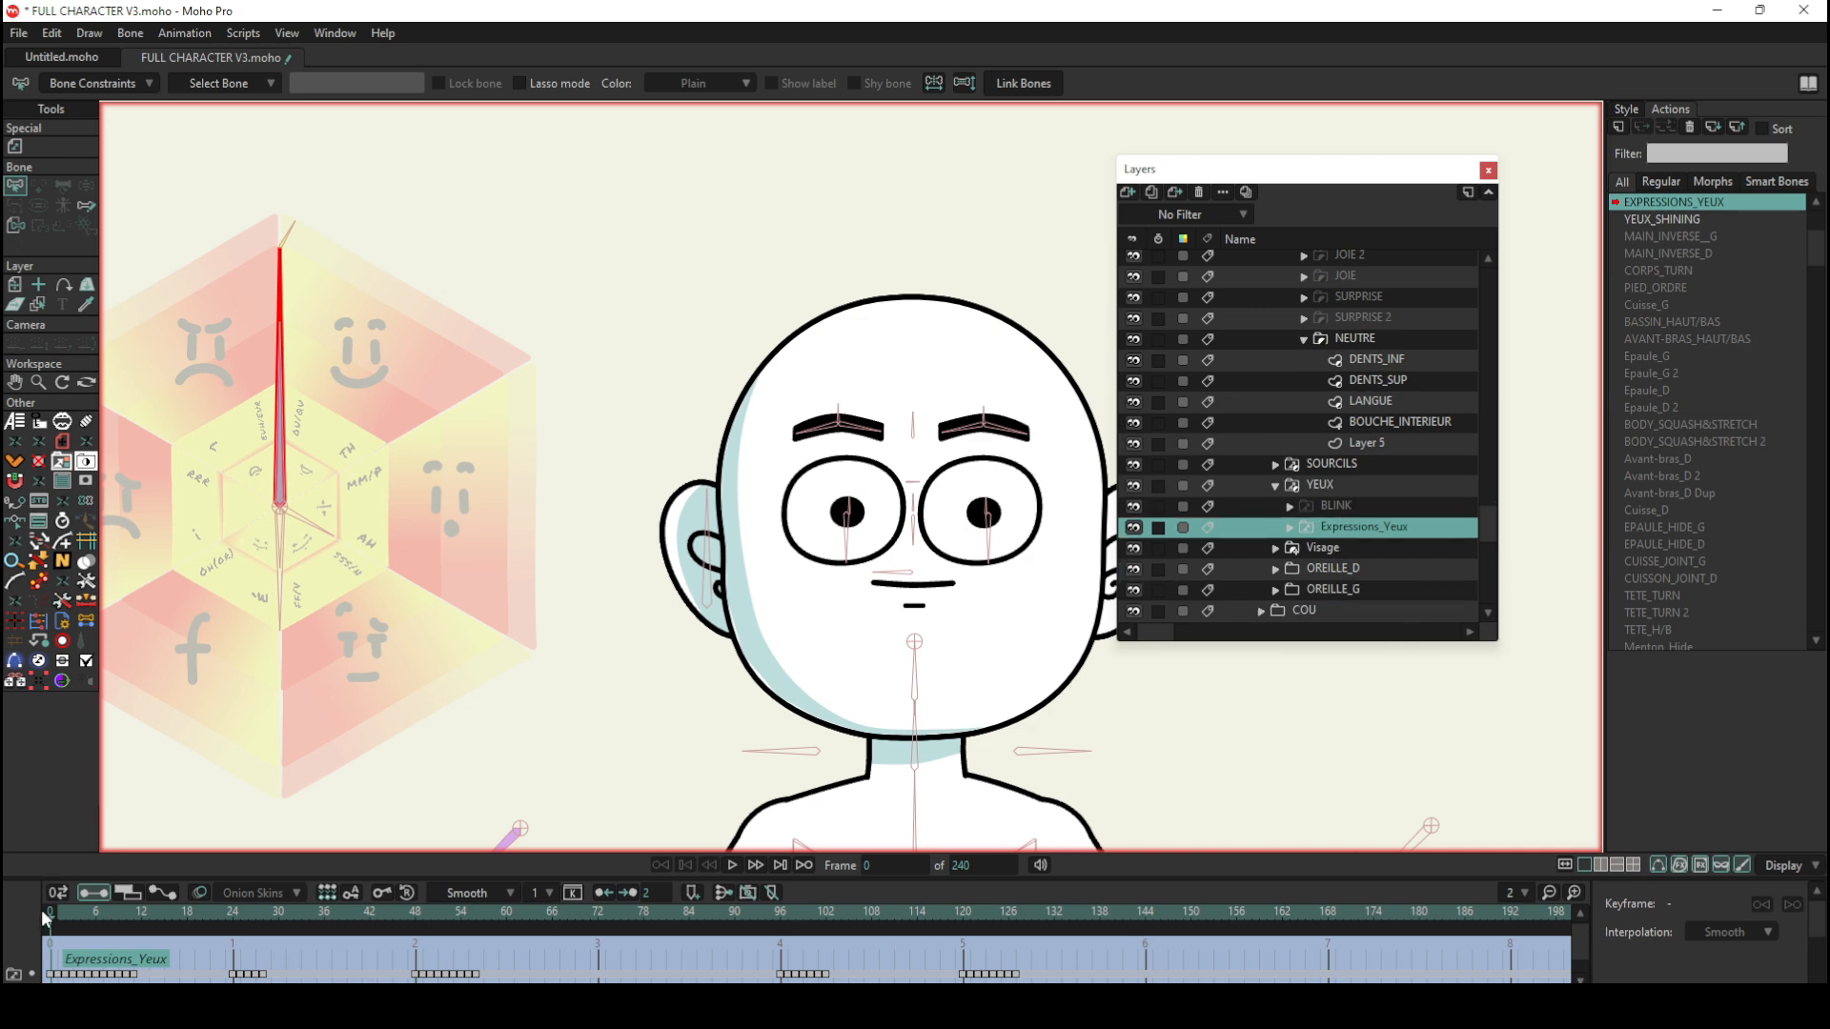
left_click(73, 913)
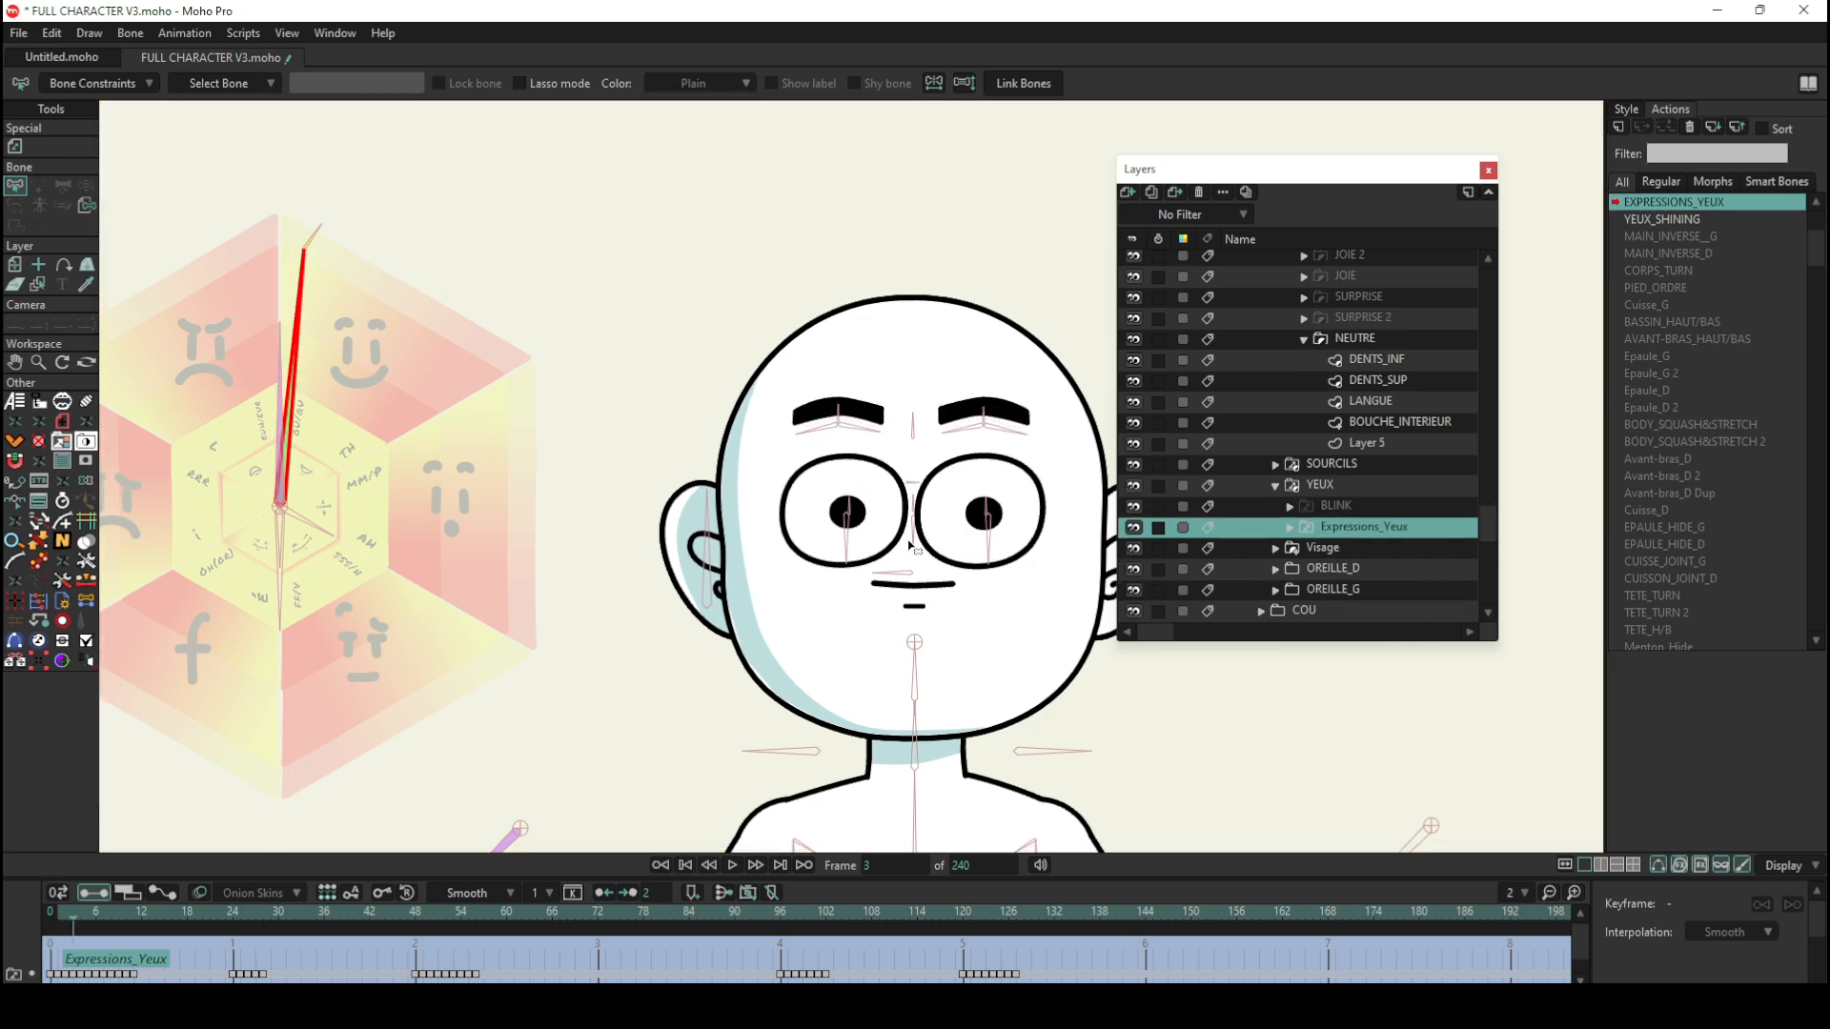
left_click(1290, 527)
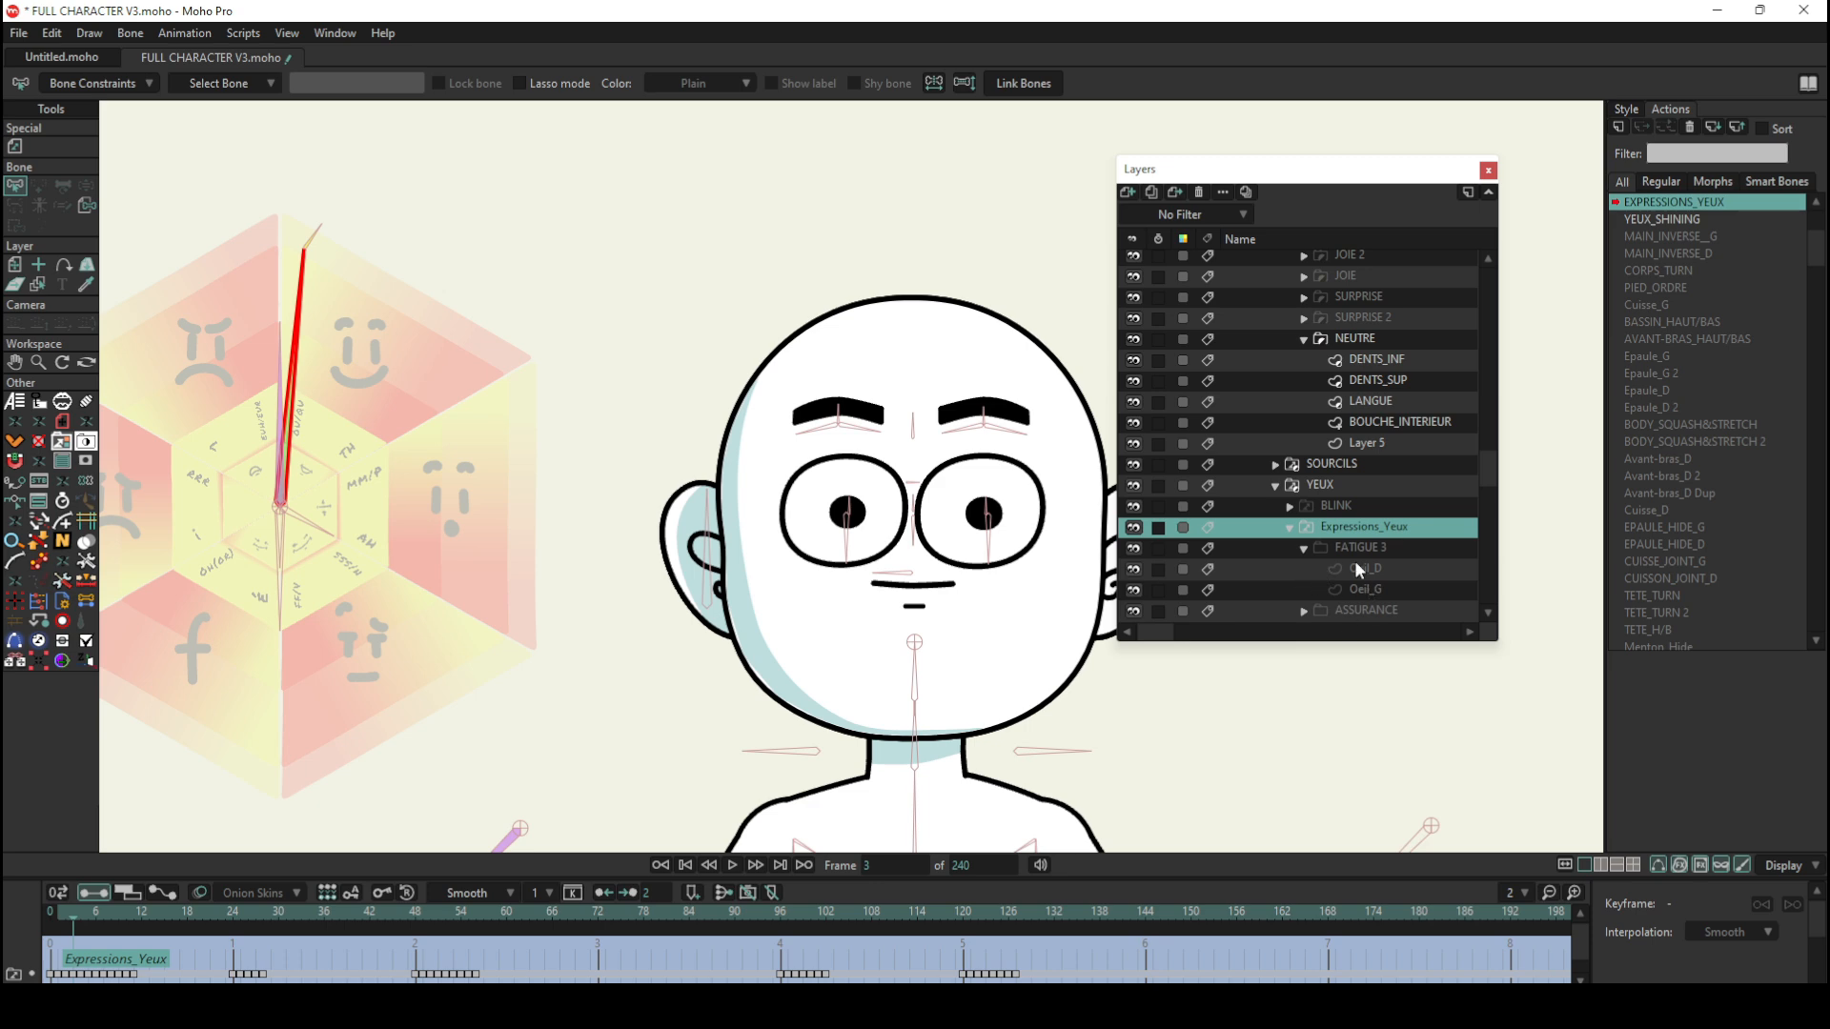
scroll(1359, 569, "down", 3)
left_click(1276, 360)
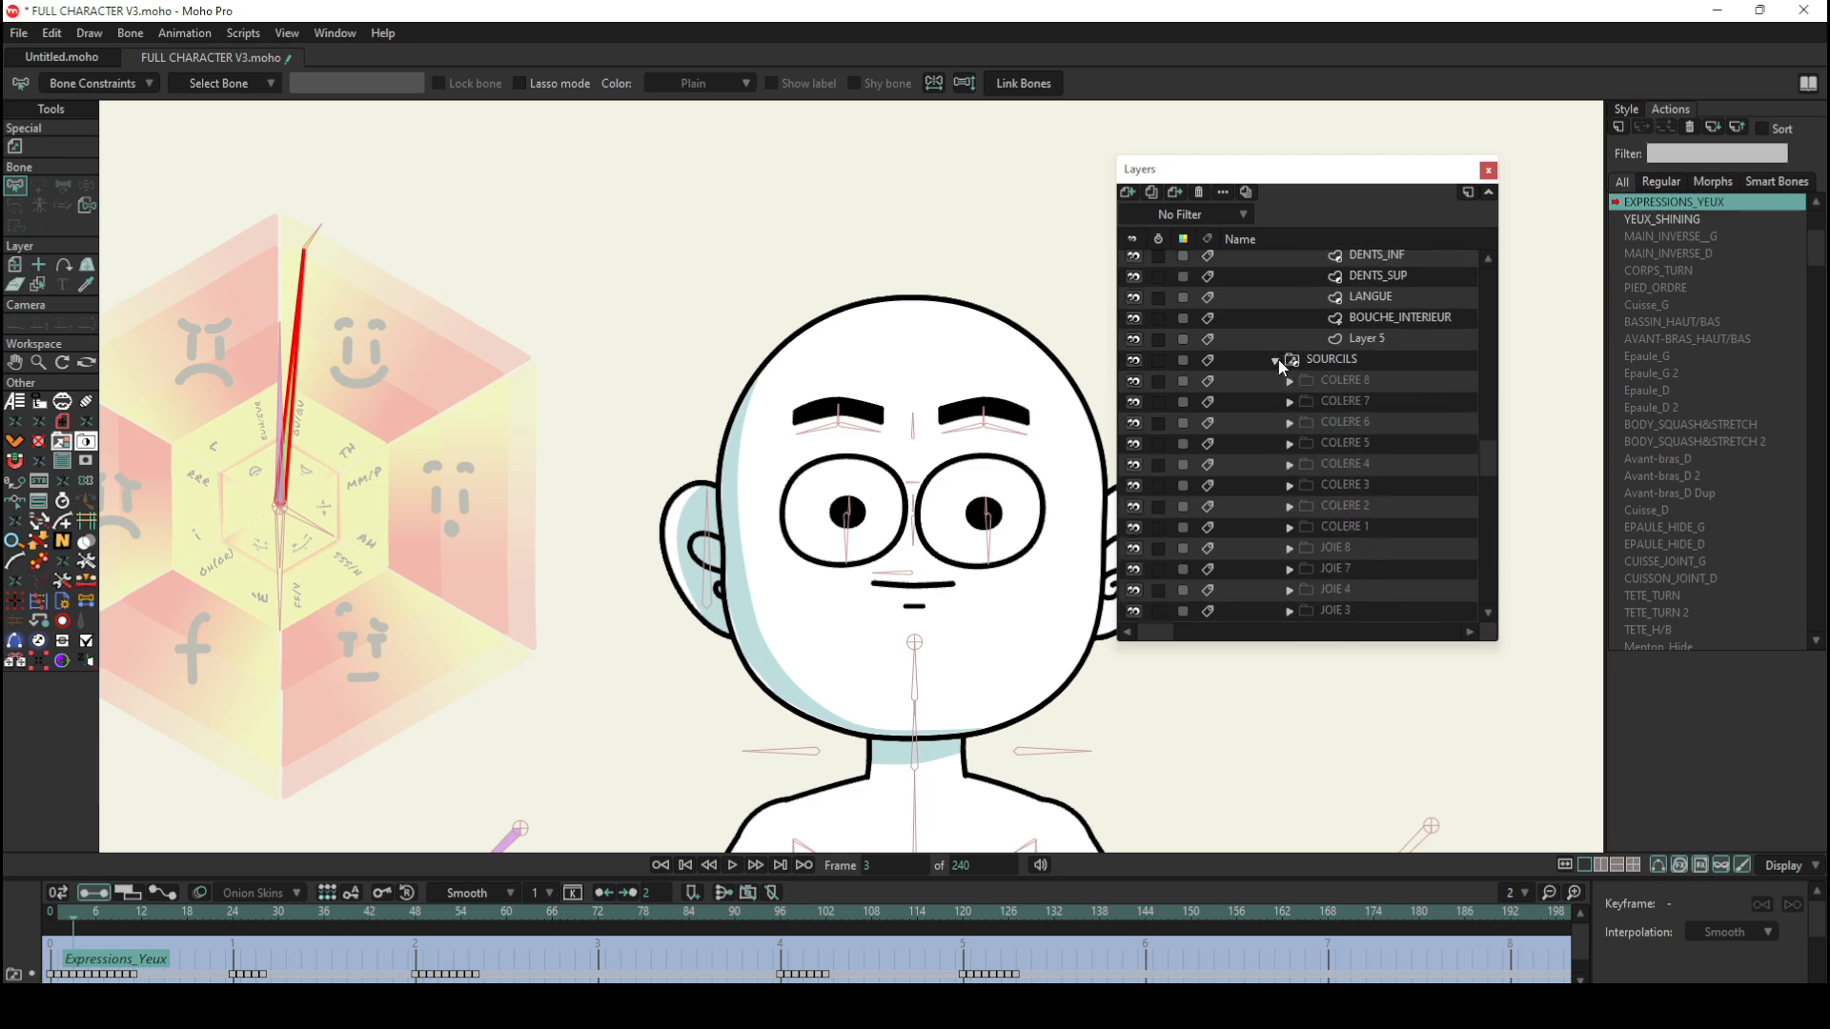
Step: Go to frame 6 of the EXPRESSIONS_YEUX action and examine the eyebrow switches in the original SOURCILS group
scroll(1344, 401, "down", 1)
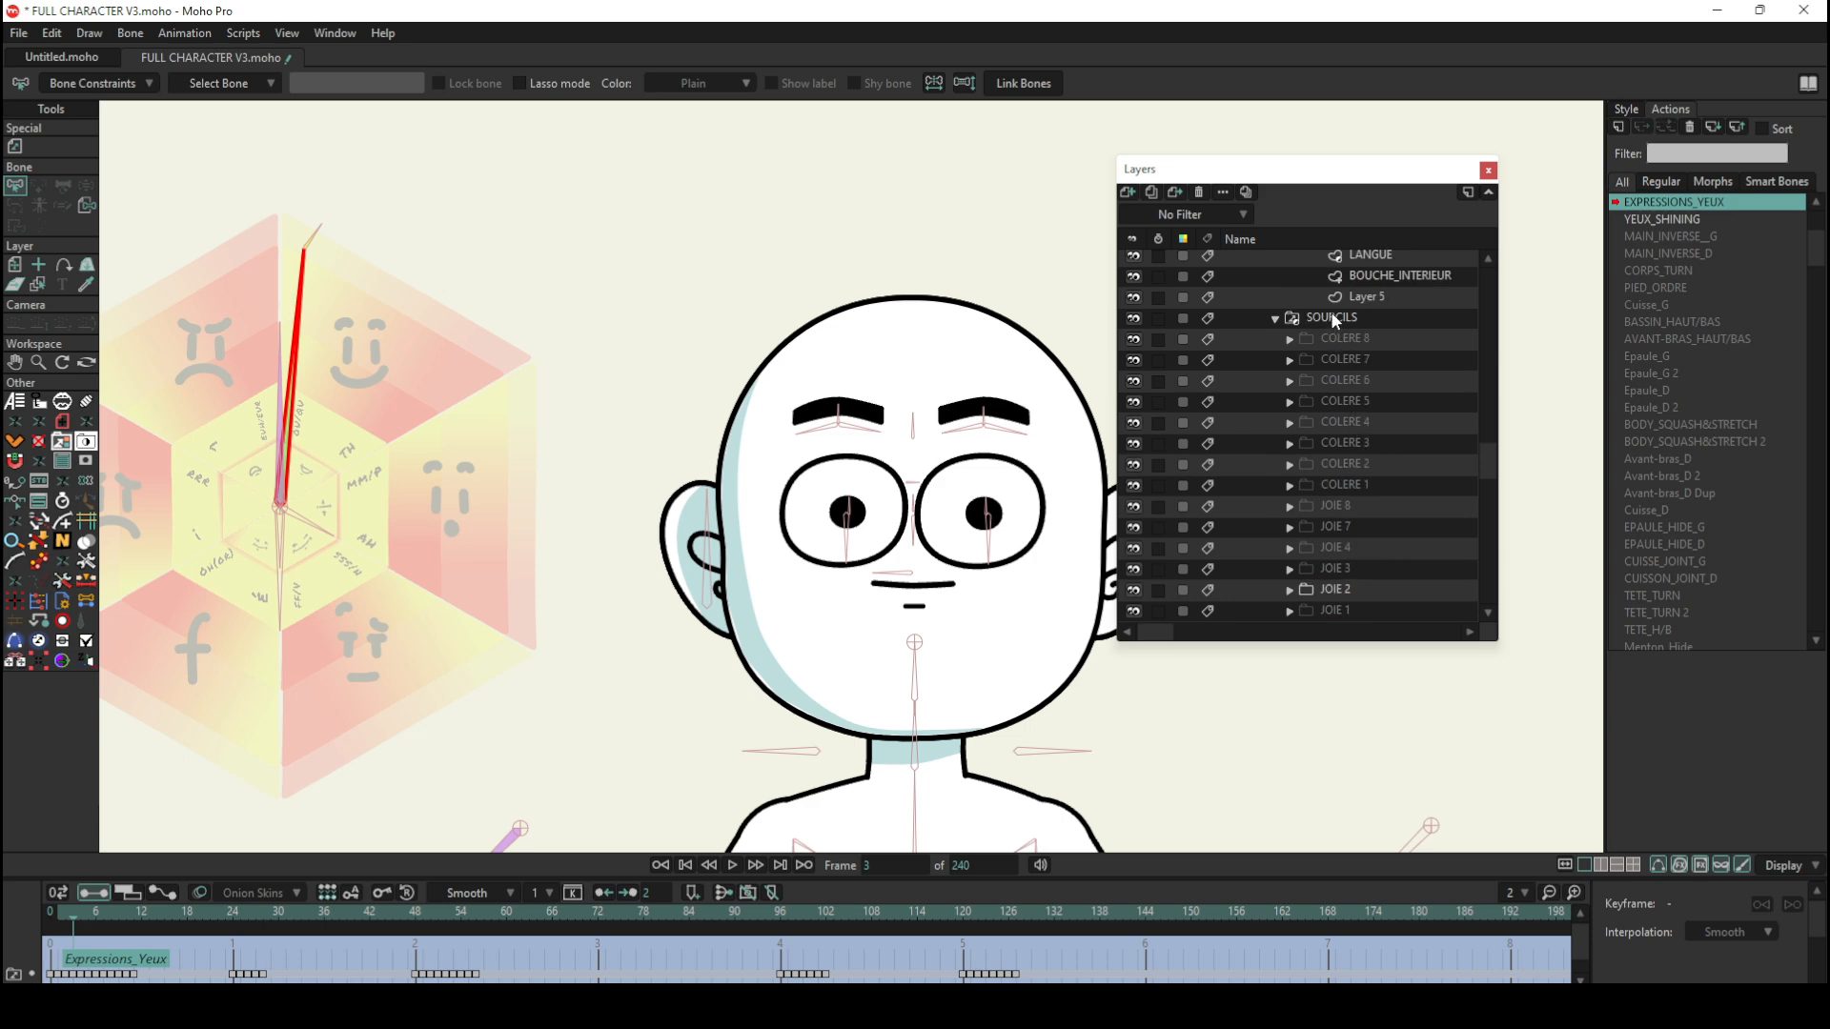
scroll(1359, 391, "down", 3)
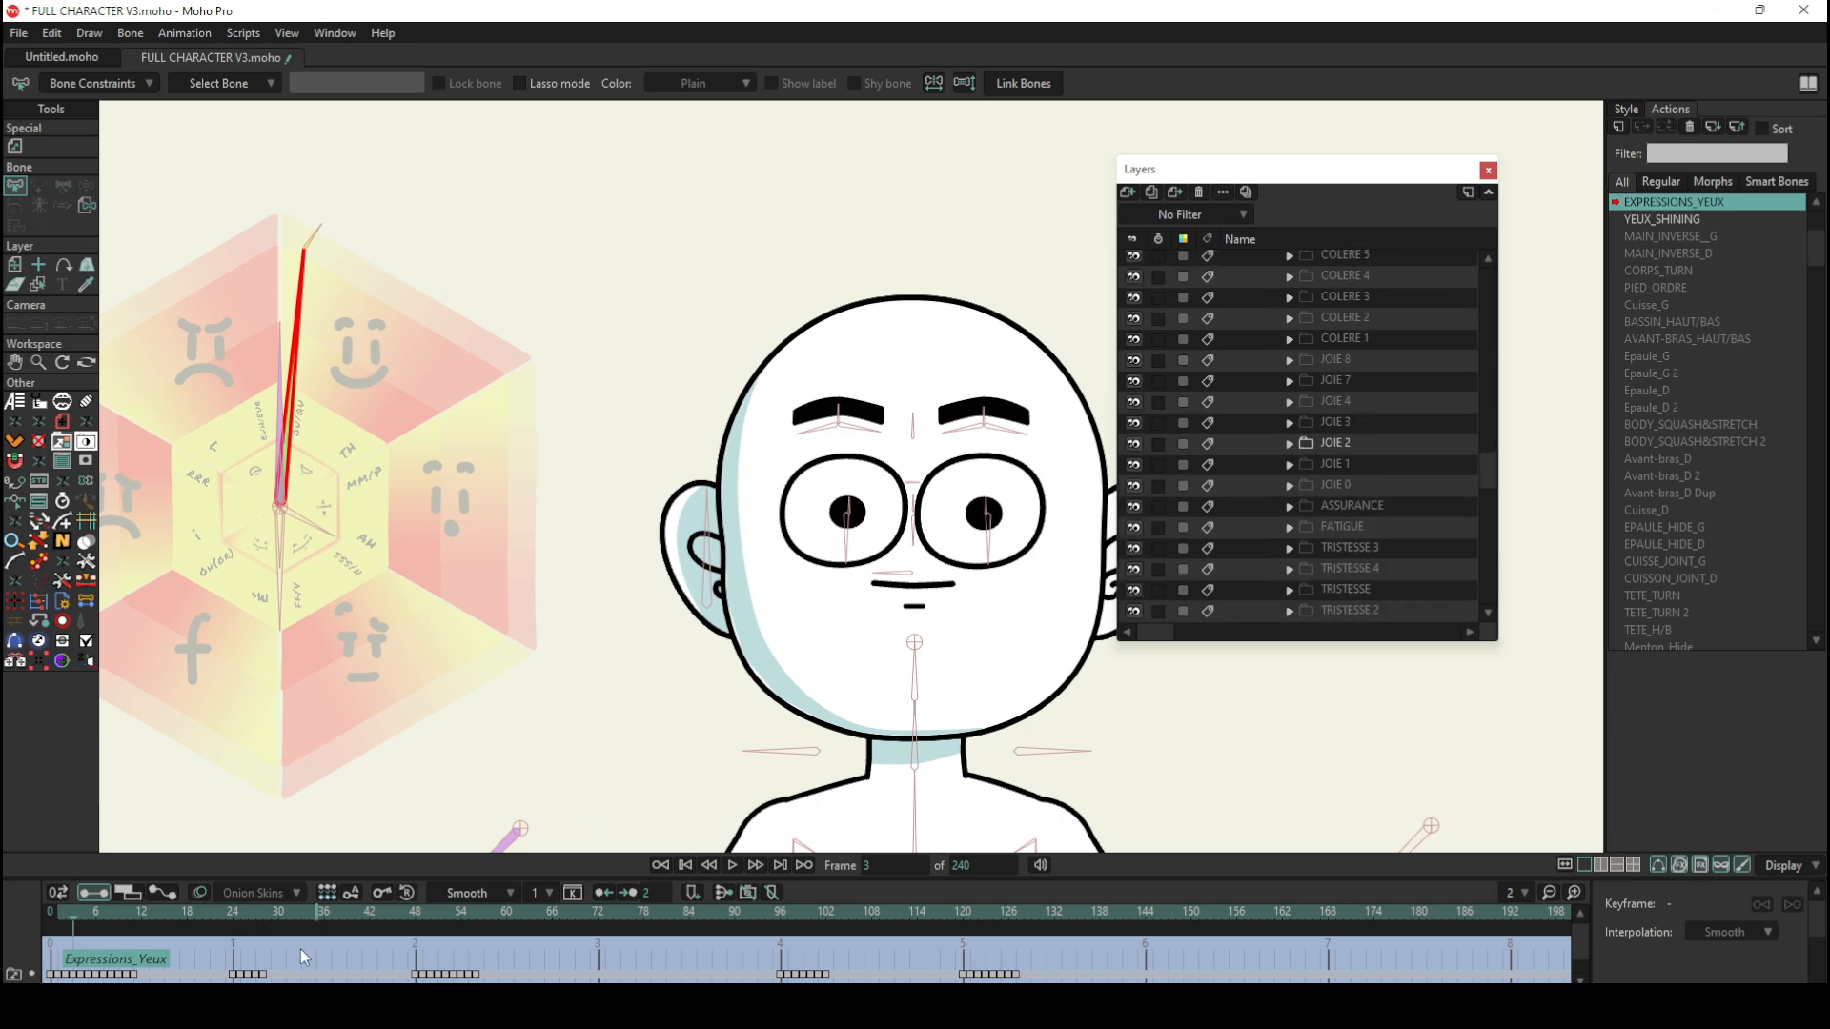
left_click(95, 913)
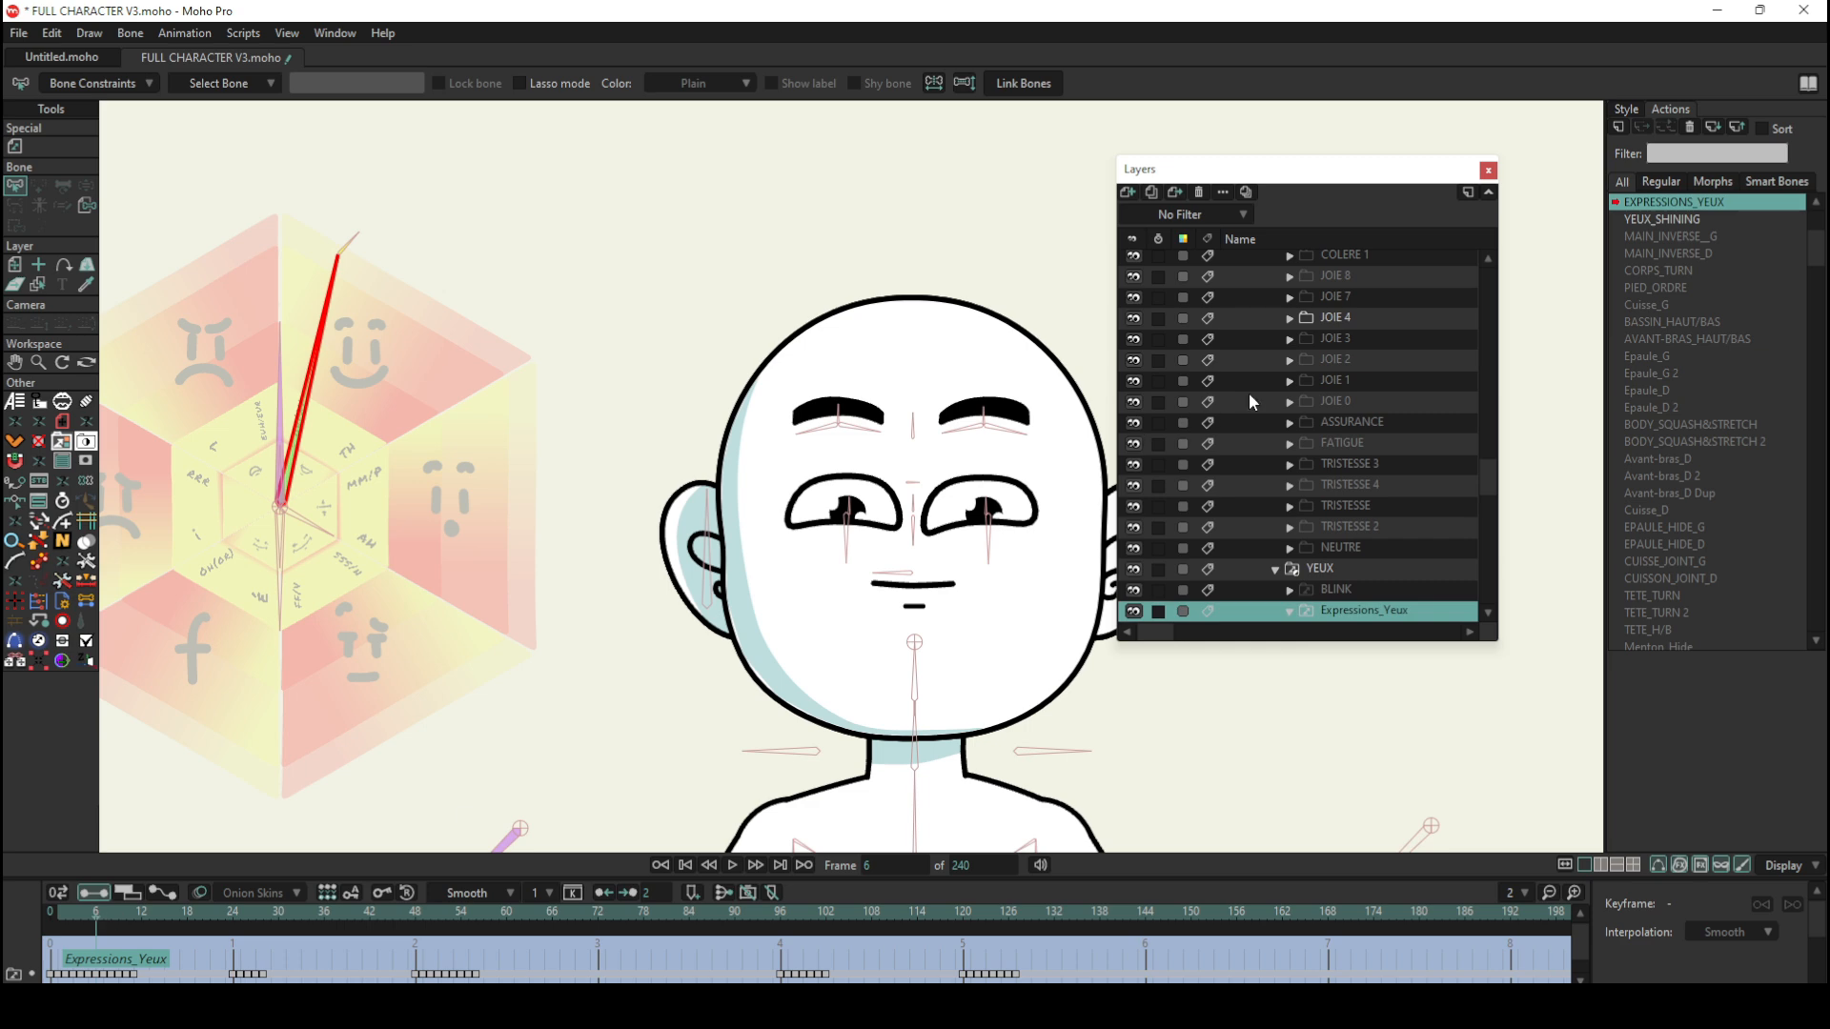
scroll(1342, 347, "up", 3)
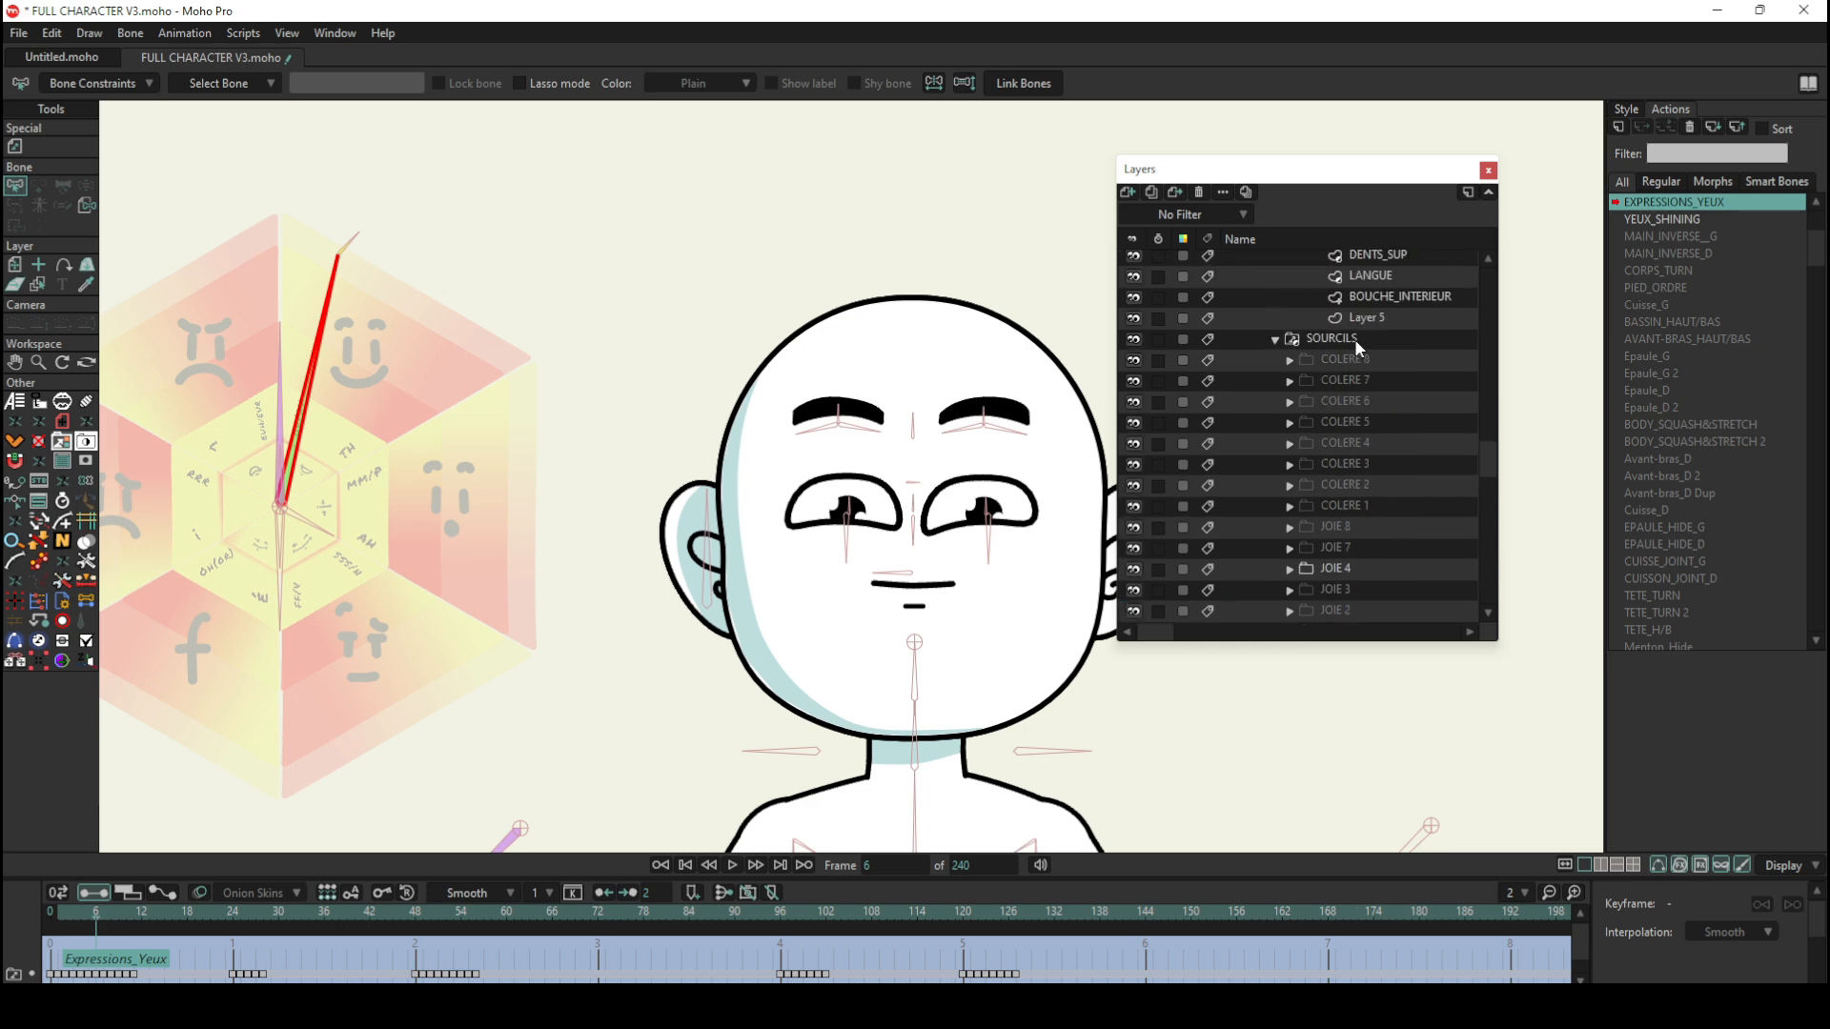
scroll(1415, 453, "down", 4)
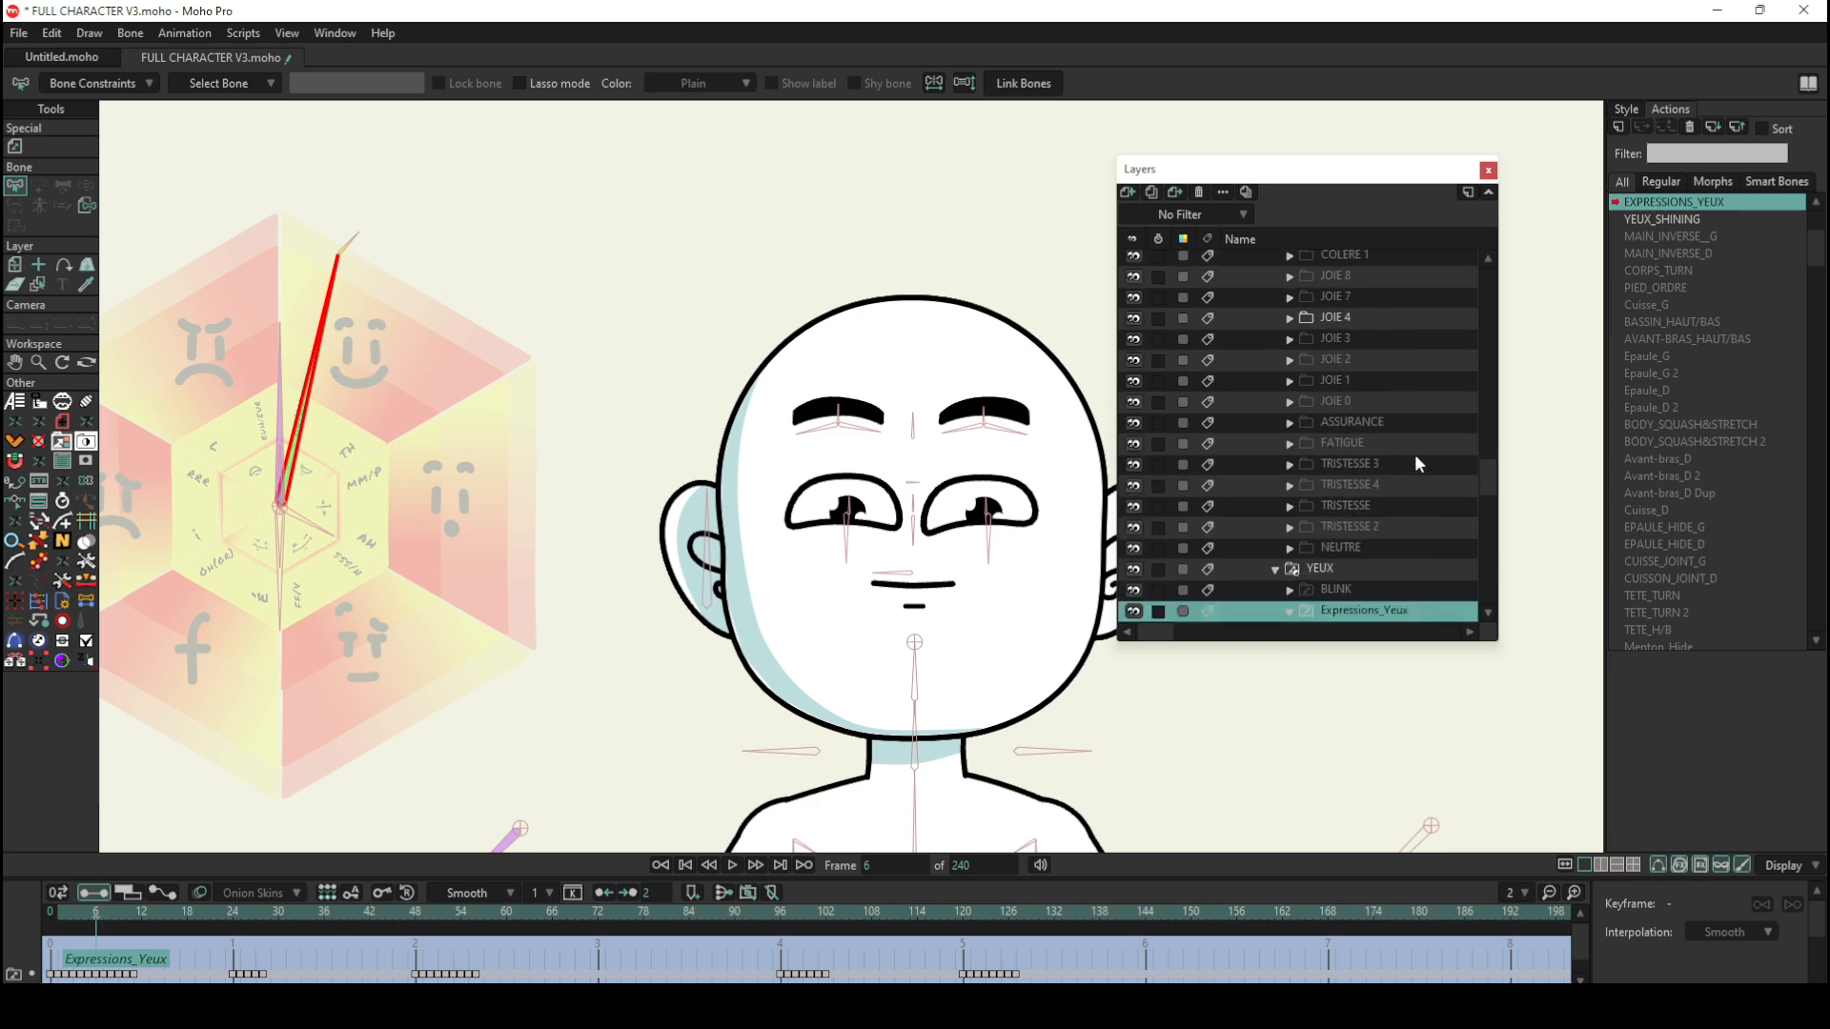
scroll(1415, 454, "down", 5)
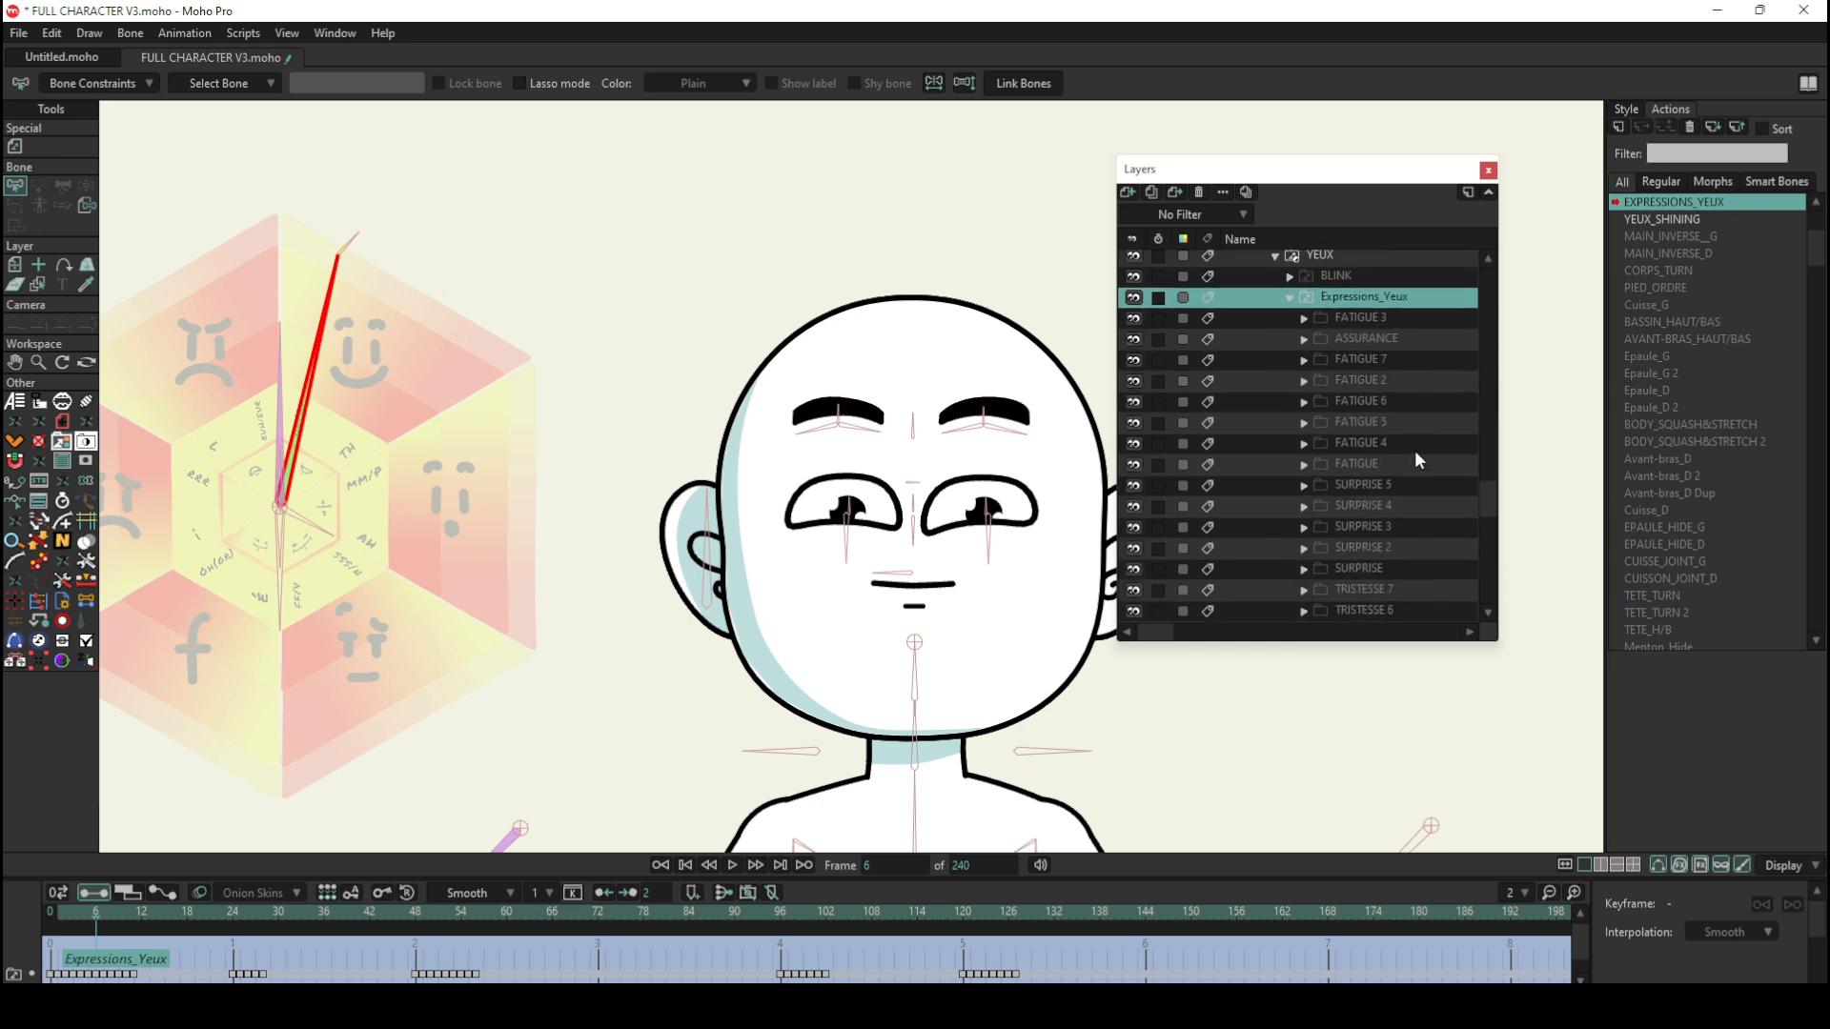
scroll(1415, 450, "up", 5)
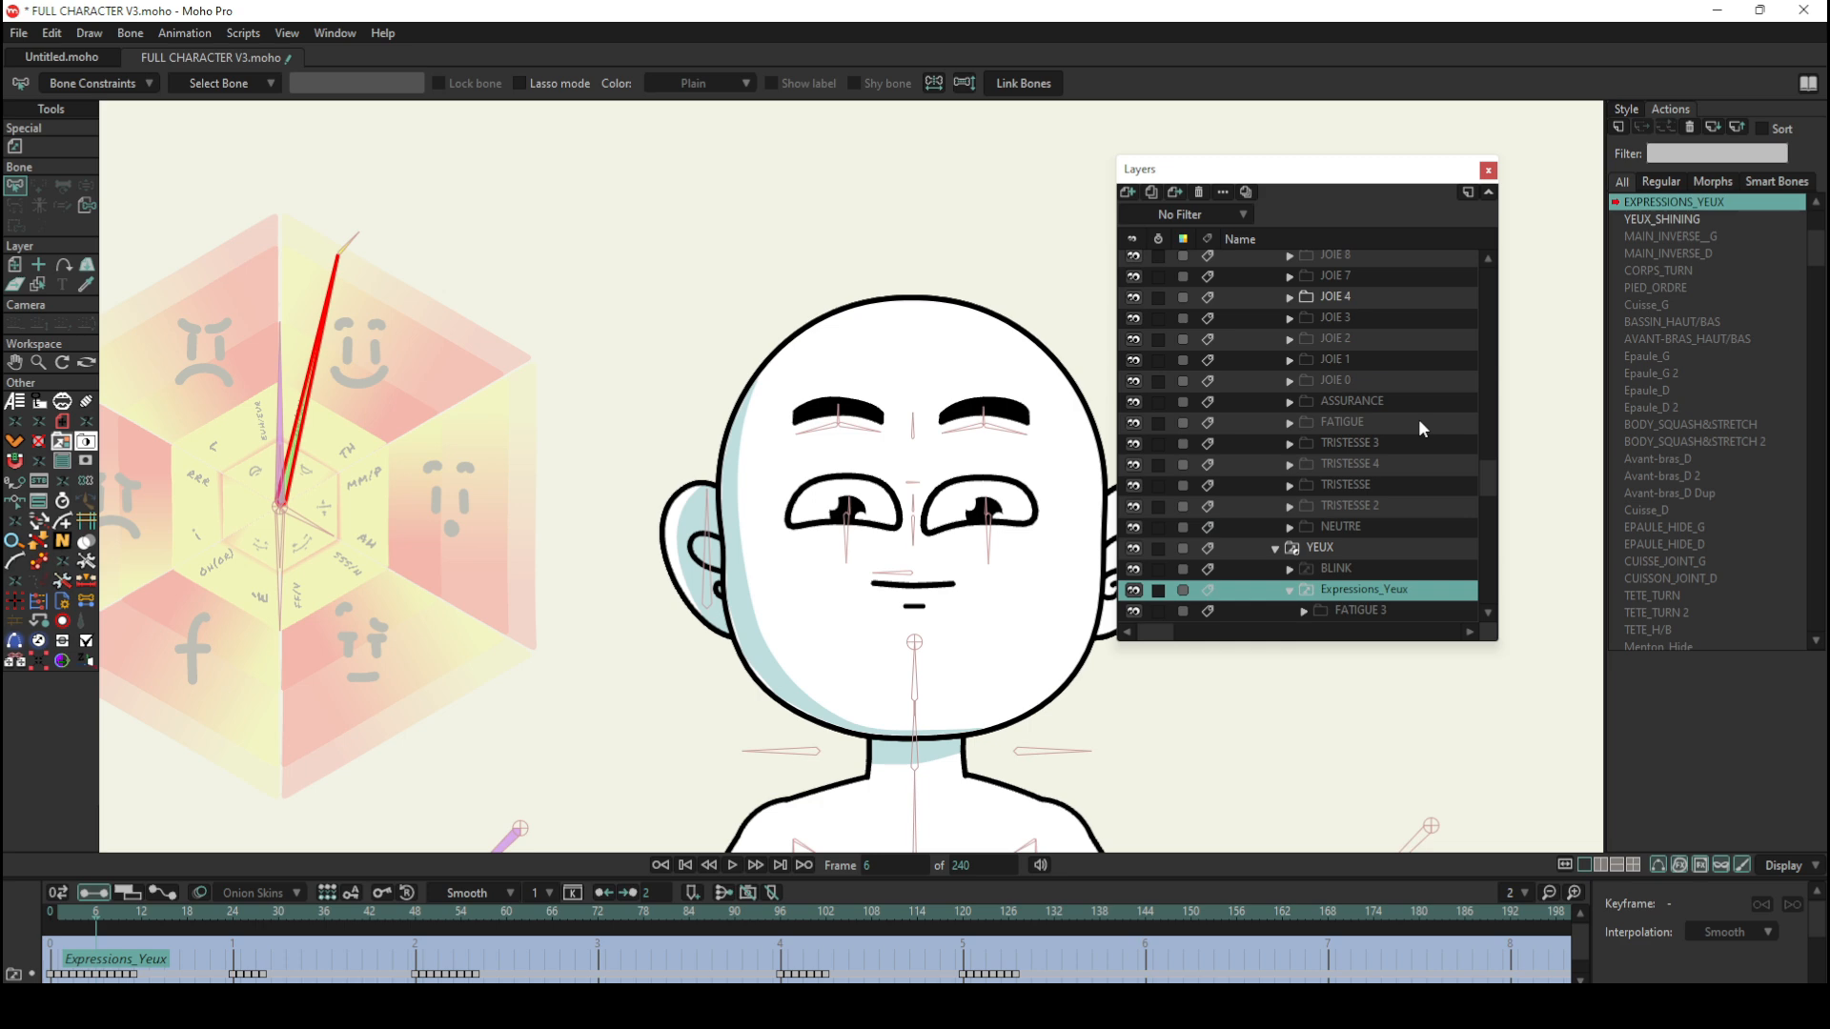
Step: Select the TRISTESSE 4 eyebrow layer and scrub to frame 7 to compare the SOURCILS switches
left_click(1373, 441)
left_click(1375, 465)
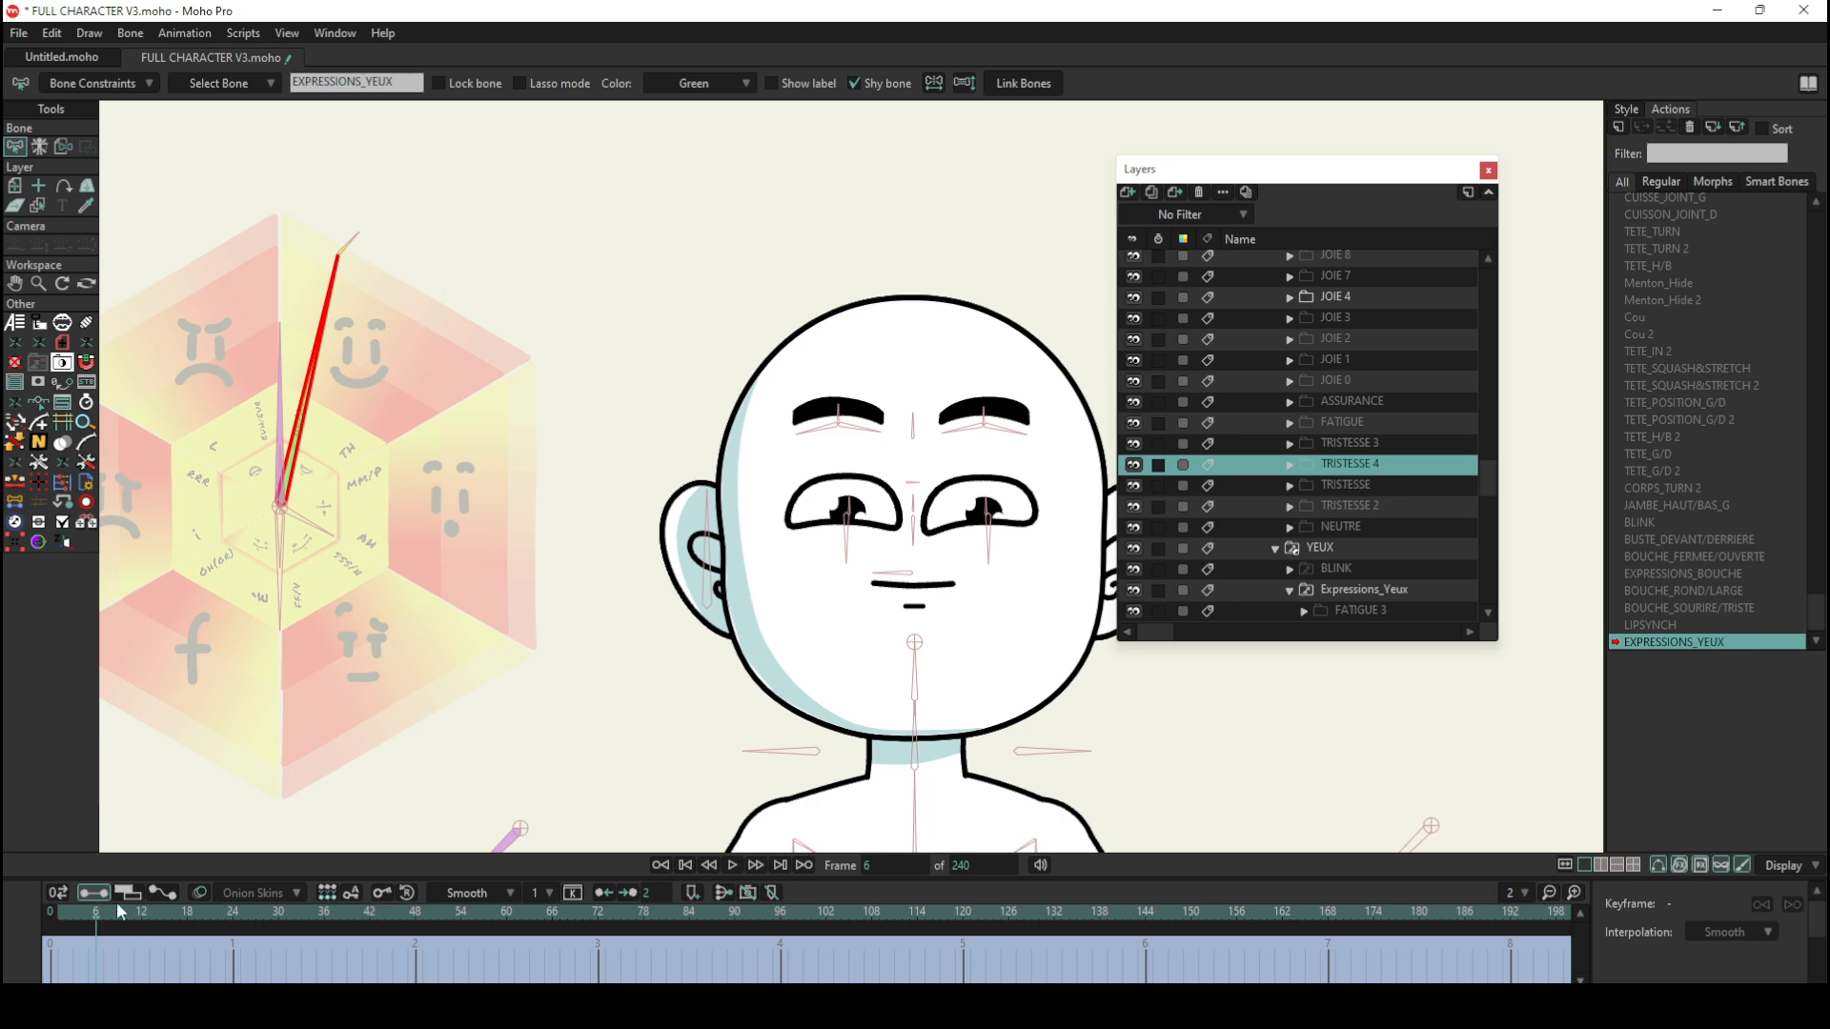
mouse_move(119, 912)
left_mouse_down()
mouse_move(170, 913)
mouse_move(106, 916)
left_mouse_up()
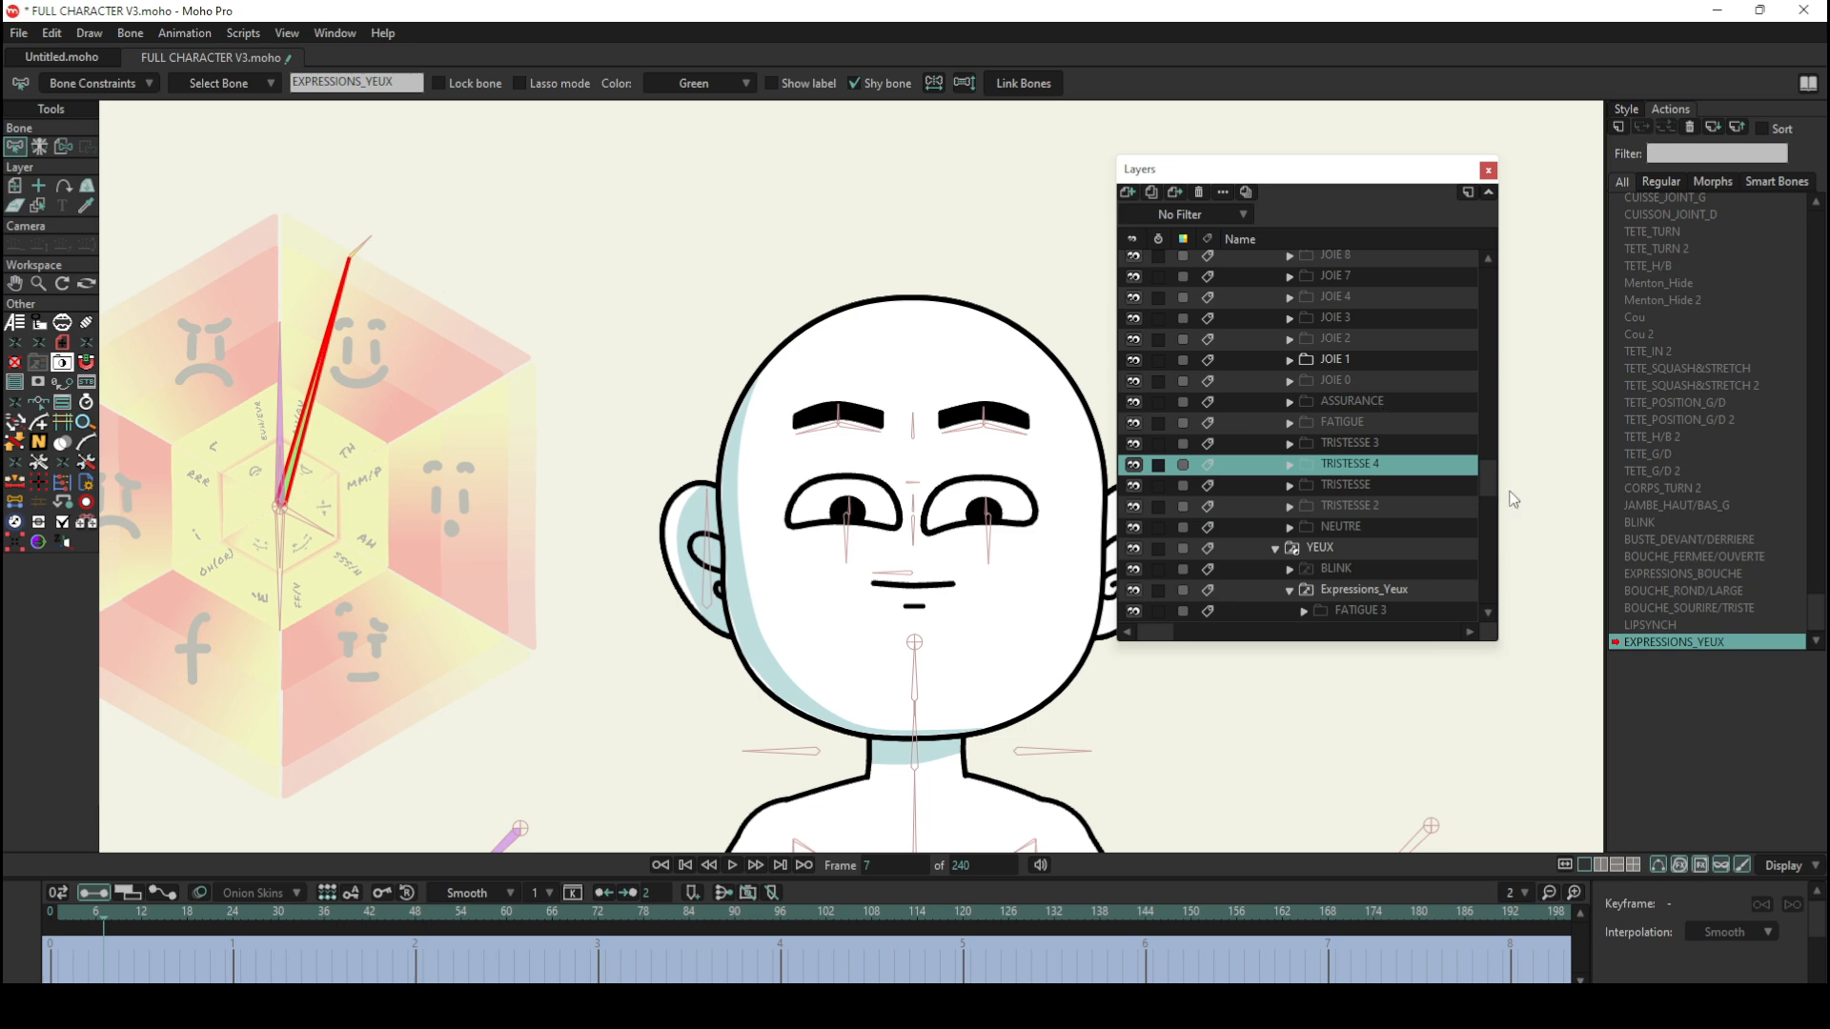
scroll(1443, 444, "up", 4)
scroll(1429, 446, "up", 3)
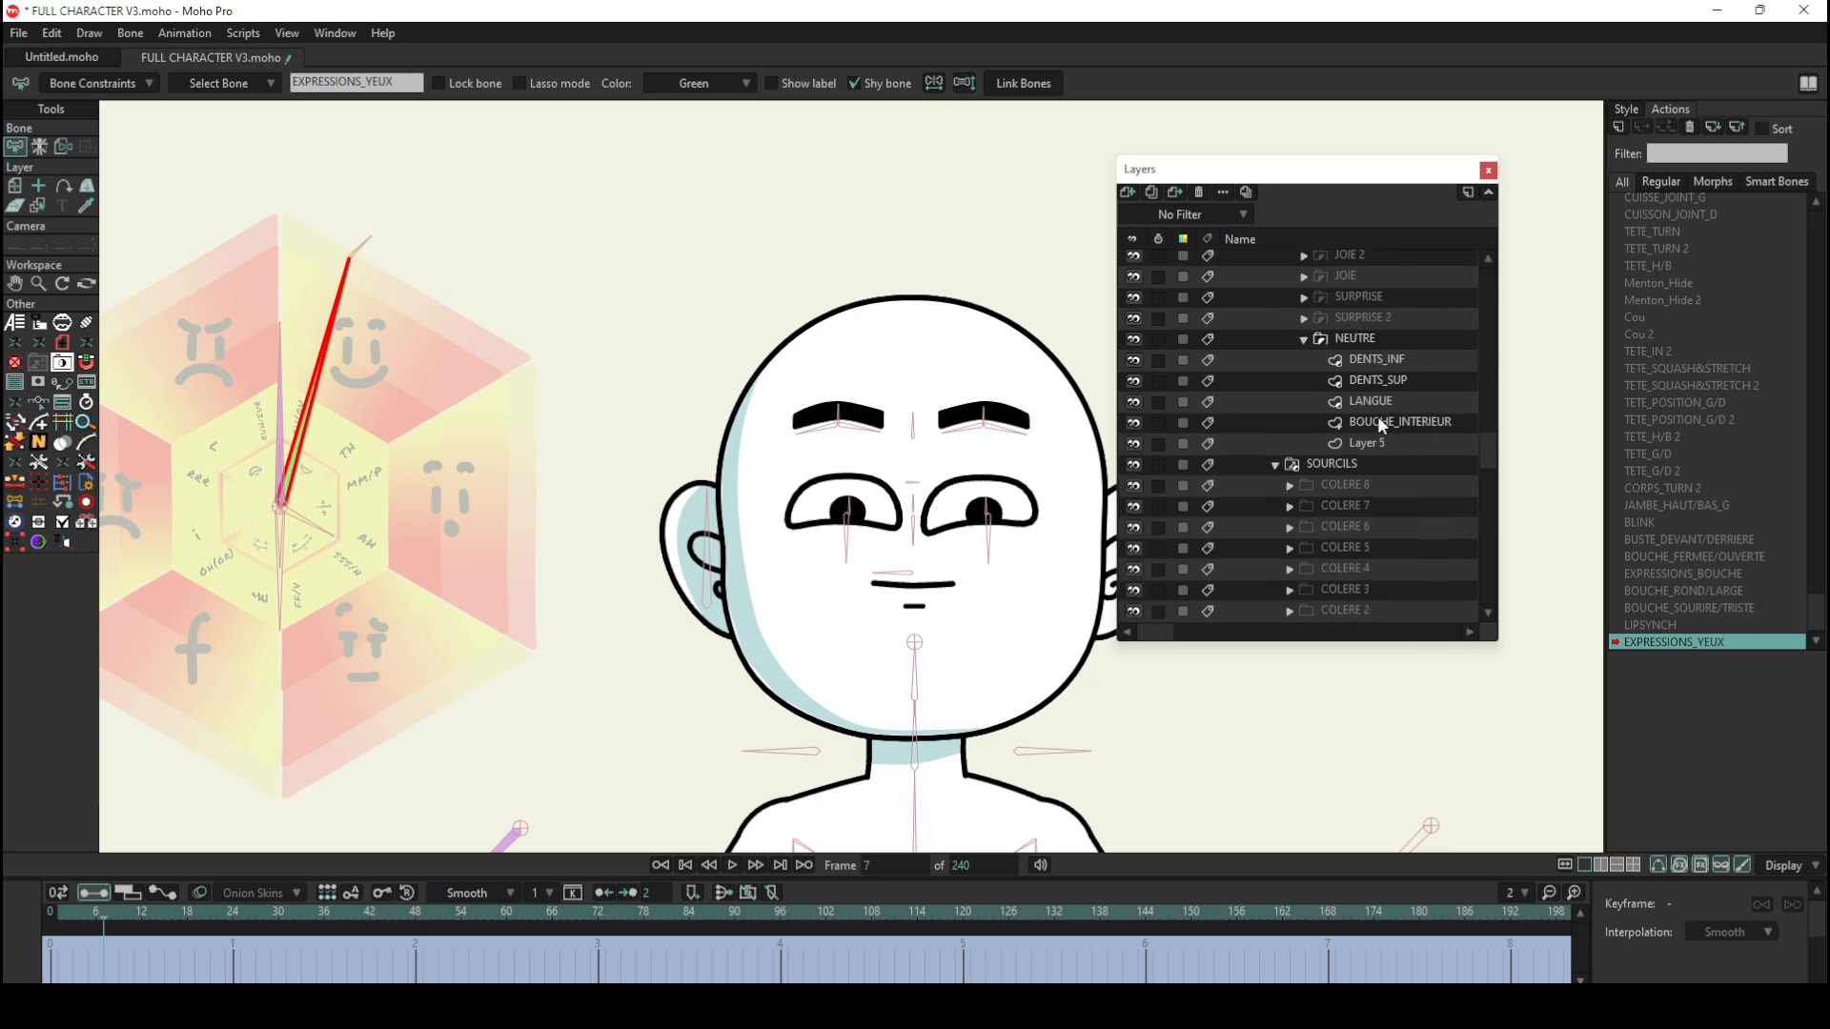
Step: Return to frame 0 of the Mainline and select the small control bones at the tip of the expression wheel
left_click(53, 913)
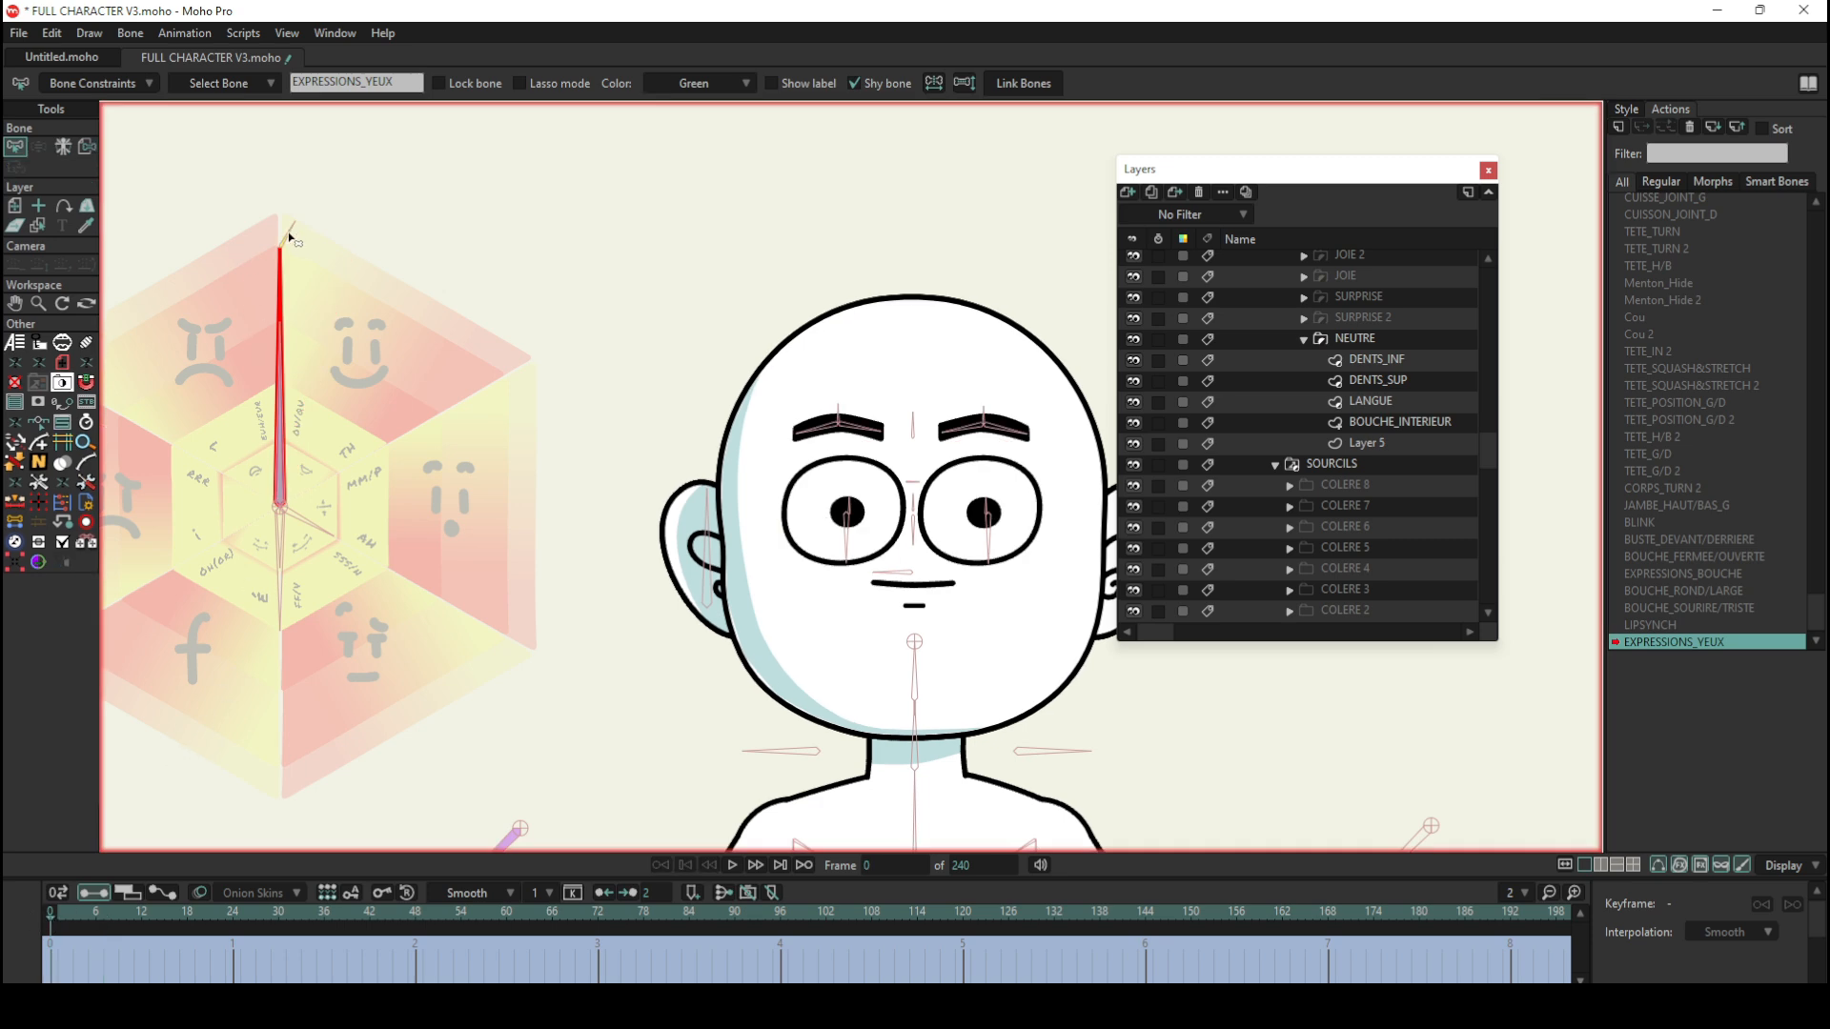
scroll(1671, 215, "up", 7)
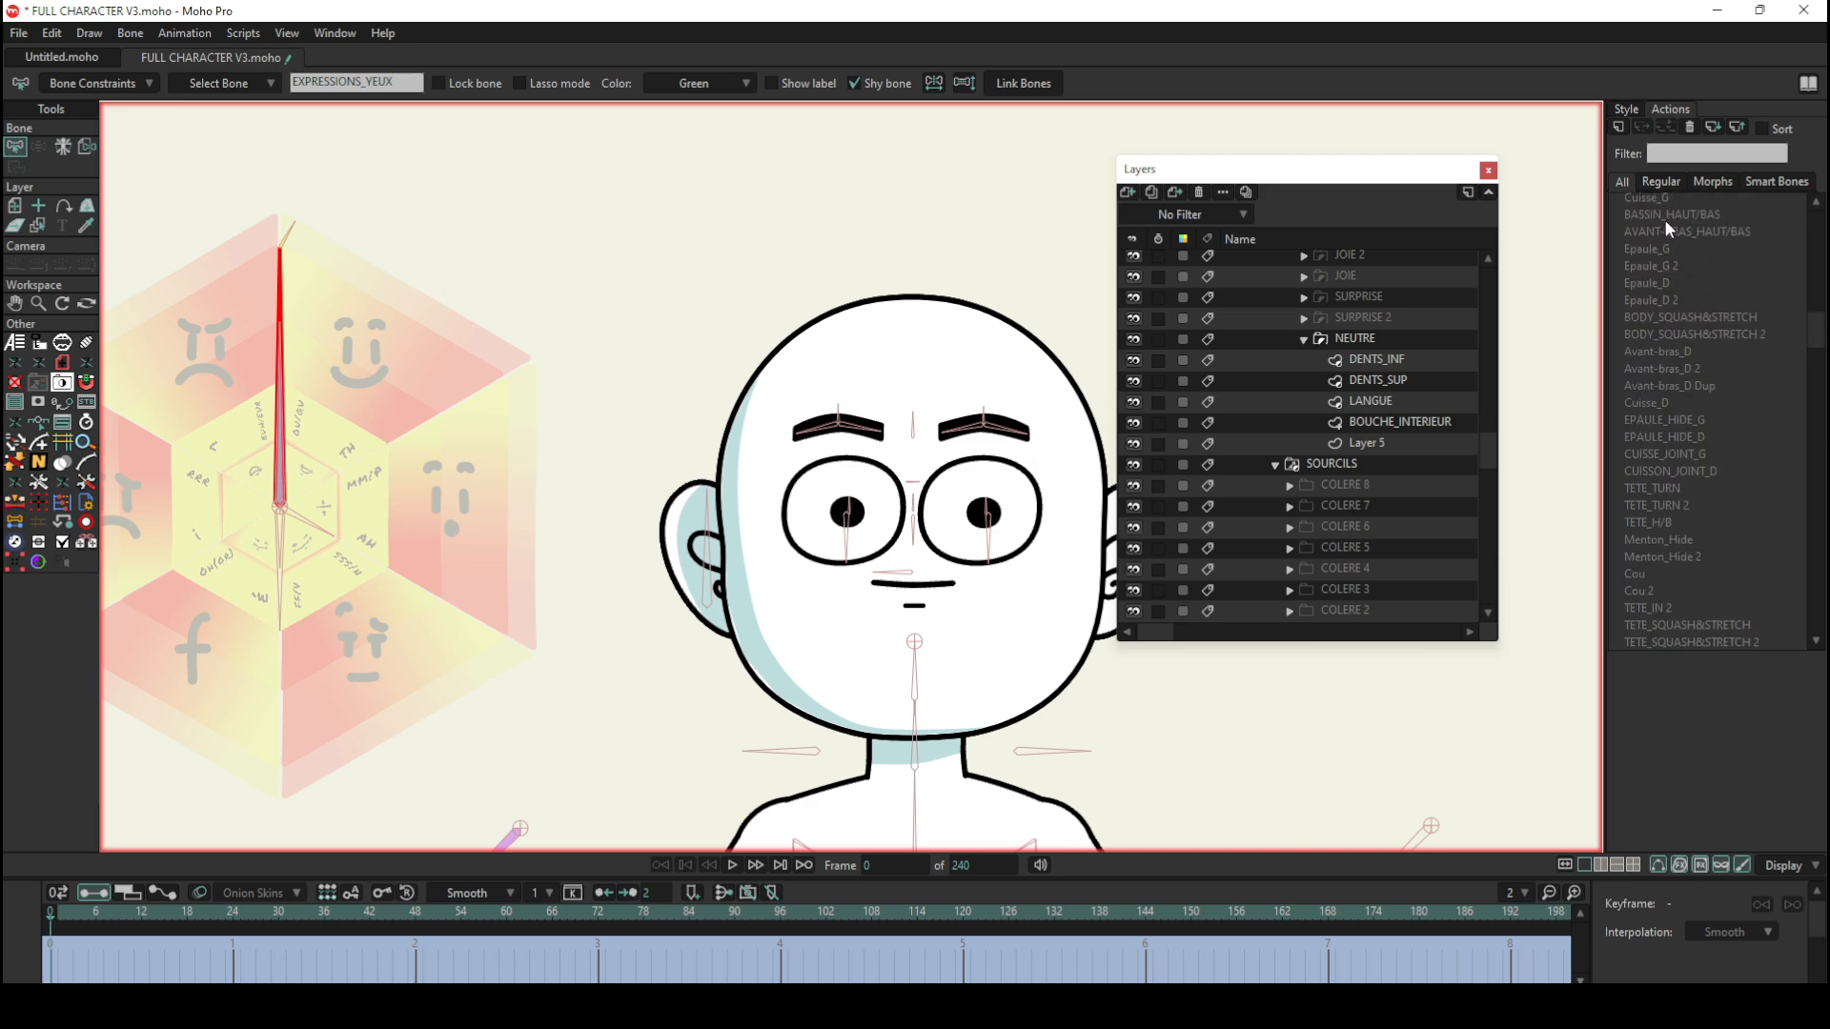
left_click(1670, 202)
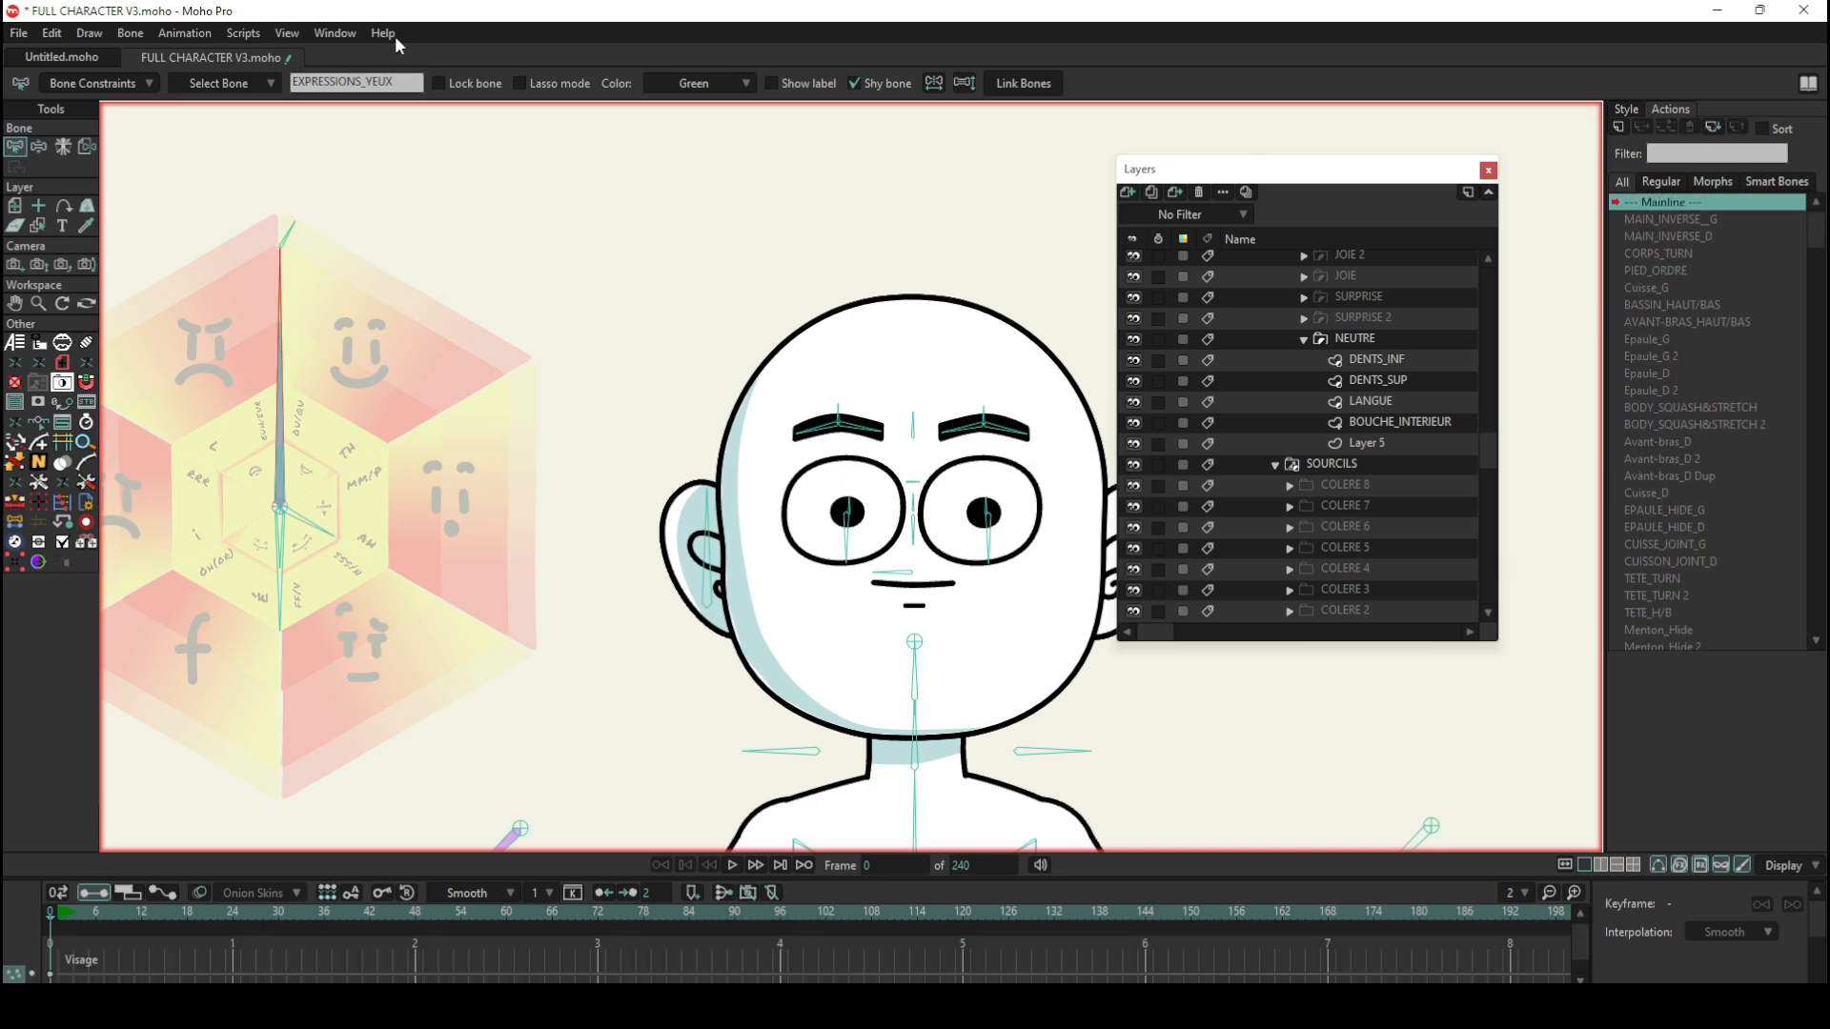
left_click(284, 235)
left_click(38, 146)
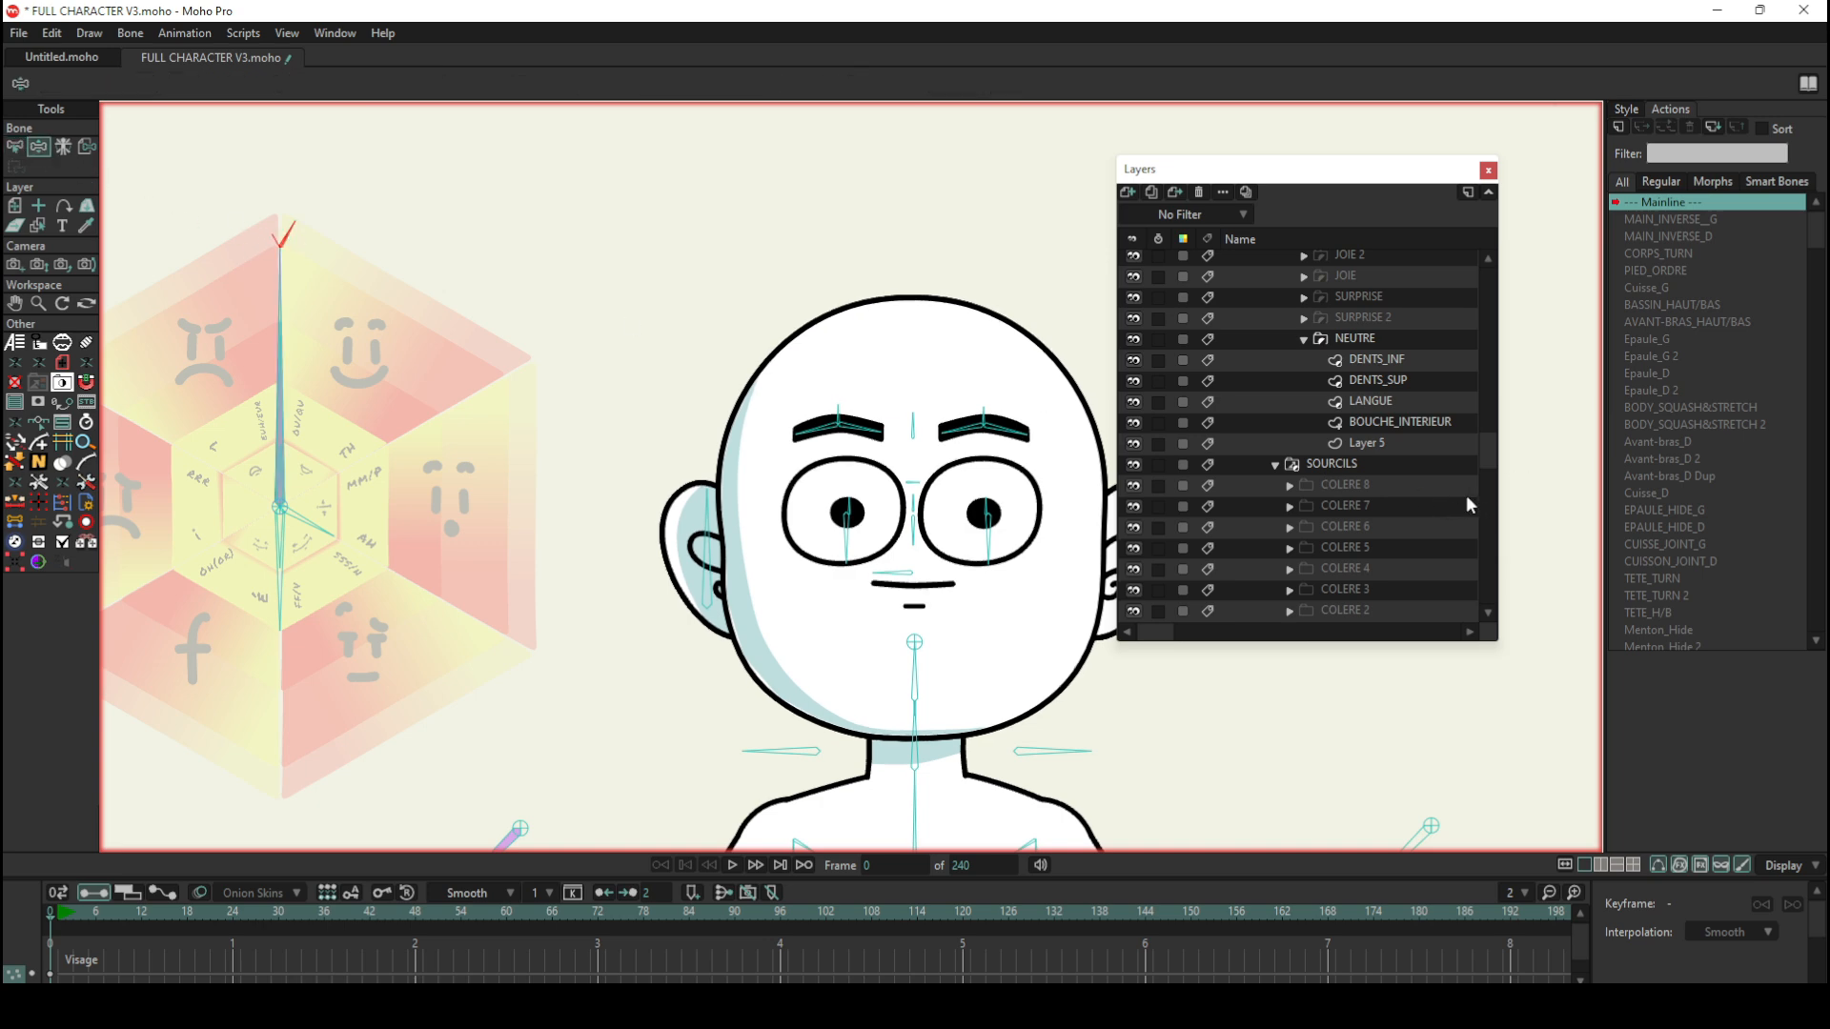
Step: Select the top-level CHARA bone layer and activate its BLINK action
scroll(1721, 450, "down", 4)
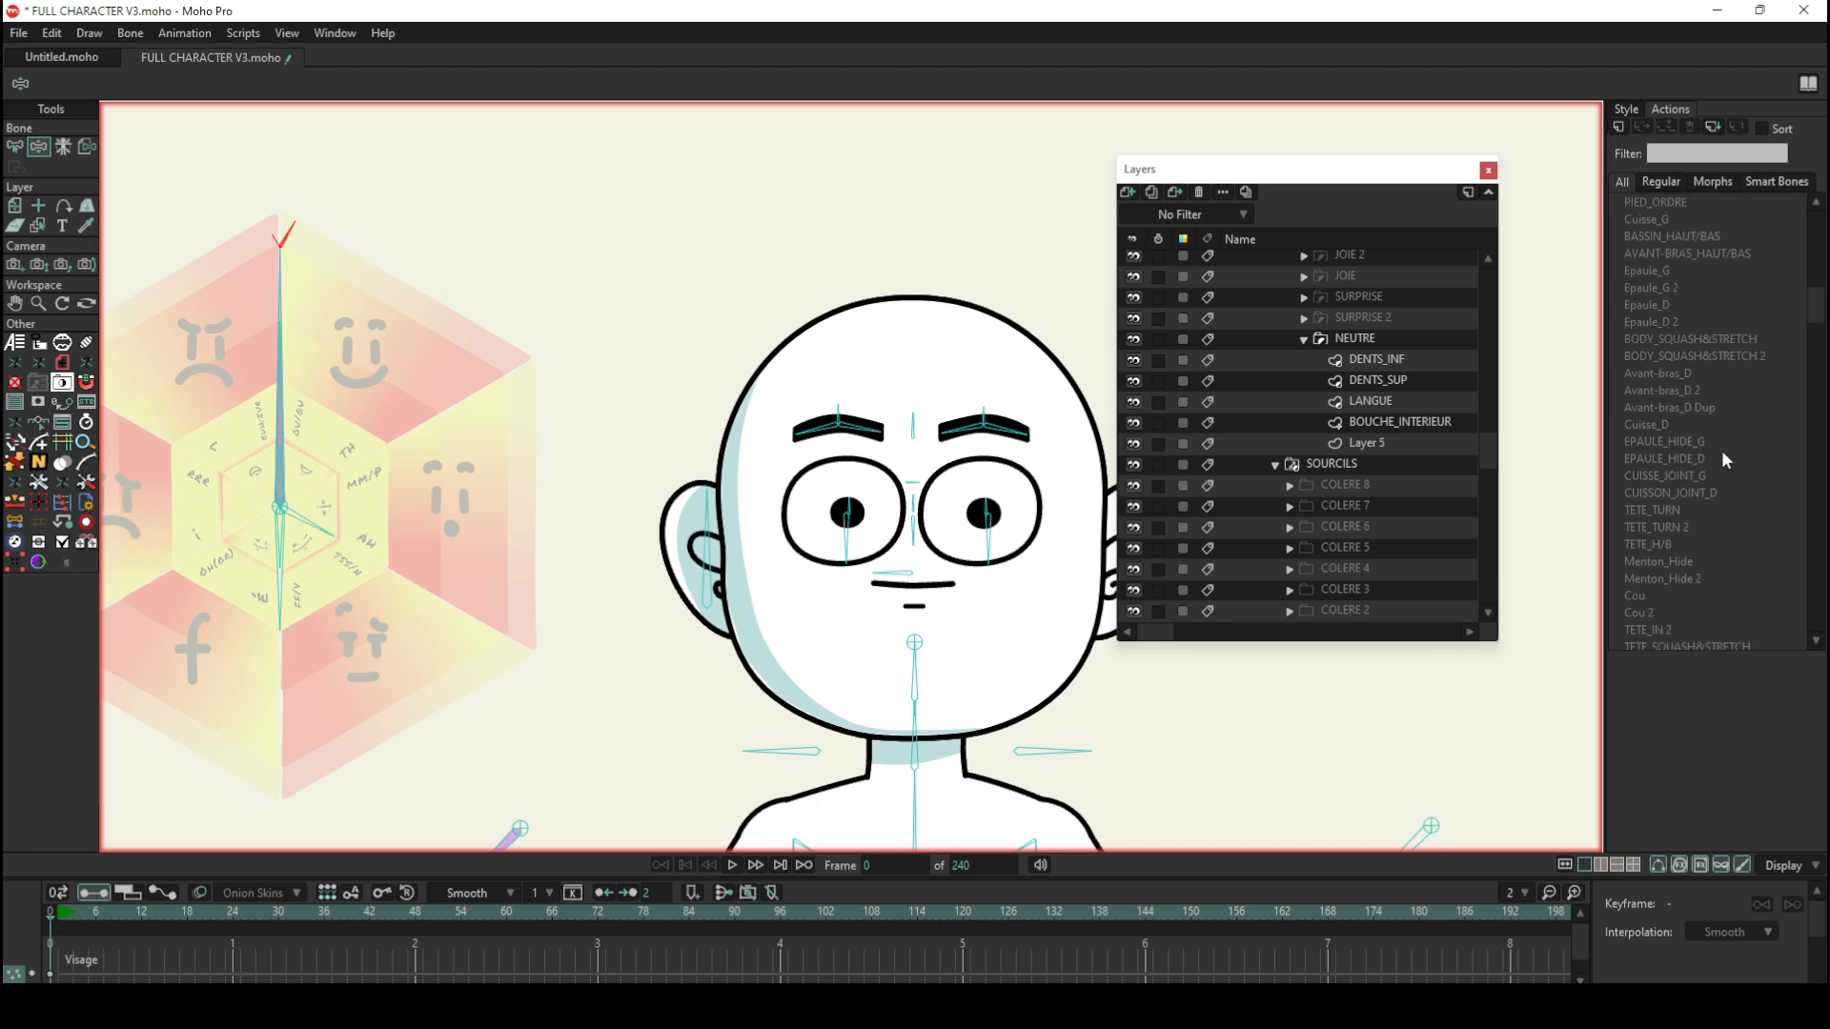
scroll(1714, 448, "up", 4)
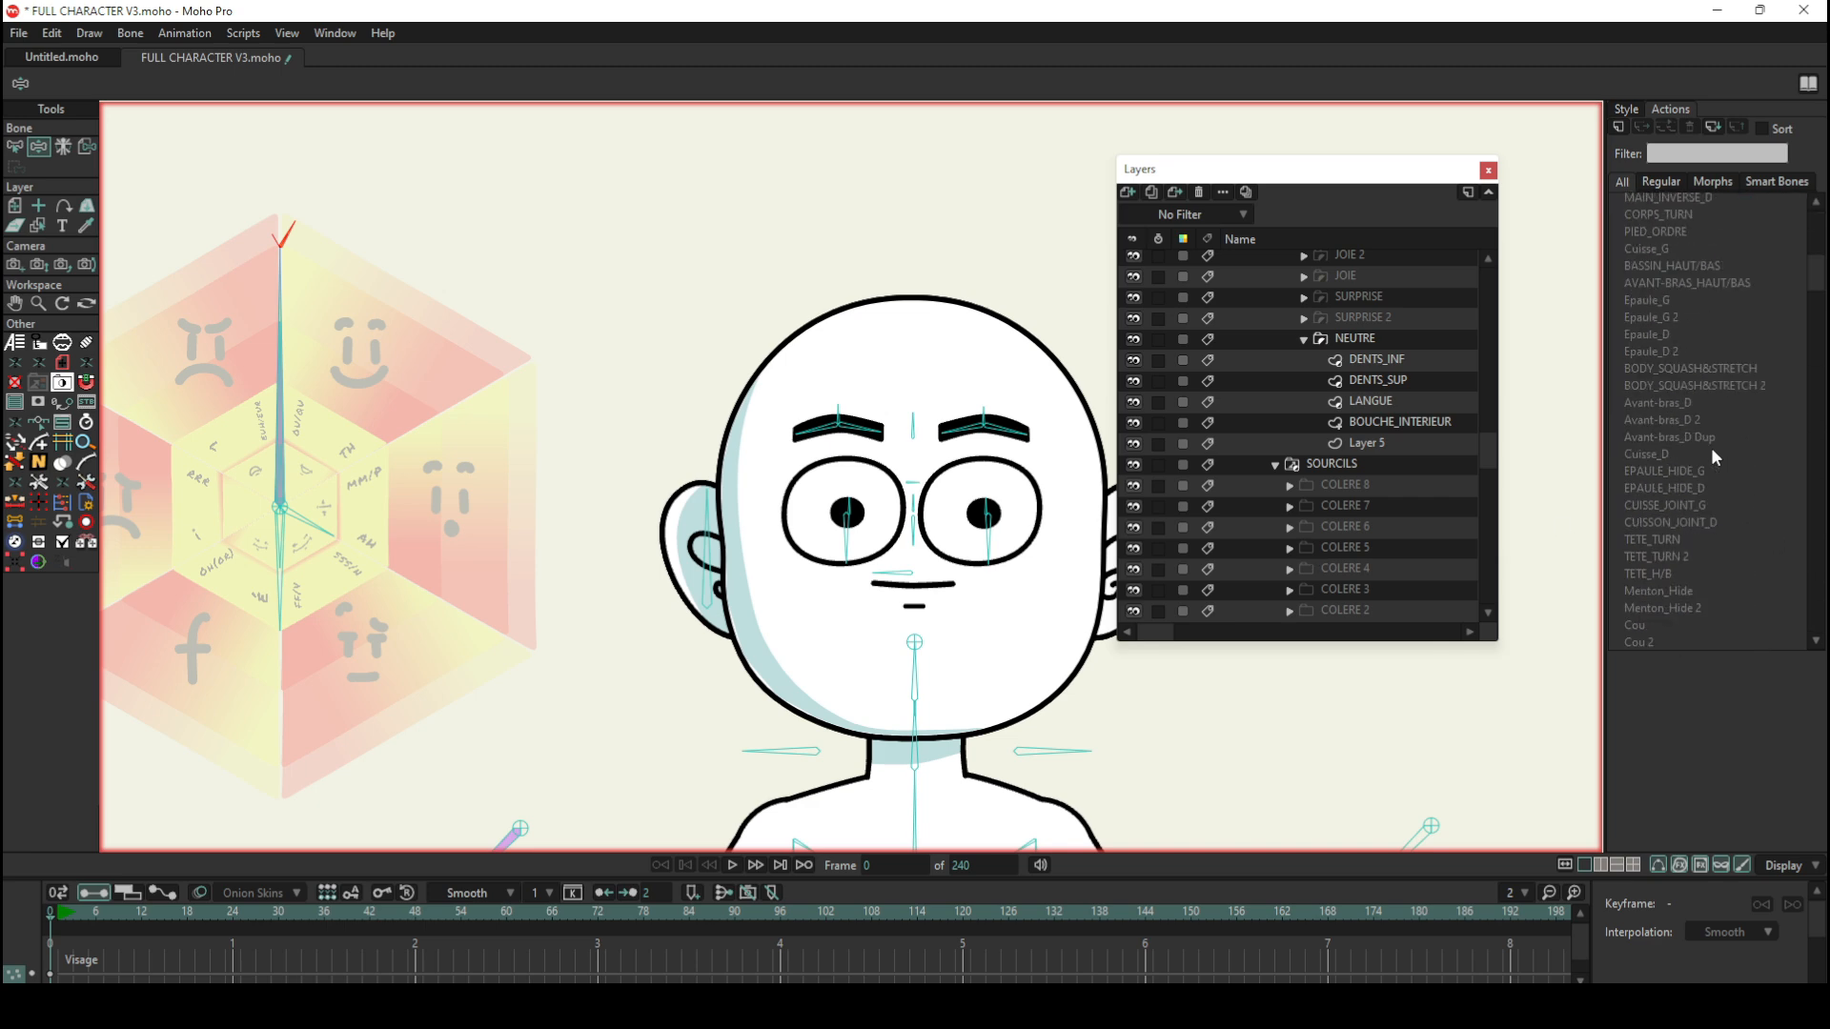
scroll(1354, 407, "up", 4)
scroll(1382, 392, "up", 5)
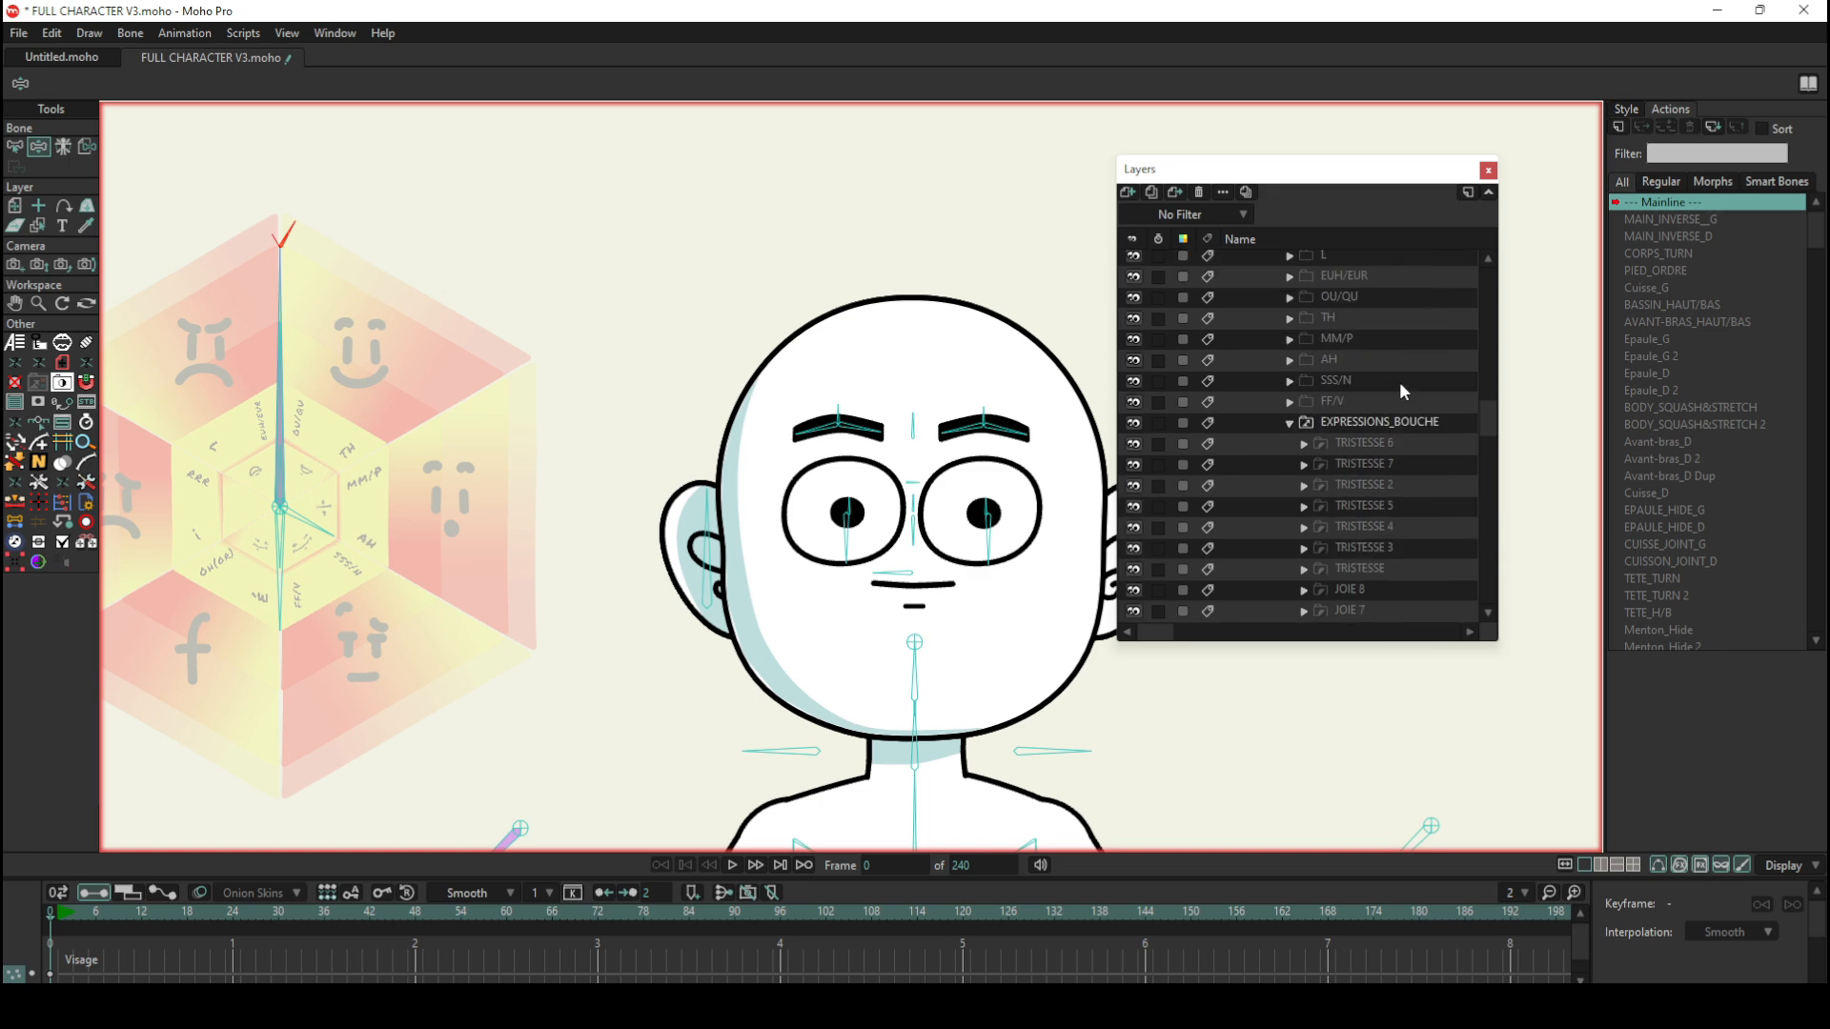
scroll(1485, 406, "up", 10)
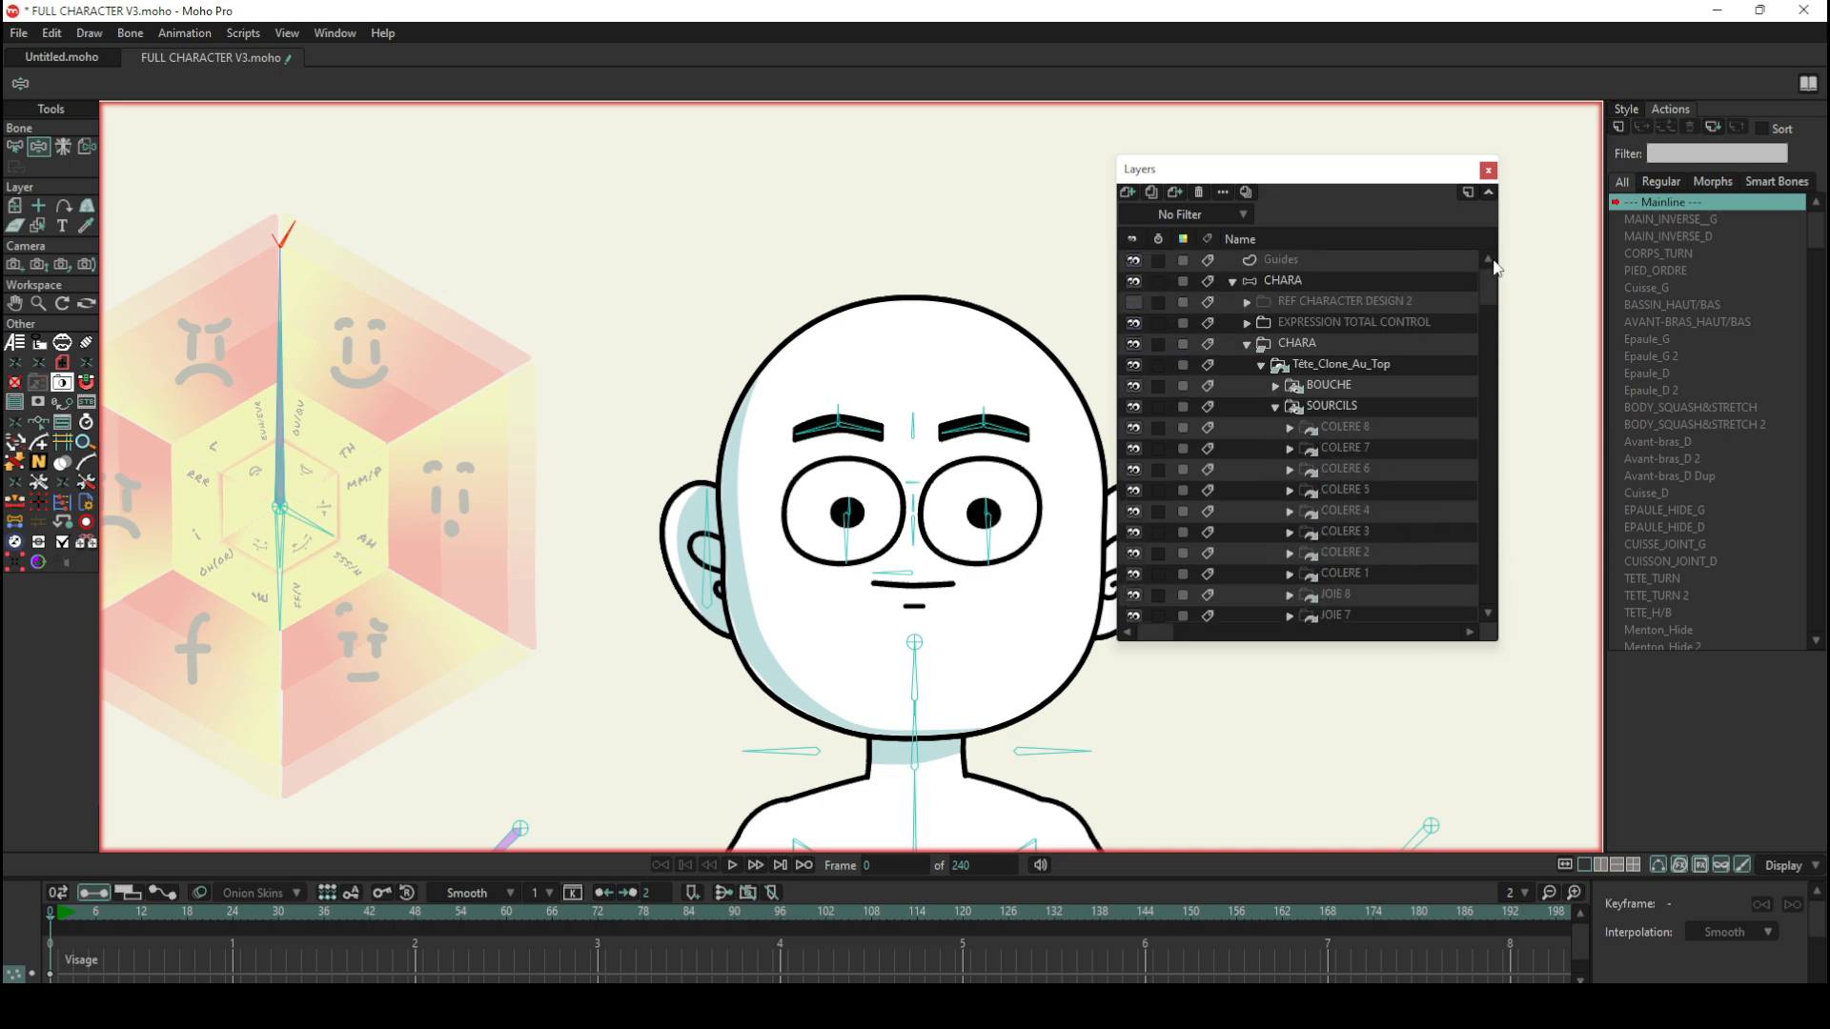
left_click(1256, 279)
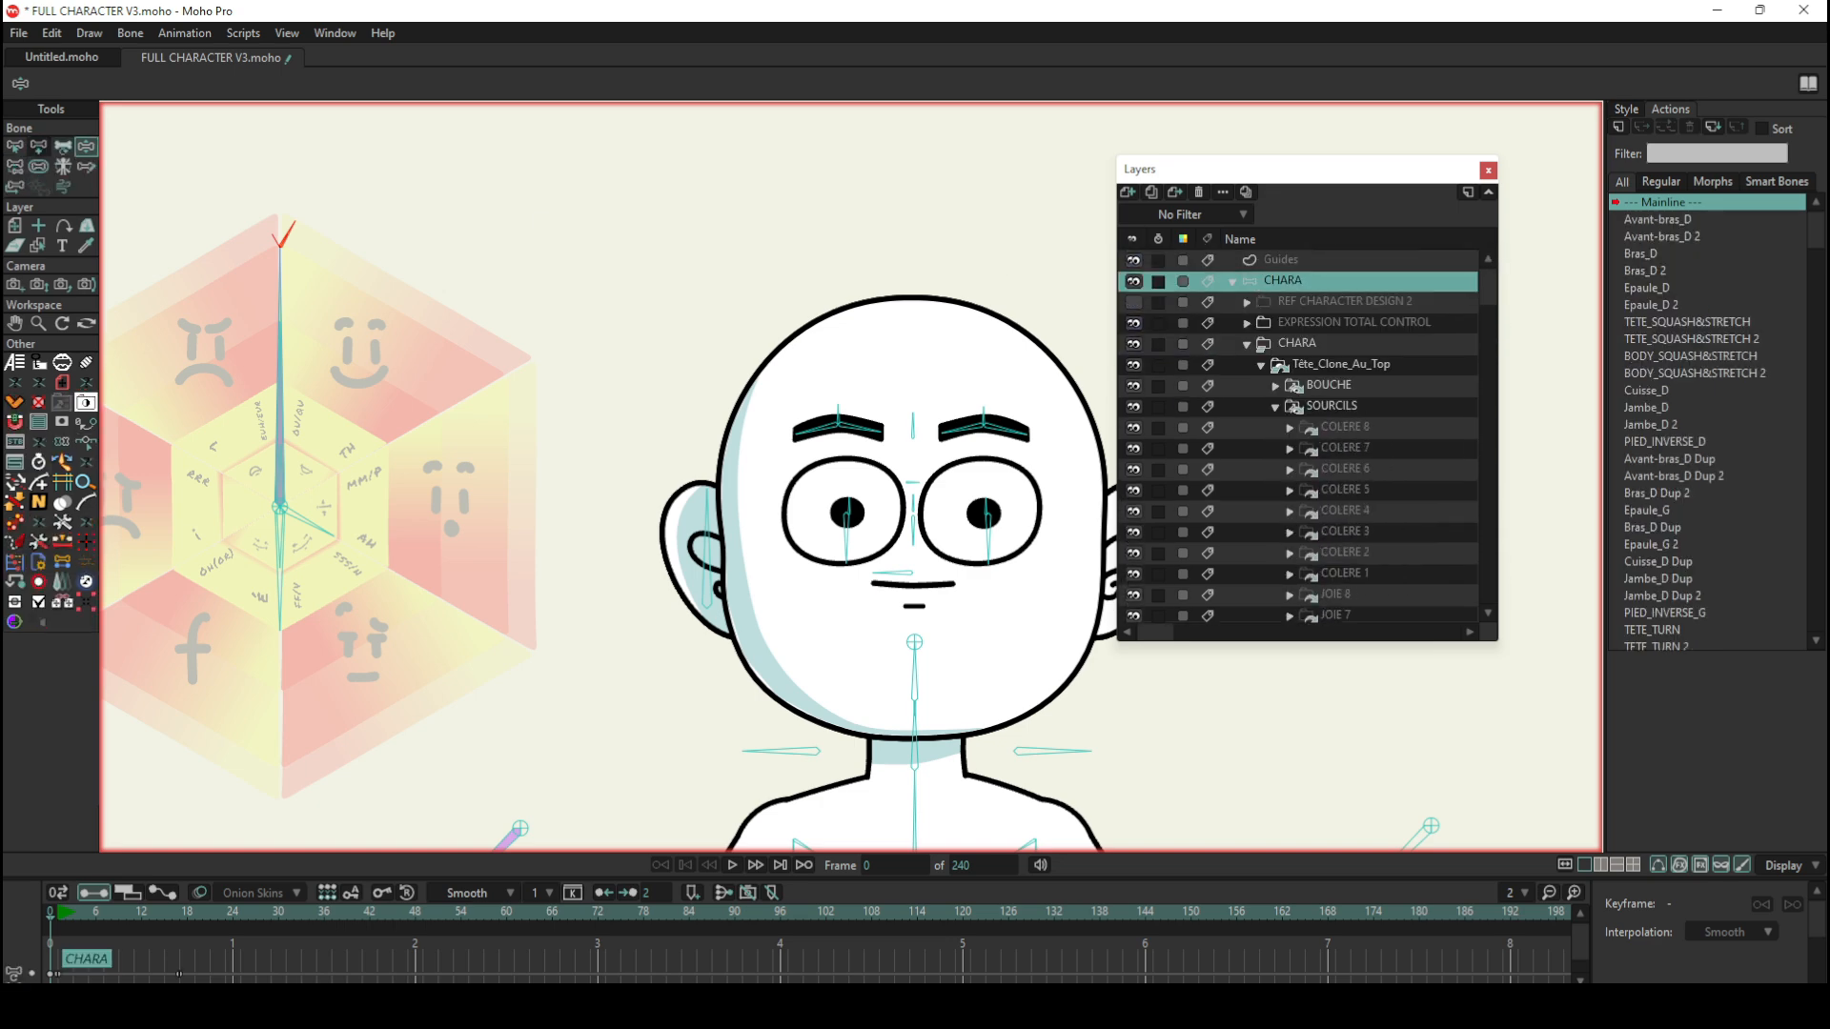
scroll(1650, 490, "down", 6)
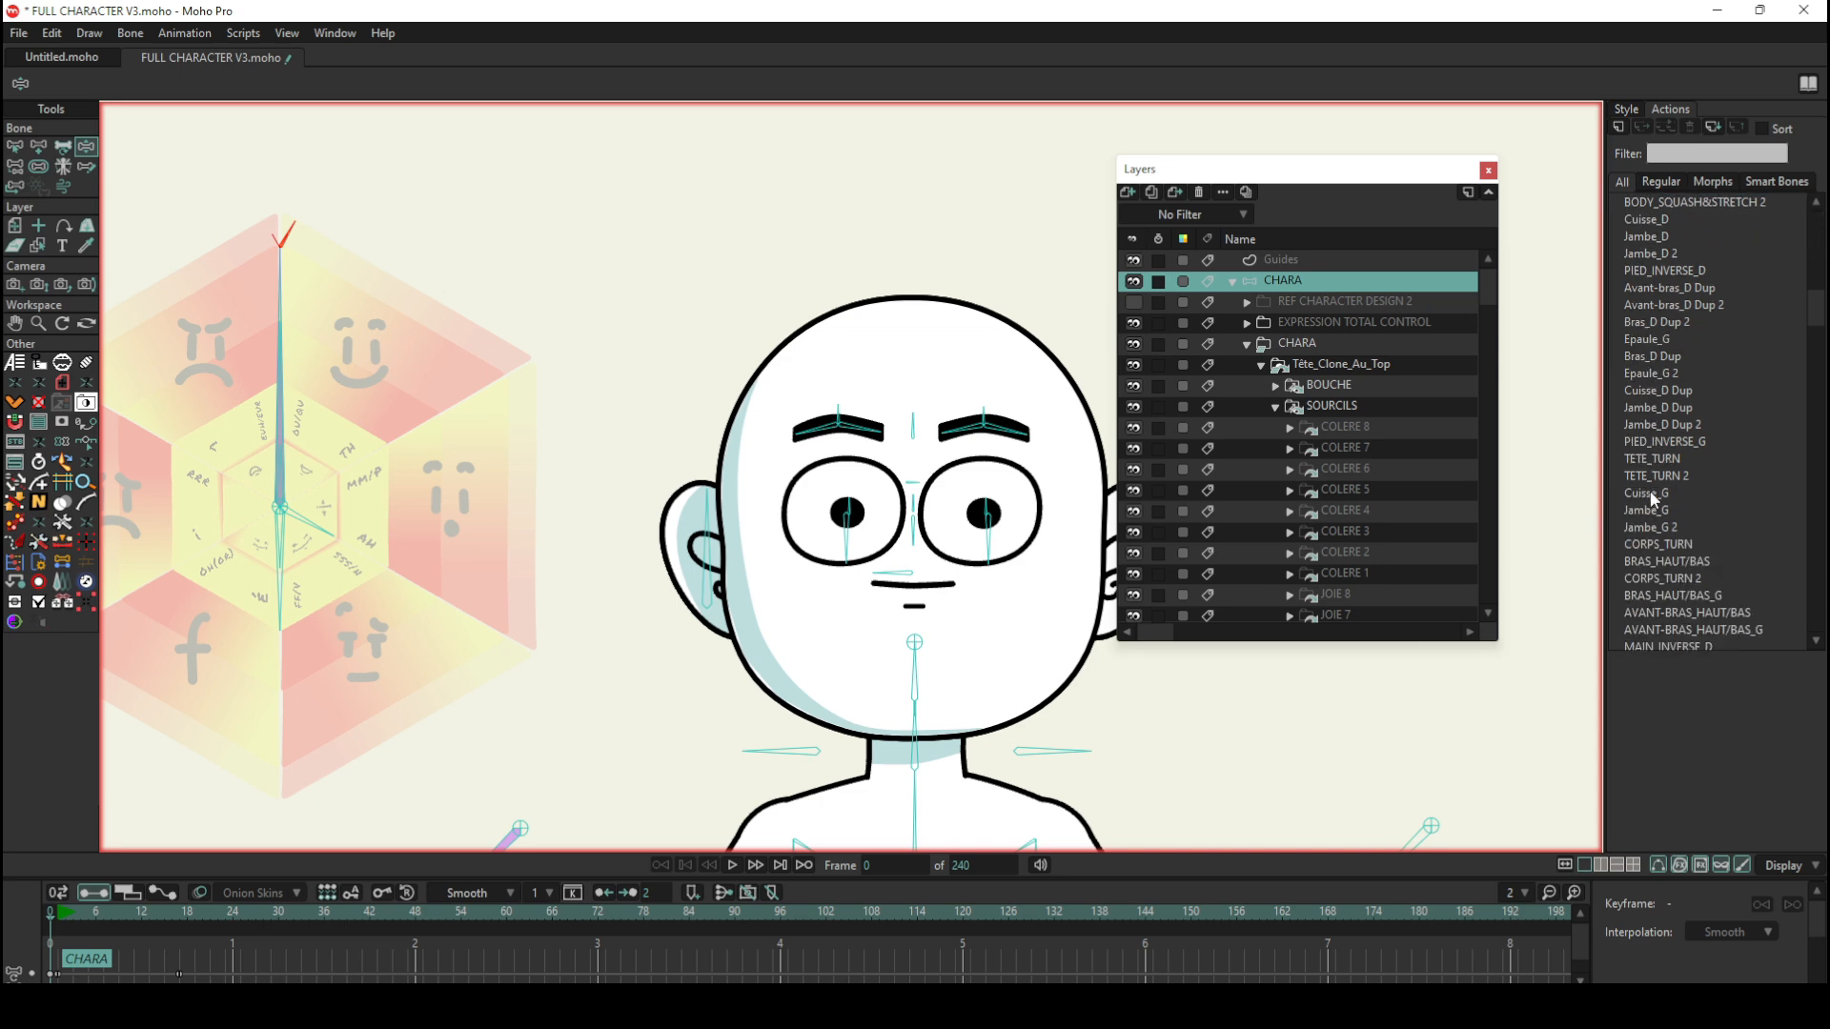
scroll(1675, 505, "down", 4)
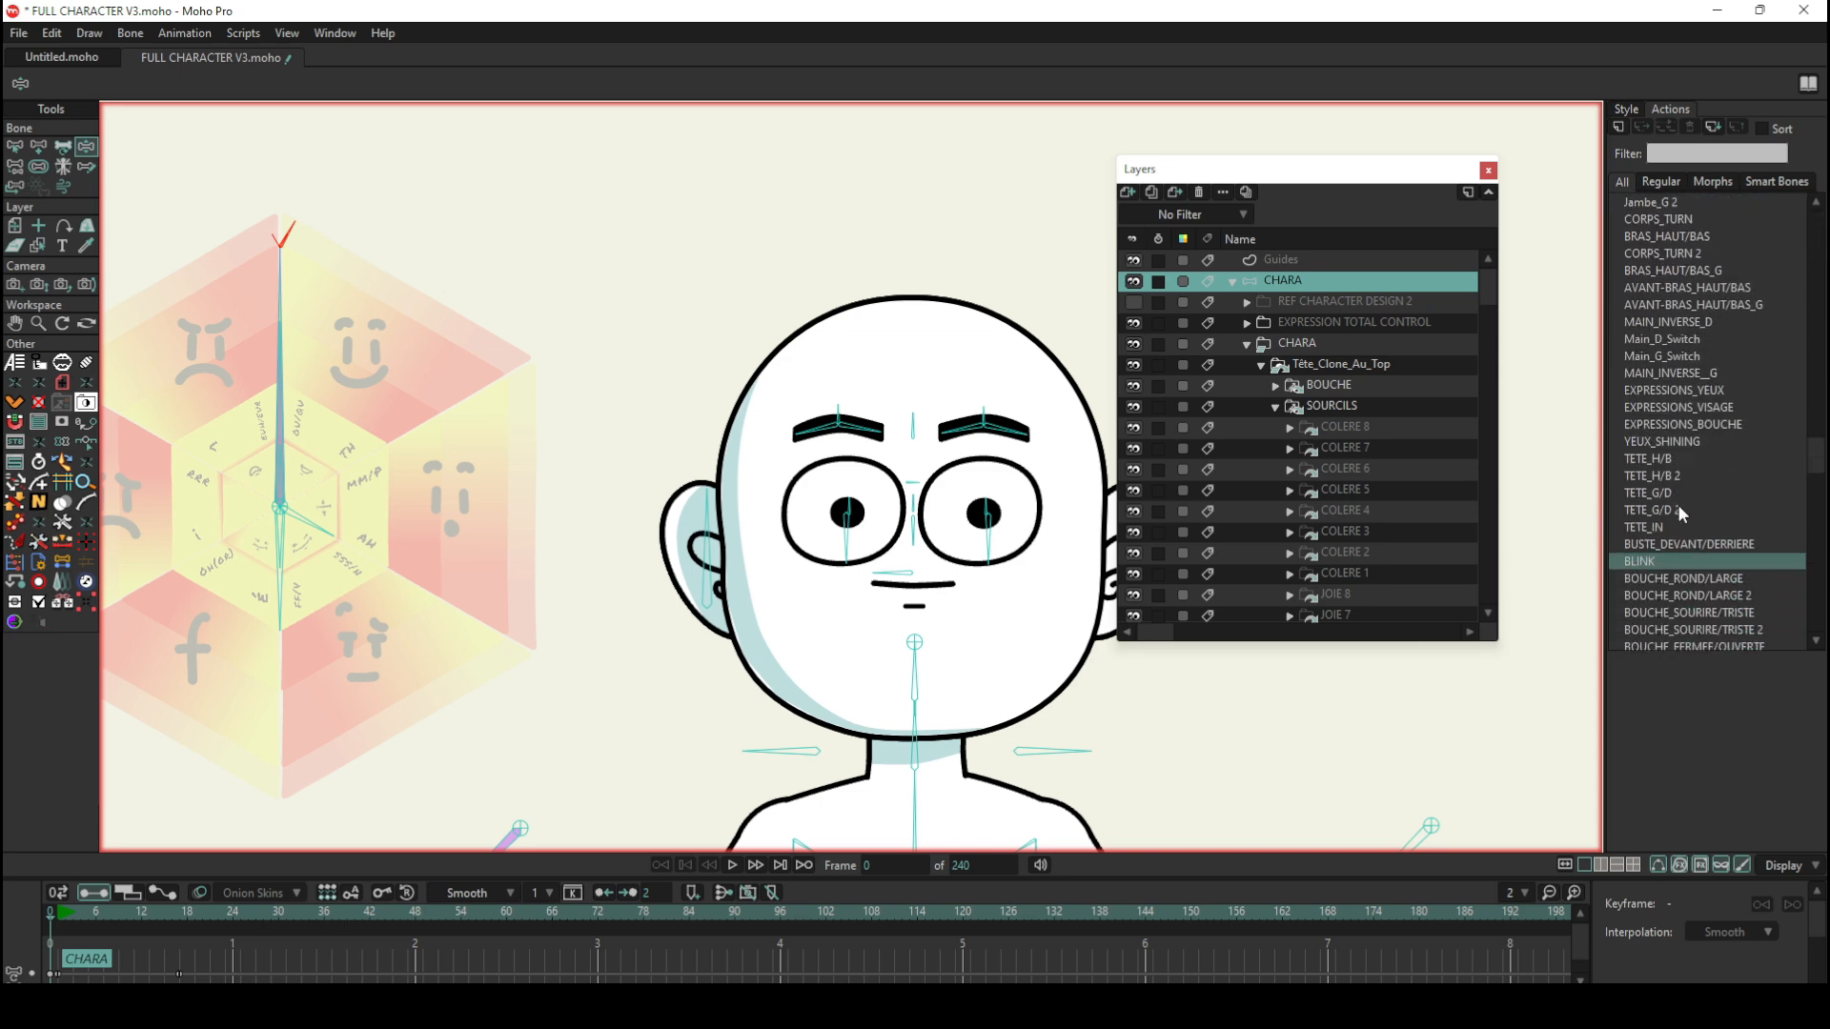
left_click(1639, 527)
double_click(1639, 526)
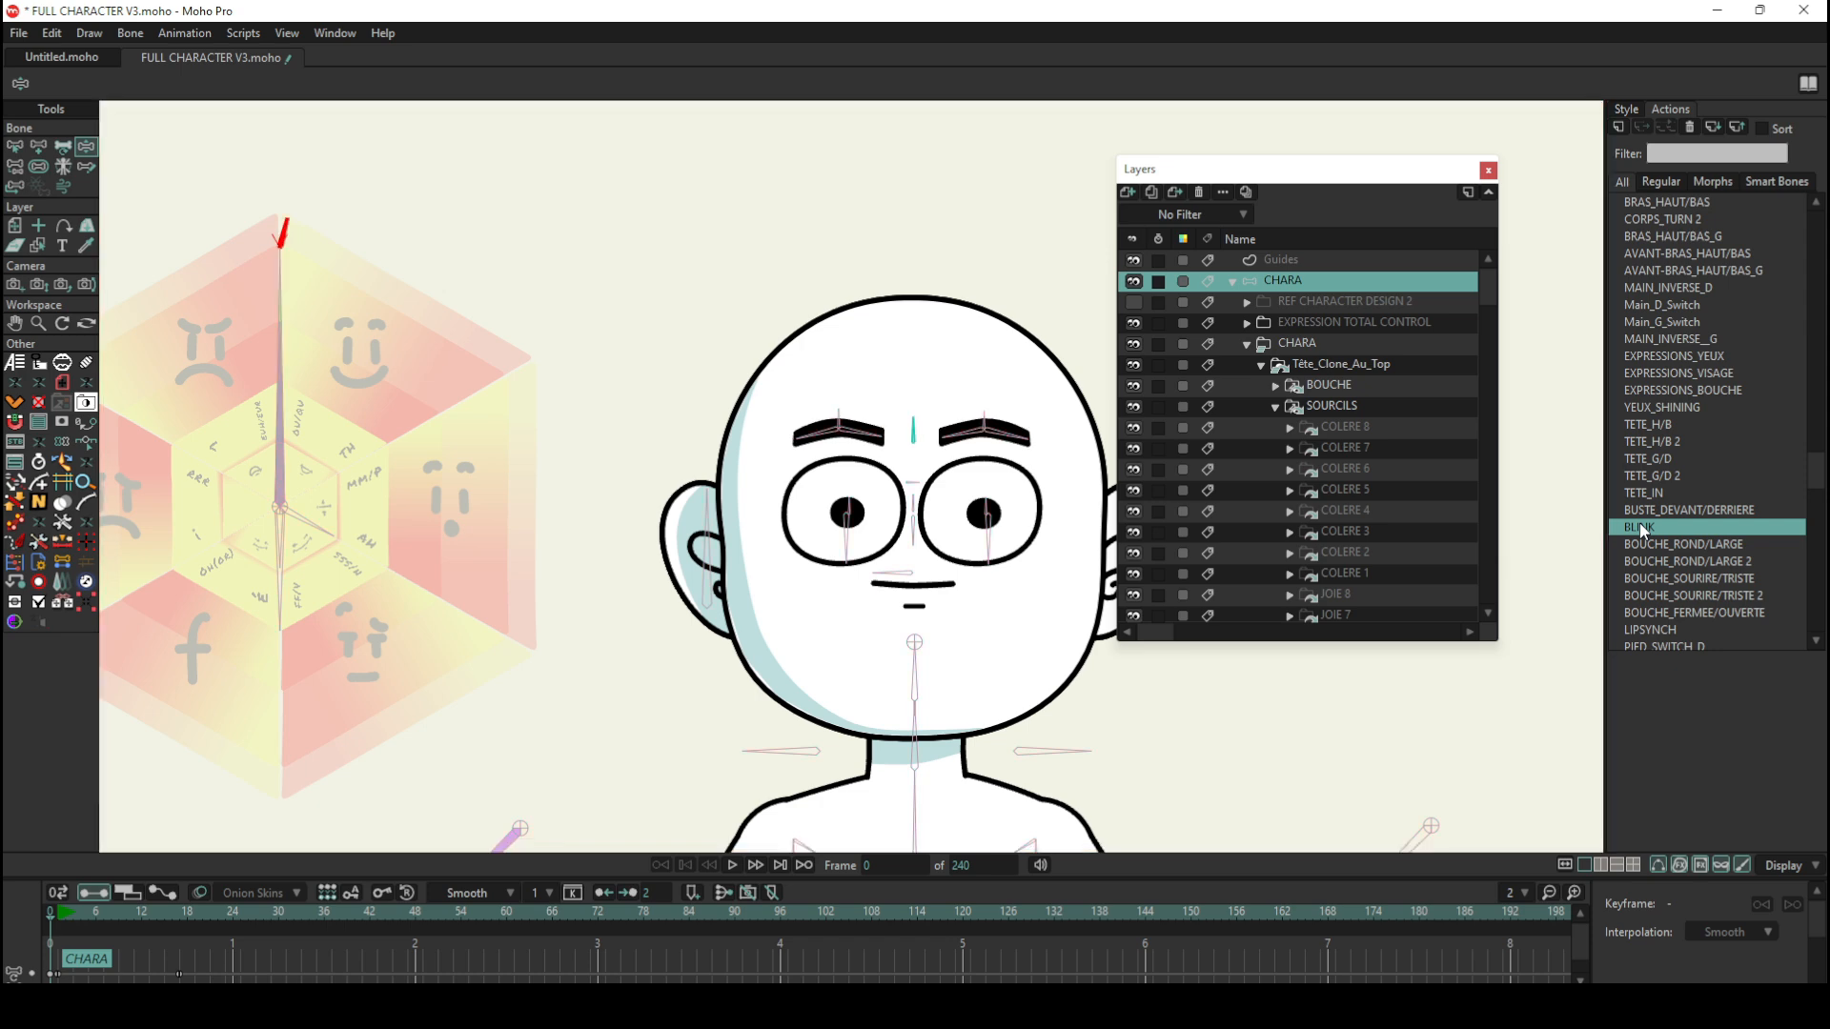
Step: Scrub the BLINK action between frames 0 and 3 to compare the eyes, the blink bone and the cloned YEUX layers
scroll(1250, 427, "down", 7)
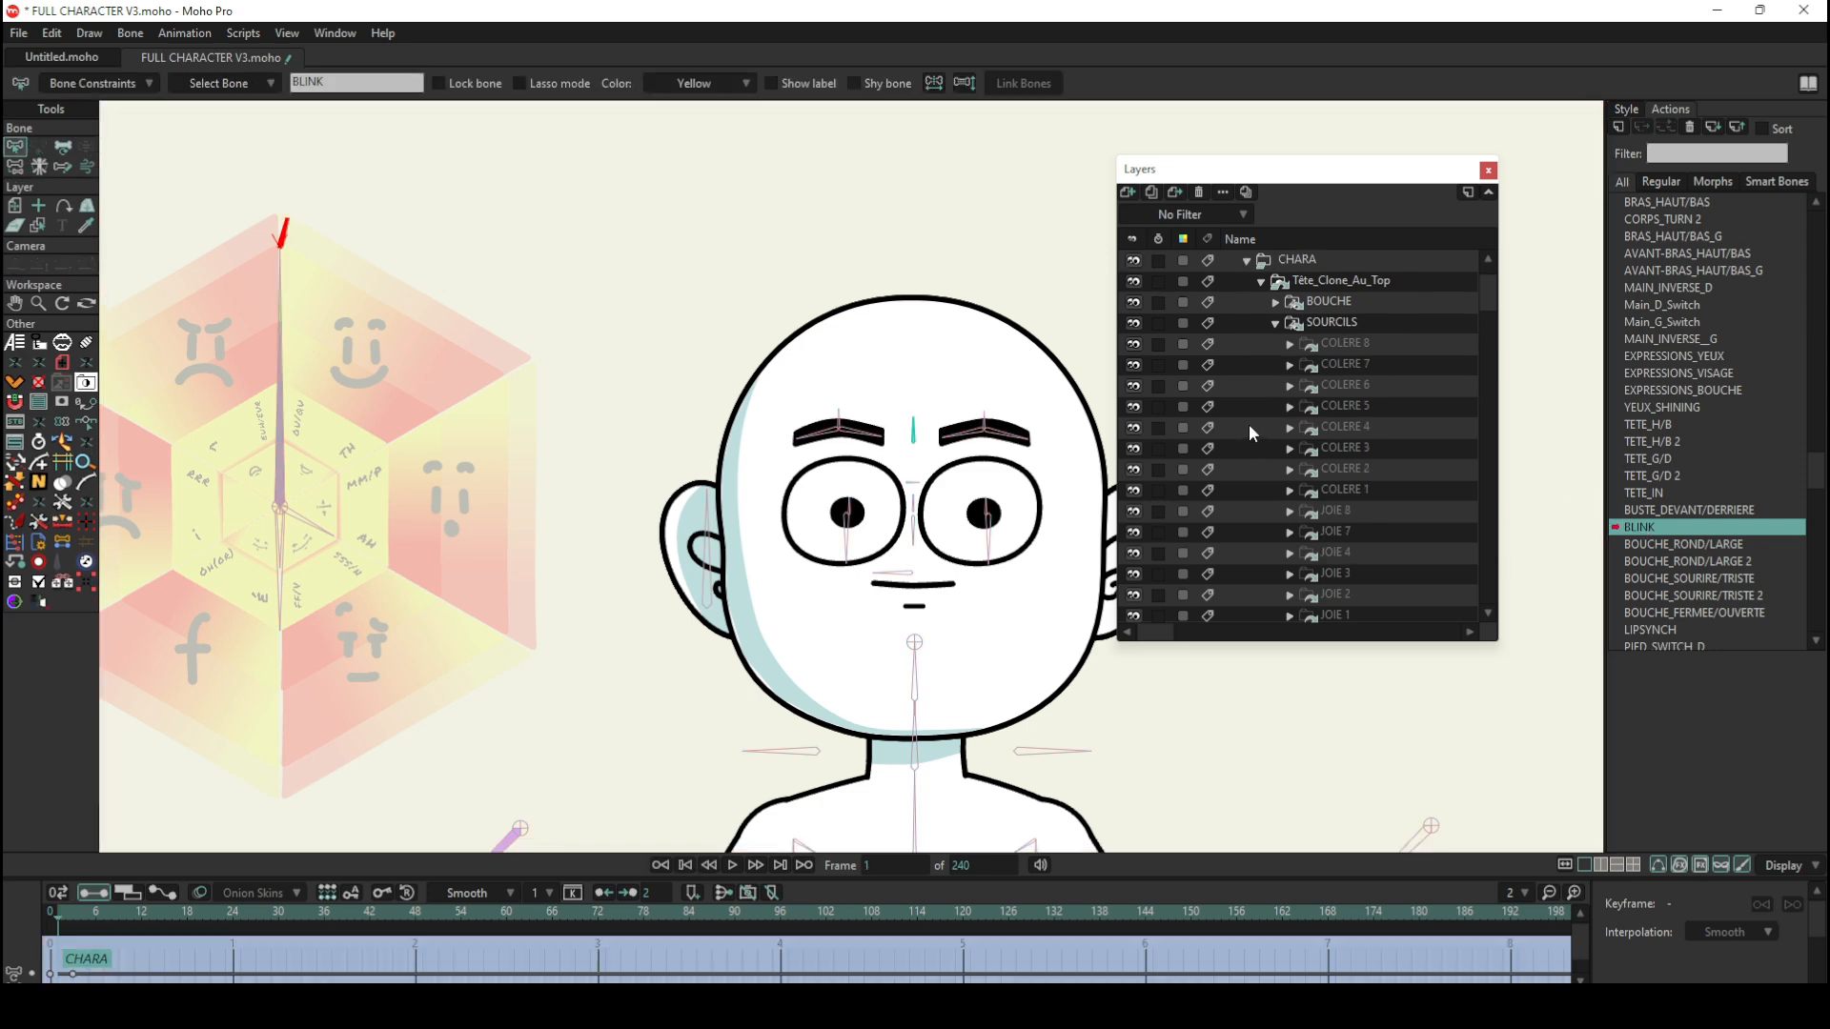
scroll(1251, 432, "down", 3)
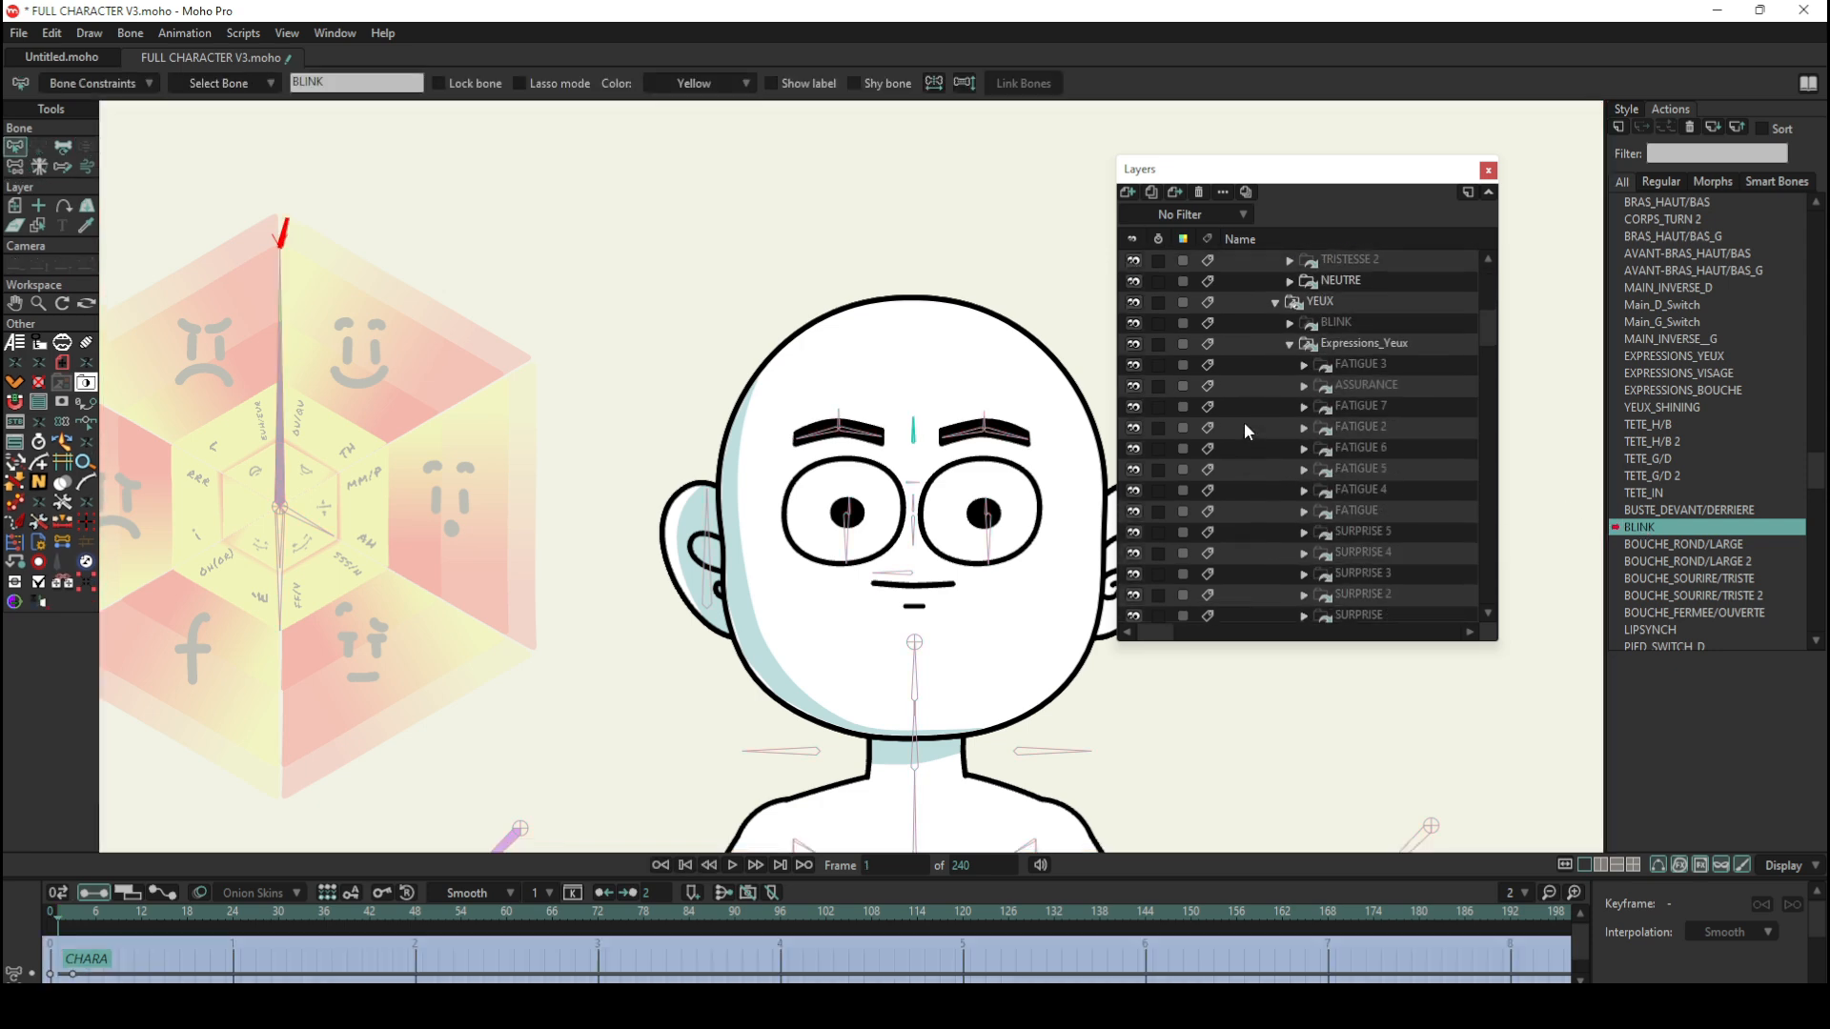
scroll(1244, 431, "down", 1)
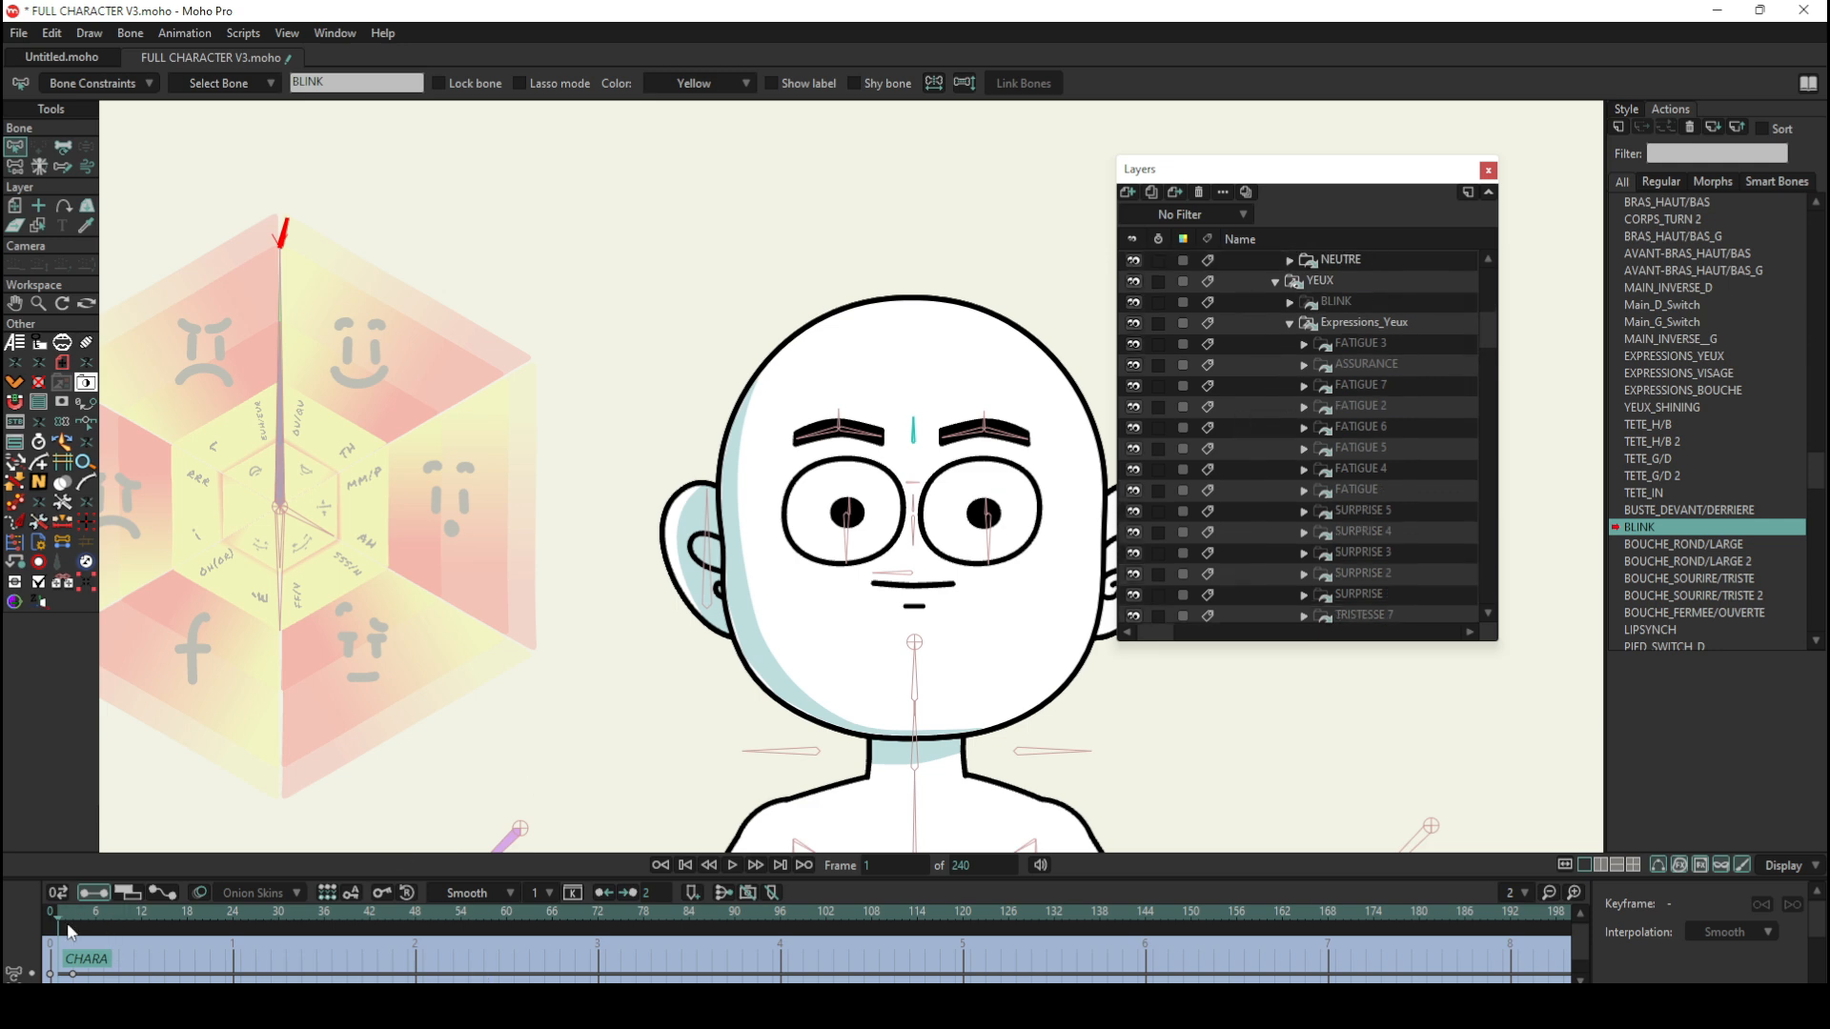
mouse_move(69, 929)
left_mouse_down()
mouse_move(84, 922)
mouse_move(50, 923)
left_mouse_up()
scroll(946, 404, "up", 5)
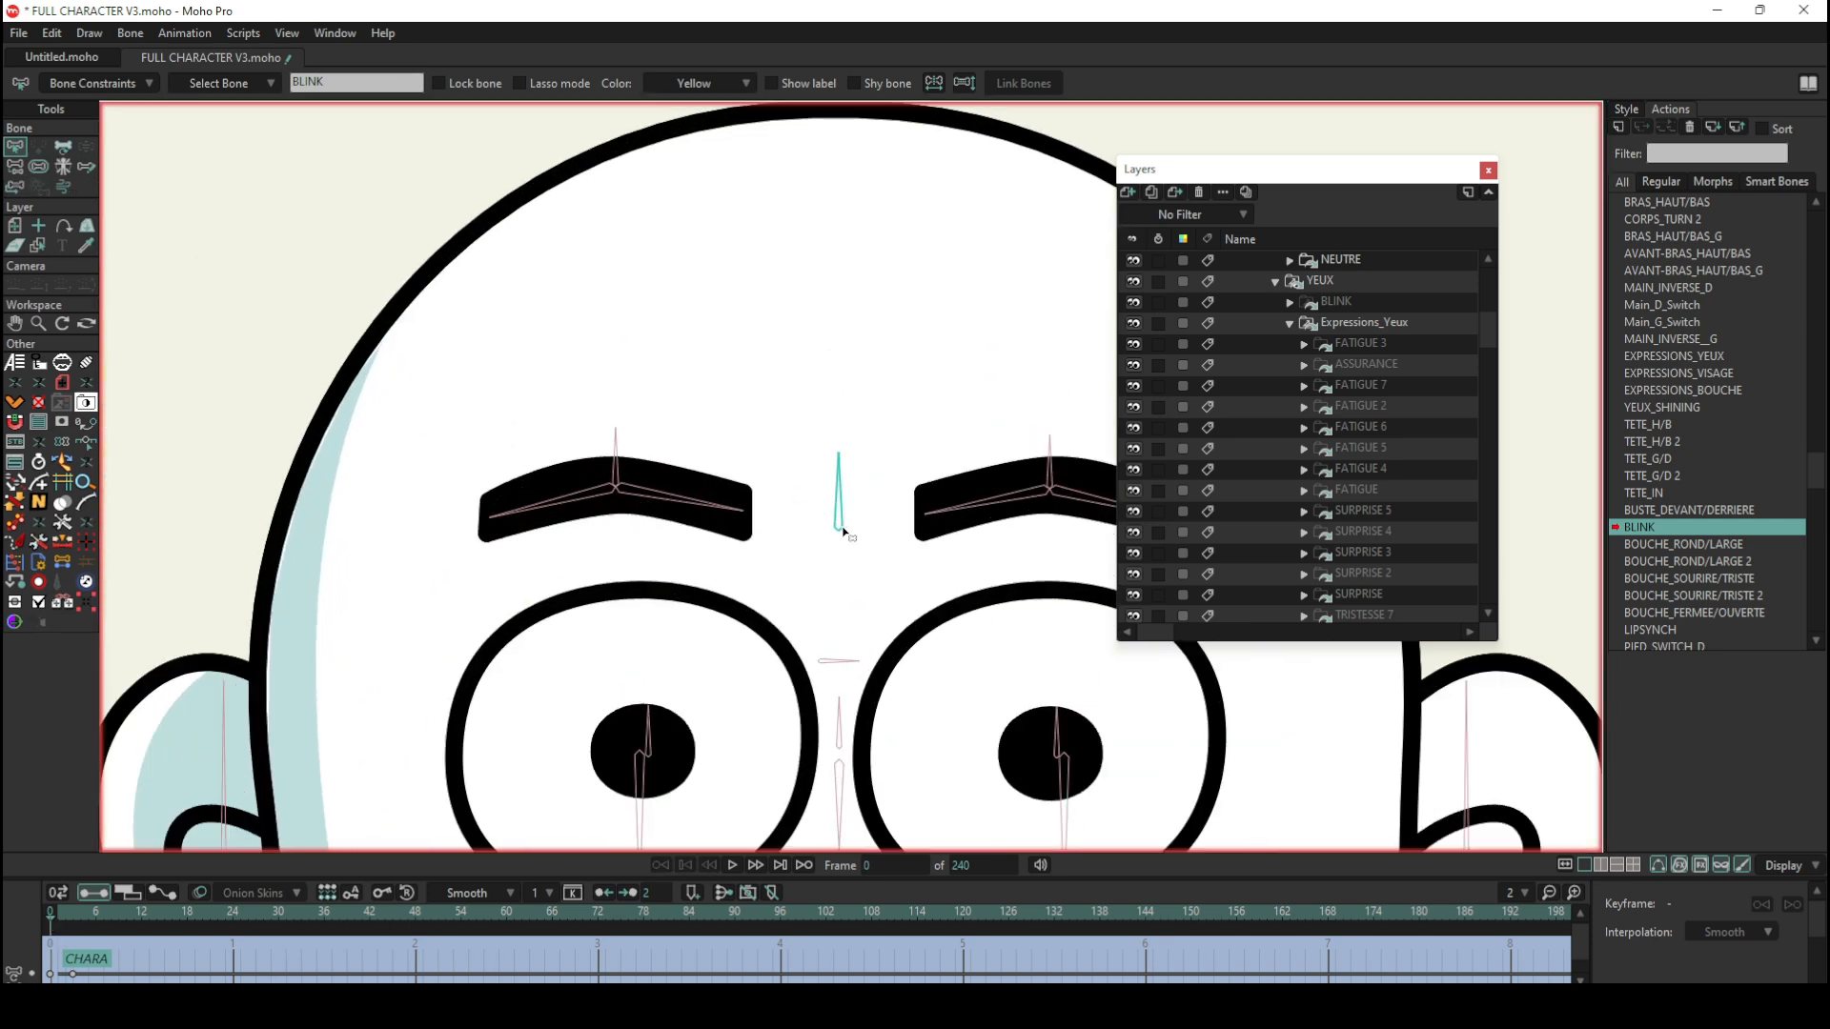
scroll(851, 519, "down", 4)
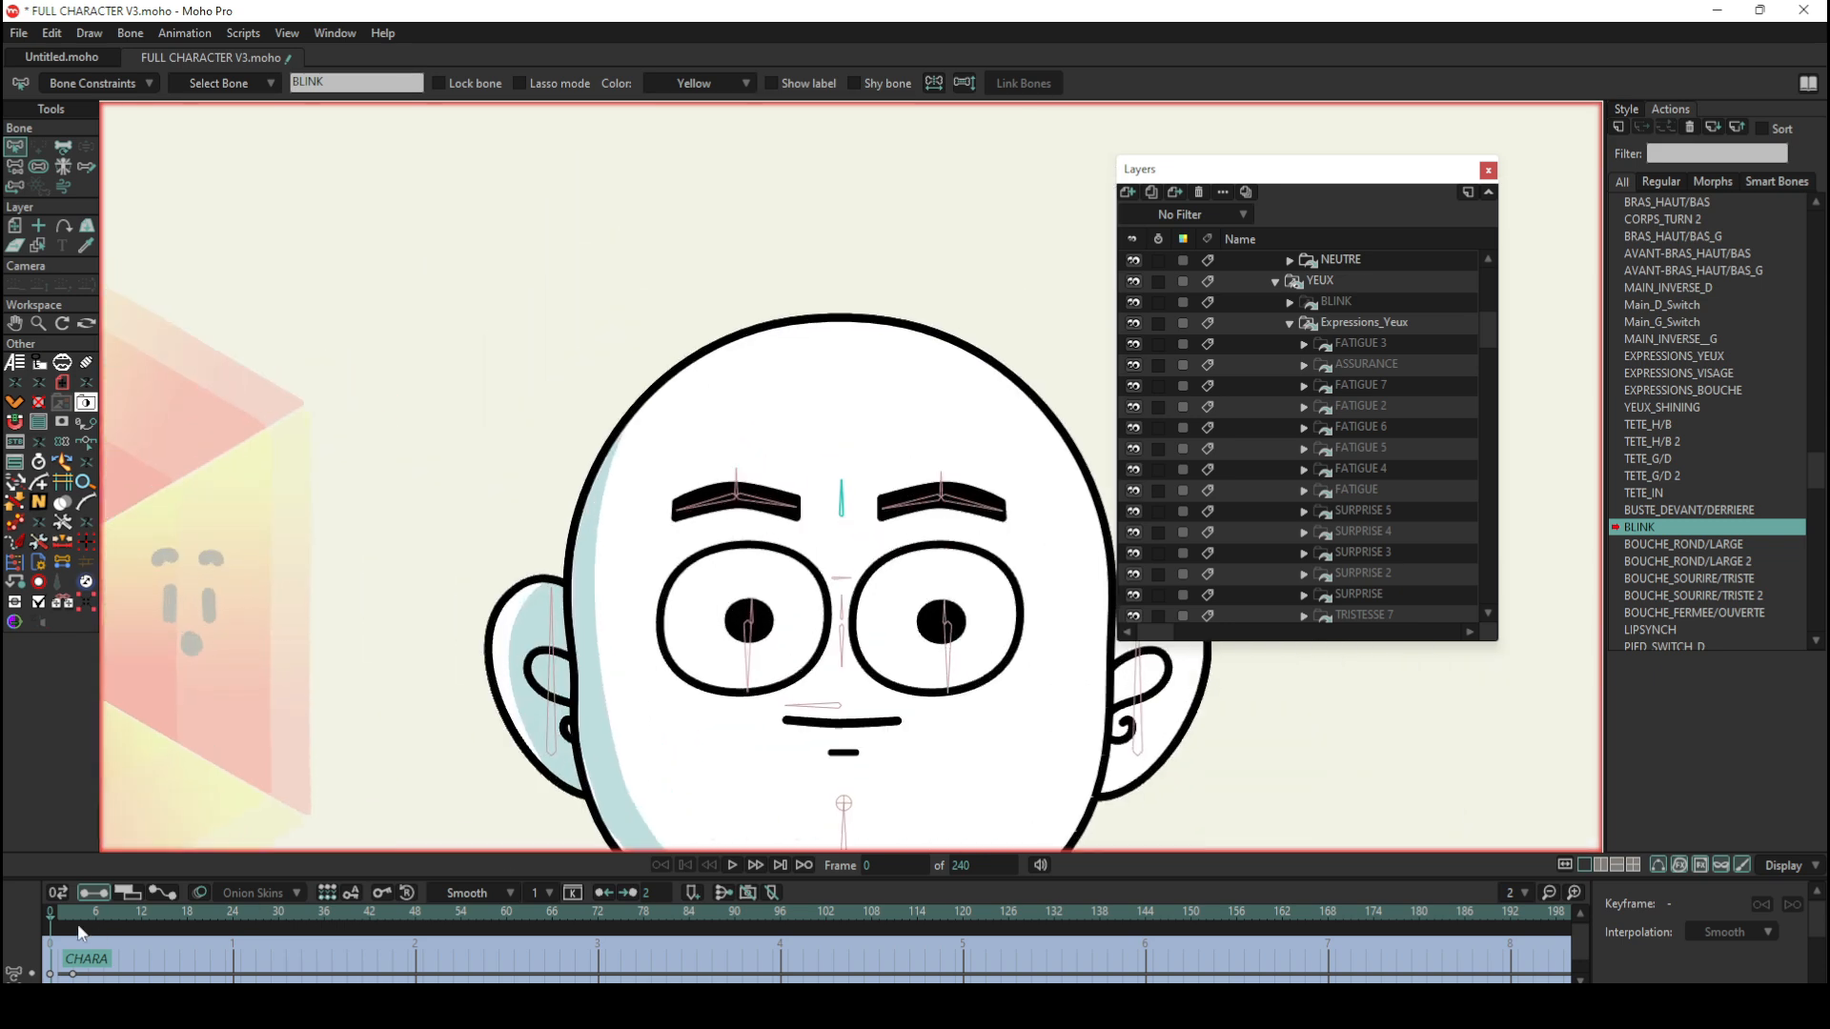
left_click_drag(61, 911, 73, 917)
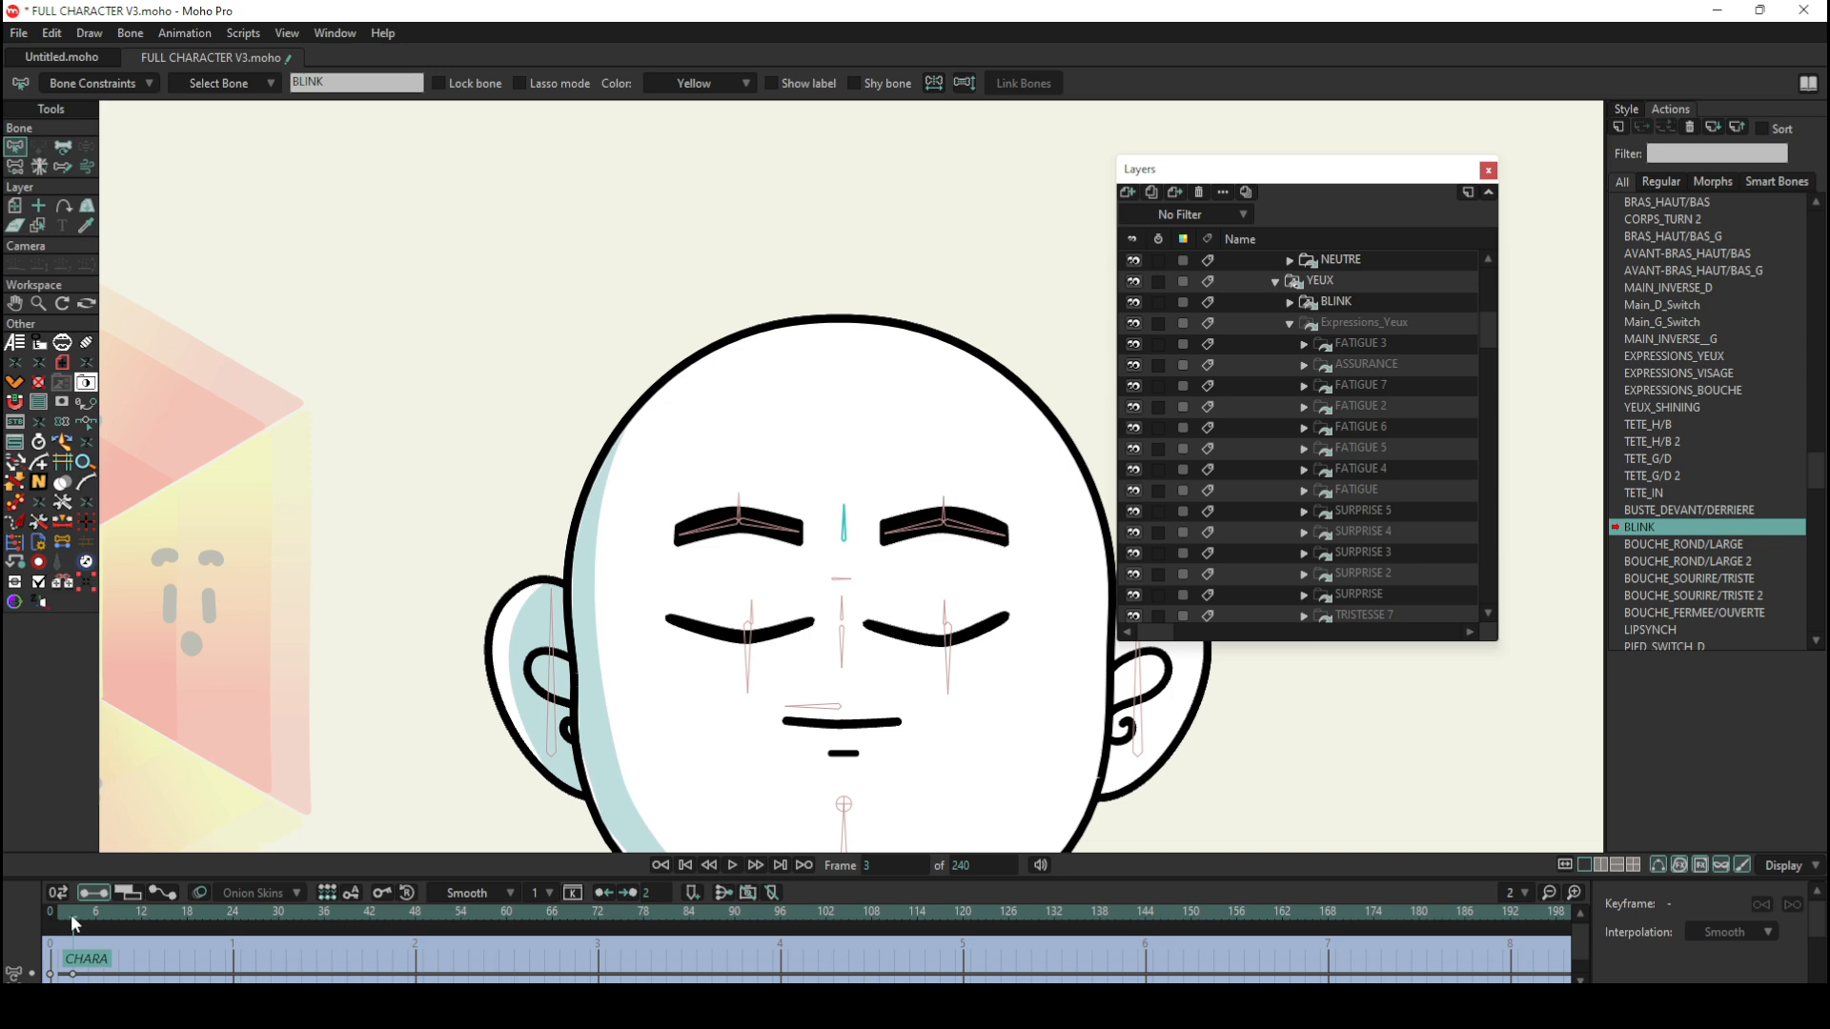
left_click_drag(75, 923, 50, 915)
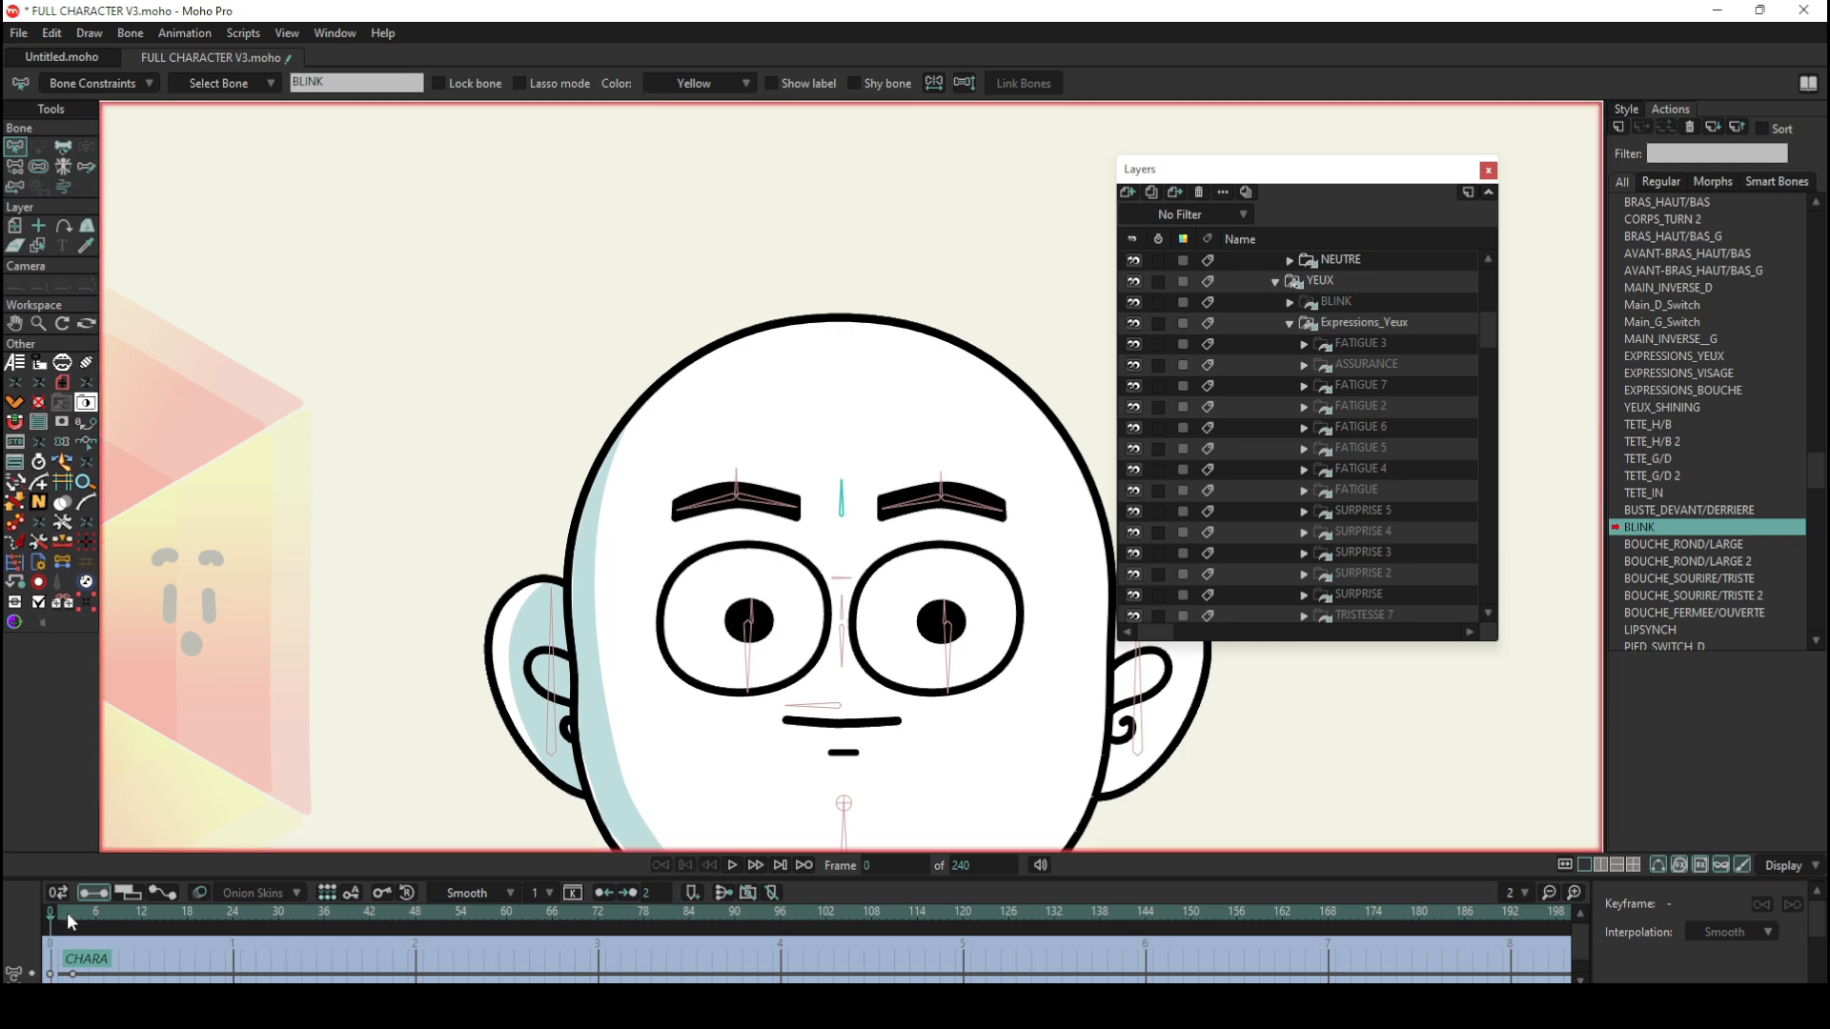
mouse_move(66, 912)
left_mouse_down()
mouse_move(78, 923)
mouse_move(46, 917)
left_mouse_up()
Step: Check the small bone at the wheel's tip at frame 3 of the BLINK action and return to frame 0
scroll(831, 505, "down", 5)
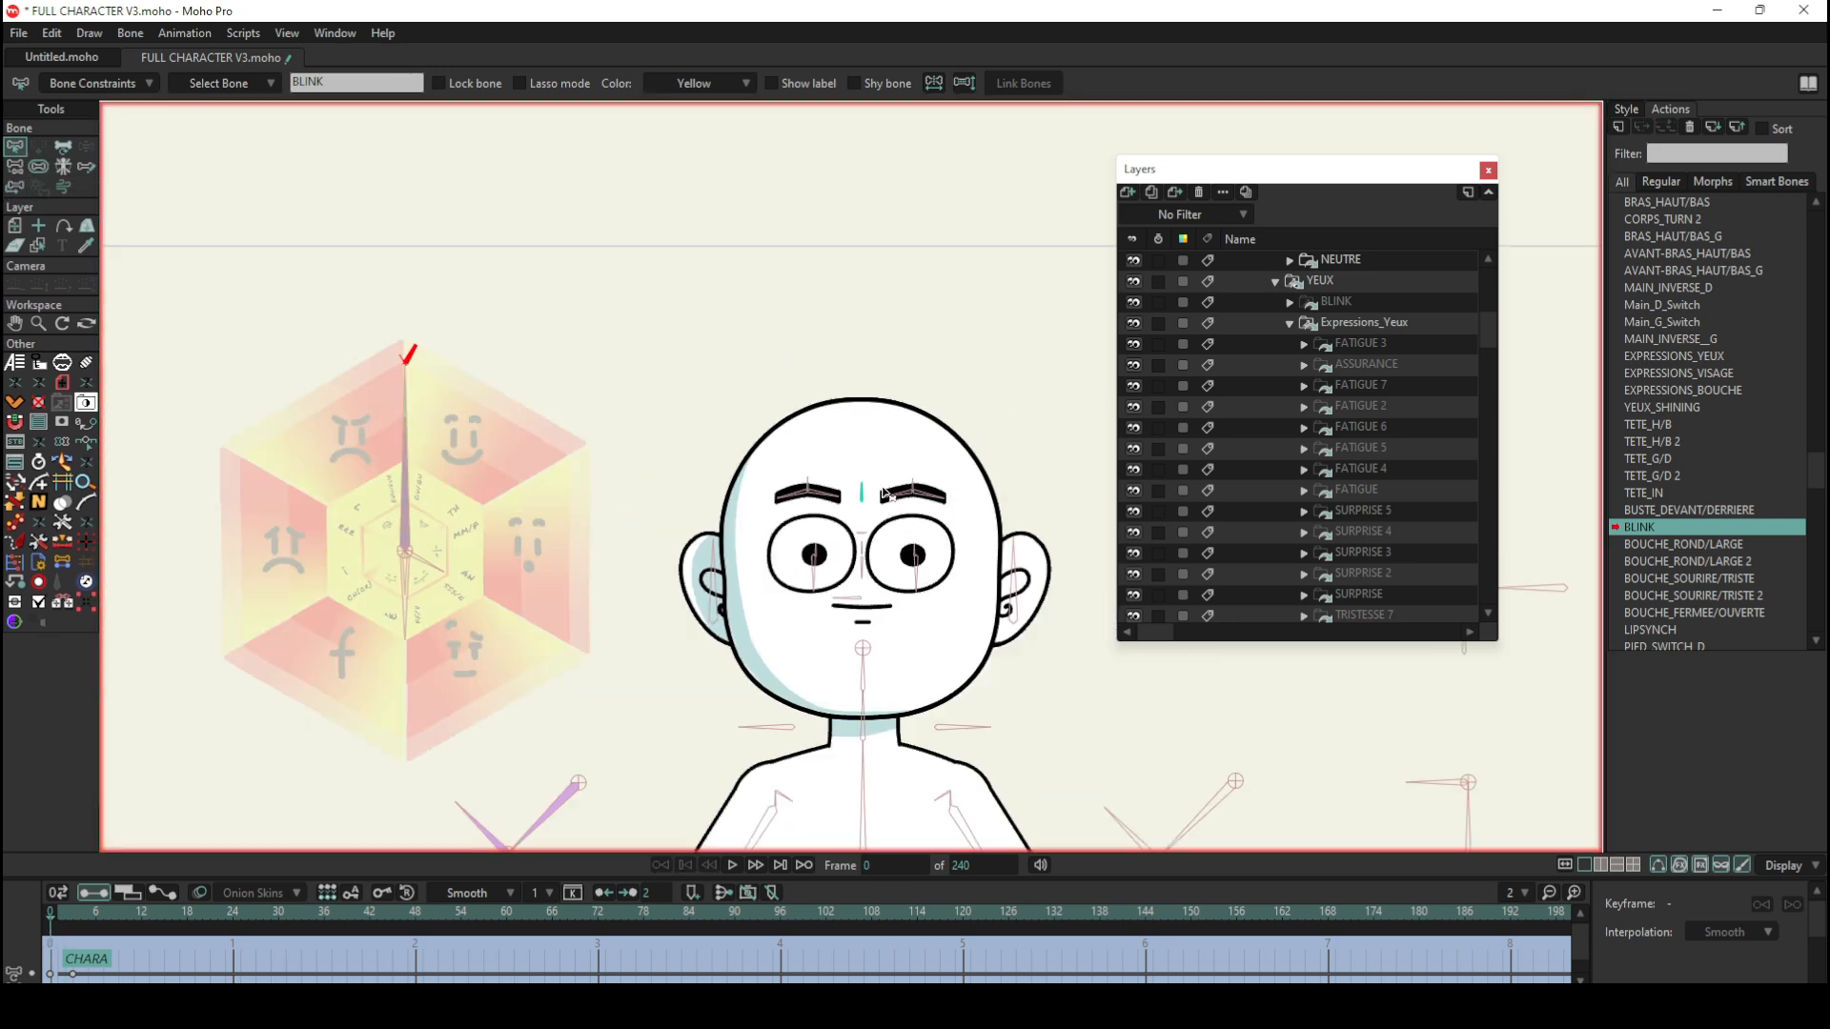
scroll(908, 468, "up", 2)
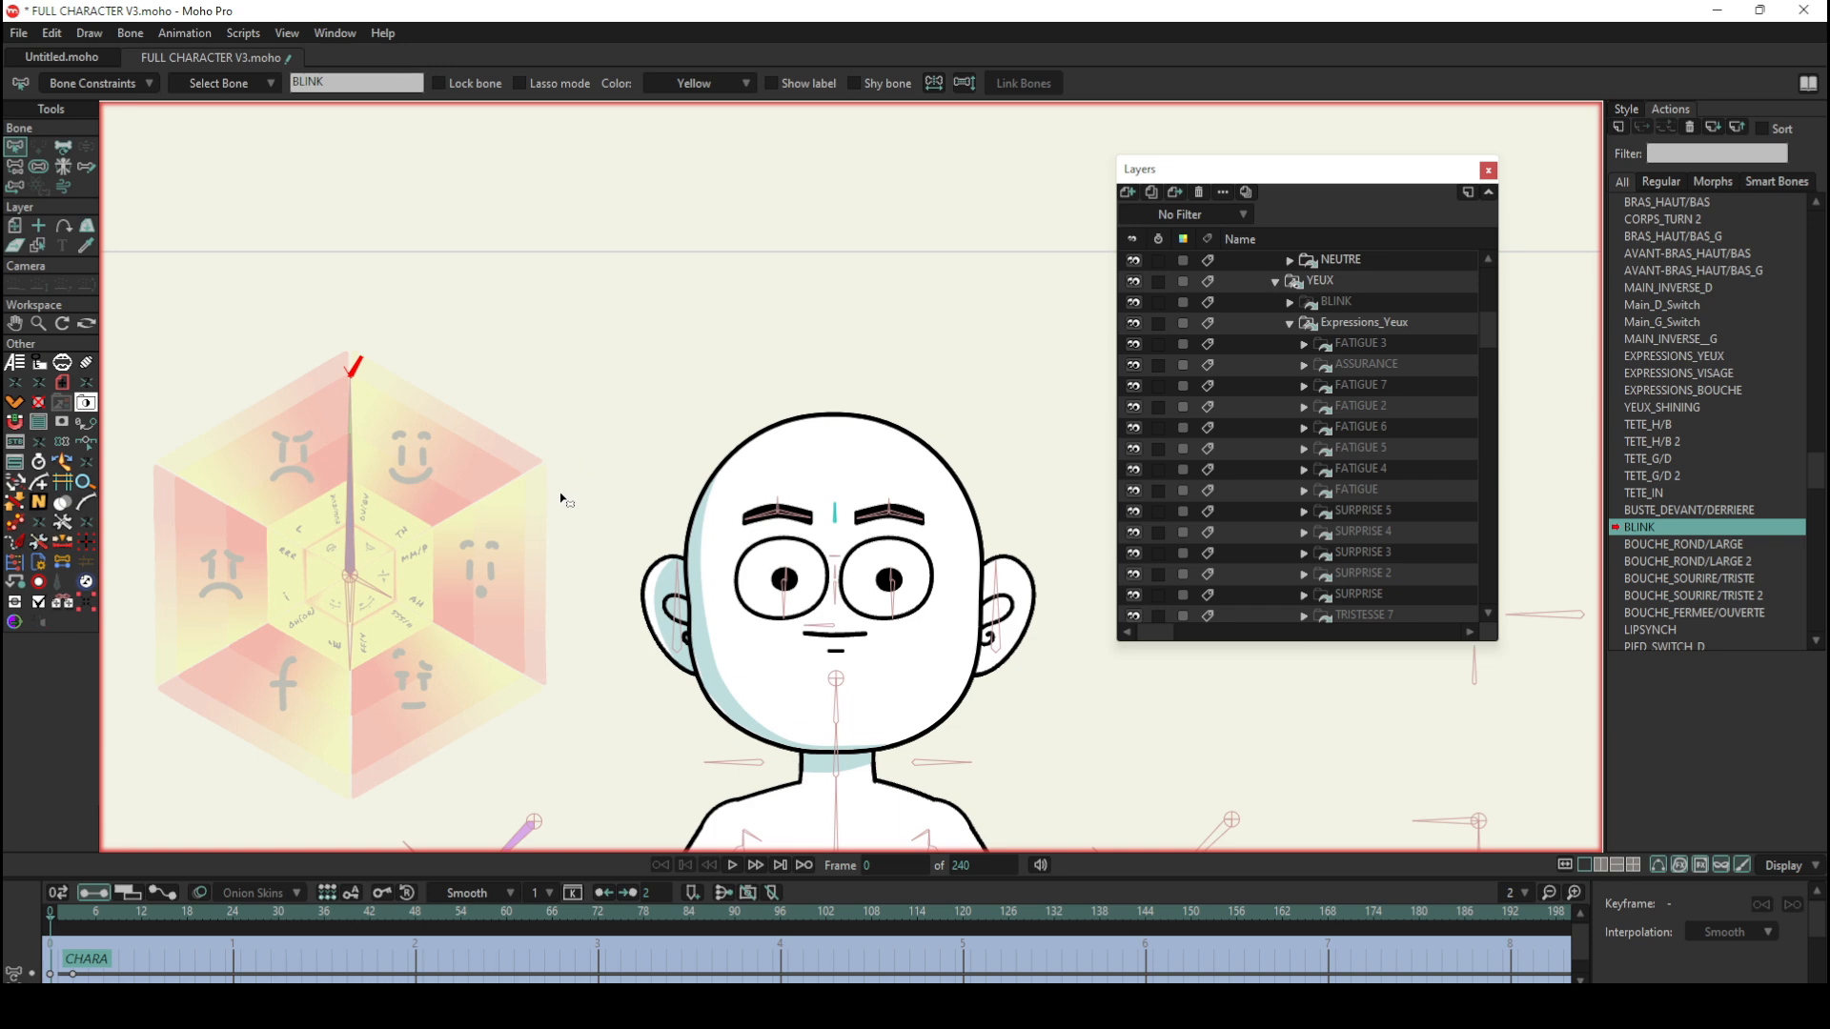
left_click(75, 917)
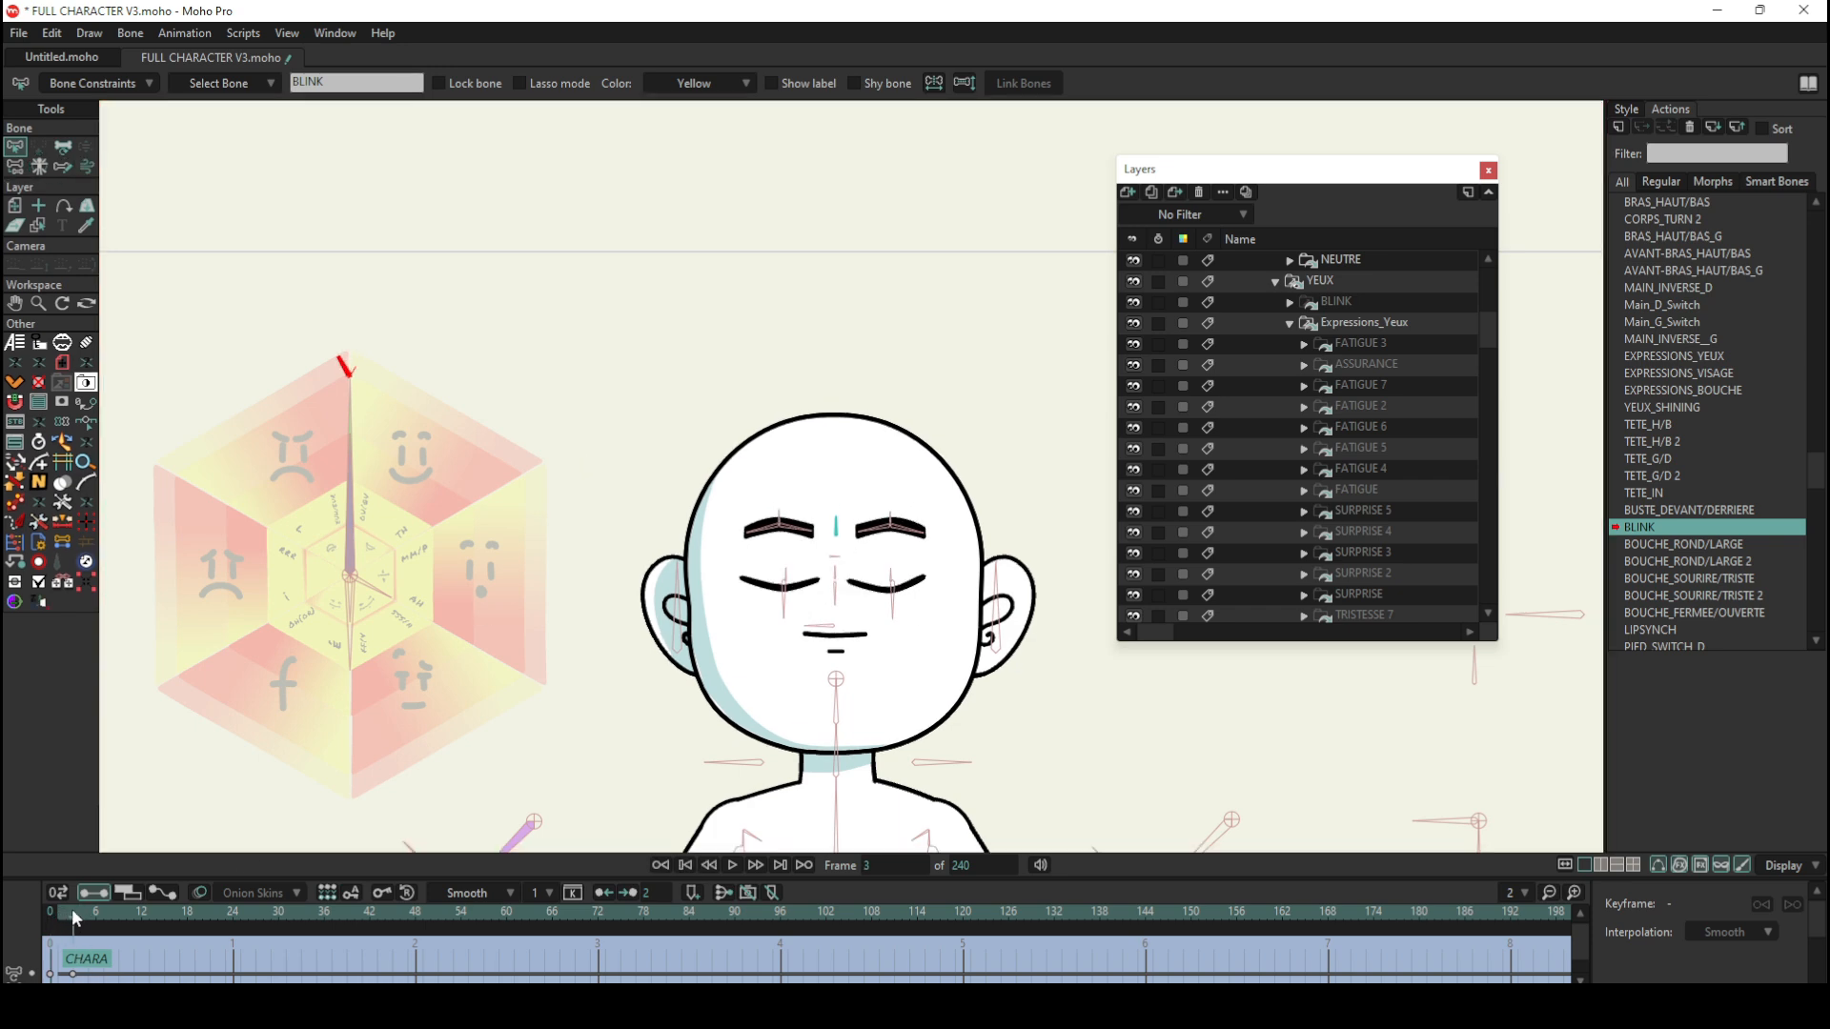
mouse_move(67, 917)
left_mouse_down()
mouse_move(48, 917)
mouse_move(77, 928)
mouse_move(51, 926)
left_mouse_up()
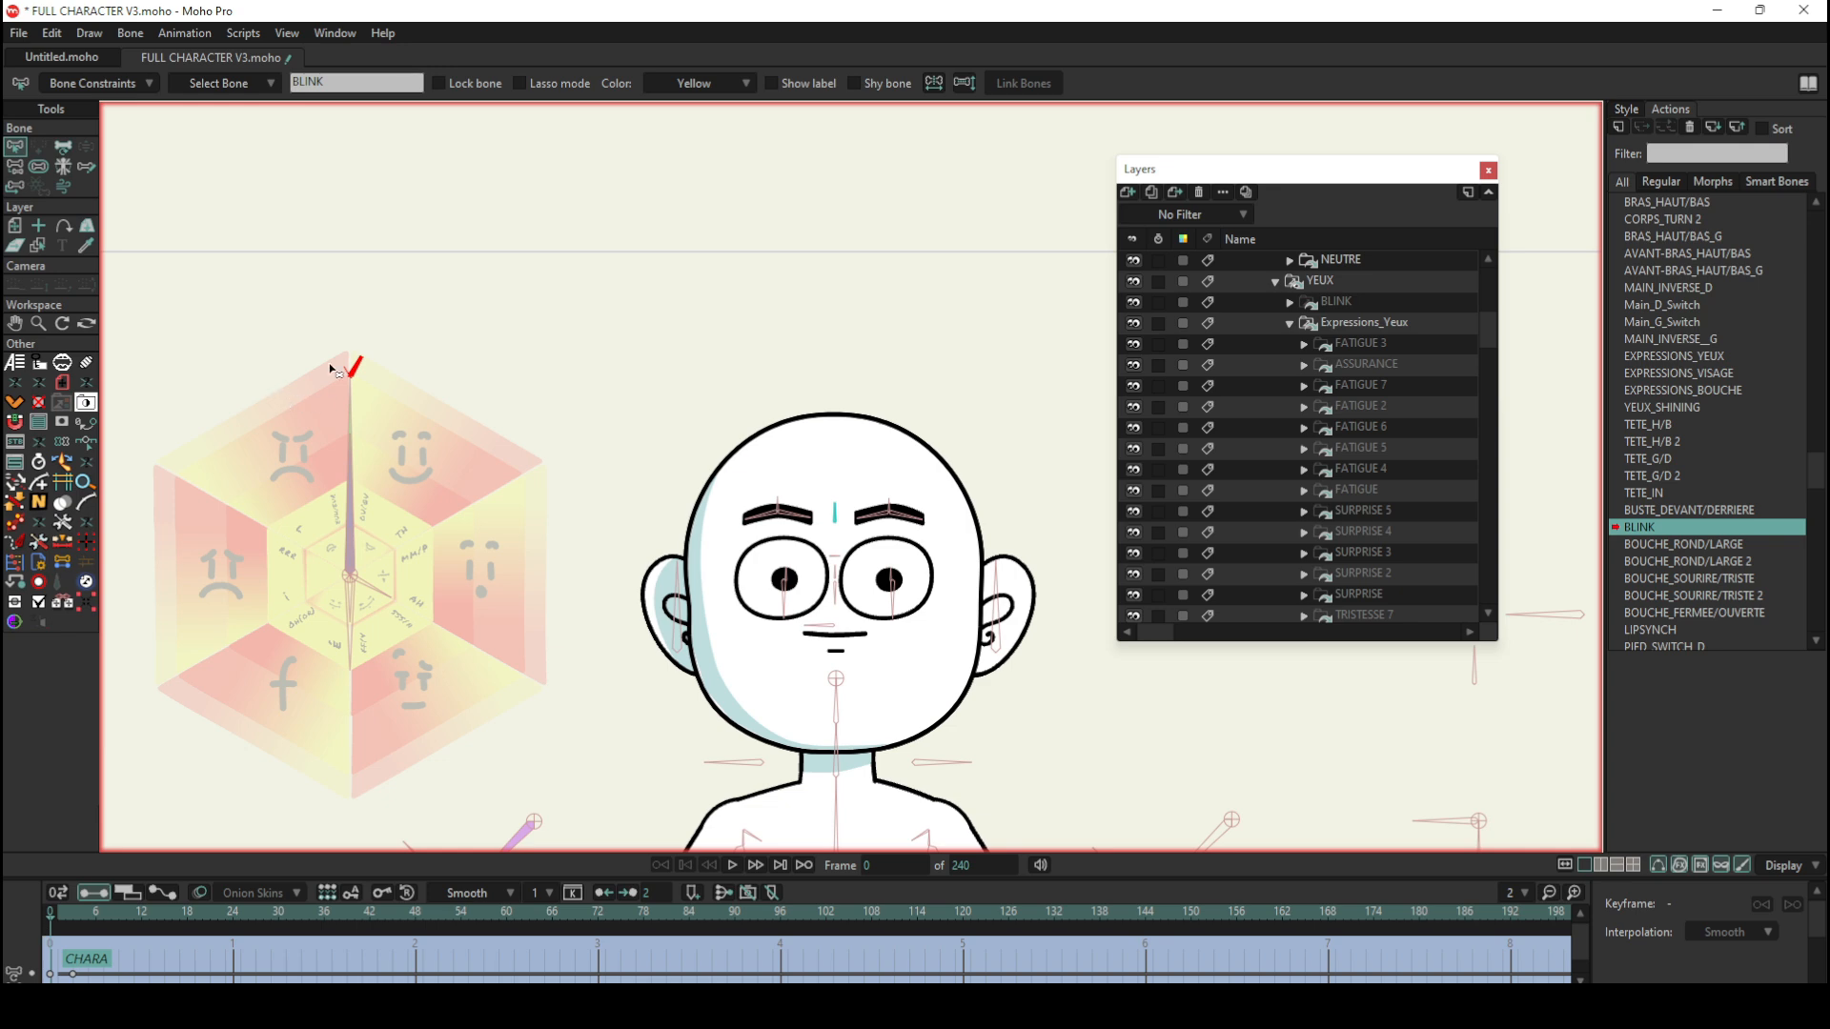
Step: Collapse the cloned Expressions_Yeux group and locate the original layer of the cloned YEUX switch
scroll(372, 367, "up", 2)
scroll(1352, 381, "up", 1)
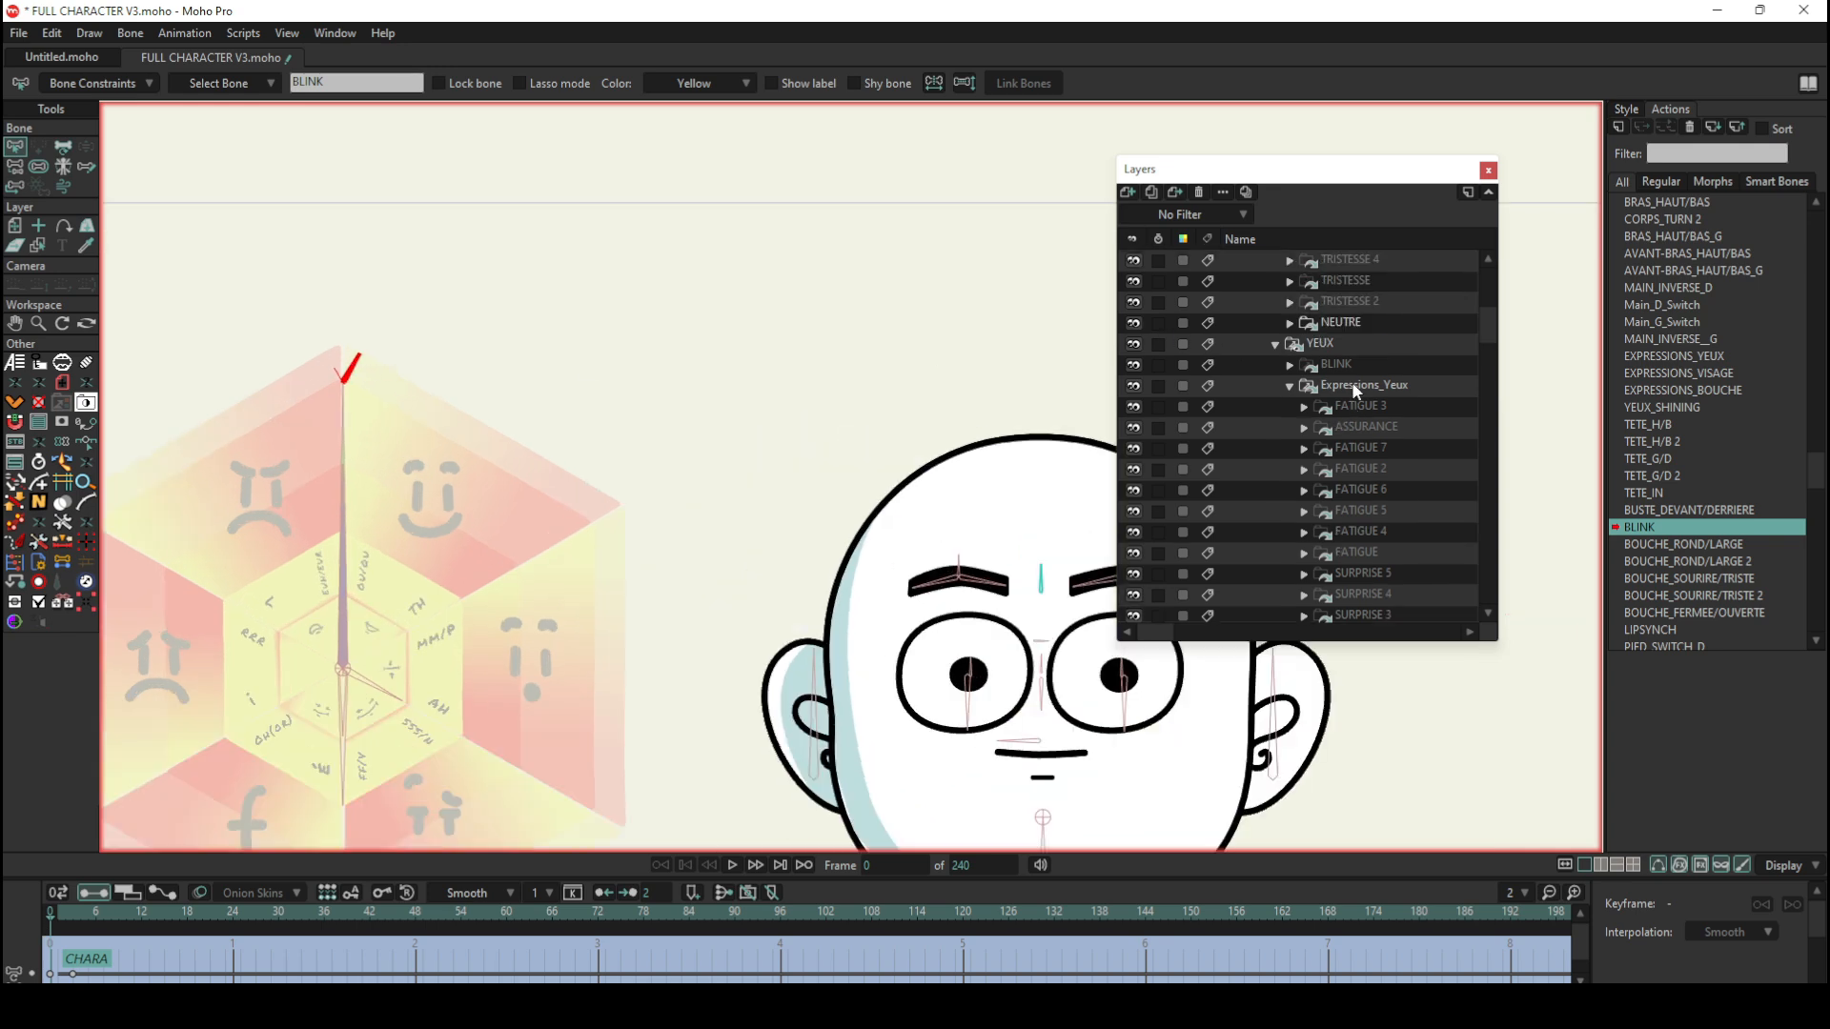
left_click(1290, 385)
scroll(1320, 400, "down", 3)
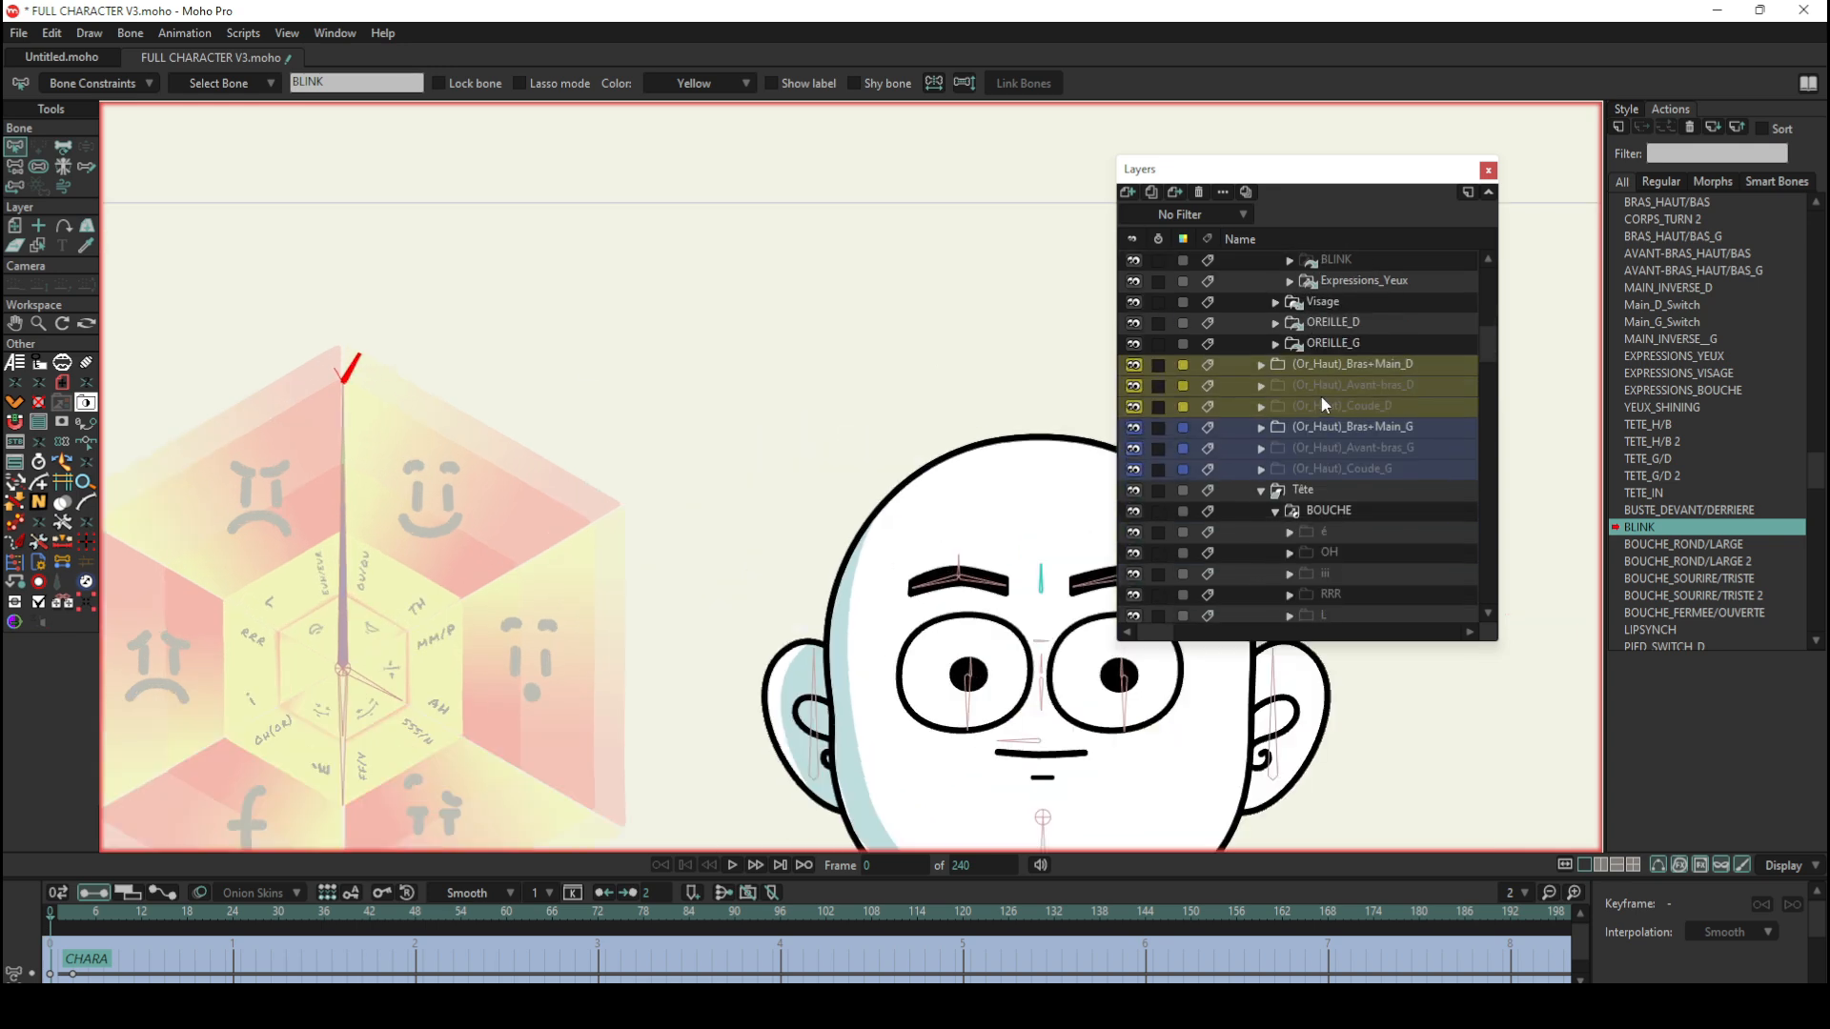
scroll(1325, 373, "up", 2)
right_click(1328, 320)
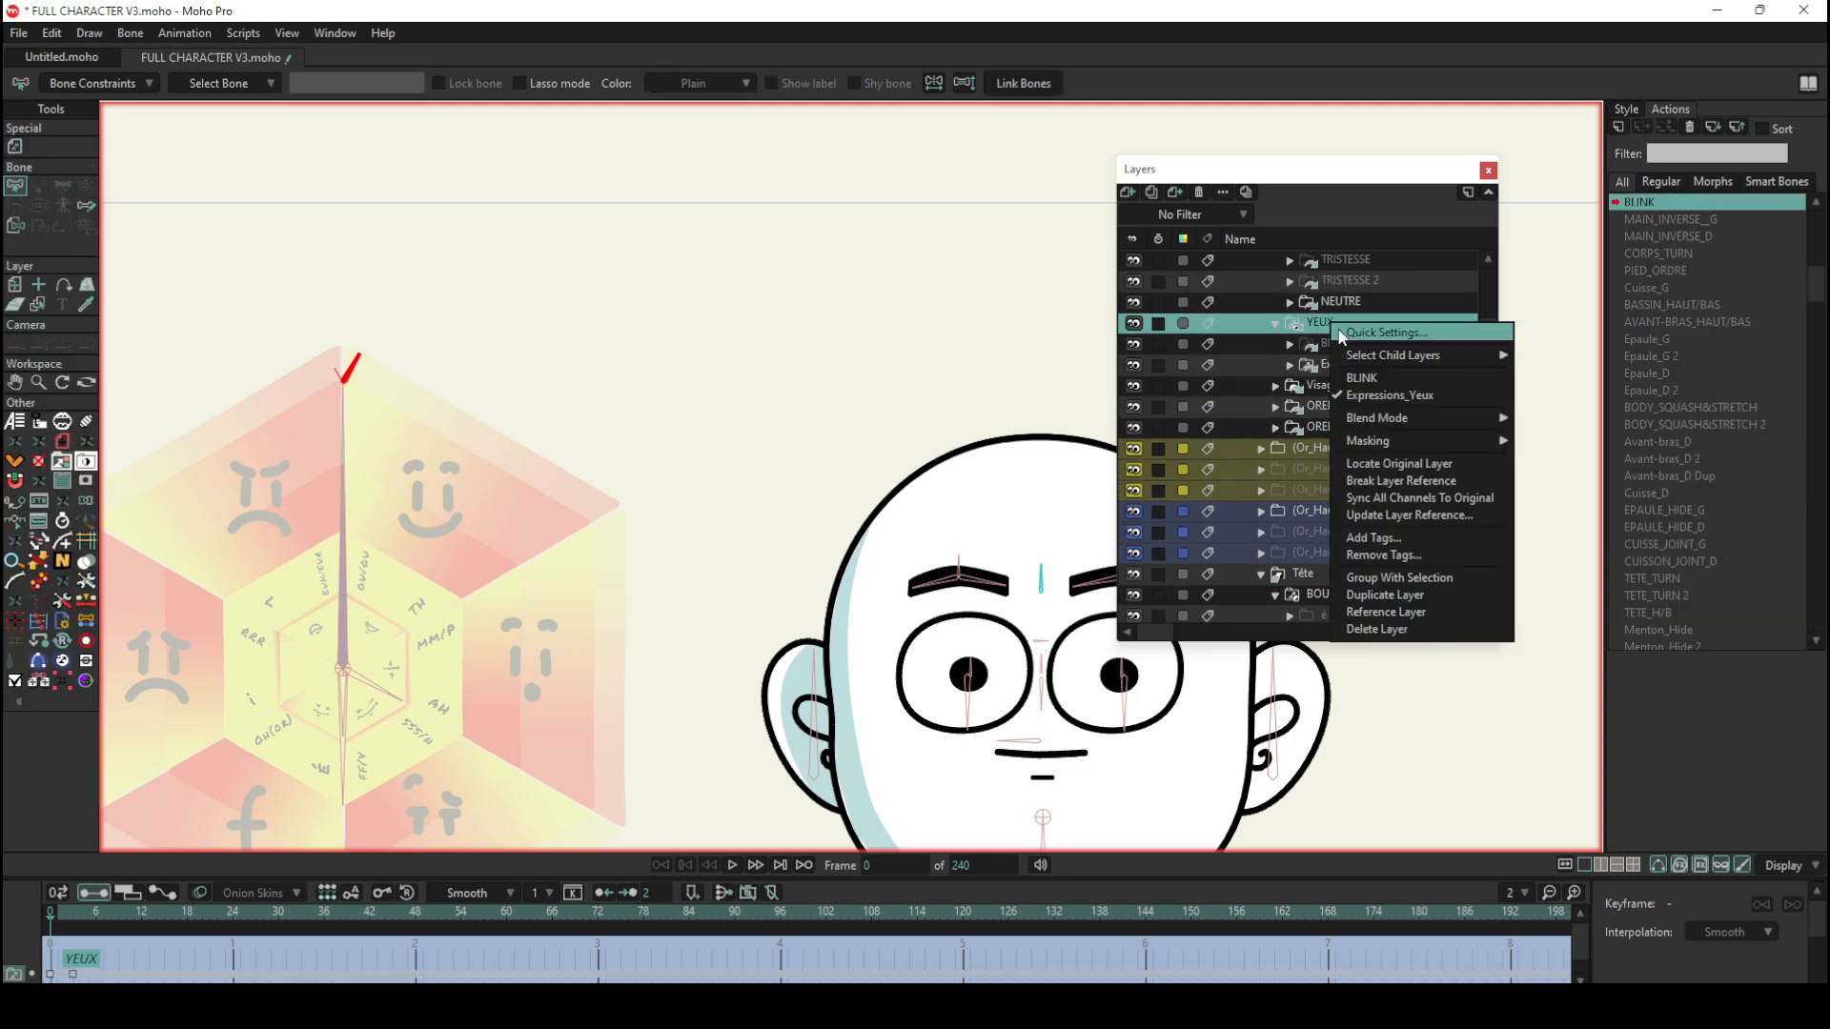
left_click(1404, 468)
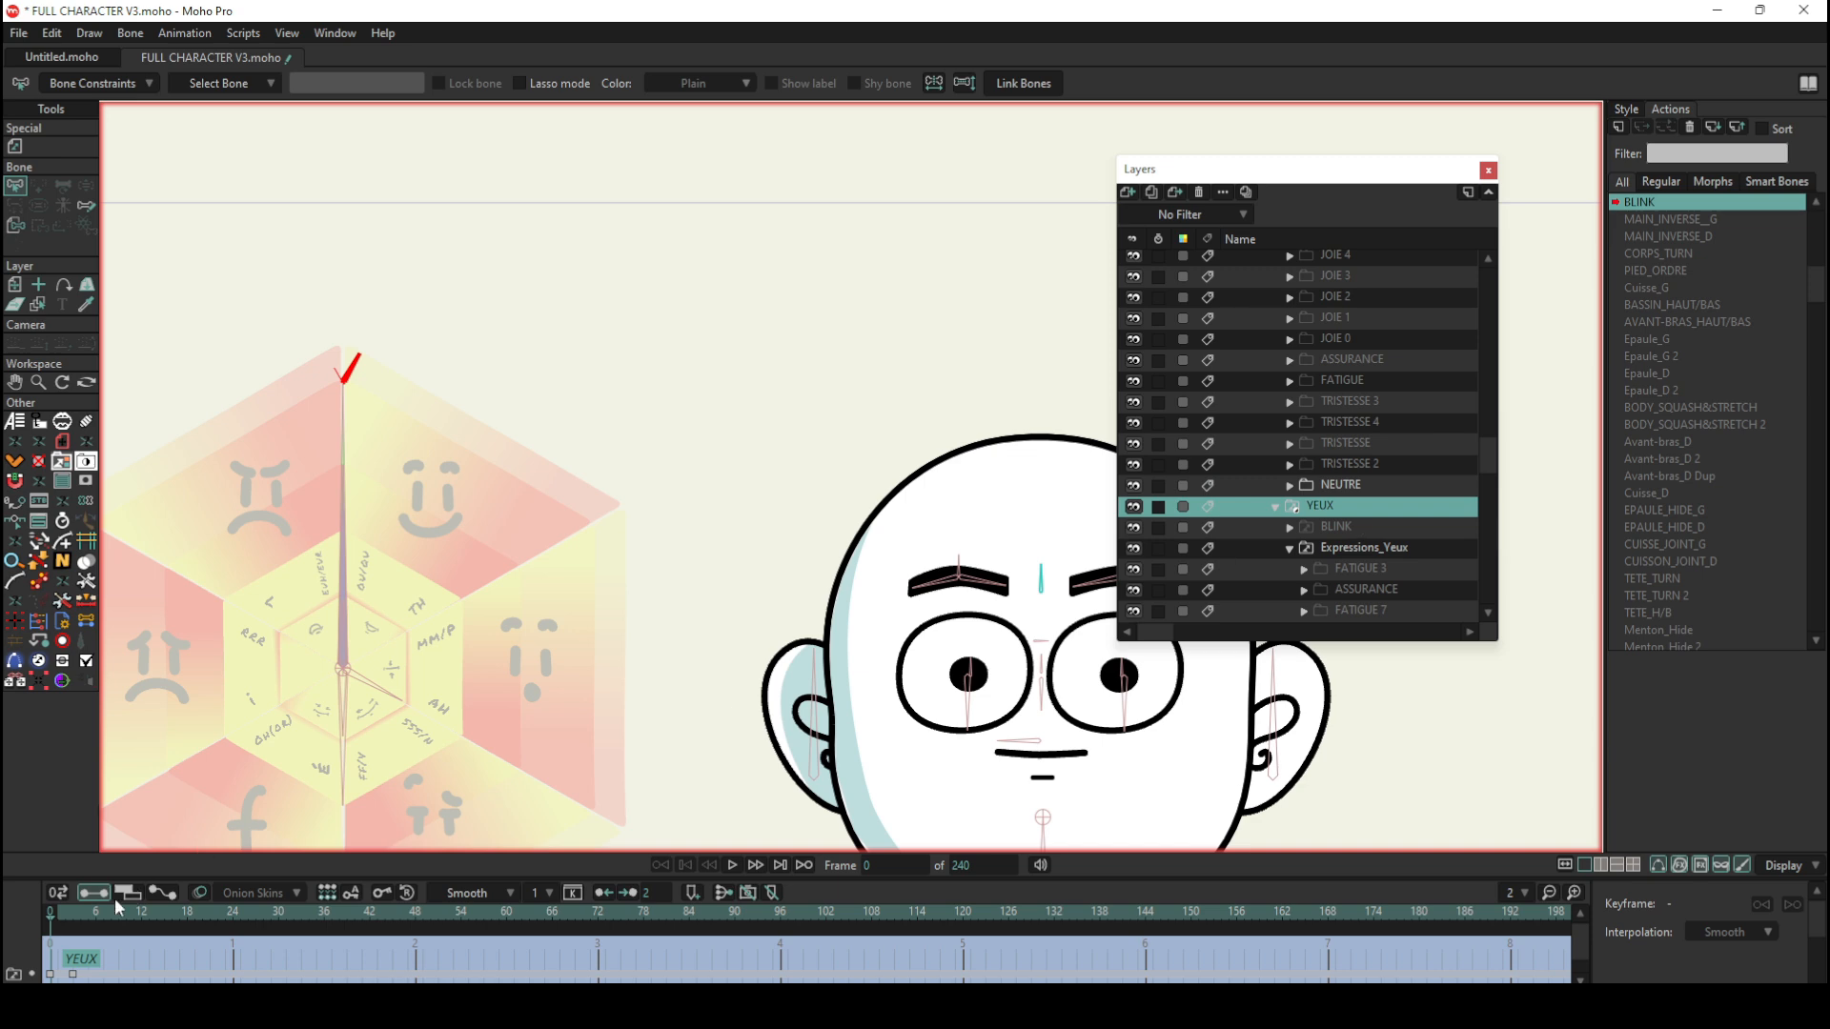
Step: Examine the original YEUX and Expressions_Yeux layers, scrubbing the YEUX layer's BLINK action from frame 0 to 4 and back to 0
mouse_move(55, 907)
left_mouse_down()
mouse_move(84, 908)
mouse_move(54, 908)
left_mouse_up()
left_click(1374, 548)
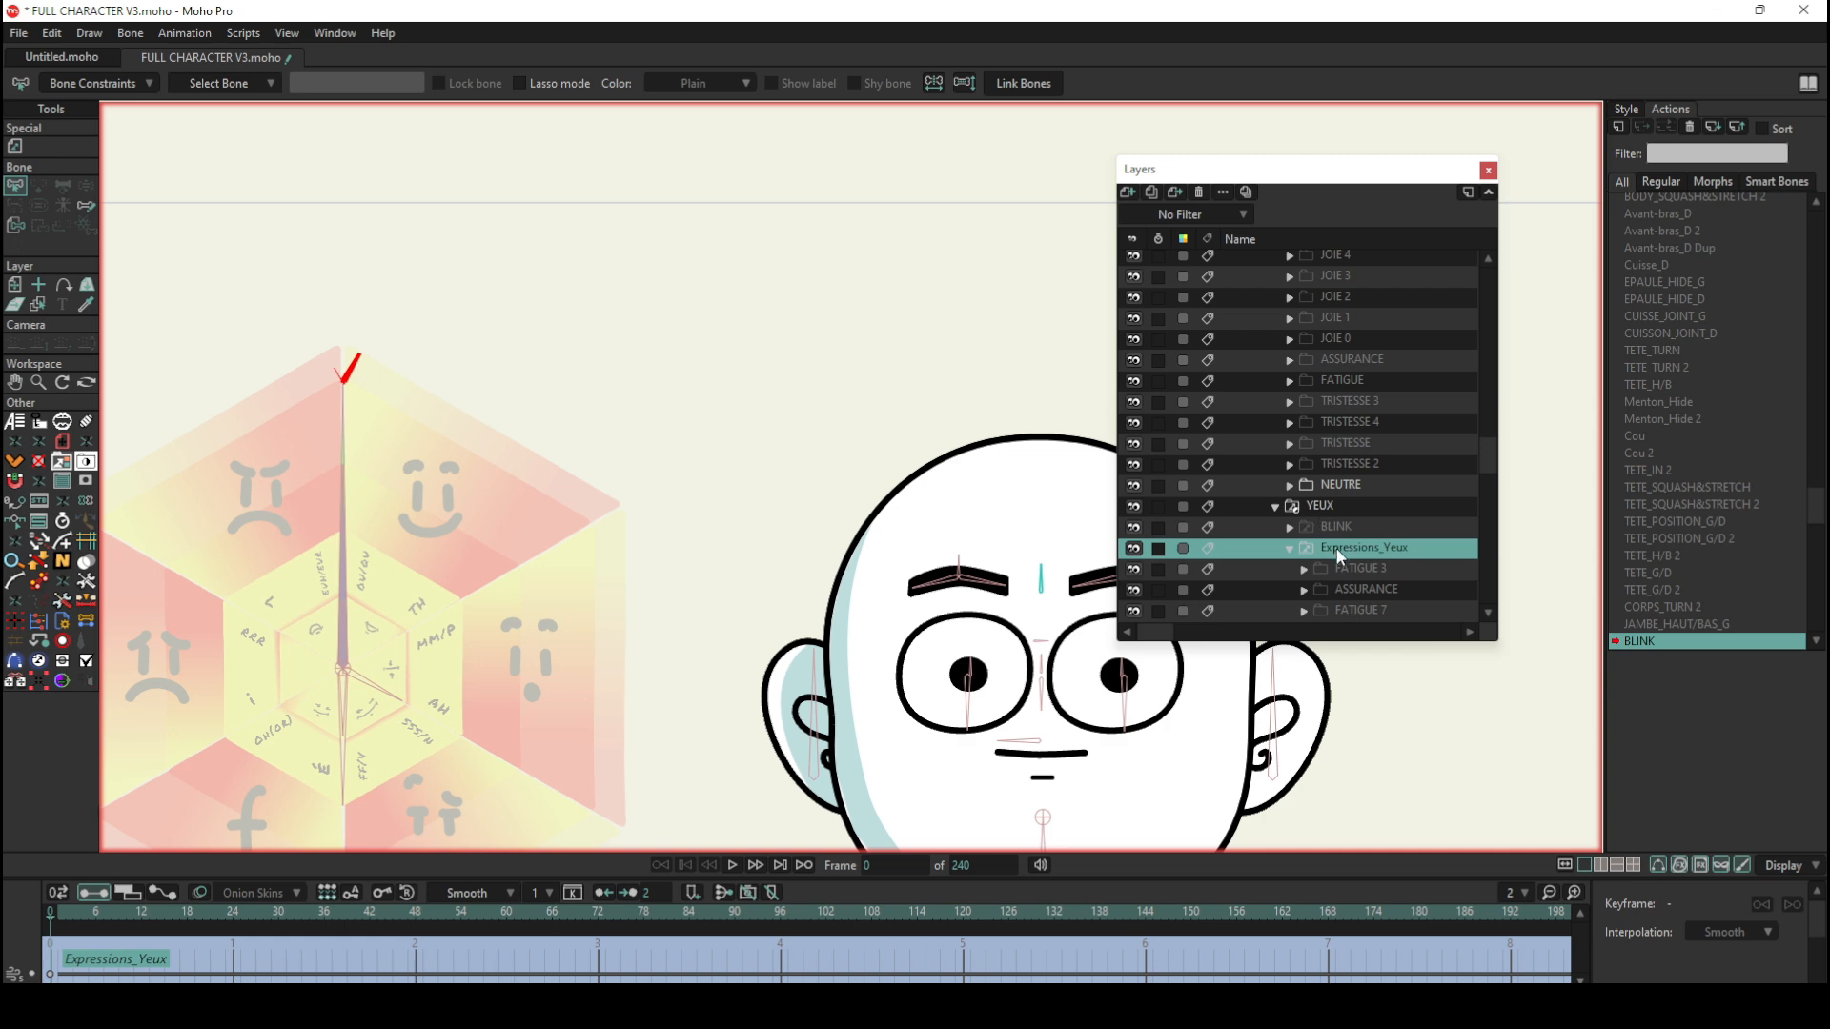
left_click(1340, 508)
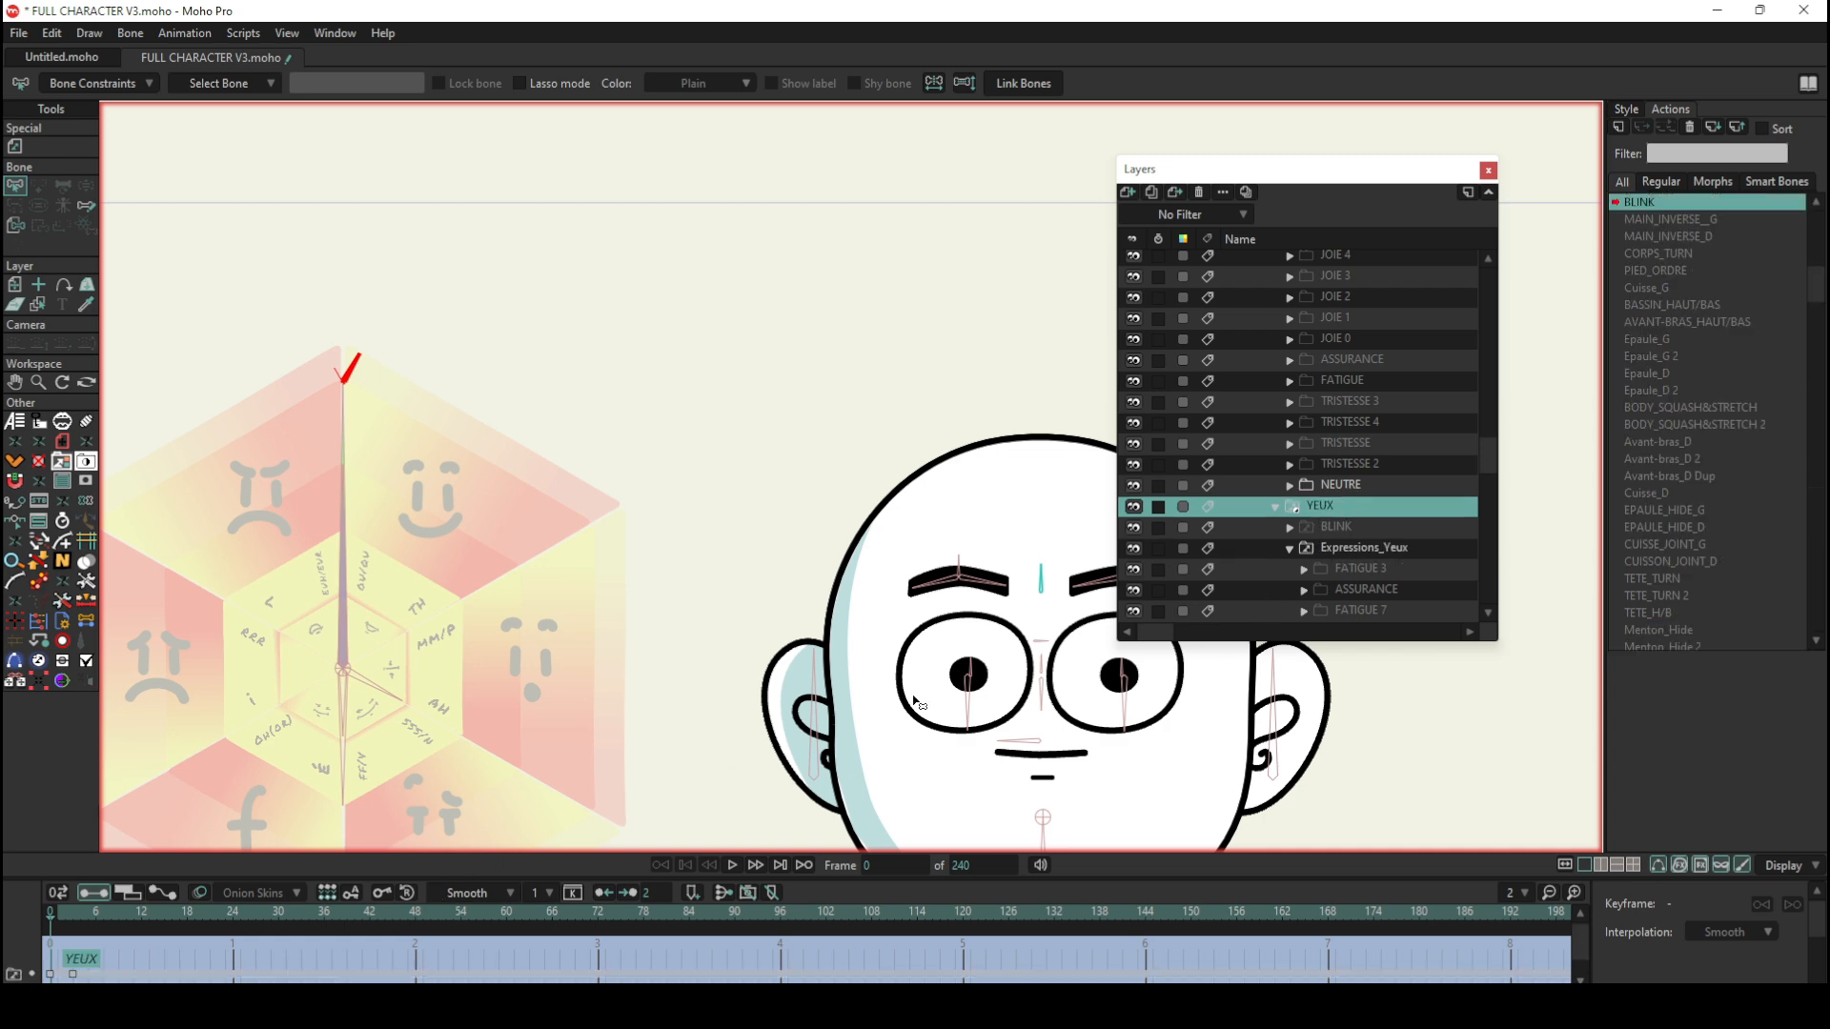
left_click_drag(55, 906, 79, 914)
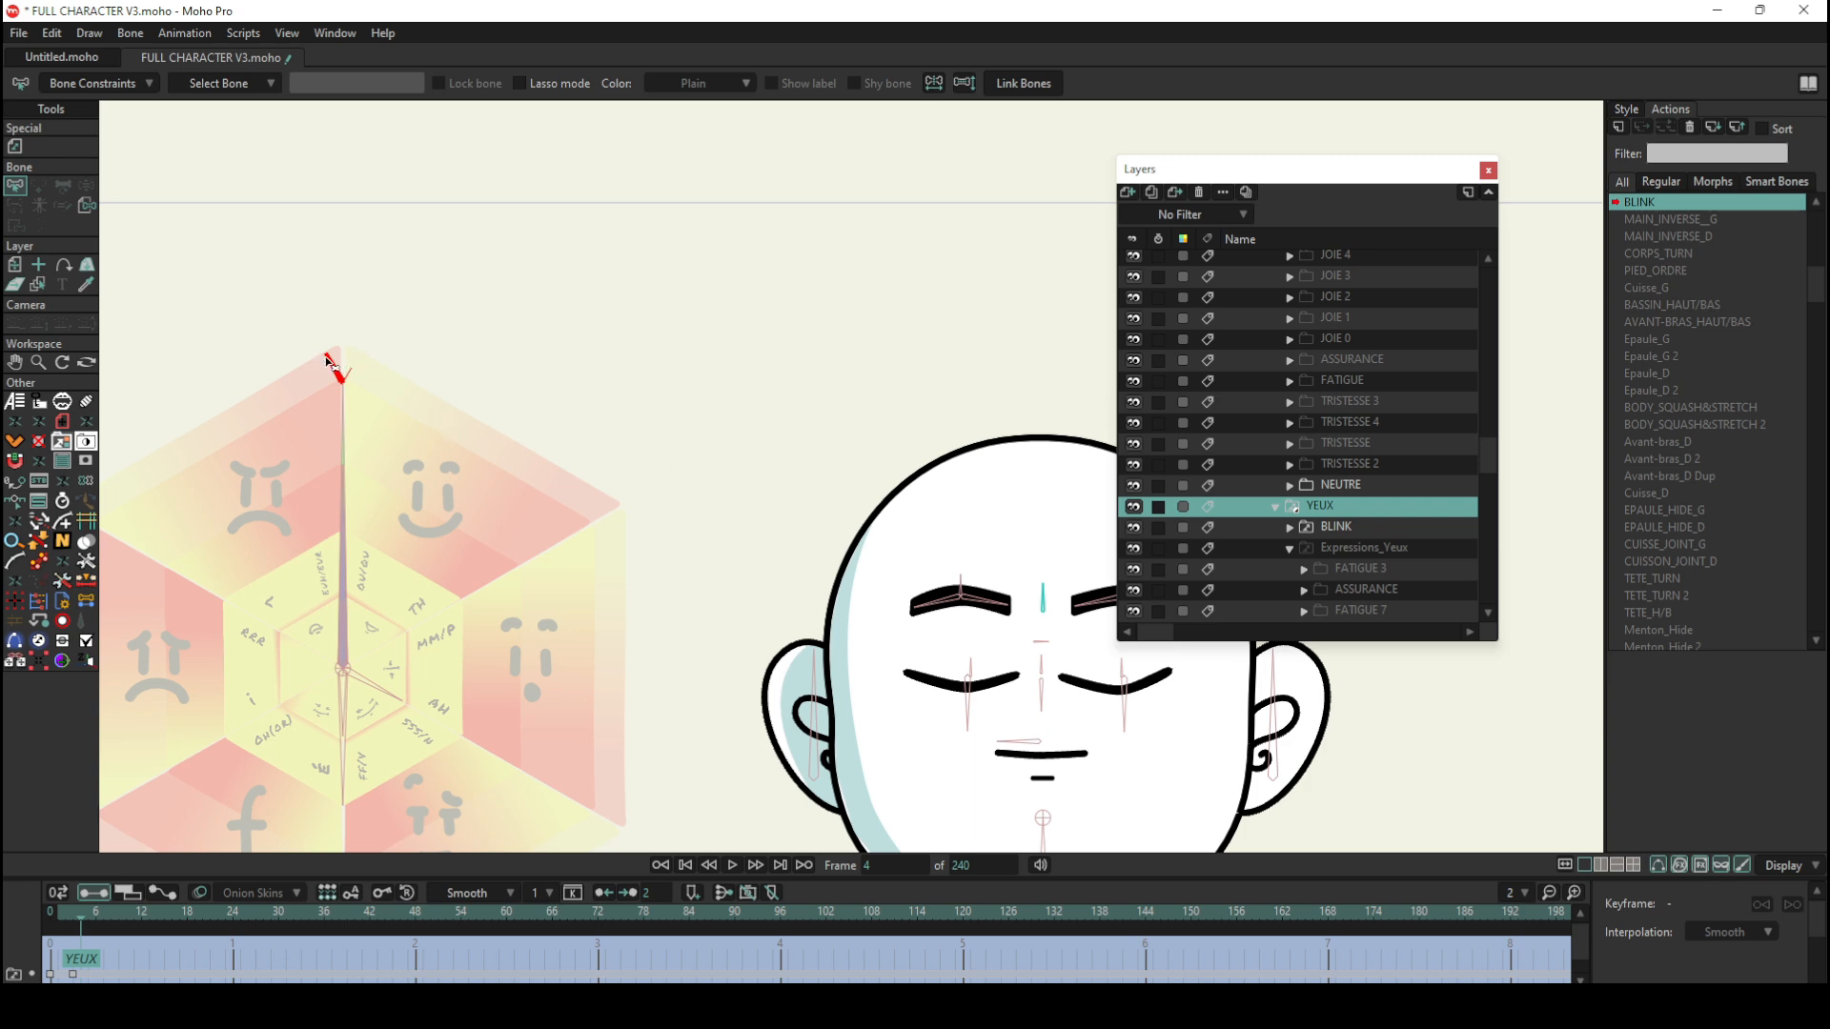
left_click_drag(84, 911, 50, 917)
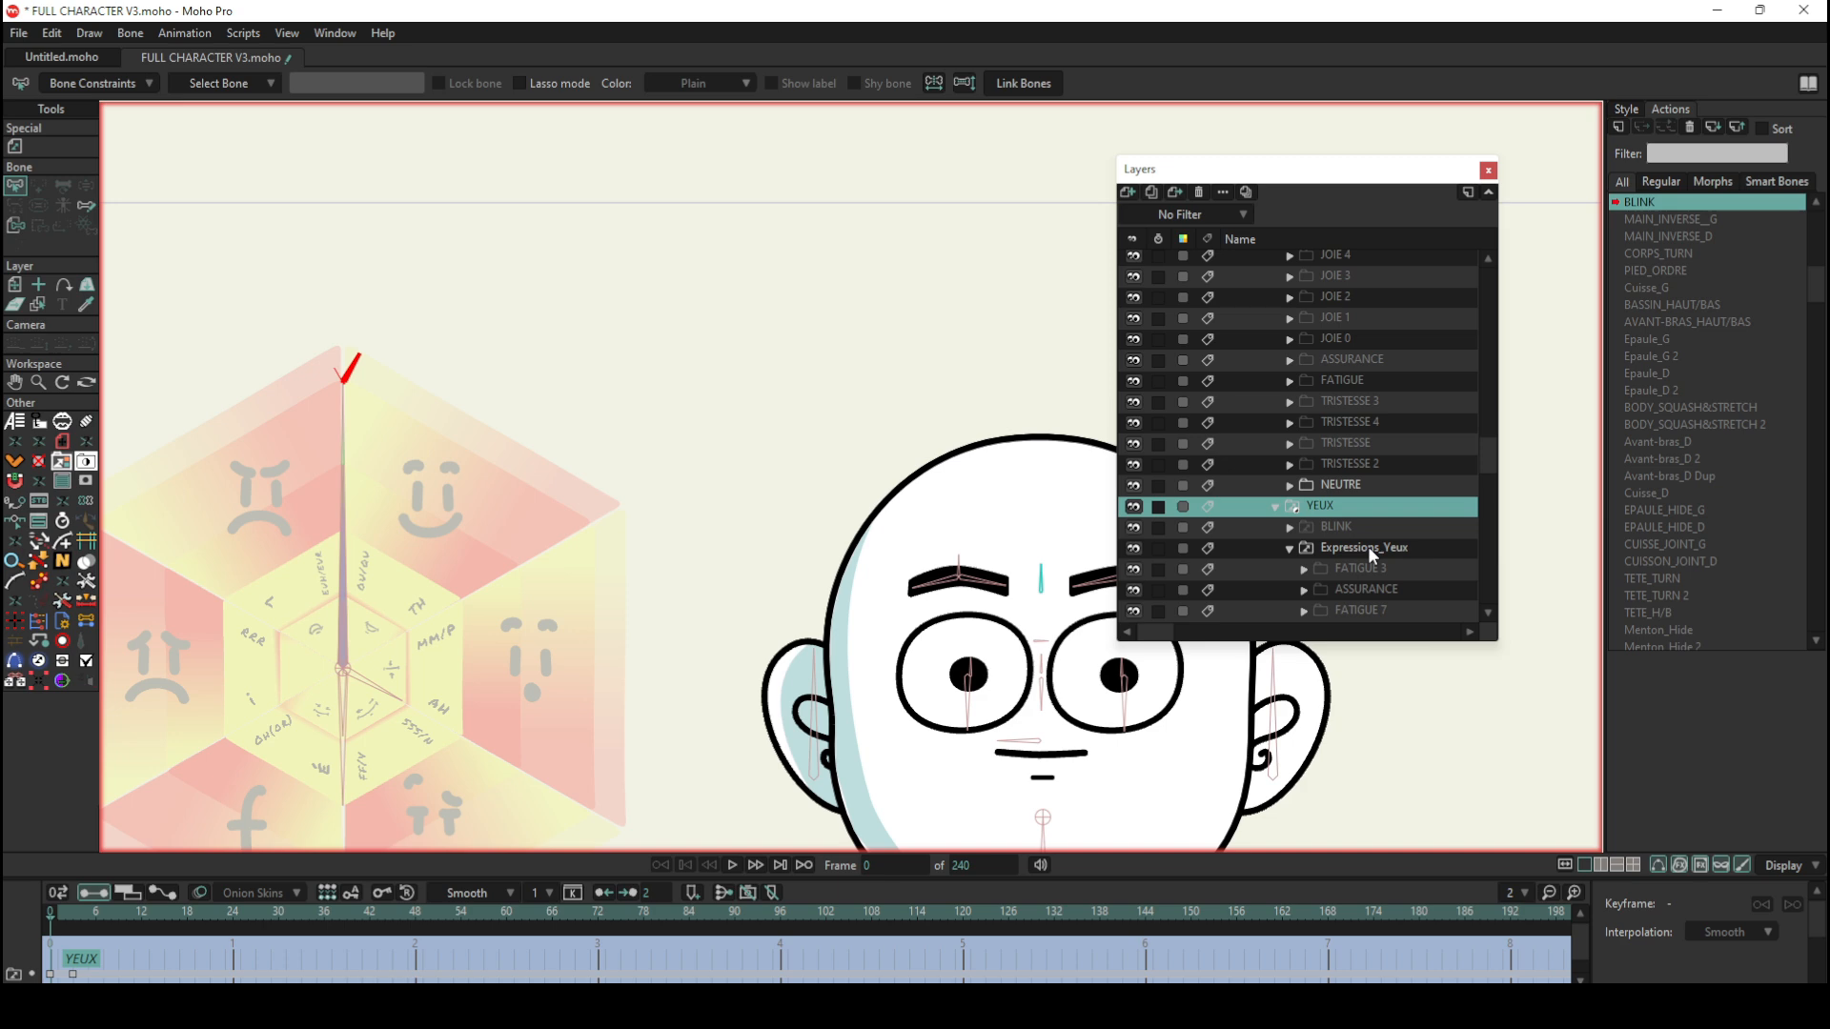
Step: Return to the start of the layer list and select the top-level CHARA bone layer
scroll(1492, 454, "down", 3)
left_click_drag(1492, 453, 1493, 269)
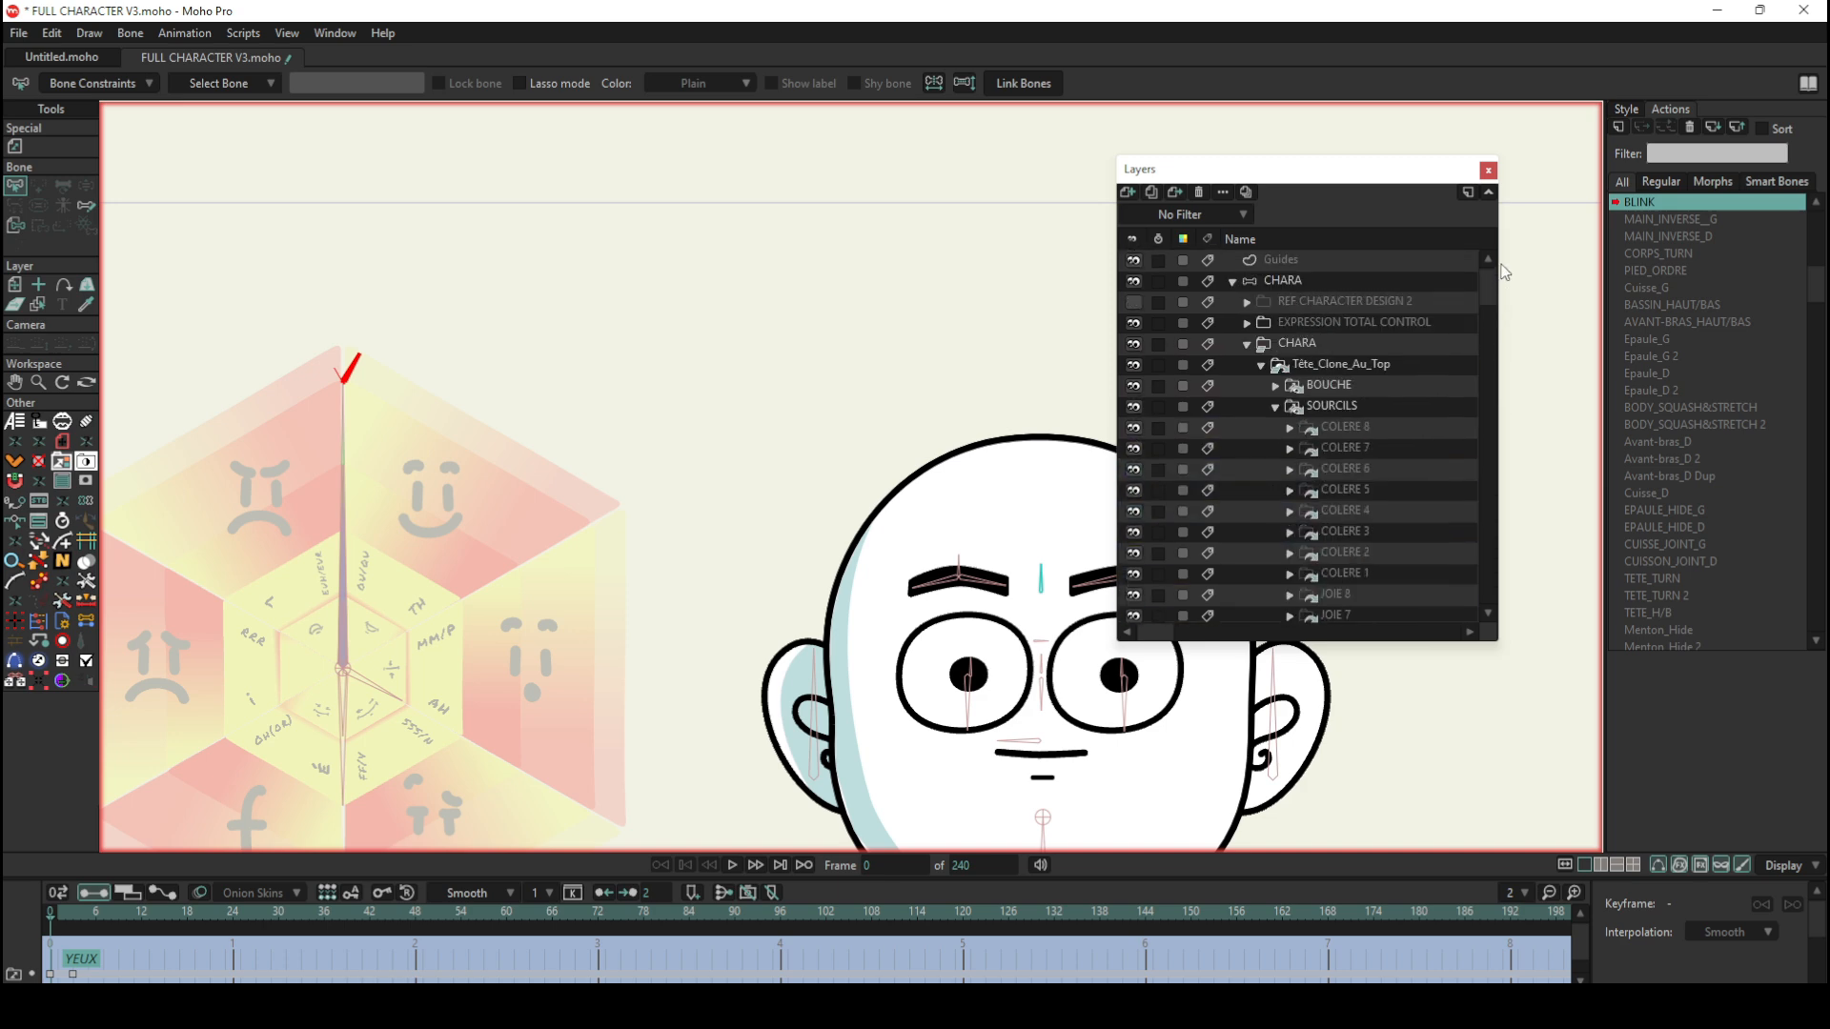
left_click(1323, 276)
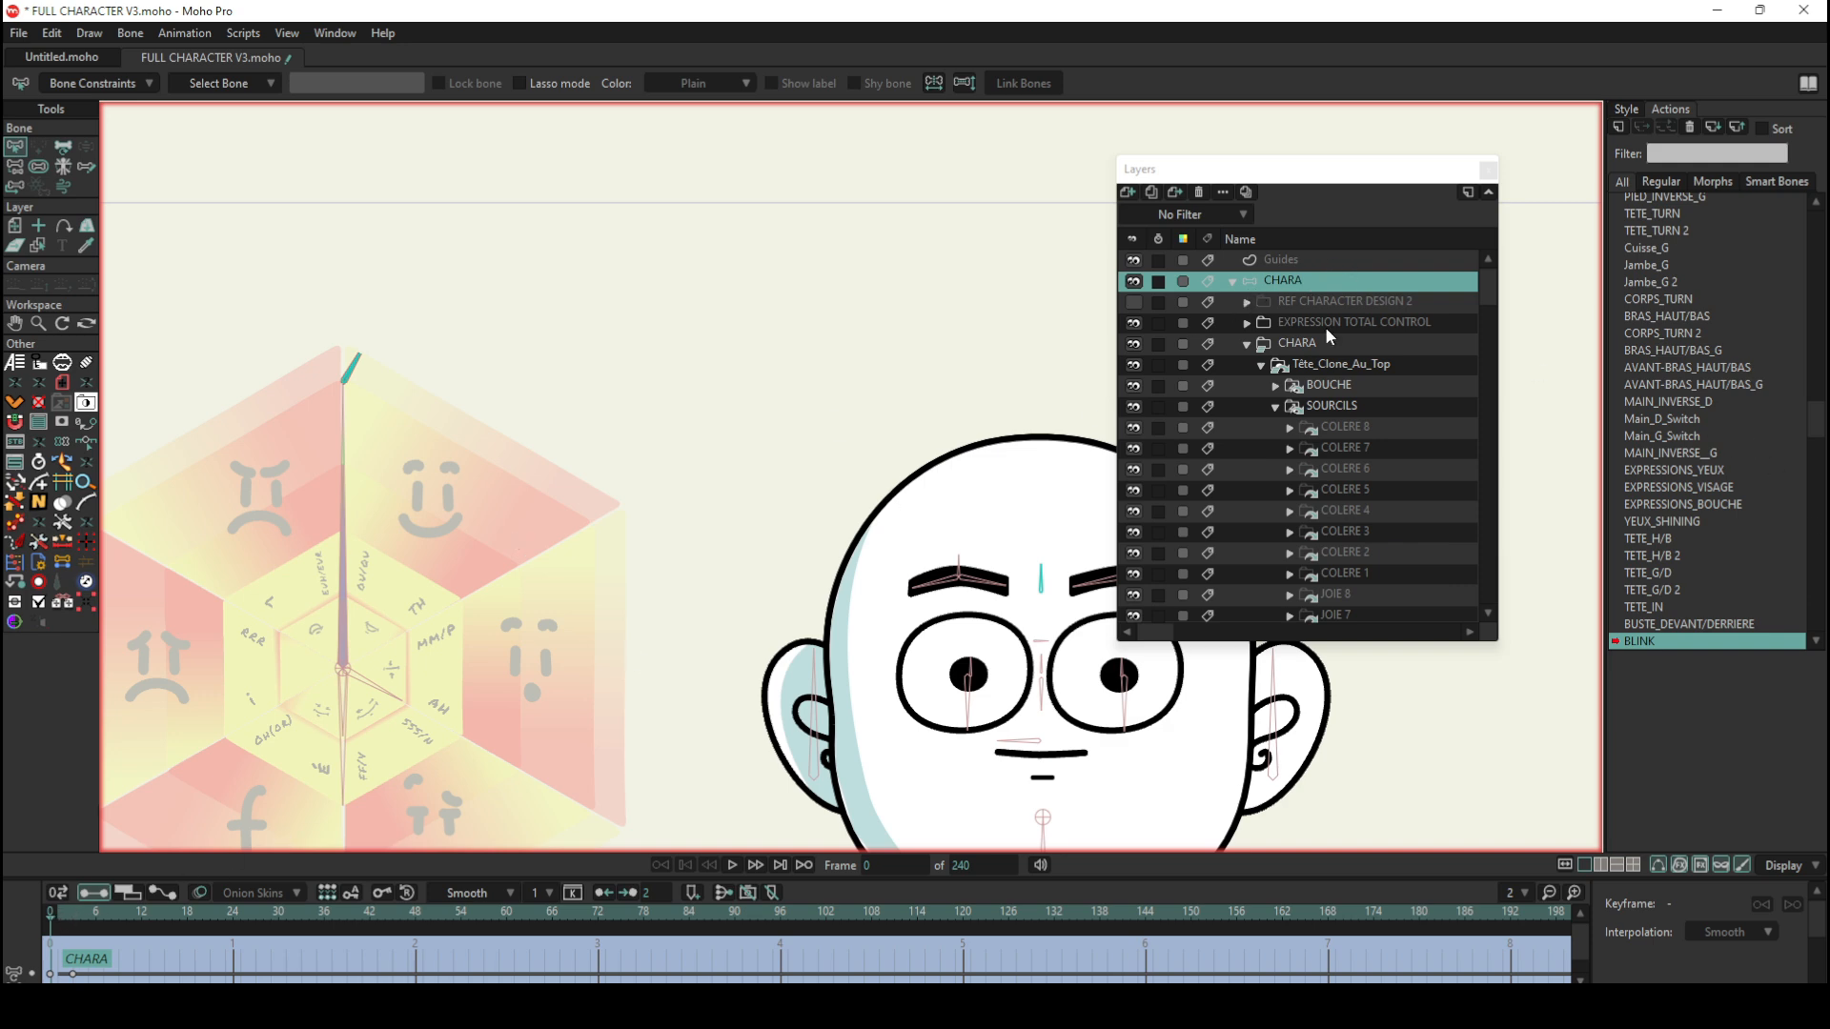
left_click(1308, 305)
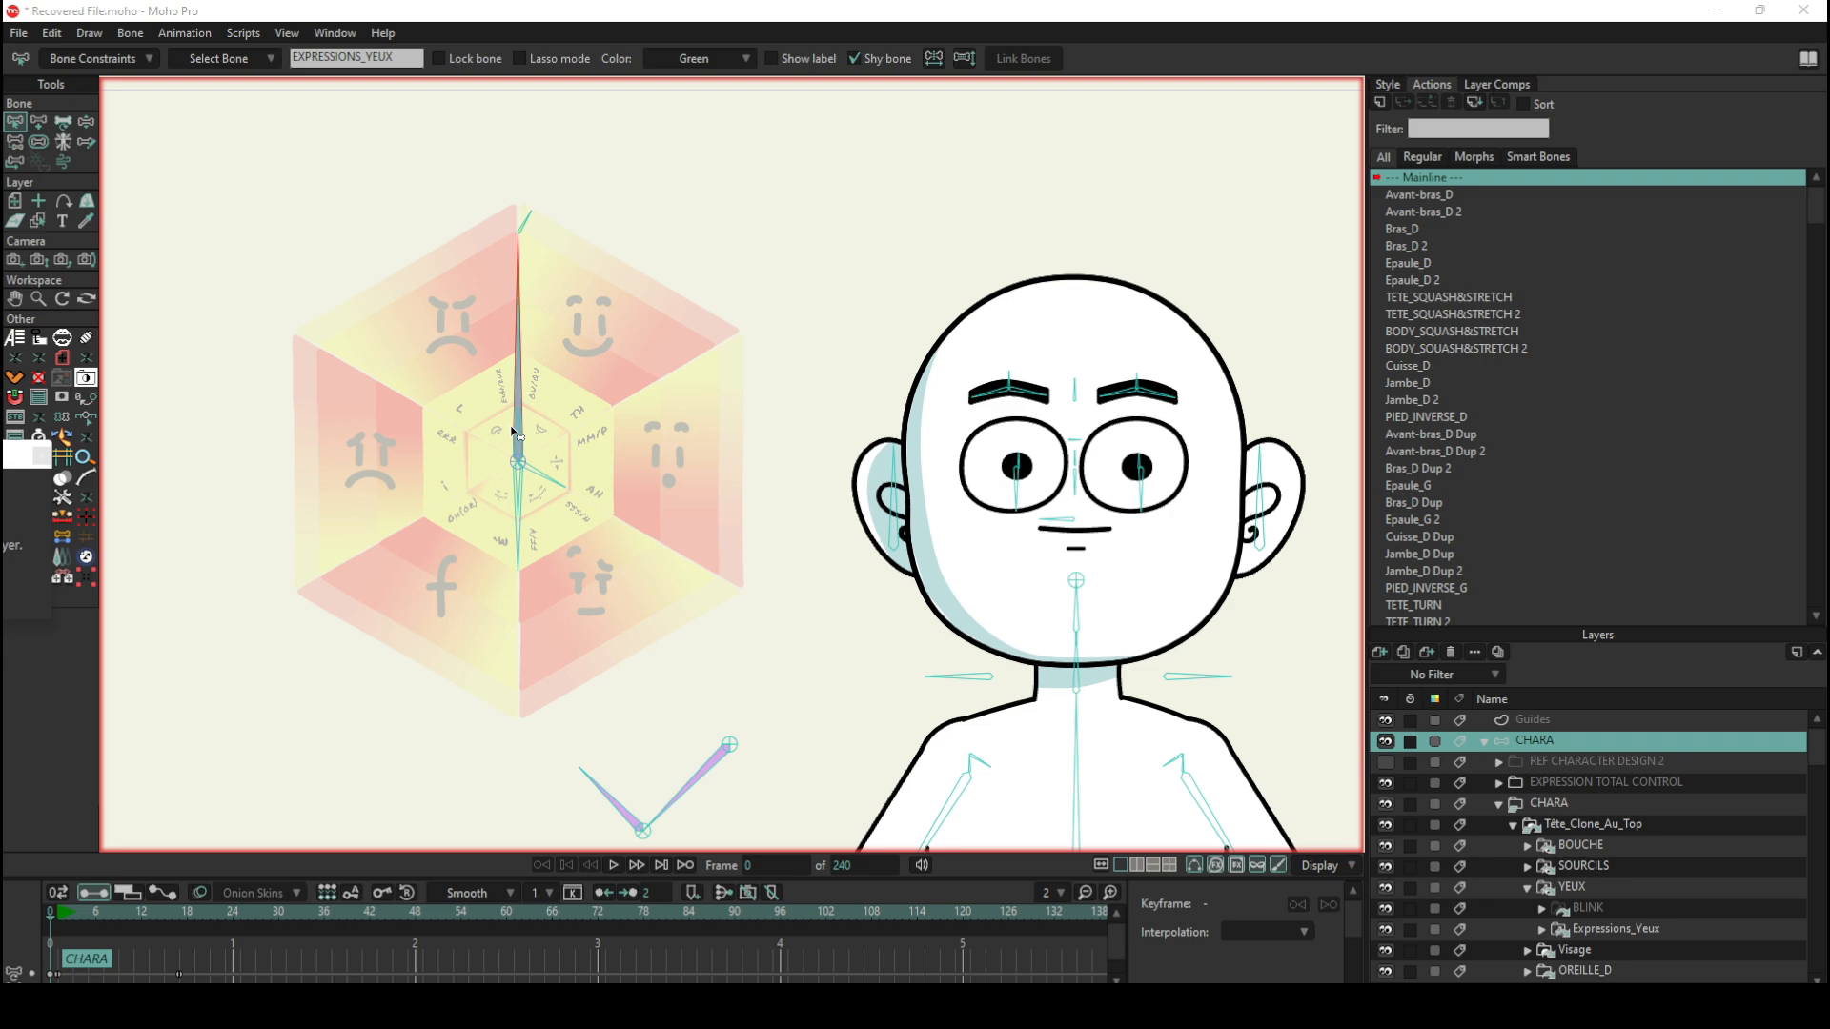
Step: Test the expression wheel with Manipulate Bones by swinging its main bone into the smiling sector and back to its upright position
left_click(86, 122)
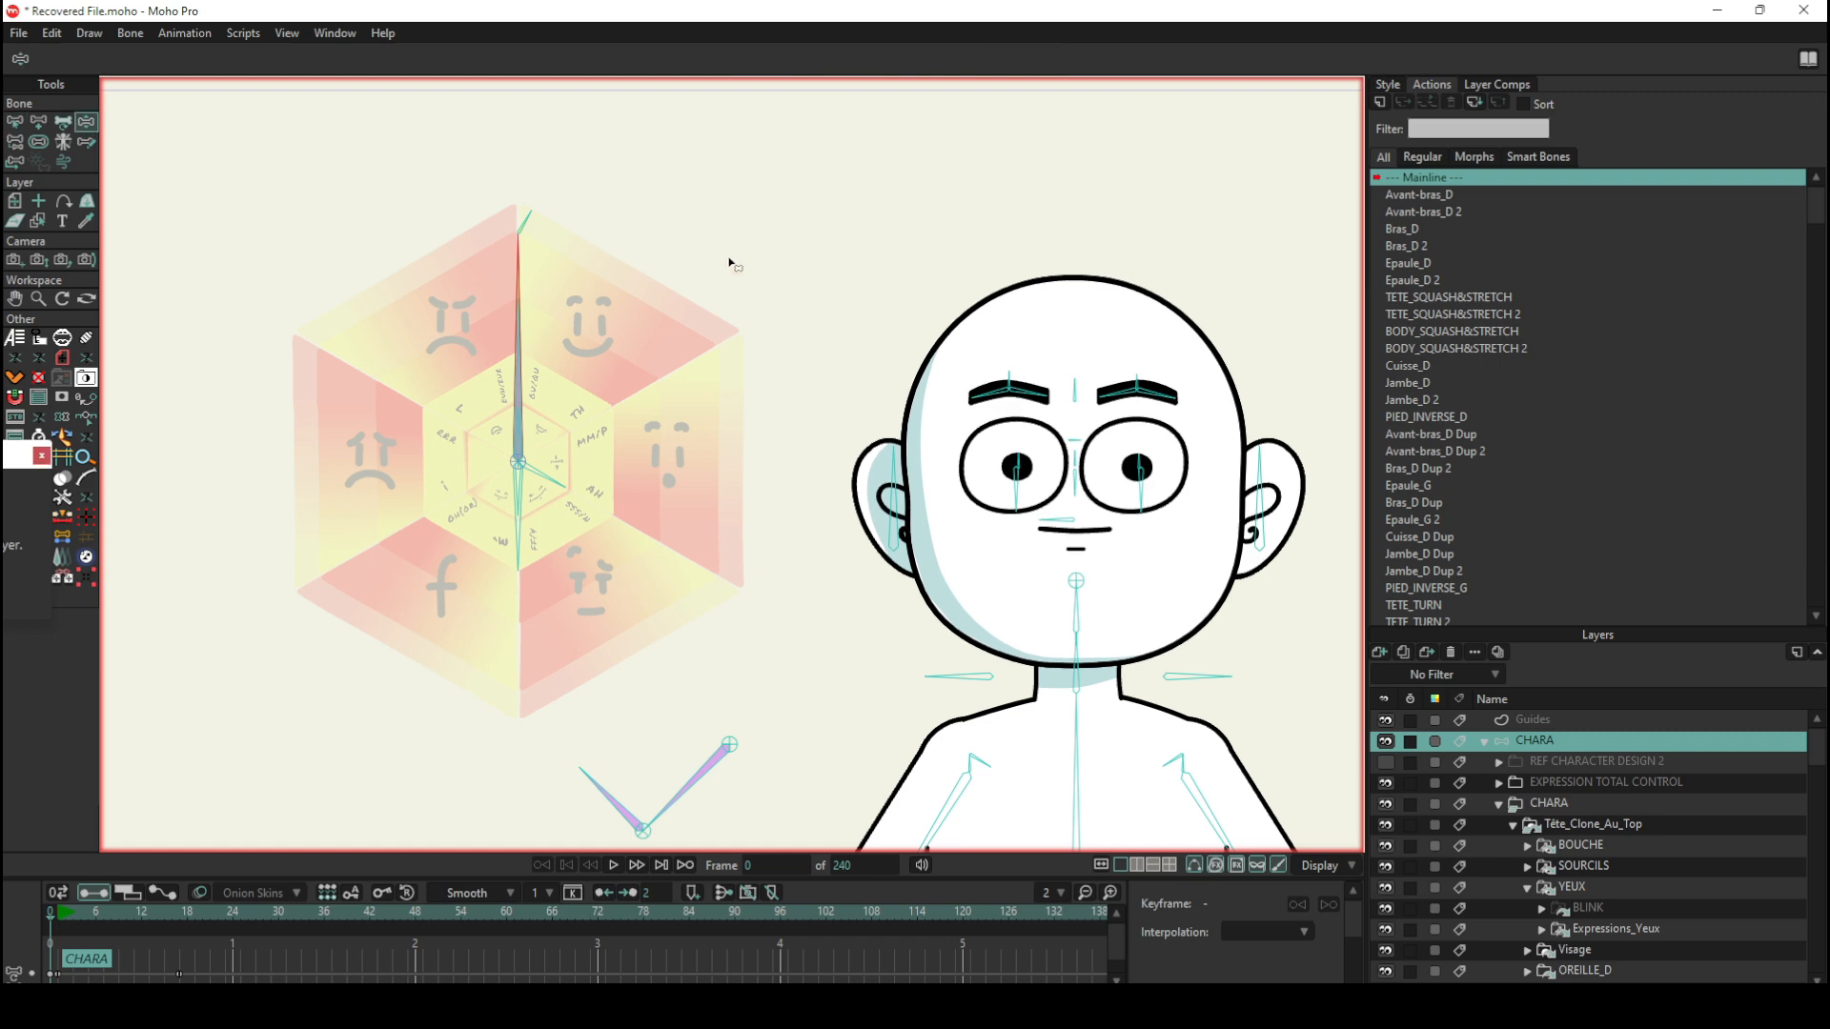
left_click(527, 215)
left_click_drag(559, 238, 601, 241)
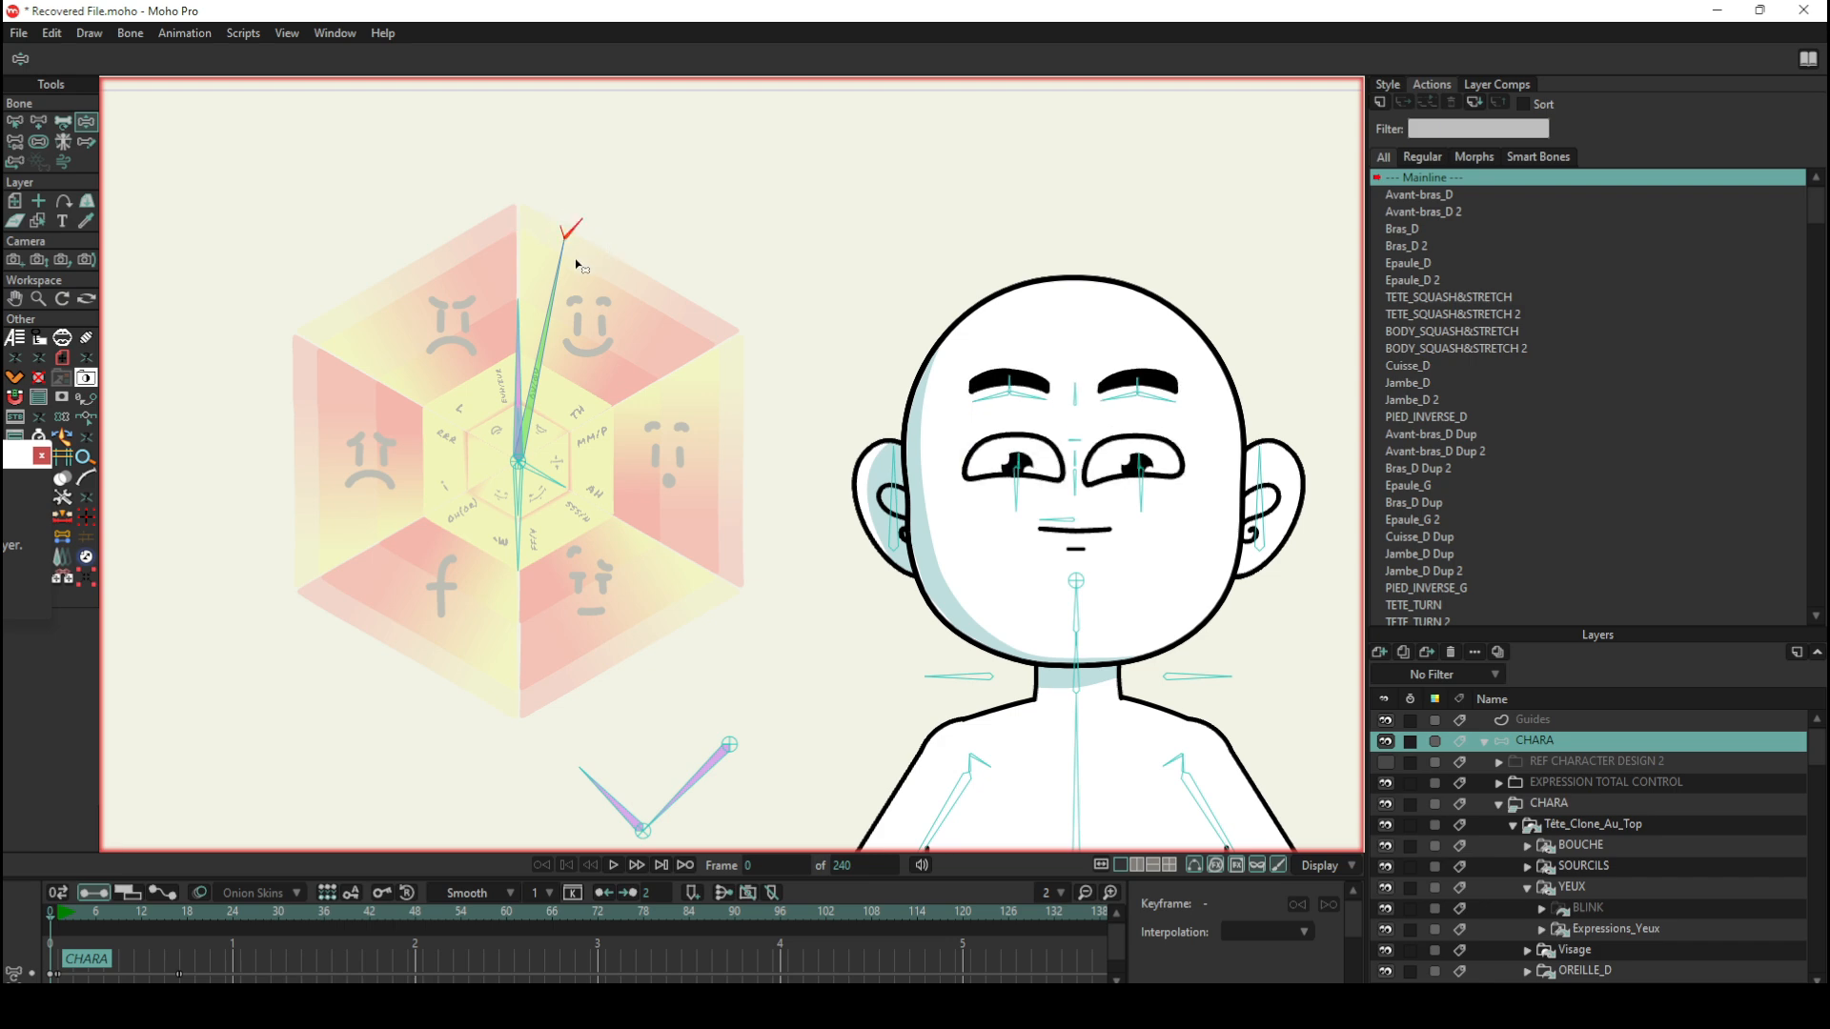
left_click_drag(575, 259, 515, 282)
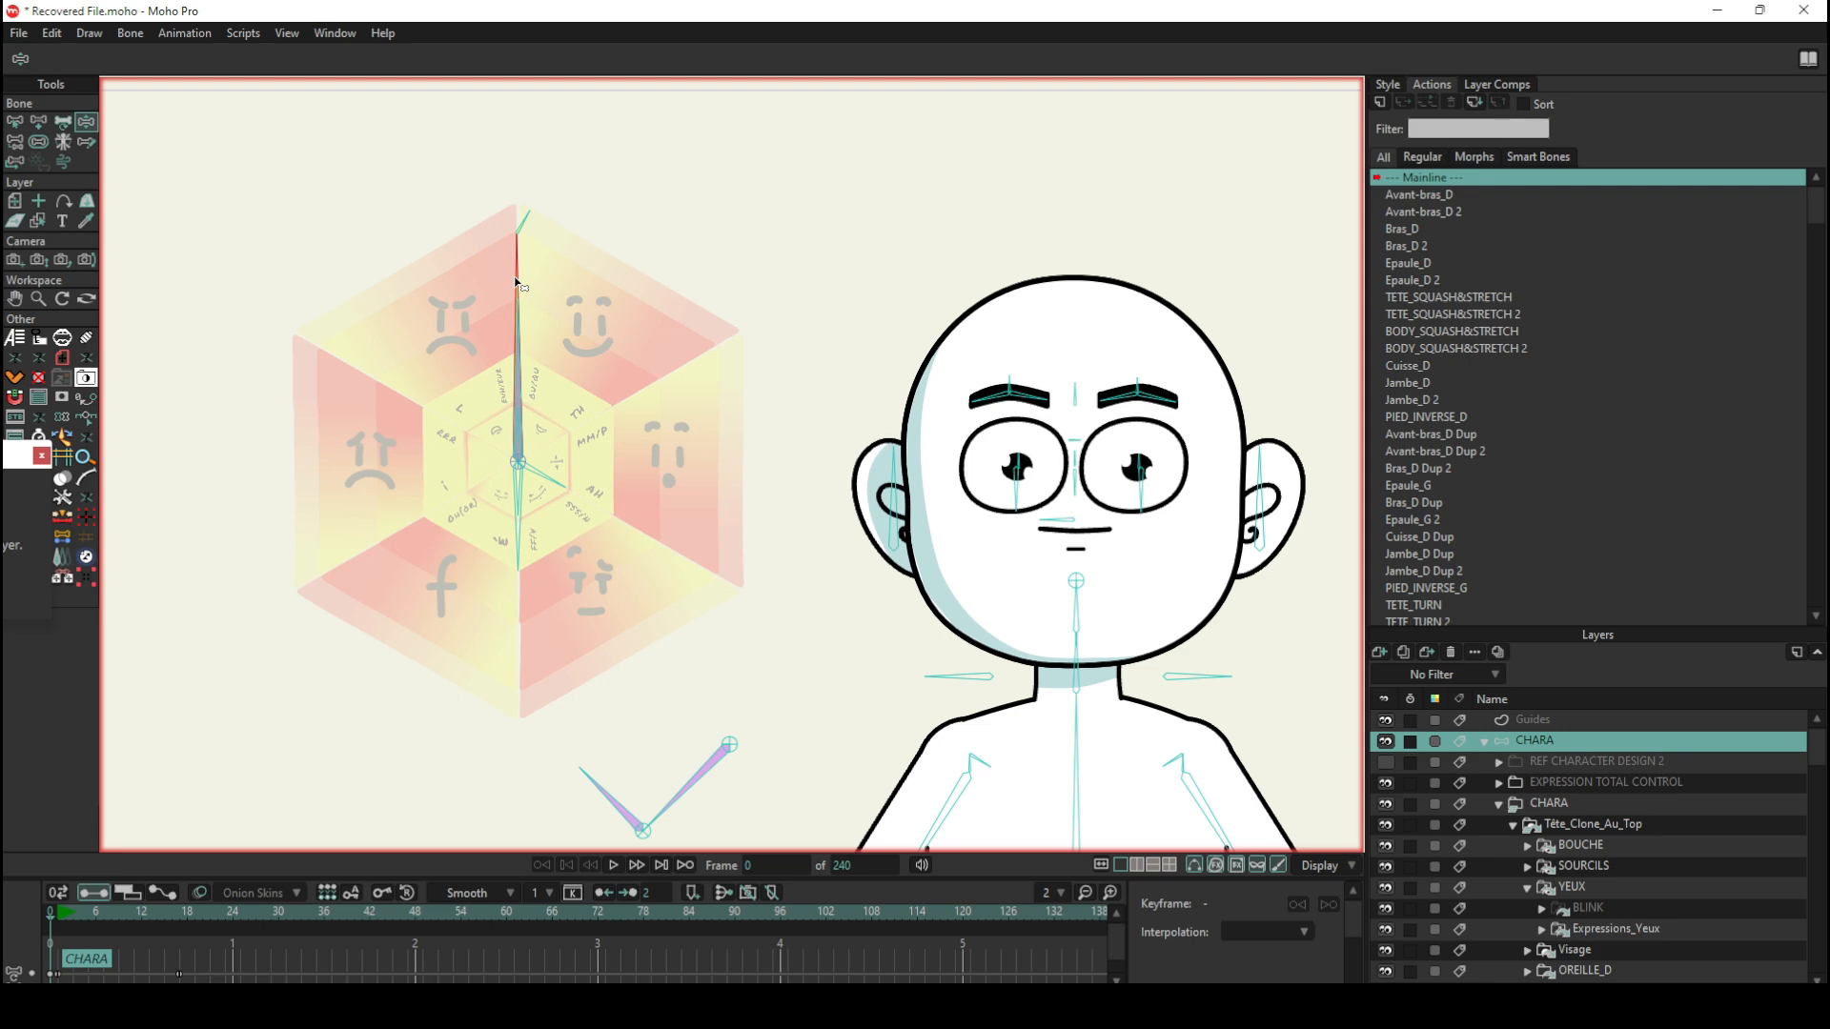
scroll(572, 367, "down", 3)
scroll(613, 381, "up", 4)
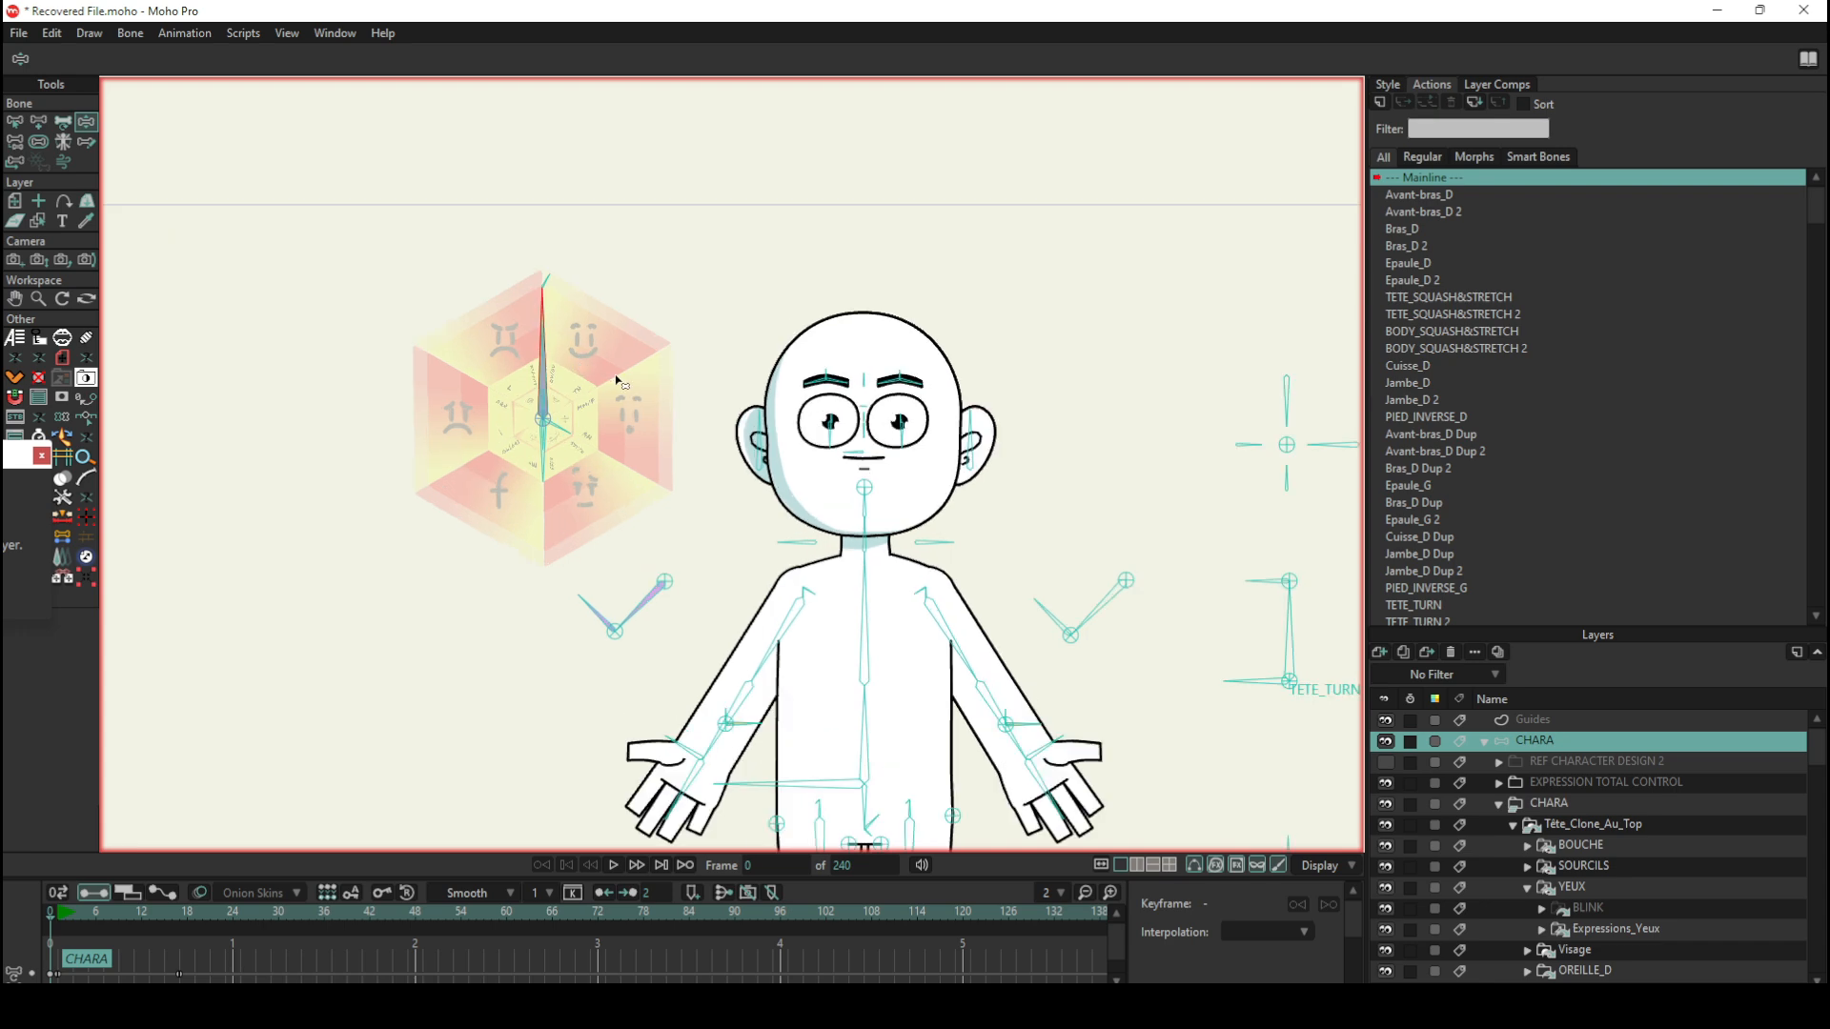
scroll(763, 439, "up", 1)
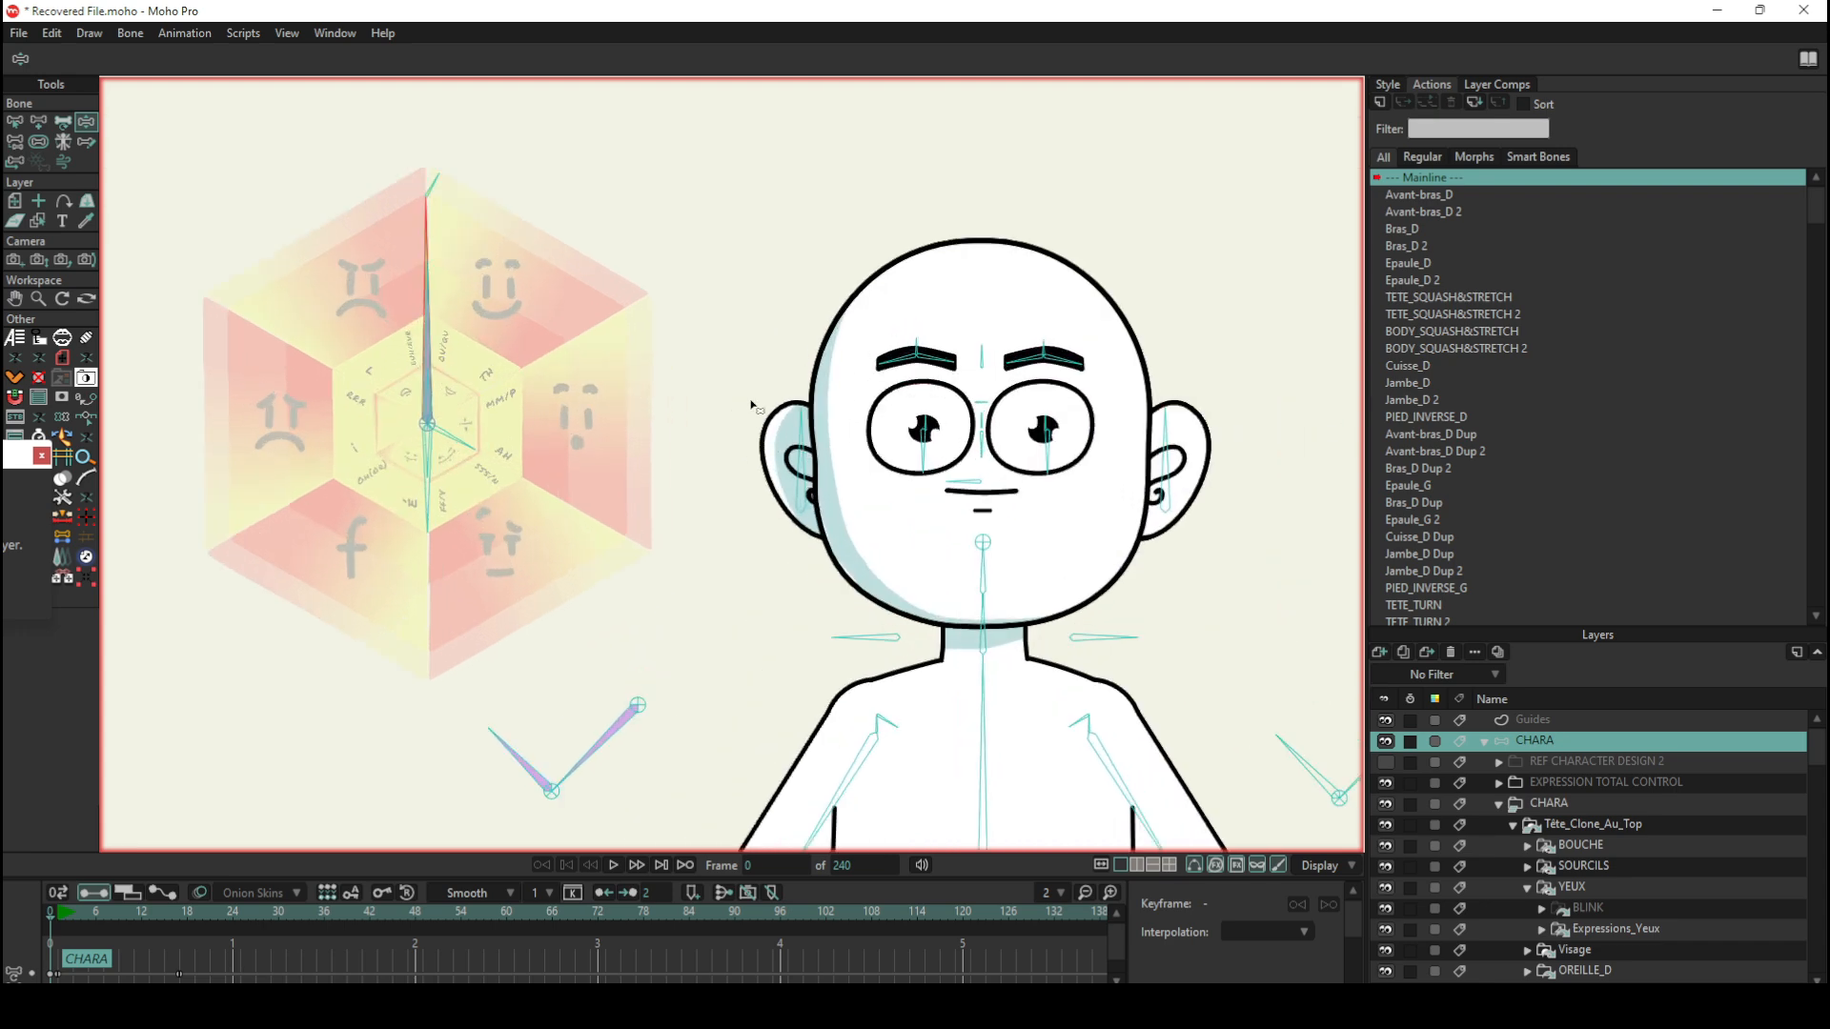